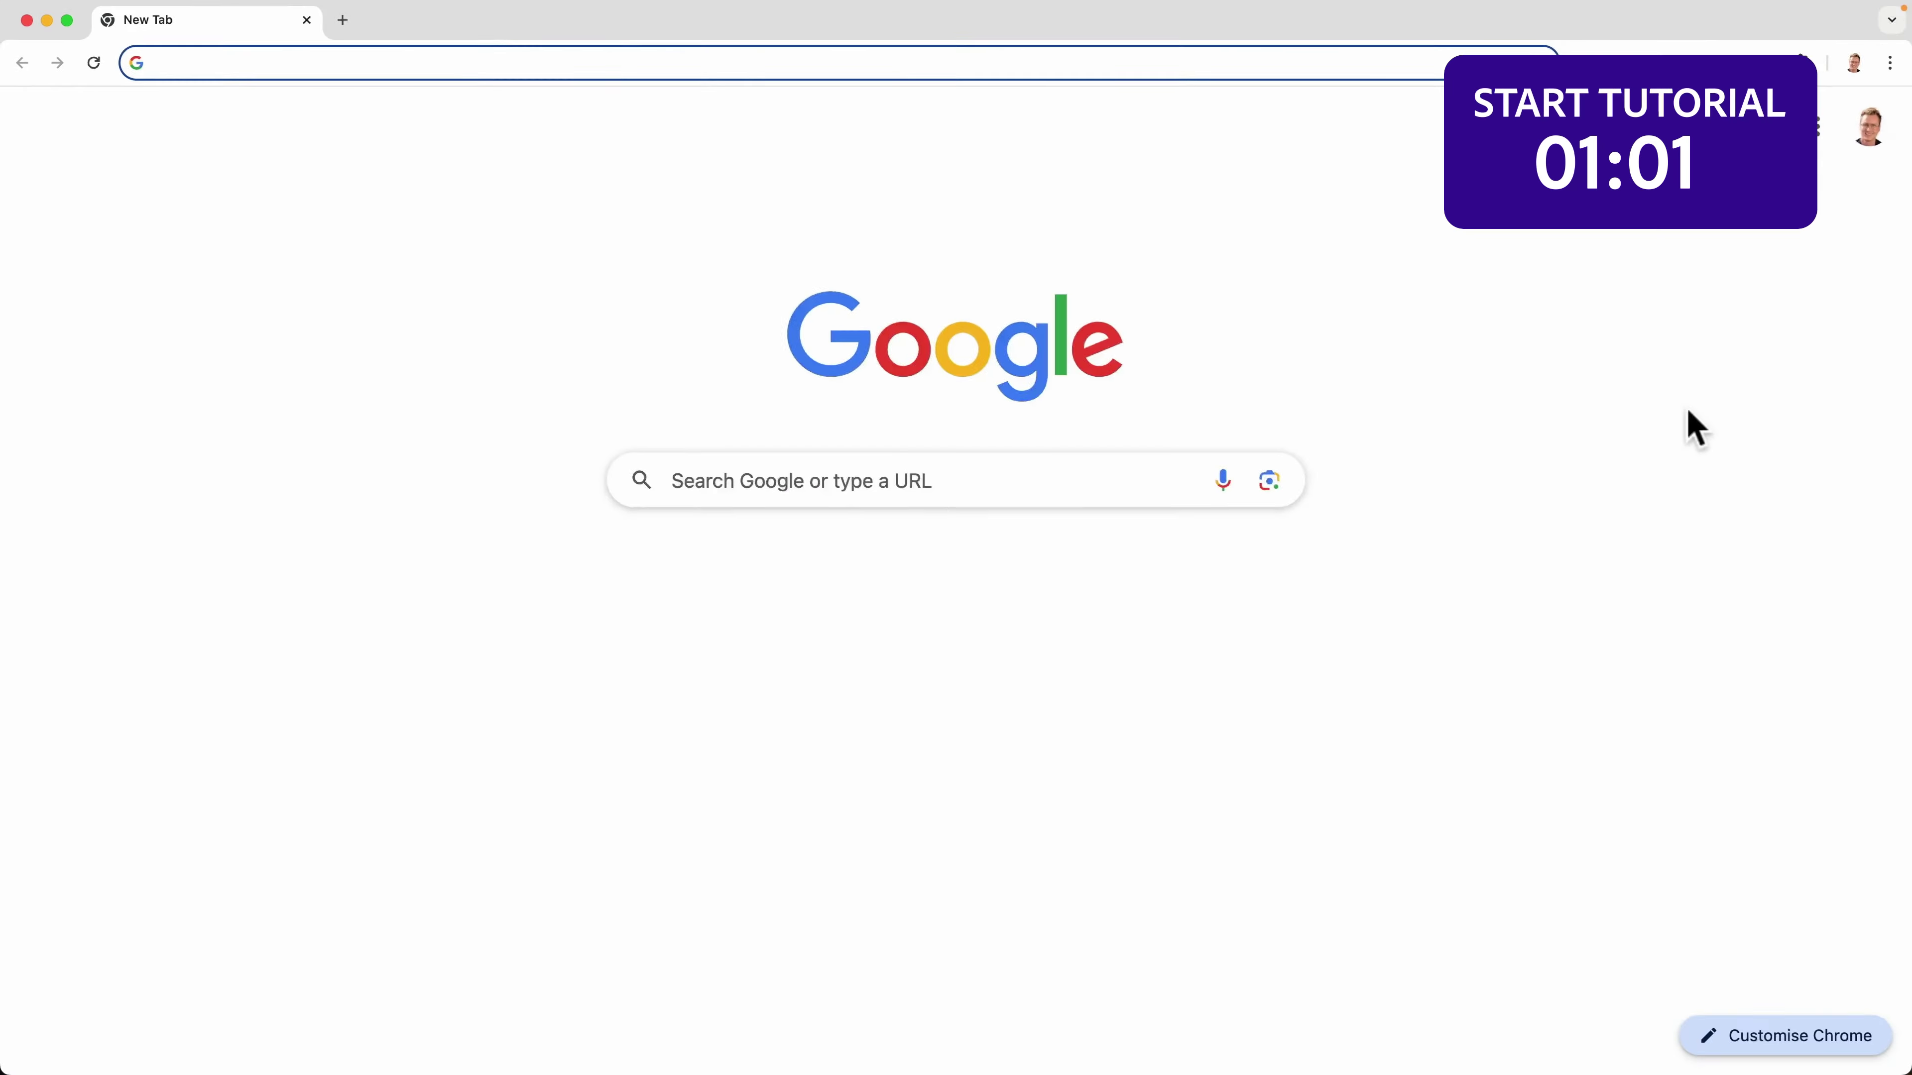
# Step: Open ferdy.com/elementorpro and look through the Elementor Pro tutorial page, including its WooCommerce and Advanced Custom Fields videos
pyautogui.write('ferdy')
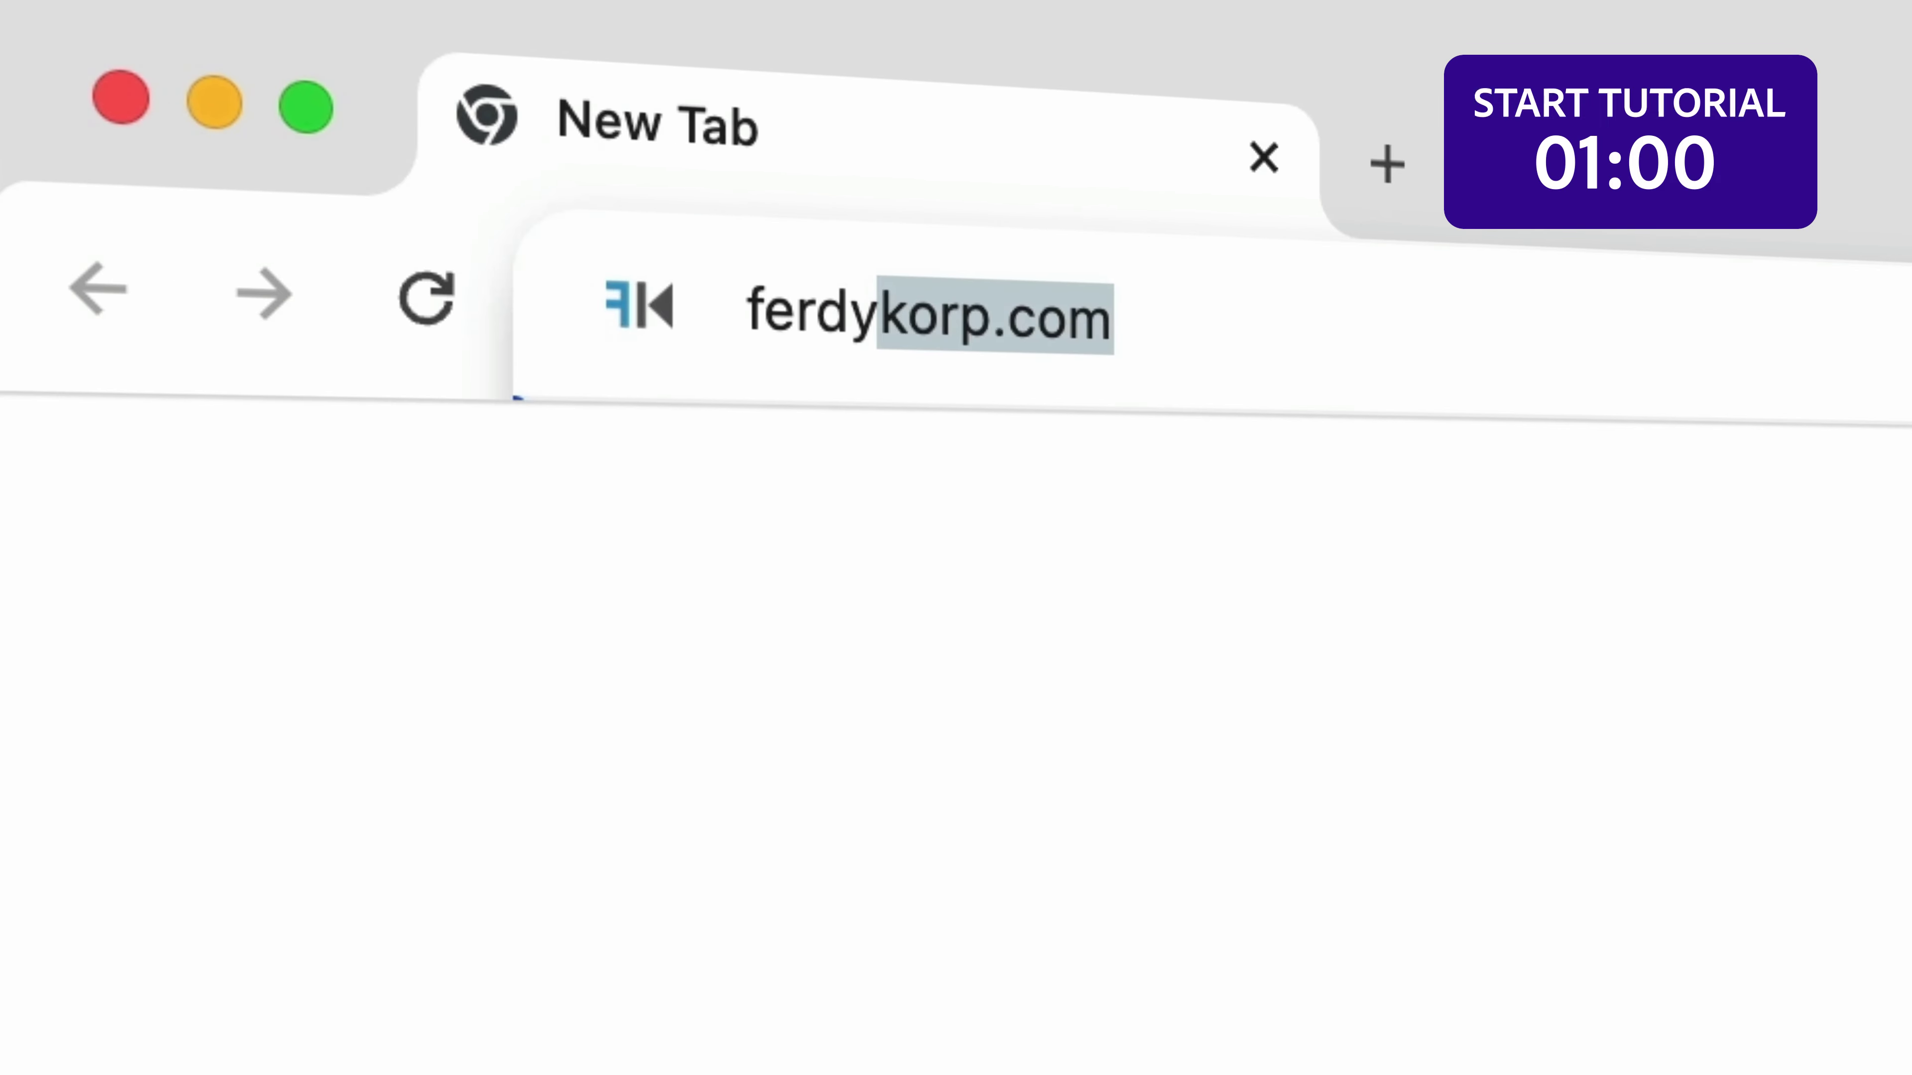
pyautogui.write('.com/tutorial/e')
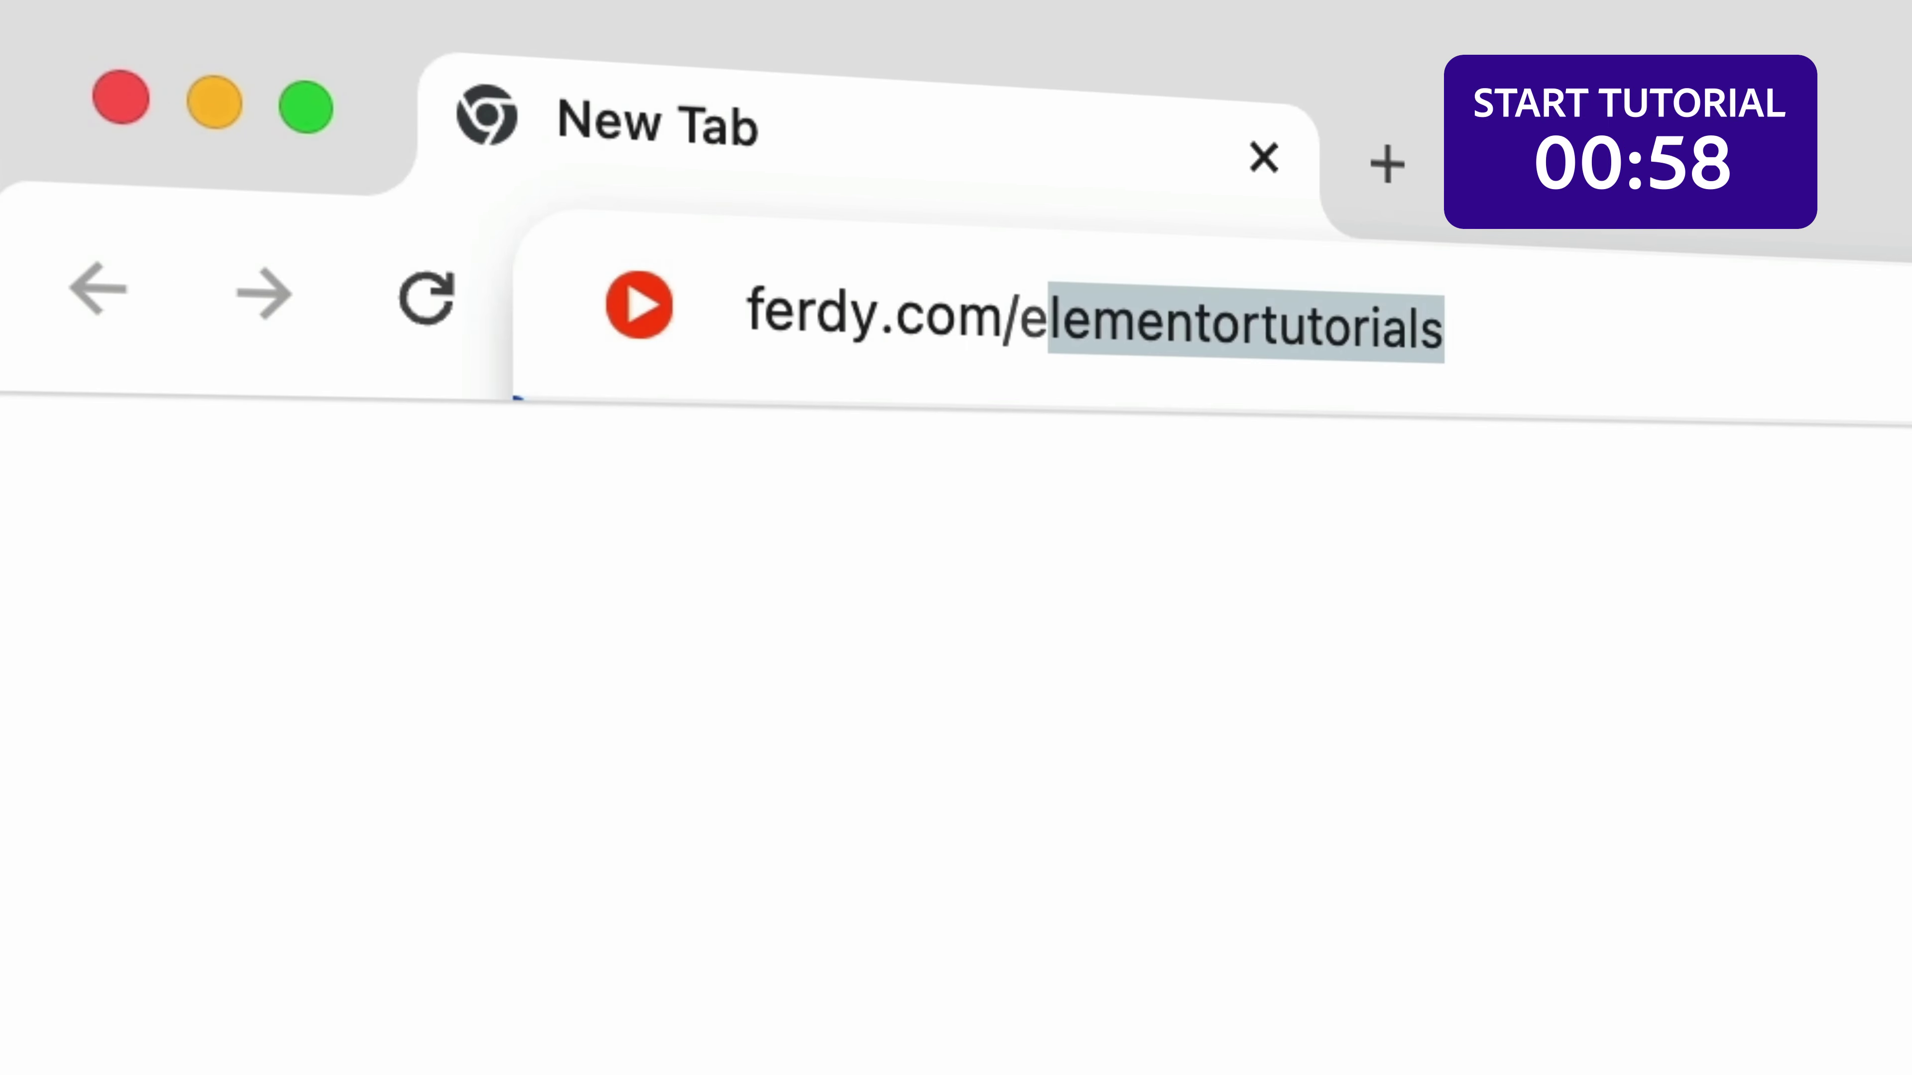
pyautogui.write('lementor-p')
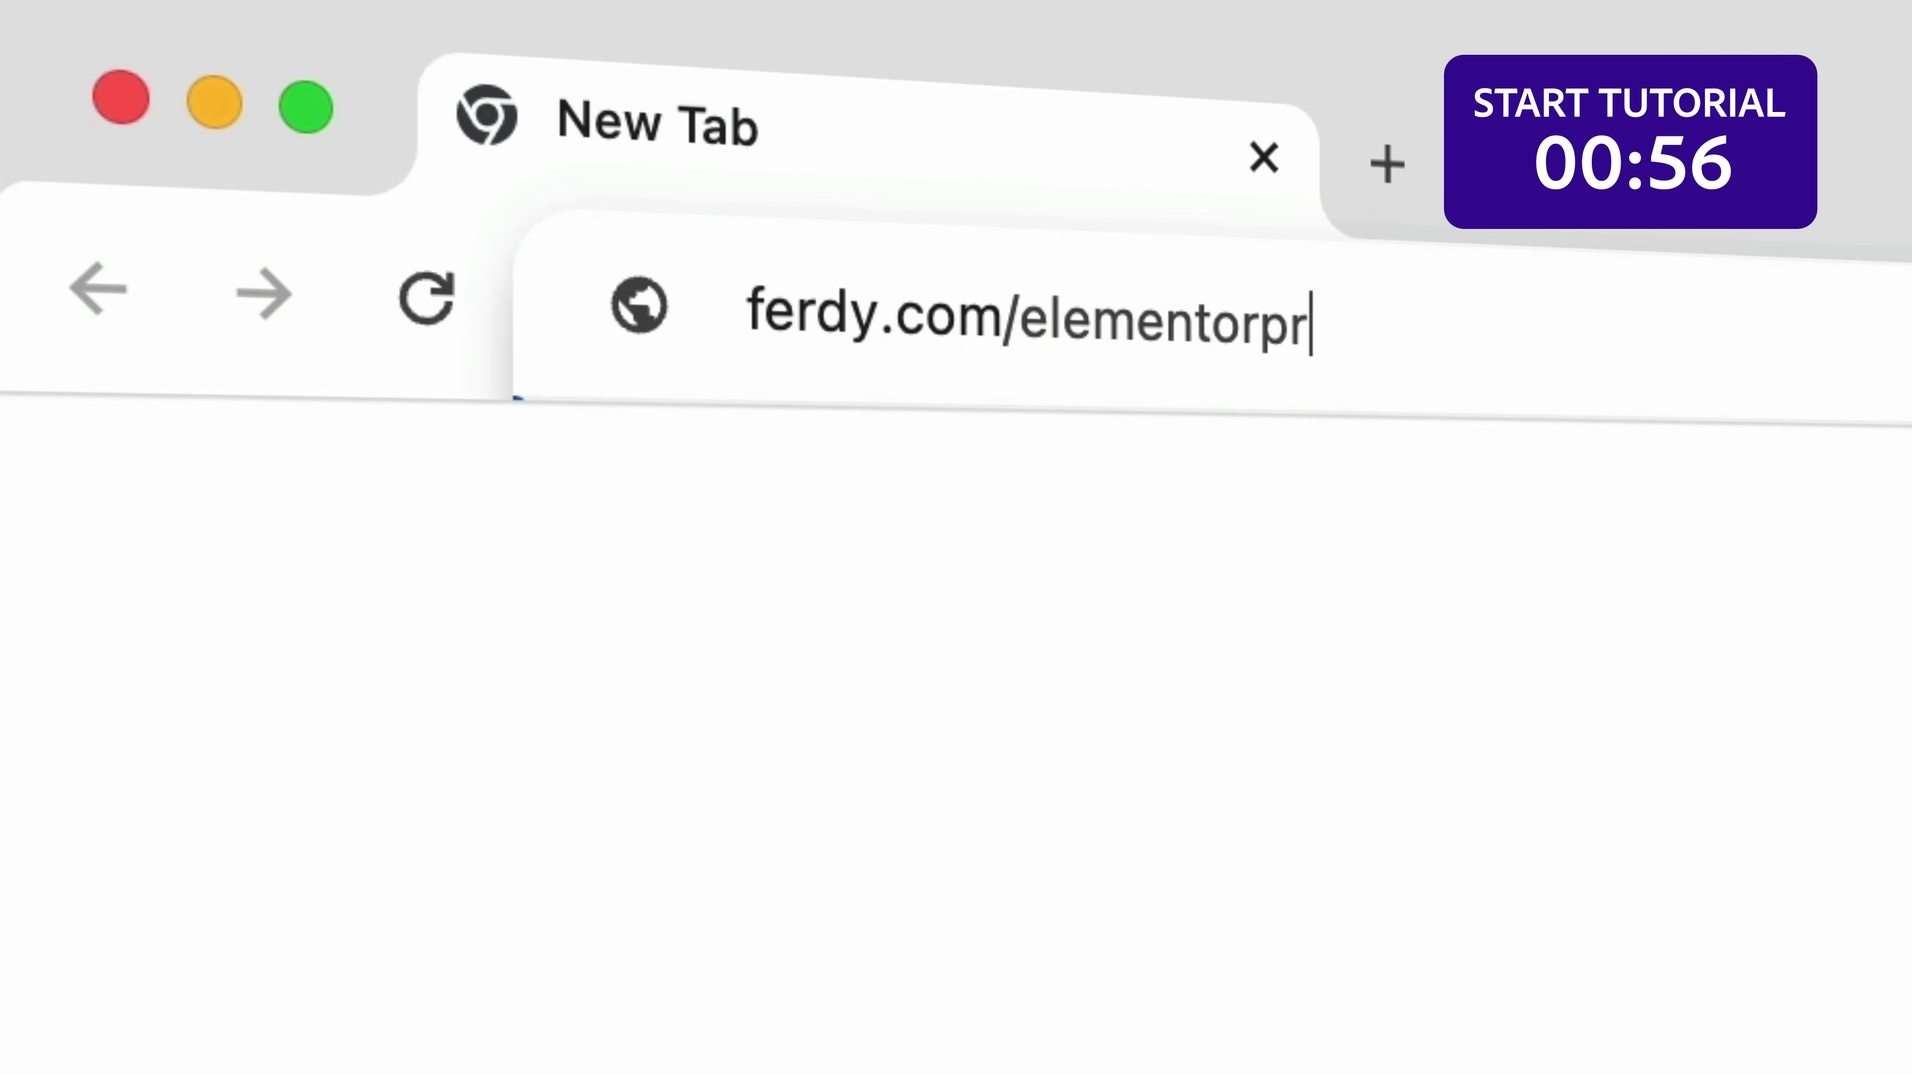
pyautogui.write('ro')
pyautogui.press('Return')
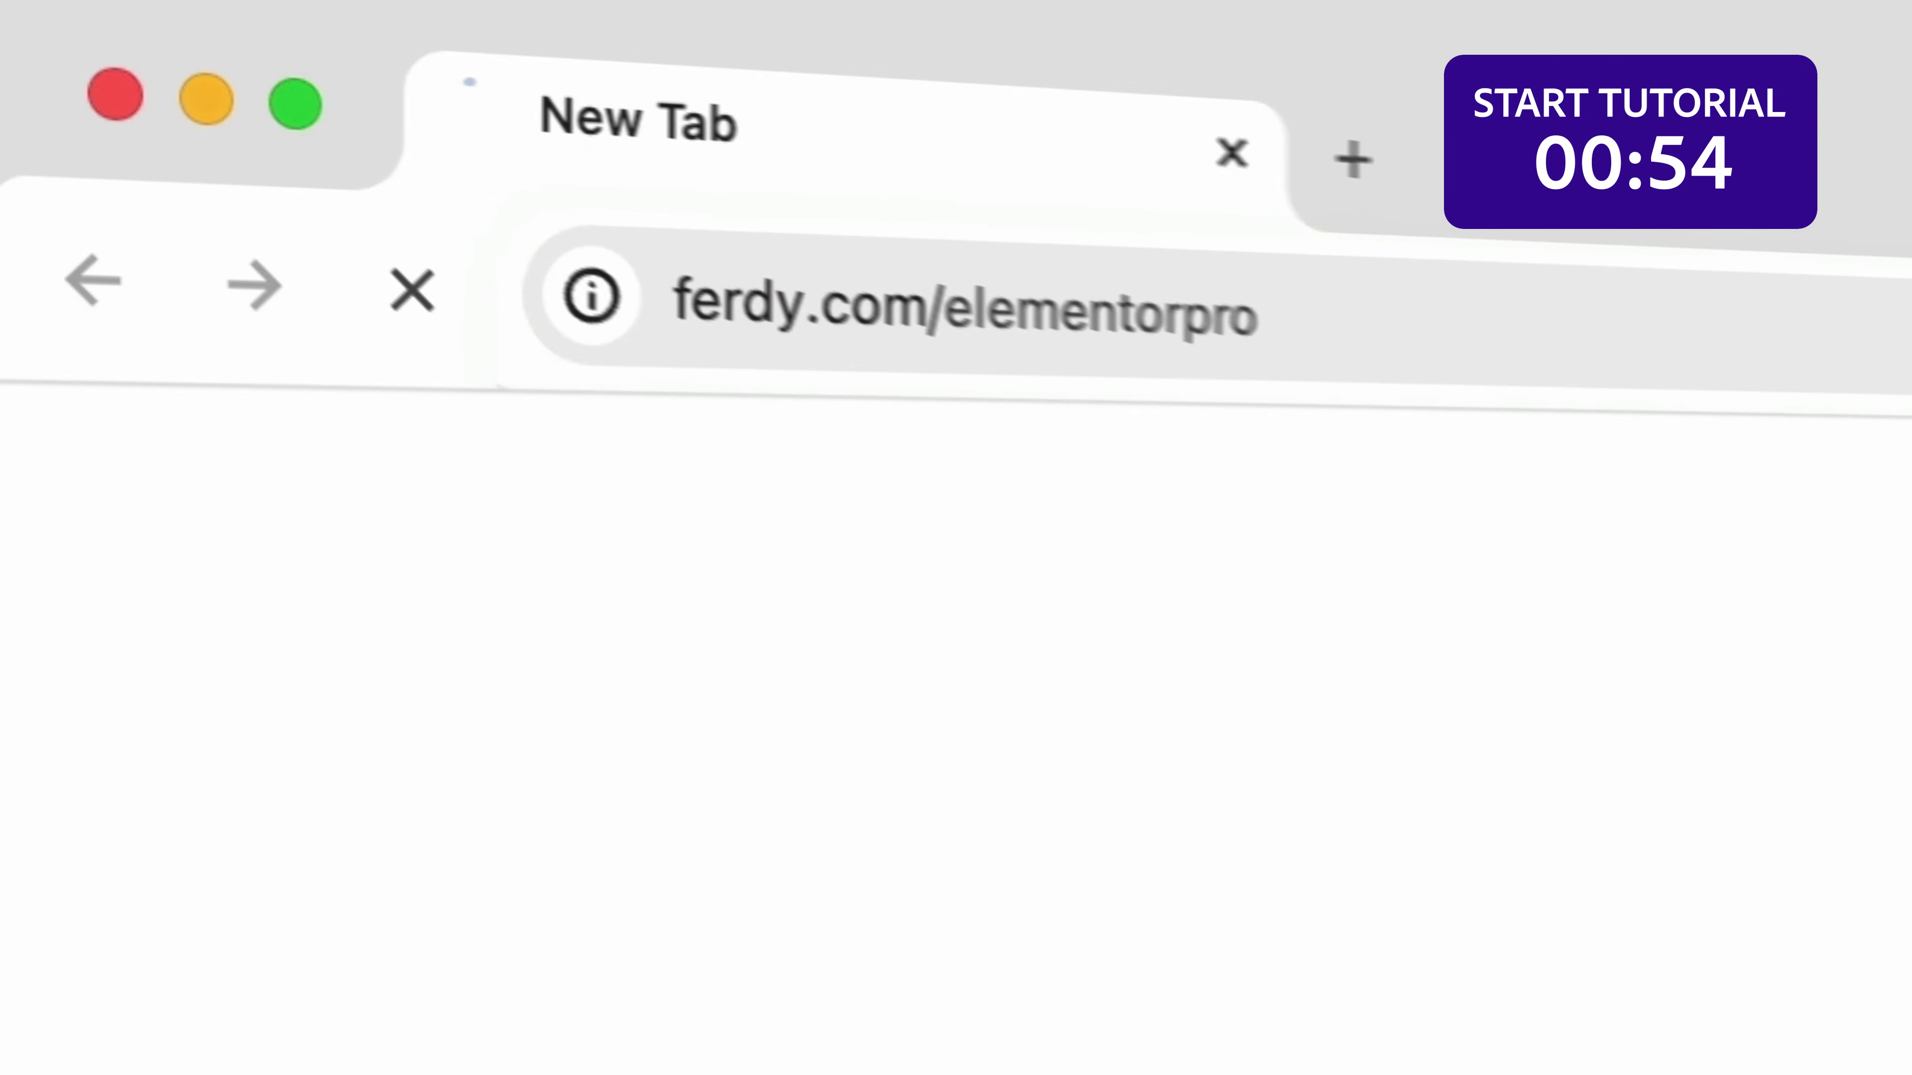
pyautogui.scroll(-5, 1648, 397)
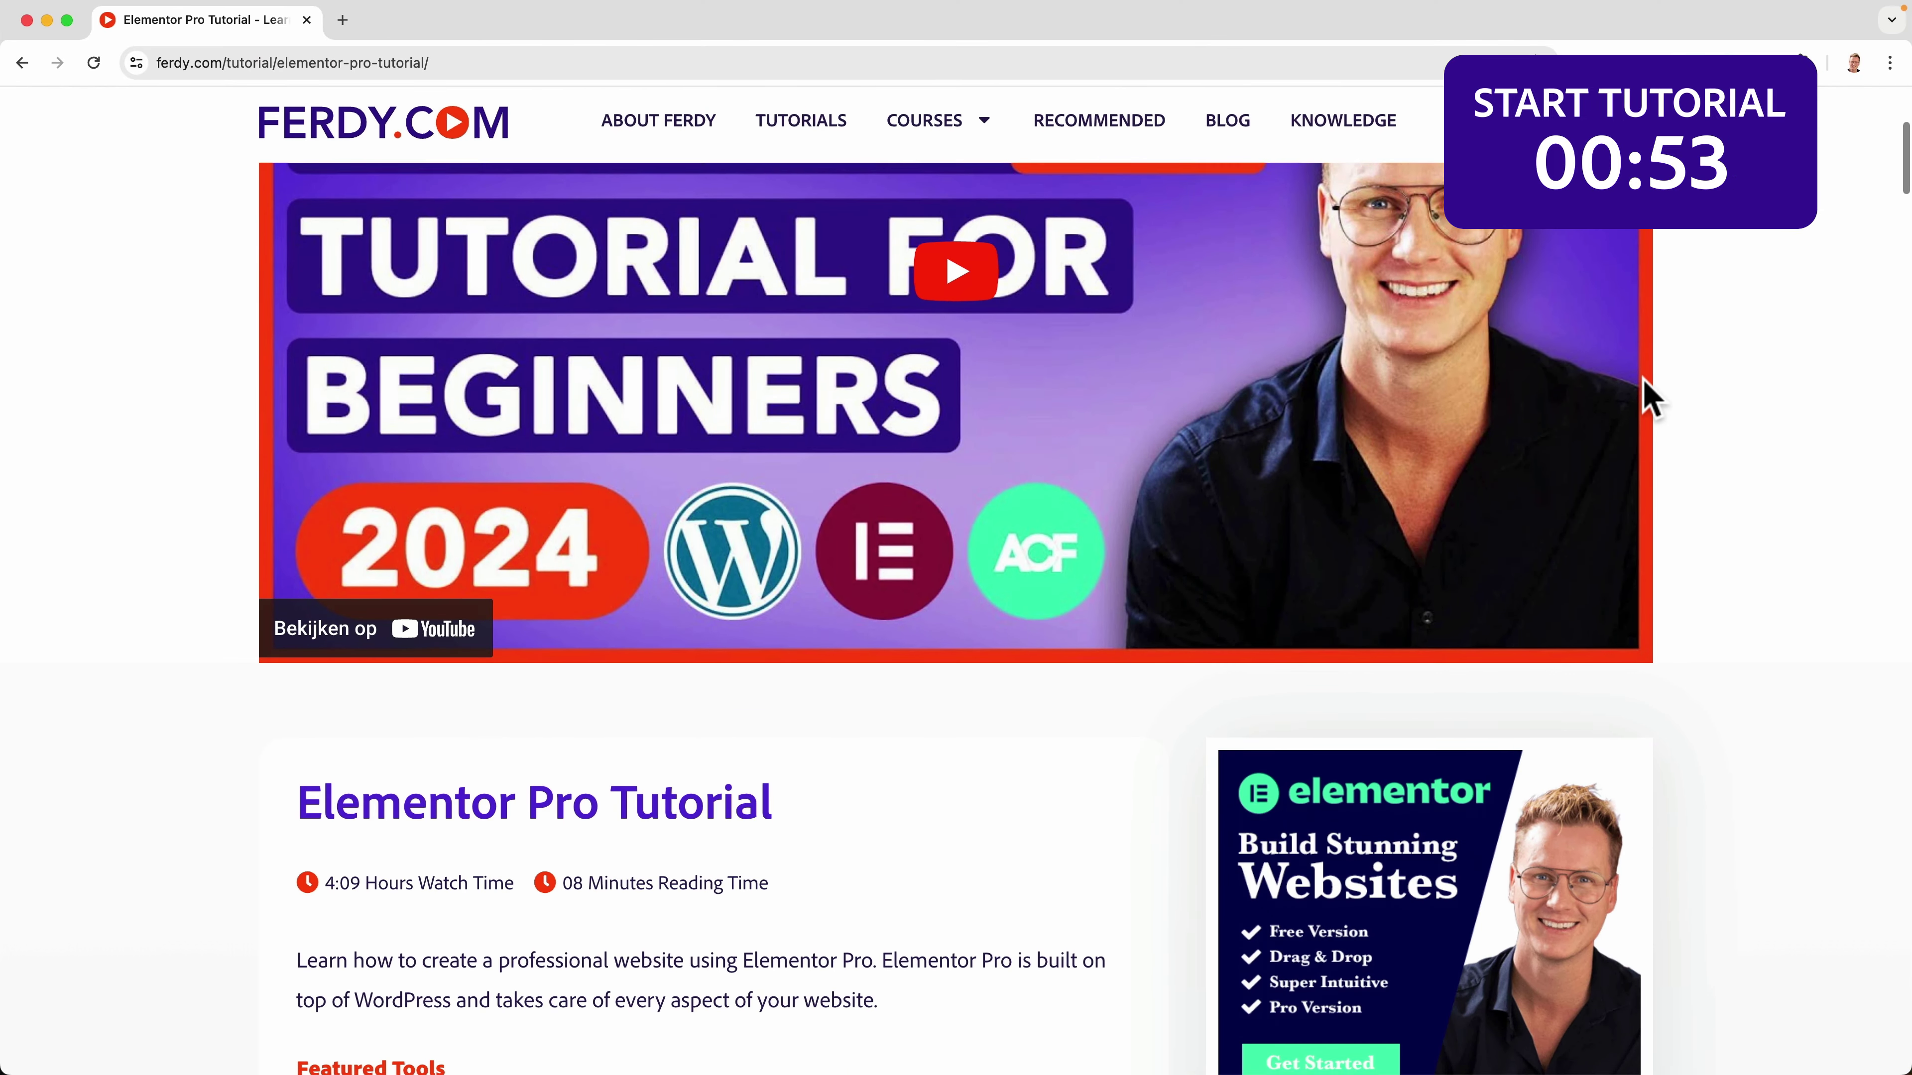
pyautogui.scroll(-10, 1647, 397)
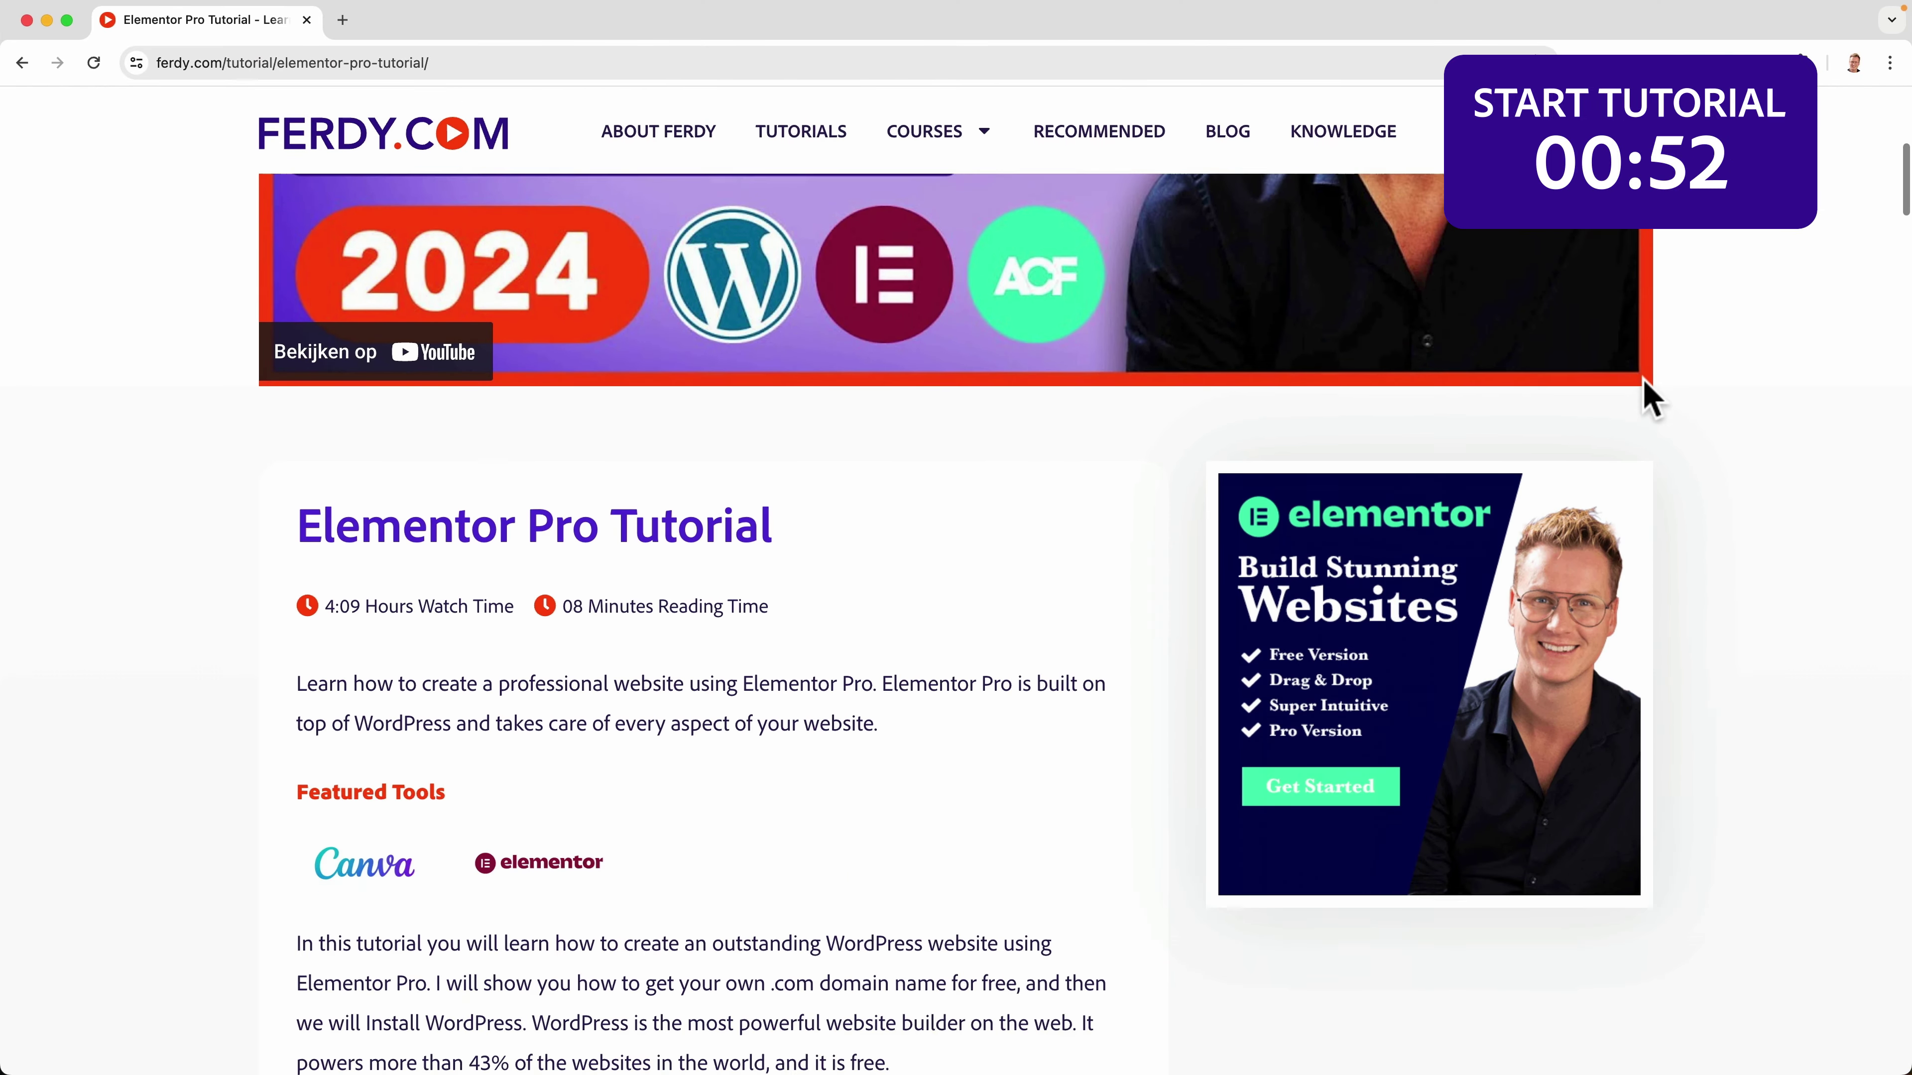
pyautogui.scroll(-10, 1648, 397)
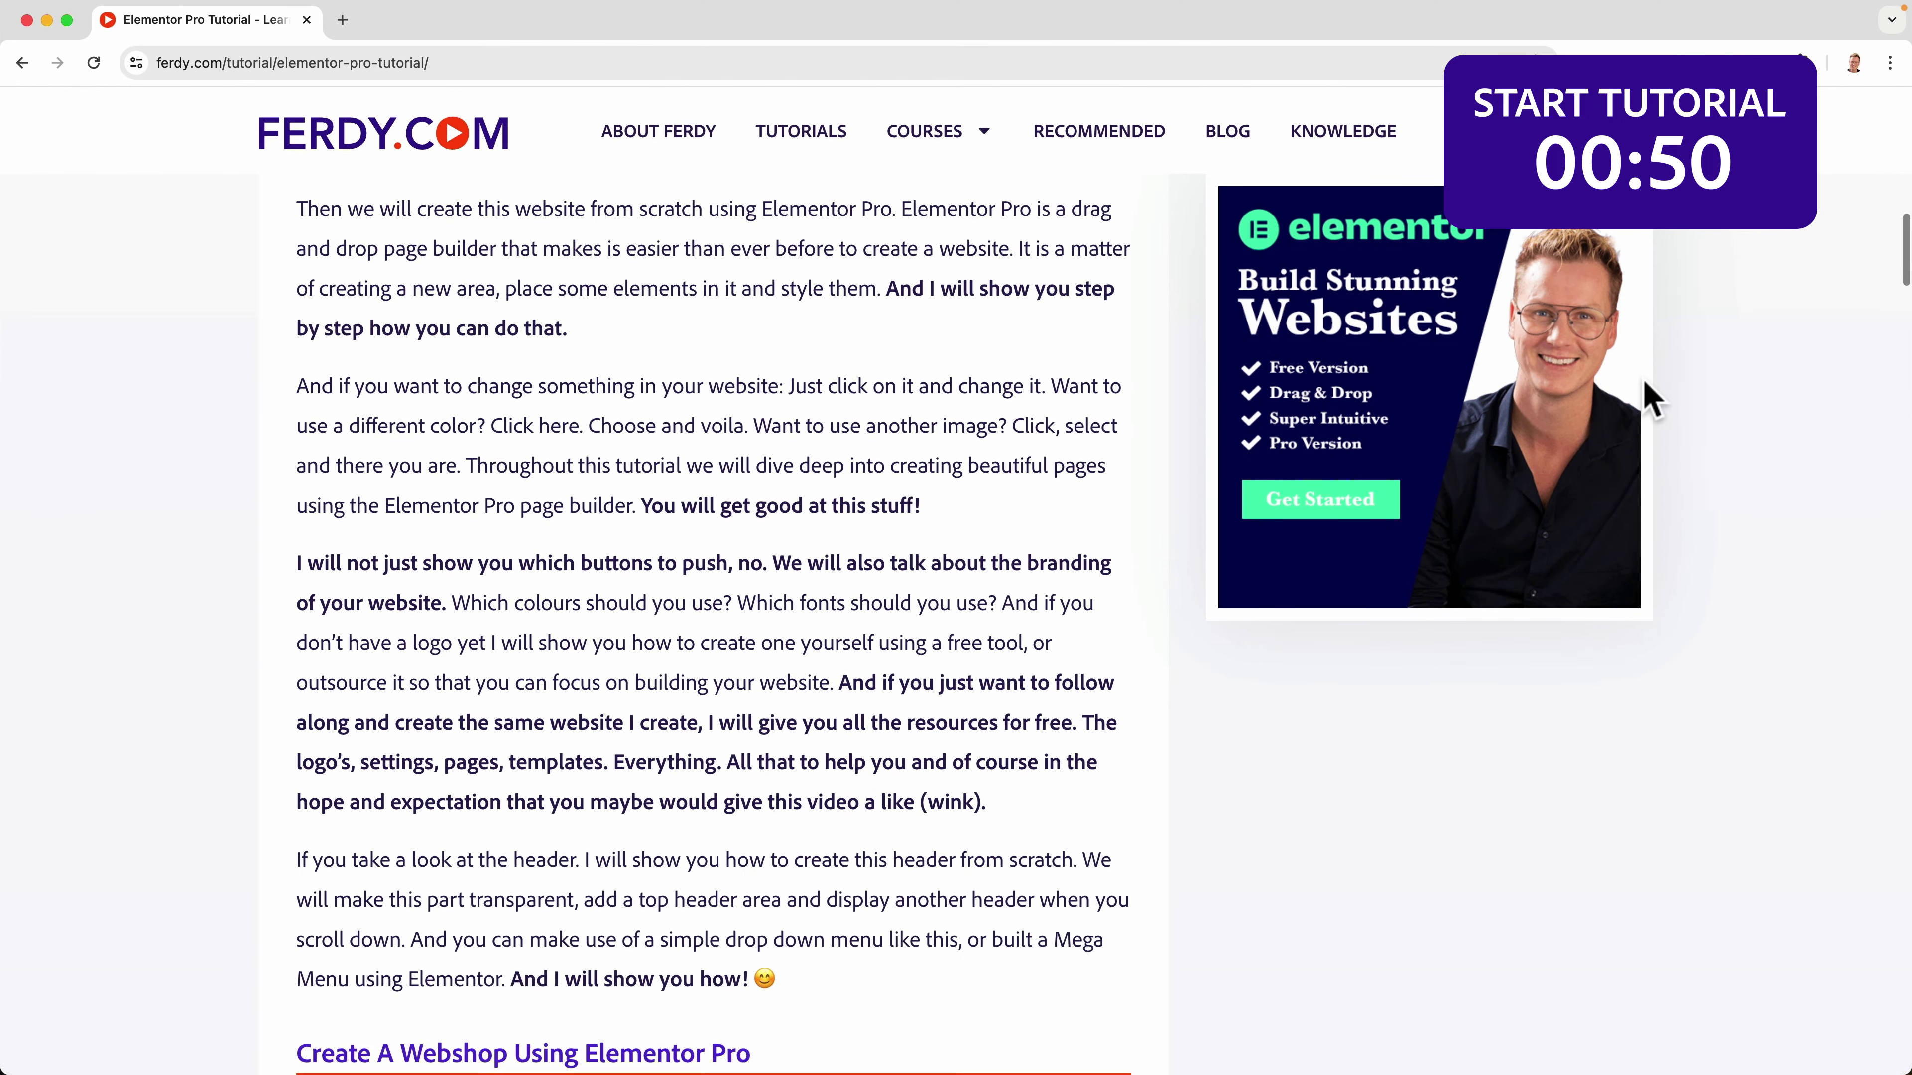
pyautogui.scroll(-10, 1648, 397)
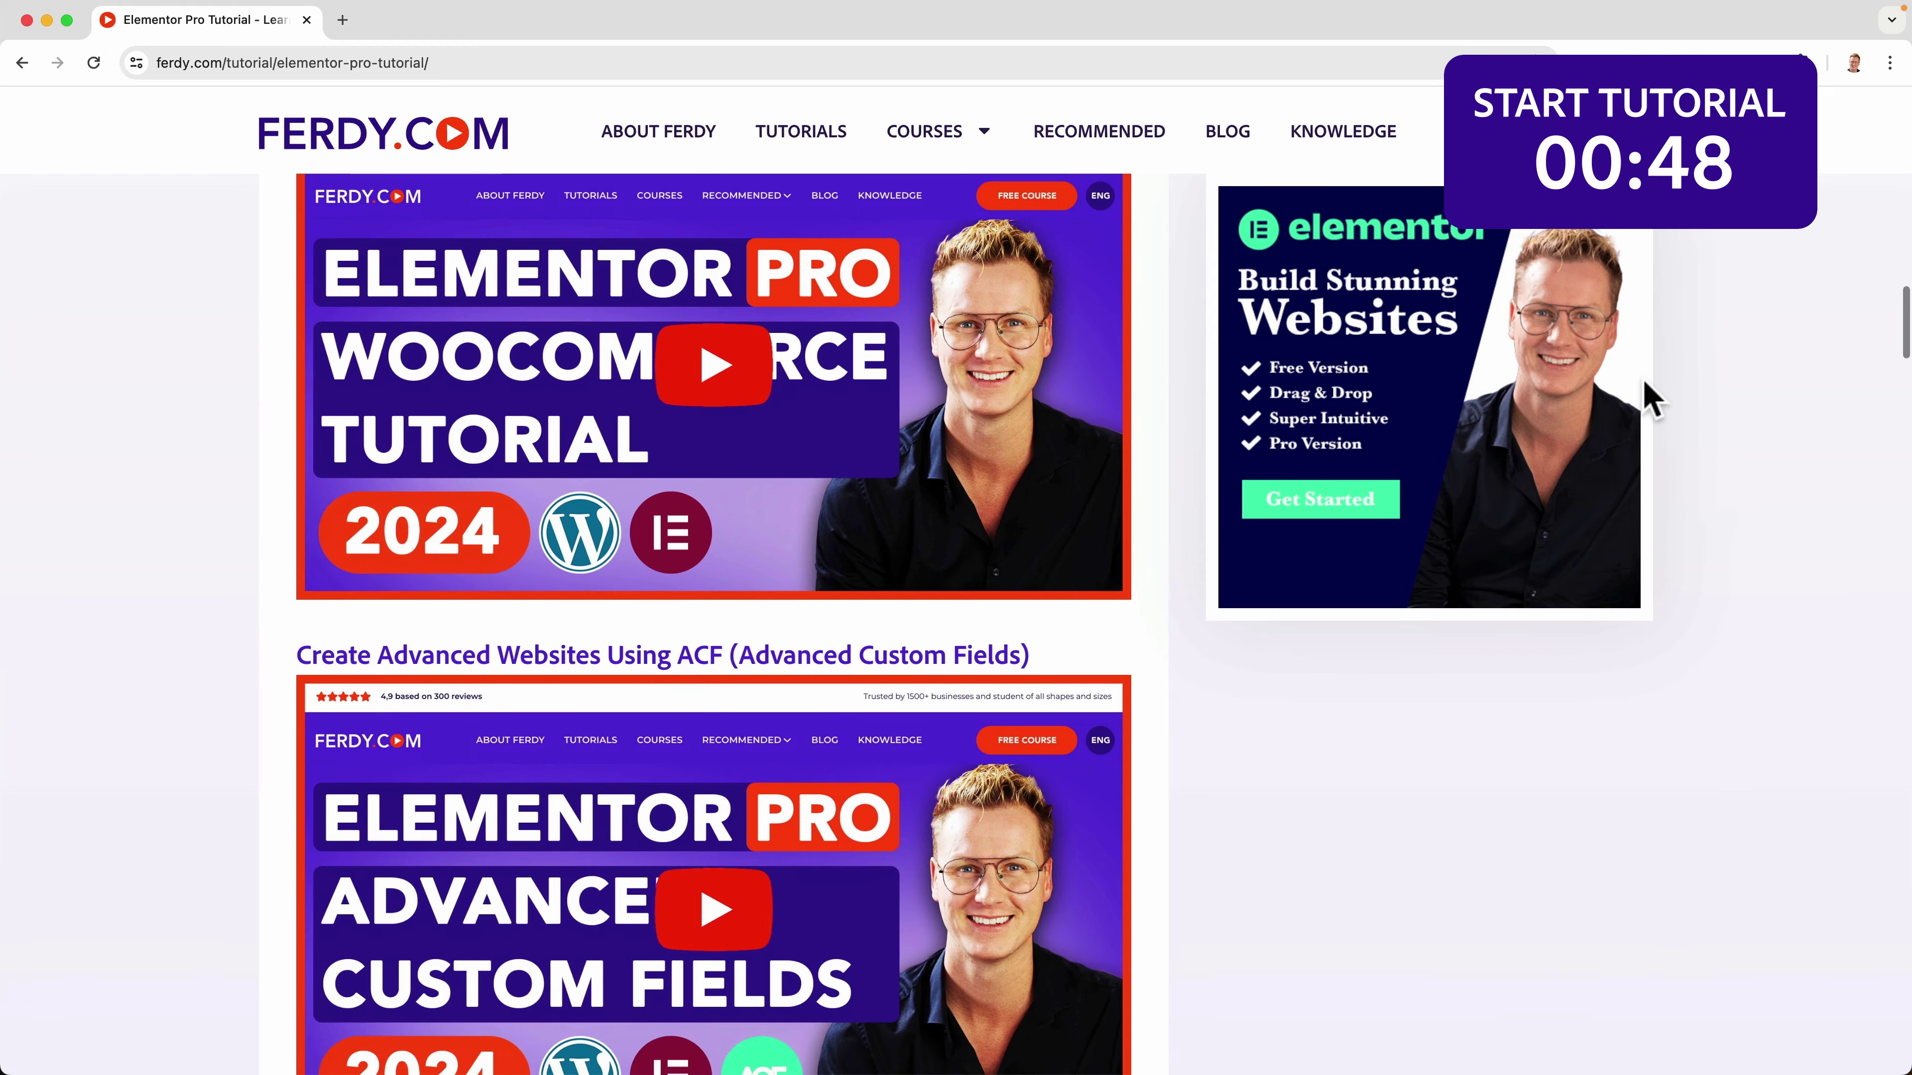
pyautogui.scroll(-8, 1647, 396)
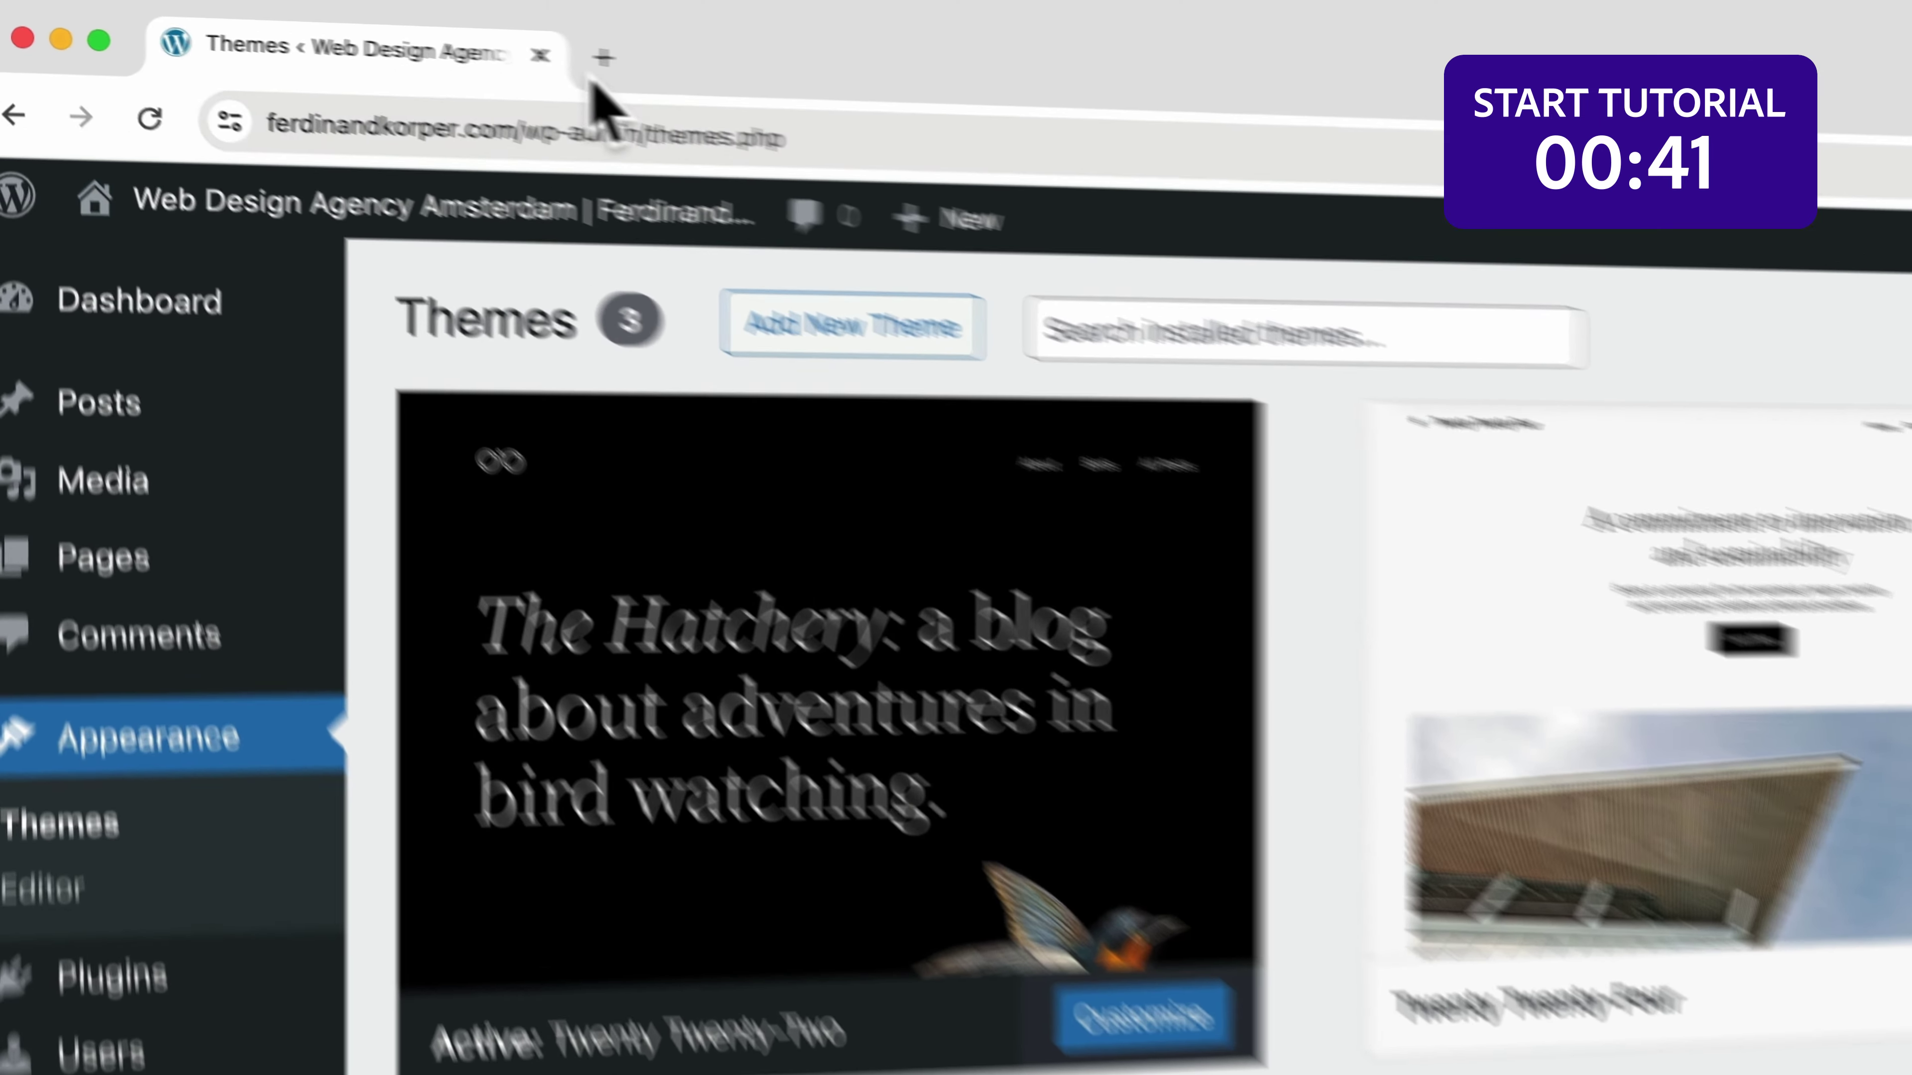
# Step: Open ferdy.com/elementor in a new browser tab to reach the Elementor plugin pricing page
pyautogui.press('super+t')
pyautogui.write('fe')
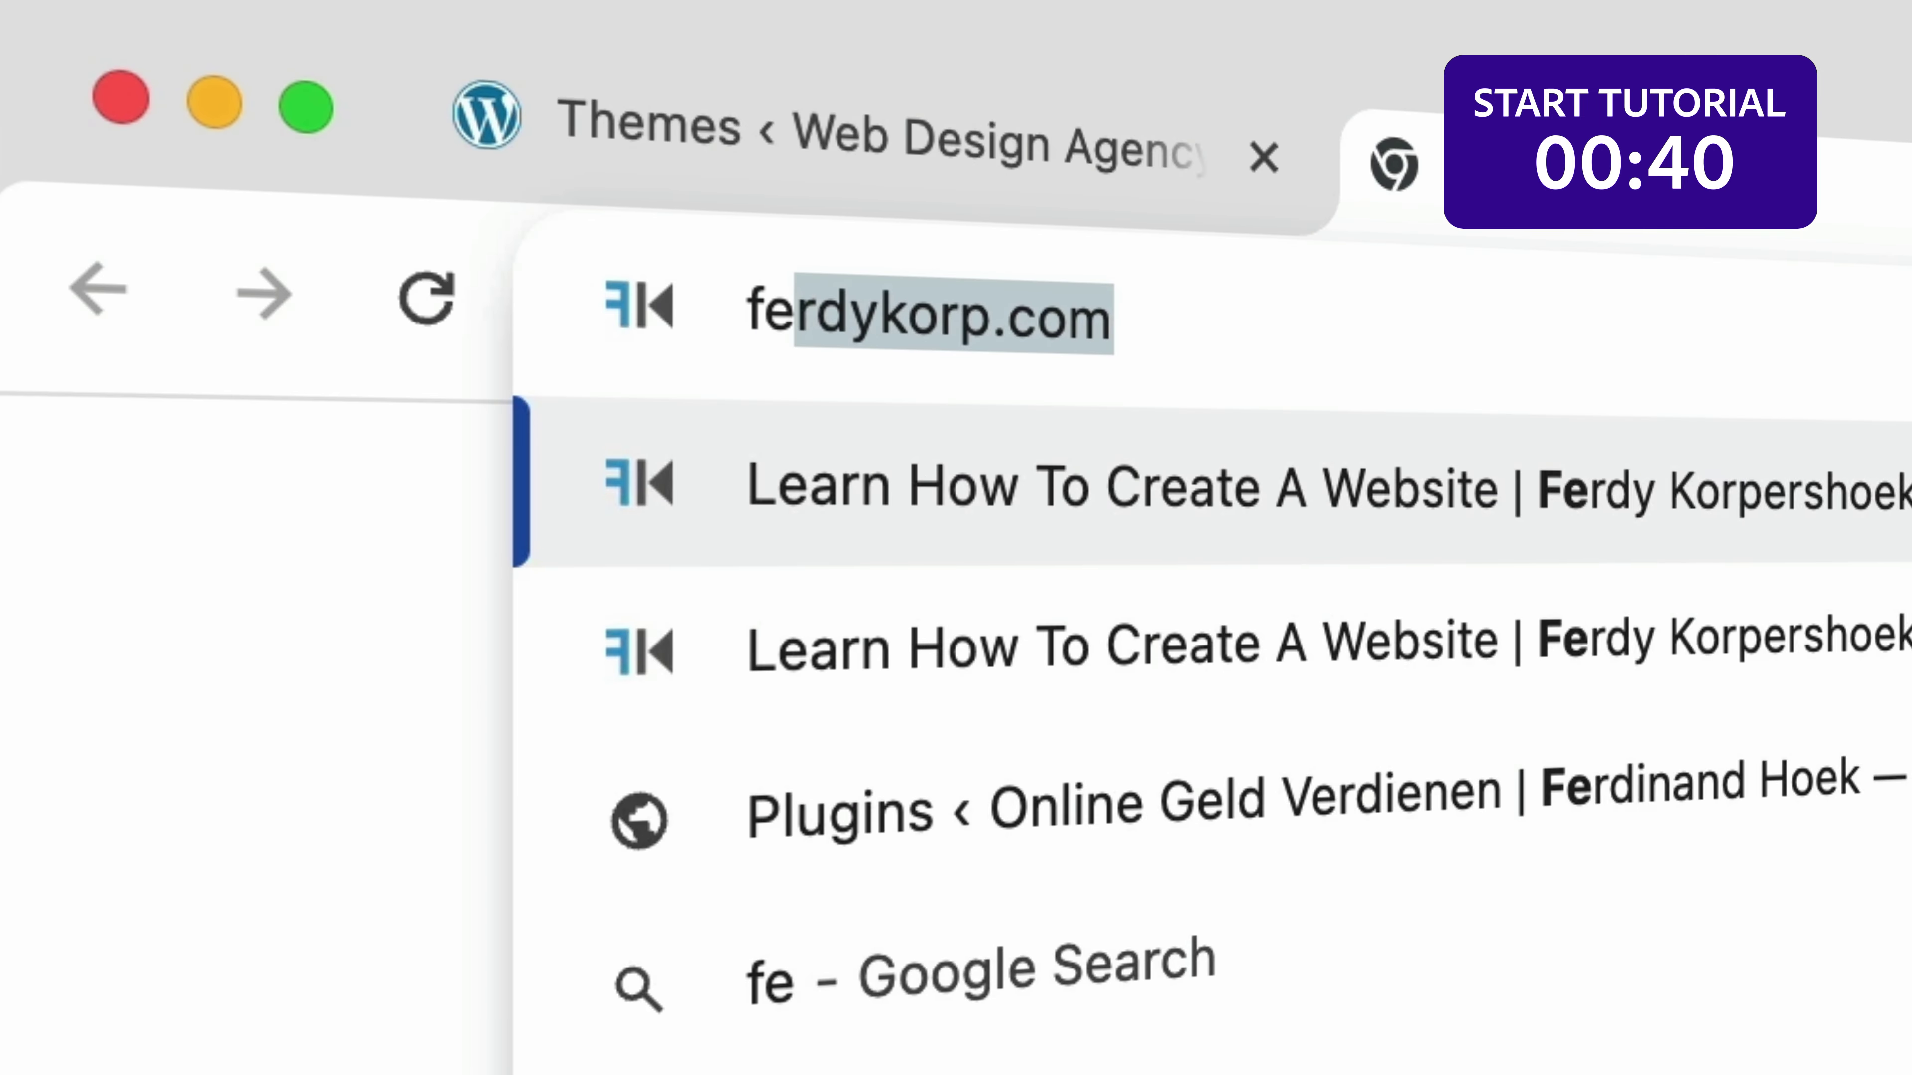
pyautogui.write('rdy.com/elementor')
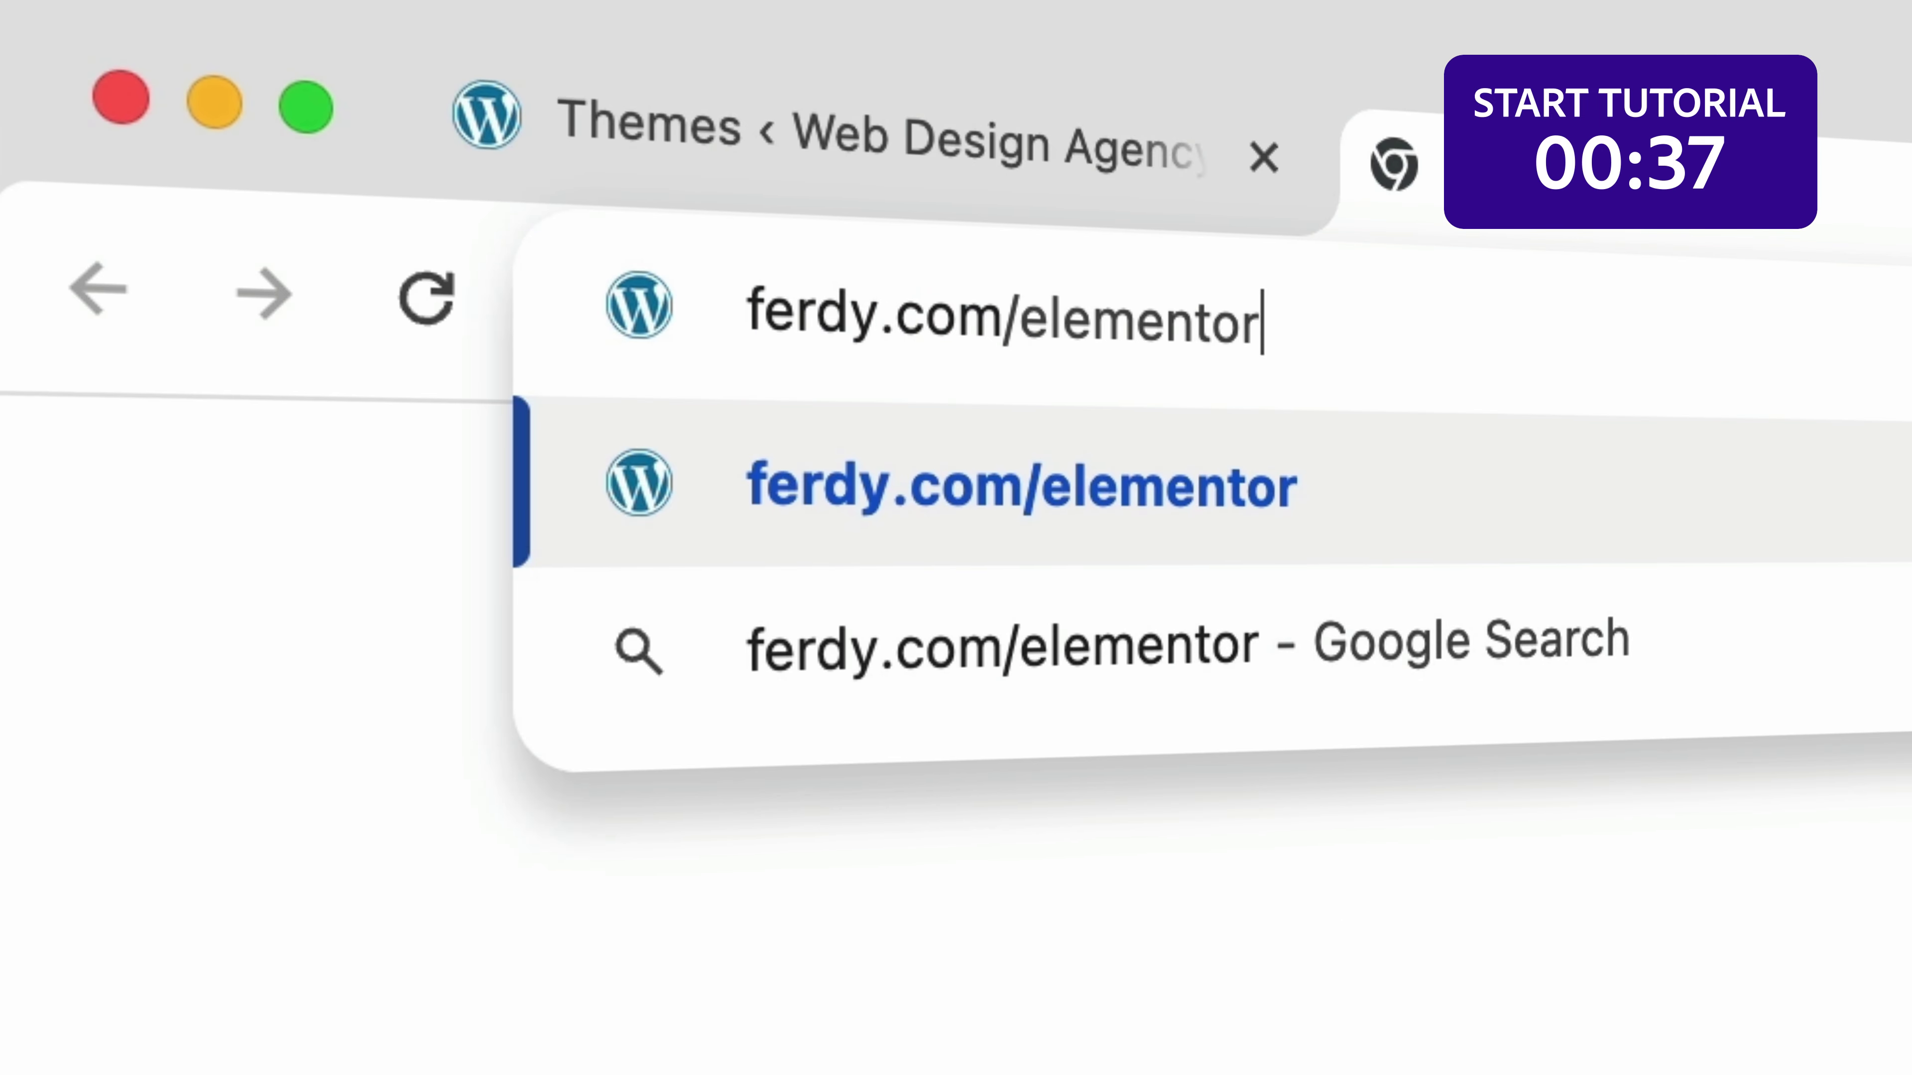
pyautogui.press('Return')
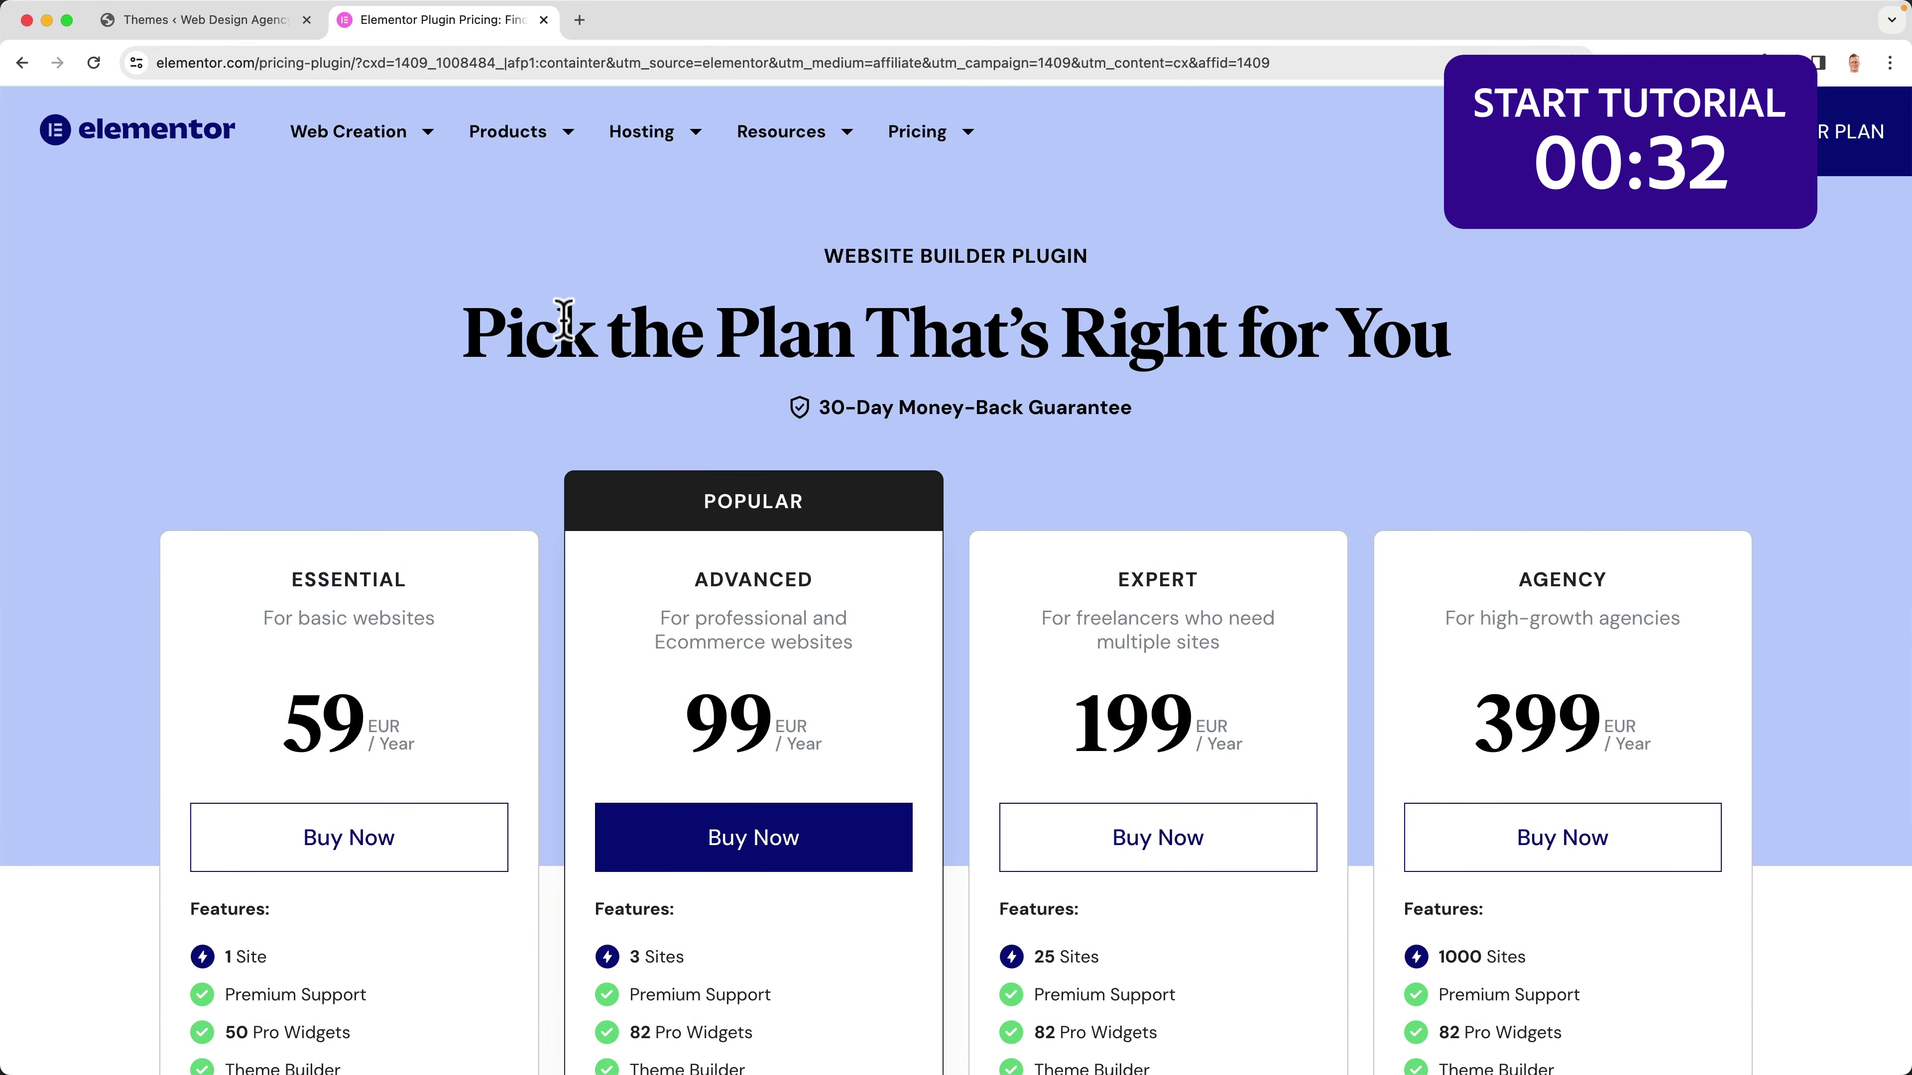
# Step: Compare the features of the Essential and Advanced plans, marking the Pro Widgets and Popup Builder entries
pyautogui.scroll(-5, 566, 320)
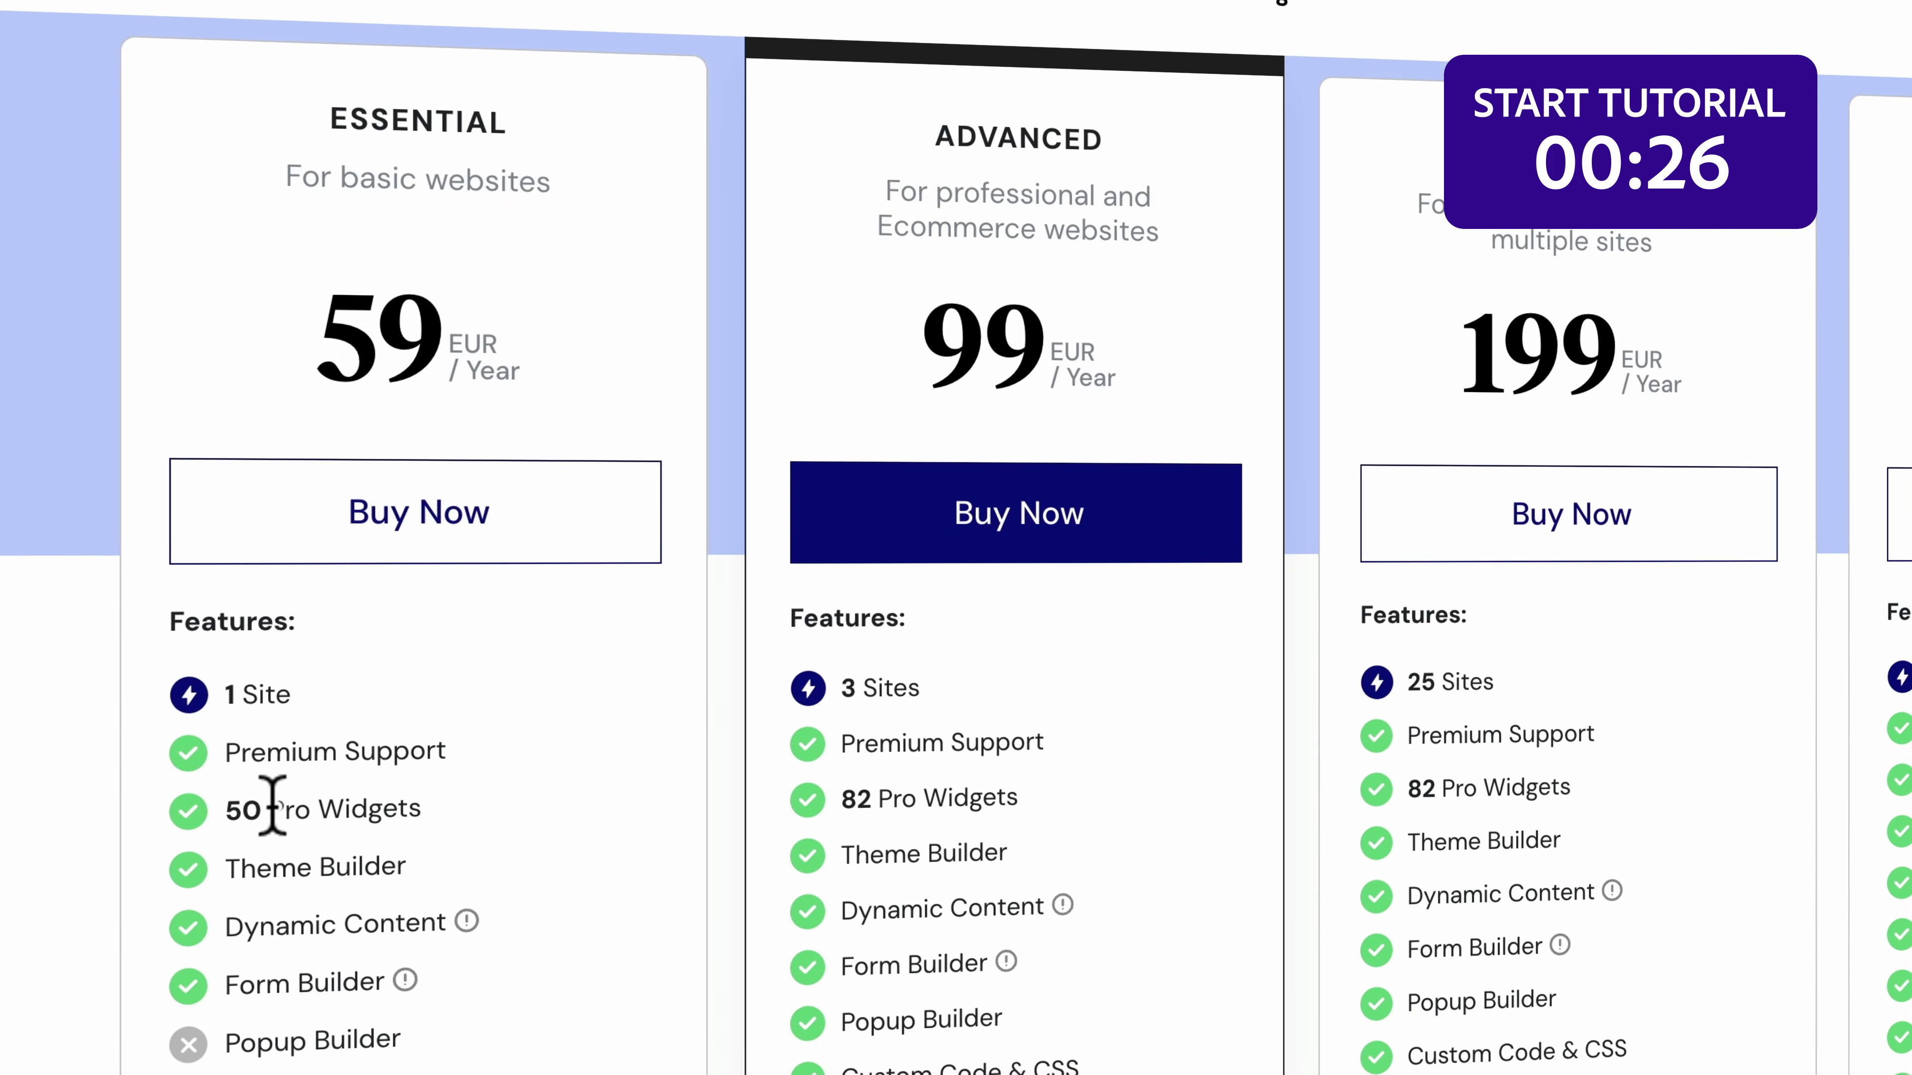
pyautogui.moveTo(229, 800); pyautogui.dragTo(422, 795)
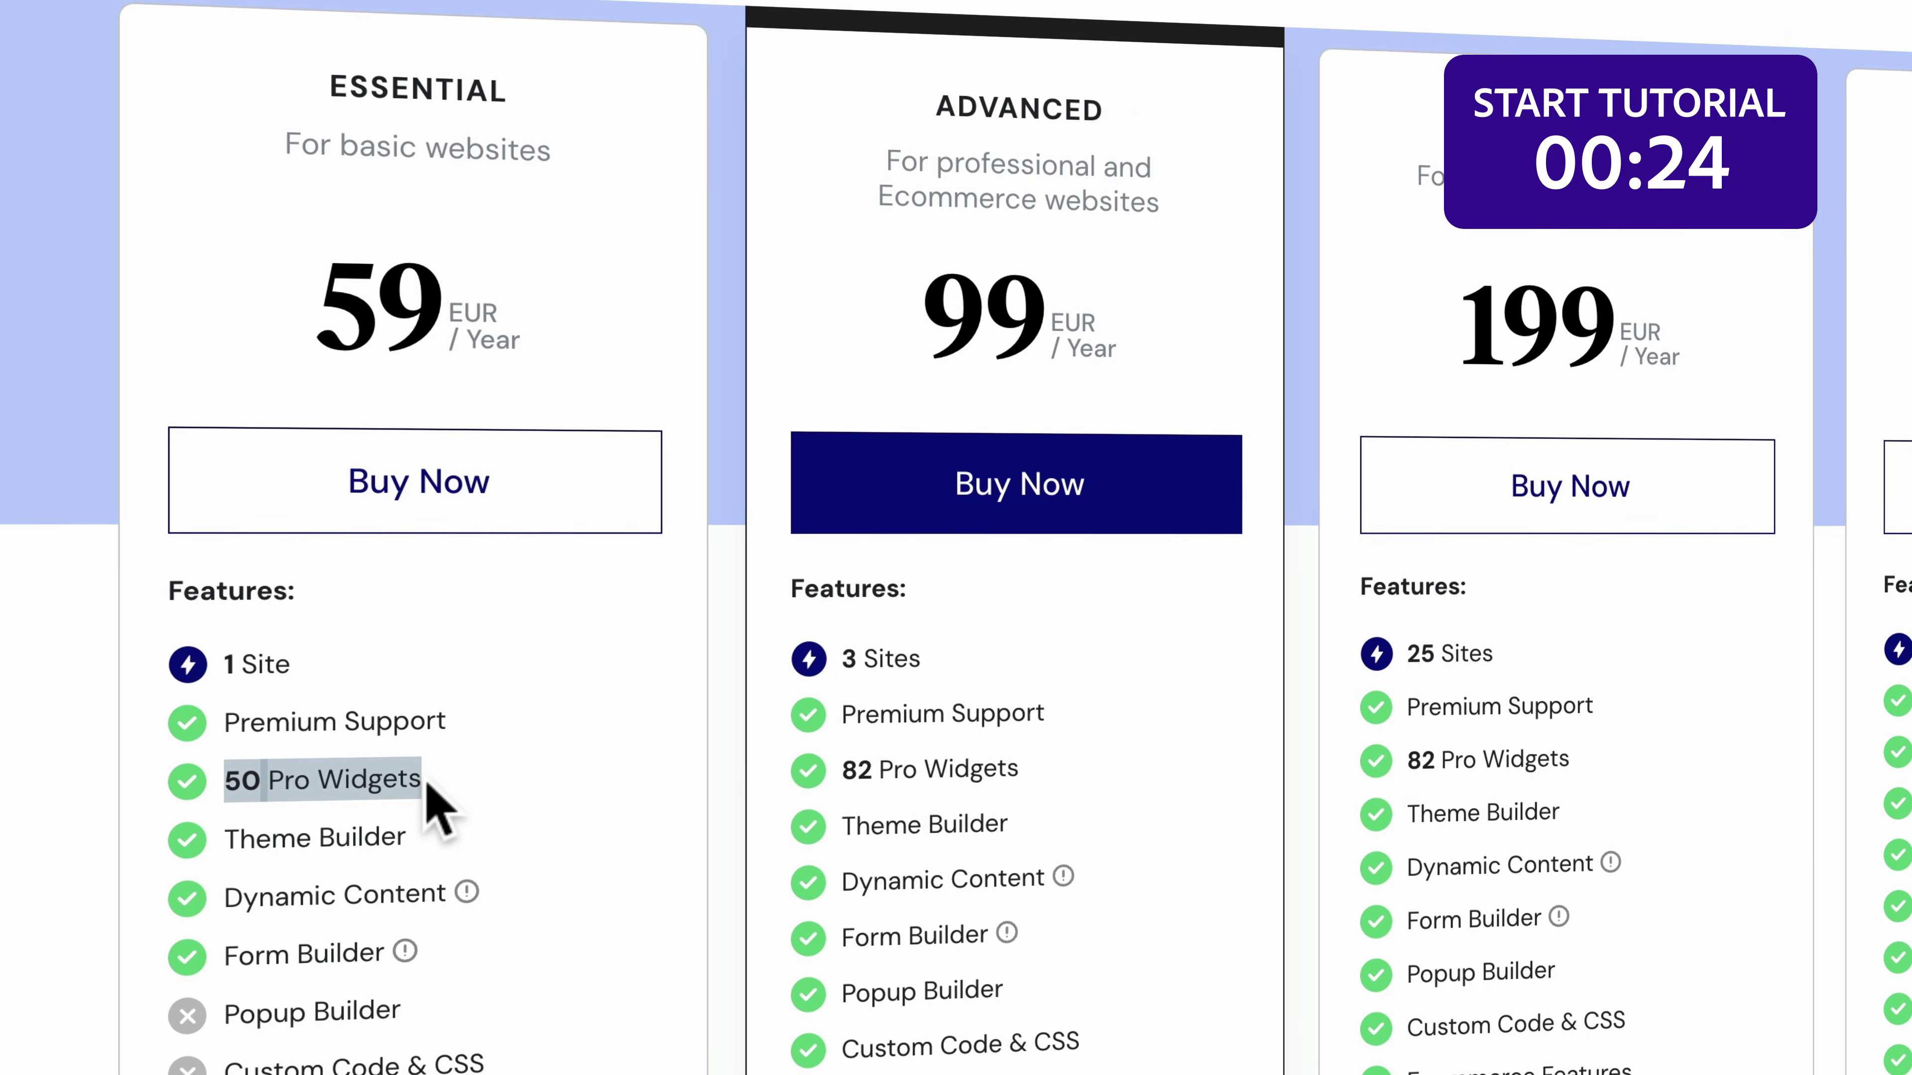
pyautogui.moveTo(224, 988); pyautogui.dragTo(308, 991)
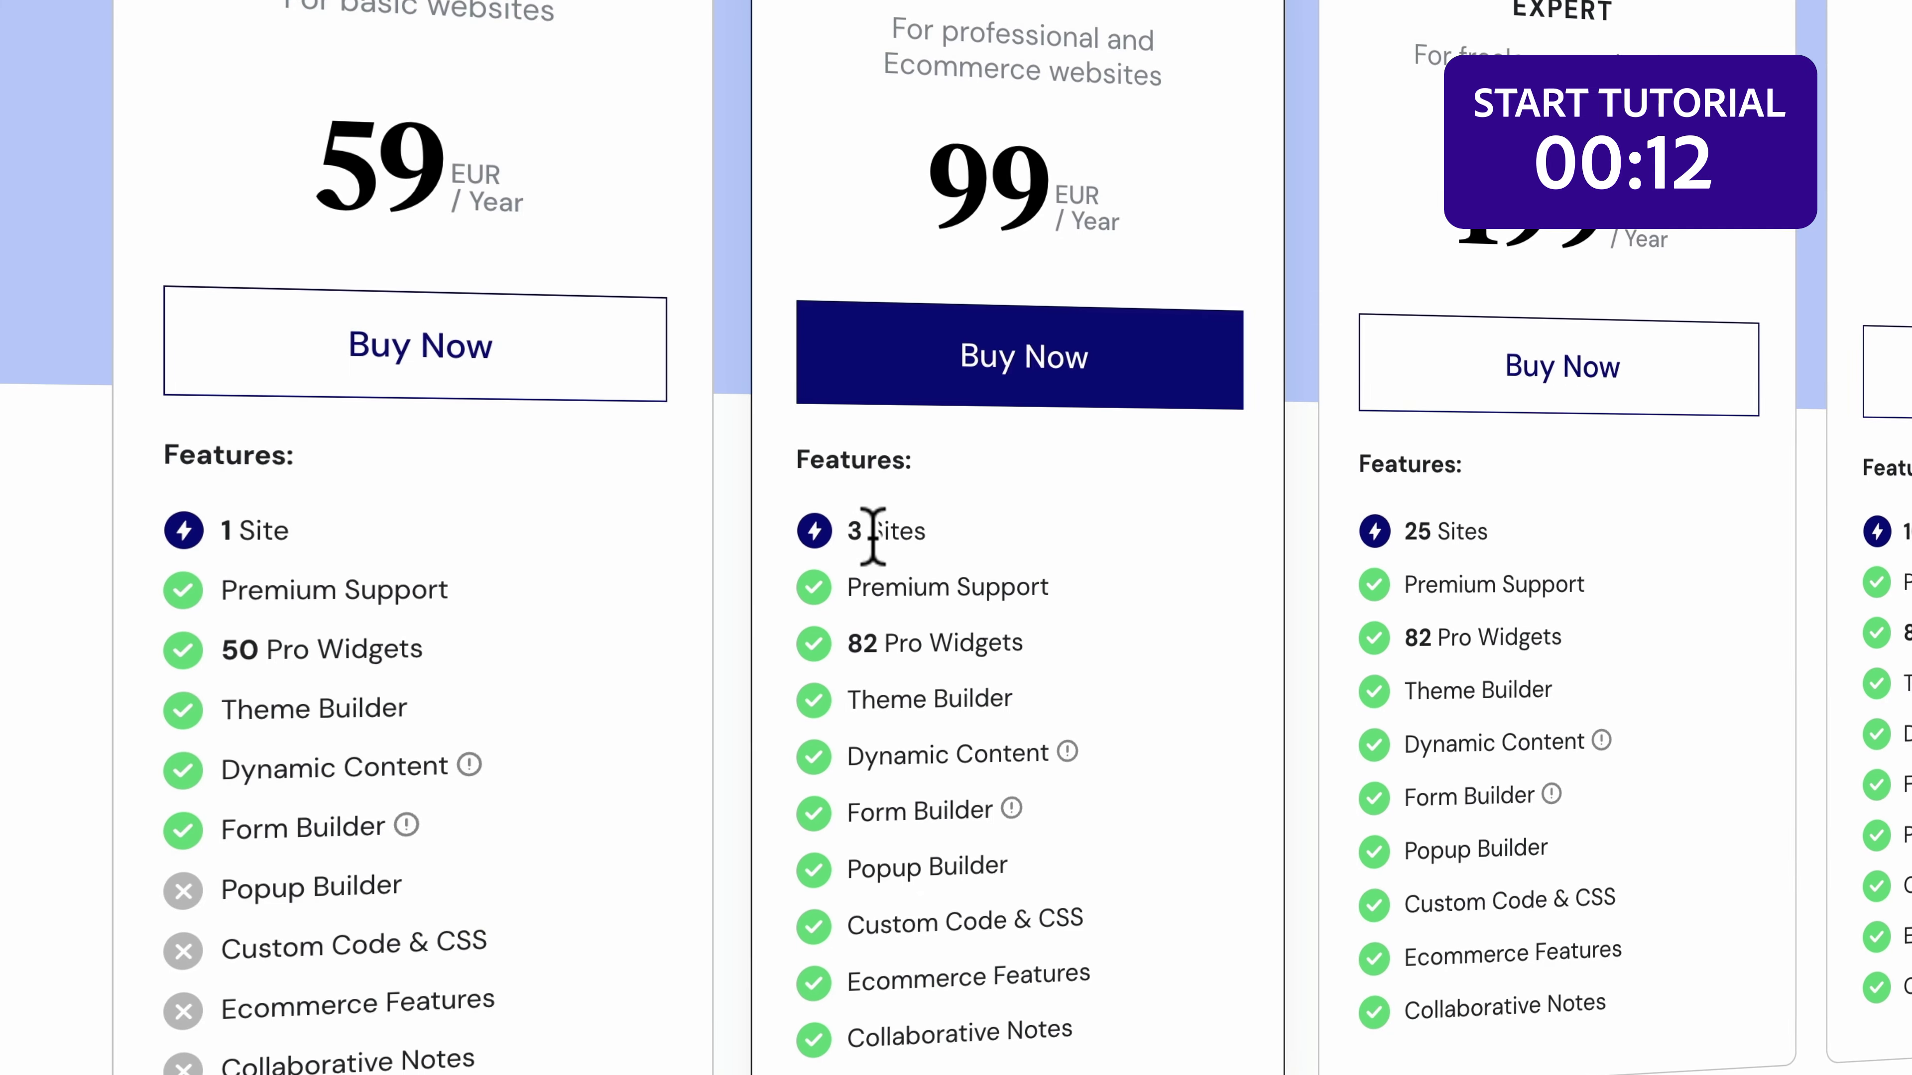
pyautogui.moveTo(878, 629); pyautogui.dragTo(848, 629)
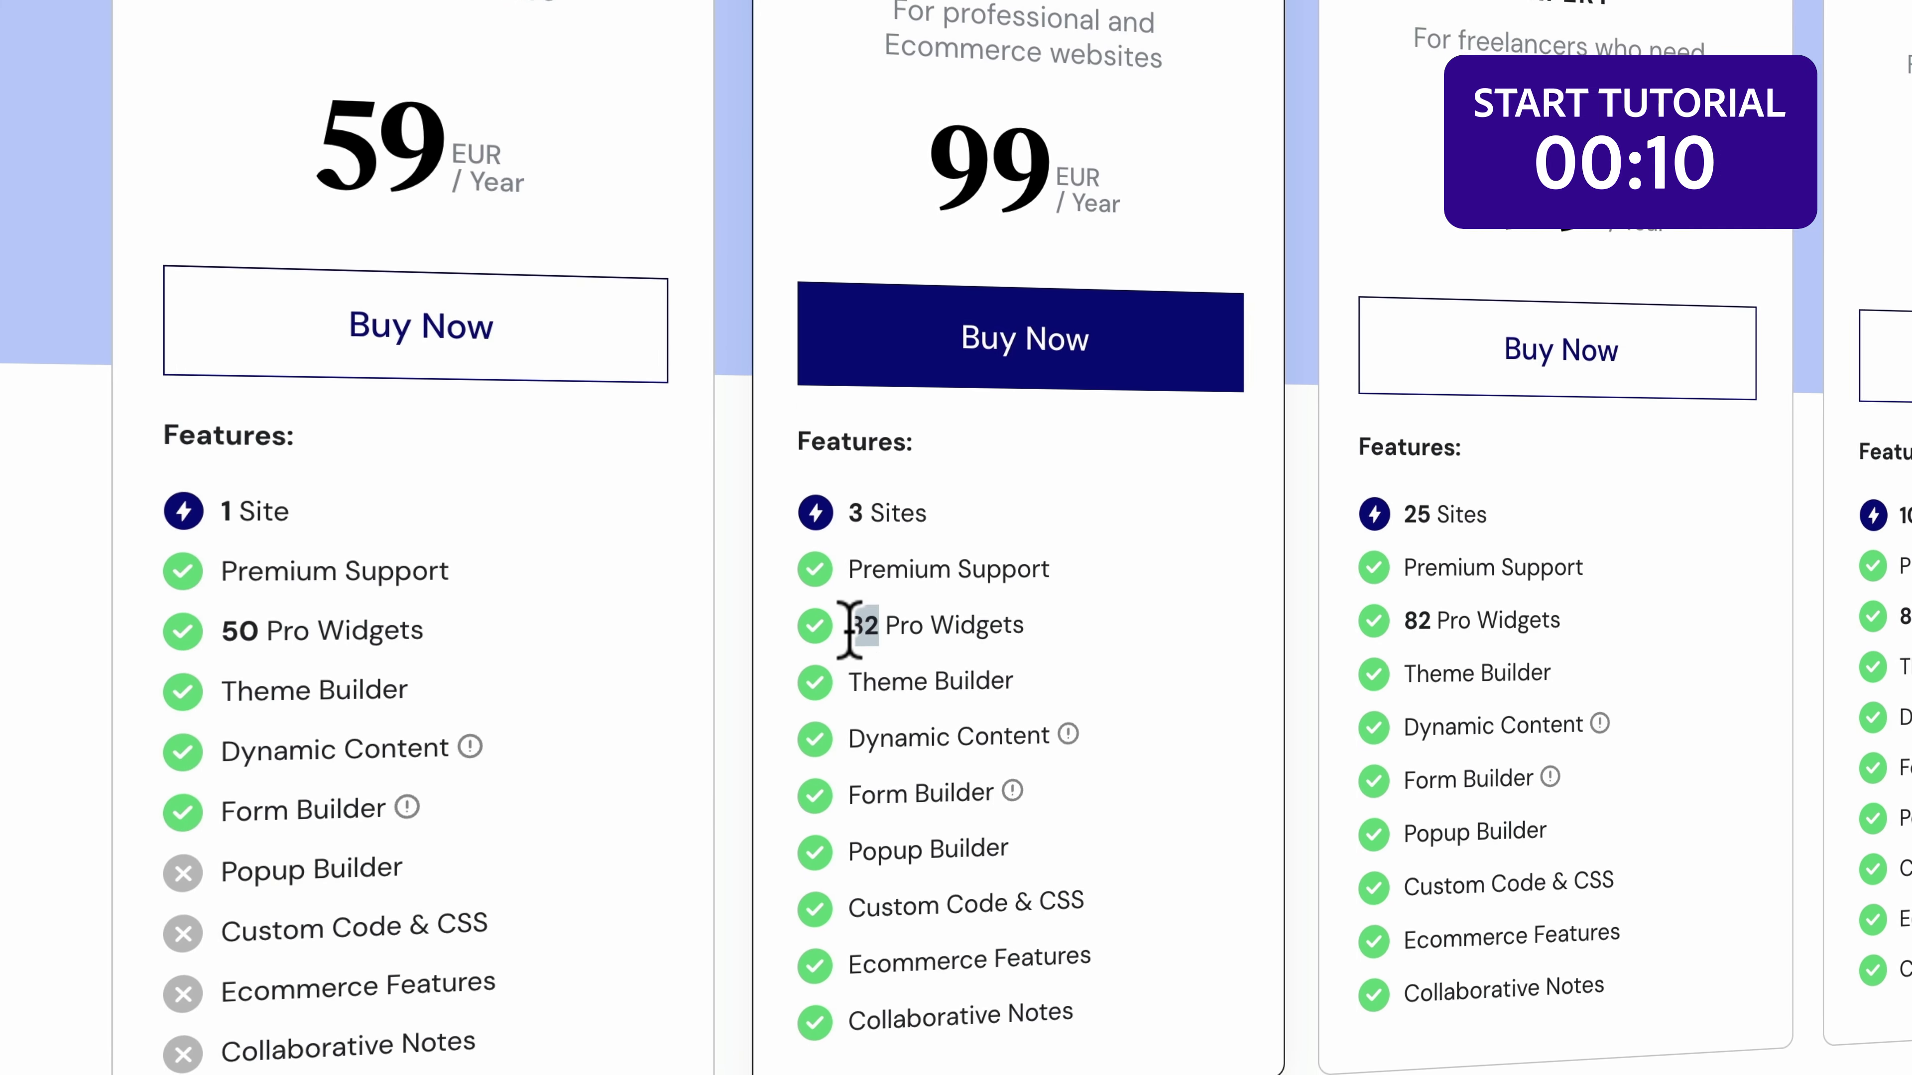
pyautogui.moveTo(908, 843); pyautogui.dragTo(848, 843)
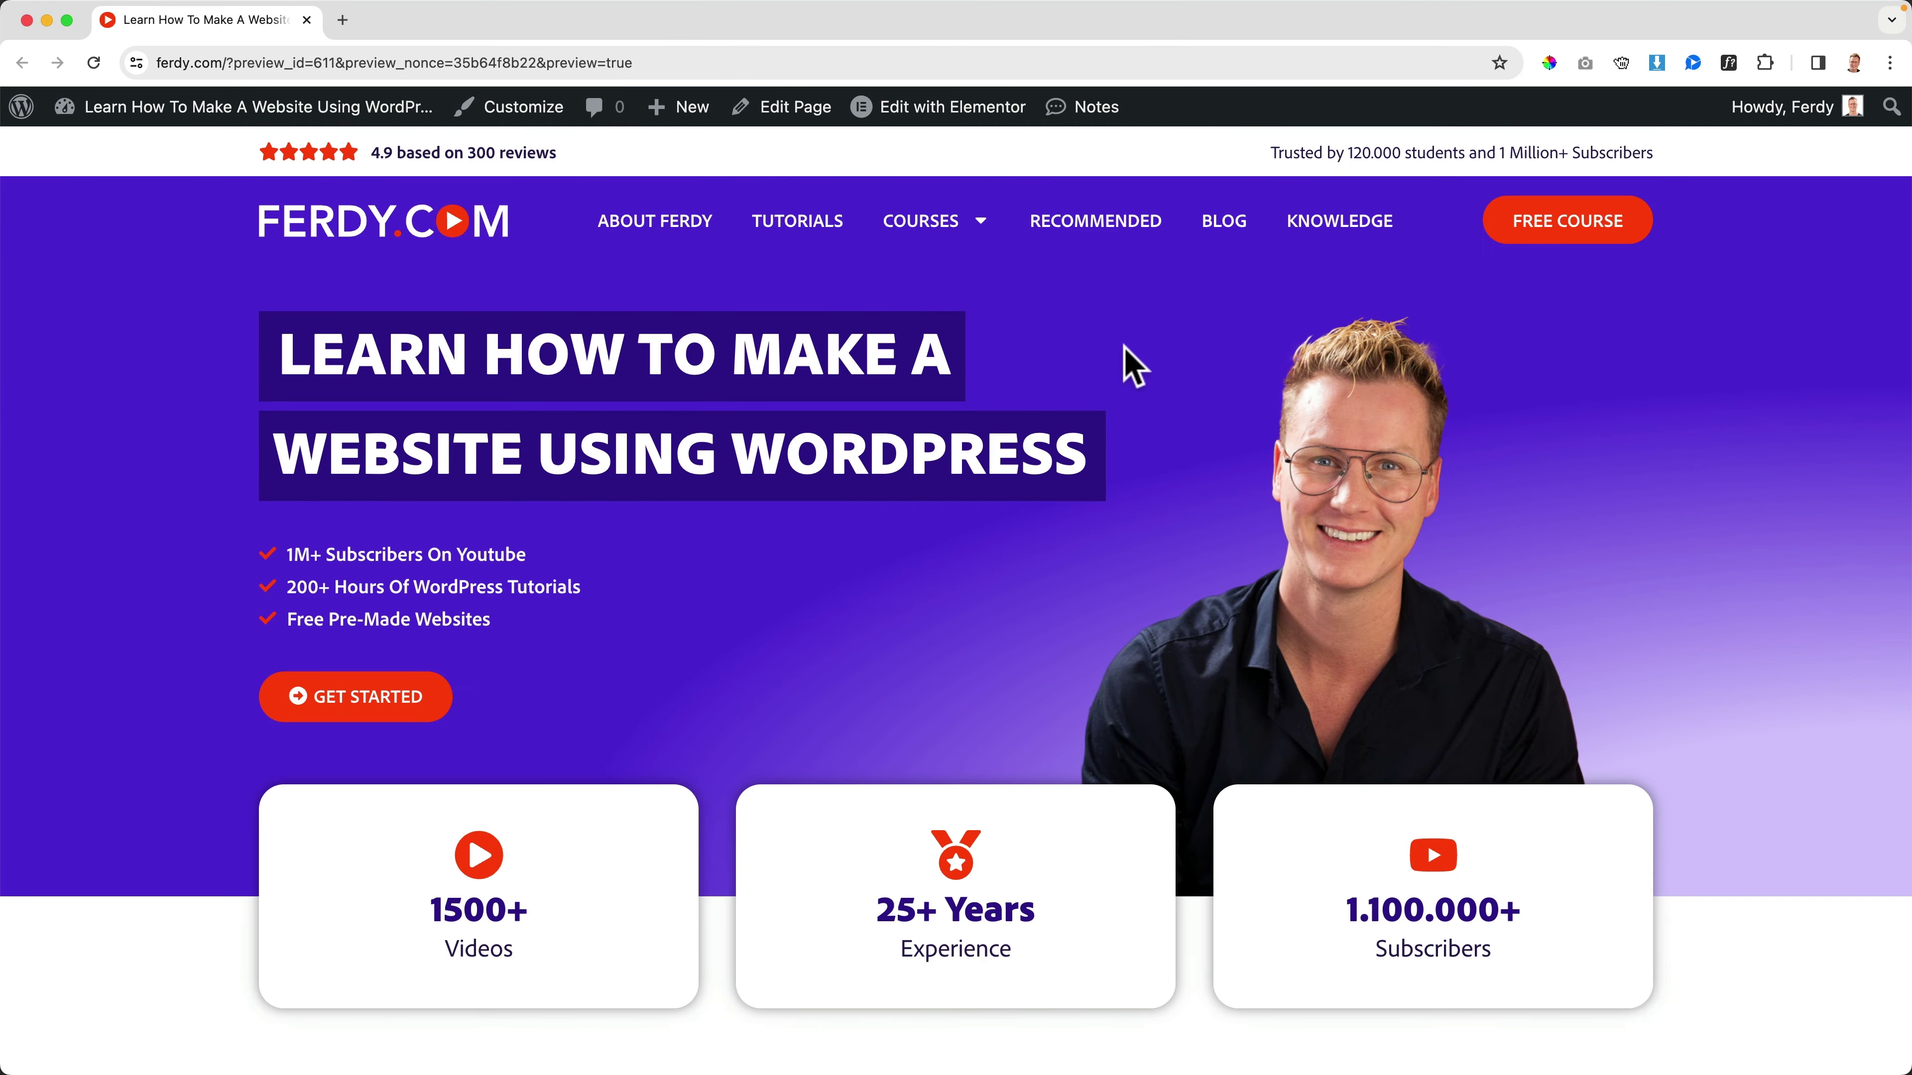
# Step: Check the homepage's current footer, and search Google in a new tab for "digital marketing agency glasgow"
pyautogui.scroll(-20, 1134, 366)
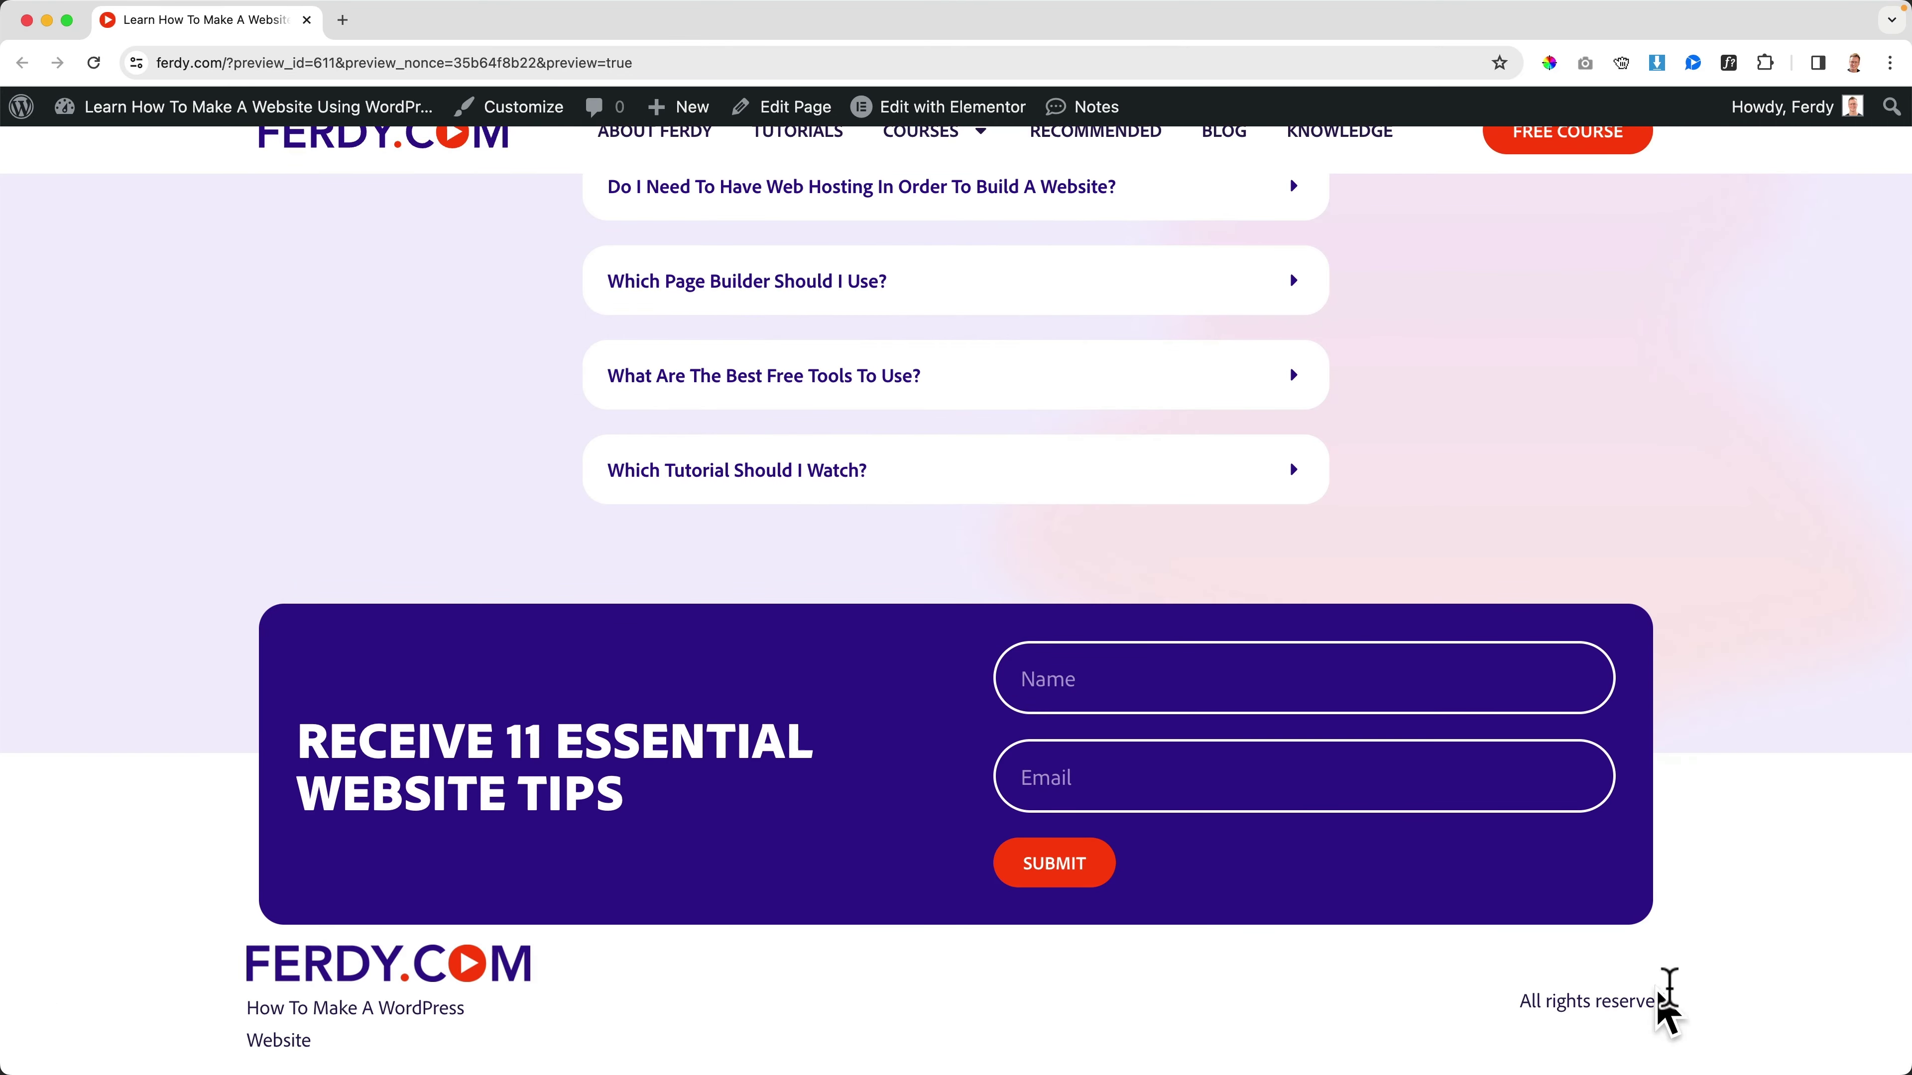
pyautogui.scroll(20, 1195, 650)
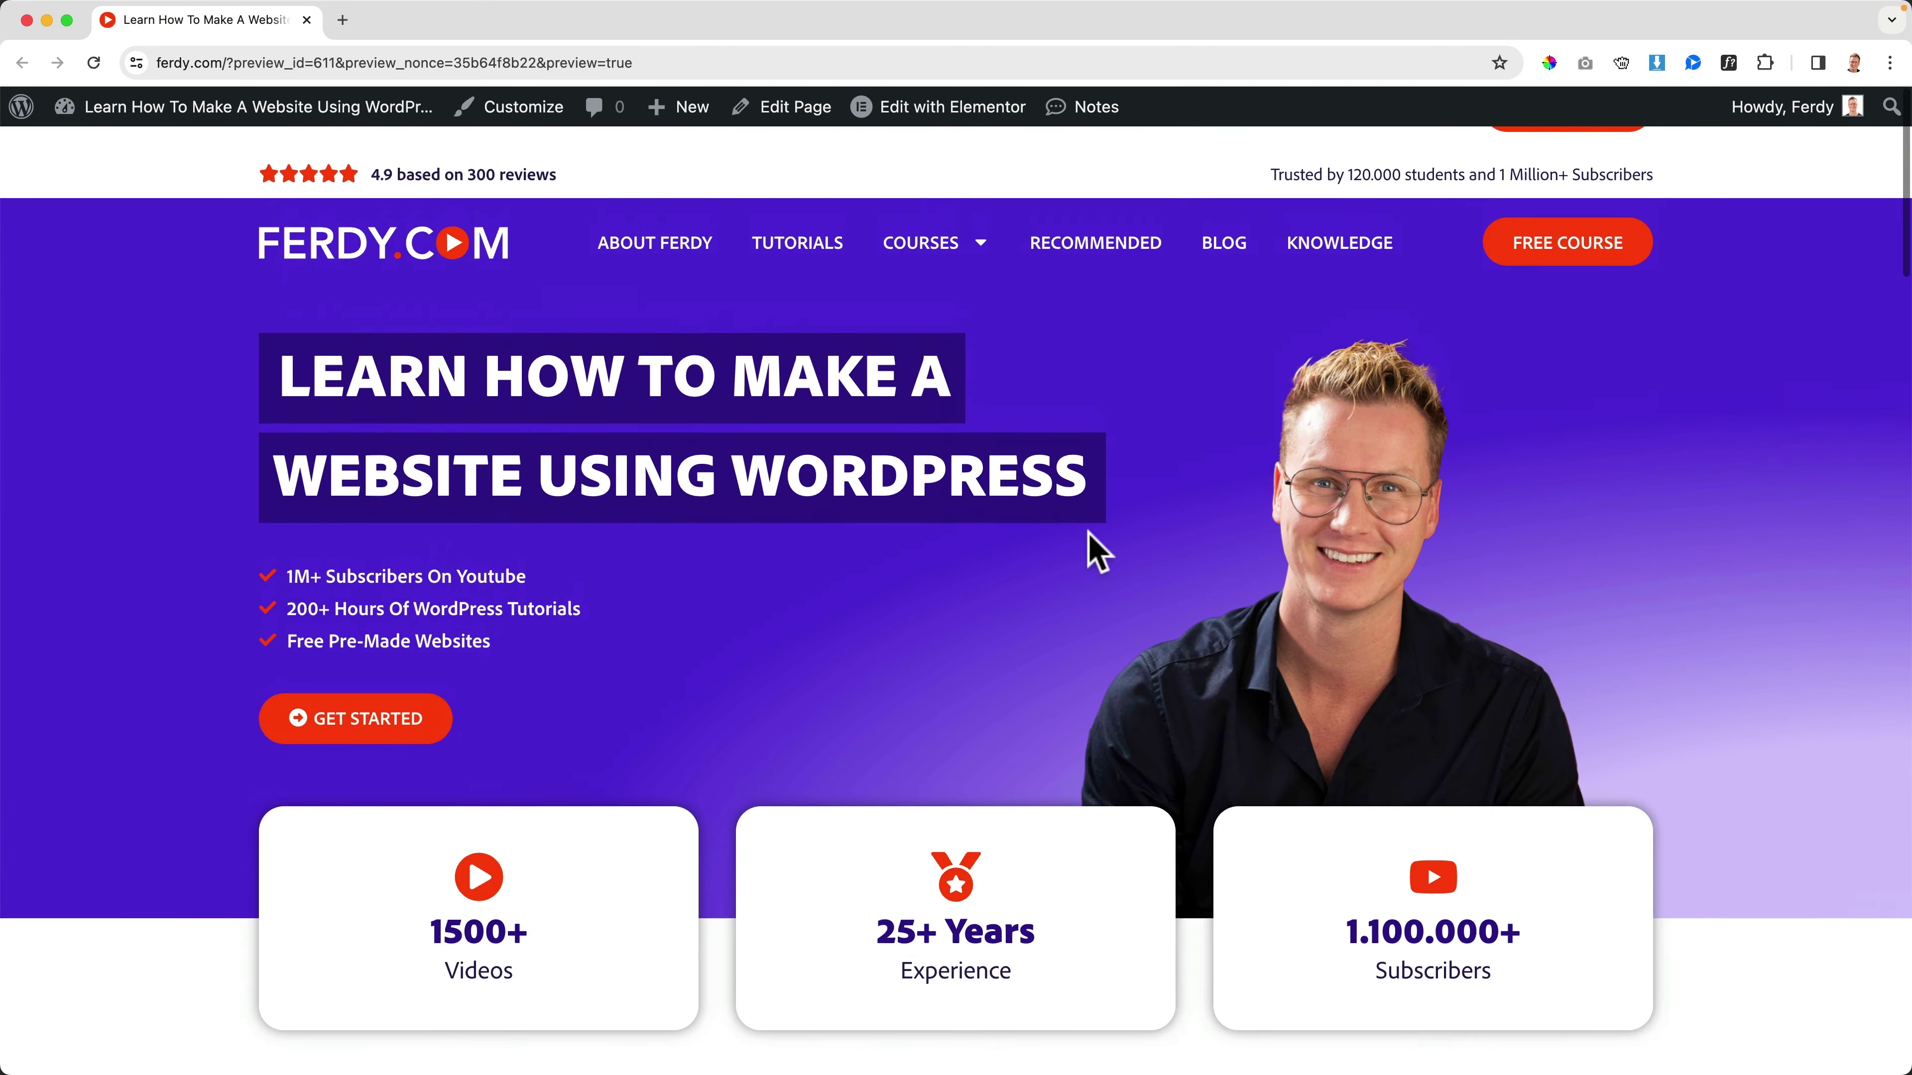
pyautogui.click(348, 23)
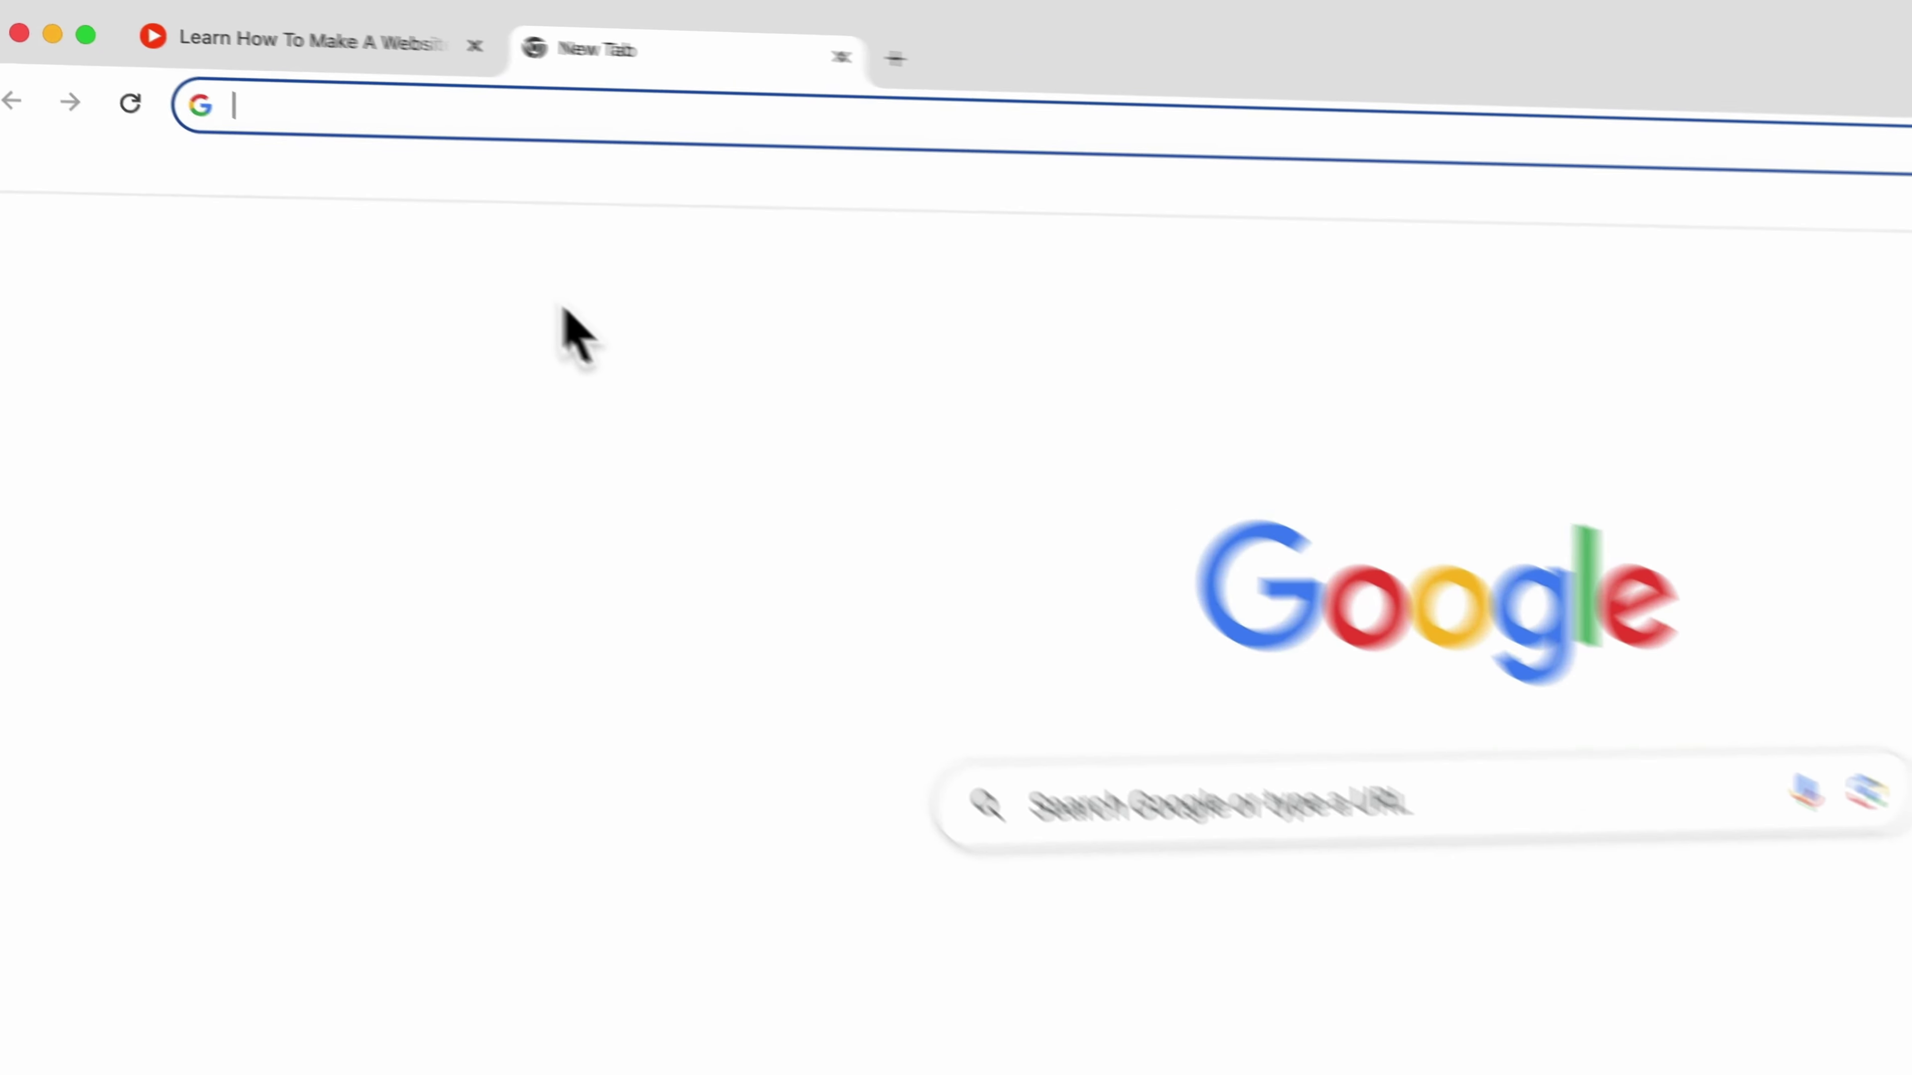
pyautogui.write('digital mark')
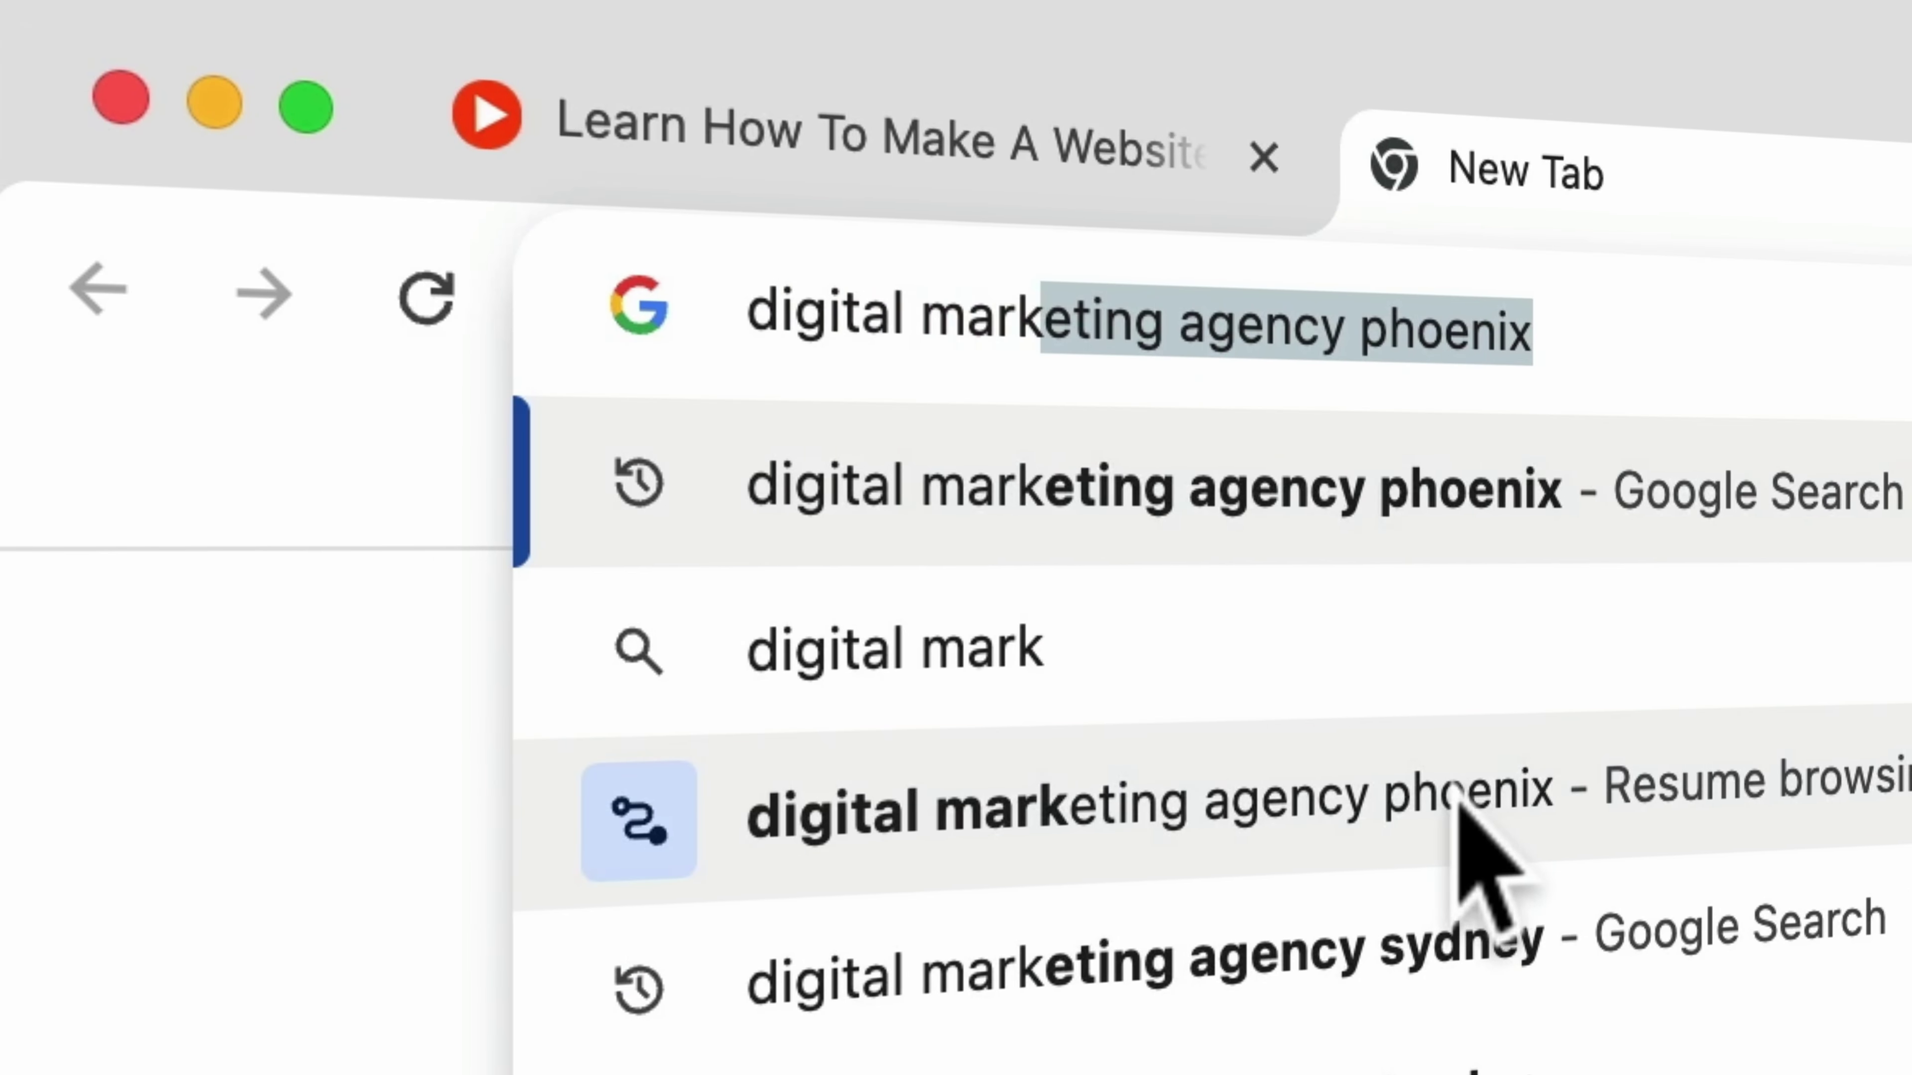
pyautogui.write('eting agency glas')
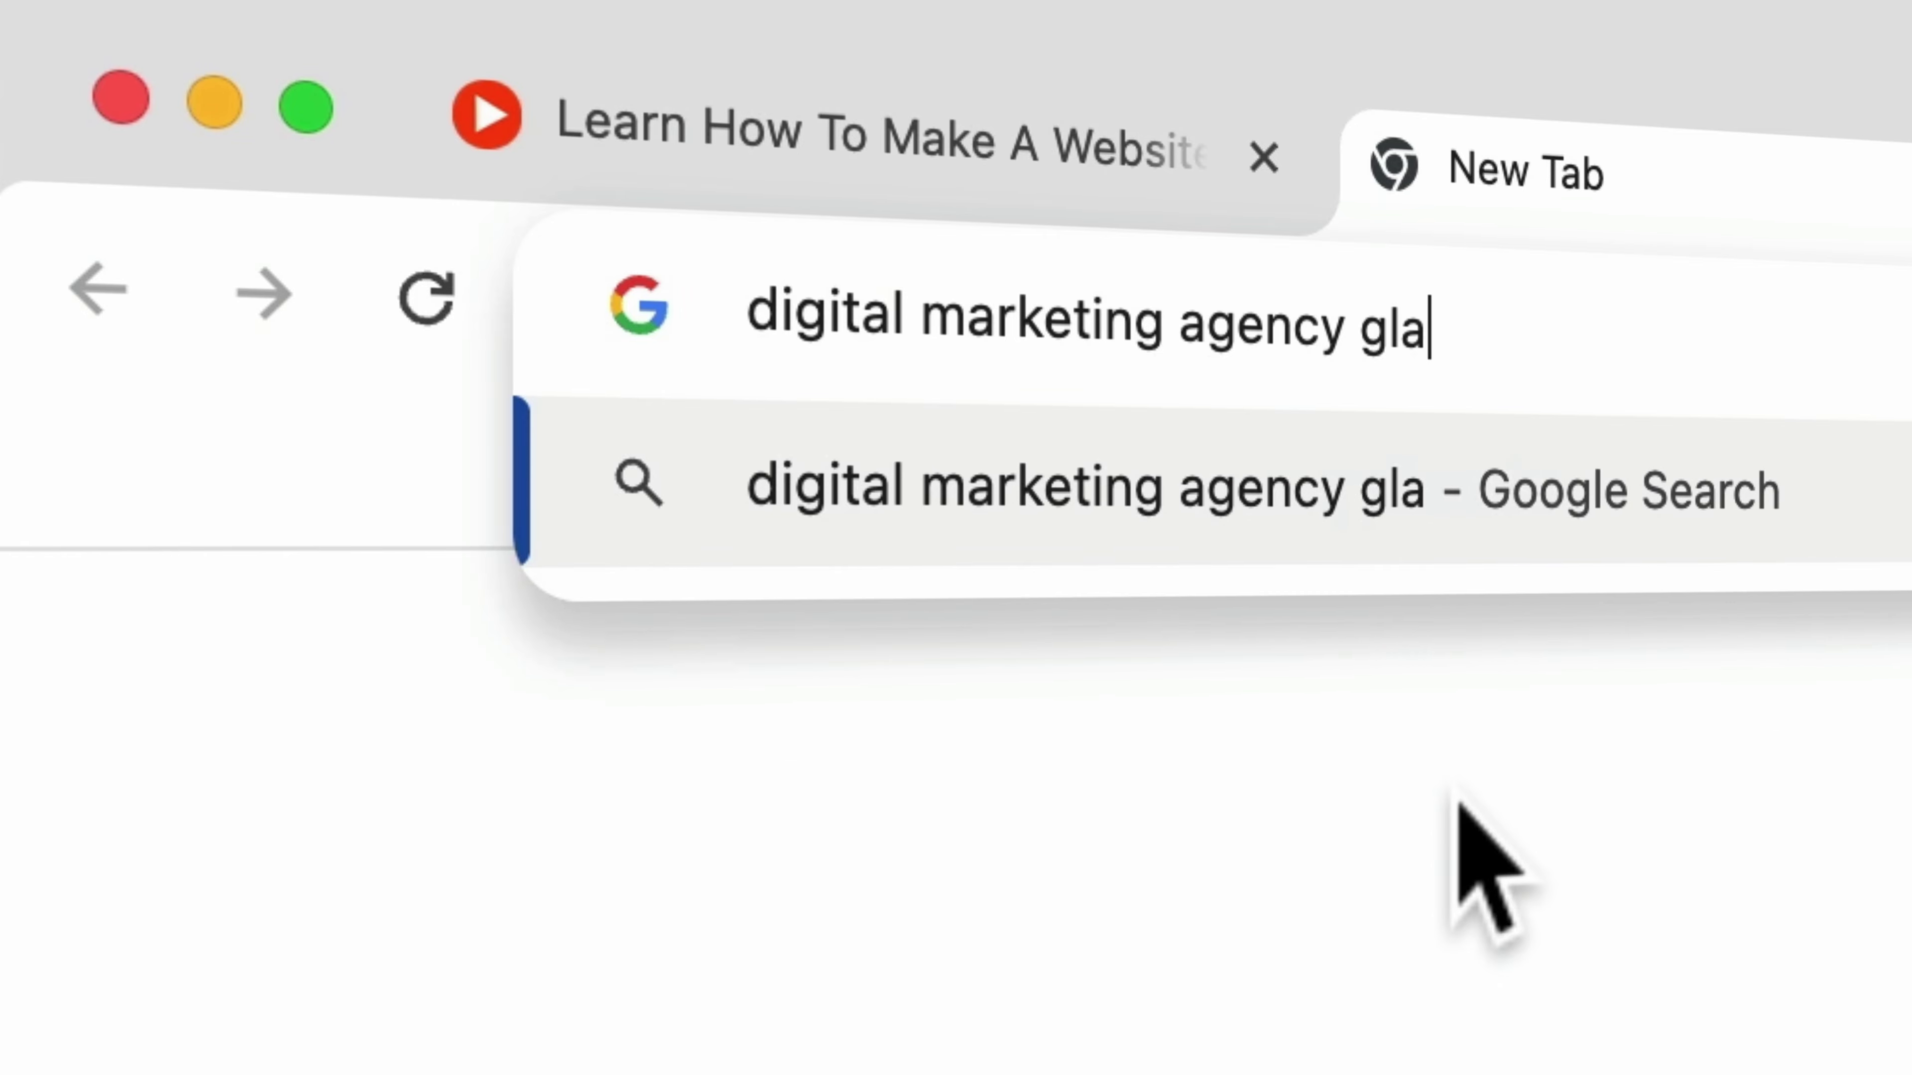
pyautogui.write('gow')
pyautogui.press('Return')
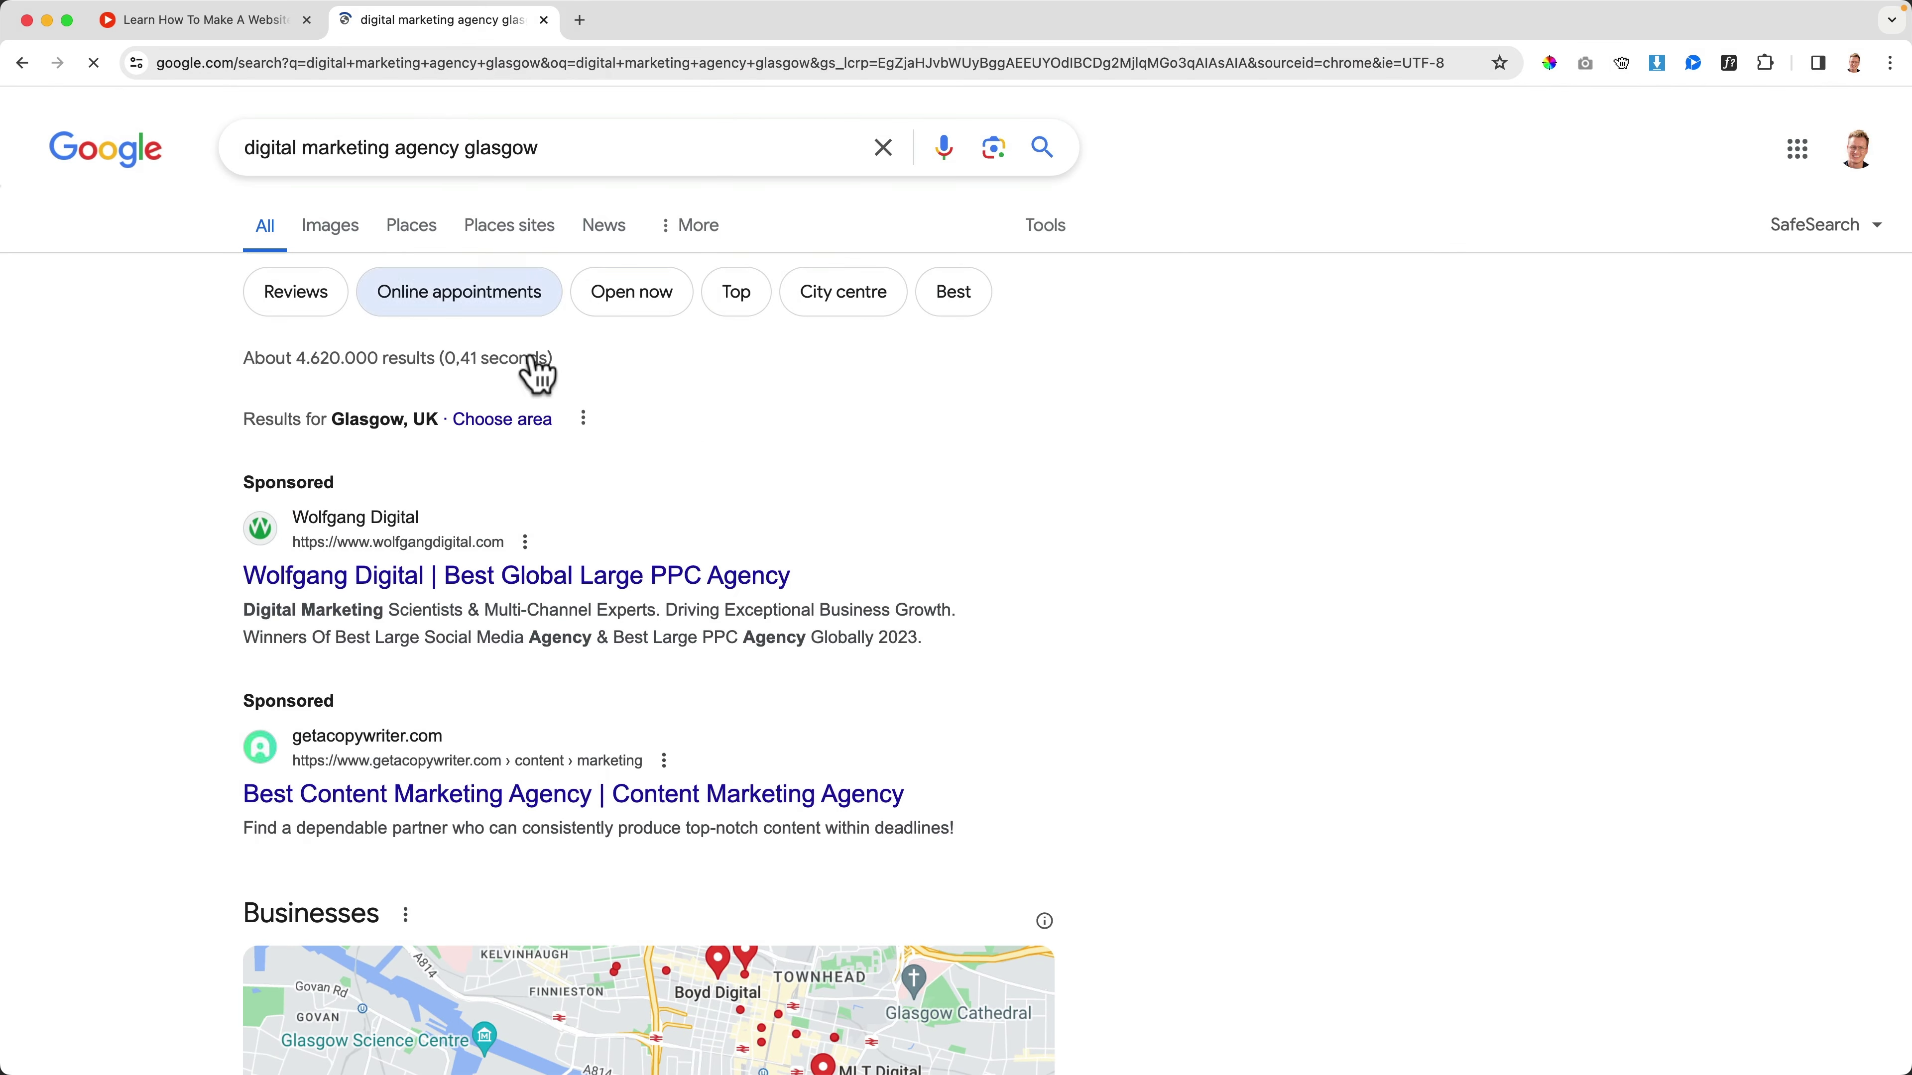
# Step: Open the websites of Inspire Digital Glasgow, Smarter Digital Marketing and Boyd Digital in separate new tabs
pyautogui.scroll(-10, 670, 431)
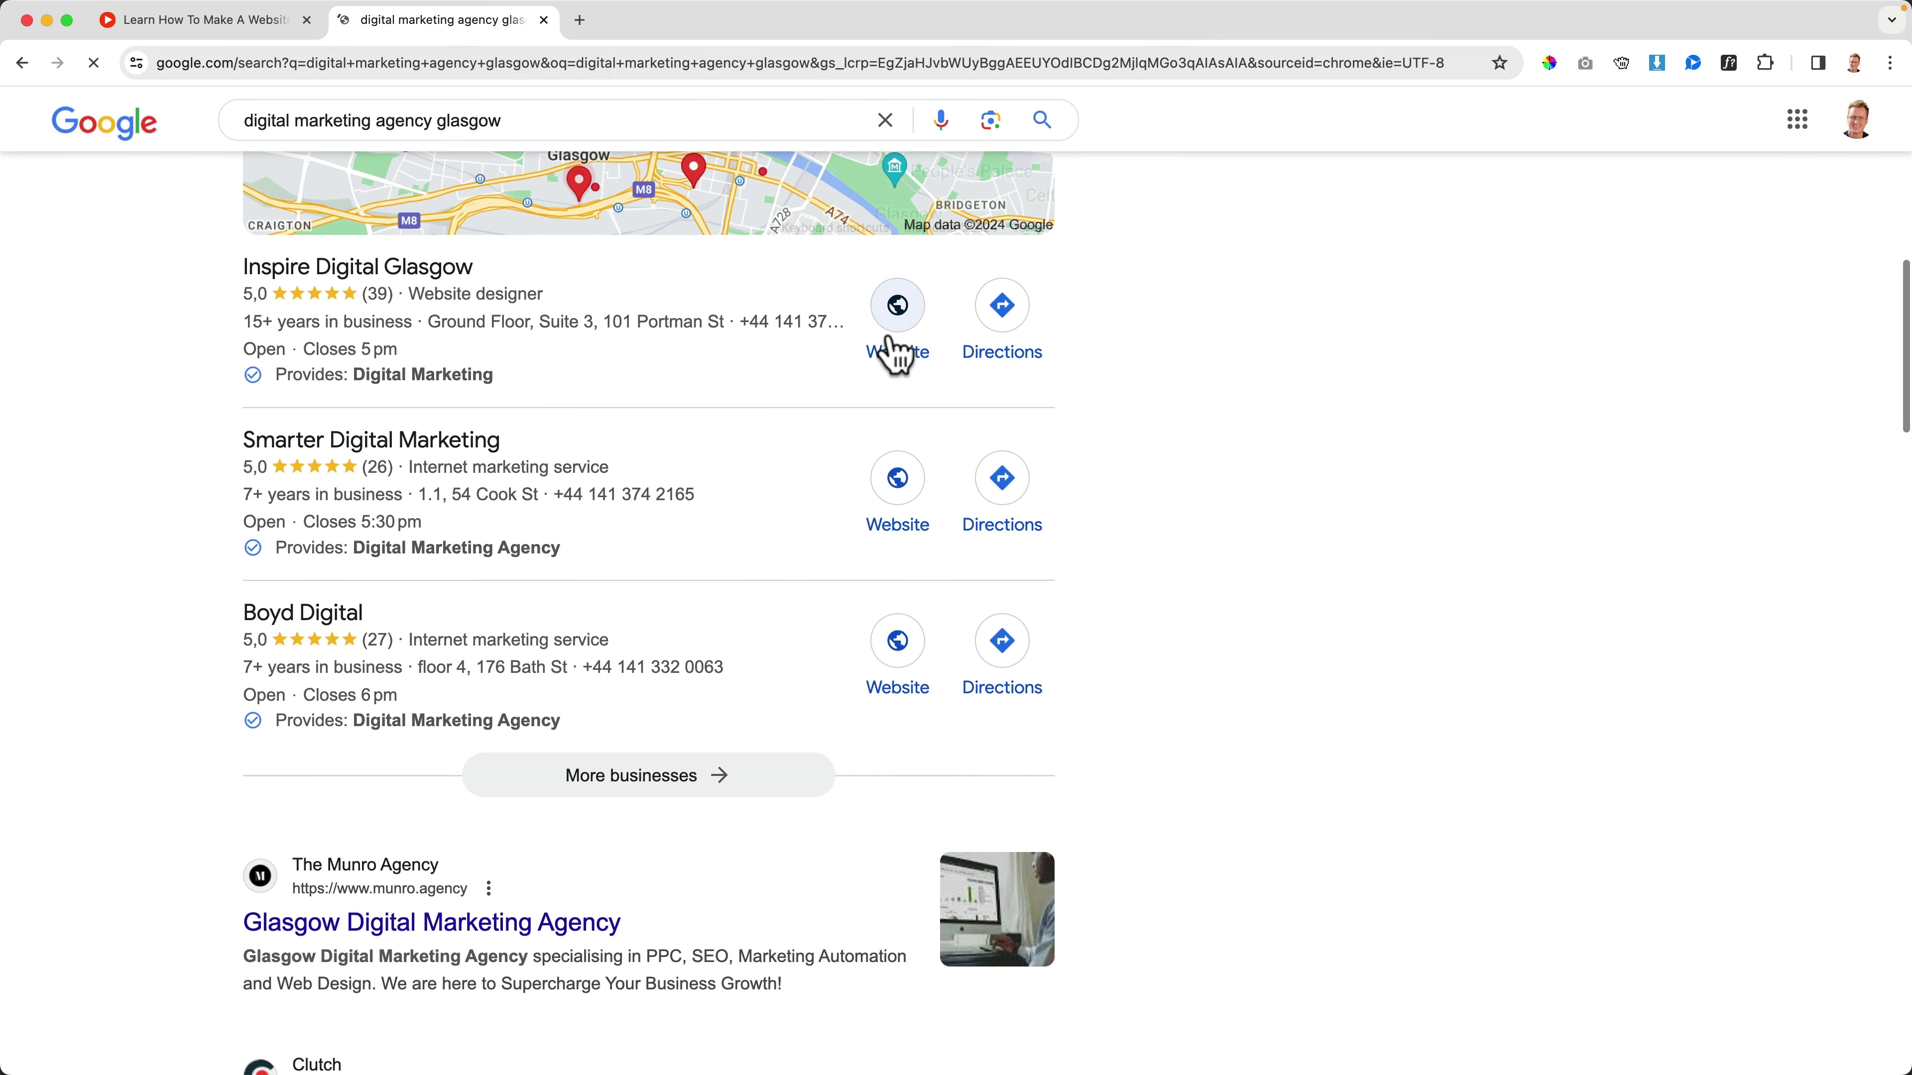
pyautogui.keyDown('super'); pyautogui.click(895, 342); pyautogui.keyUp('super')
pyautogui.keyDown('super'); pyautogui.click(895, 491); pyautogui.keyUp('super')
pyautogui.keyDown('super'); pyautogui.click(898, 640); pyautogui.keyUp('super')
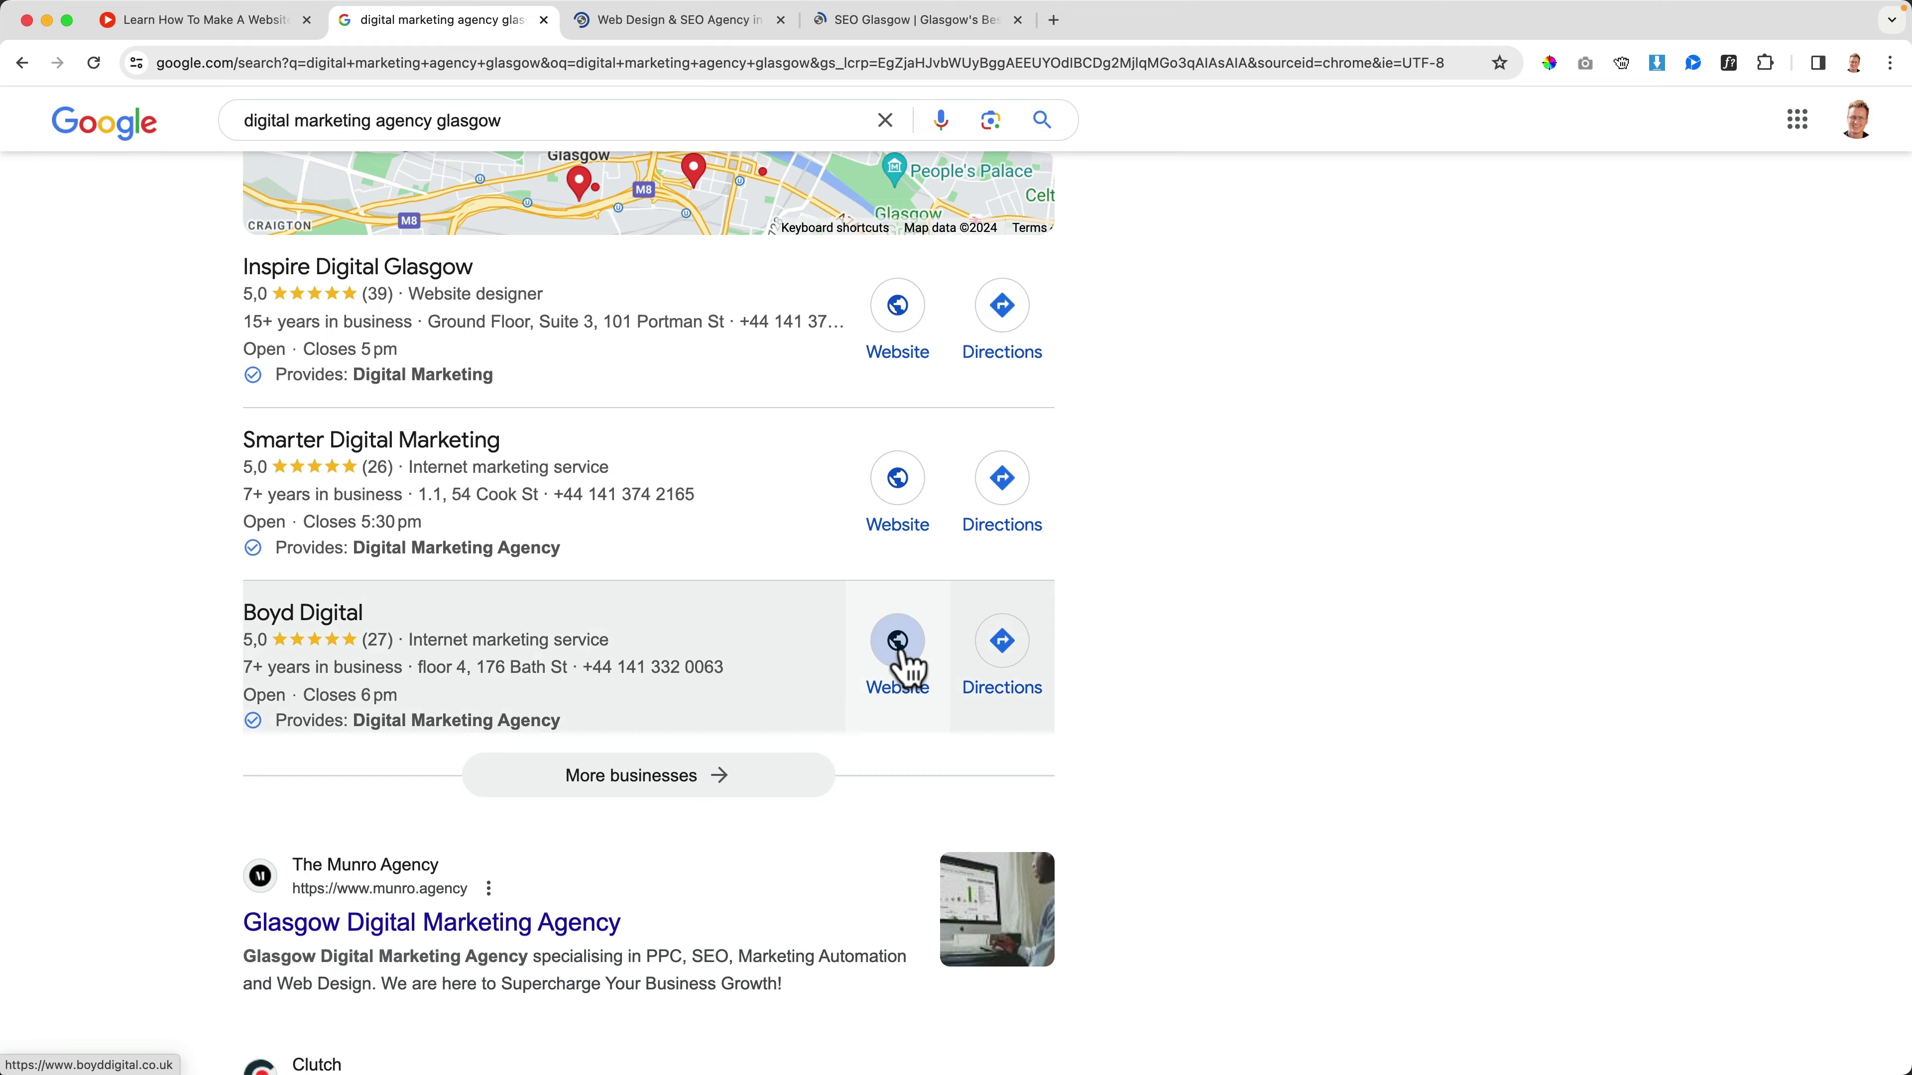
# Step: Accept the cookies on the Inspire website and examine its footer's links, contact form, social icons and partner logos
pyautogui.hotkey('ctrl', 'Tab')
pyautogui.scroll(-5, 893, 497)
pyautogui.scroll(-20, 893, 491)
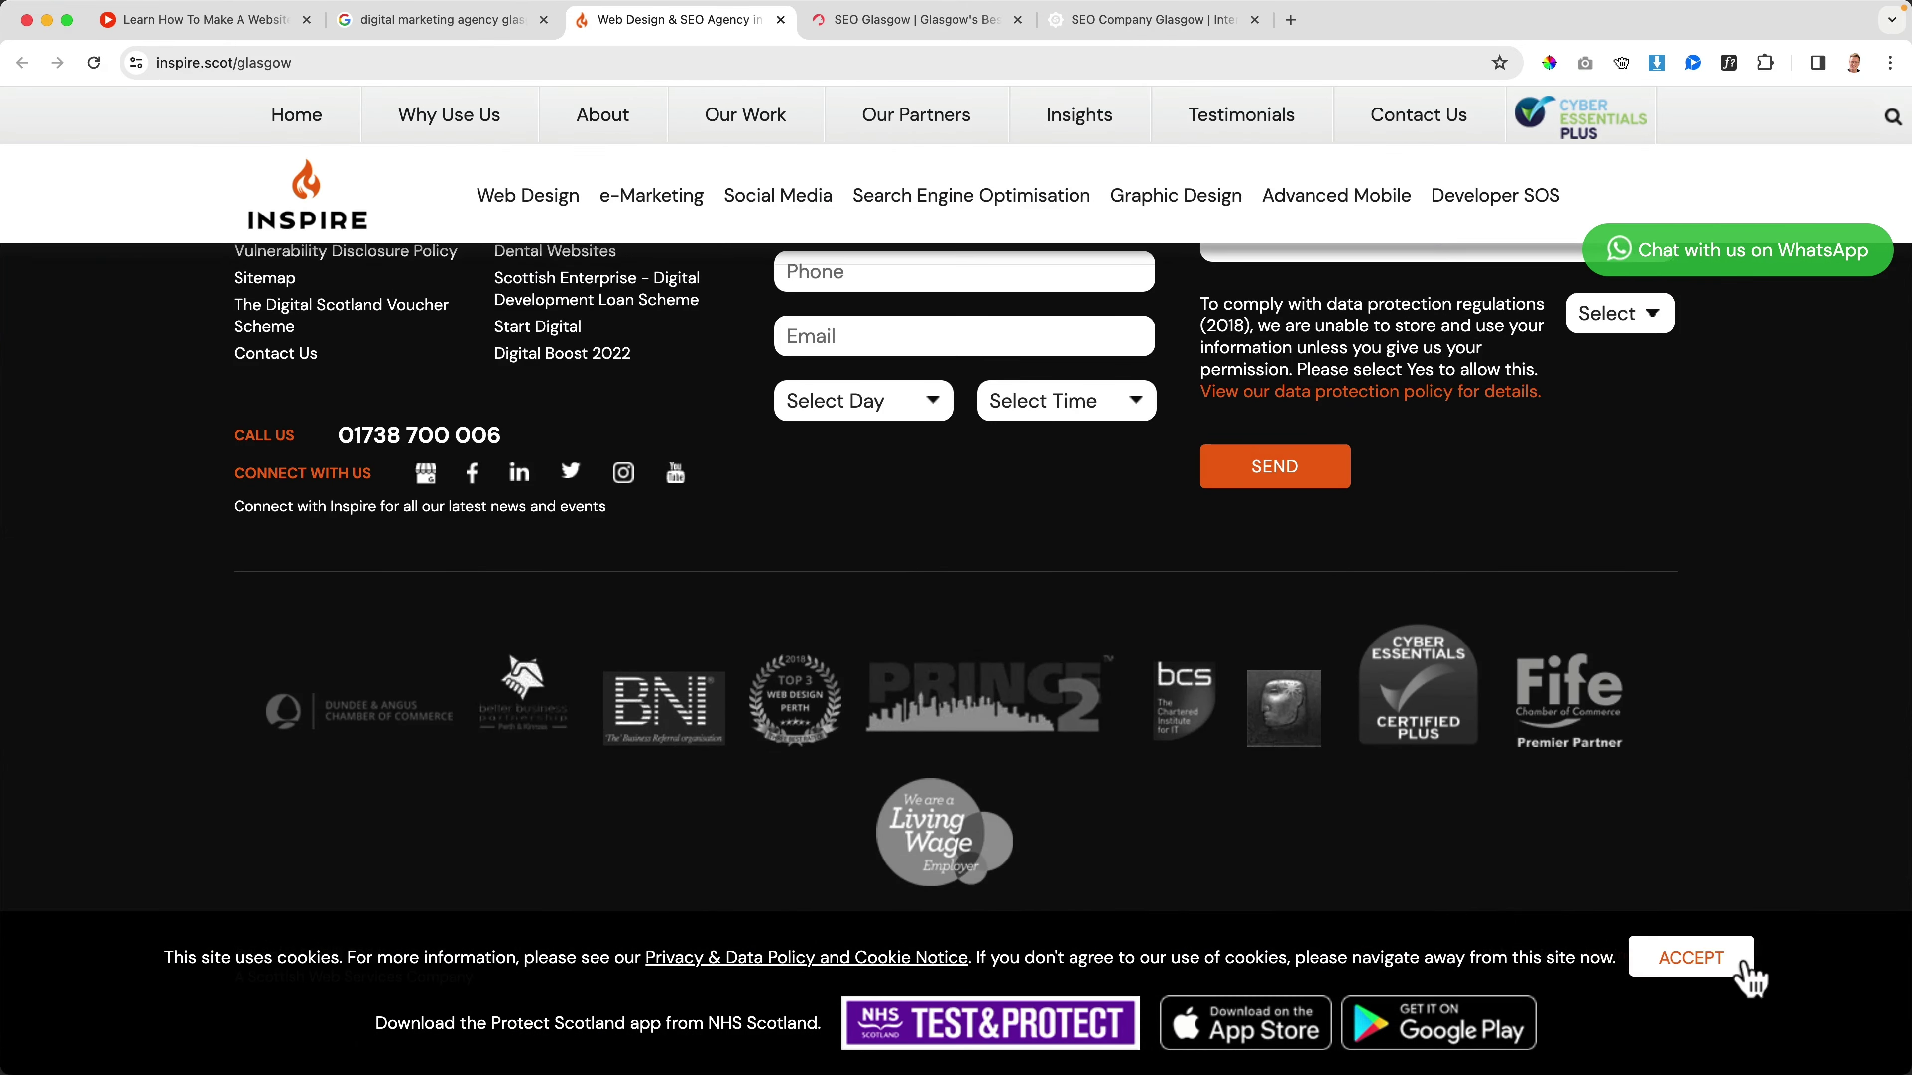
pyautogui.click(1731, 955)
pyautogui.scroll(4, 1050, 662)
pyautogui.scroll(2, 1050, 661)
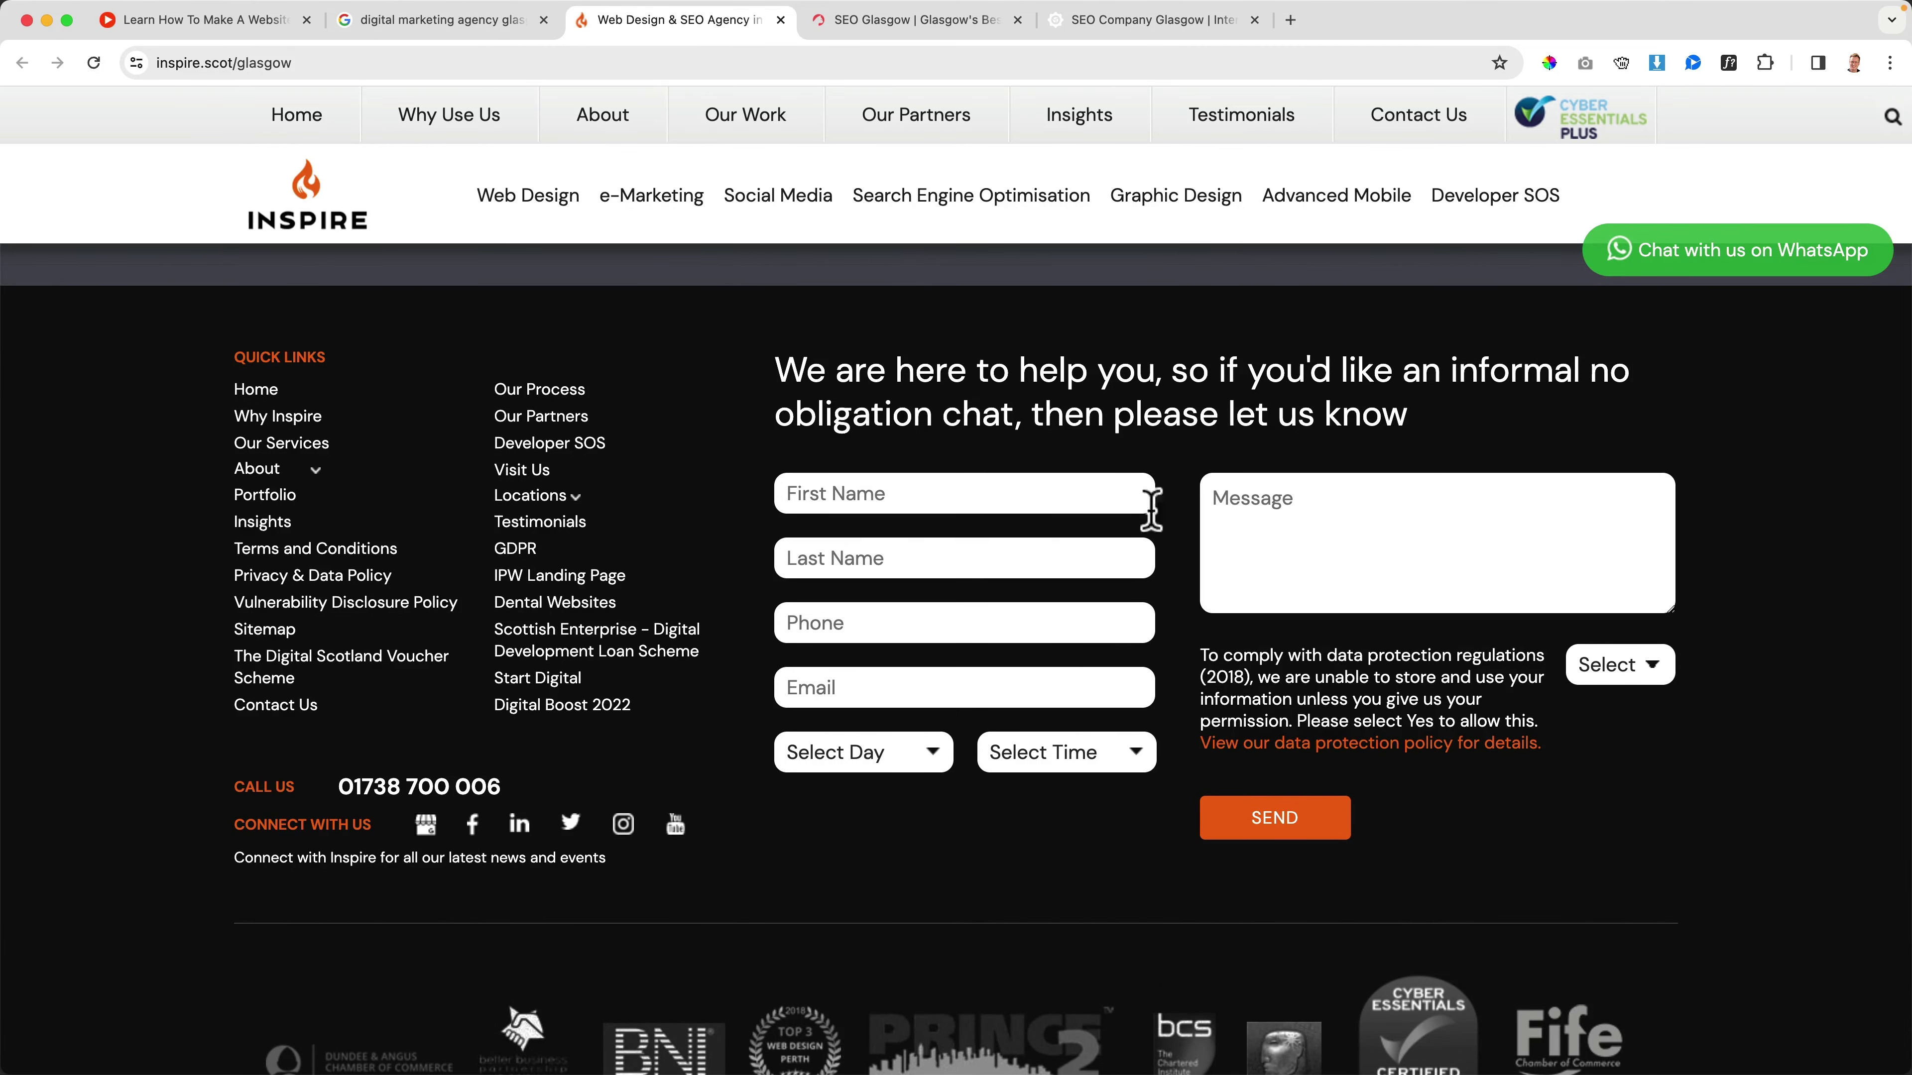
pyautogui.scroll(1, 361, 768)
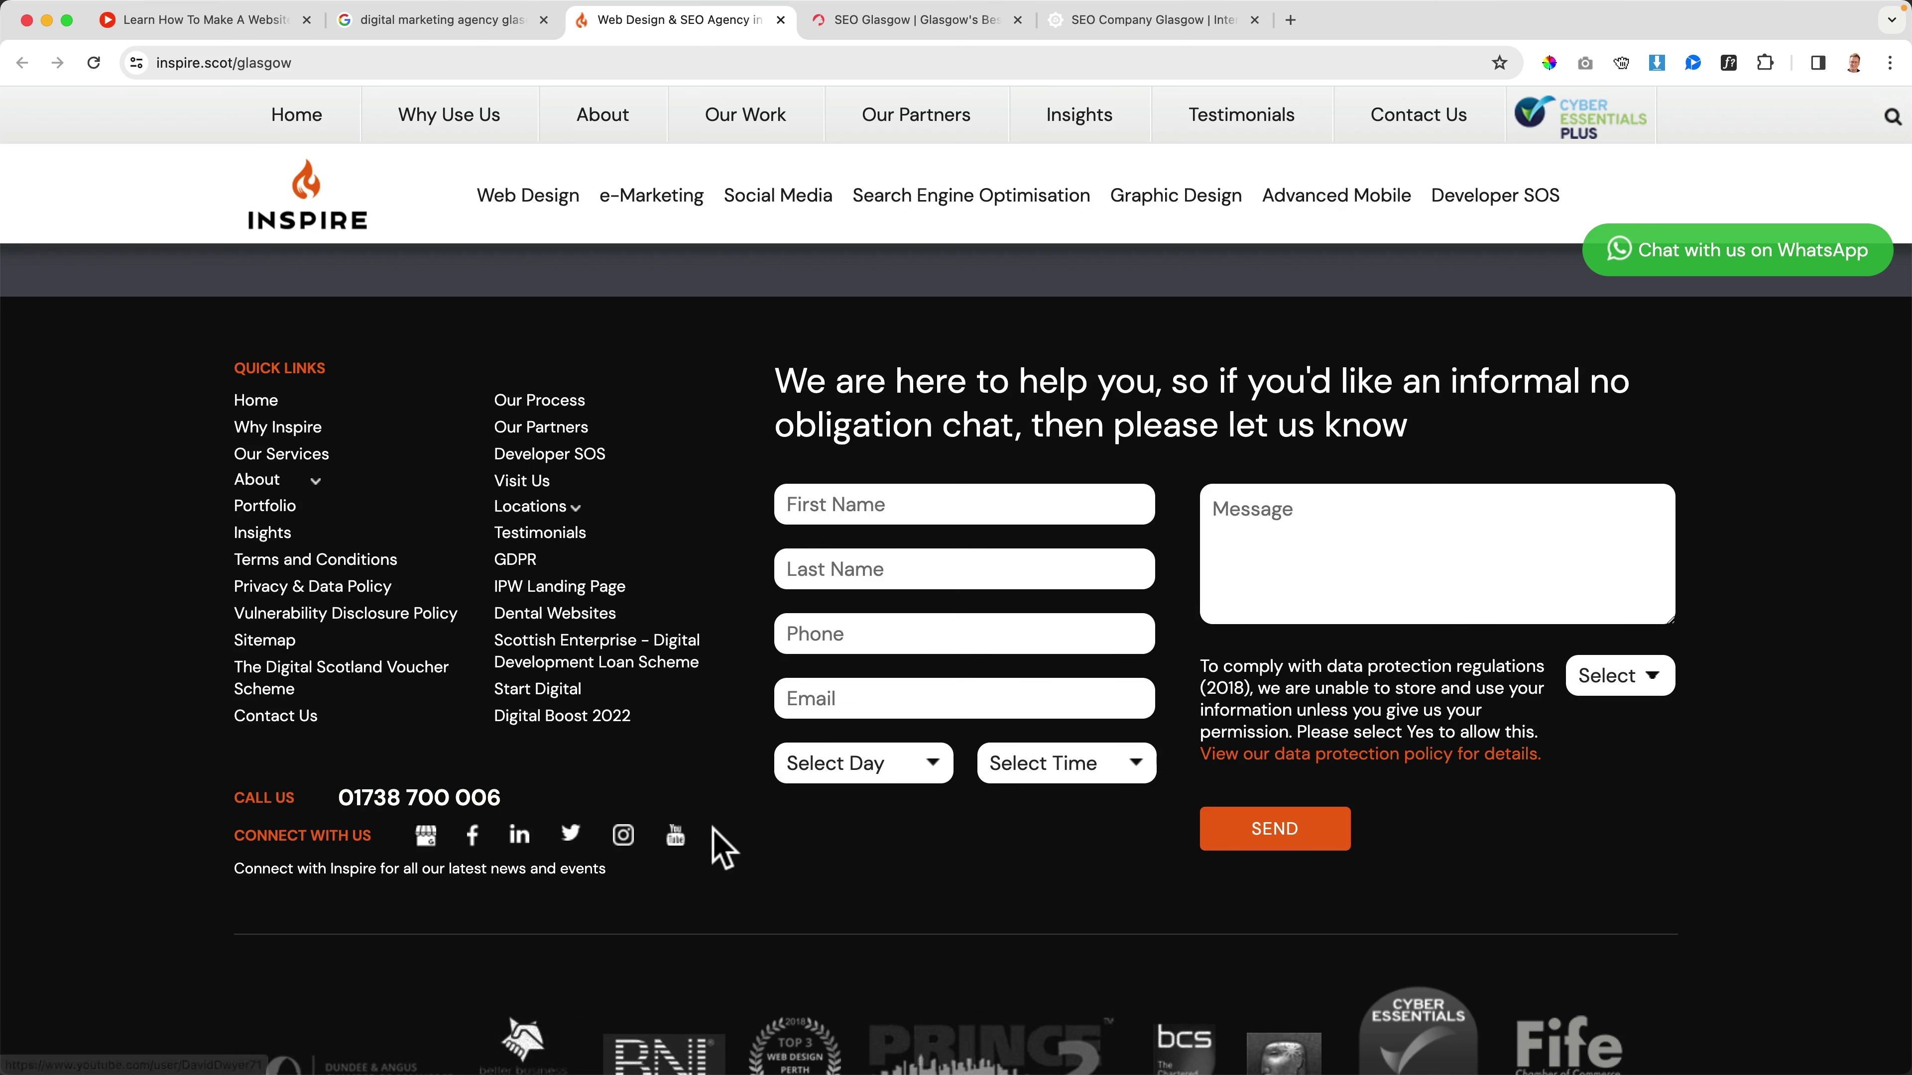
pyautogui.scroll(-5, 715, 828)
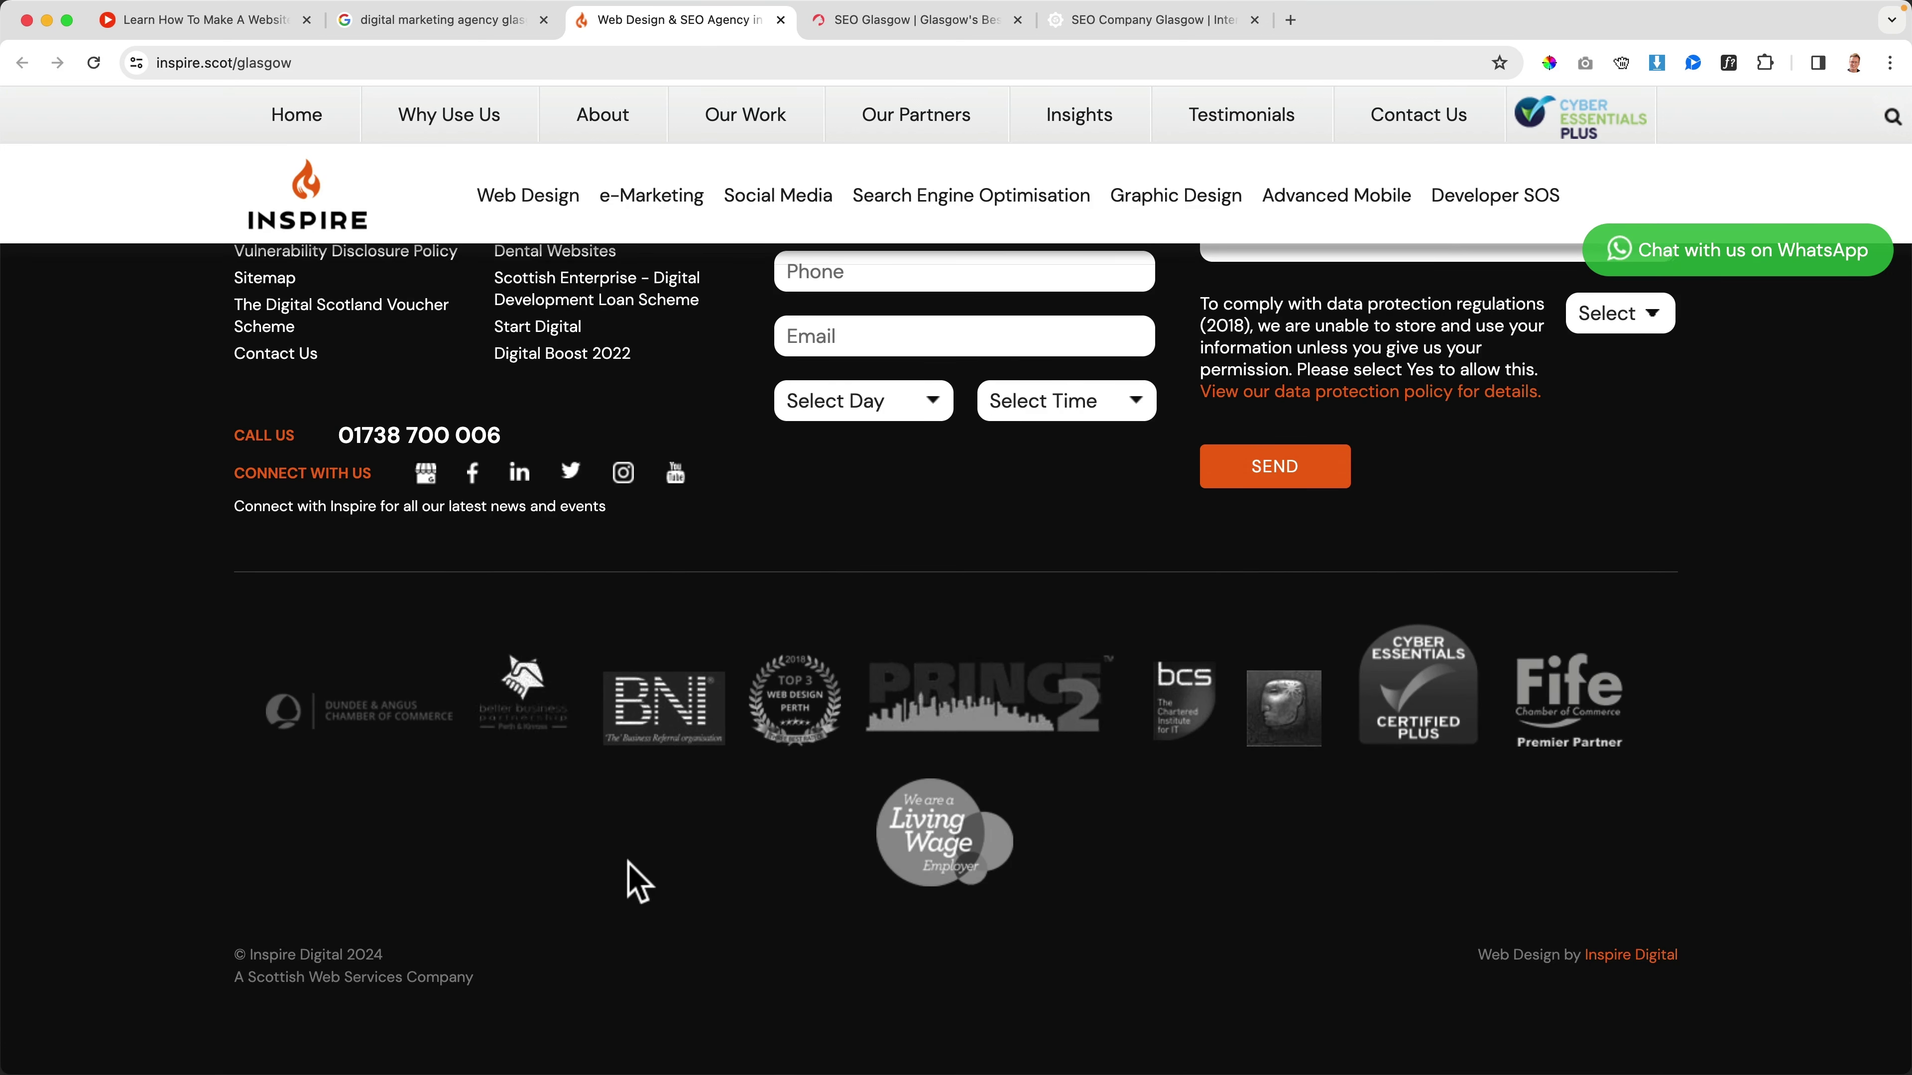
# Step: Examine the Smarter Digital Marketing website's footer with its contact details, services, links and partner logos
pyautogui.hotkey('ctrl', 'Tab')
pyautogui.scroll(-15, 783, 753)
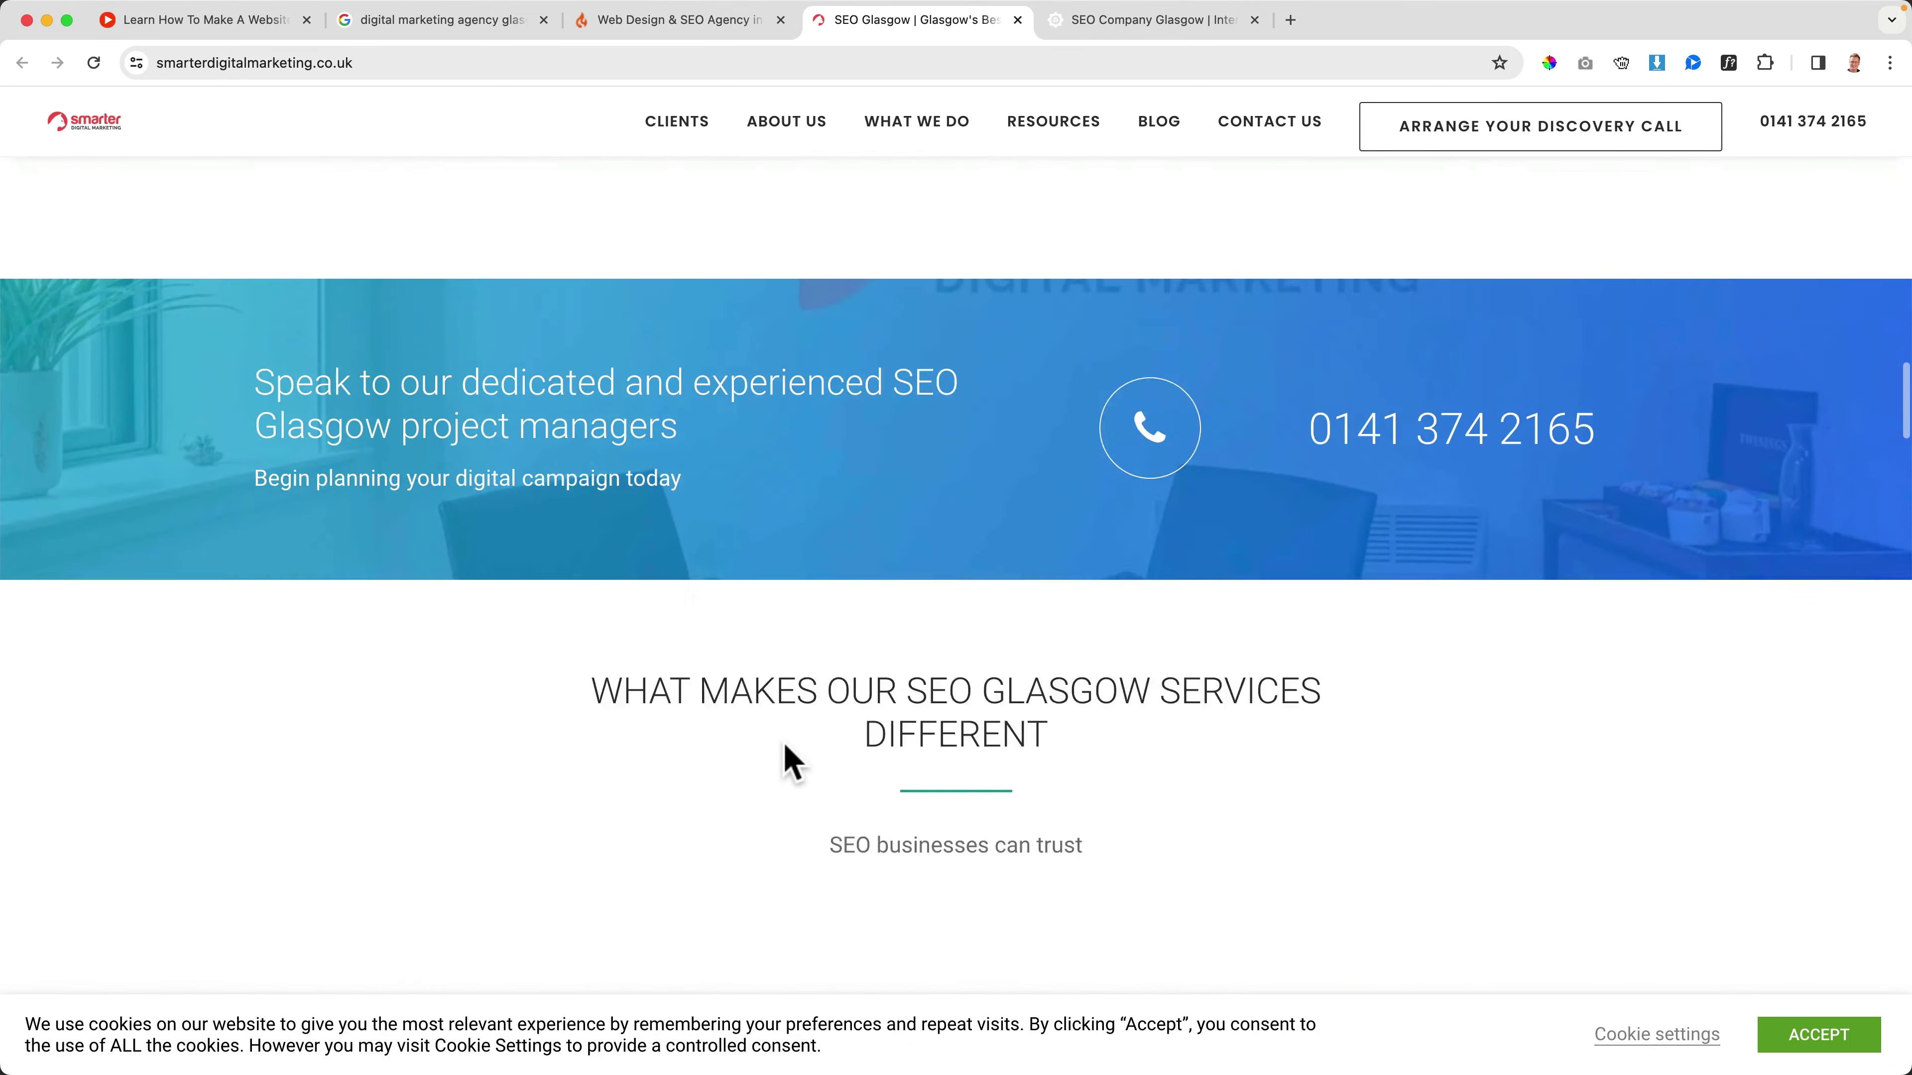
pyautogui.scroll(-20, 782, 744)
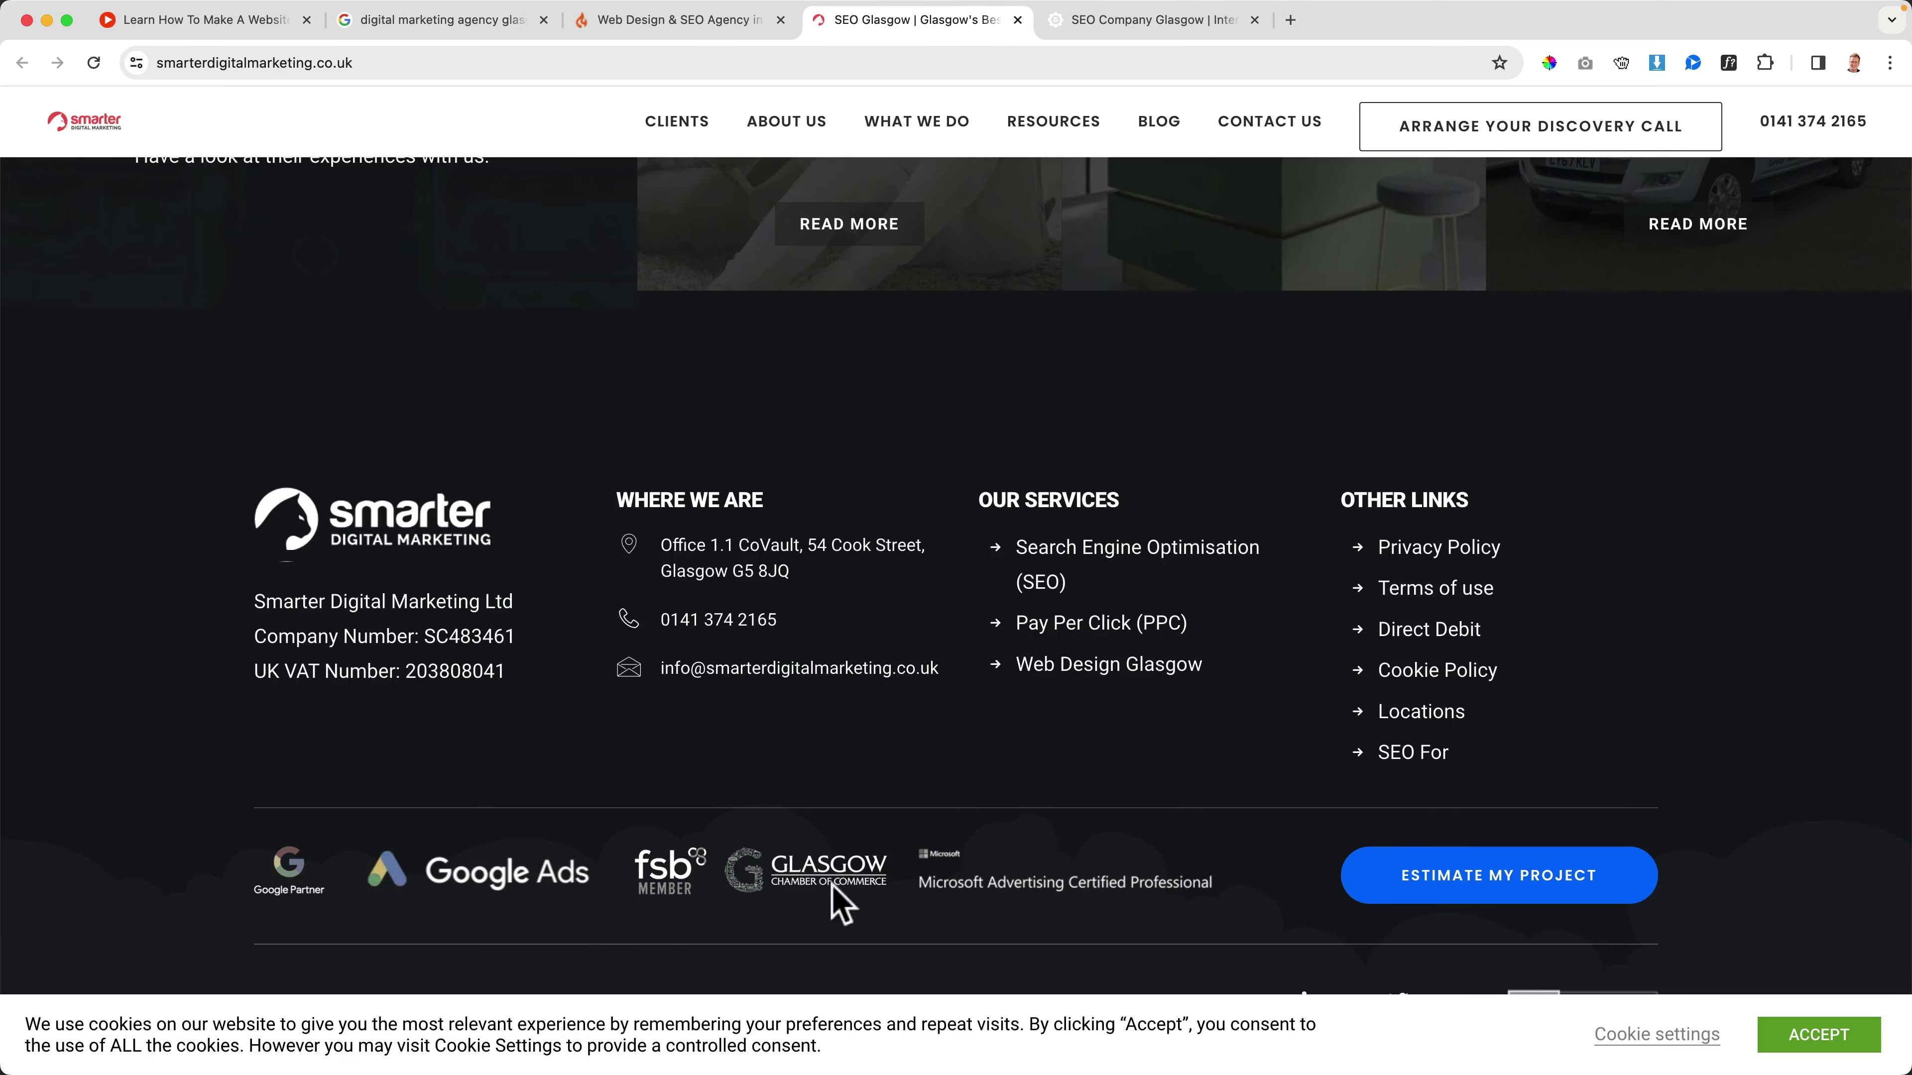
# Step: Accept the cookies on the Boyd Digital website and examine its footer's links, office address, map and contact details
pyautogui.hotkey('ctrl', 'Tab')
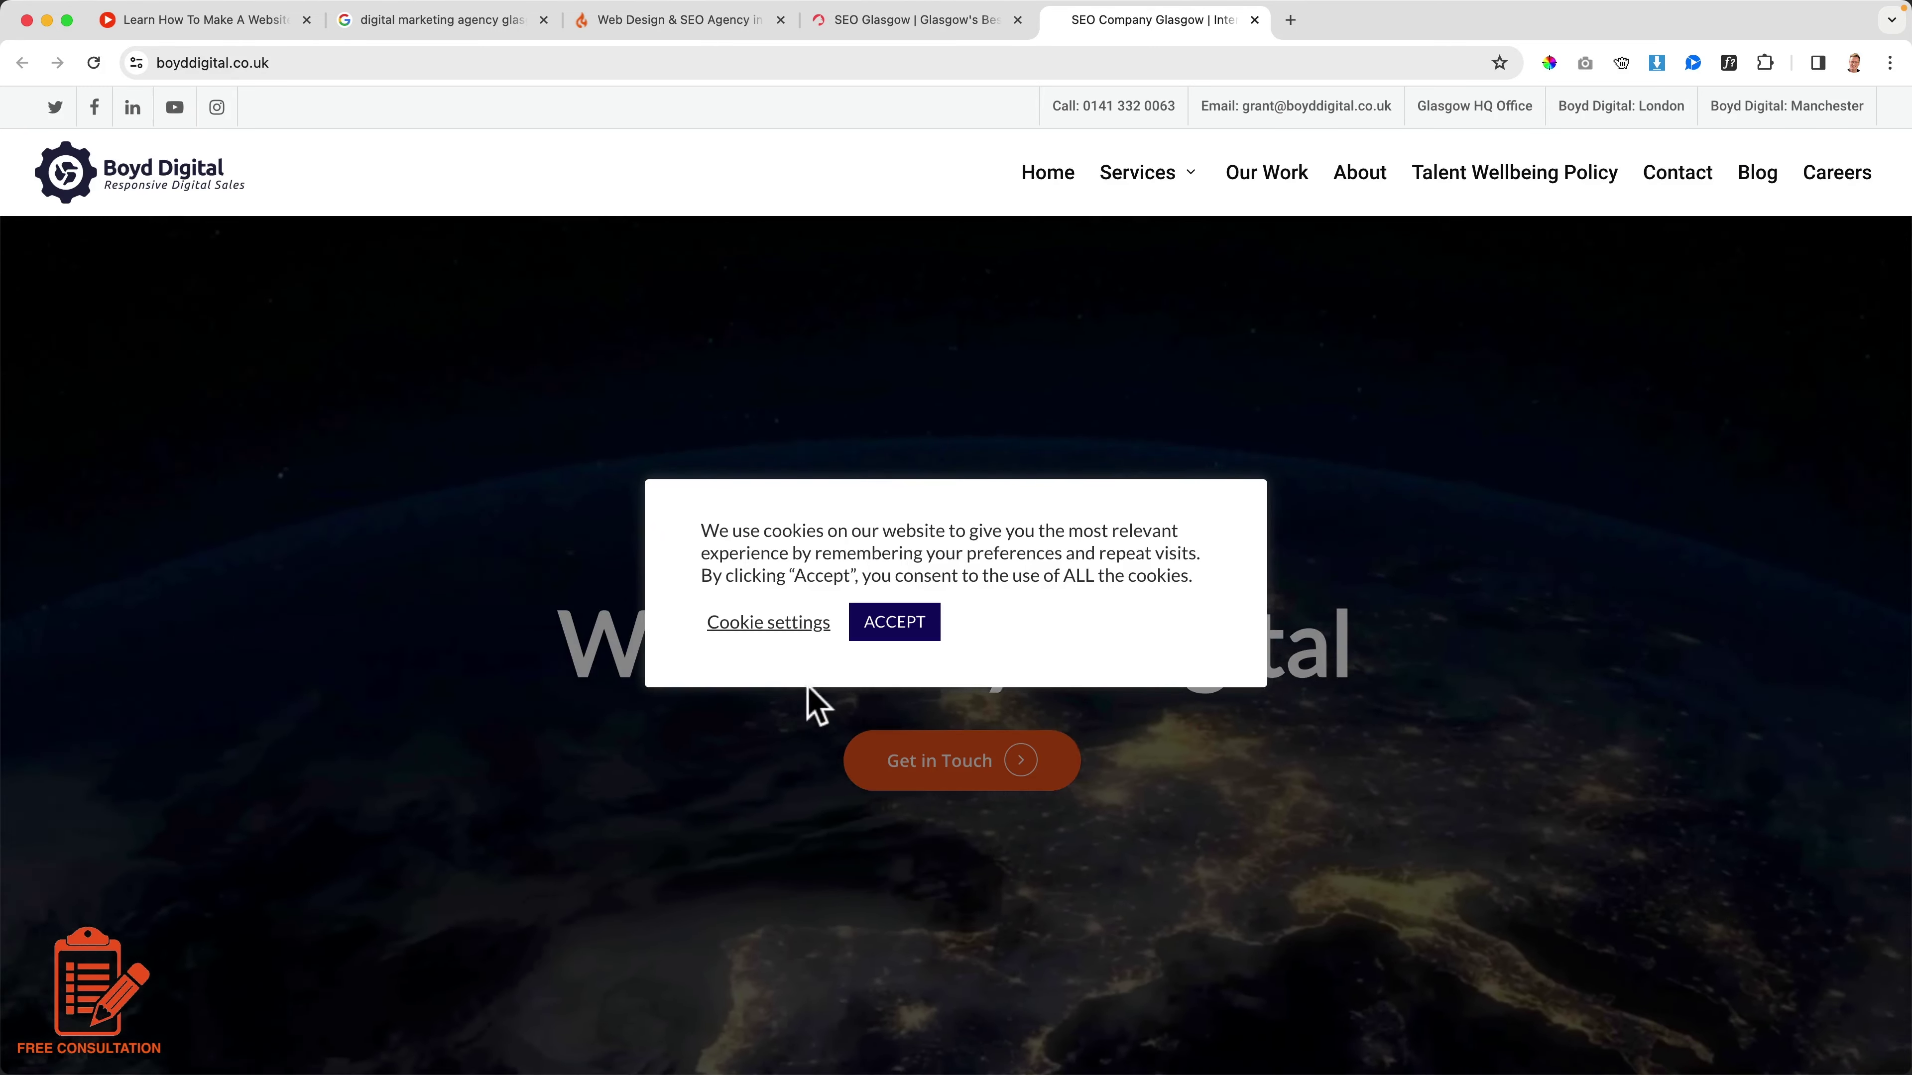
pyautogui.click(903, 634)
pyautogui.scroll(-20, 911, 640)
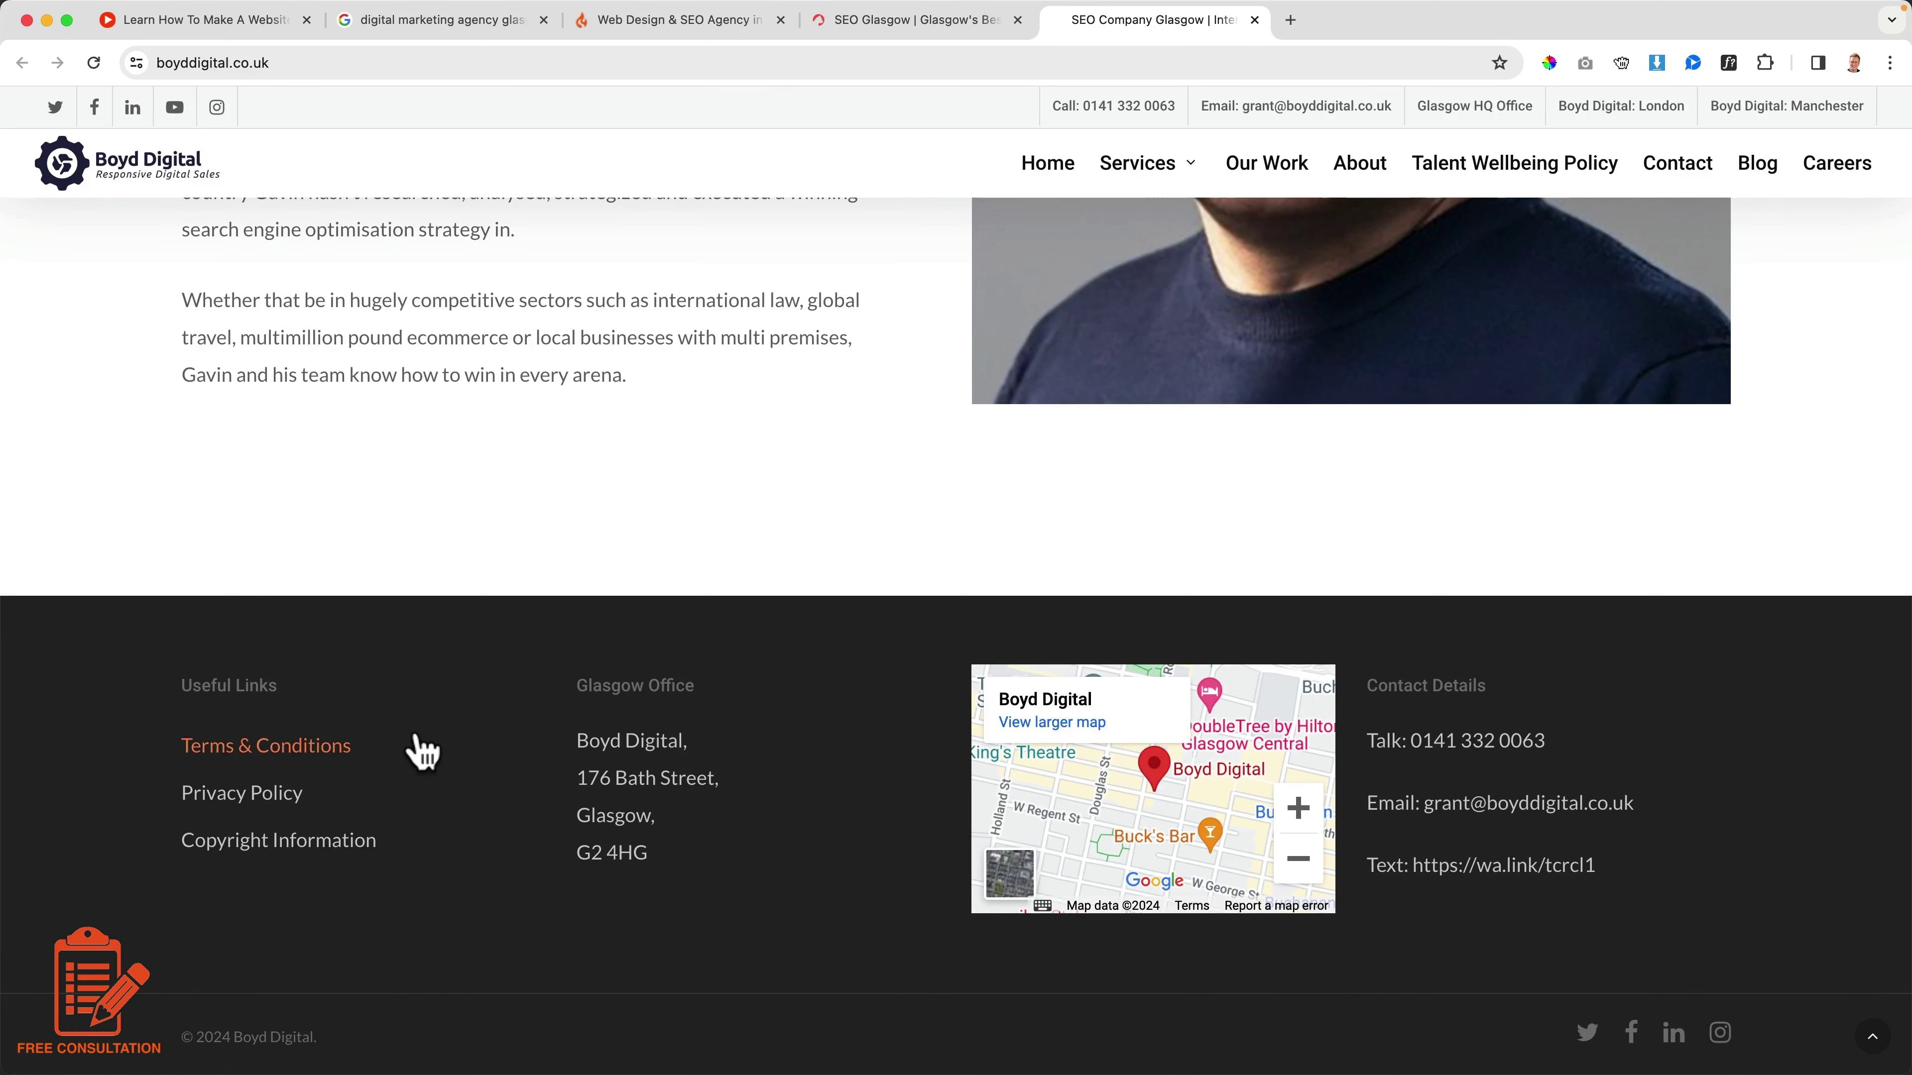
# Step: Return to the ferdy.com homepage preview and view the footer below the website tips form
pyautogui.click(250, 29)
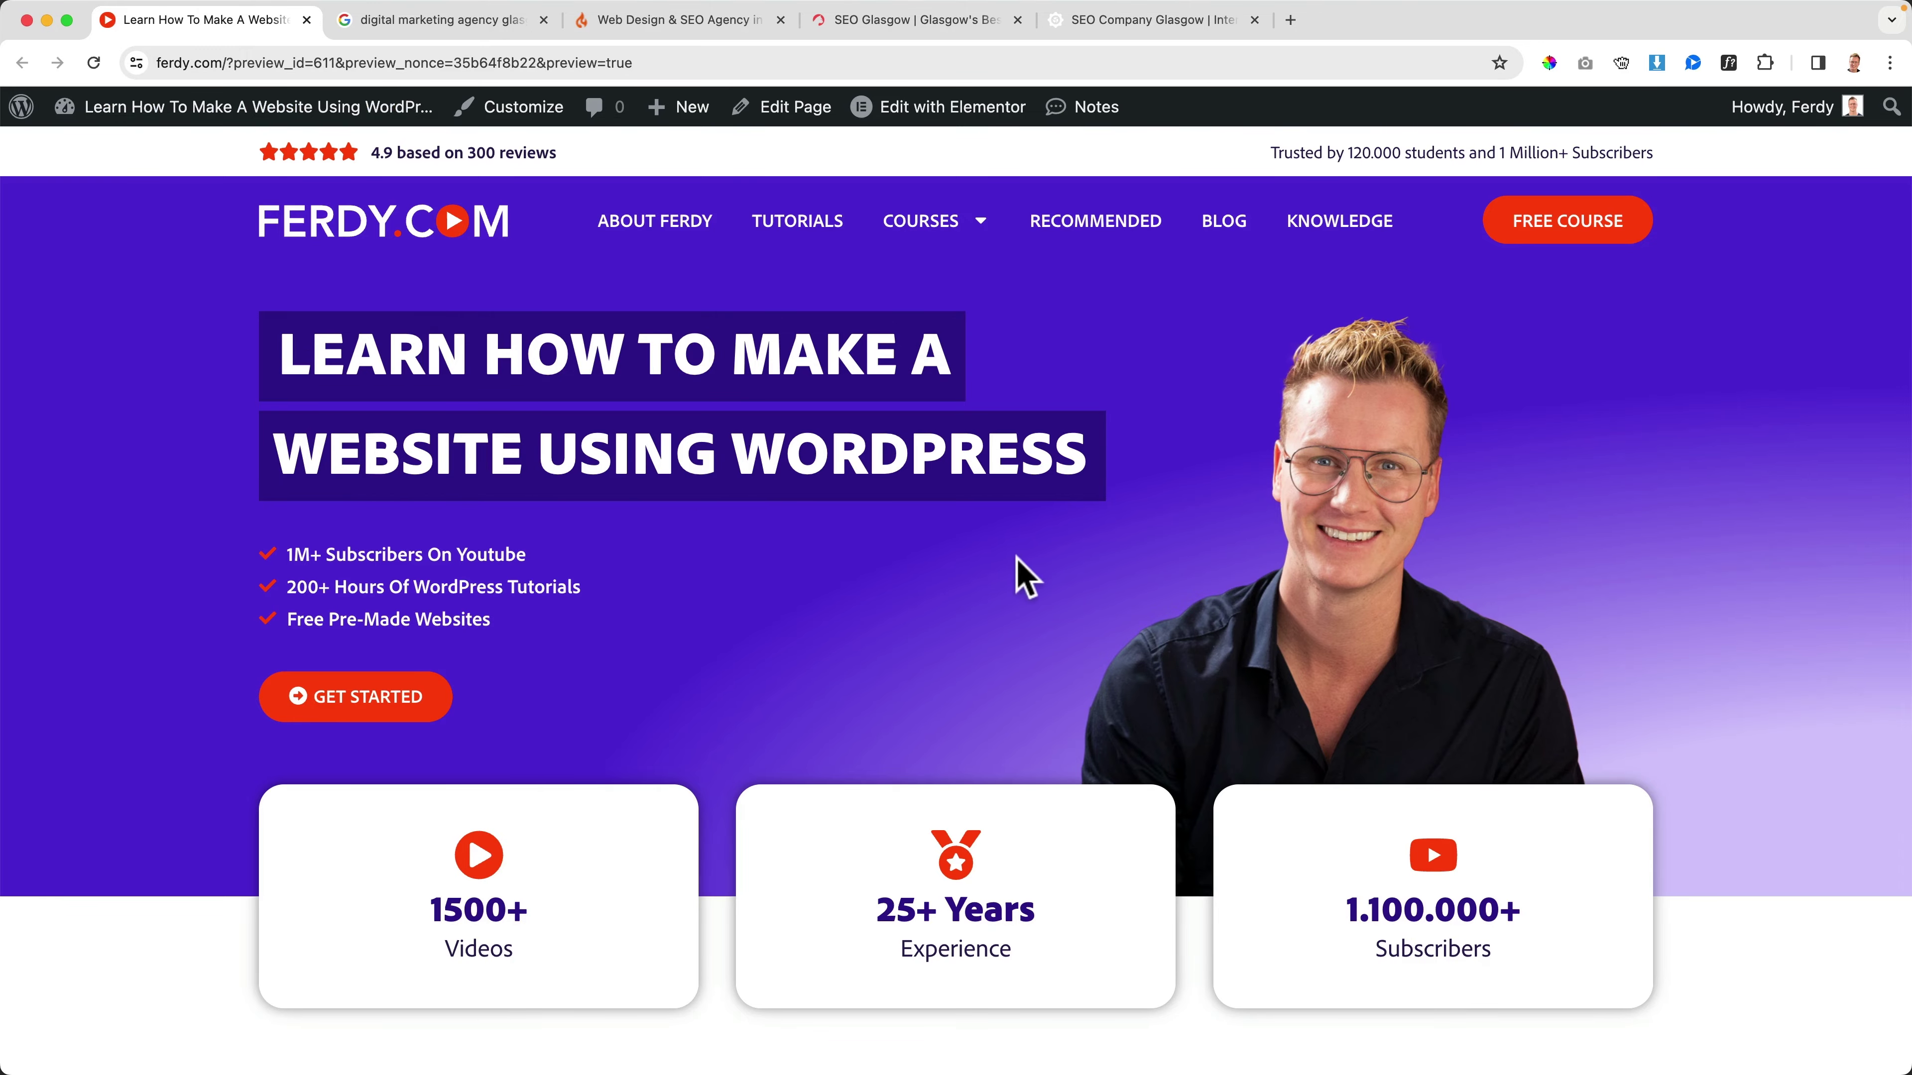
pyautogui.scroll(-20, 1026, 576)
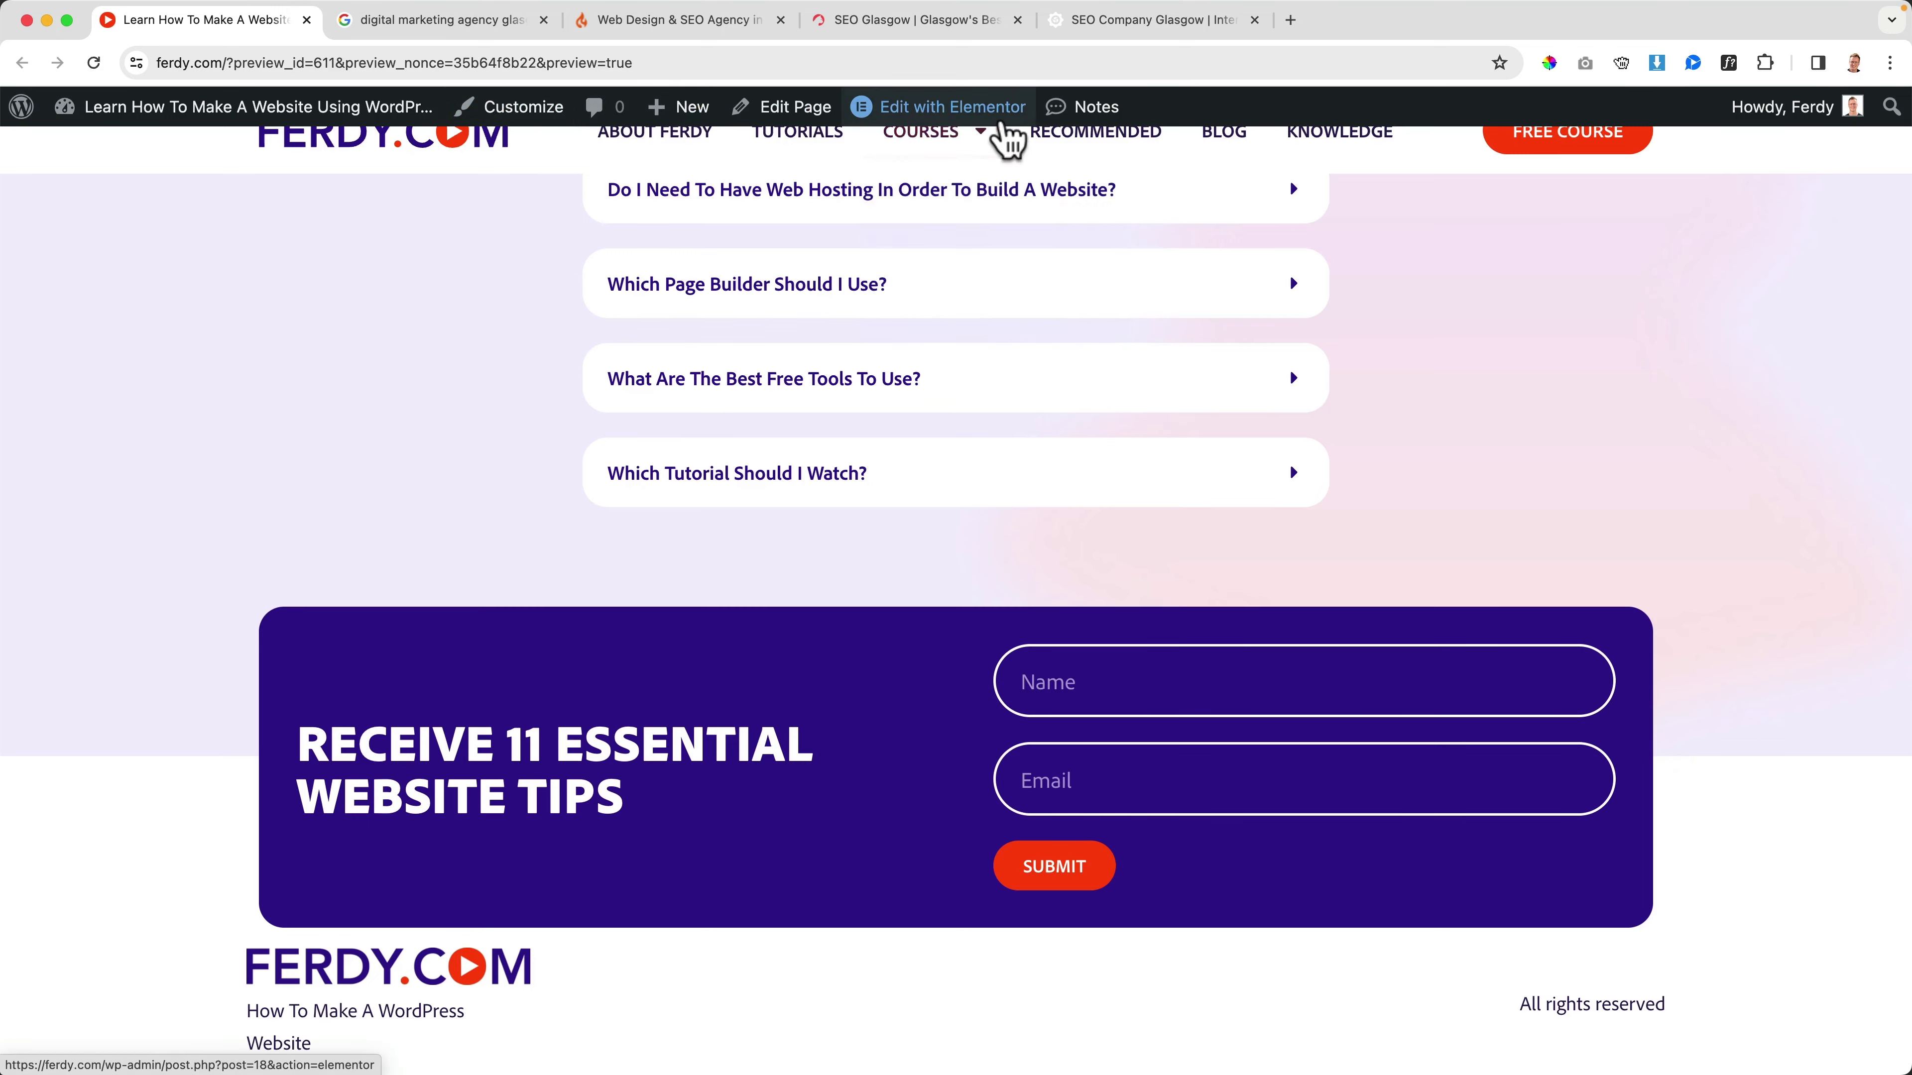
# Step: Open the homepage in the Elementor editor and bring up the WordPress dashboard in a separate browser tab
pyautogui.click(943, 114)
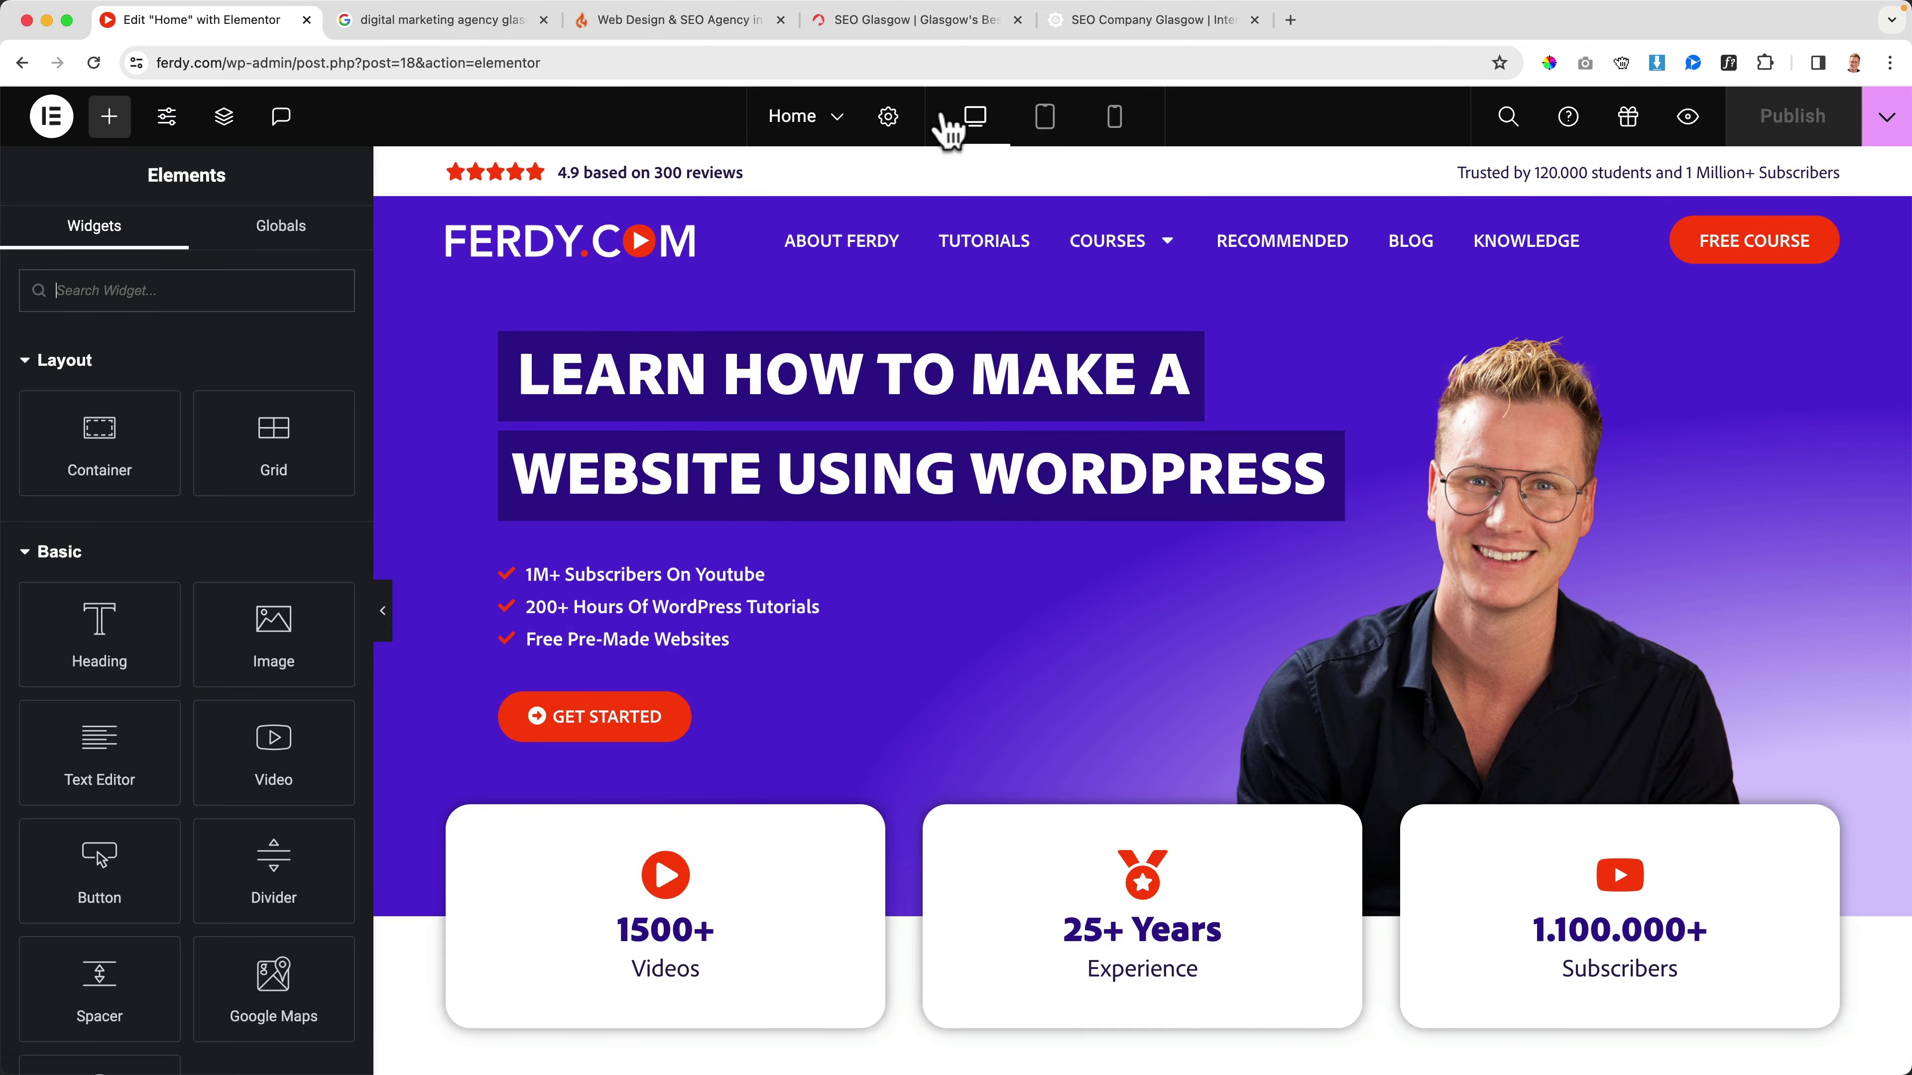
pyautogui.click(1687, 118)
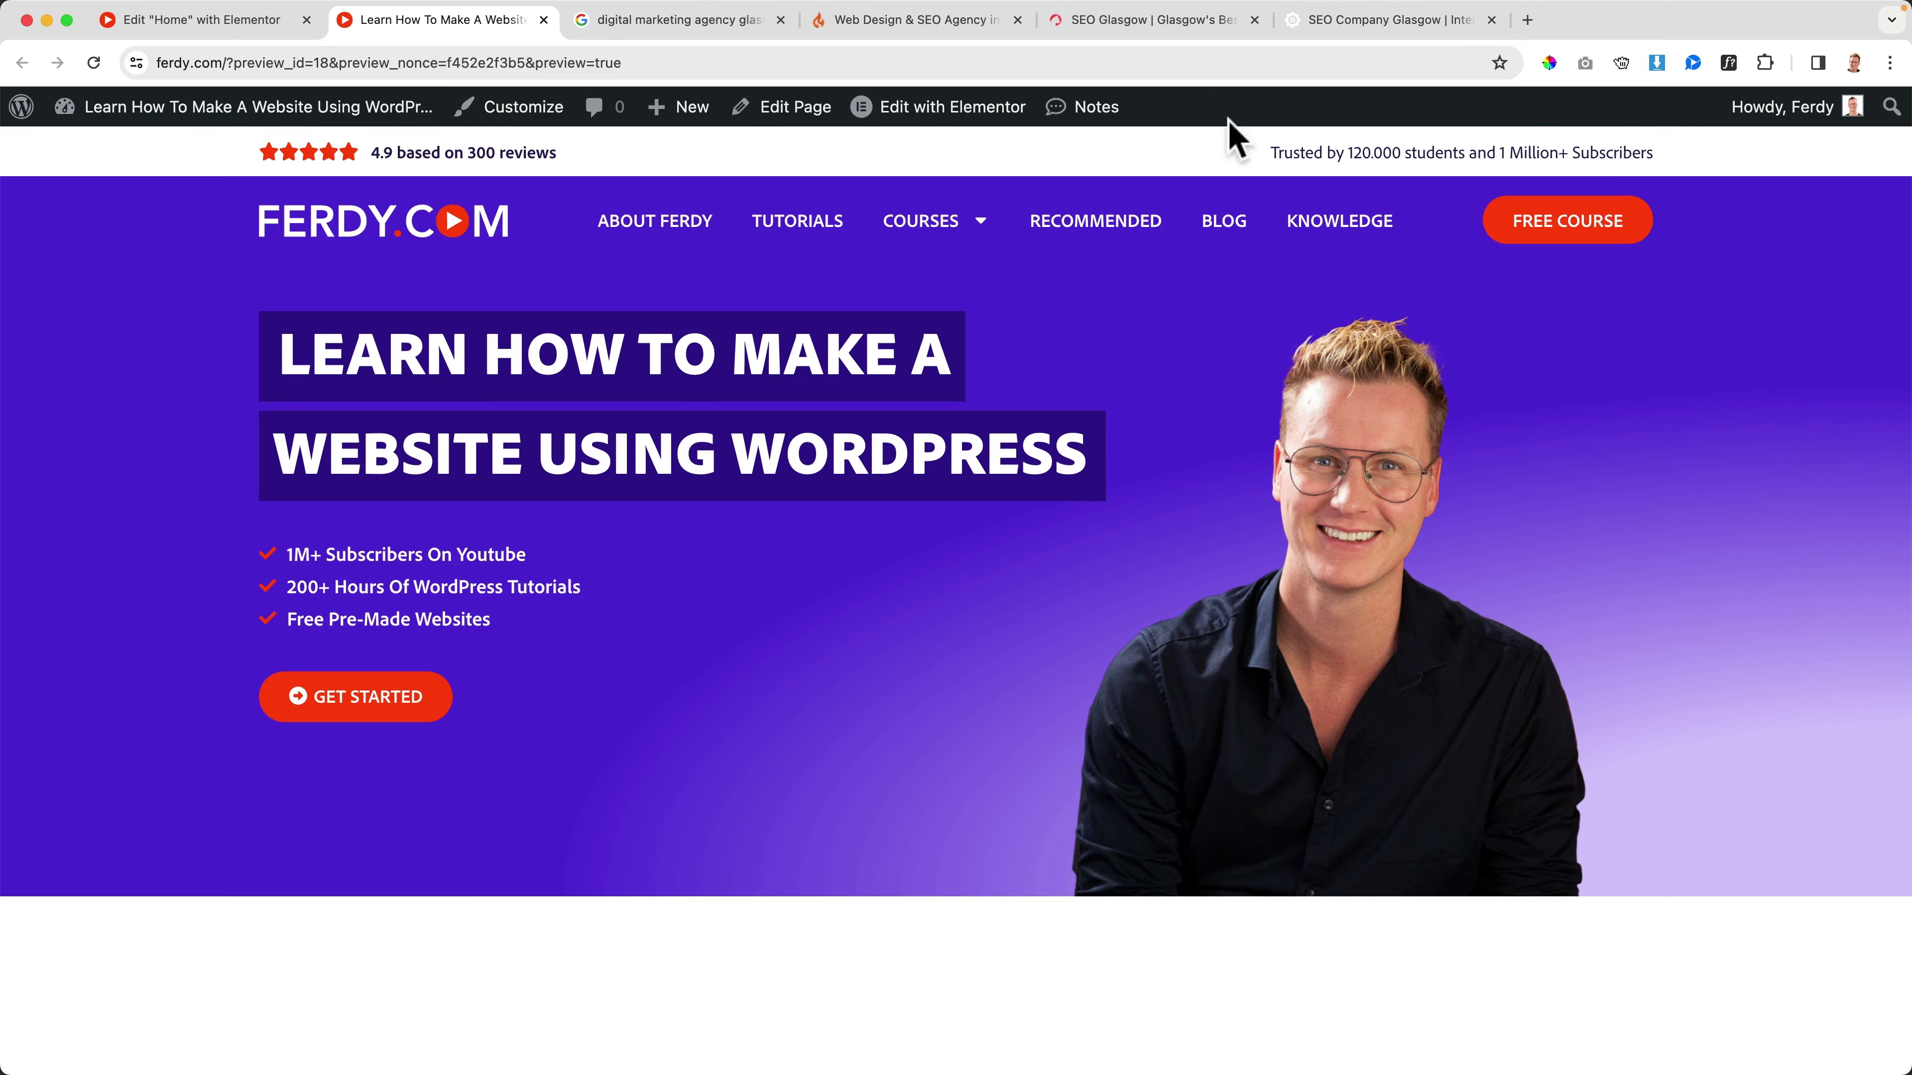
pyautogui.click(229, 113)
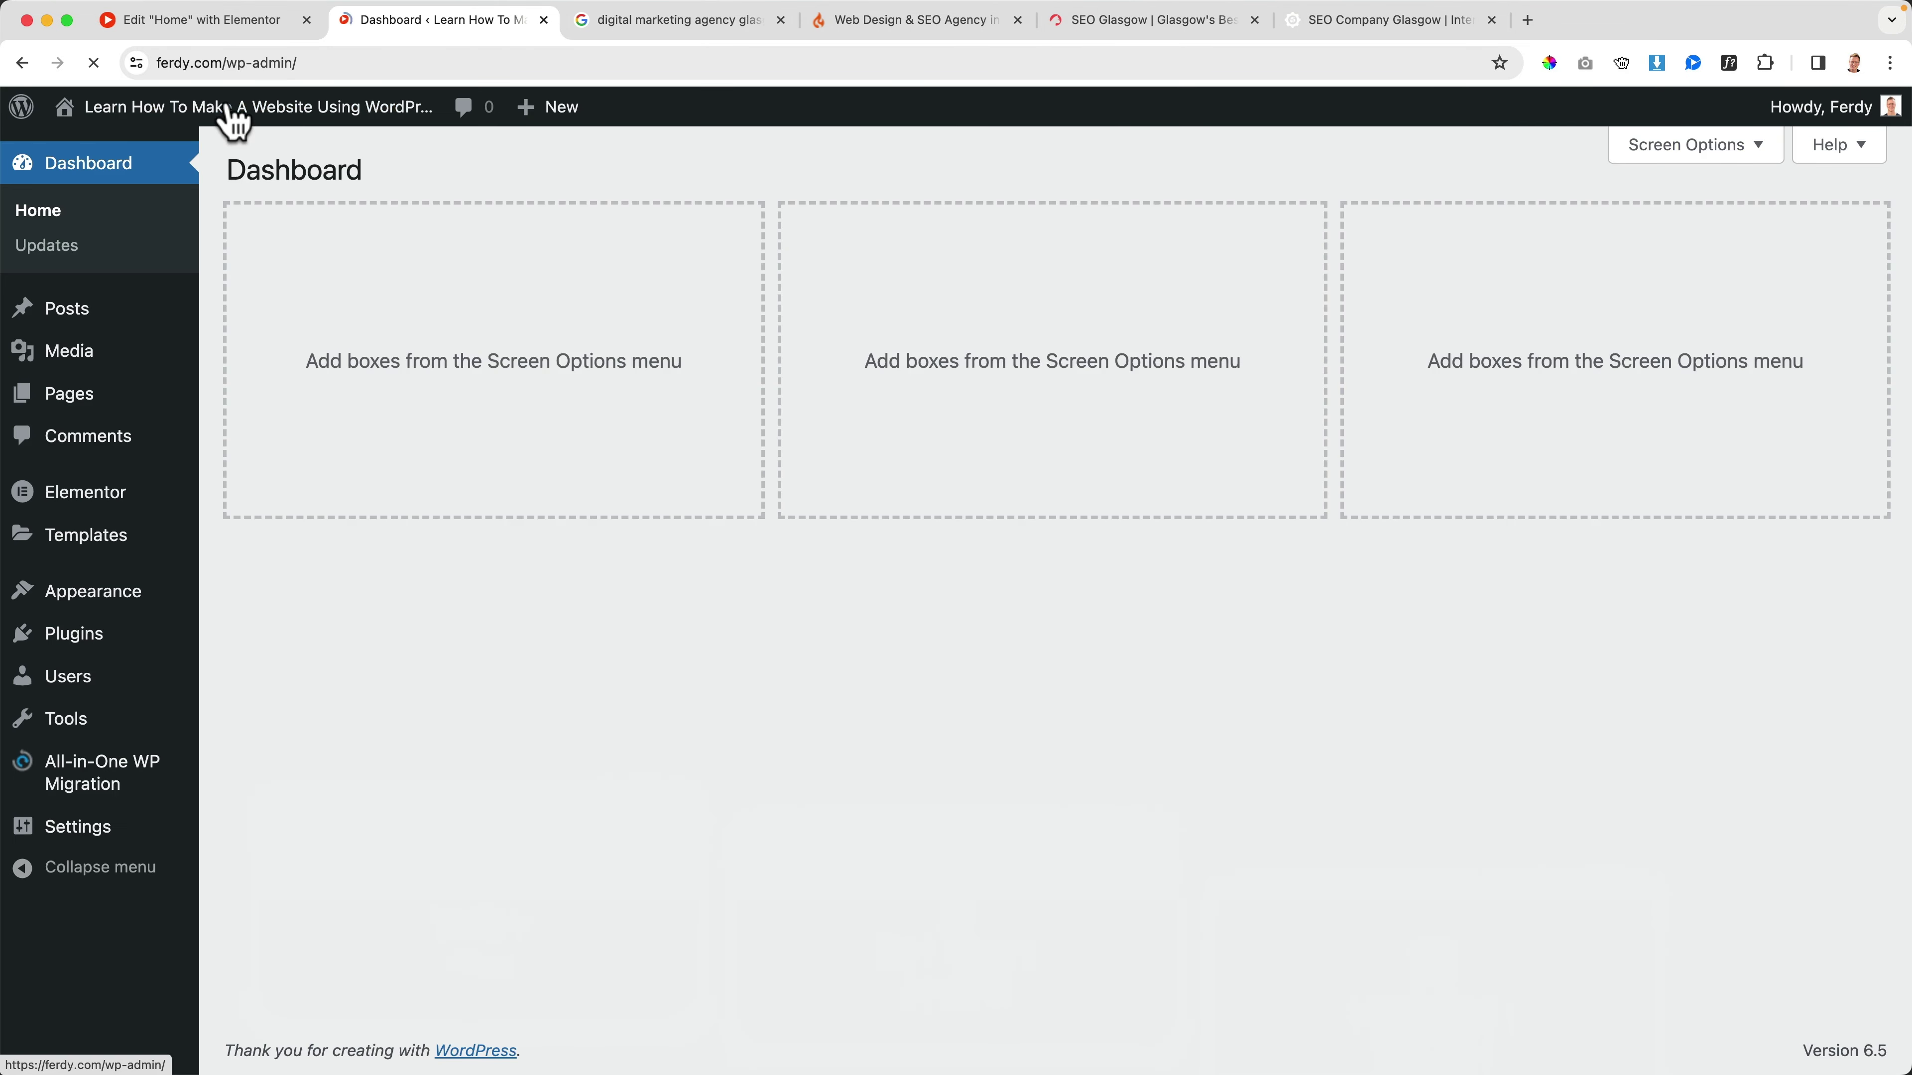
# Step: Create a new blank footer template in the Theme Builder, dismissing the library of ready-made footer blocks
pyautogui.moveTo(85, 541)
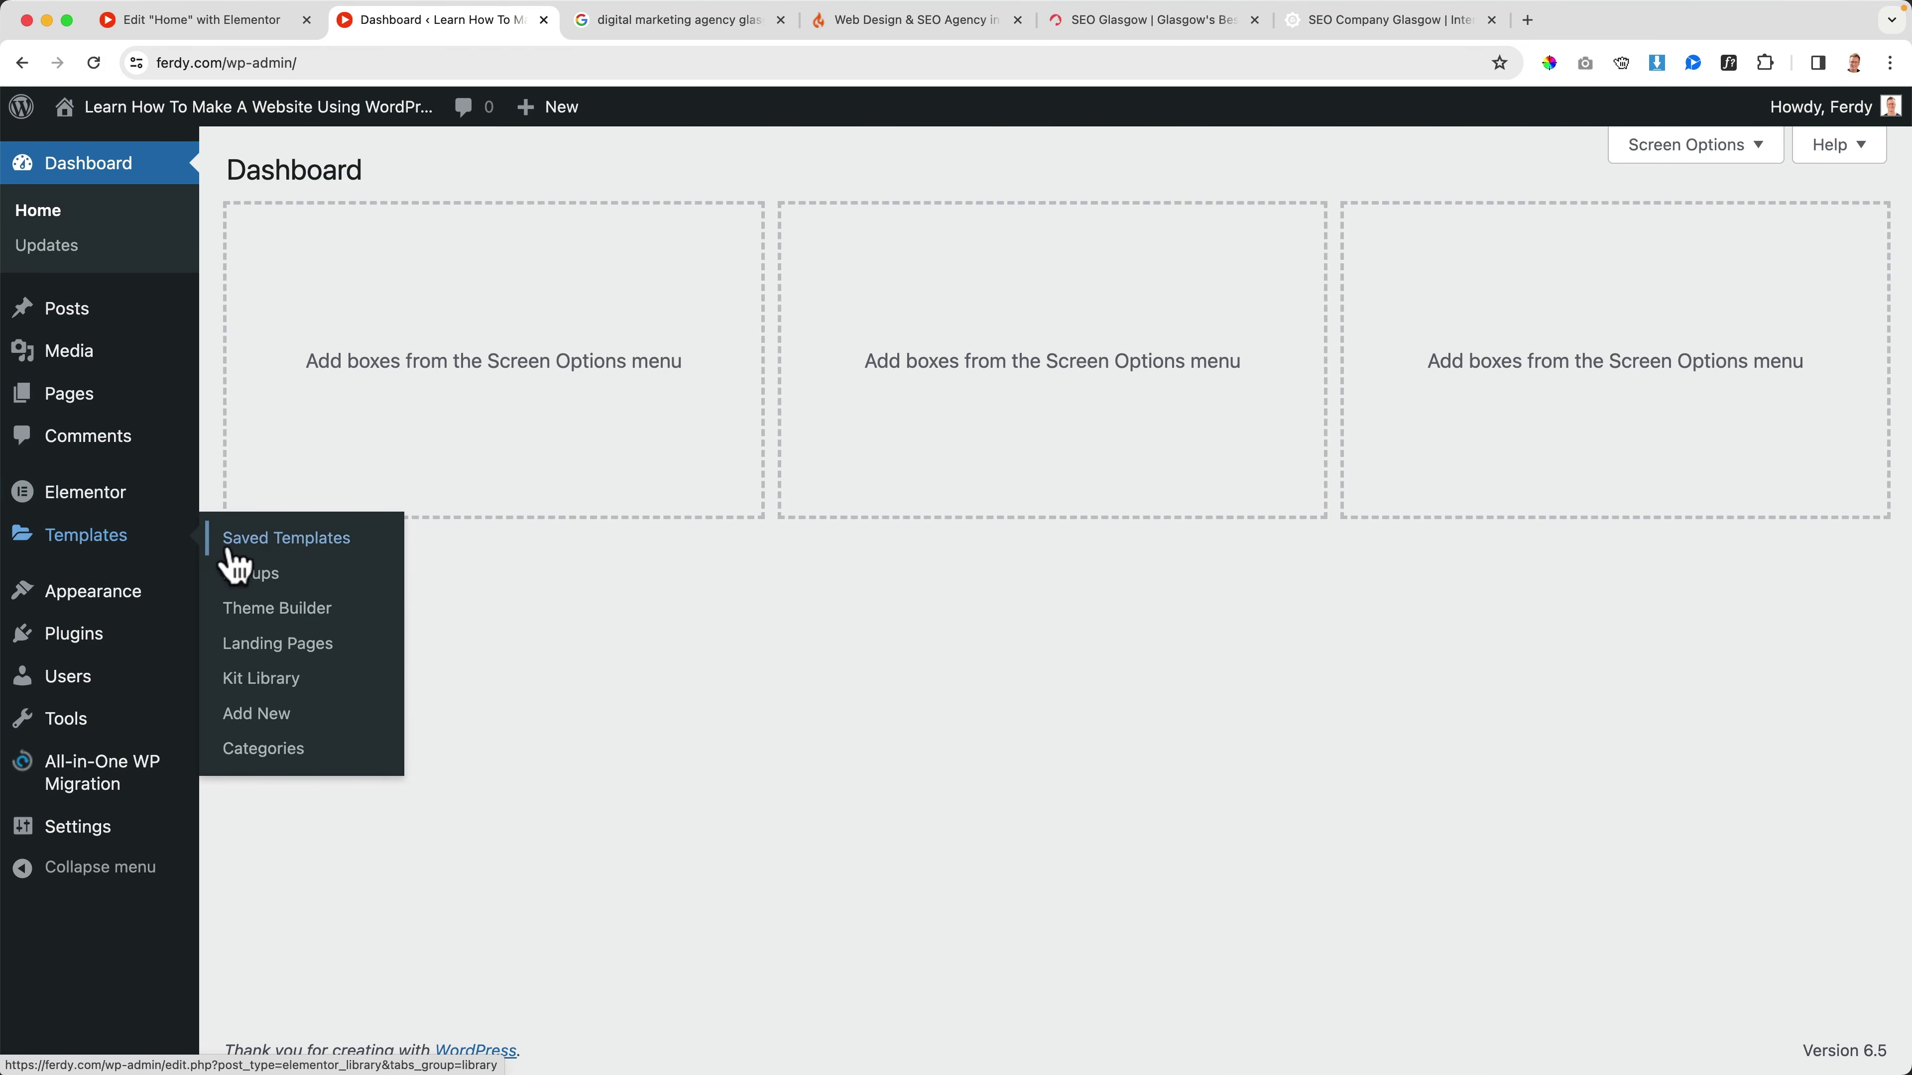
pyautogui.click(276, 609)
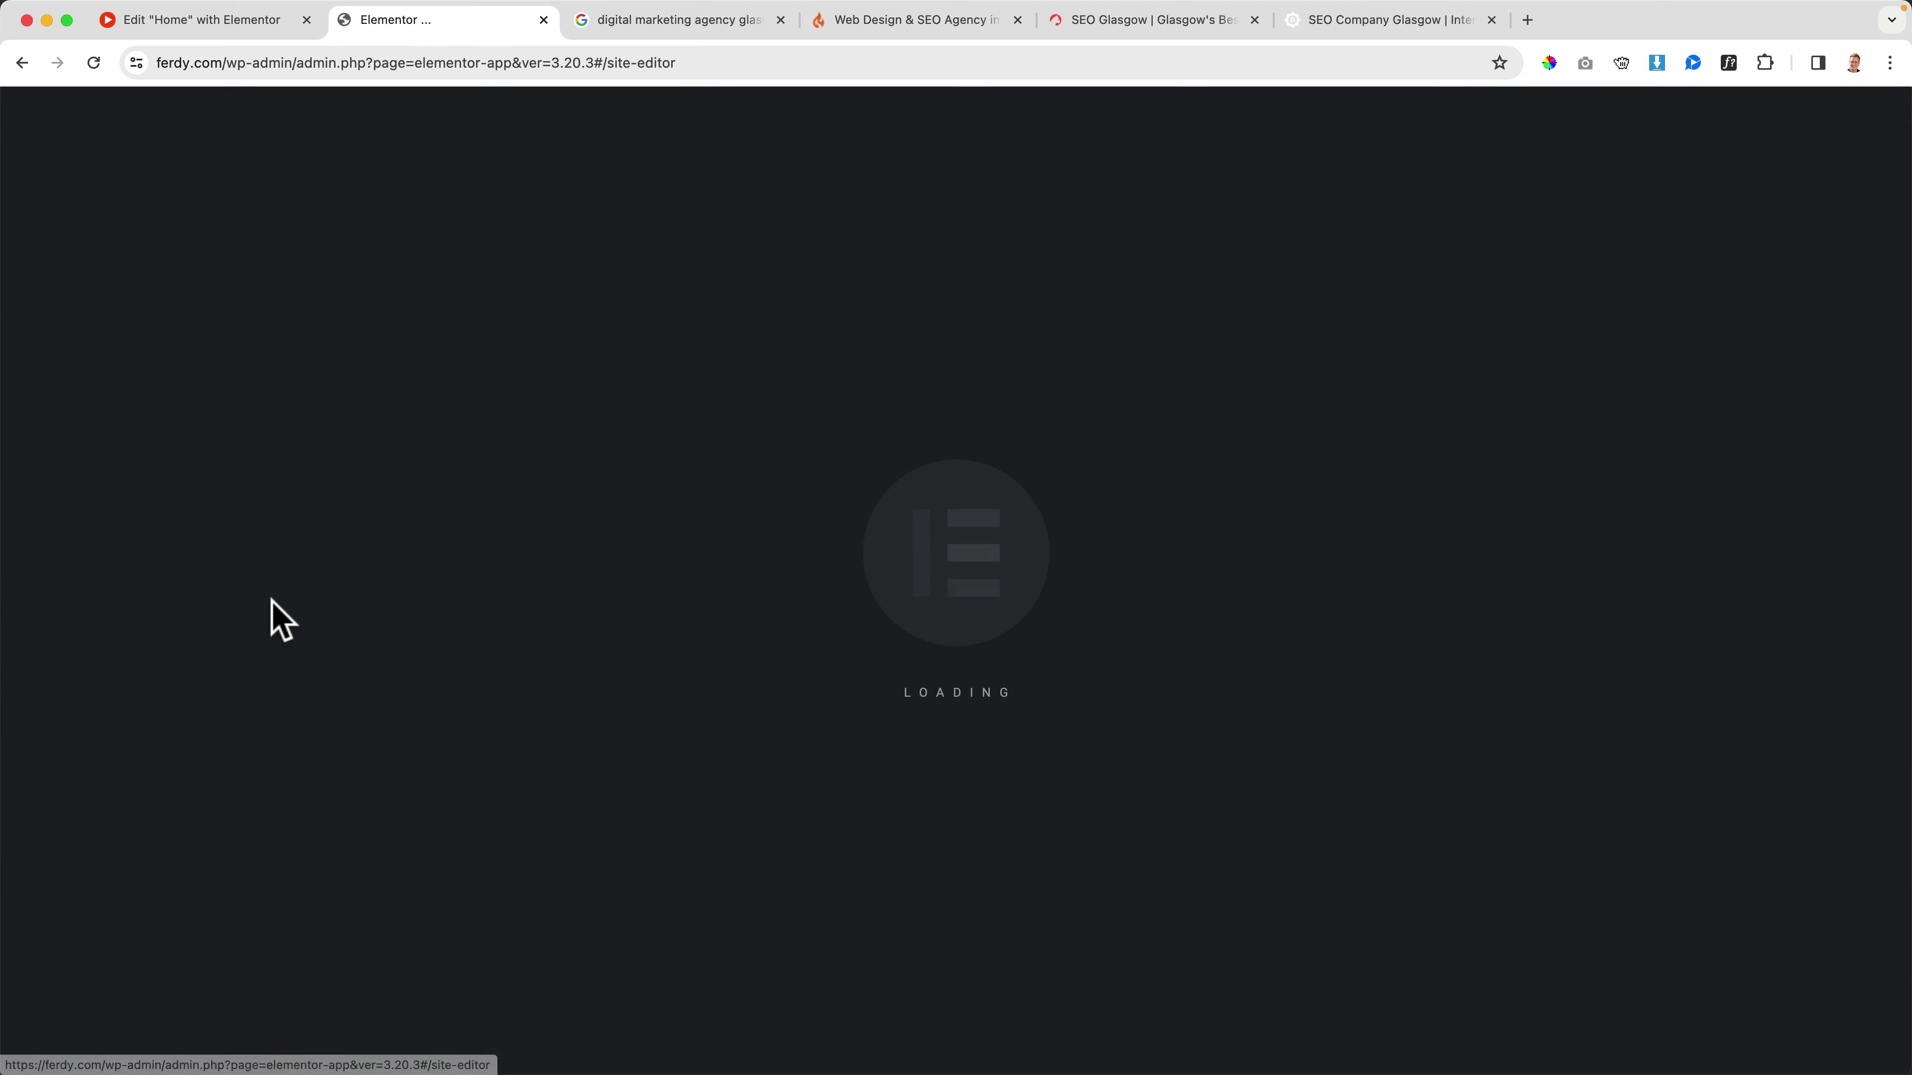
pyautogui.click(98, 437)
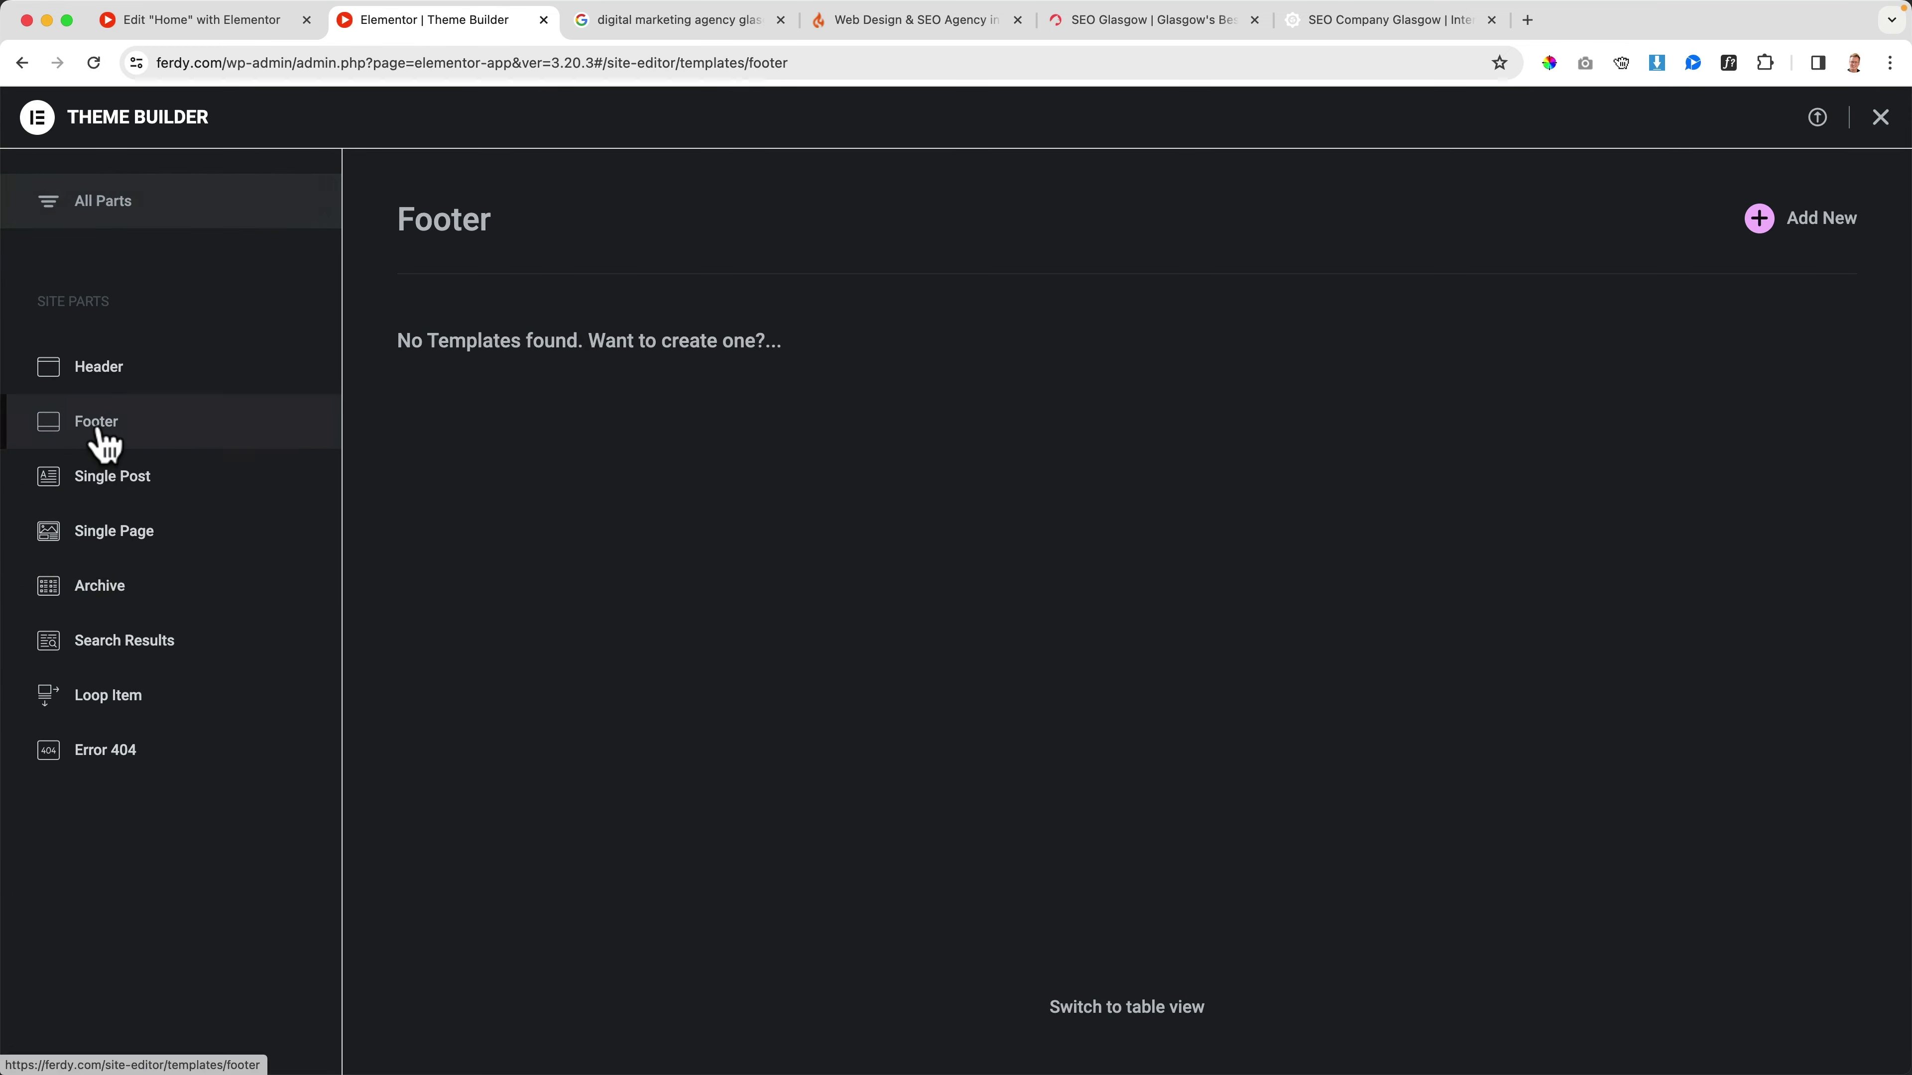
pyautogui.click(1825, 225)
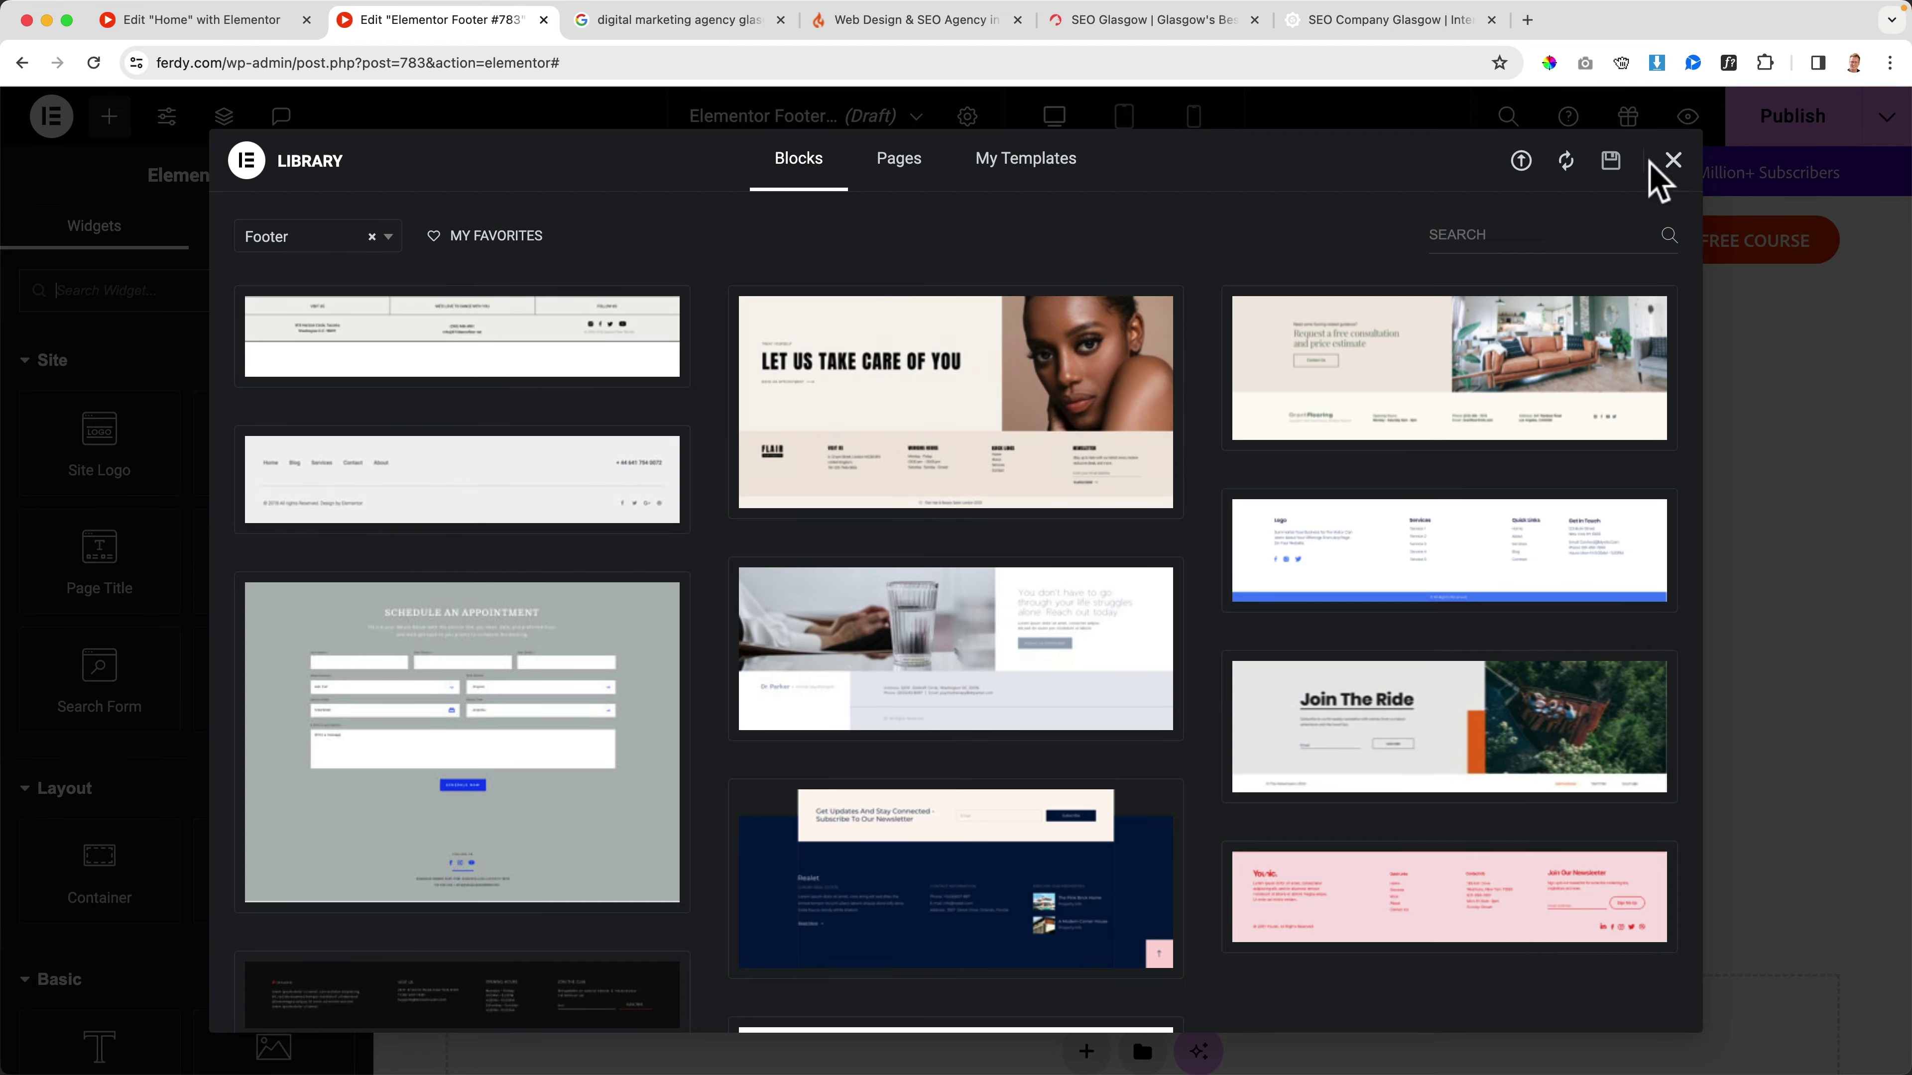
pyautogui.click(1673, 161)
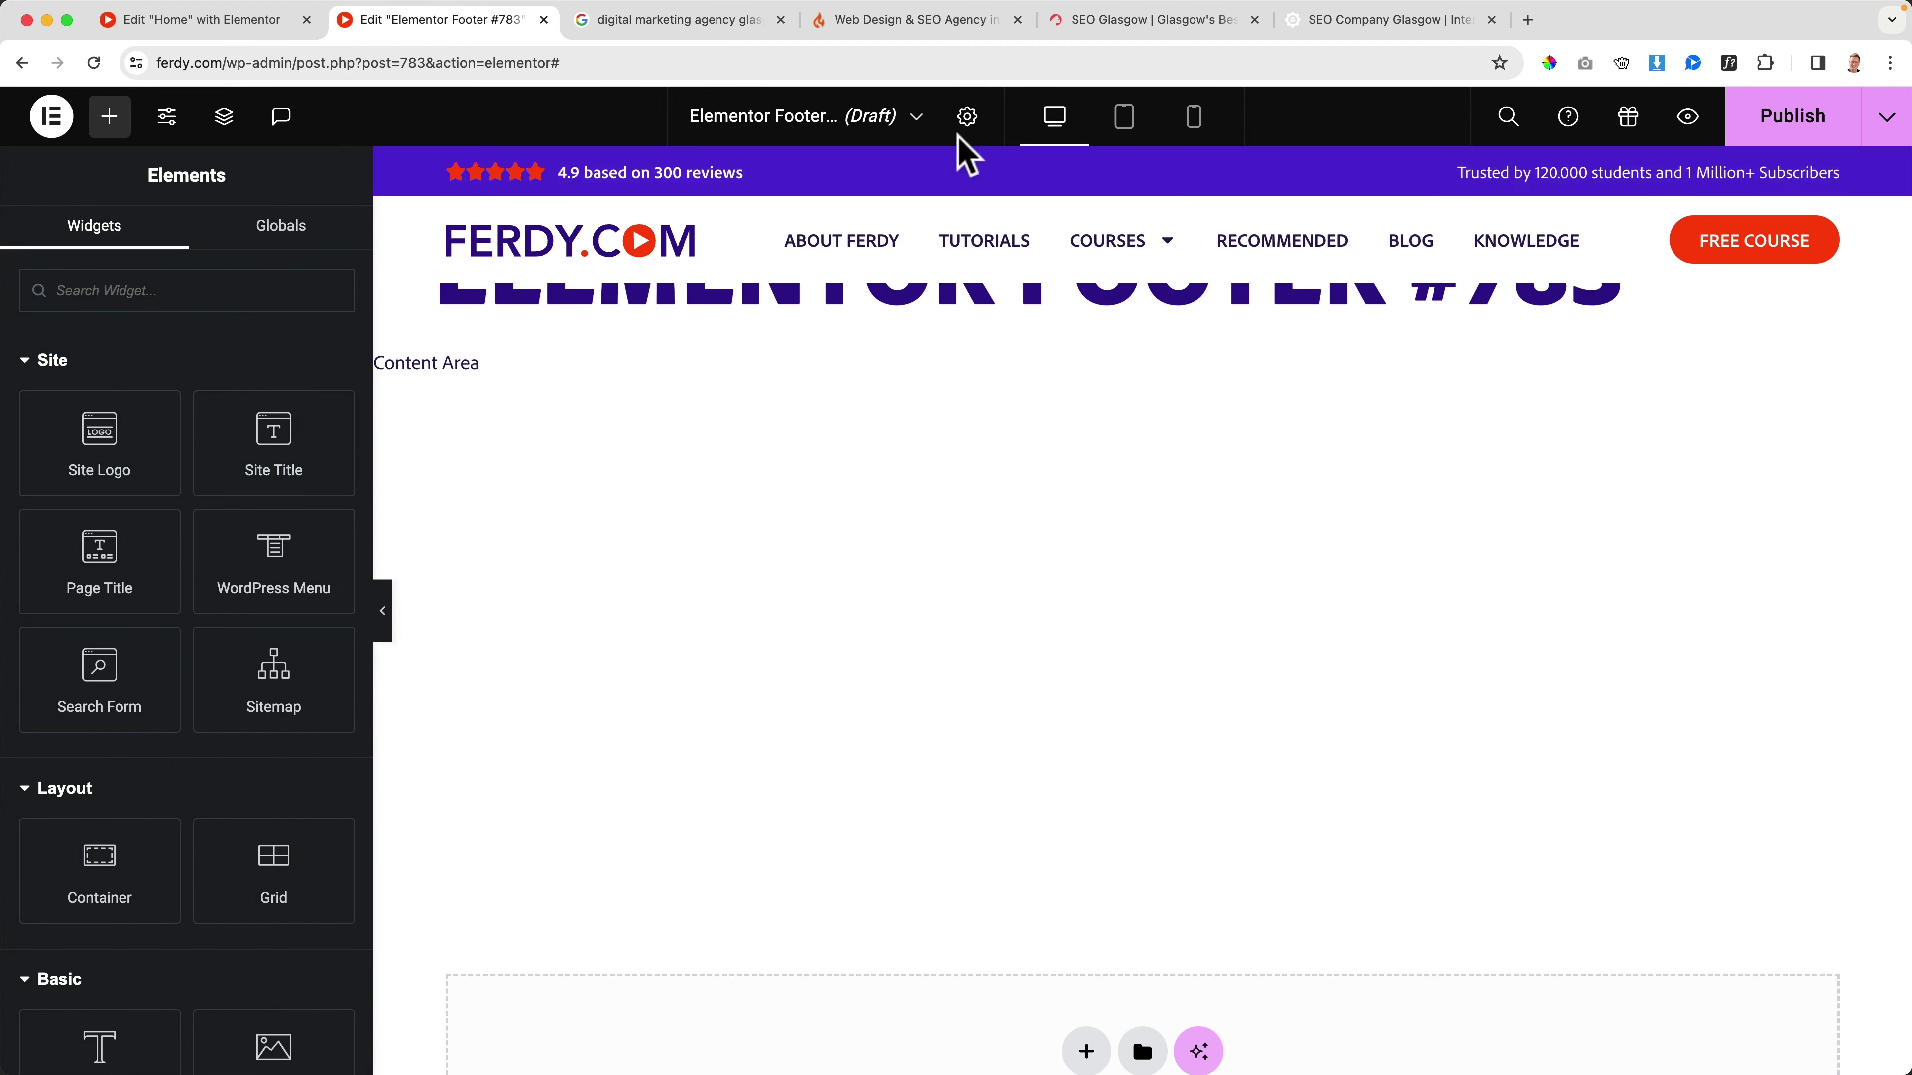
# Step: Title the footer template "Main Footer" in its general settings
pyautogui.click(968, 118)
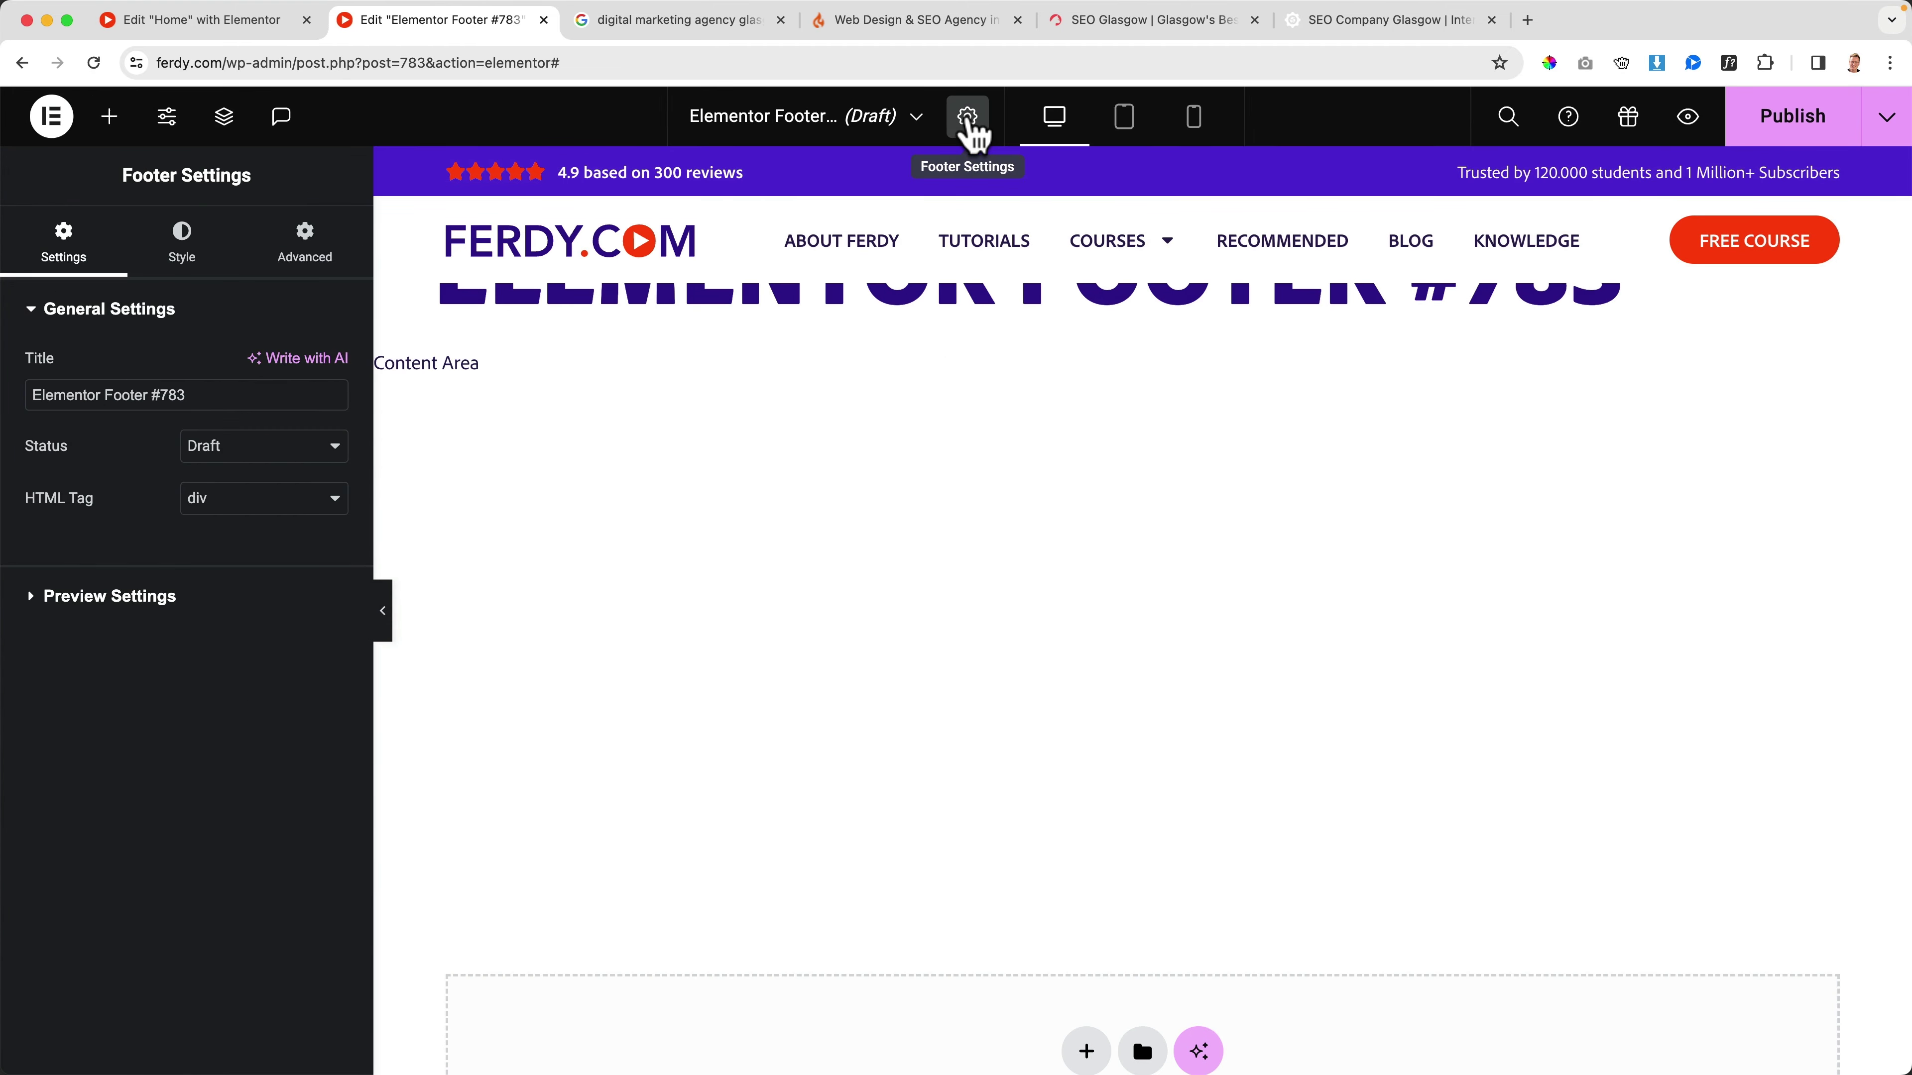
pyautogui.tripleClick(113, 397)
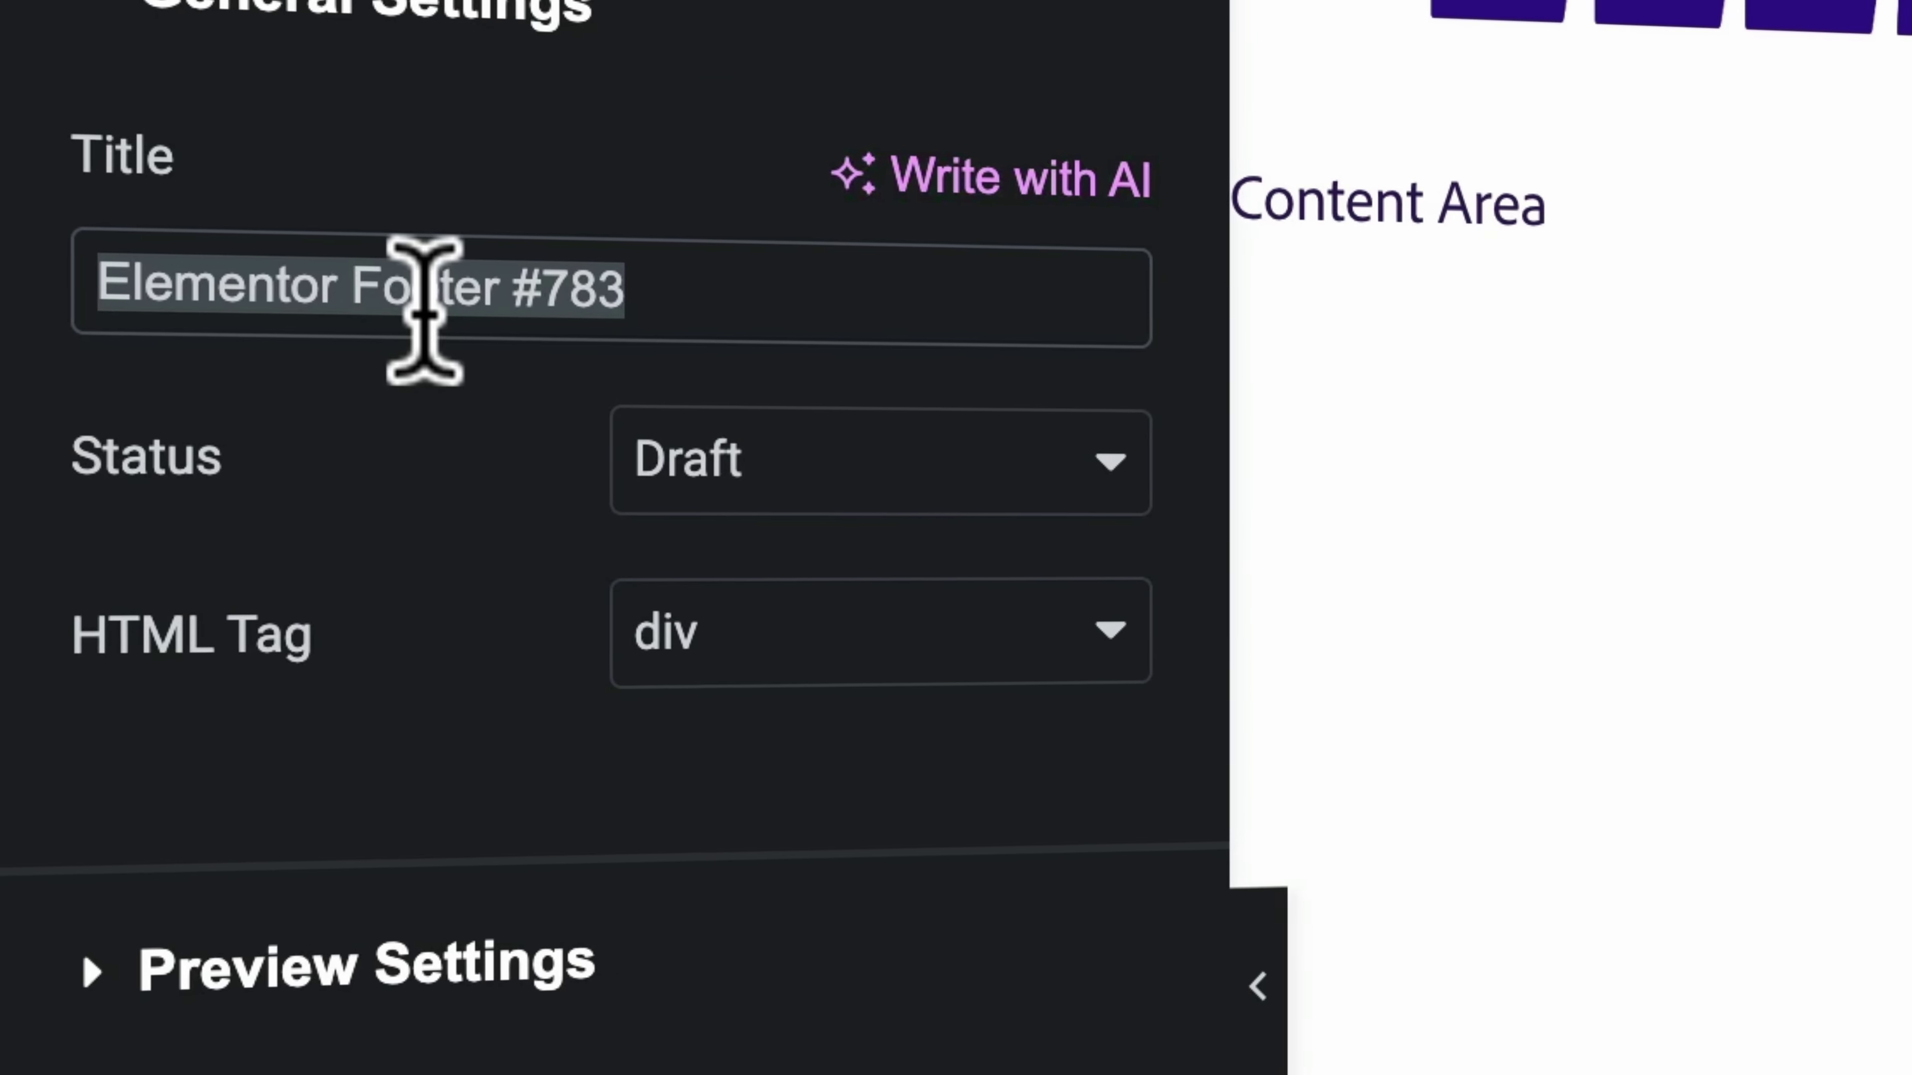
pyautogui.write('Main Footer')
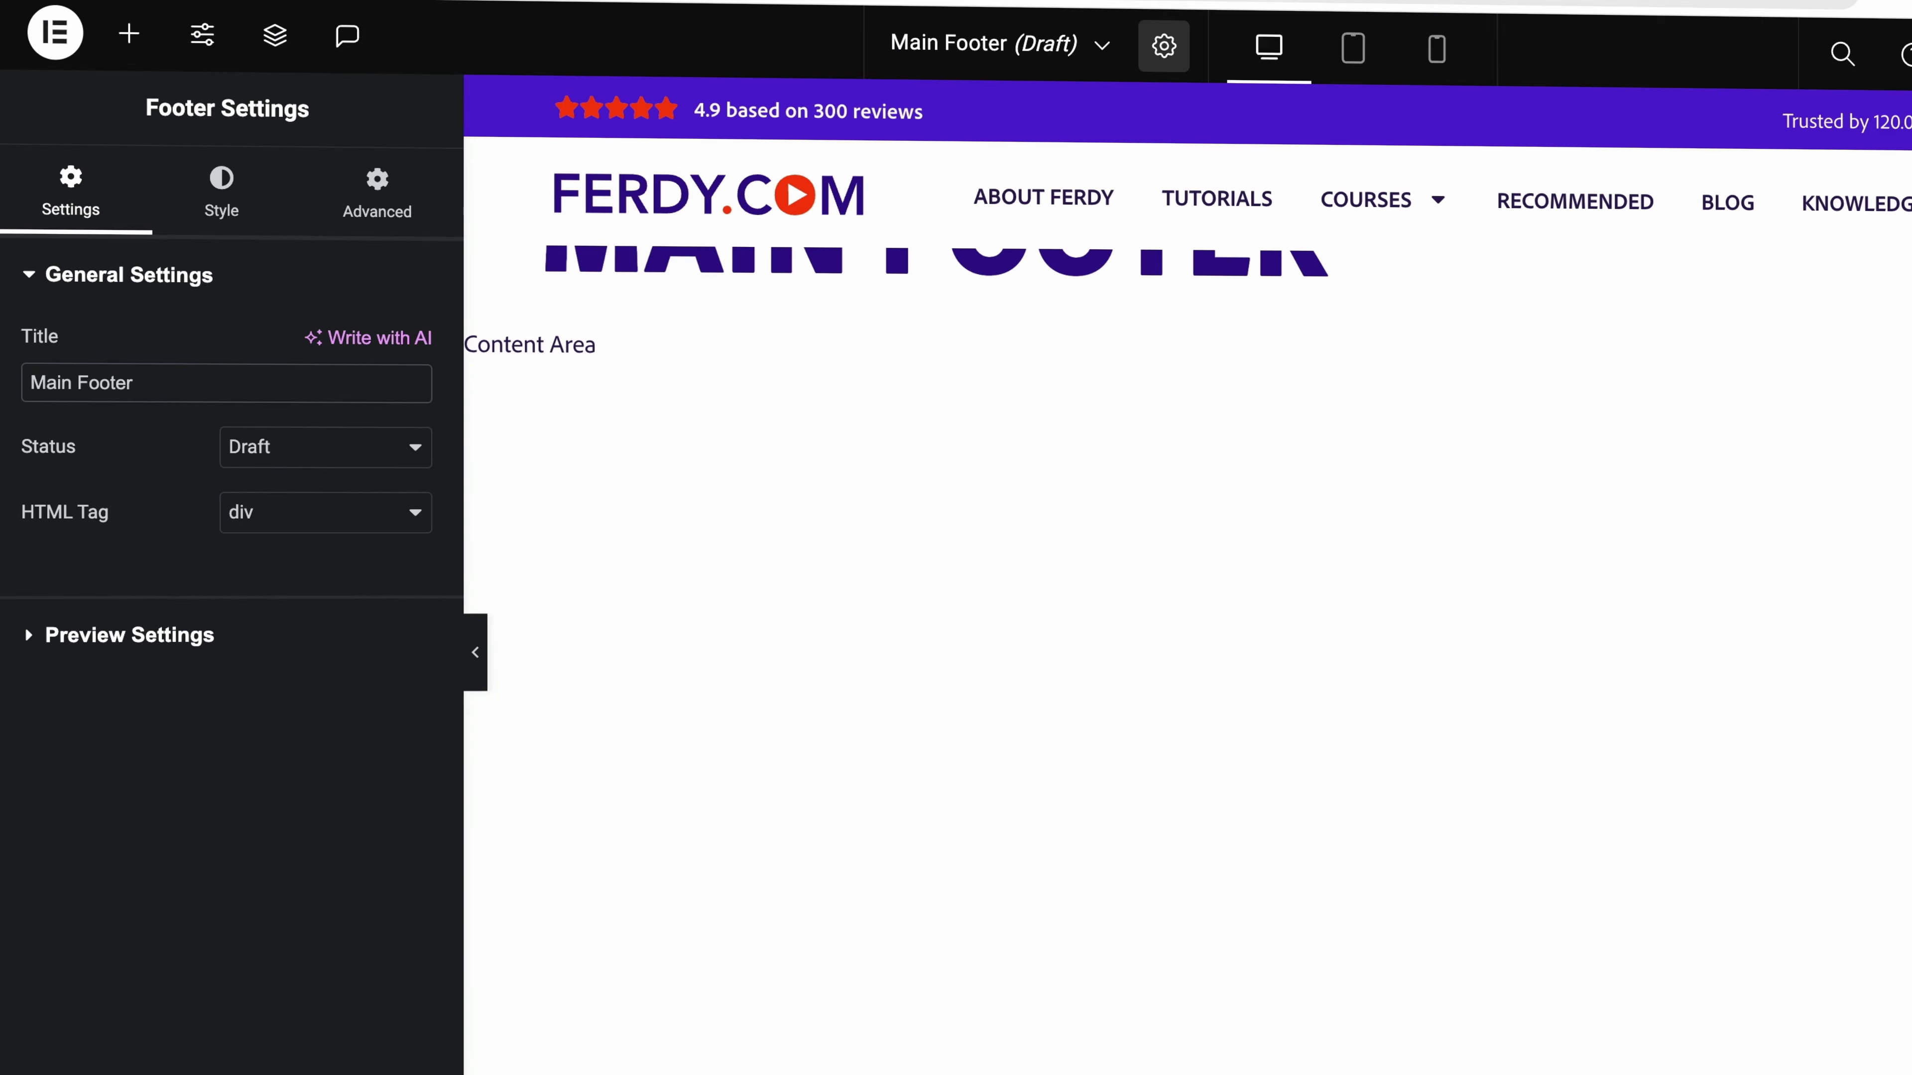
# Step: Publish the Main Footer template with a display condition that includes the Entire Site
pyautogui.click(1777, 128)
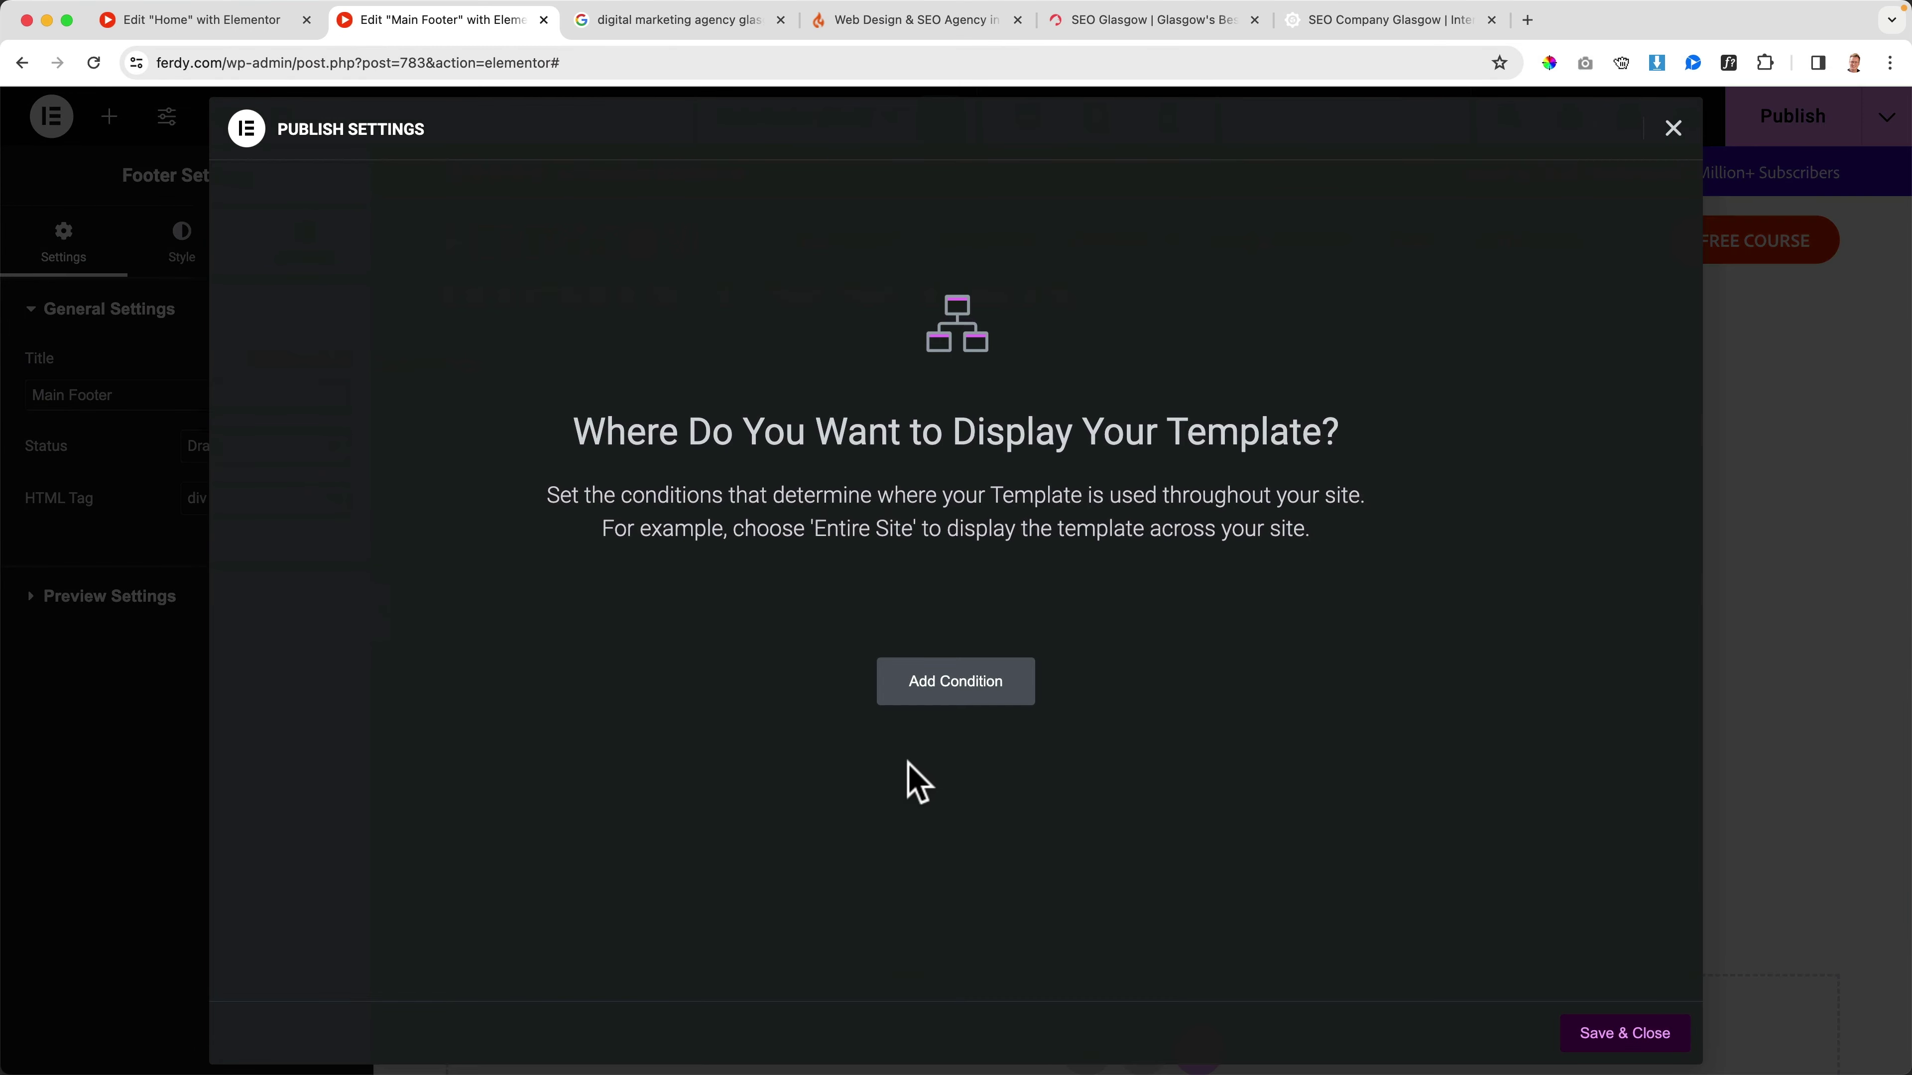
pyautogui.click(915, 692)
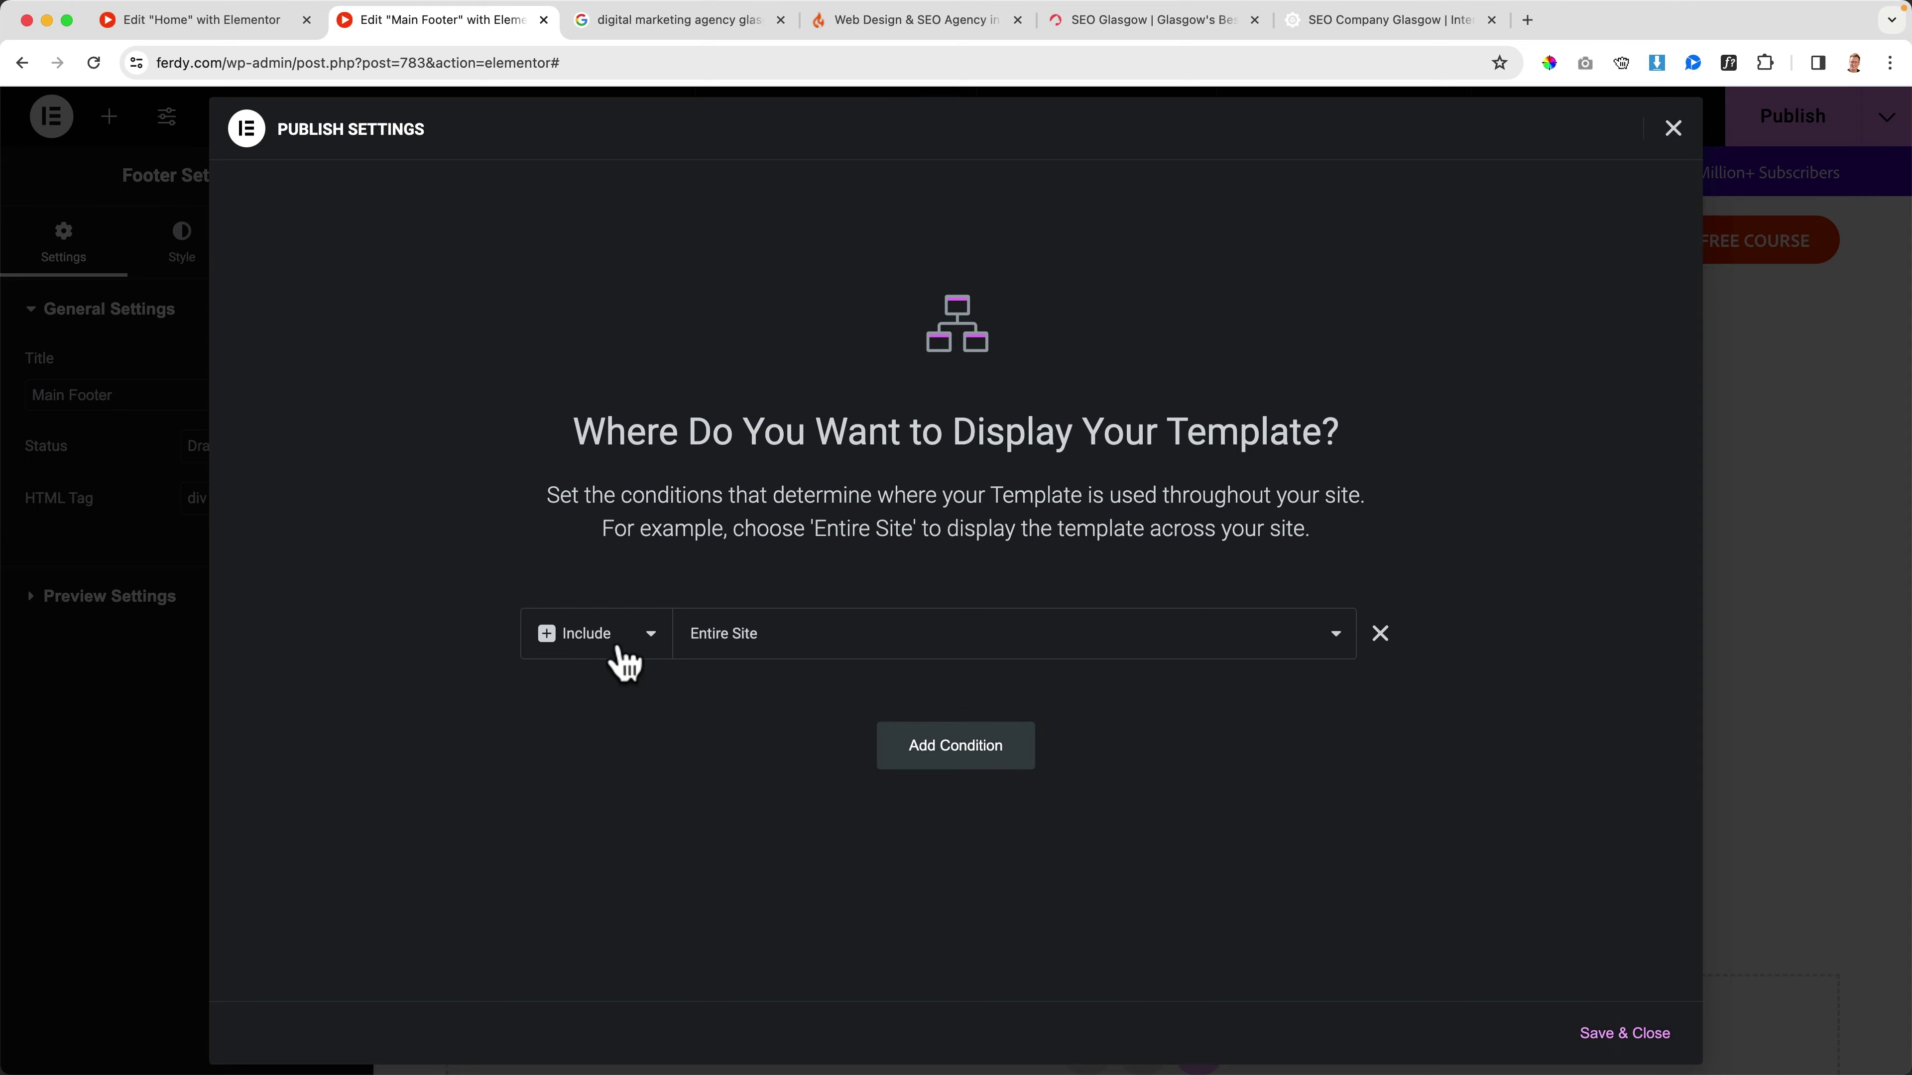
pyautogui.click(1620, 1039)
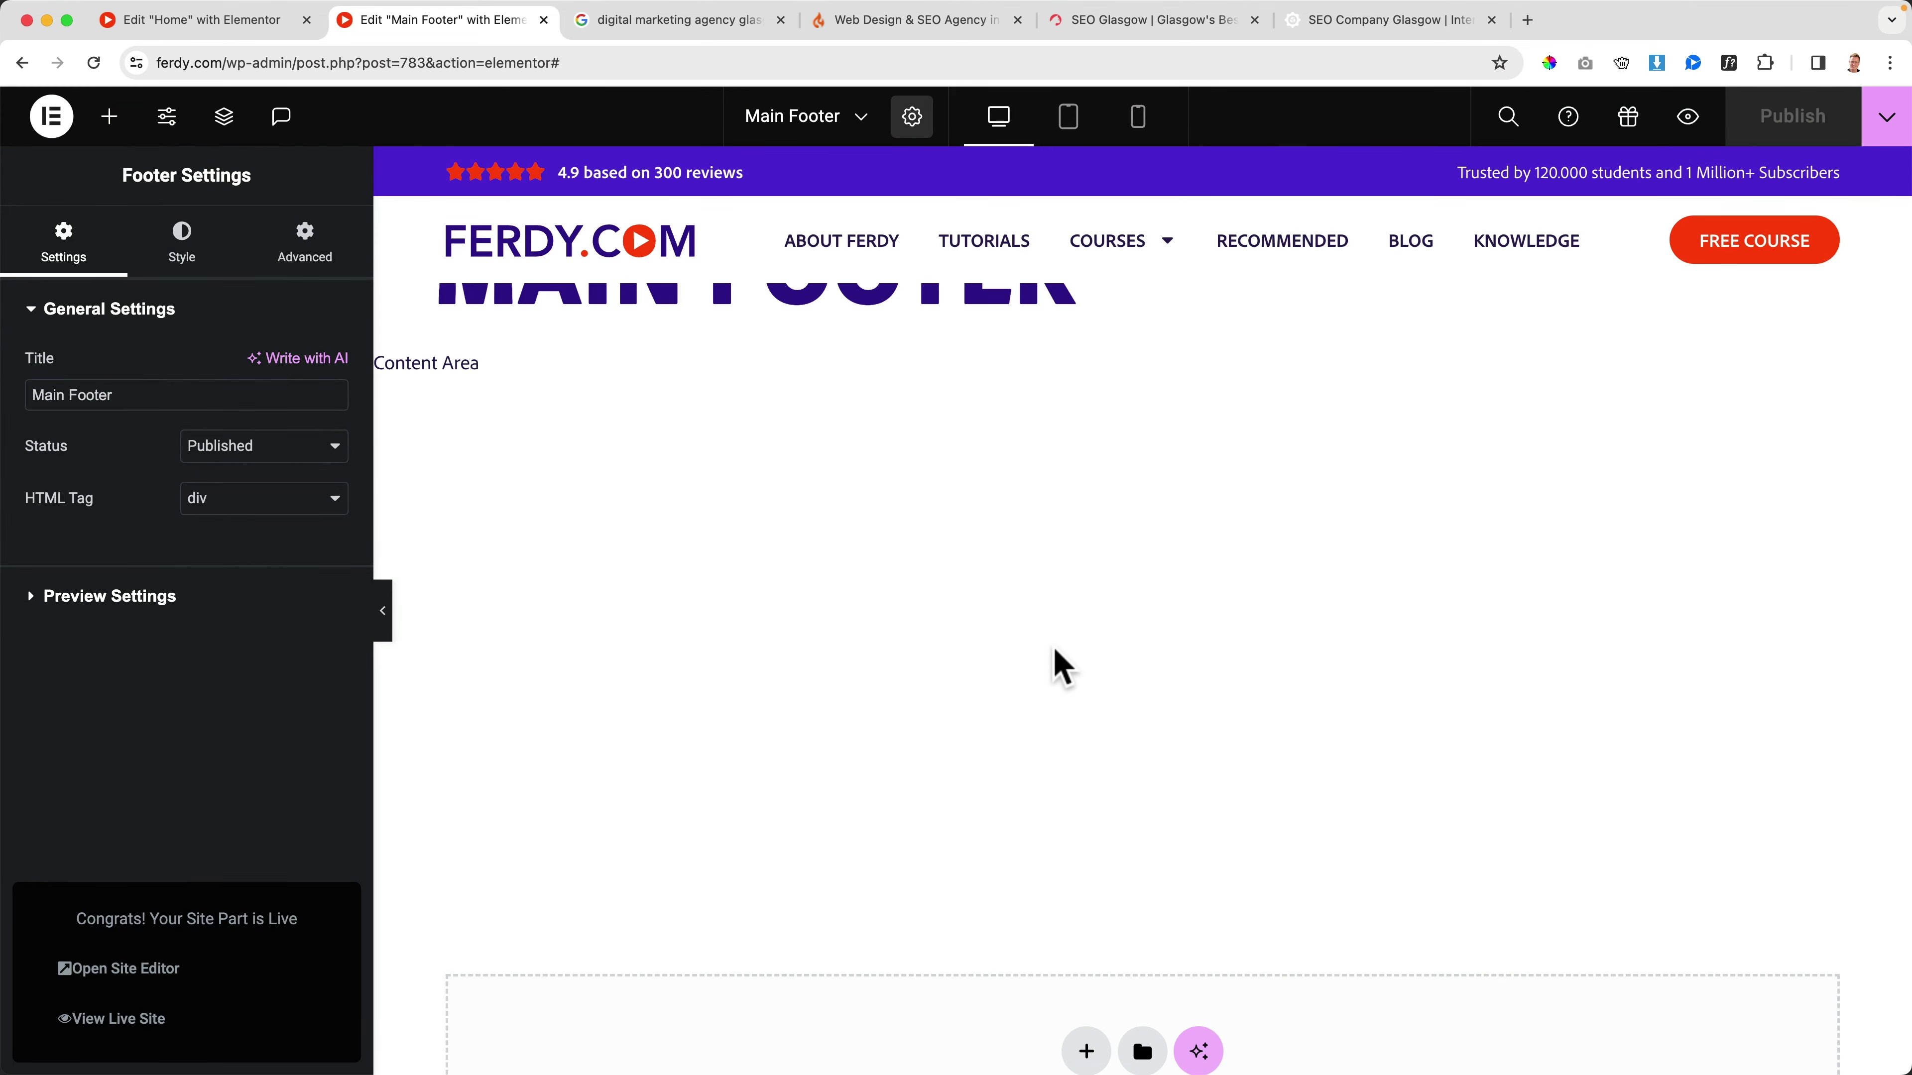
# Step: Copy the "Receive 11 Essential Website Tips" form container from the Home page and paste it into the Main Footer template
pyautogui.scroll(-5, 1062, 667)
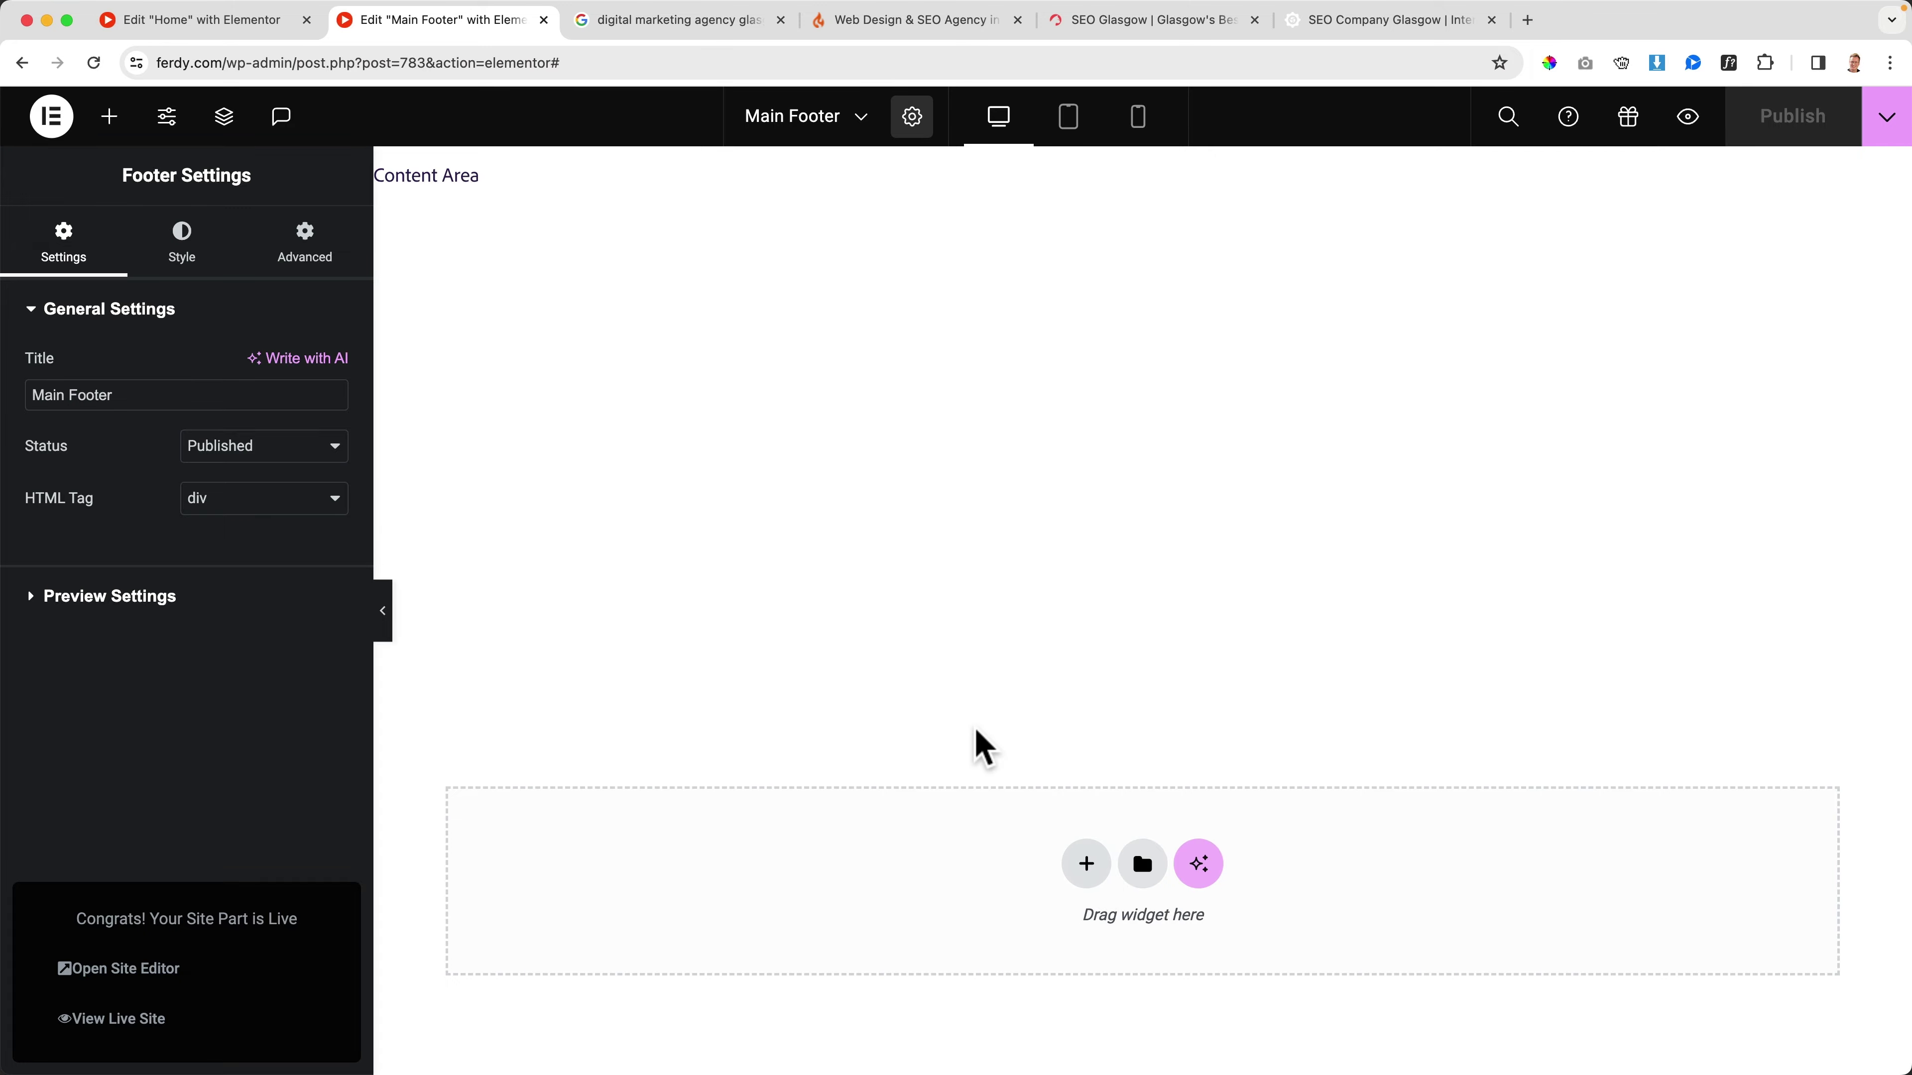
pyautogui.click(267, 28)
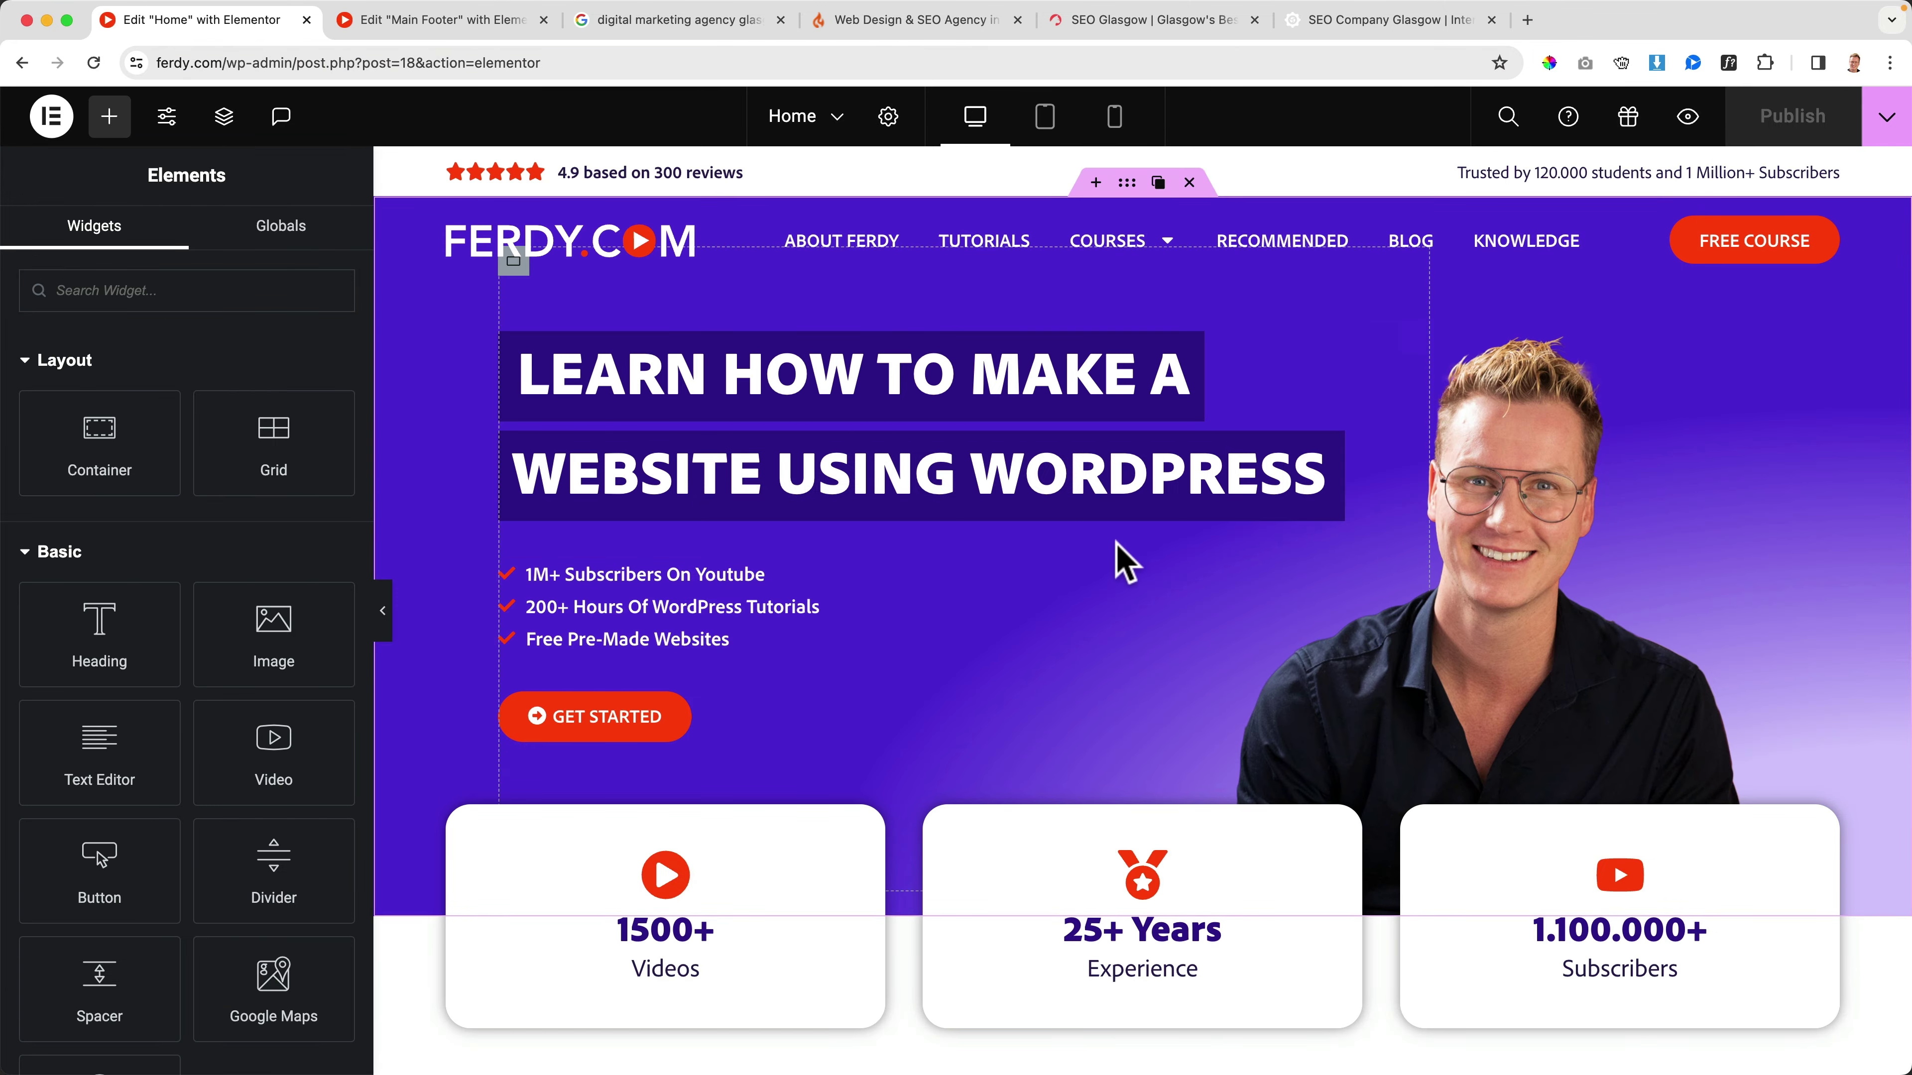
pyautogui.scroll(-10, 1119, 570)
pyautogui.scroll(-20, 1117, 554)
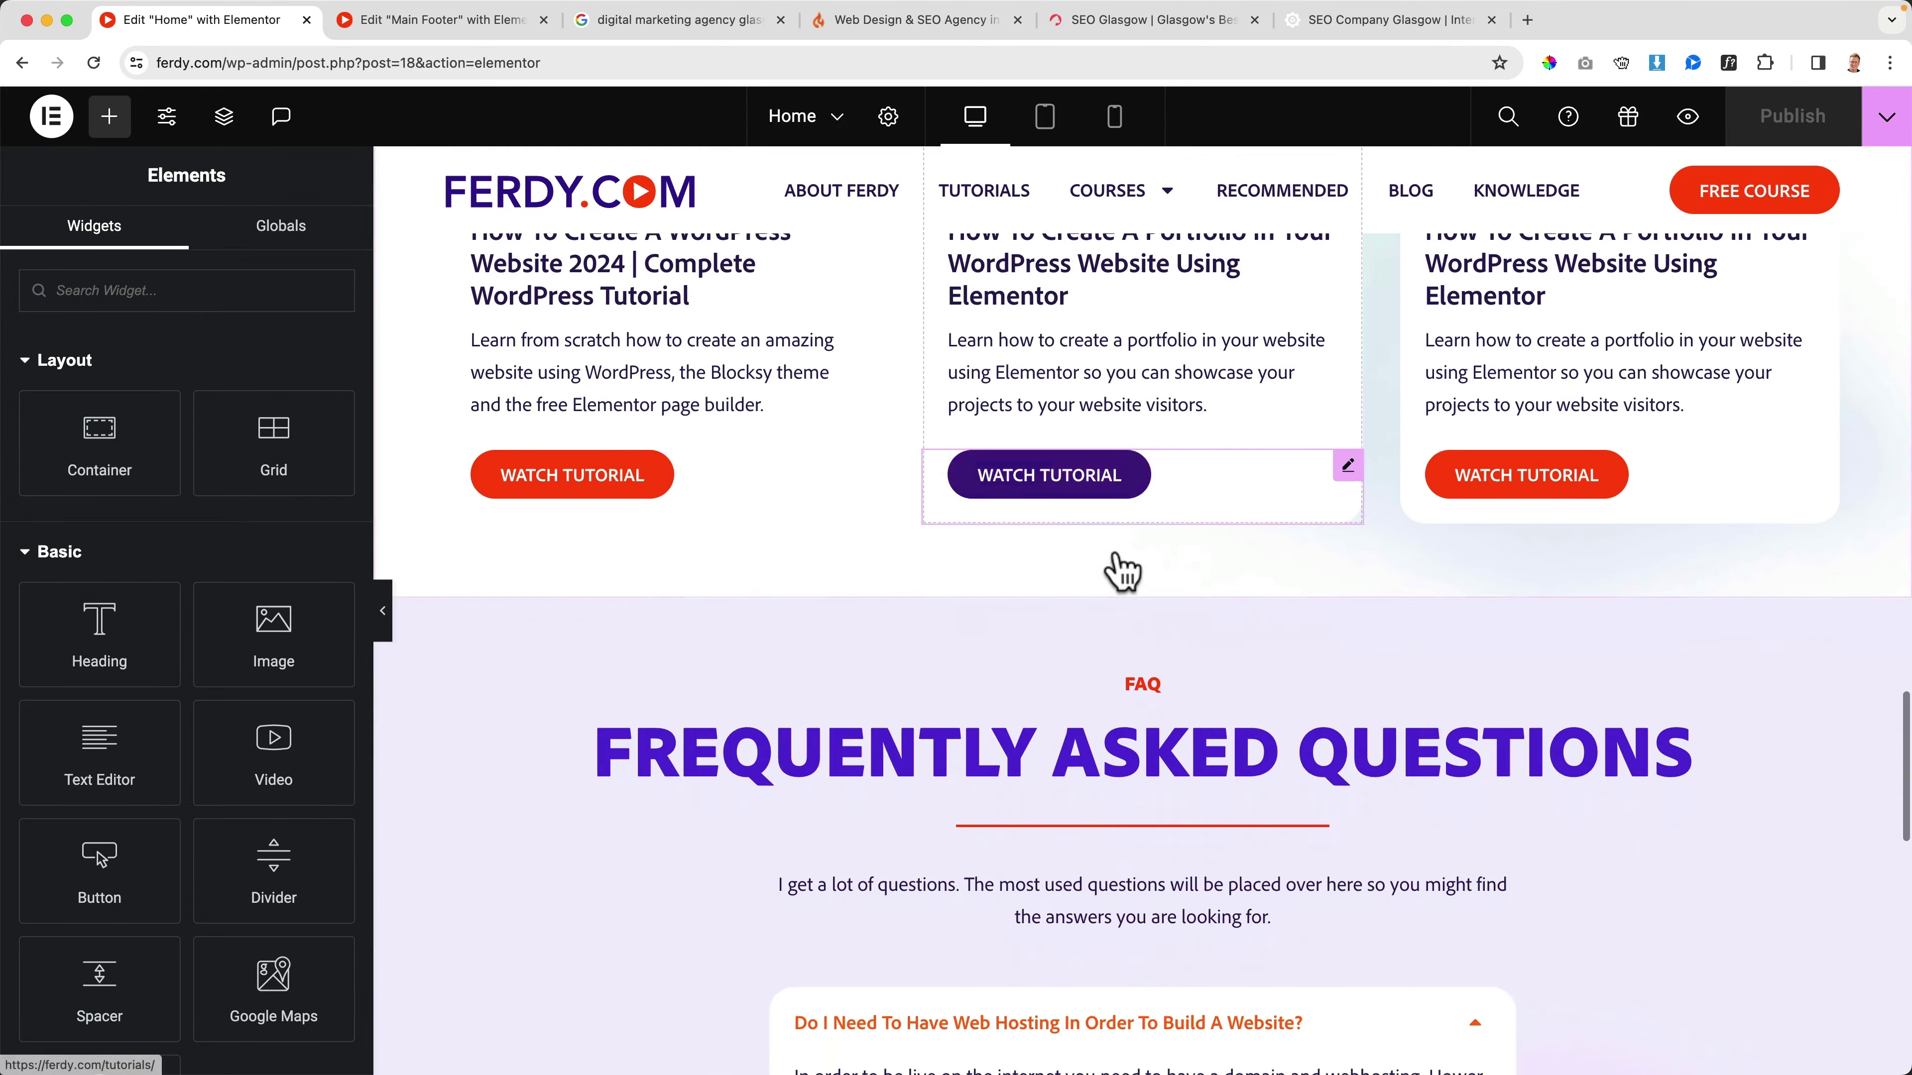
pyautogui.scroll(-5, 1120, 565)
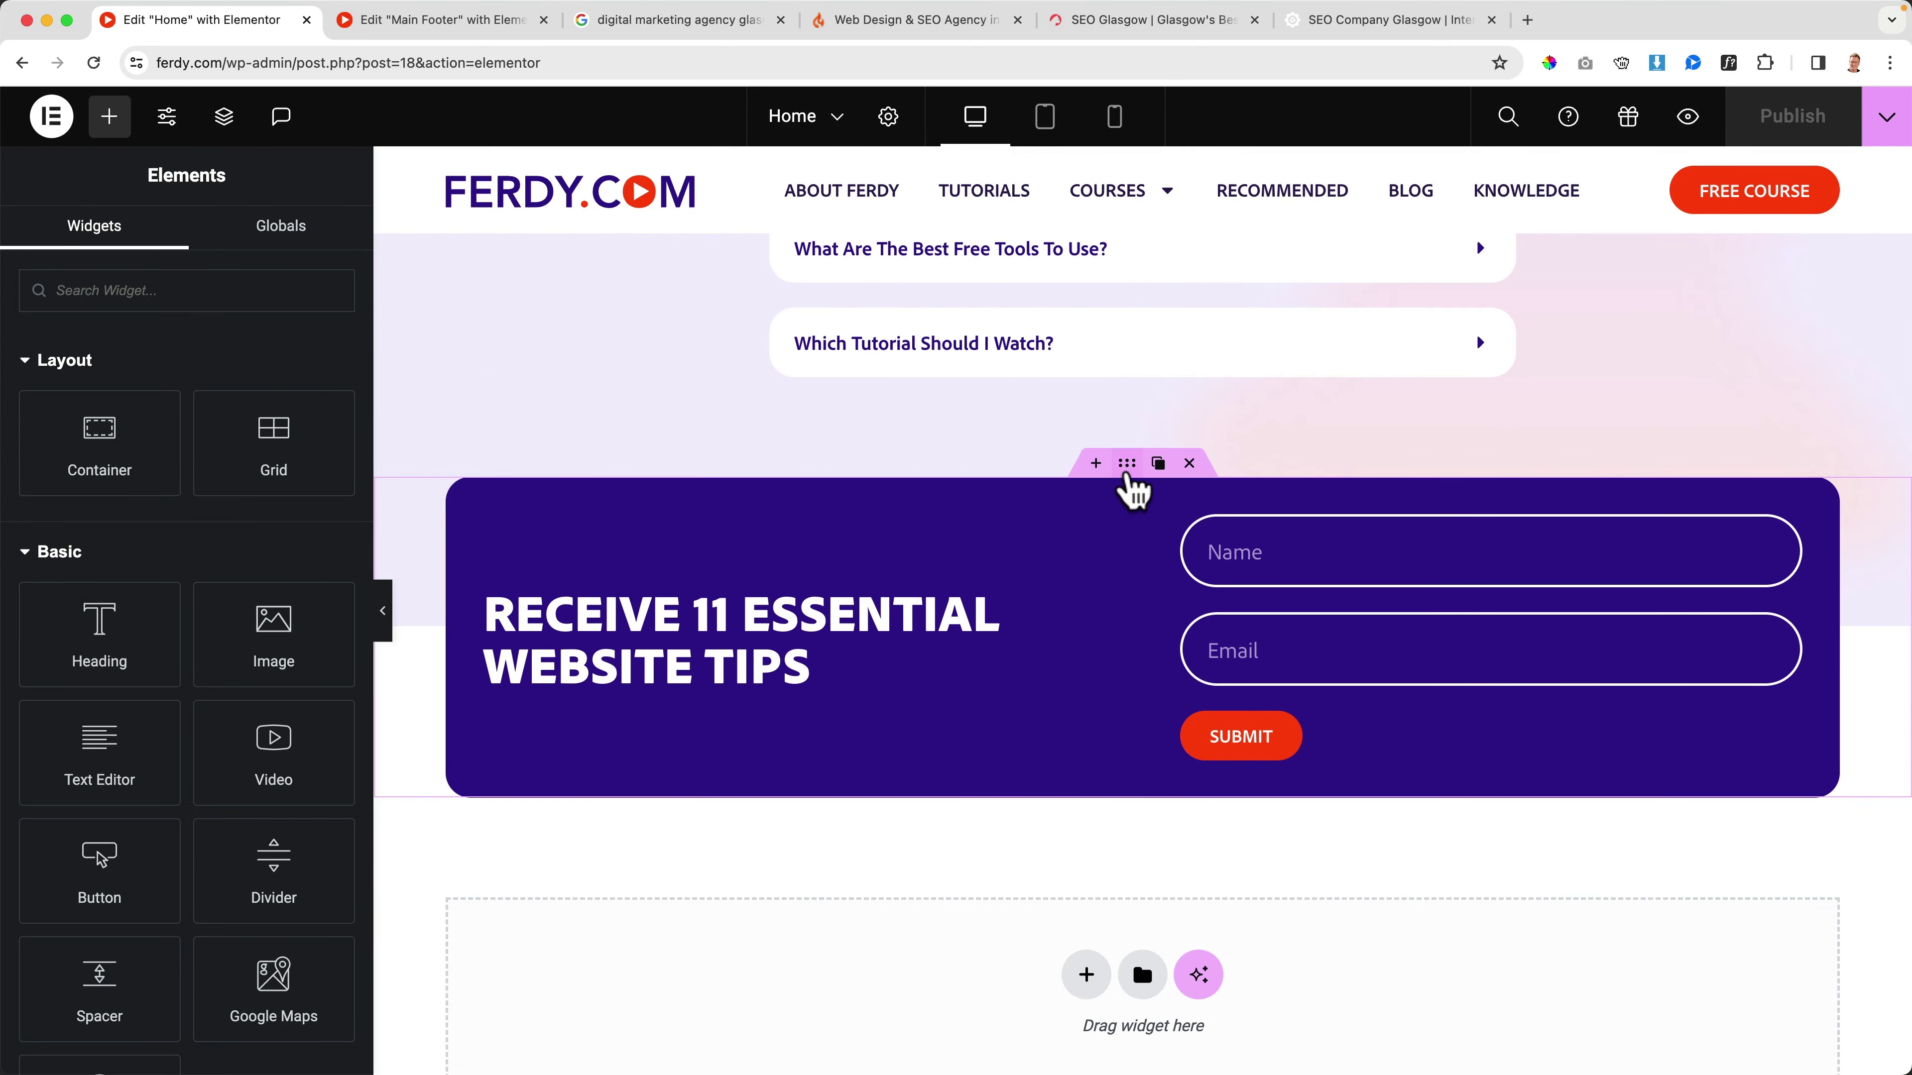
pyautogui.rightClick(1127, 475)
pyautogui.click(1176, 571)
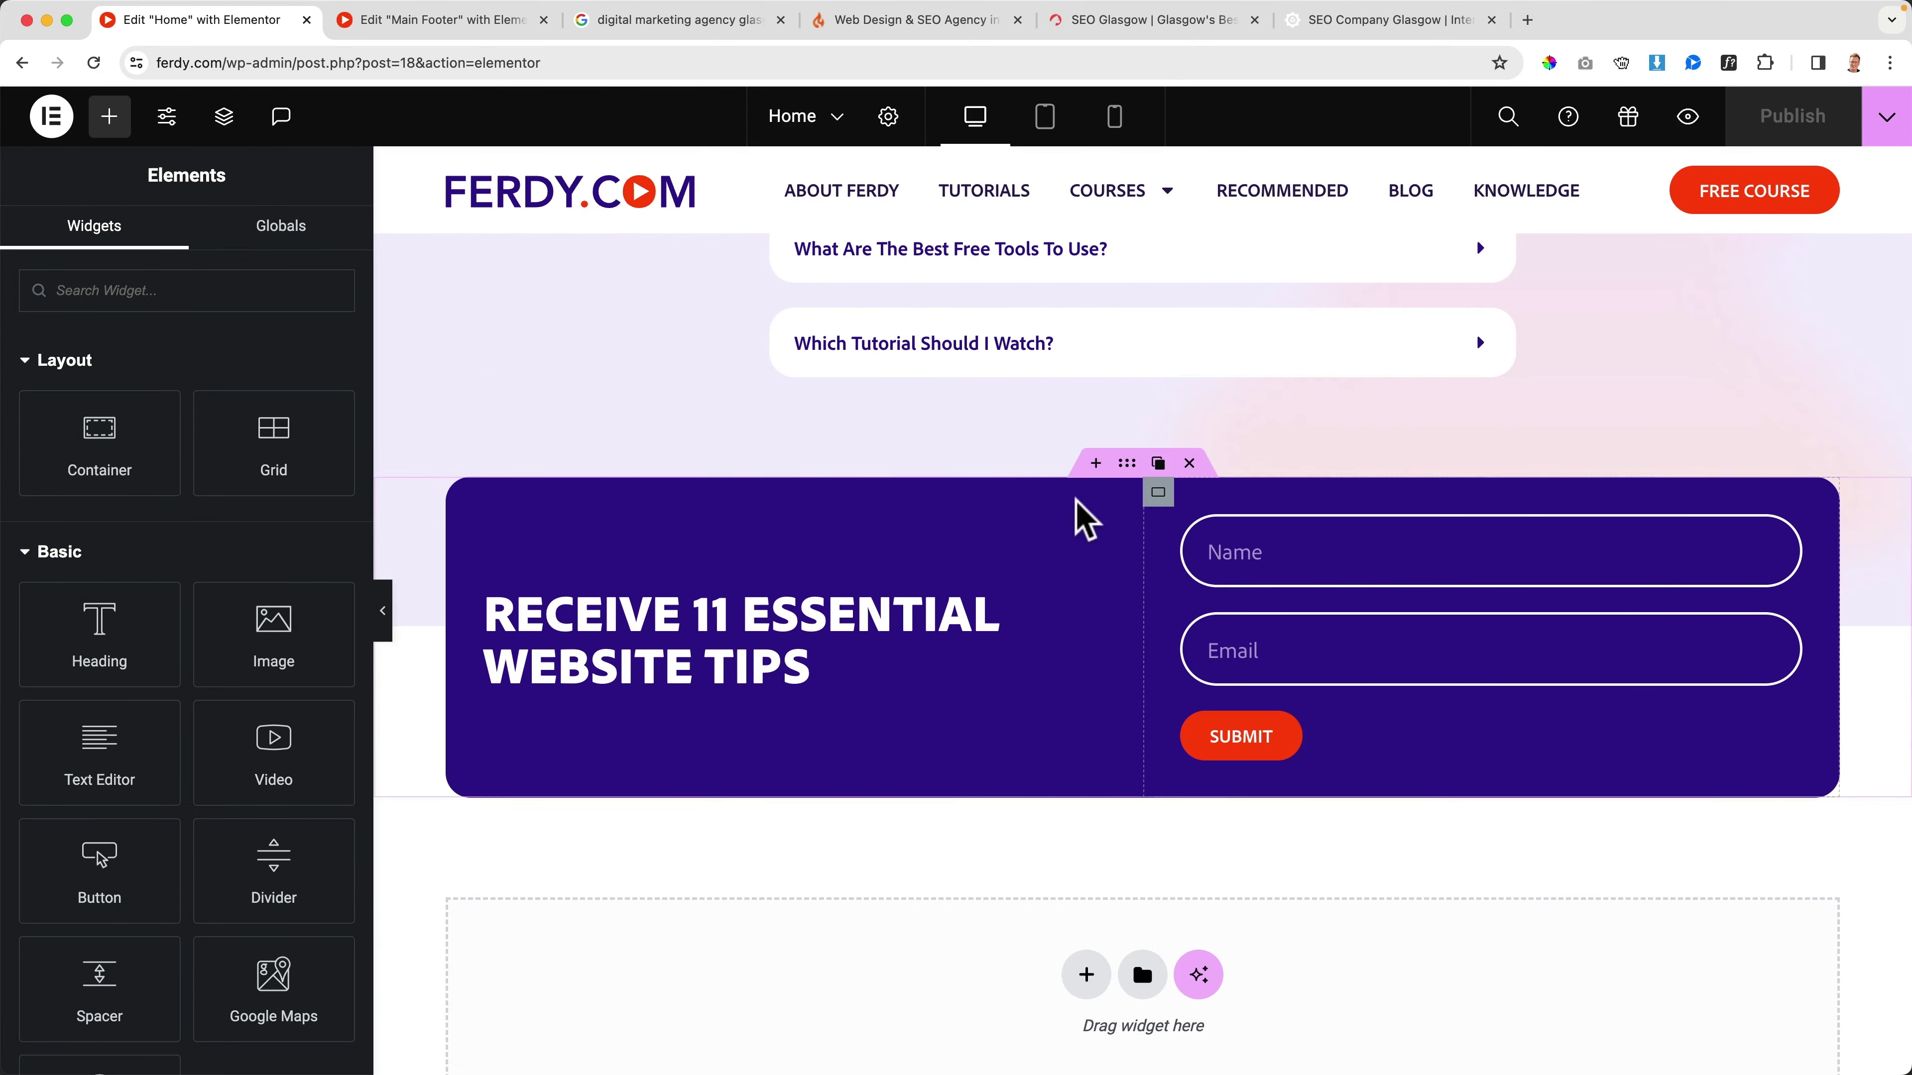
pyautogui.click(444, 19)
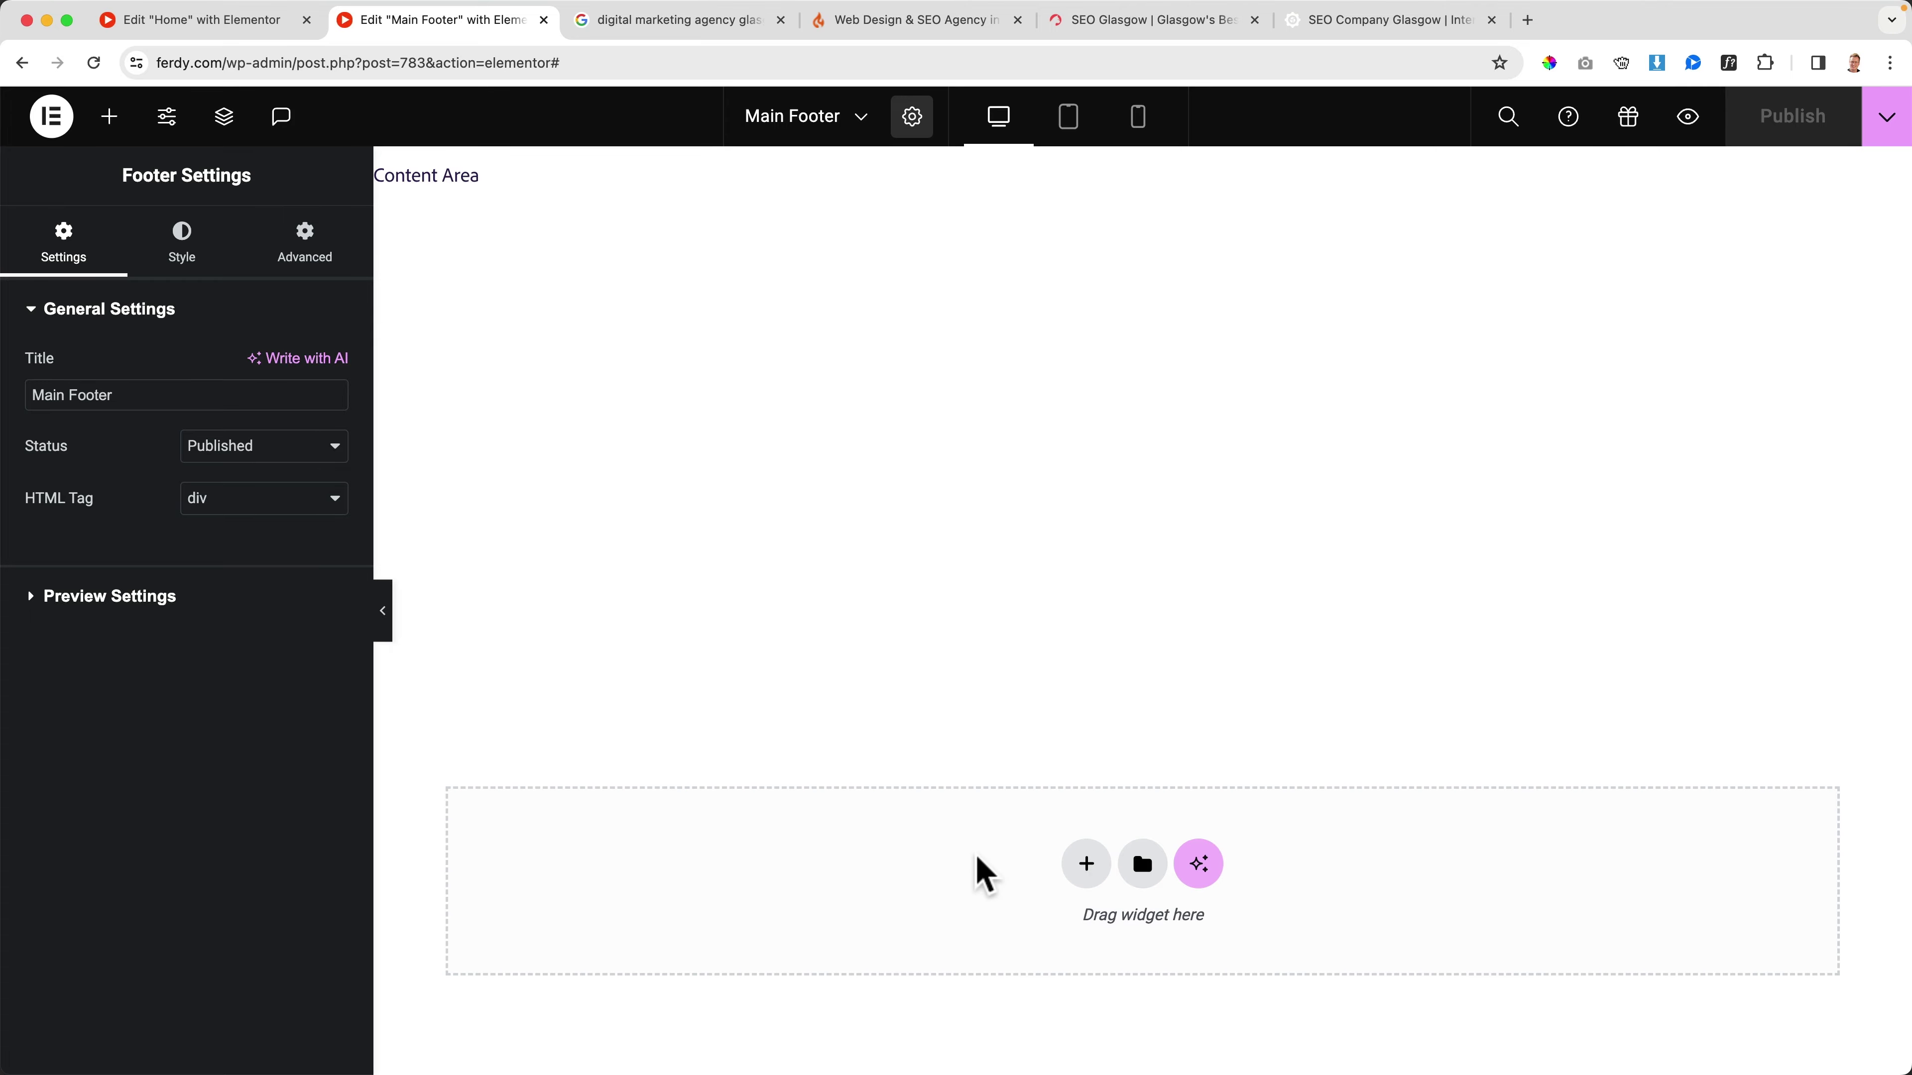
pyautogui.rightClick(984, 875)
pyautogui.click(1039, 866)
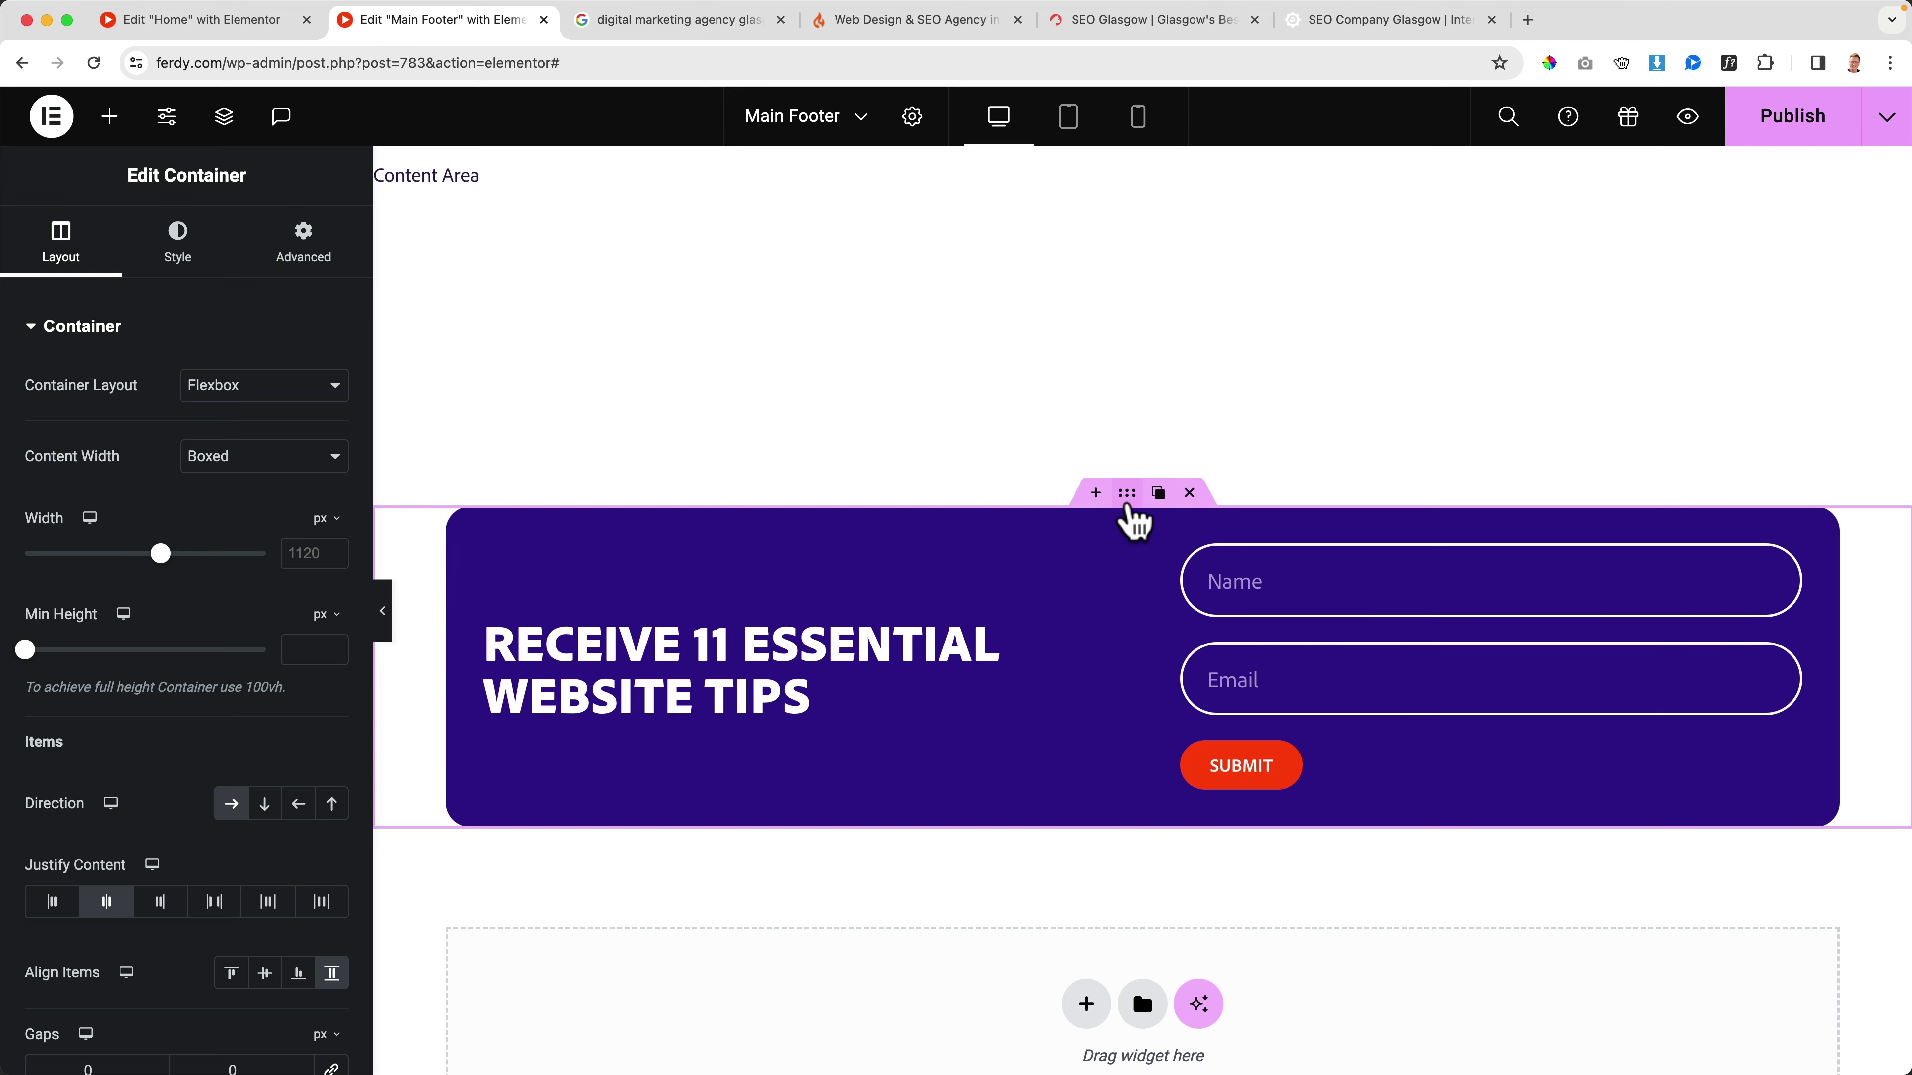
# Step: Set the pasted tips container's top margin to 0 px and publish the Main Footer changes
pyautogui.click(297, 273)
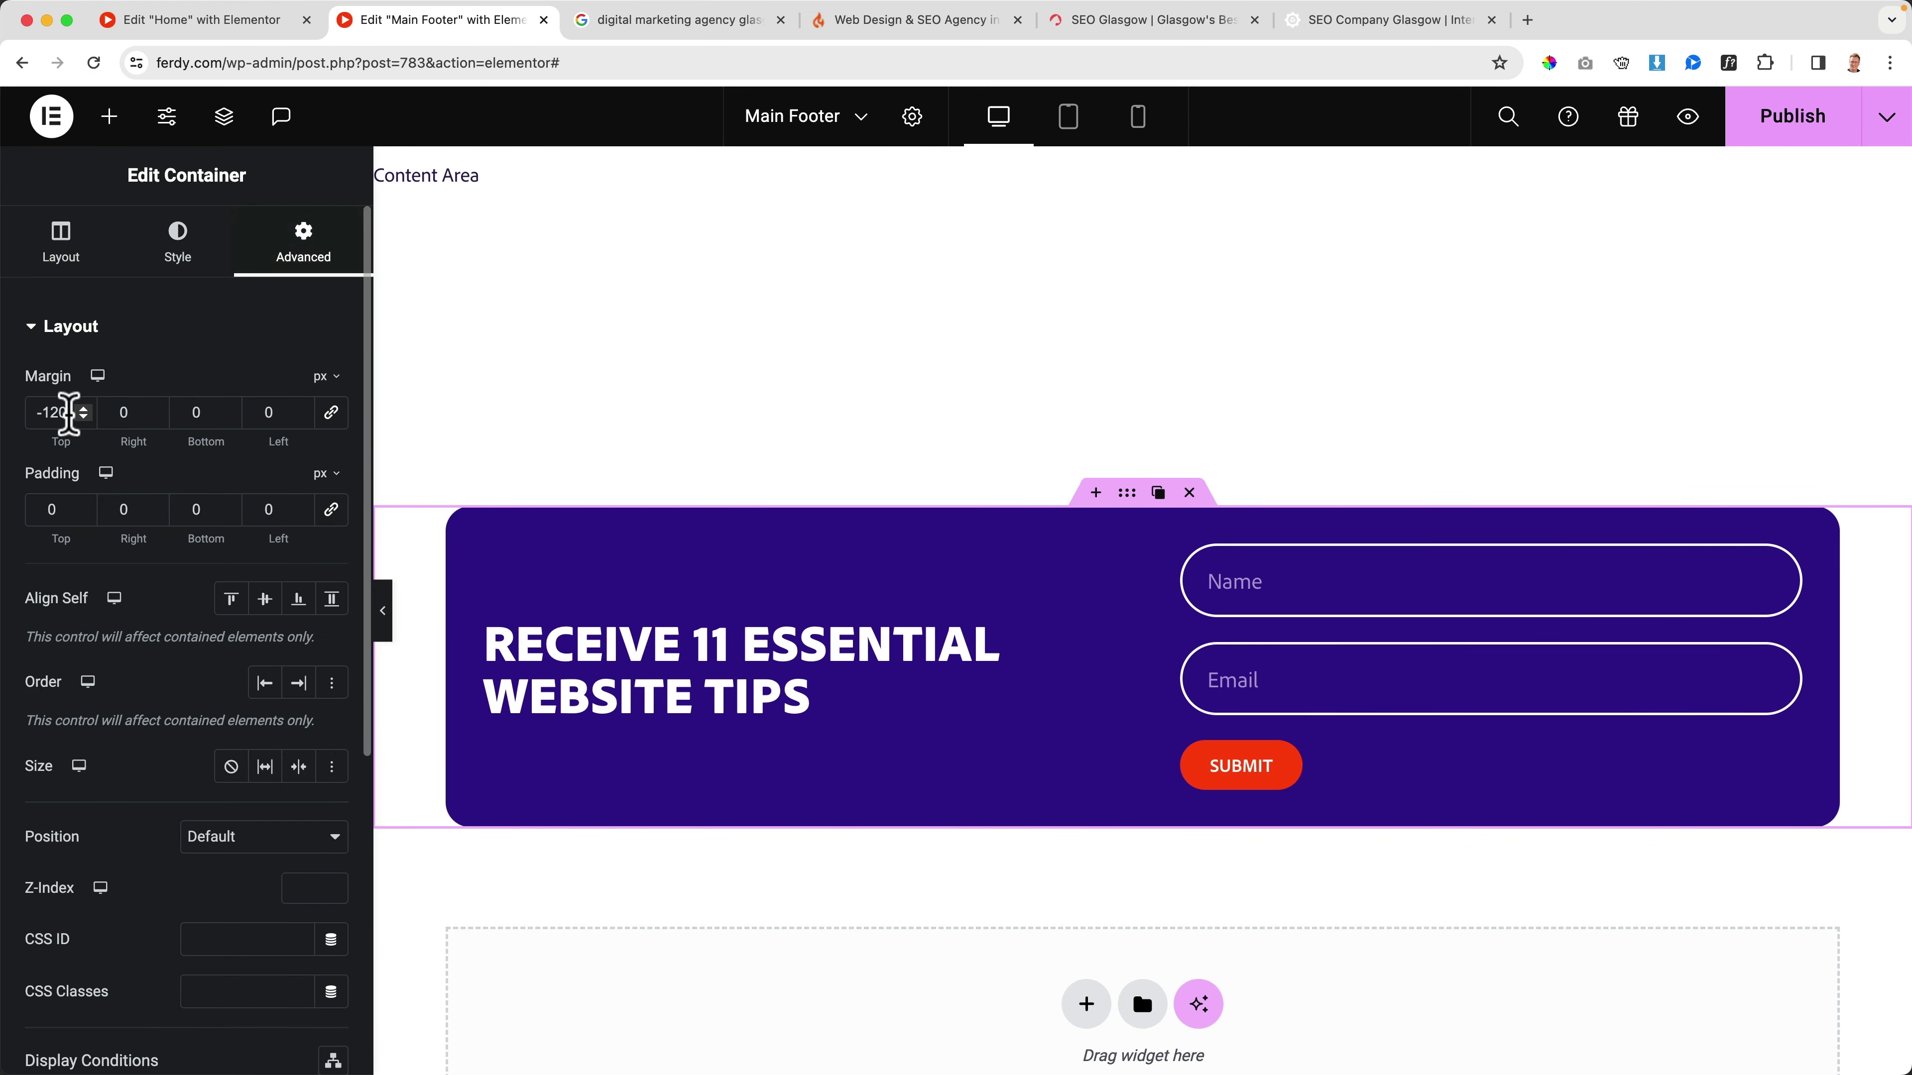
pyautogui.write('0')
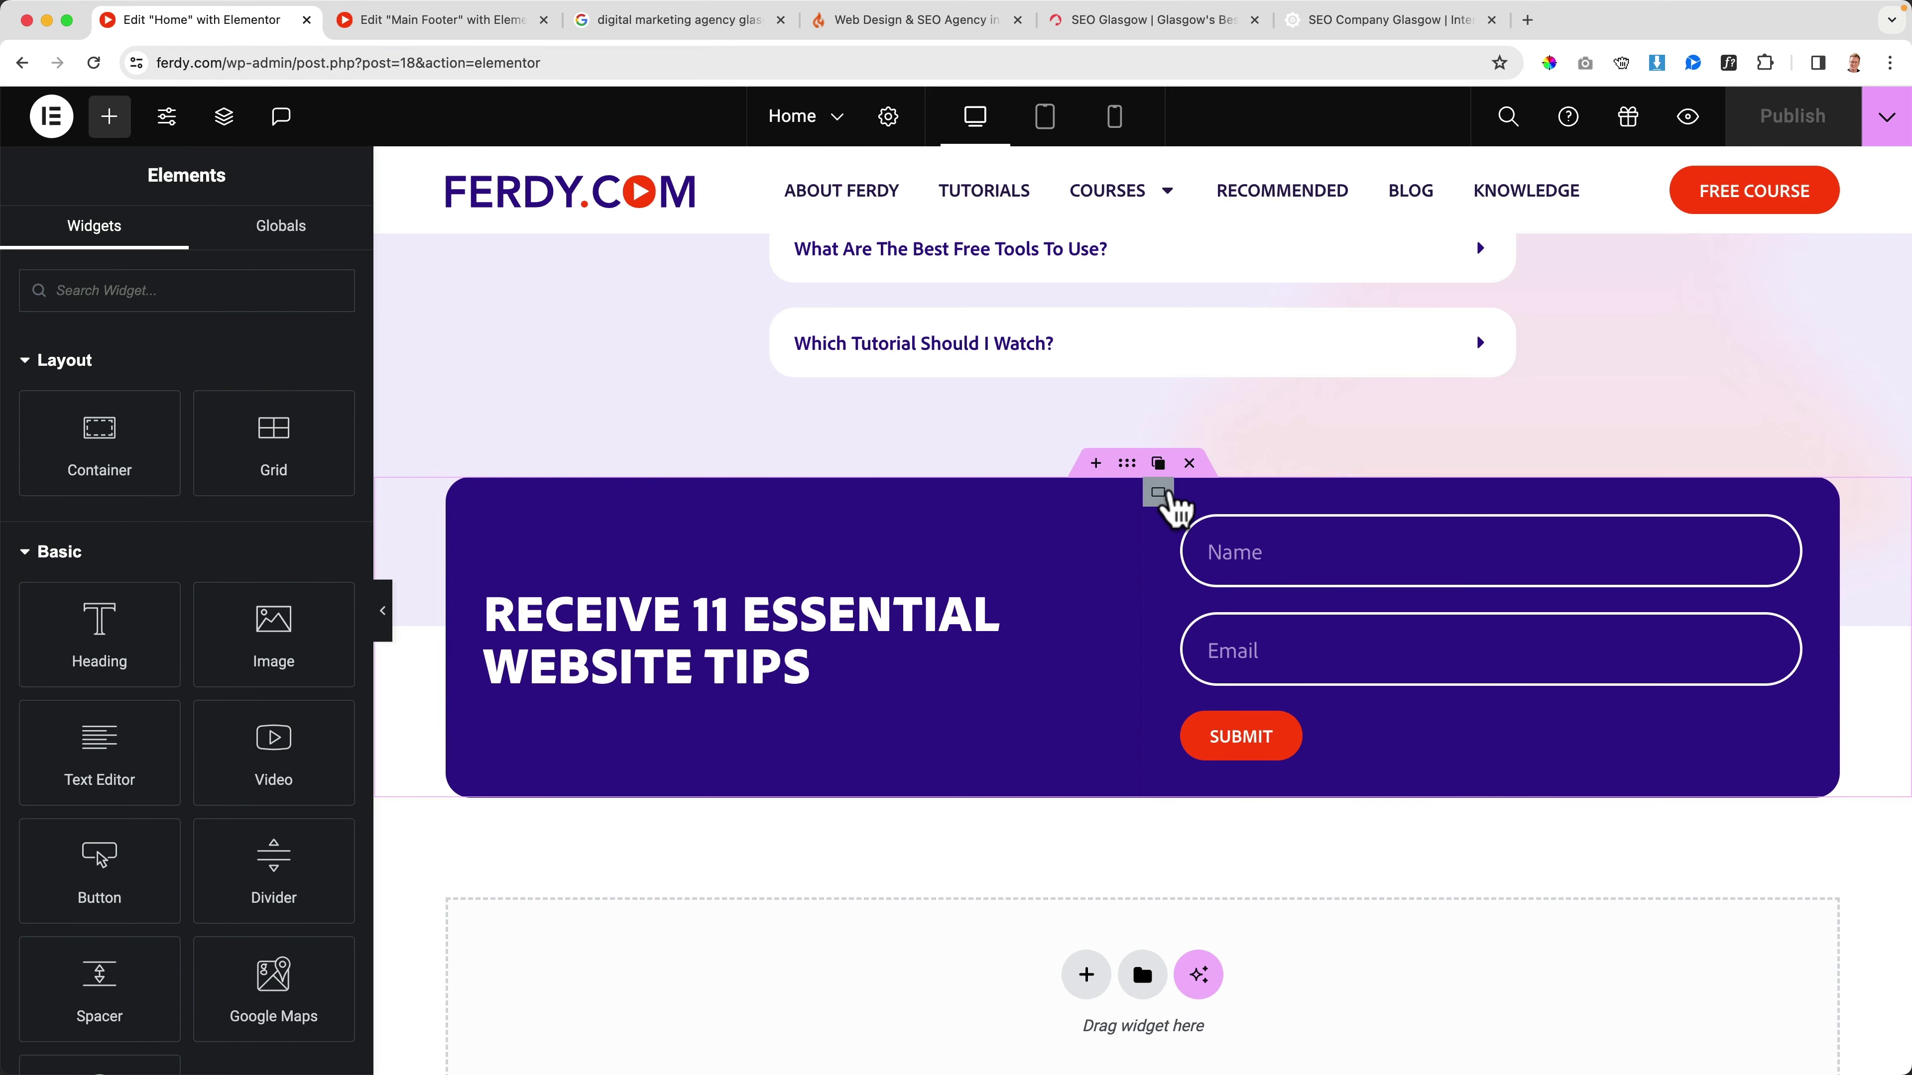
# Step: Delete the website tips form container from the Home page and publish the page
pyautogui.click(1186, 460)
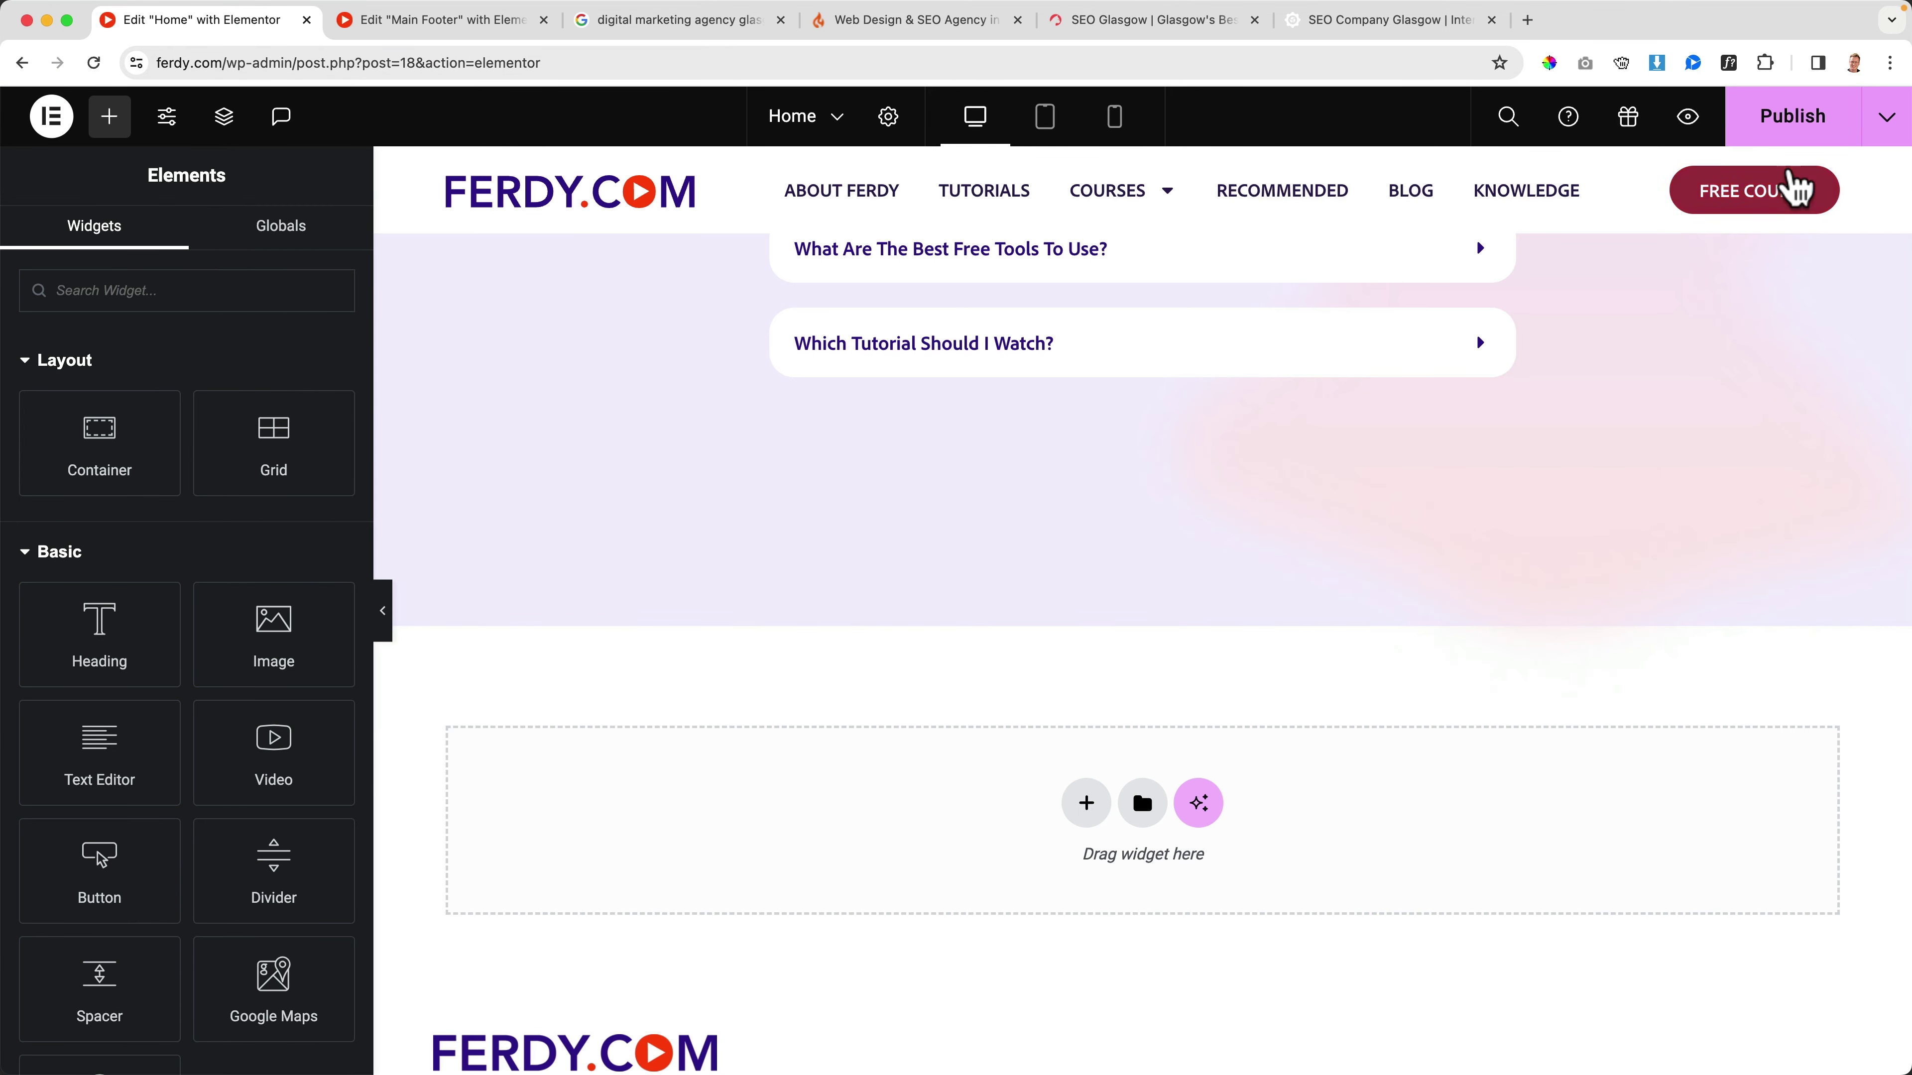
pyautogui.scroll(4, 1182, 469)
pyautogui.scroll(4, 1187, 470)
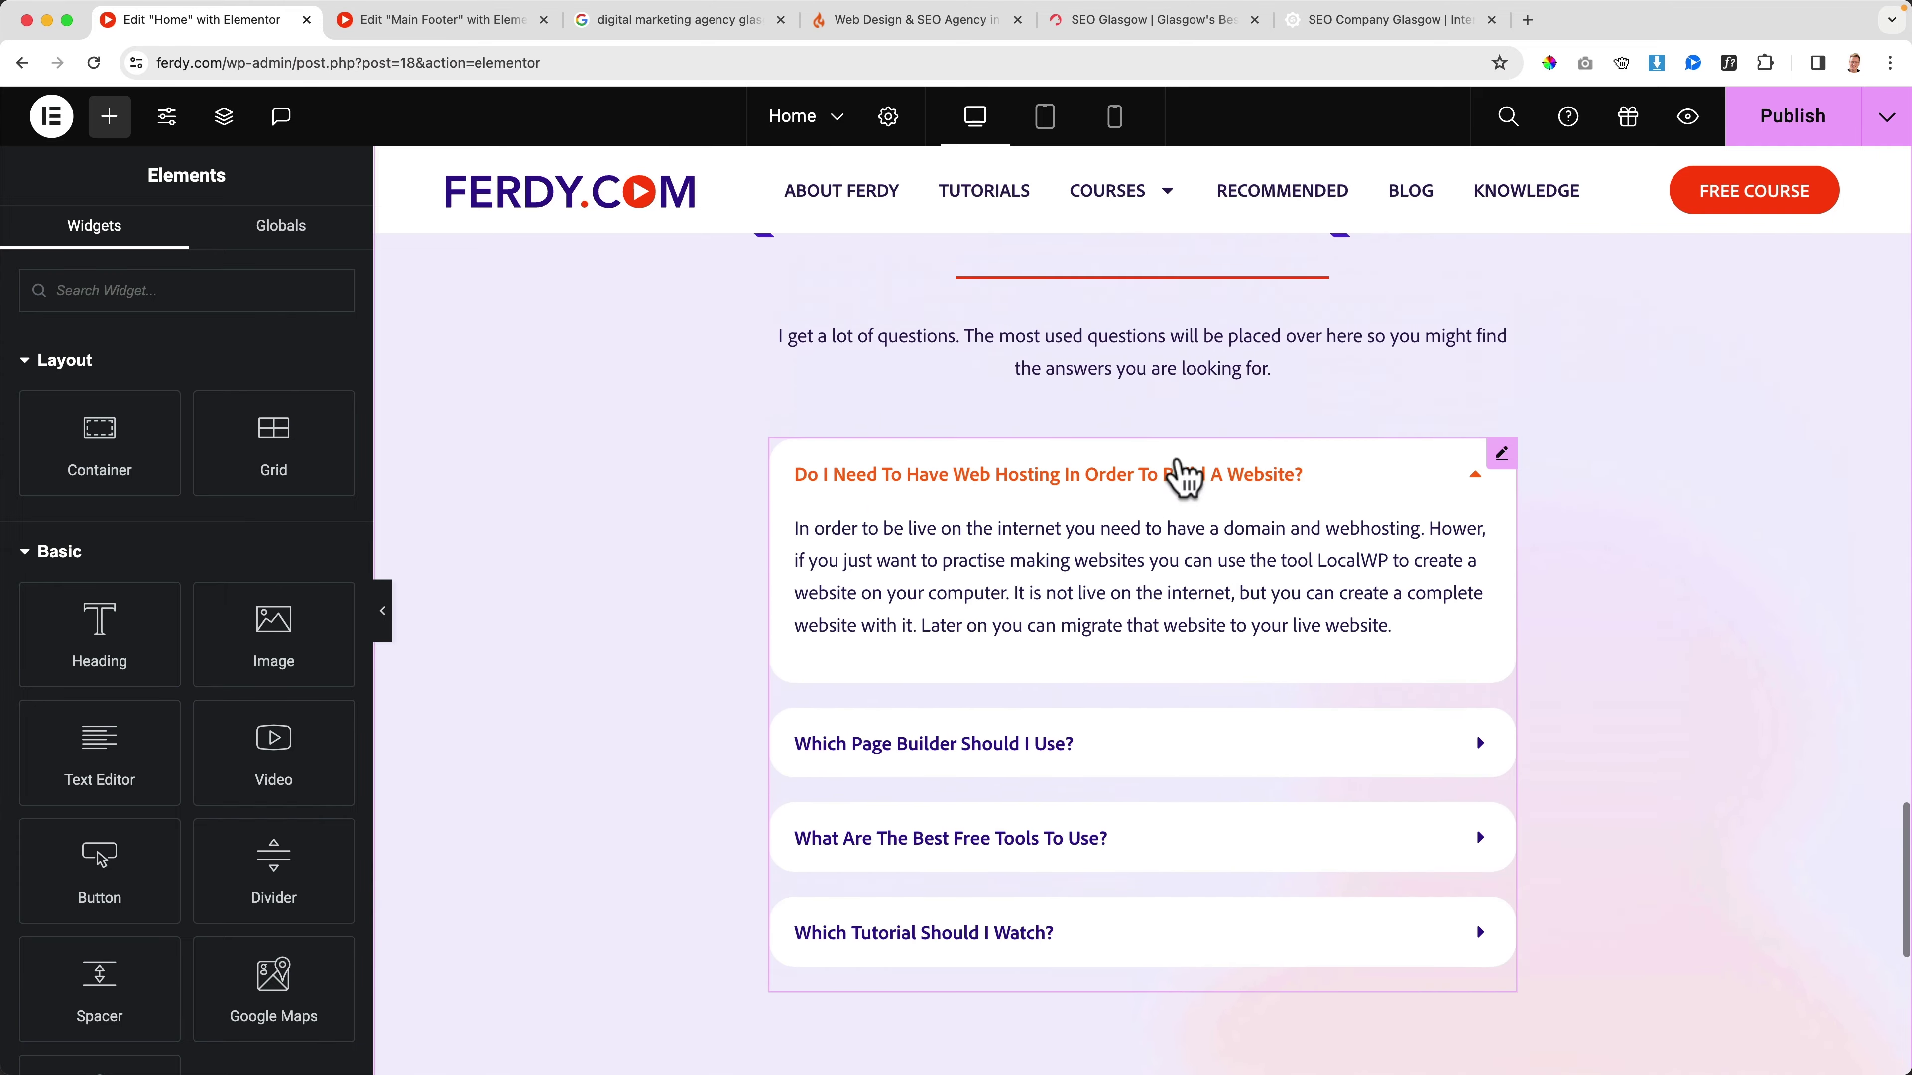
pyautogui.scroll(-10, 1187, 470)
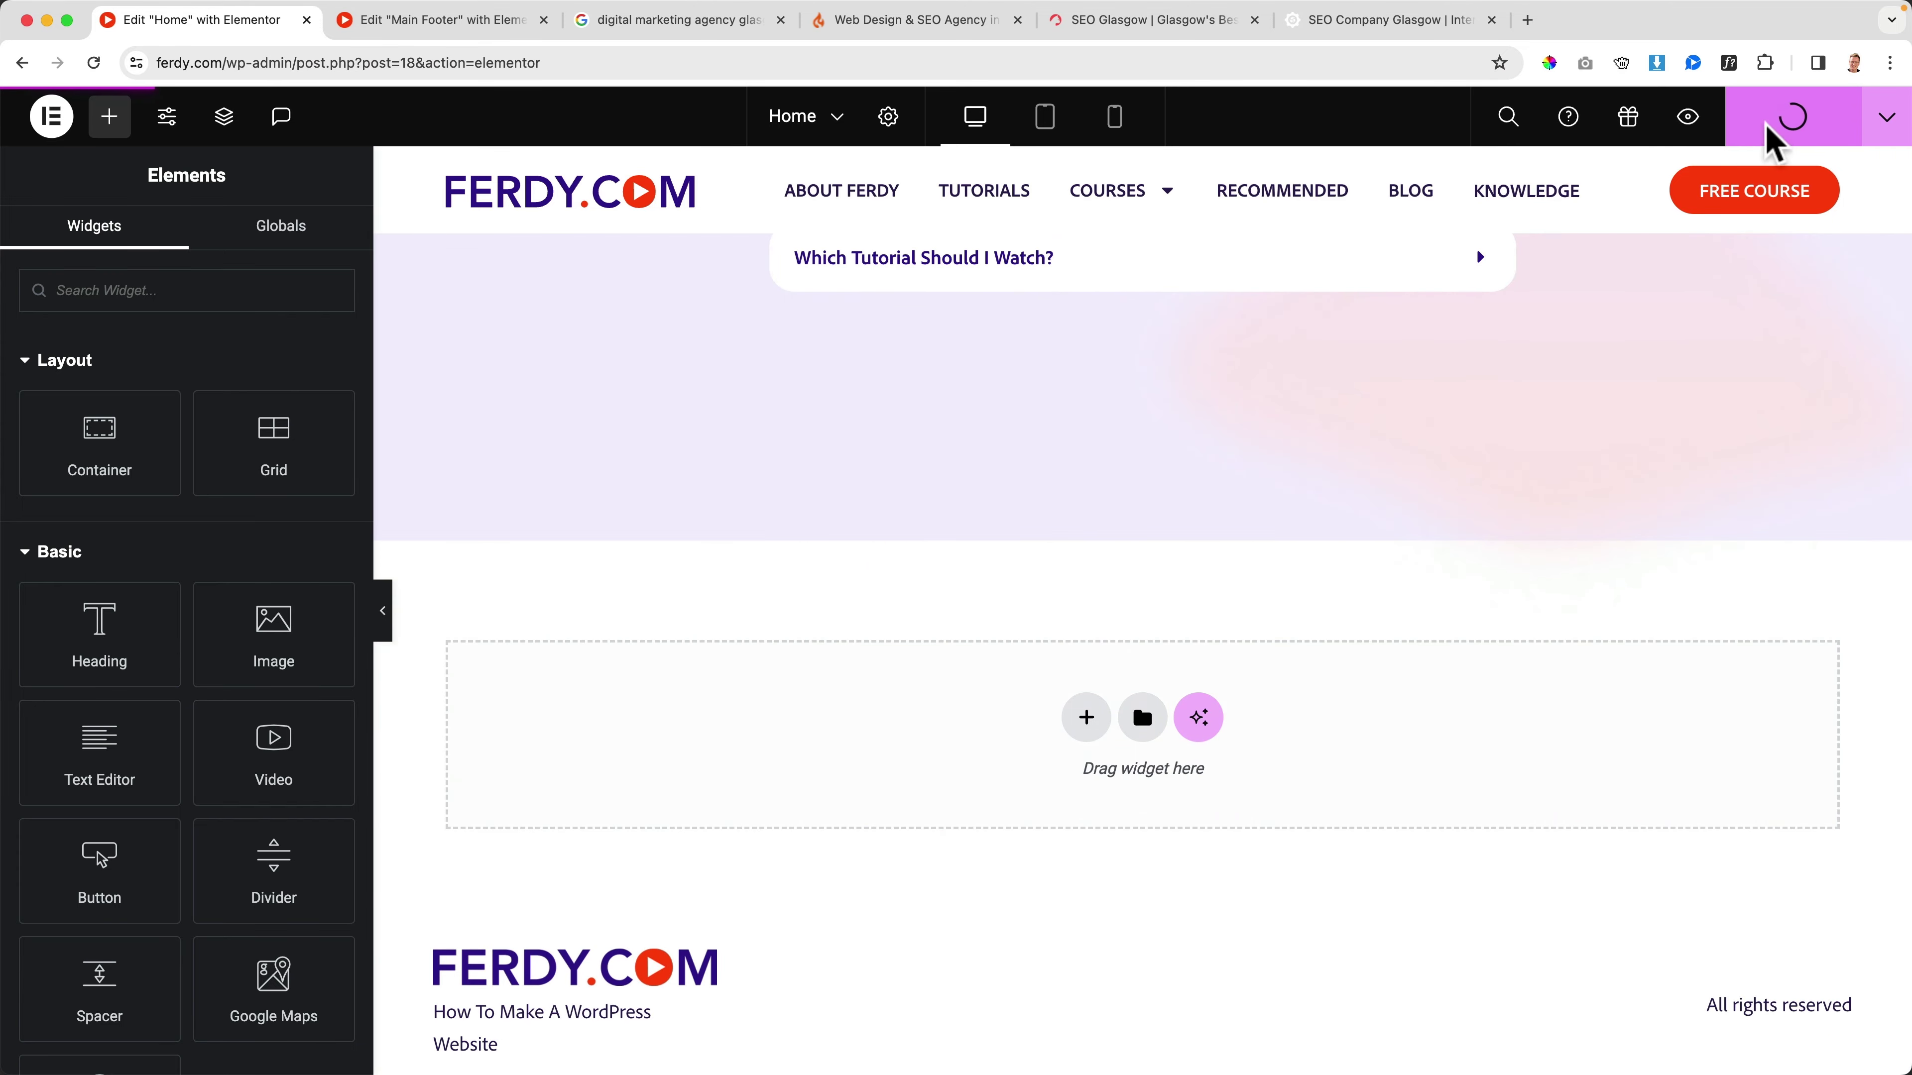
# Step: Preview the homepage down to its footer, then check the footer on the Tutorials and Recommended pages
pyautogui.click(1689, 122)
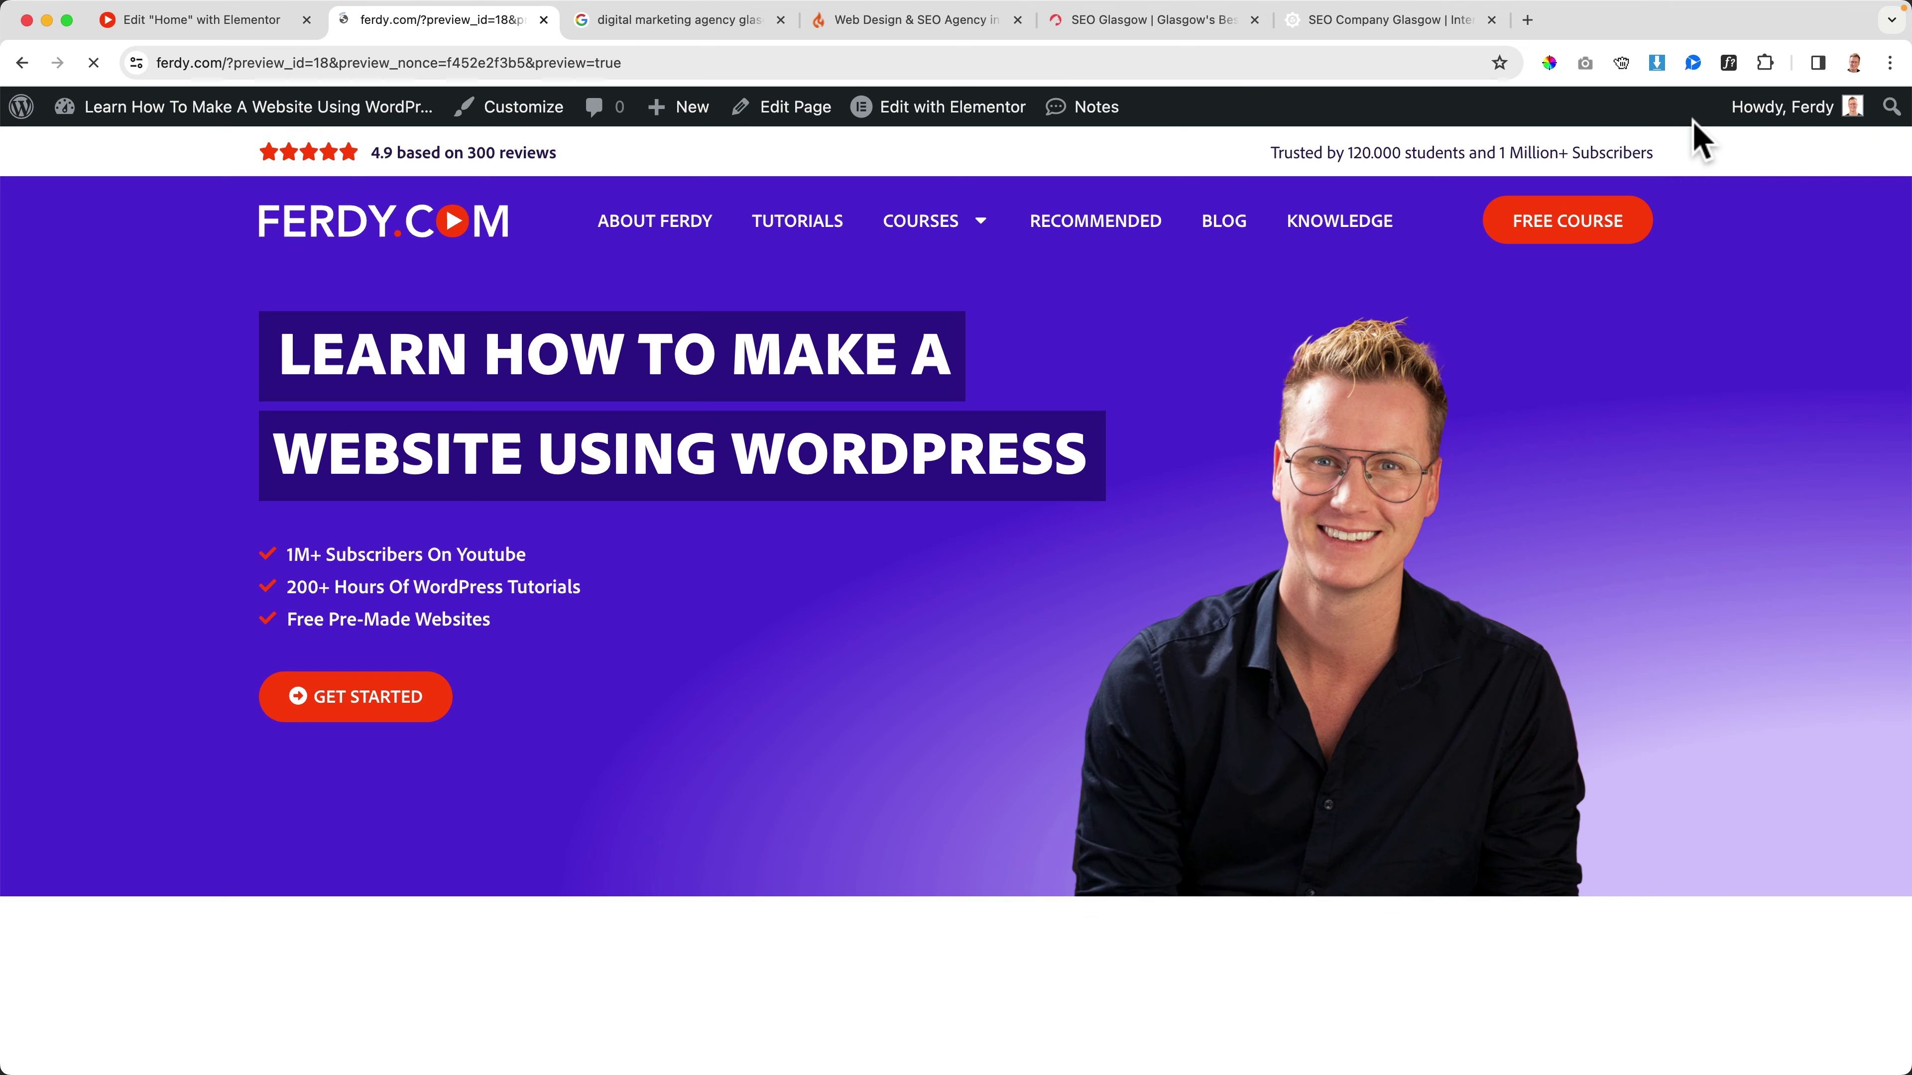
pyautogui.scroll(-20, 956, 411)
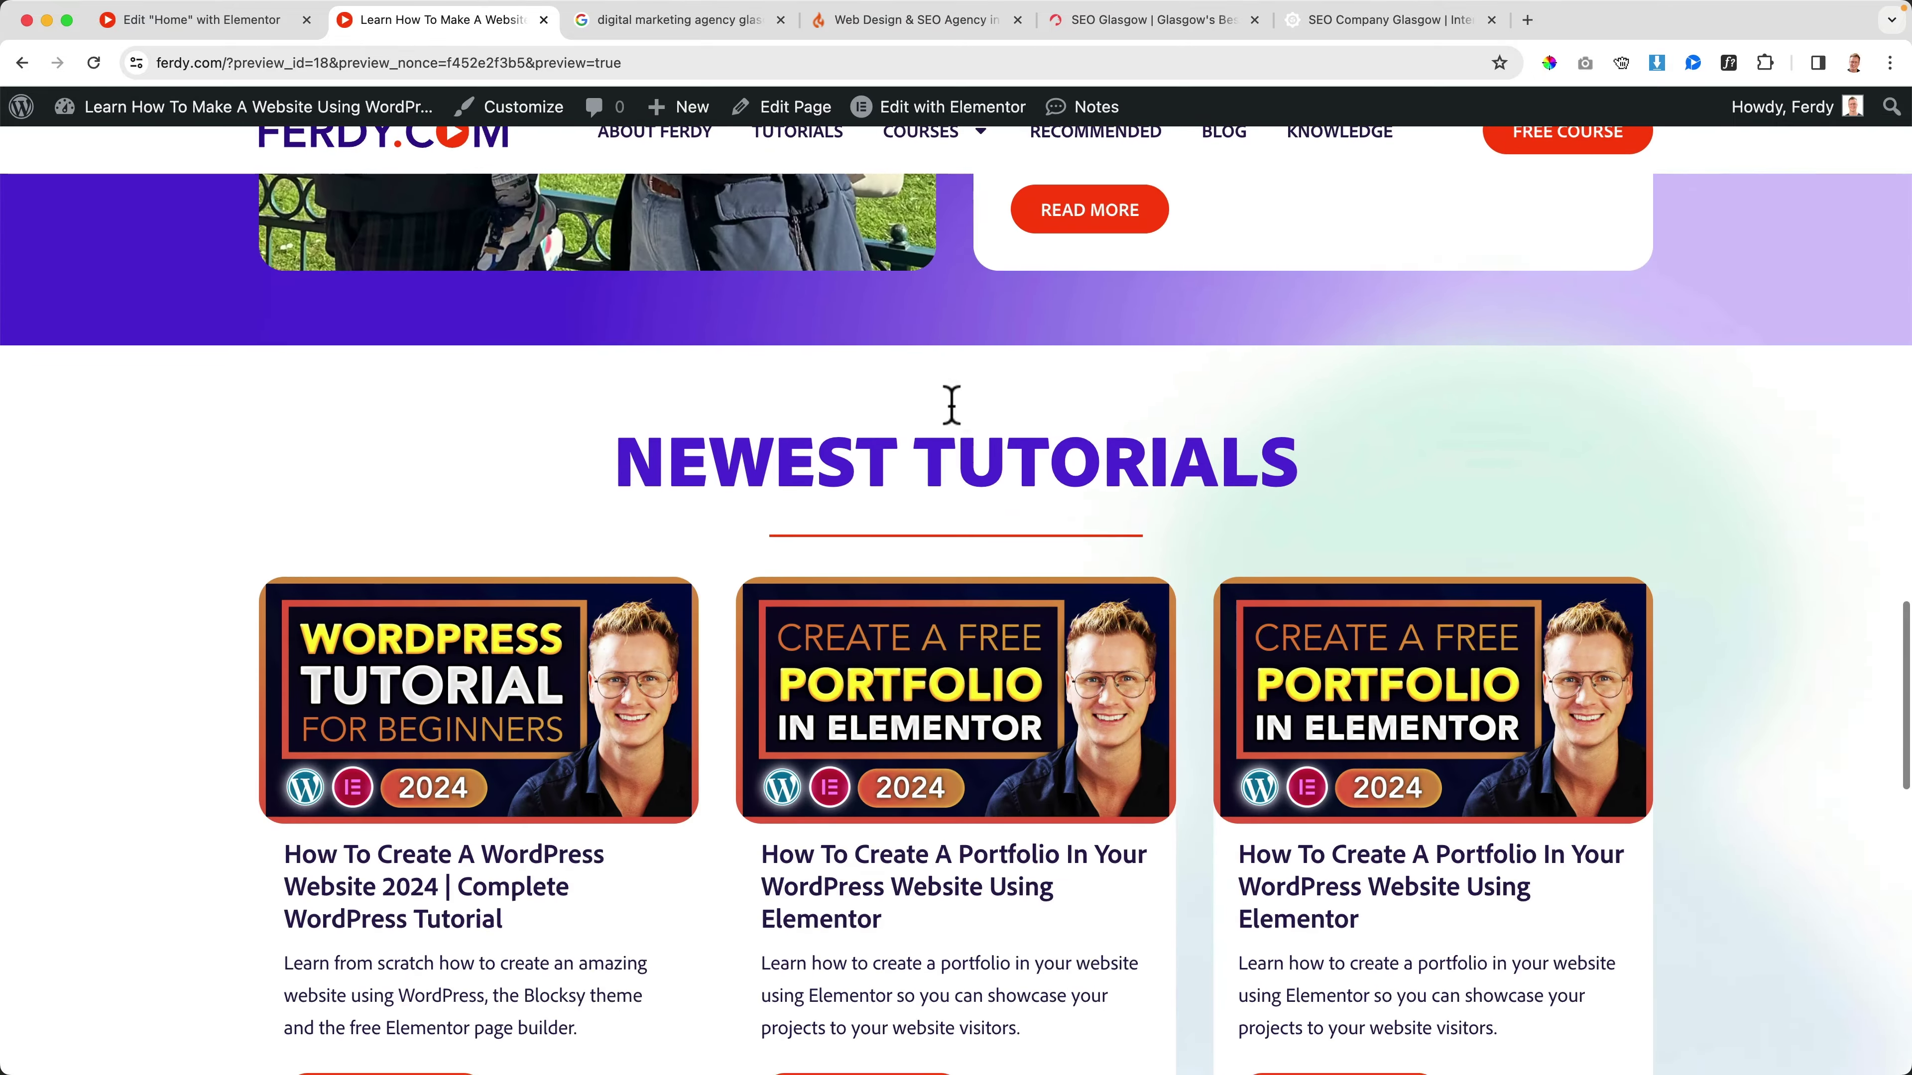
pyautogui.scroll(-15, 952, 407)
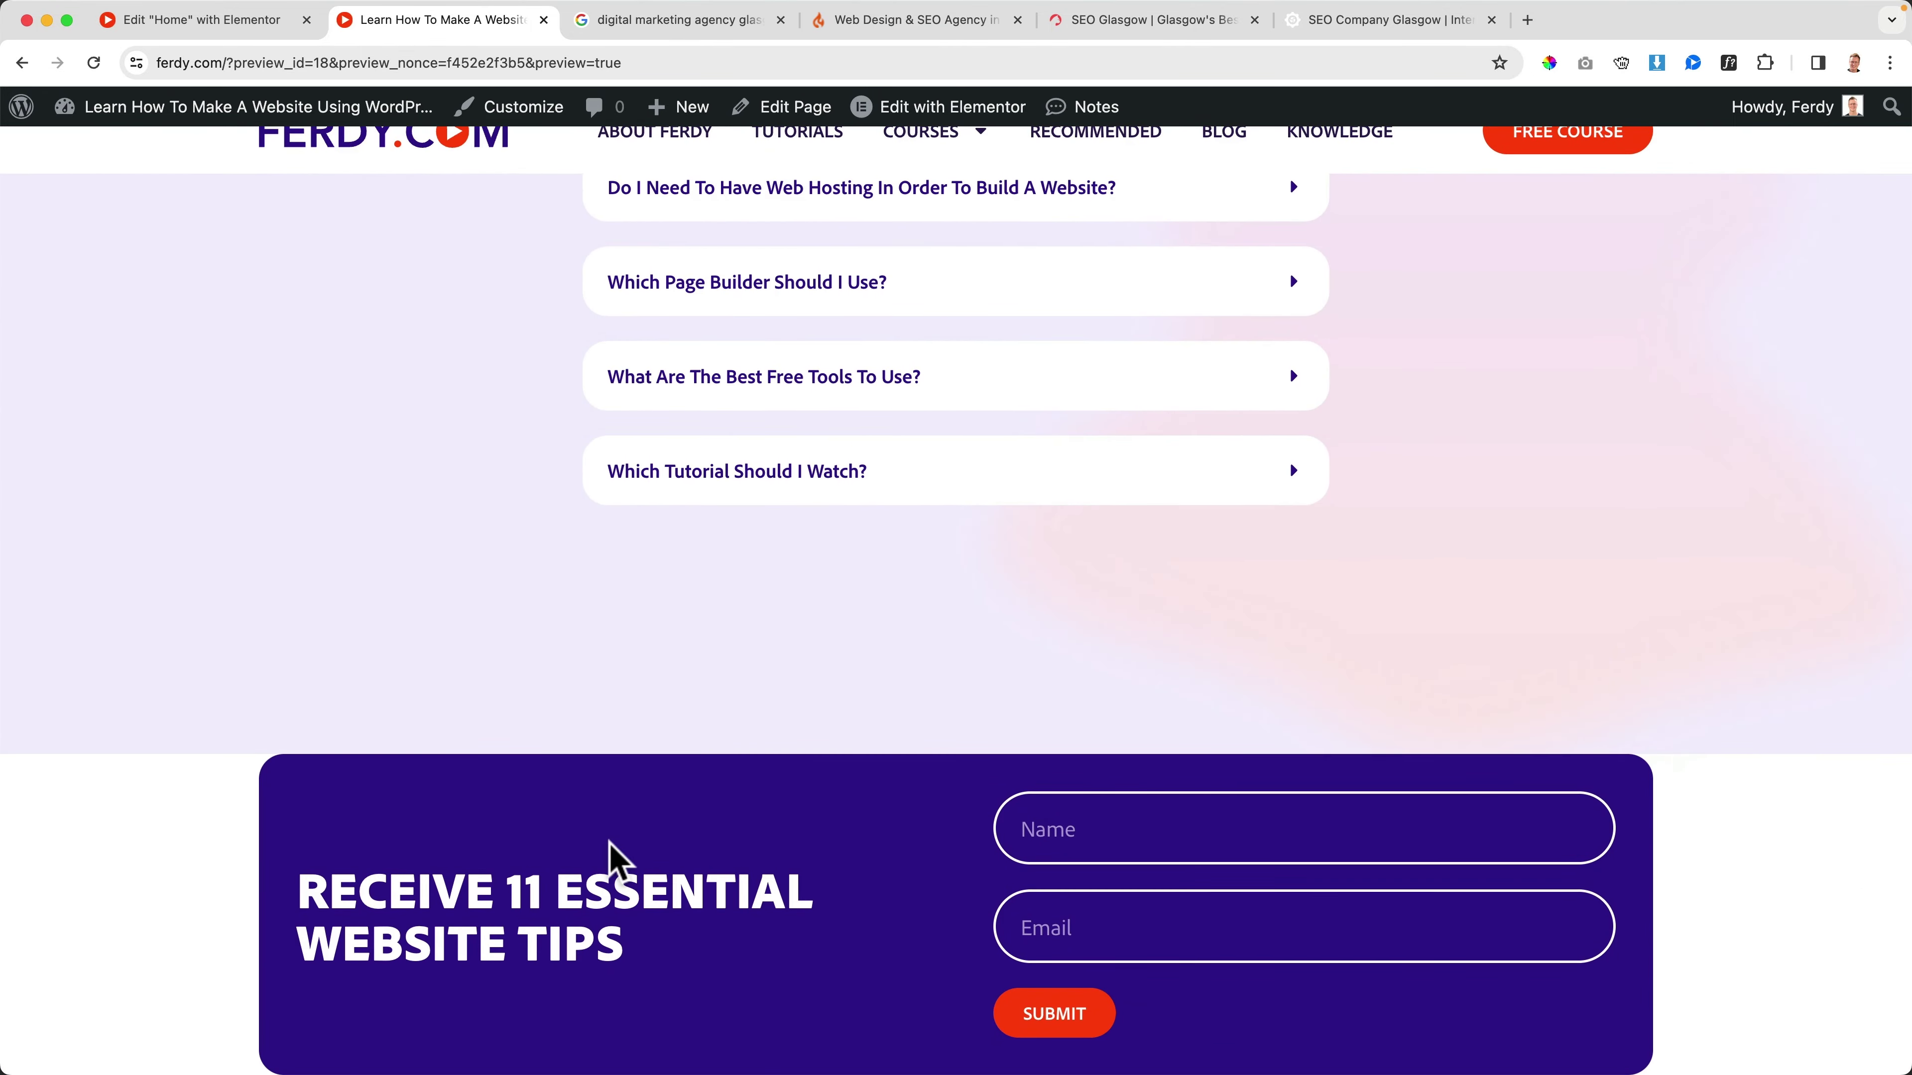
pyautogui.scroll(20, 633, 829)
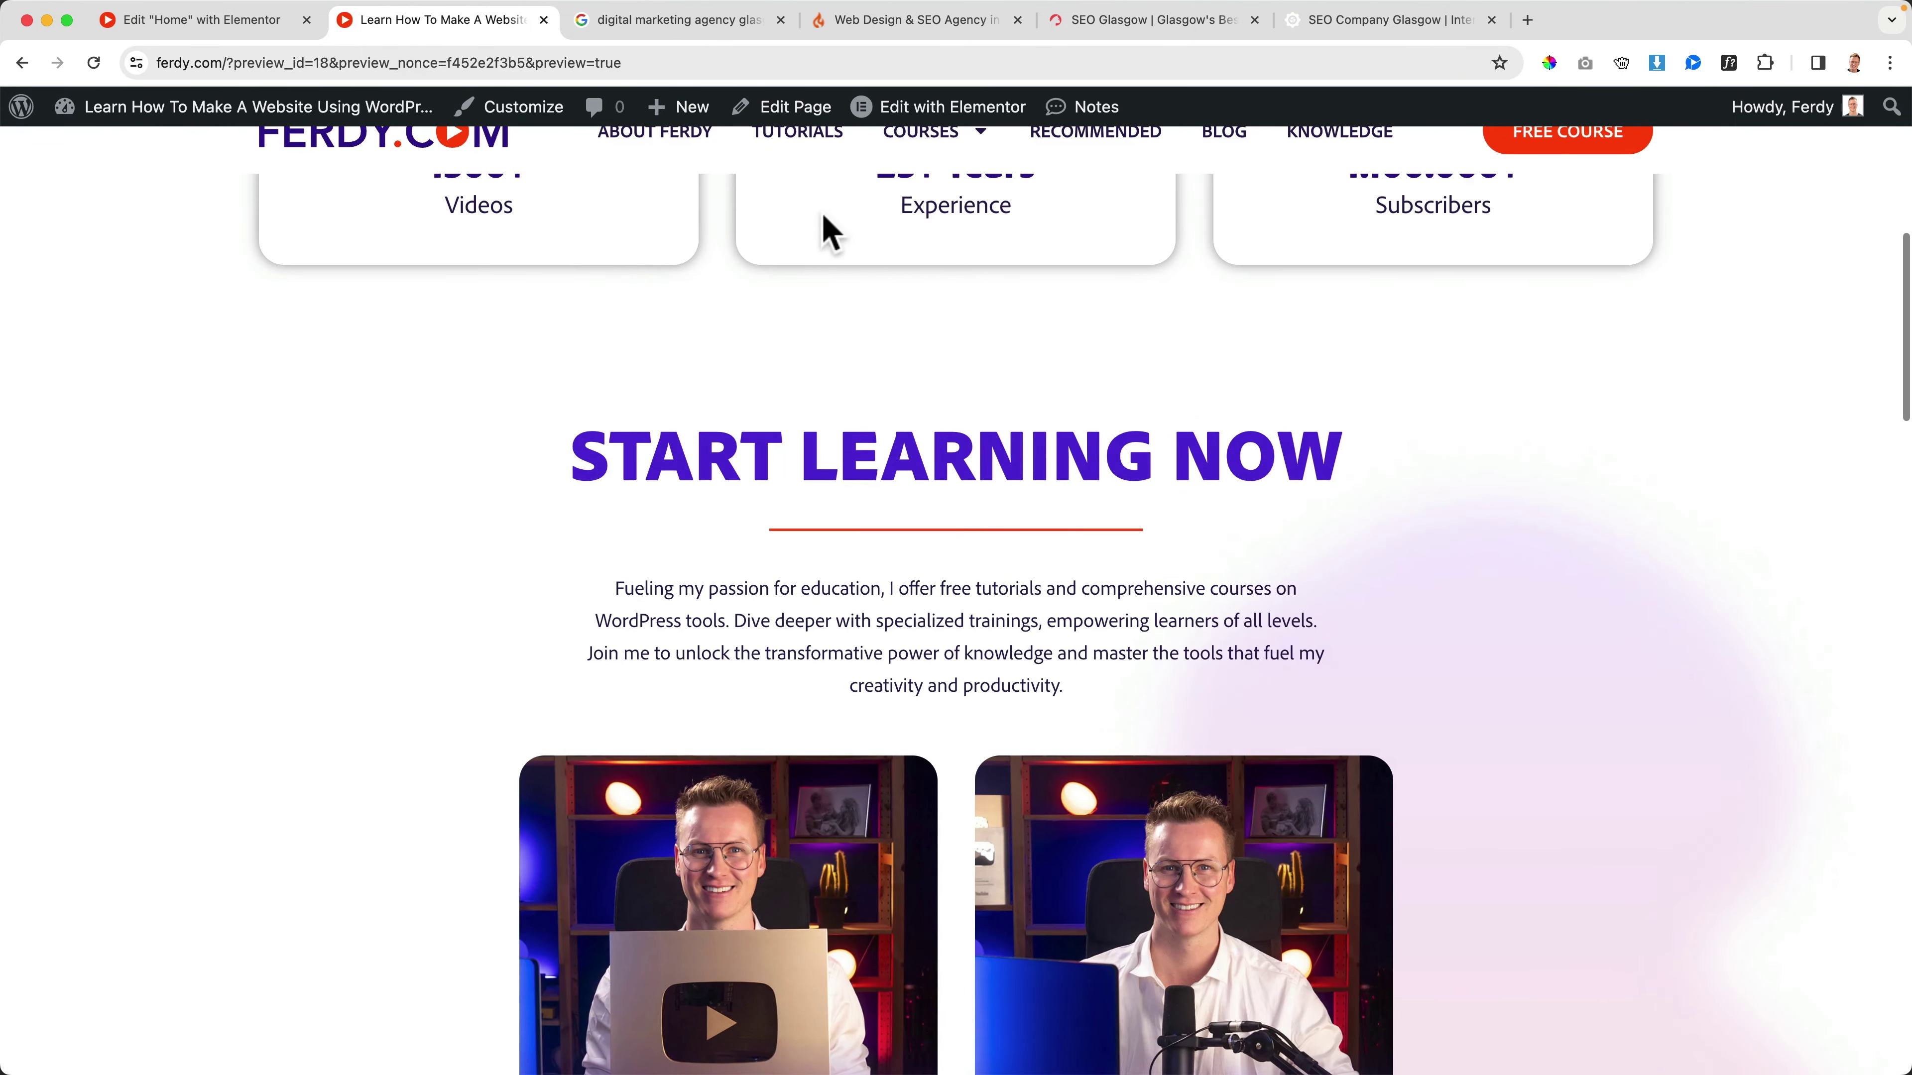
pyautogui.click(828, 144)
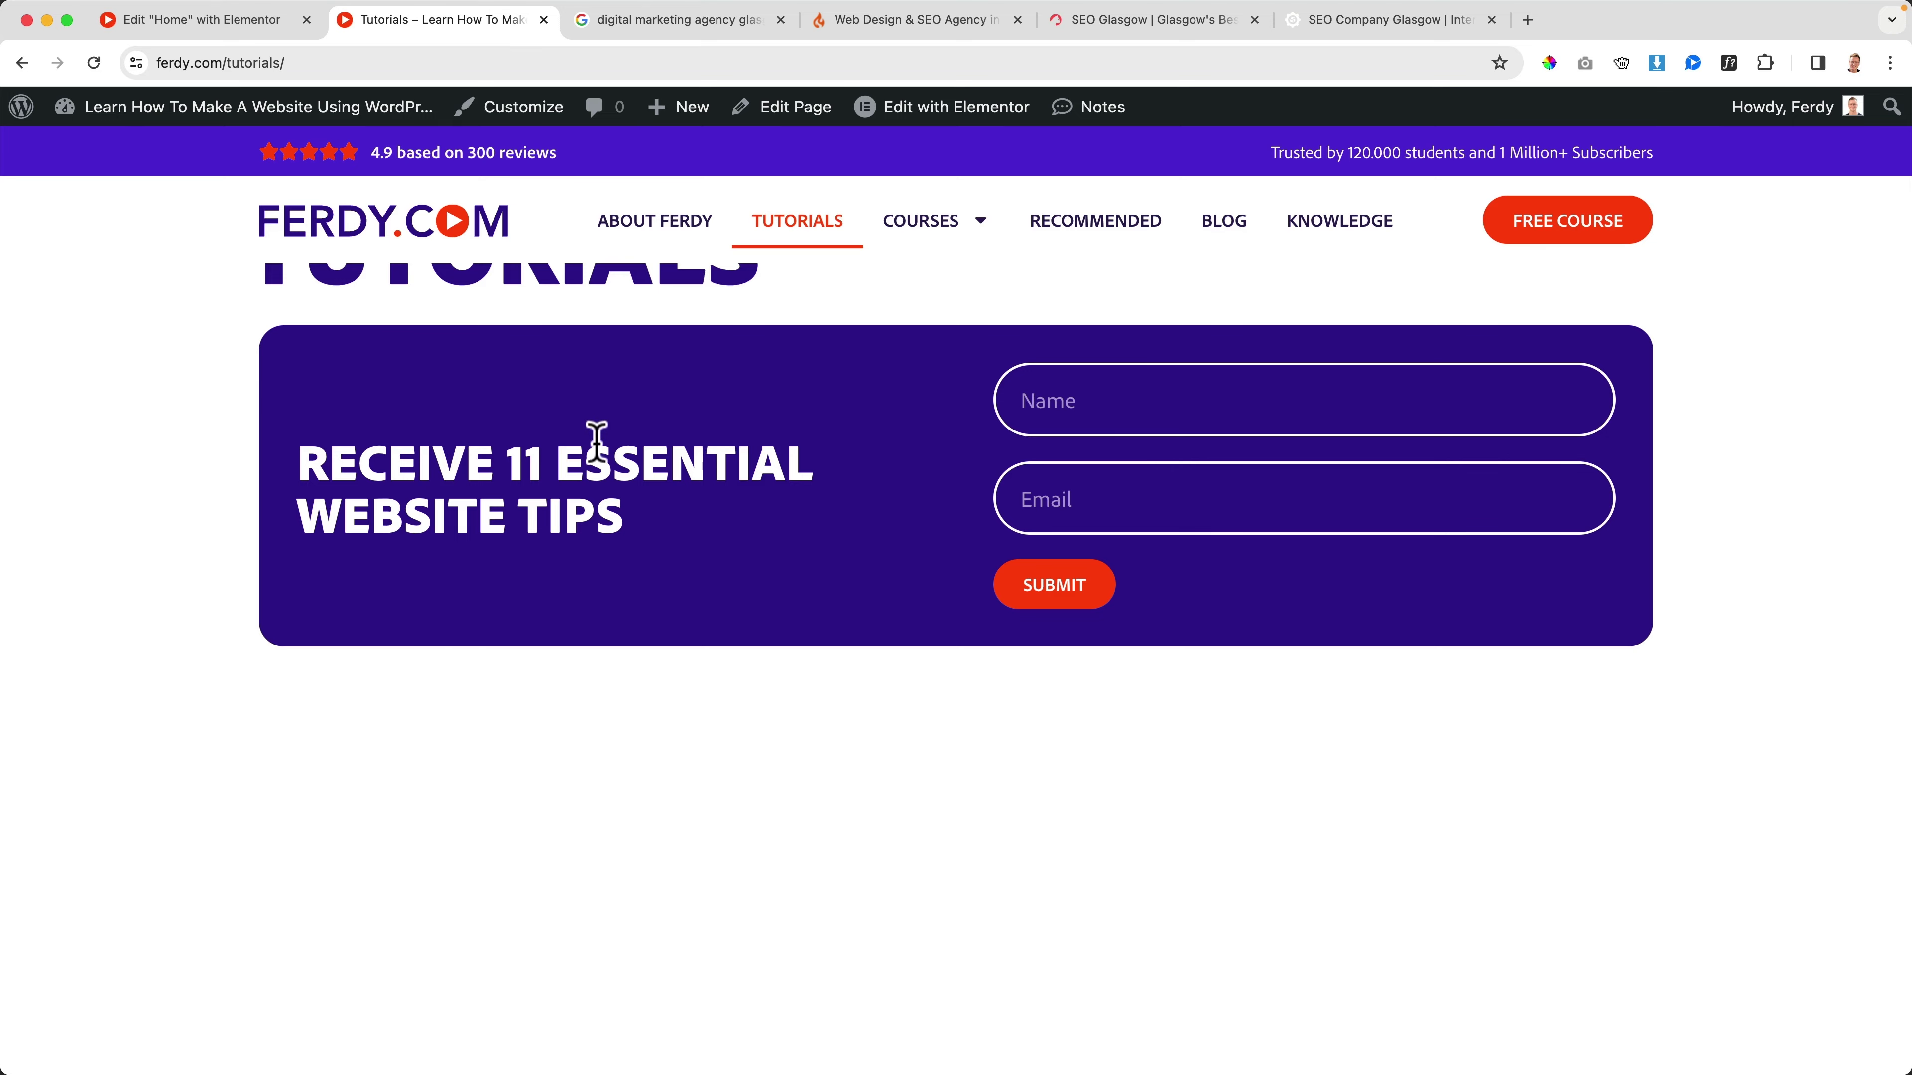
pyautogui.click(1122, 228)
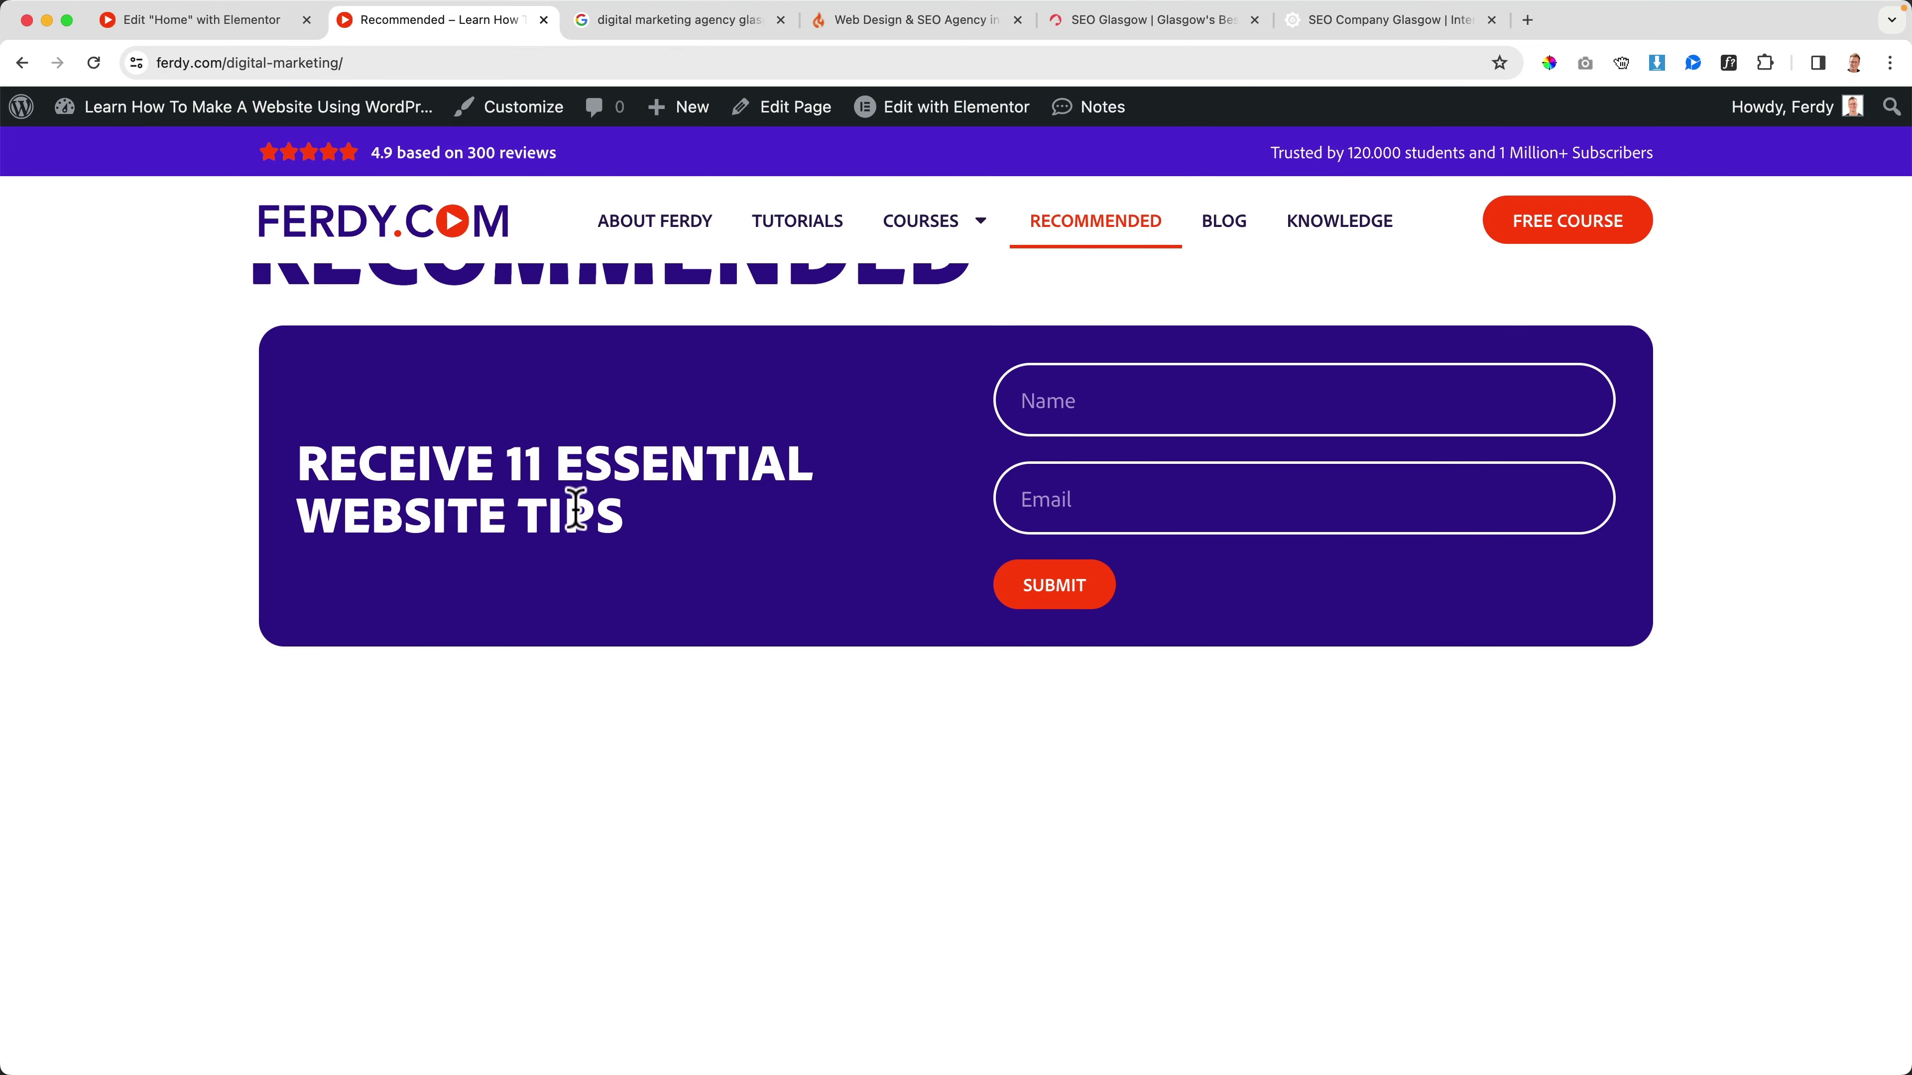
# Step: Close the Home page's Elementor editor and open the Main Footer template for editing
pyautogui.click(252, 22)
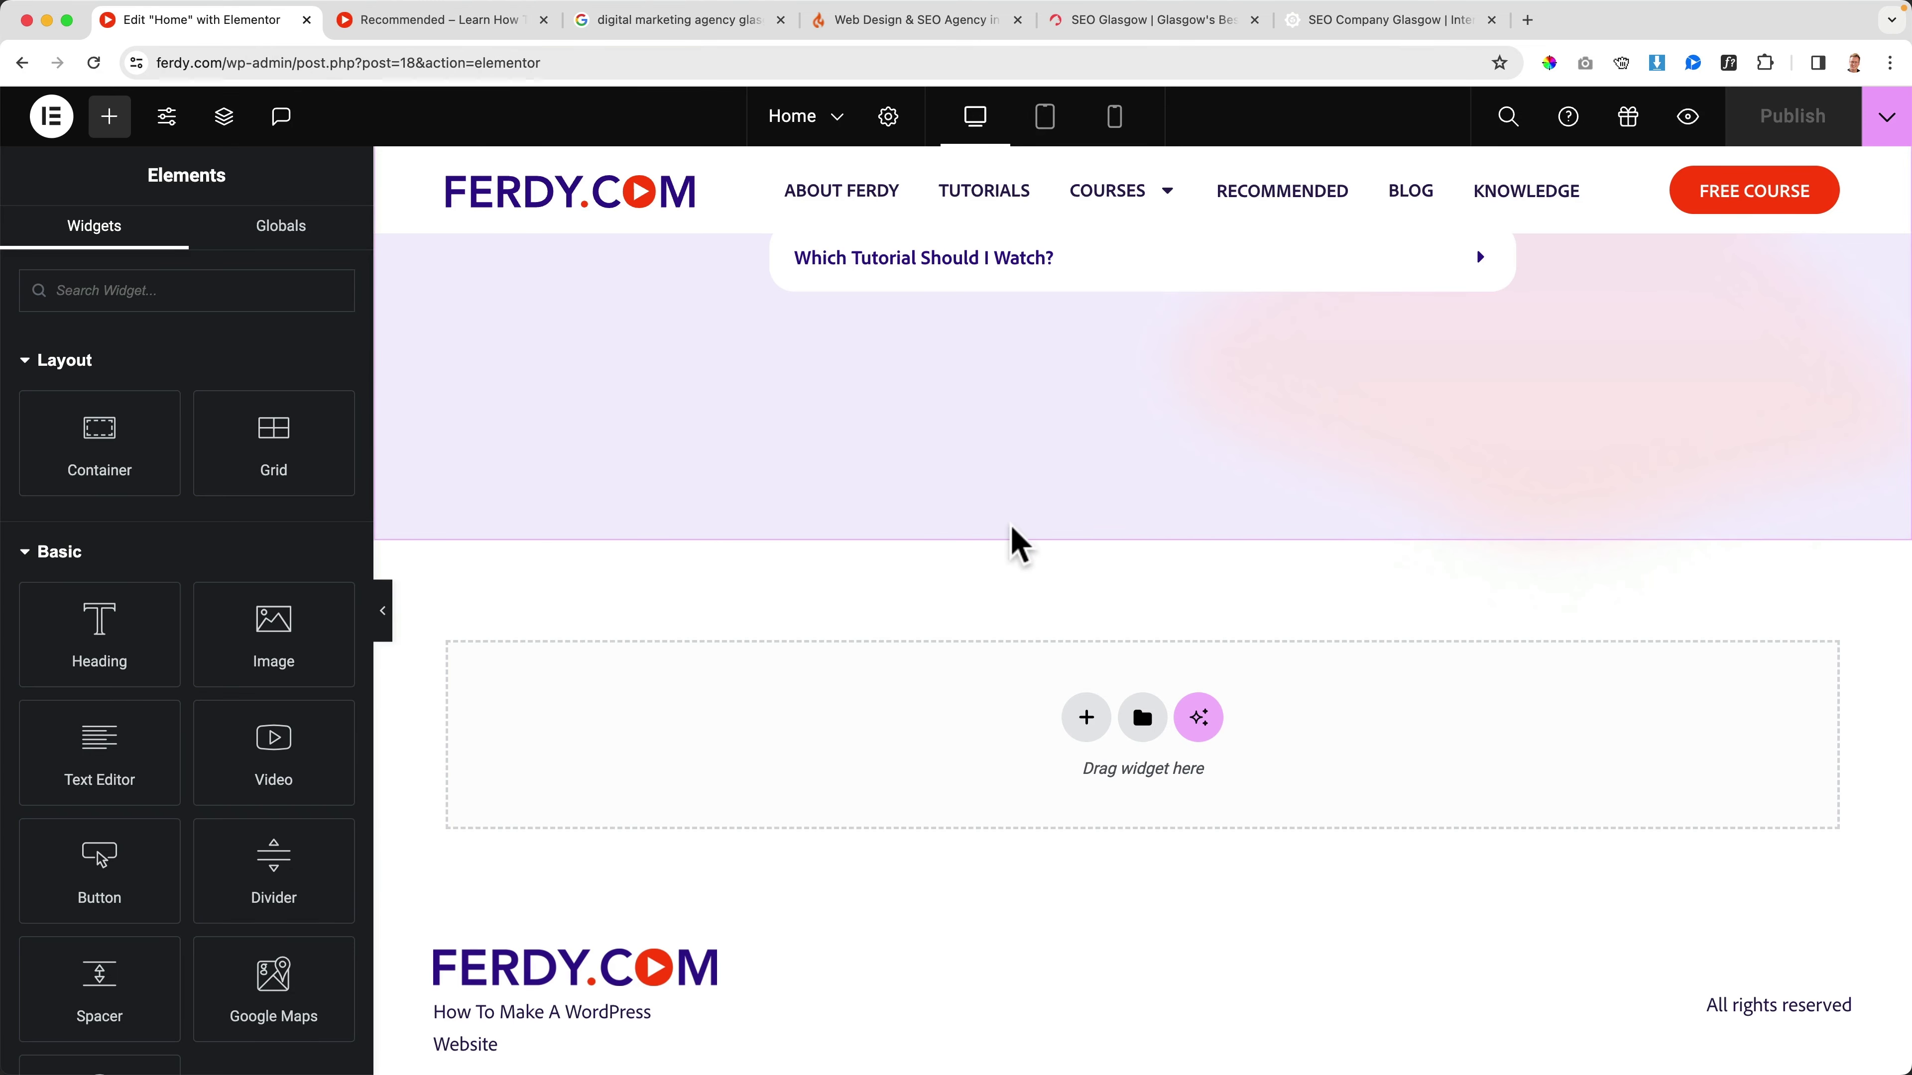
pyautogui.click(306, 19)
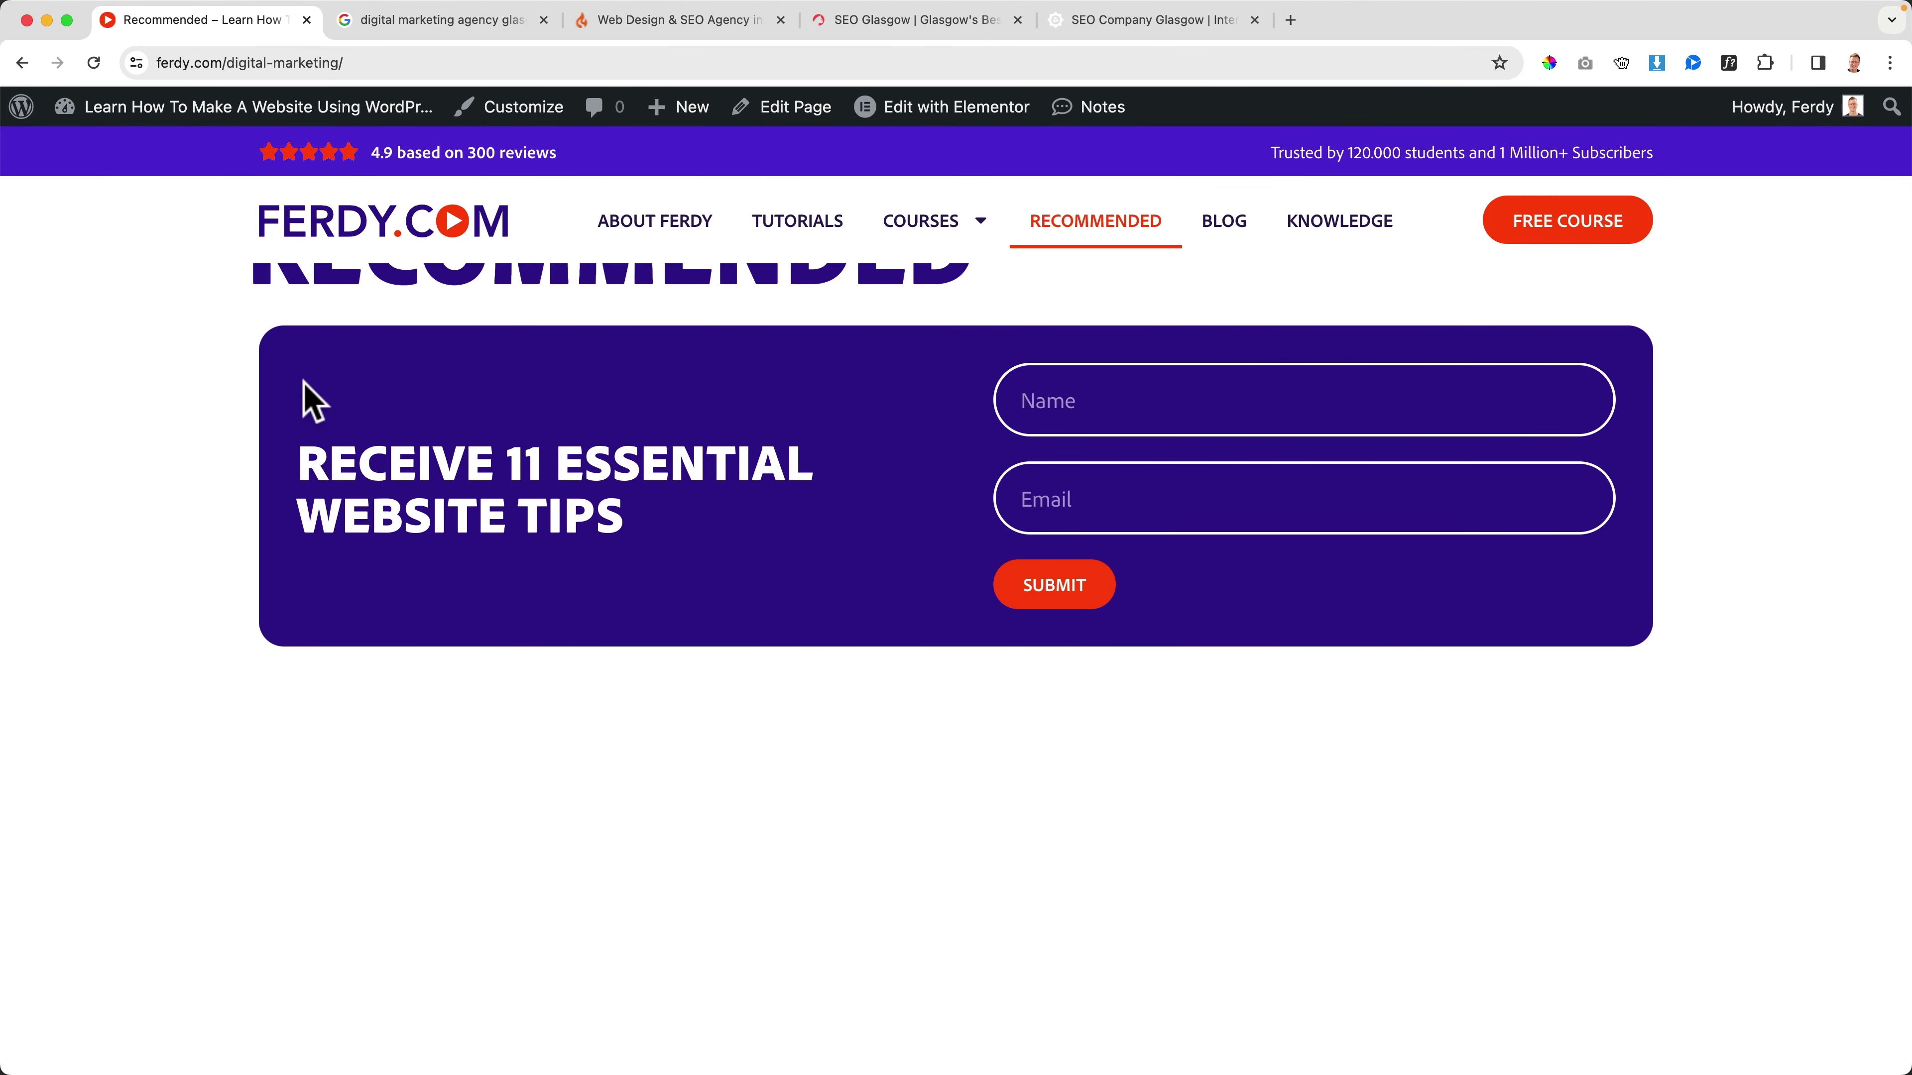
pyautogui.moveTo(934, 109)
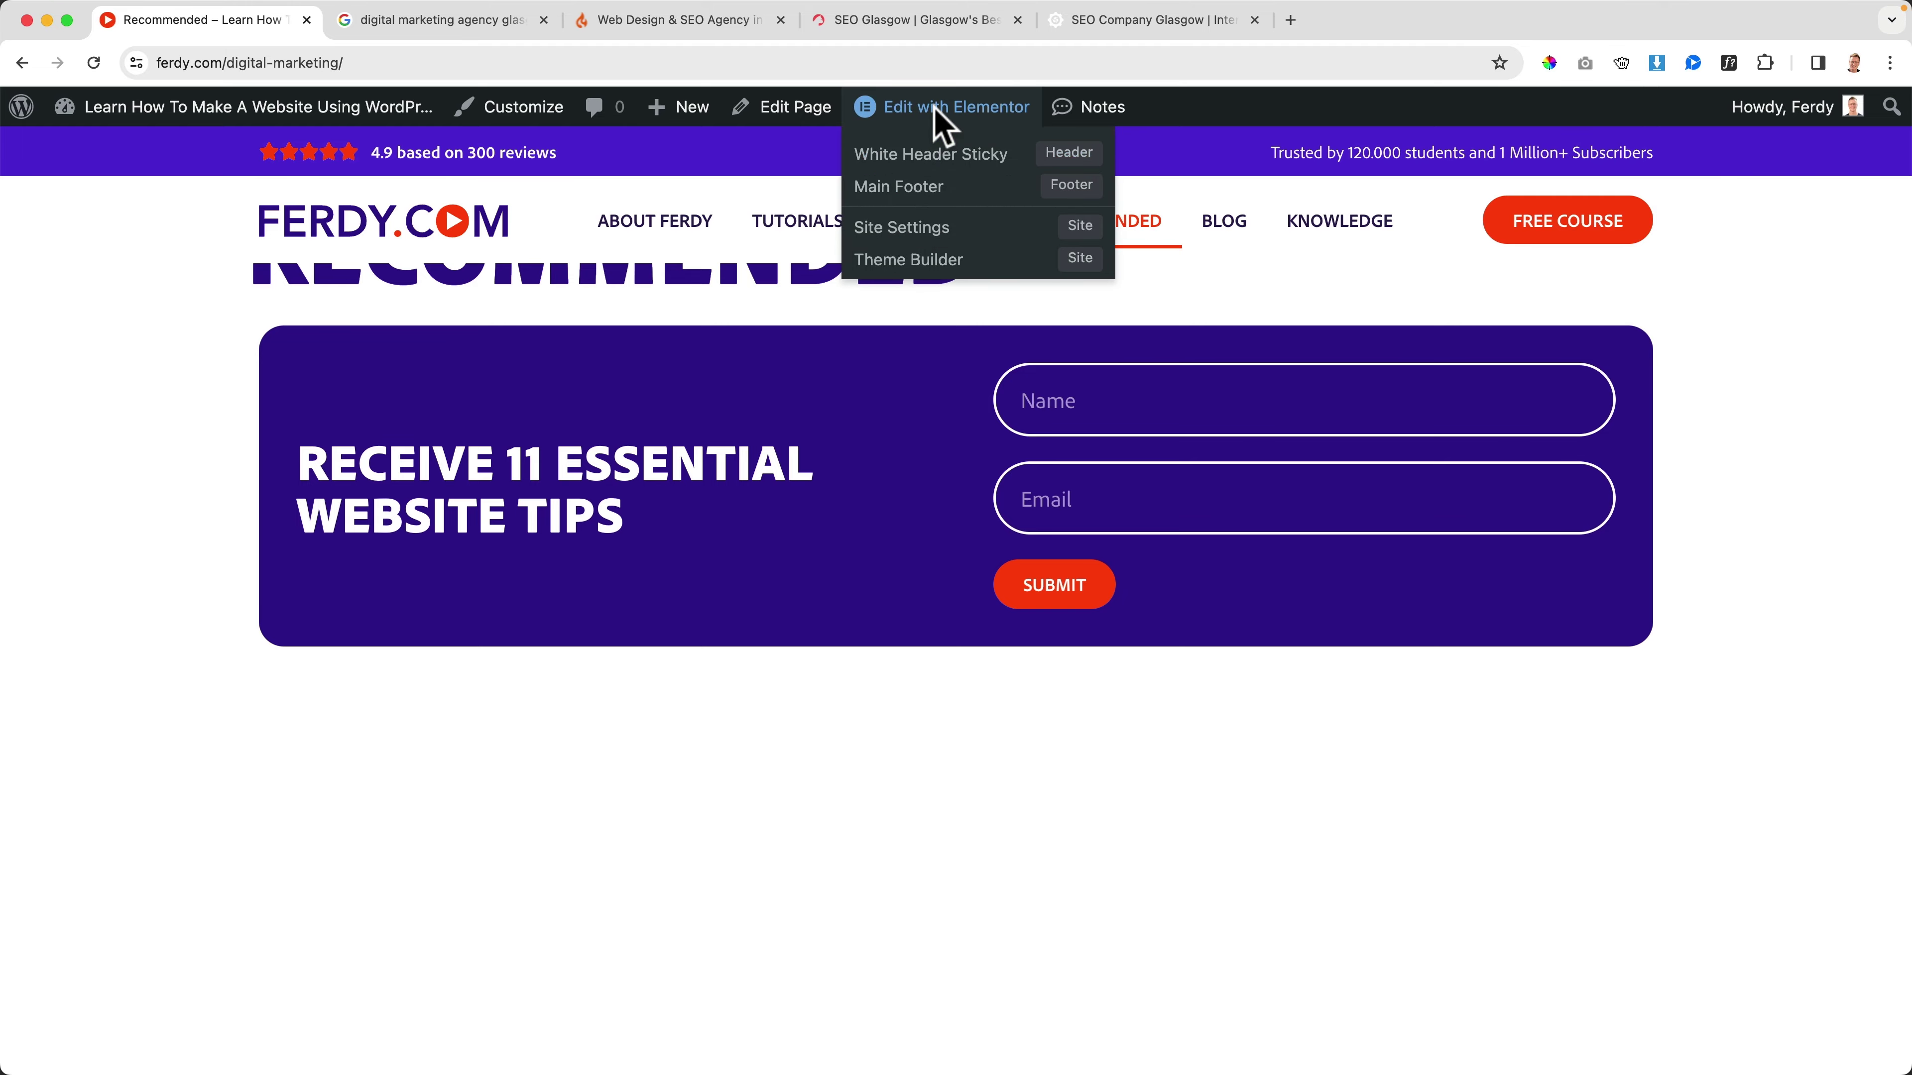
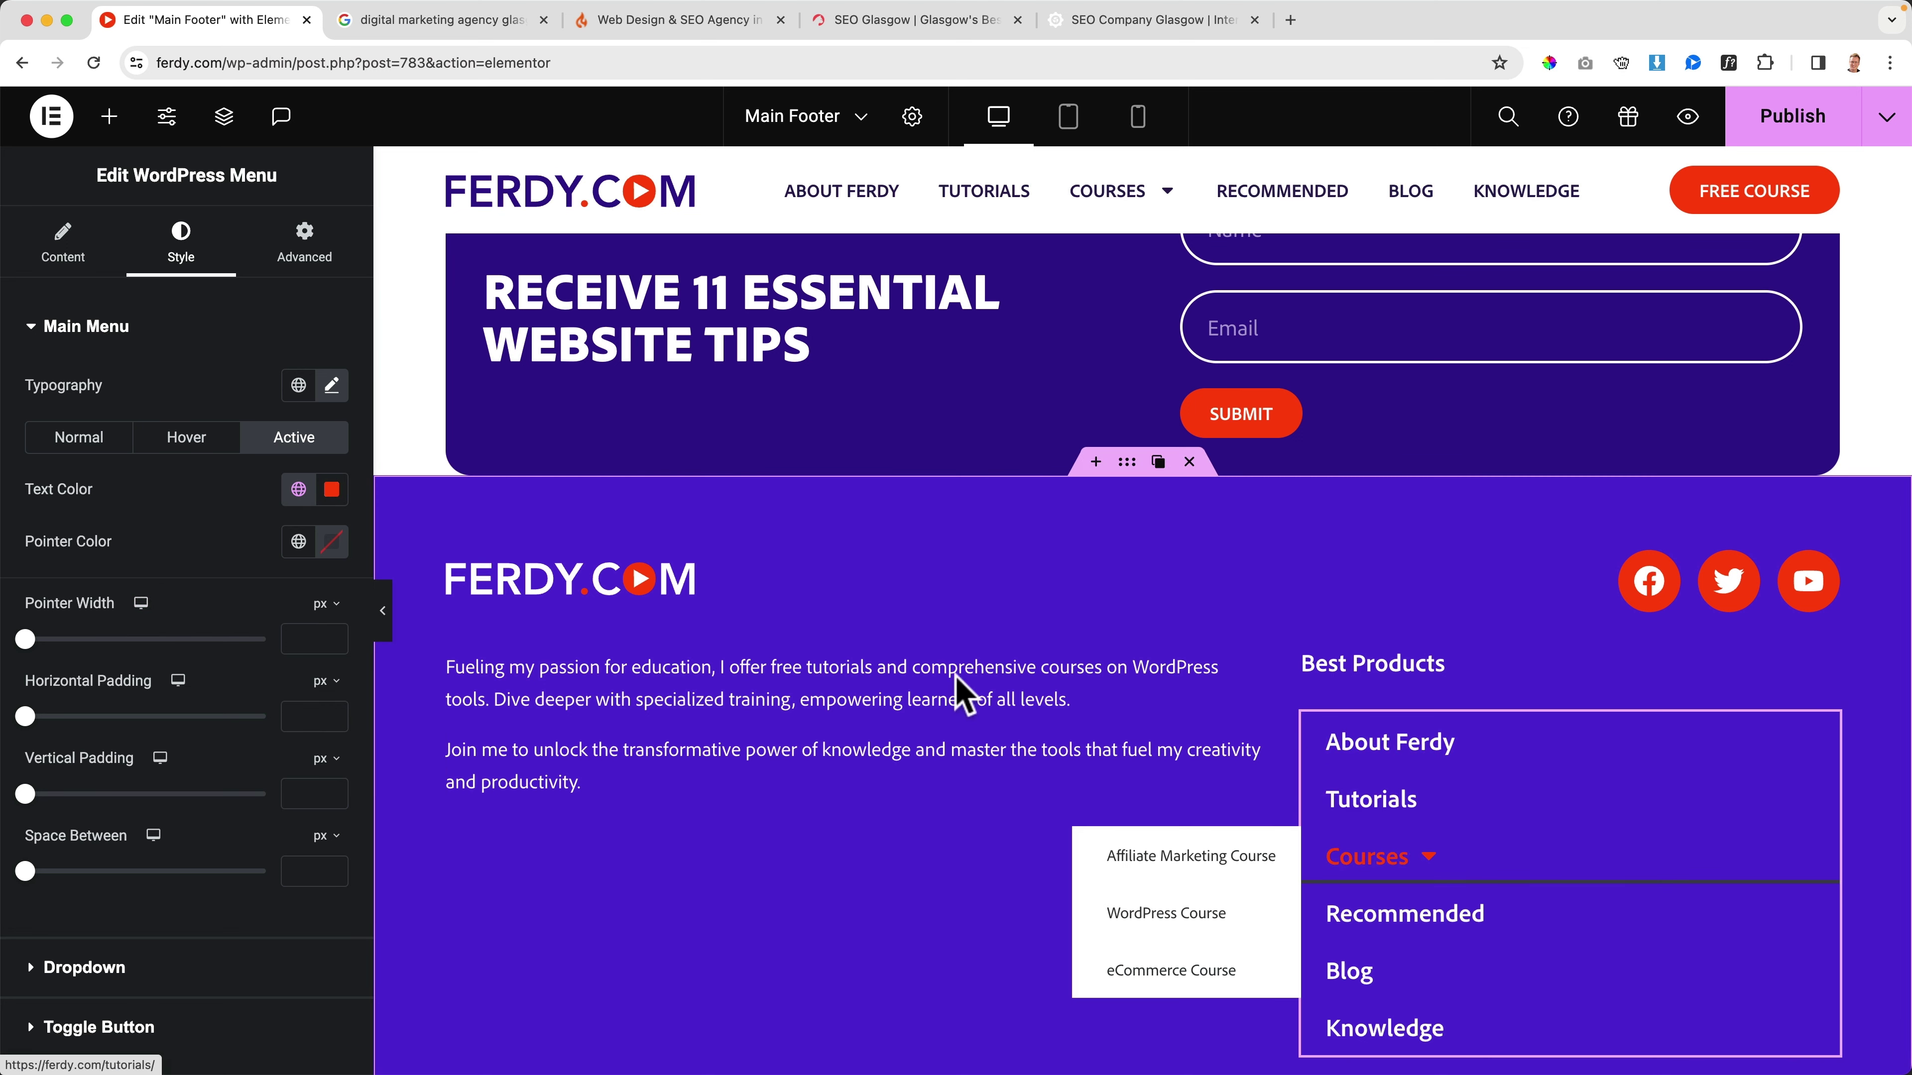
# Step: Set the pointer of the footer's WordPress Menu widget to None
pyautogui.click(62, 243)
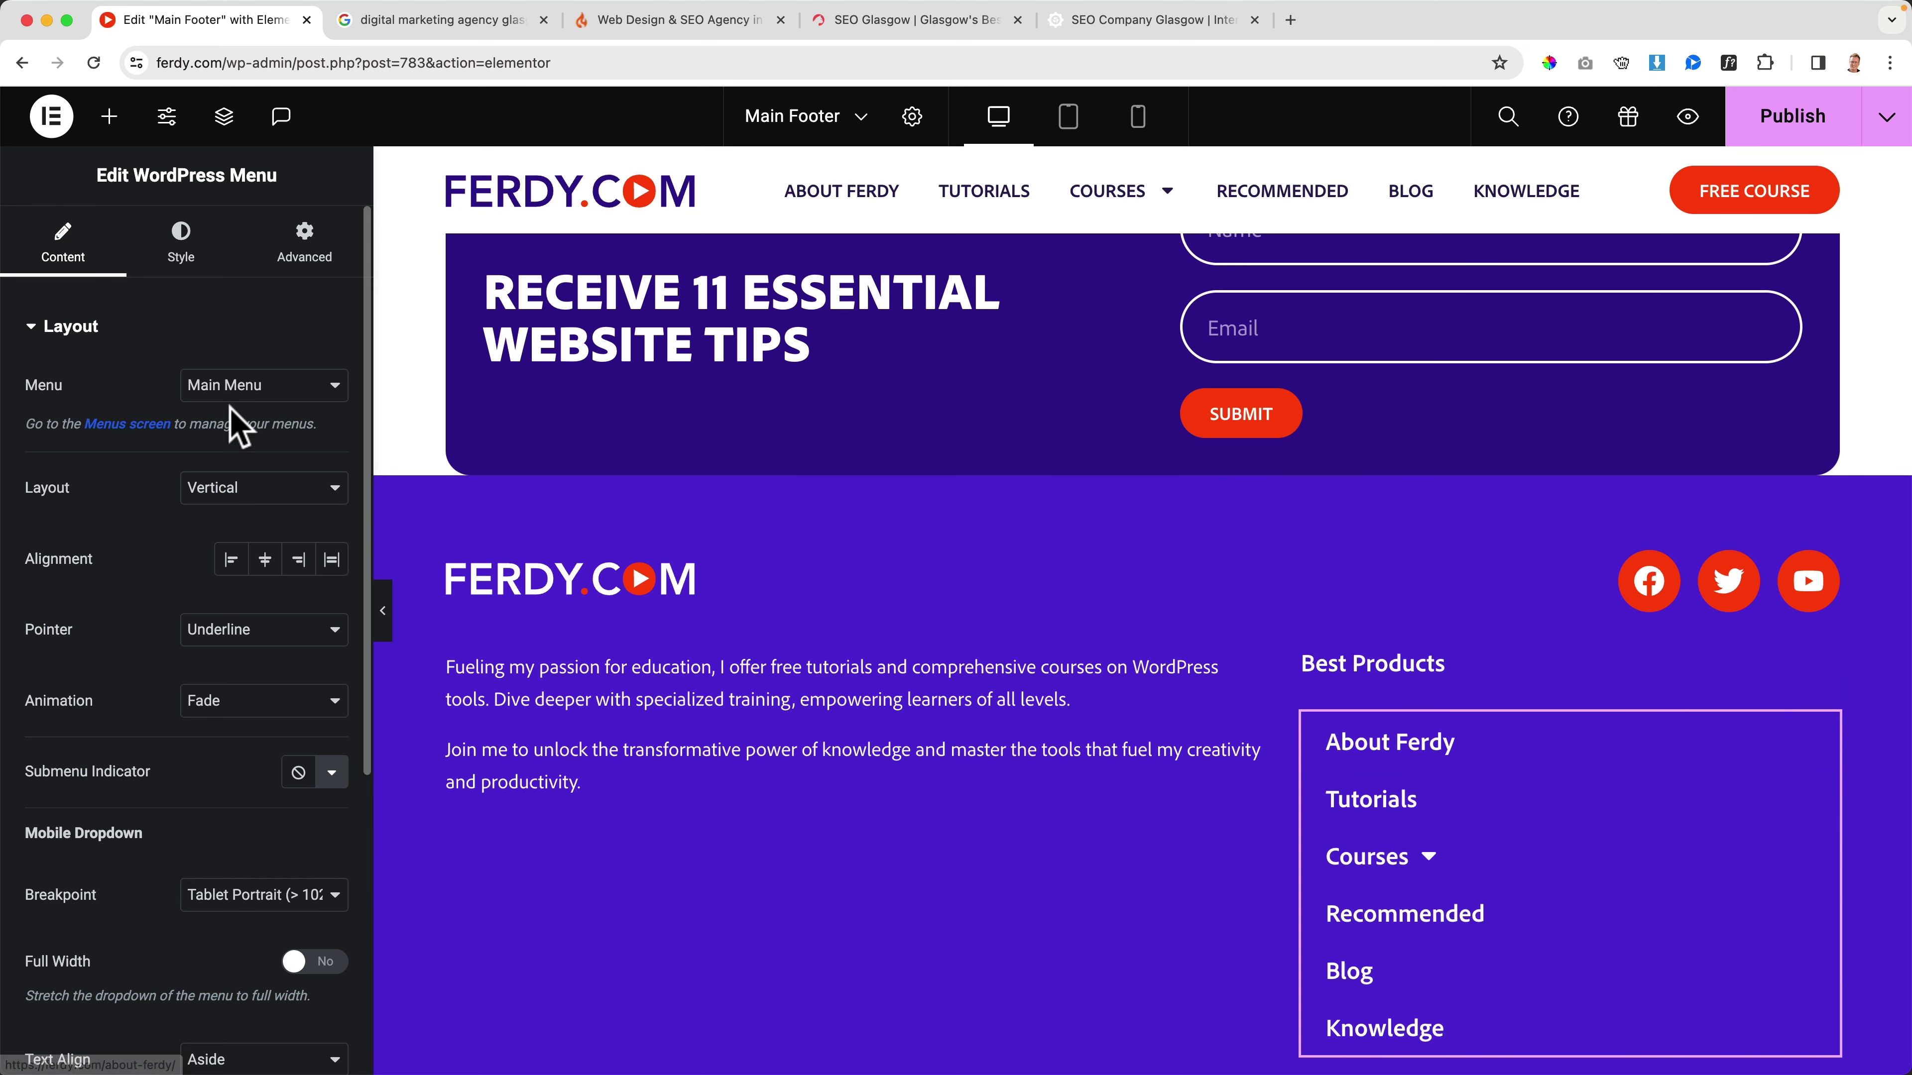
pyautogui.click(230, 630)
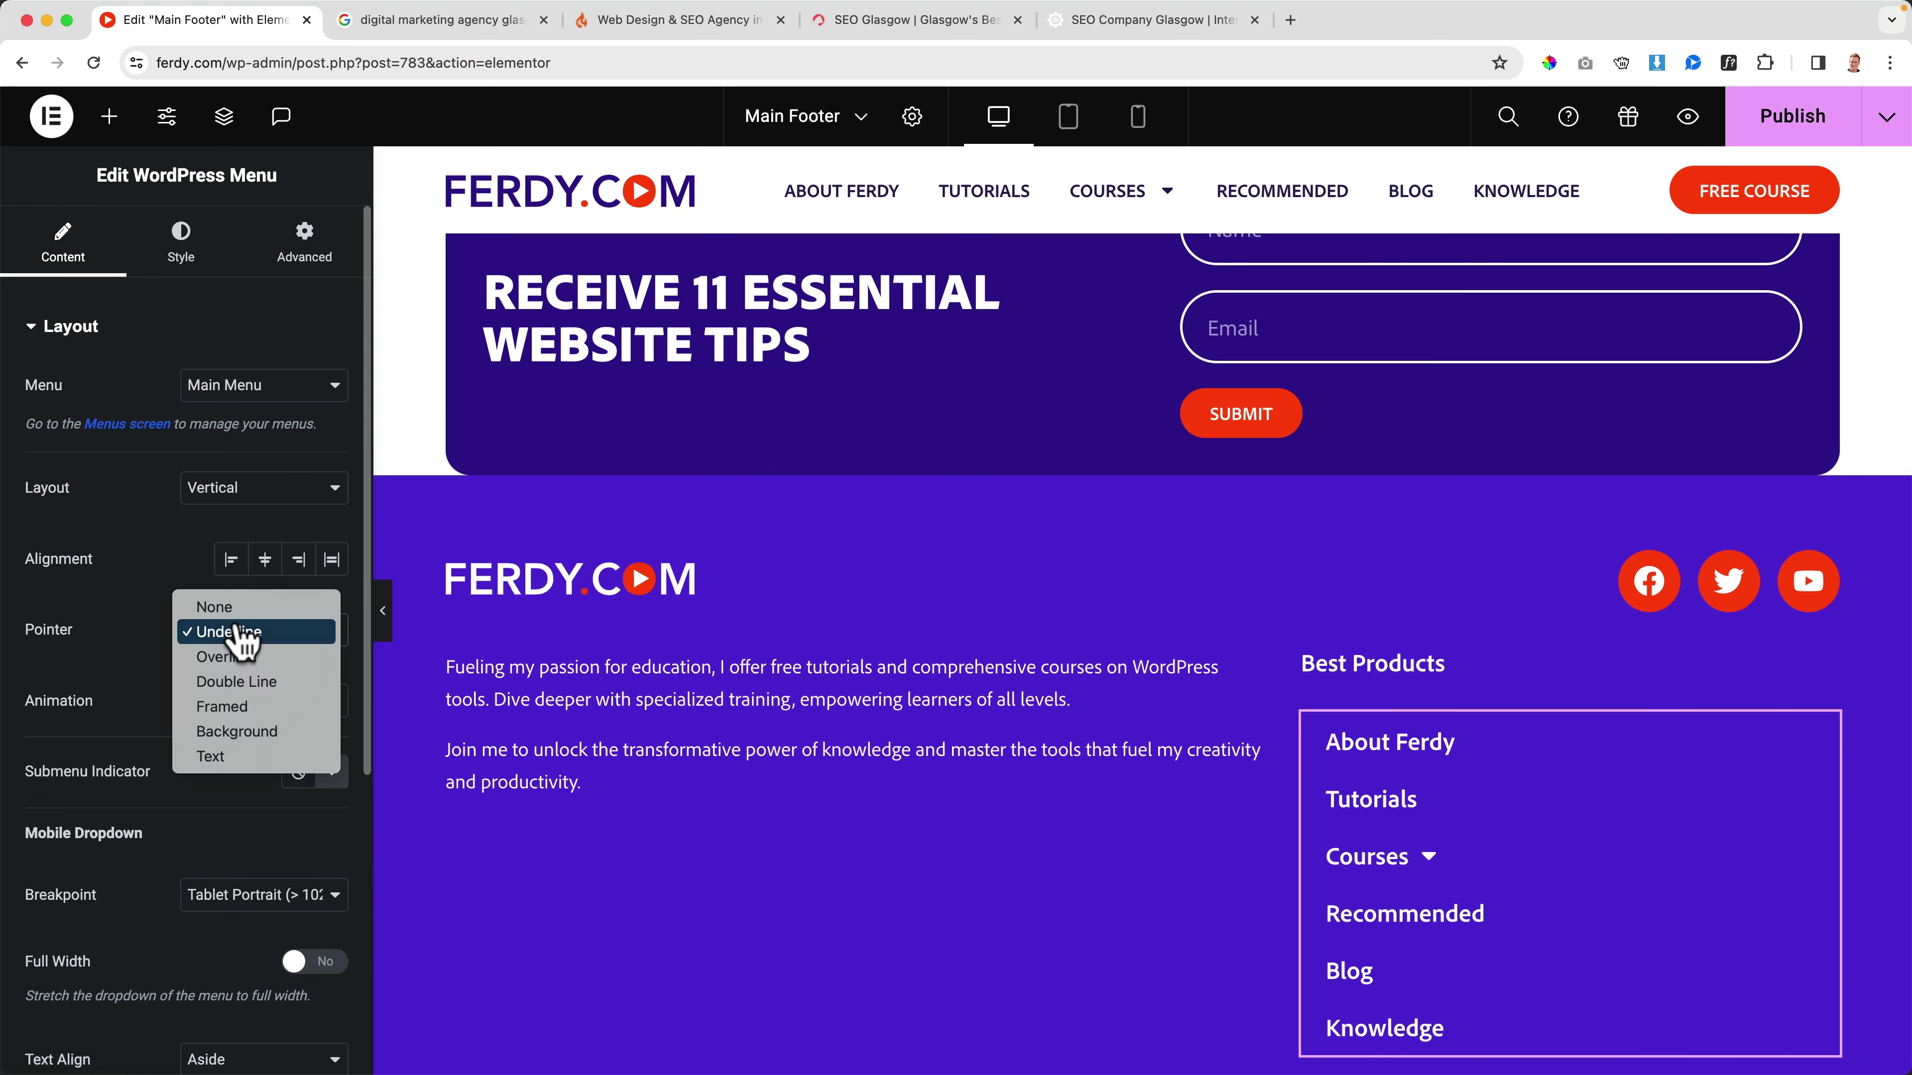
pyautogui.click(227, 602)
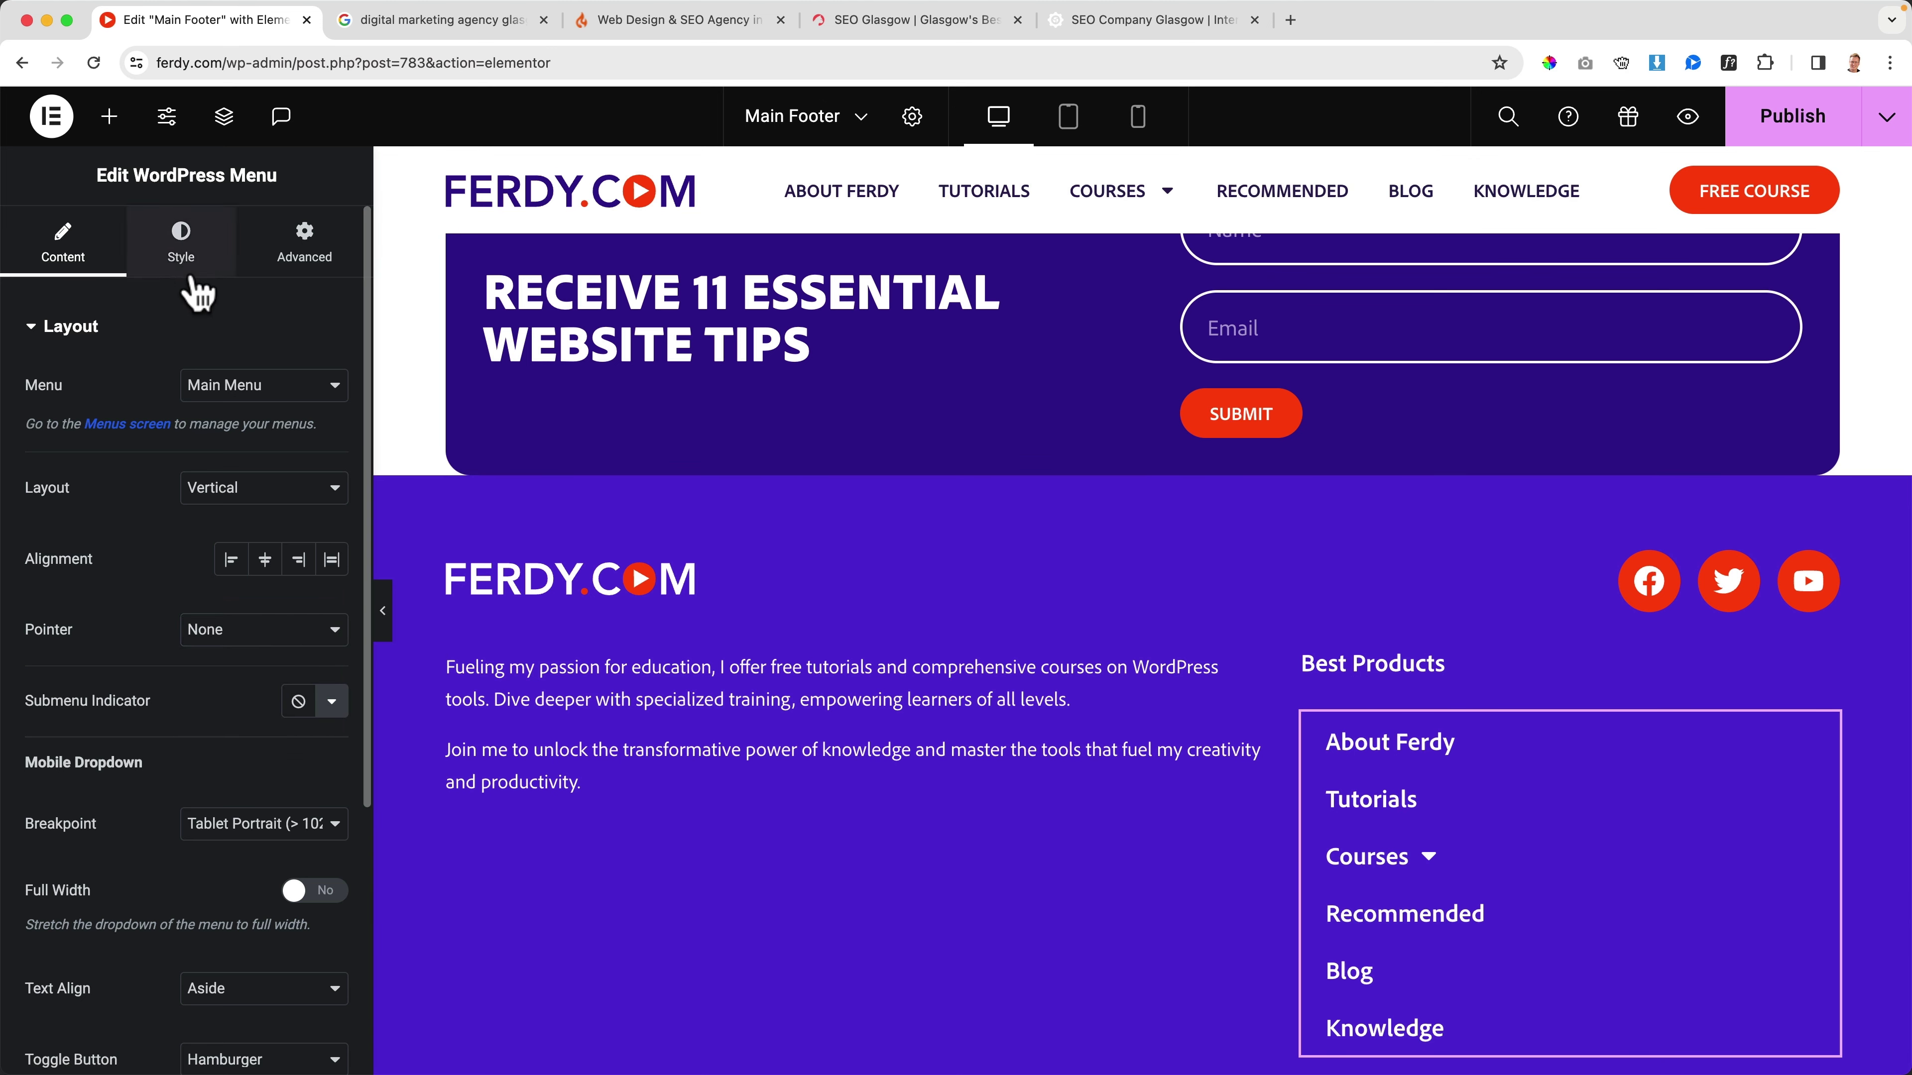
# Step: Set the footer menu's typography weight to 500 (Medium) and publish the Main Footer
pyautogui.click(181, 245)
pyautogui.click(331, 385)
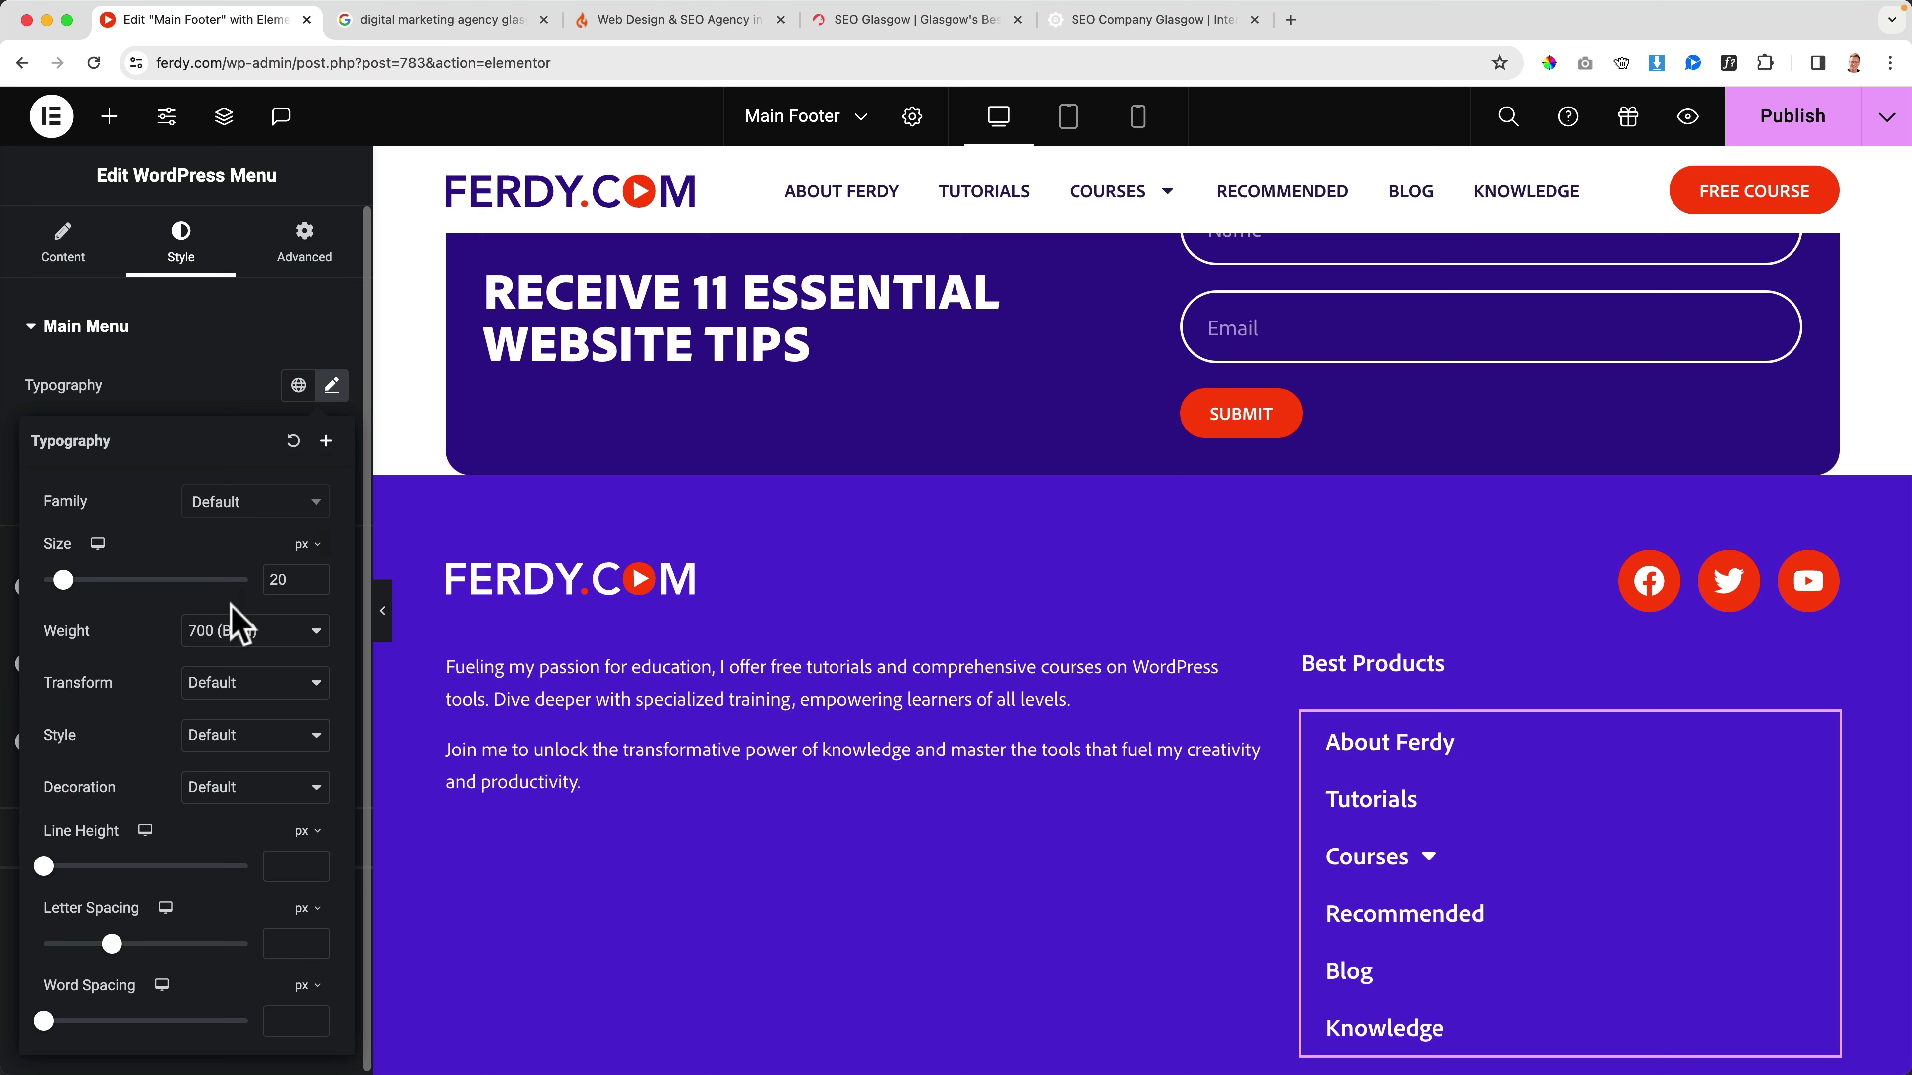
pyautogui.click(234, 625)
pyautogui.click(235, 595)
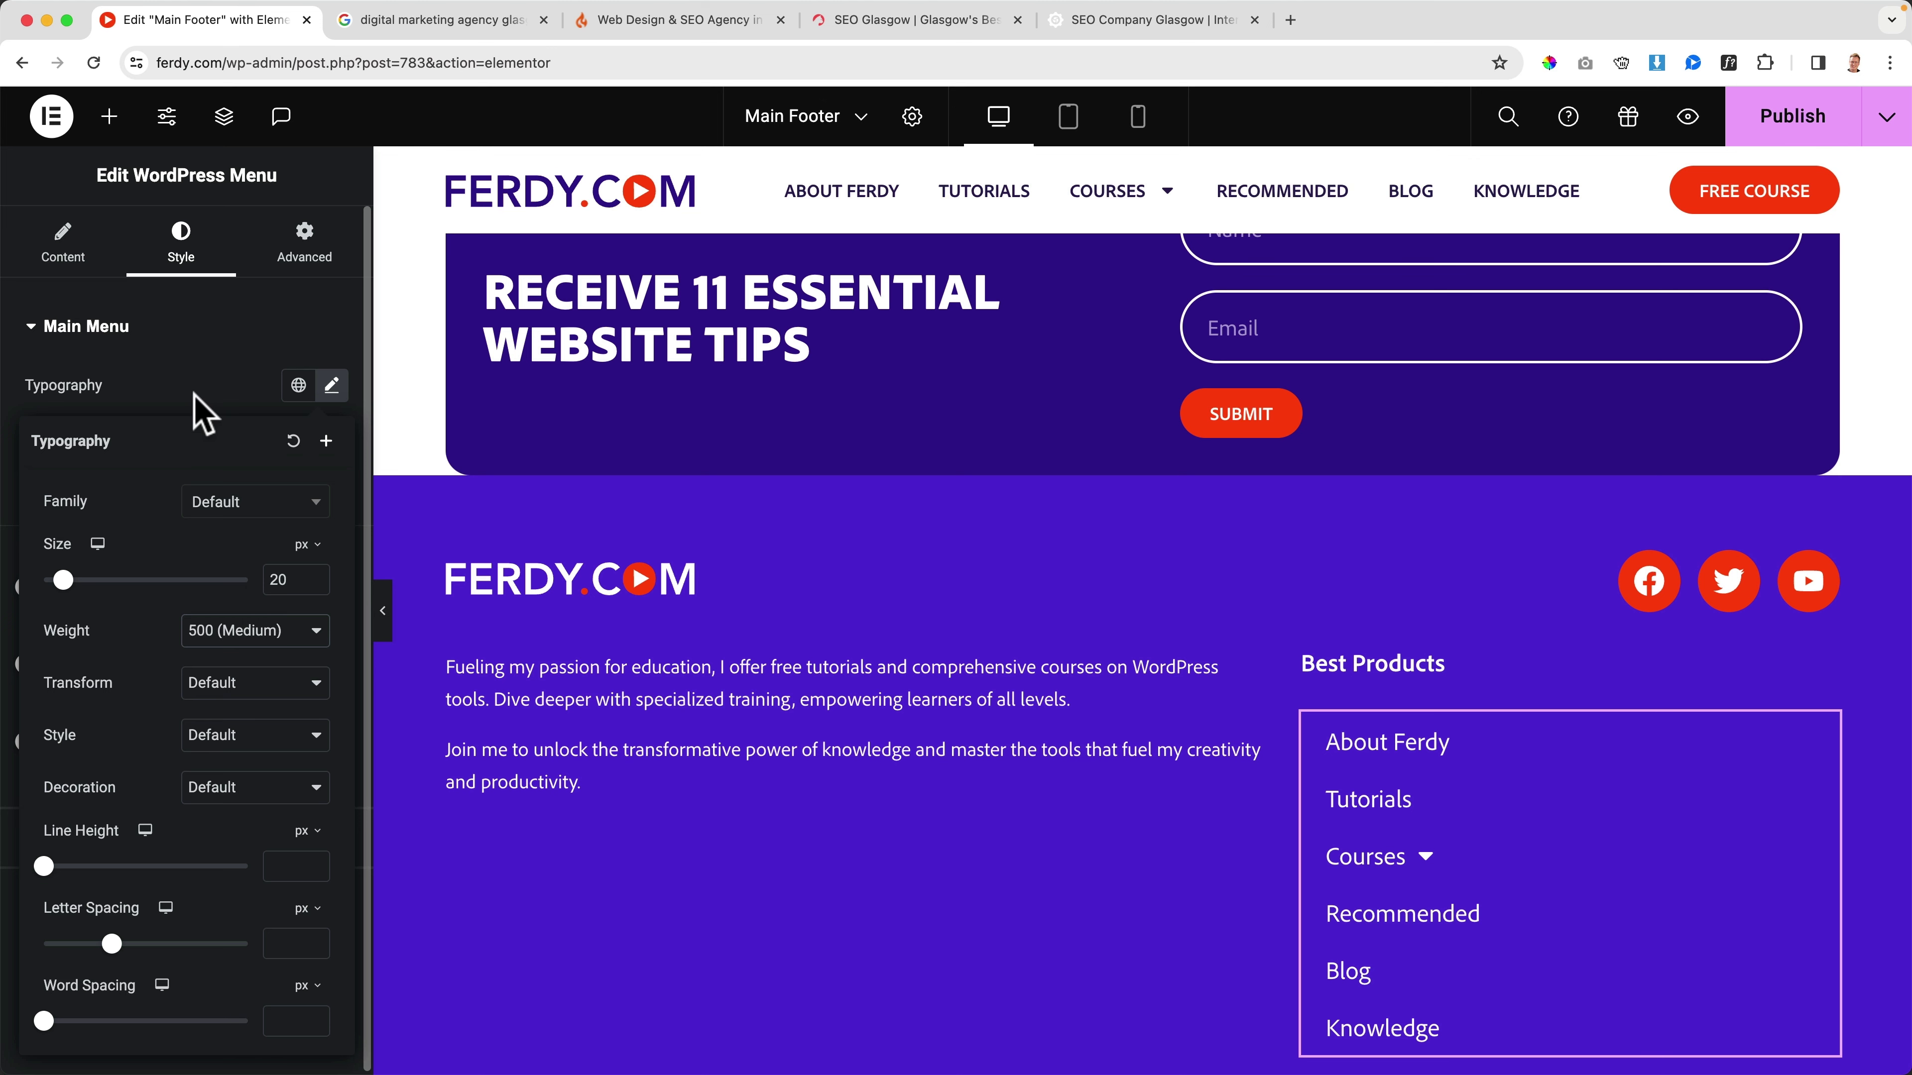
pyautogui.click(201, 413)
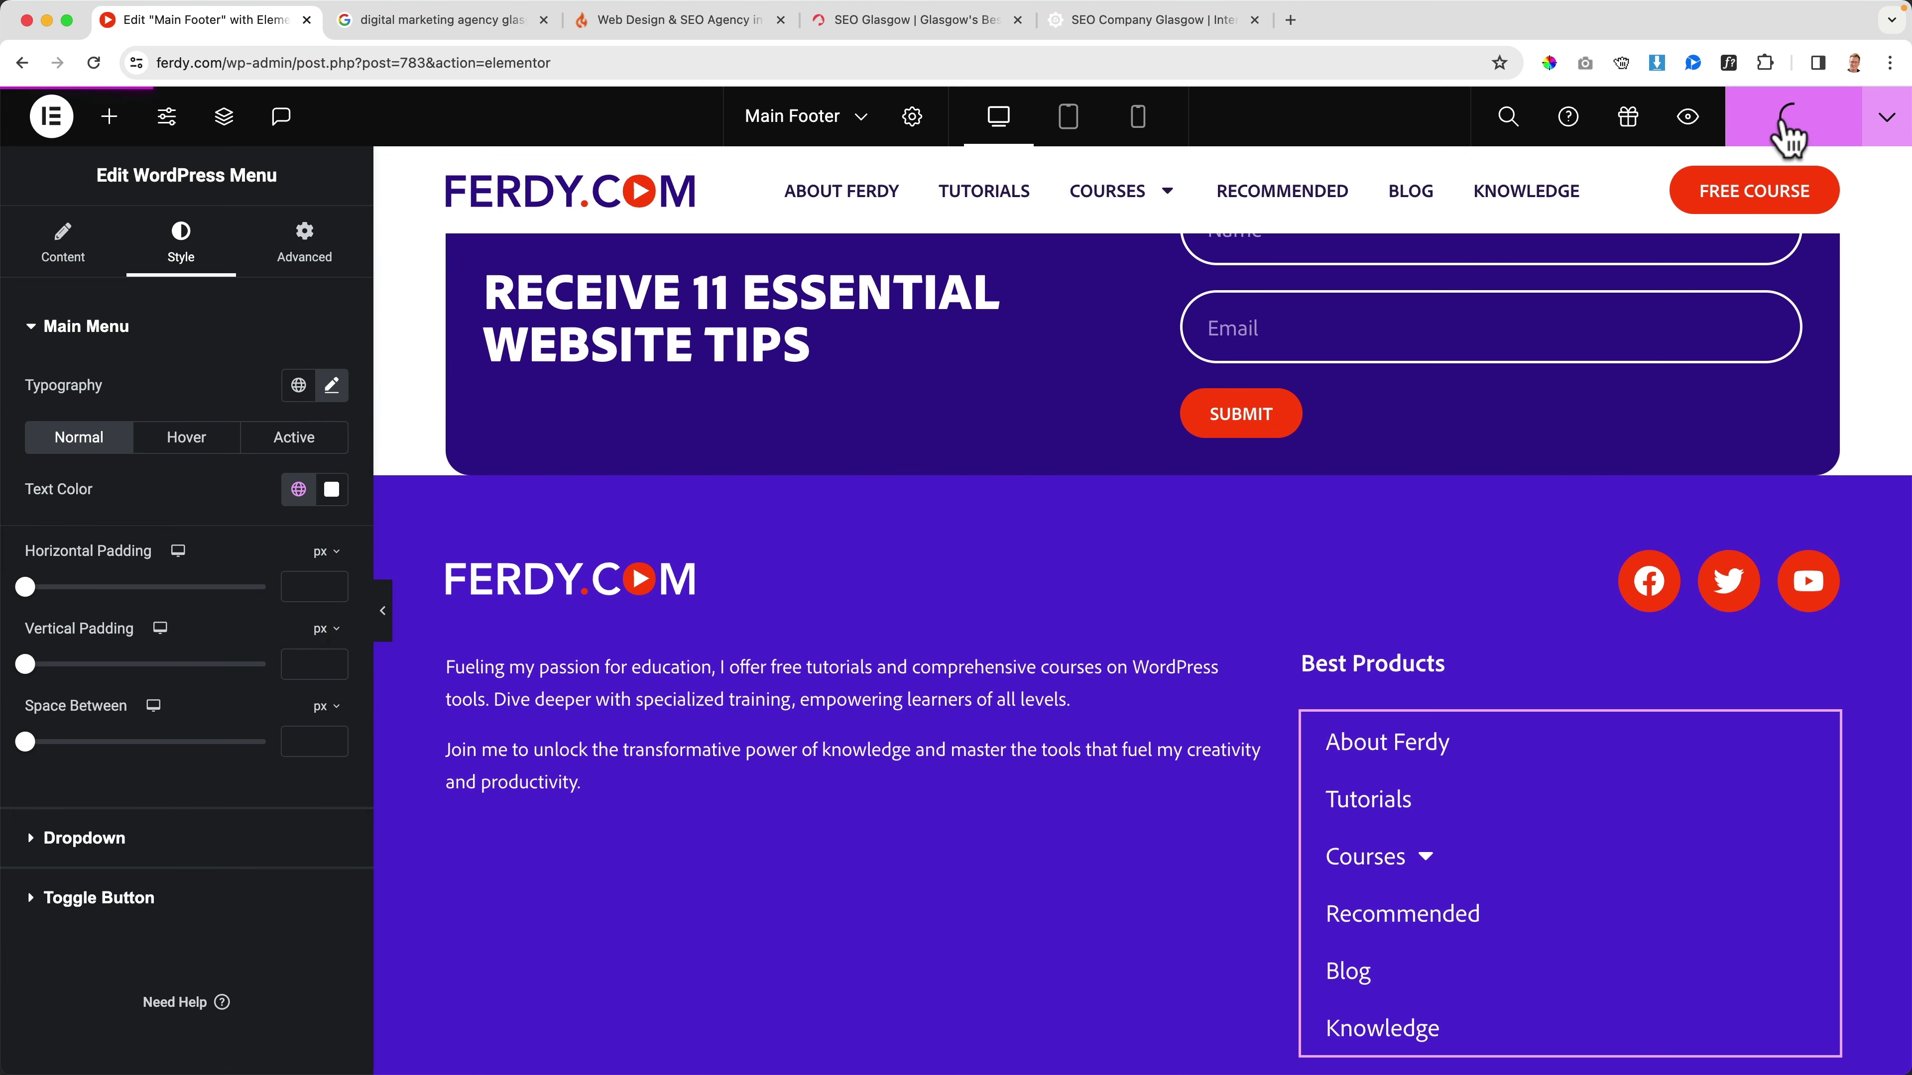
# Step: Preview the site and examine the new footer and its menu at the end of the homepage
pyautogui.click(1688, 117)
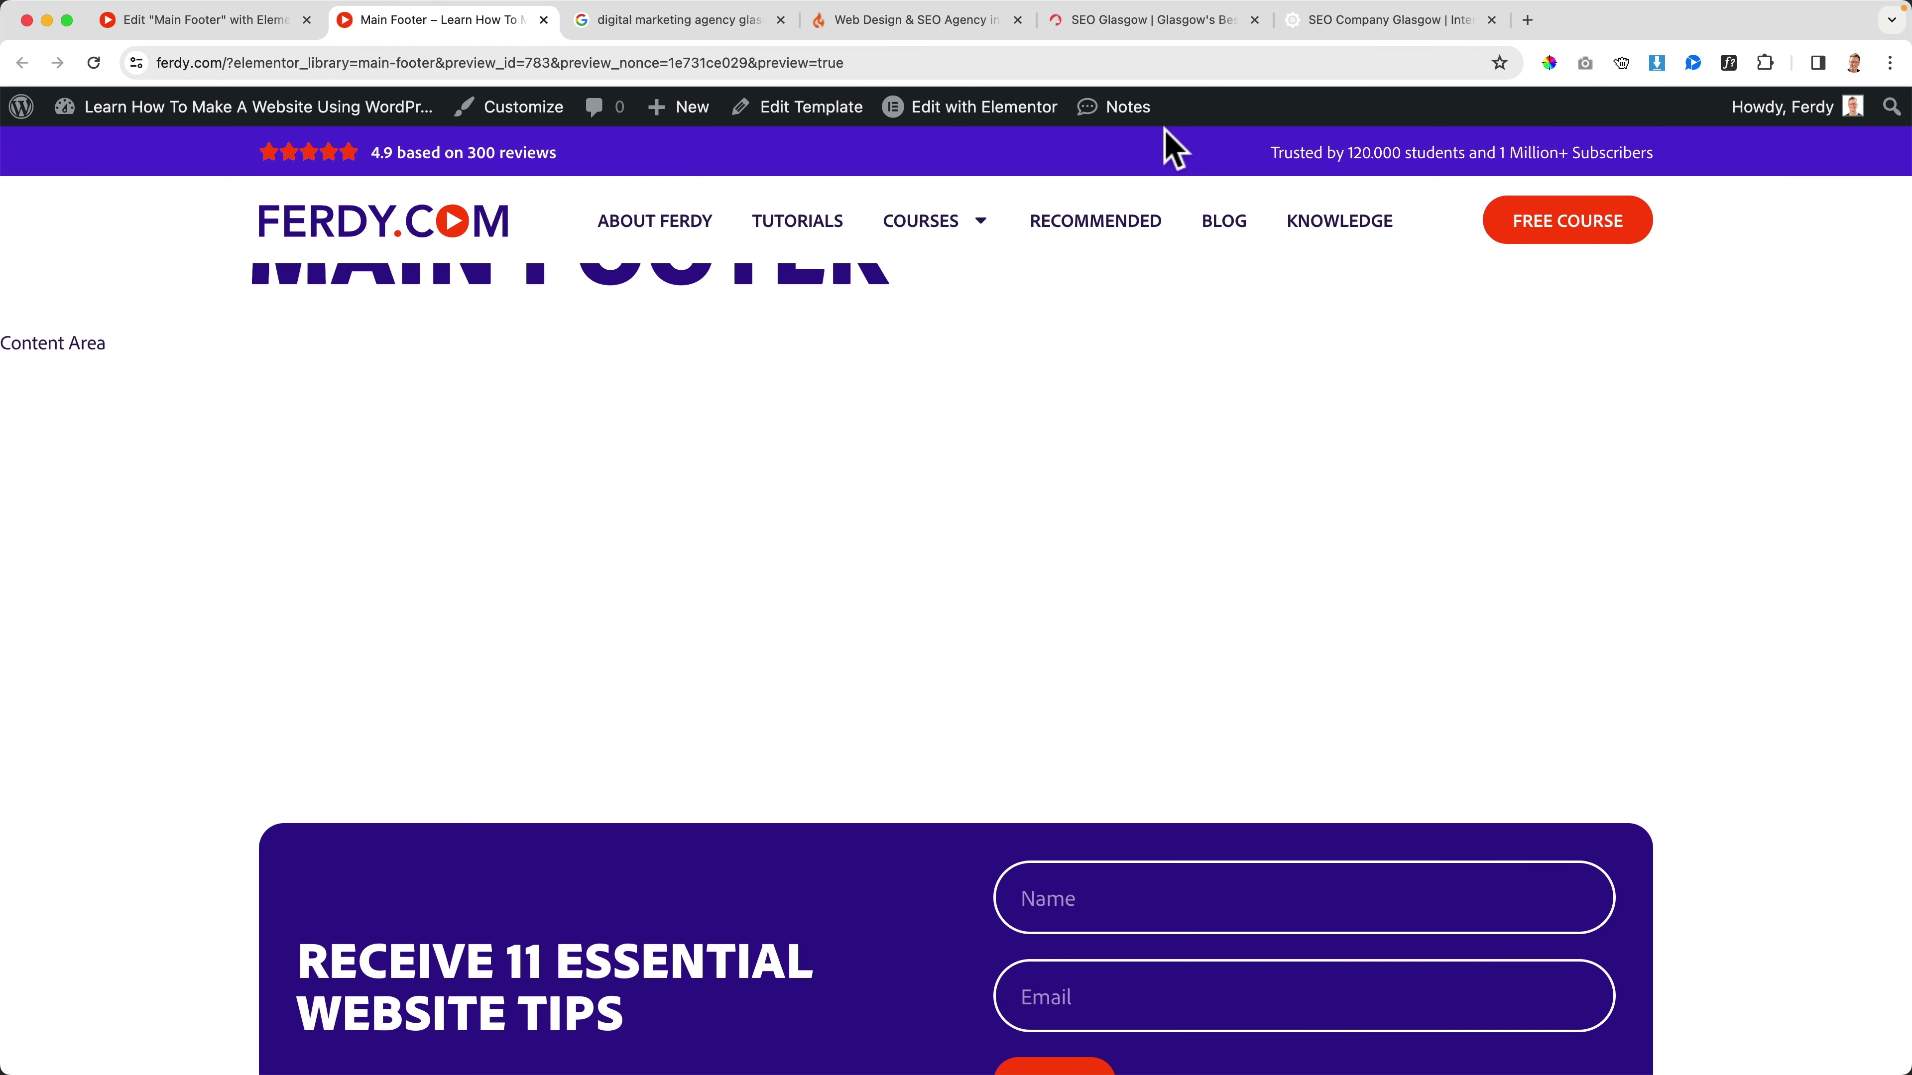
pyautogui.click(413, 226)
pyautogui.scroll(-20, 497, 282)
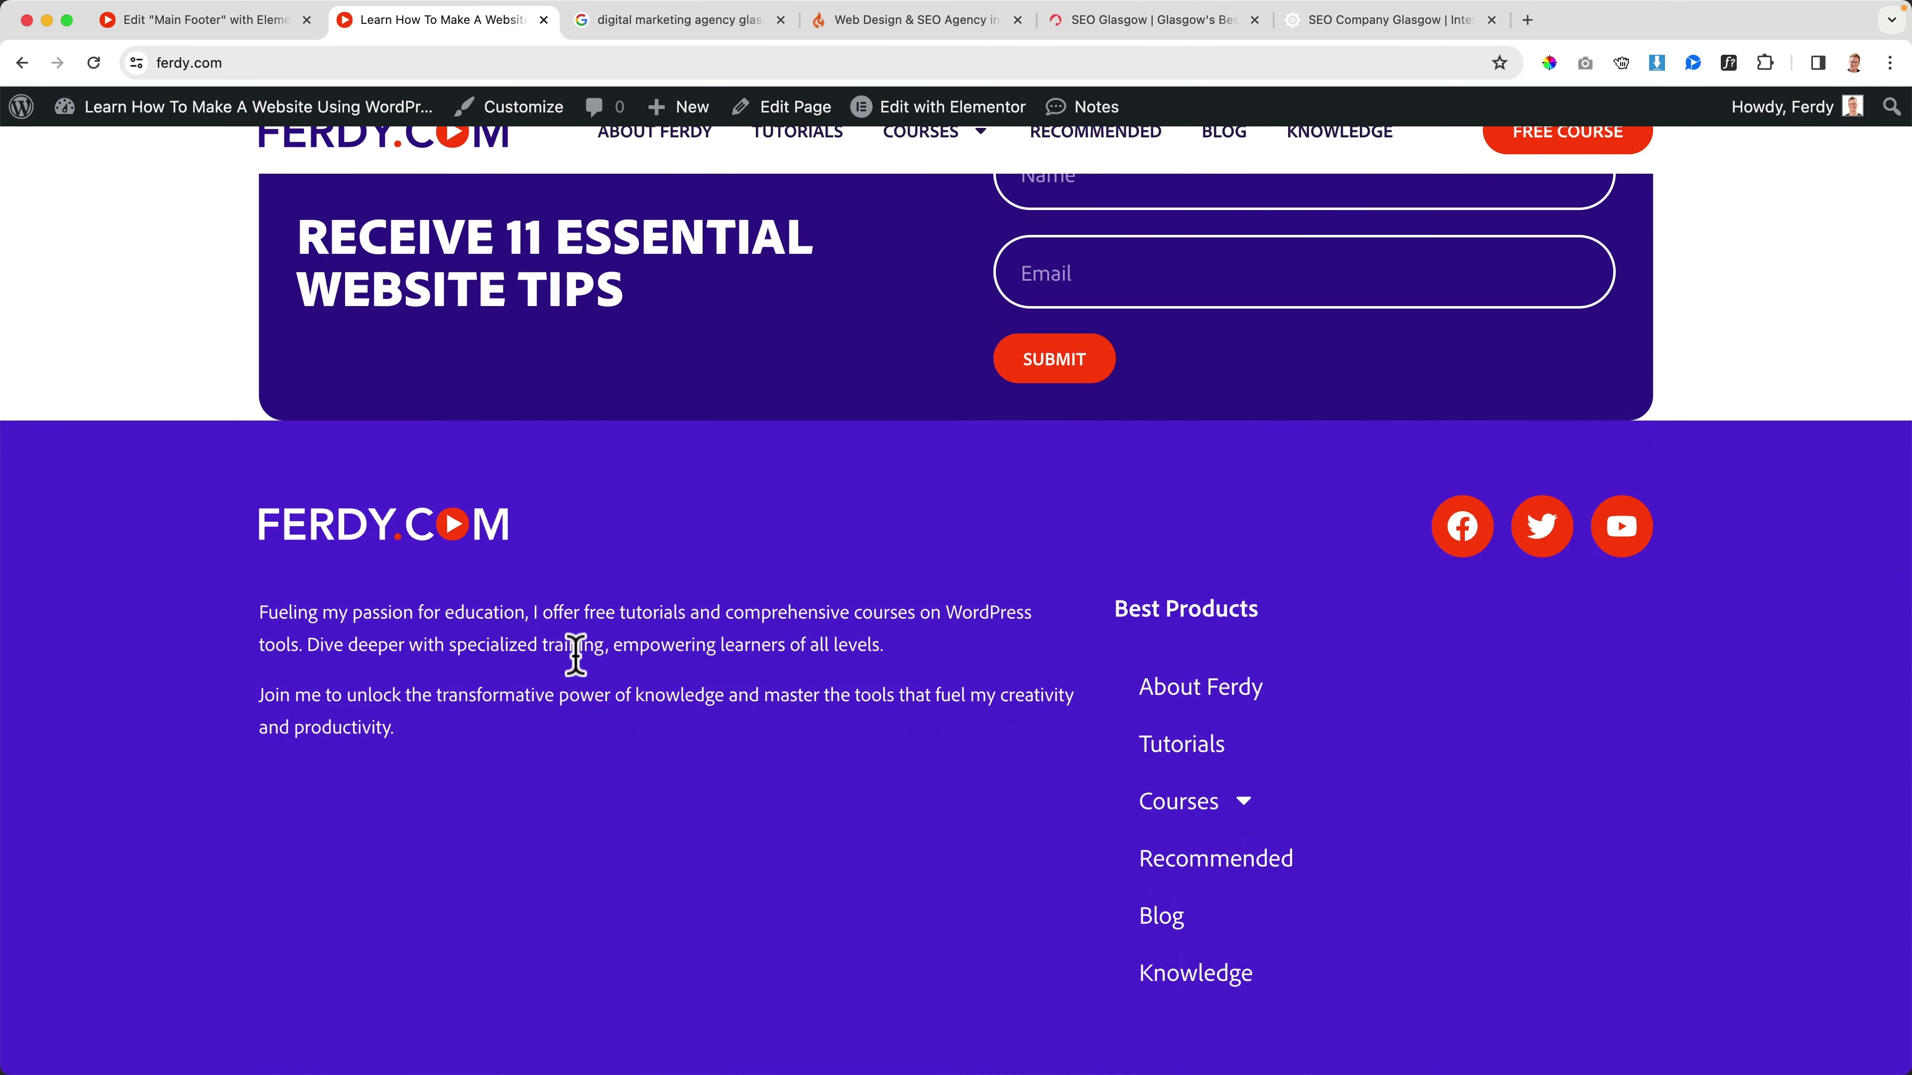
pyautogui.scroll(5, 457, 470)
pyautogui.scroll(-5, 606, 642)
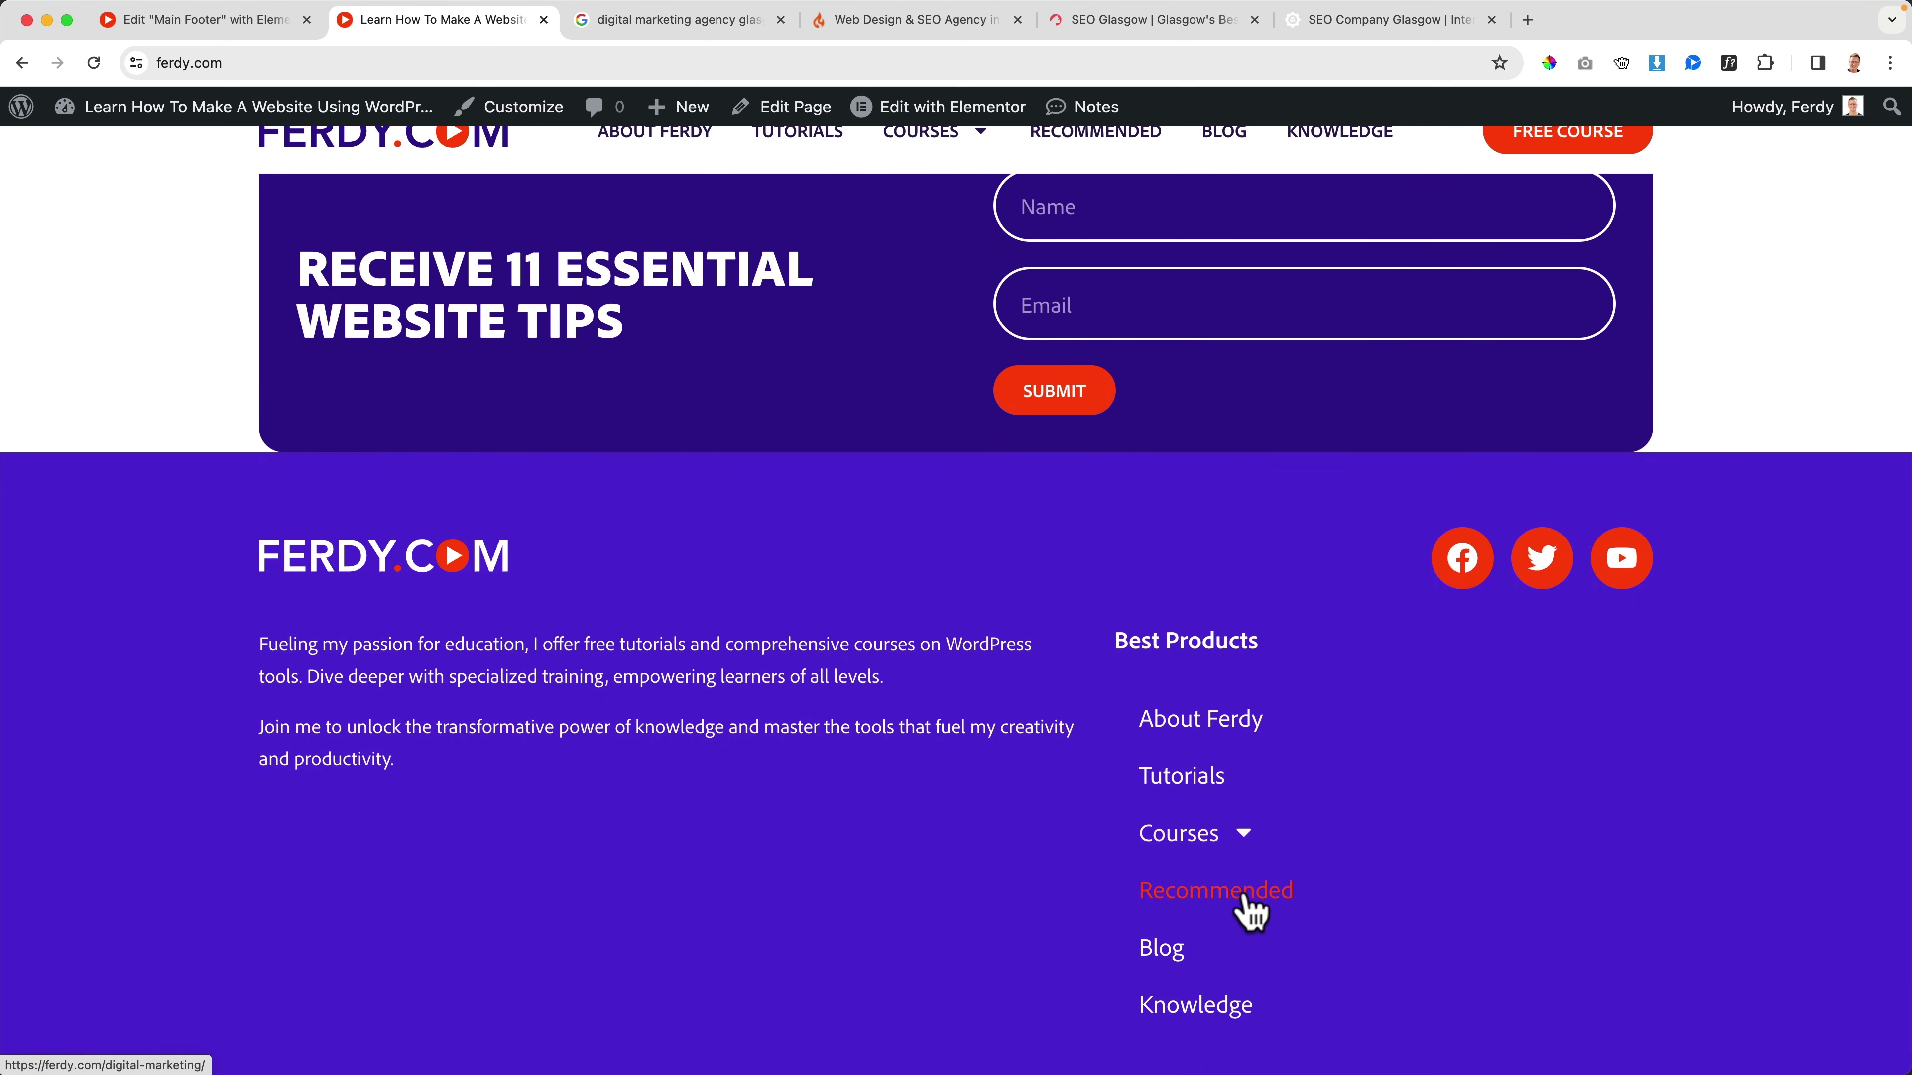
# Step: Create a new menu named "Best Products" in the site Customizer and open the list of items that can be added
pyautogui.click(507, 113)
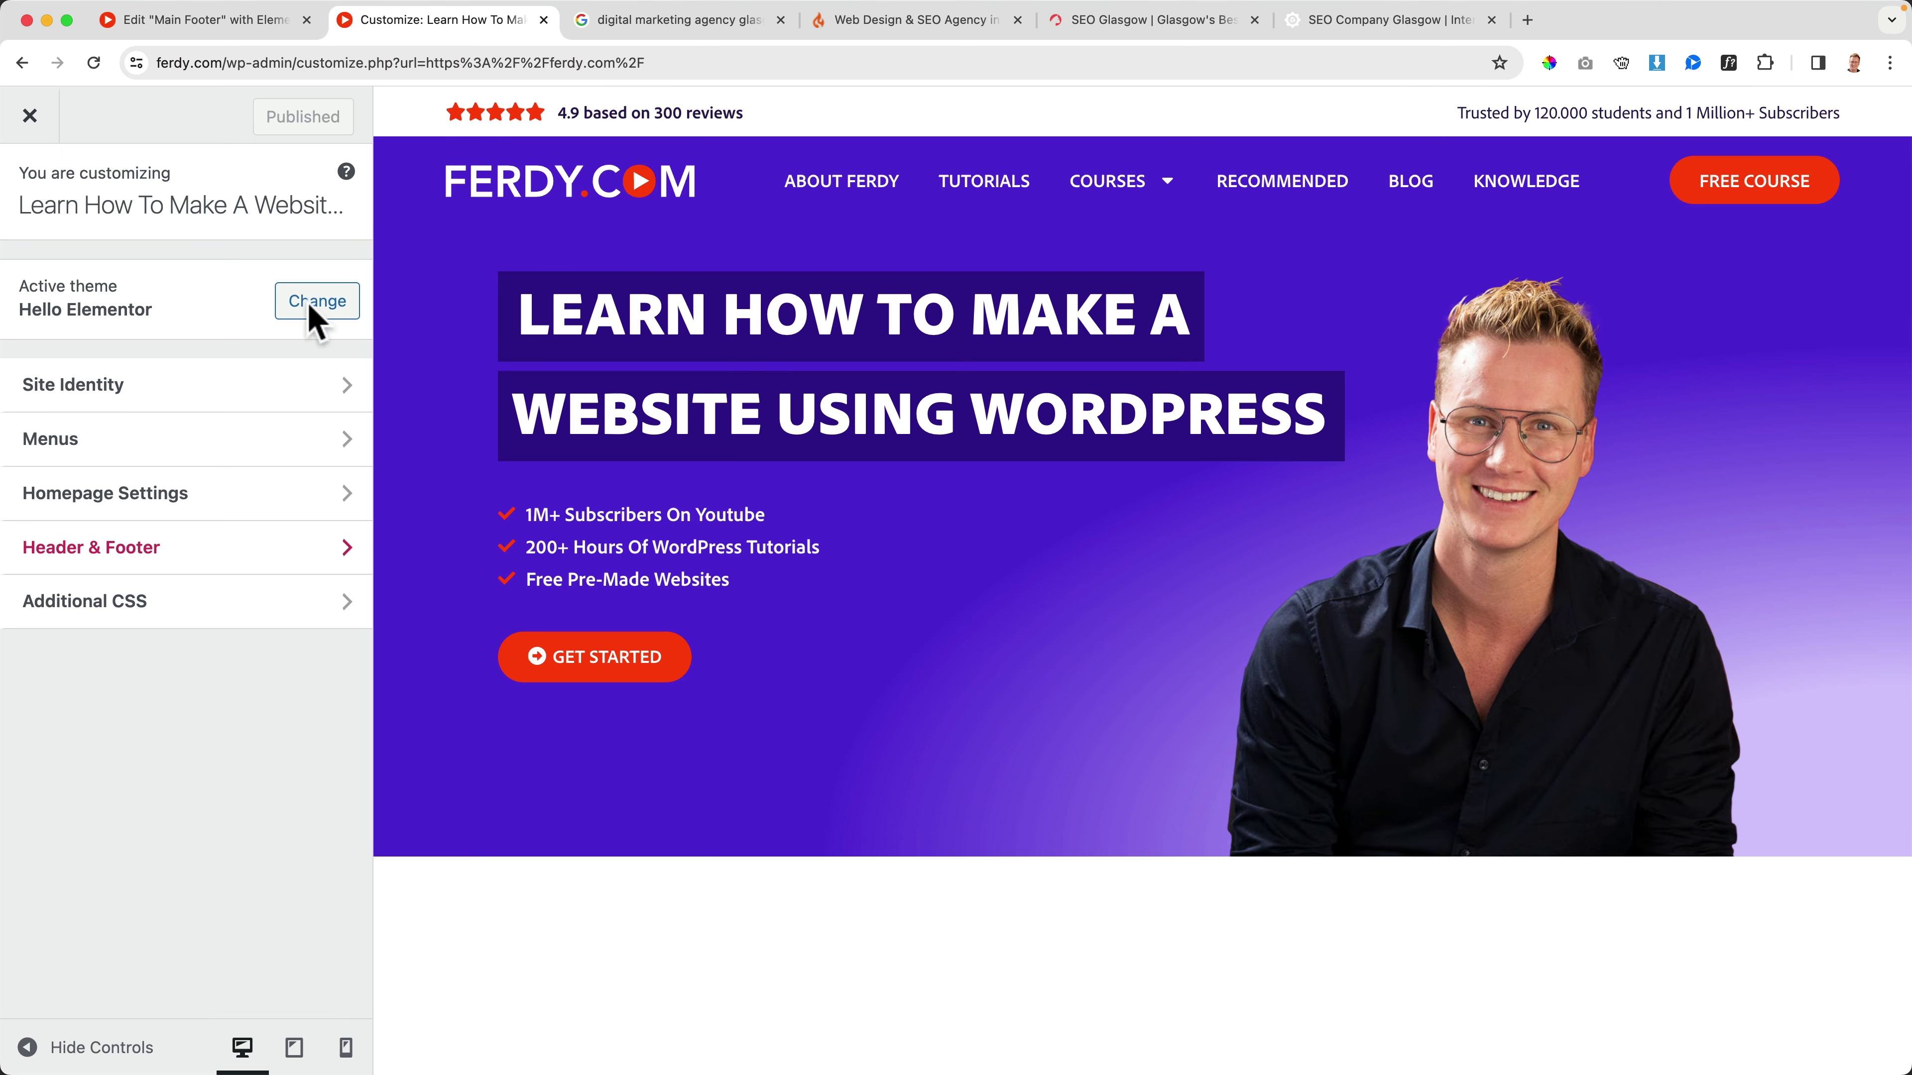
pyautogui.click(116, 452)
pyautogui.click(263, 403)
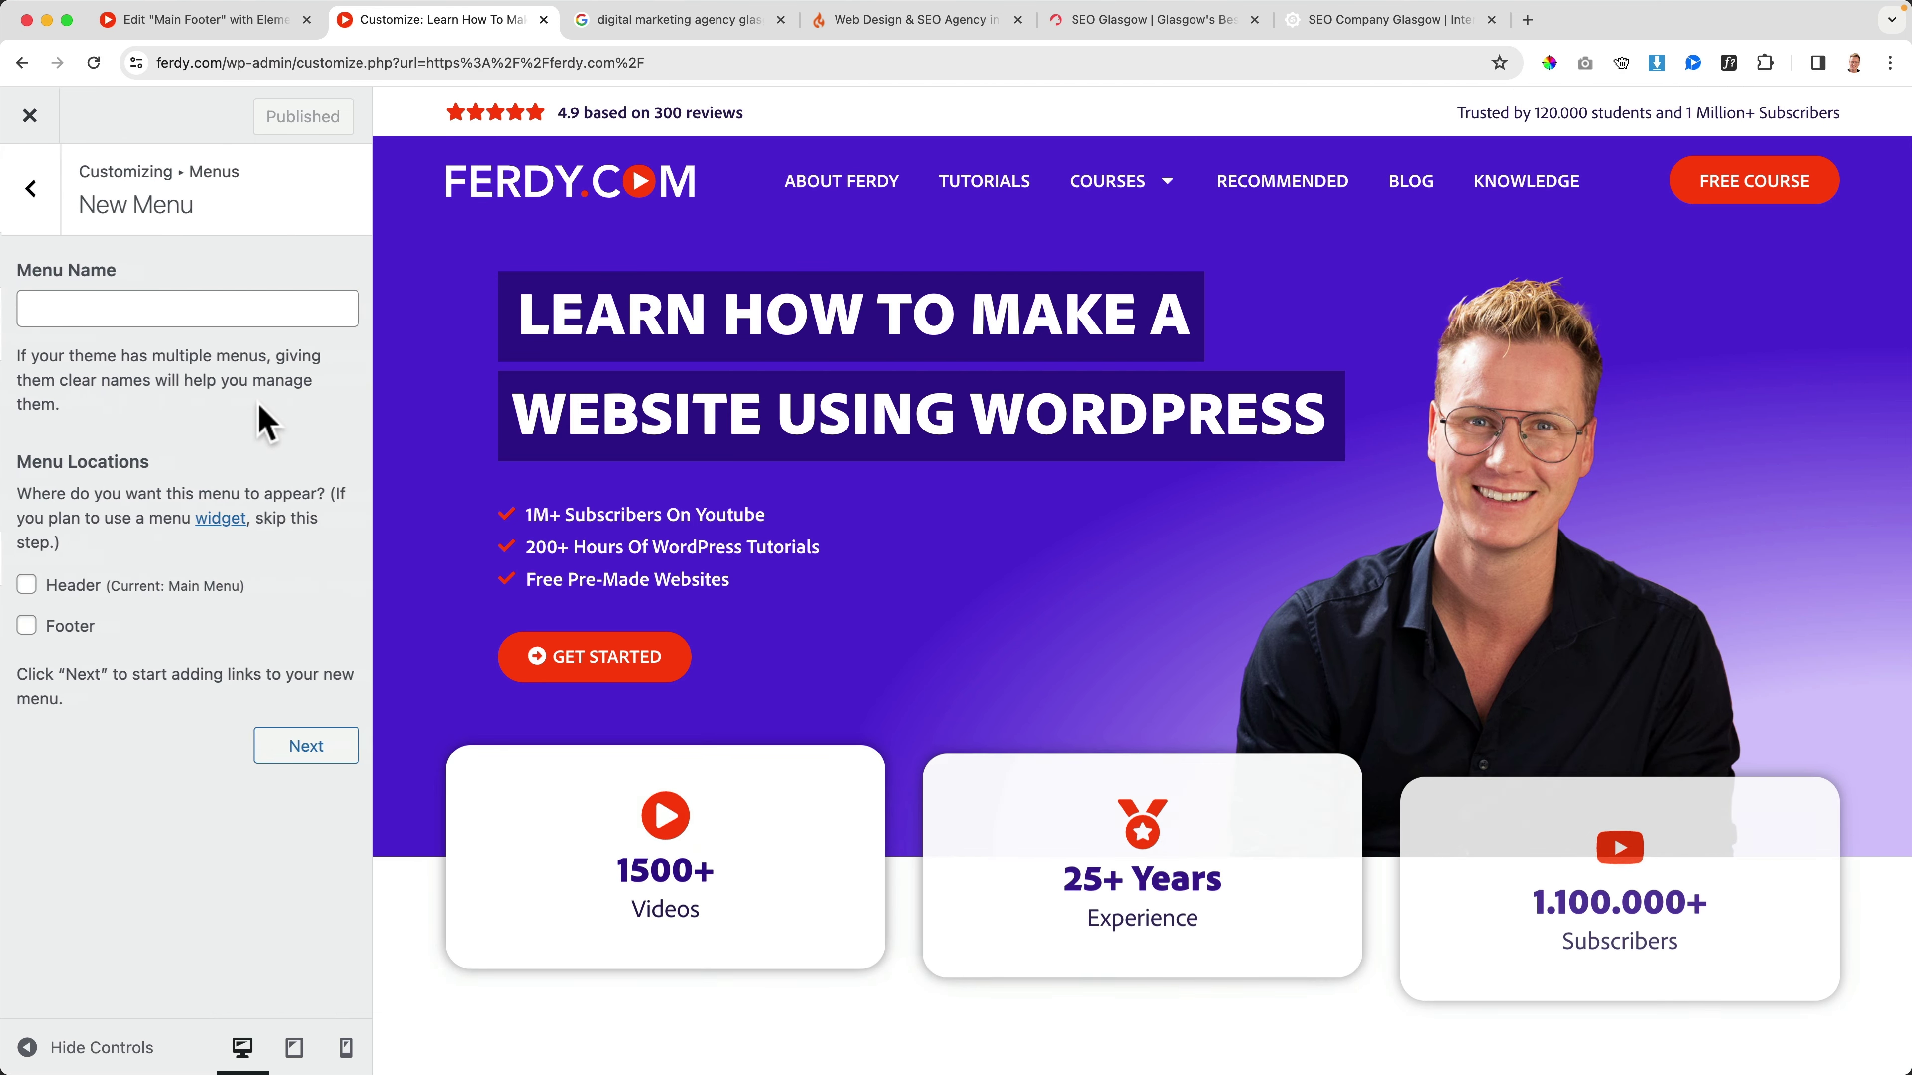
pyautogui.click(141, 320)
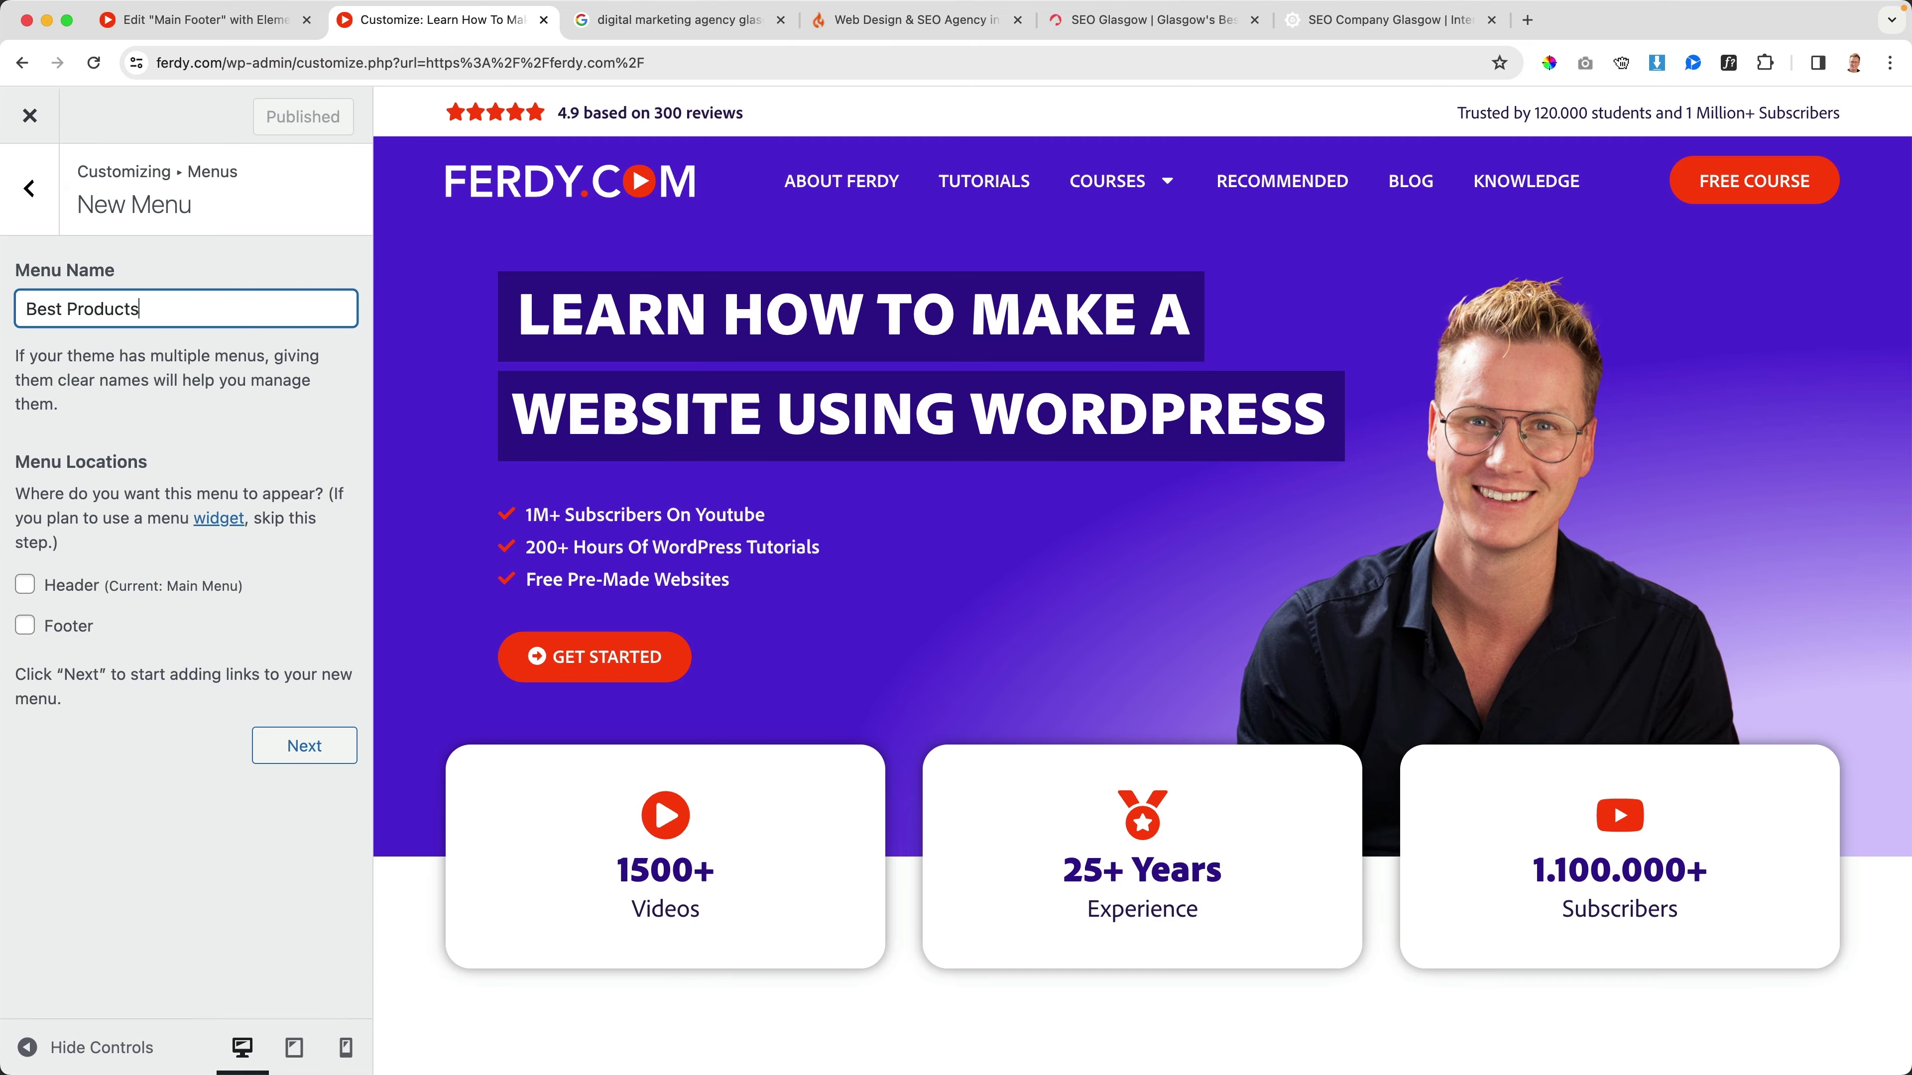
pyautogui.scroll(-20, 1203, 636)
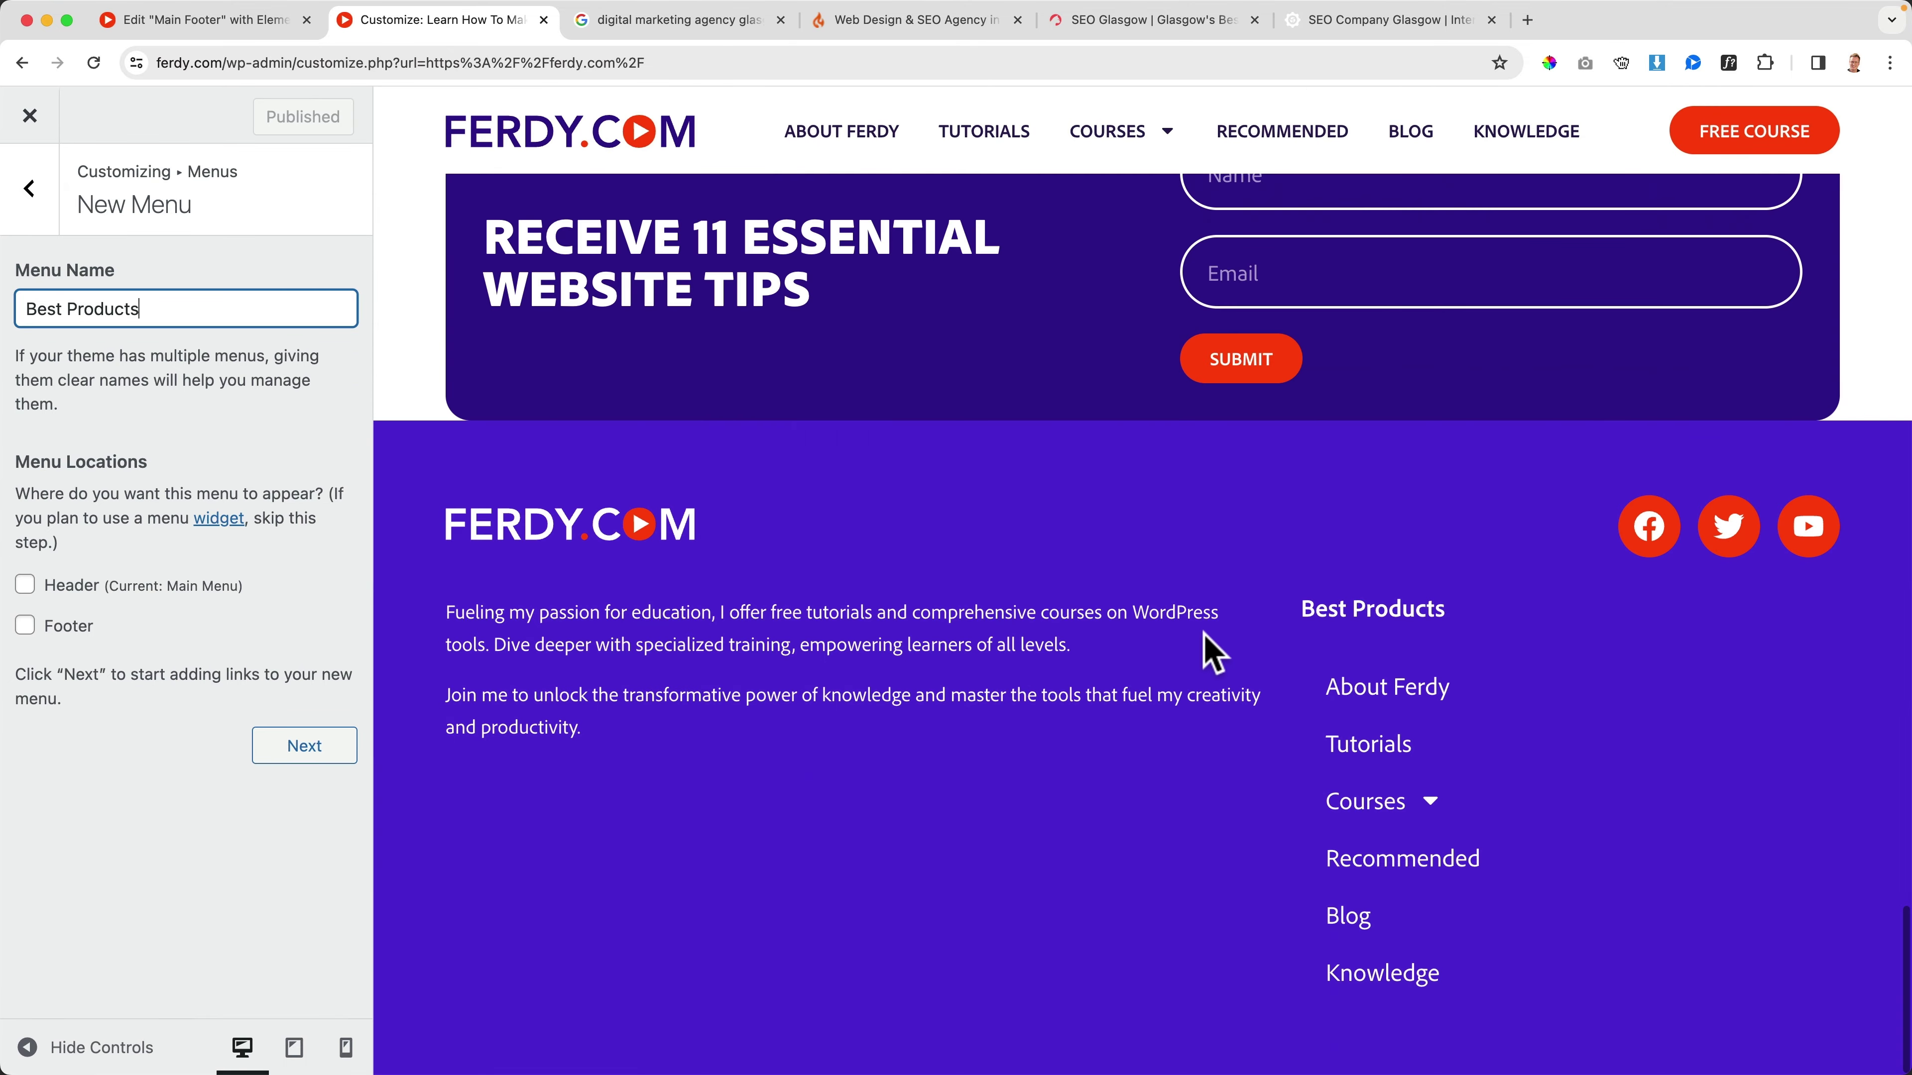
pyautogui.click(306, 748)
pyautogui.click(265, 476)
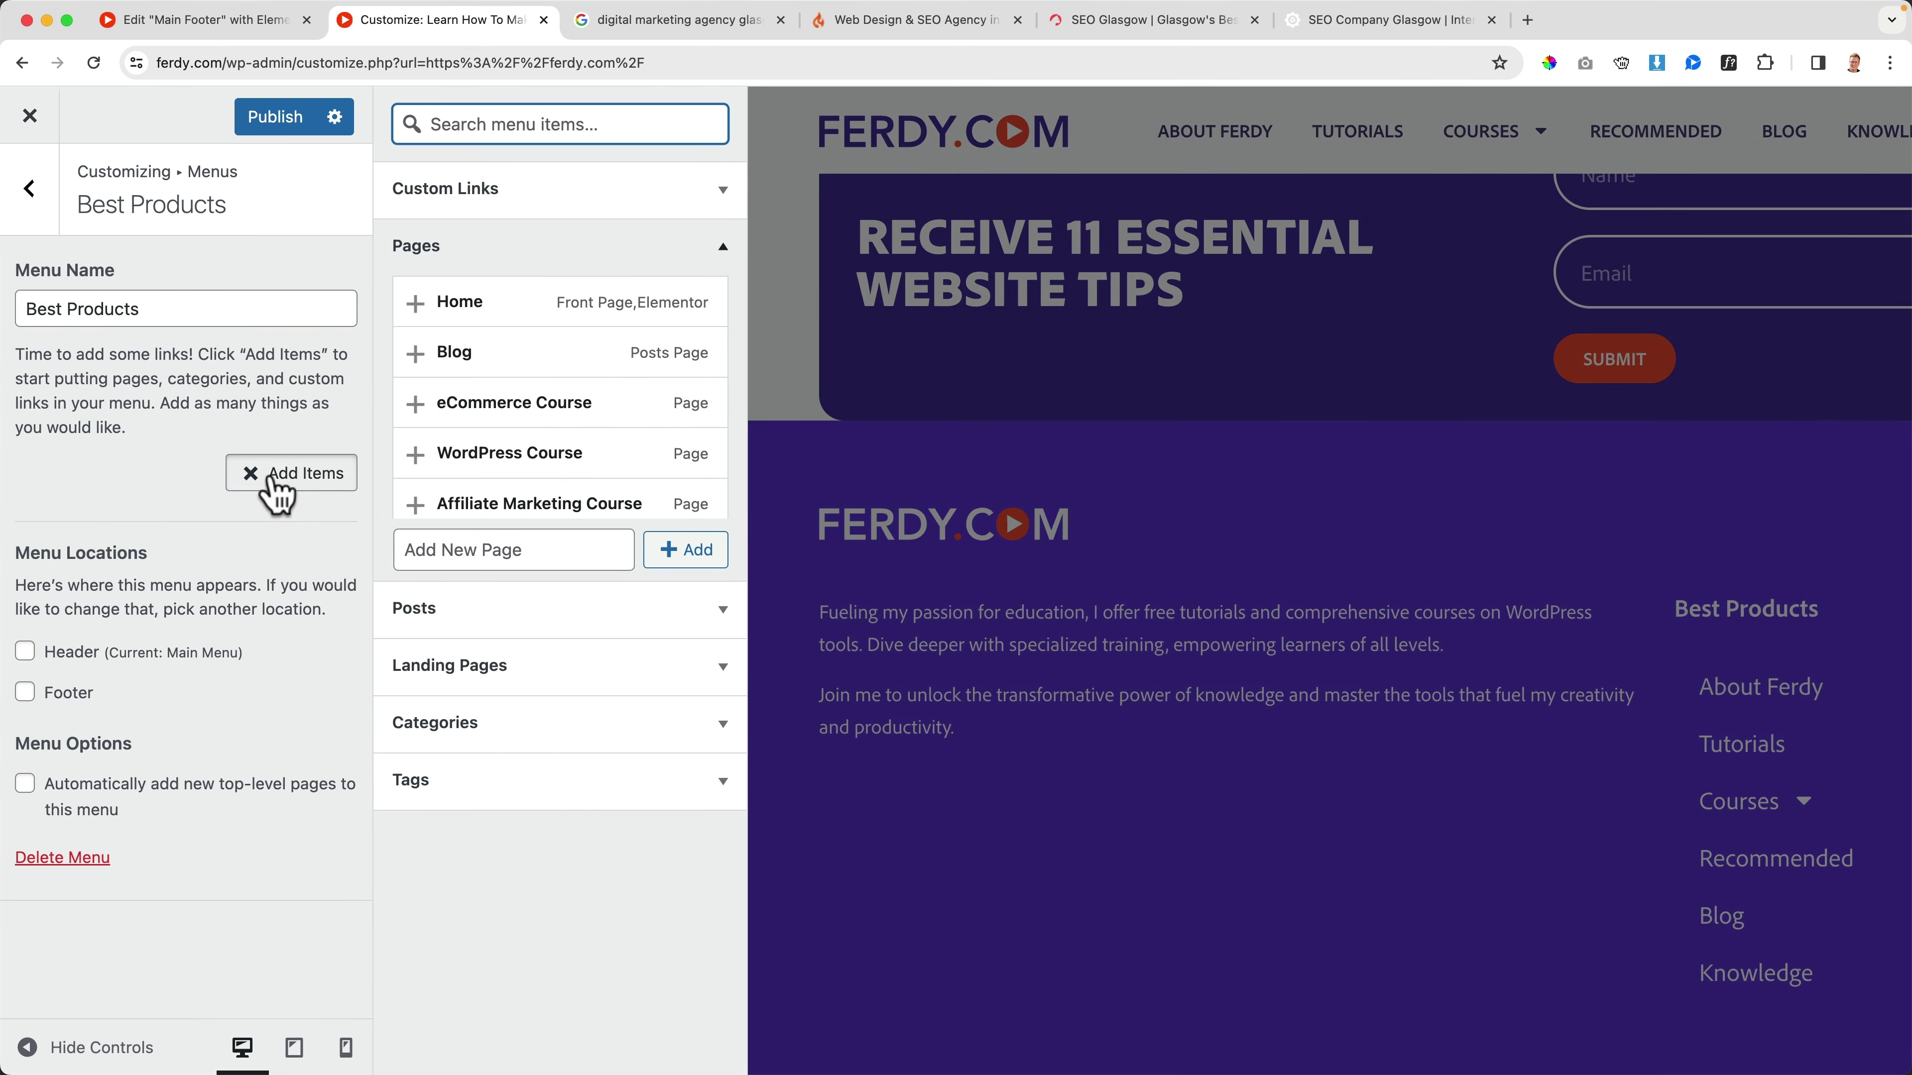
pyautogui.click(482, 633)
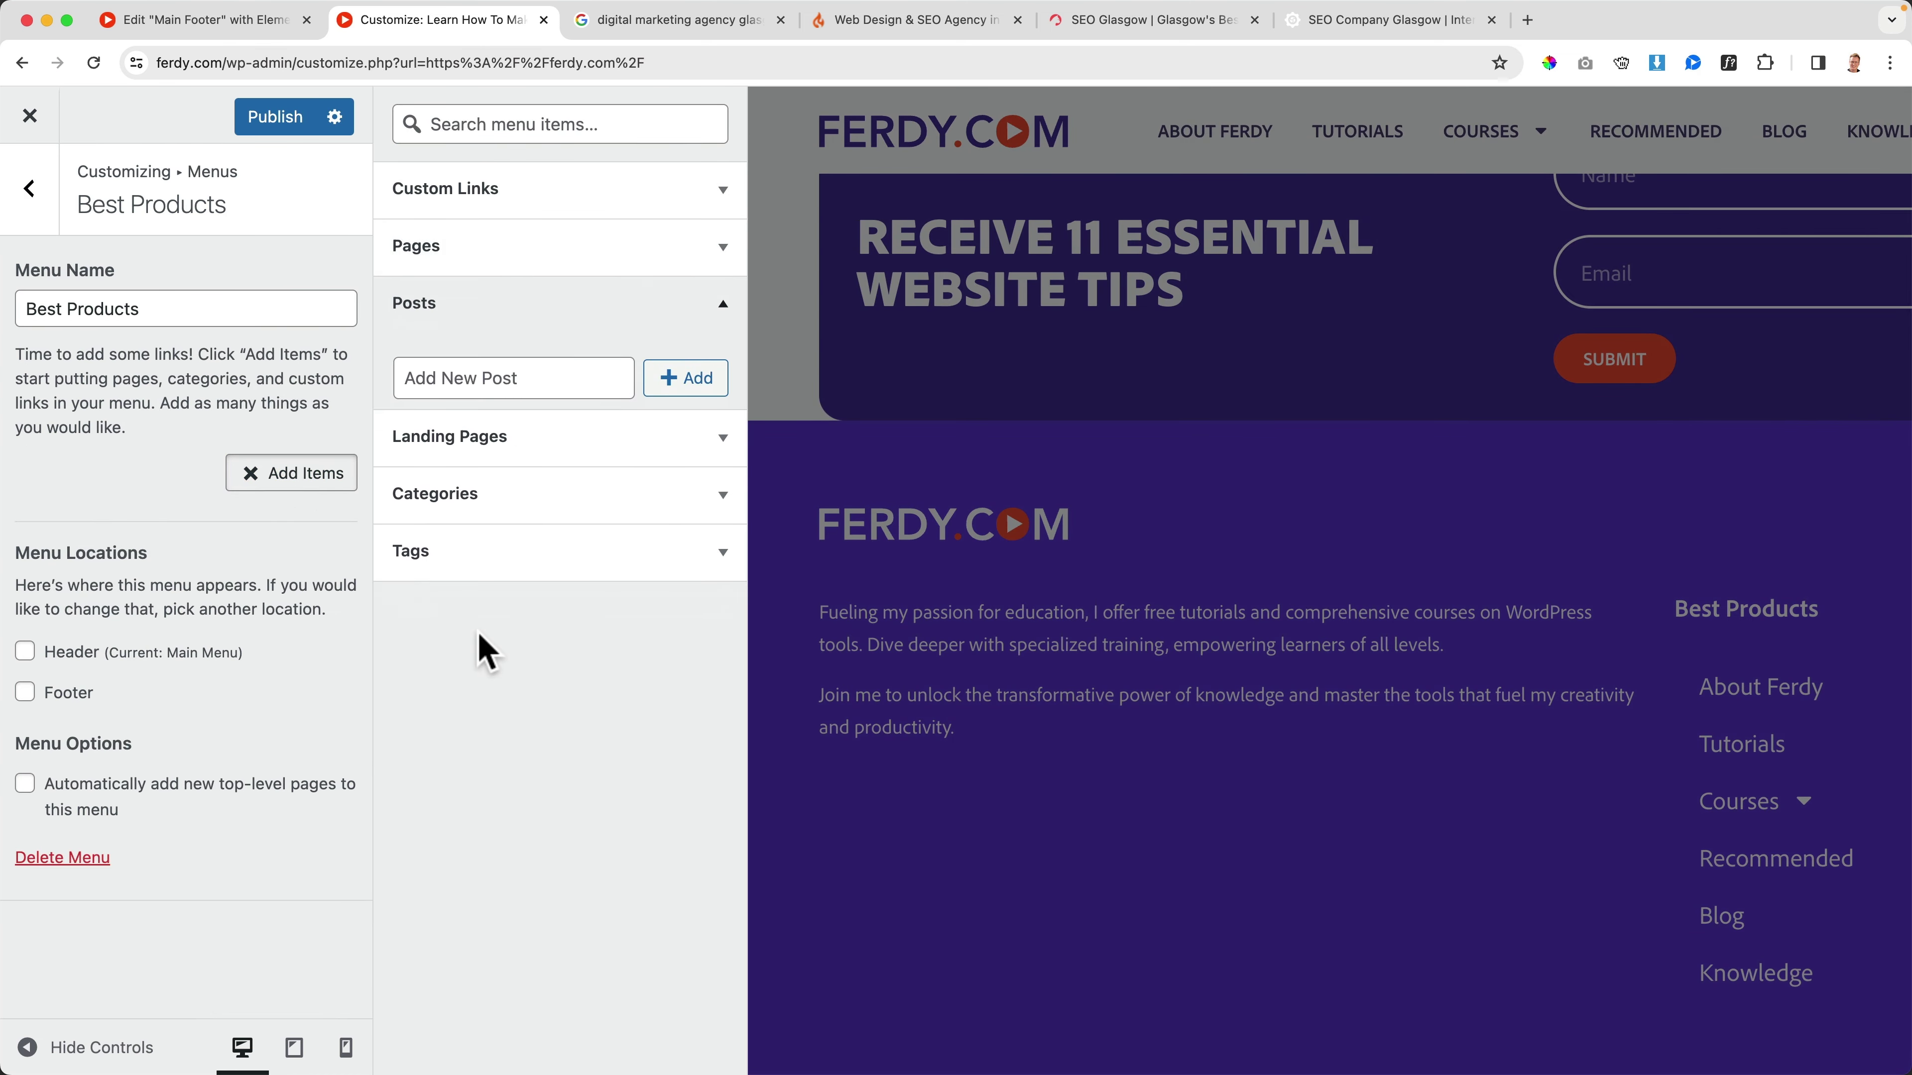
pyautogui.click(497, 320)
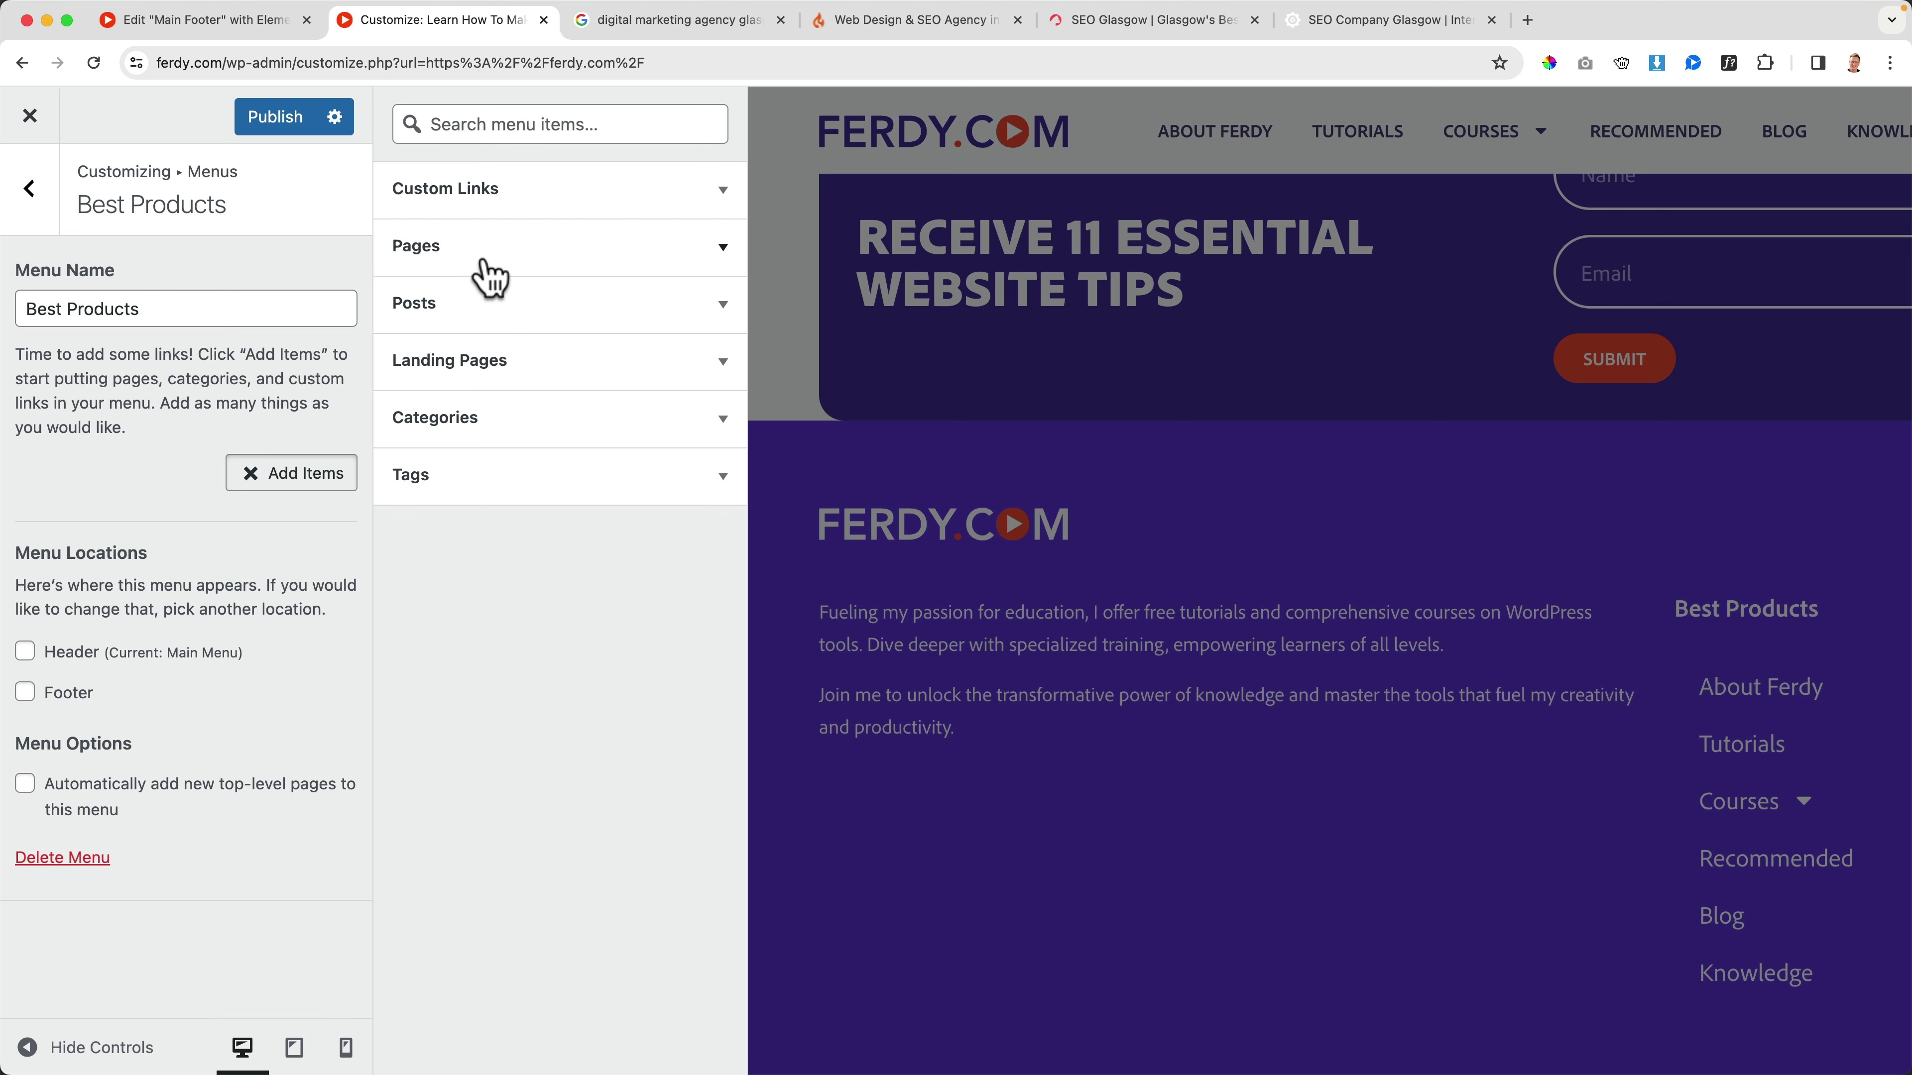
pyautogui.click(491, 273)
pyautogui.click(478, 549)
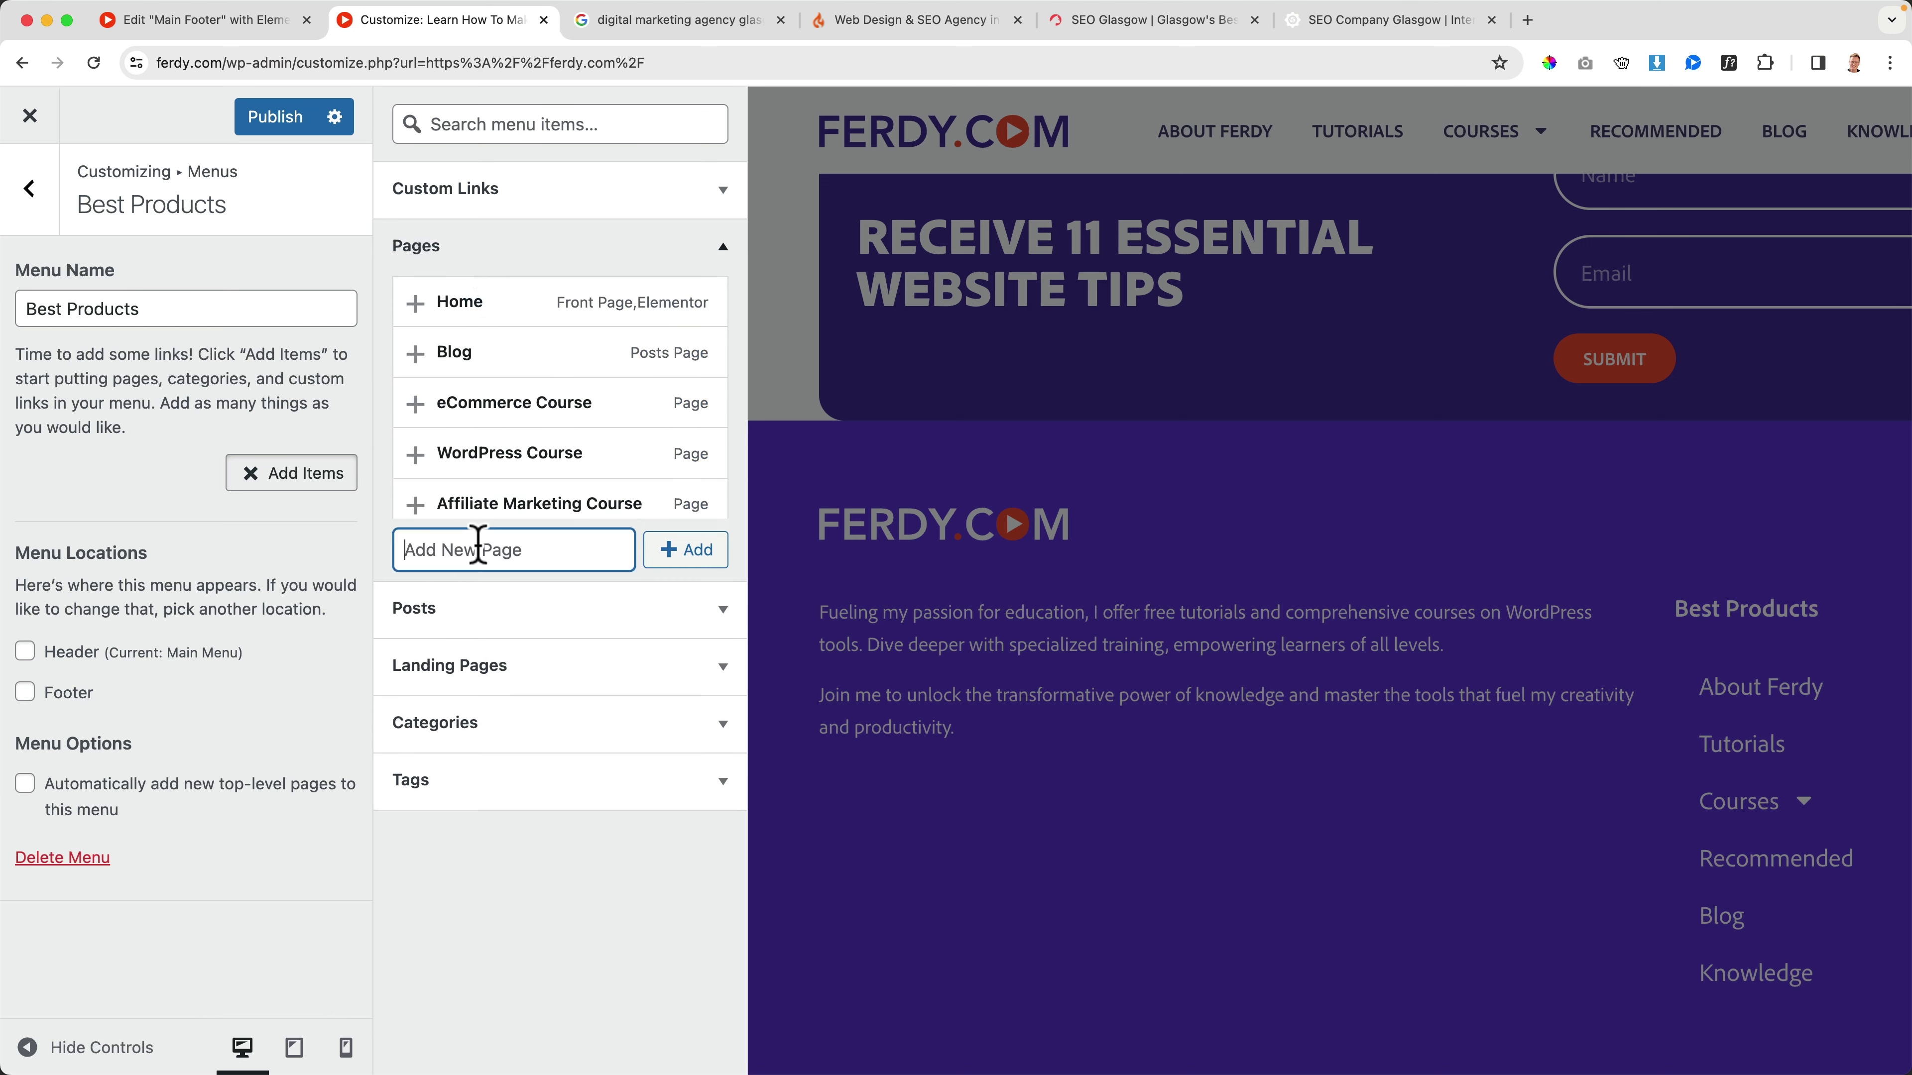
pyautogui.click(497, 210)
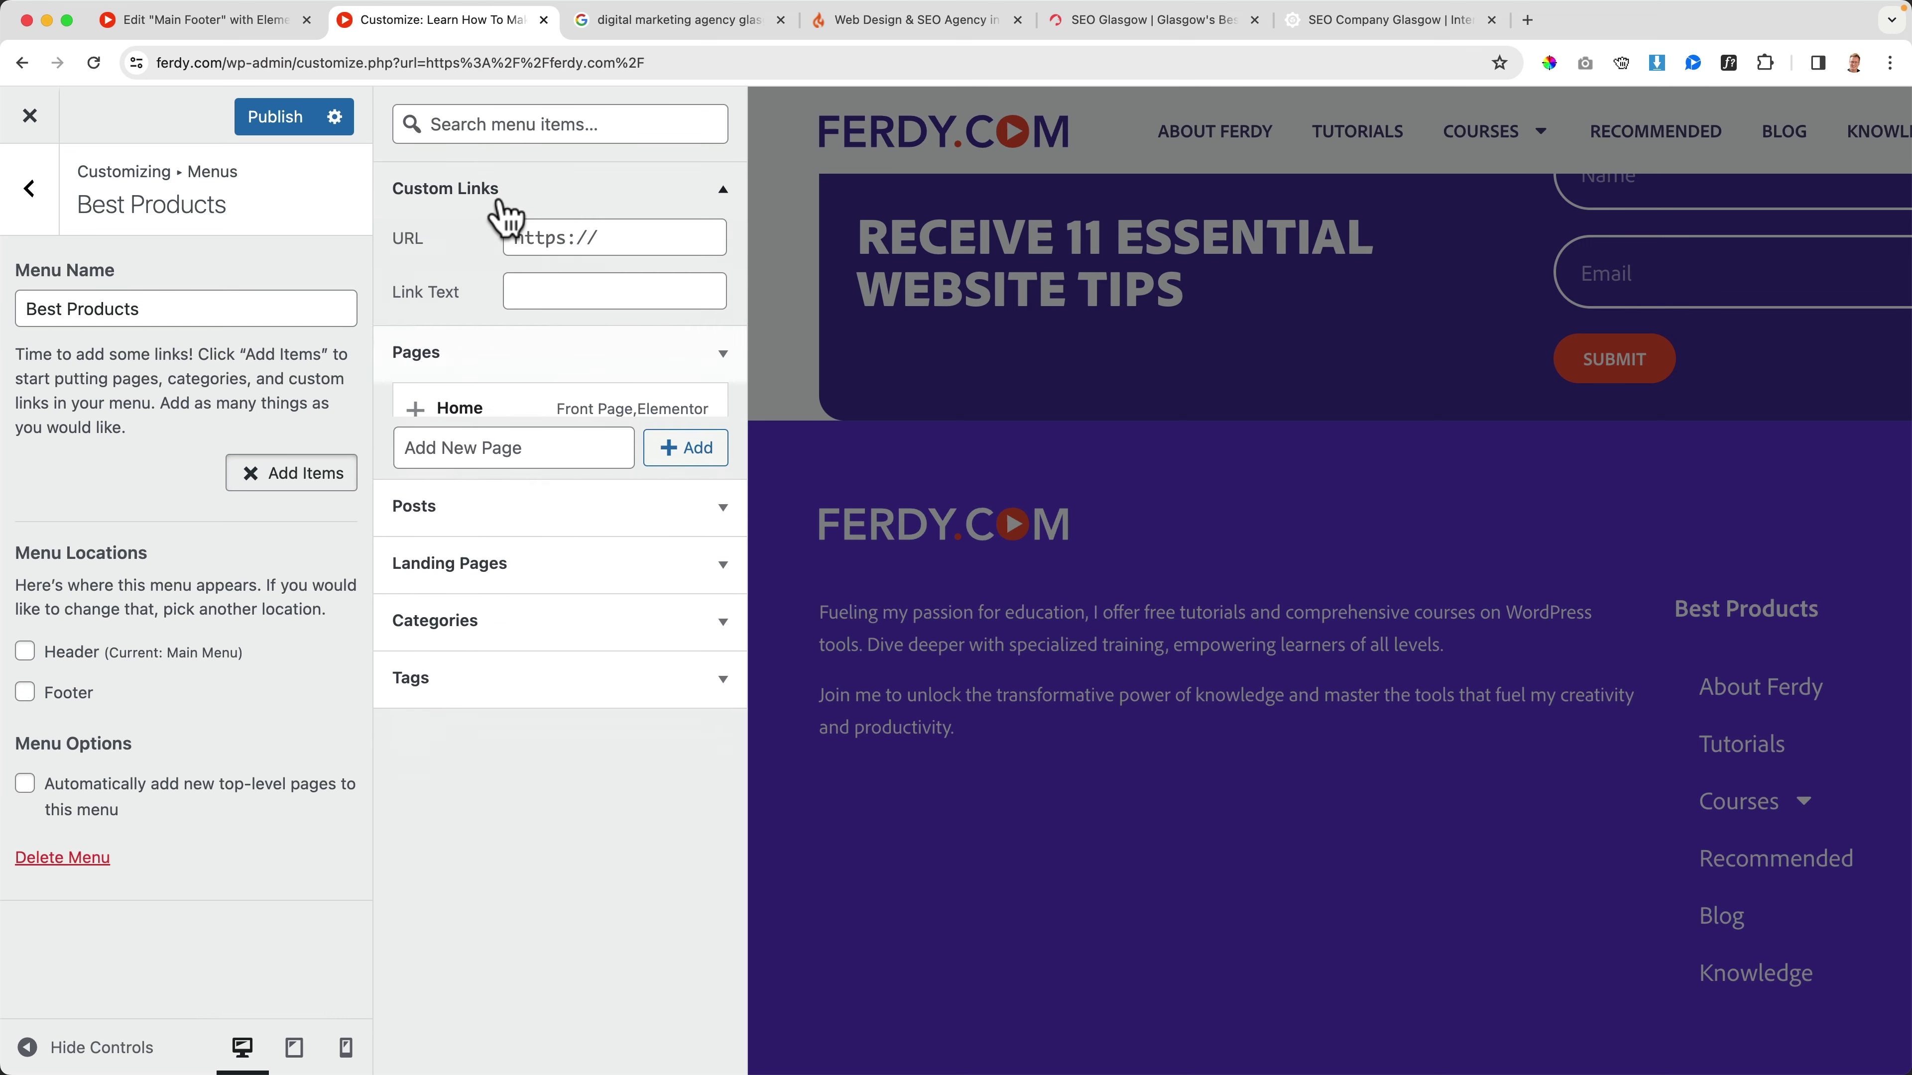
pyautogui.click(565, 234)
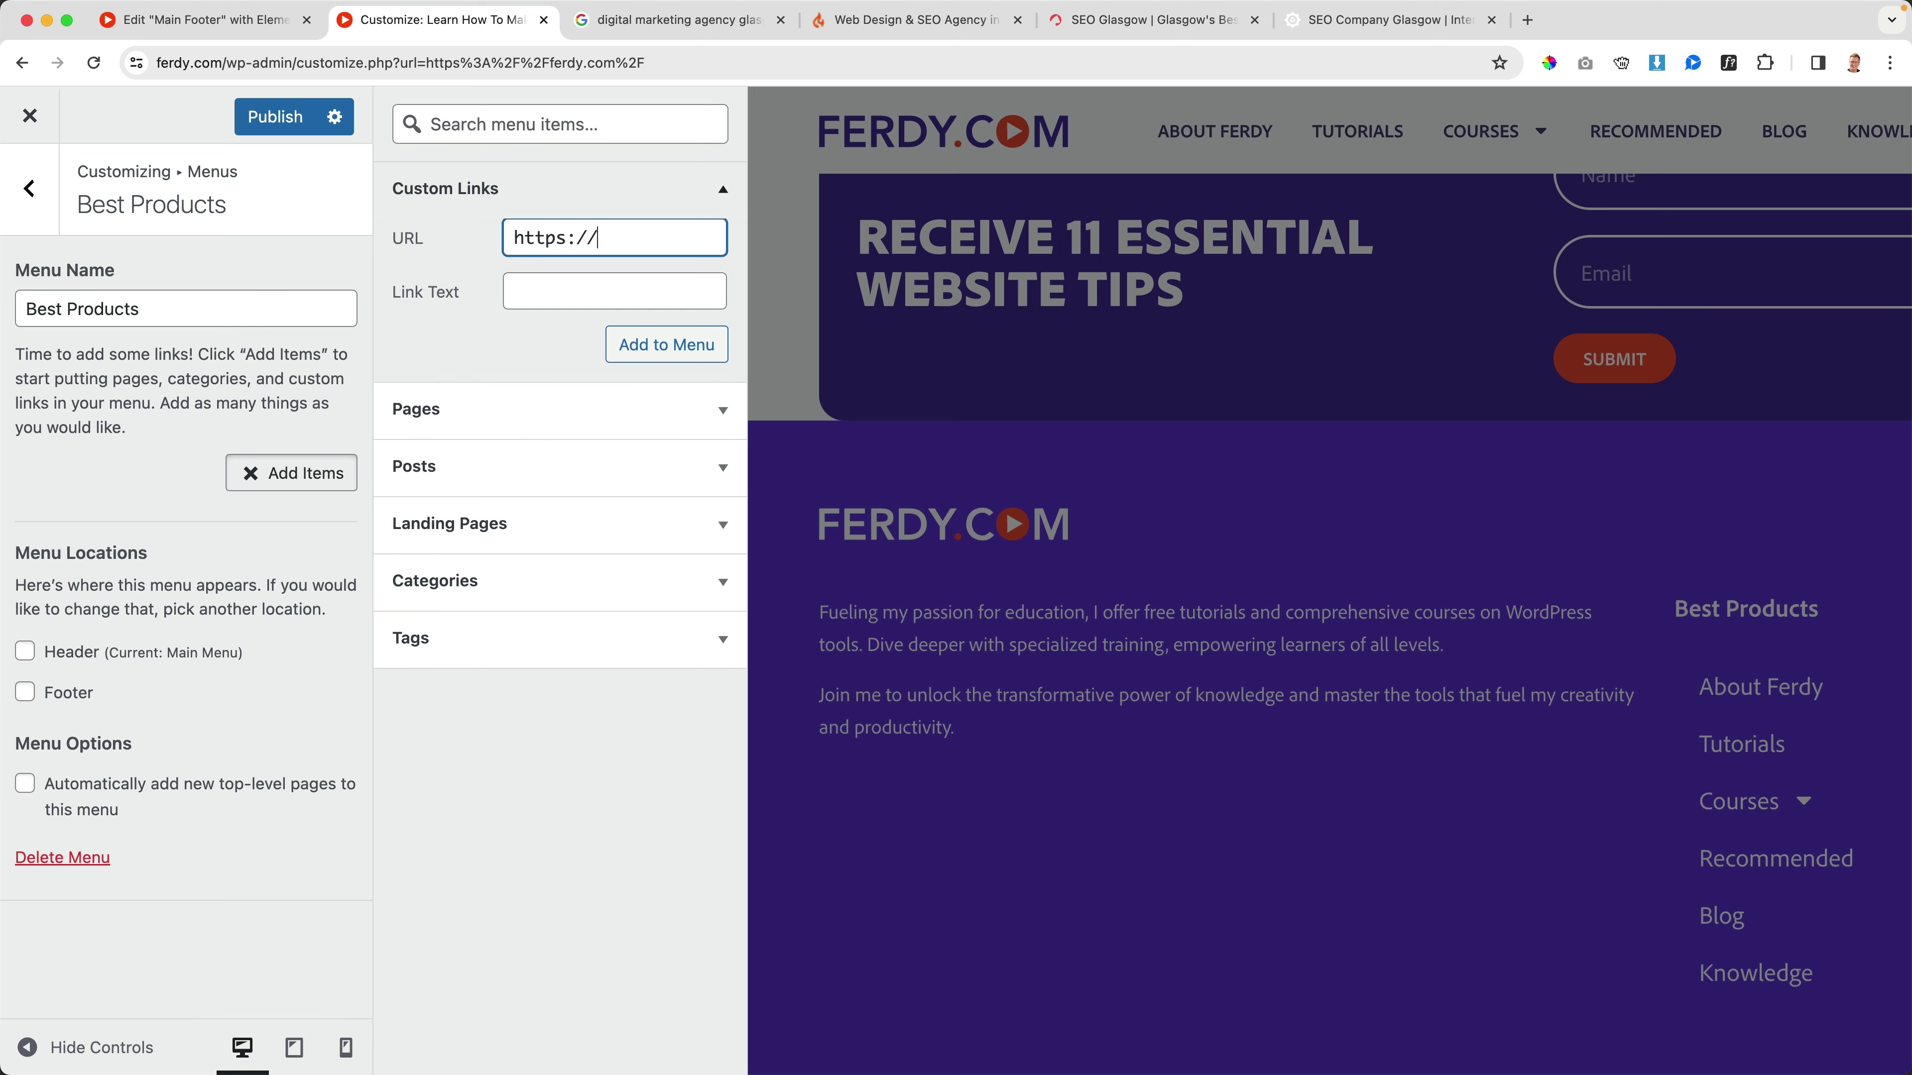
pyautogui.write('https://ferdy.com/el')
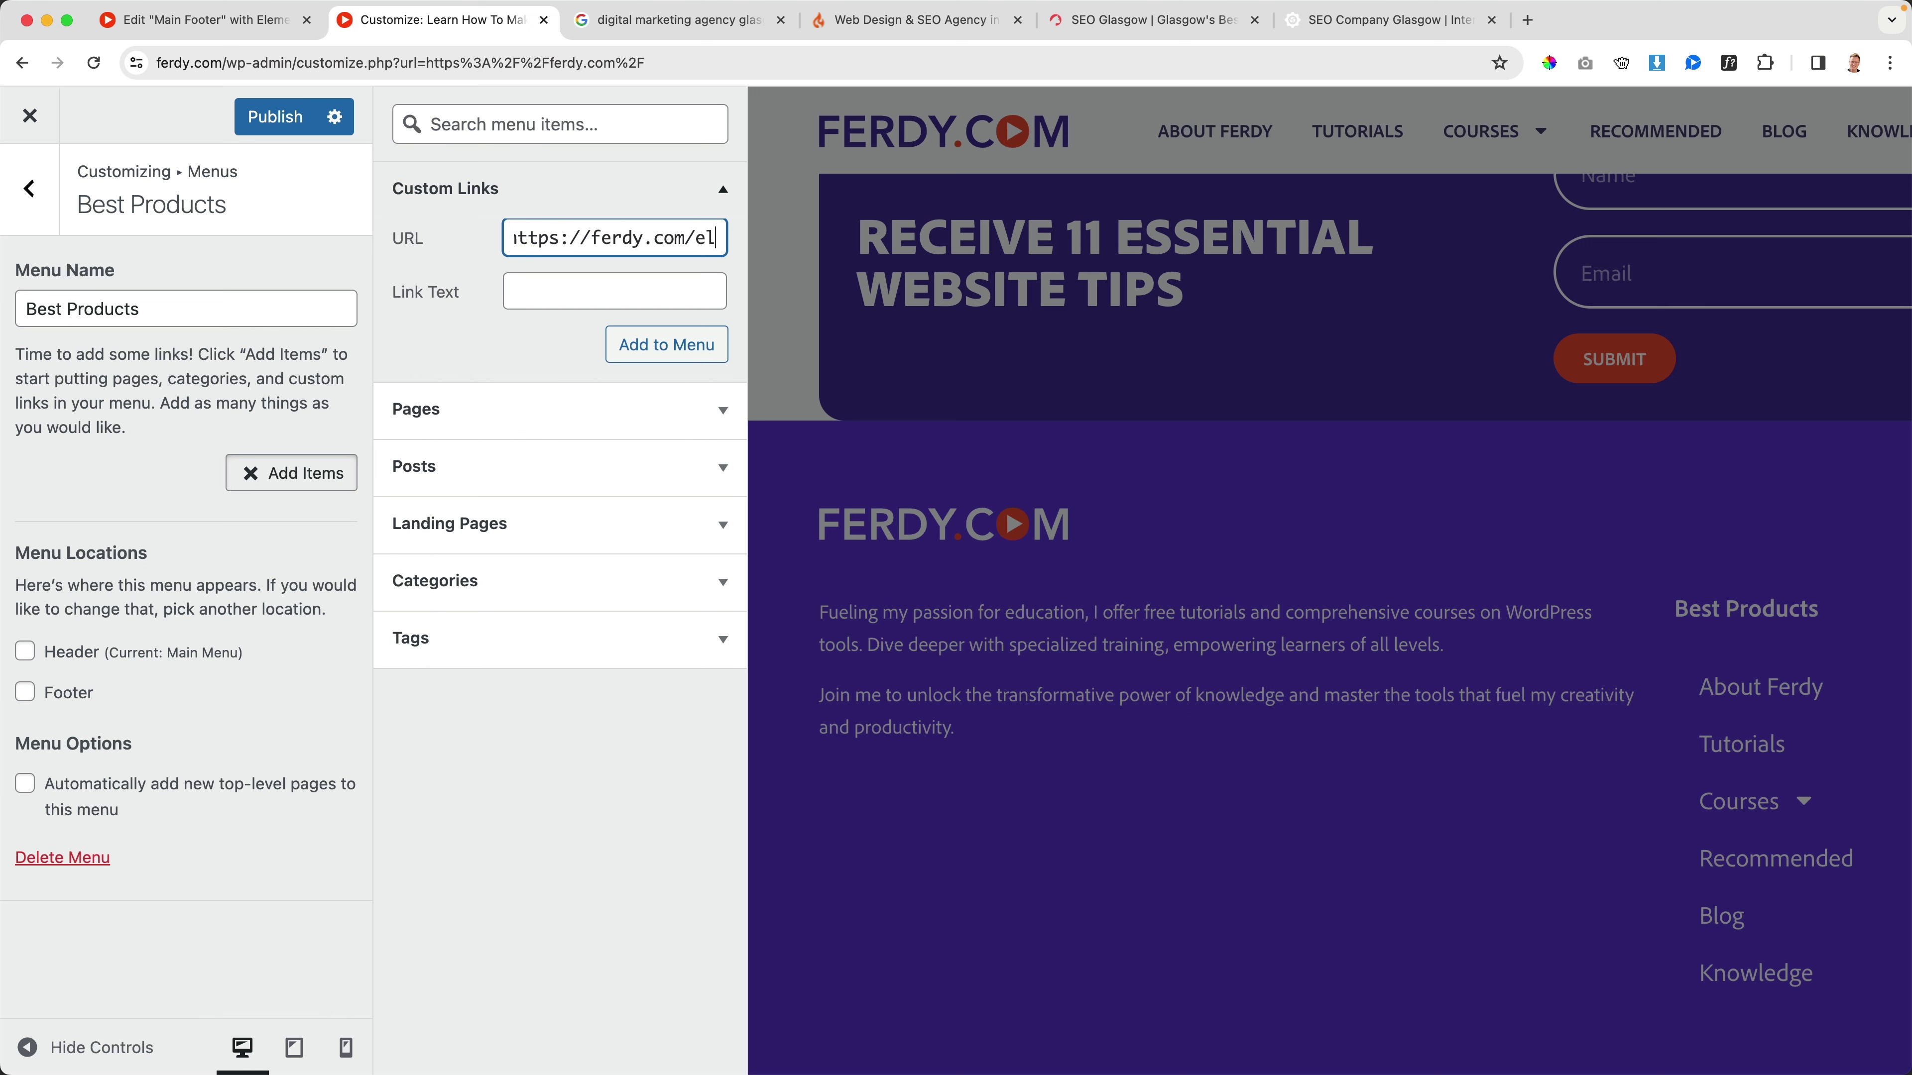
pyautogui.write('ementor')
pyautogui.click(614, 291)
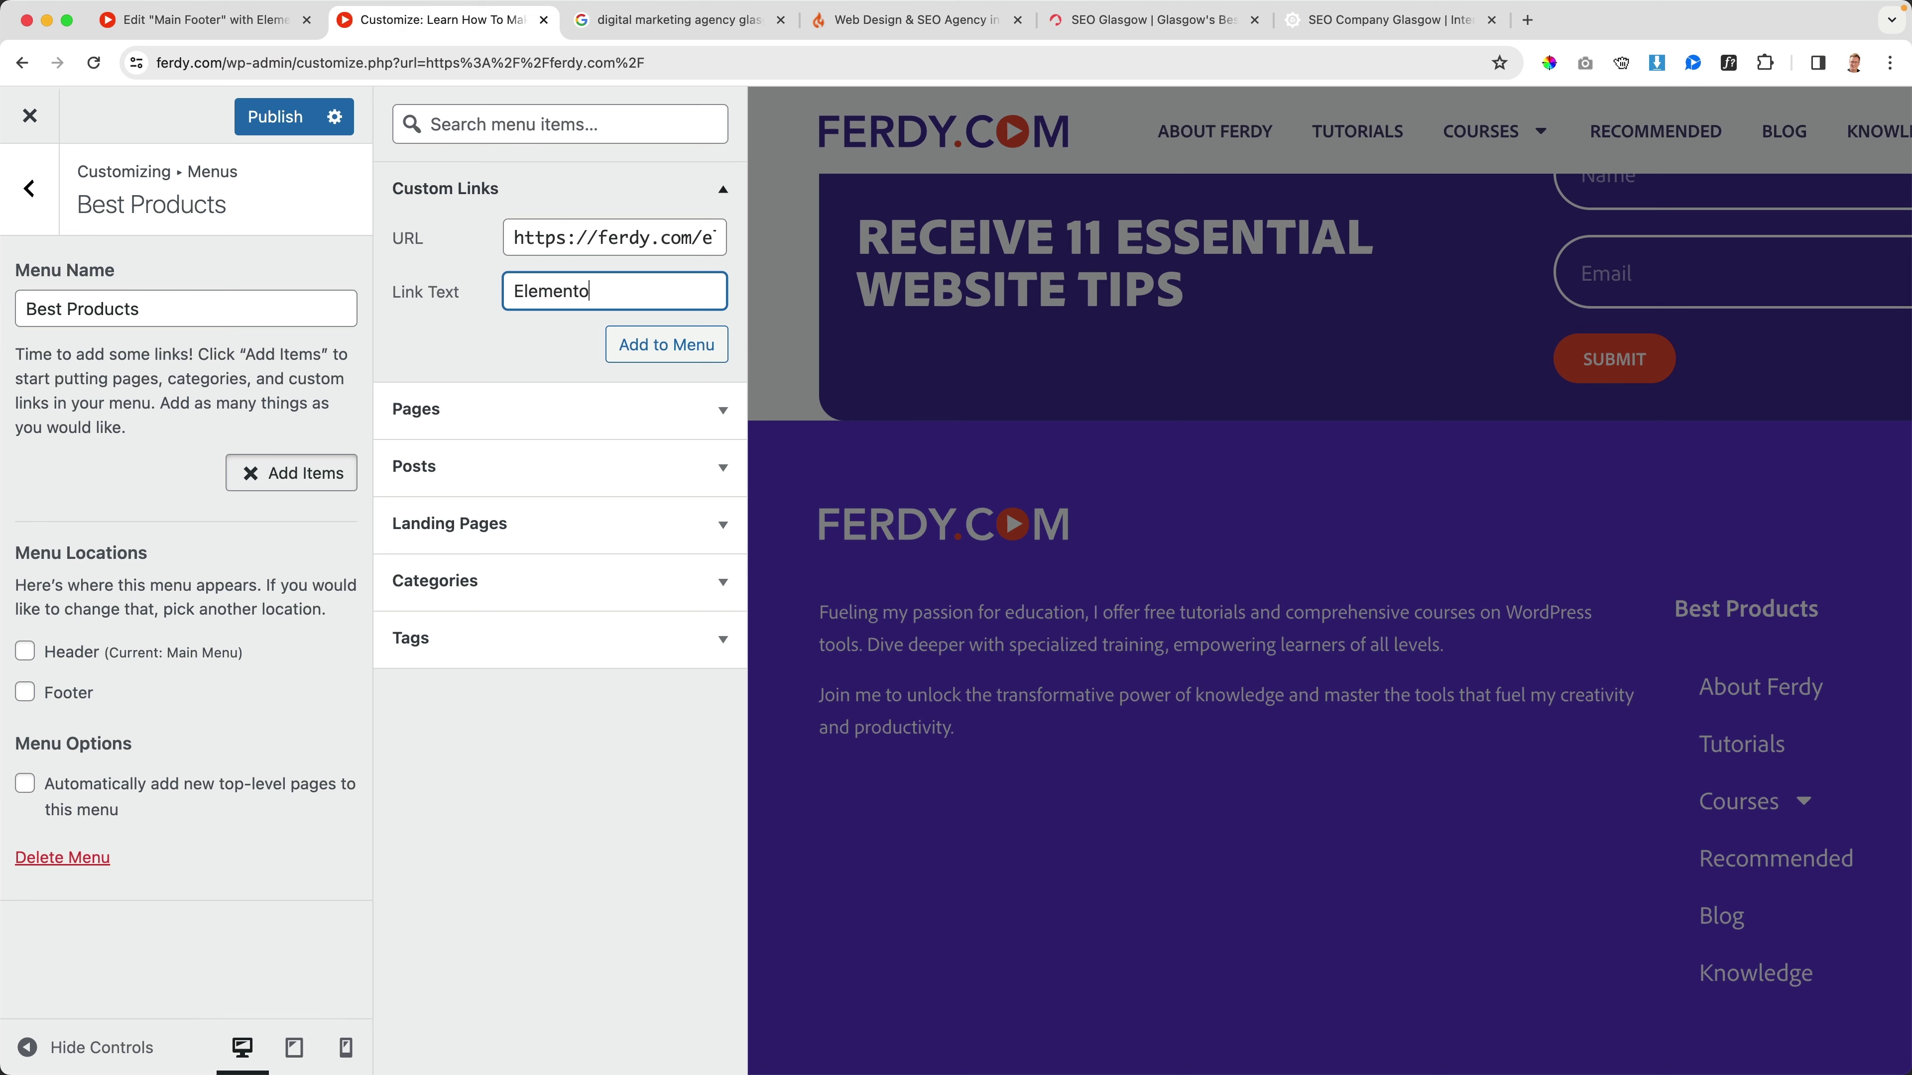
pyautogui.click(661, 344)
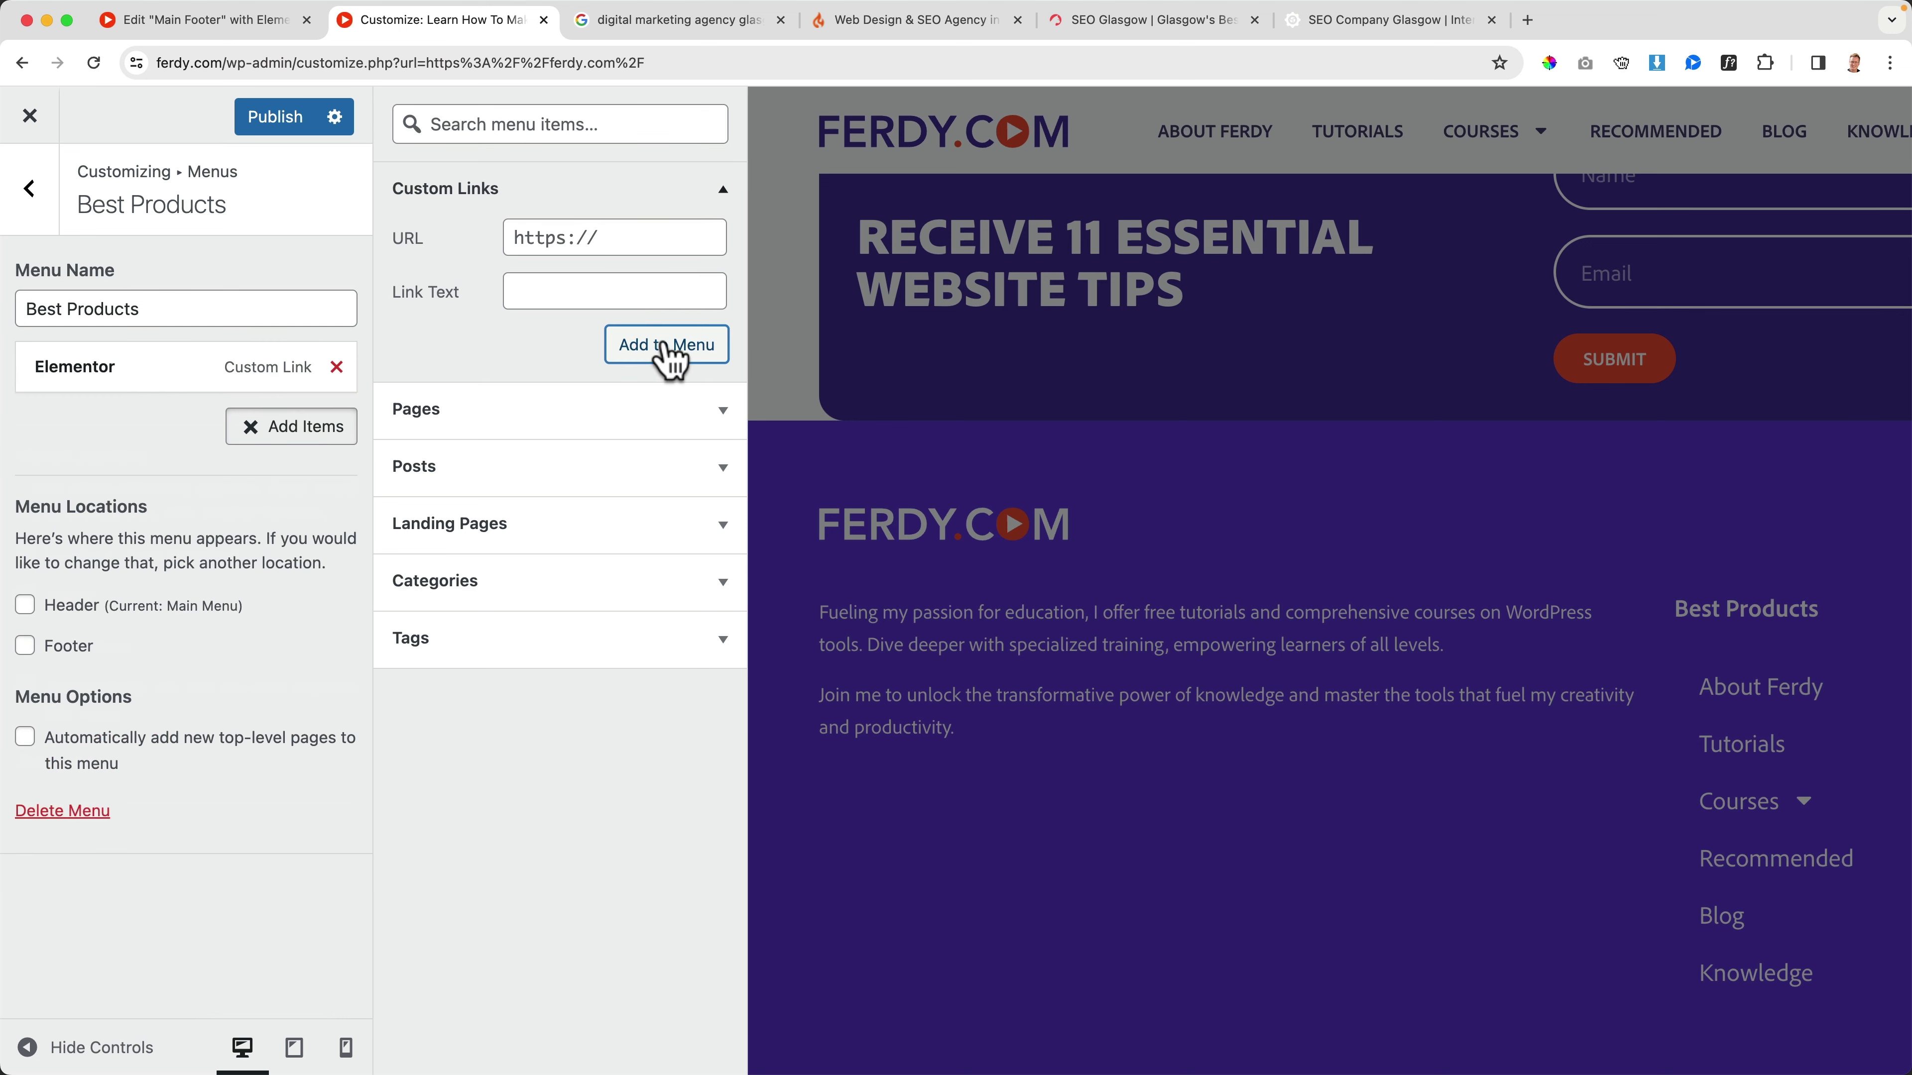
# Step: Add custom links for Divi Builder (URL #), TubeBuddy, CrocoBlock and Bricks Builder to the menu, publish it and close the Customizer
pyautogui.click(565, 240)
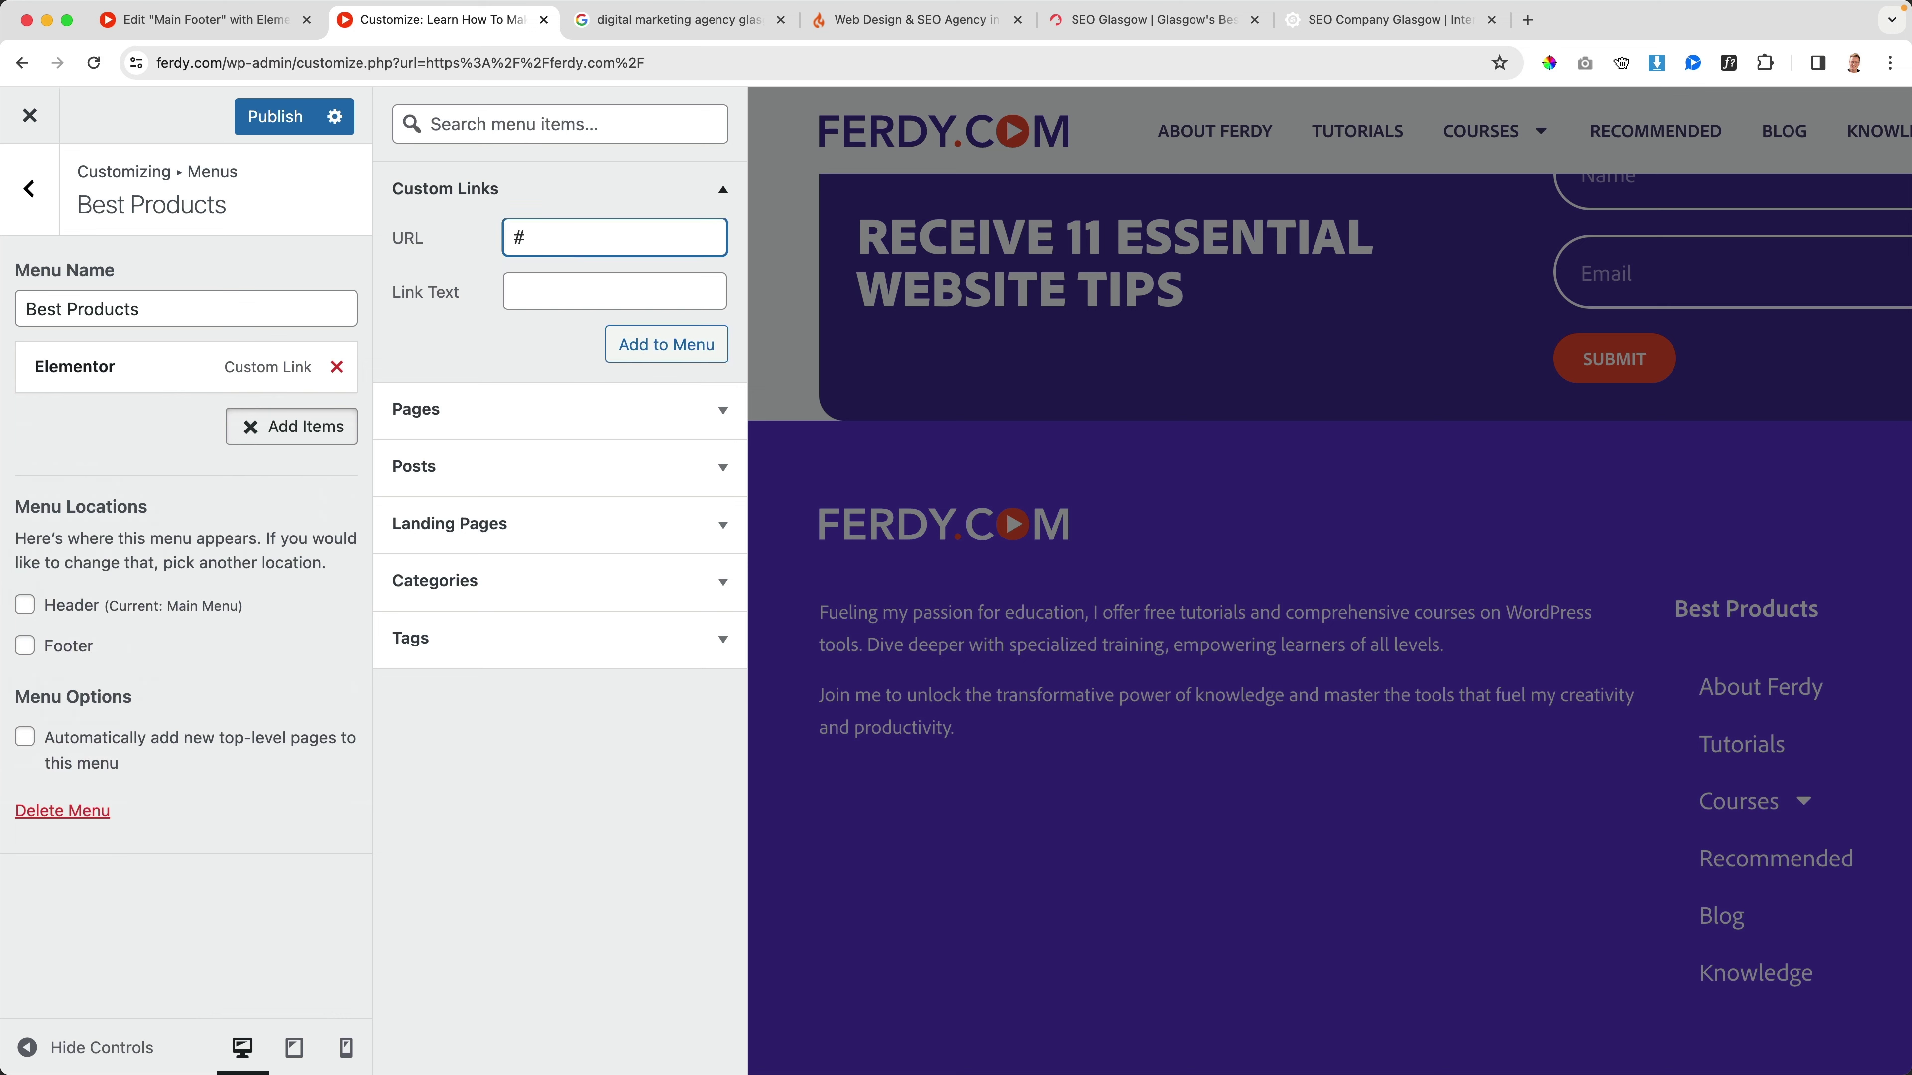
pyautogui.click(615, 291)
pyautogui.click(568, 240)
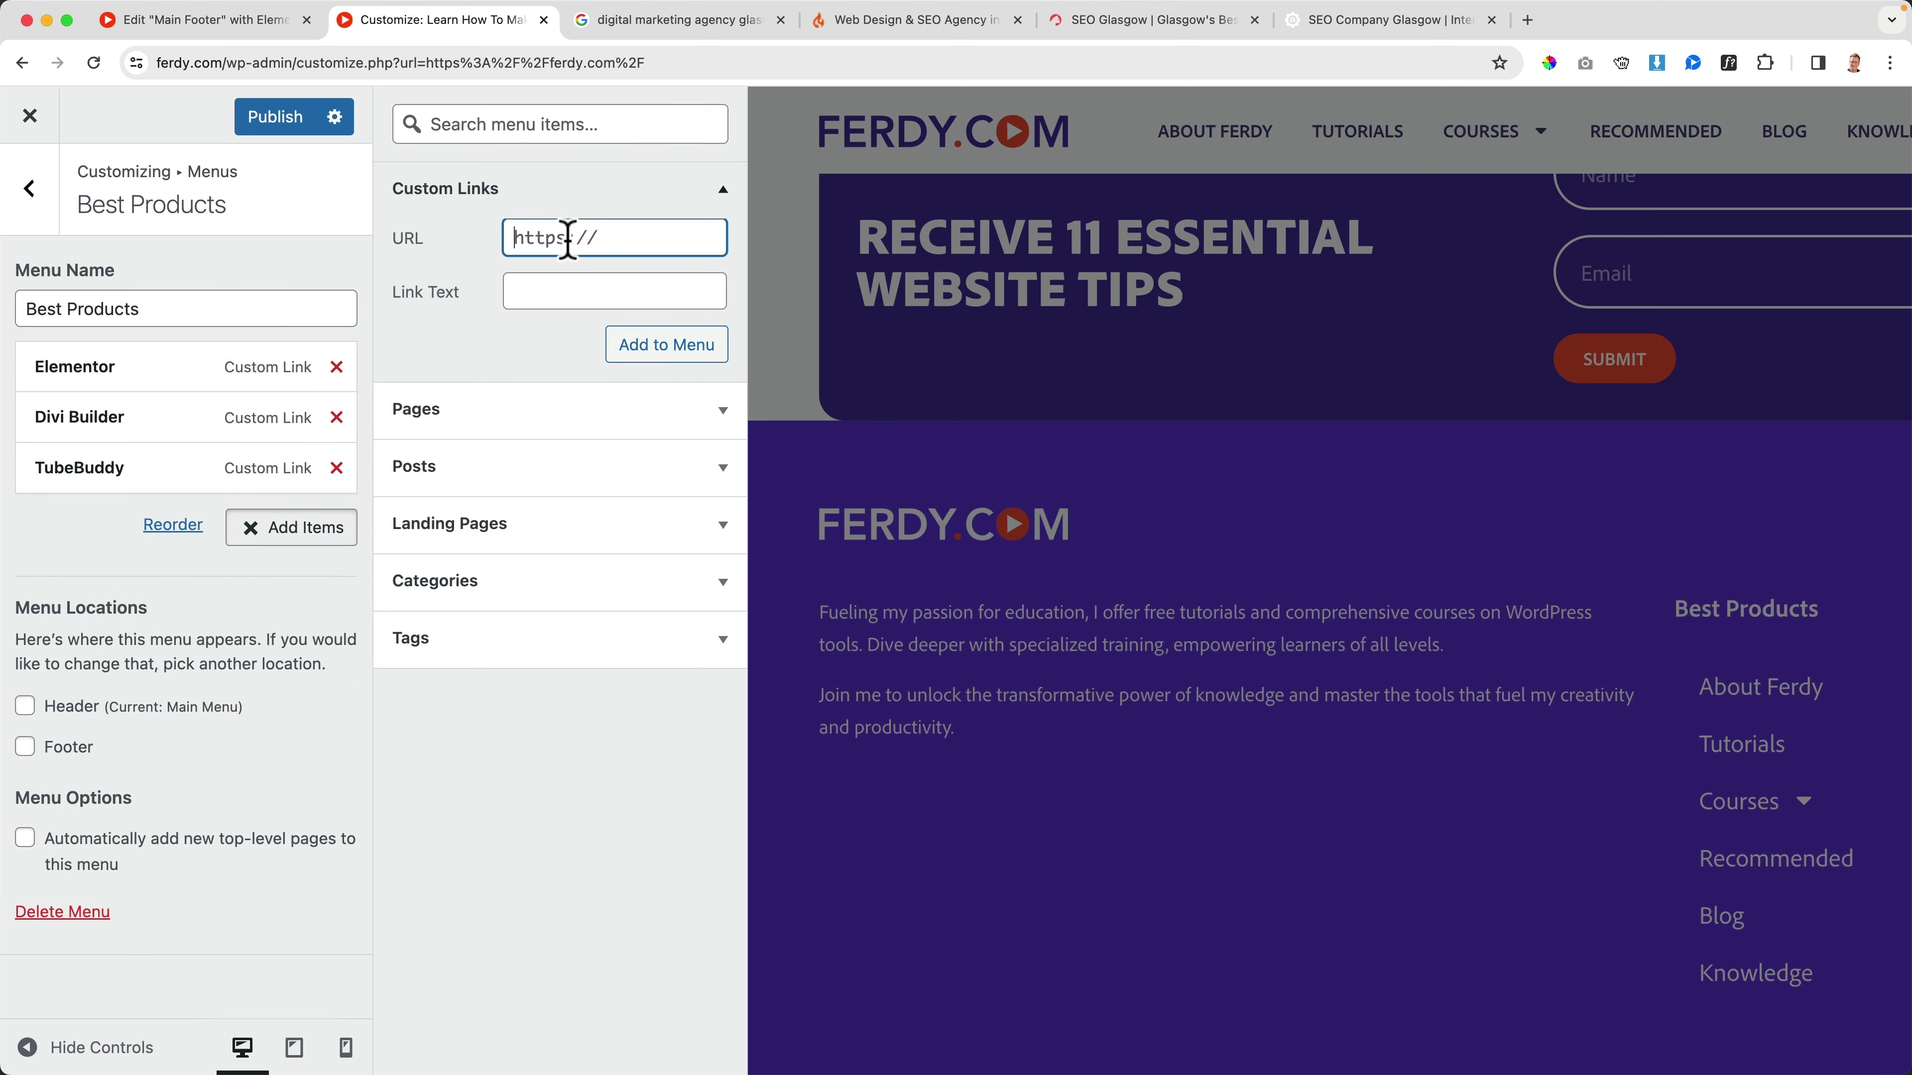
pyautogui.click(667, 344)
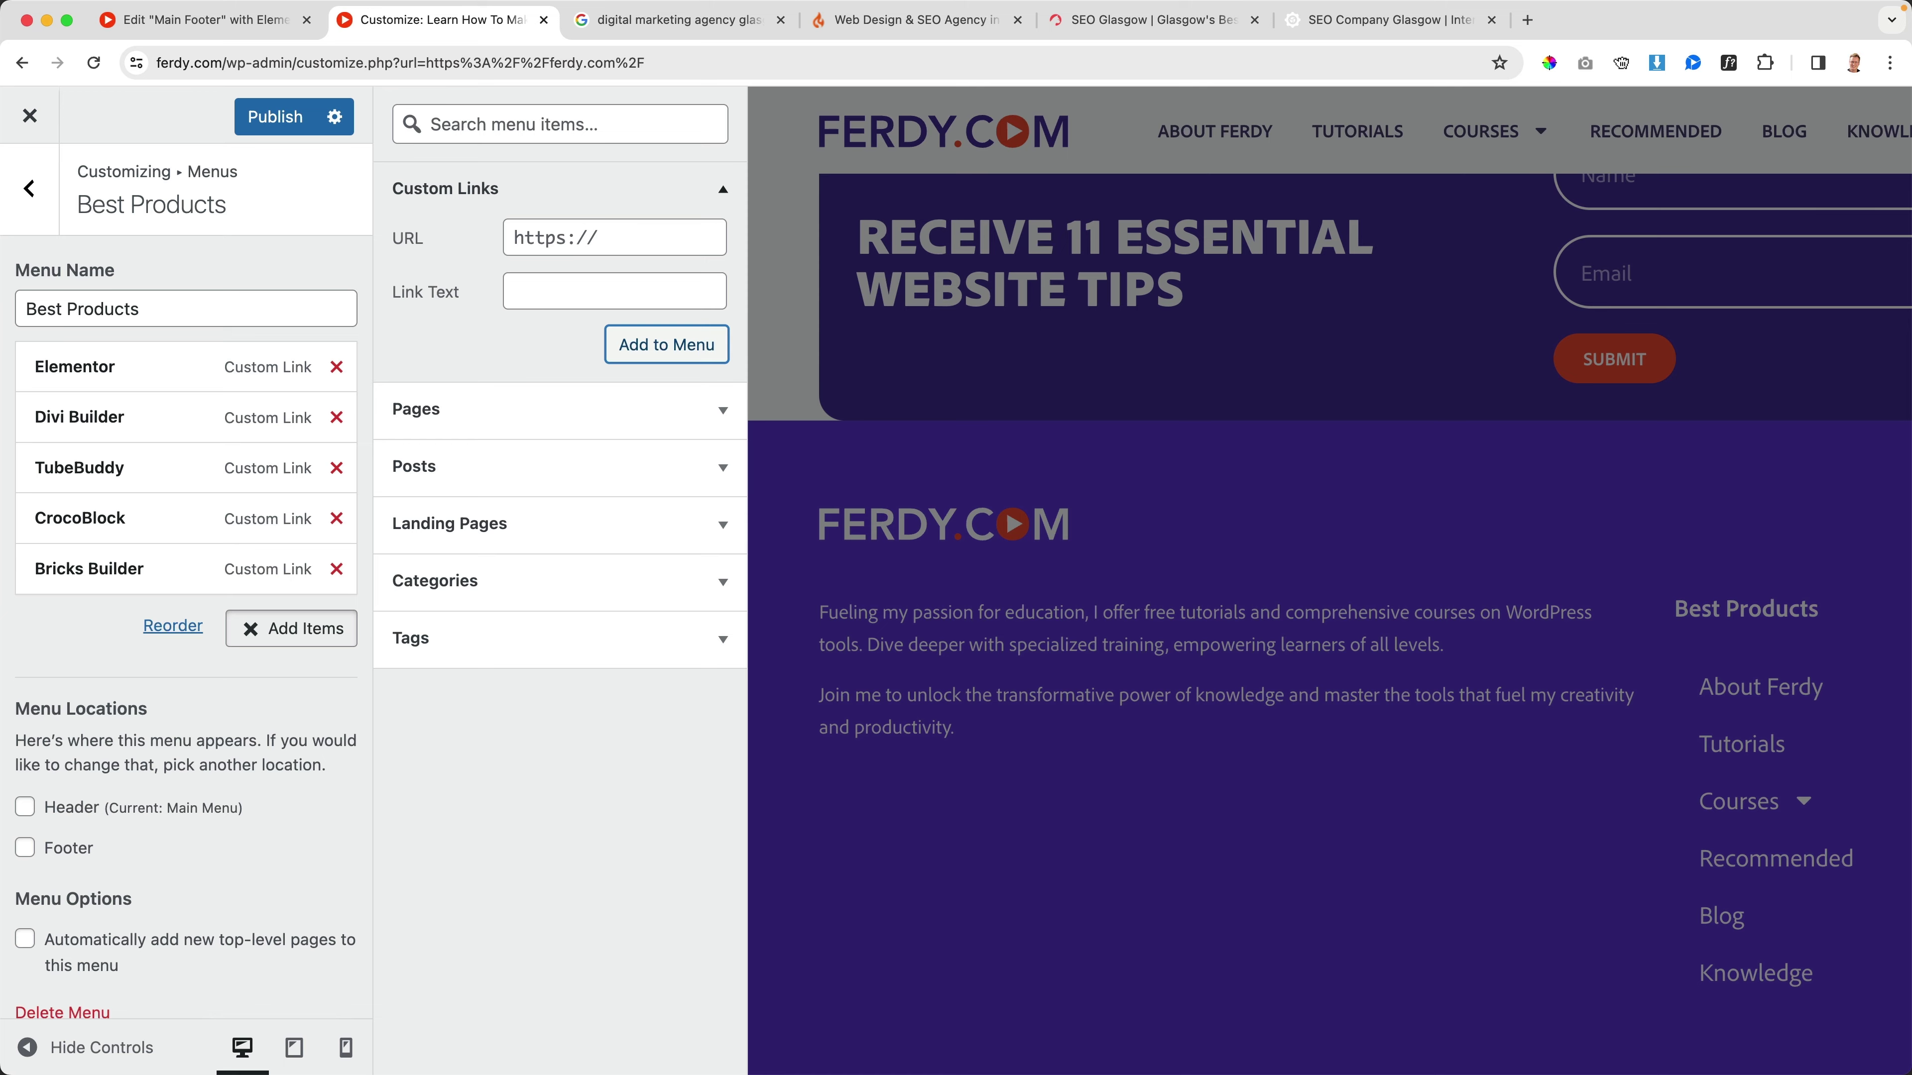
pyautogui.click(295, 121)
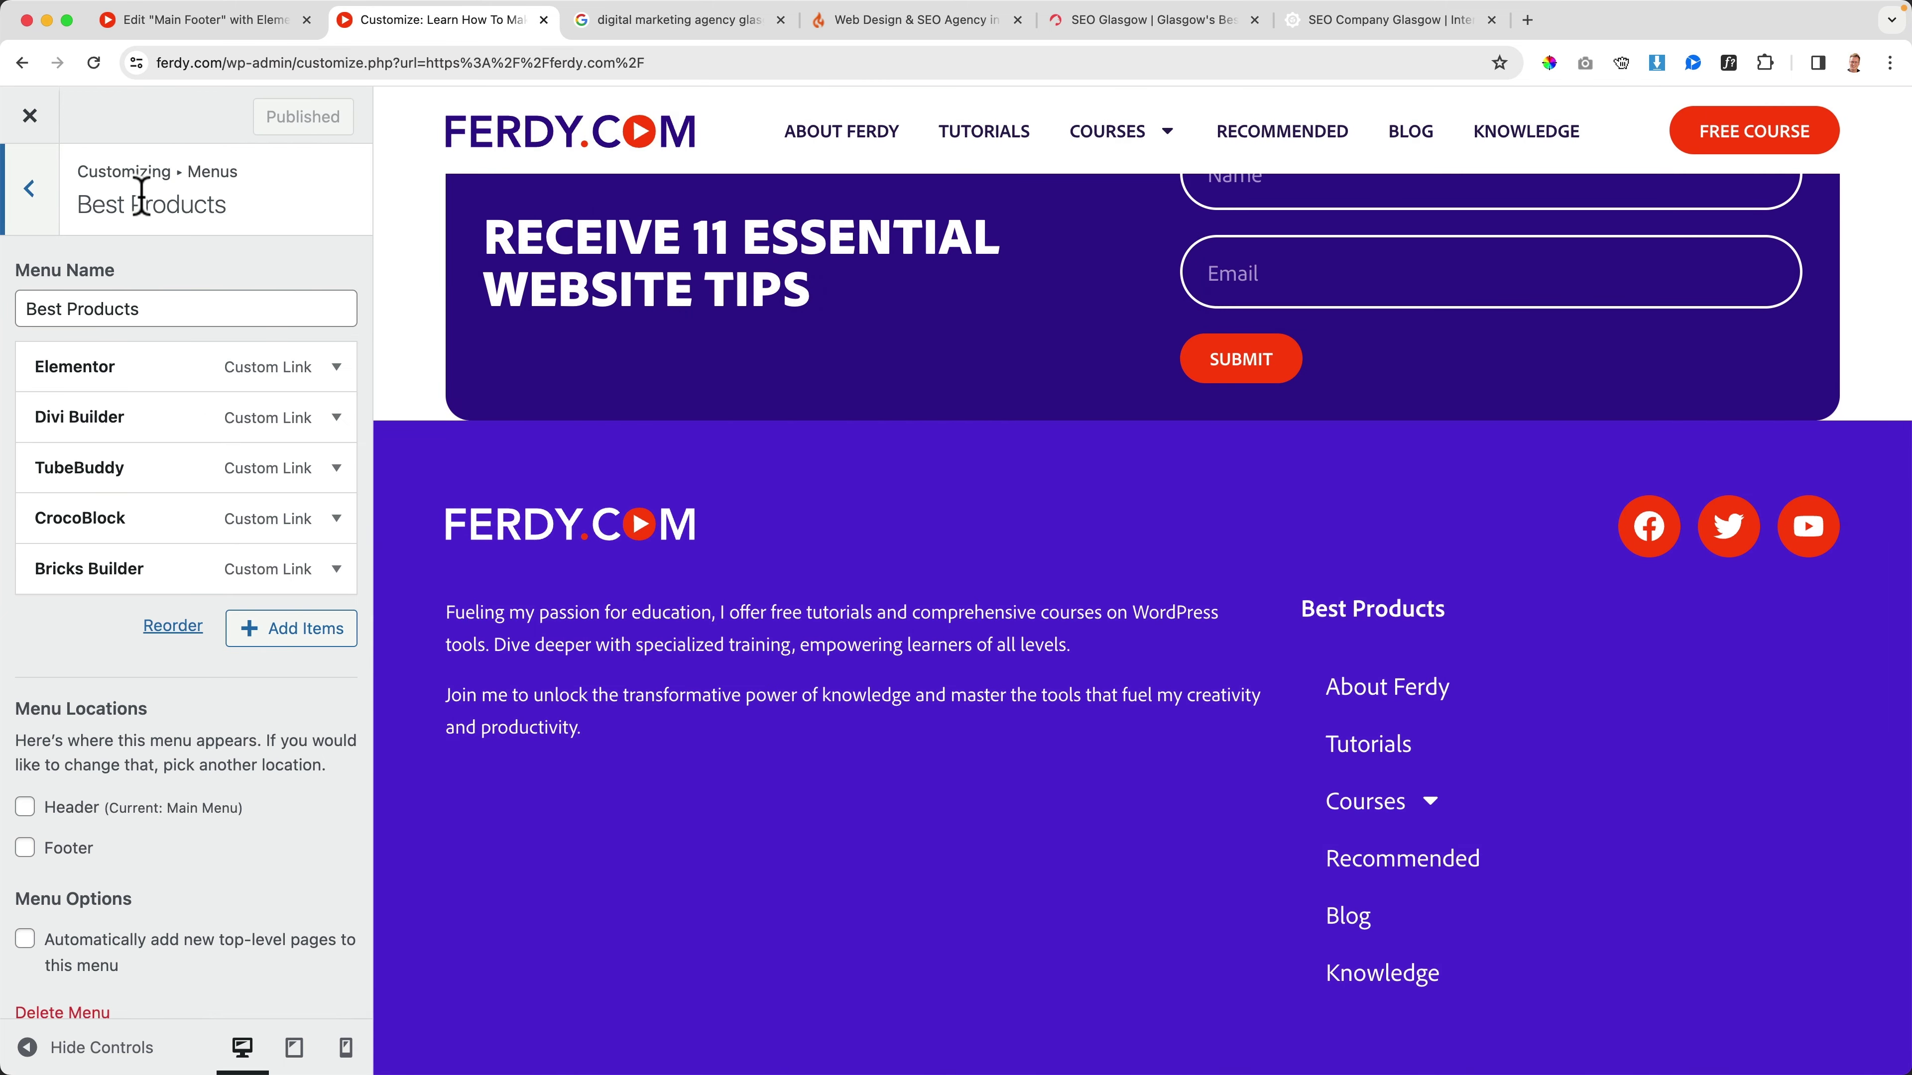
pyautogui.click(30, 115)
# Step: Reload the Main Footer editor and assign the Best Products menu to the footer's WordPress Menu widget
pyautogui.click(204, 23)
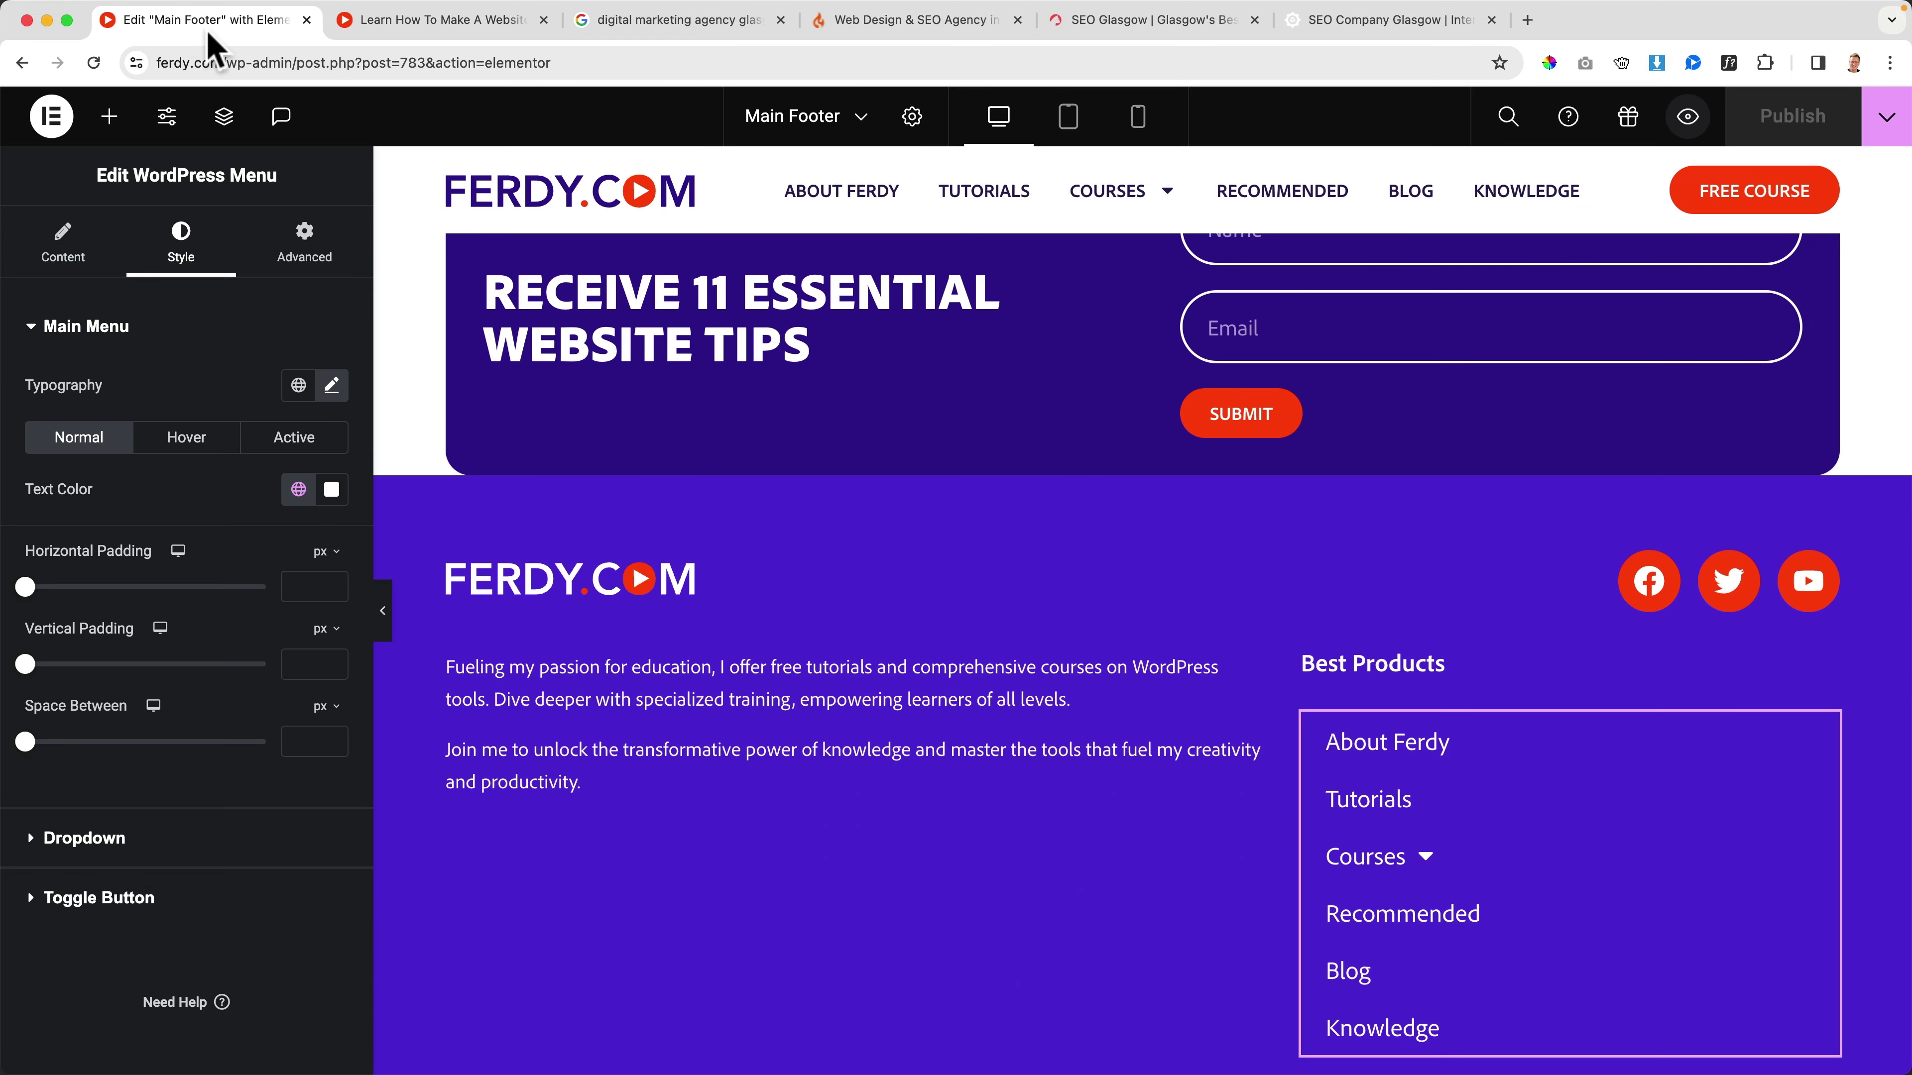
pyautogui.press('super+r')
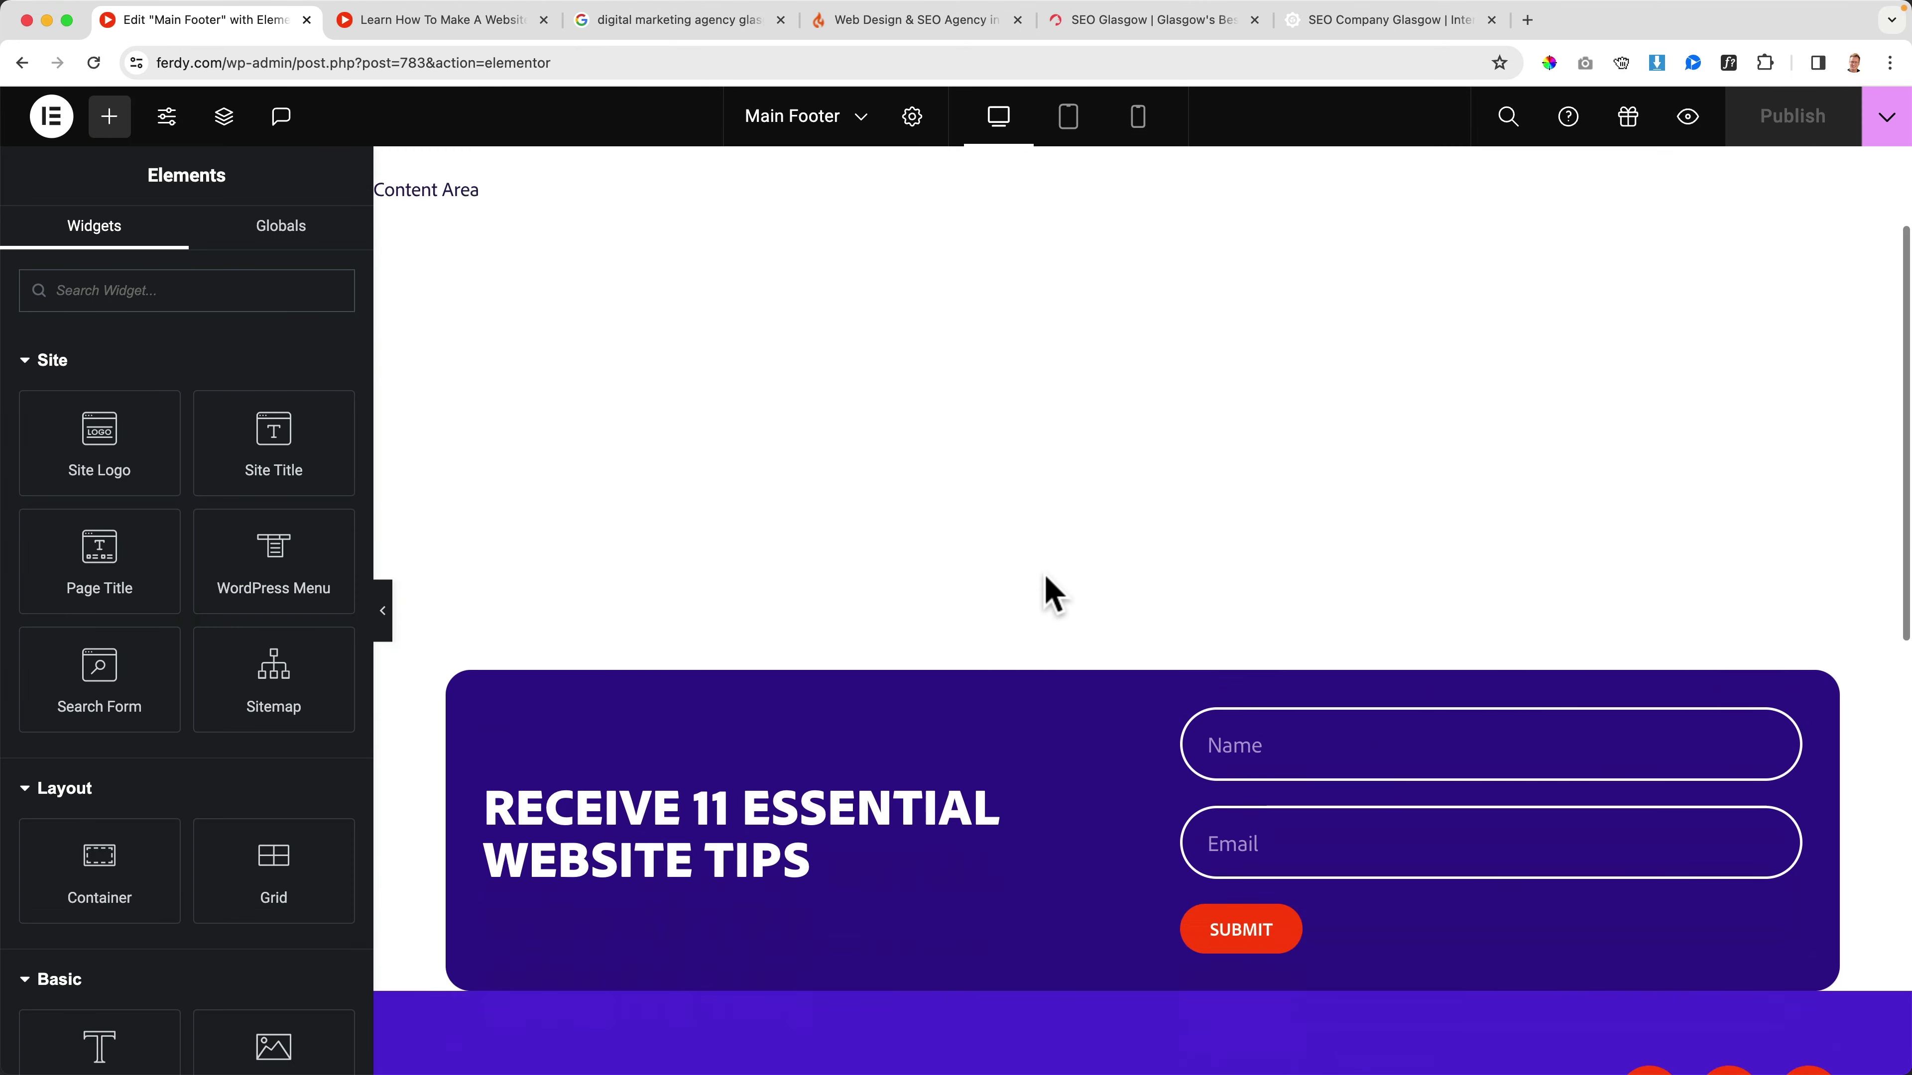
pyautogui.scroll(-10, 1053, 595)
pyautogui.click(1451, 652)
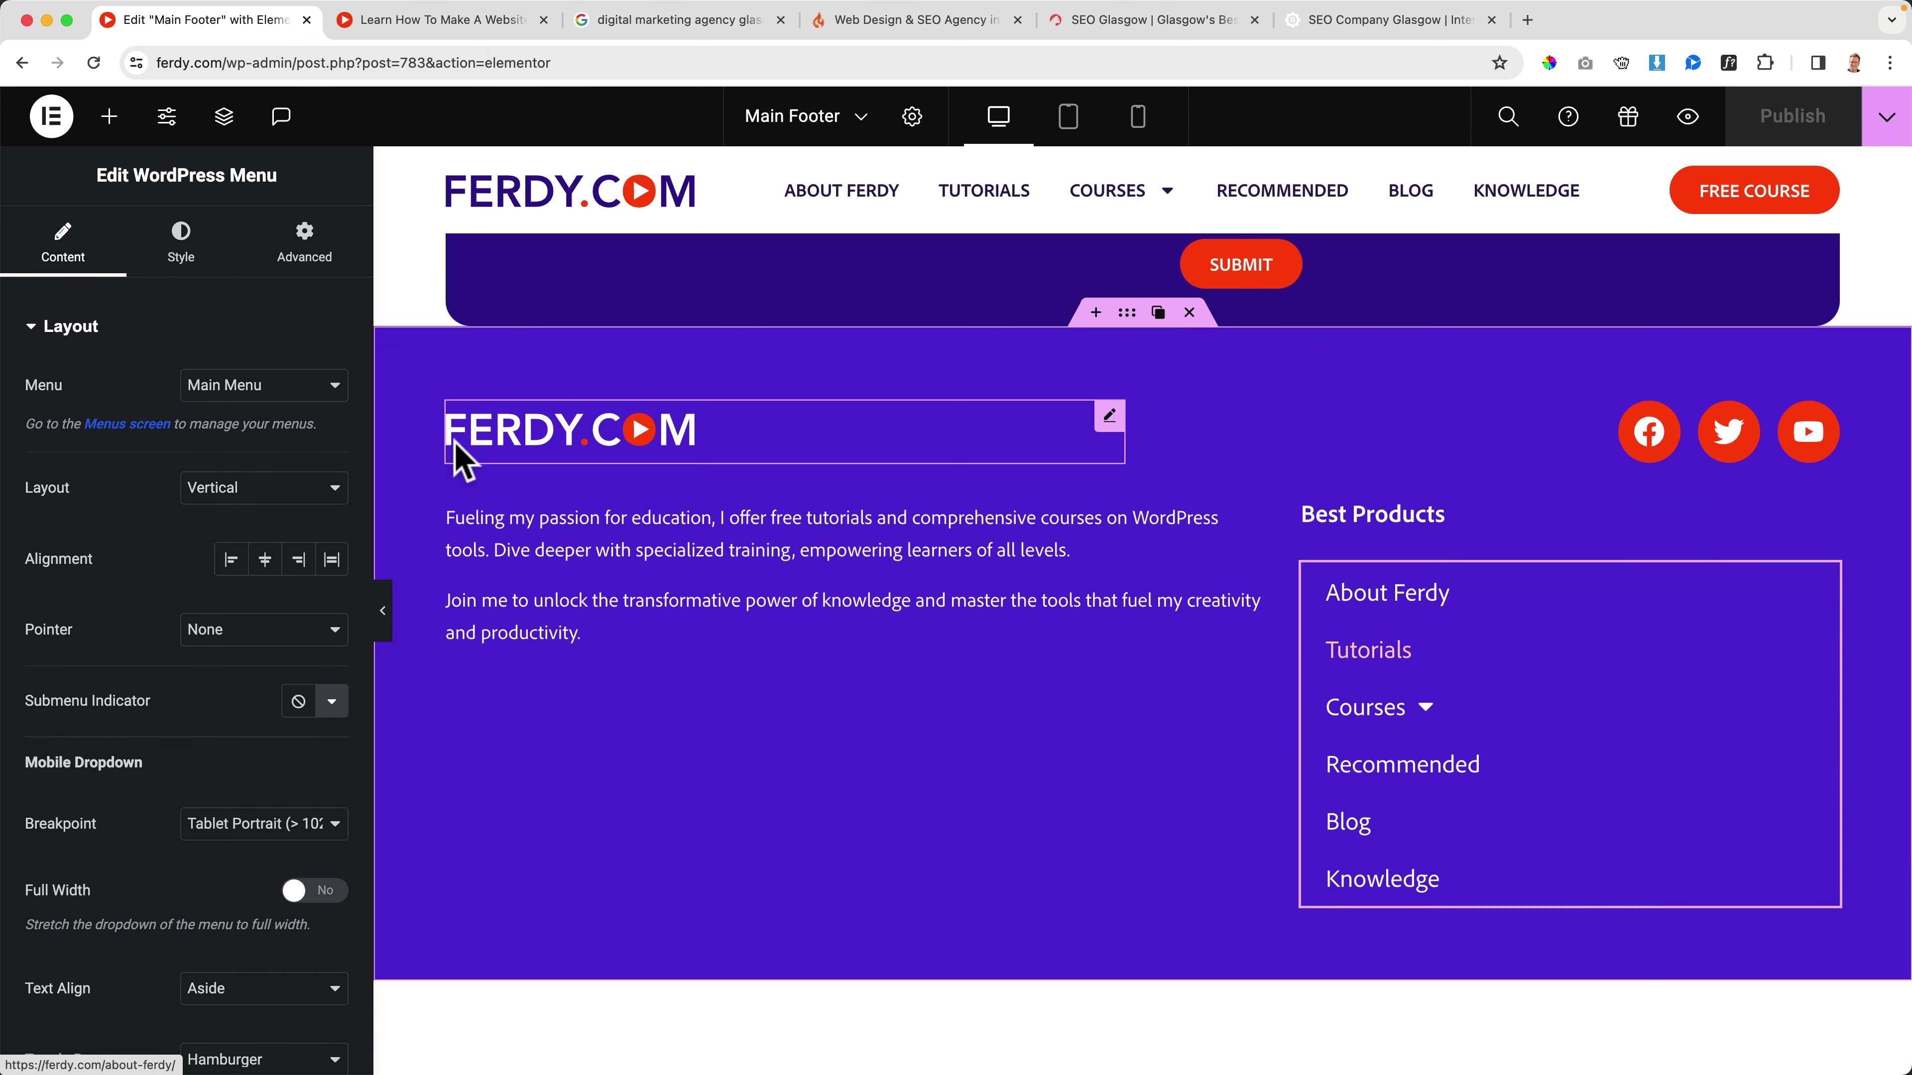
pyautogui.click(280, 388)
pyautogui.click(226, 367)
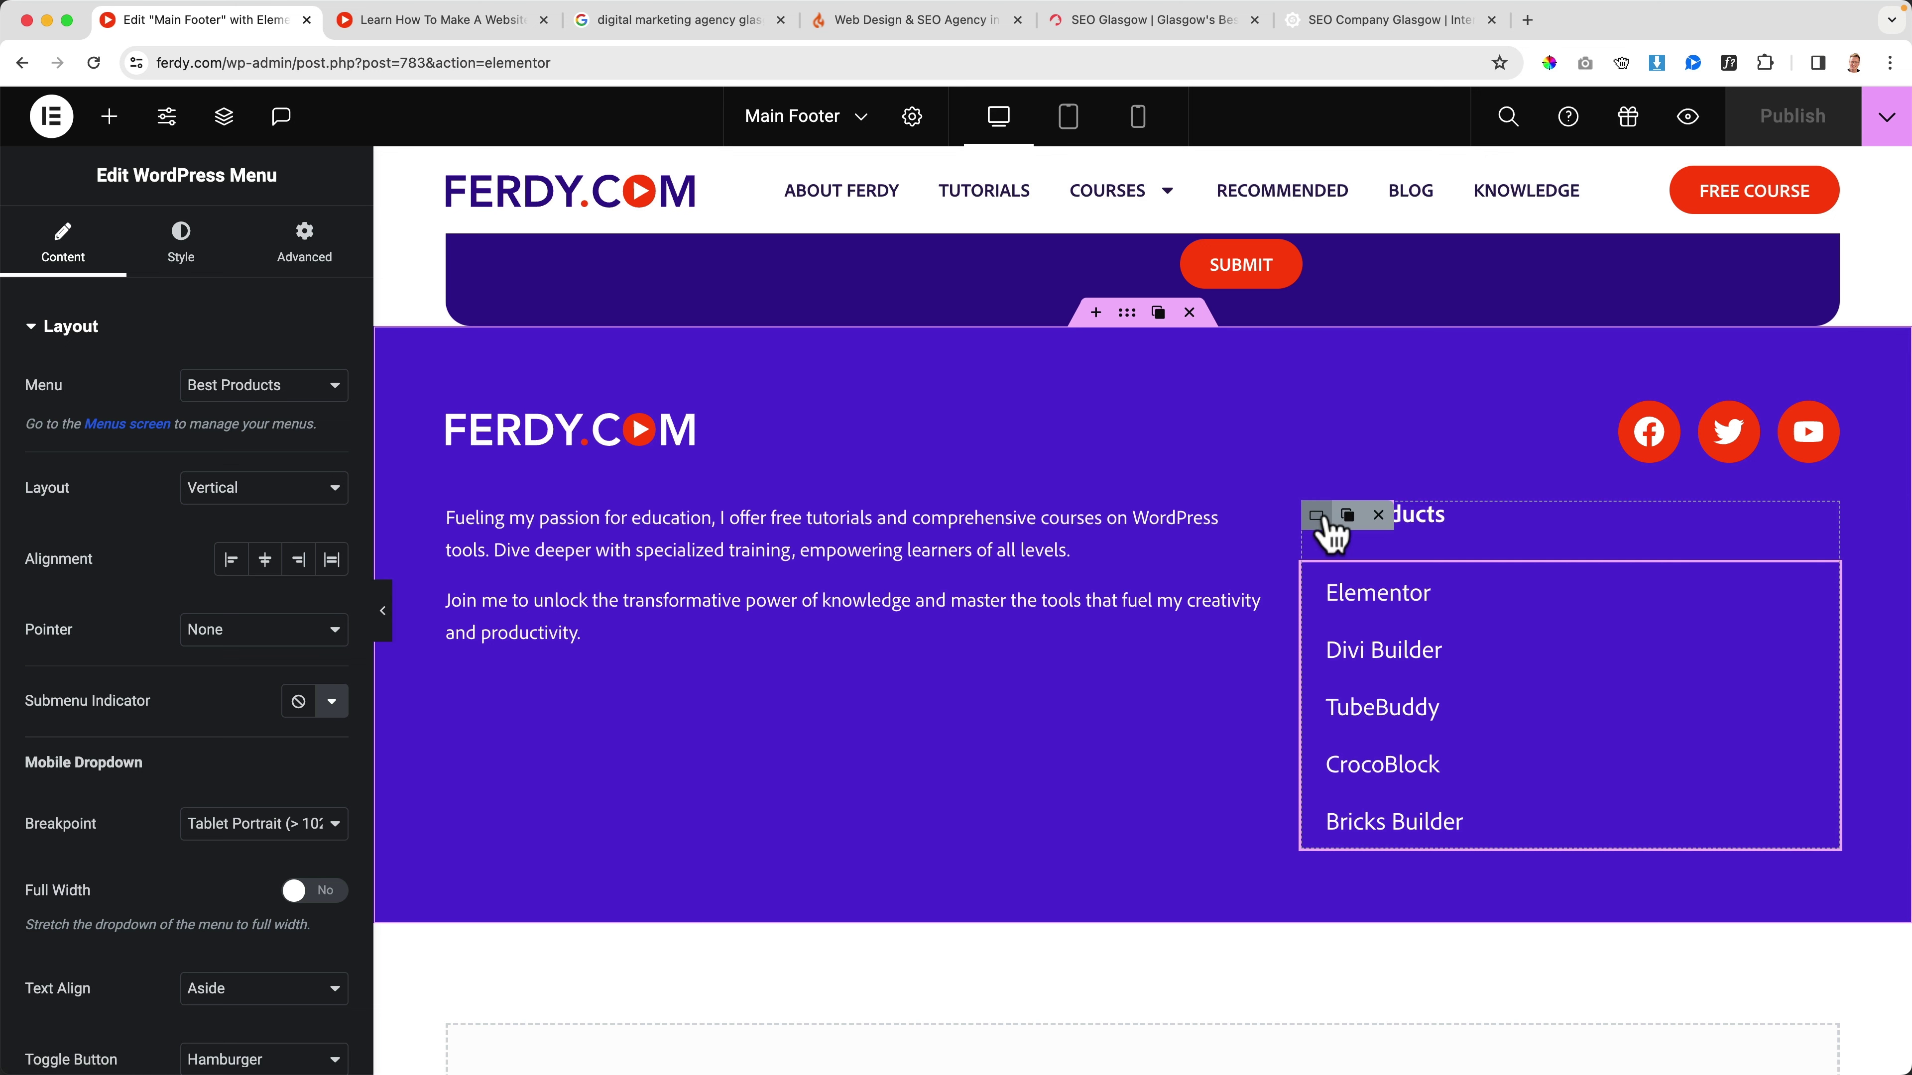
# Step: Duplicate the Best Products column container in the footer and set the width of both columns to 20%
pyautogui.click(1347, 520)
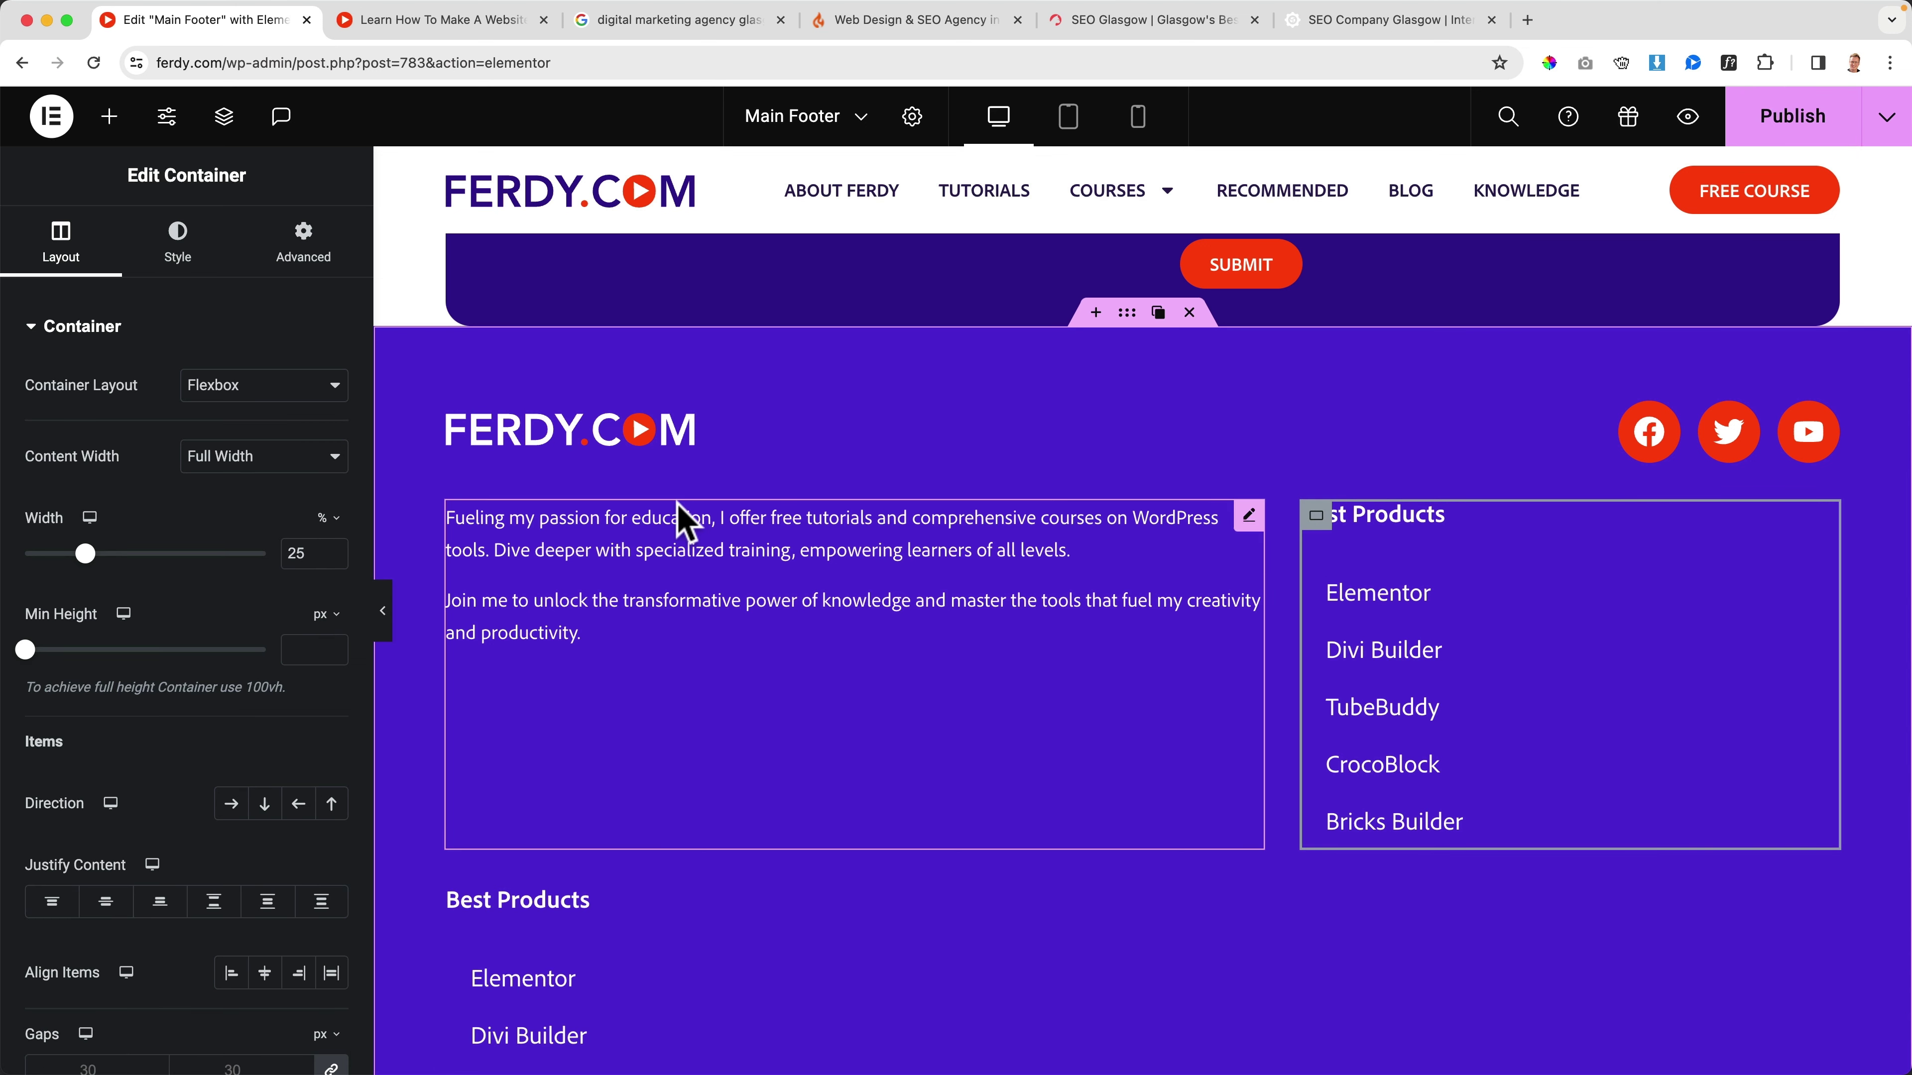
pyautogui.click(1248, 519)
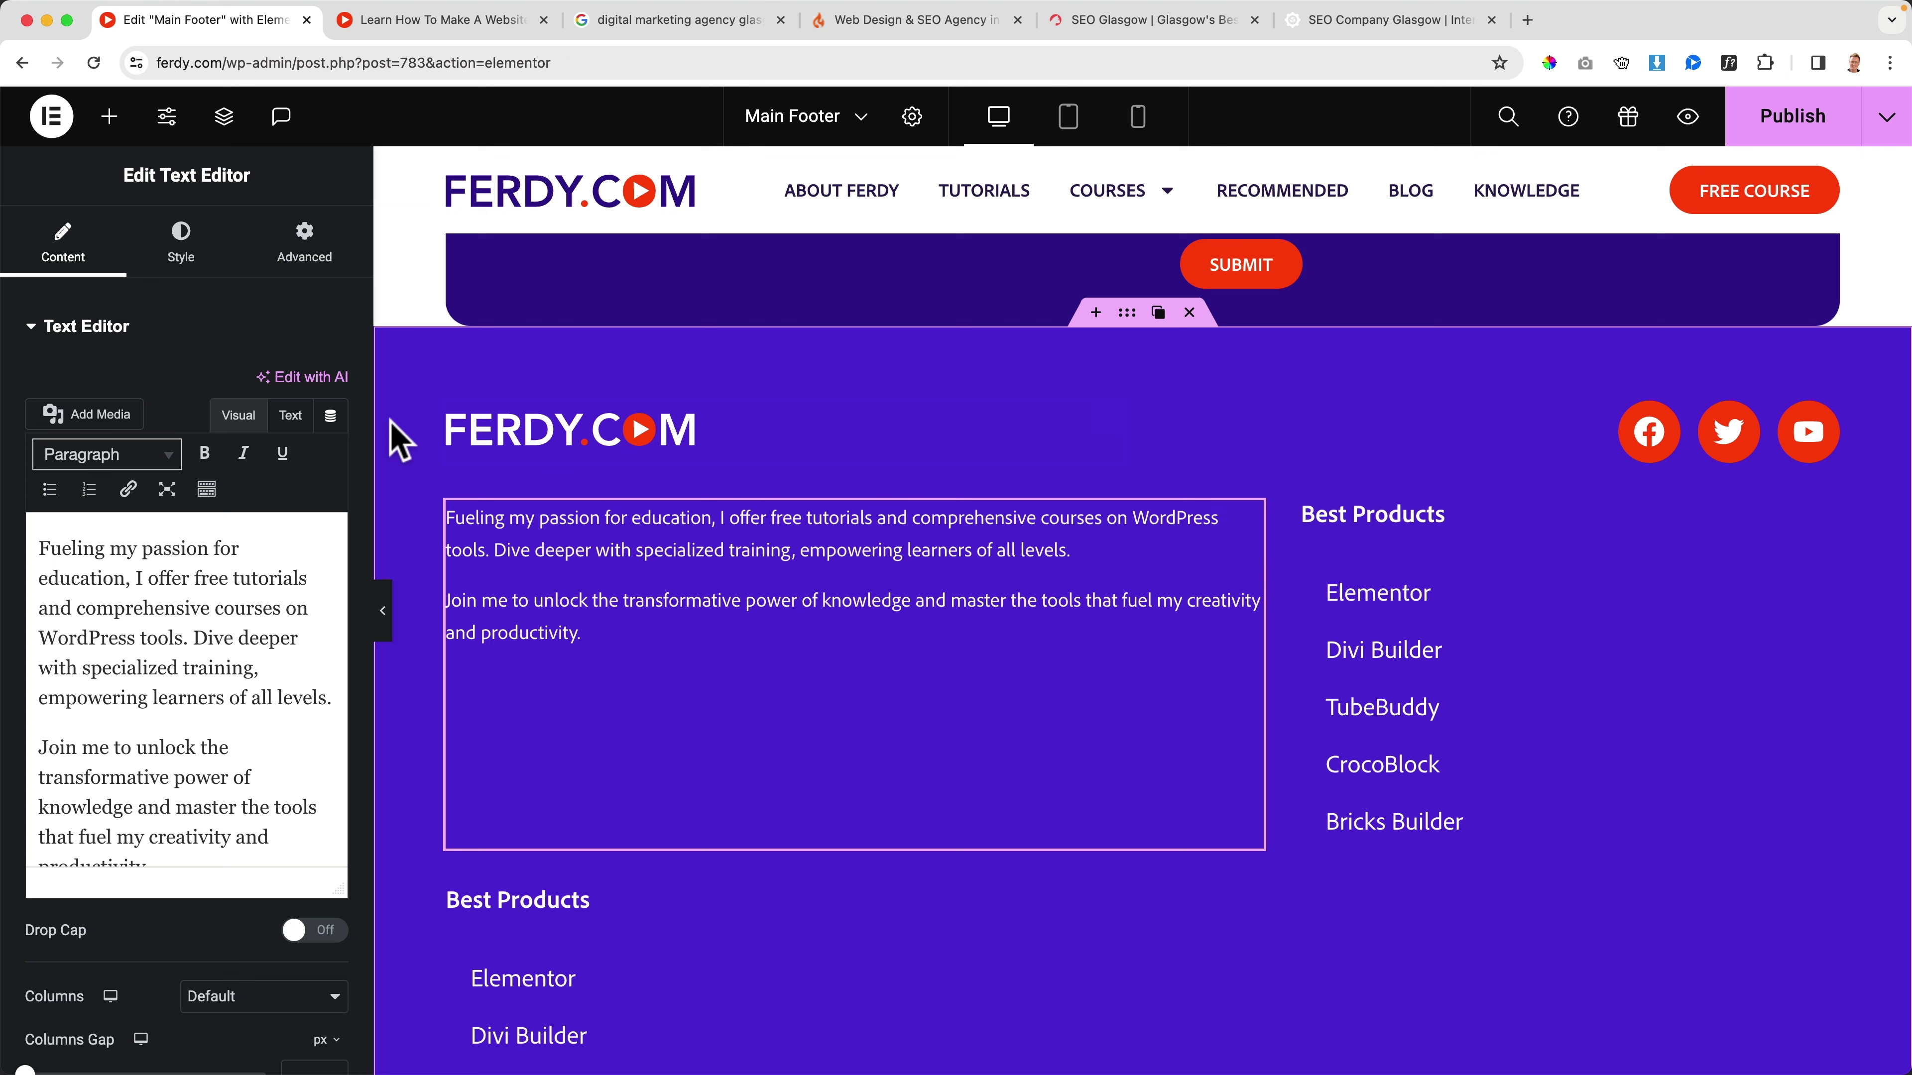
pyautogui.click(304, 241)
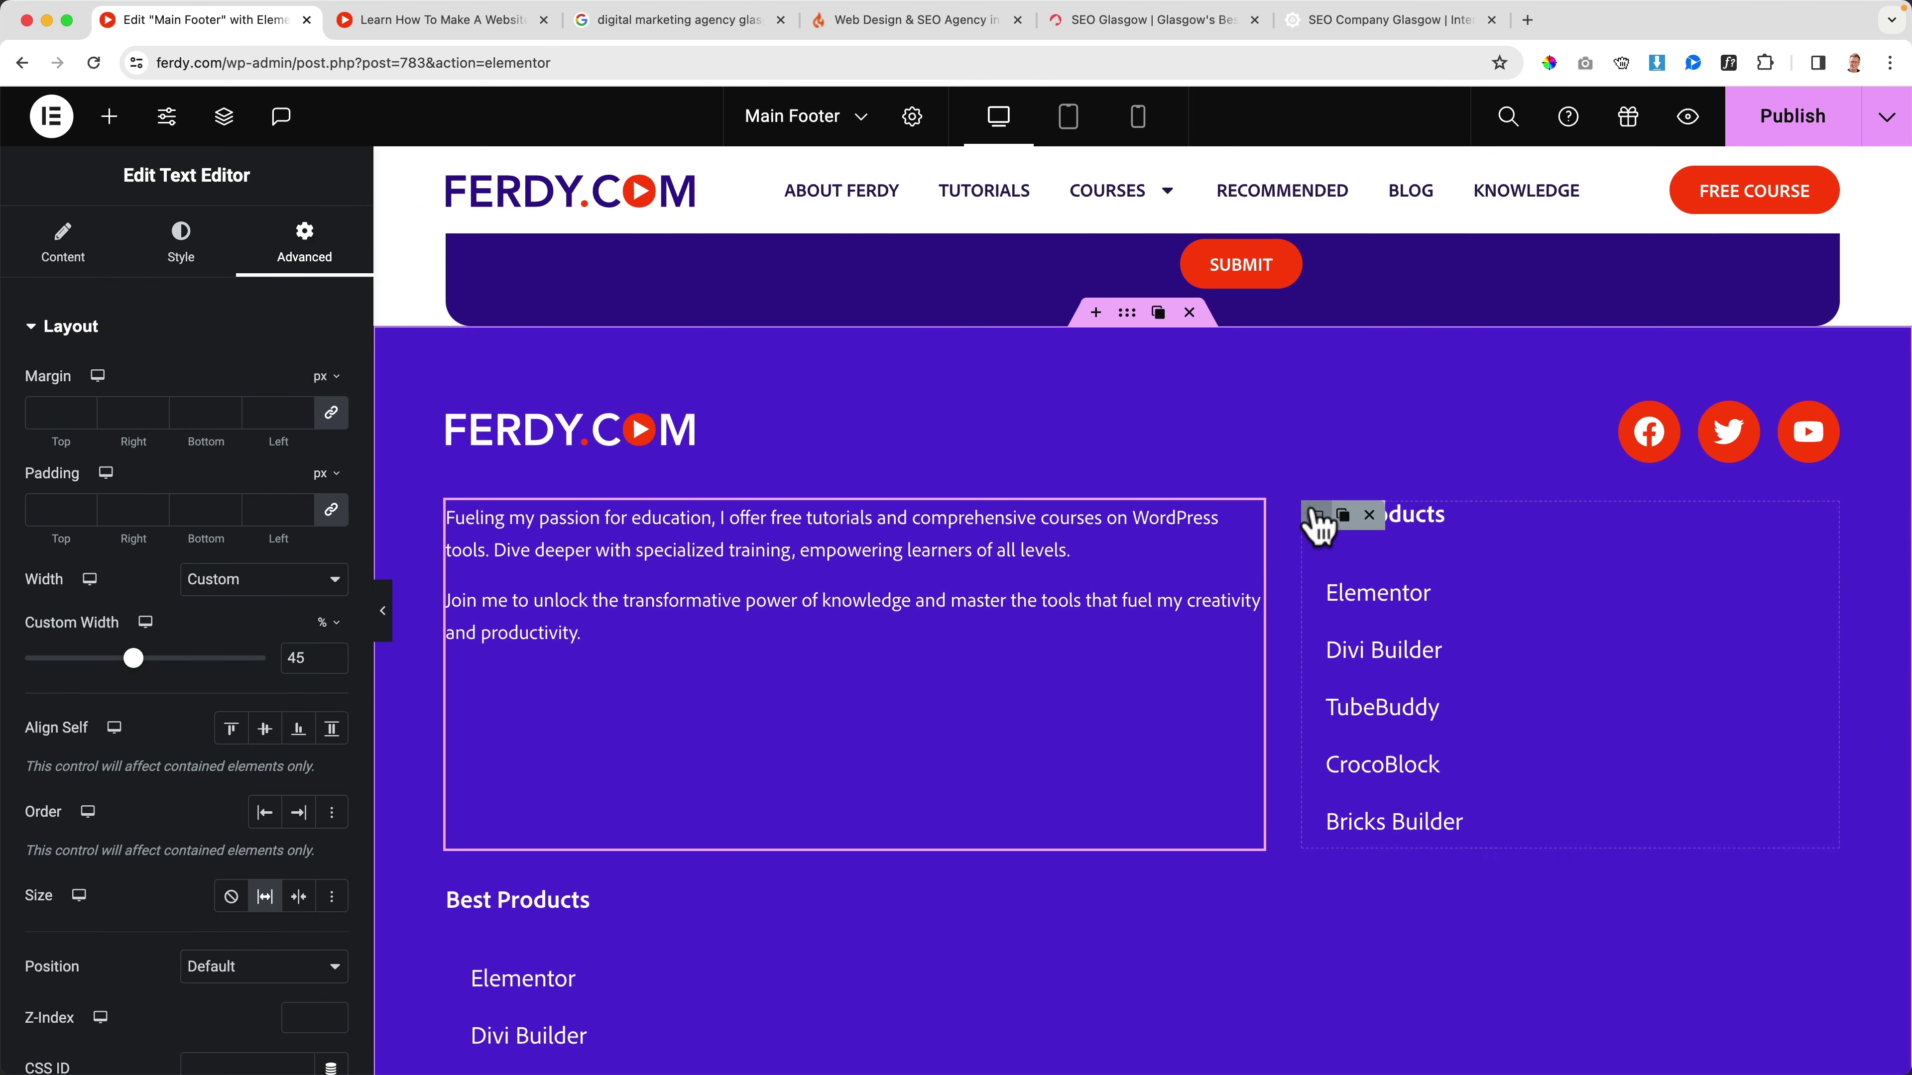
pyautogui.click(1314, 520)
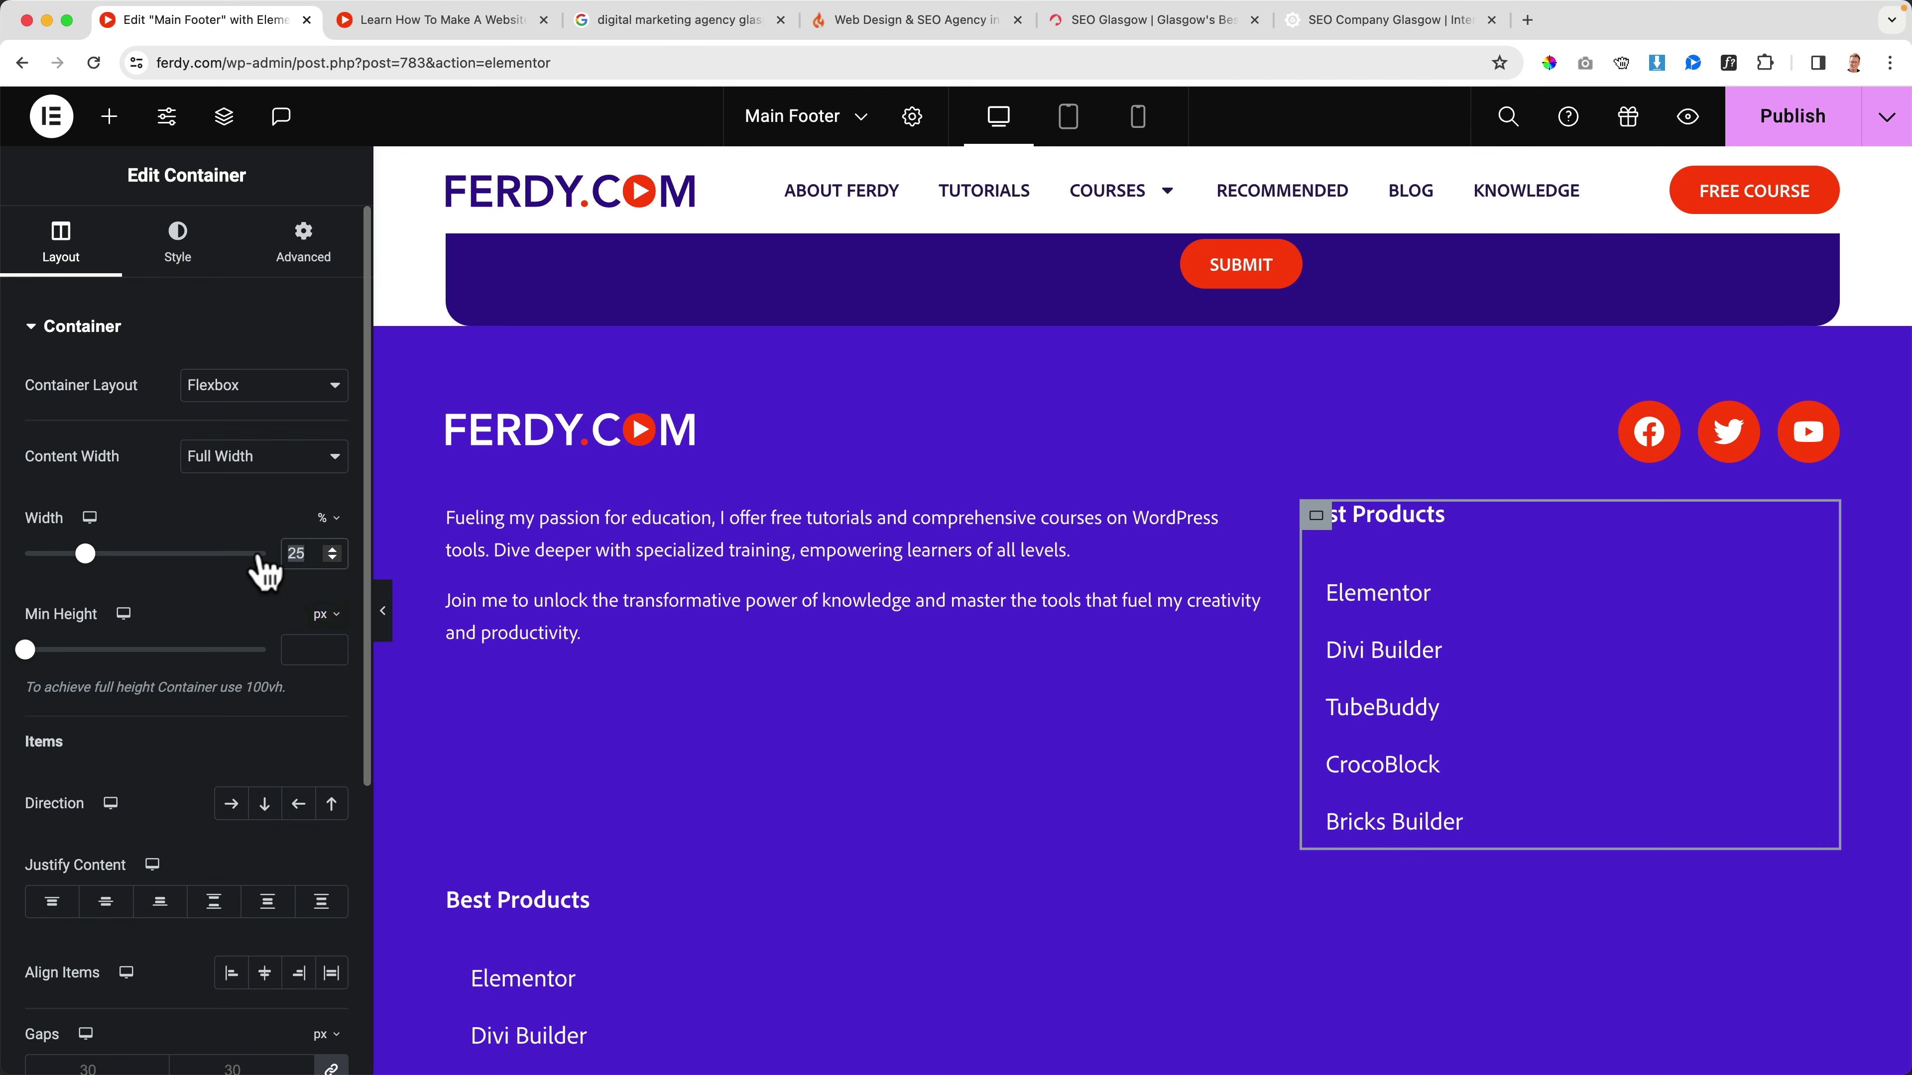
pyautogui.write('20')
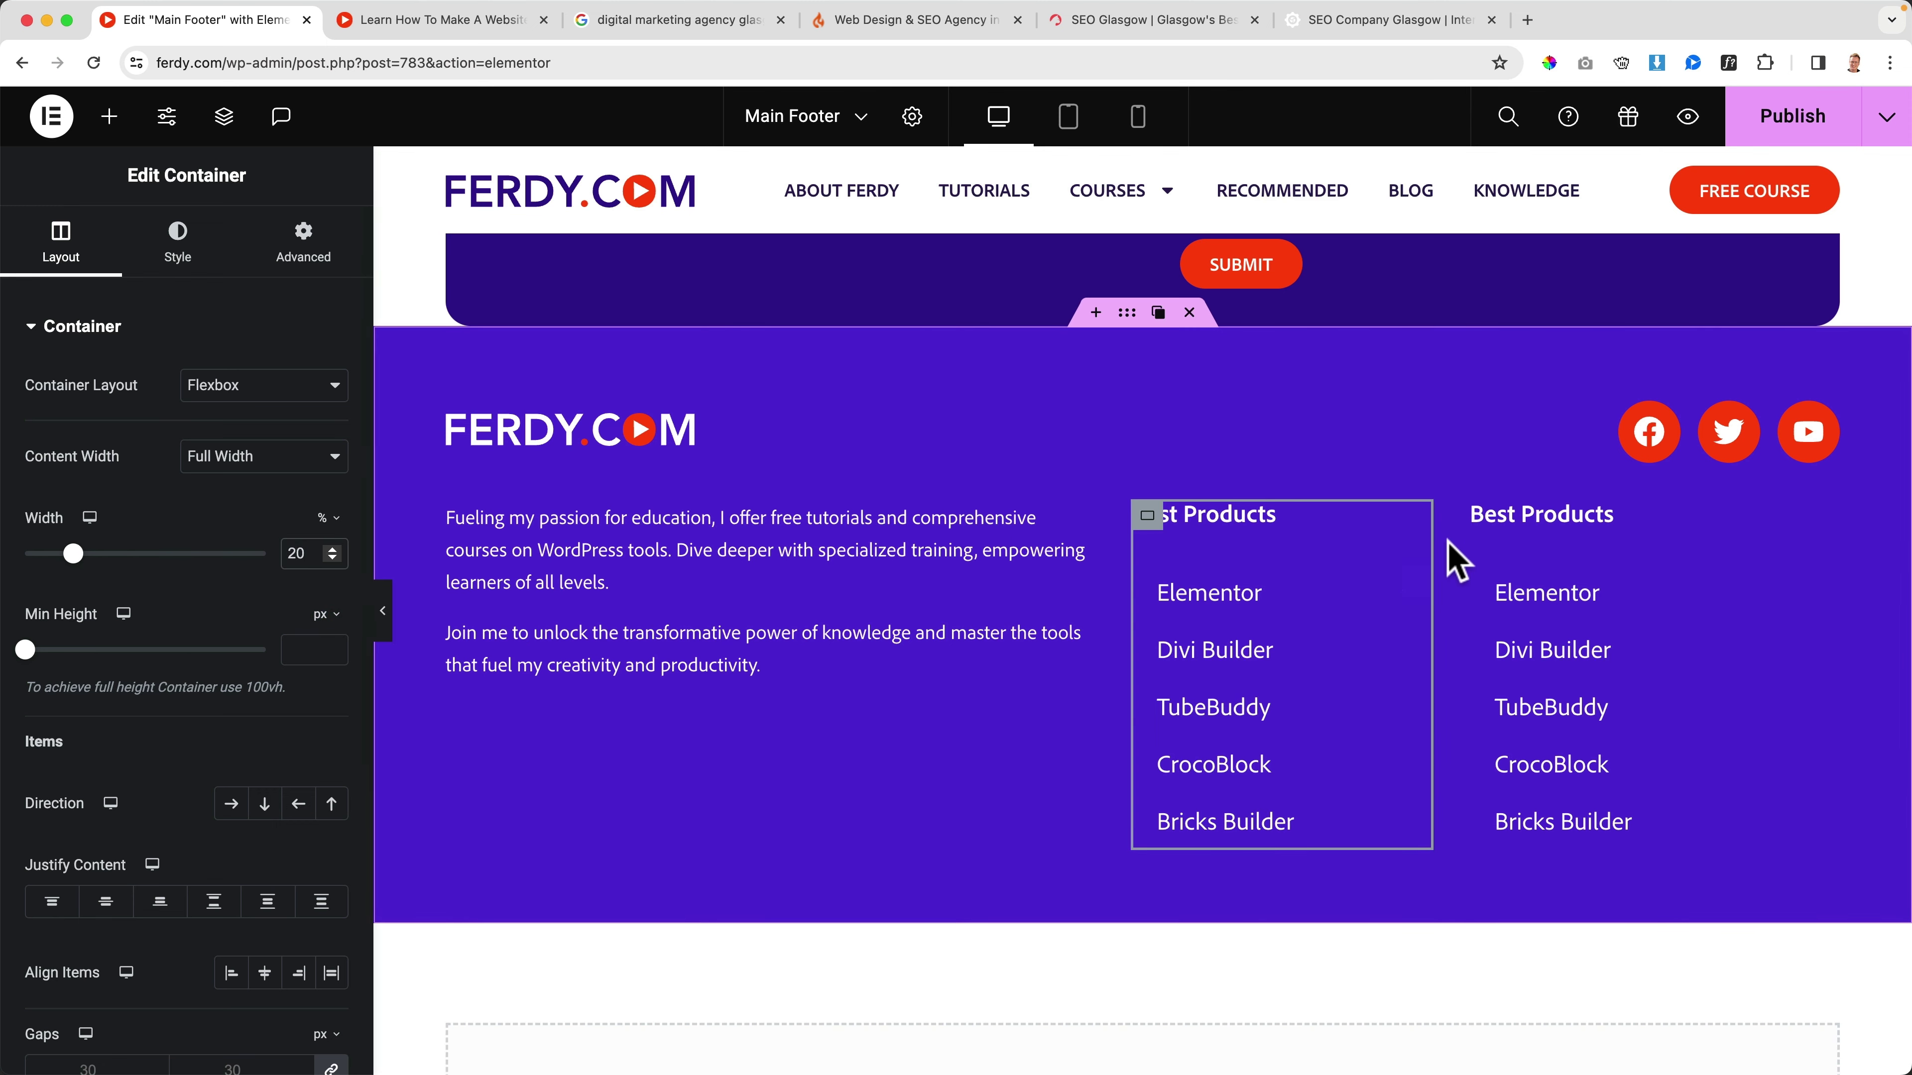
pyautogui.click(1487, 539)
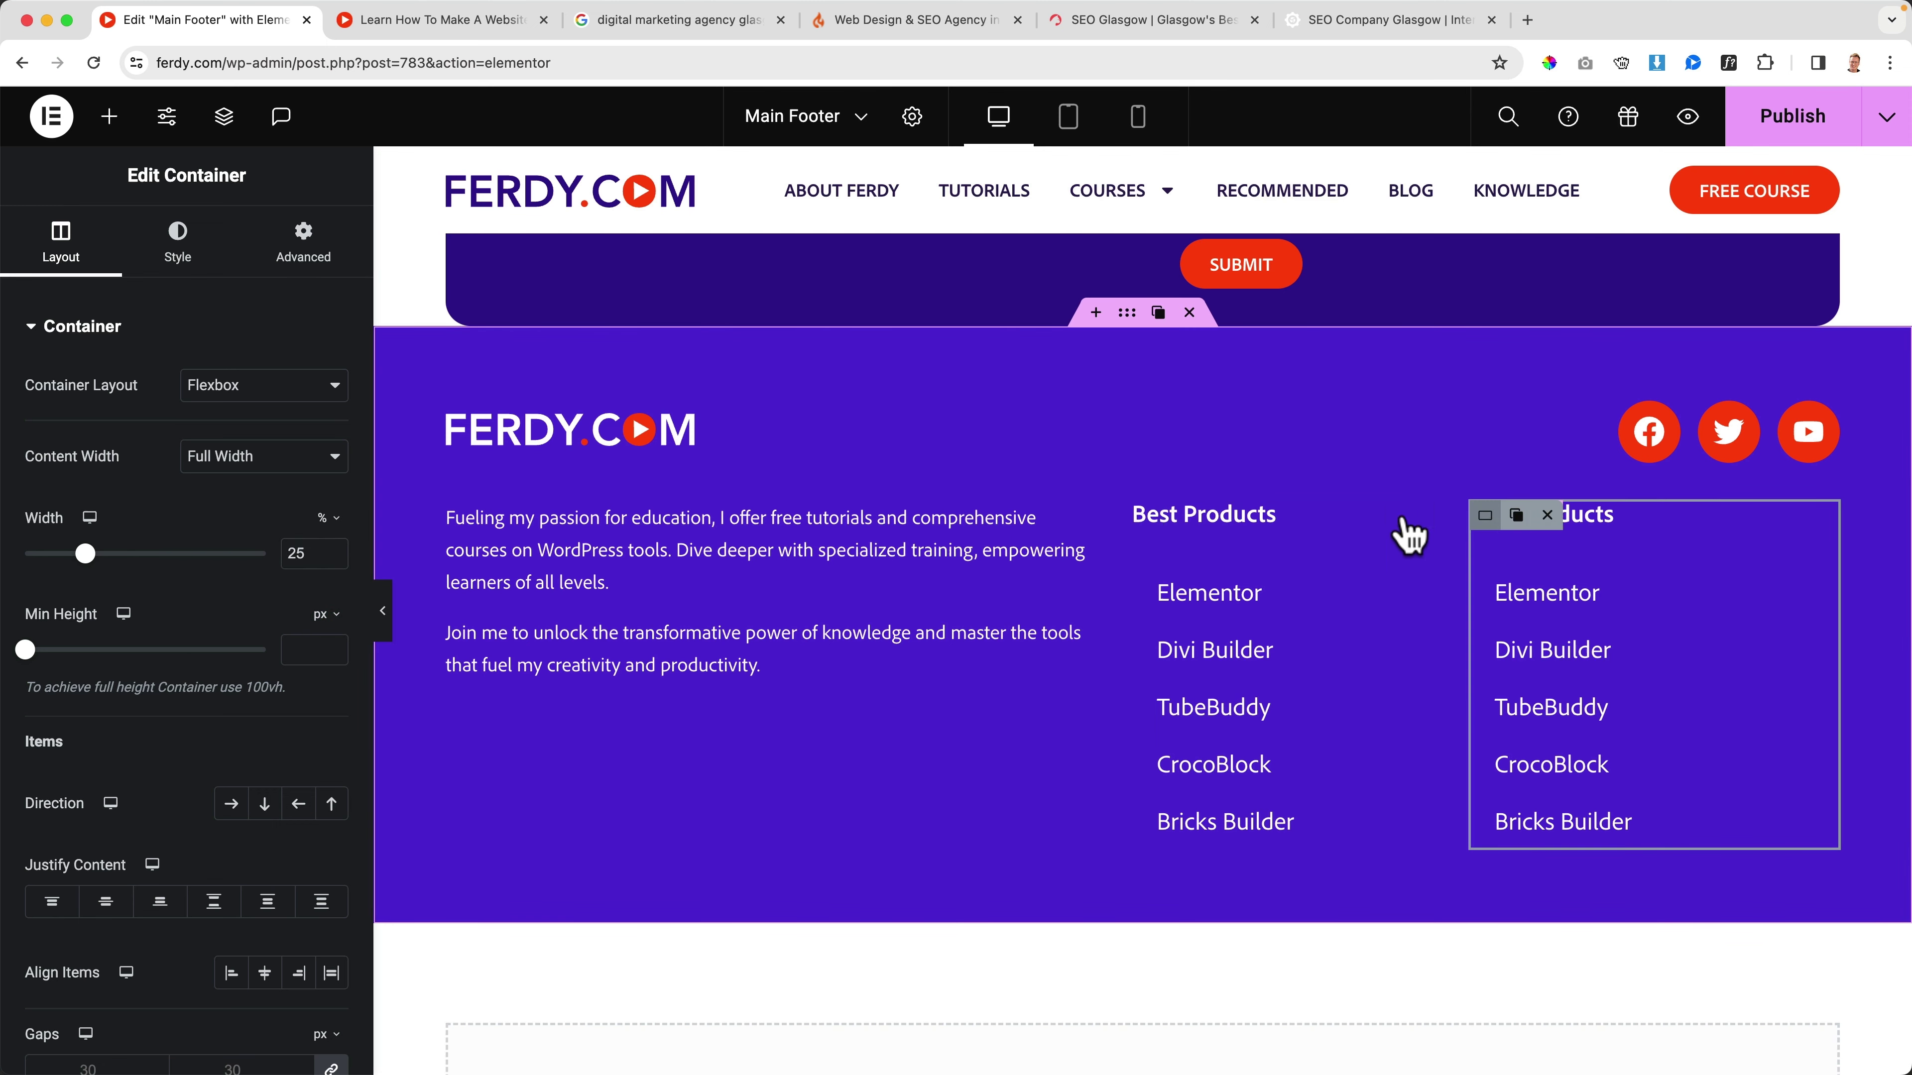
pyautogui.doubleClick(297, 554)
pyautogui.write('20')
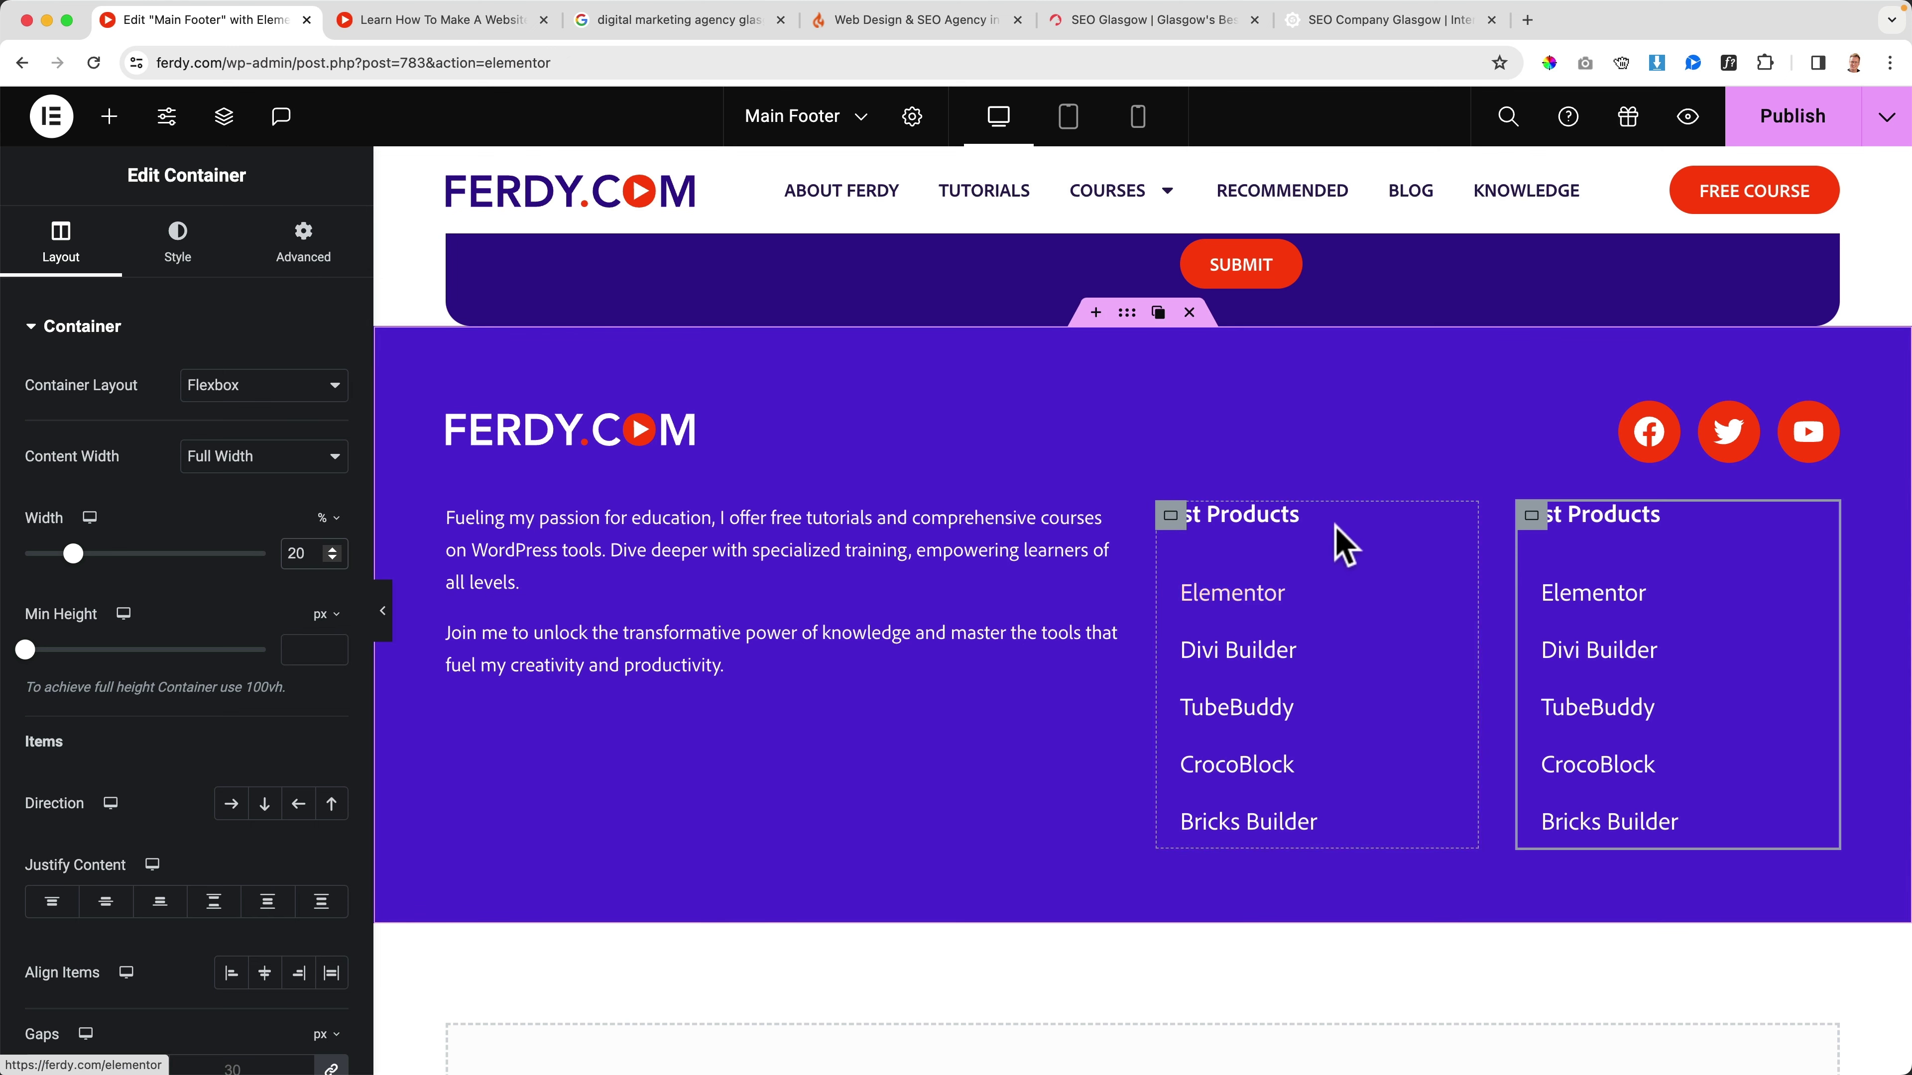
# Step: Set the first Best Products menu's vertical padding to 12 px and its horizontal padding to 0 px
pyautogui.click(1344, 540)
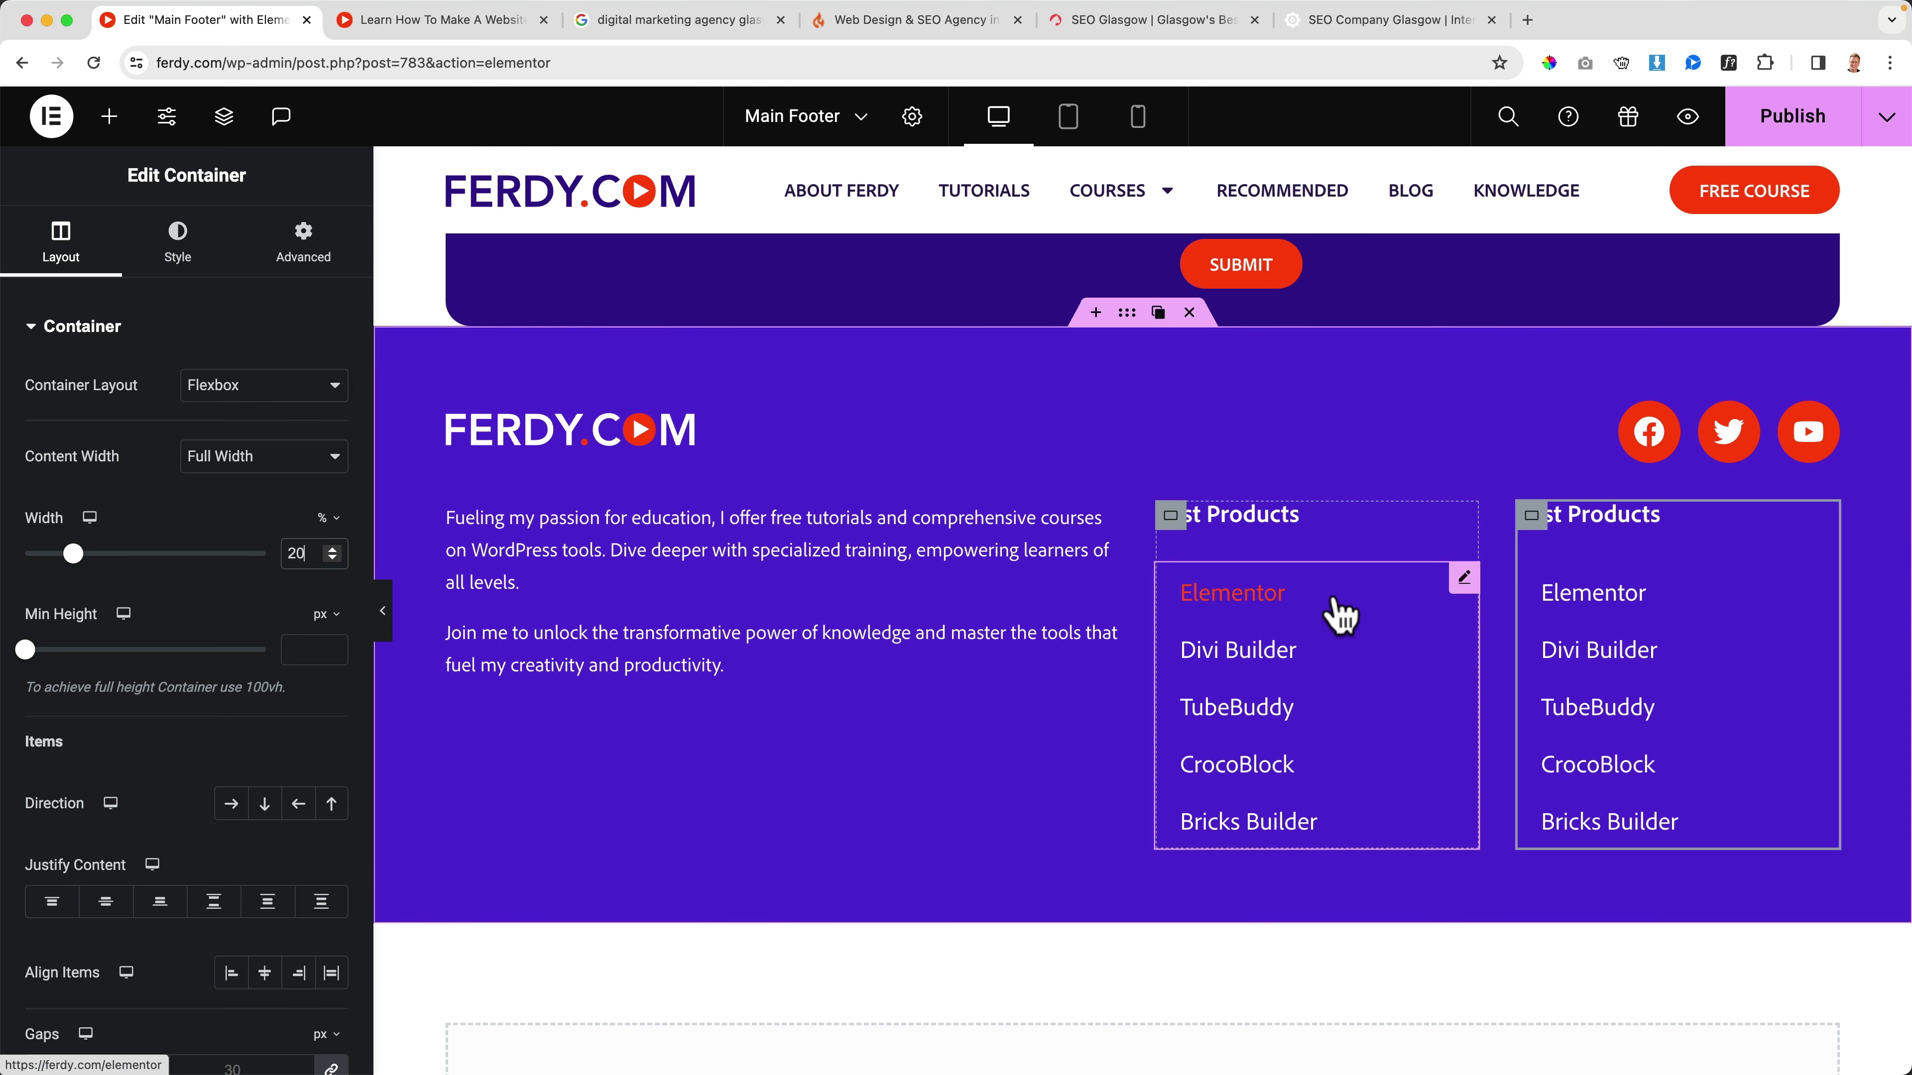
pyautogui.click(1350, 619)
pyautogui.click(179, 256)
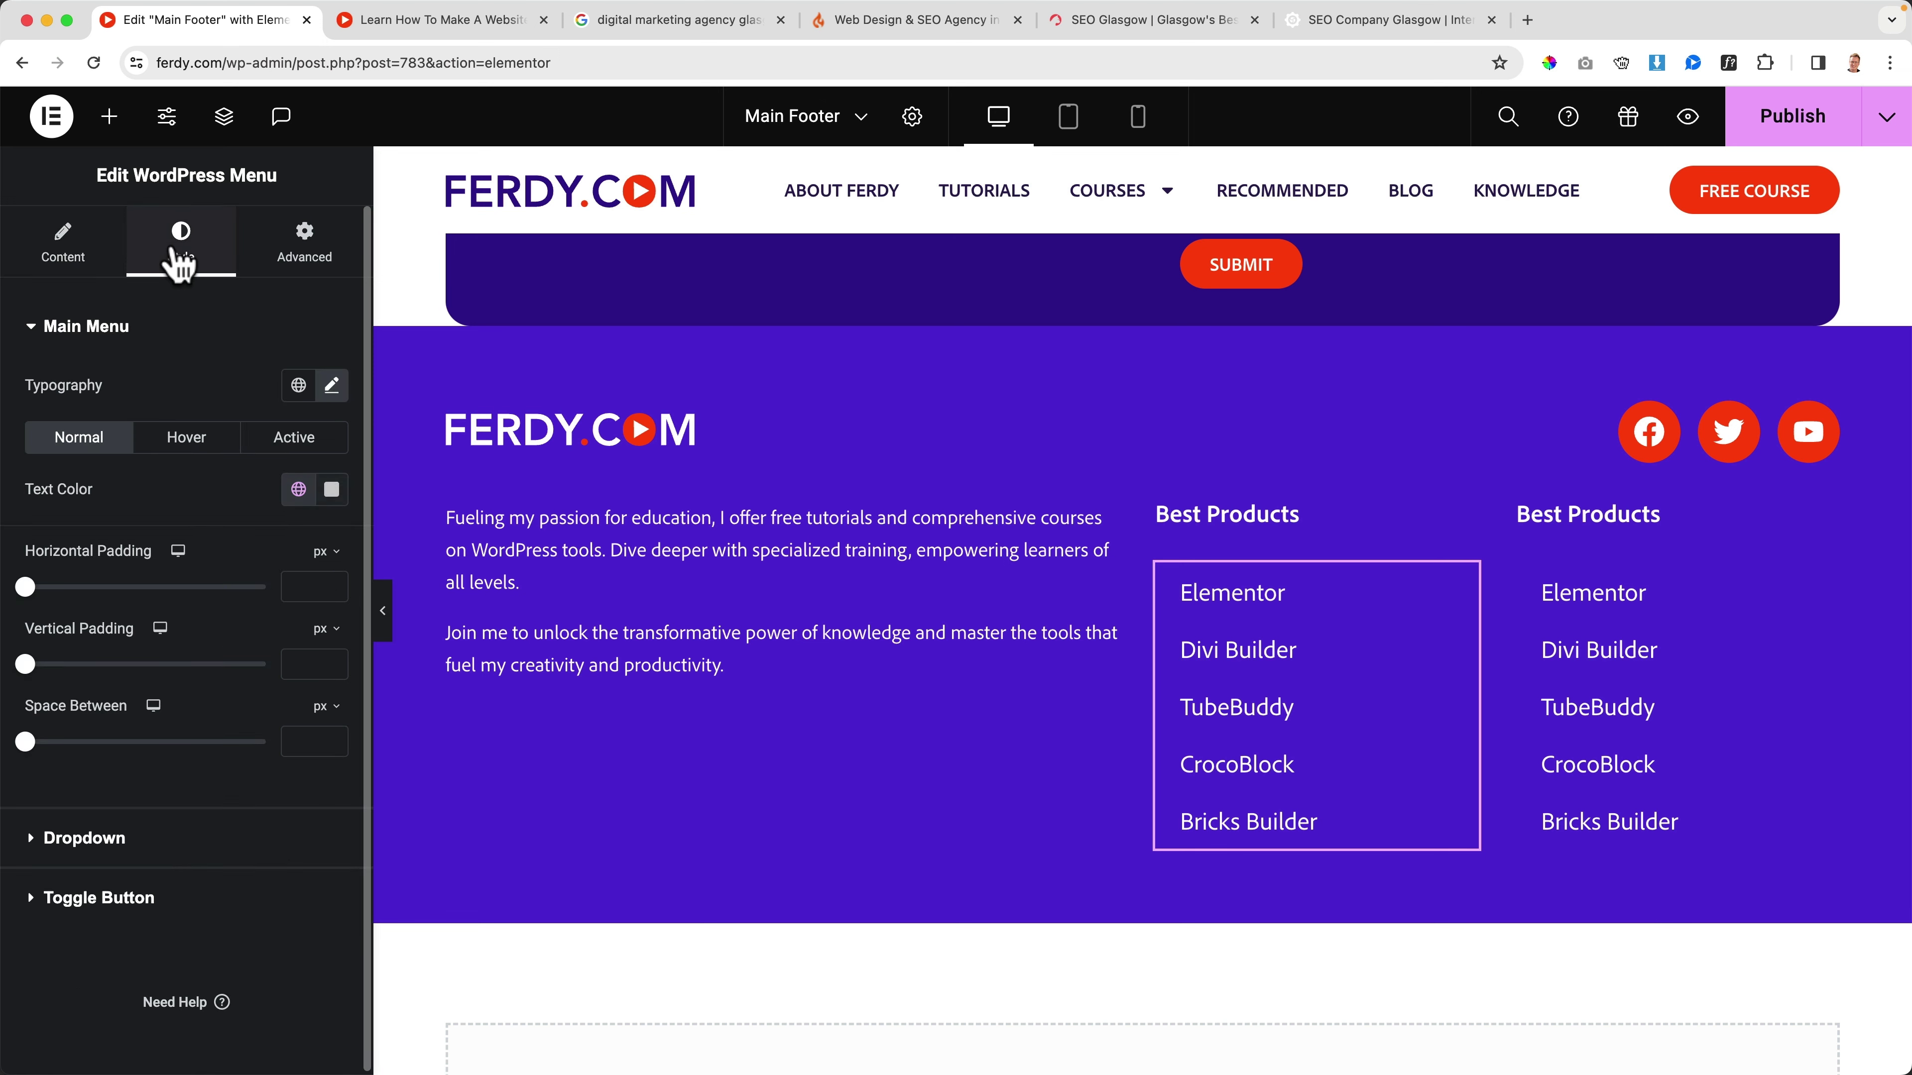
pyautogui.click(26, 665)
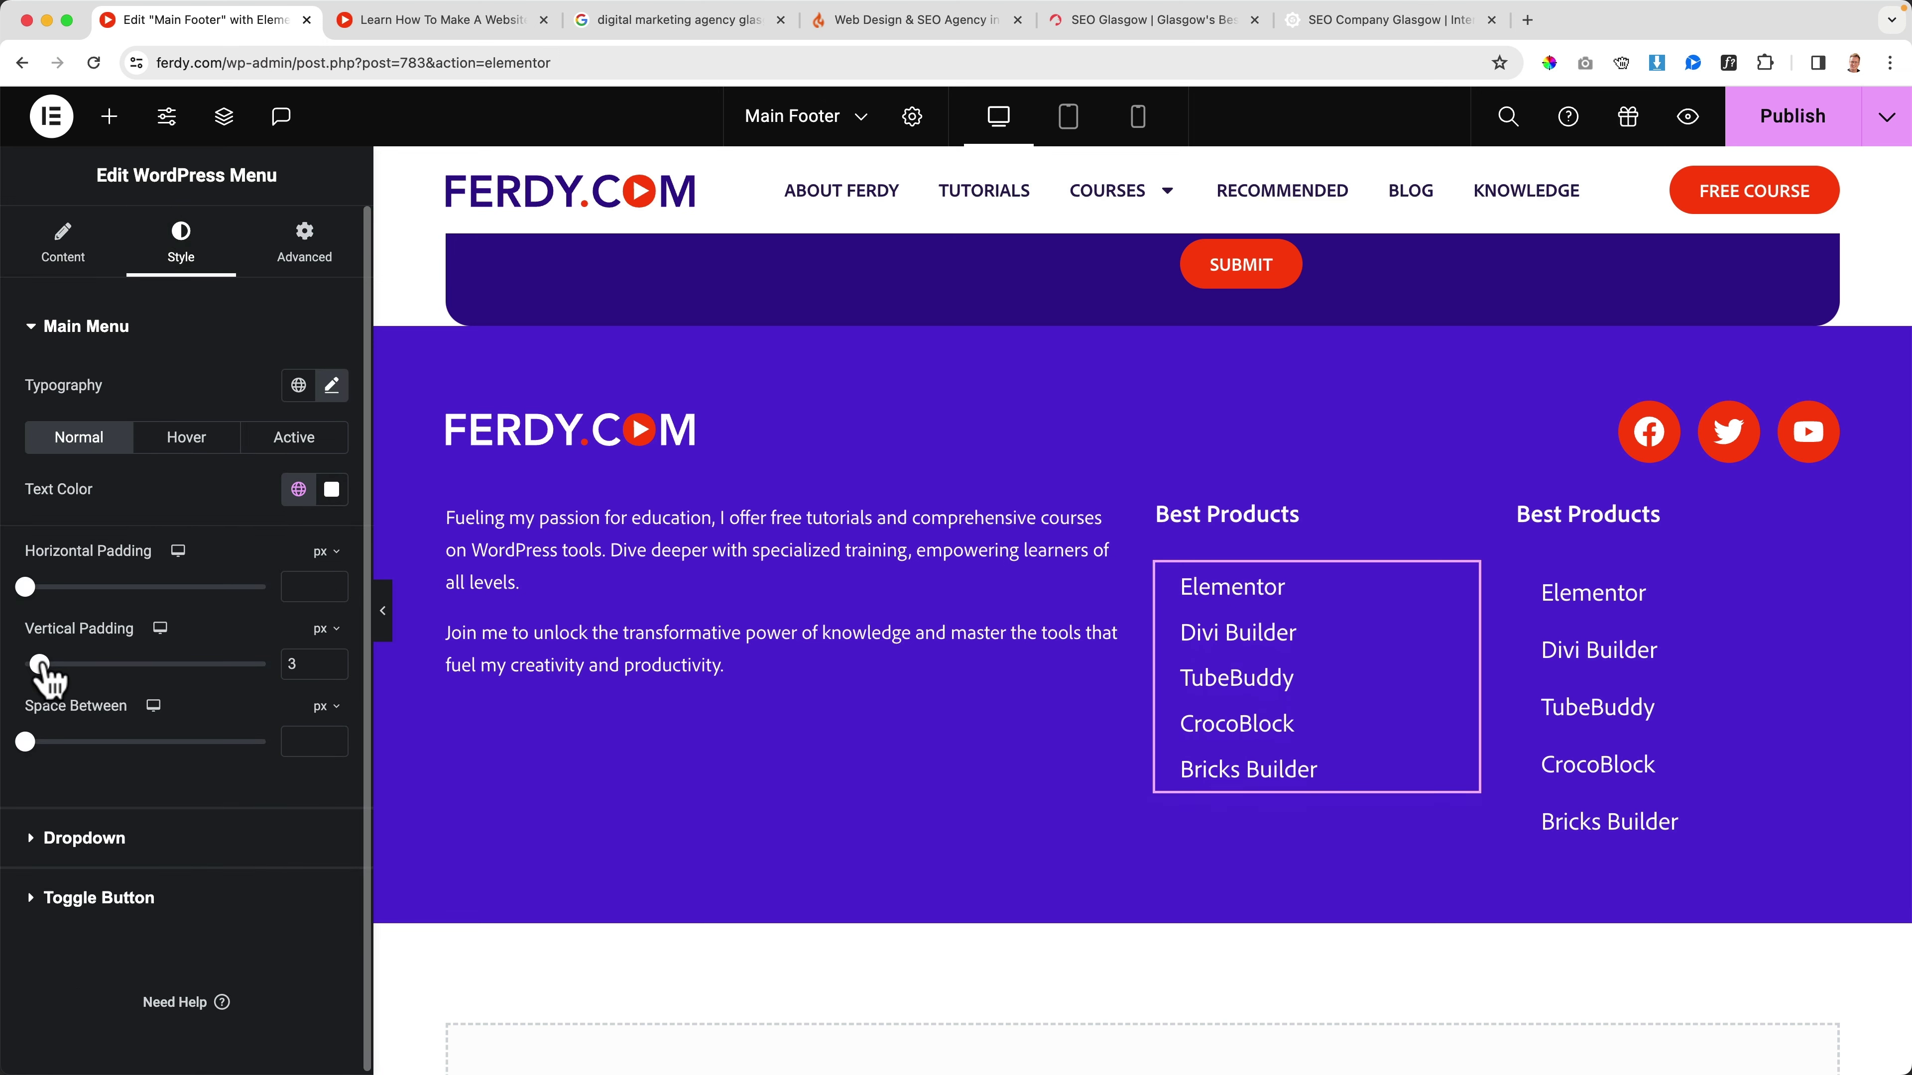
pyautogui.click(289, 662)
pyautogui.write('11')
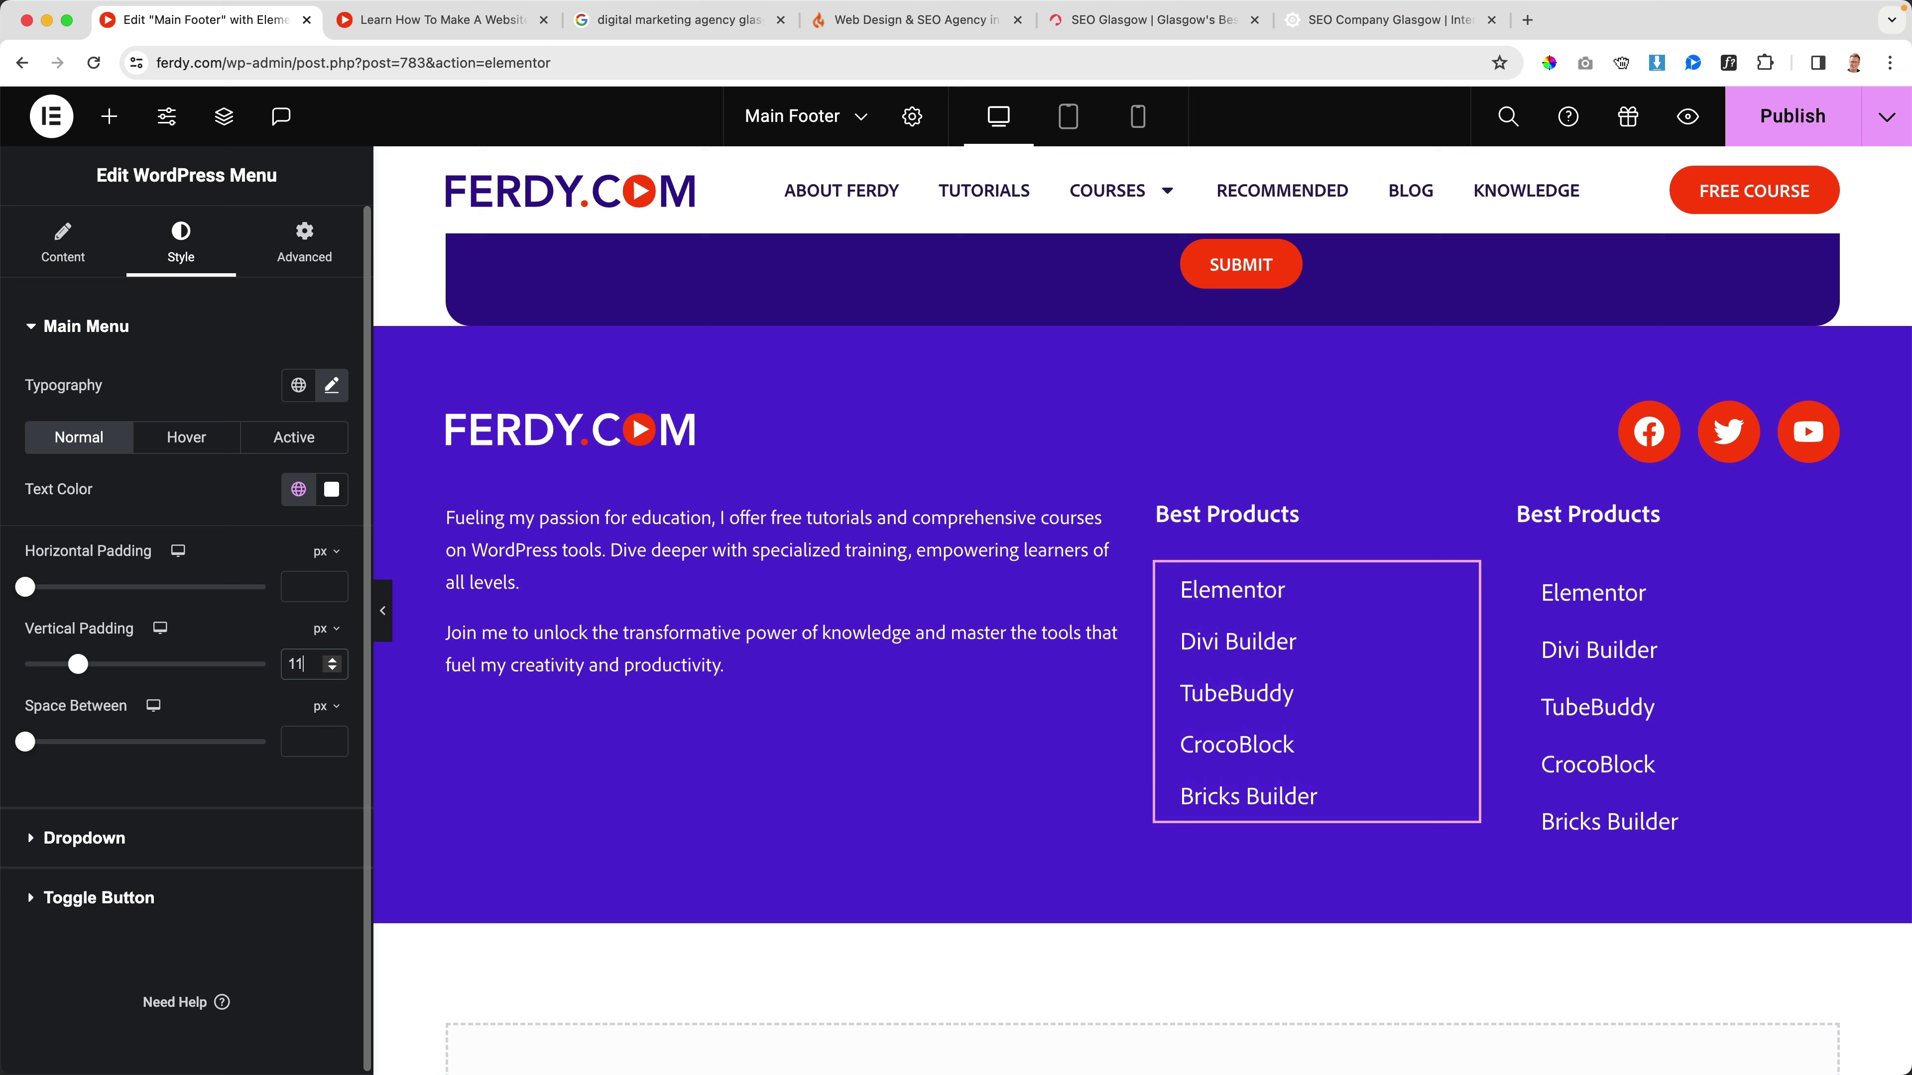
pyautogui.press('Up')
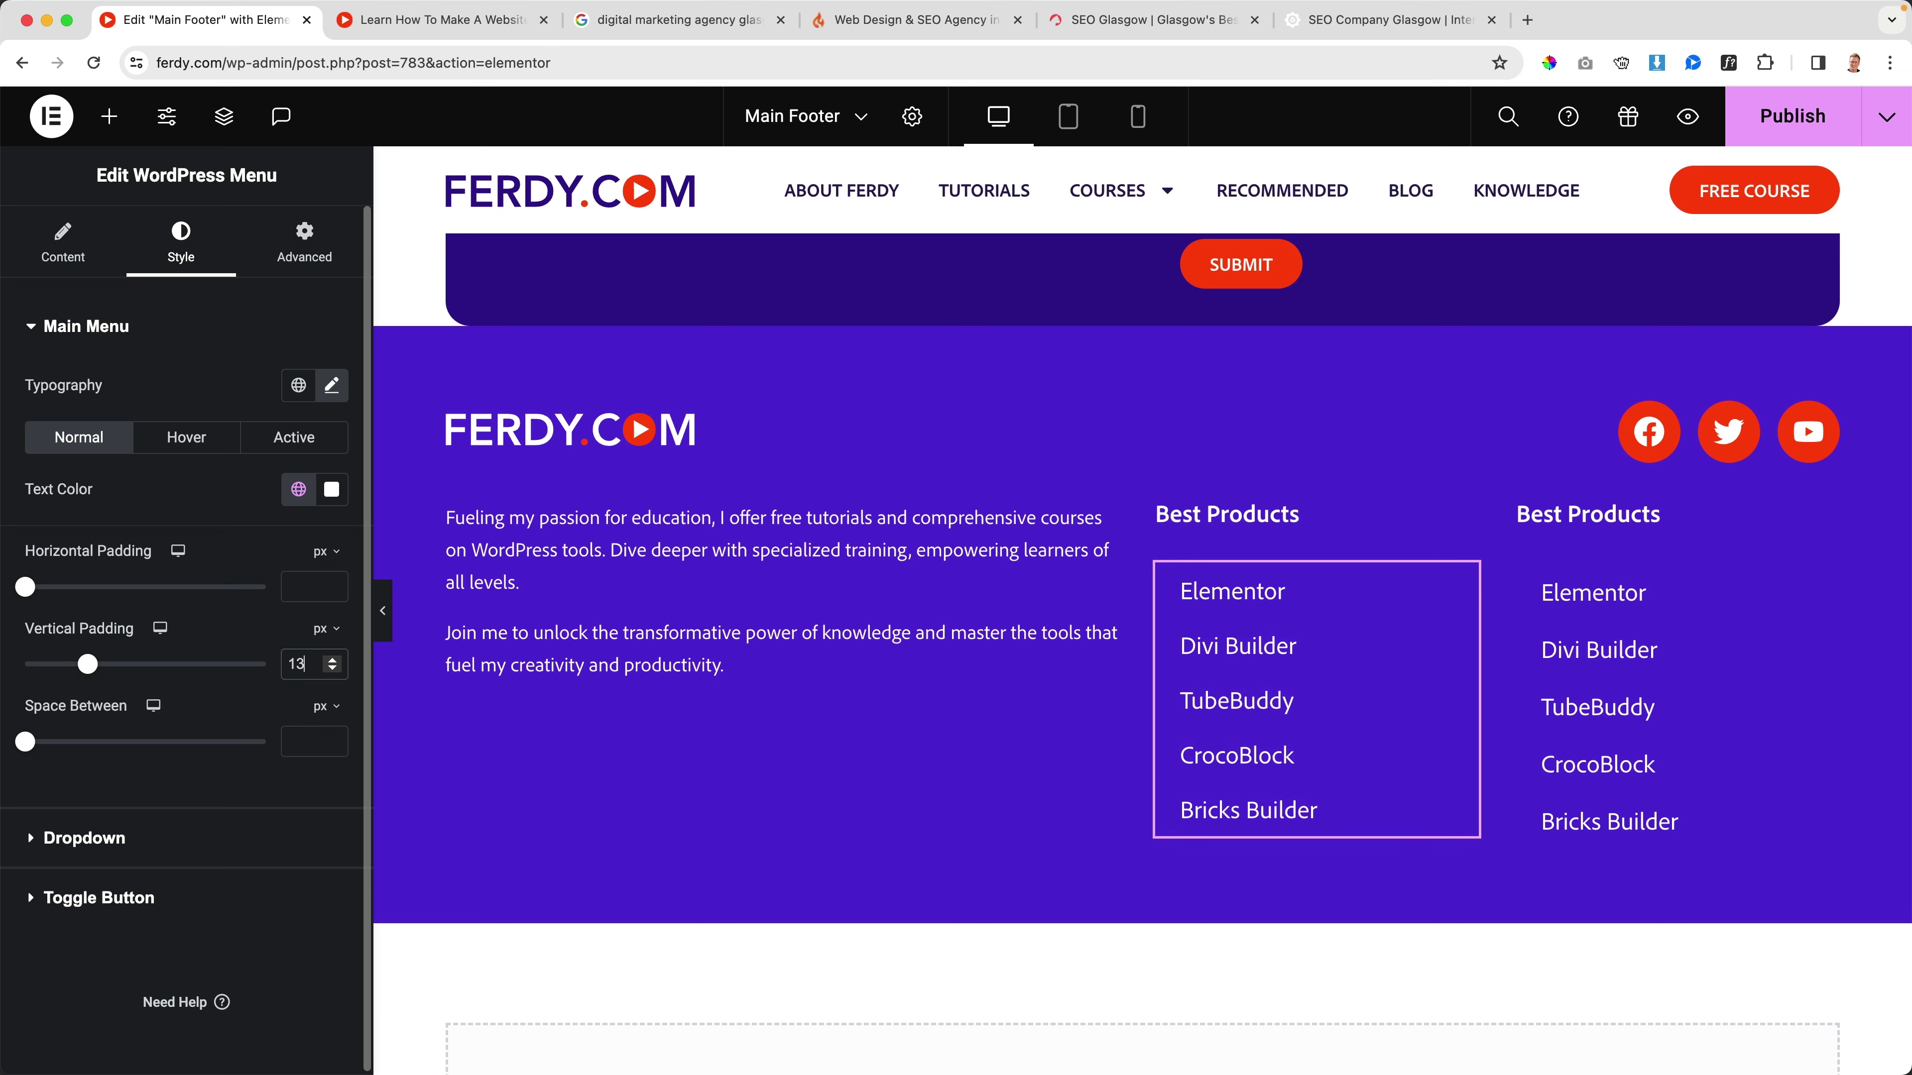
pyautogui.click(301, 587)
pyautogui.write('0')
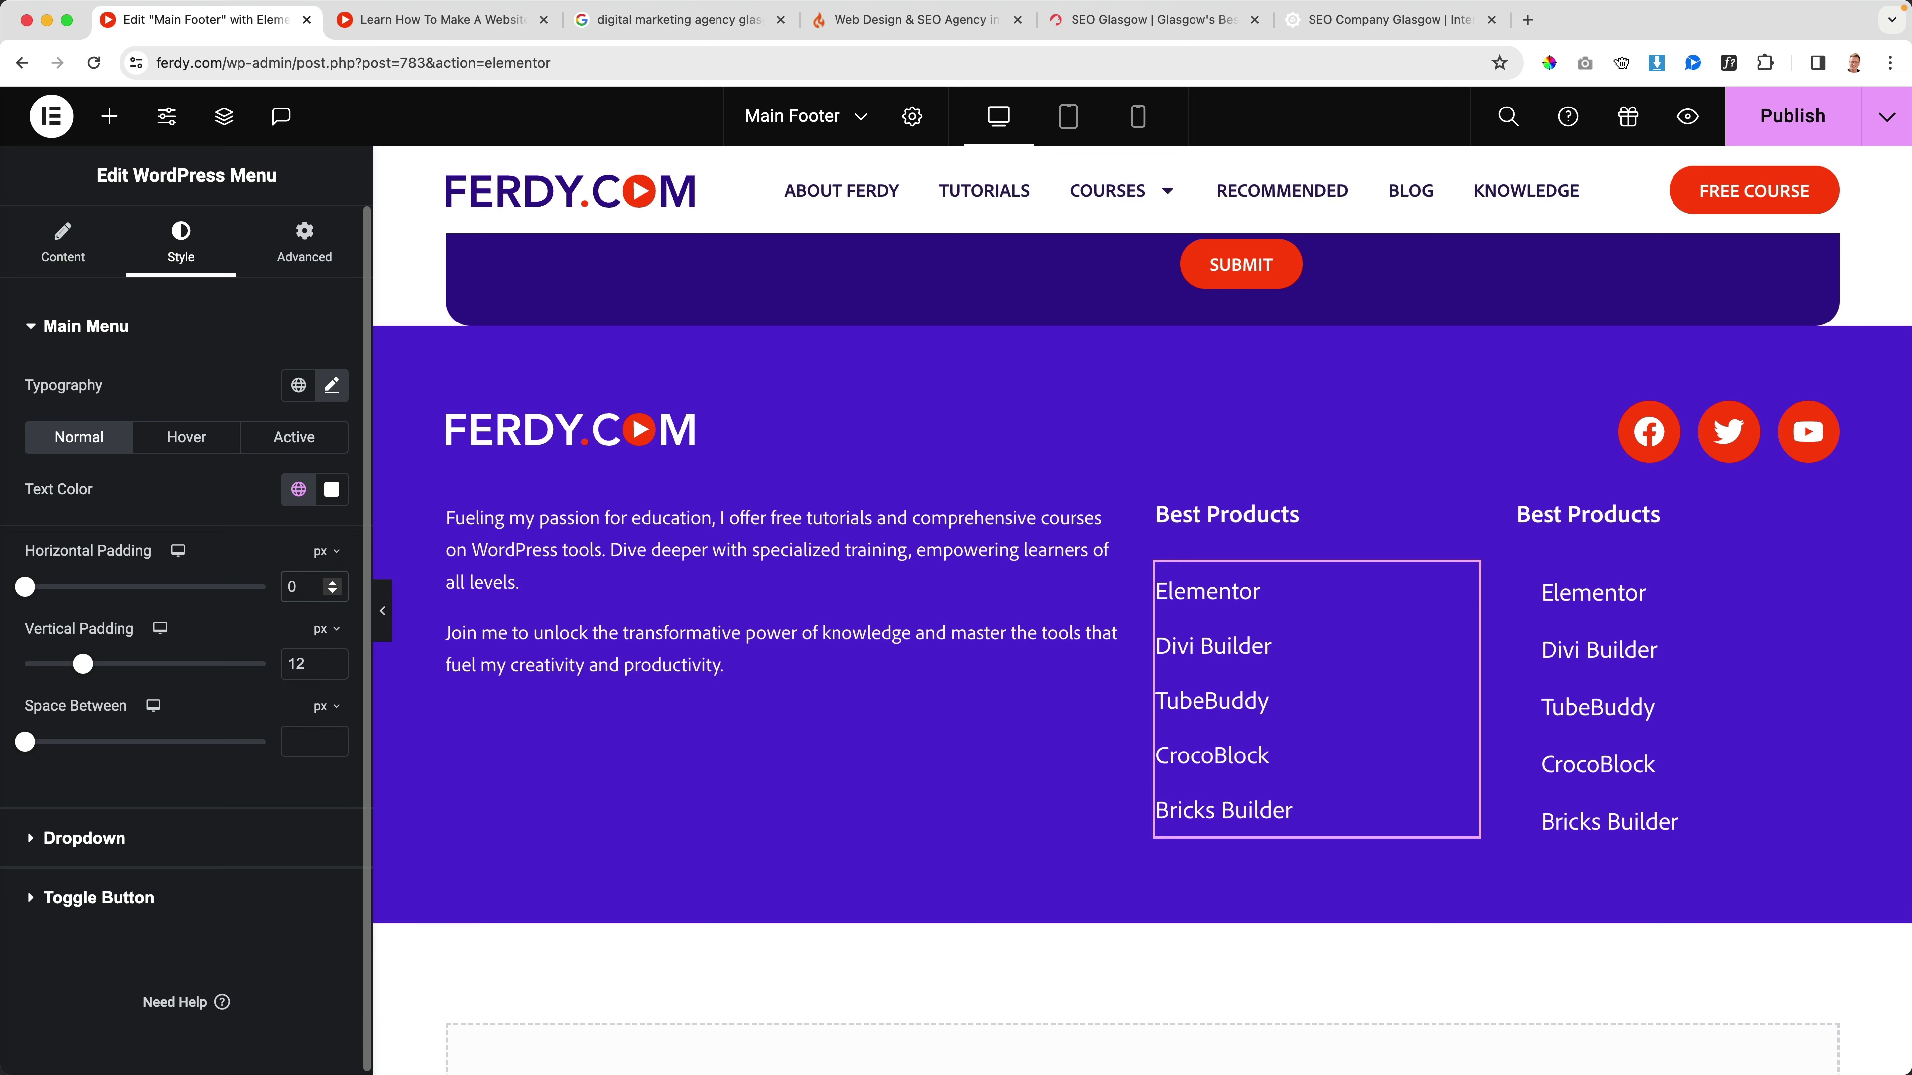
# Step: Copy the first Best Products menu's style and paste it onto the menu in the duplicated column
pyautogui.rightClick(1319, 614)
pyautogui.click(1353, 614)
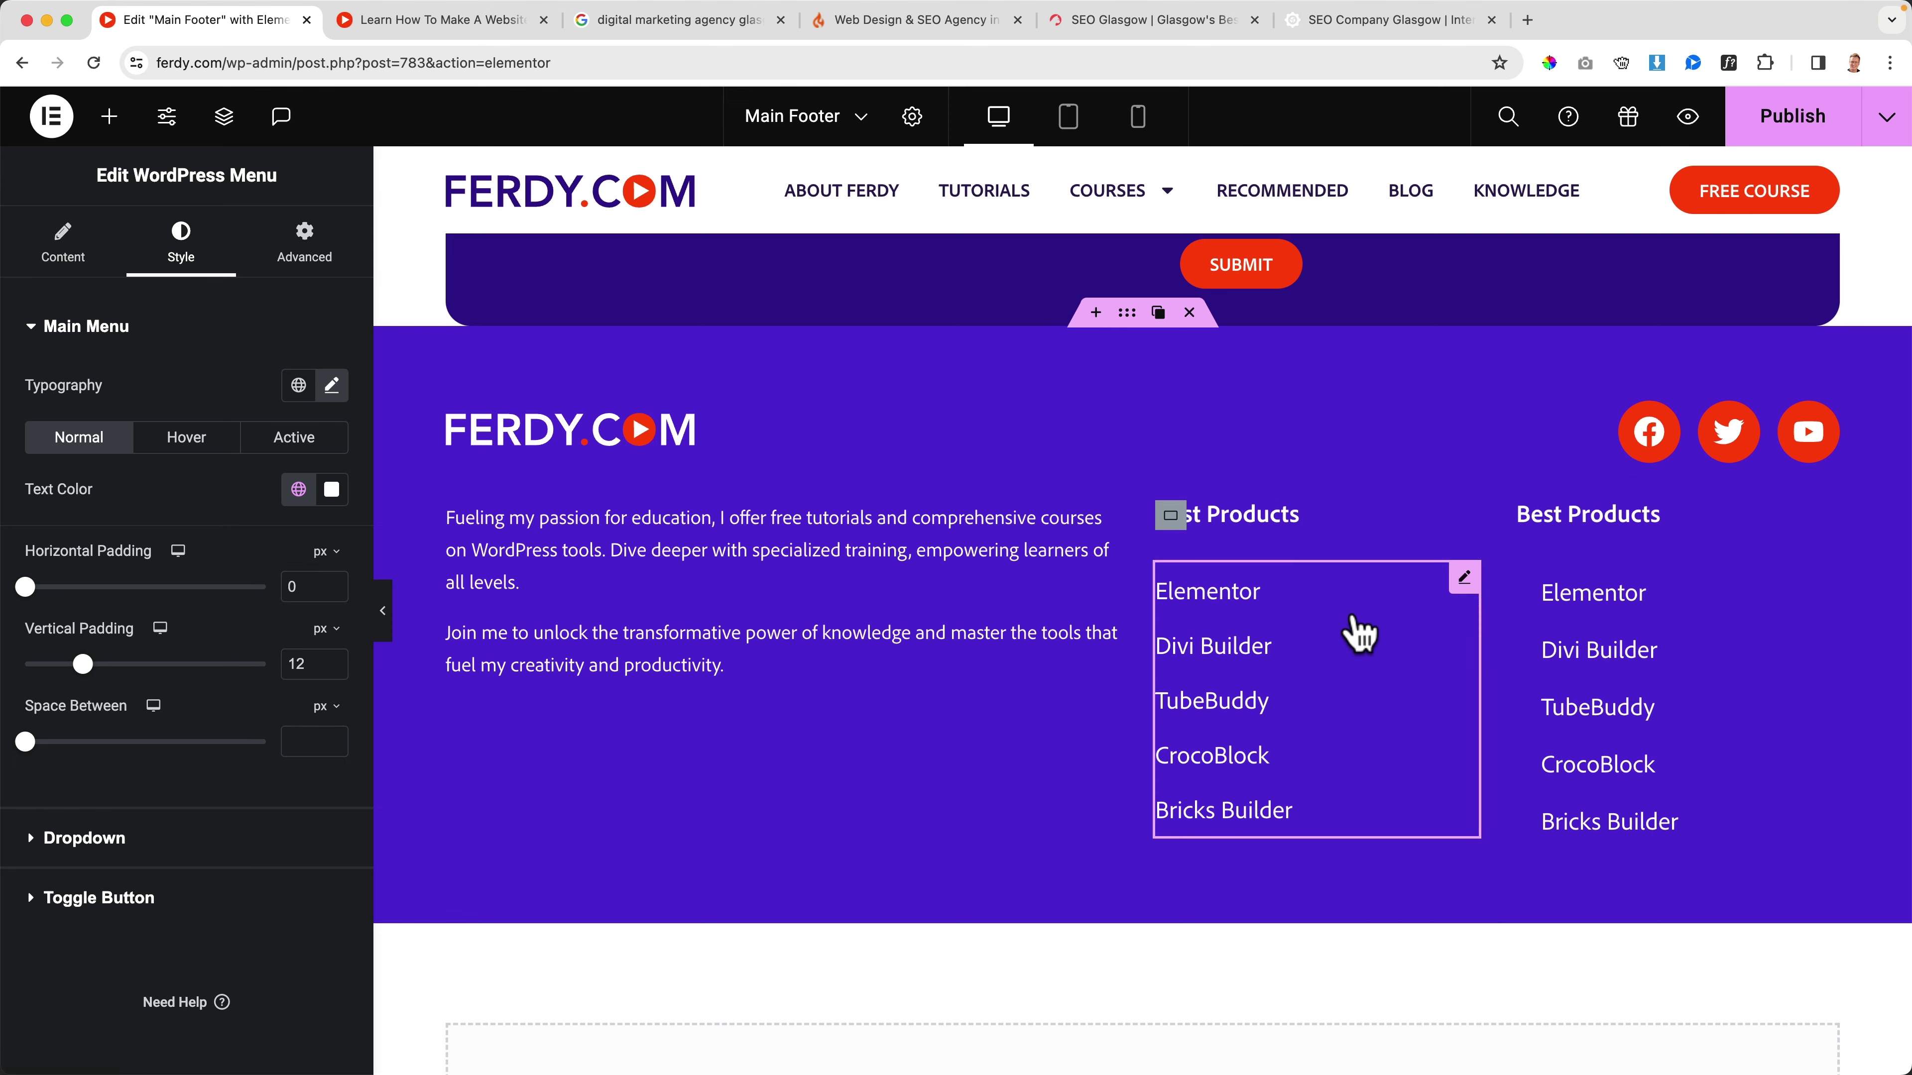
pyautogui.rightClick(1592, 629)
pyautogui.click(1656, 714)
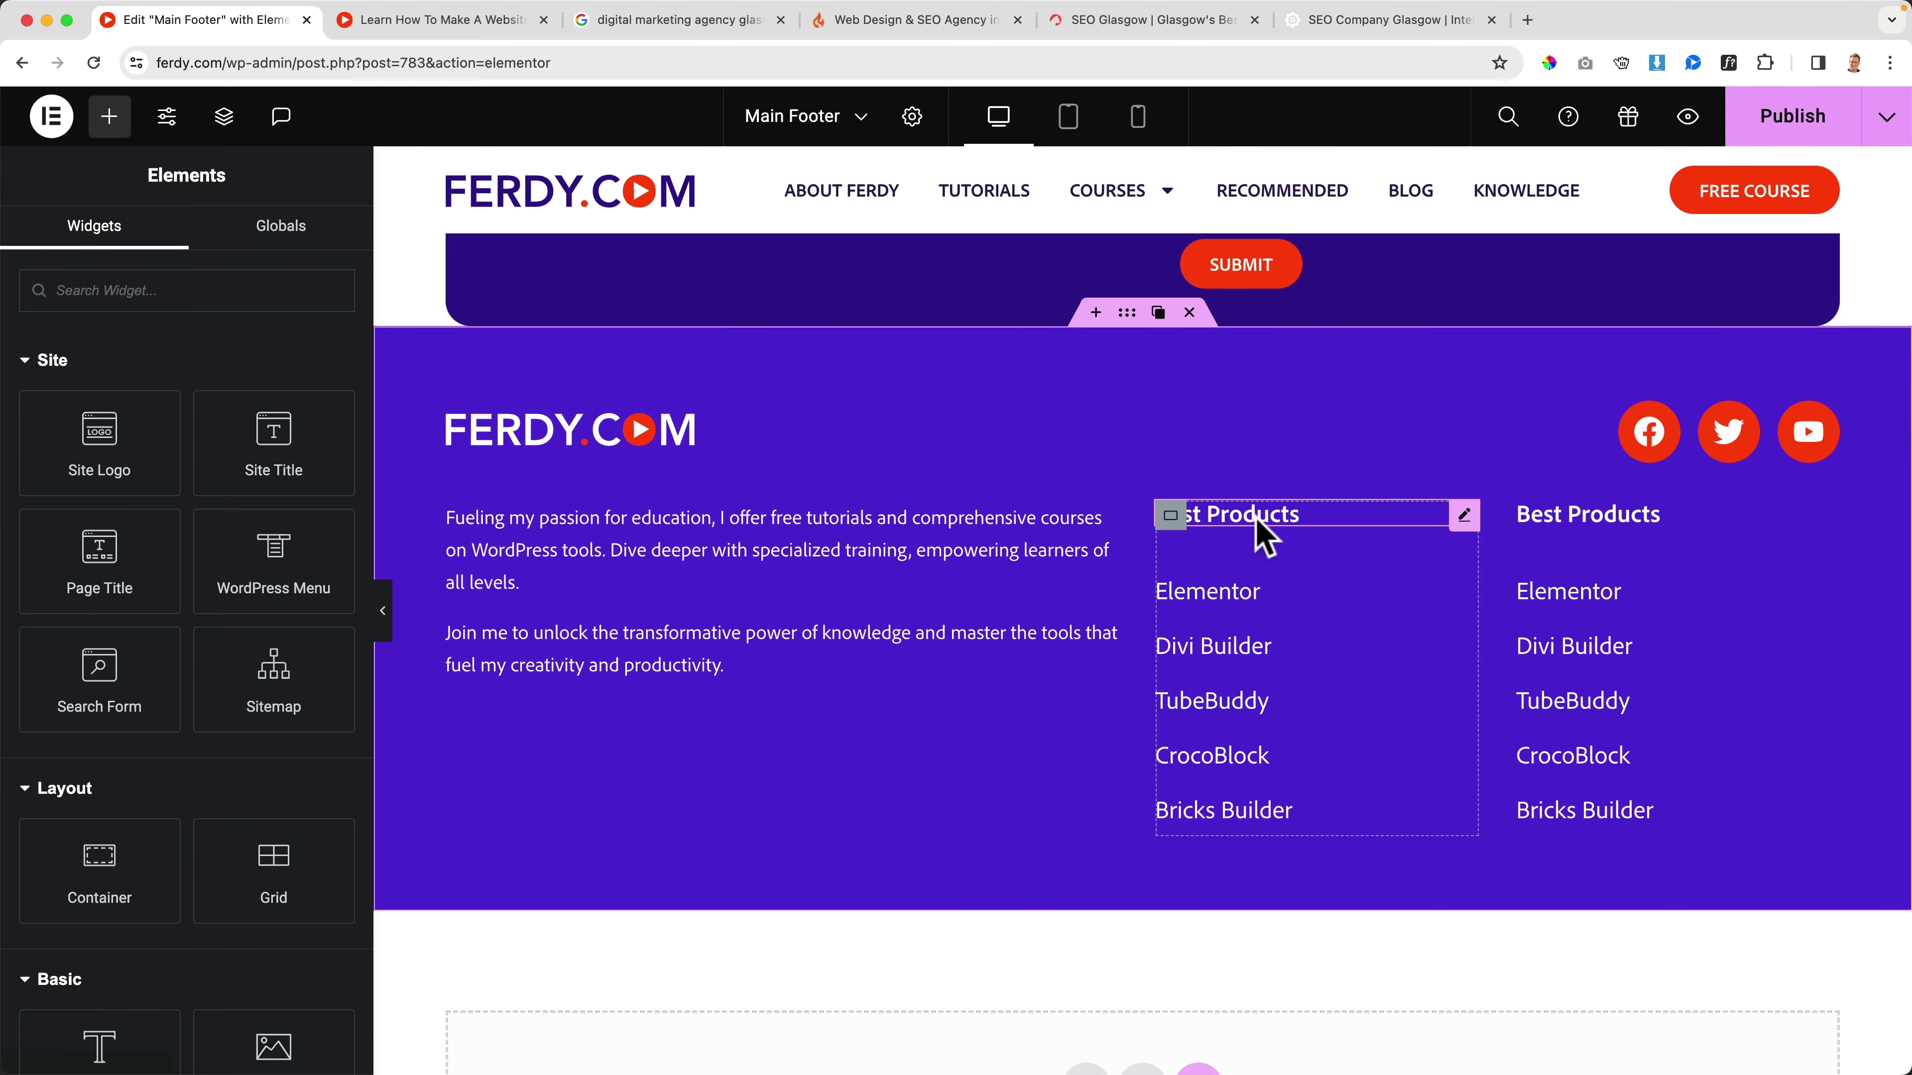
# Step: Change the duplicated column's heading to "Best Tutorials" and publish the footer
pyautogui.click(1629, 520)
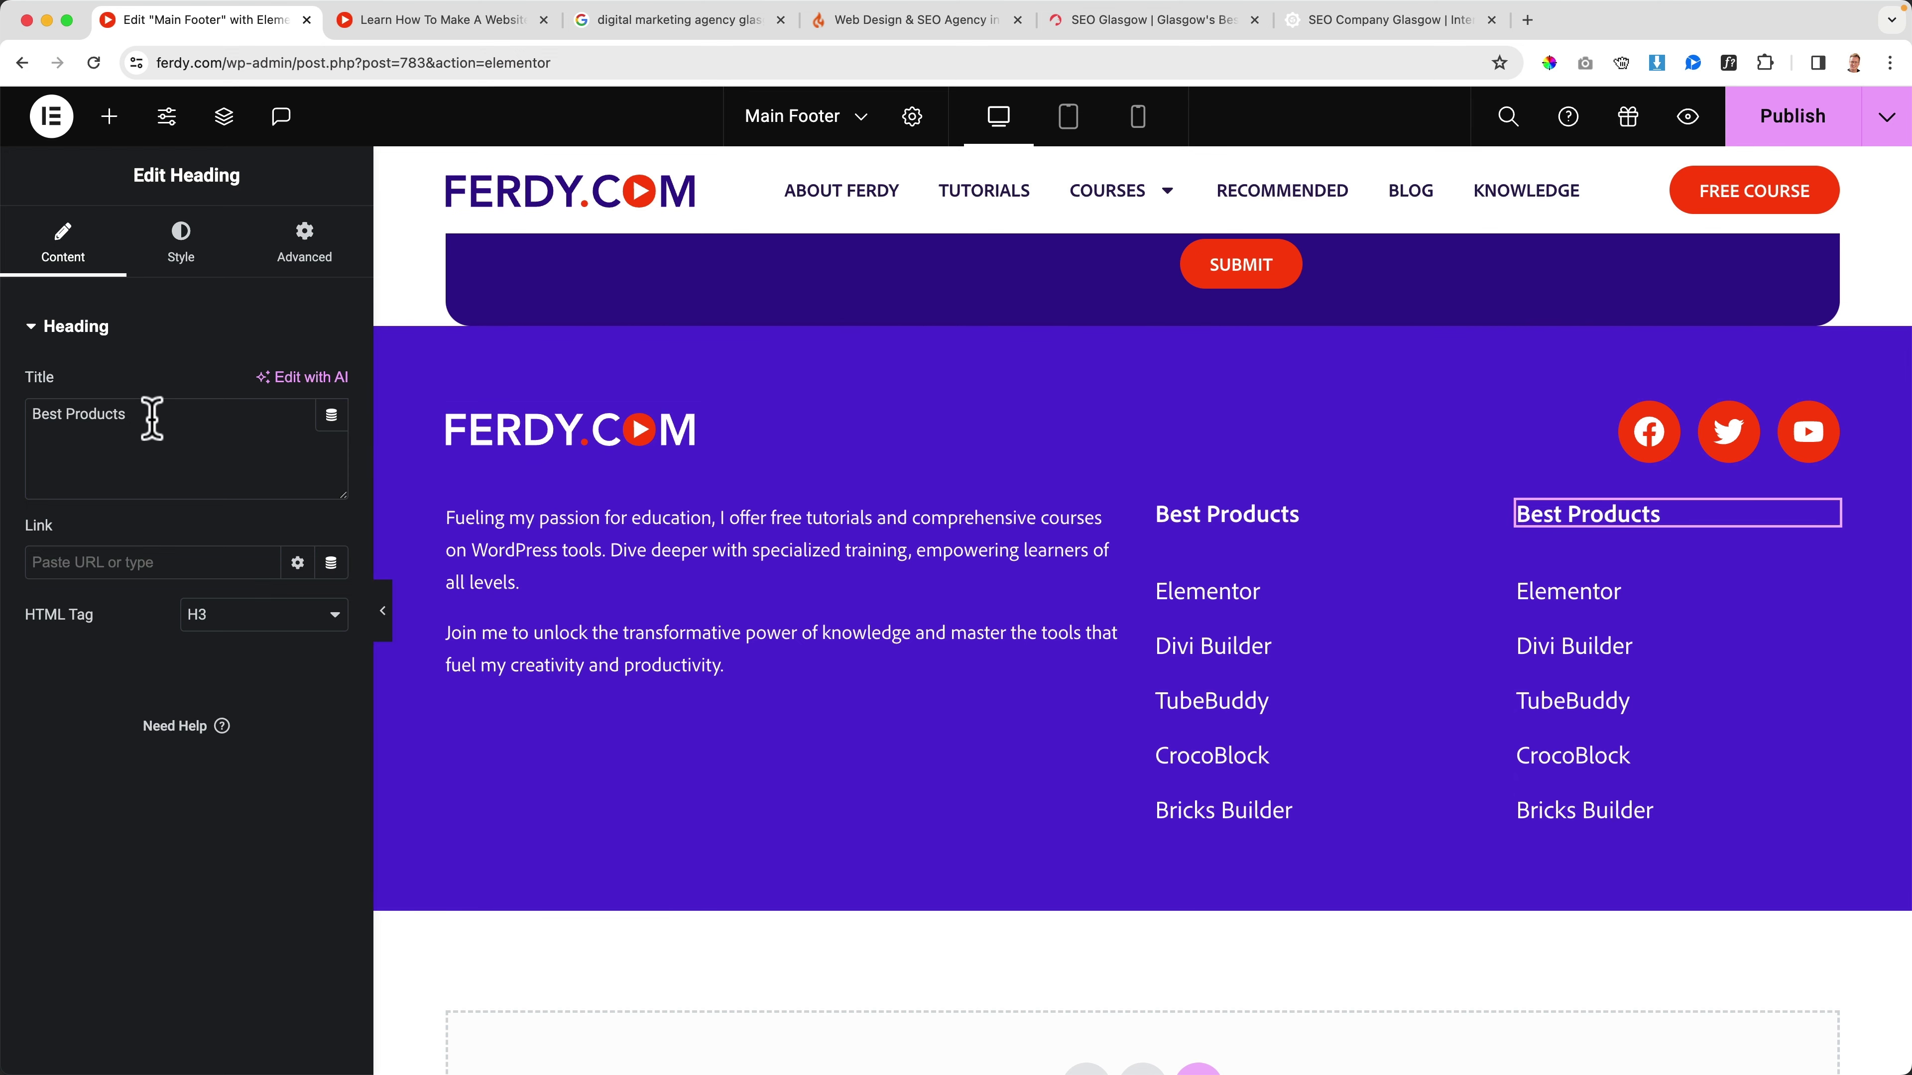
pyautogui.moveTo(74, 413); pyautogui.dragTo(120, 416)
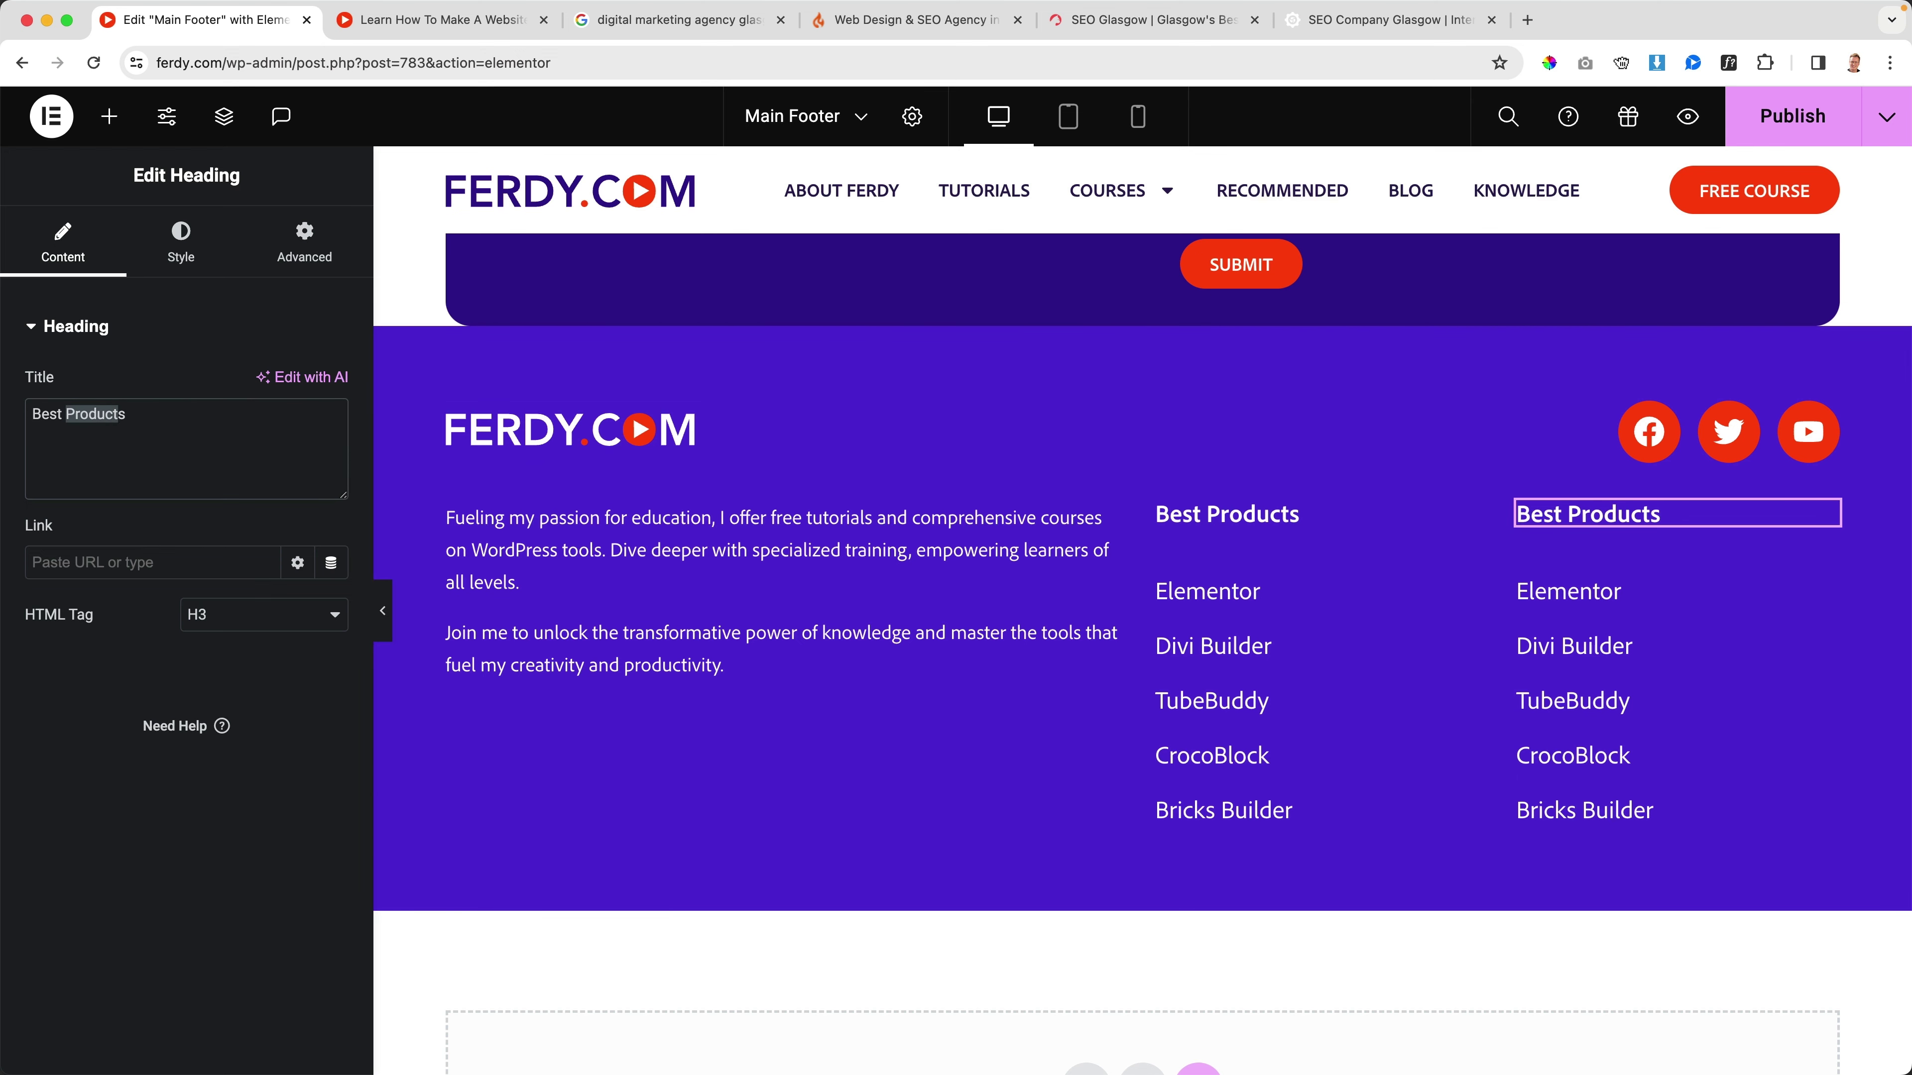
pyautogui.write('Tutorial')
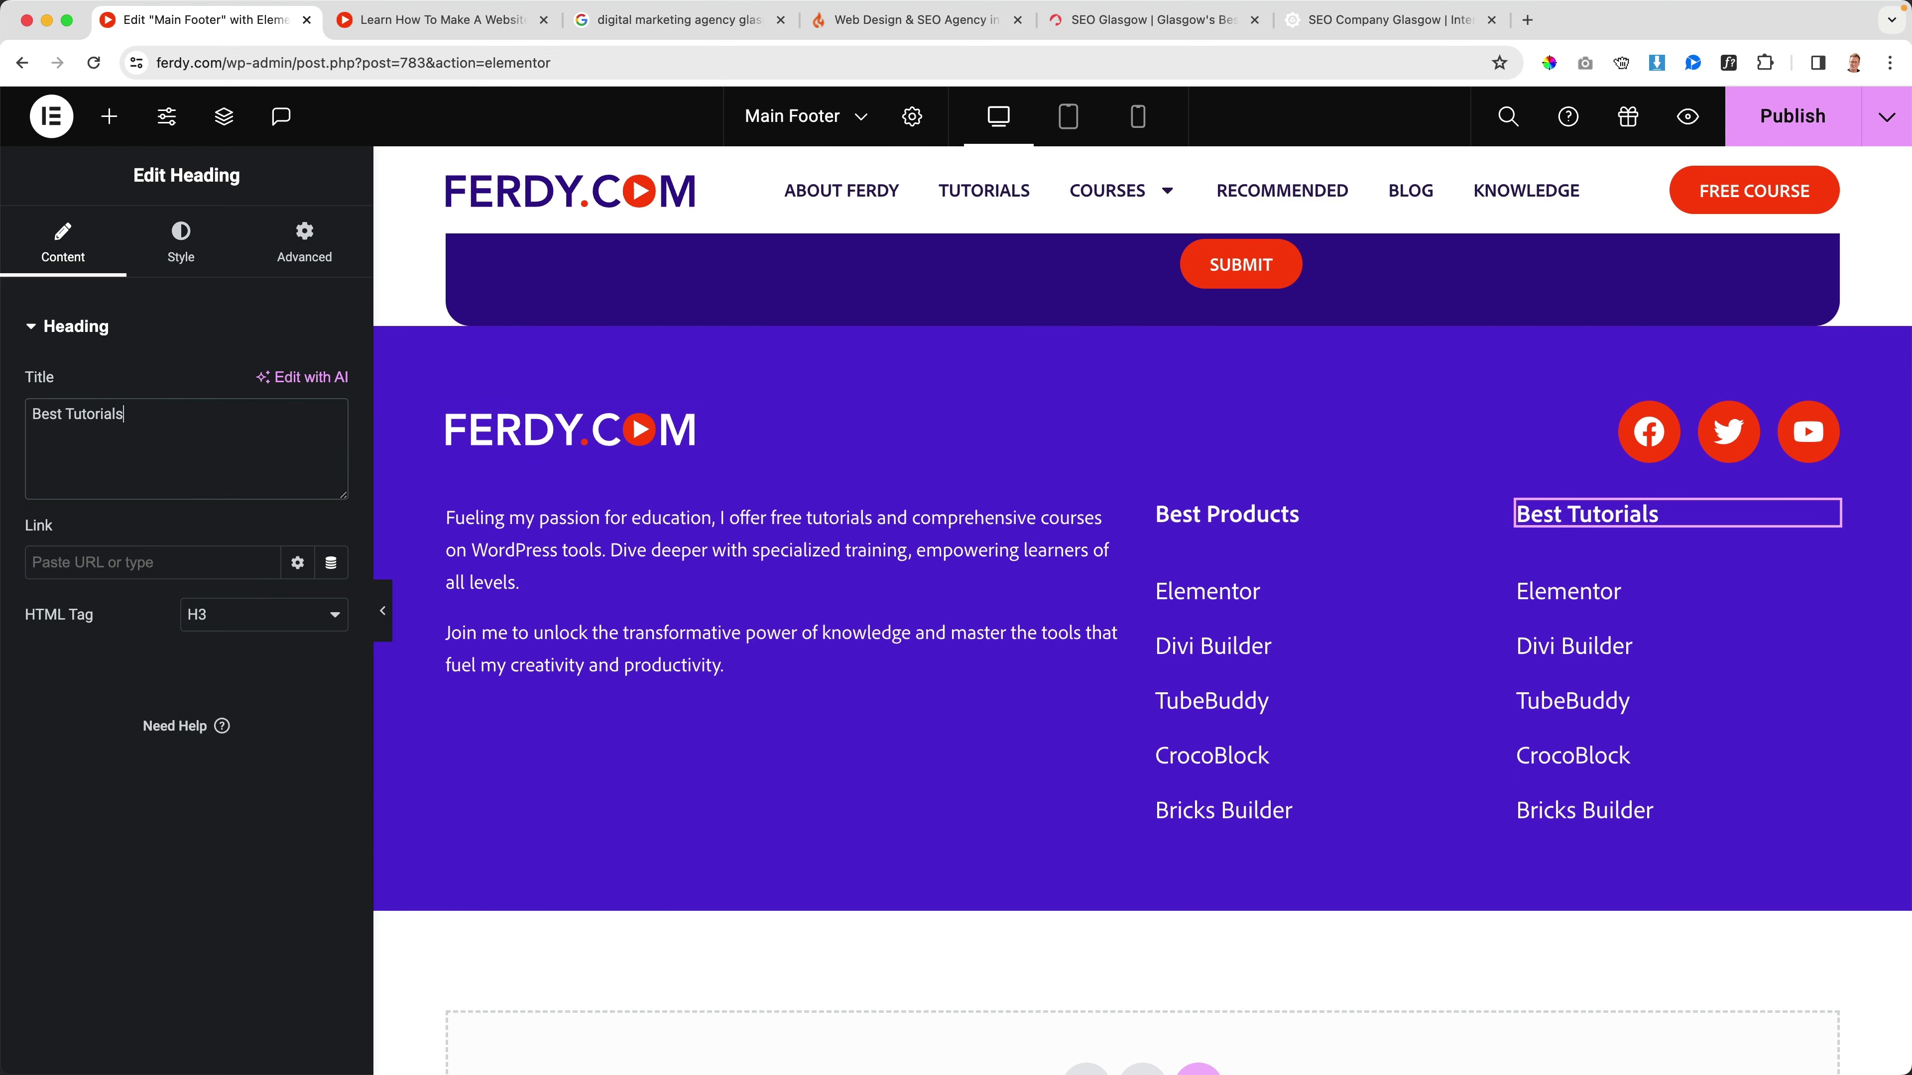
pyautogui.click(1783, 128)
# Step: Switch to the home page, open the Customizer and create a new menu named "Best Tutorials"
pyautogui.click(498, 31)
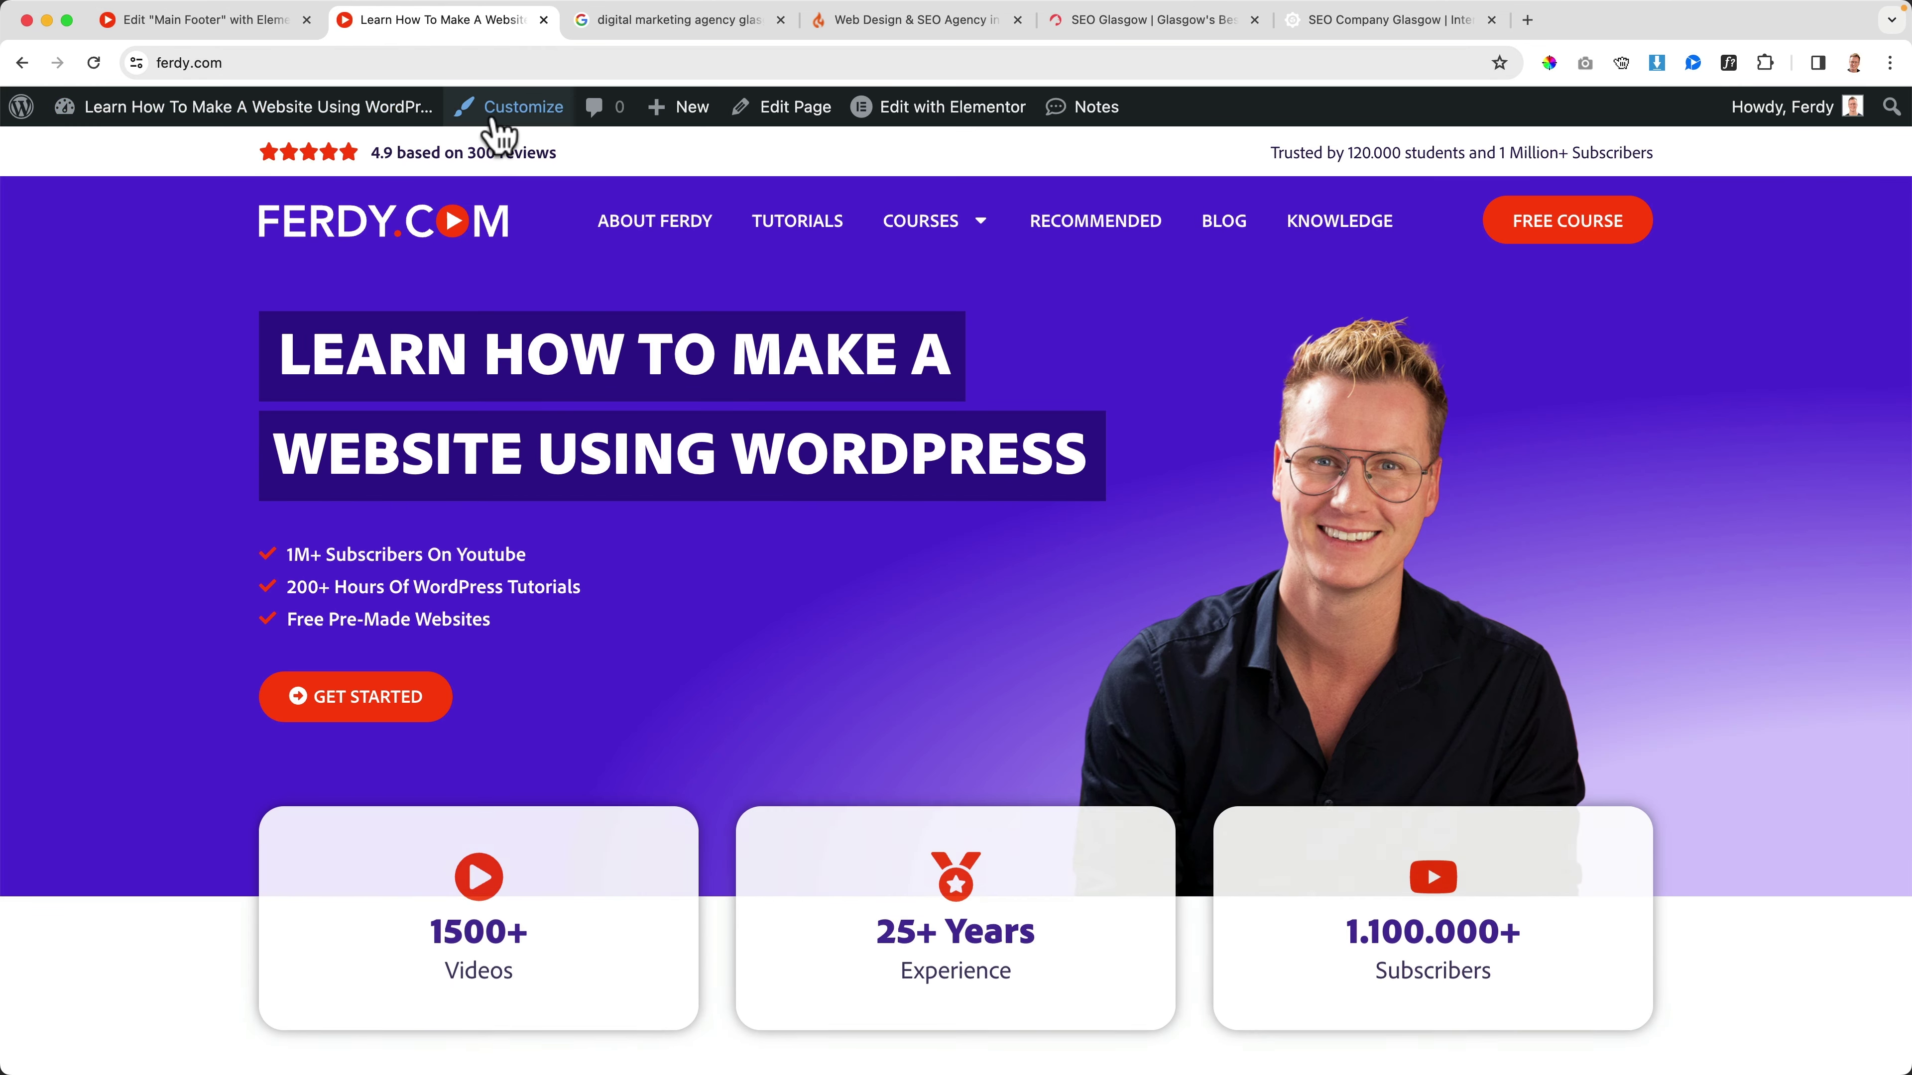
pyautogui.click(509, 104)
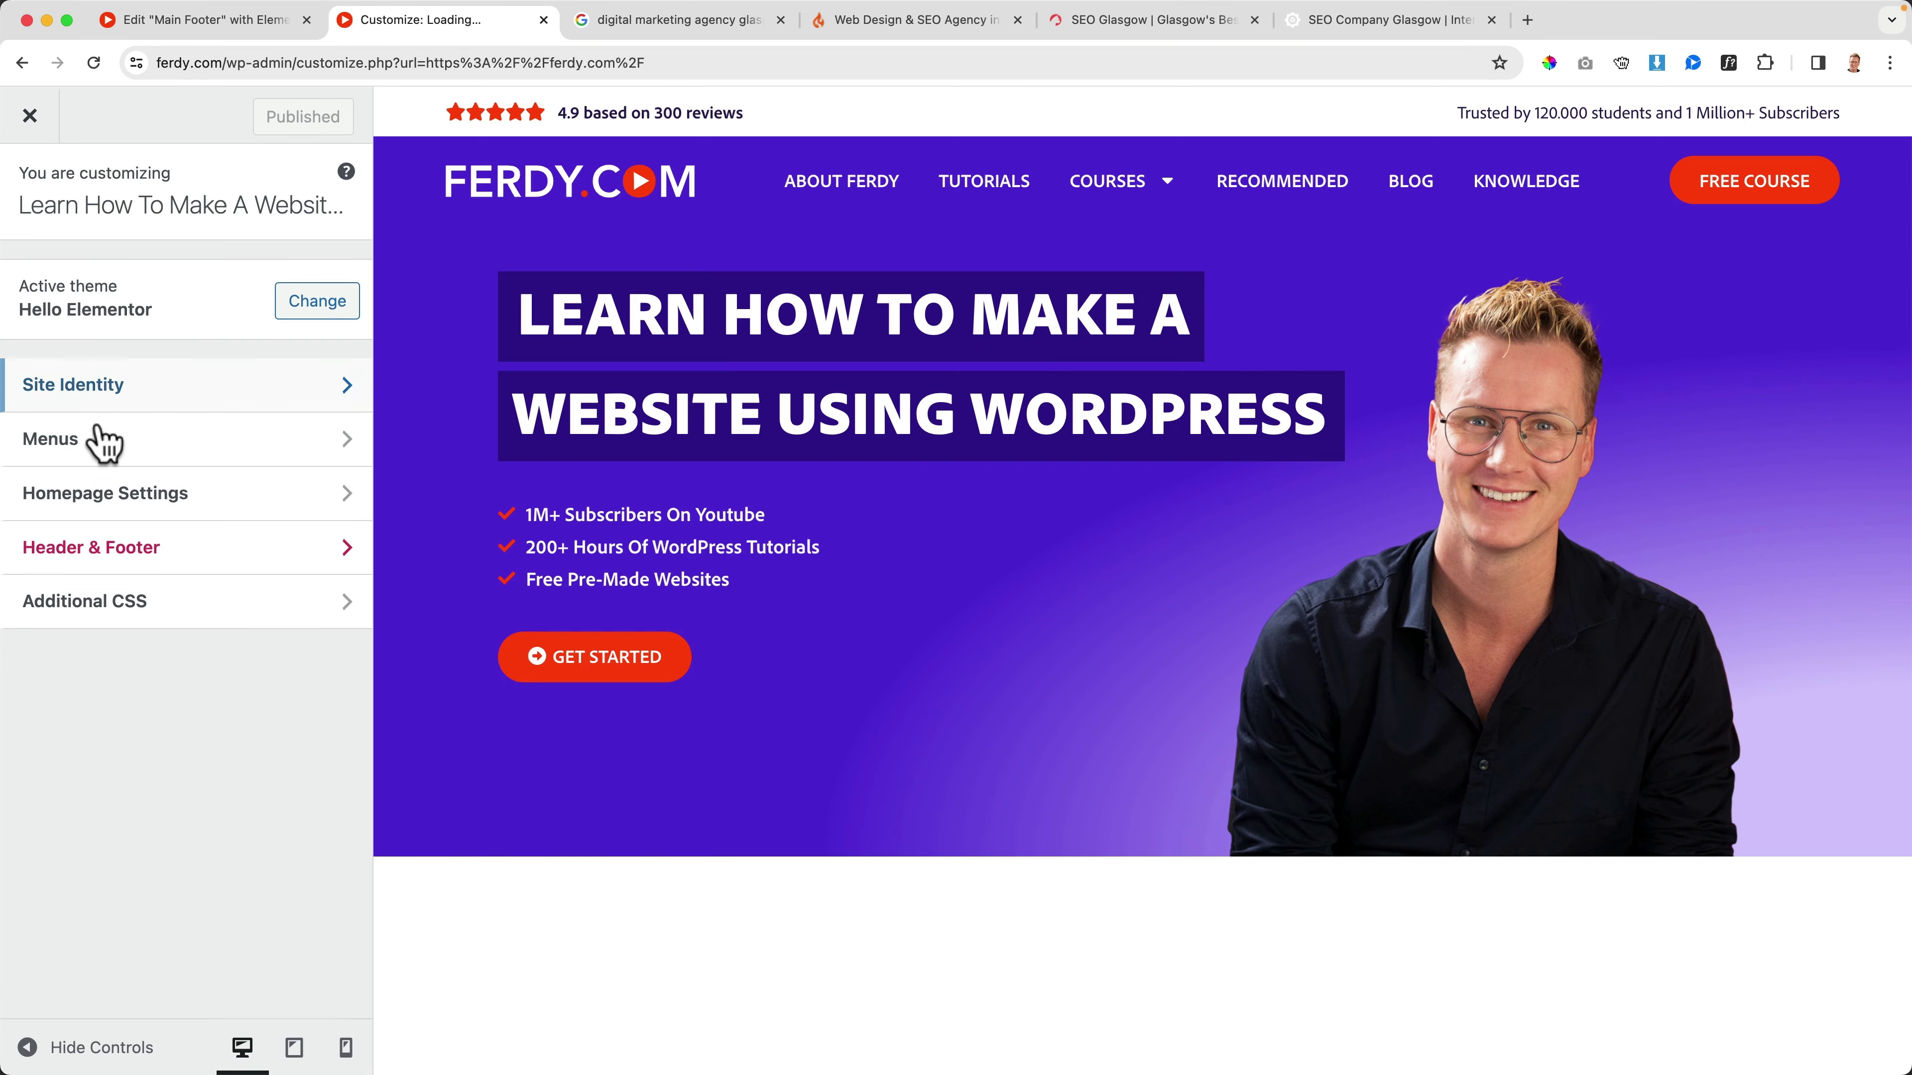
pyautogui.click(94, 439)
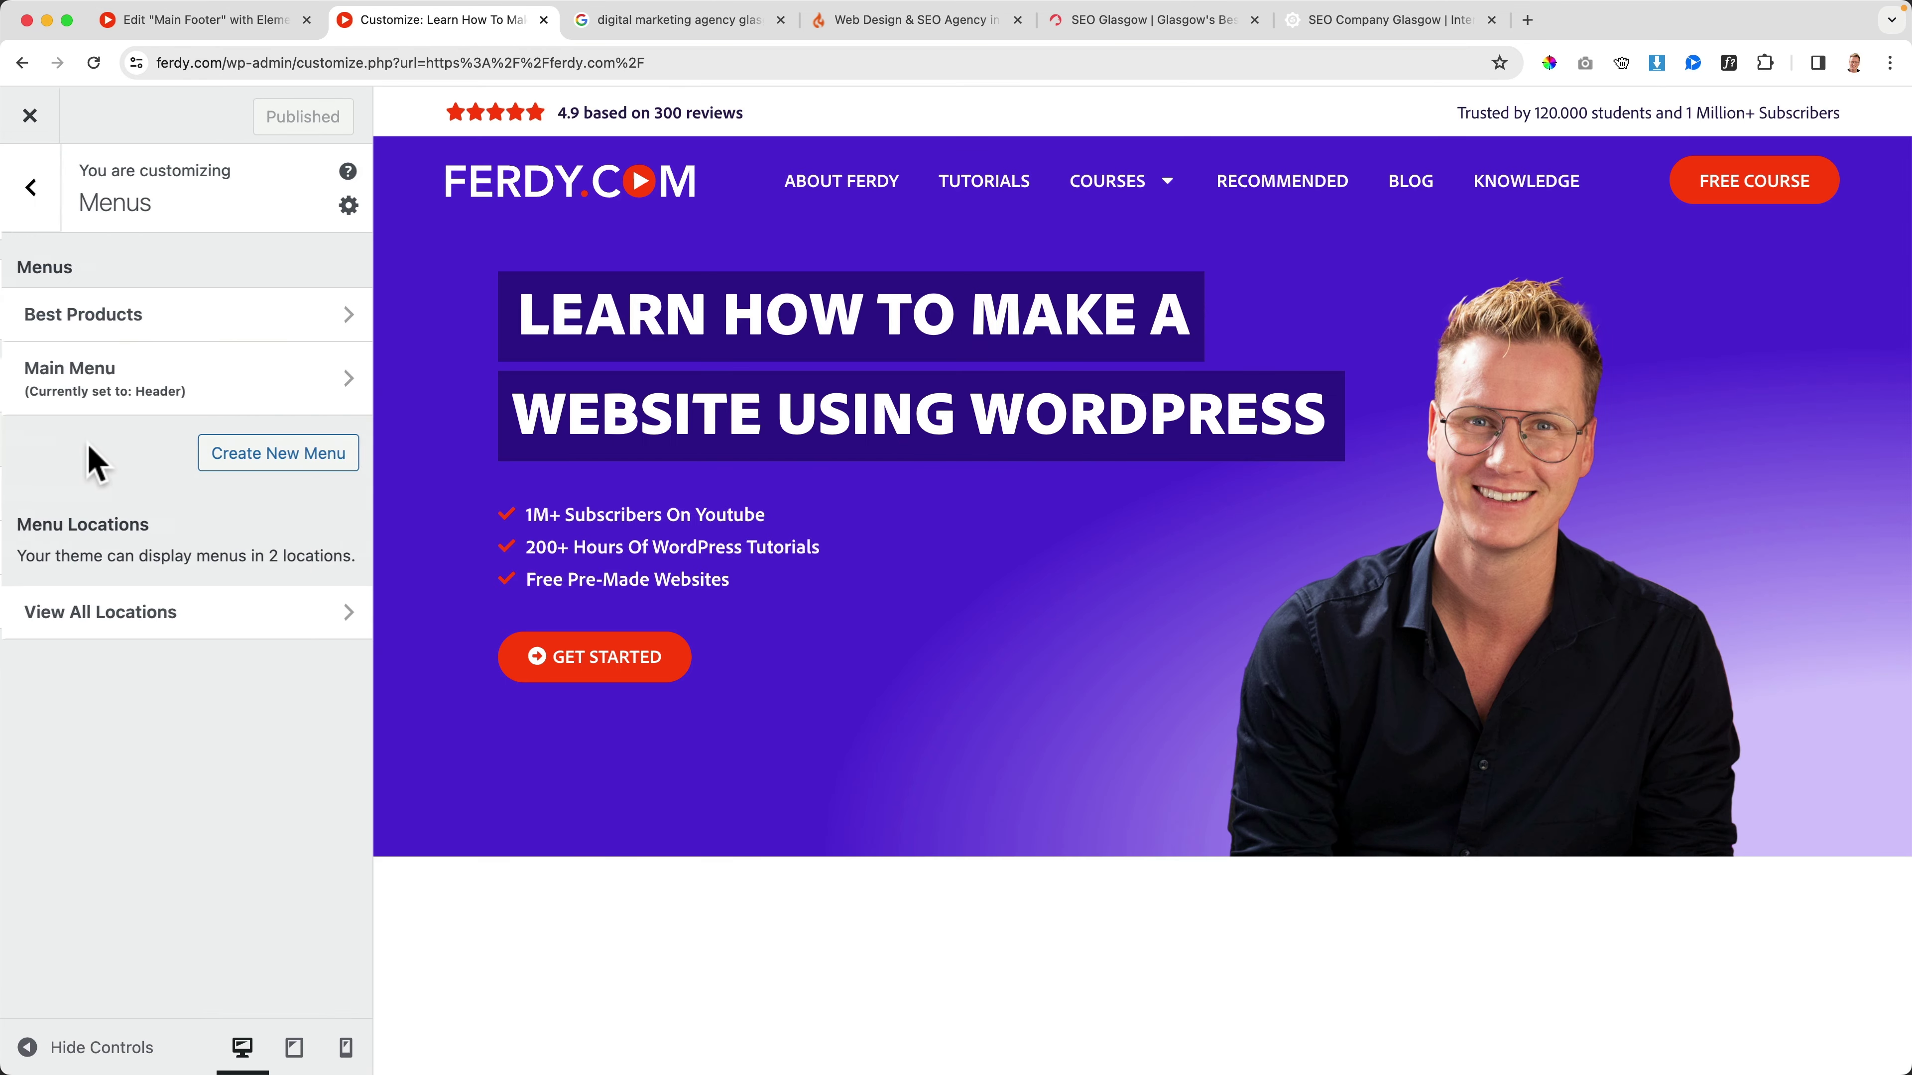
pyautogui.click(219, 451)
pyautogui.click(107, 309)
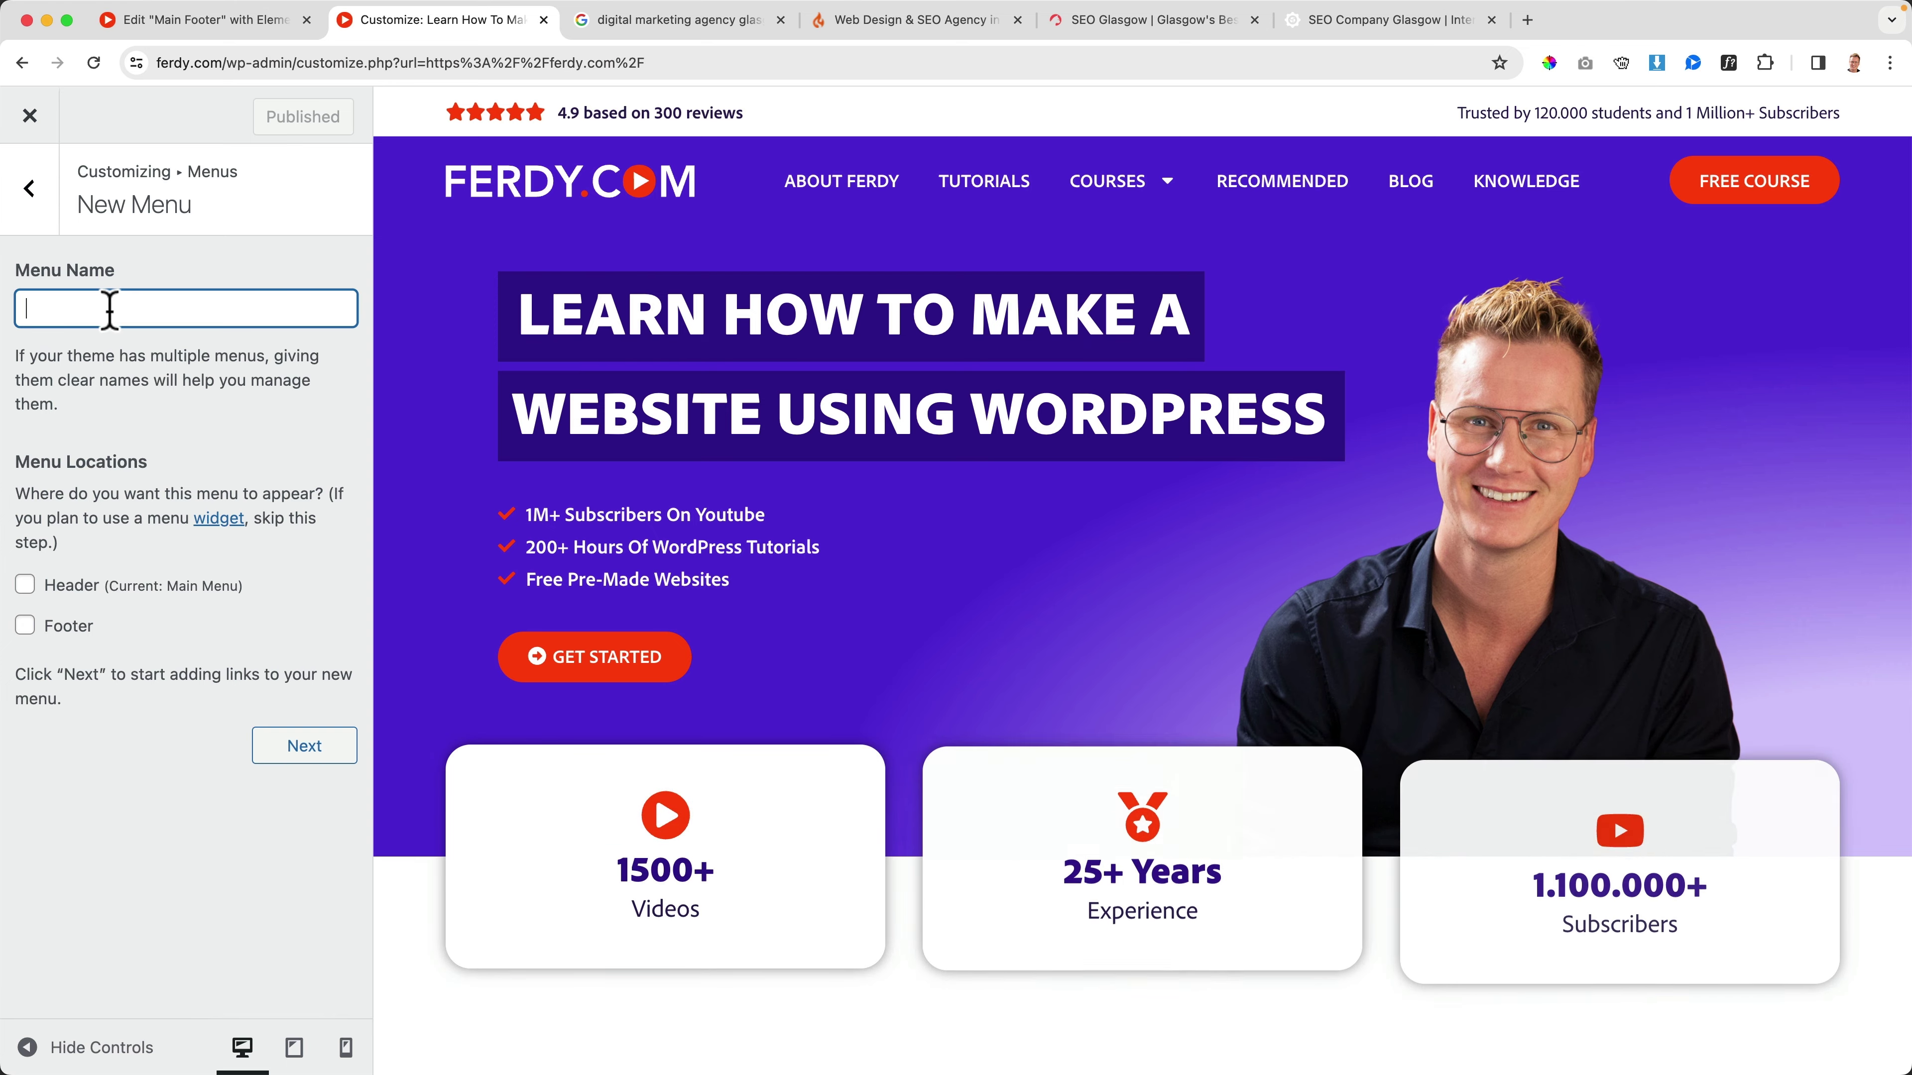
pyautogui.write('B')
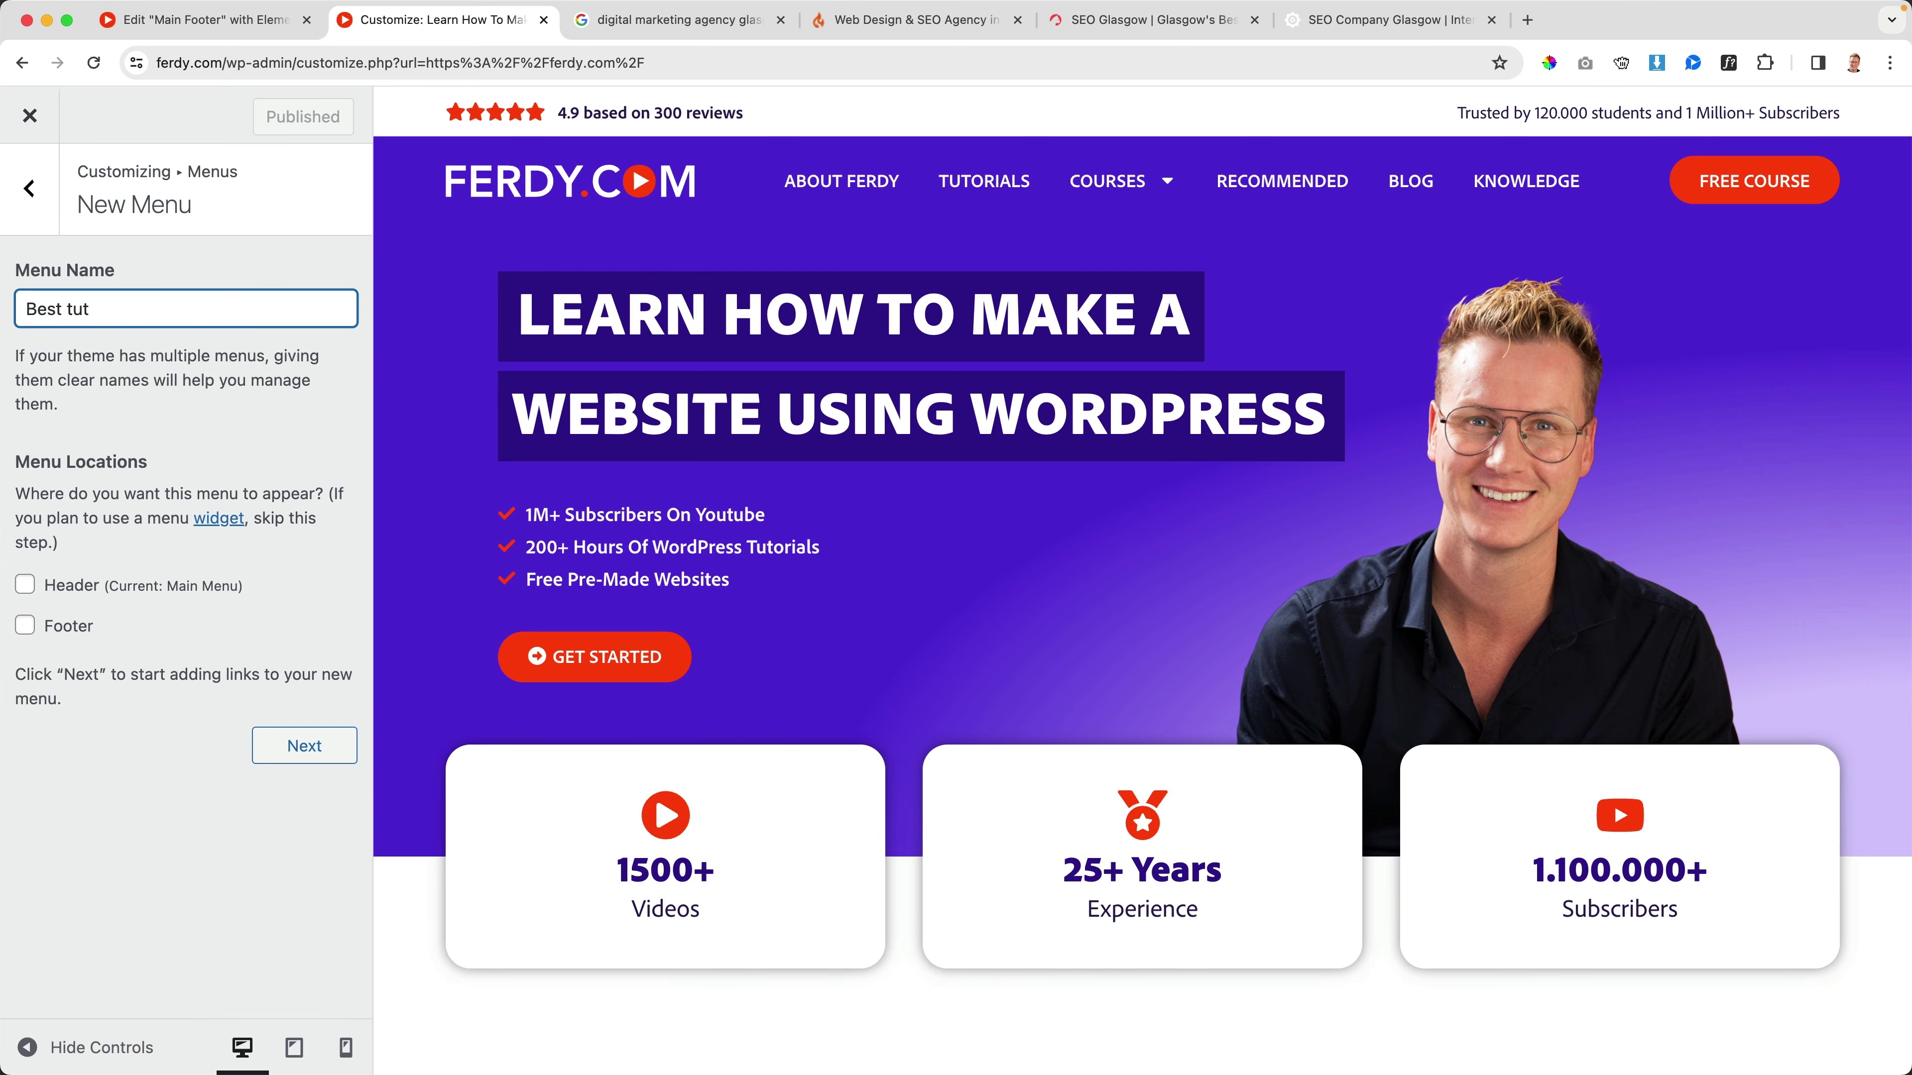
pyautogui.write('est')
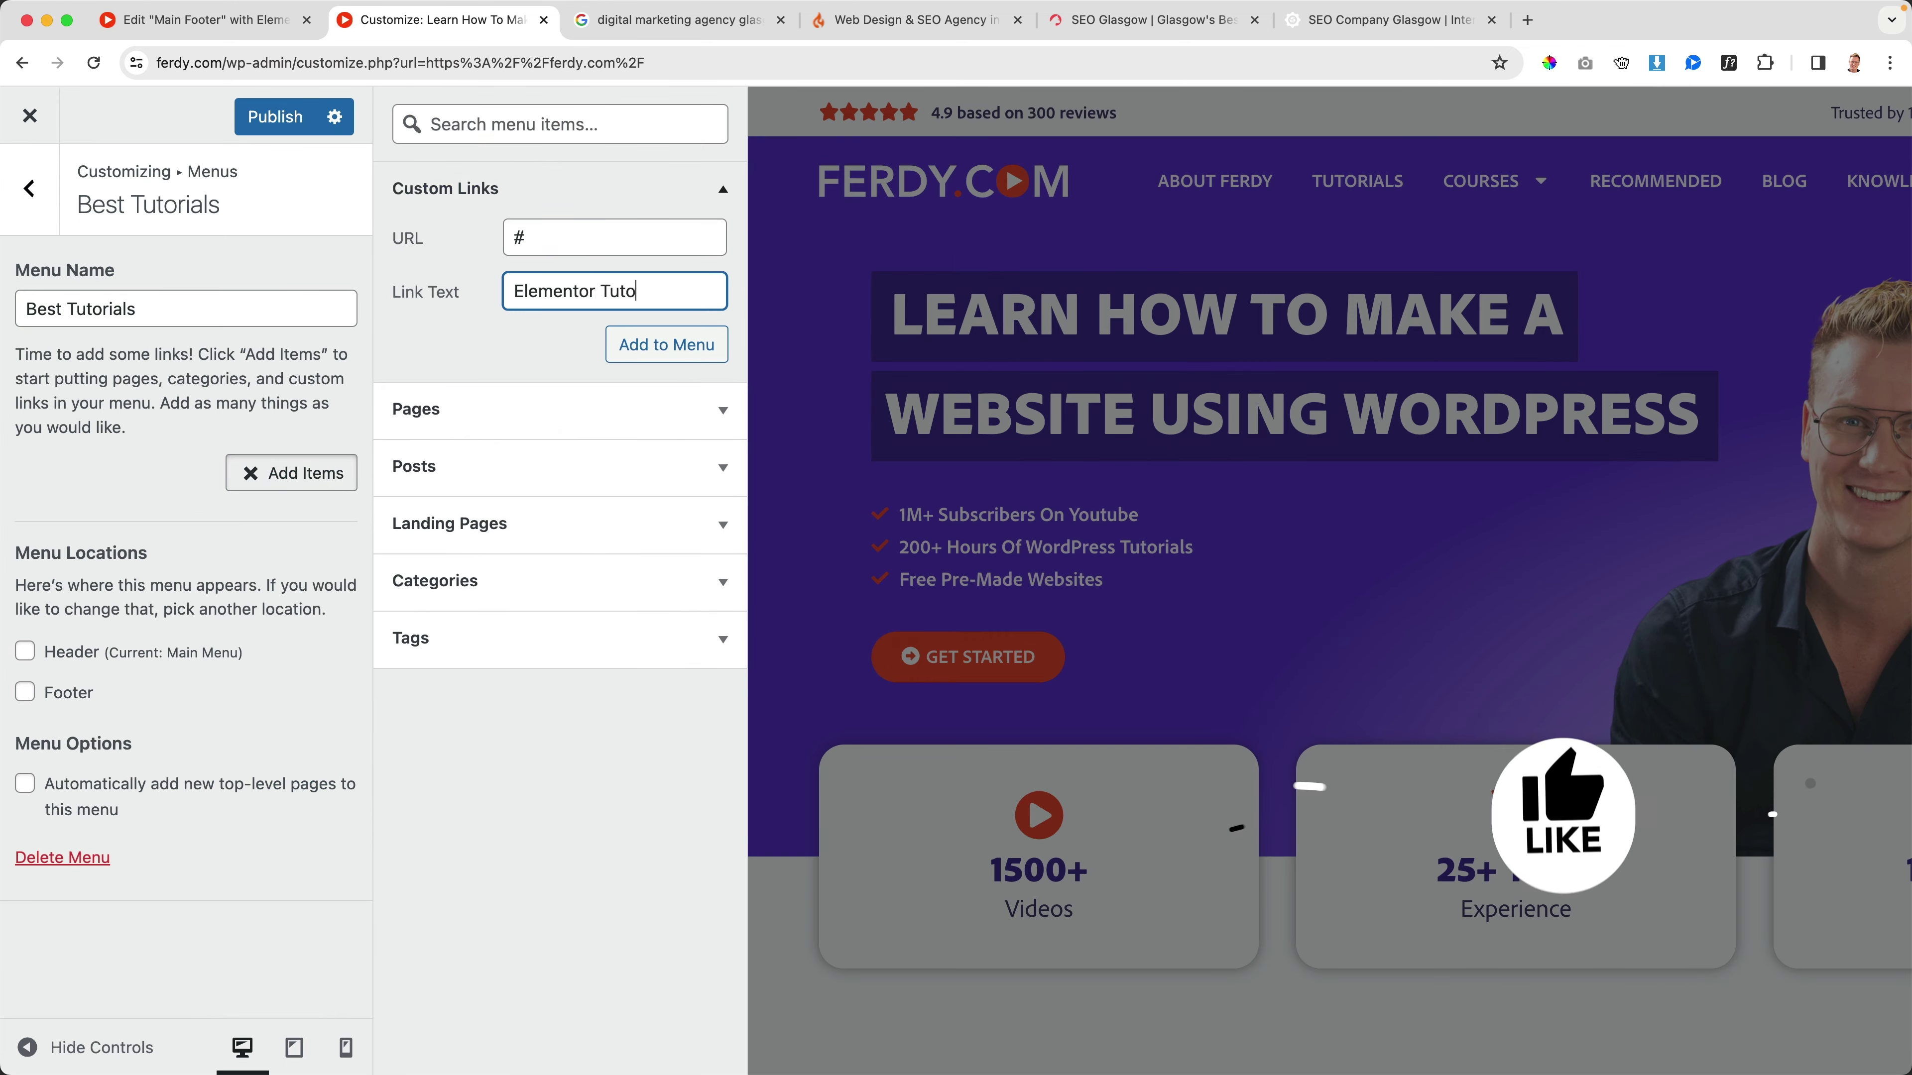
# Step: Add custom links for Elementor Tutorial (URL #), Divi Tutorial, WooCommerce Tutorial, Affiliate Marketing Tutorial and Google Adsense to Best Tutorials, and publish the menu
pyautogui.click(666, 344)
pyautogui.click(666, 344)
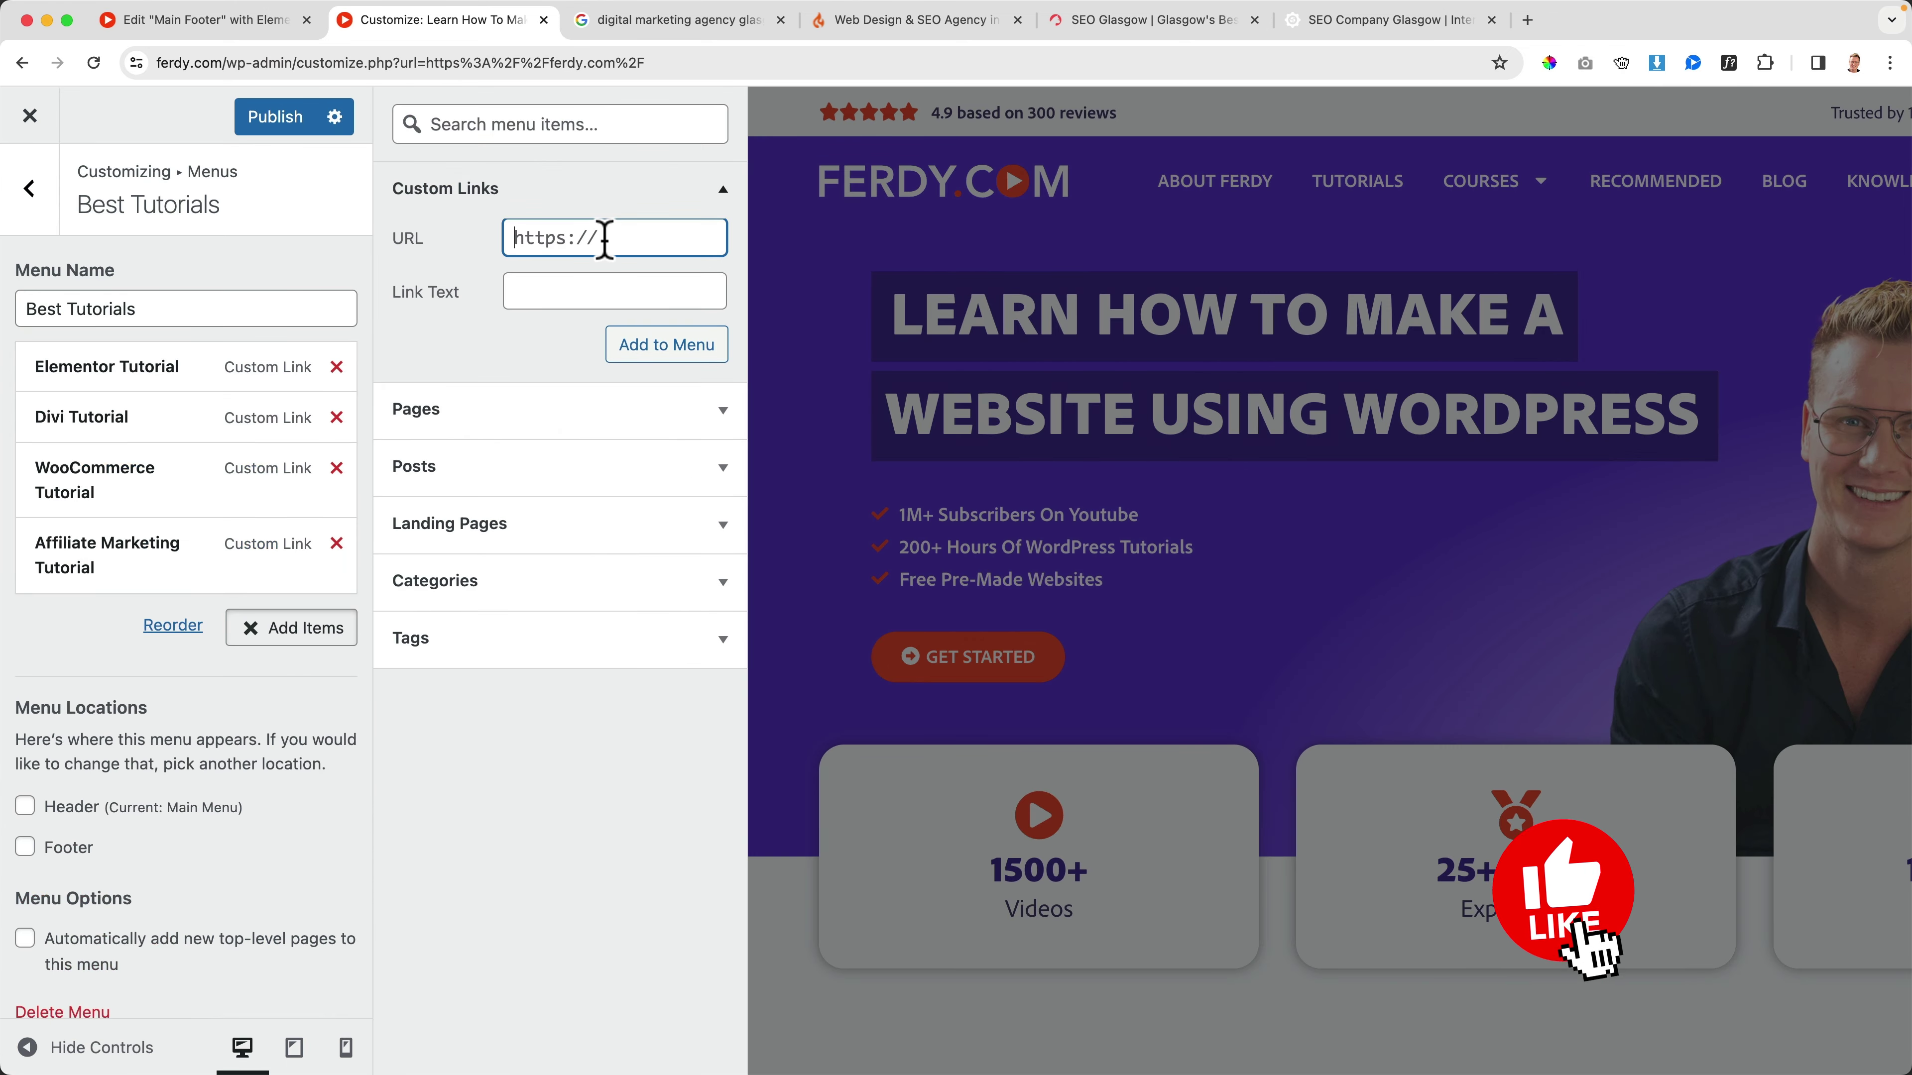
pyautogui.click(666, 345)
# Step: Reload the Main Footer editor and assign the Best Tutorials menu to the menu widget under the Best Tutorials heading
pyautogui.click(241, 22)
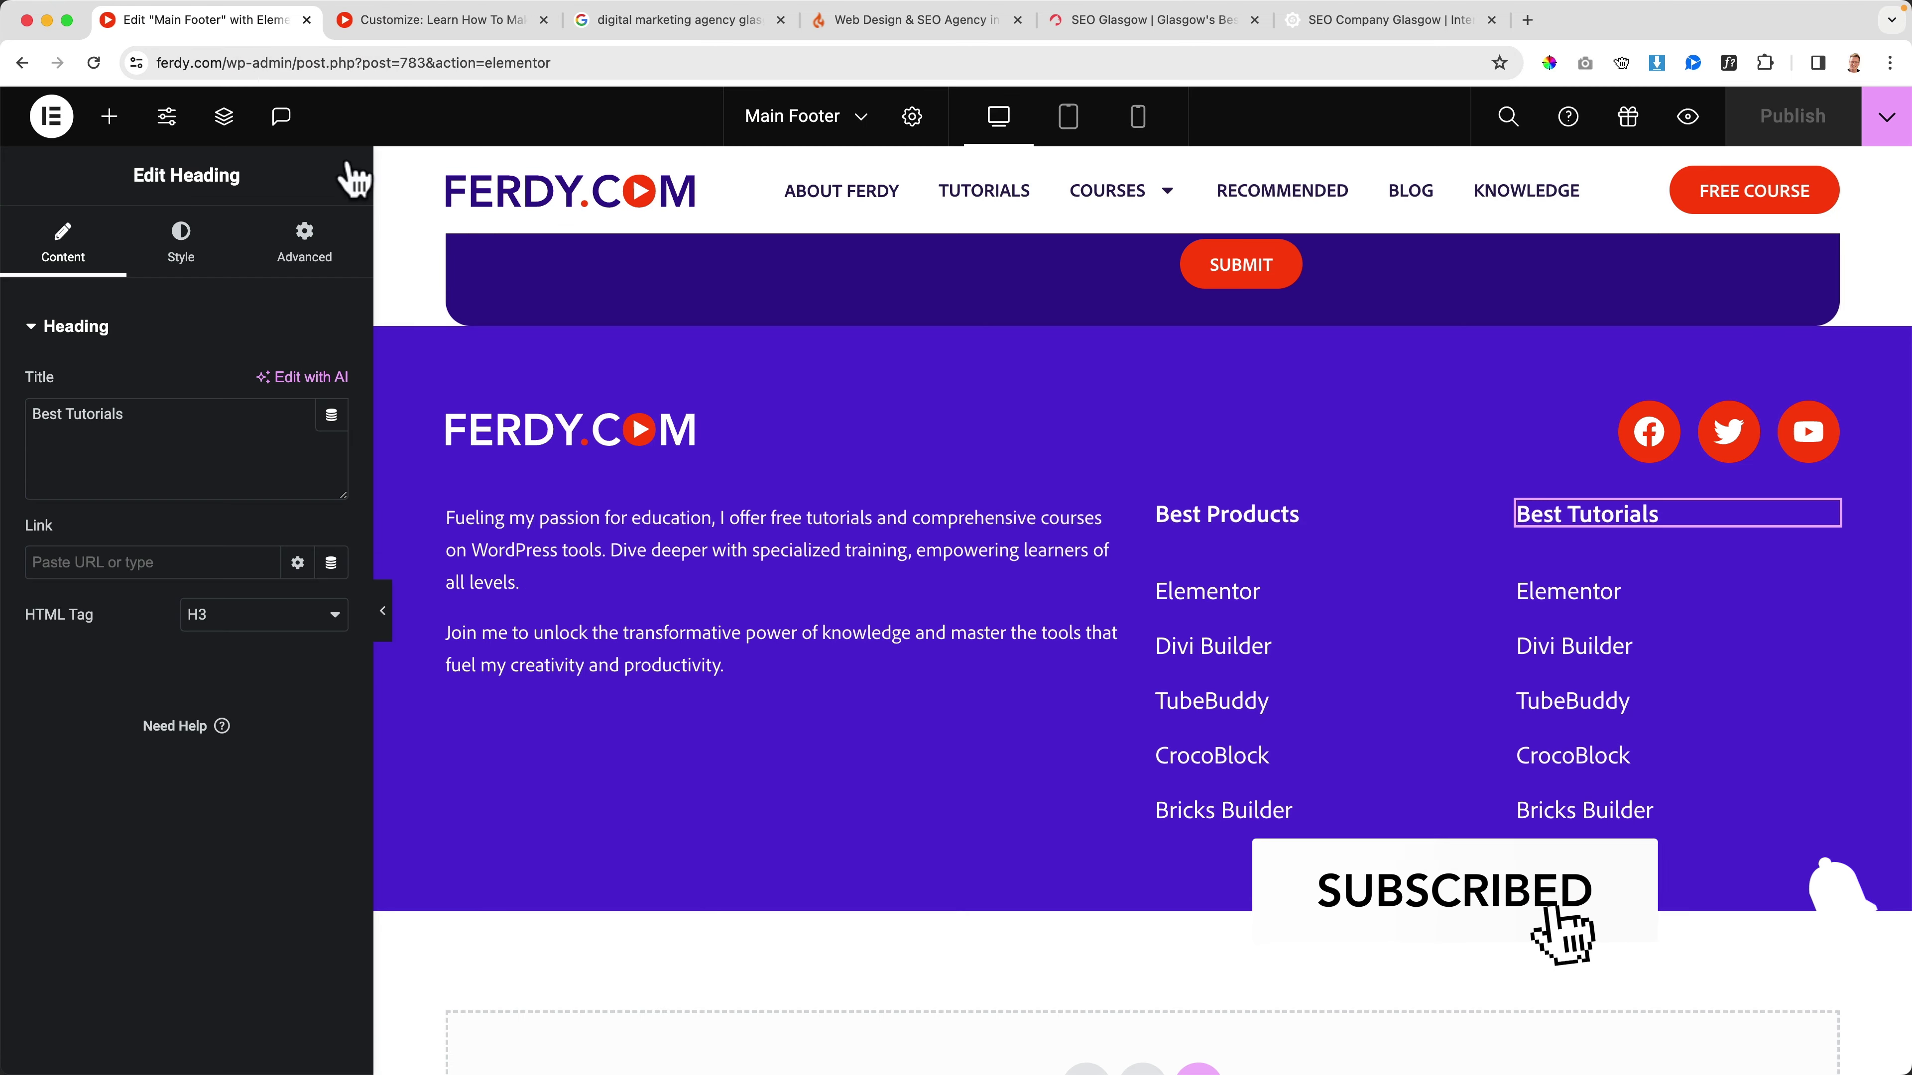
pyautogui.press('super+r')
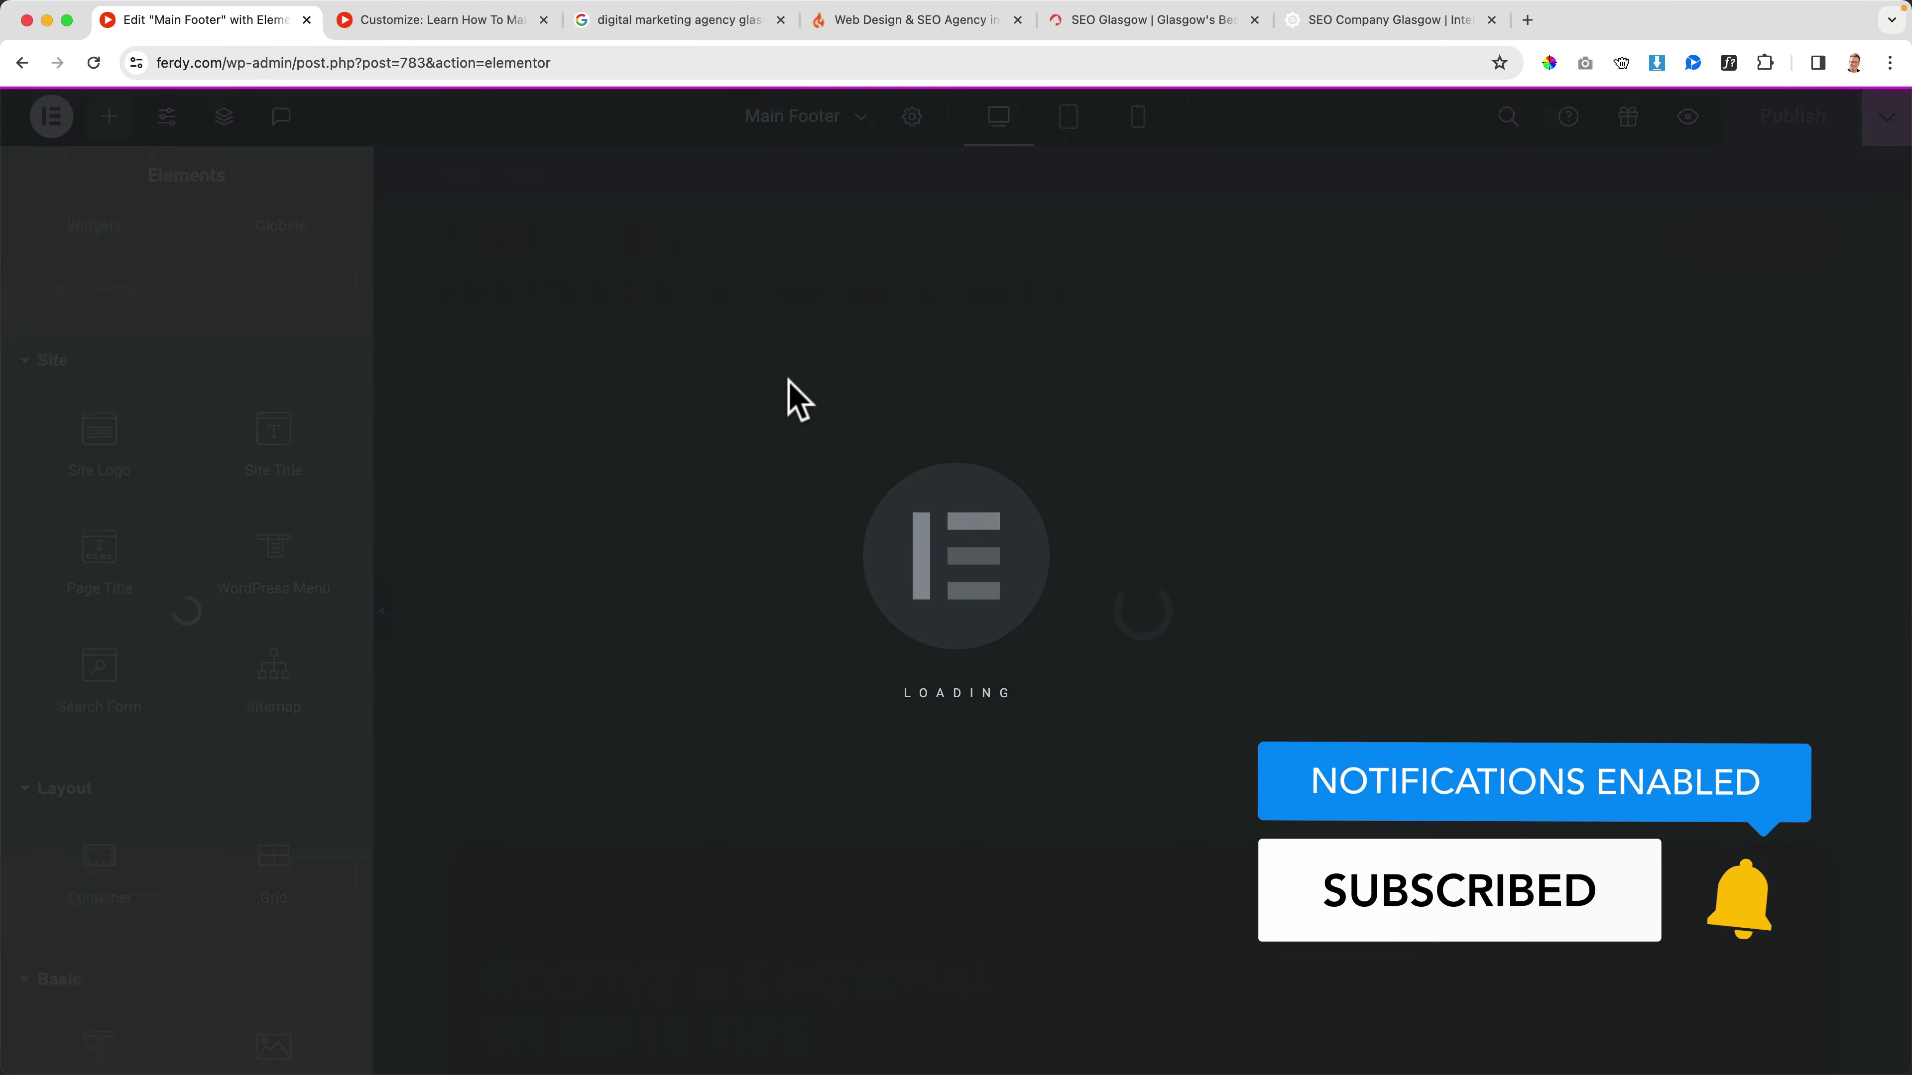
pyautogui.scroll(-10, 1306, 558)
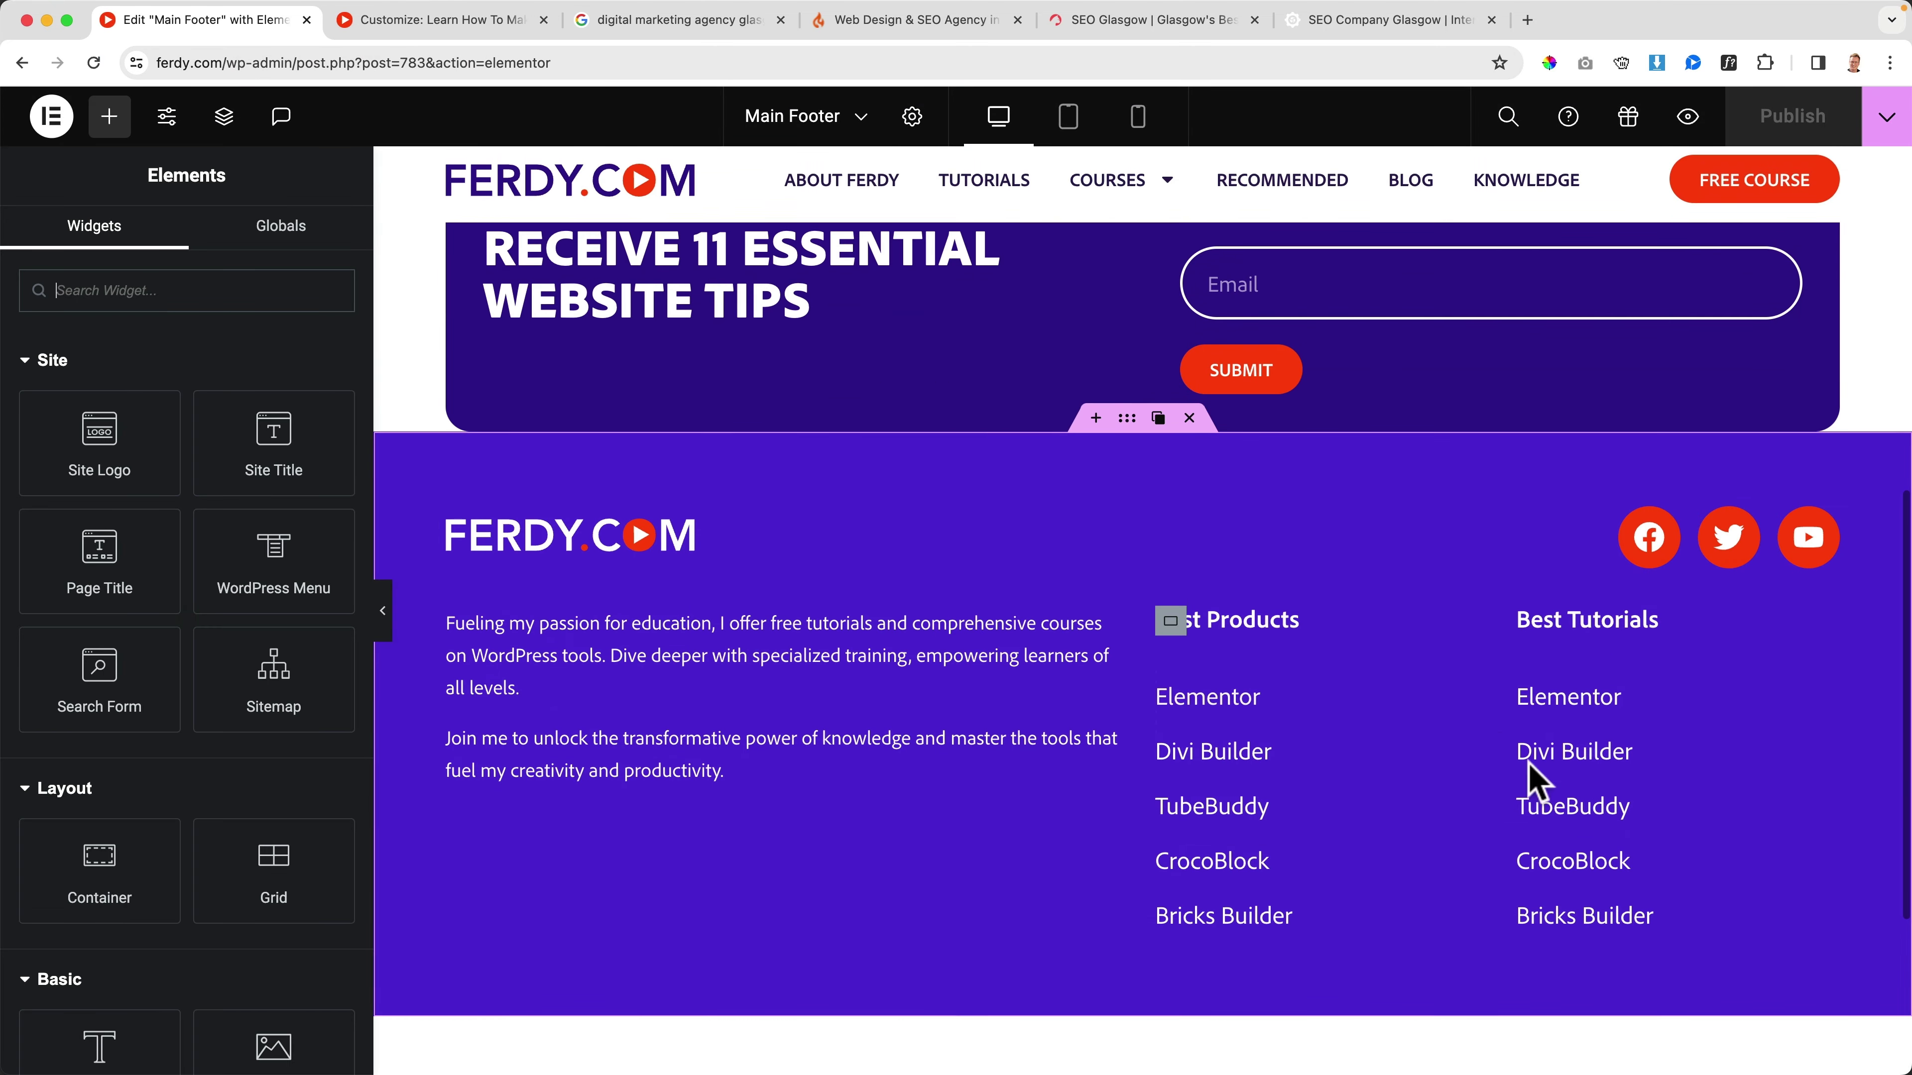
pyautogui.click(1553, 789)
pyautogui.click(252, 386)
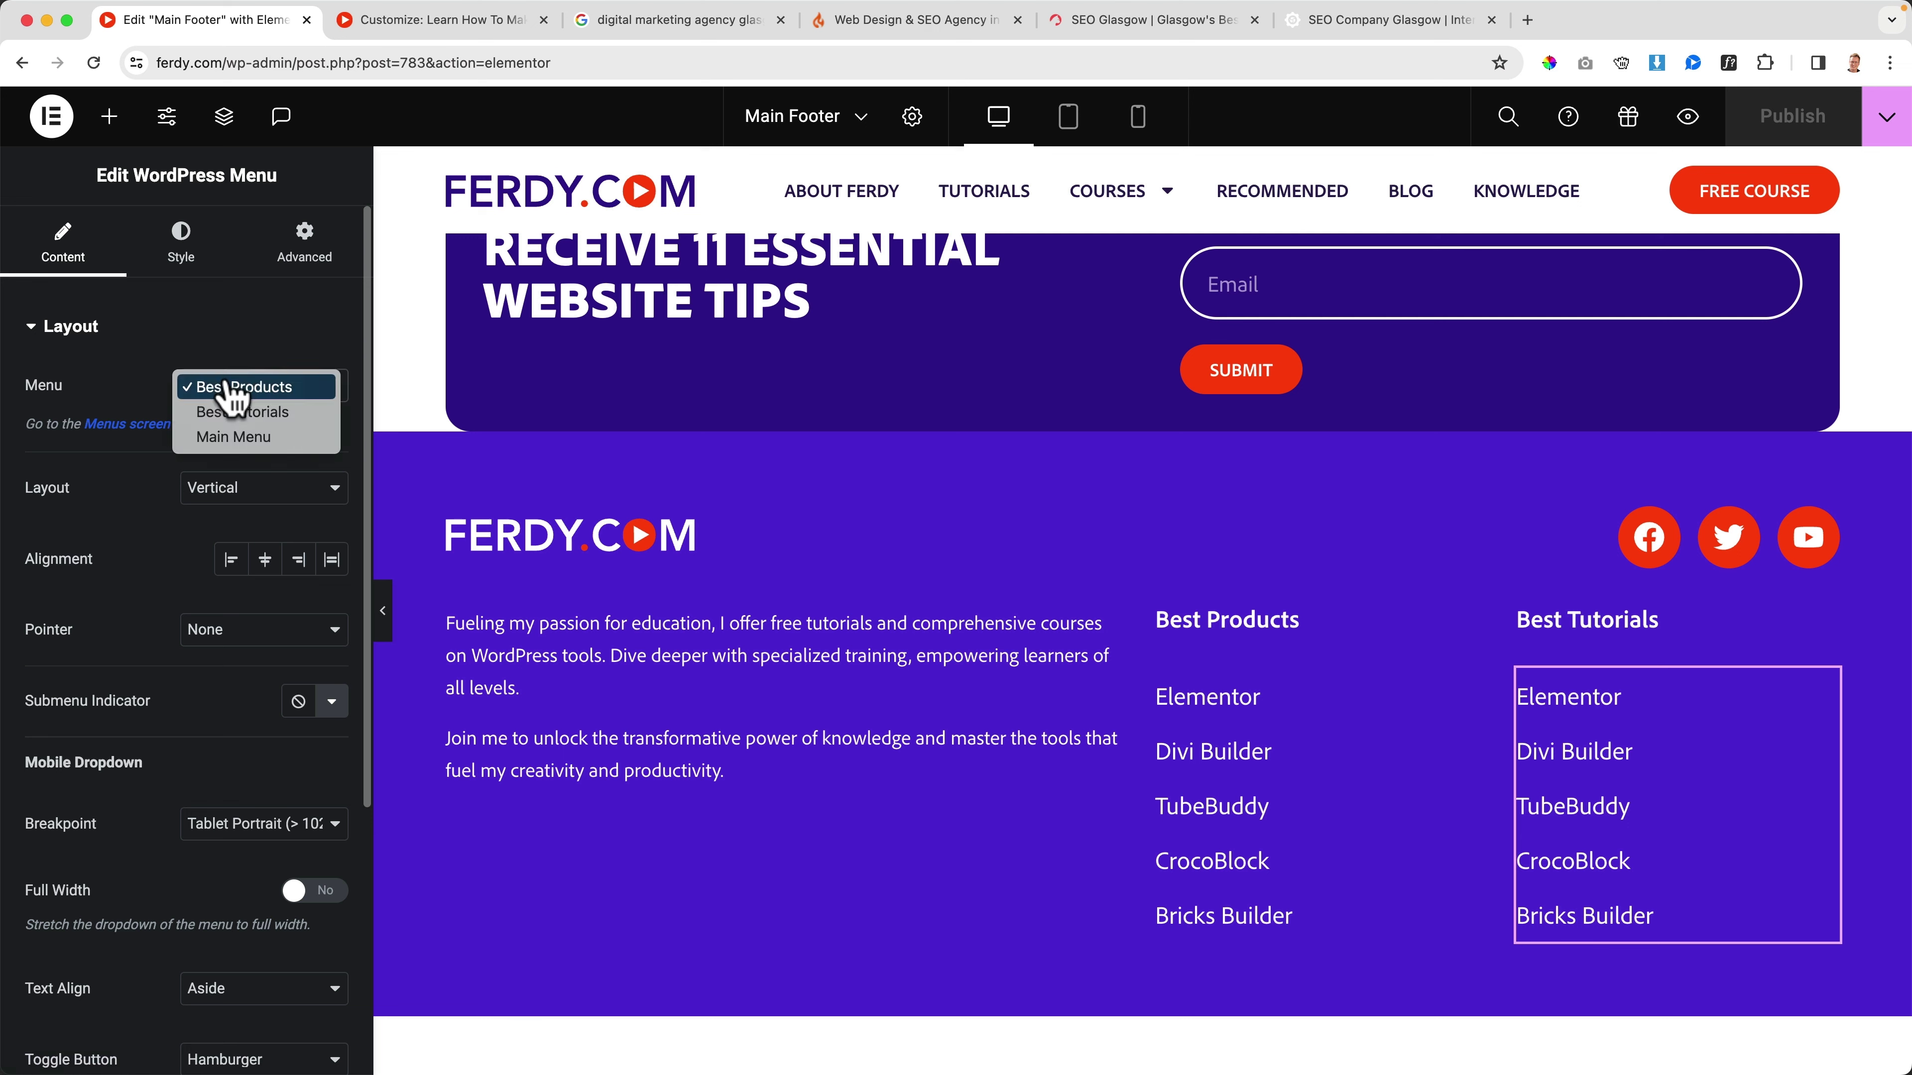
pyautogui.click(227, 411)
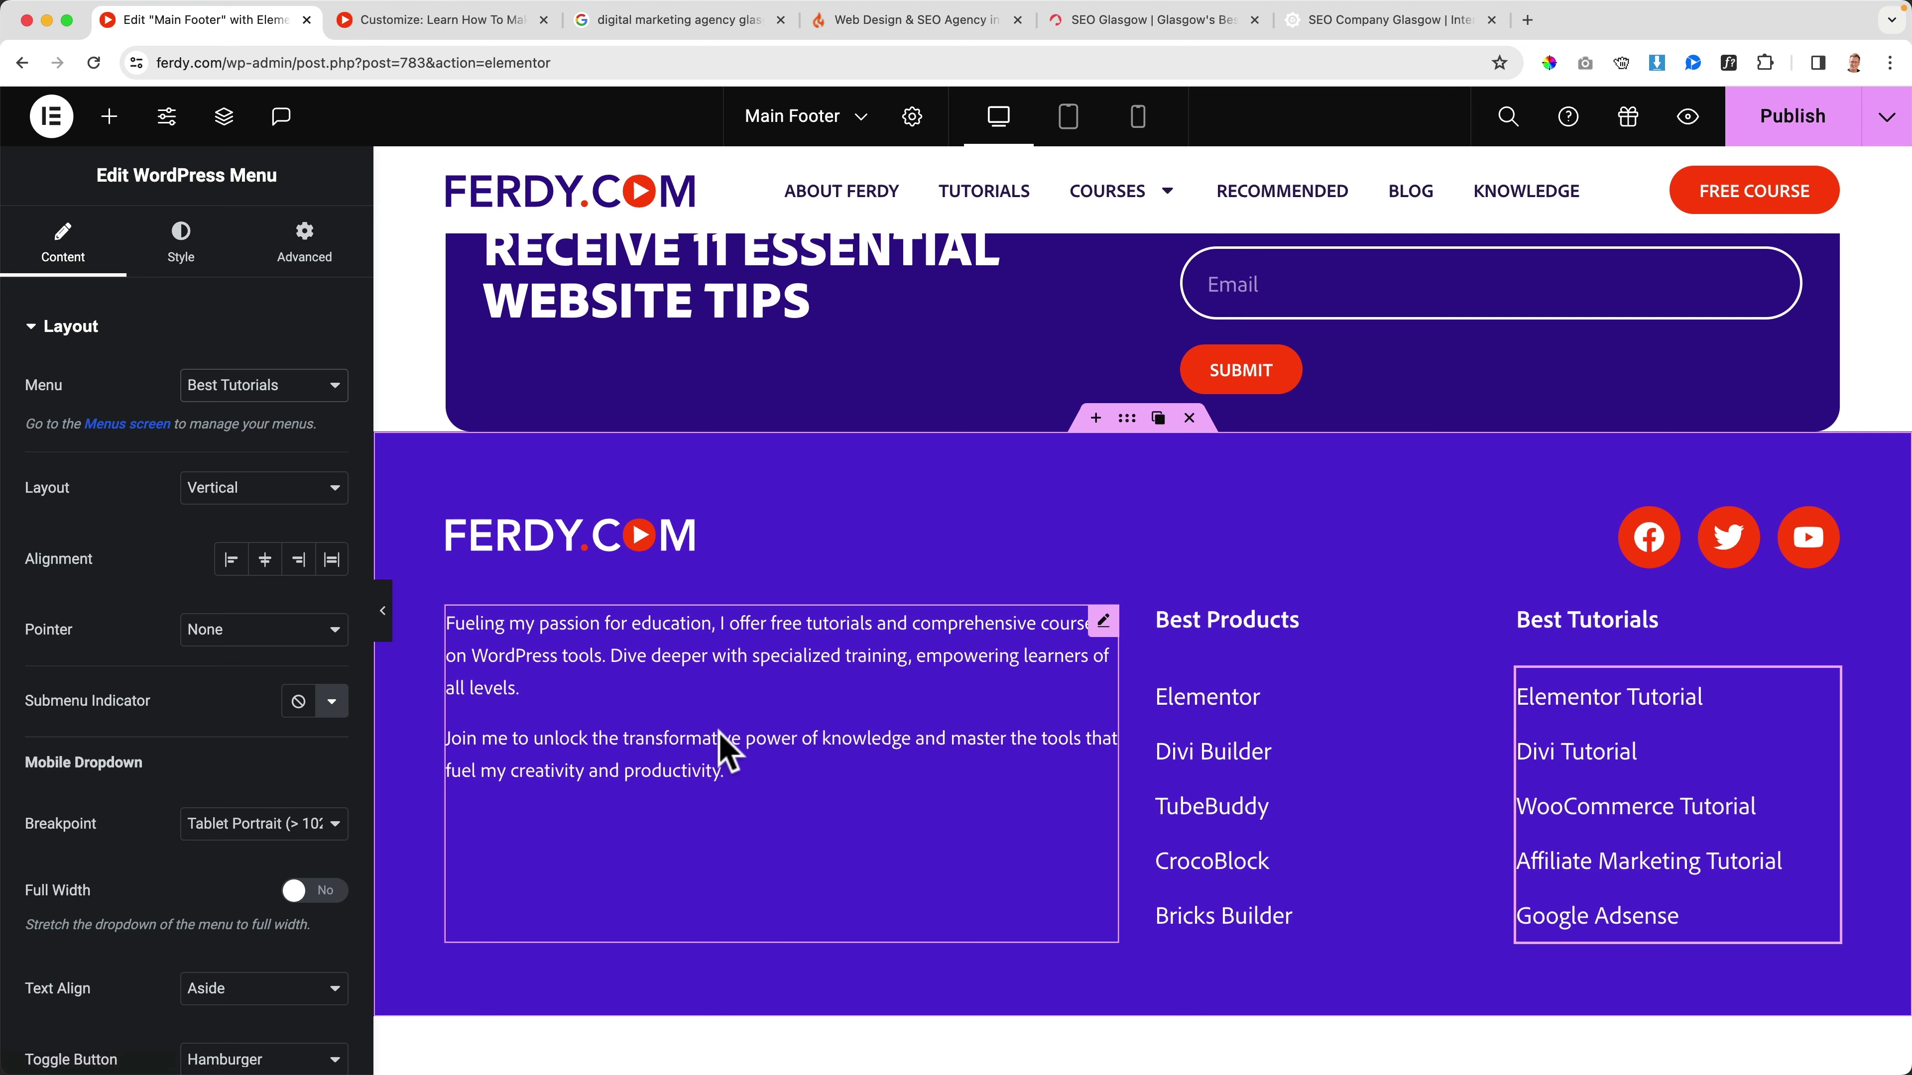
# Step: Publish the footer and leave the Customizer to check the footer on the live home page
pyautogui.click(1792, 116)
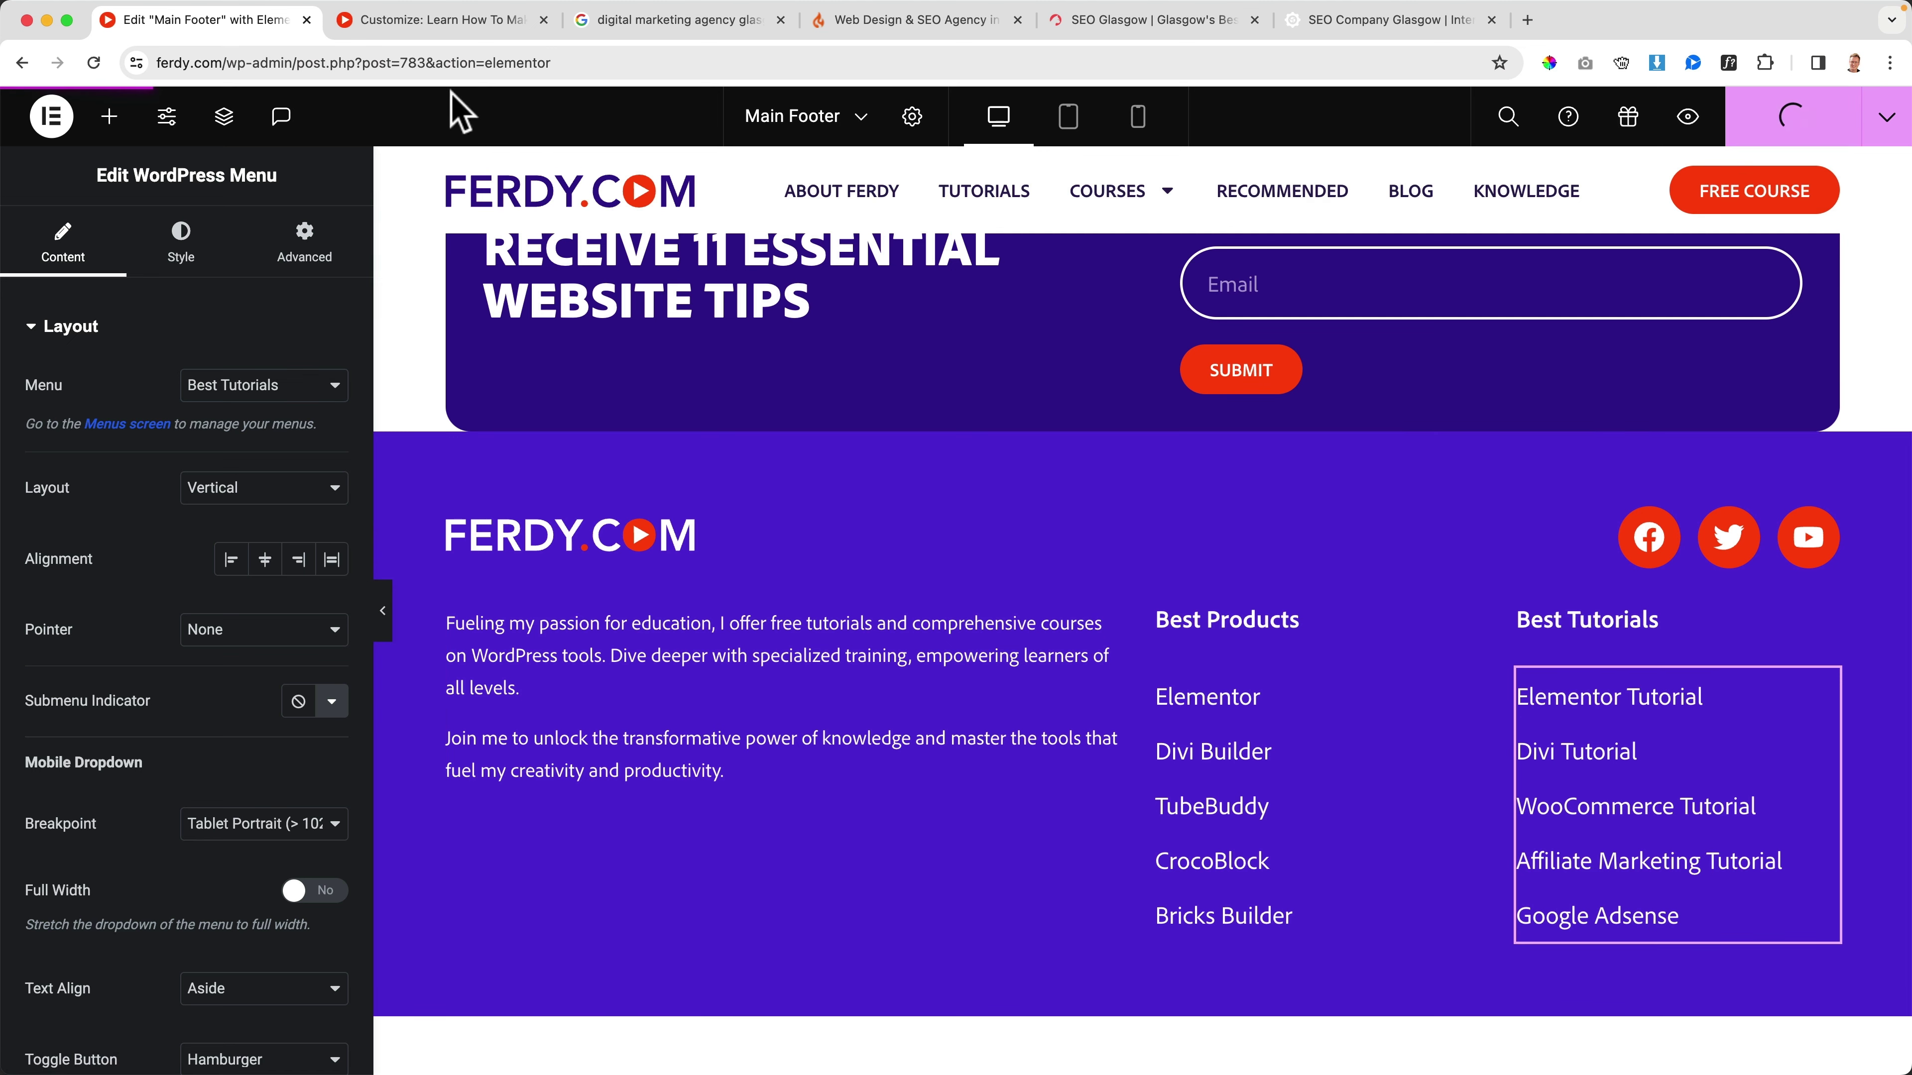
pyautogui.click(404, 30)
pyautogui.click(46, 119)
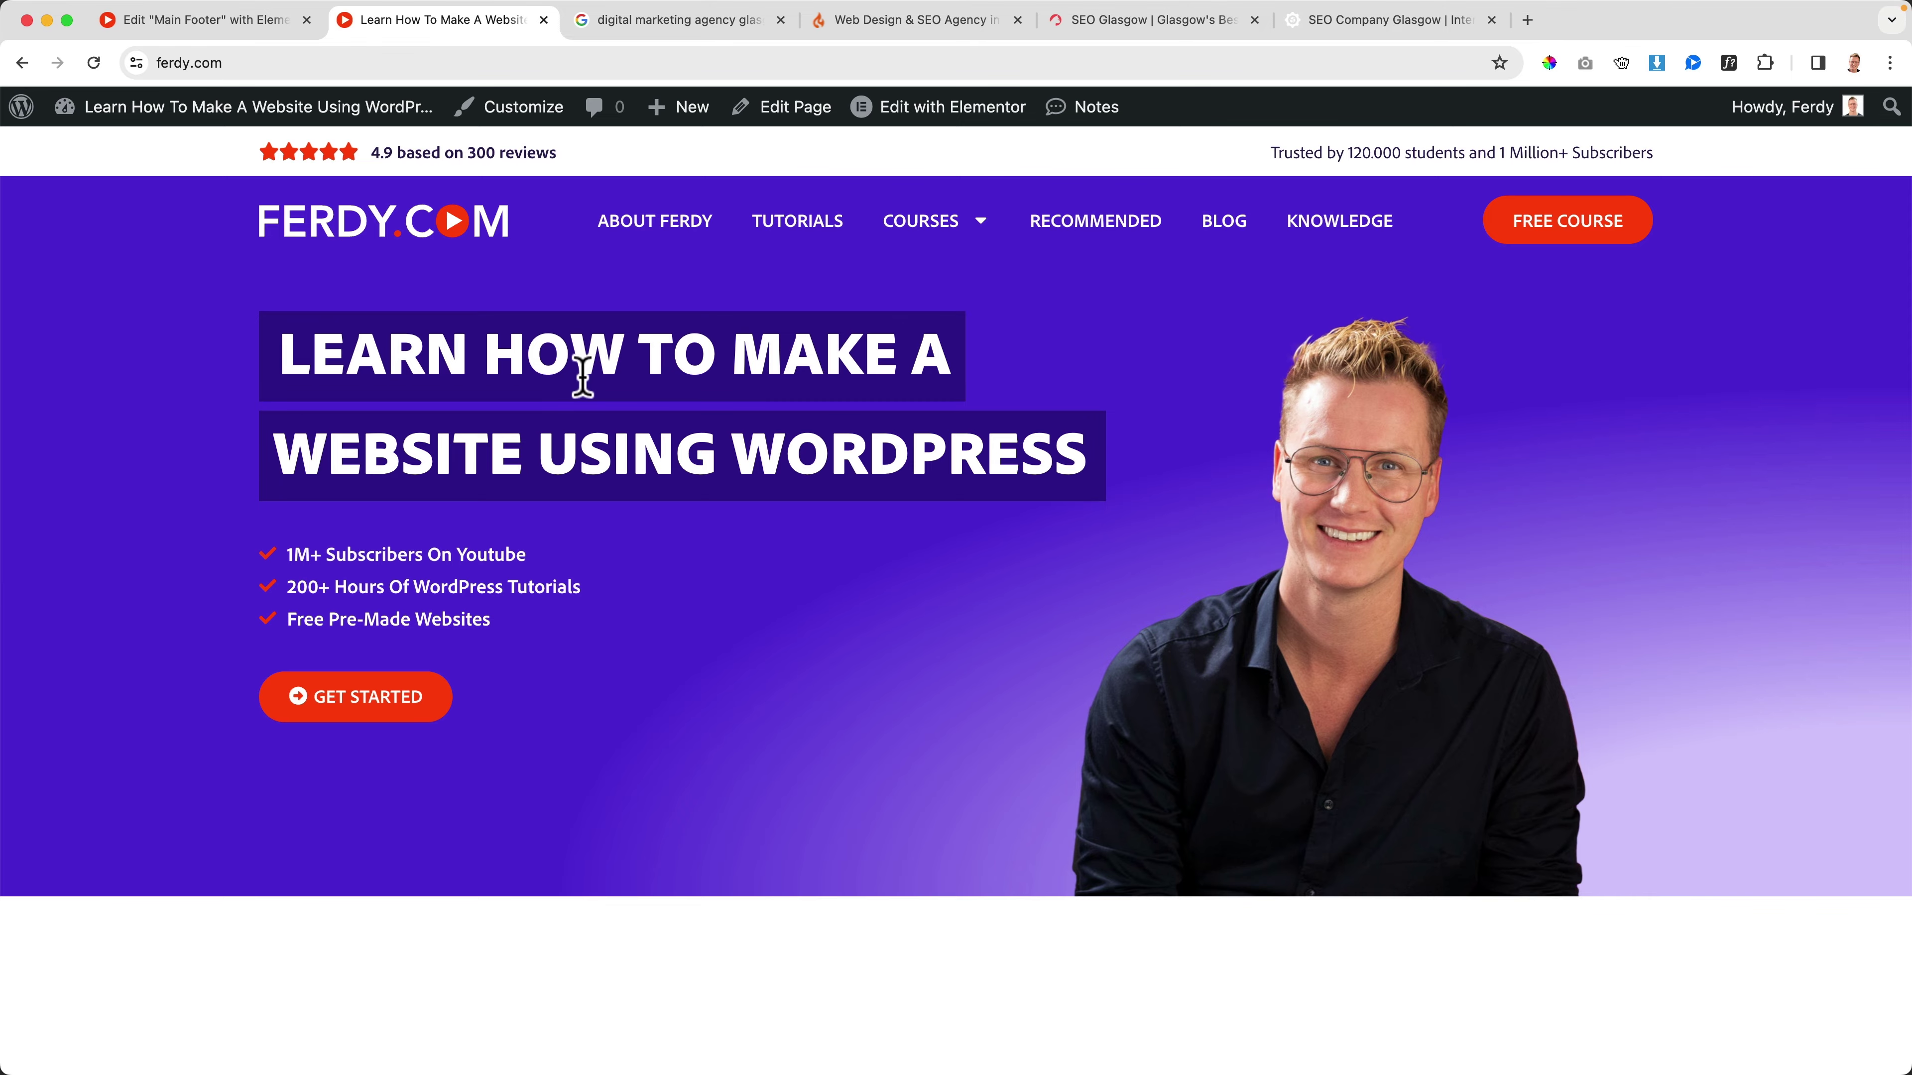
pyautogui.scroll(-15, 584, 376)
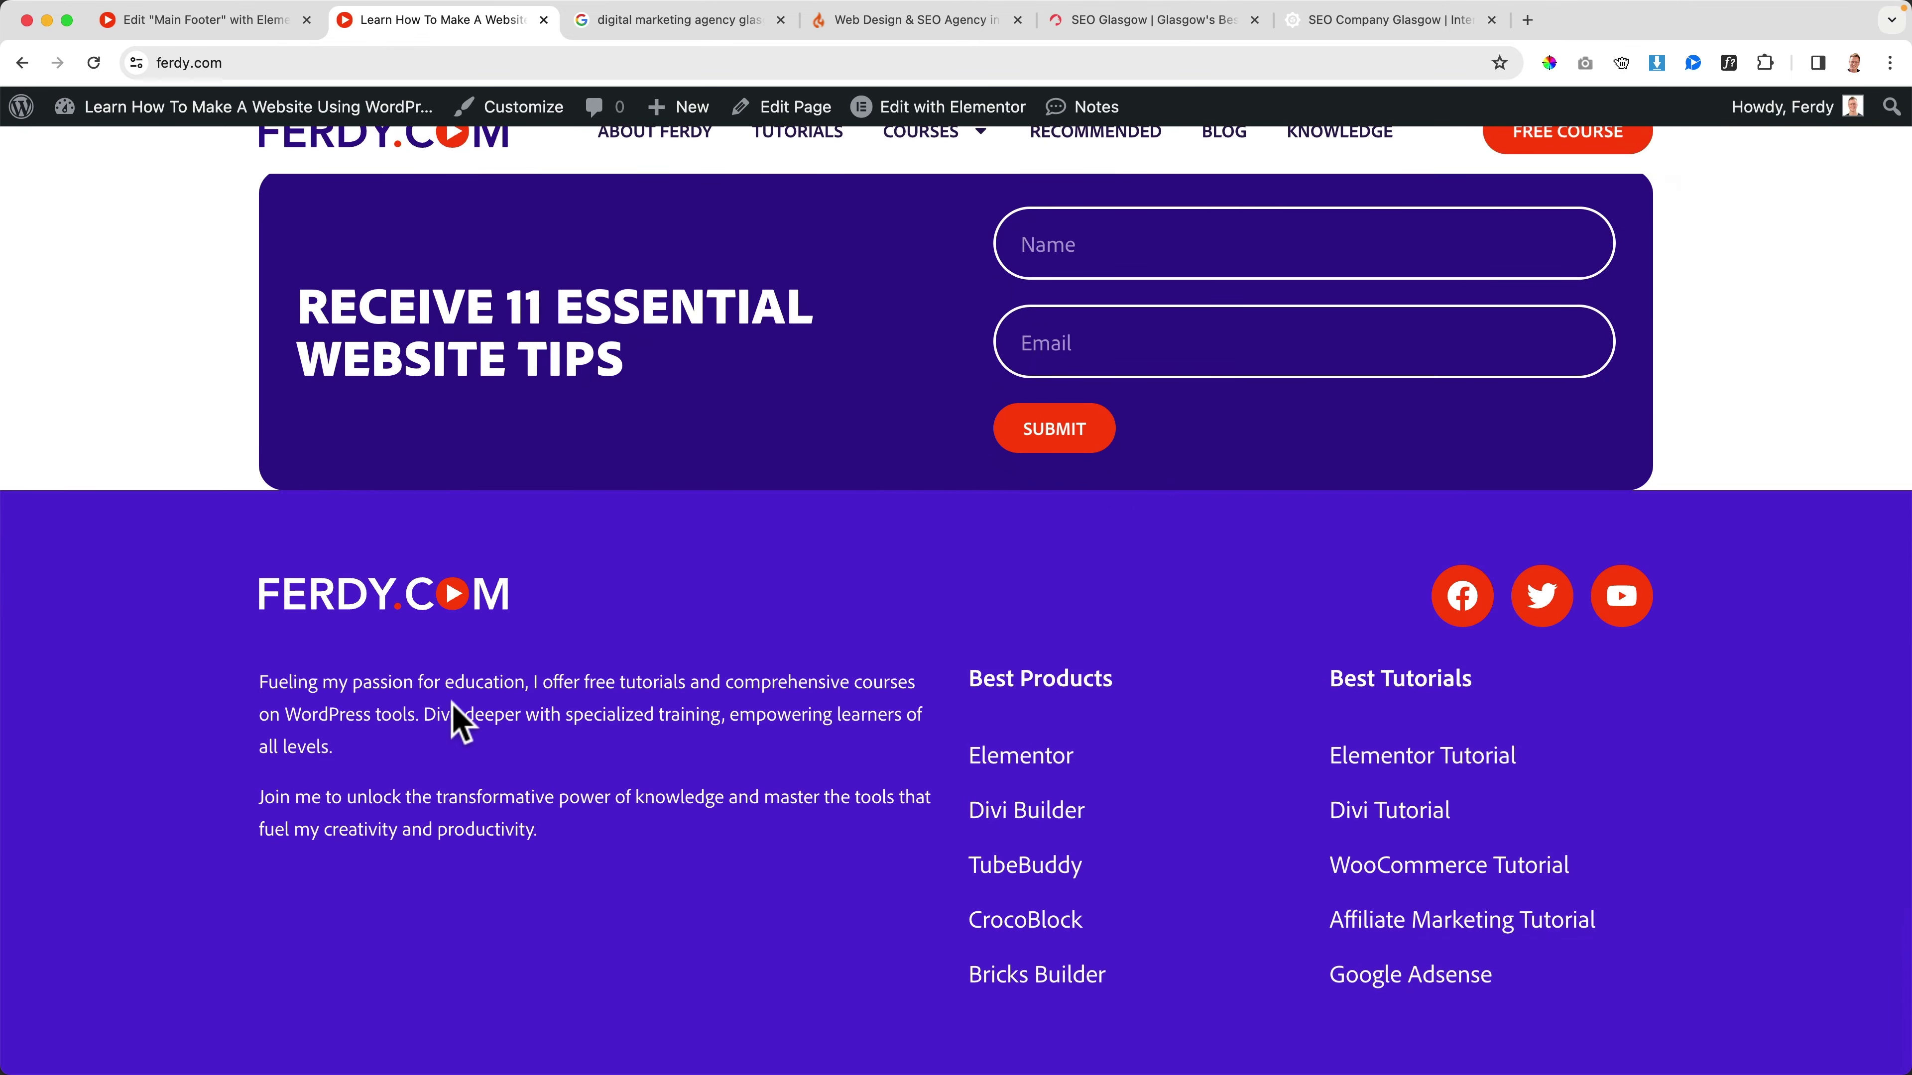
# Step: Switch back to the Main Footer editor and set the Best Products menu's text size to 18 px
pyautogui.click(260, 22)
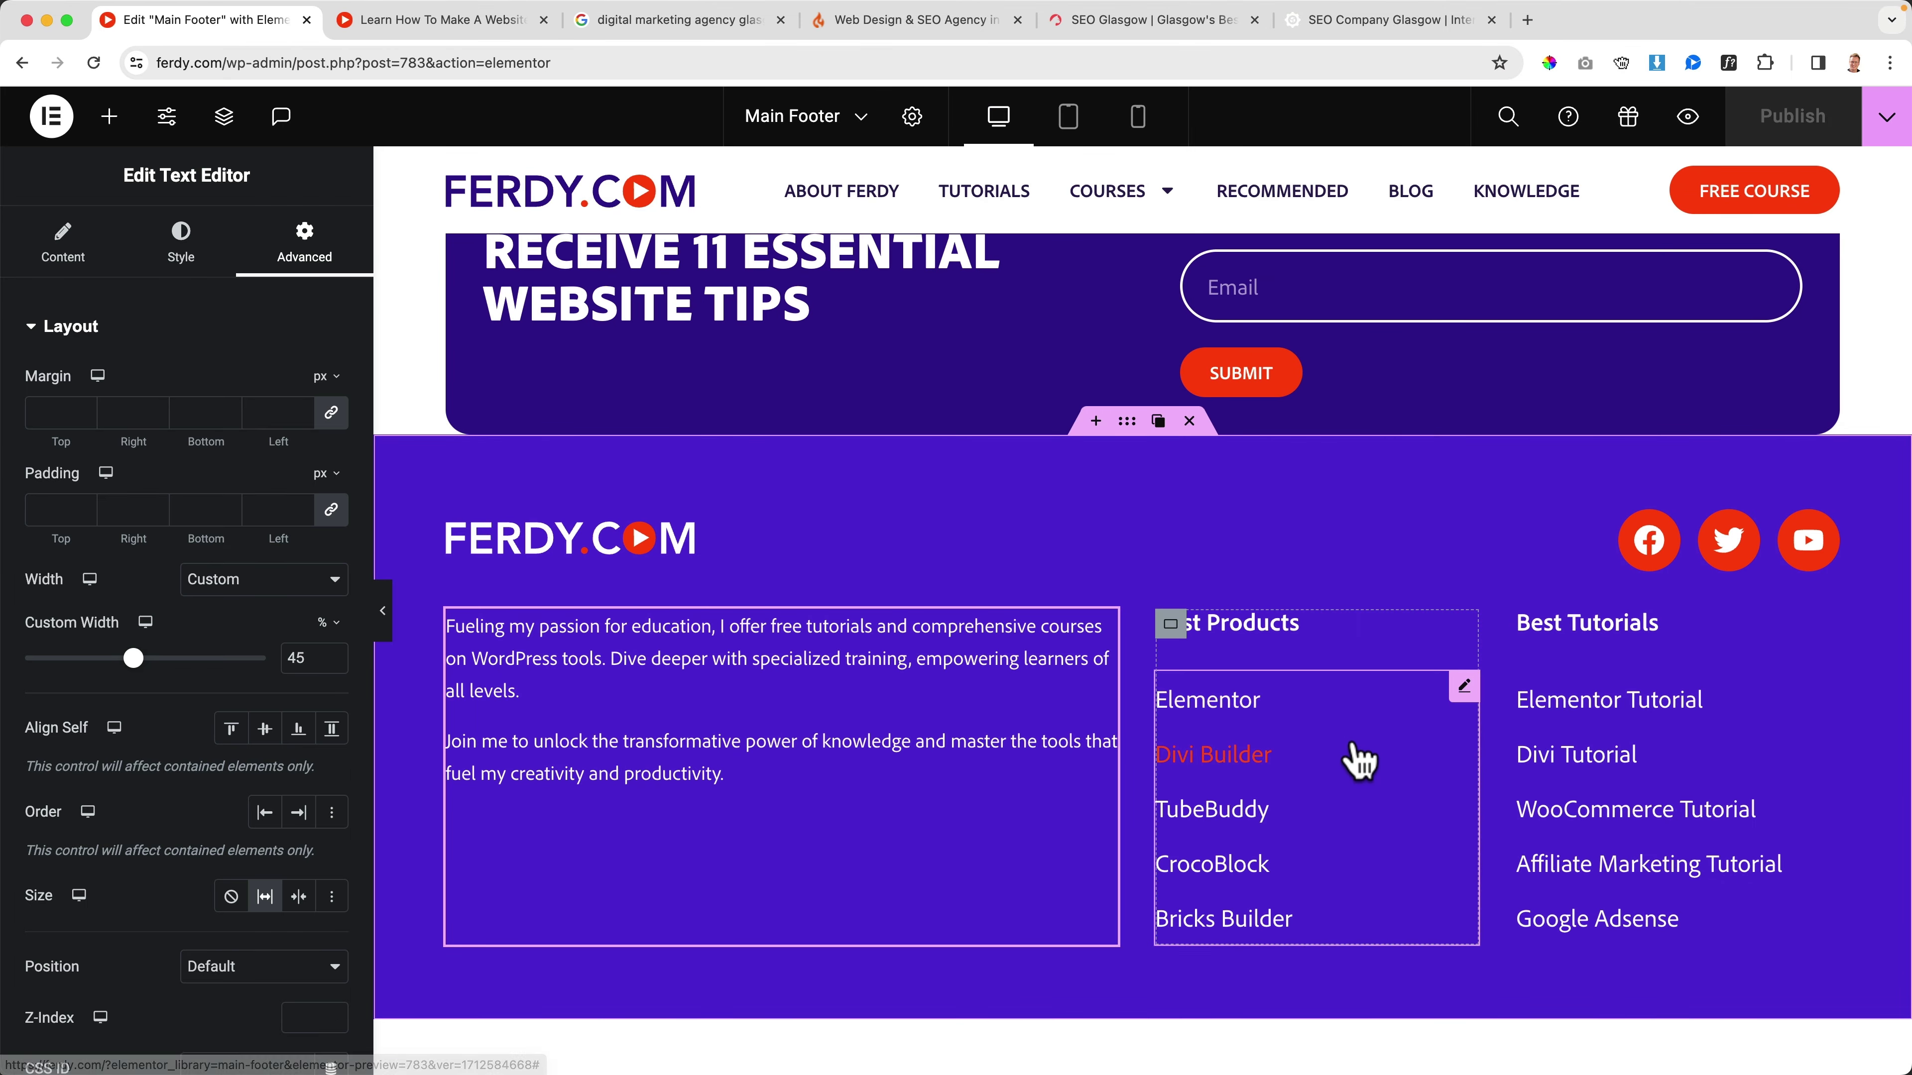
pyautogui.click(1359, 761)
pyautogui.click(181, 242)
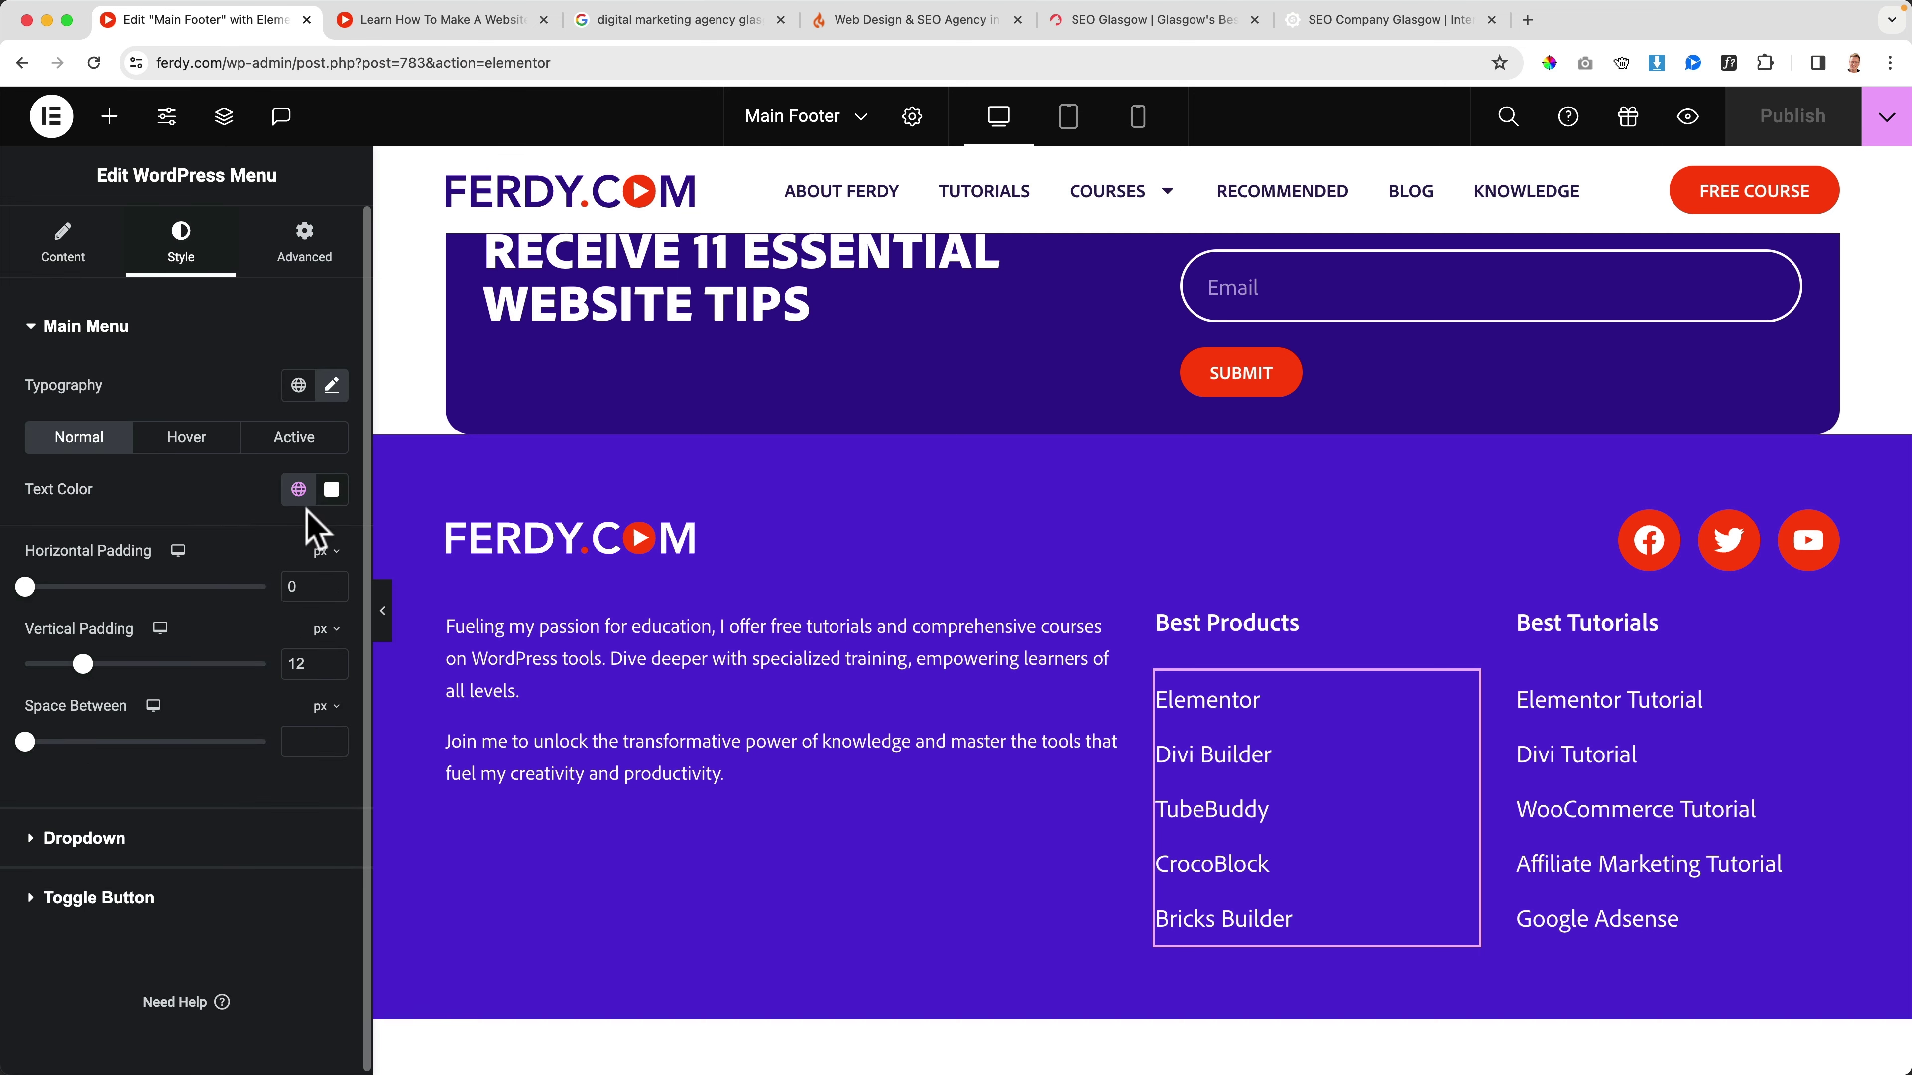
pyautogui.click(332, 386)
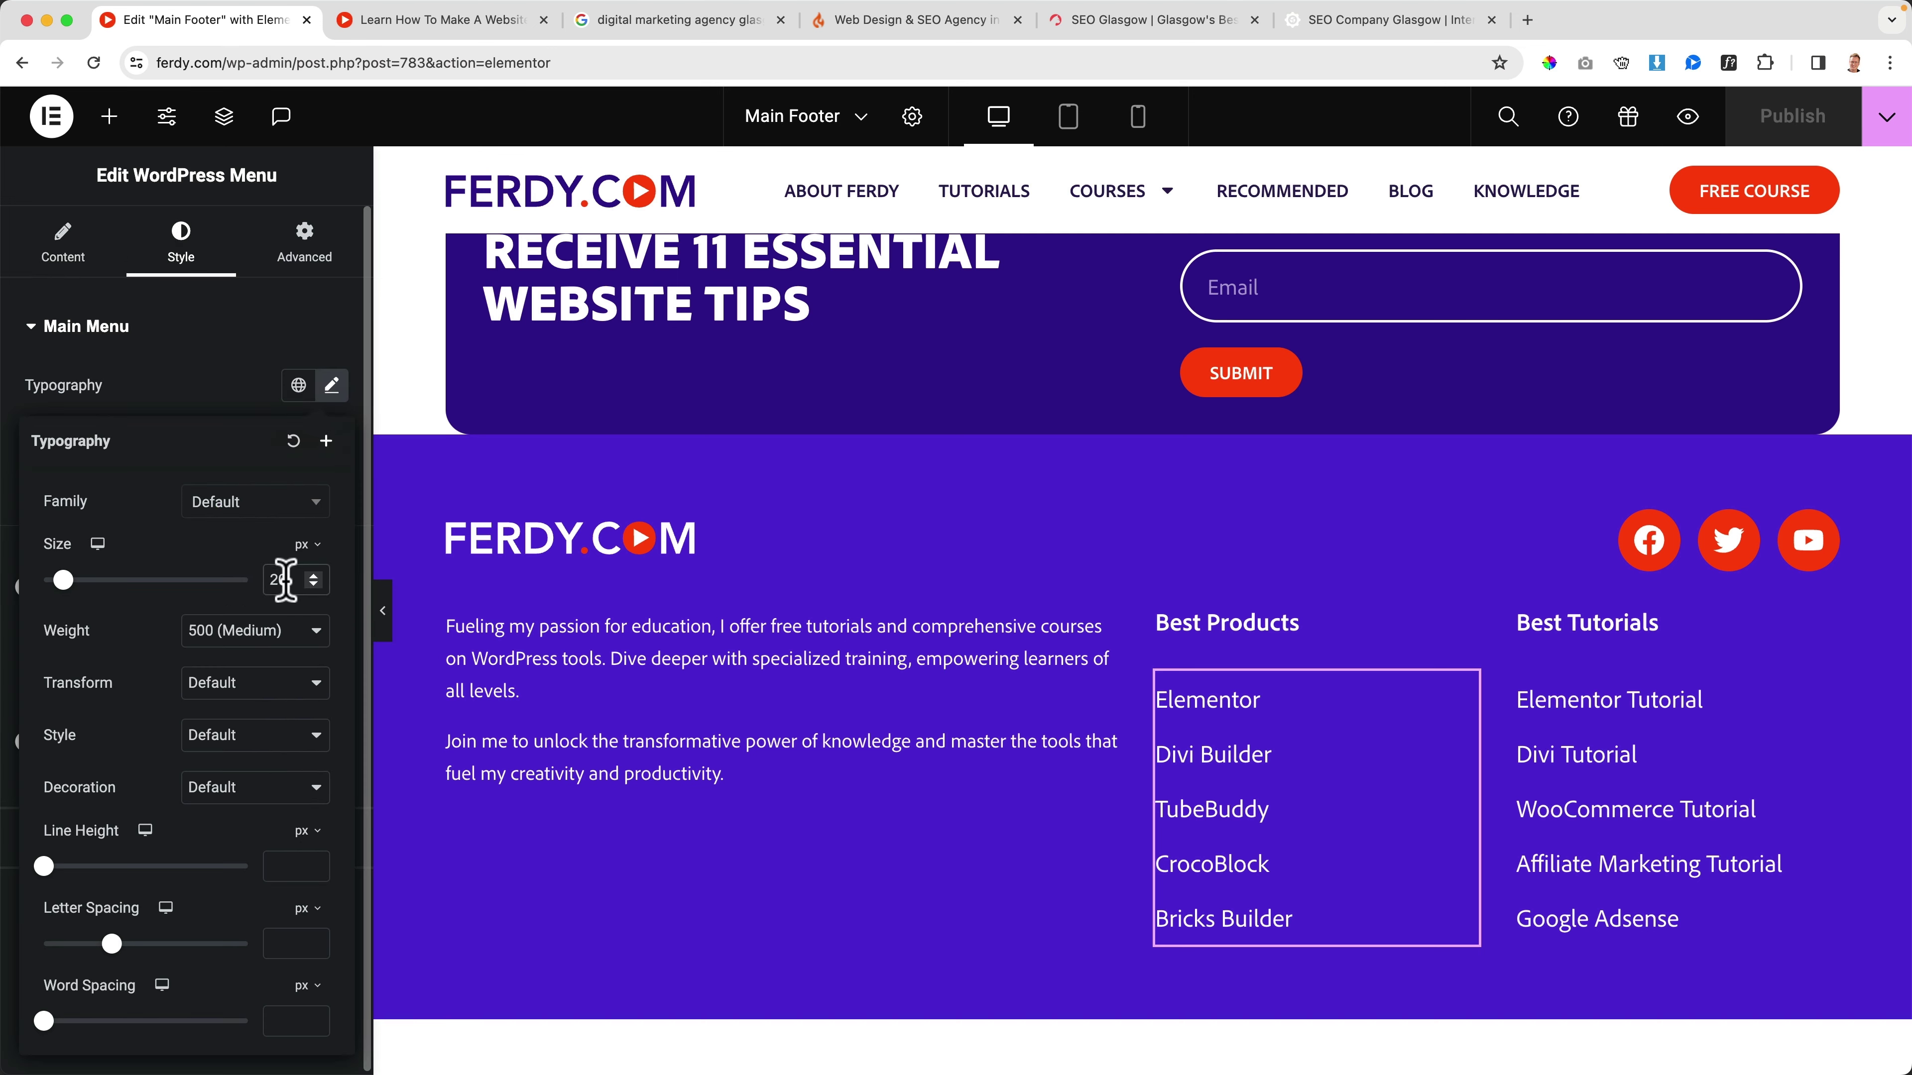
pyautogui.press('Down')
pyautogui.press('Down')
# Step: Copy the Best Products menu's style onto the Best Tutorials menu
pyautogui.rightClick(1280, 708)
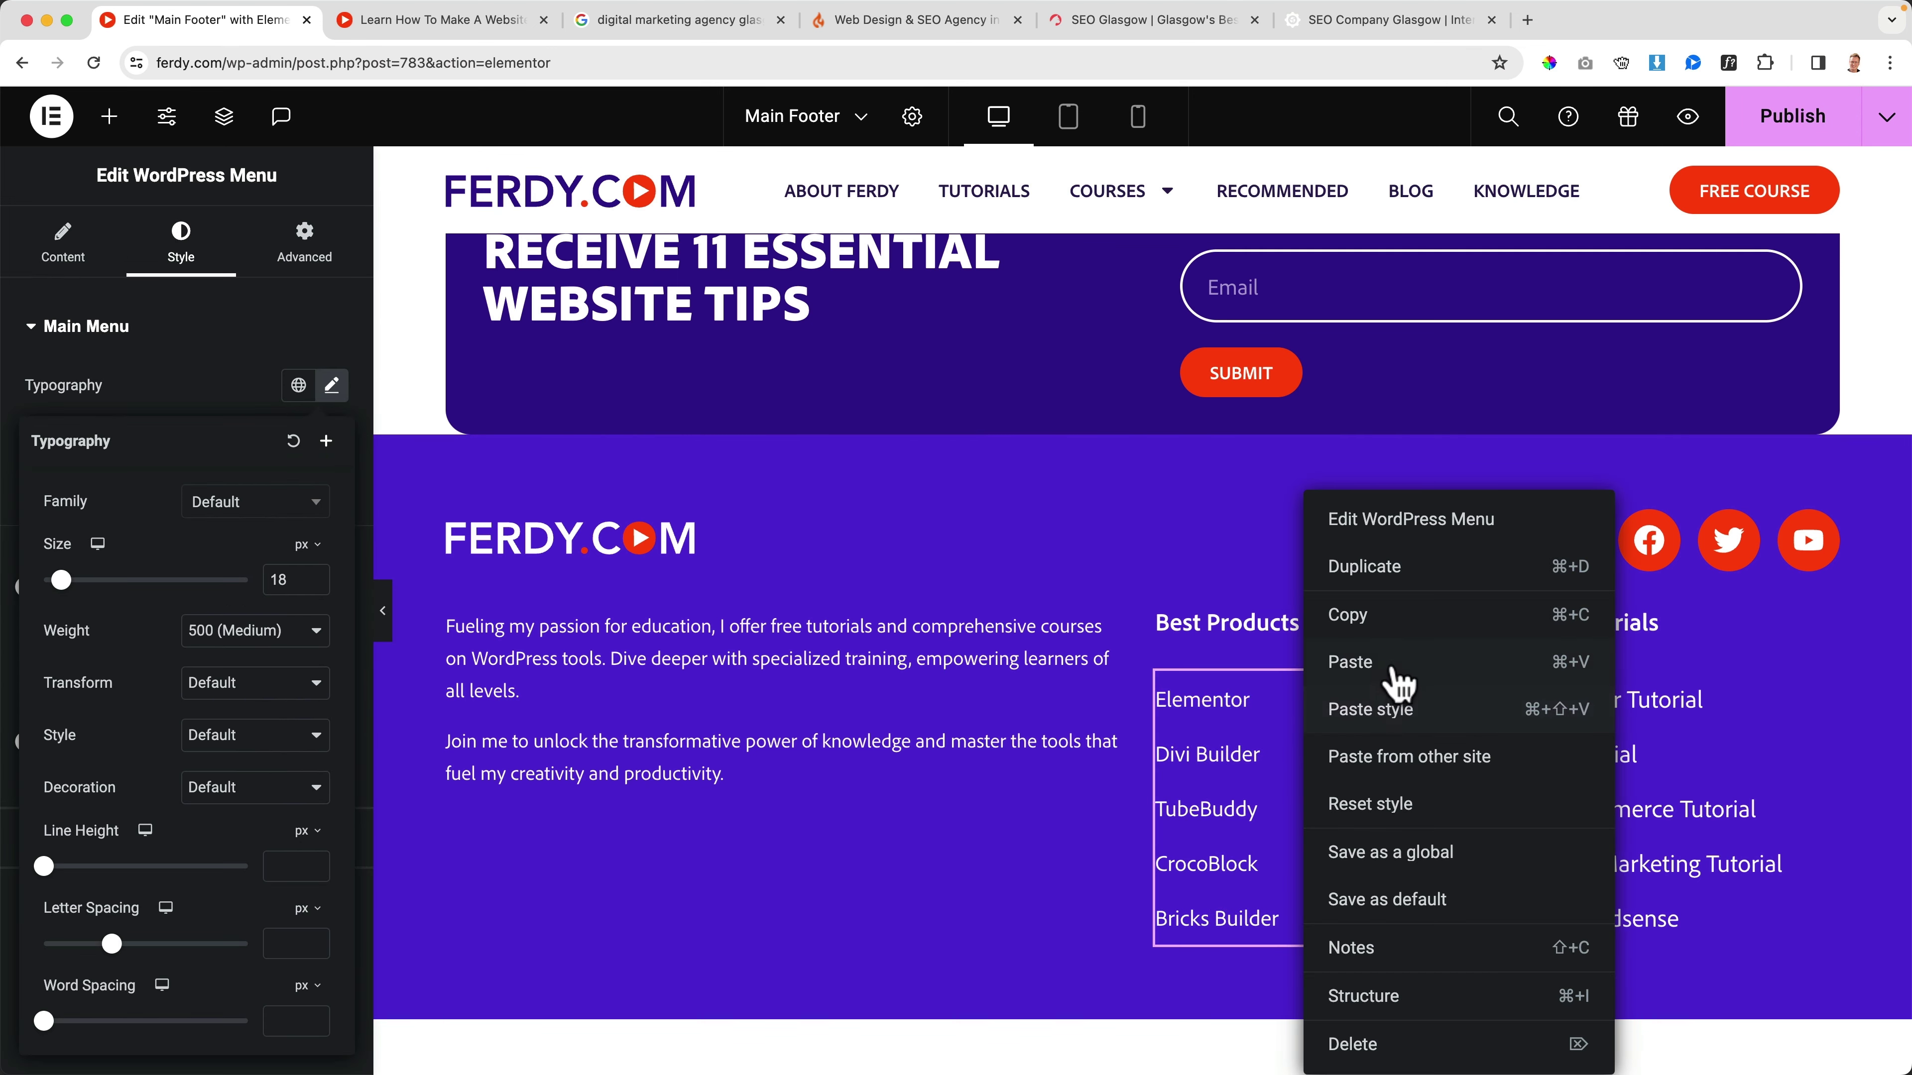
pyautogui.click(1404, 636)
pyautogui.rightClick(1604, 738)
pyautogui.click(1656, 715)
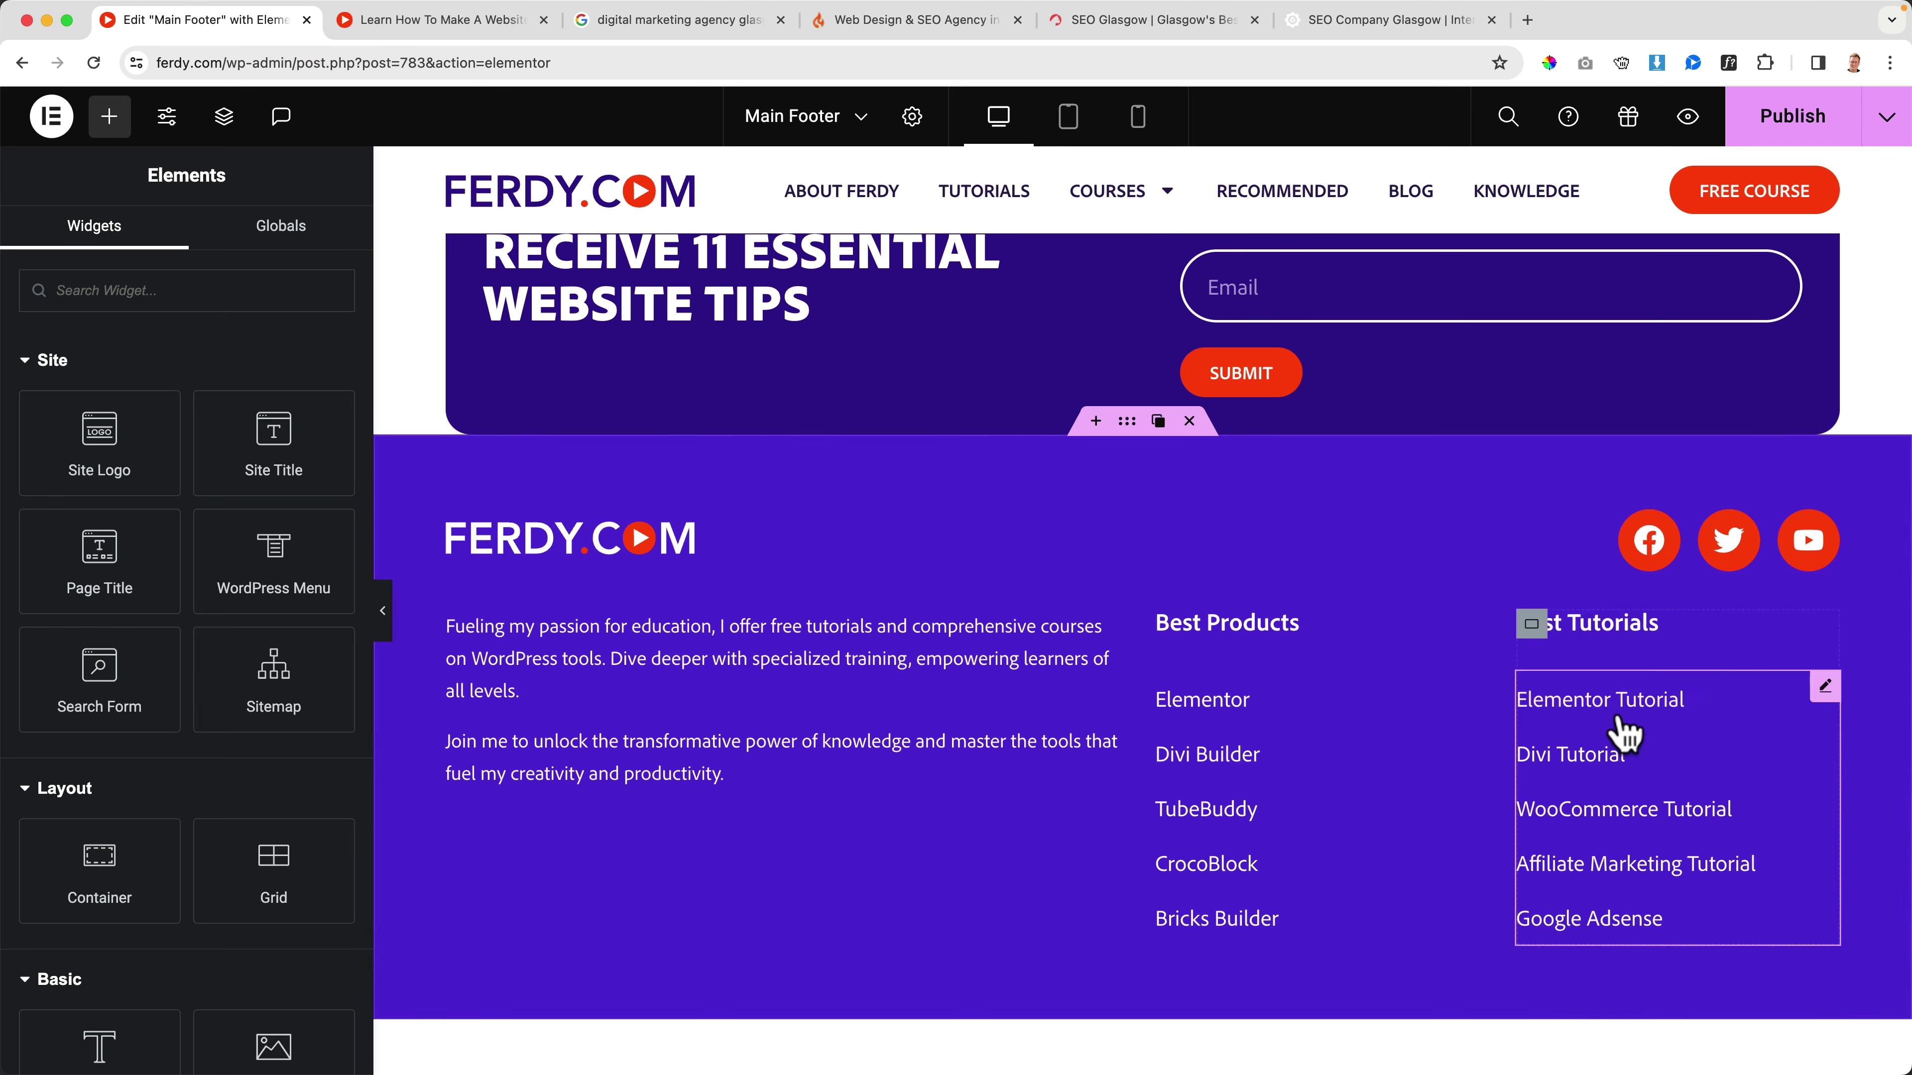
# Step: Set the footer description text's size to 18 px and publish the footer
pyautogui.click(835, 682)
pyautogui.click(180, 252)
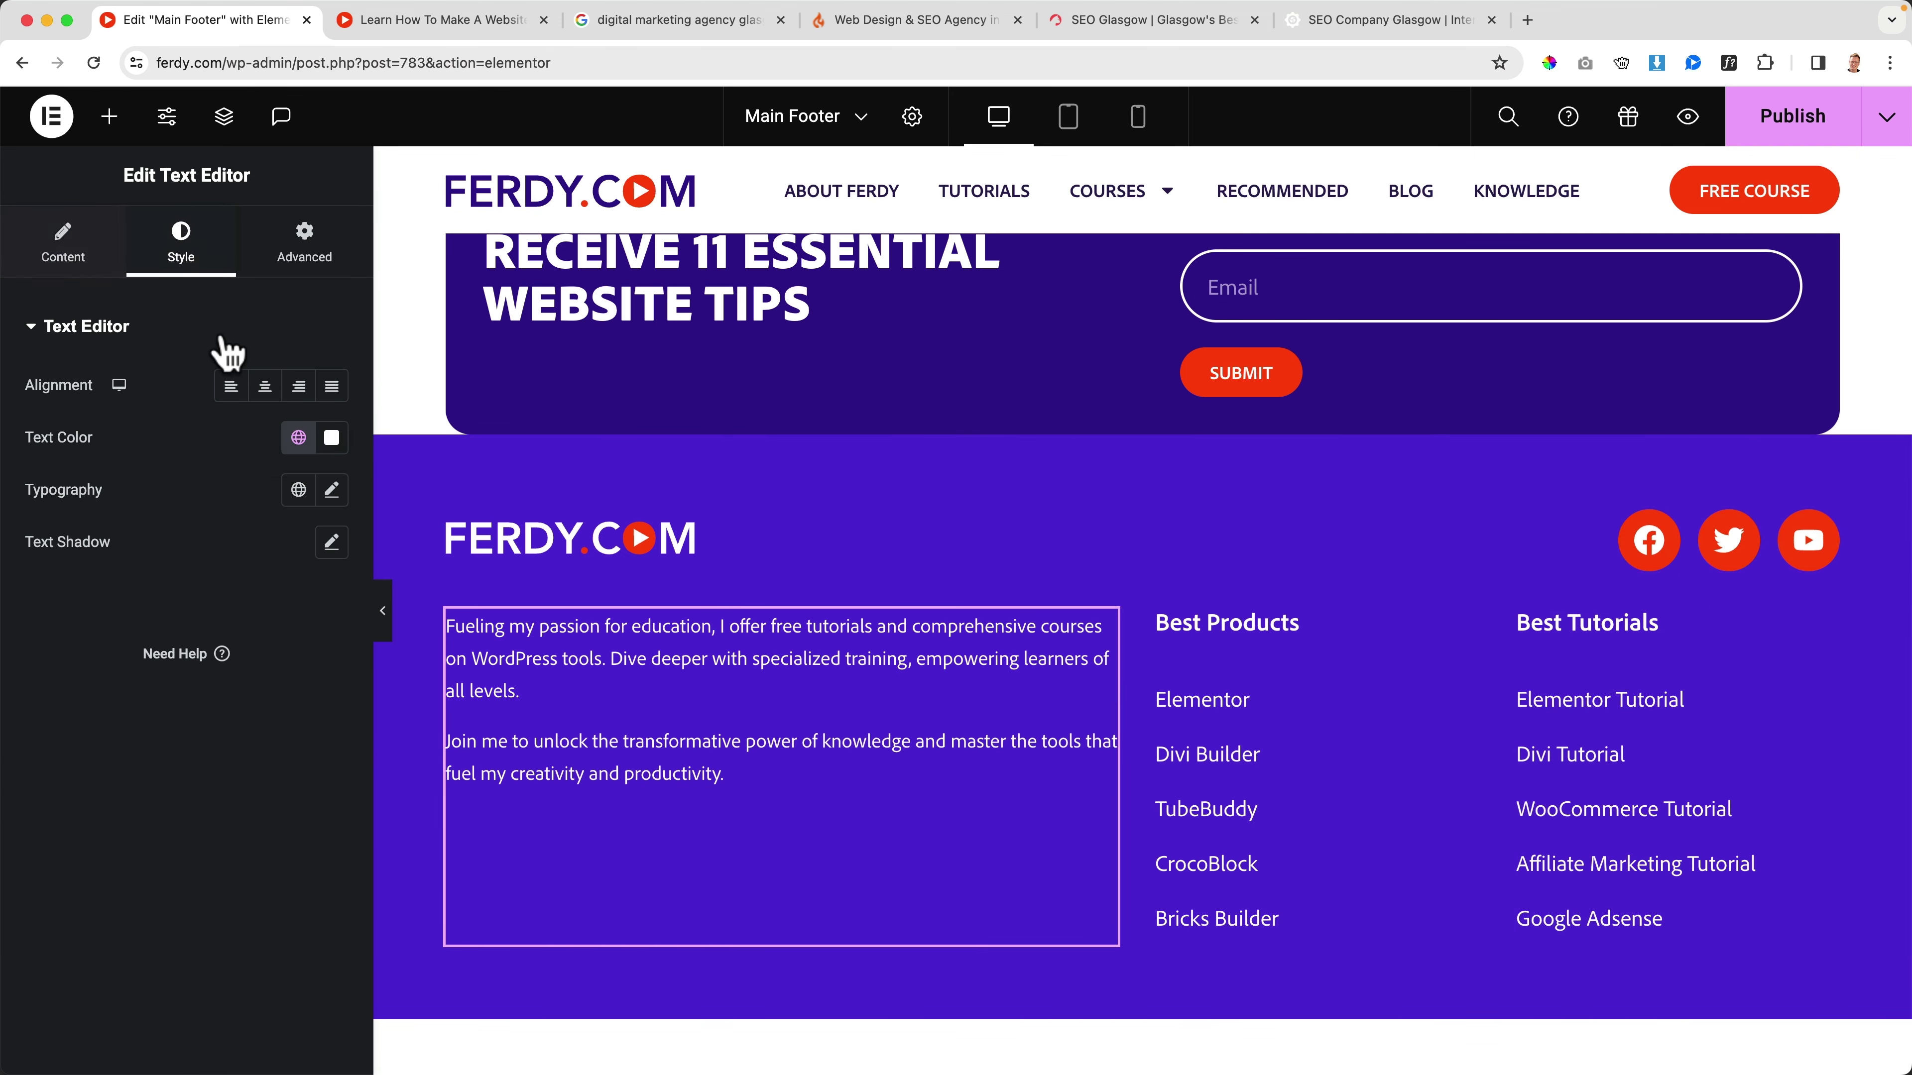
pyautogui.click(332, 491)
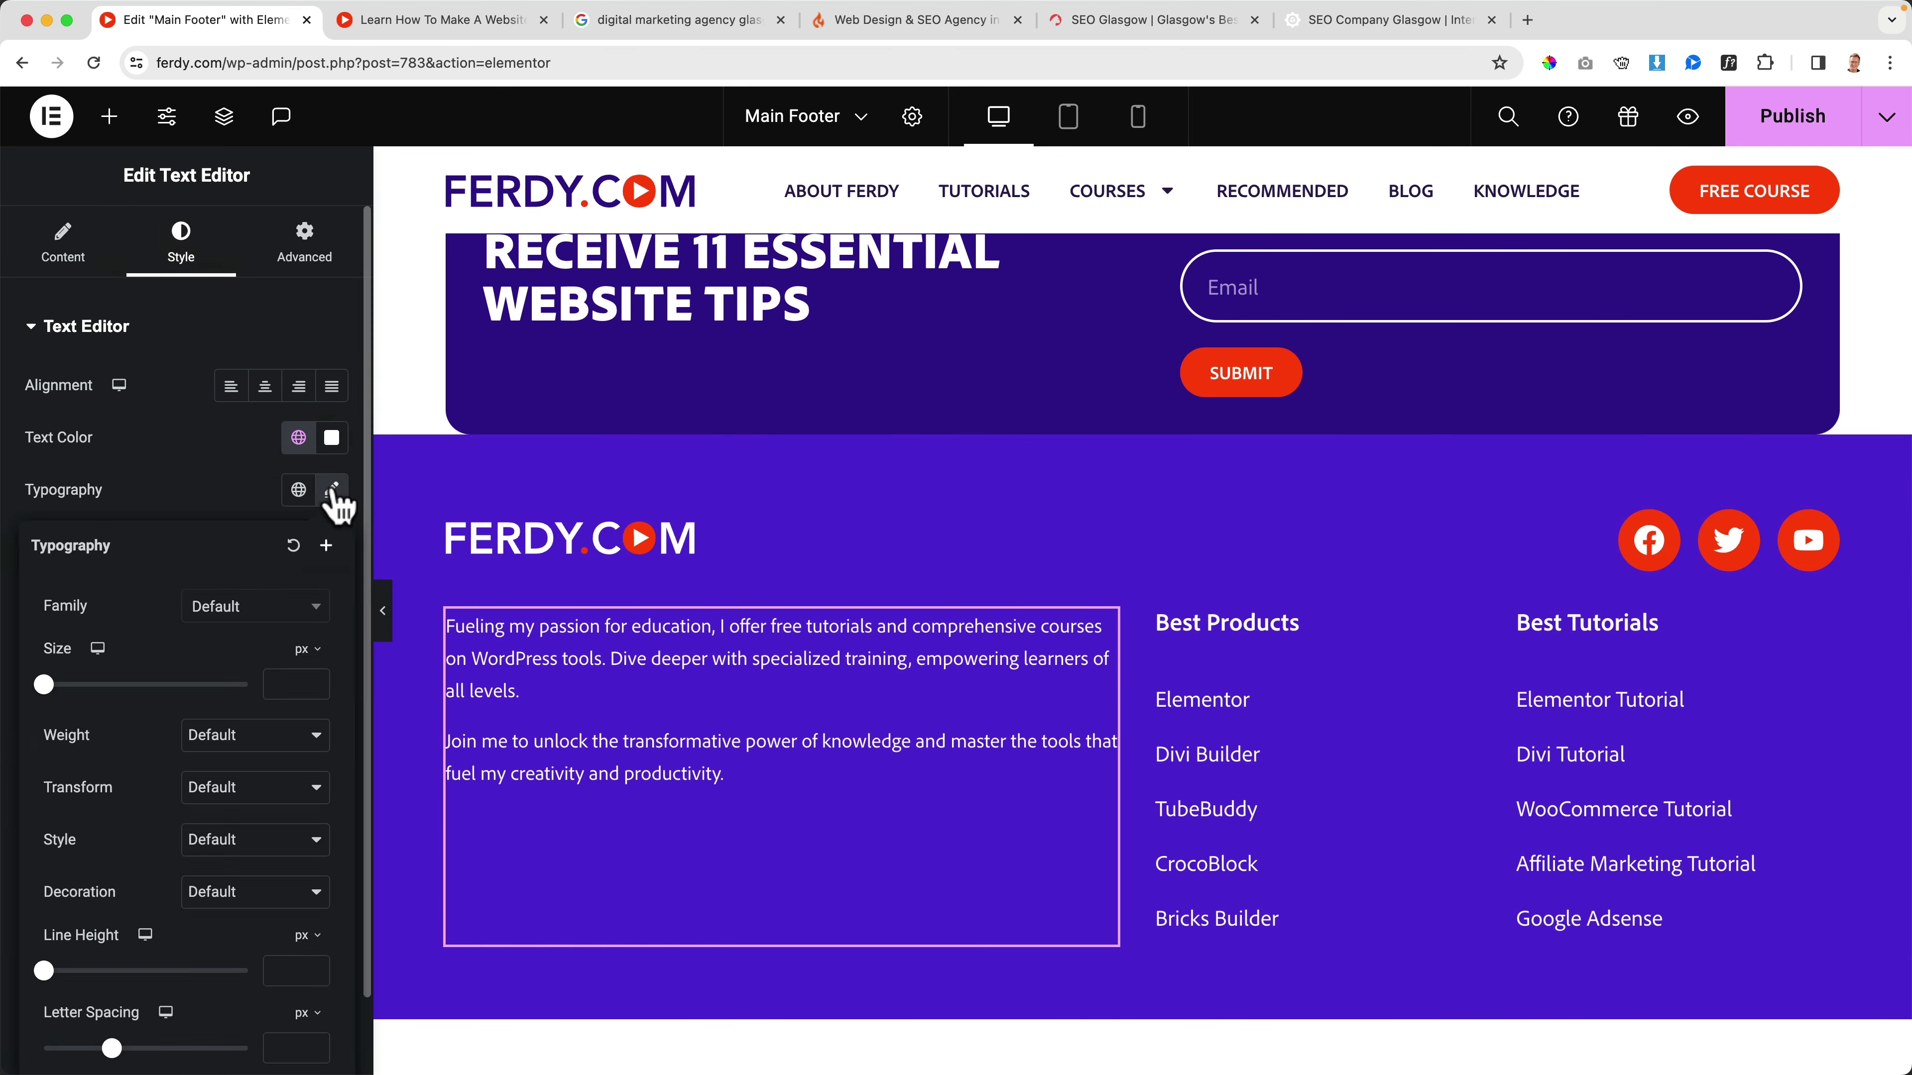
pyautogui.click(293, 681)
pyautogui.write('18')
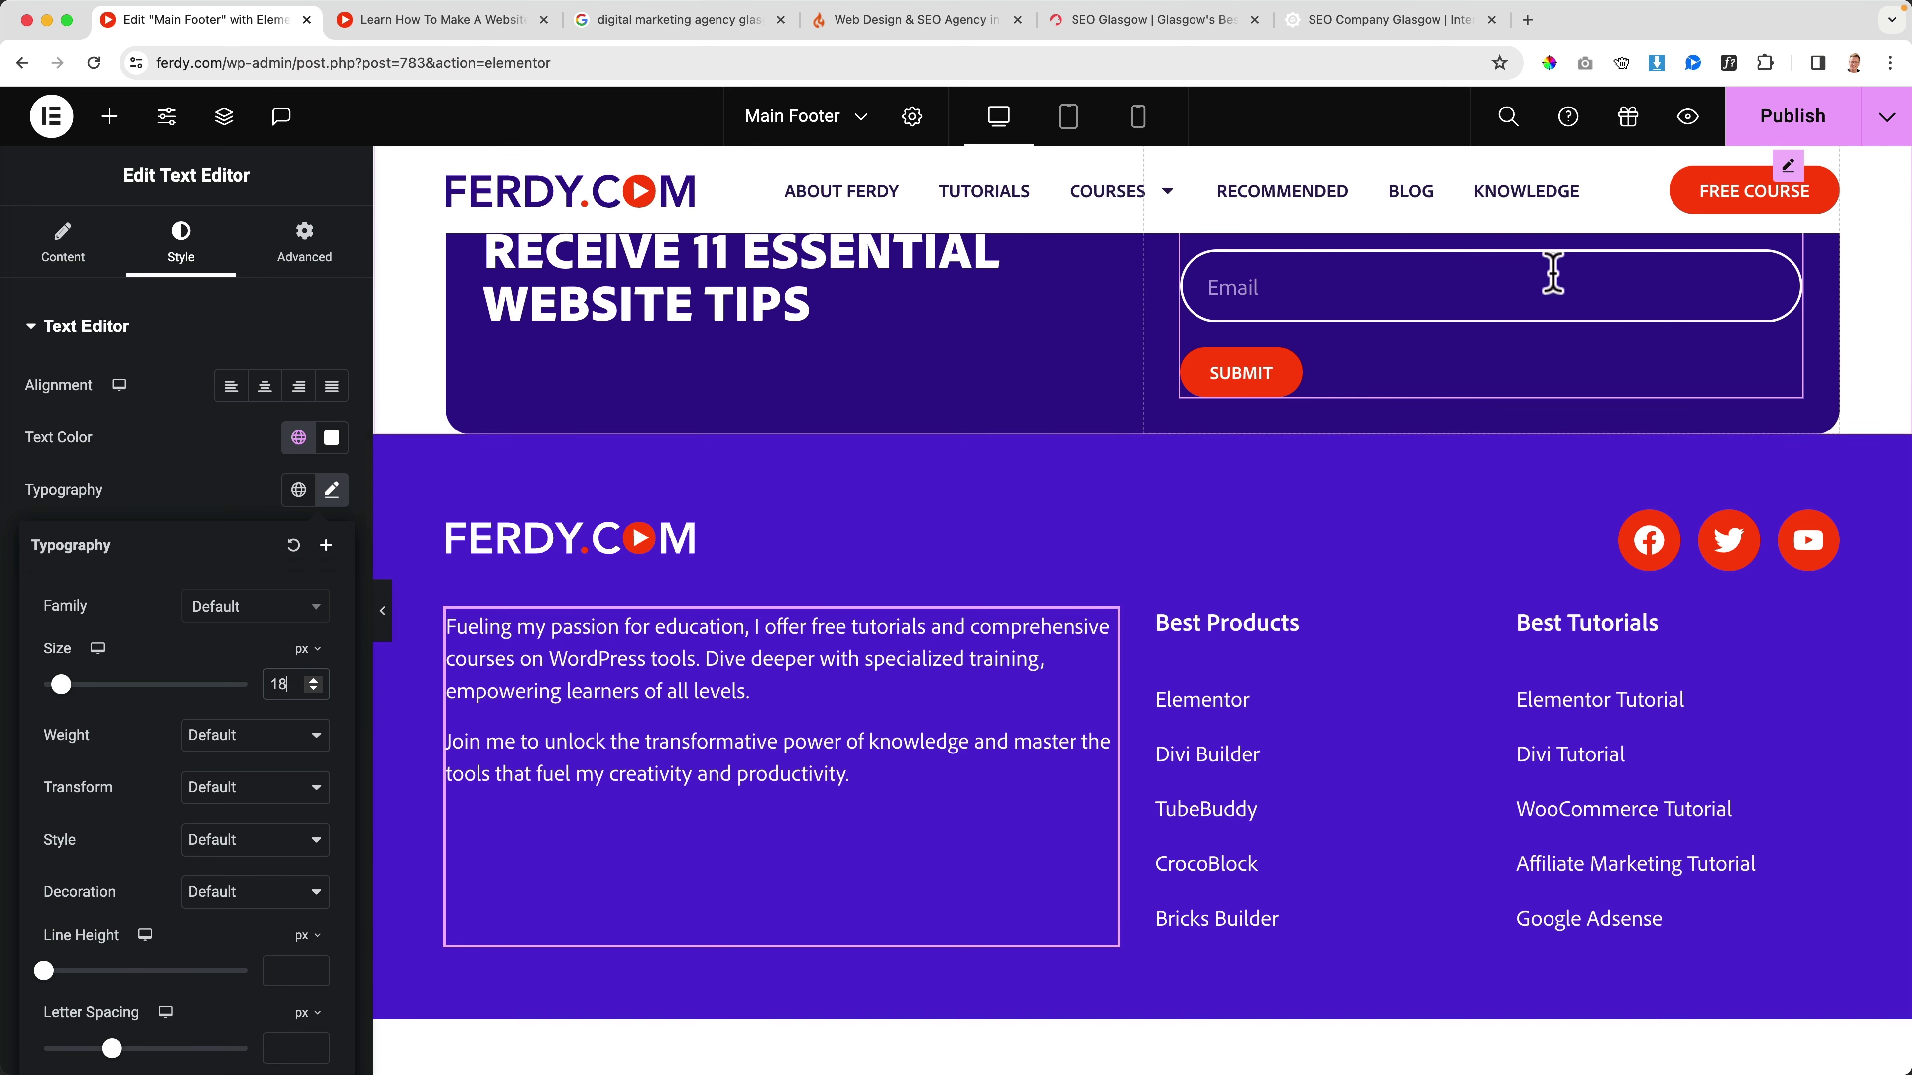
pyautogui.click(1788, 121)
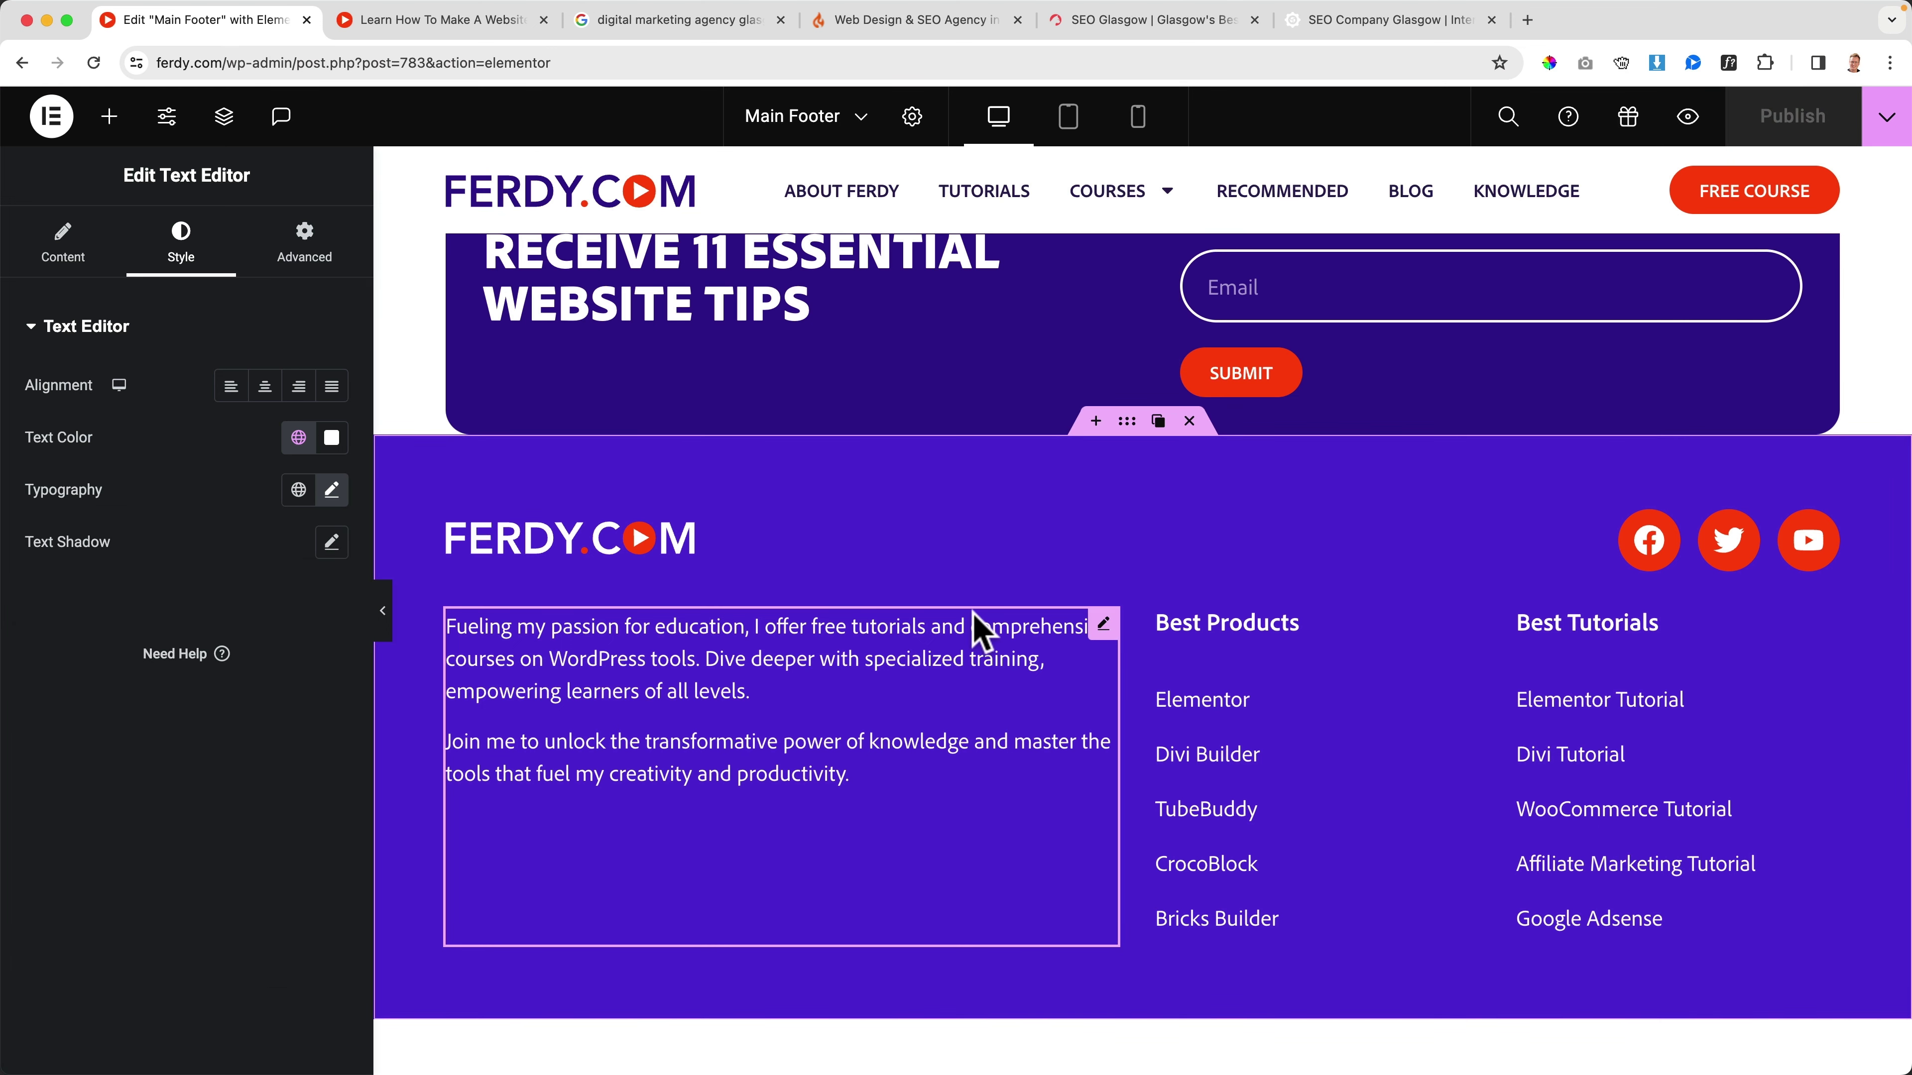
# Step: Add a new container inside the footer, between the description text and the Best Products column
pyautogui.scroll(-5, 978, 629)
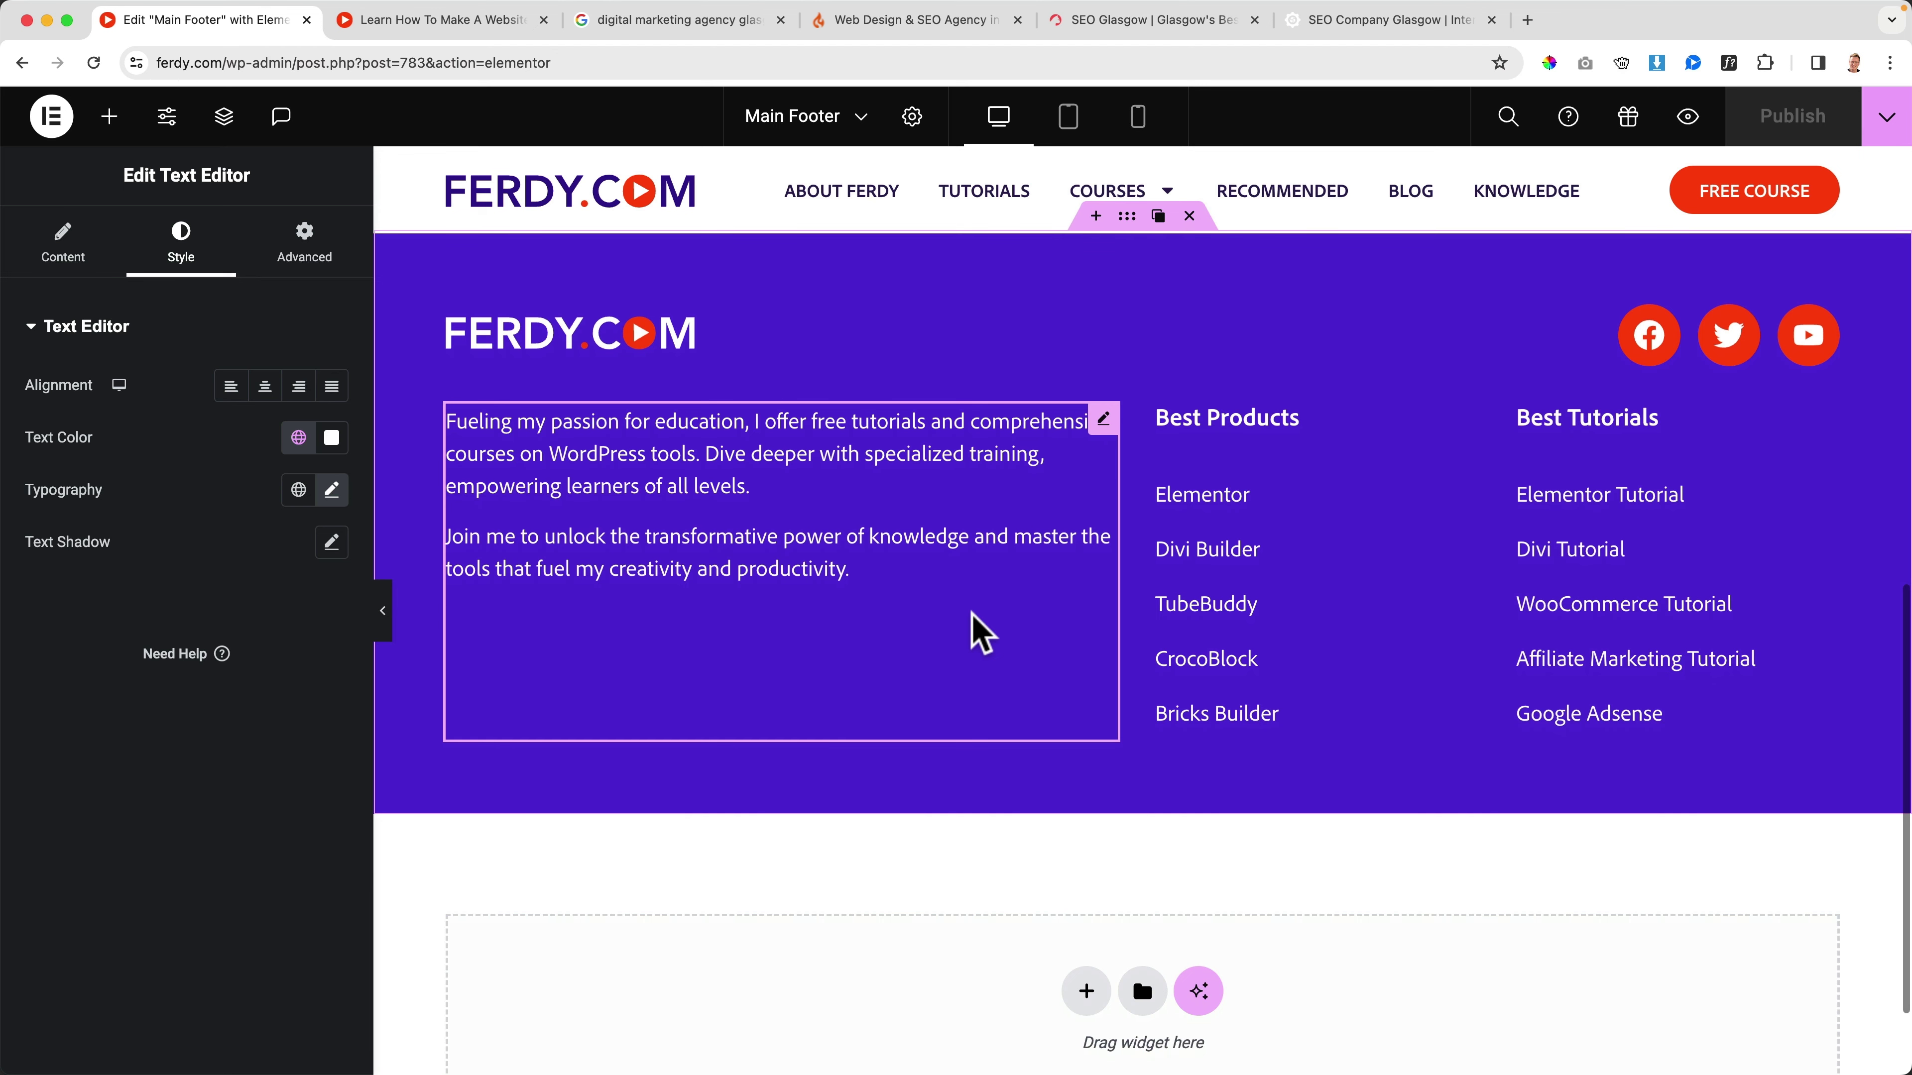
pyautogui.scroll(4, 978, 633)
pyautogui.scroll(-6, 978, 633)
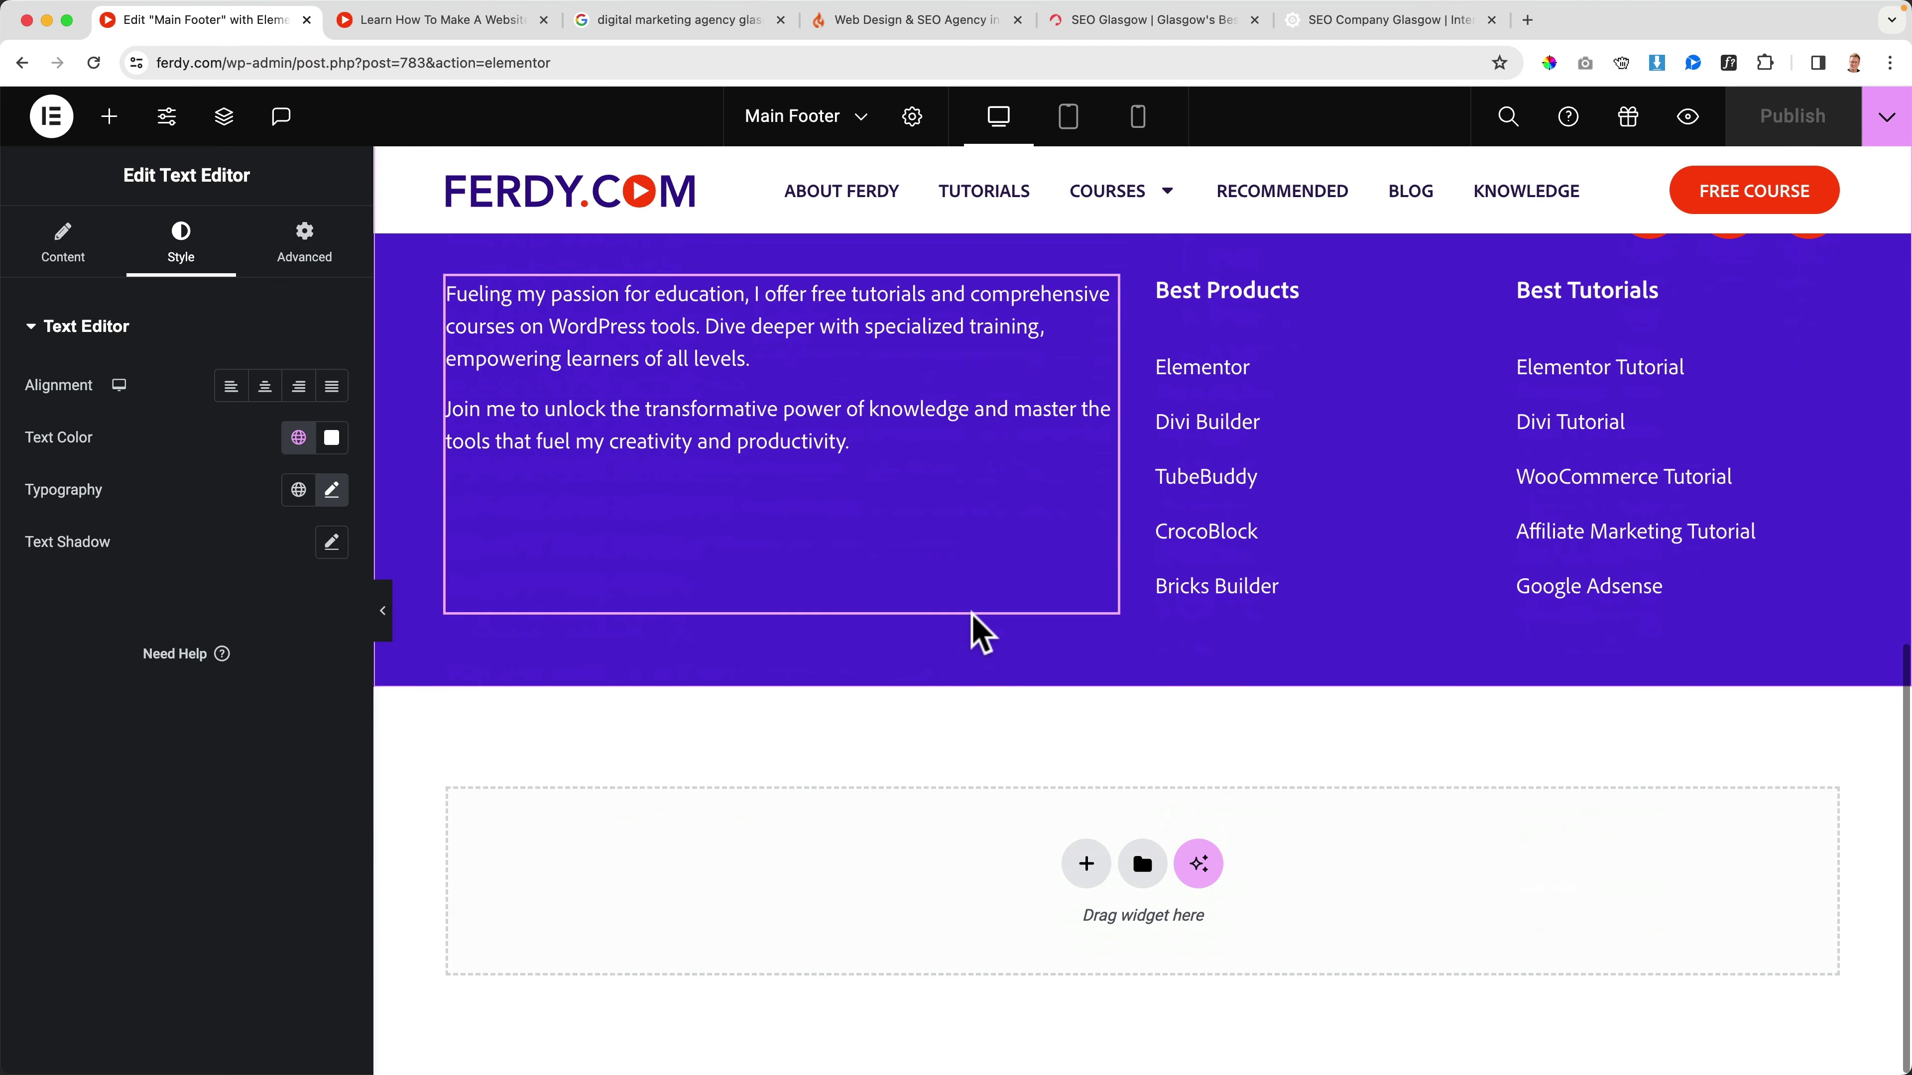
pyautogui.scroll(3, 1152, 513)
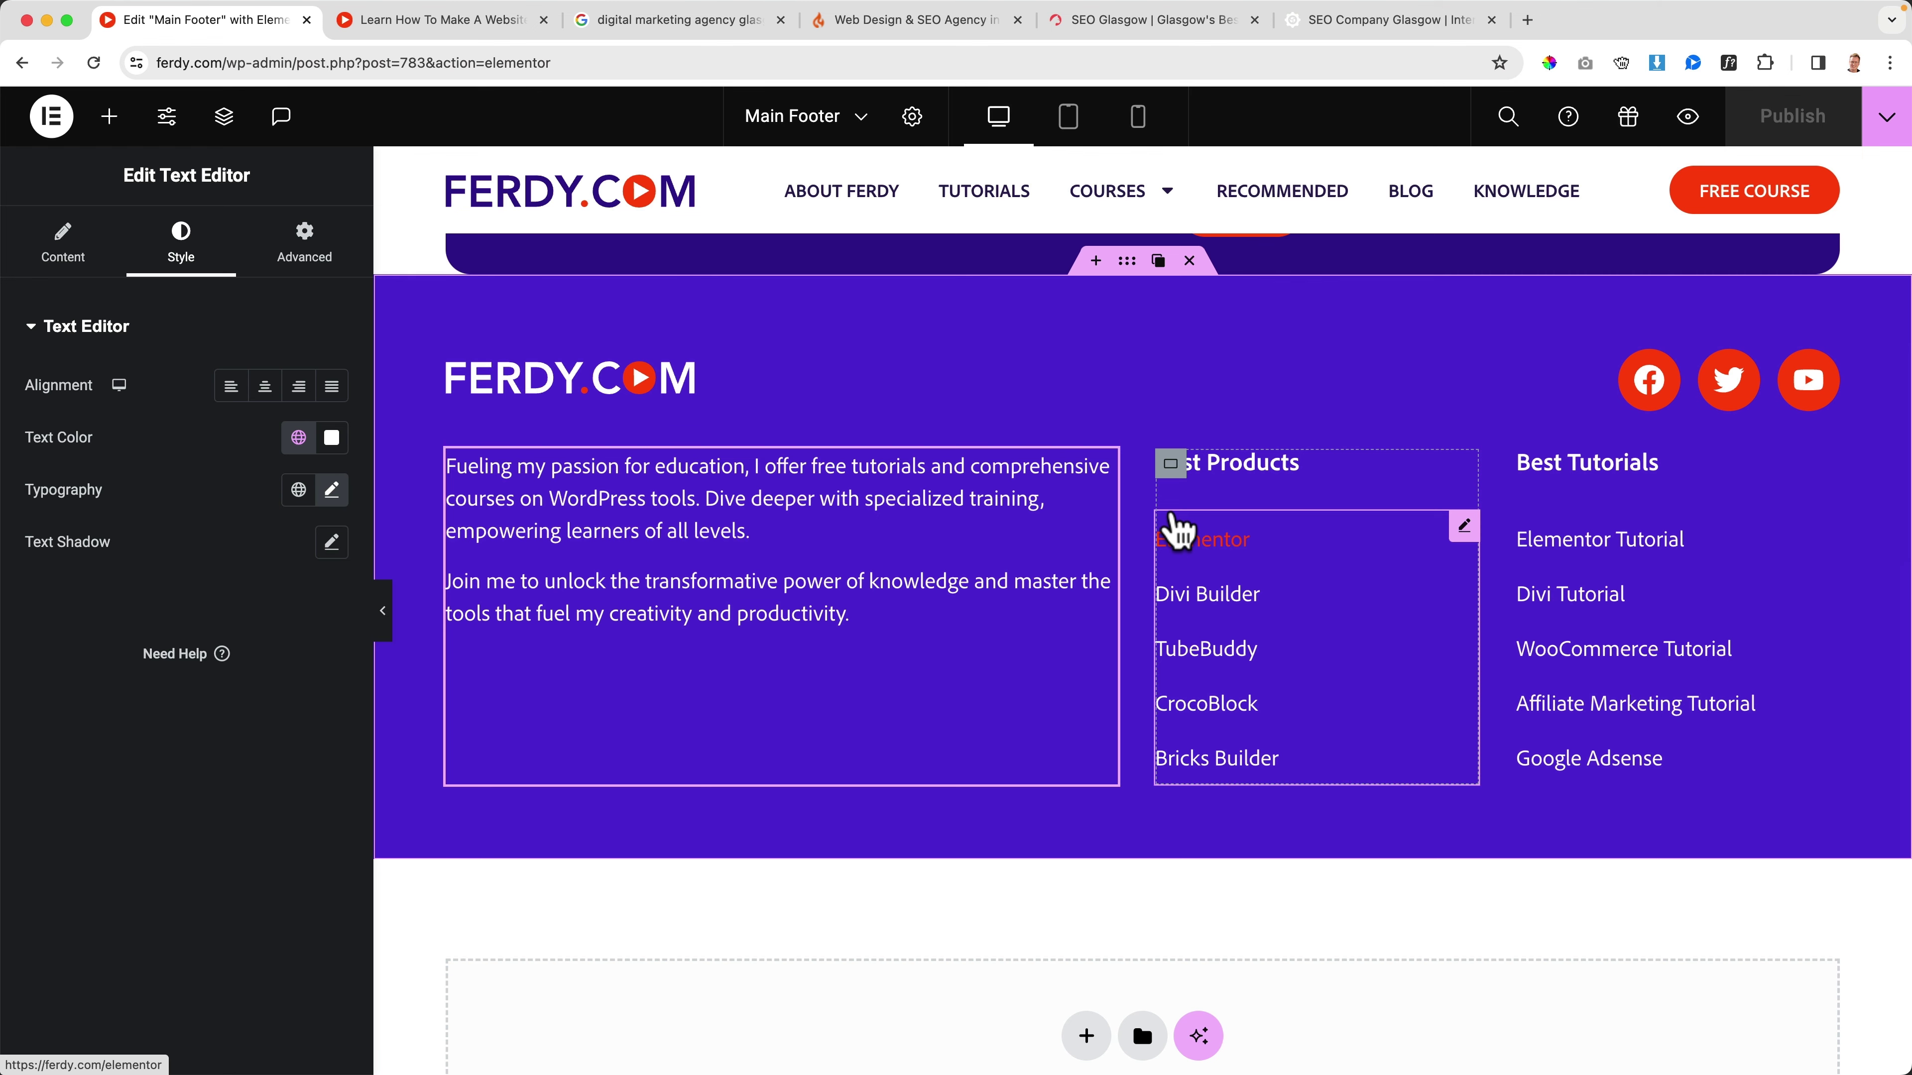
pyautogui.click(109, 116)
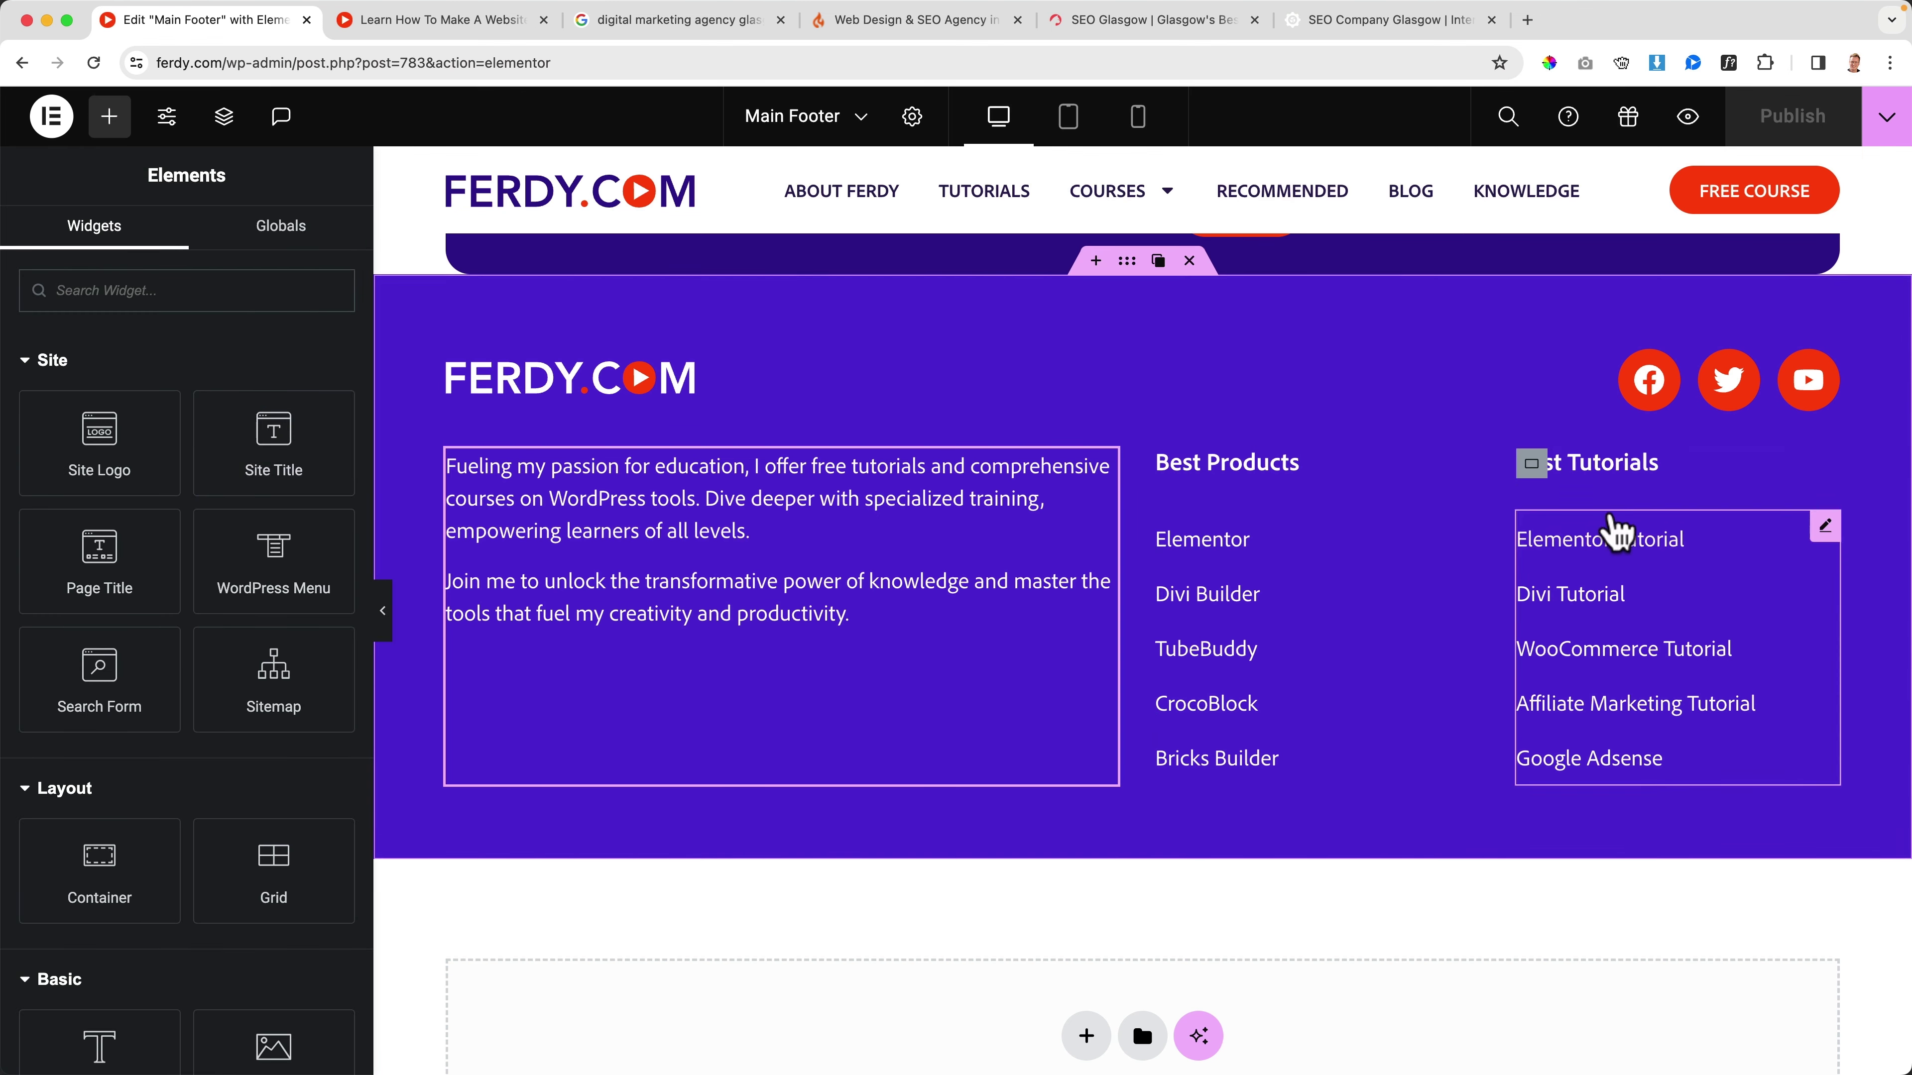
pyautogui.scroll(-3, 136, 527)
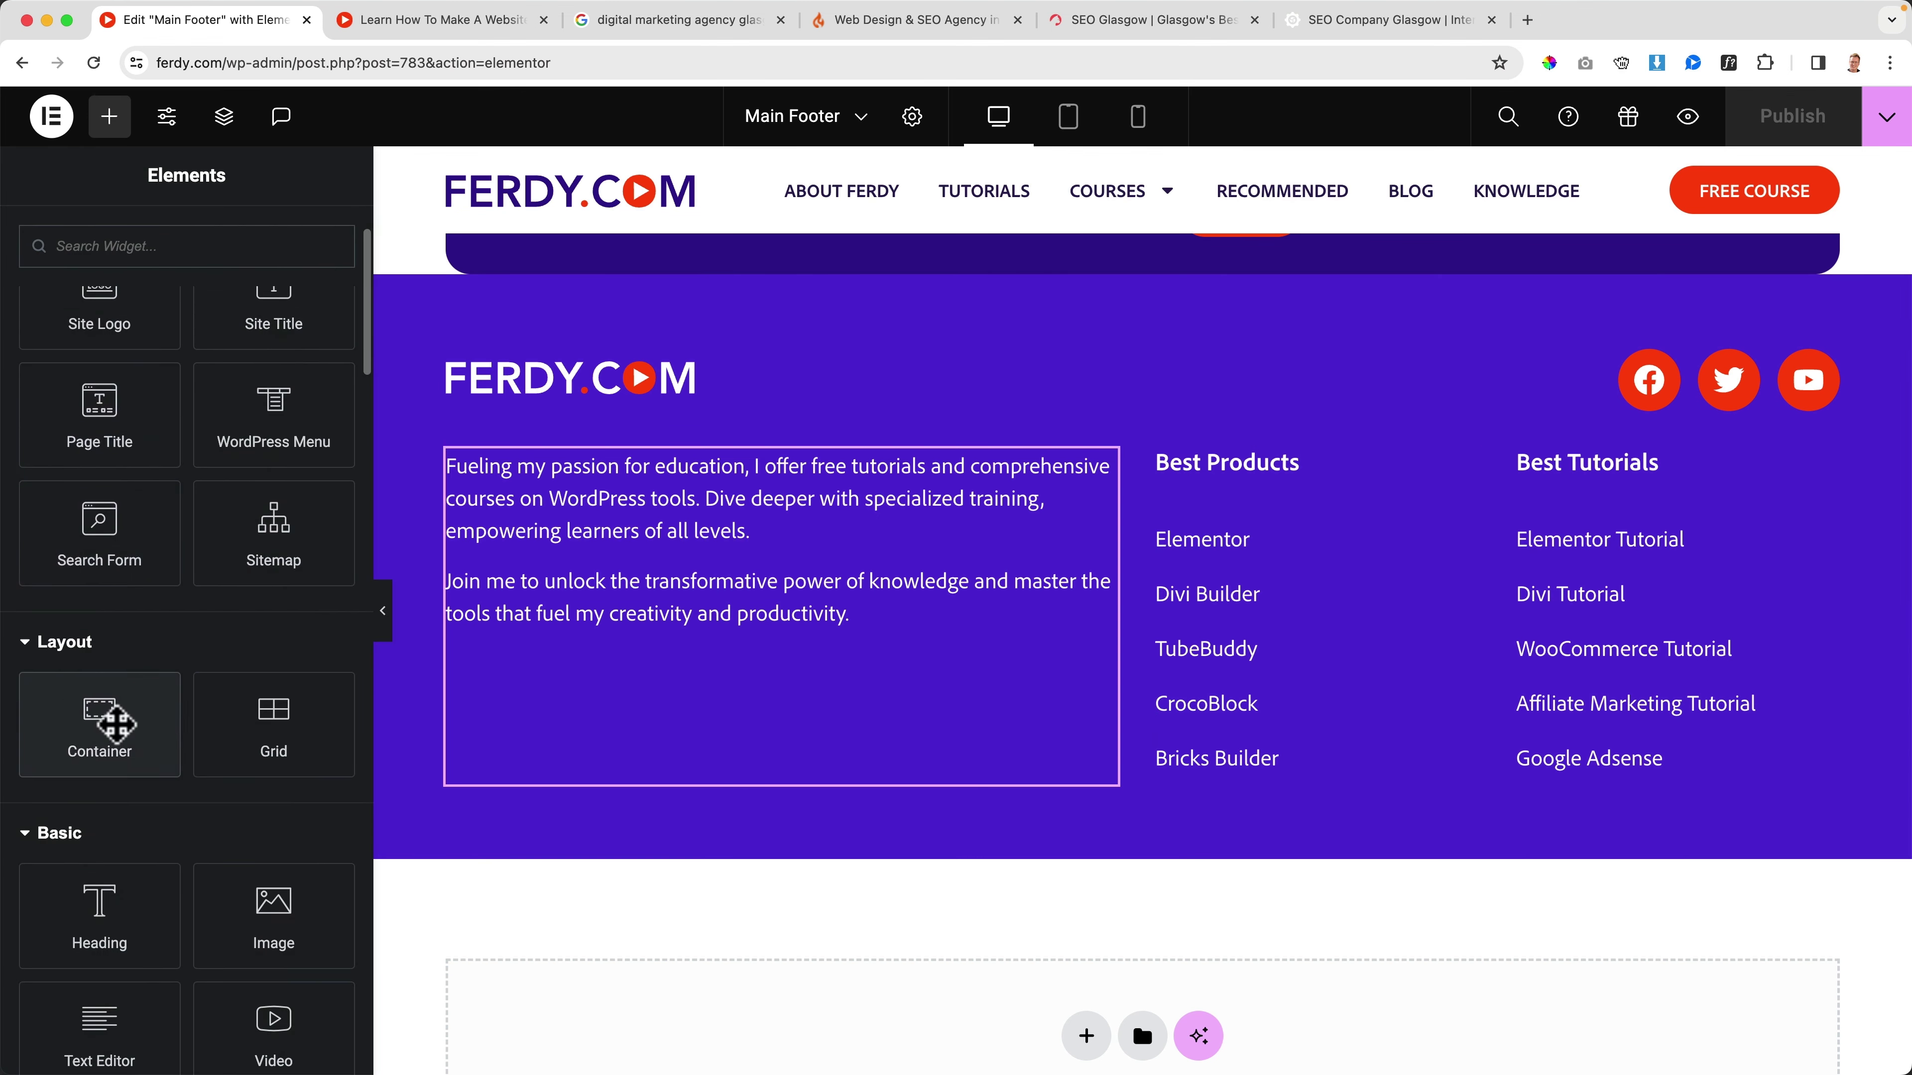
pyautogui.moveTo(113, 723); pyautogui.dragTo(1109, 542)
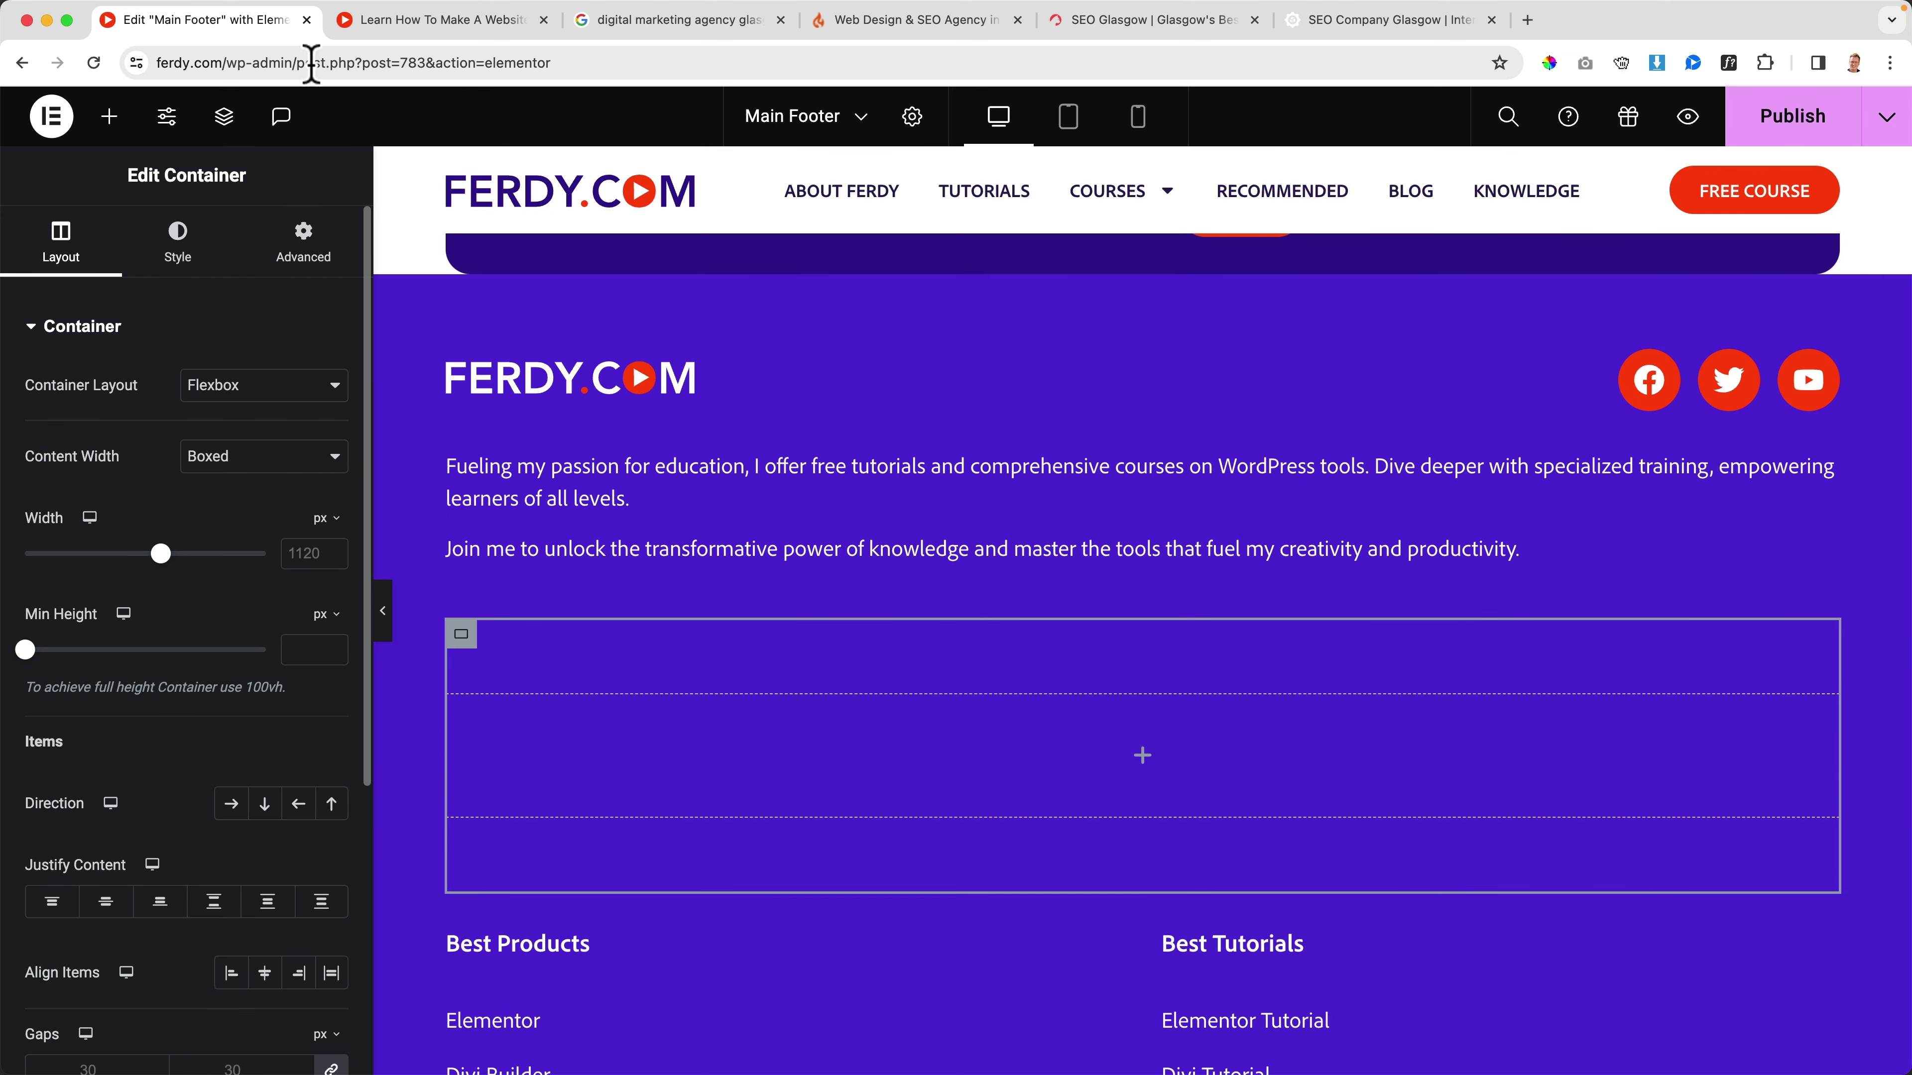
# Step: Move the new empty container below the two menu column containers in the footer structure
pyautogui.click(226, 119)
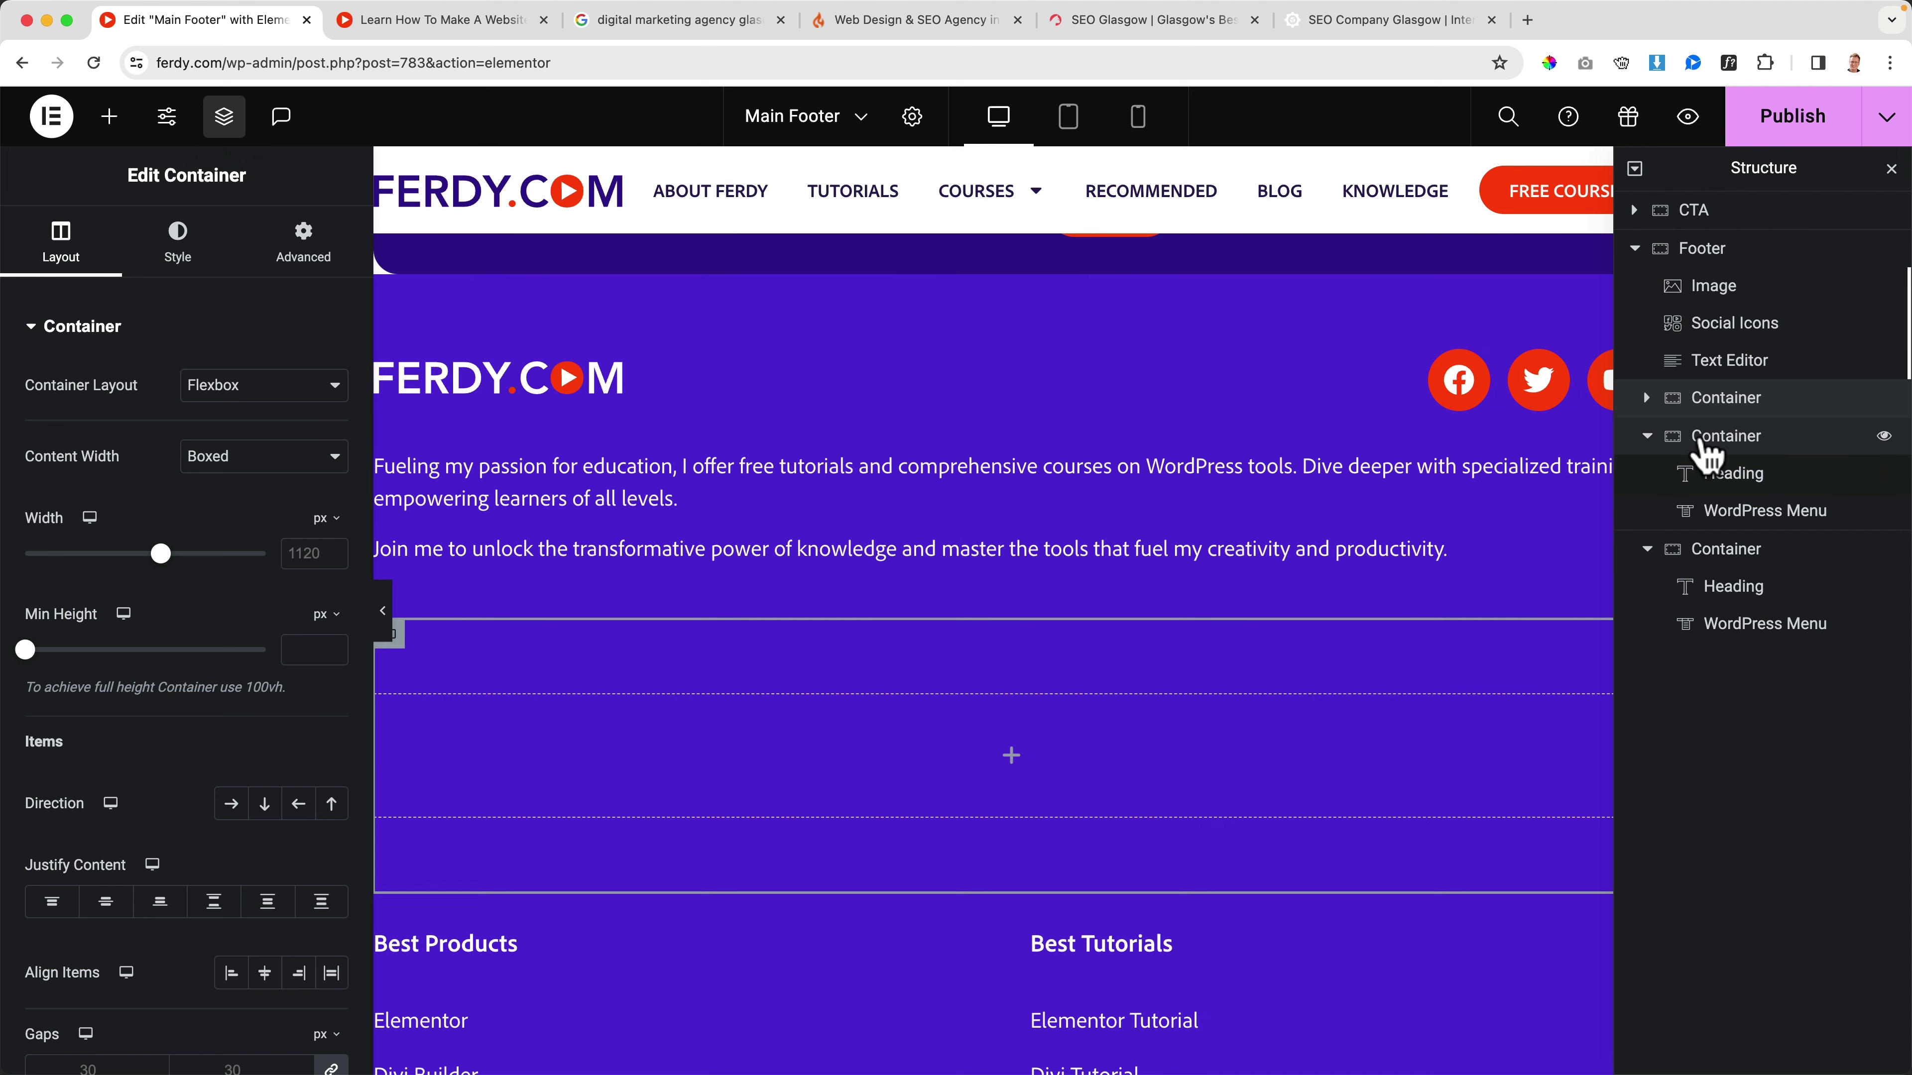
pyautogui.click(1647, 436)
pyautogui.click(1647, 474)
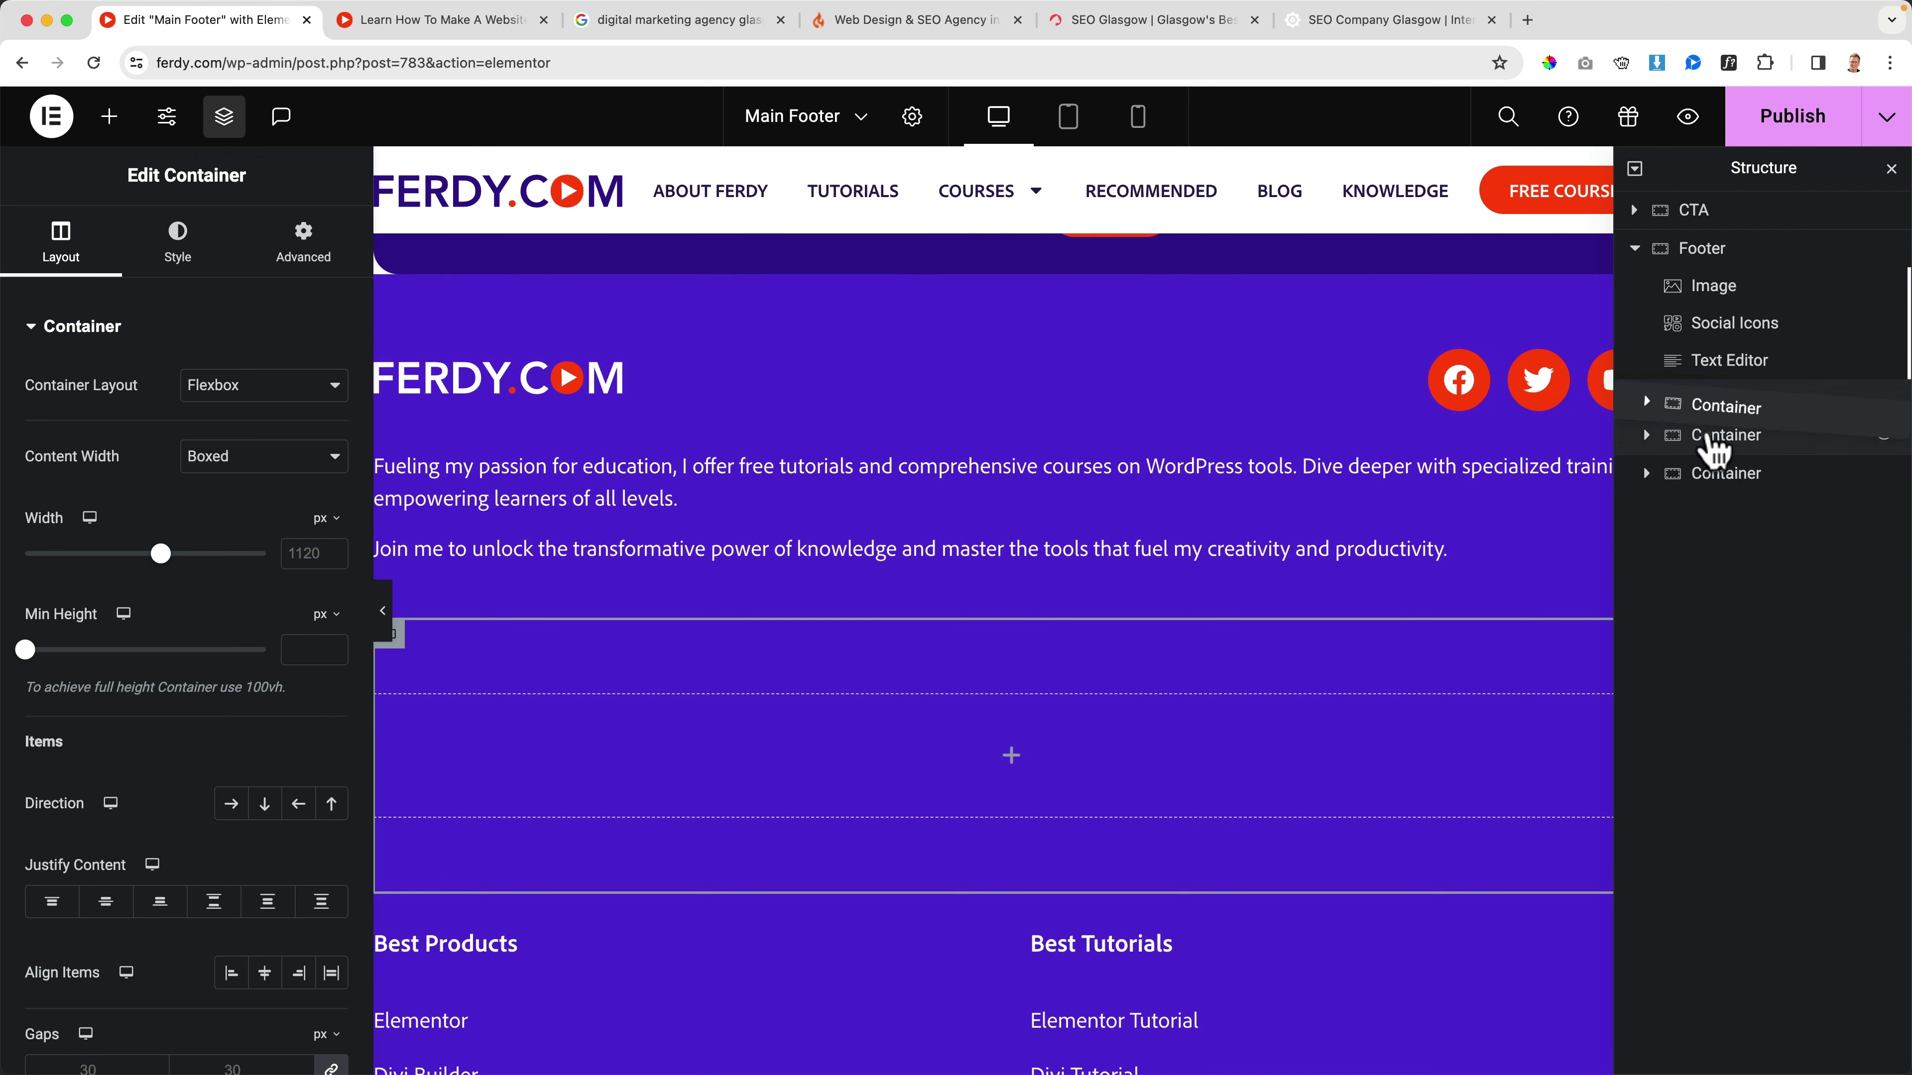
pyautogui.moveTo(1694, 474)
pyautogui.mouseDown()
pyautogui.moveTo(1719, 520)
pyautogui.moveTo(1716, 497)
pyautogui.mouseUp()
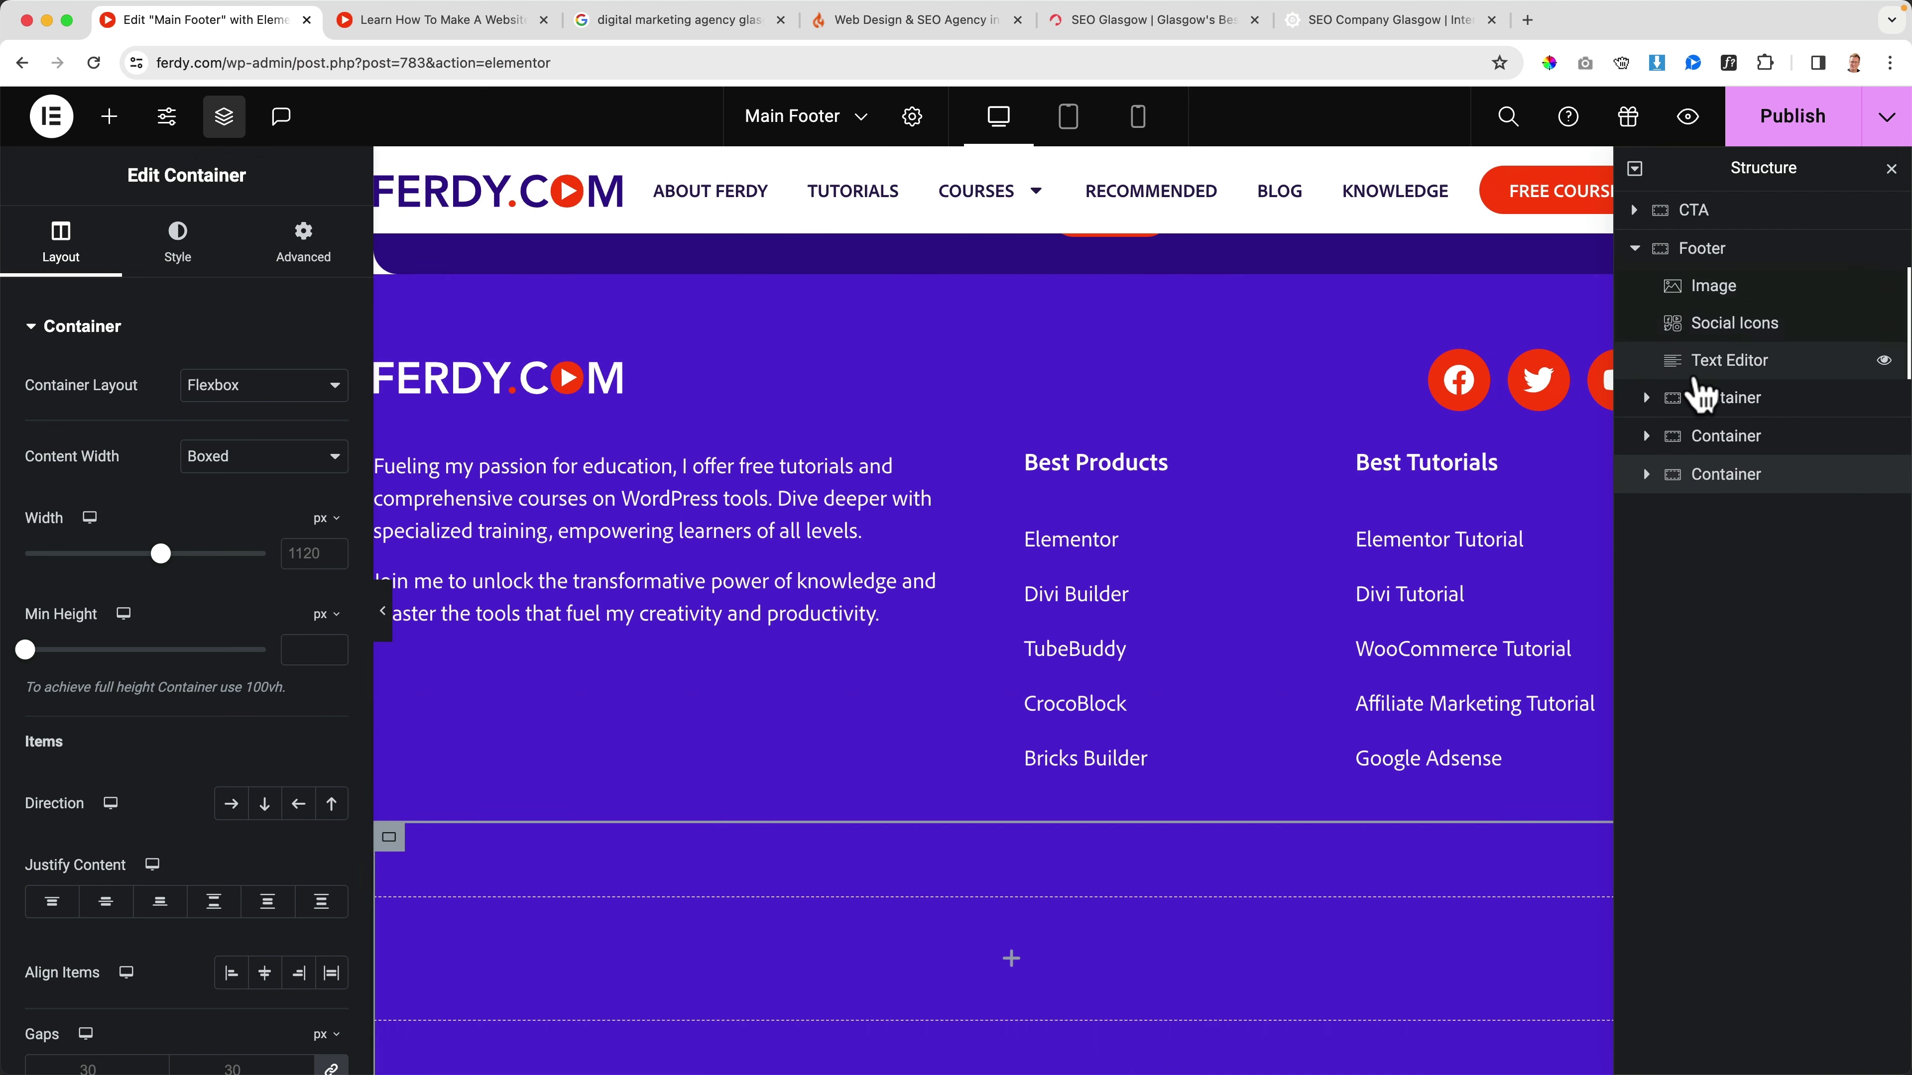
# Step: Rename the footer's three inner containers Best Products, Best Tutorials and Copyright
pyautogui.click(1716, 404)
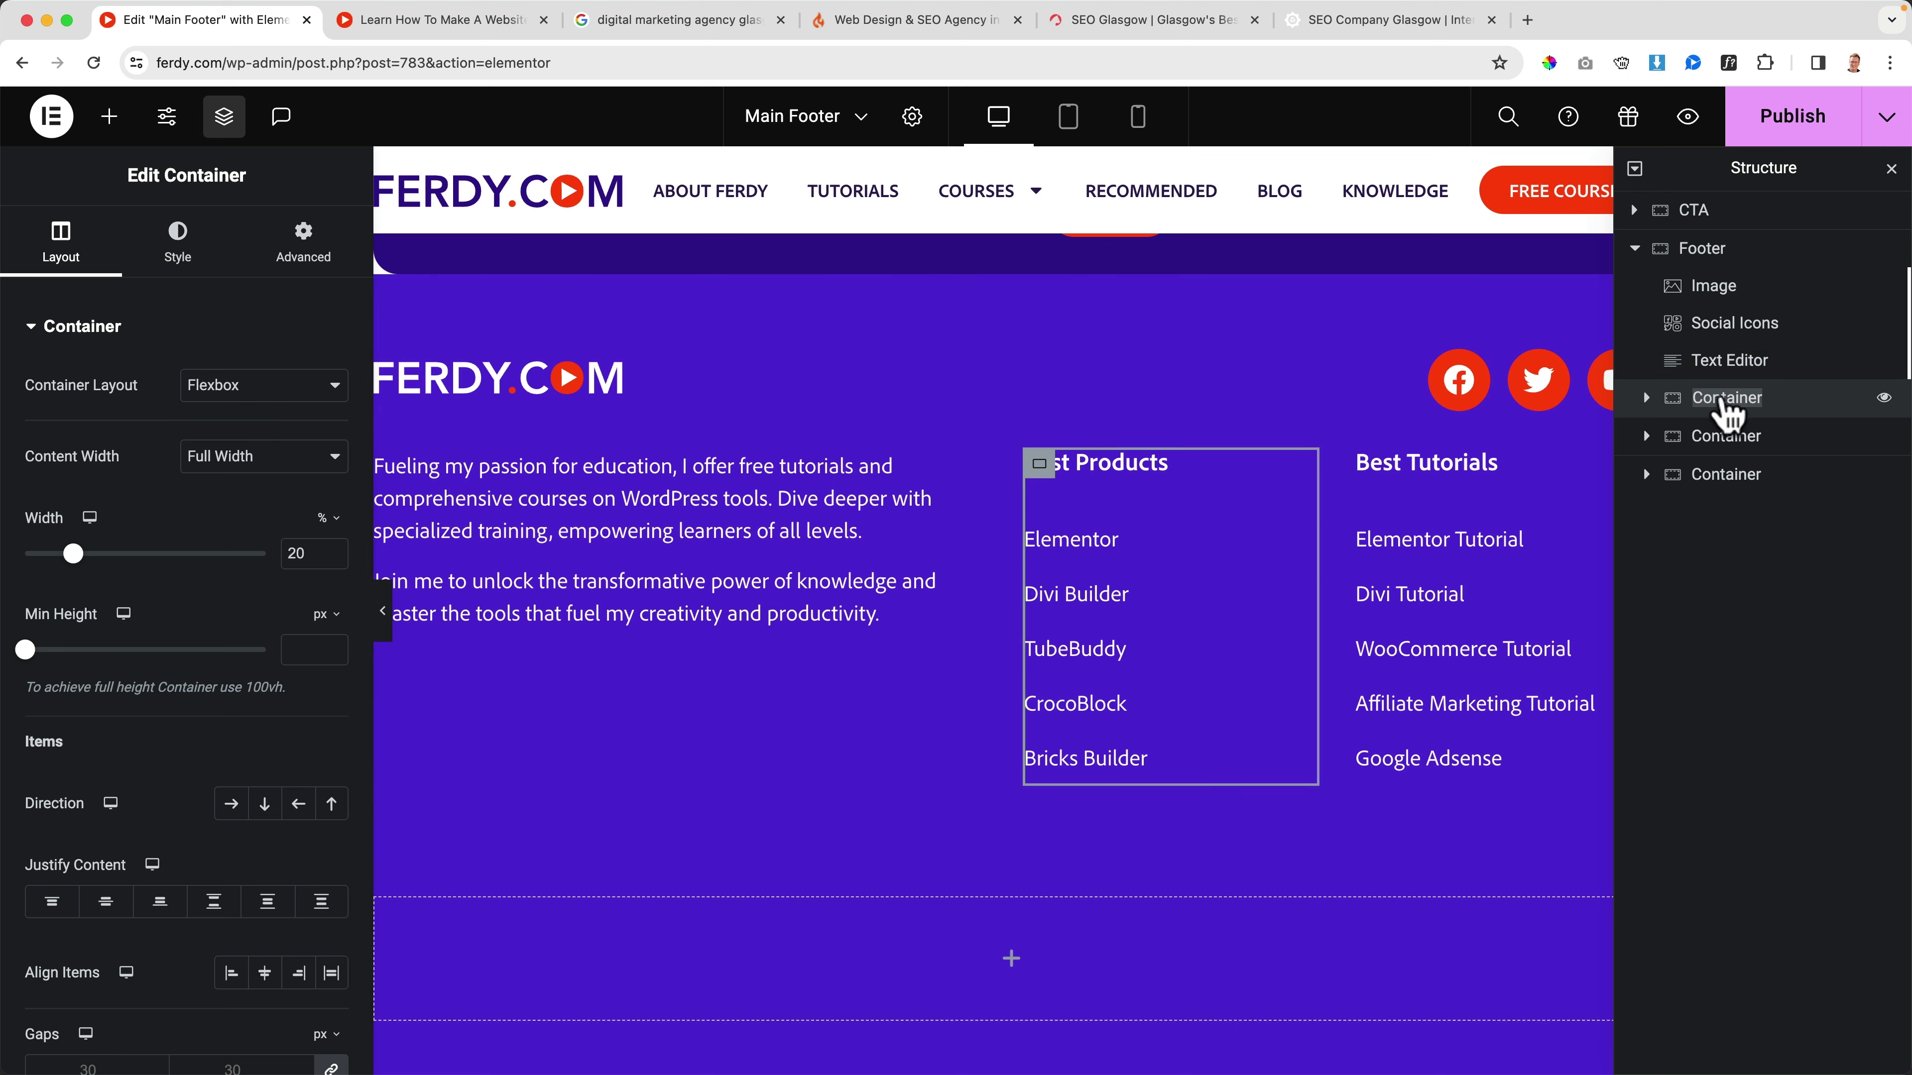
pyautogui.write('Products')
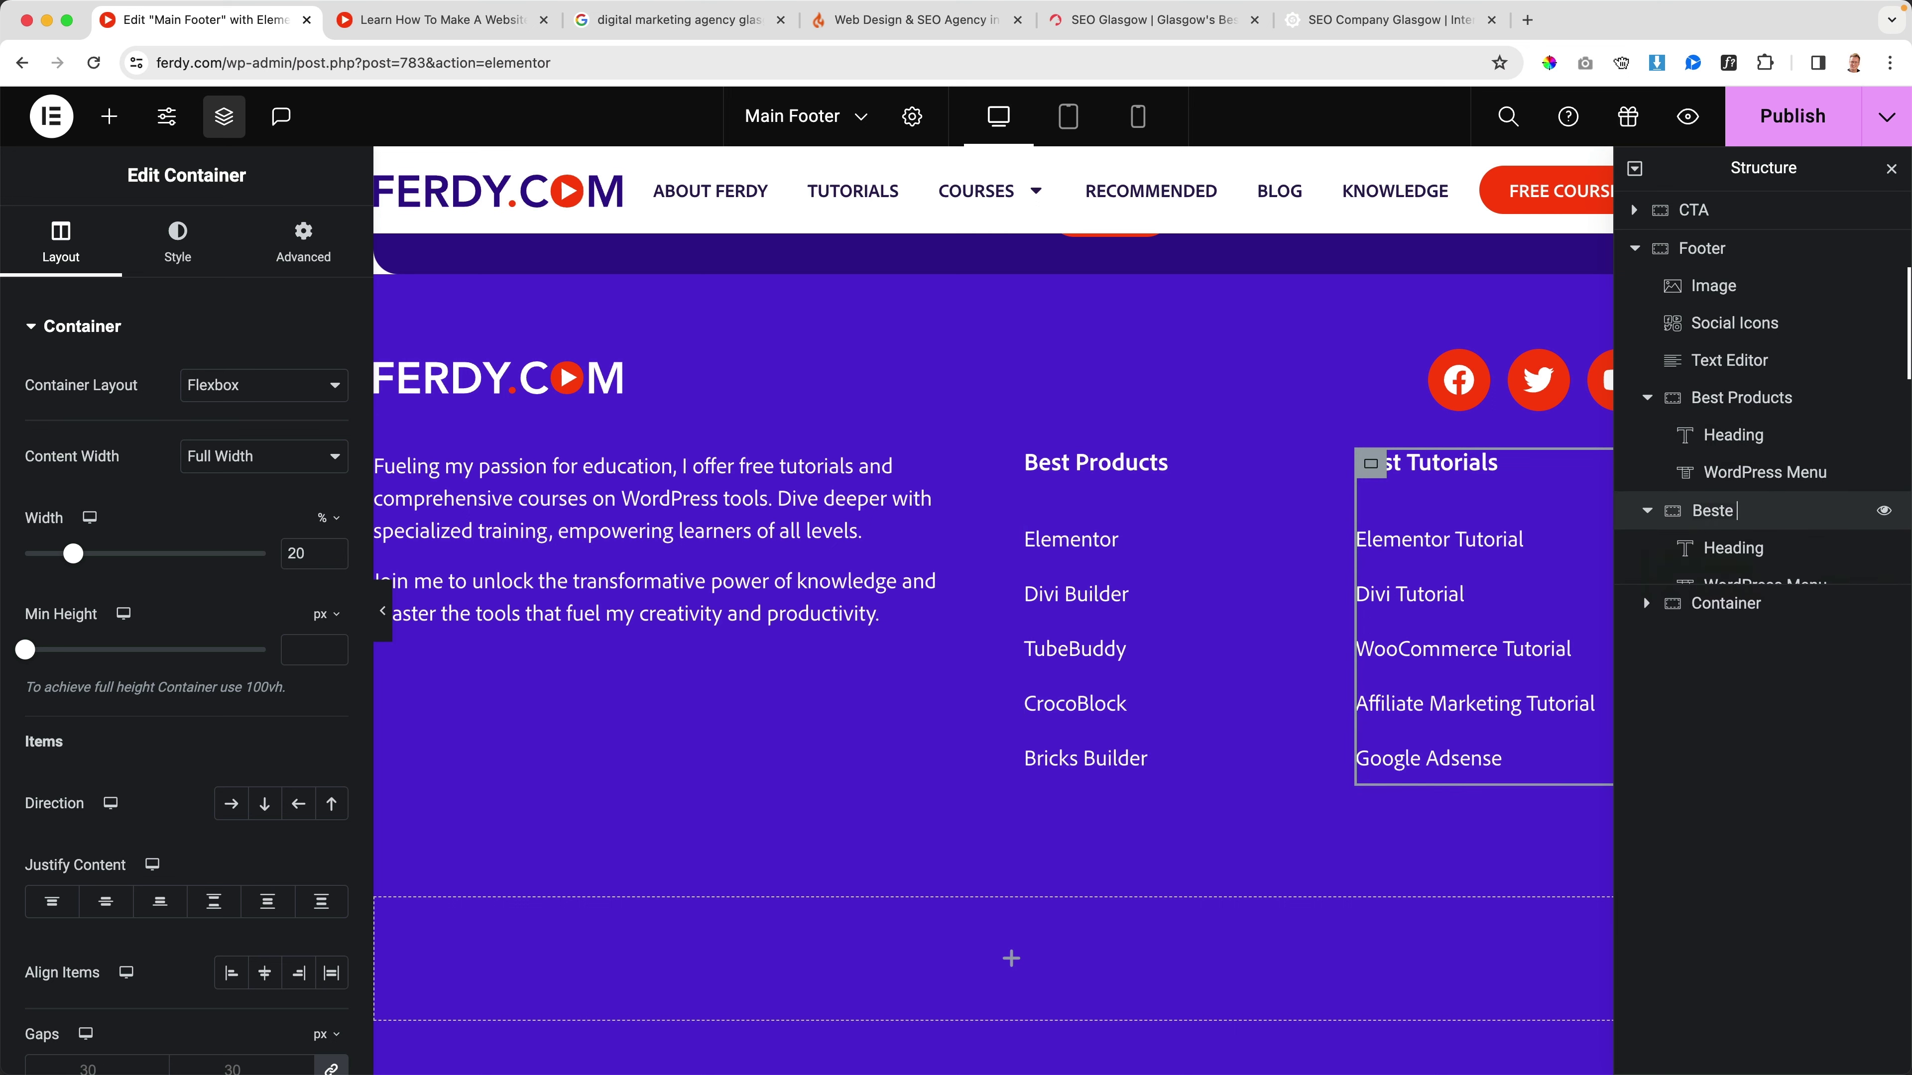
pyautogui.press('BackSpace')
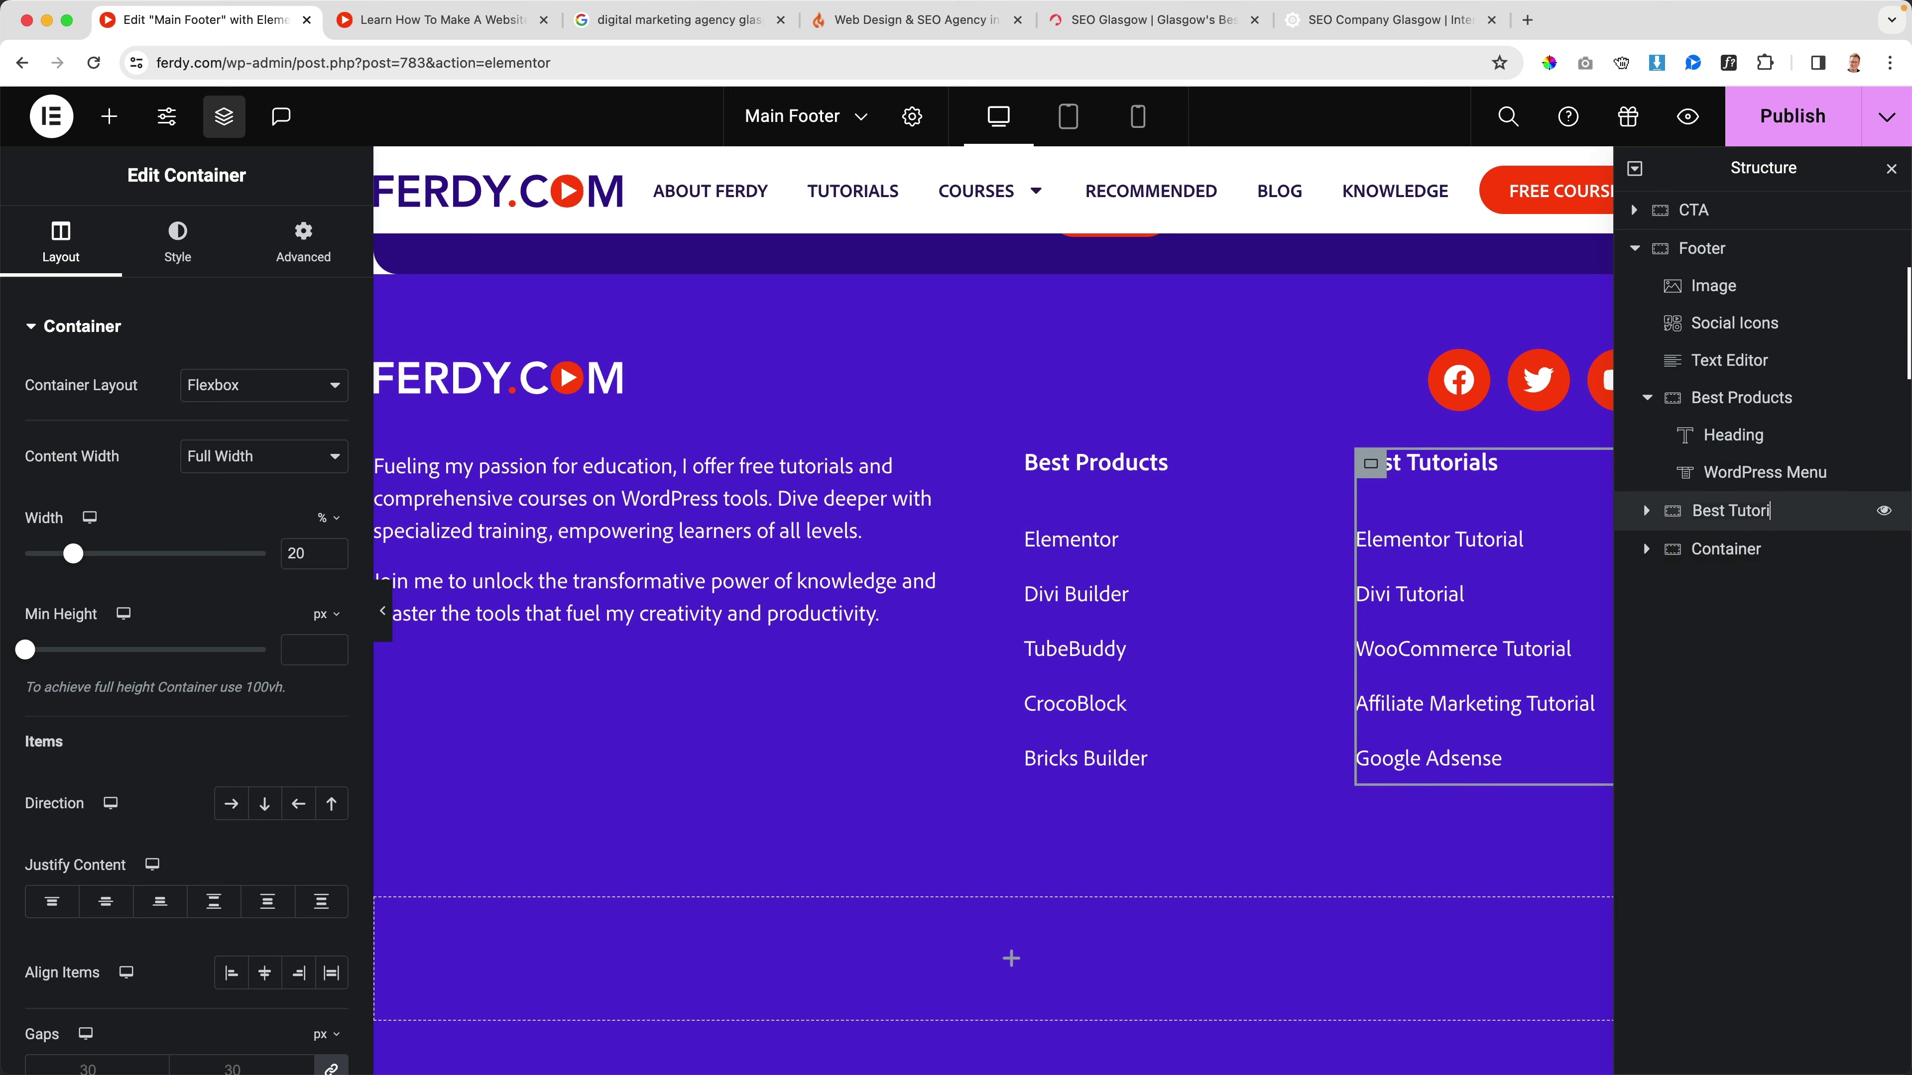
pyautogui.doubleClick(1721, 556)
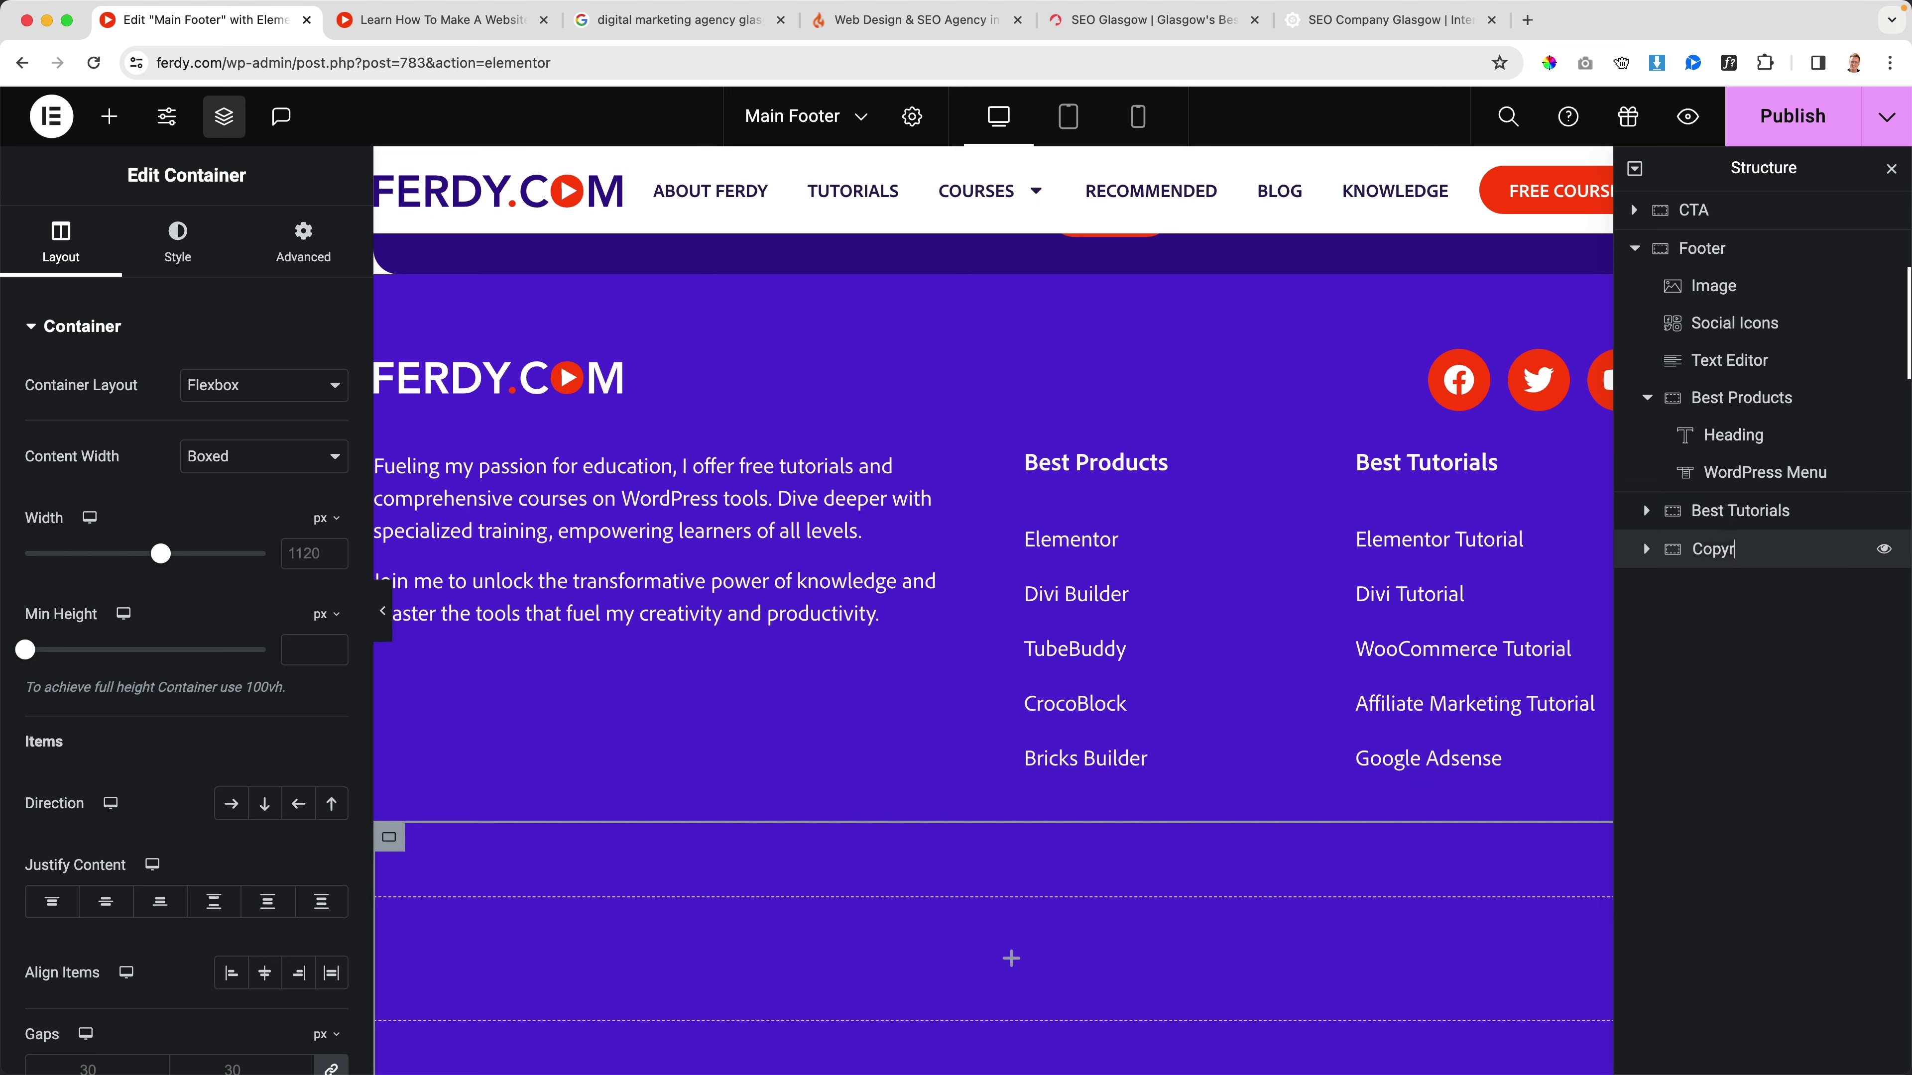
pyautogui.click(1635, 248)
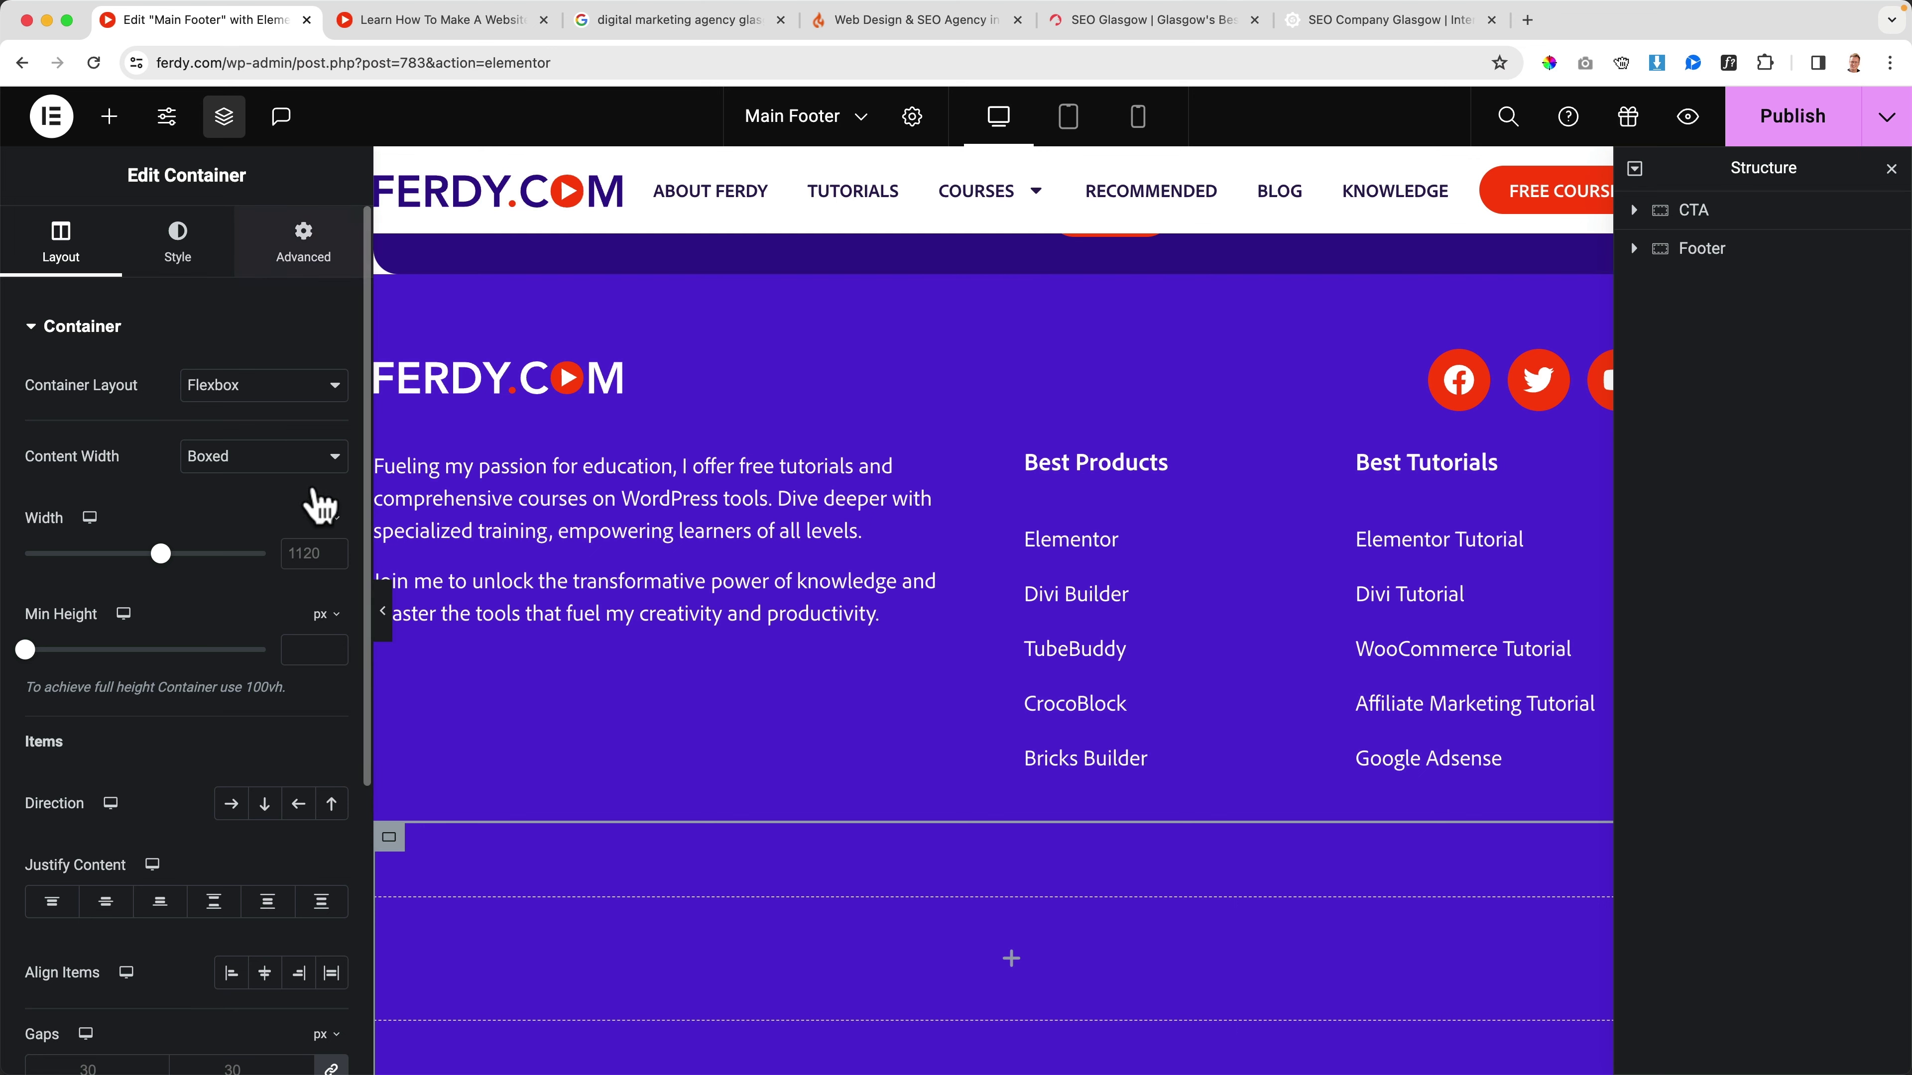
# Step: Set the Copyright container's padding to 0 on all sides and add a Text Editor widget to it
pyautogui.click(305, 252)
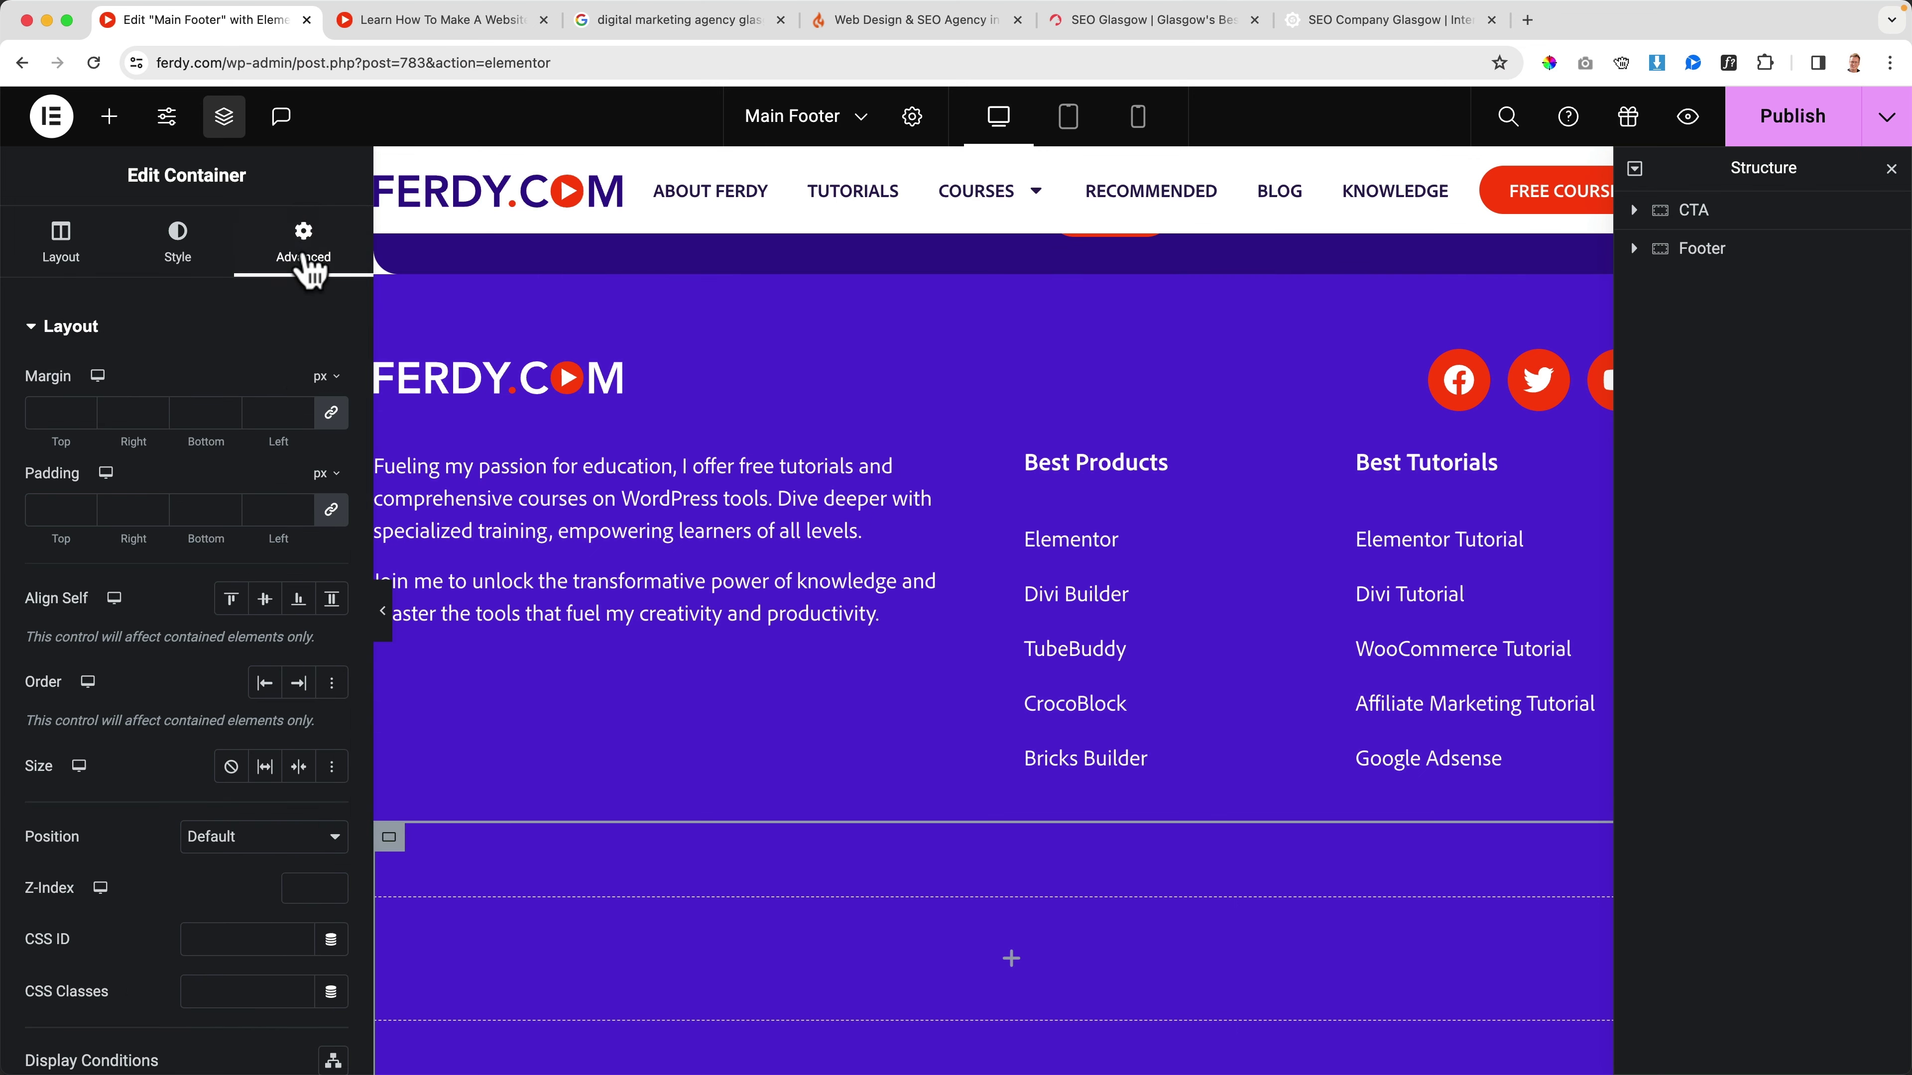
pyautogui.click(331, 510)
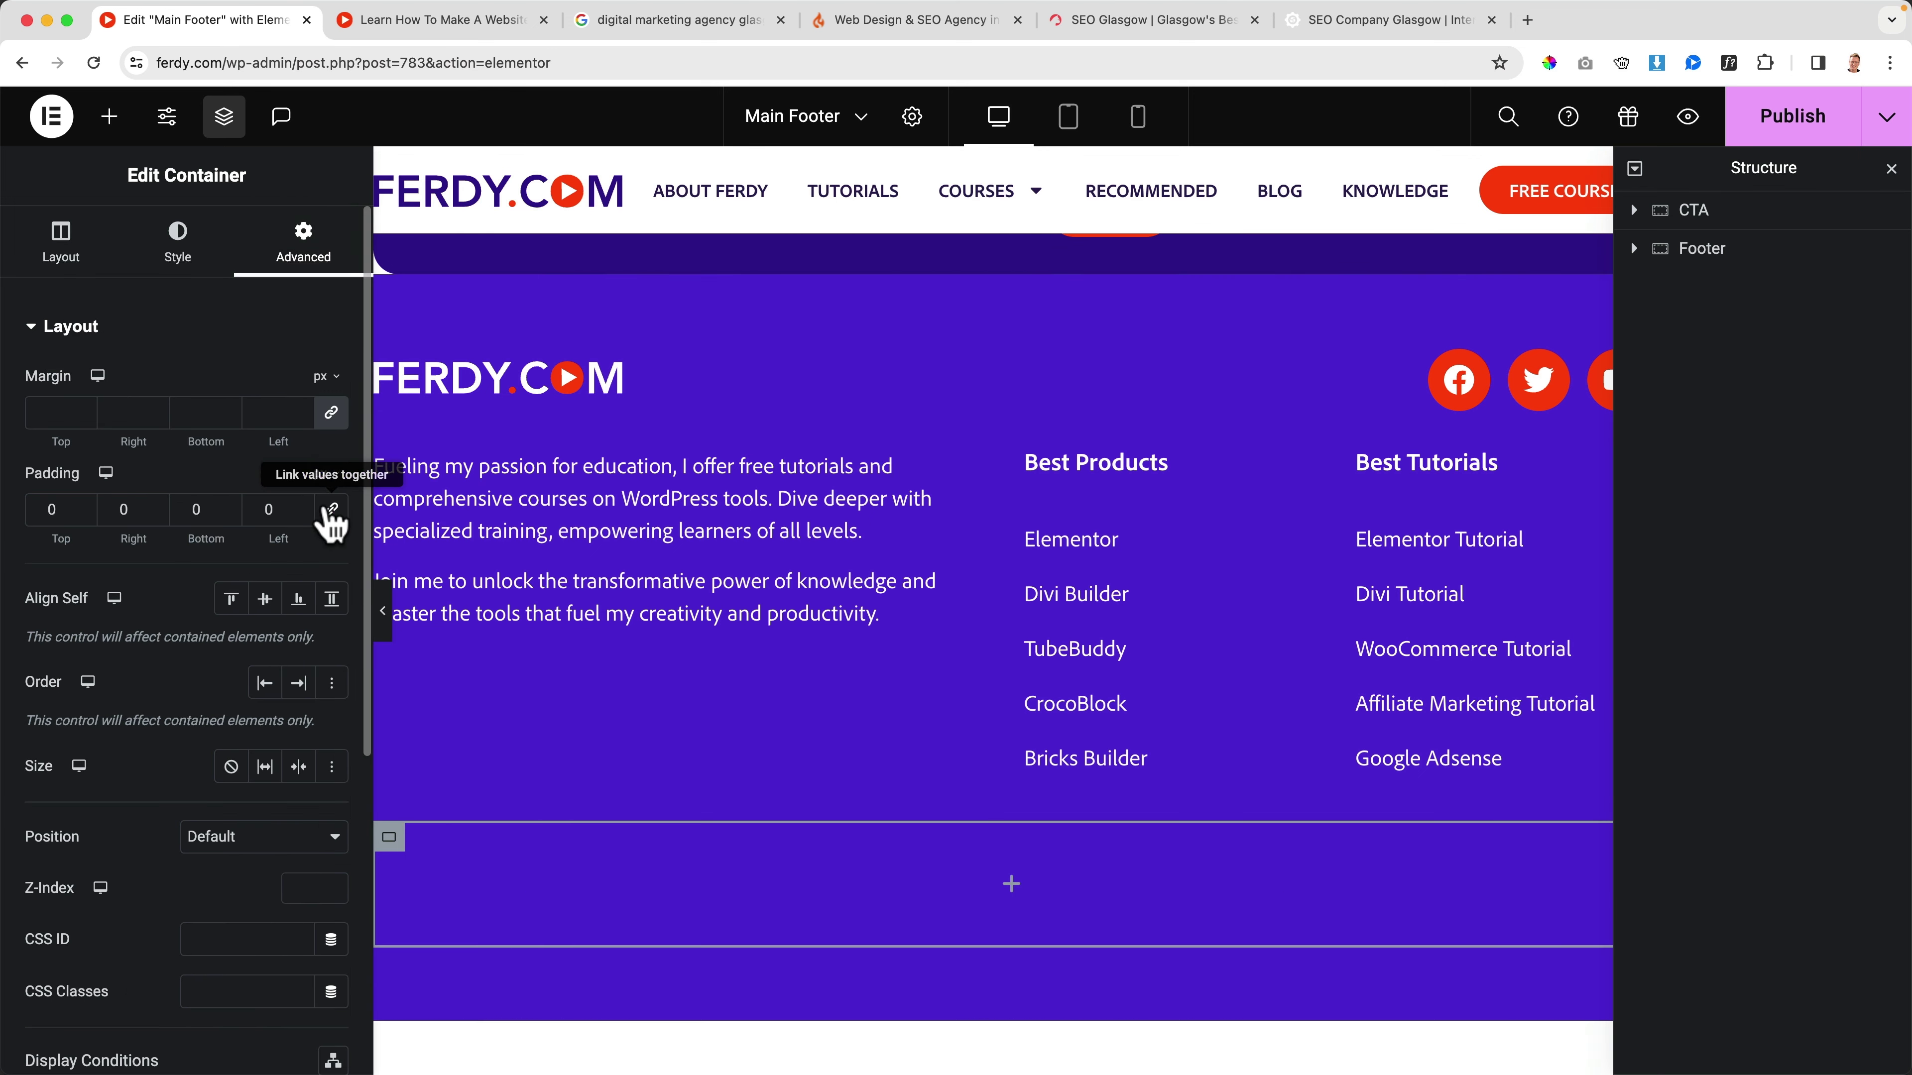
pyautogui.click(109, 116)
pyautogui.write('text')
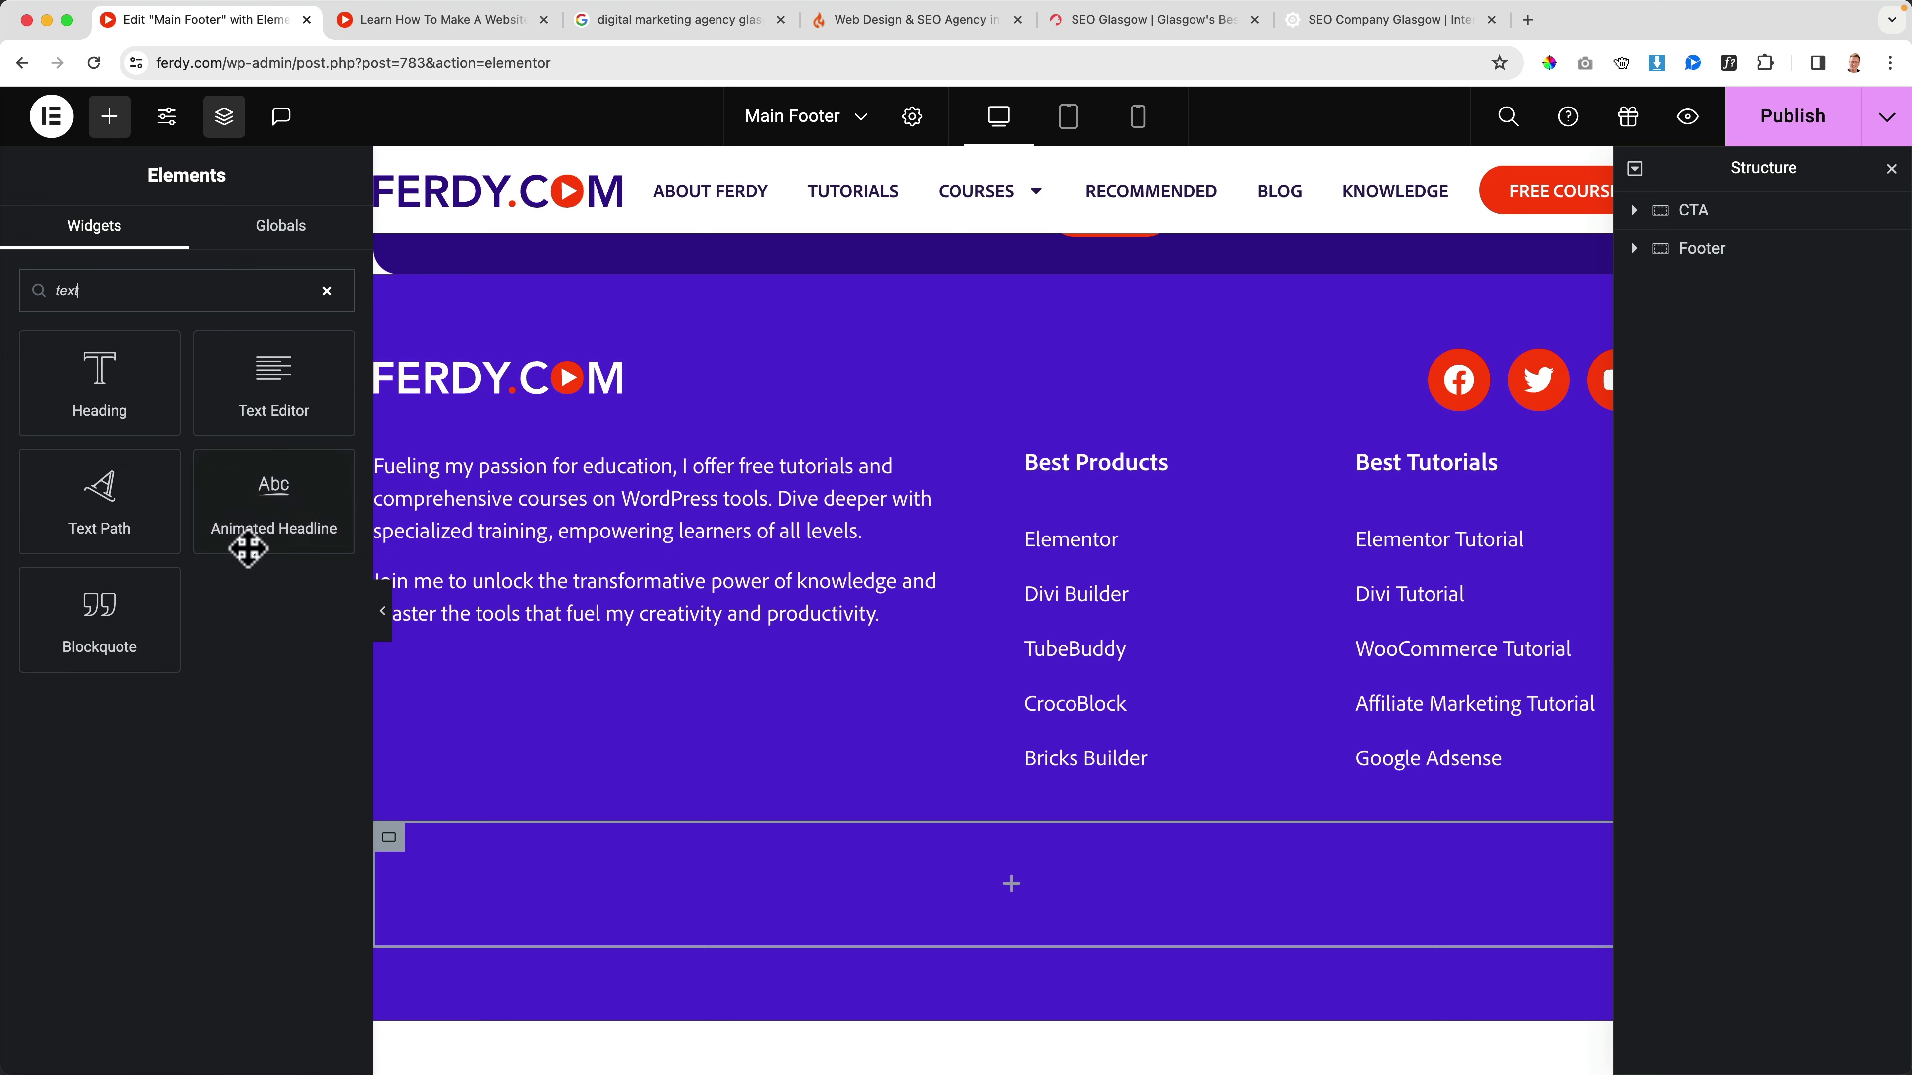
pyautogui.moveTo(270, 376); pyautogui.dragTo(499, 889)
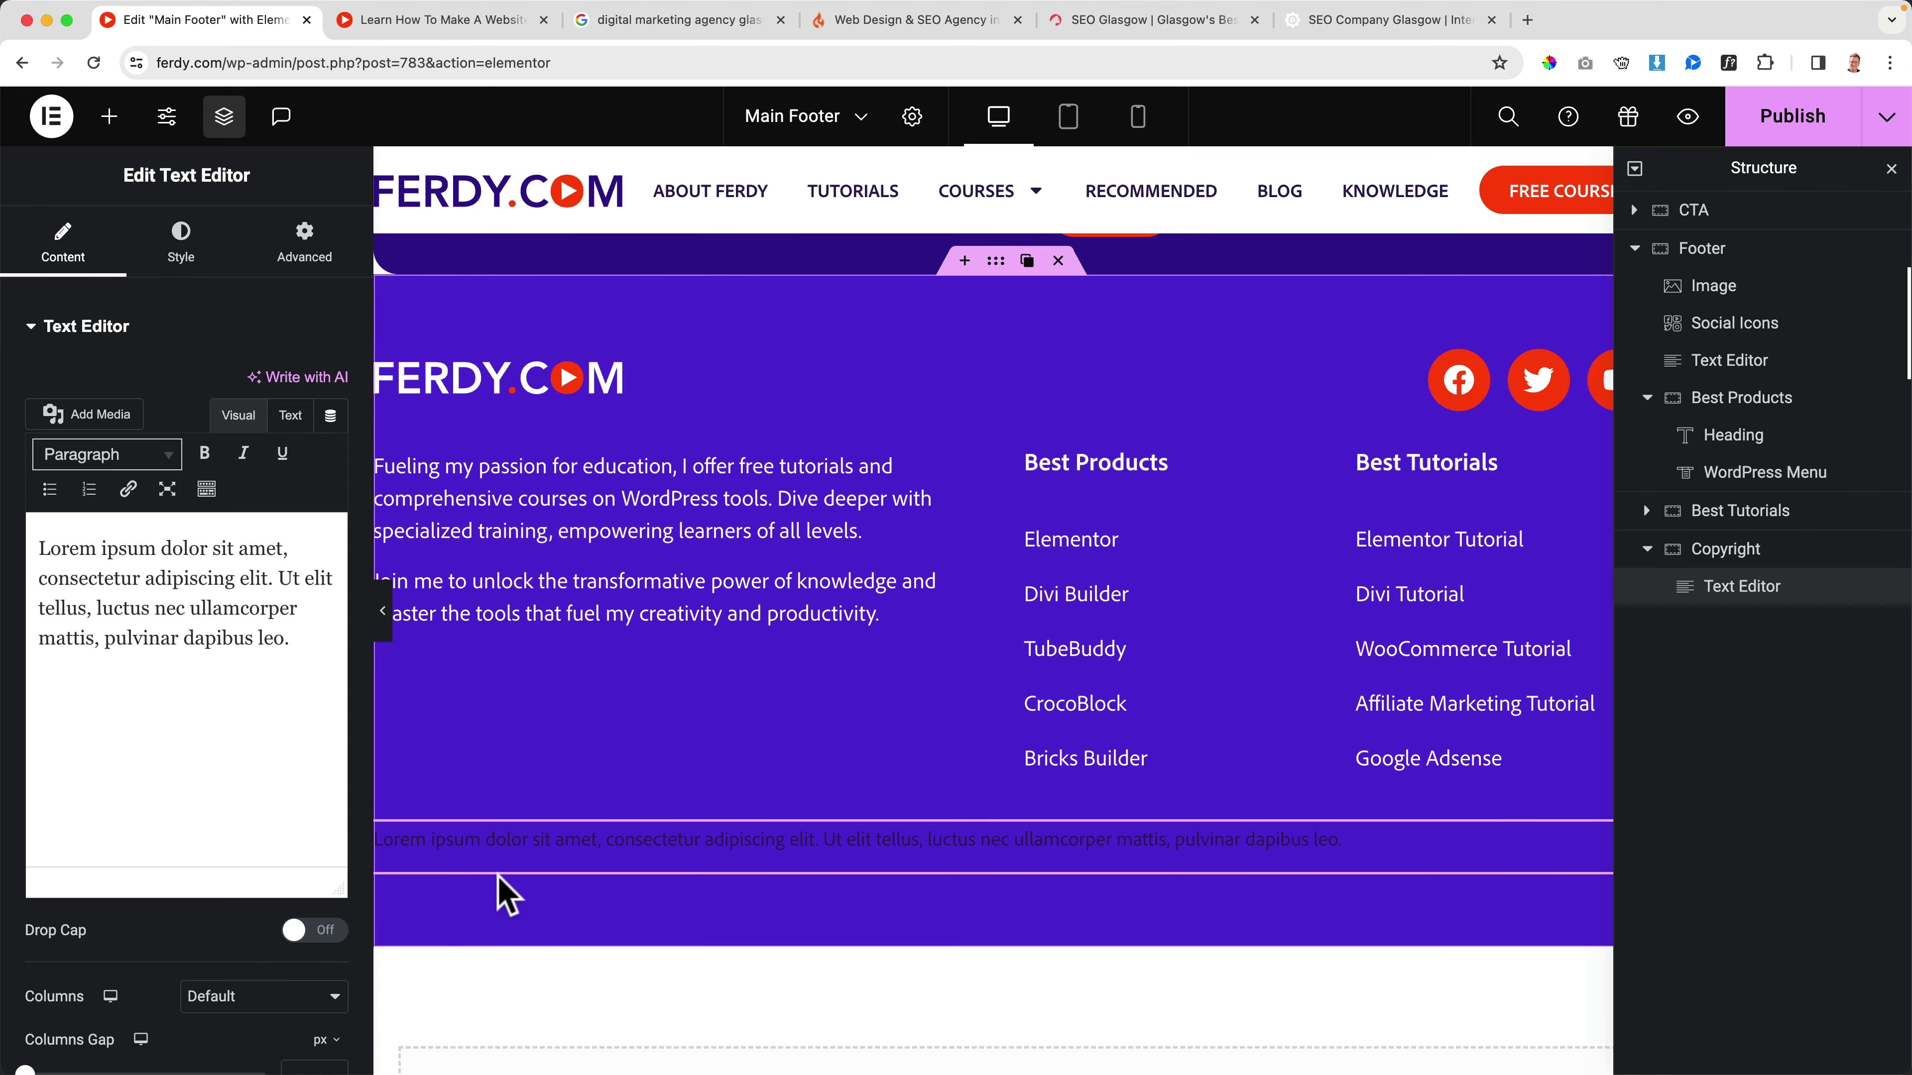
# Step: Replace the placeholder text in the Copyright container with "© 2024 | Ferdy.com"
pyautogui.tripleClick(167, 622)
pyautogui.press('super+f')
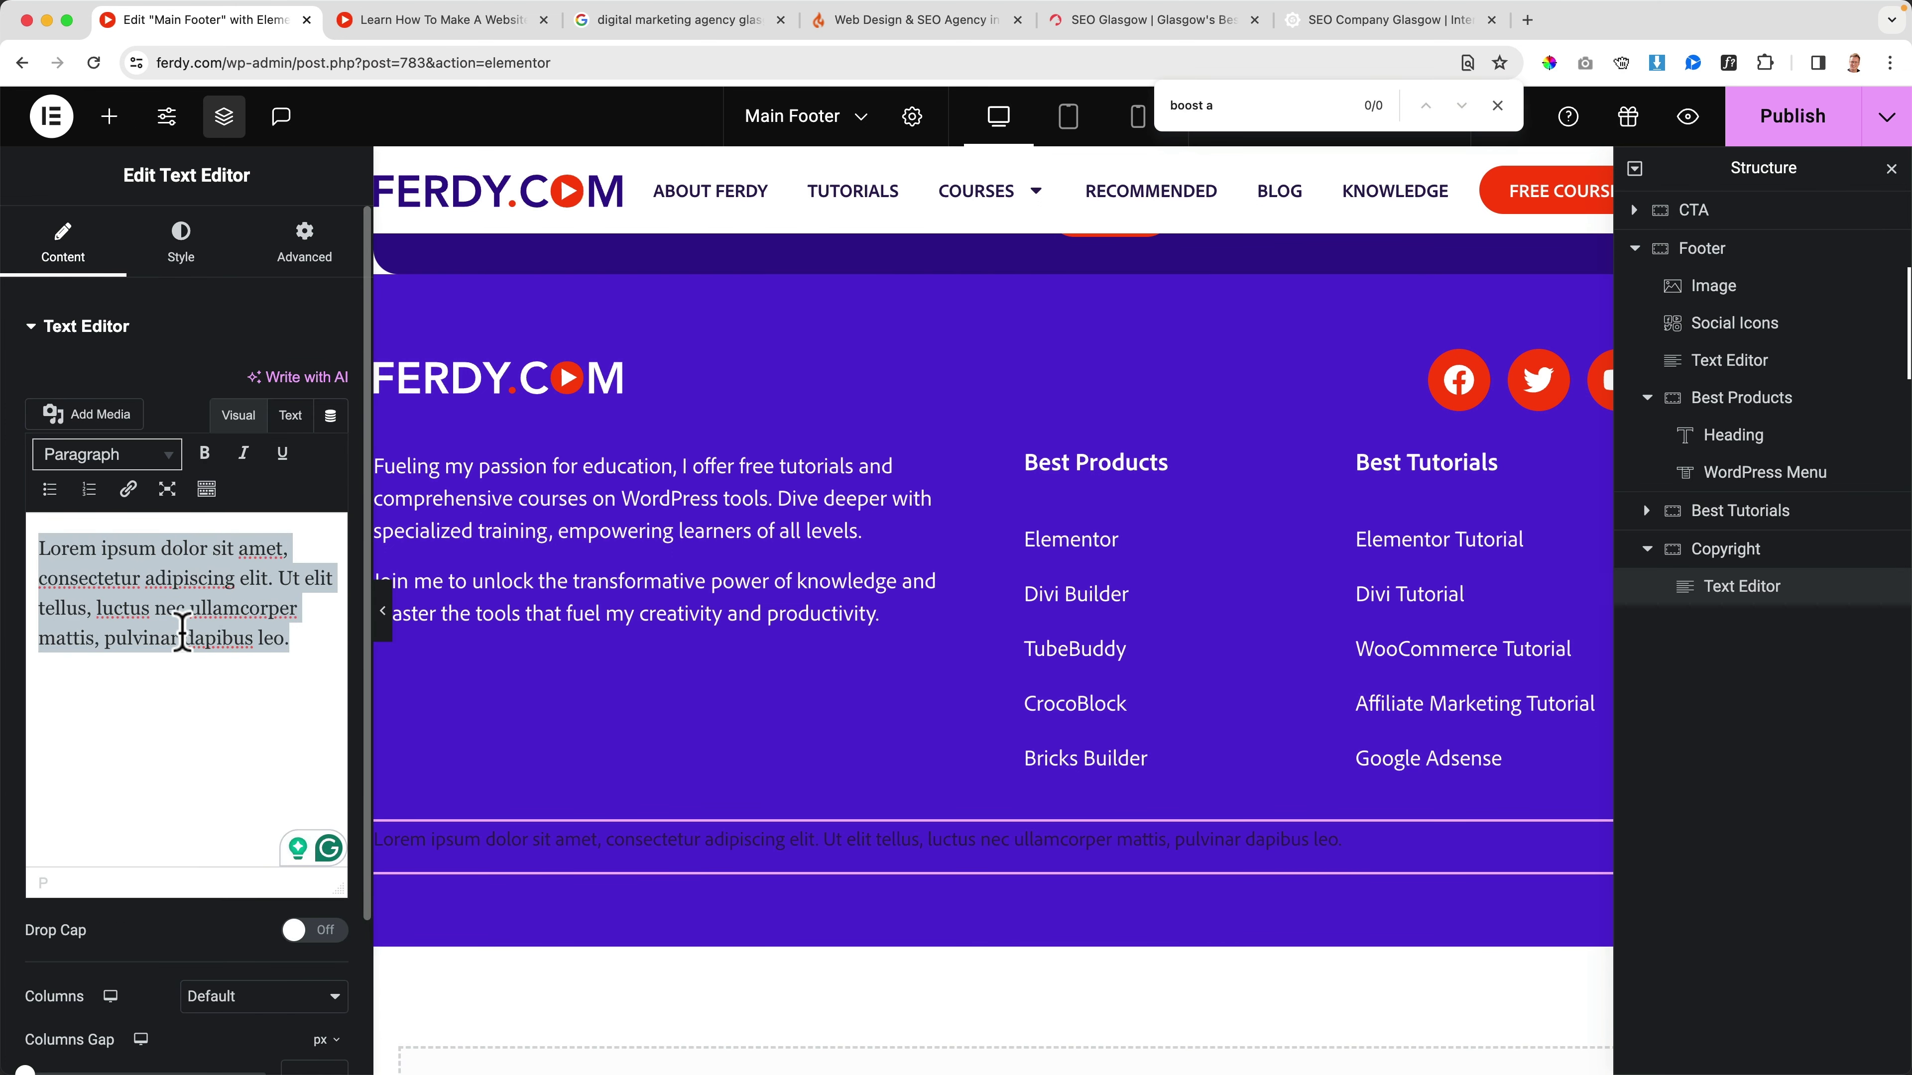
pyautogui.write('© 20')
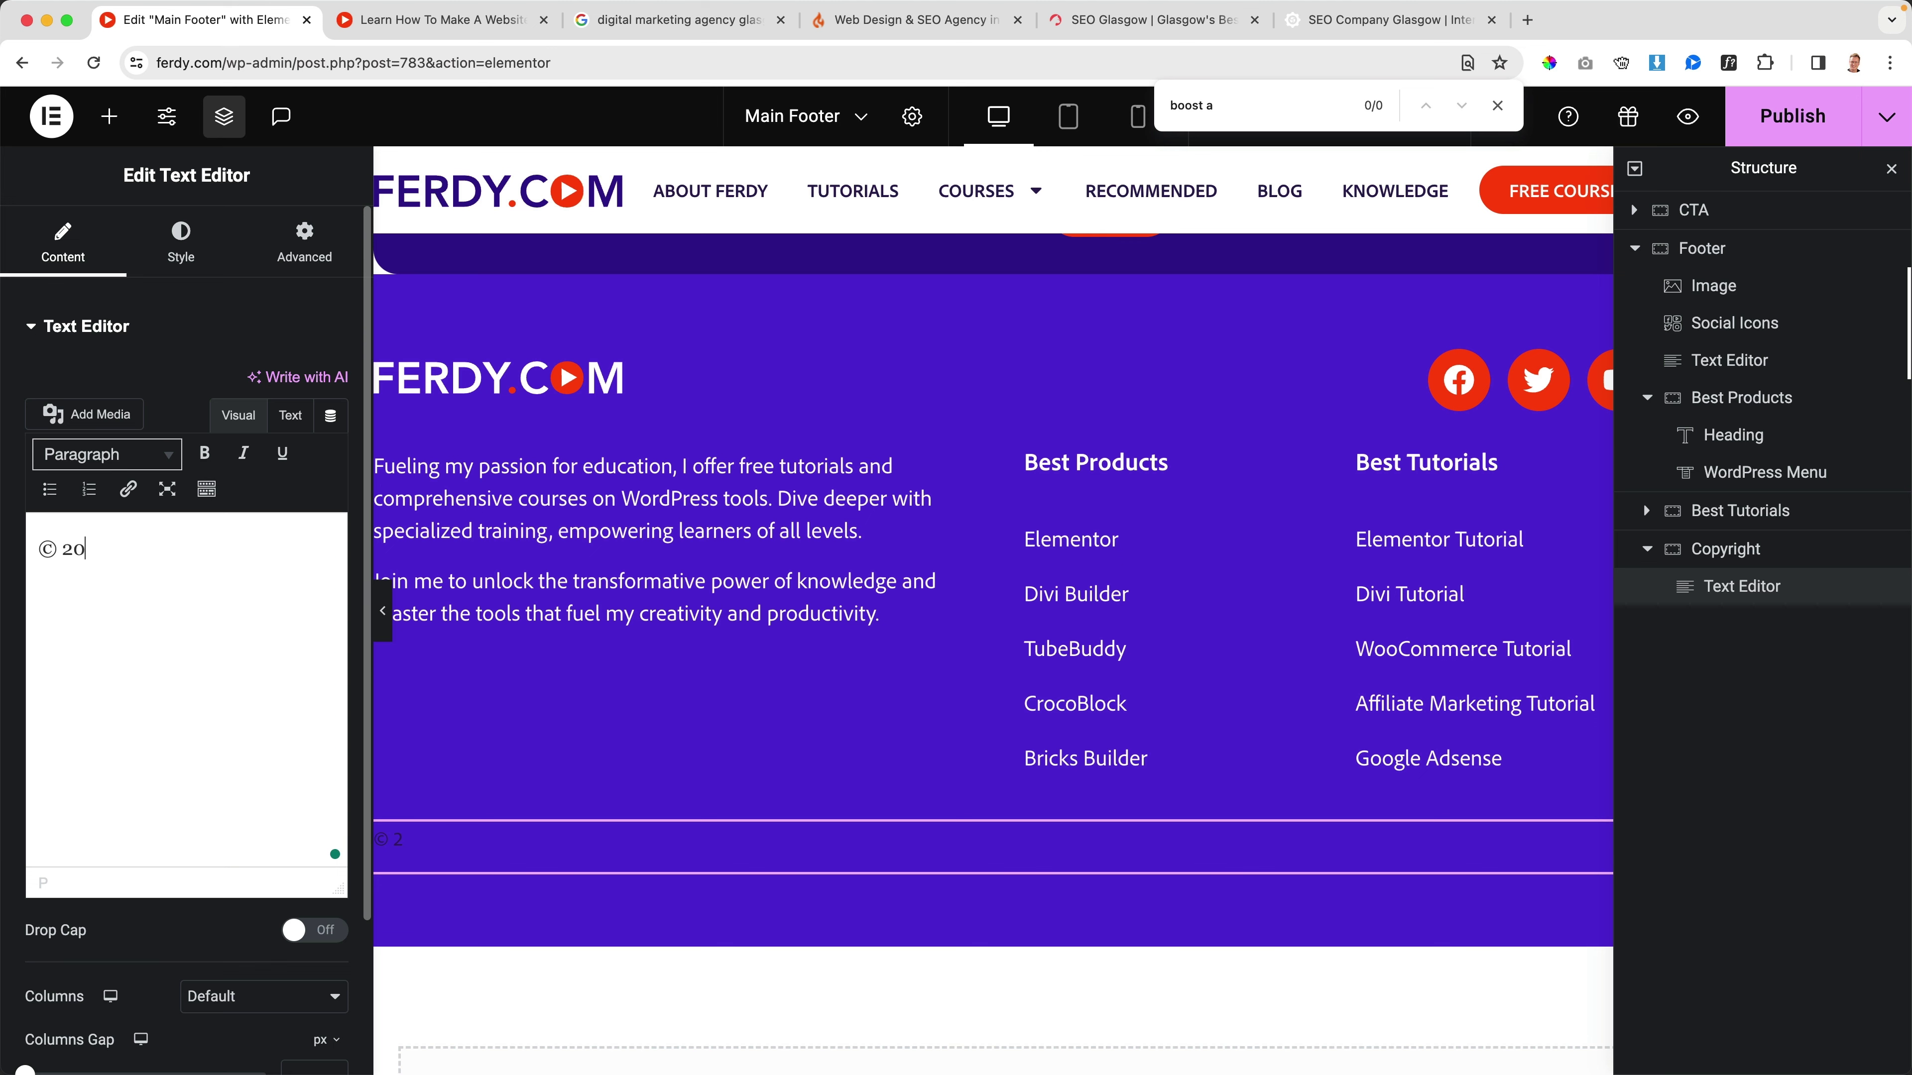
pyautogui.write('24 | Ferdy.com')
# Step: Give the copyright text the global White color and a size of 18 px
pyautogui.click(181, 243)
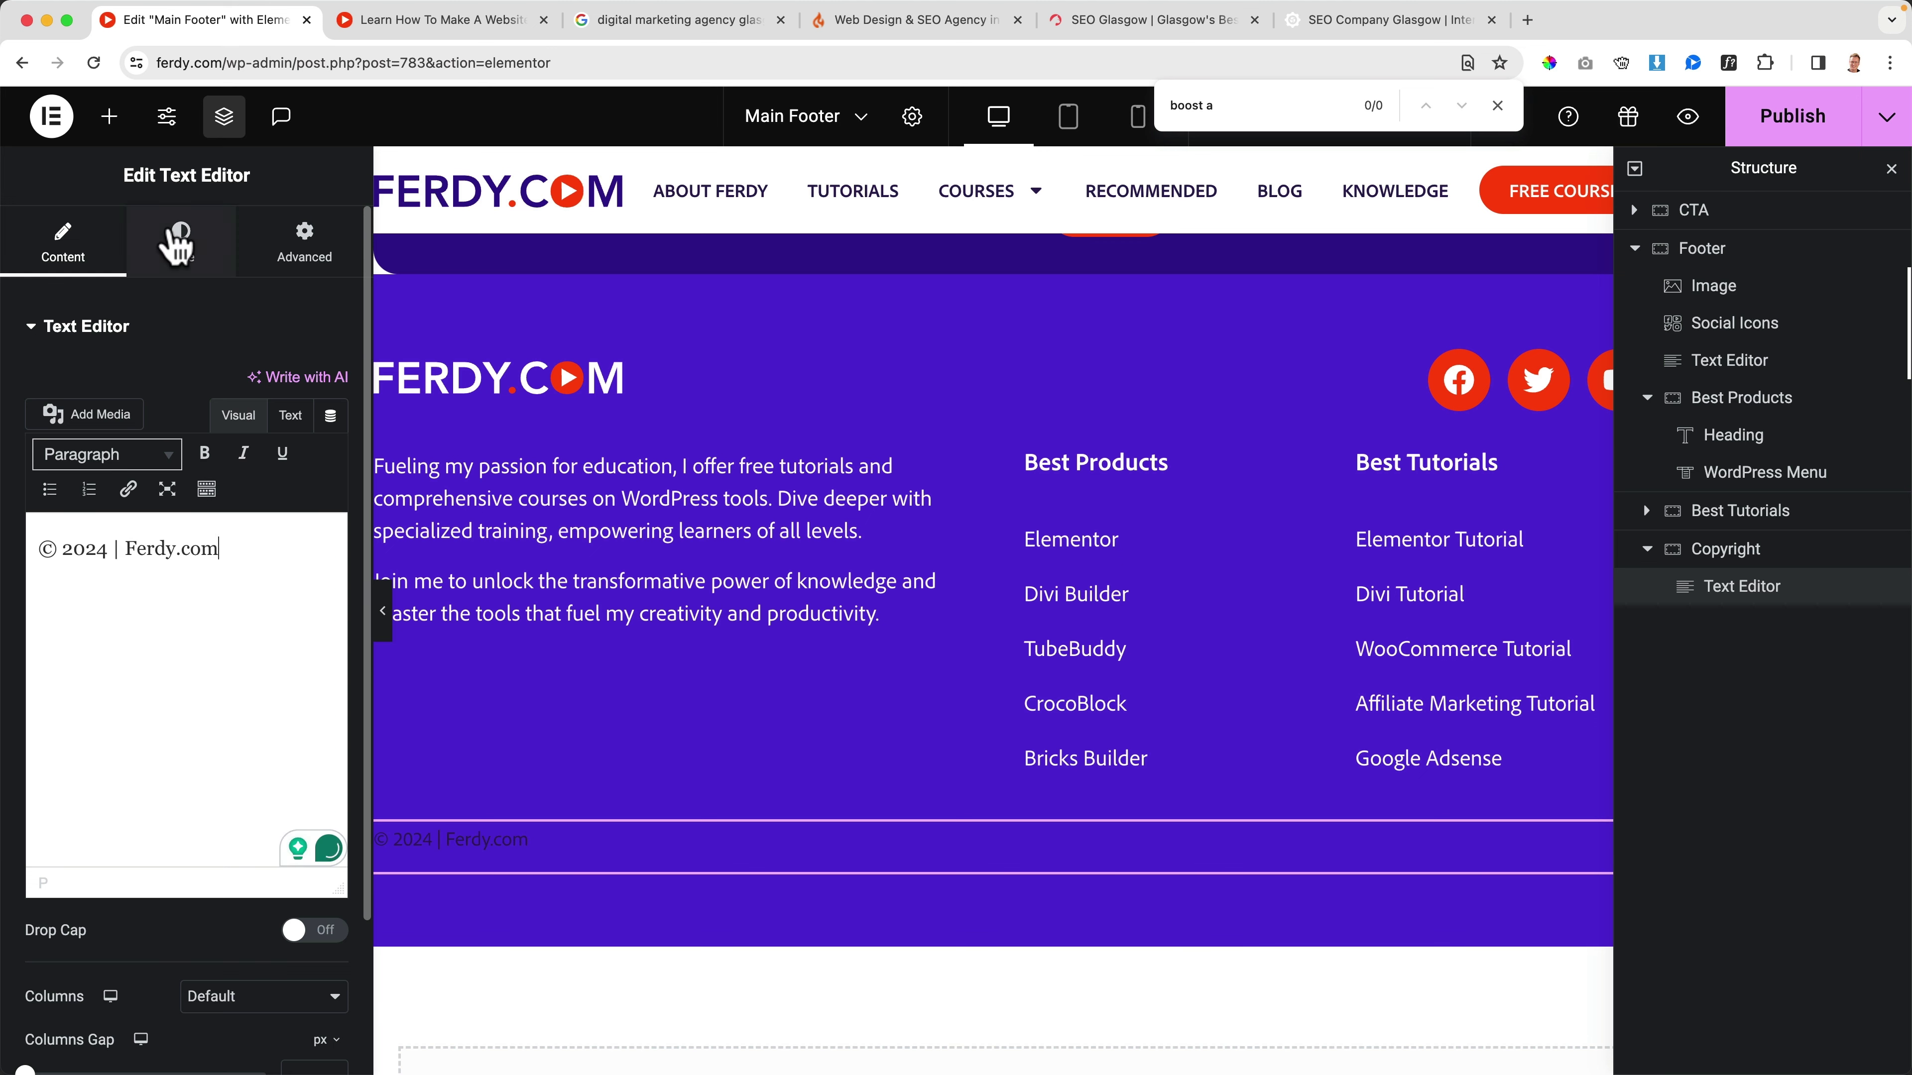
pyautogui.click(332, 437)
pyautogui.click(230, 445)
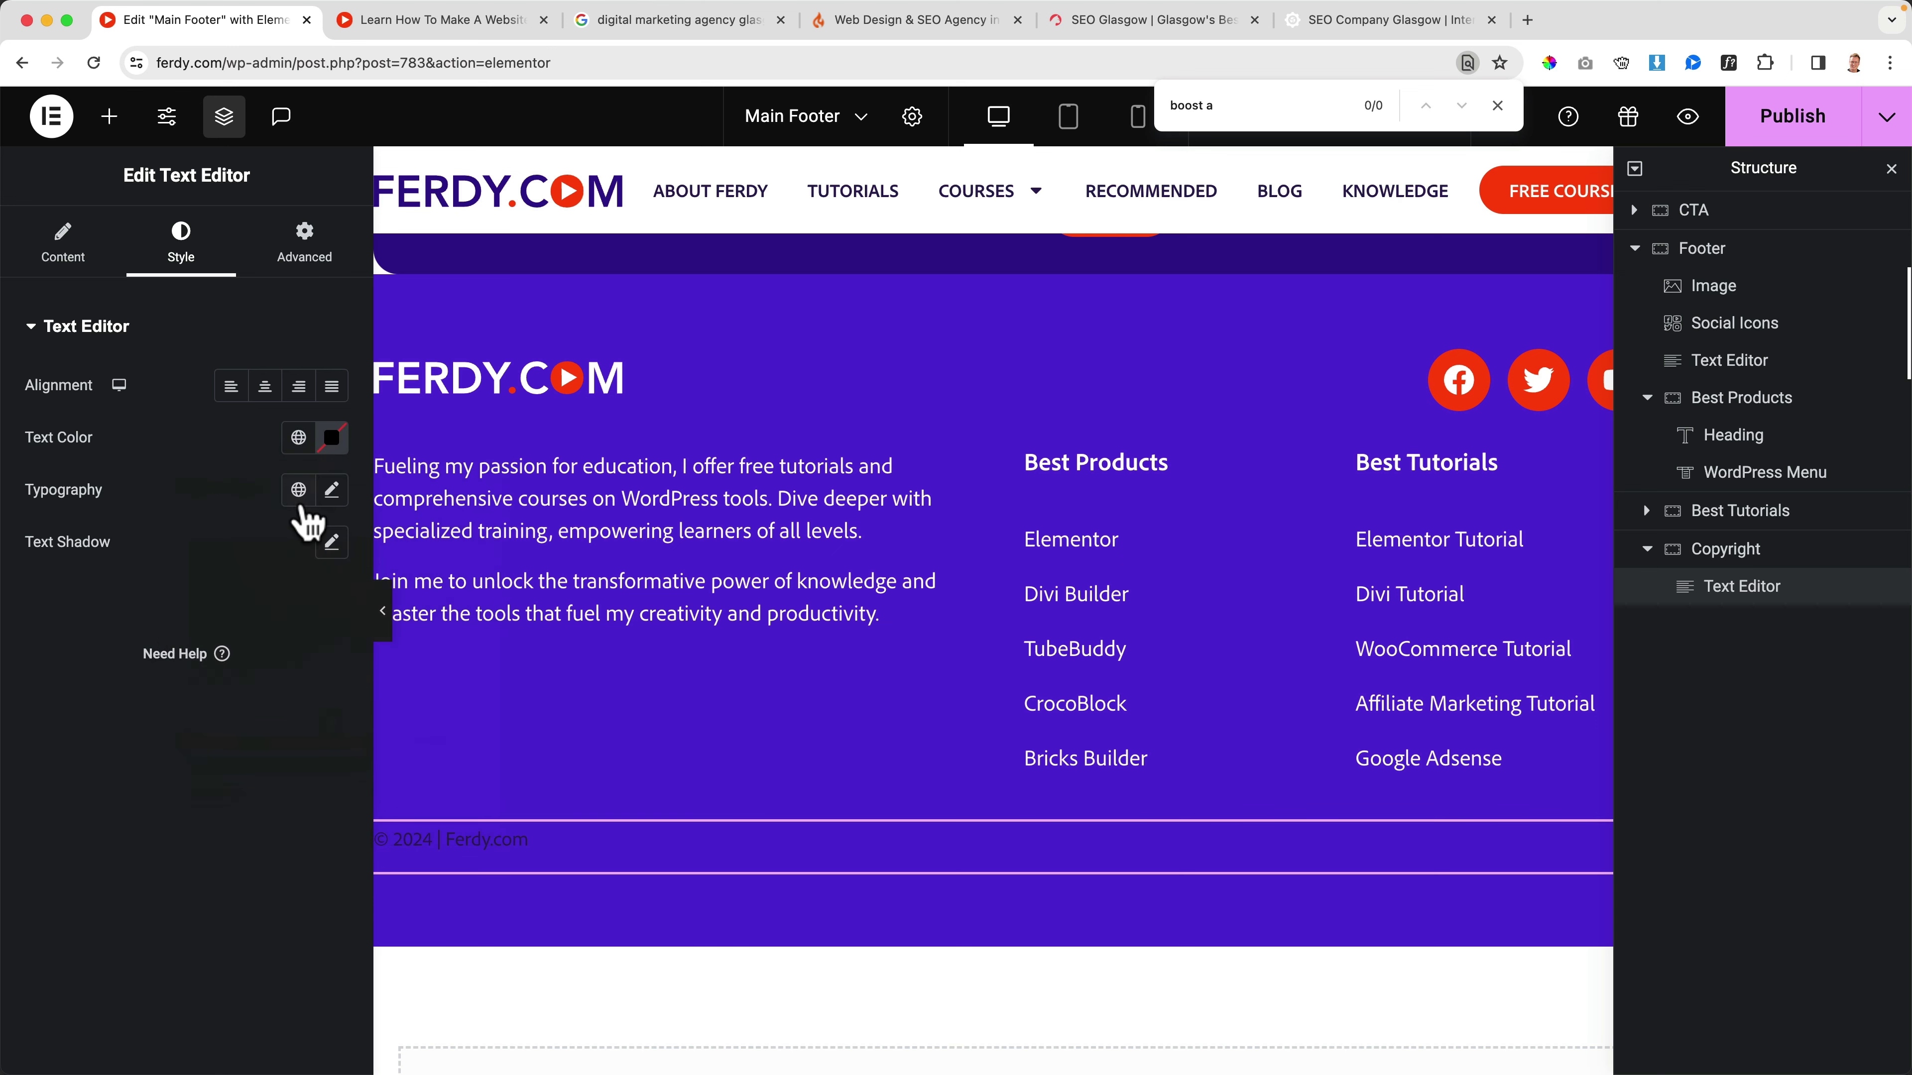
pyautogui.click(298, 489)
pyautogui.click(332, 436)
pyautogui.click(298, 436)
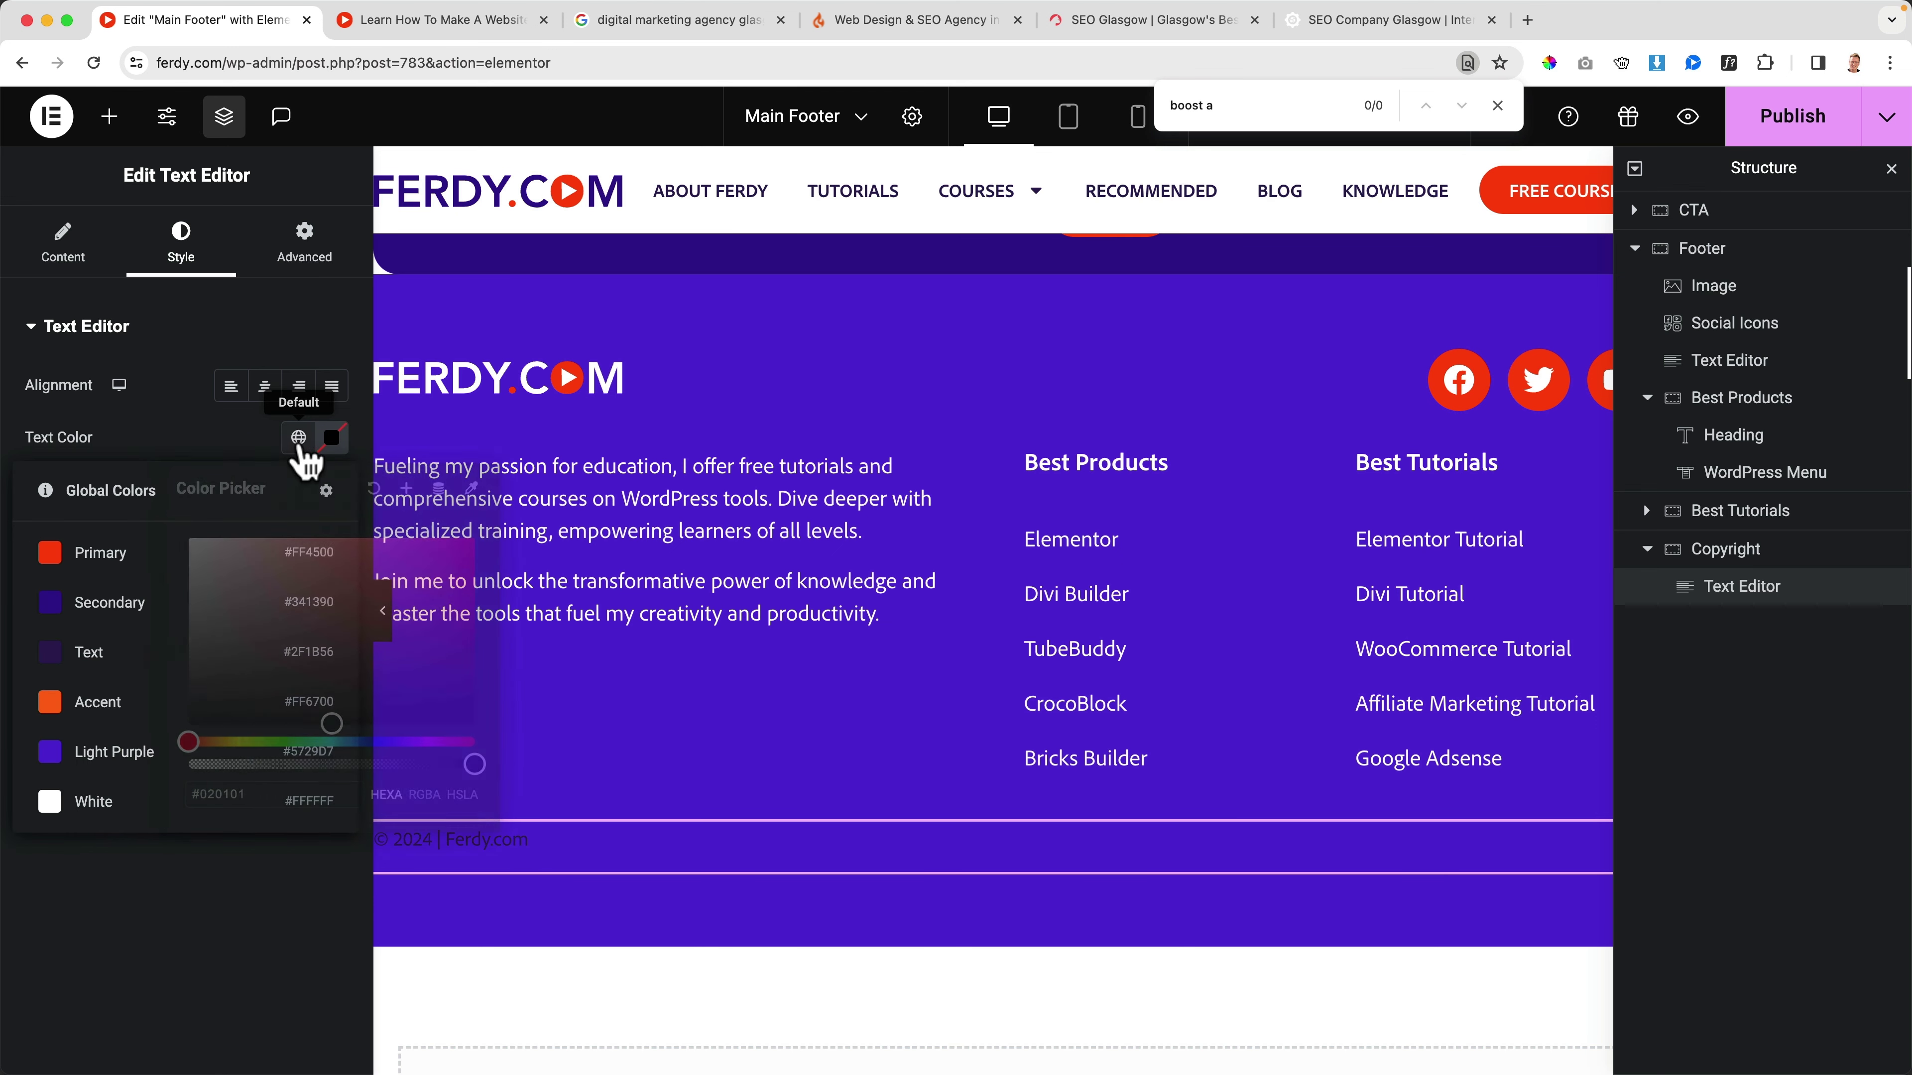
pyautogui.click(45, 798)
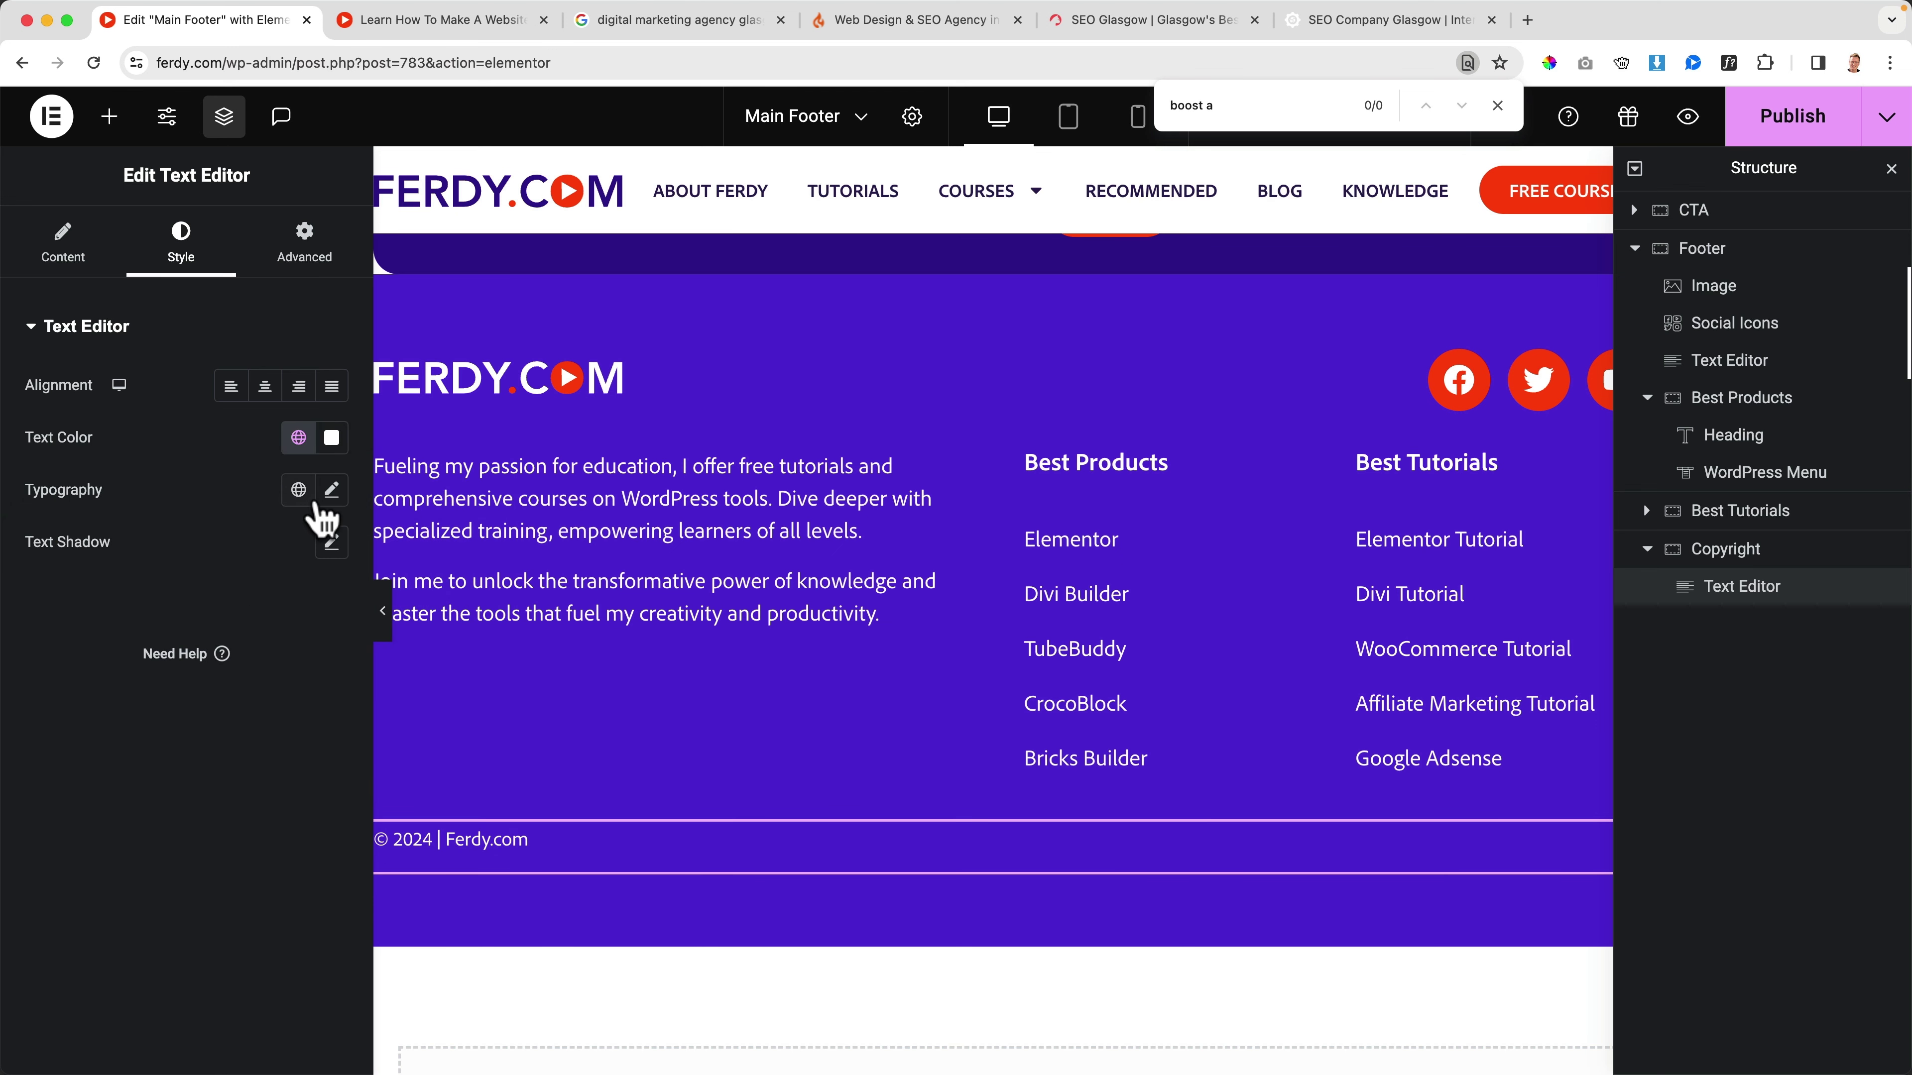
pyautogui.click(331, 491)
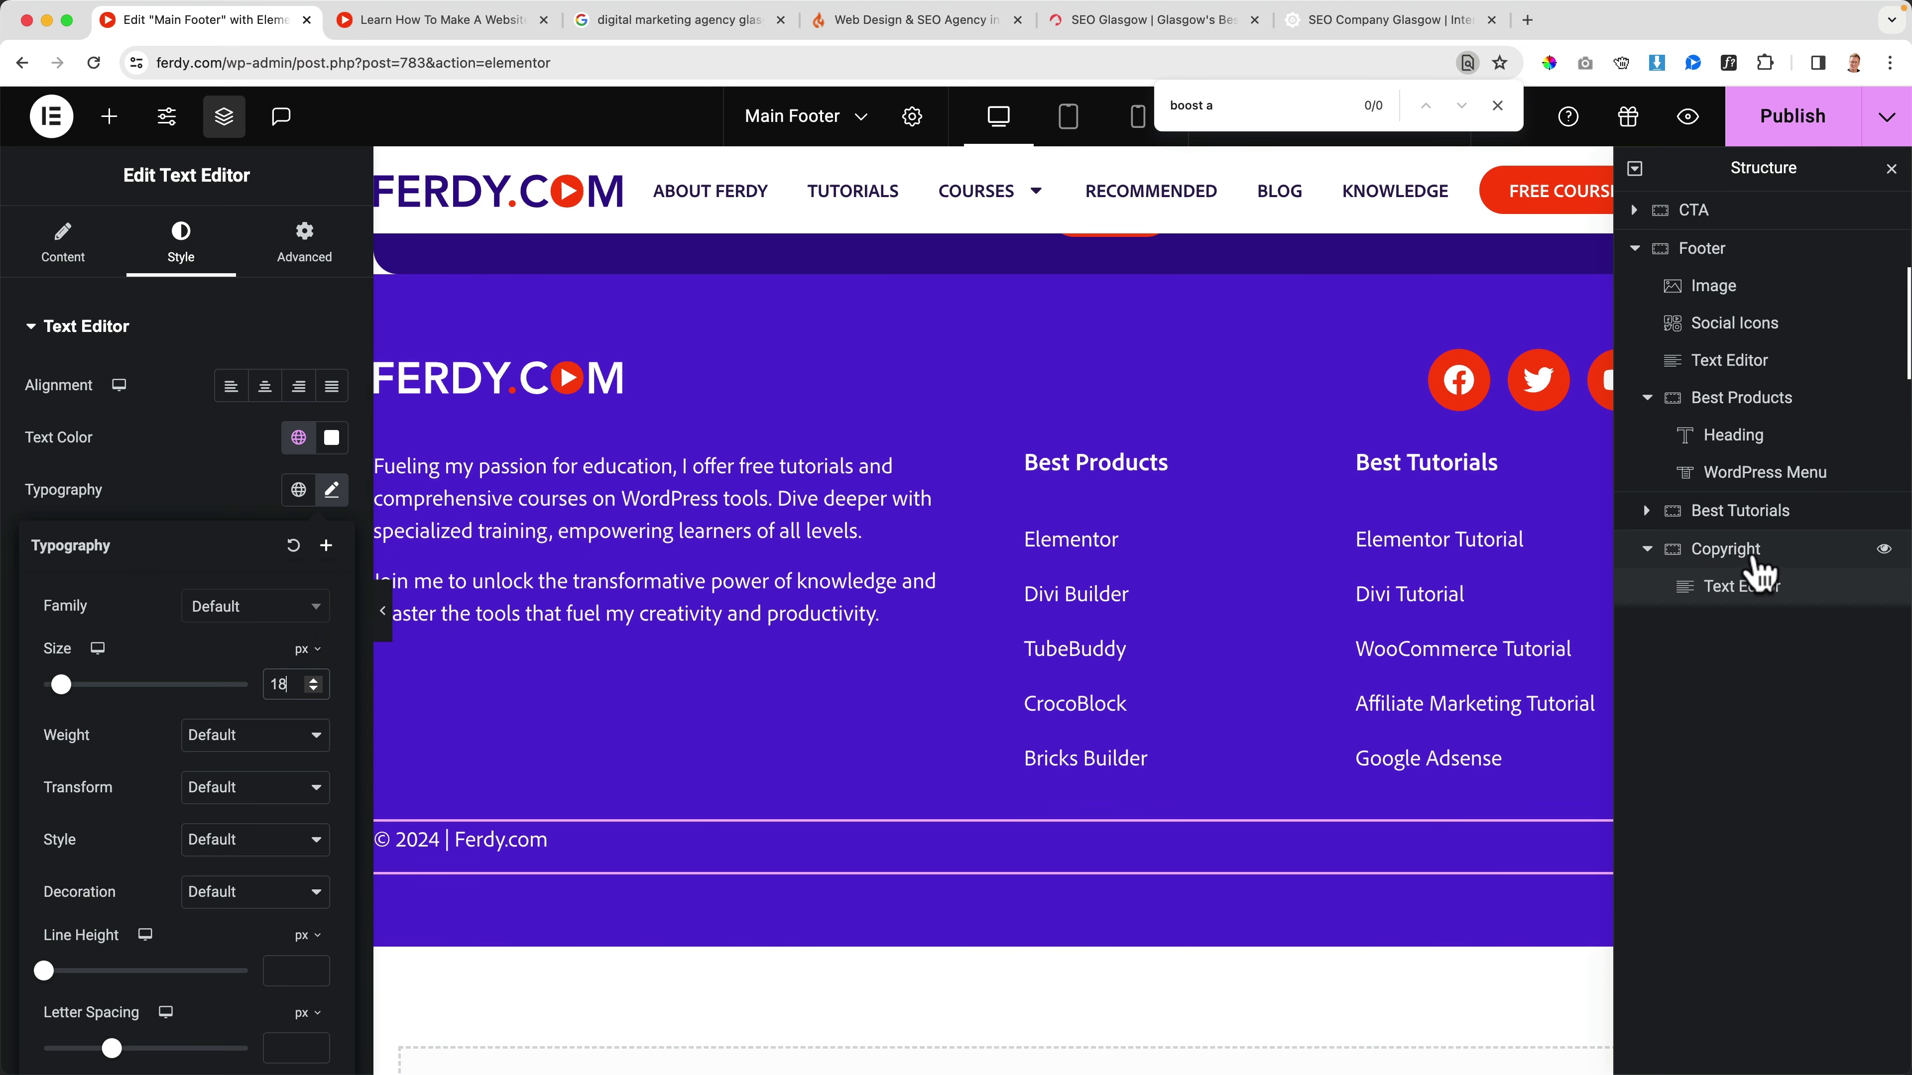
# Step: Give the Copyright container a solid border with only a 2 px top width in the global White color
pyautogui.click(1641, 561)
pyautogui.click(164, 268)
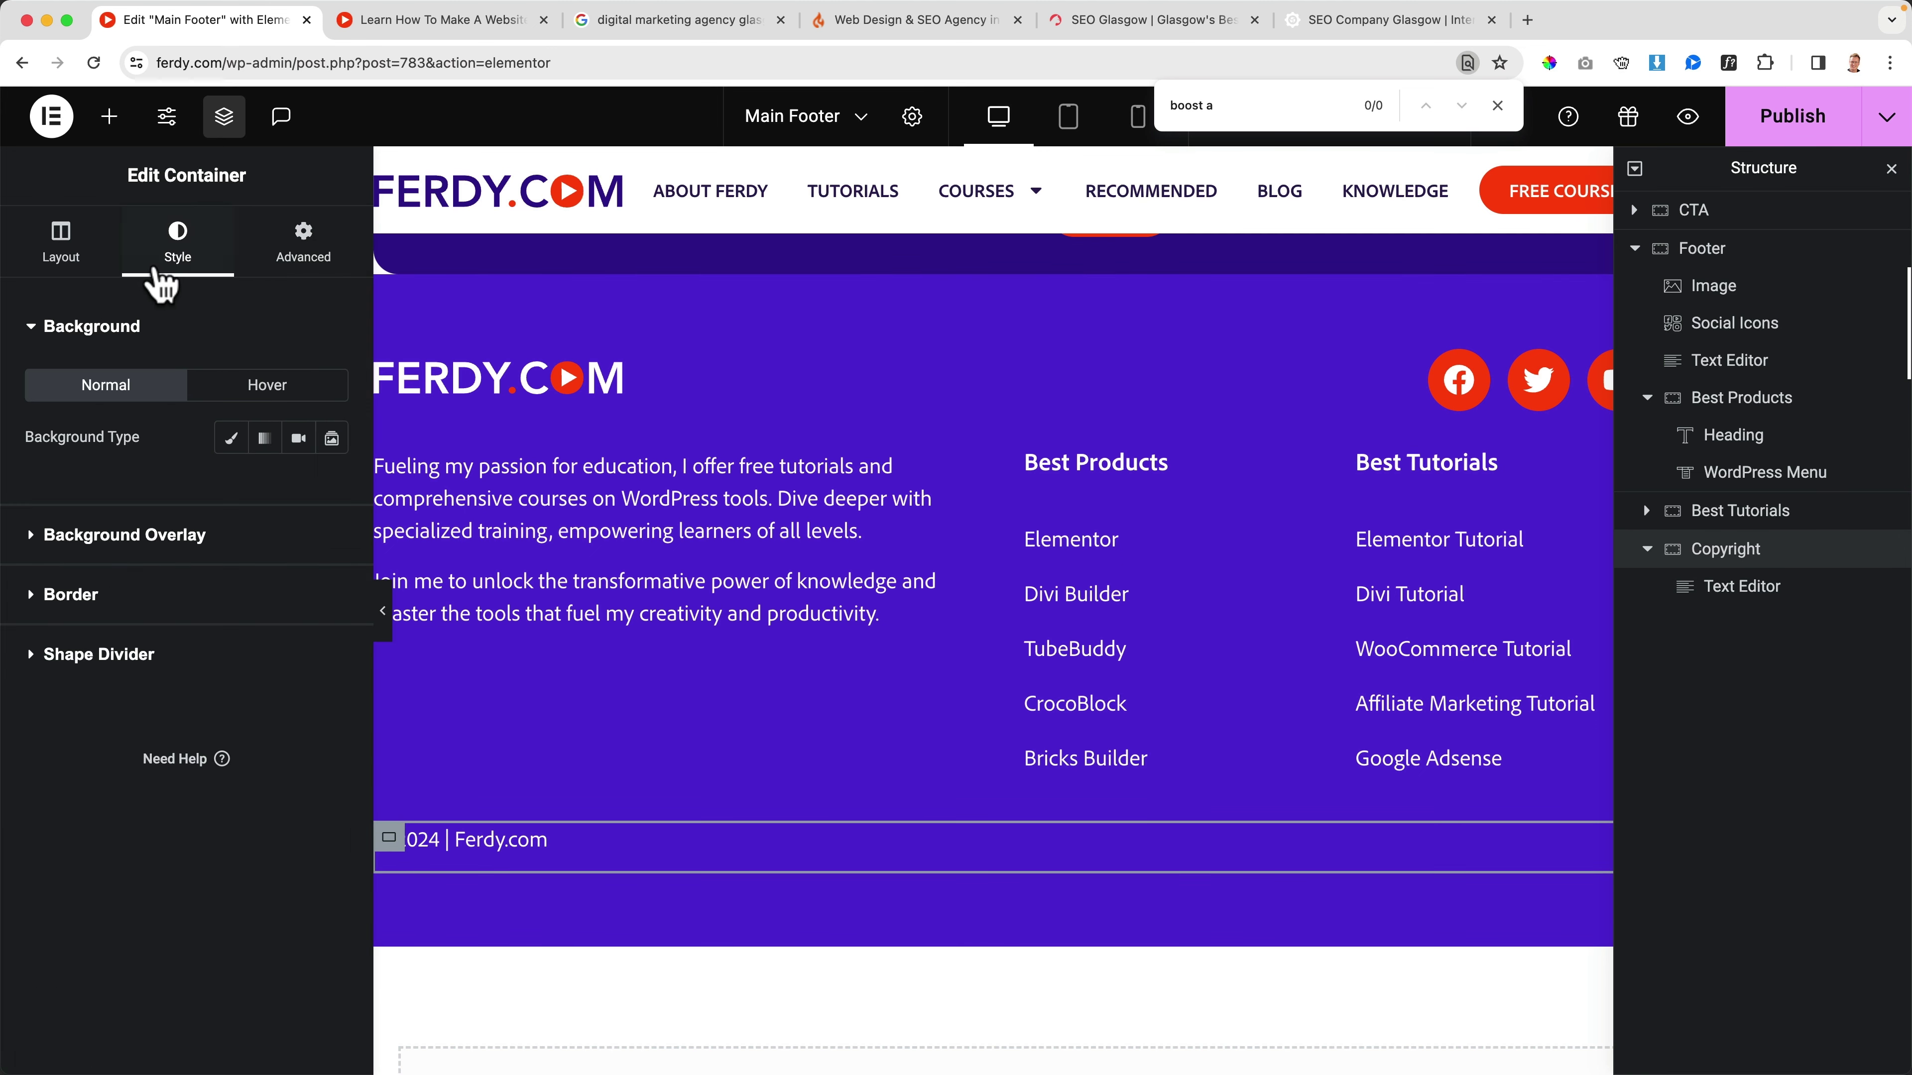
pyautogui.click(75, 591)
pyautogui.click(265, 561)
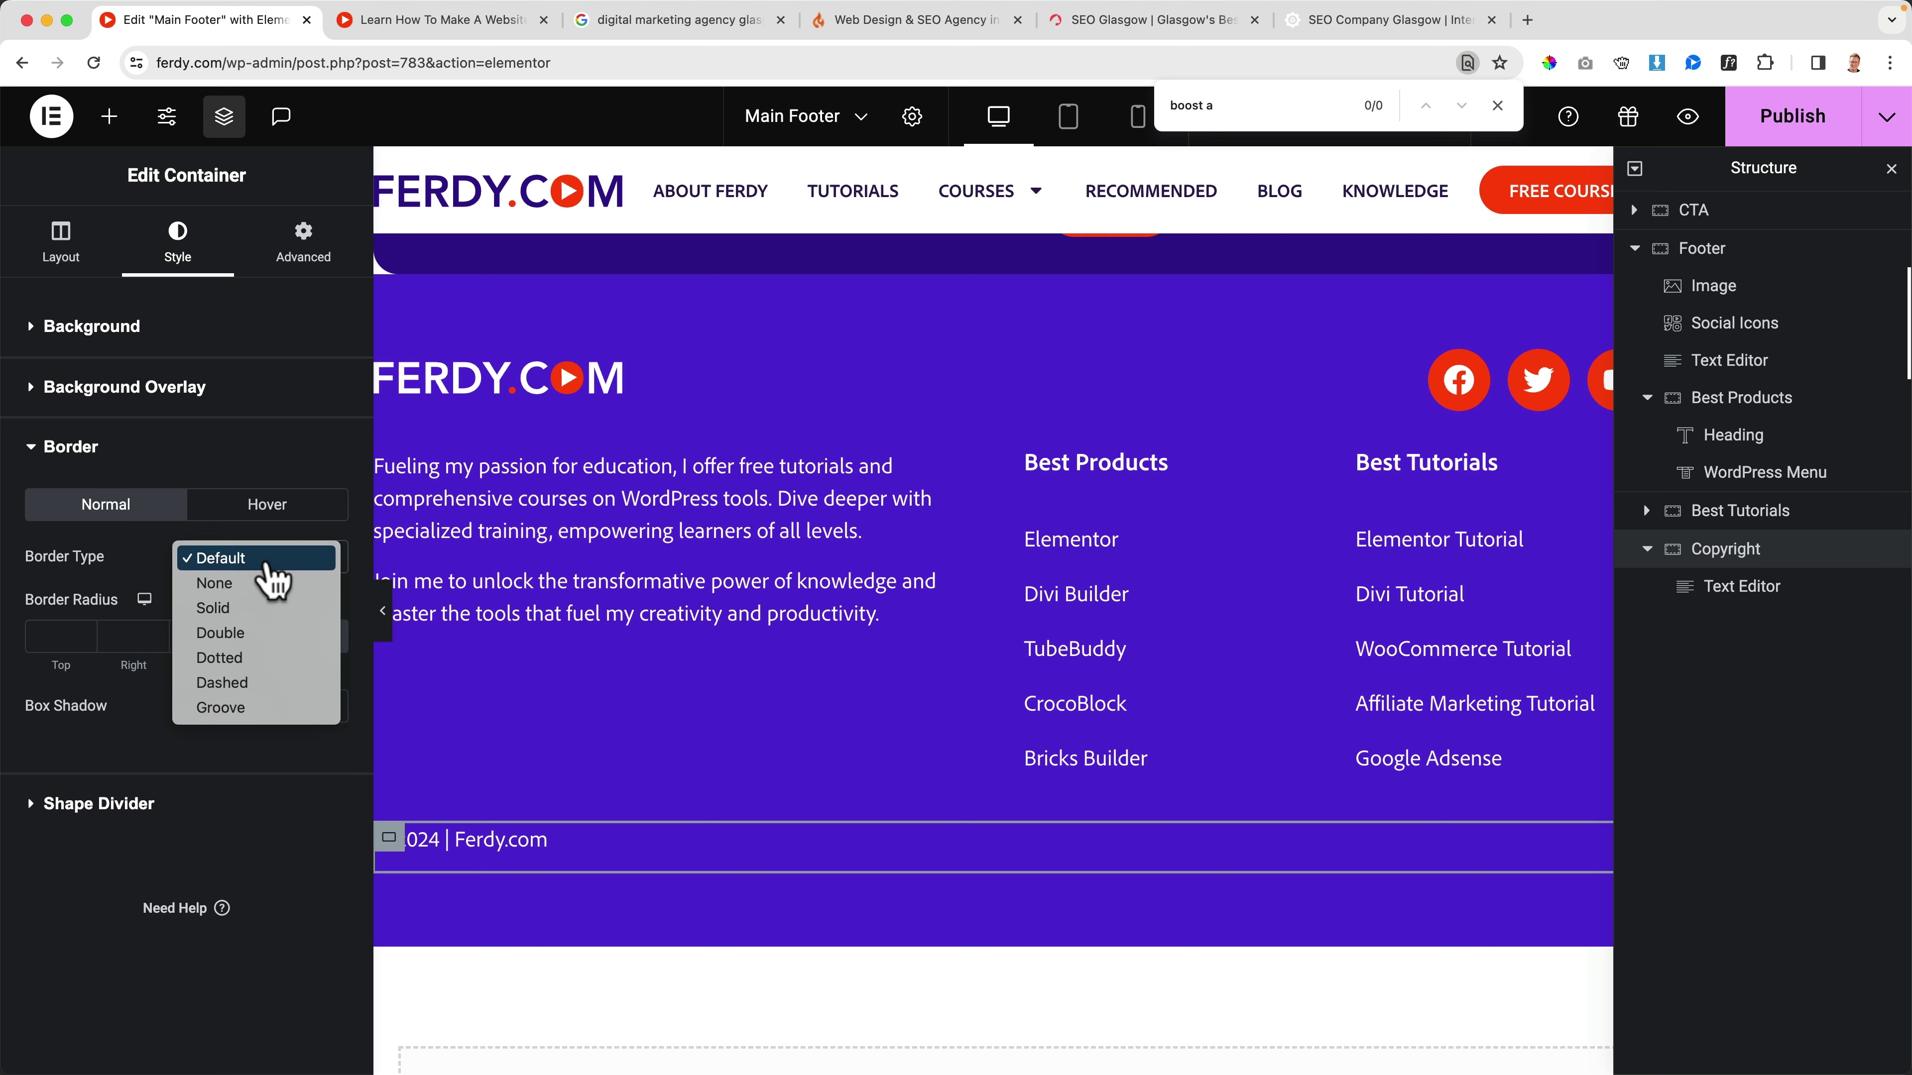
pyautogui.click(247, 616)
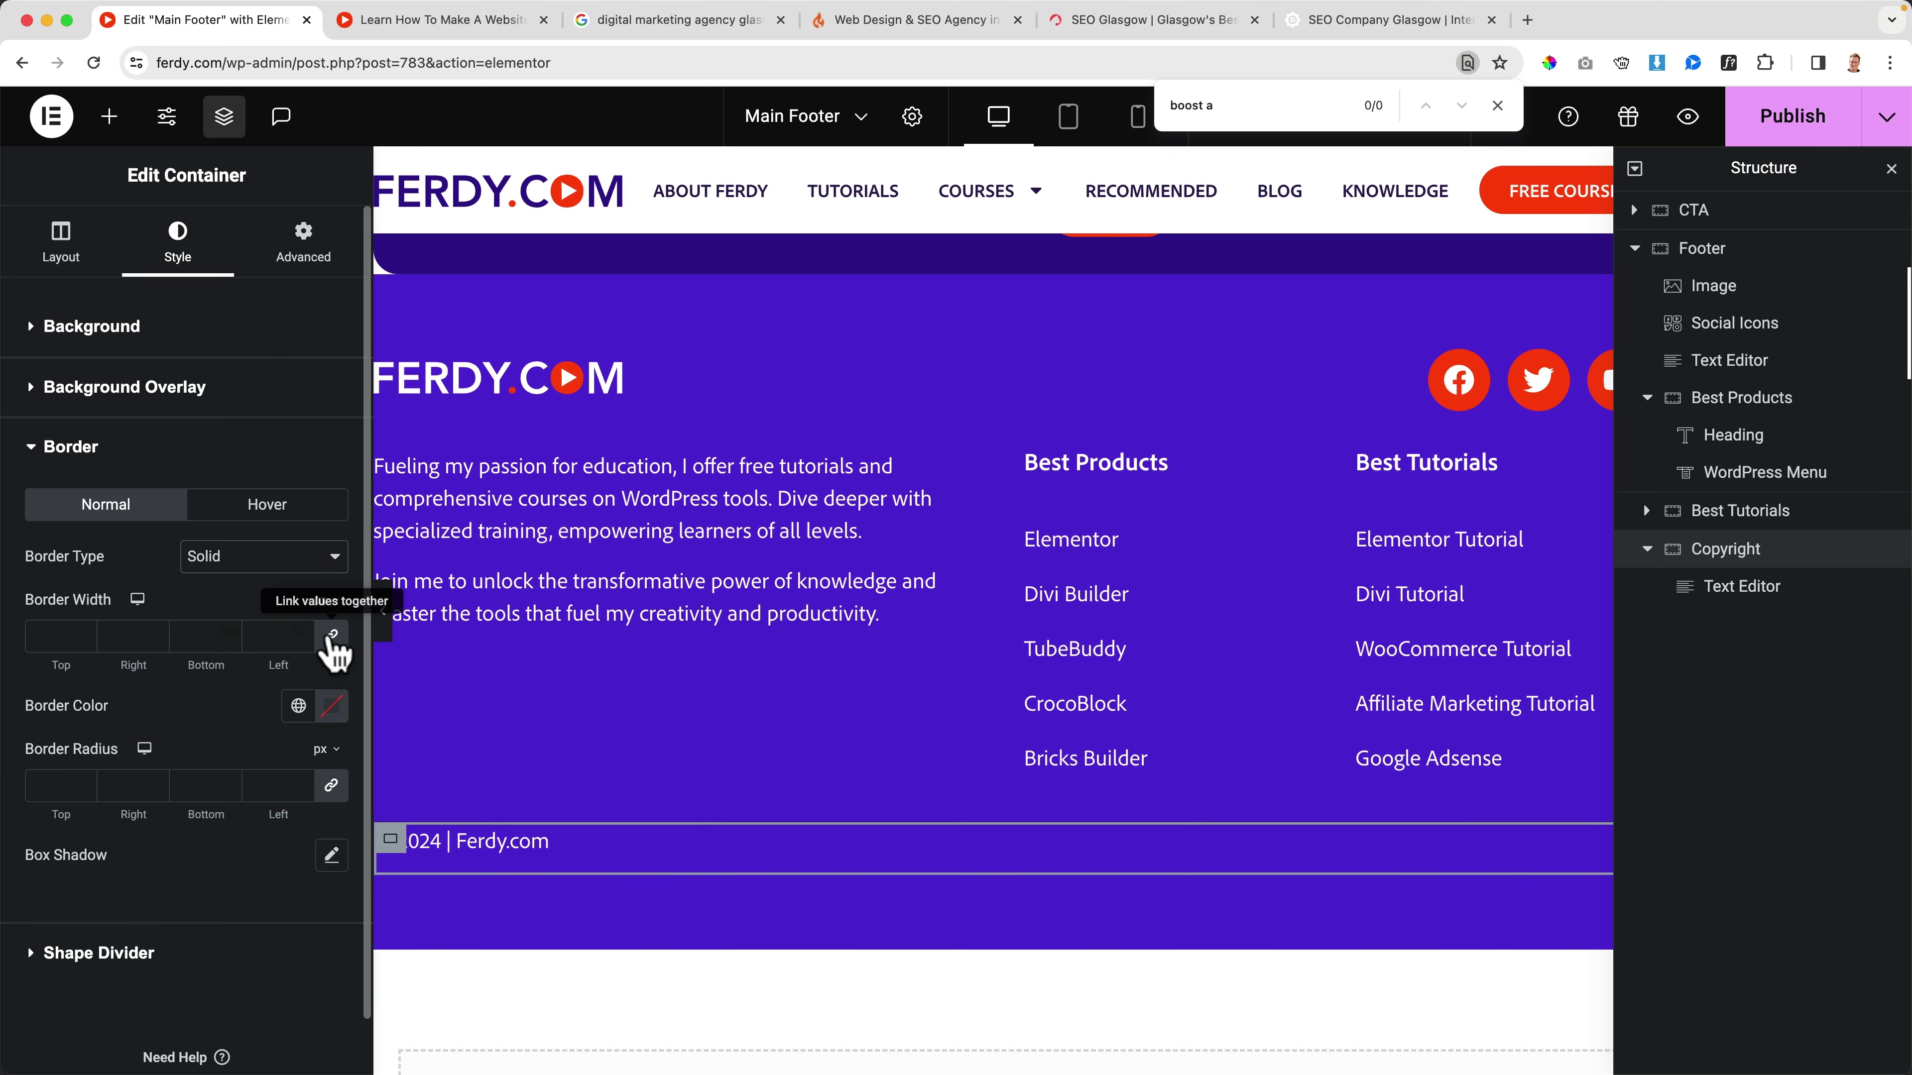
pyautogui.click(73, 634)
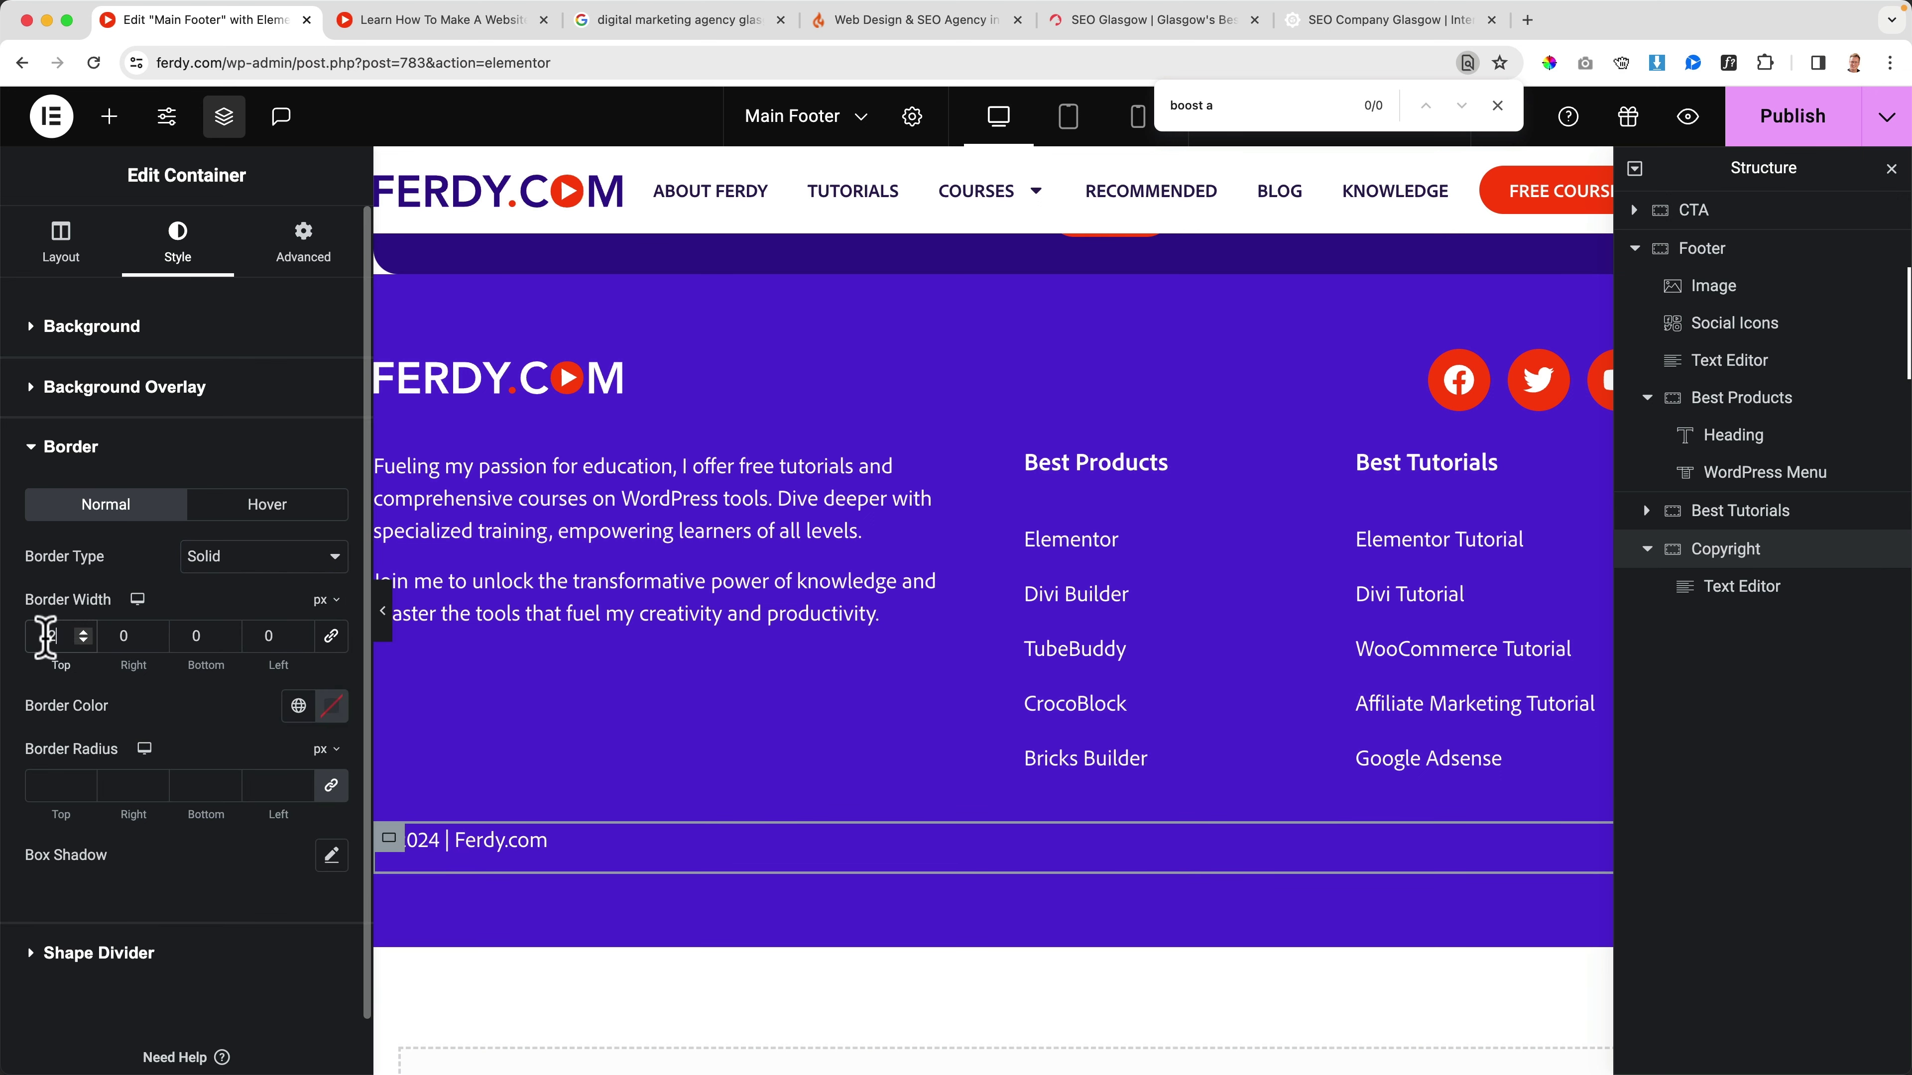
pyautogui.click(298, 706)
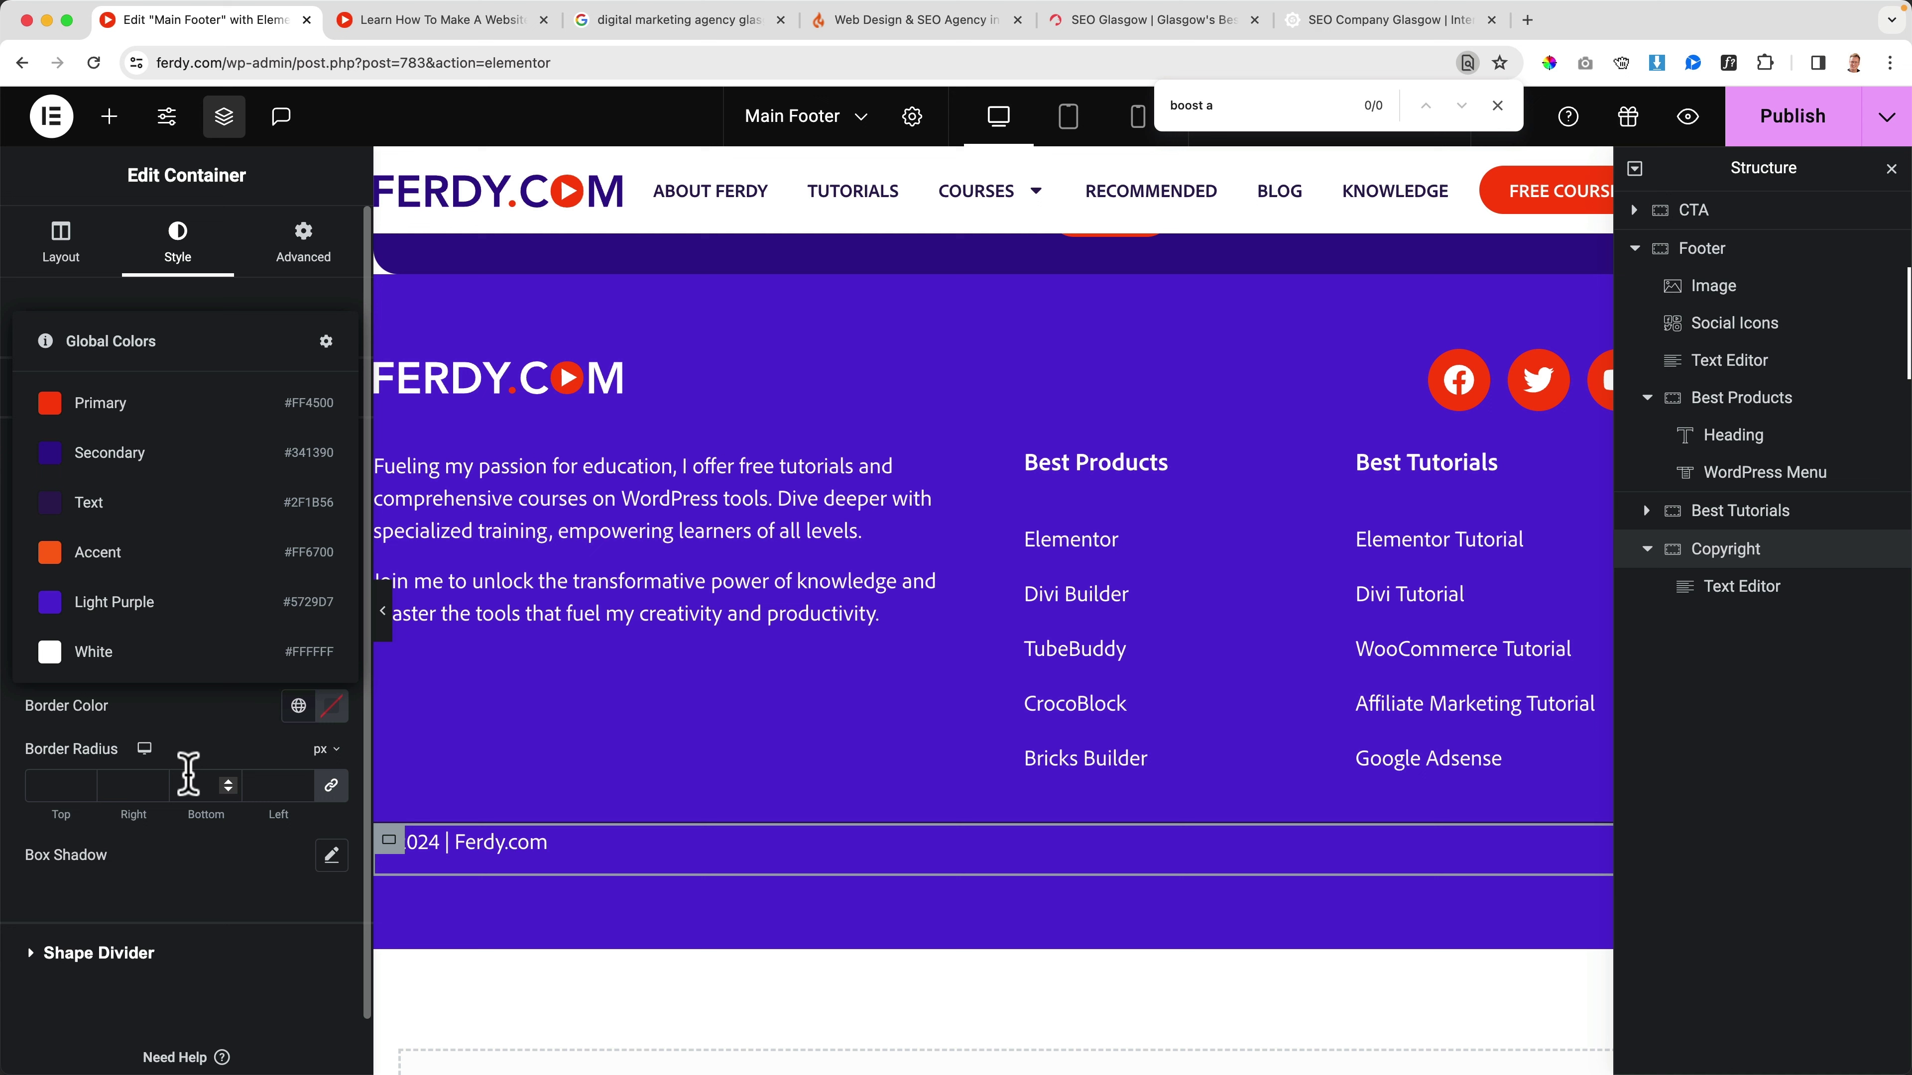
pyautogui.click(106, 652)
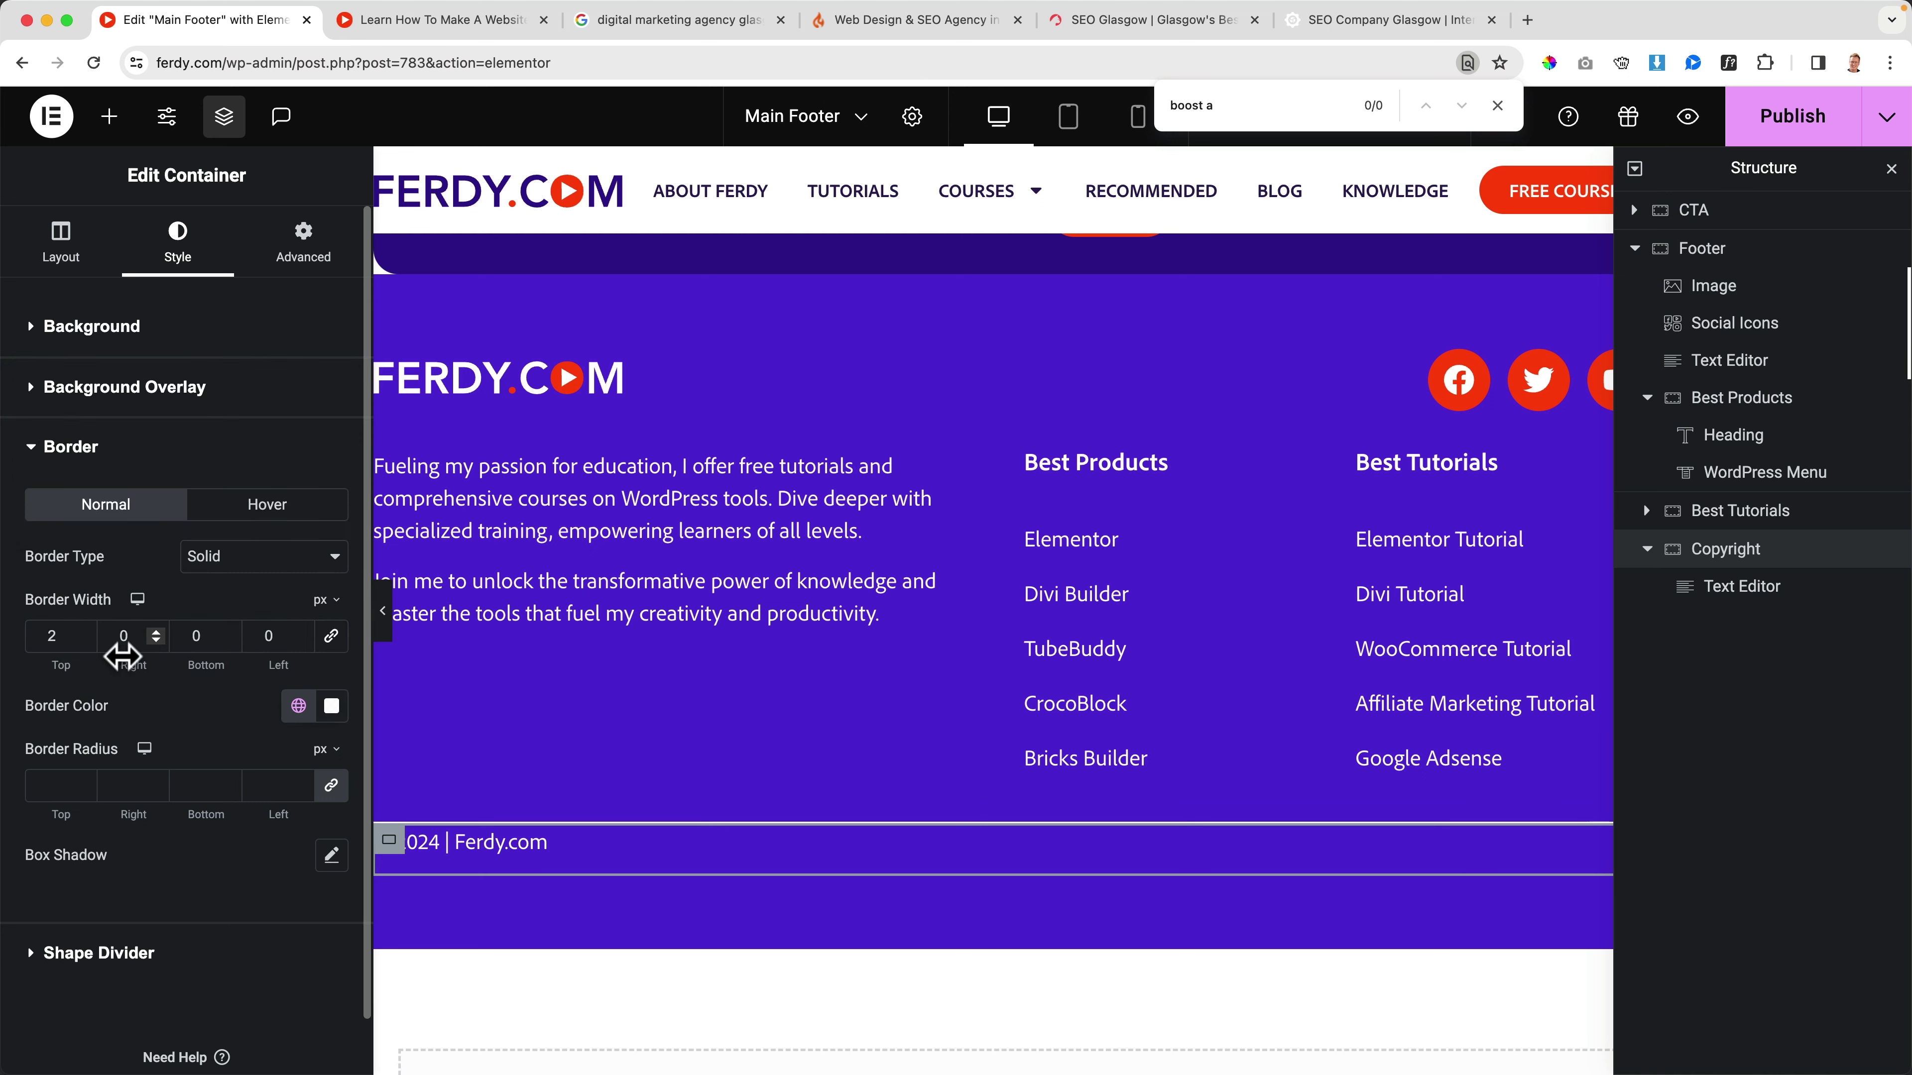
# Step: Set the Copyright container's top padding to 20 px, leaving the other sides at 0
pyautogui.click(1735, 591)
pyautogui.click(300, 275)
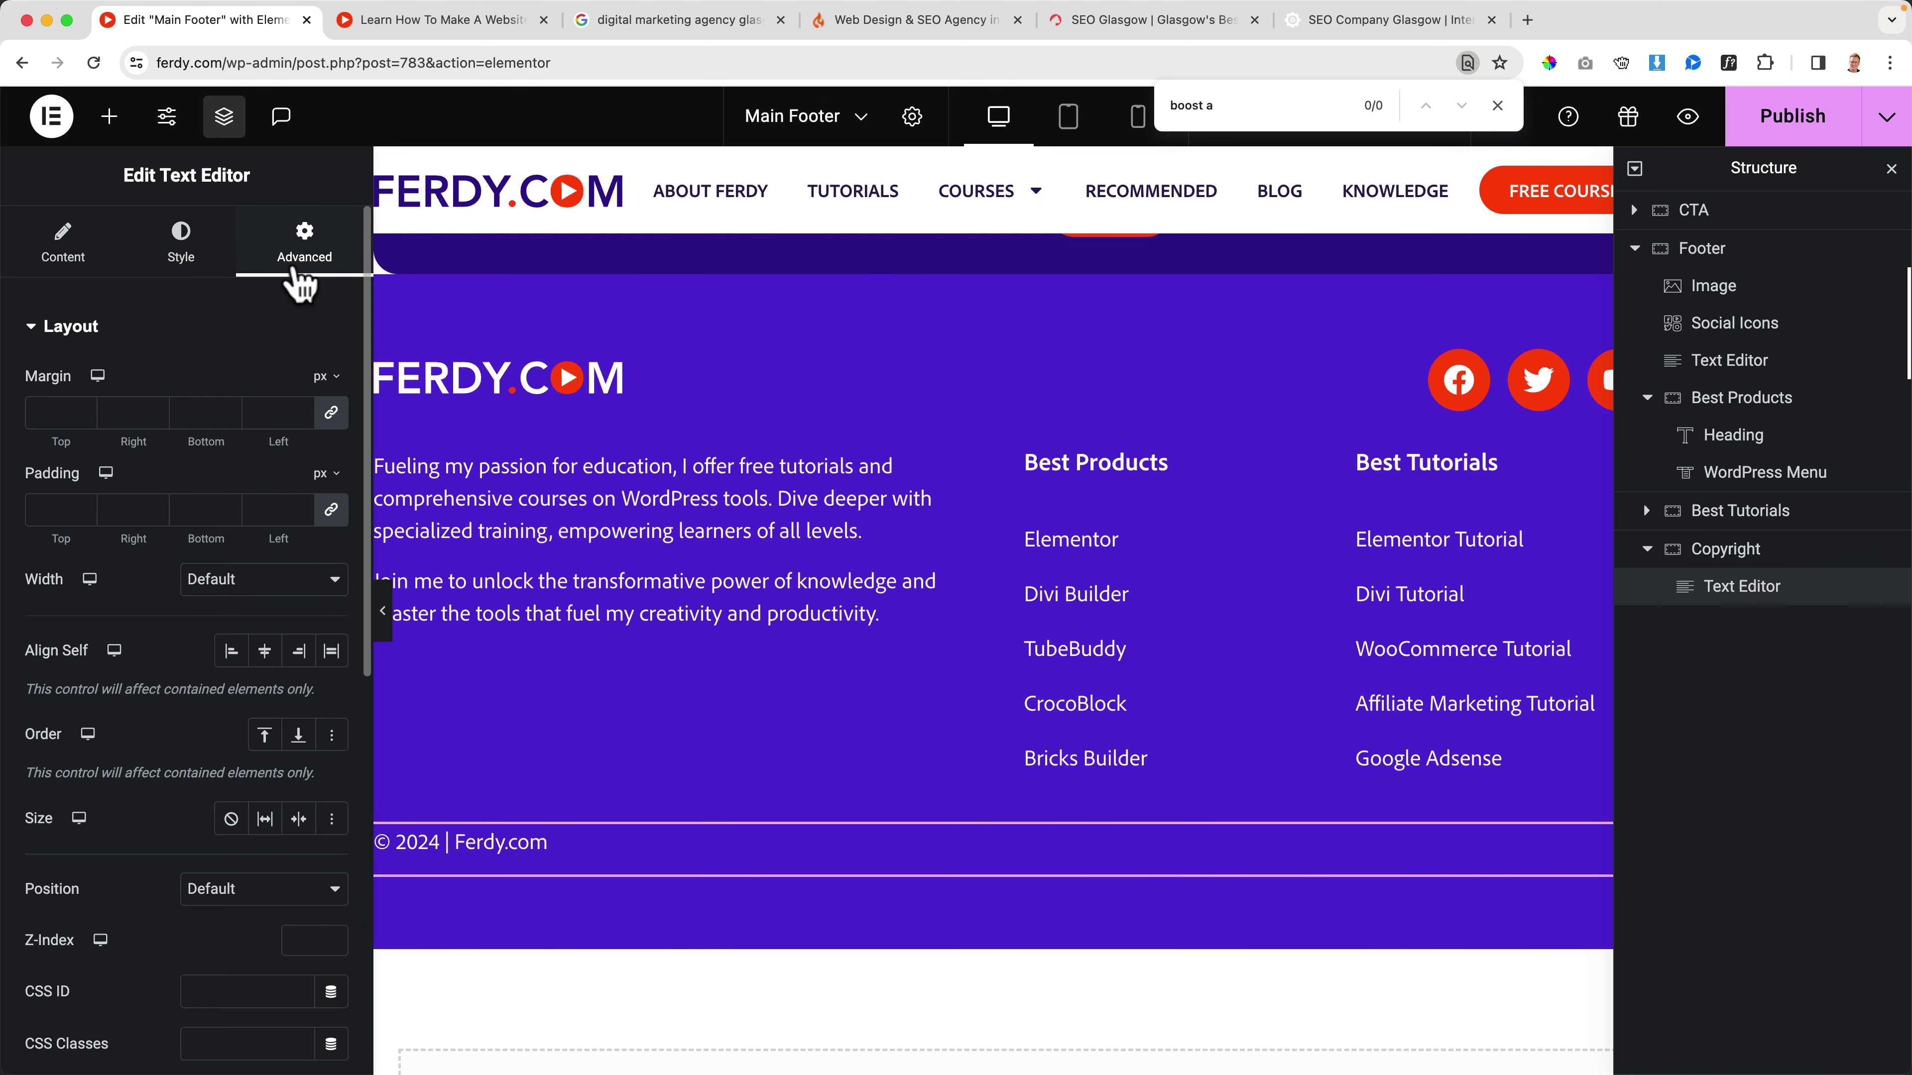
pyautogui.click(1701, 557)
pyautogui.click(306, 260)
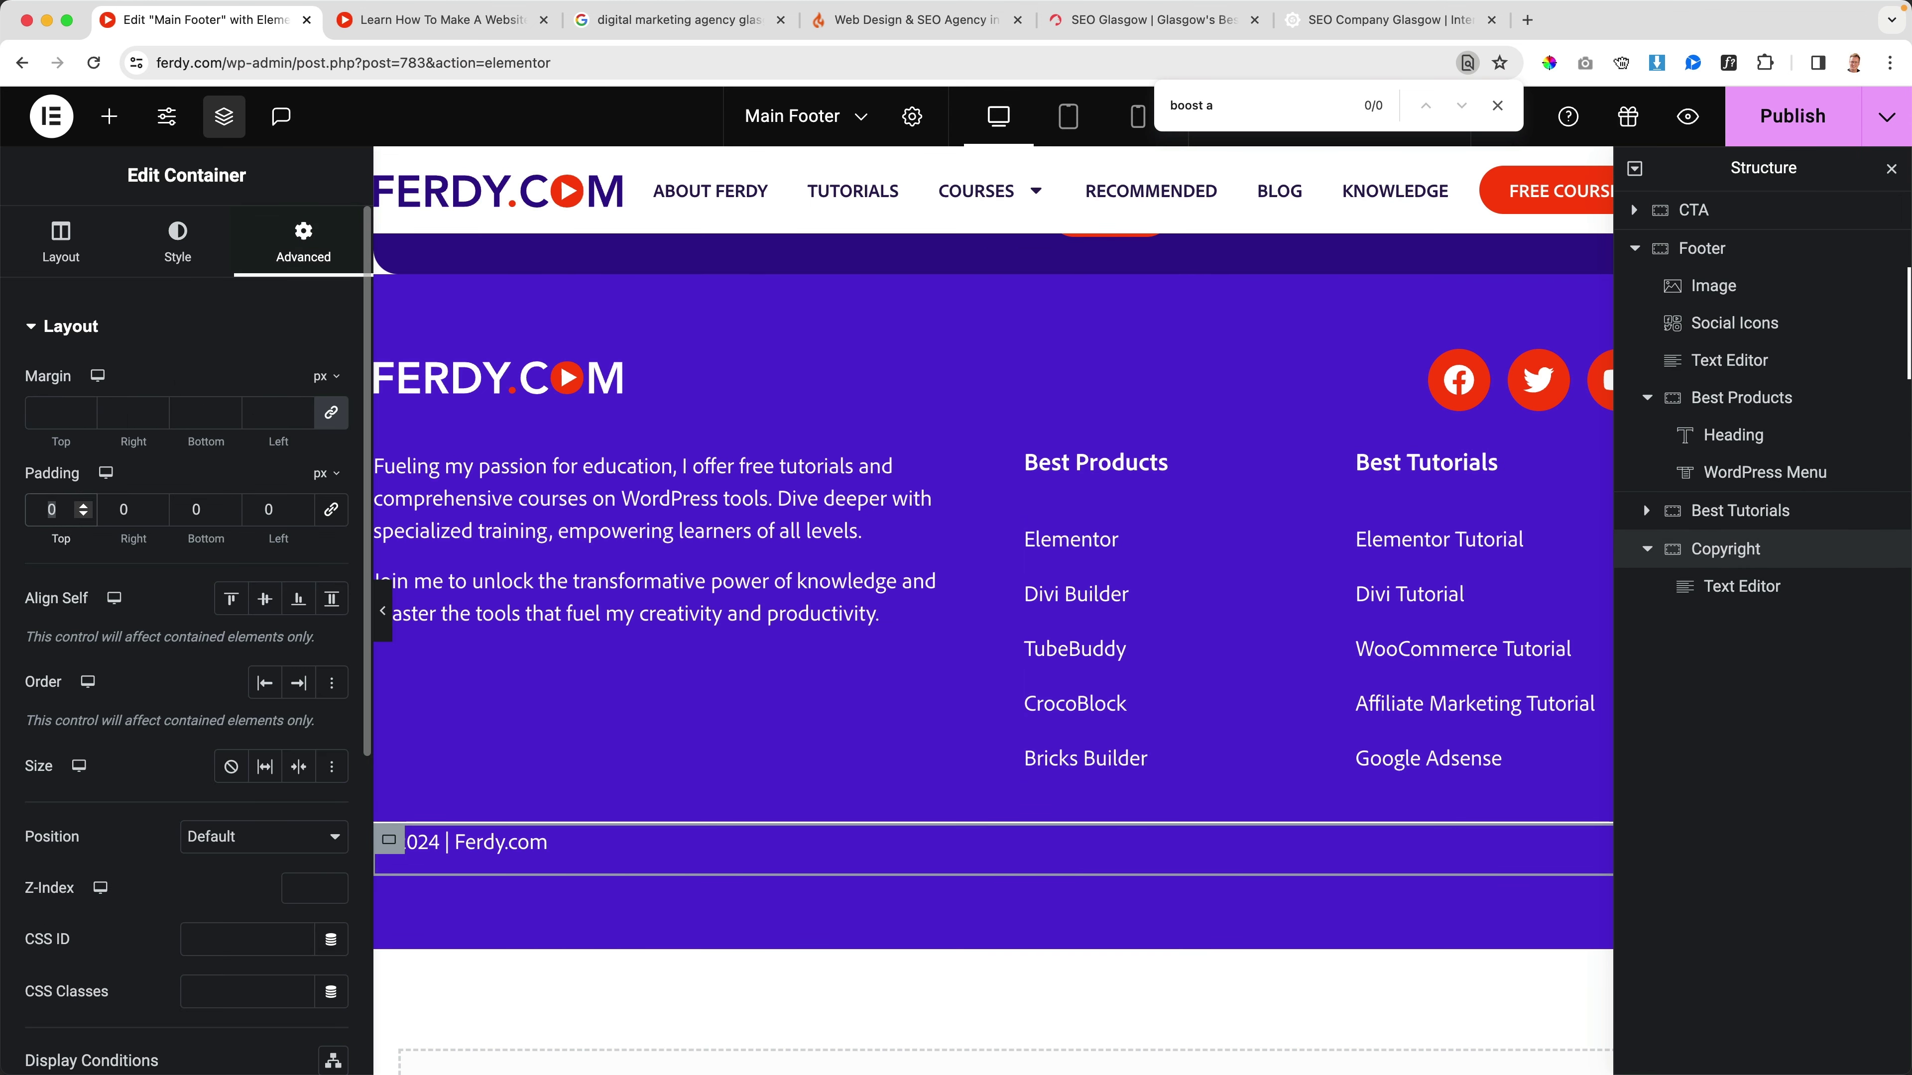
pyautogui.write('10')
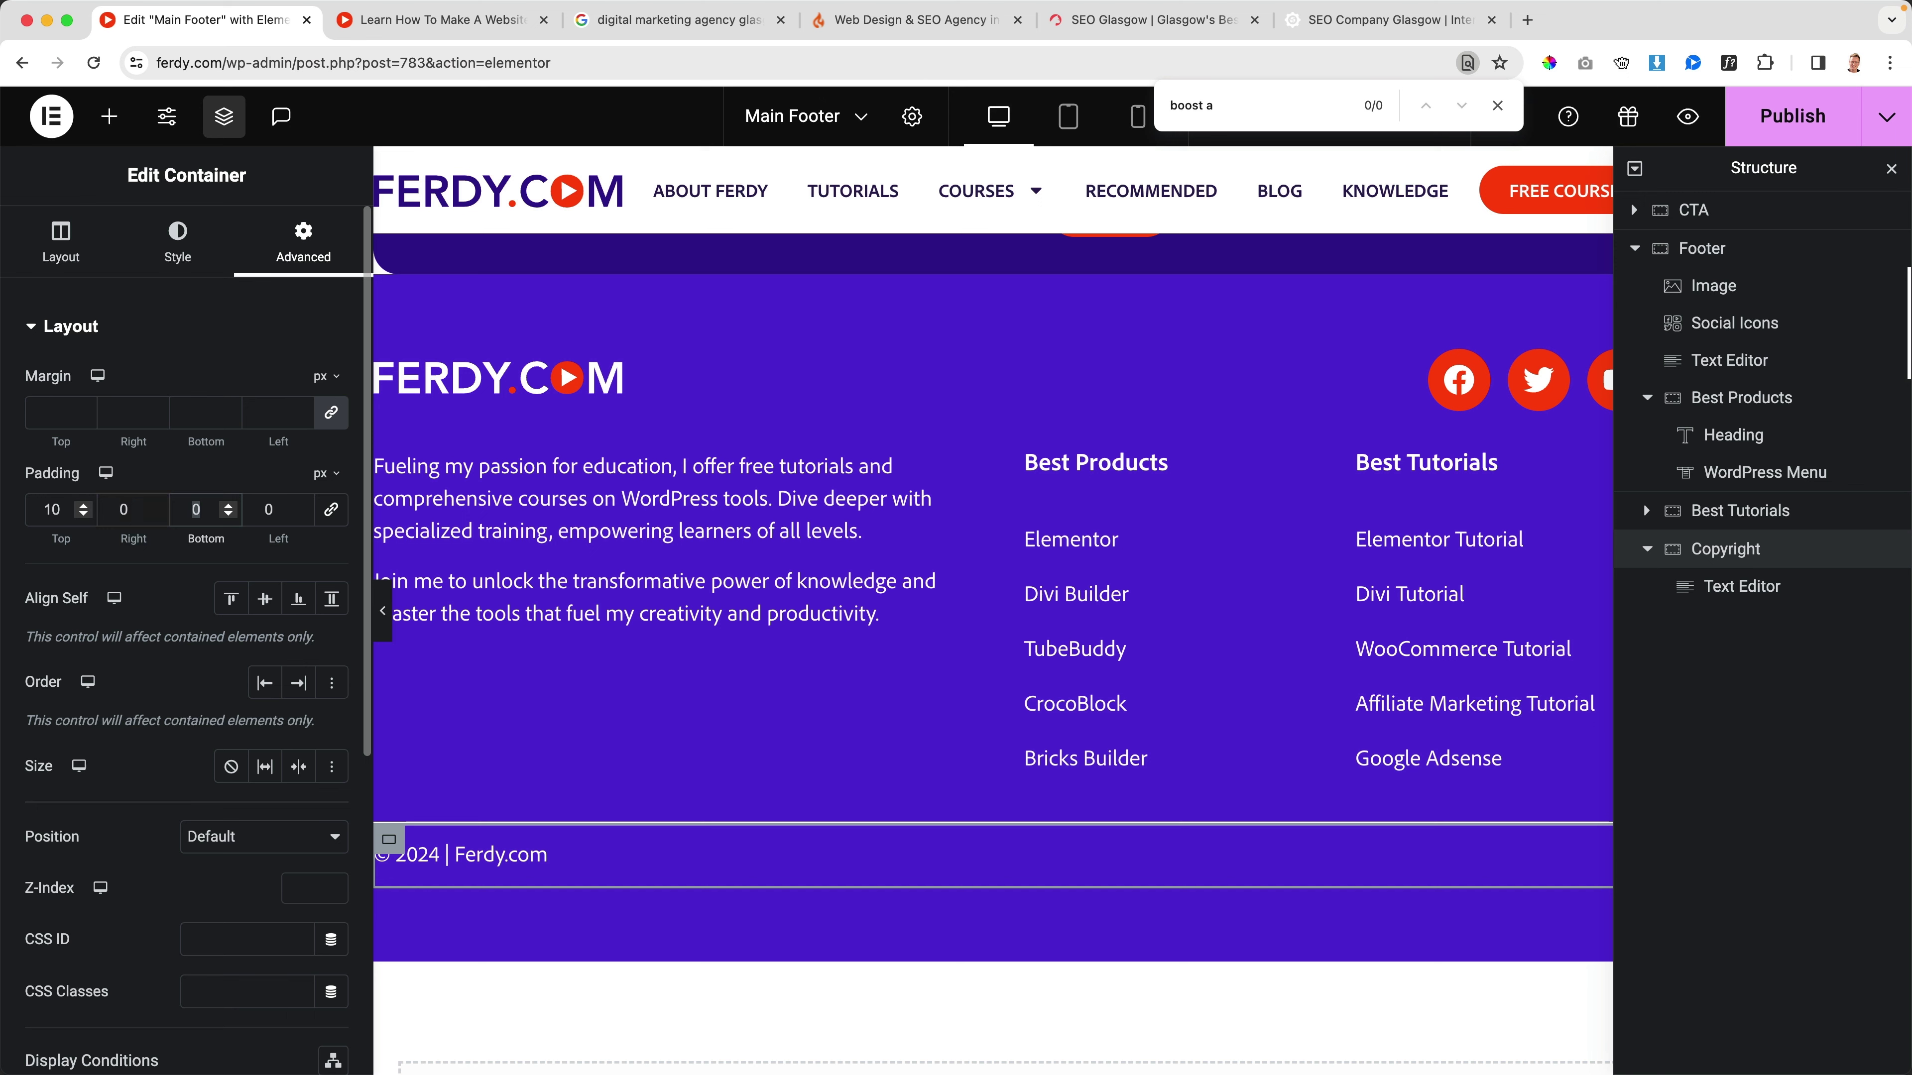
pyautogui.press('BackSpace')
pyautogui.press('BackSpace')
pyautogui.write('20')
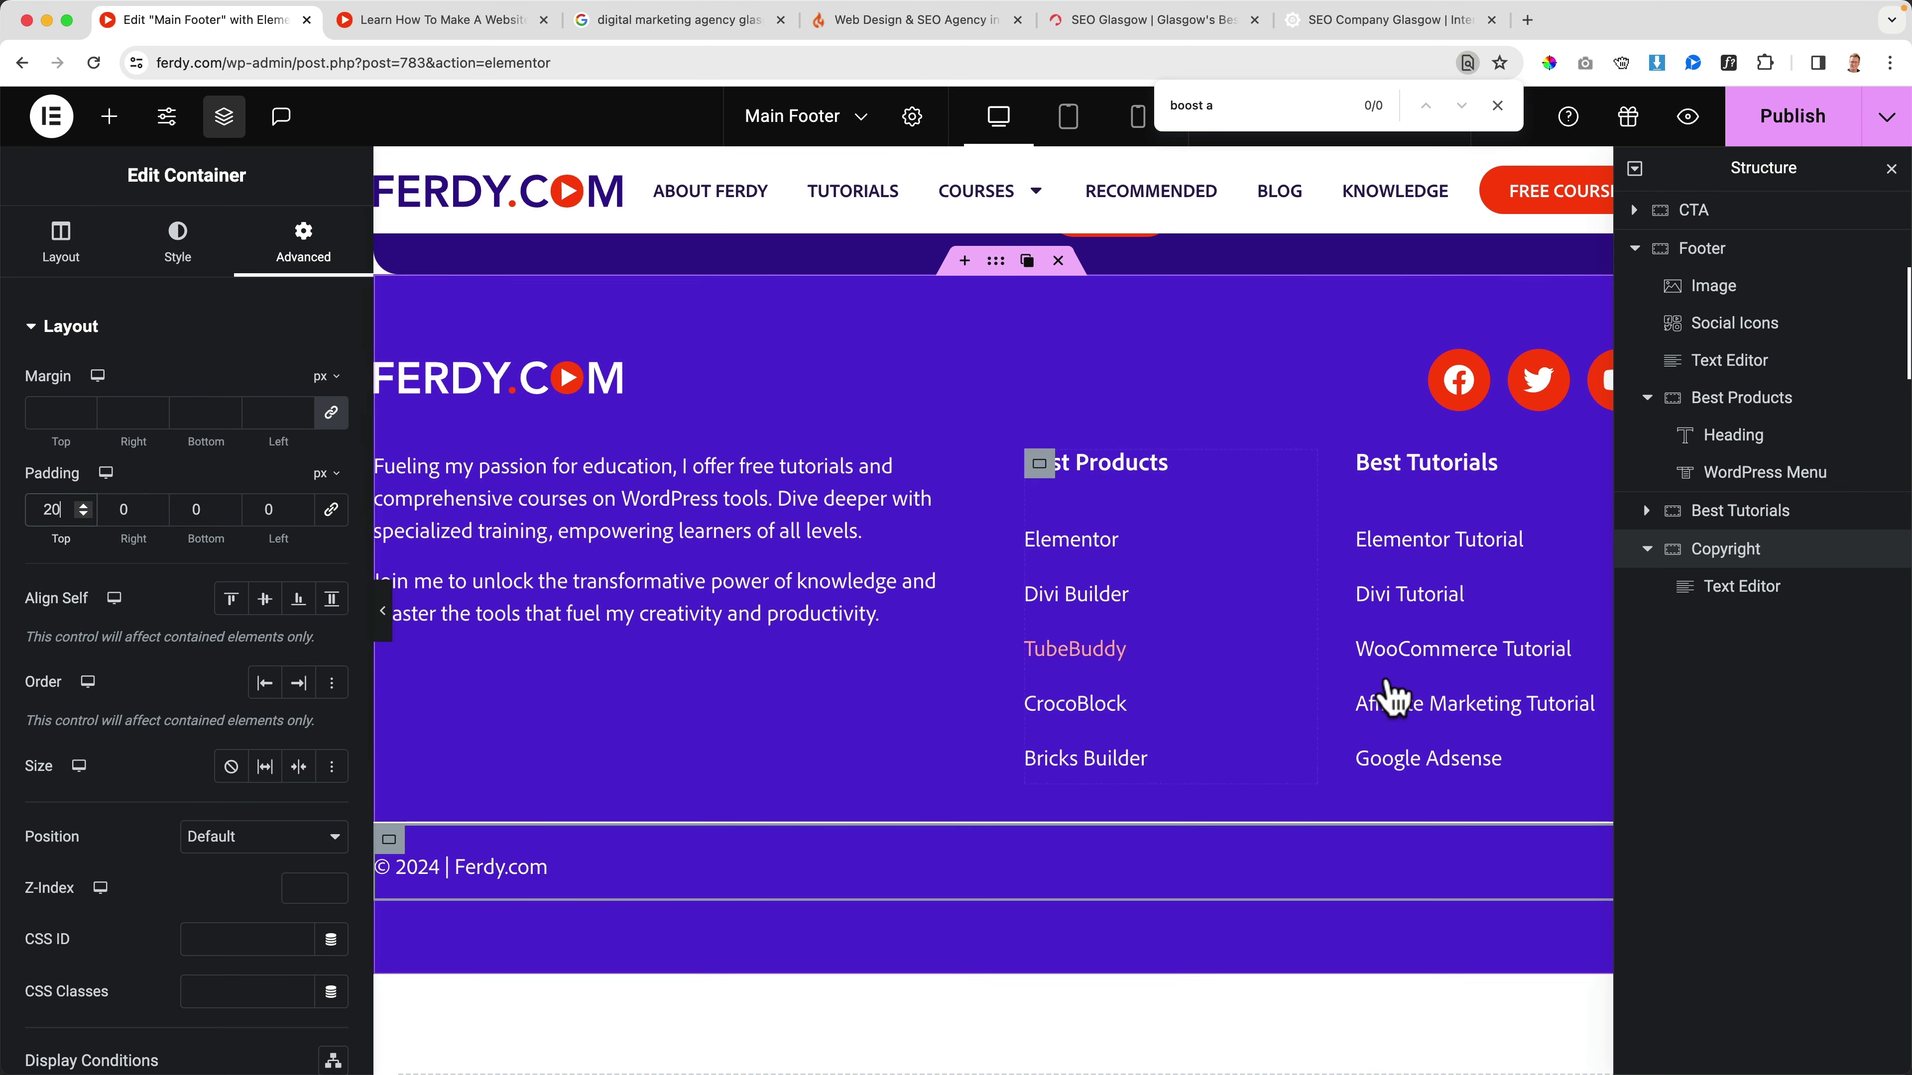
# Step: Give the copyright Text Editor widget a custom width of 20%
pyautogui.click(1746, 587)
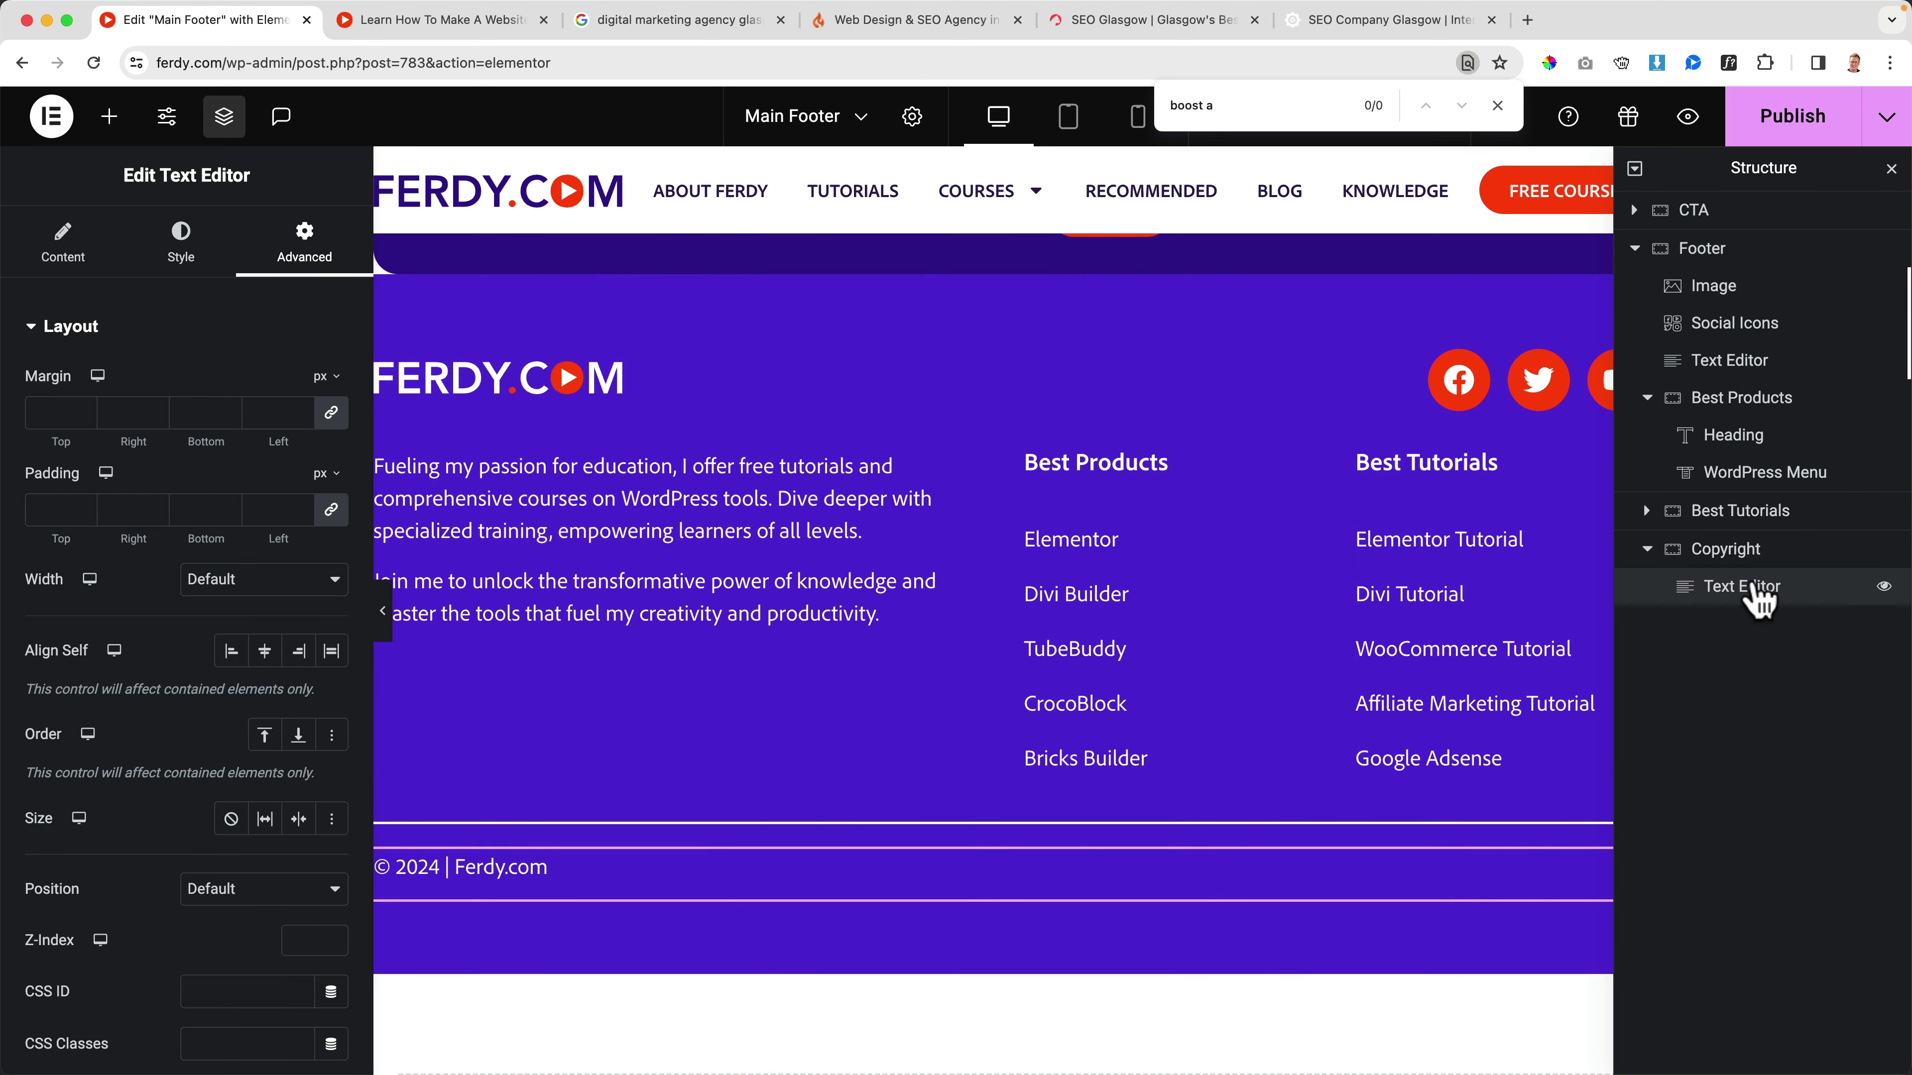
pyautogui.click(124, 330)
pyautogui.click(111, 348)
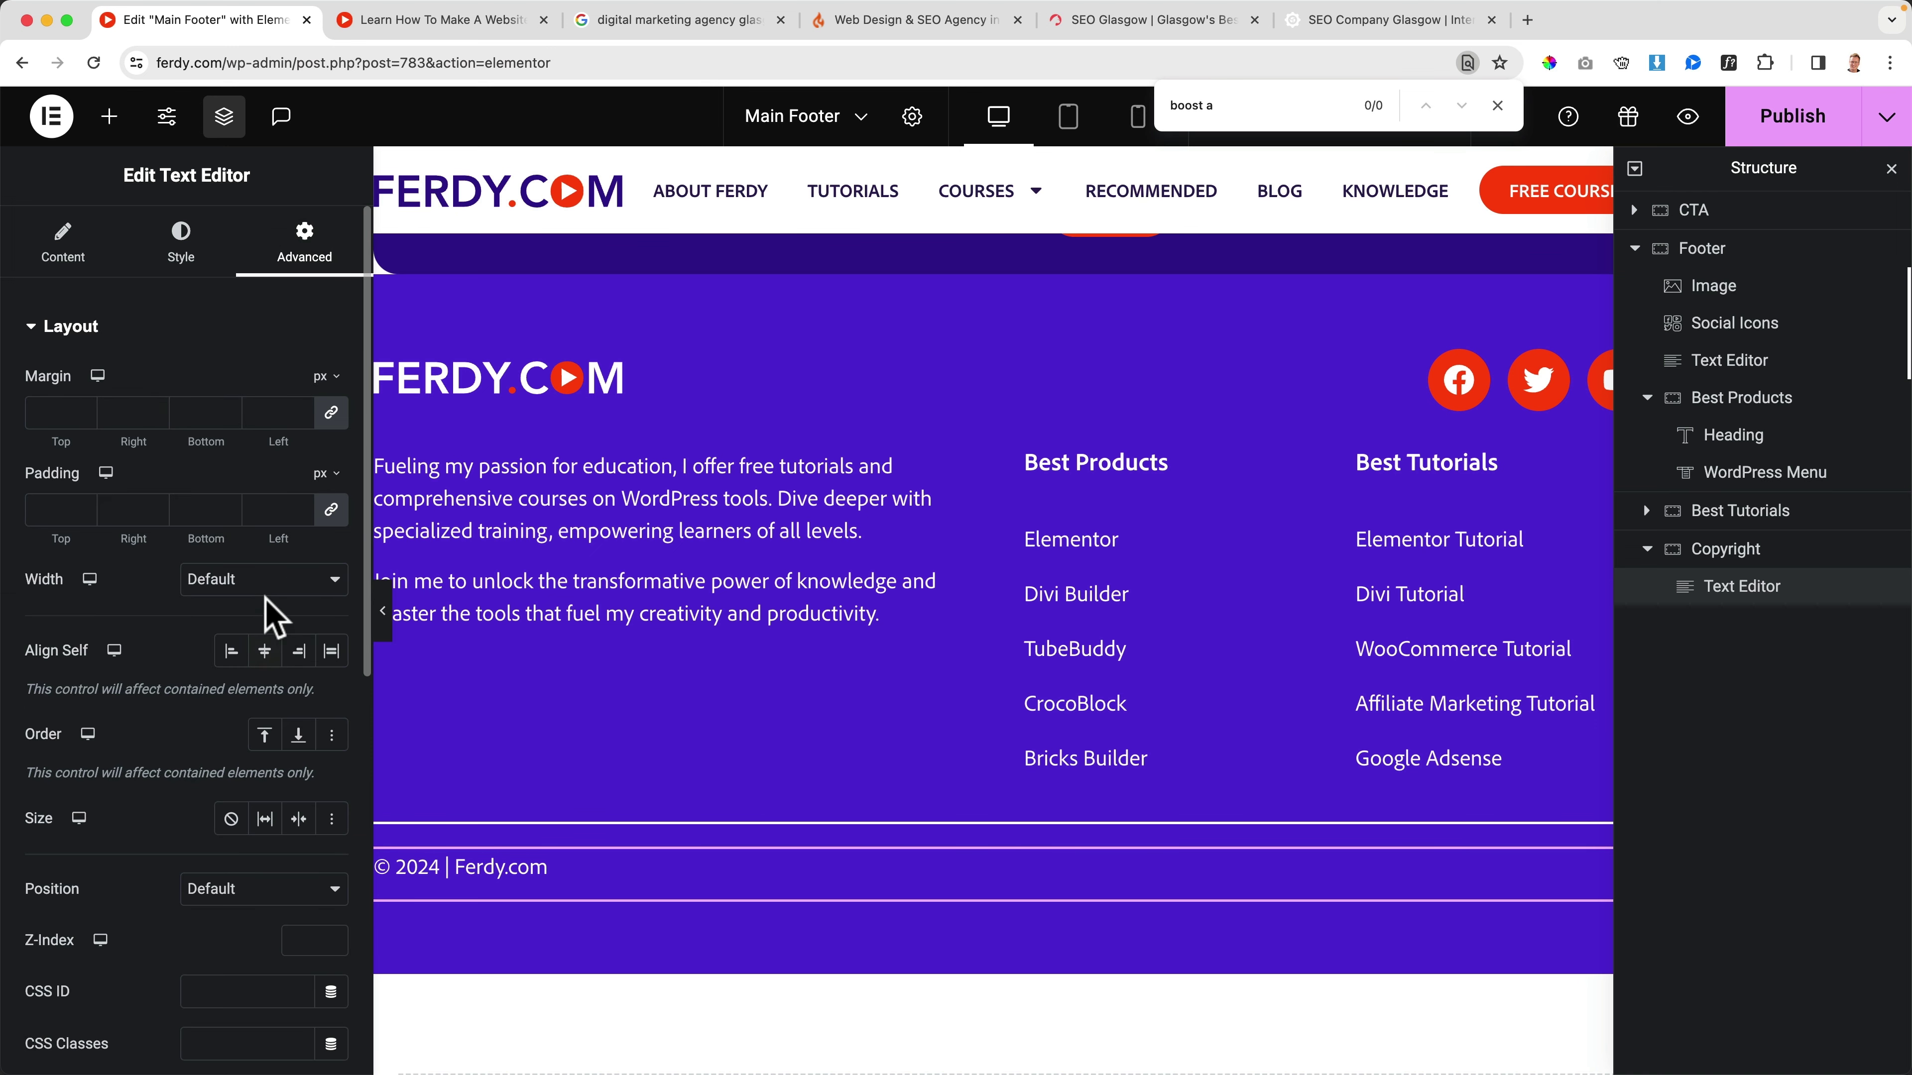
pyautogui.click(260, 582)
pyautogui.click(246, 658)
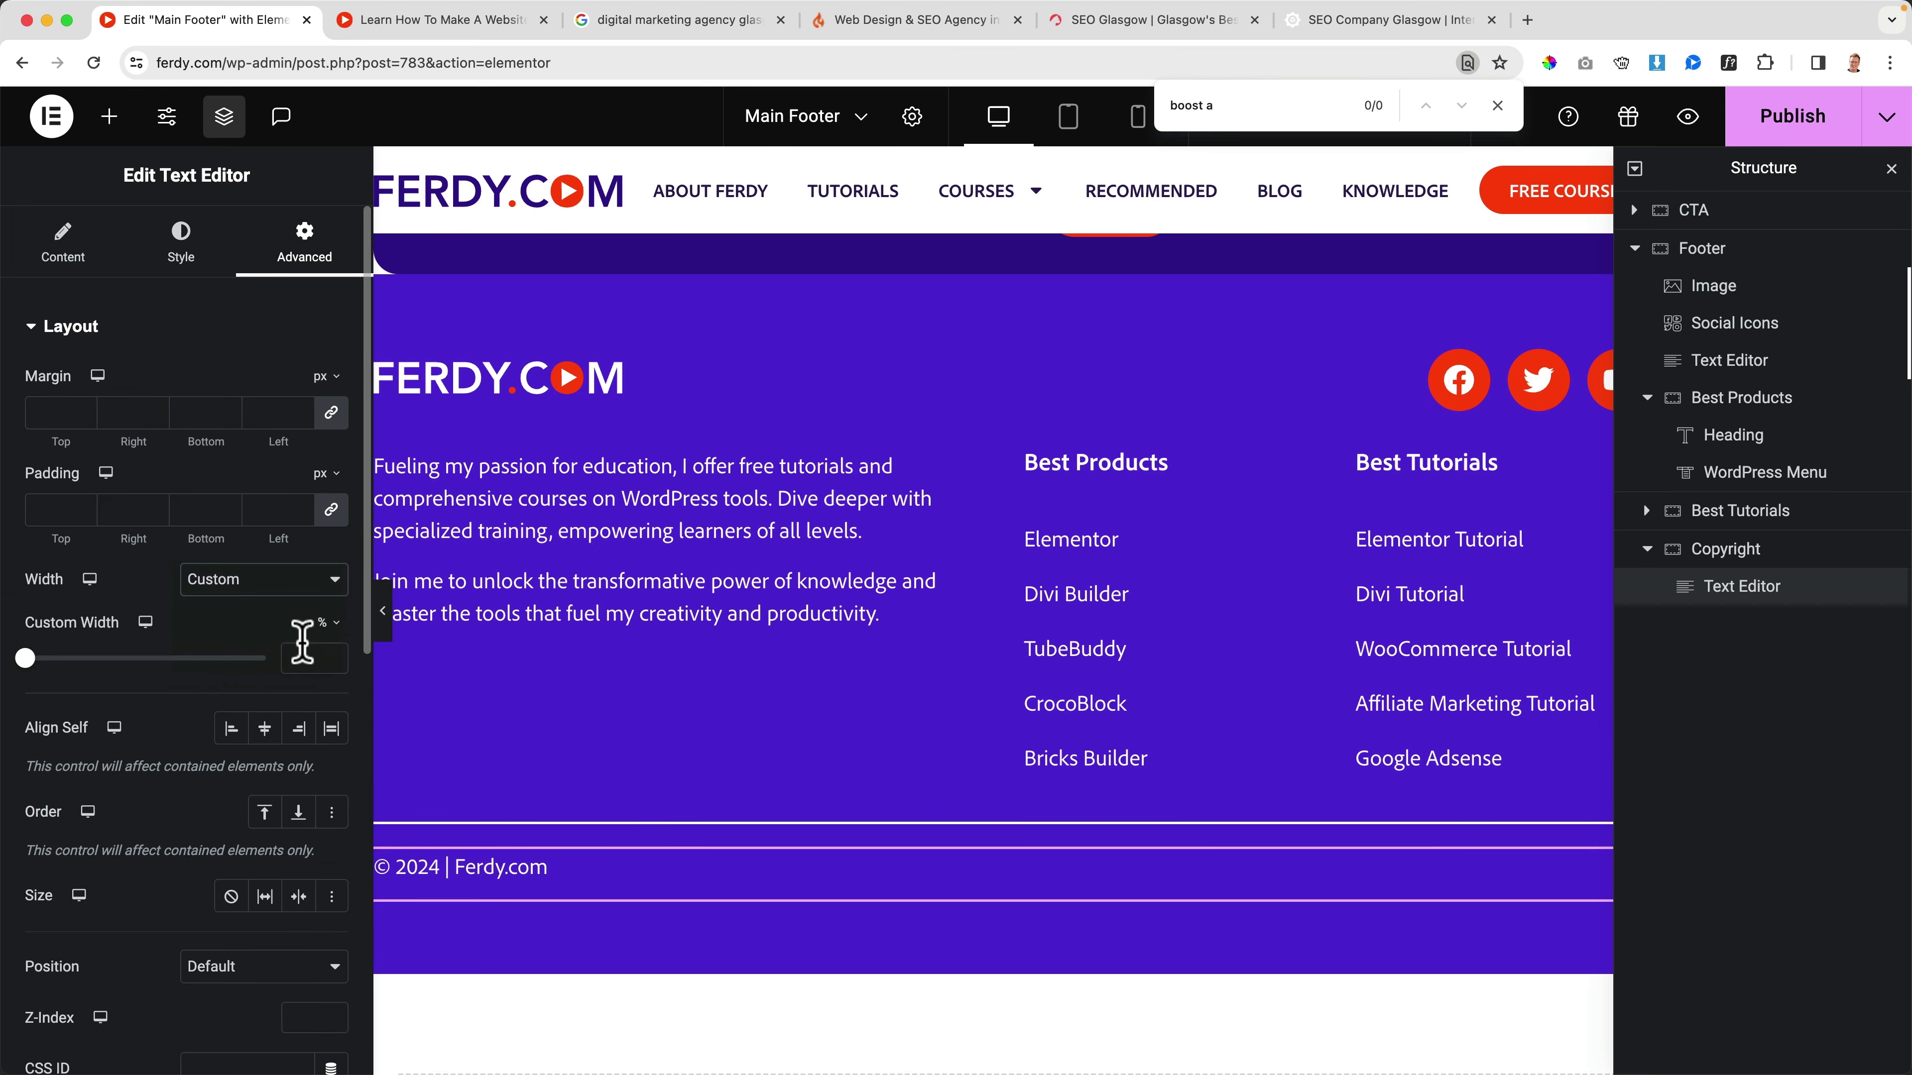
pyautogui.click(306, 652)
pyautogui.write('20')
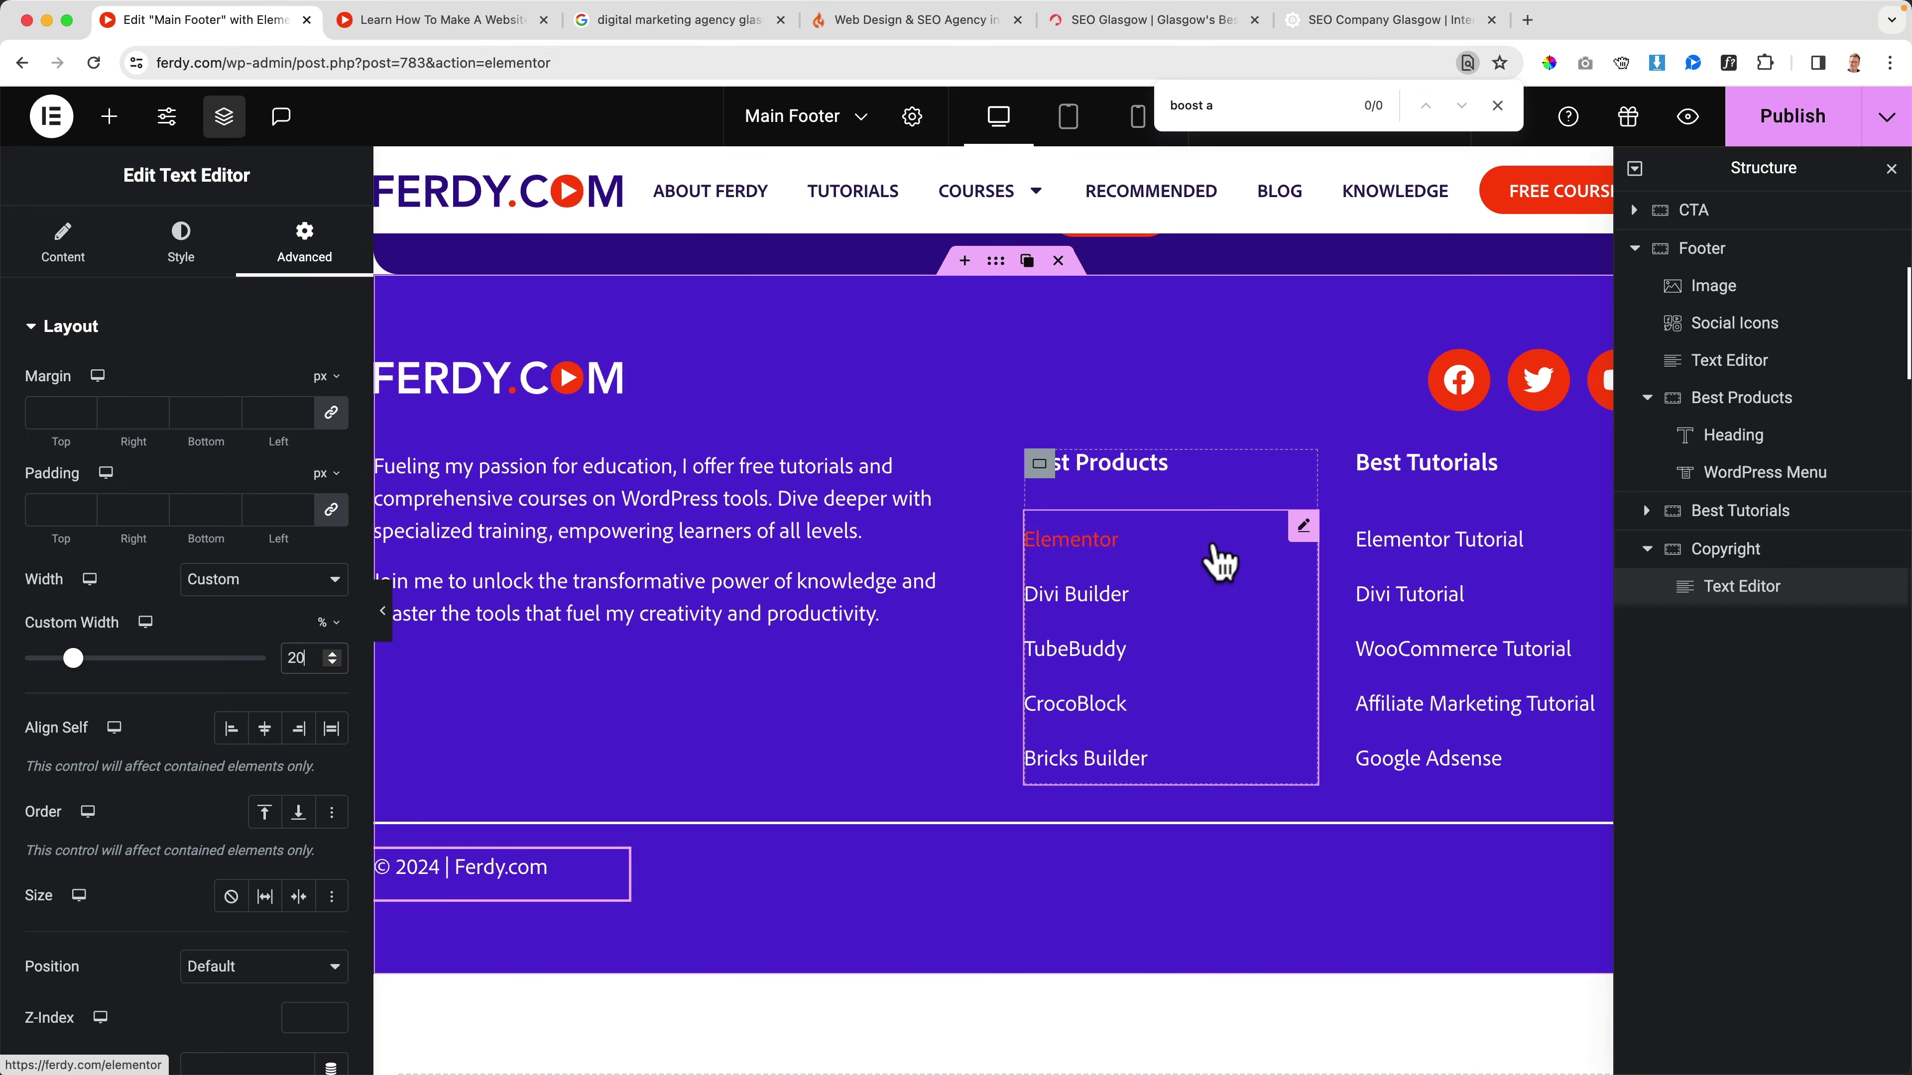
# Step: Duplicate the Best Products WordPress Menu and move the copy directly below the Copyright container in the footer
pyautogui.click(1272, 527)
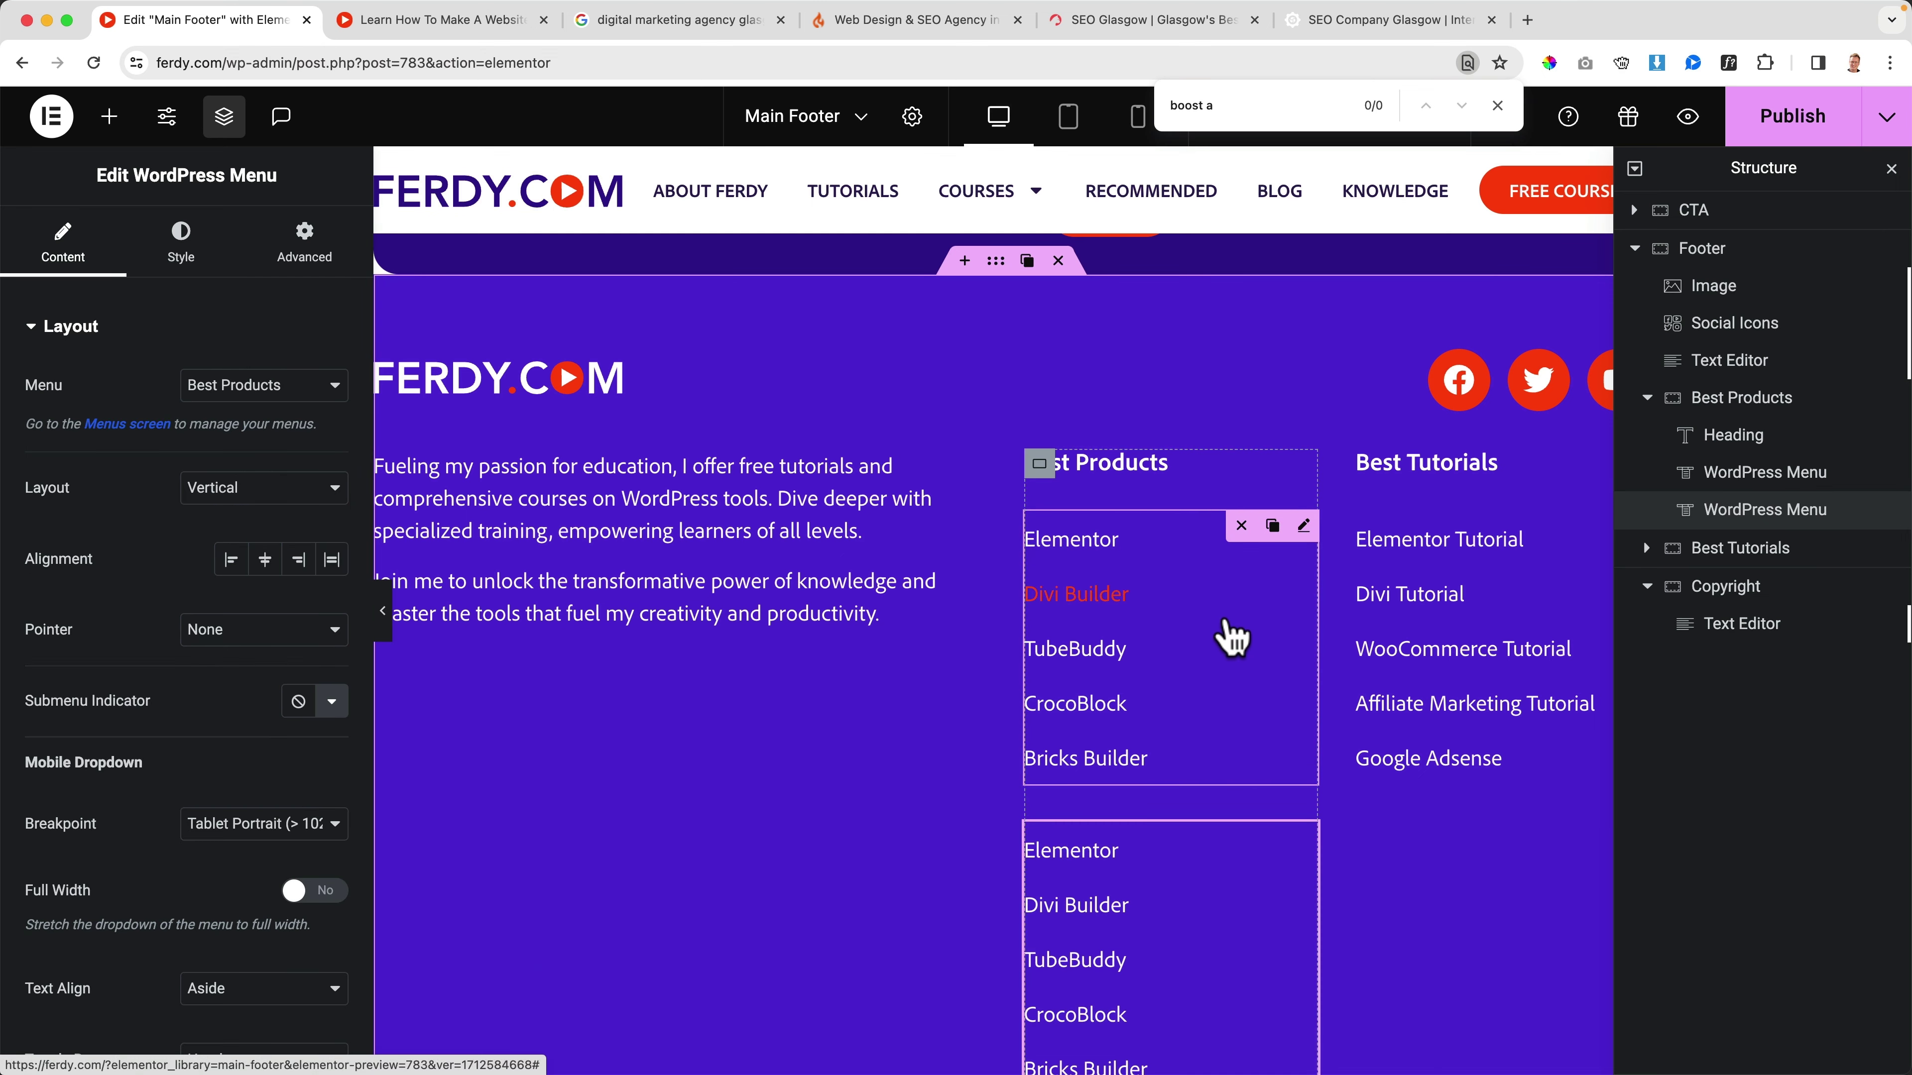
pyautogui.moveTo(1764, 530); pyautogui.dragTo(1749, 628)
# Step: Give the copied WordPress Menu a custom width of 70%
pyautogui.click(297, 245)
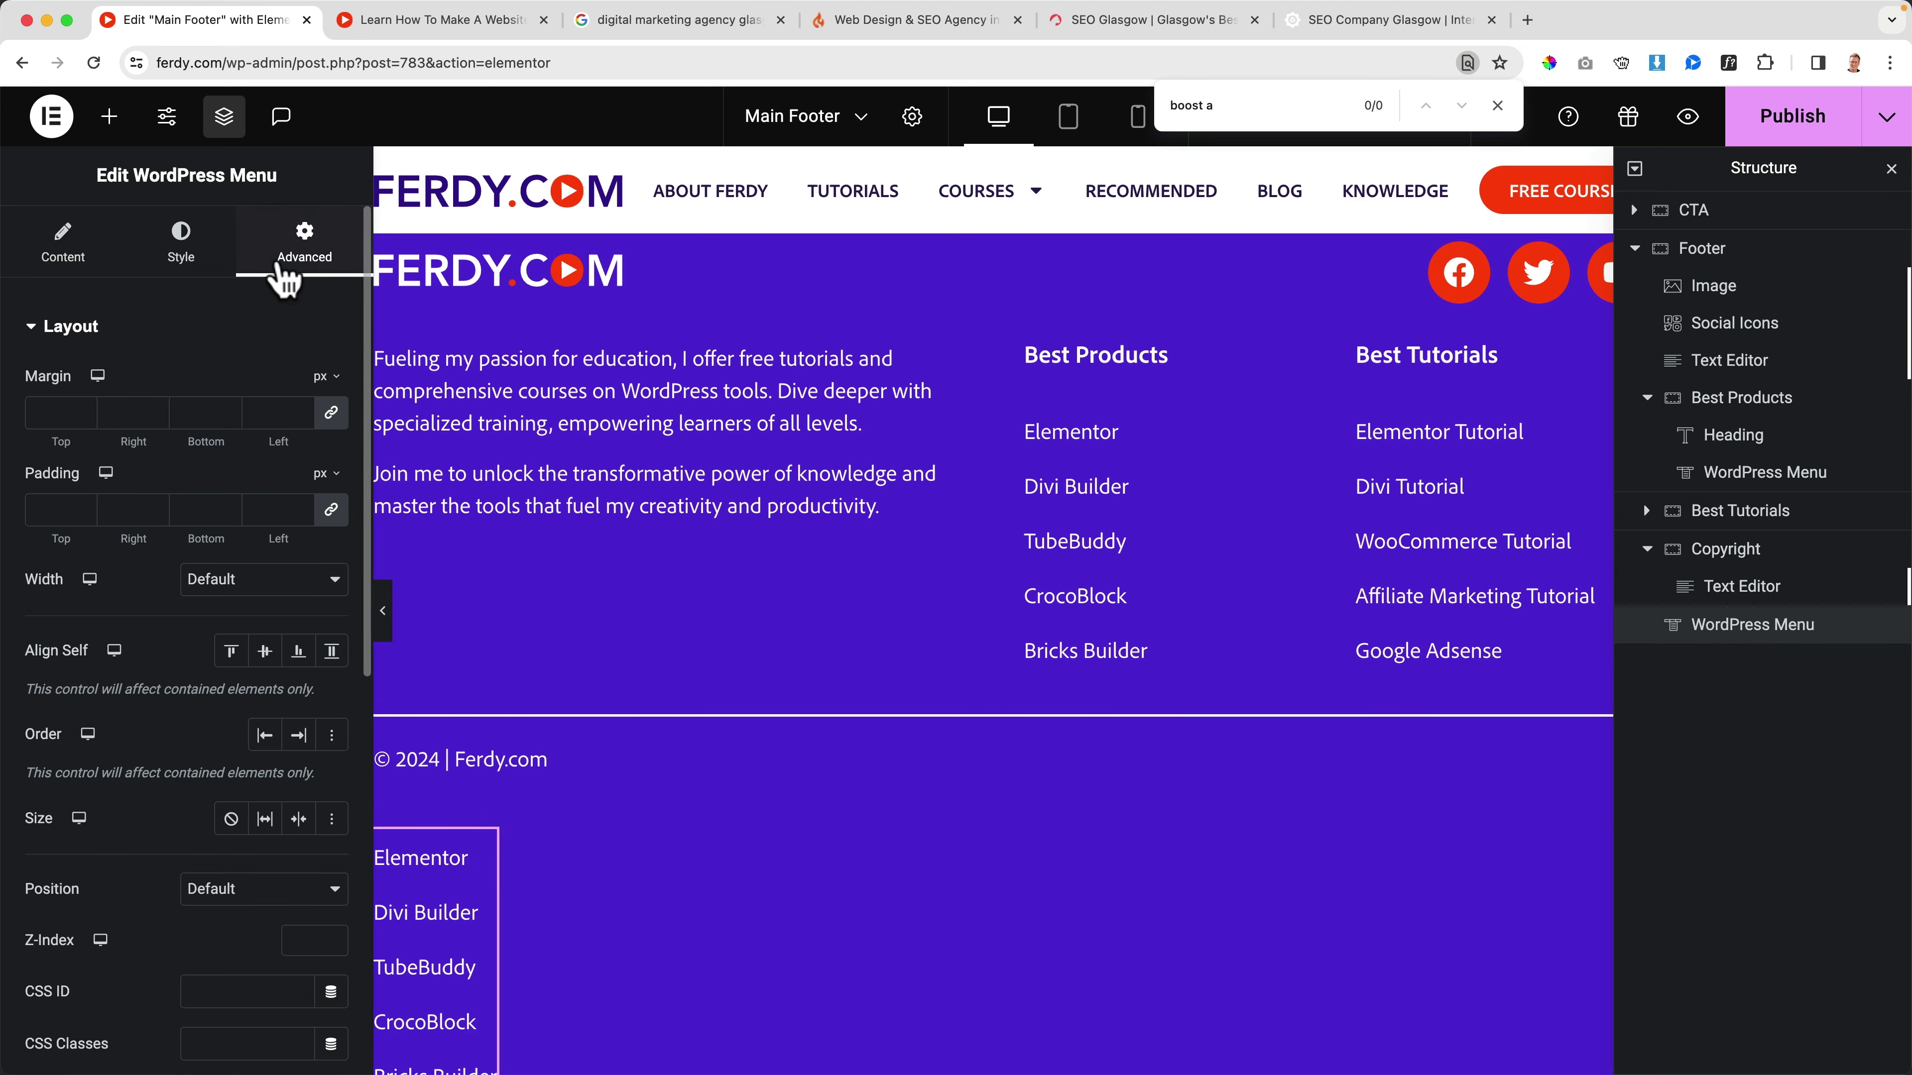
pyautogui.click(230, 589)
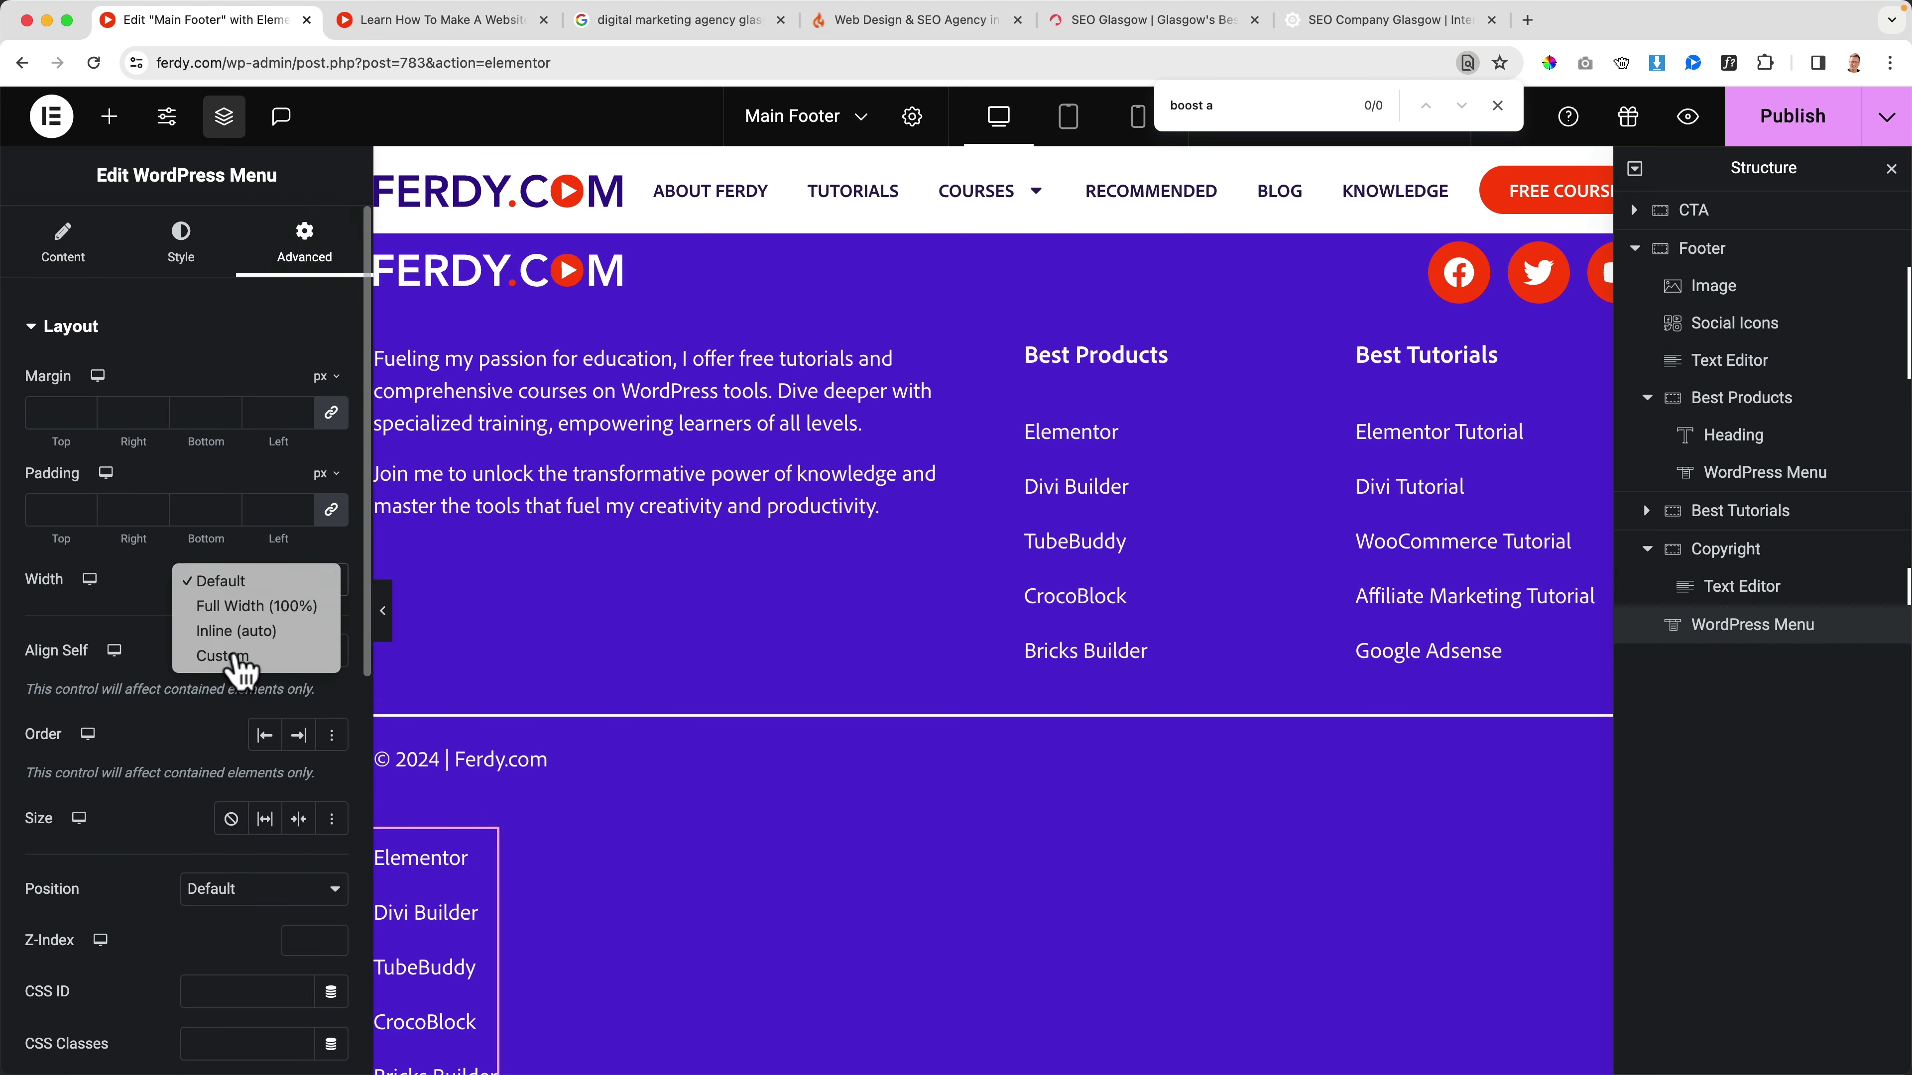
pyautogui.click(249, 653)
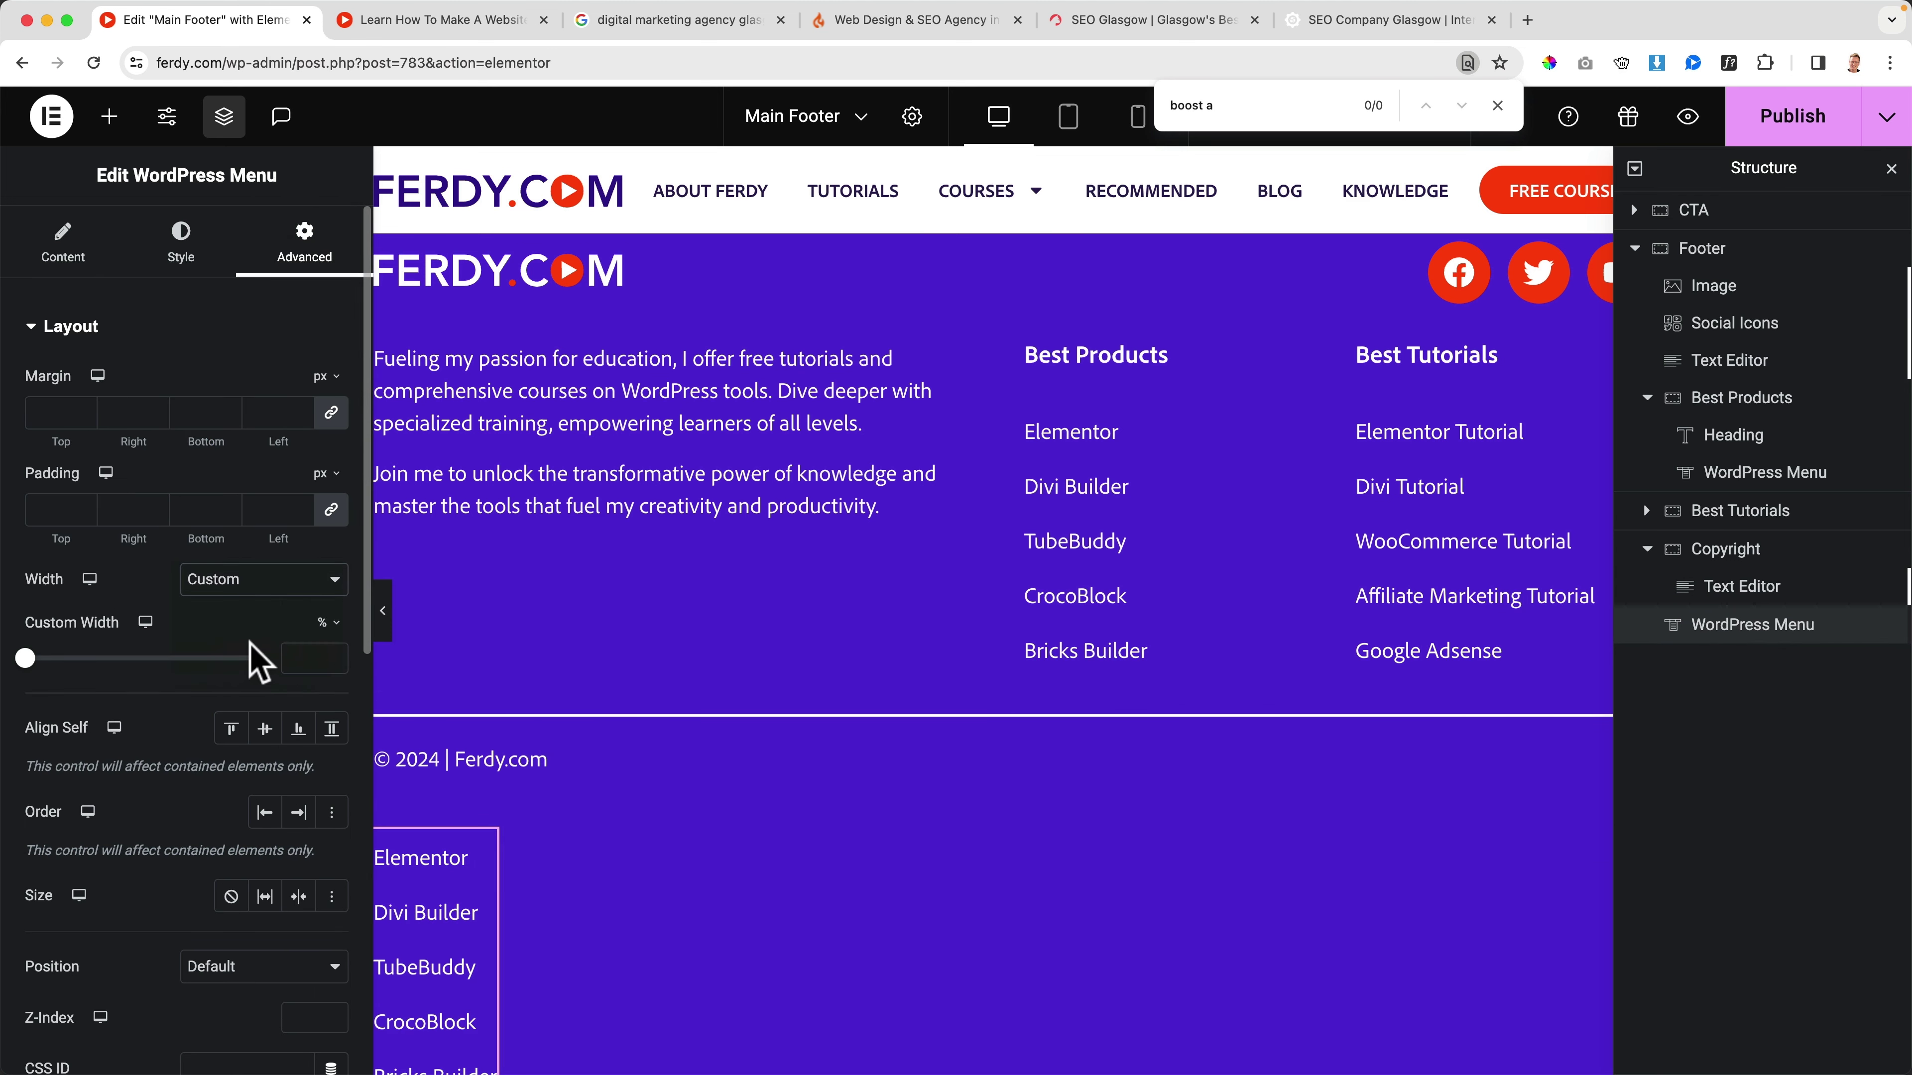
pyautogui.click(310, 658)
pyautogui.write('70')
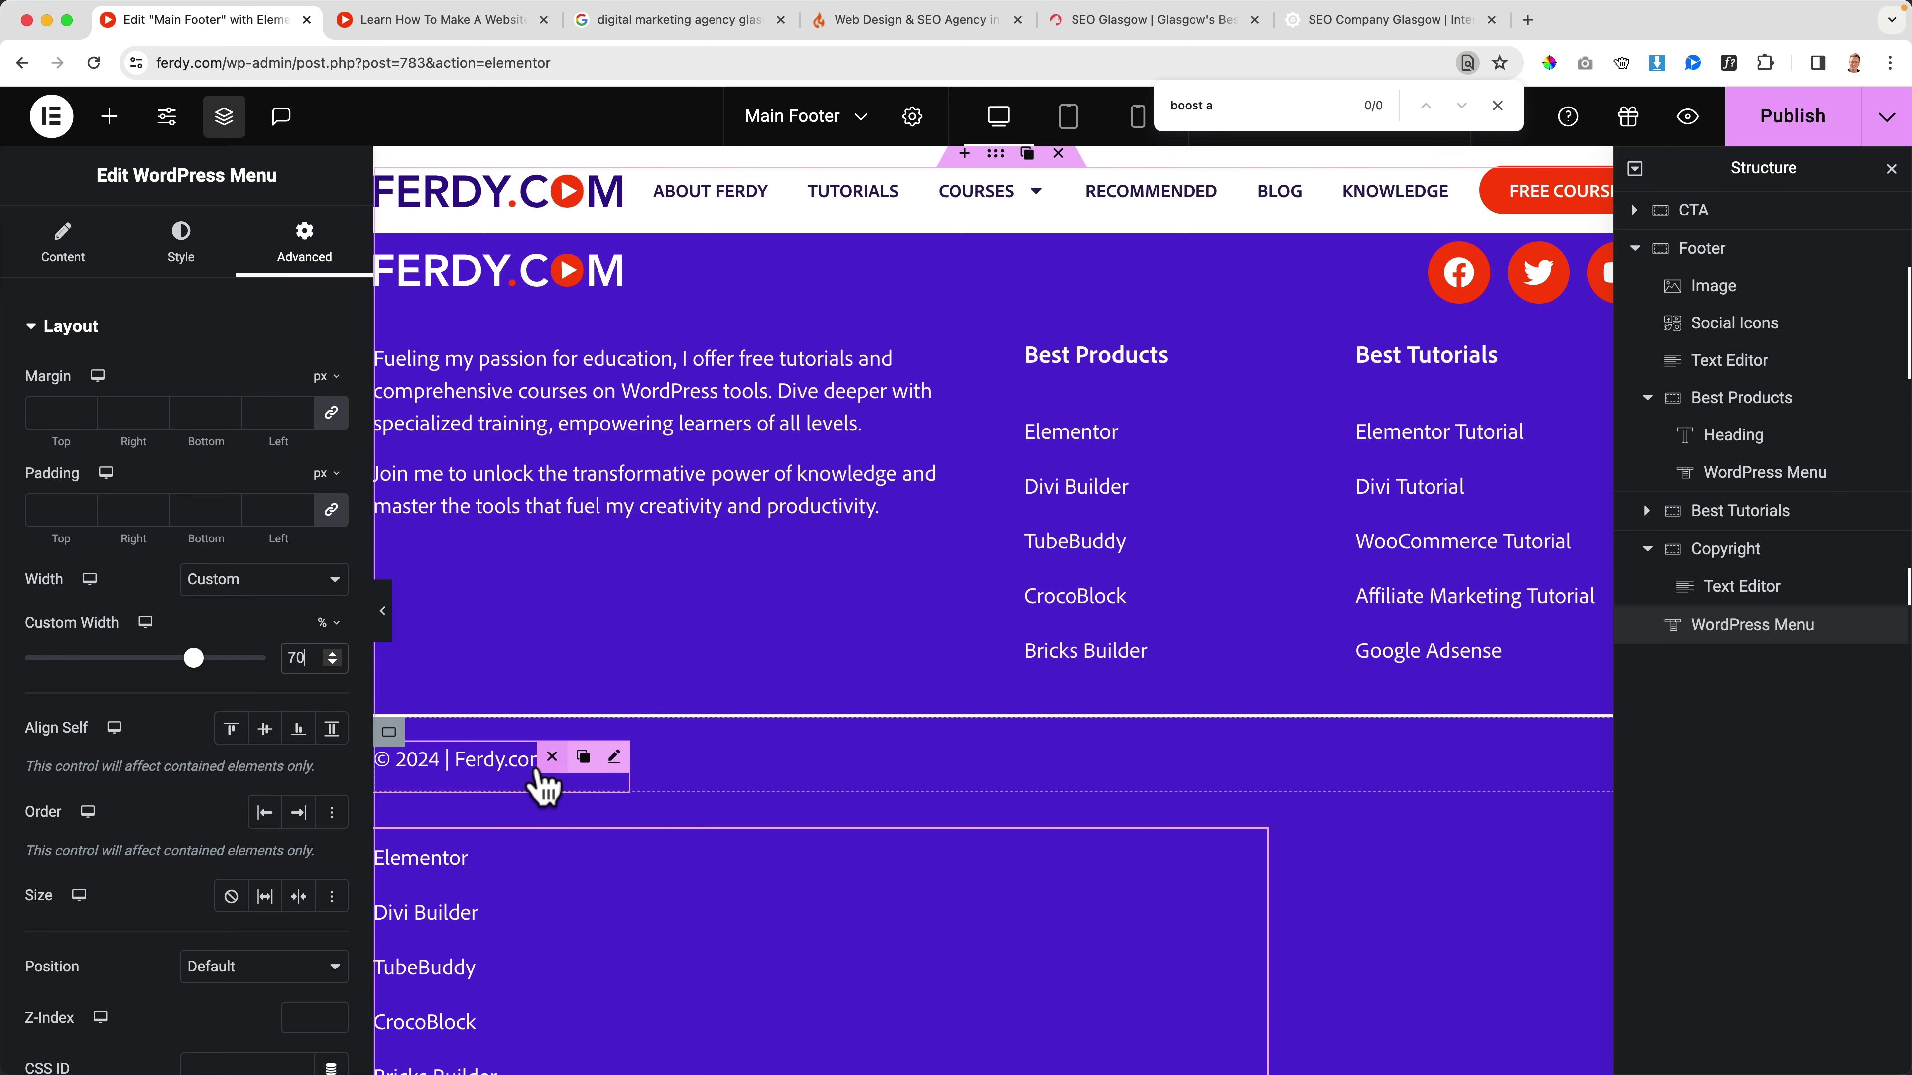
# Step: Set the Copyright container's direction to horizontal row and move the copied WordPress Menu into it after the copyright text
pyautogui.click(389, 731)
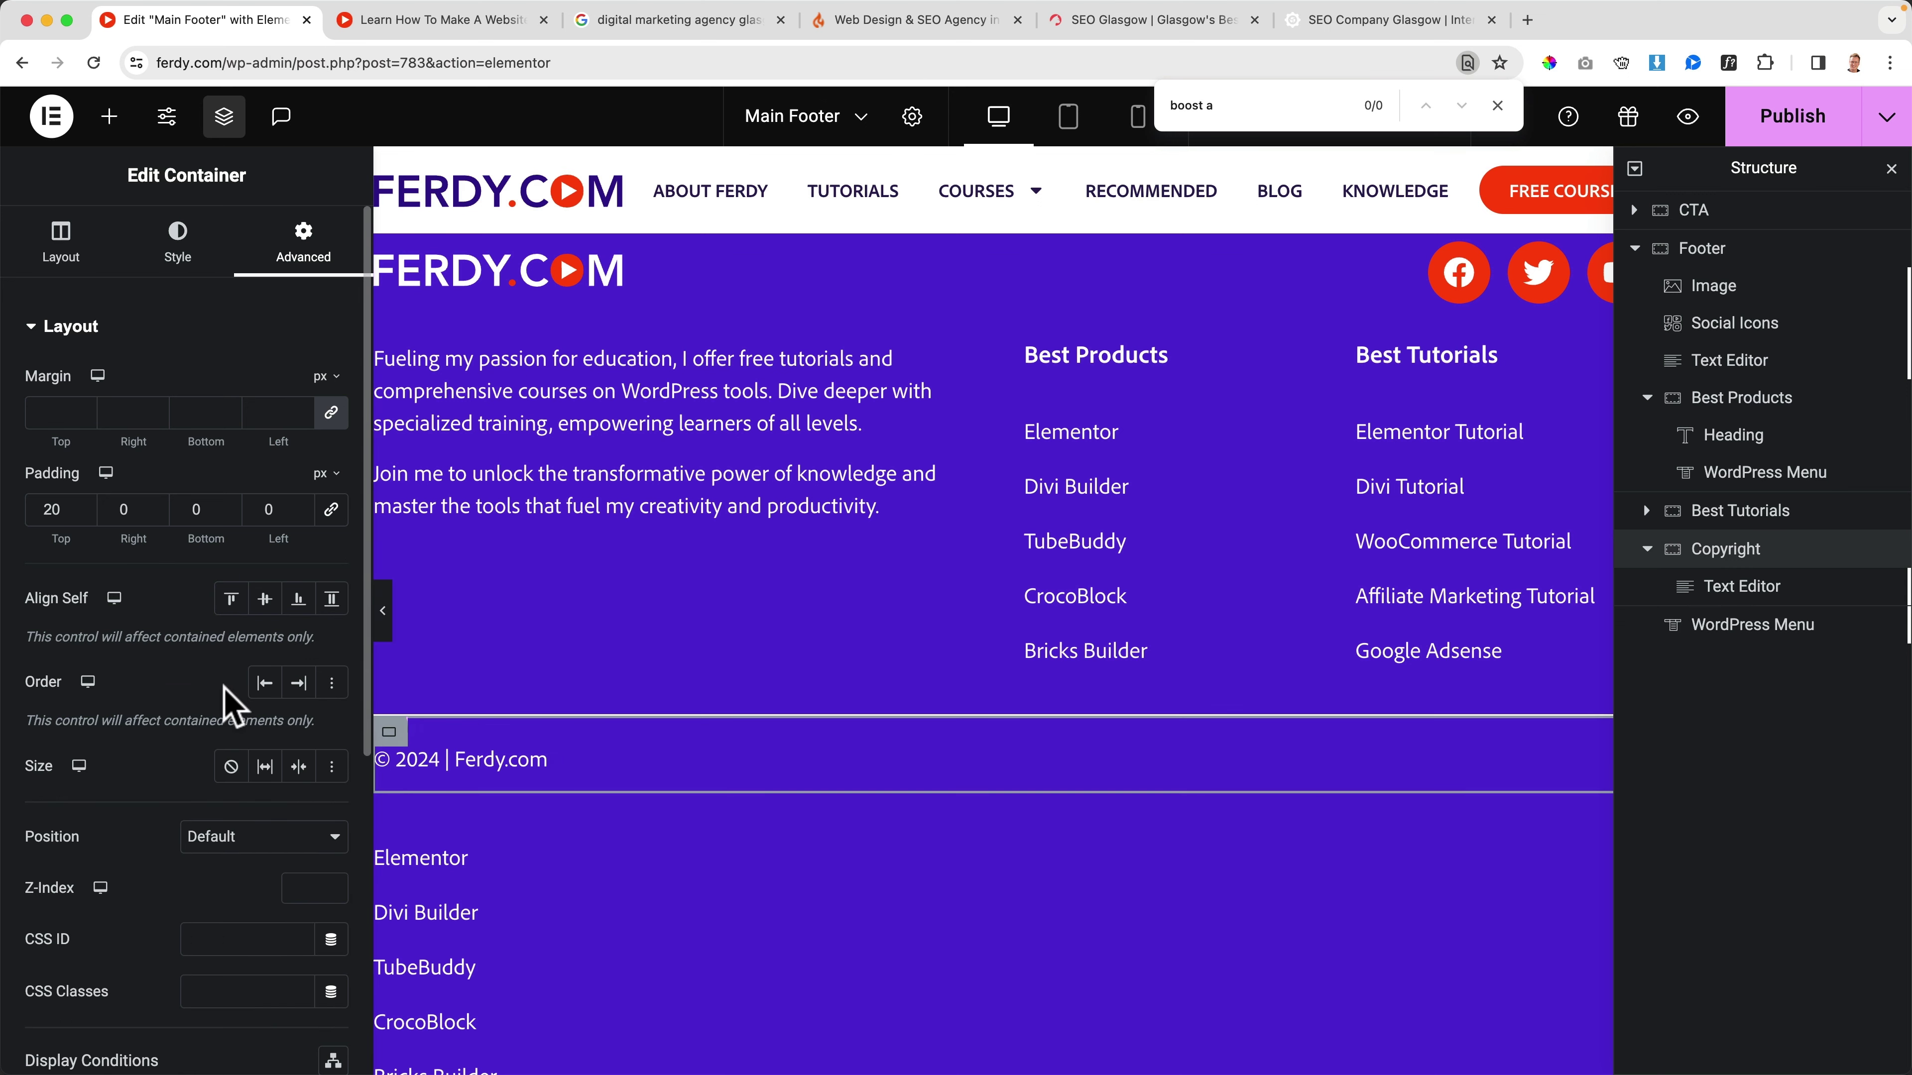
pyautogui.click(53, 248)
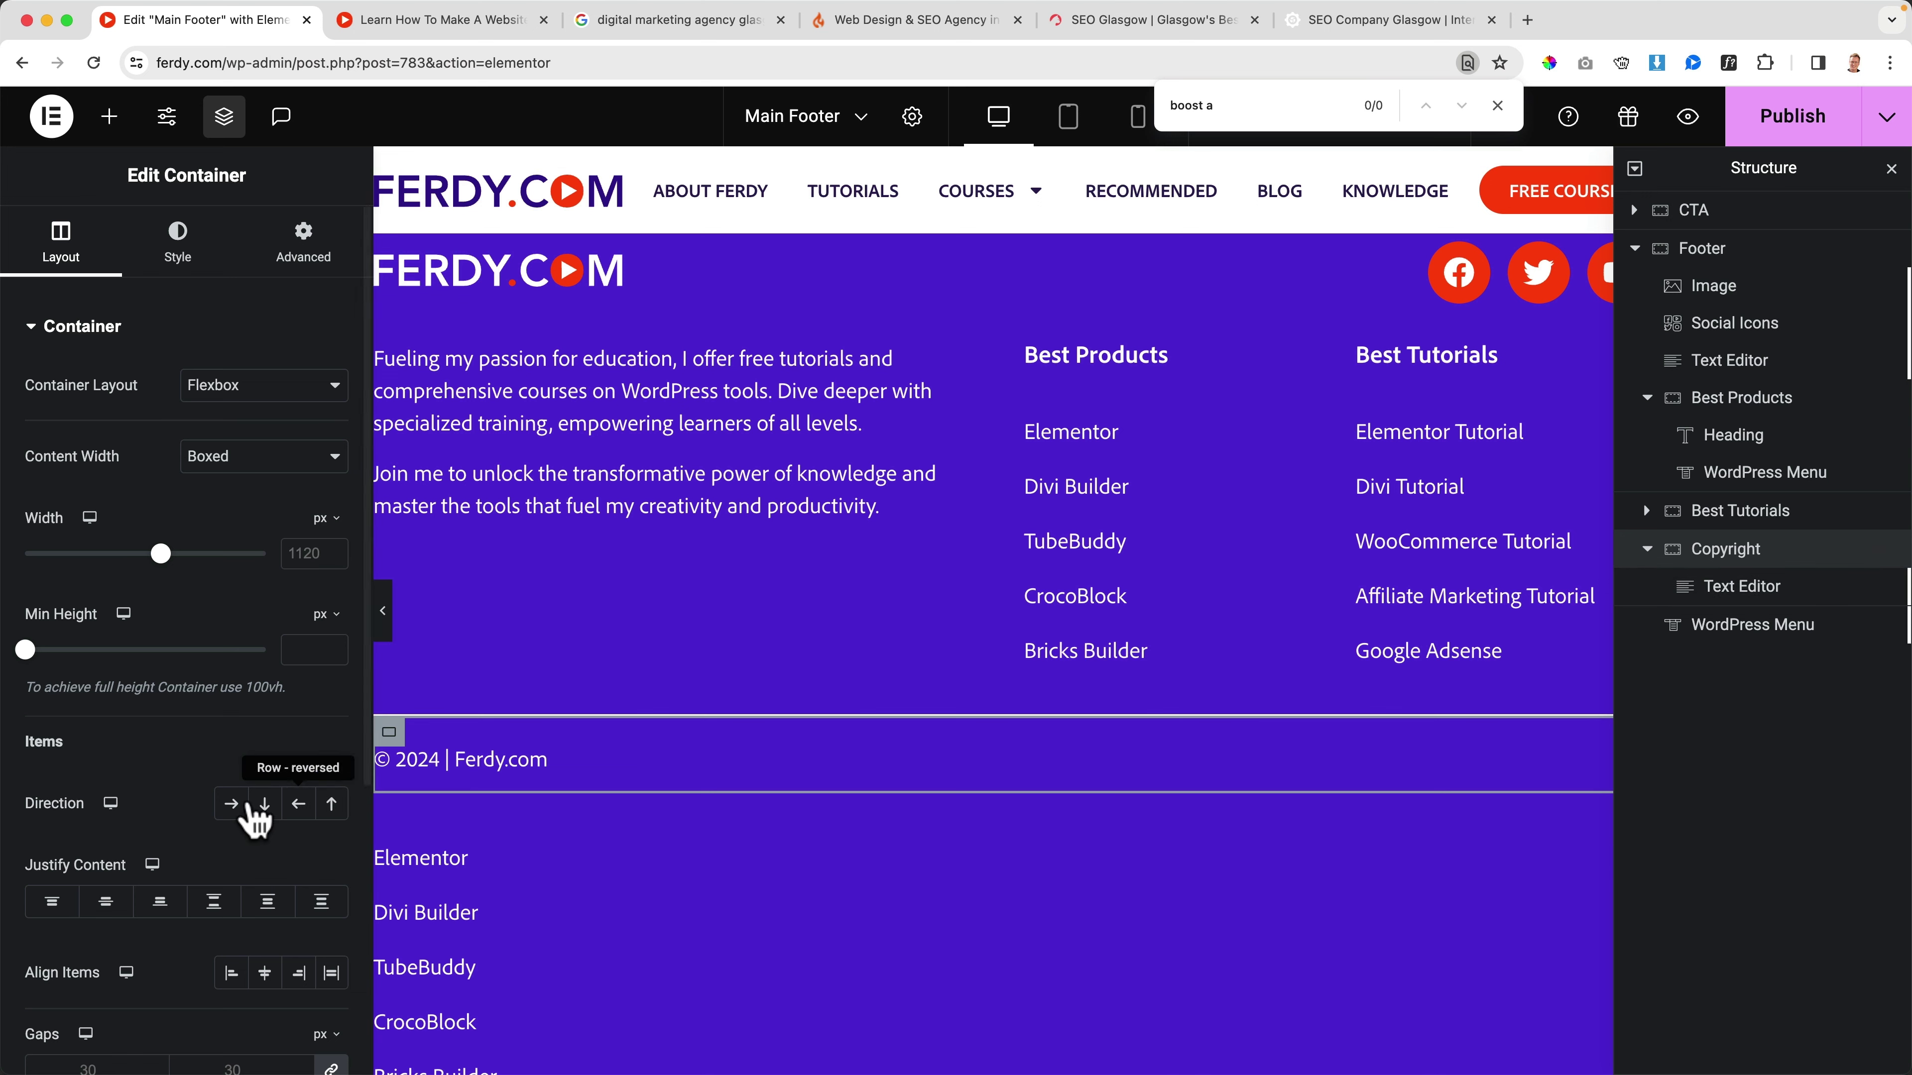
pyautogui.click(228, 805)
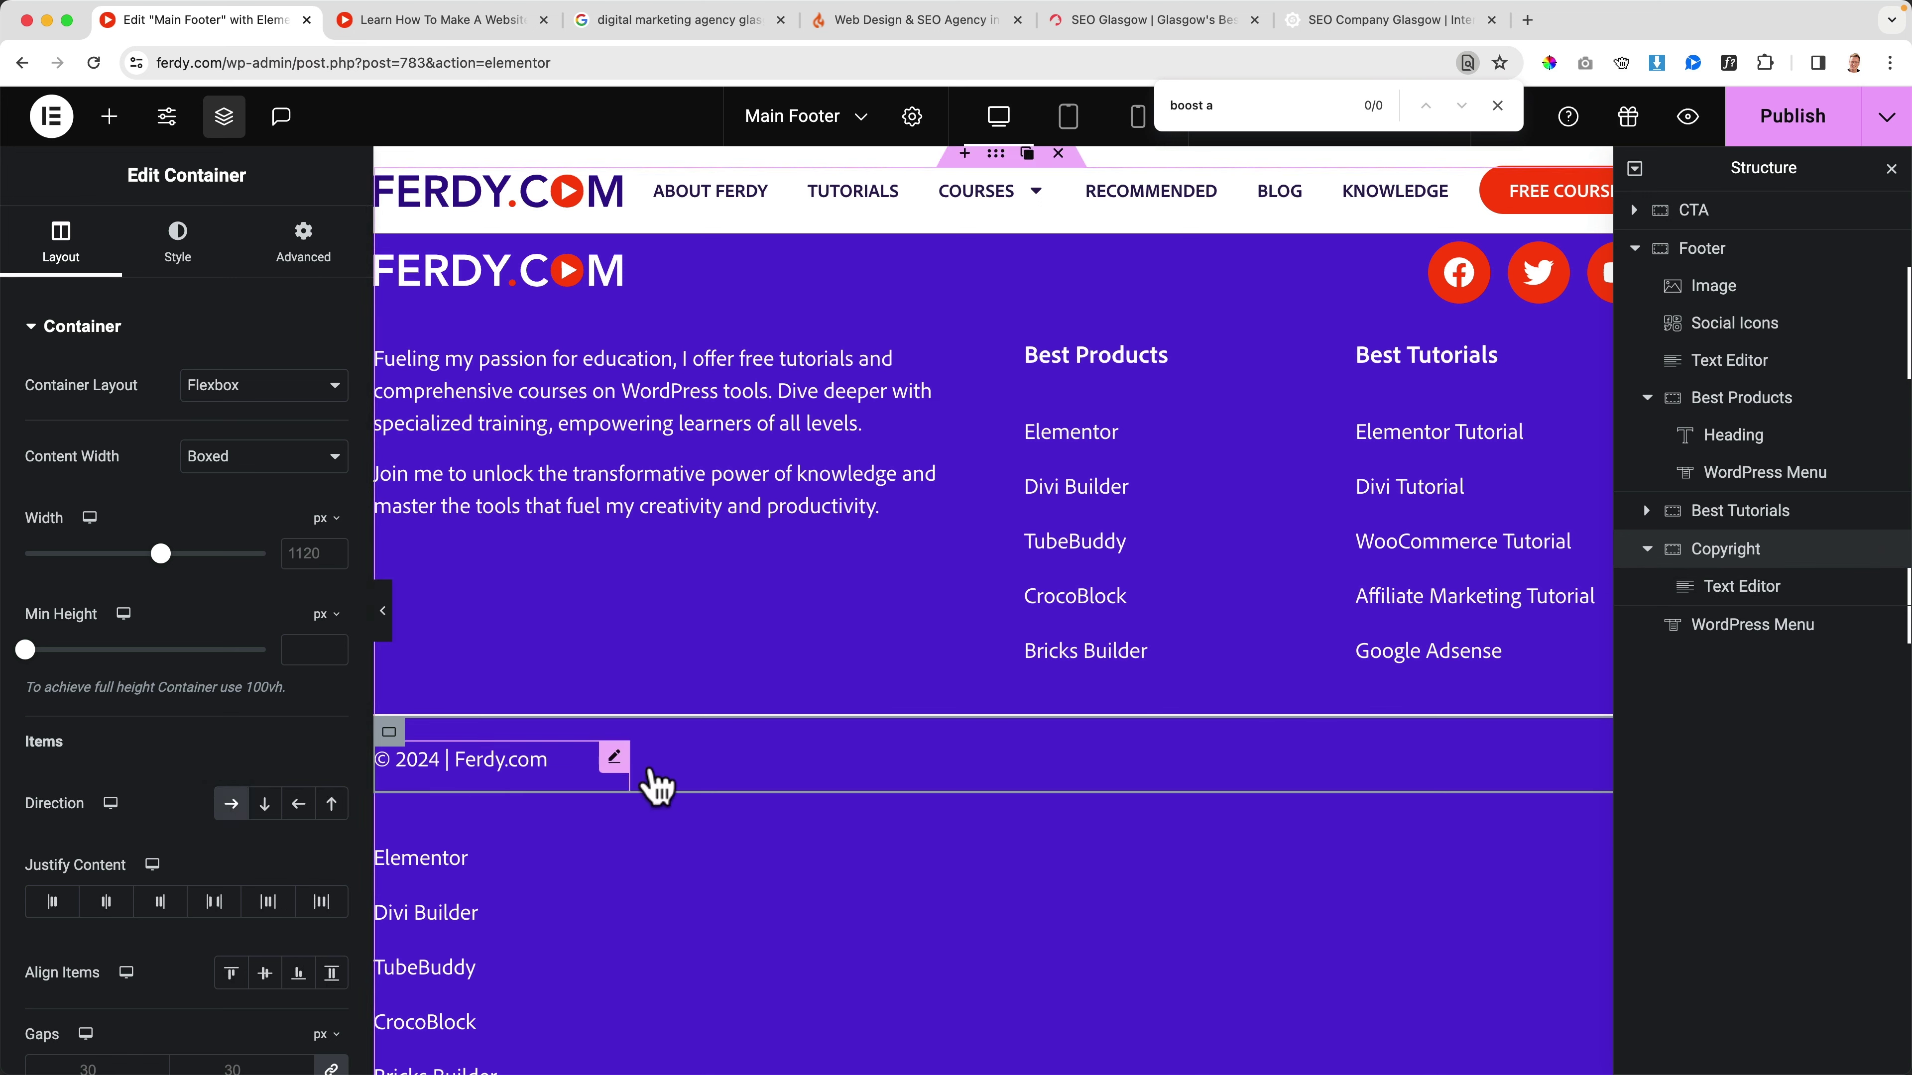
pyautogui.click(1722, 622)
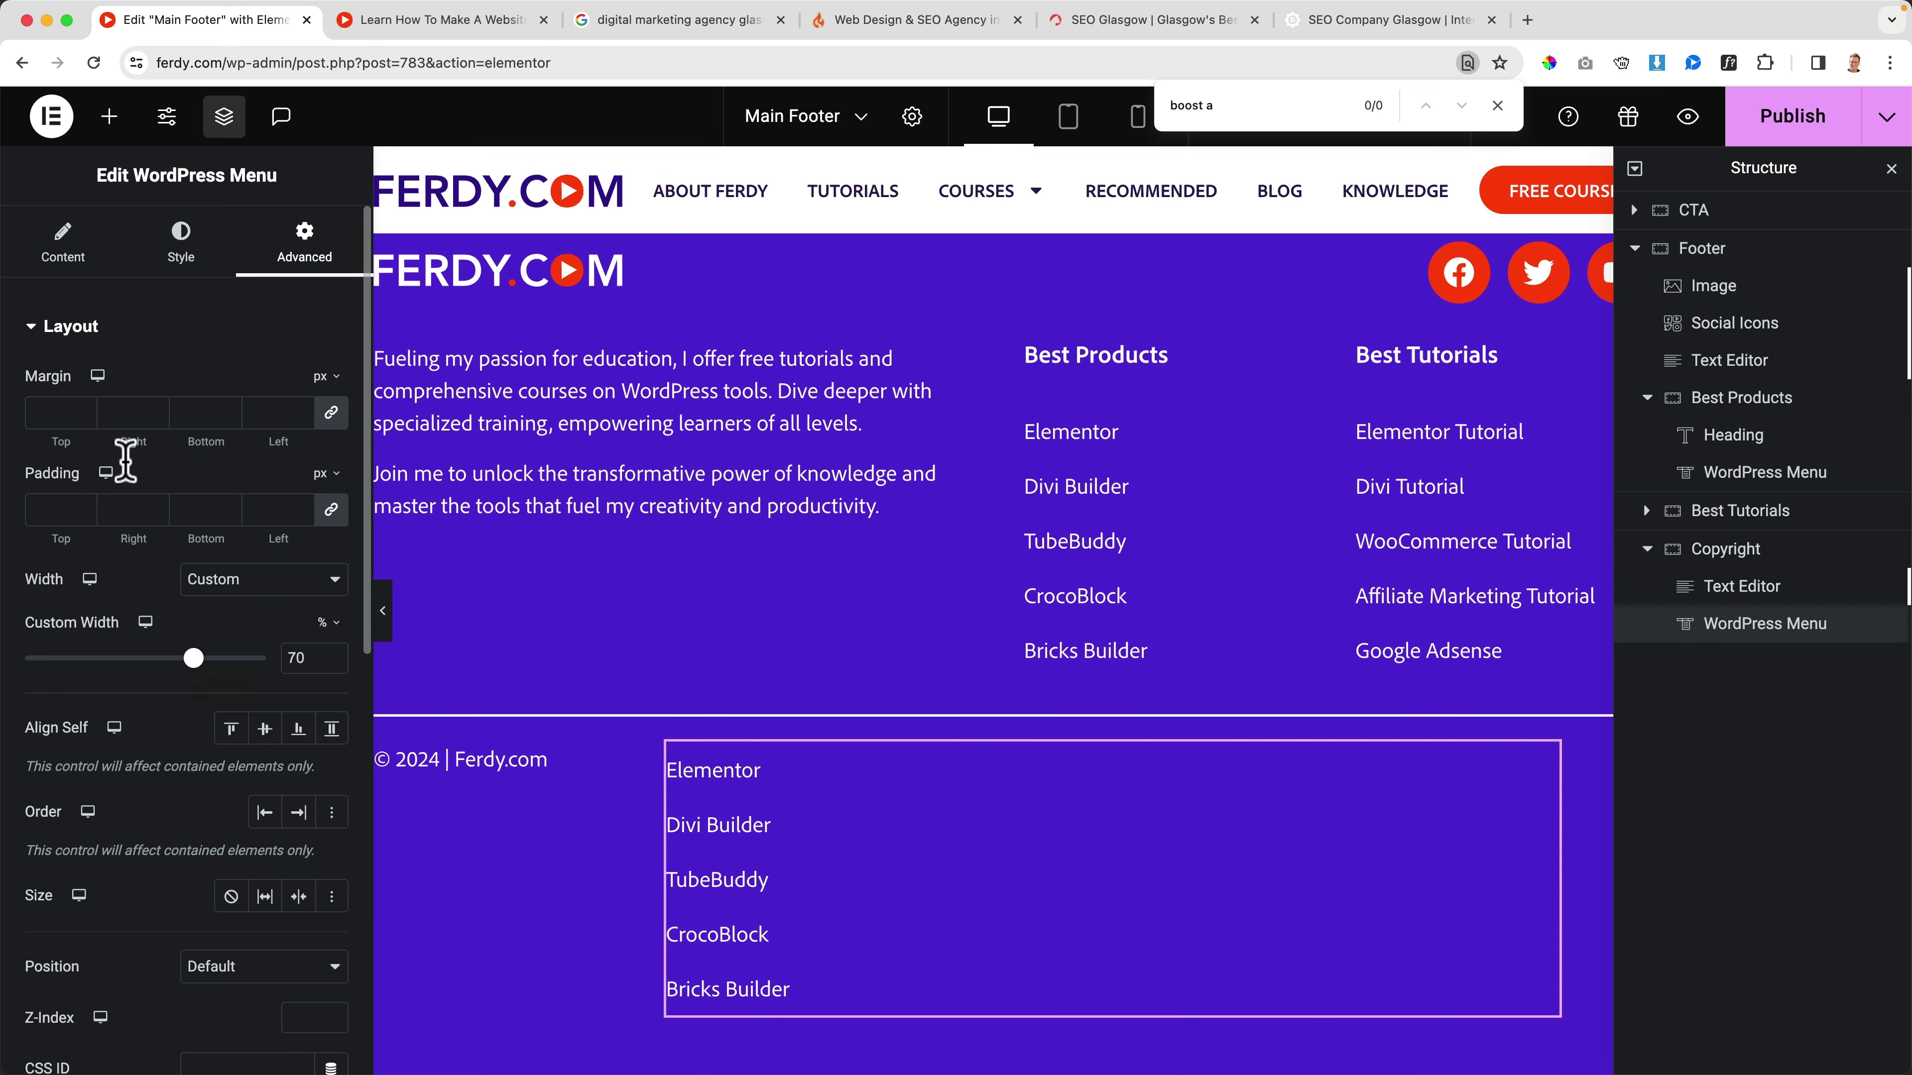
# Step: Switch the copyright bar menu to the Horizontal layout and align it to End
pyautogui.click(66, 248)
pyautogui.click(248, 497)
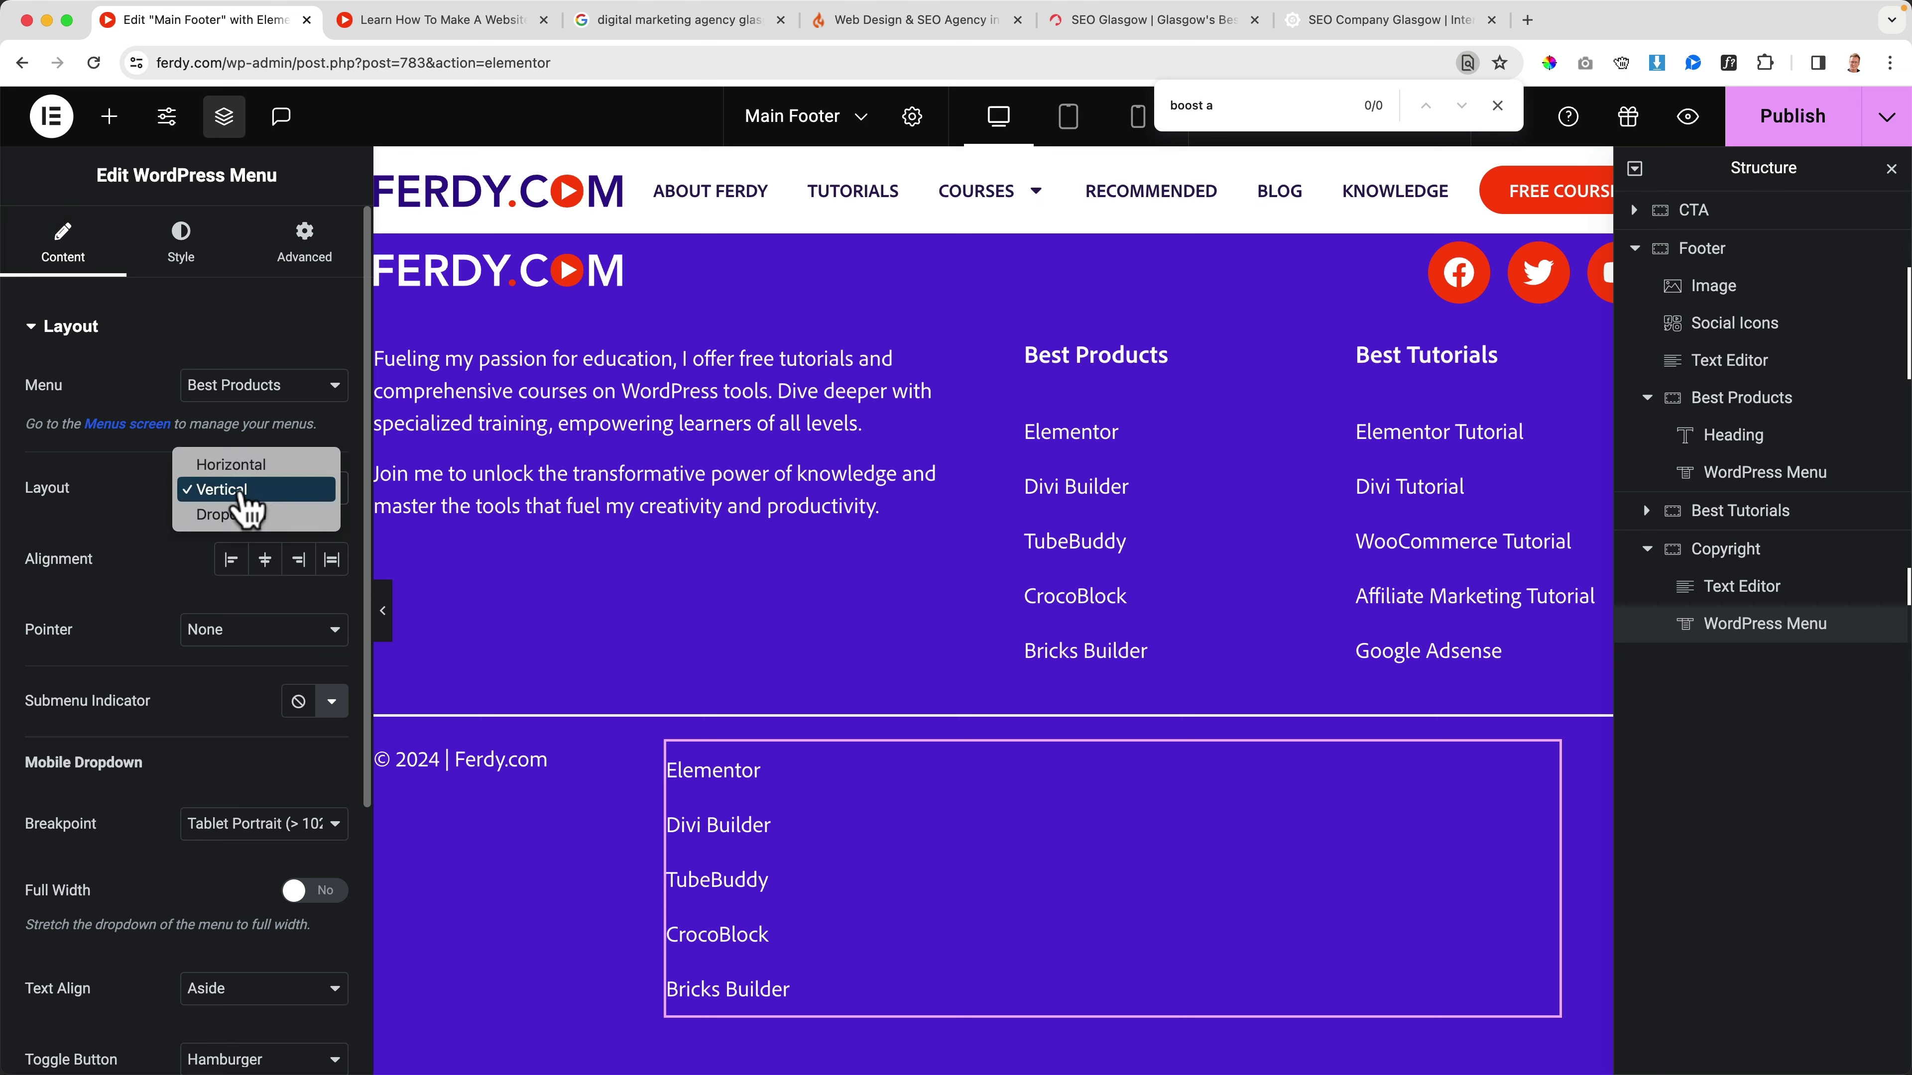
pyautogui.click(241, 471)
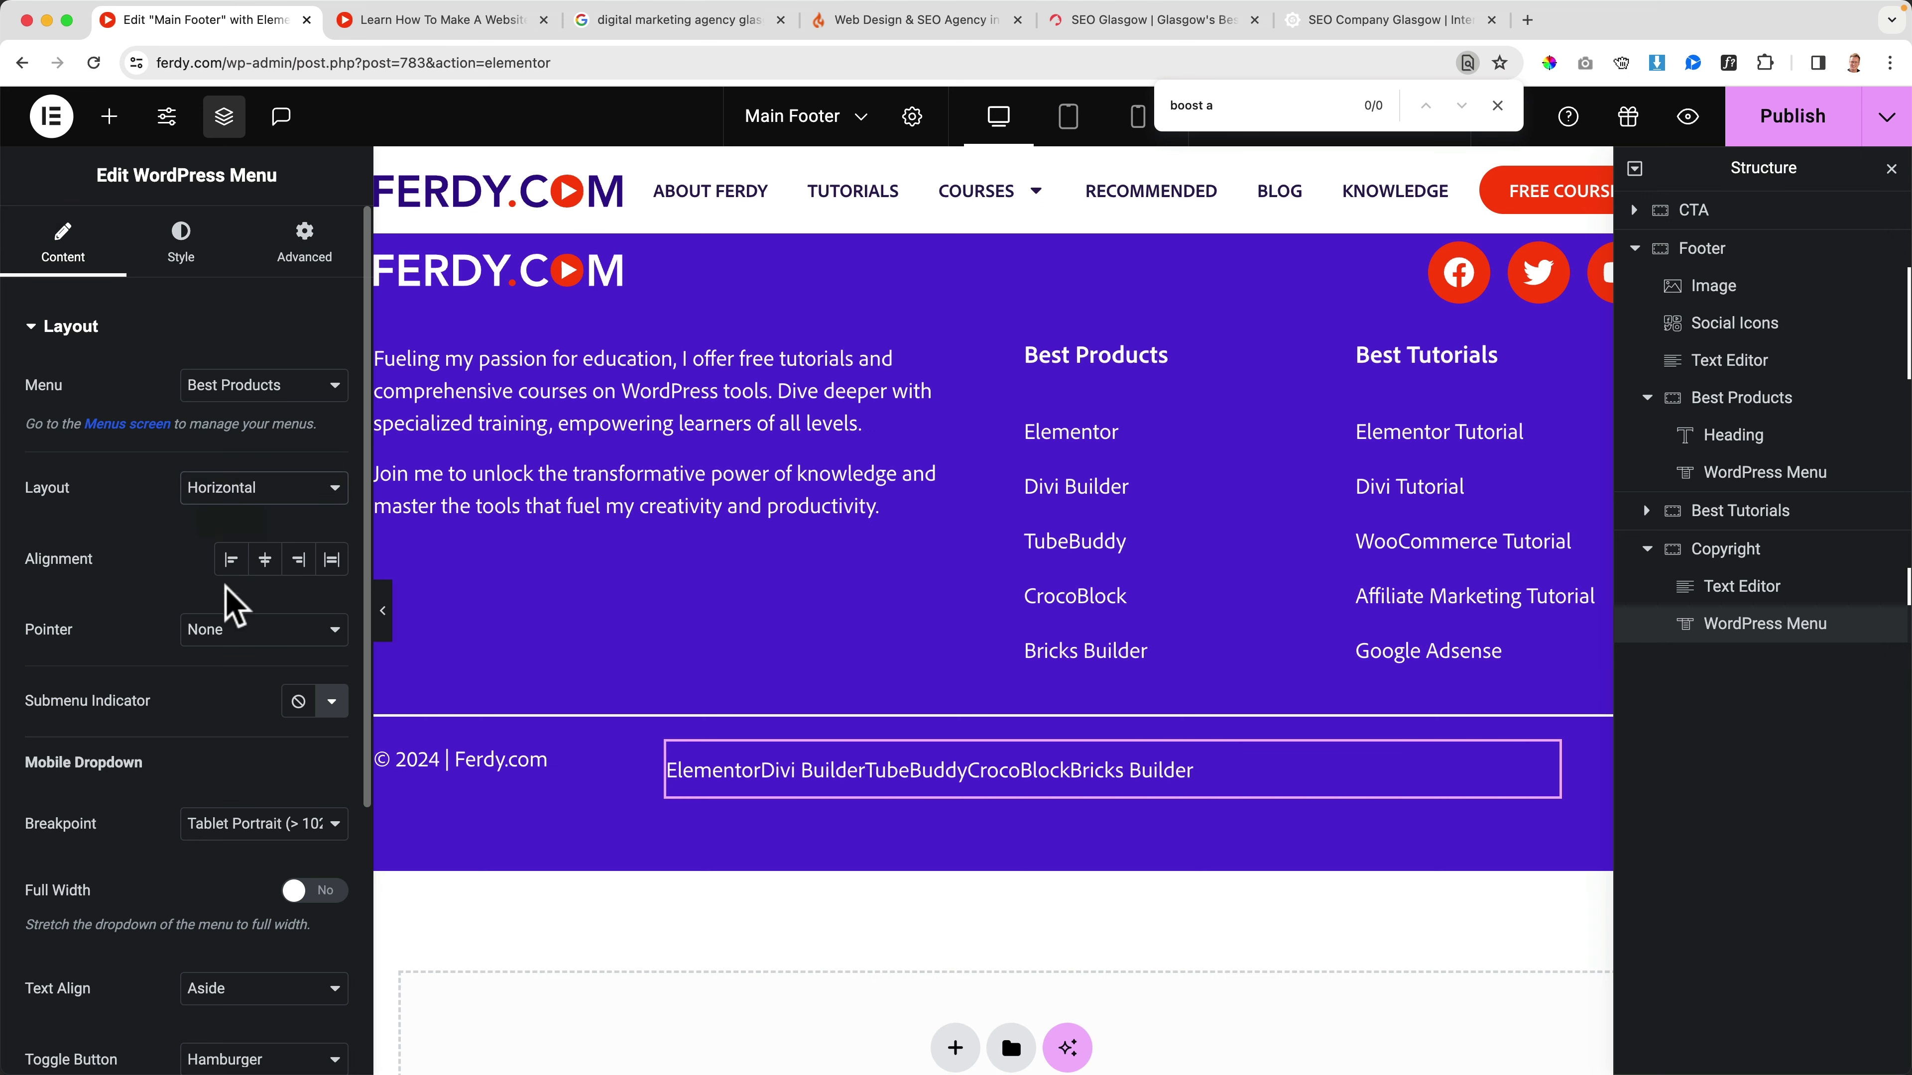
pyautogui.click(298, 562)
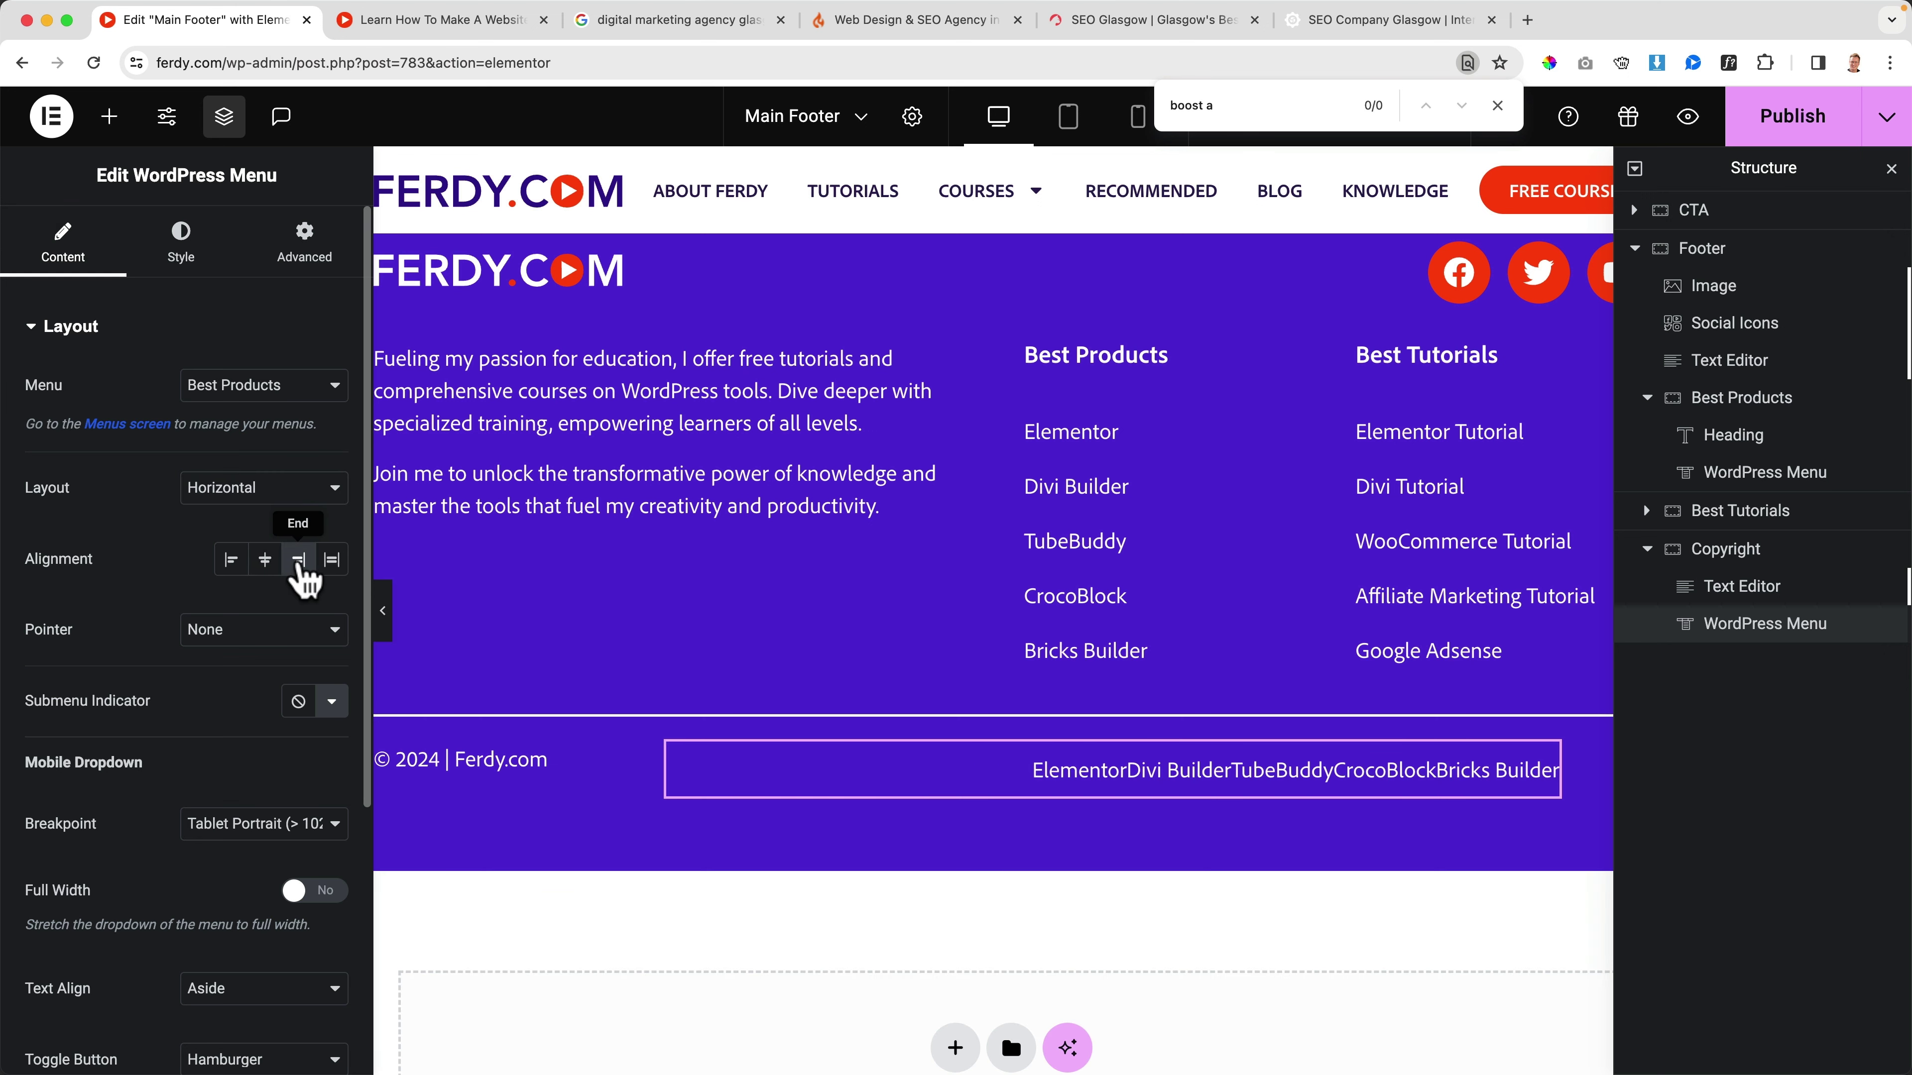
# Step: Clear the copyright bar menu's vertical padding and set its horizontal padding to 10 px
pyautogui.click(166, 249)
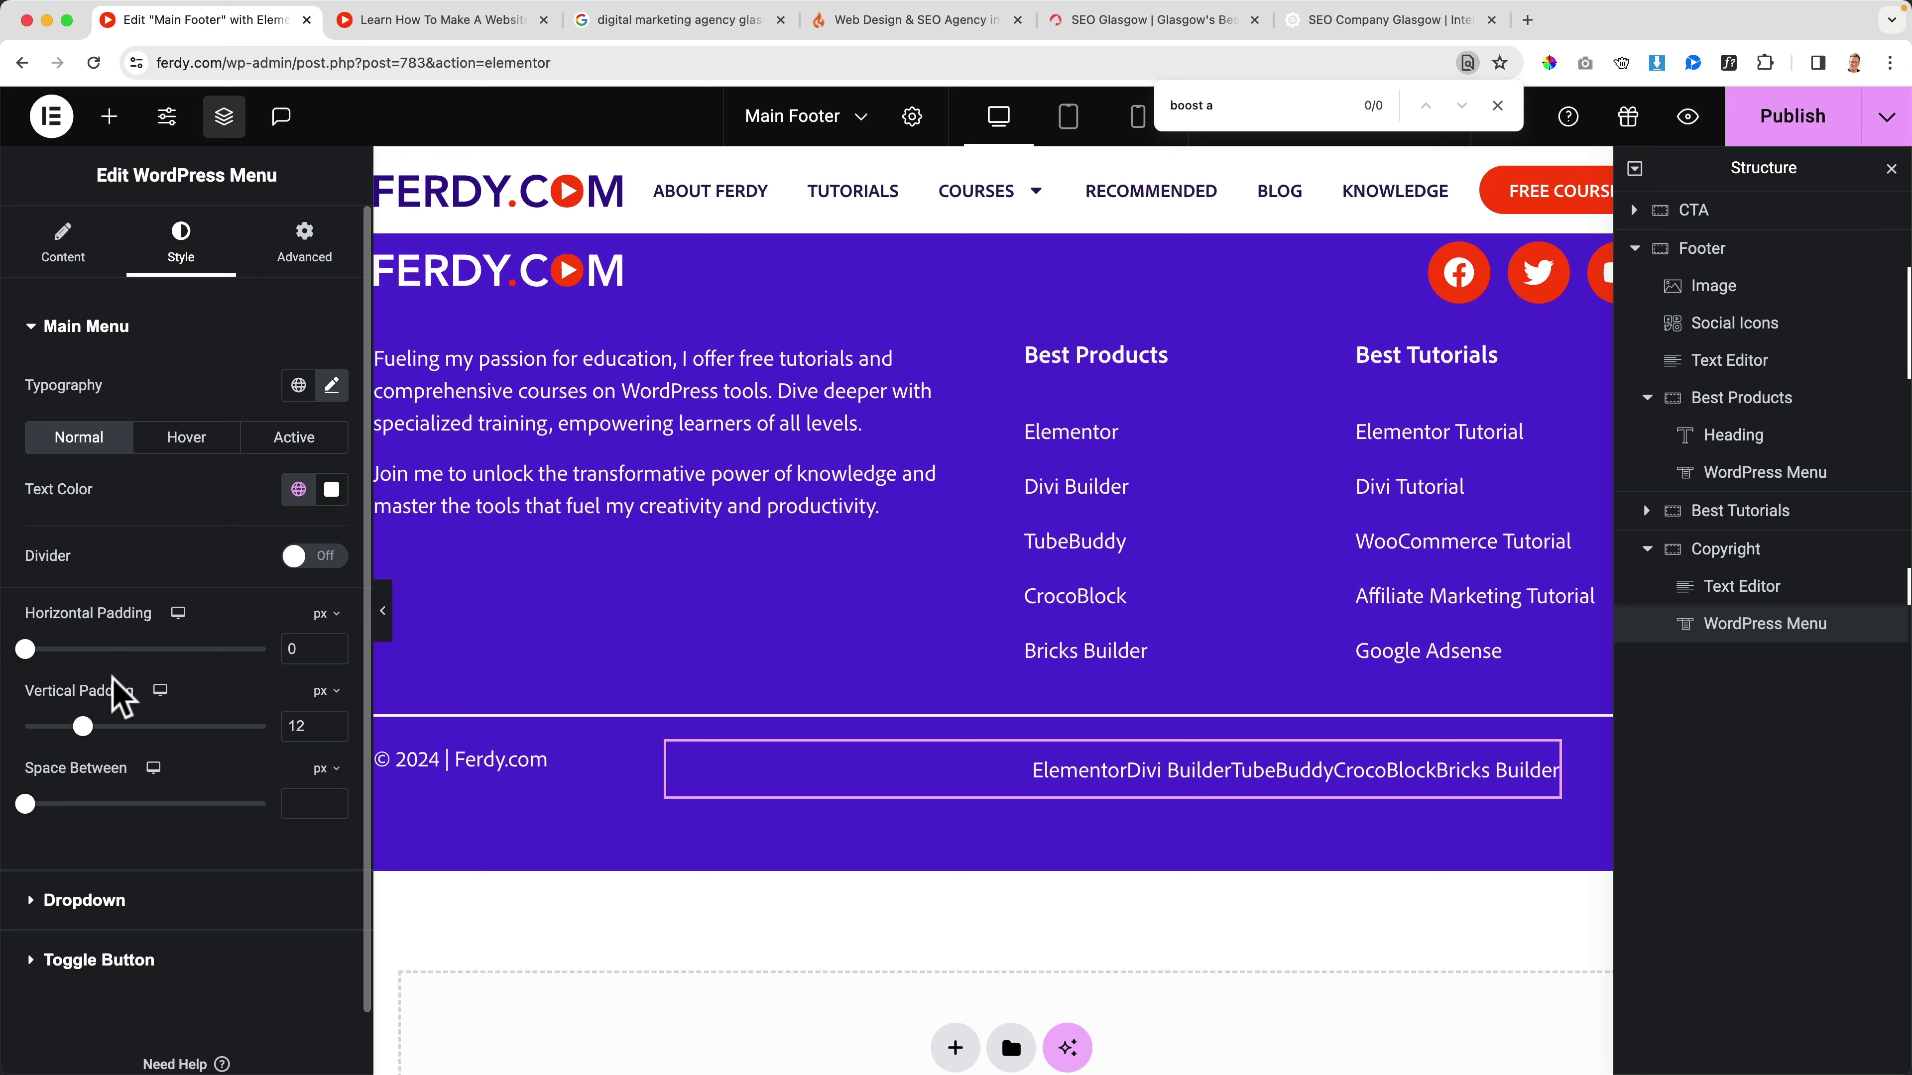
pyautogui.press('BackSpace')
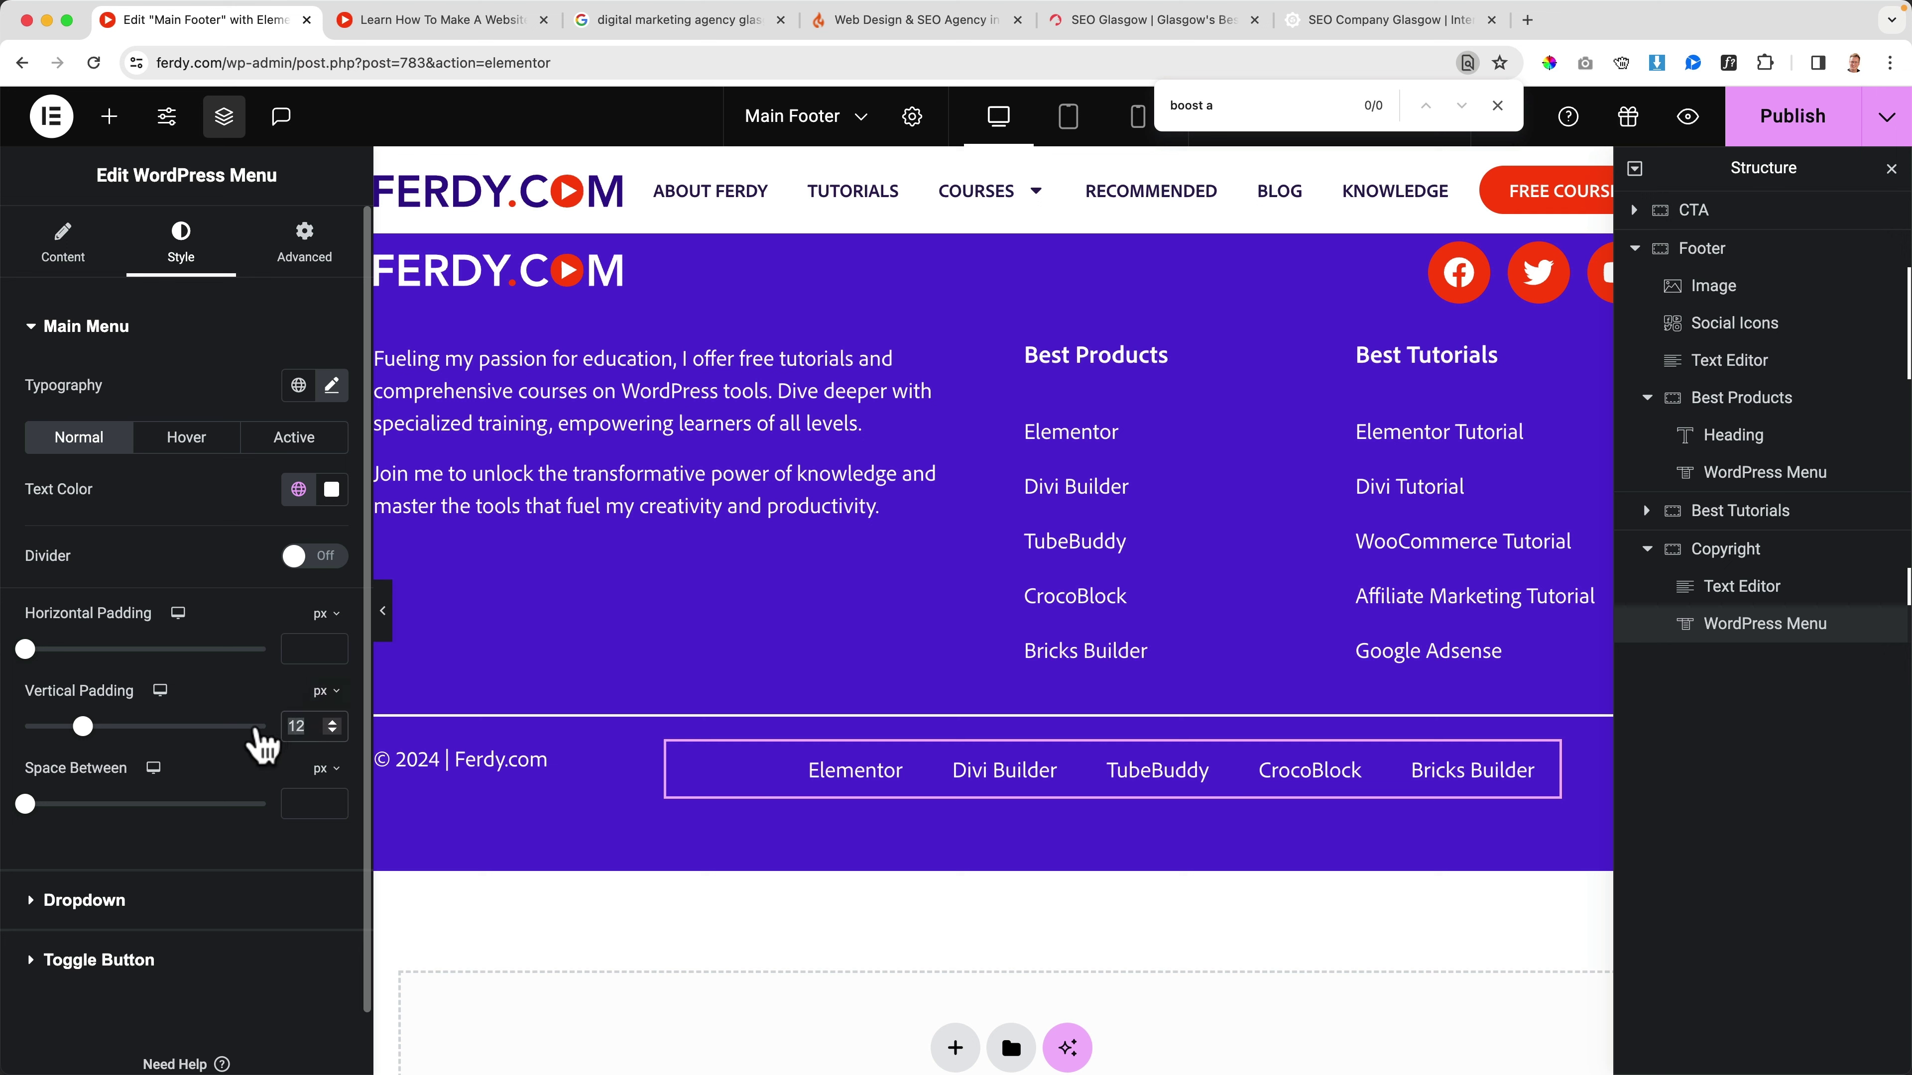
pyautogui.press('BackSpace')
pyautogui.press('BackSpace')
pyautogui.click(293, 649)
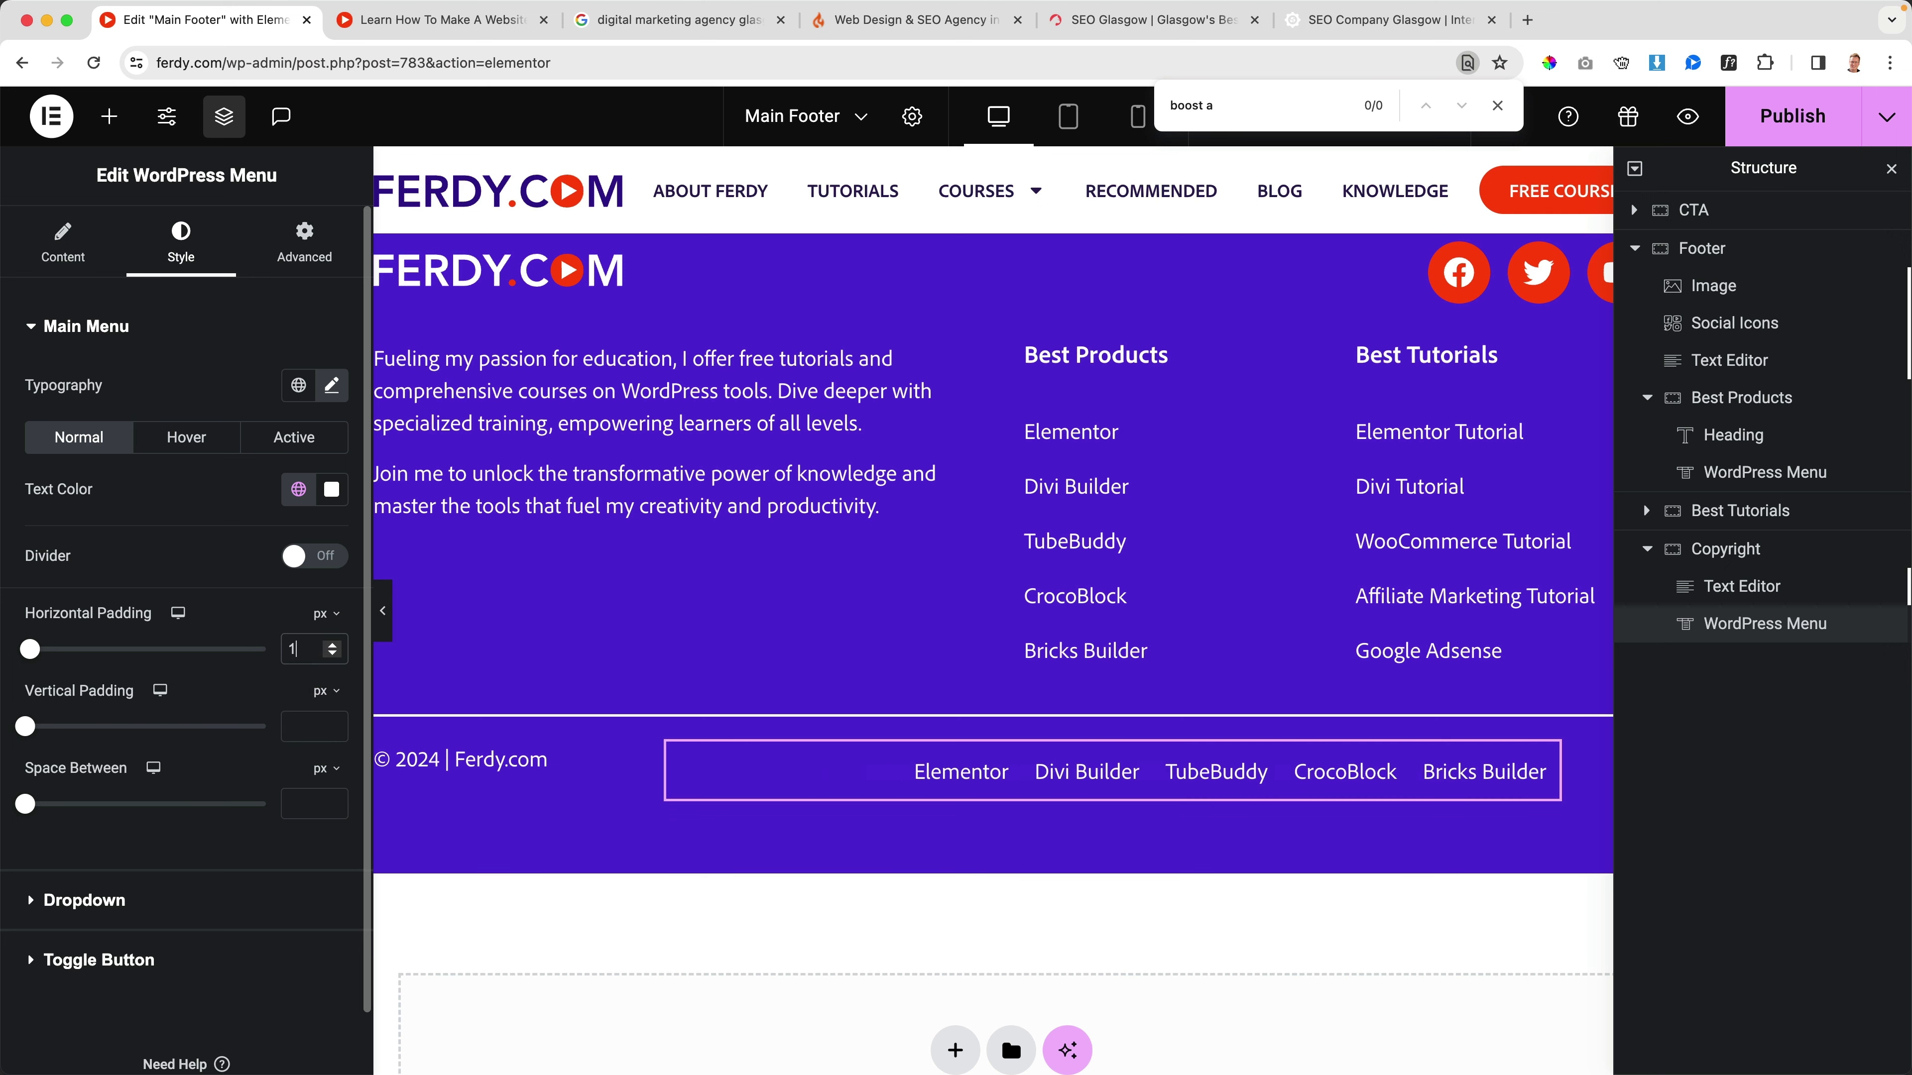
pyautogui.write('9')
pyautogui.press('Up')
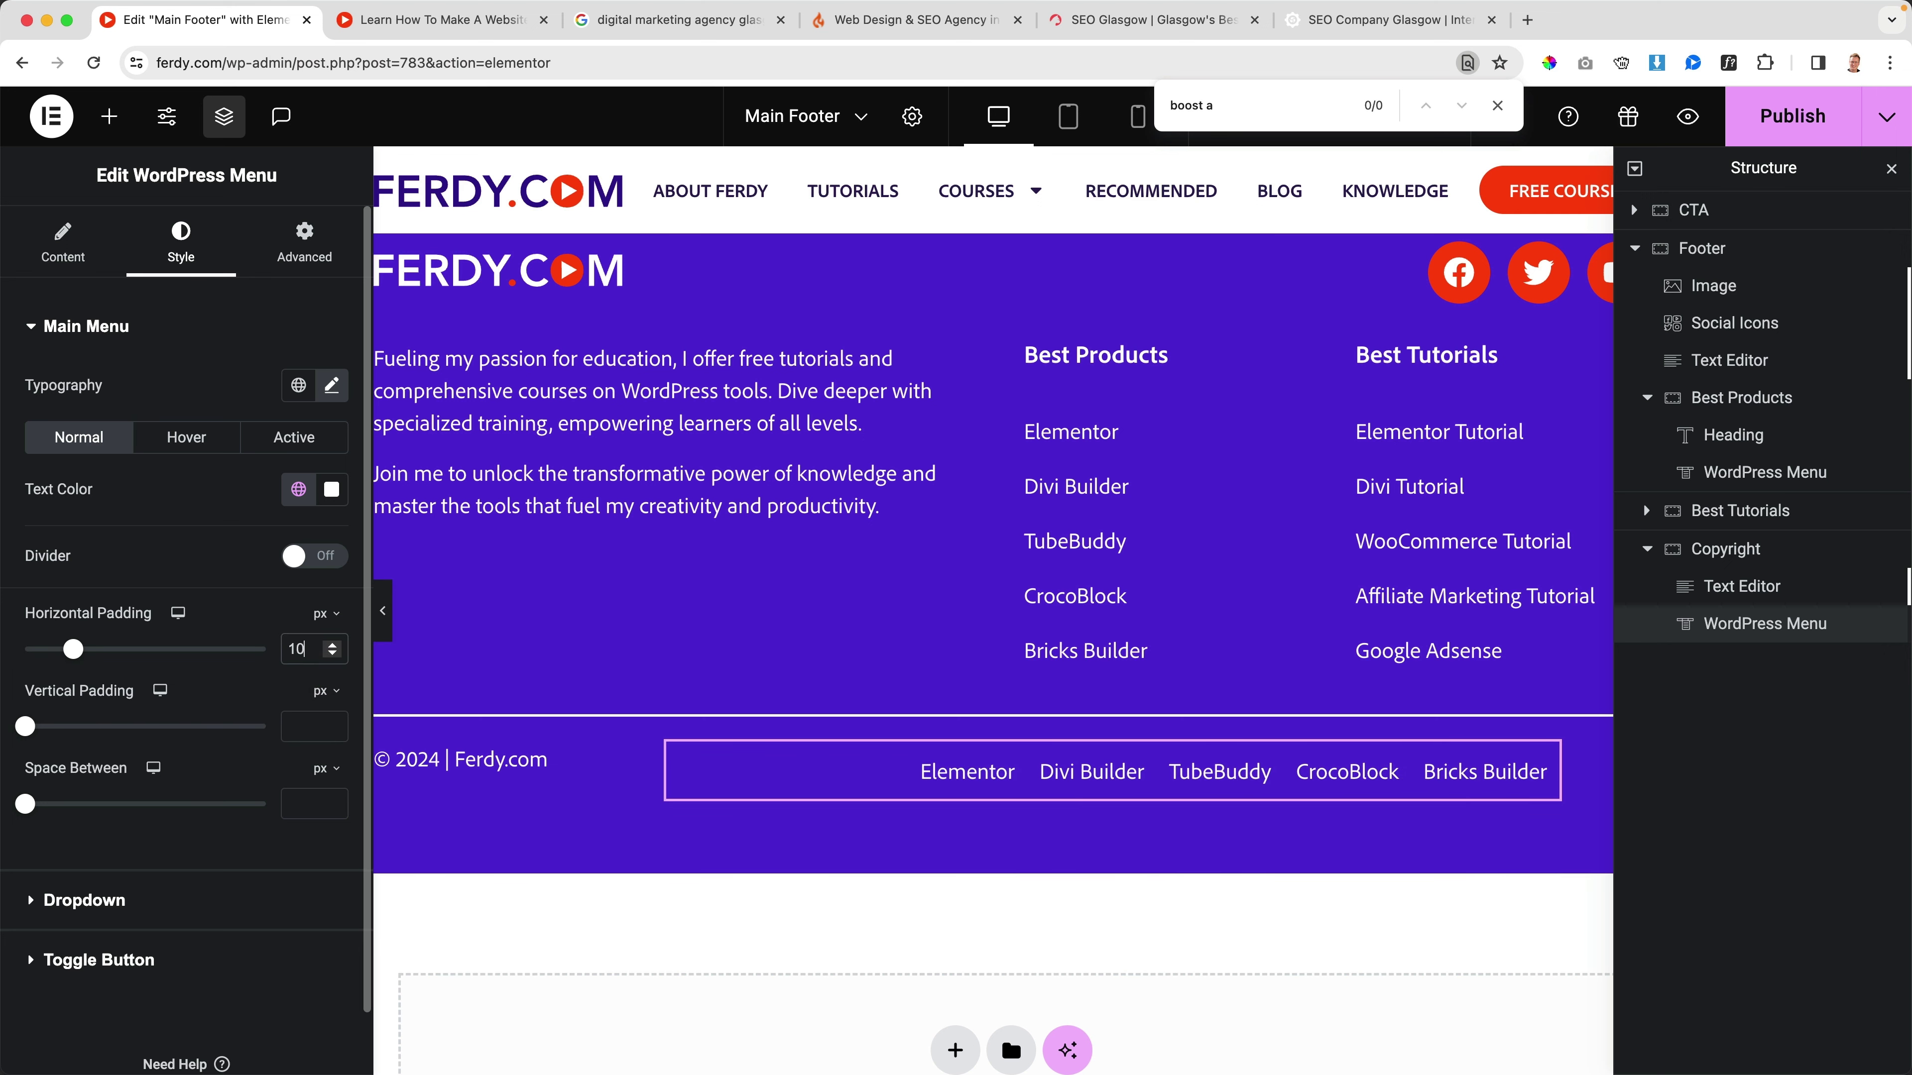
# Step: Publish the footer, check its copyright bar on the live site and return to the footer editor
pyautogui.click(1788, 128)
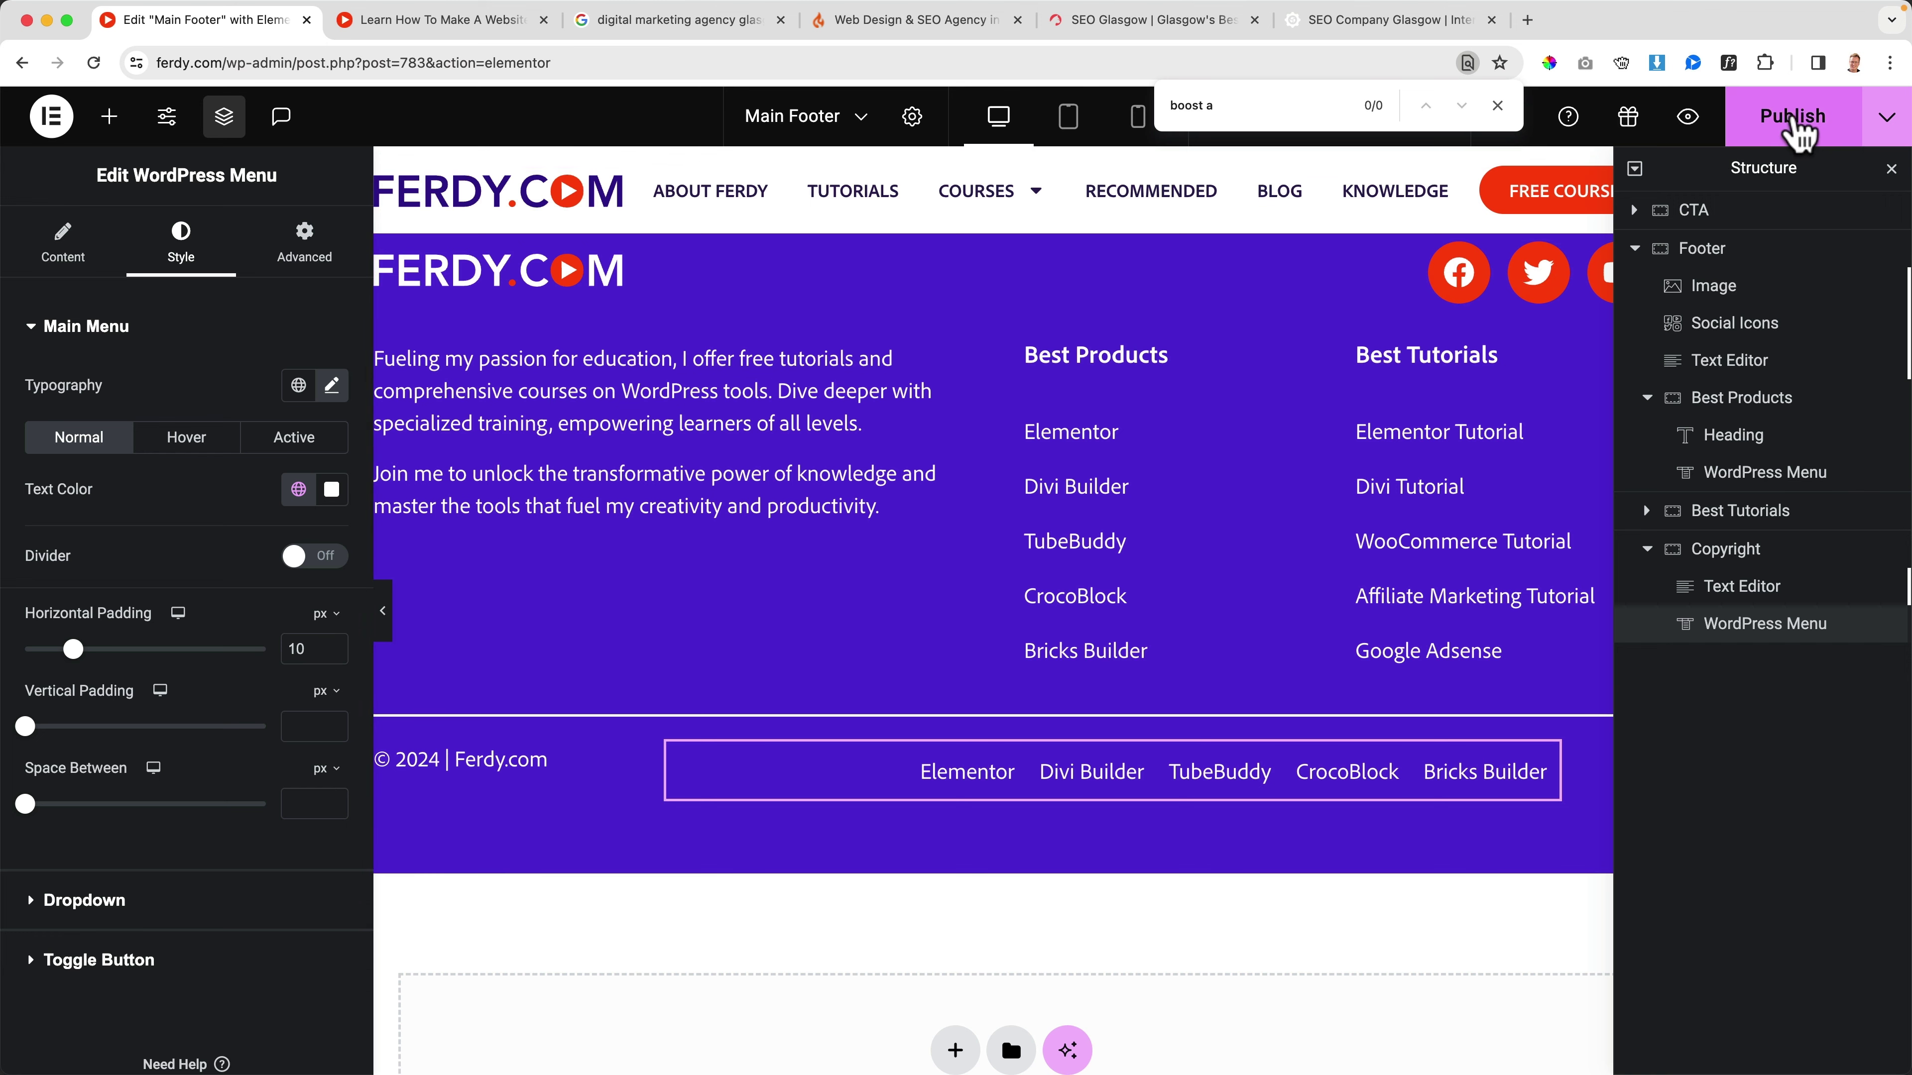
pyautogui.click(435, 23)
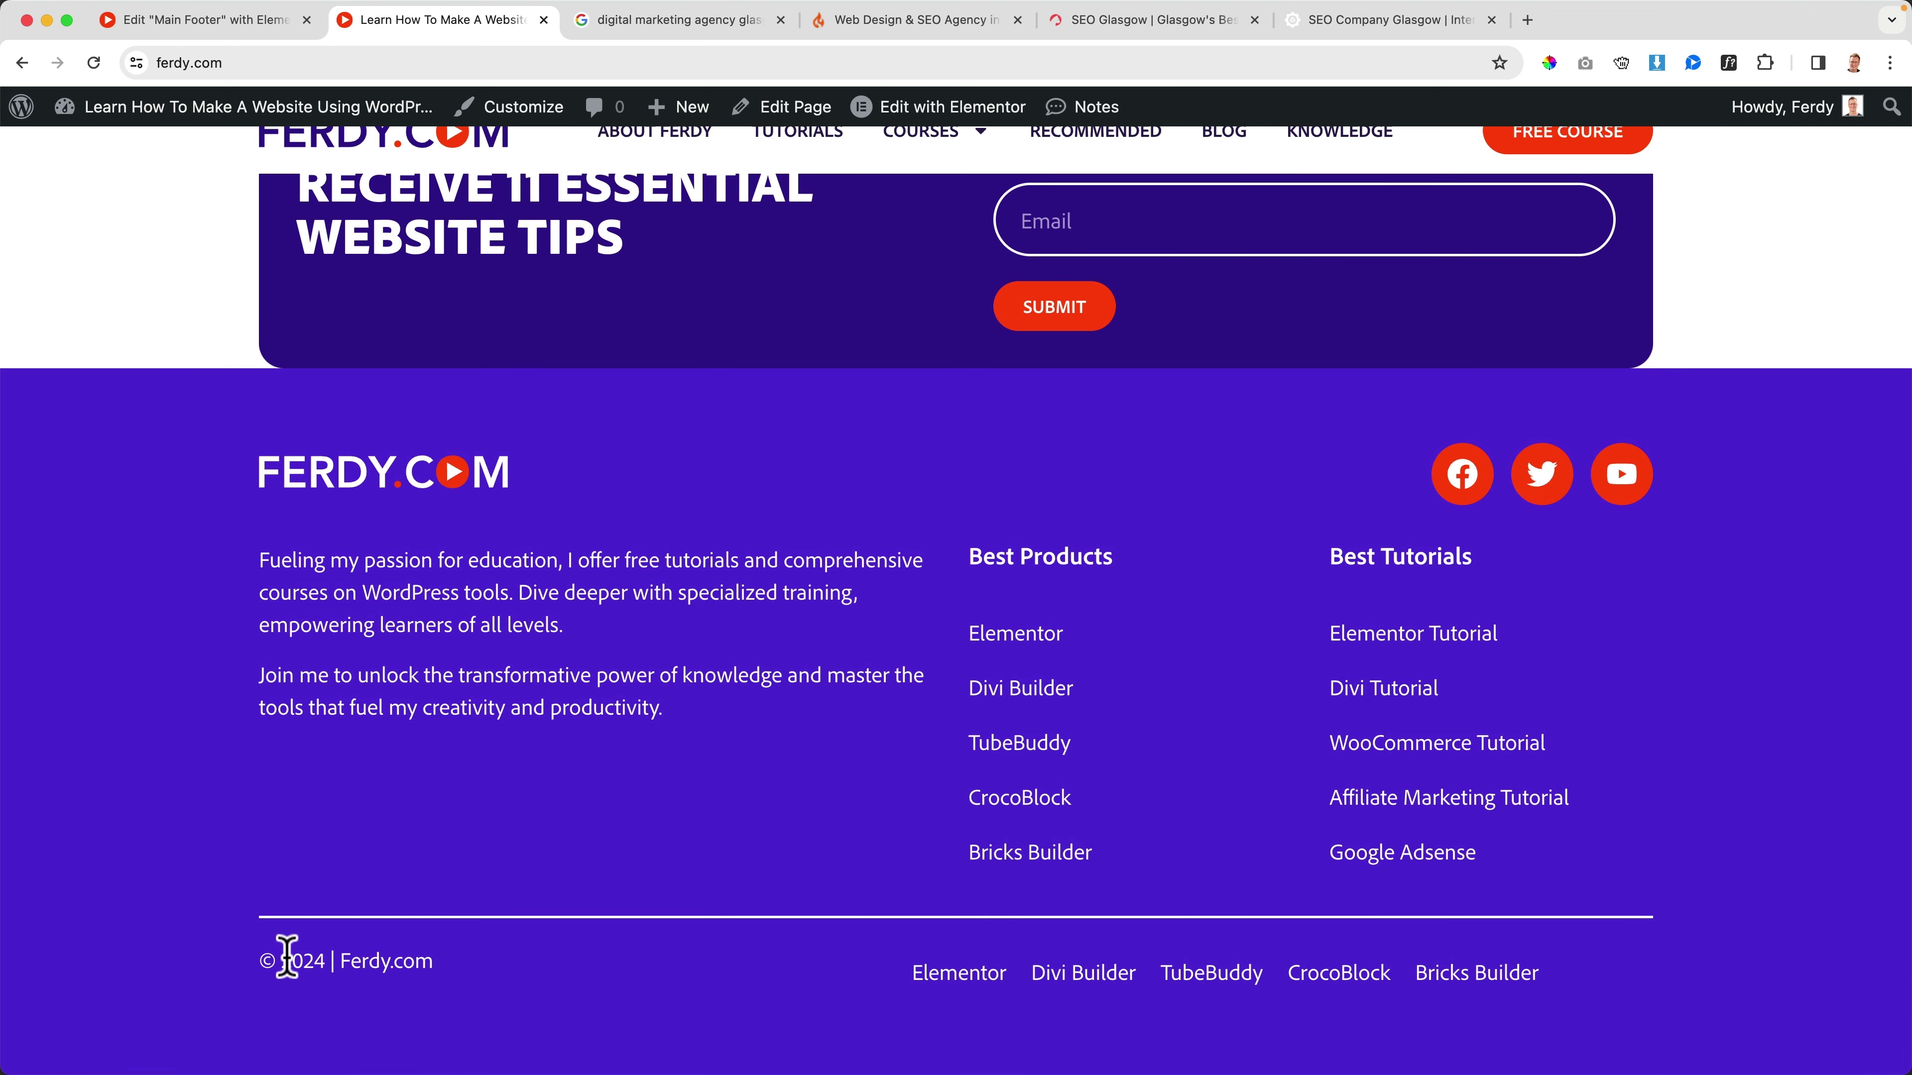
pyautogui.click(290, 30)
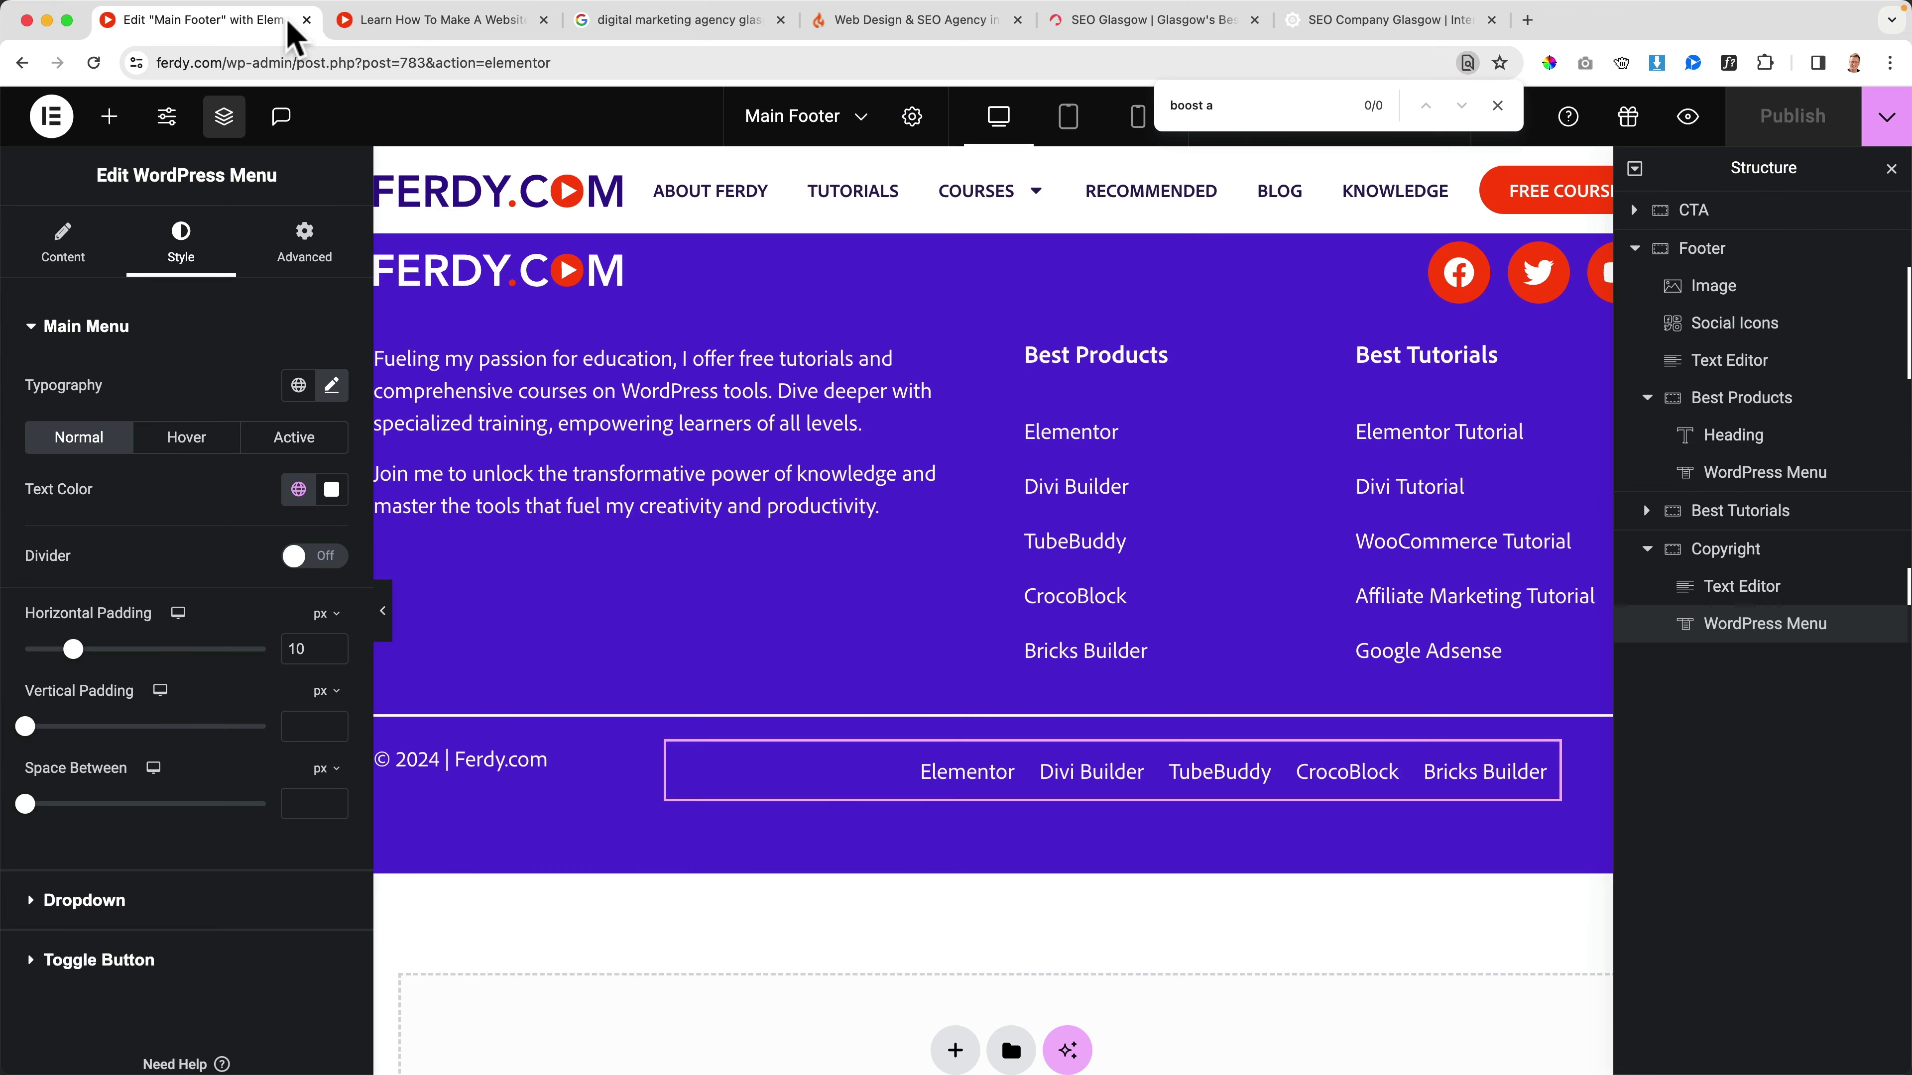
# Step: Unlink the copyright text's margin and padding sides, set its top margin to 8 px and publish the footer
pyautogui.click(521, 783)
pyautogui.click(304, 243)
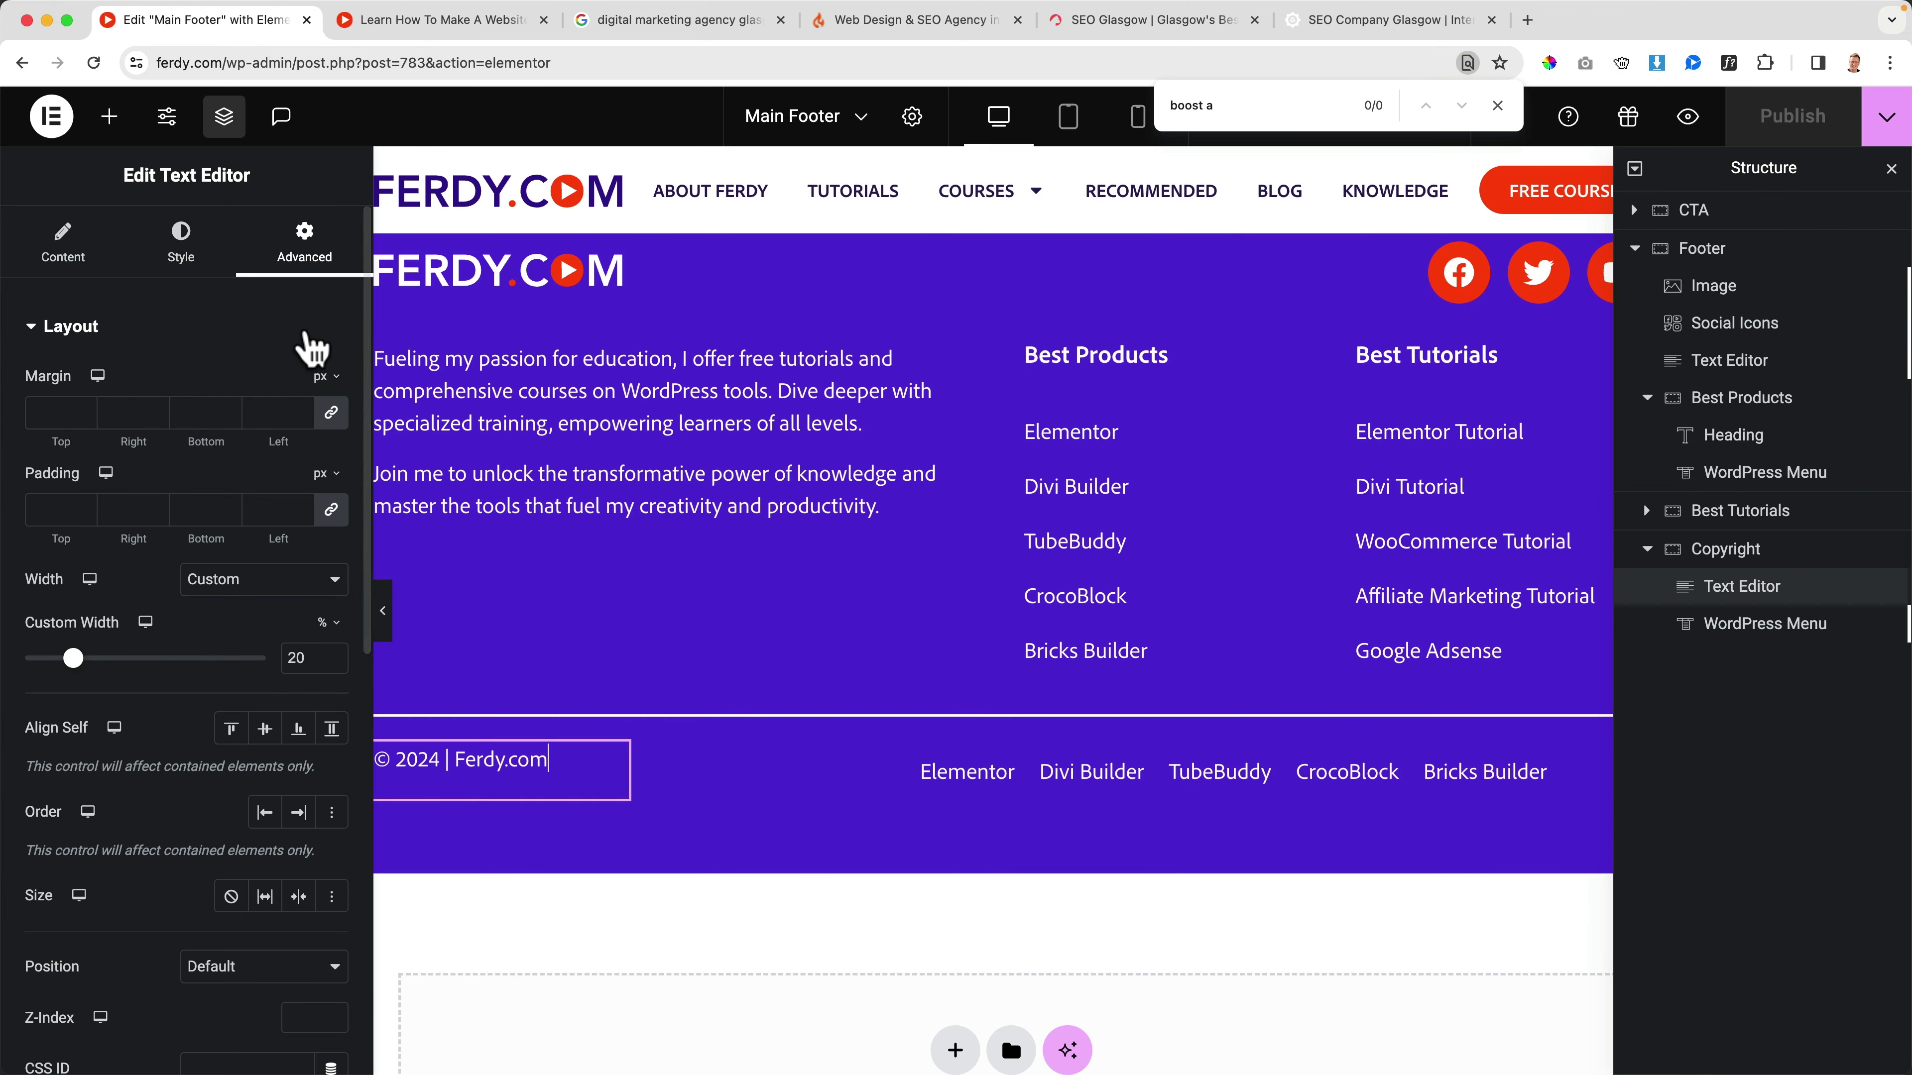
pyautogui.click(331, 510)
pyautogui.click(331, 413)
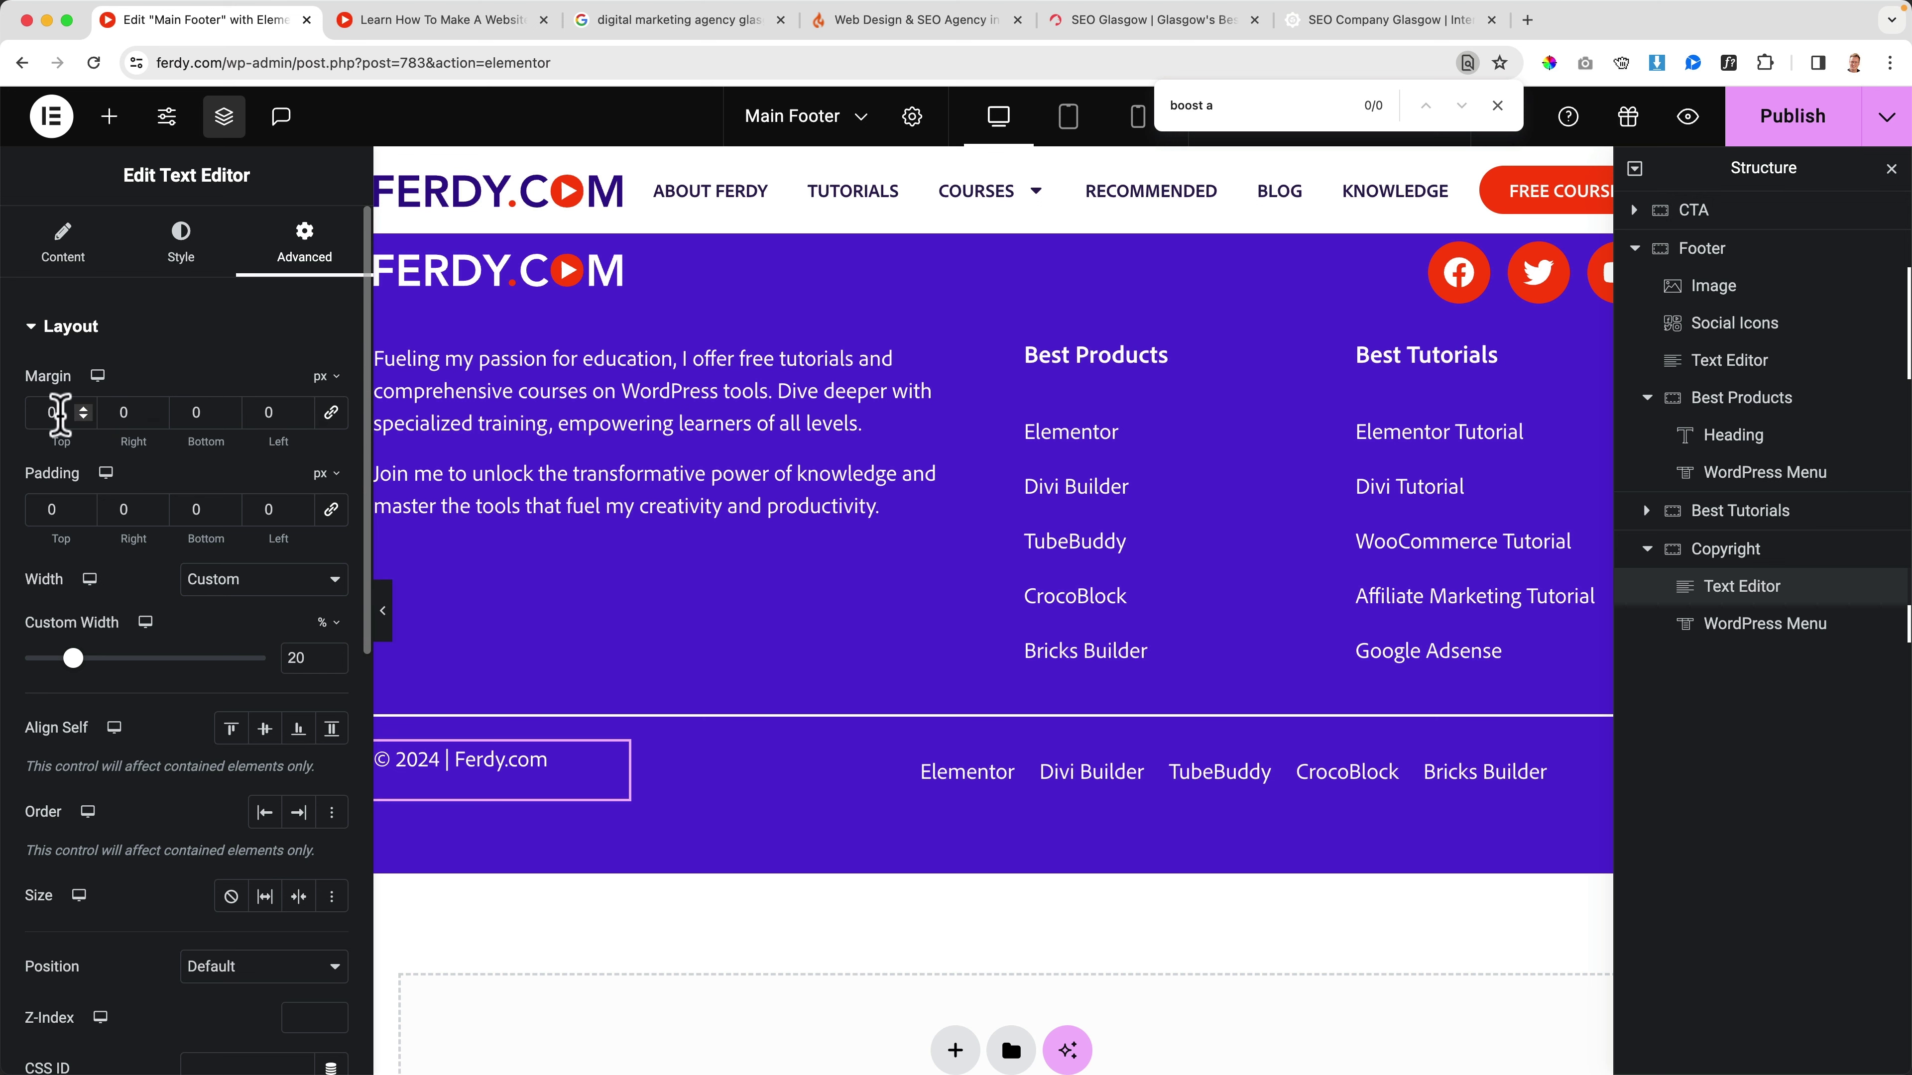
pyautogui.click(55, 414)
pyautogui.write('7')
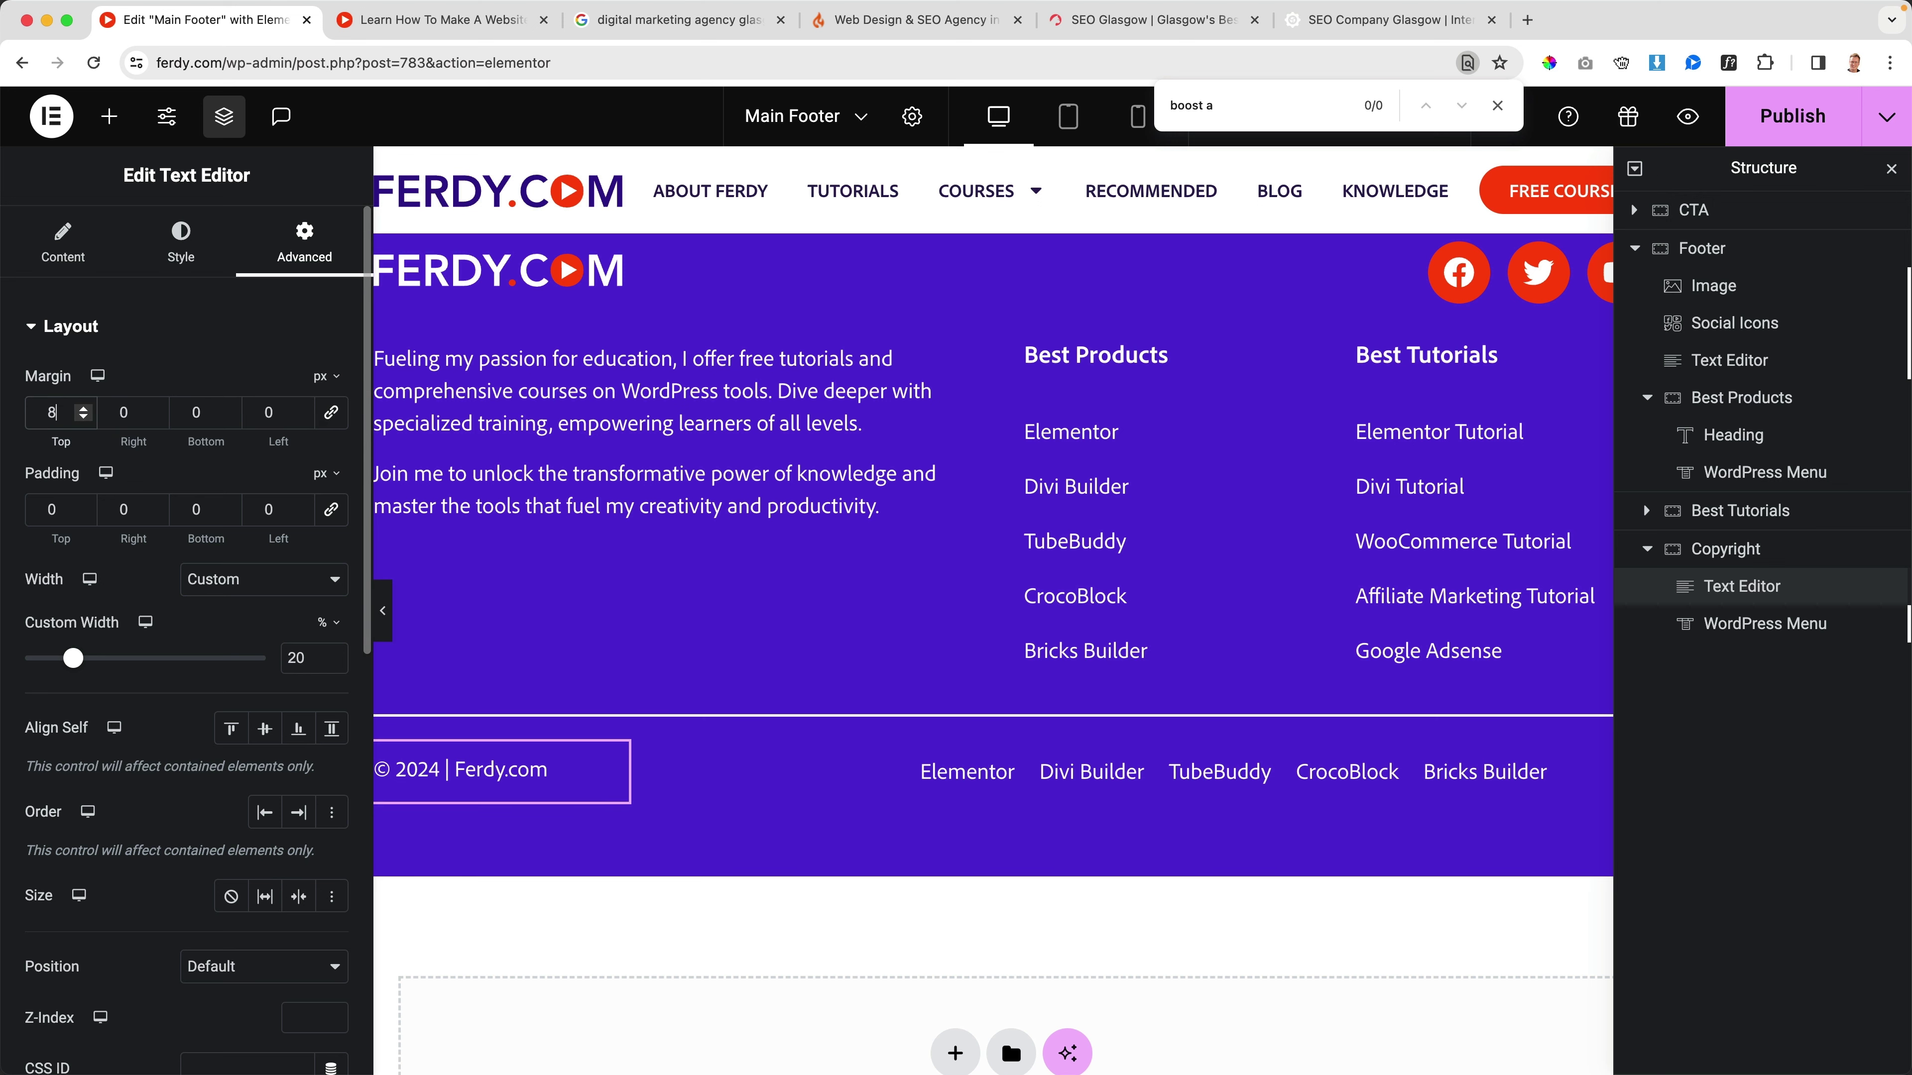
pyautogui.press('Up')
pyautogui.click(1793, 116)
# Step: Open the live site's Customizer and create a new menu named Legal without assigning a menu location
pyautogui.click(420, 22)
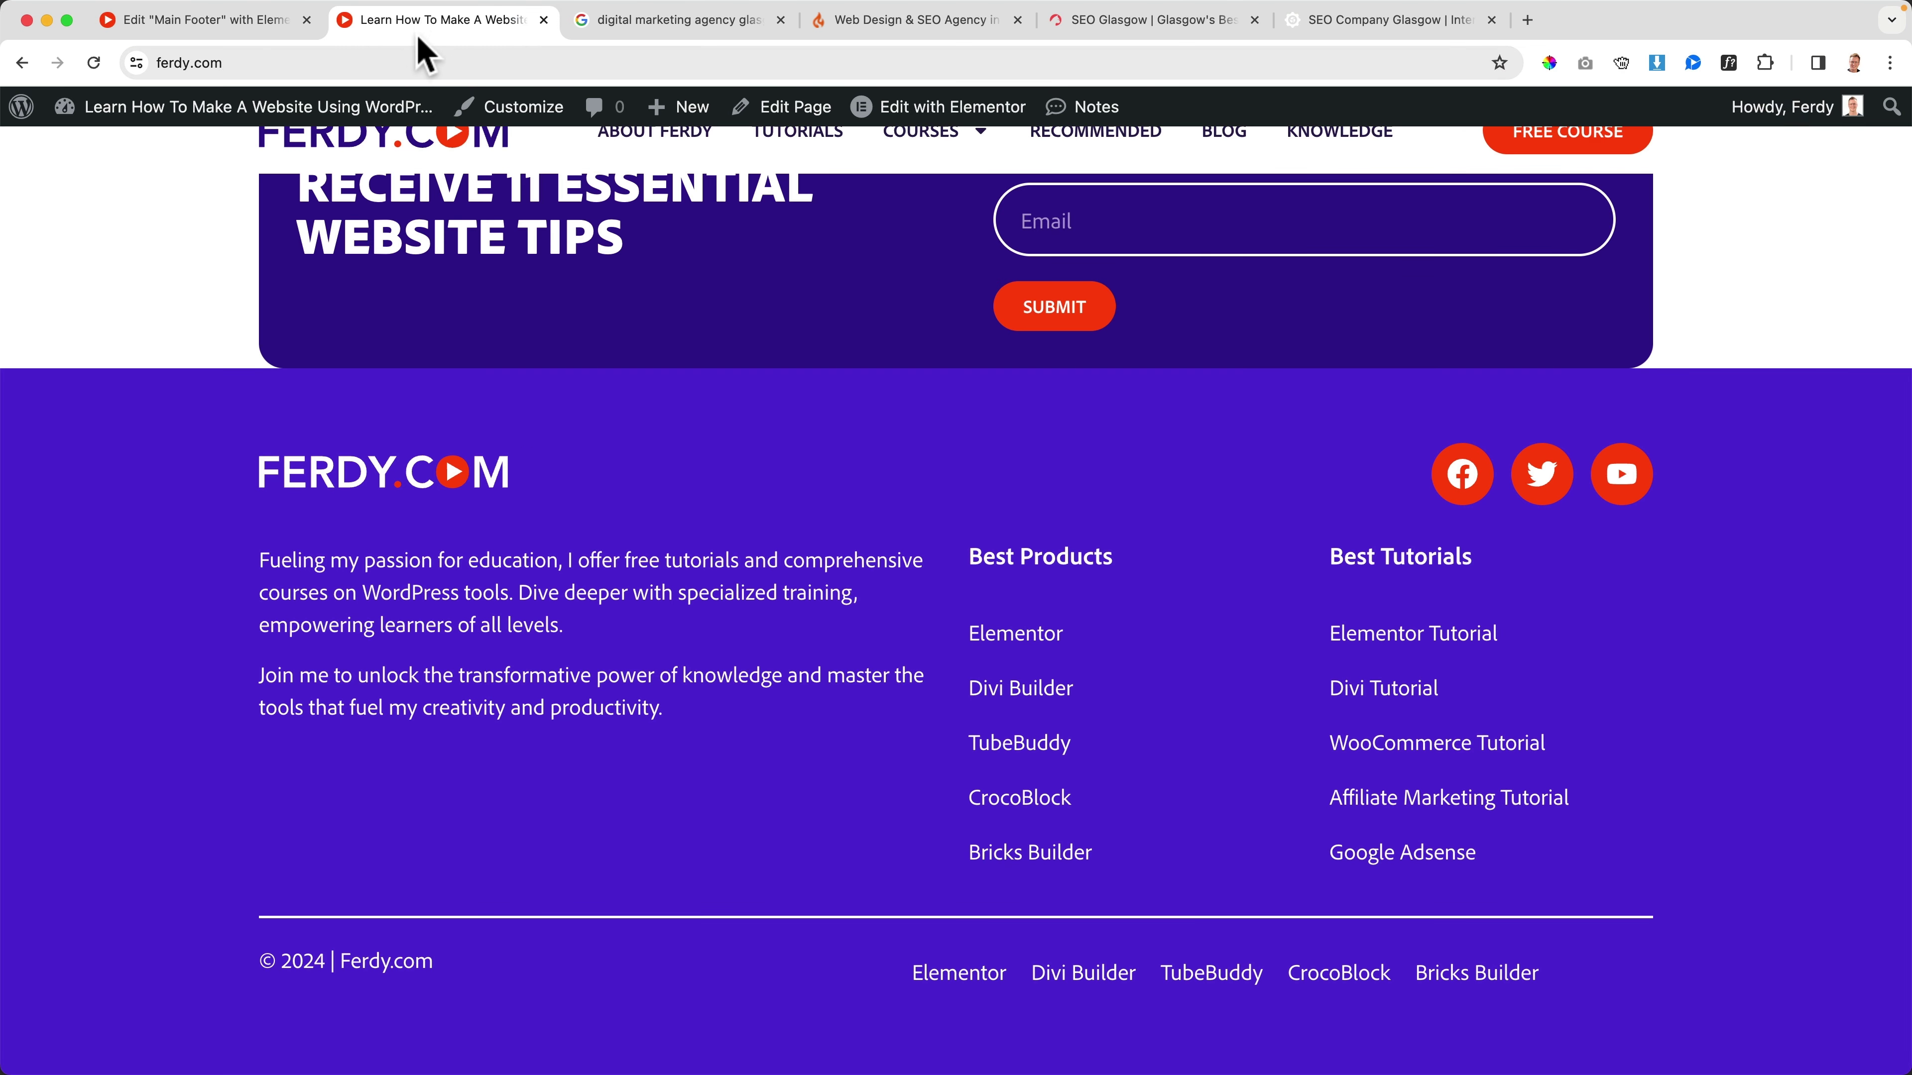
pyautogui.click(521, 108)
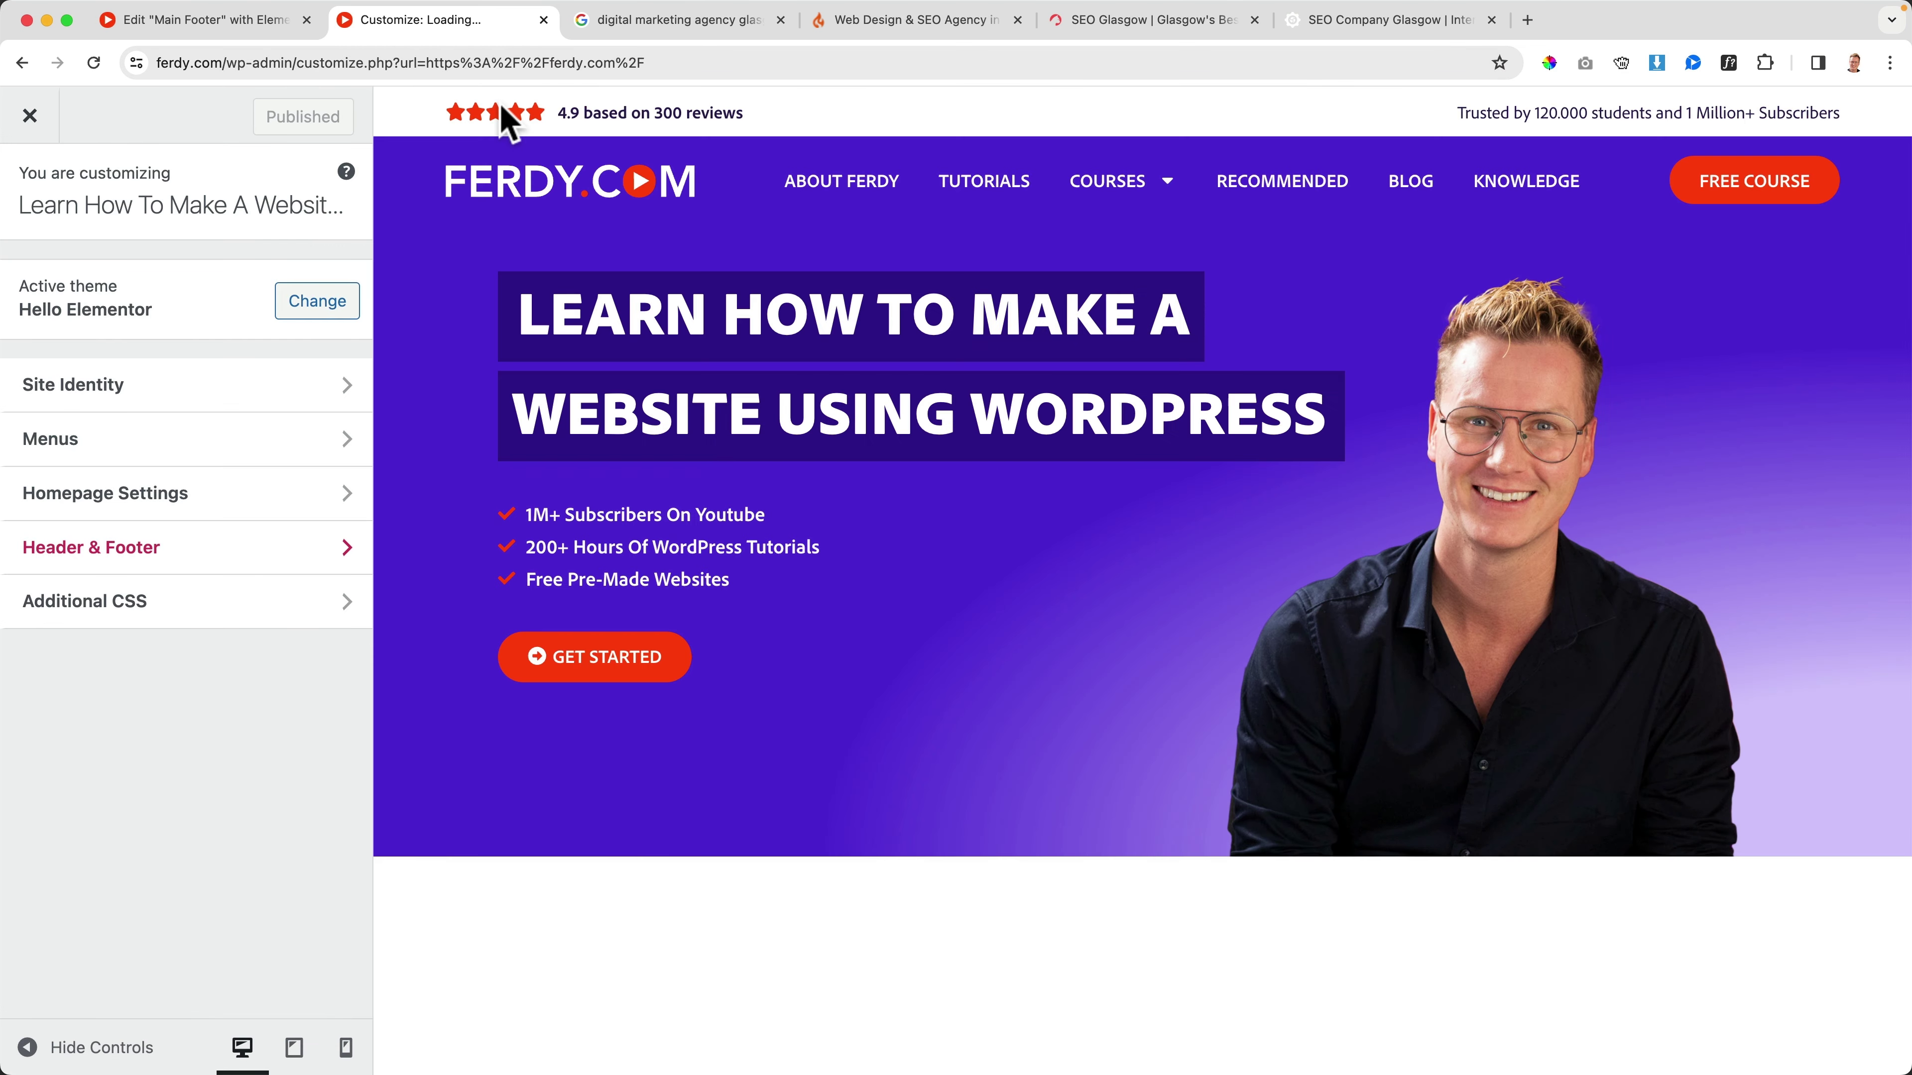
pyautogui.click(149, 441)
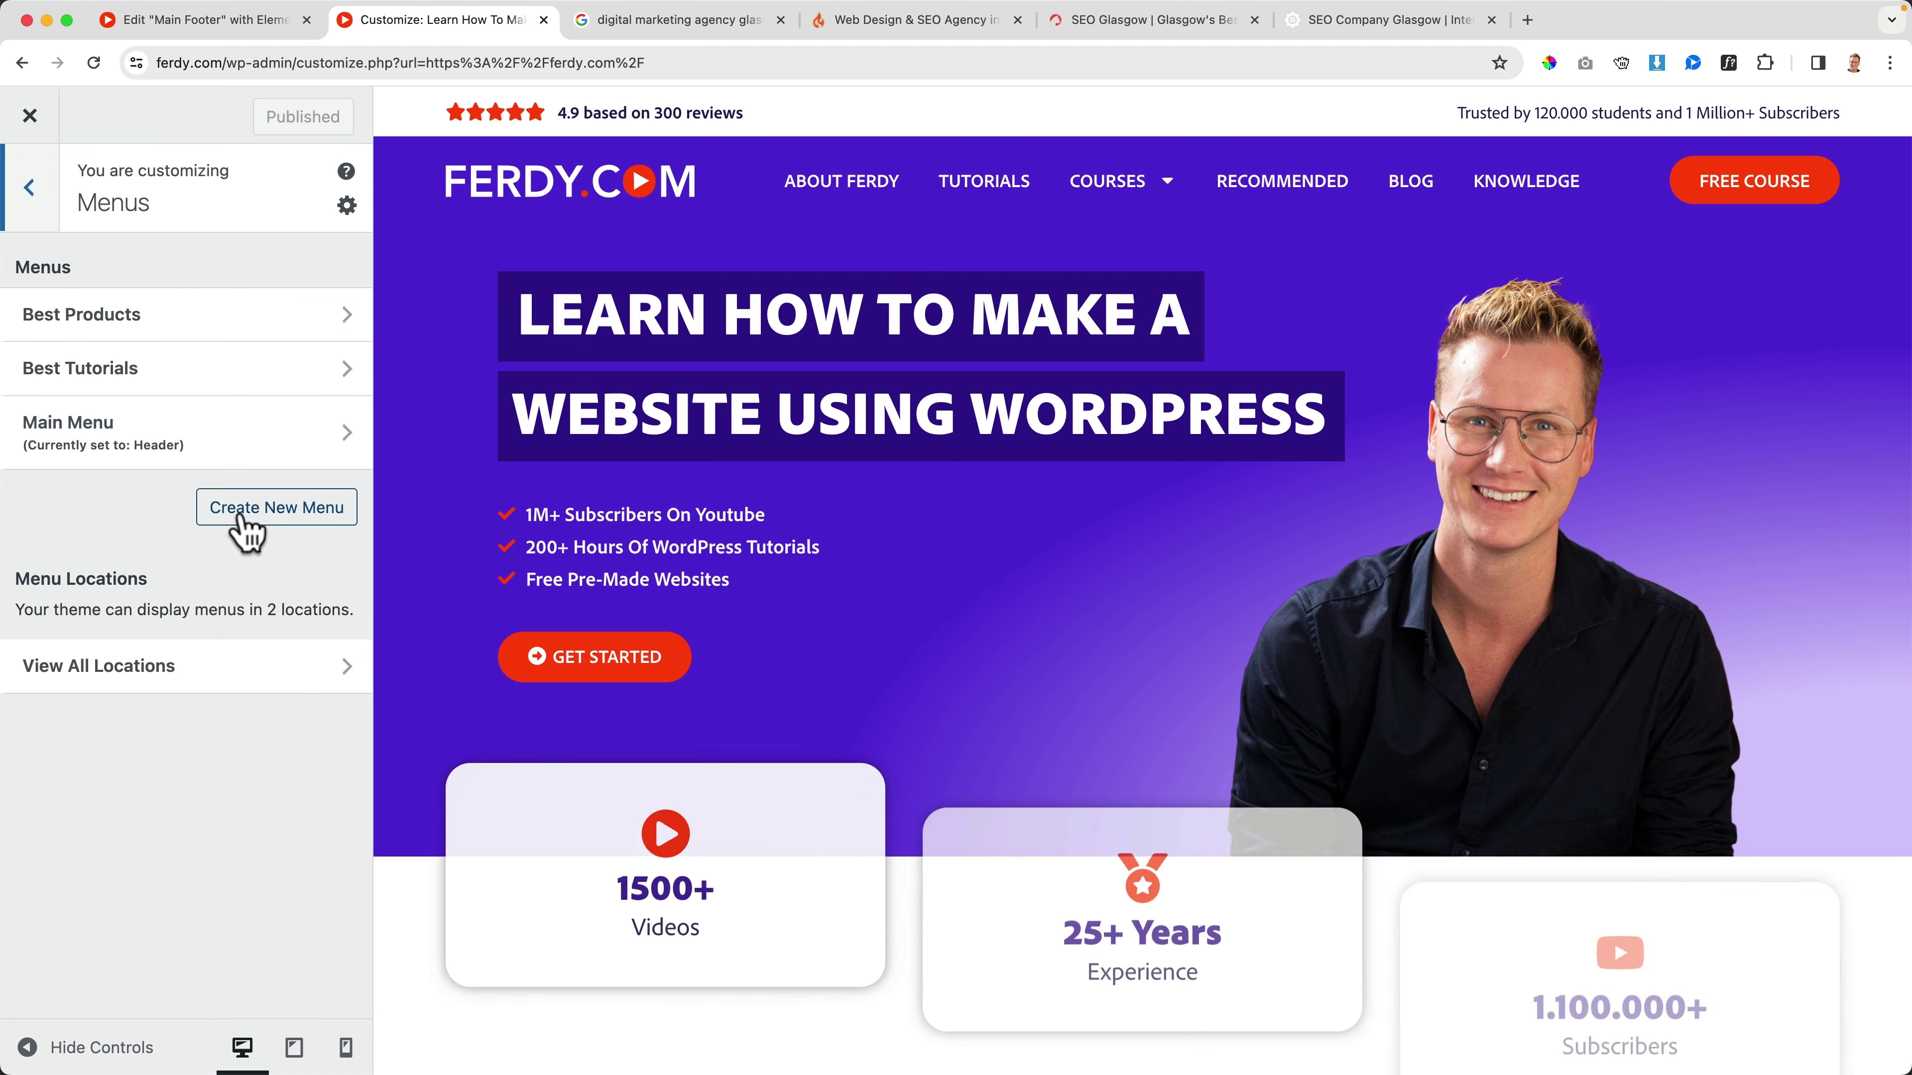
pyautogui.click(271, 504)
pyautogui.click(115, 311)
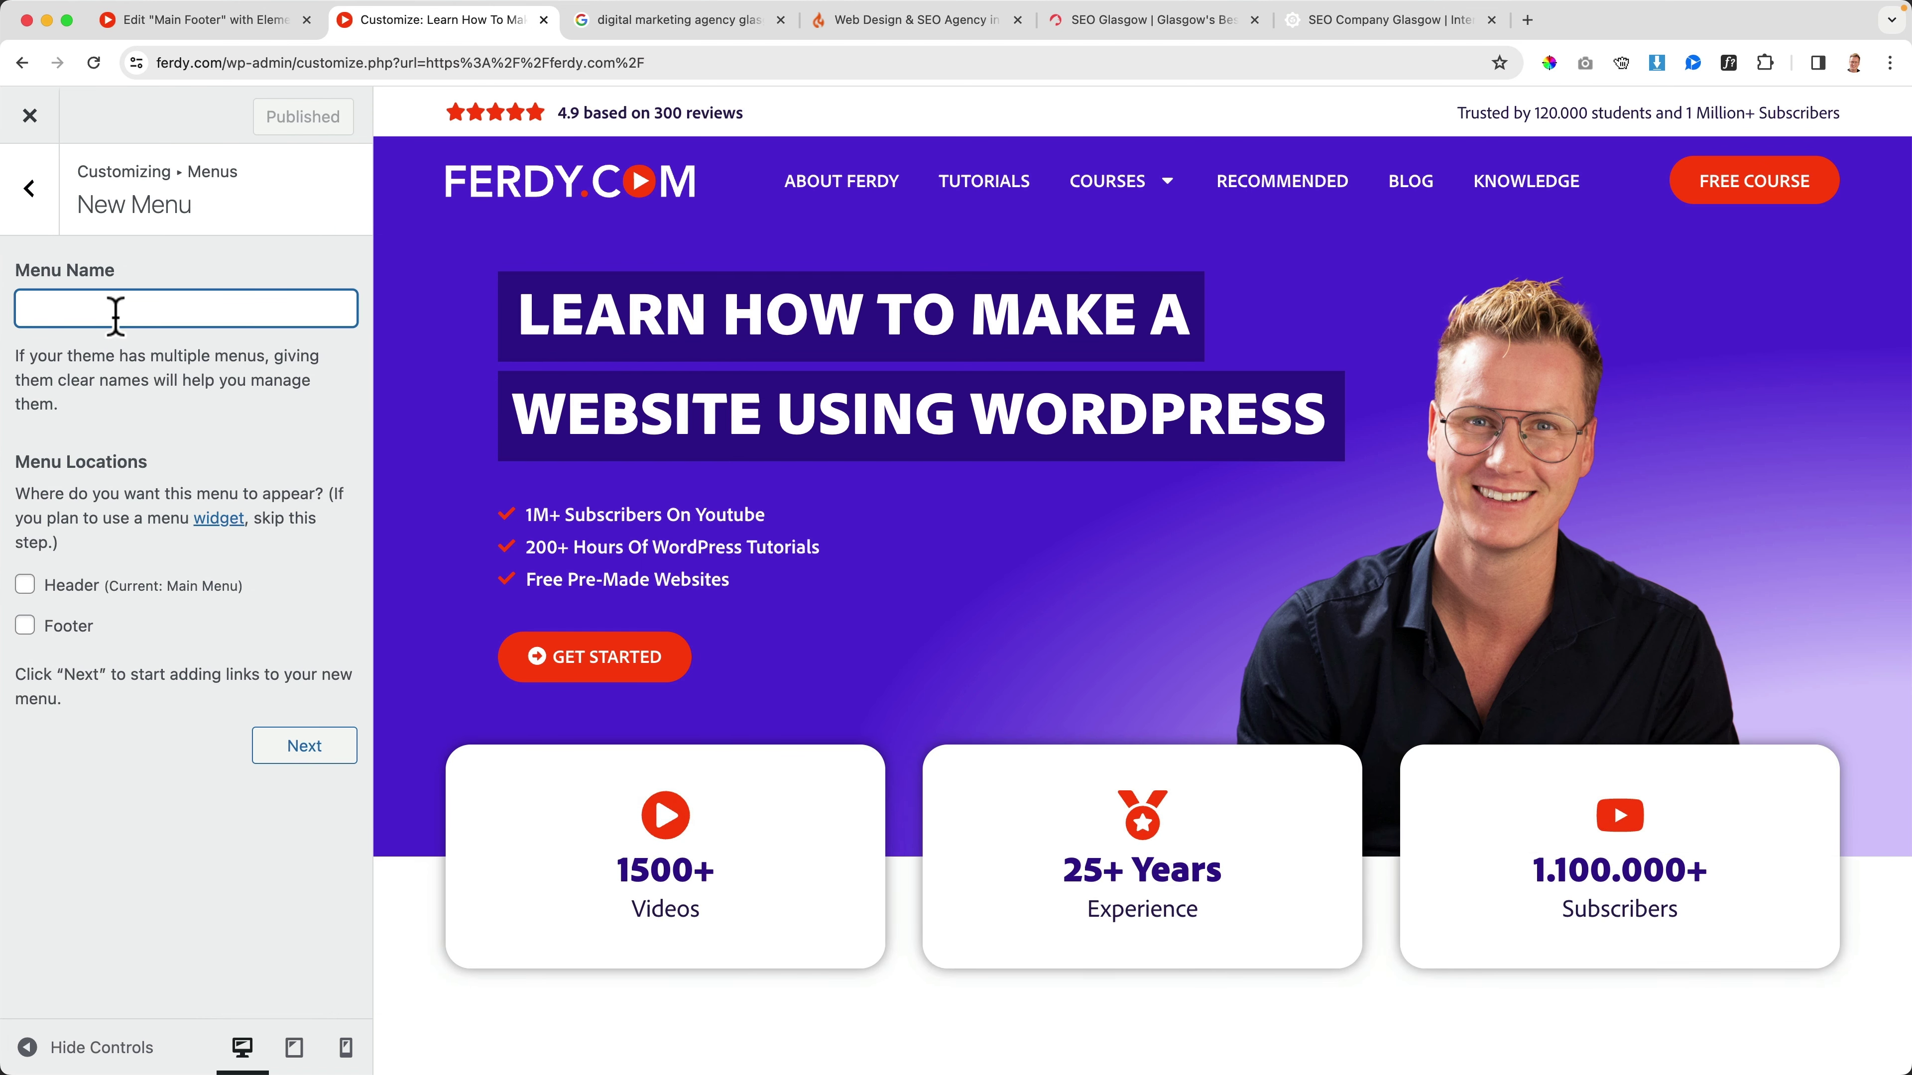
pyautogui.click(300, 747)
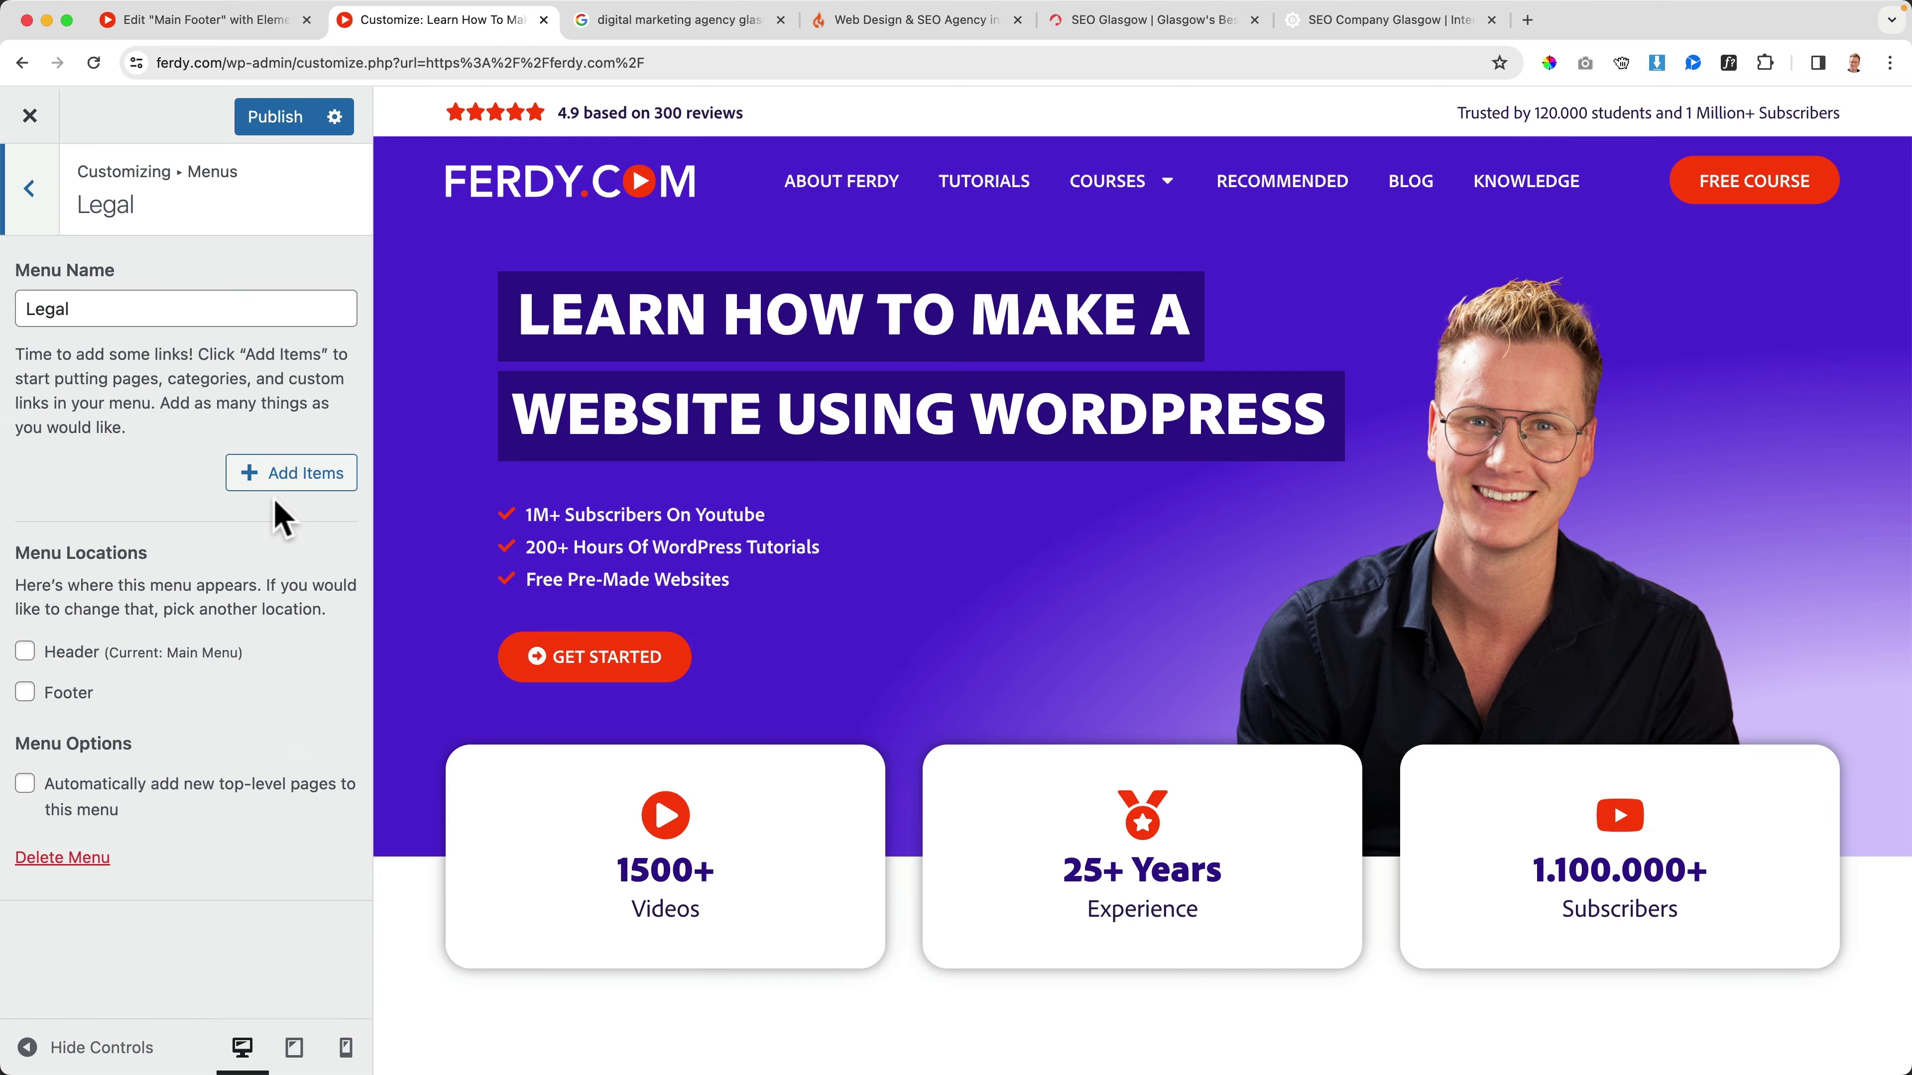
# Step: Create a new page named Privacy Policy and add it as an item of the Legal menu
pyautogui.scroll(-20, 1069, 591)
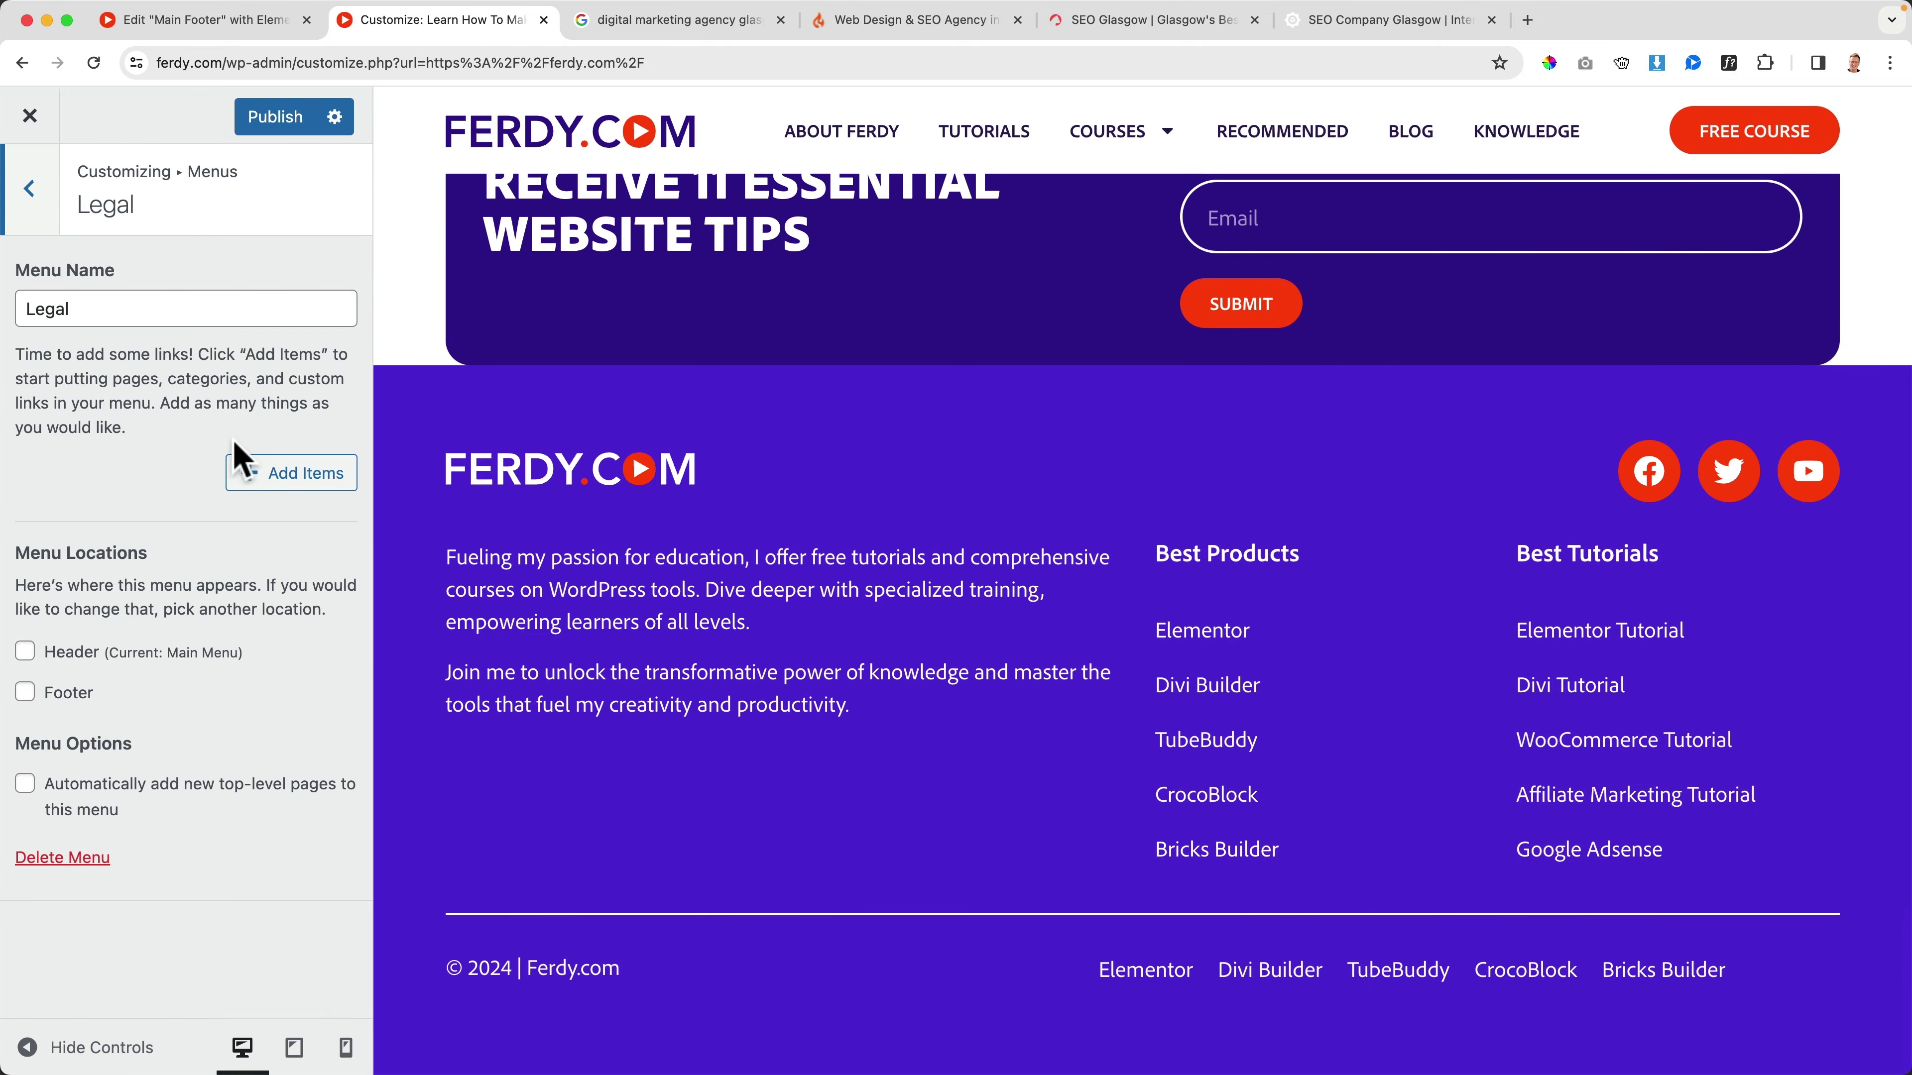
pyautogui.click(293, 476)
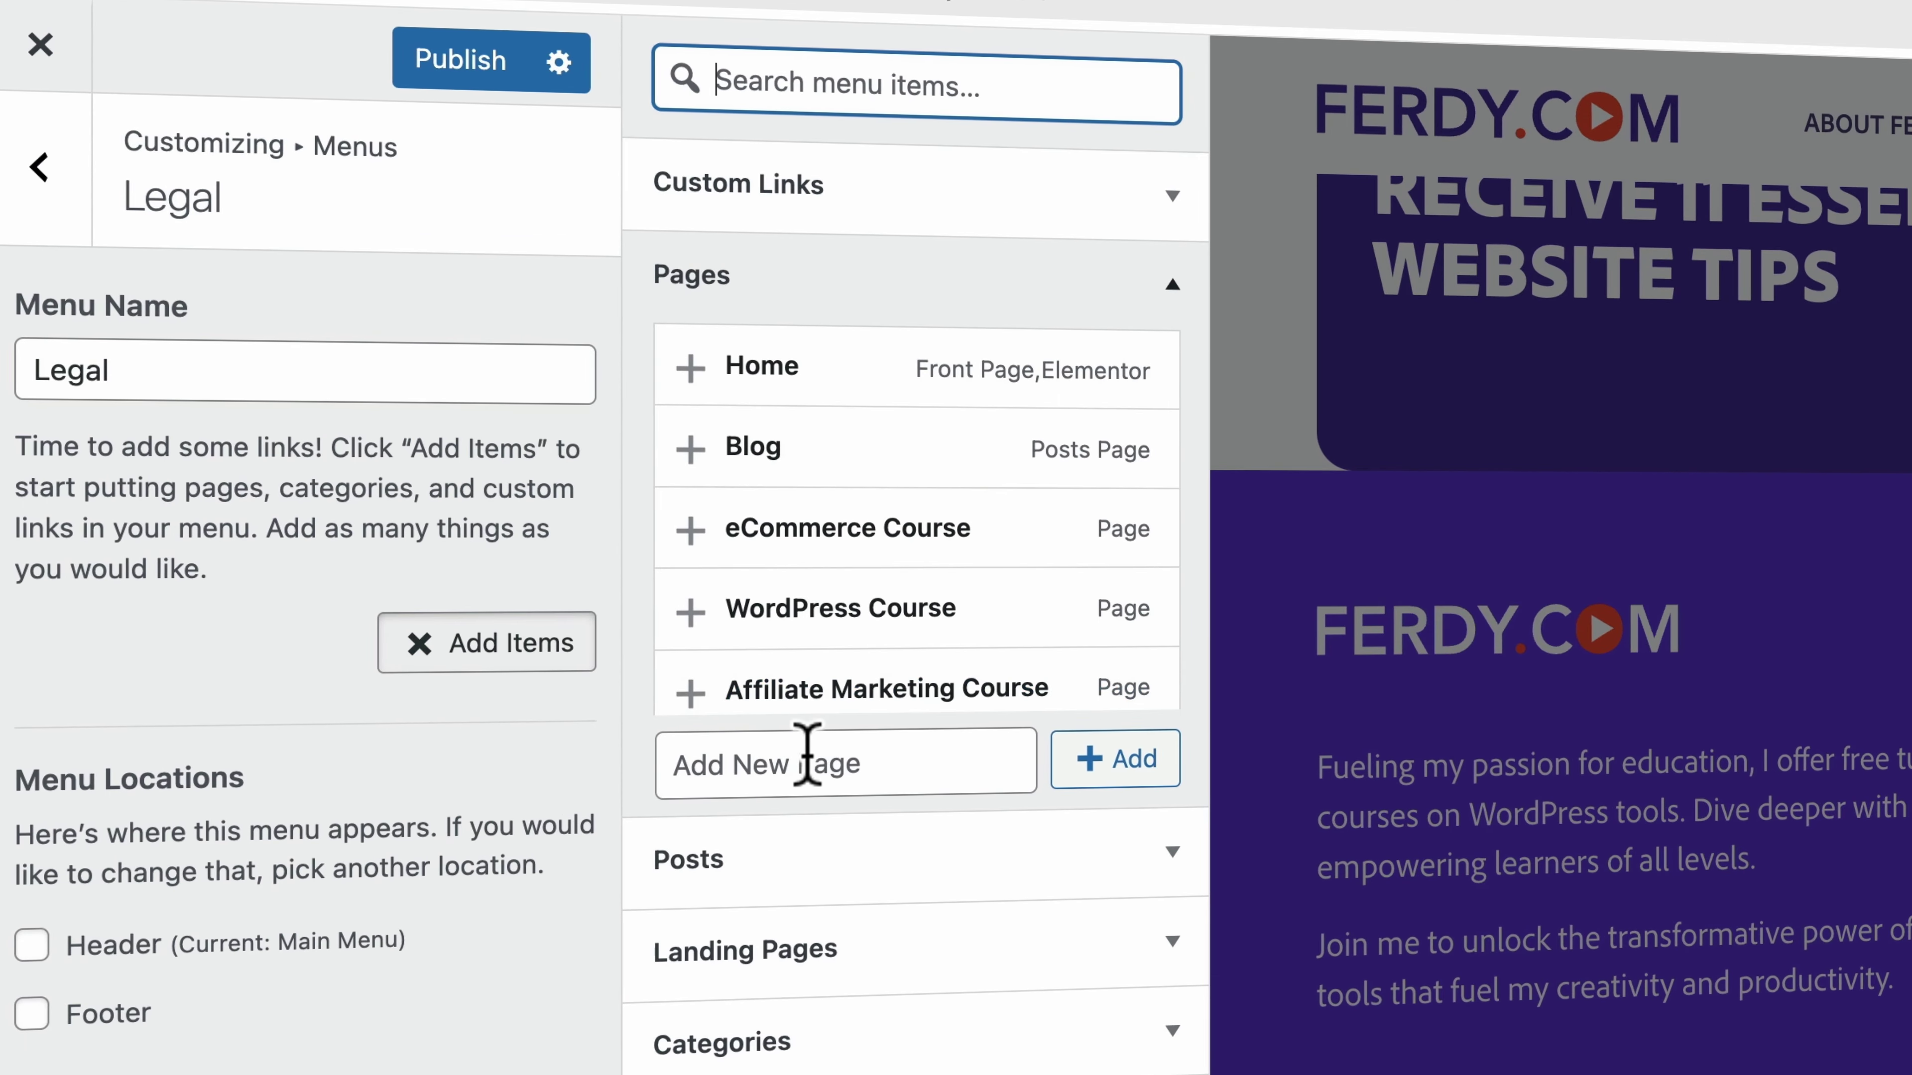
pyautogui.click(734, 706)
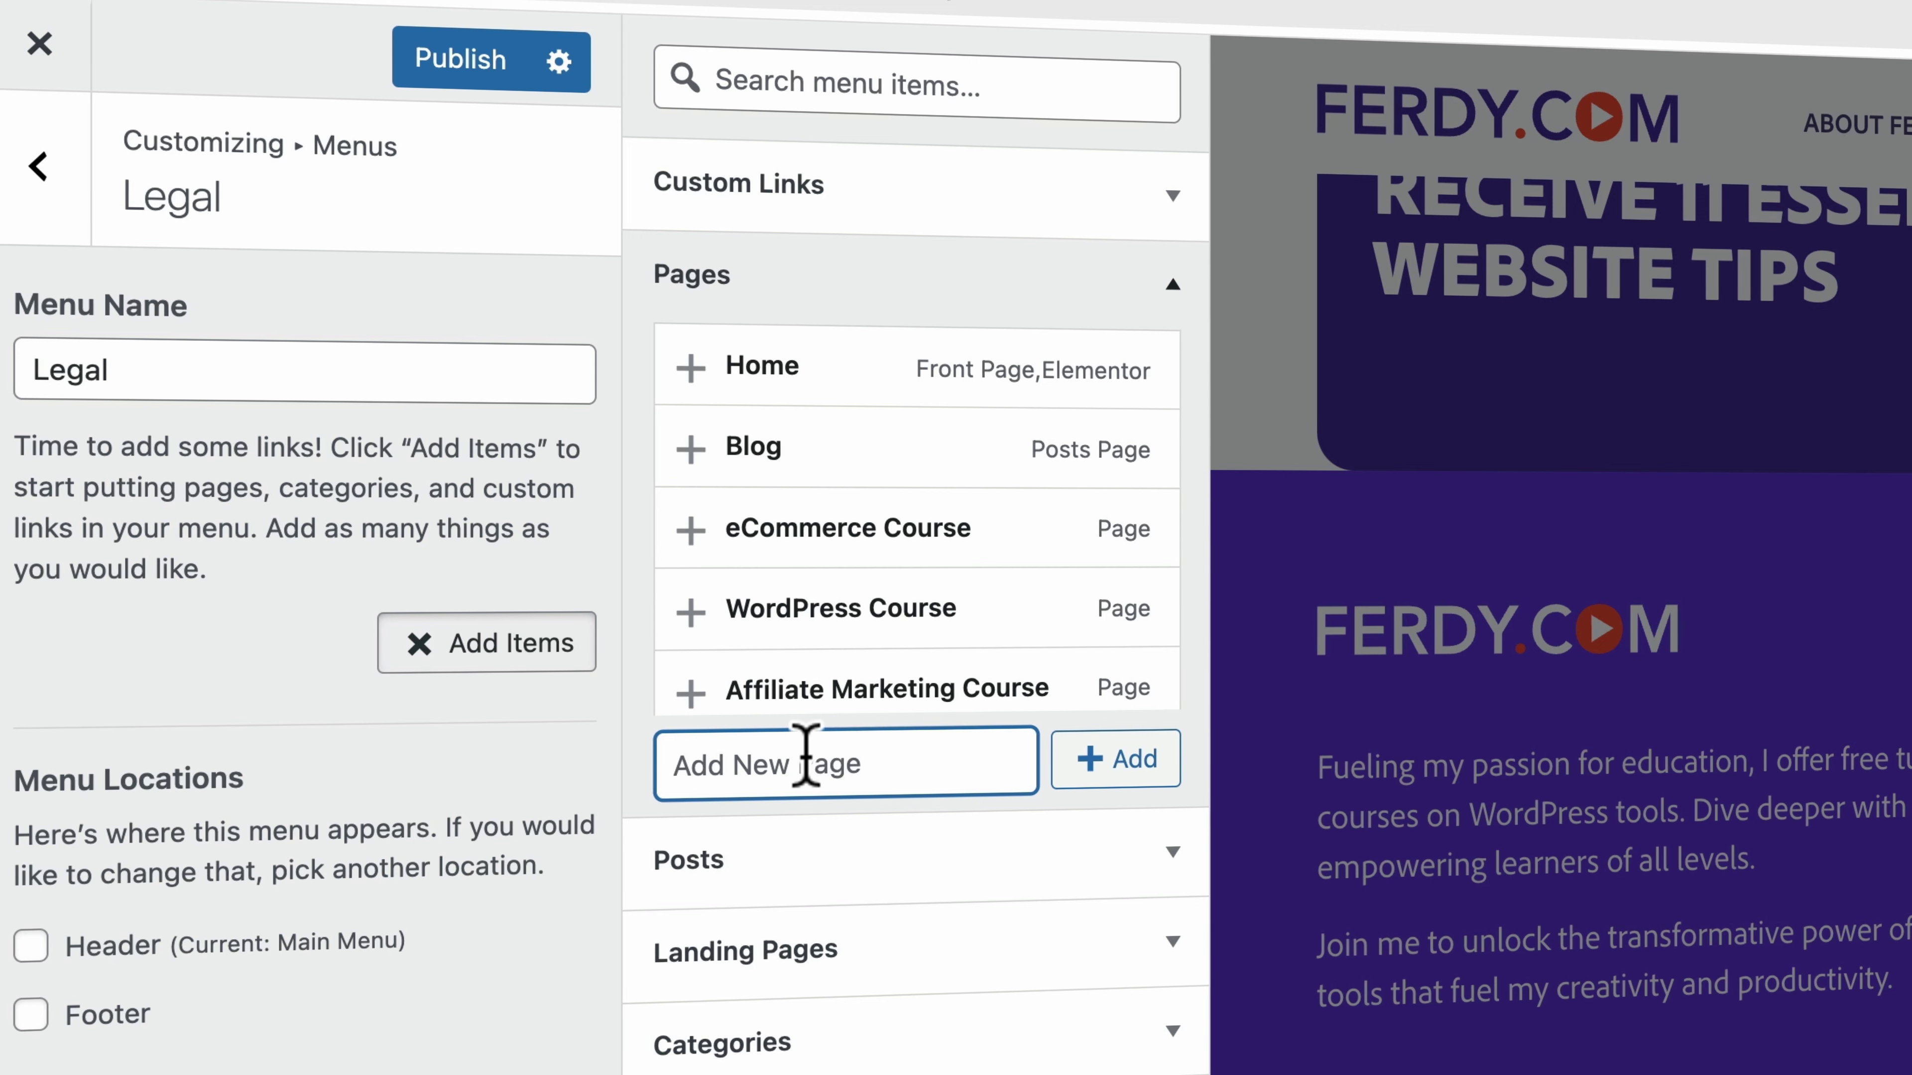
pyautogui.write('Privacy Policy')
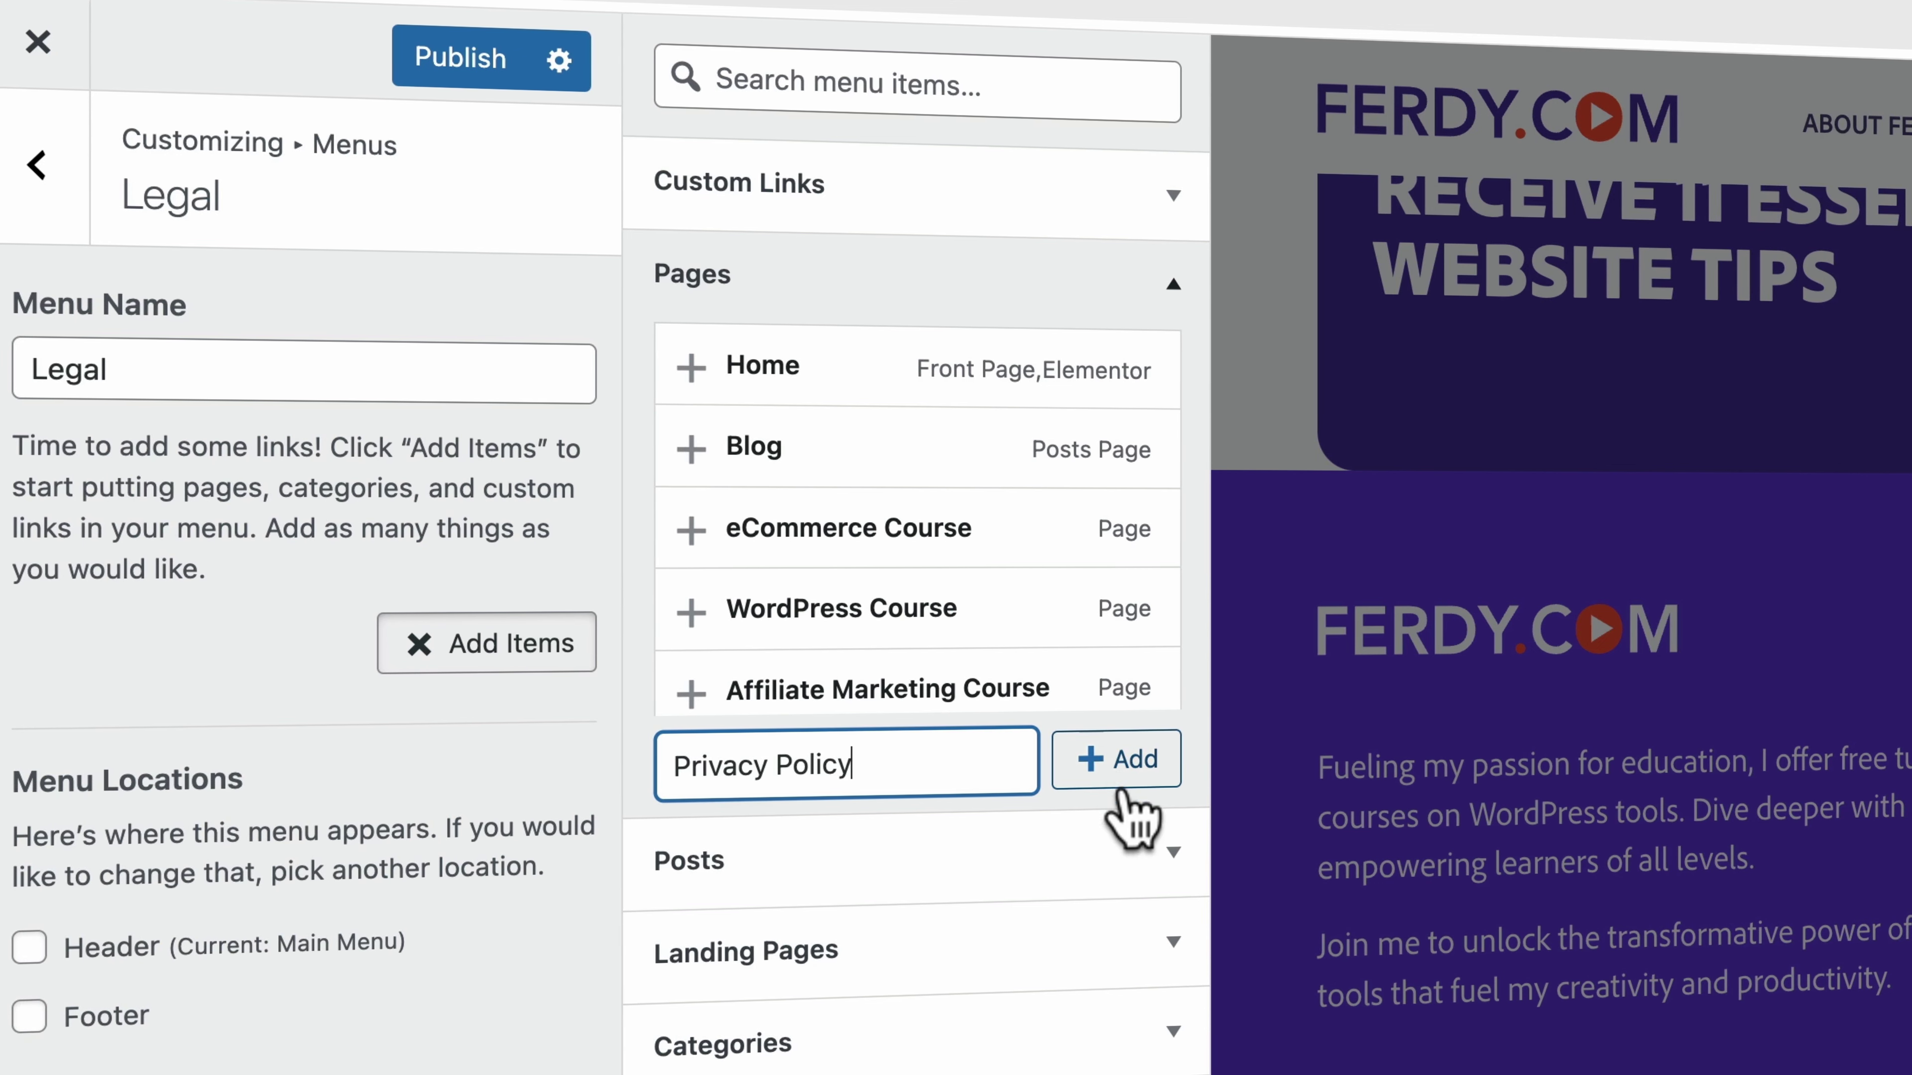
pyautogui.click(1111, 761)
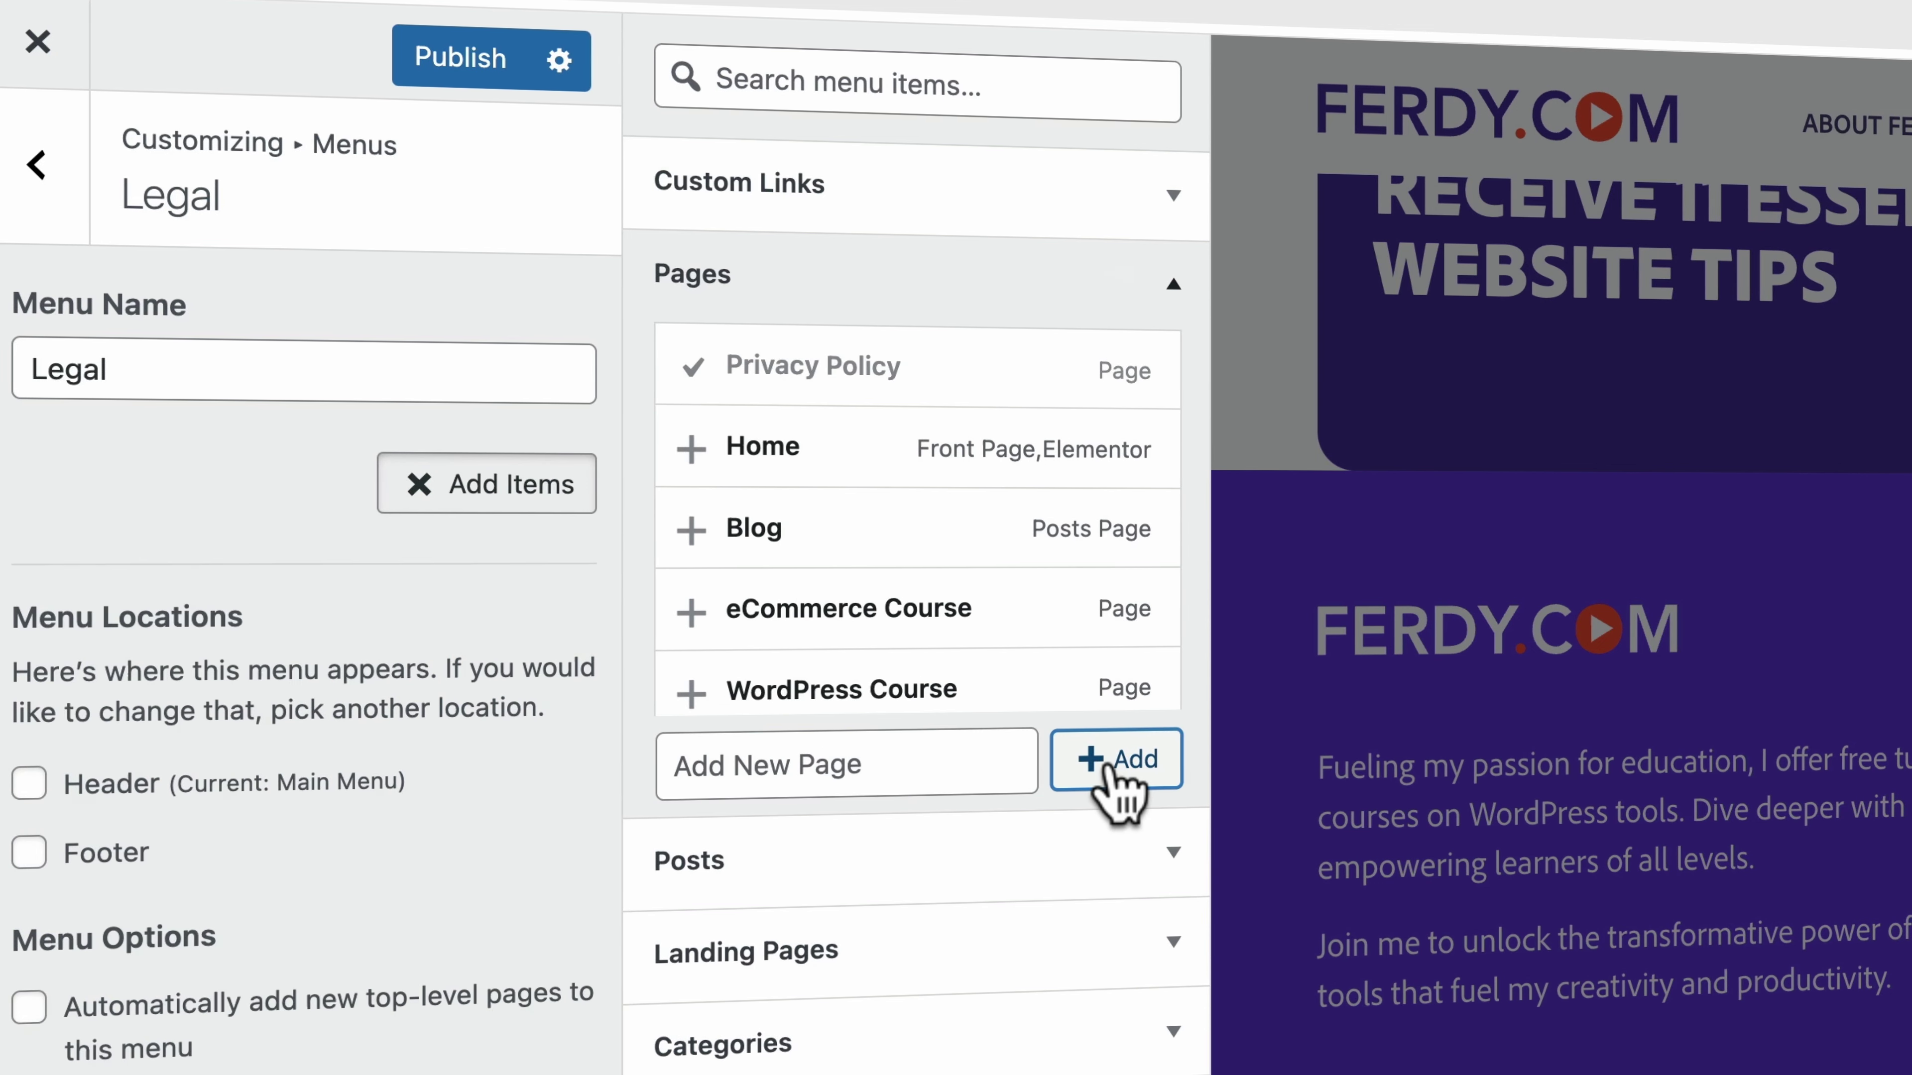
# Step: Enter Cookie Policy as the name of another new page for the Legal menu
pyautogui.click(820, 772)
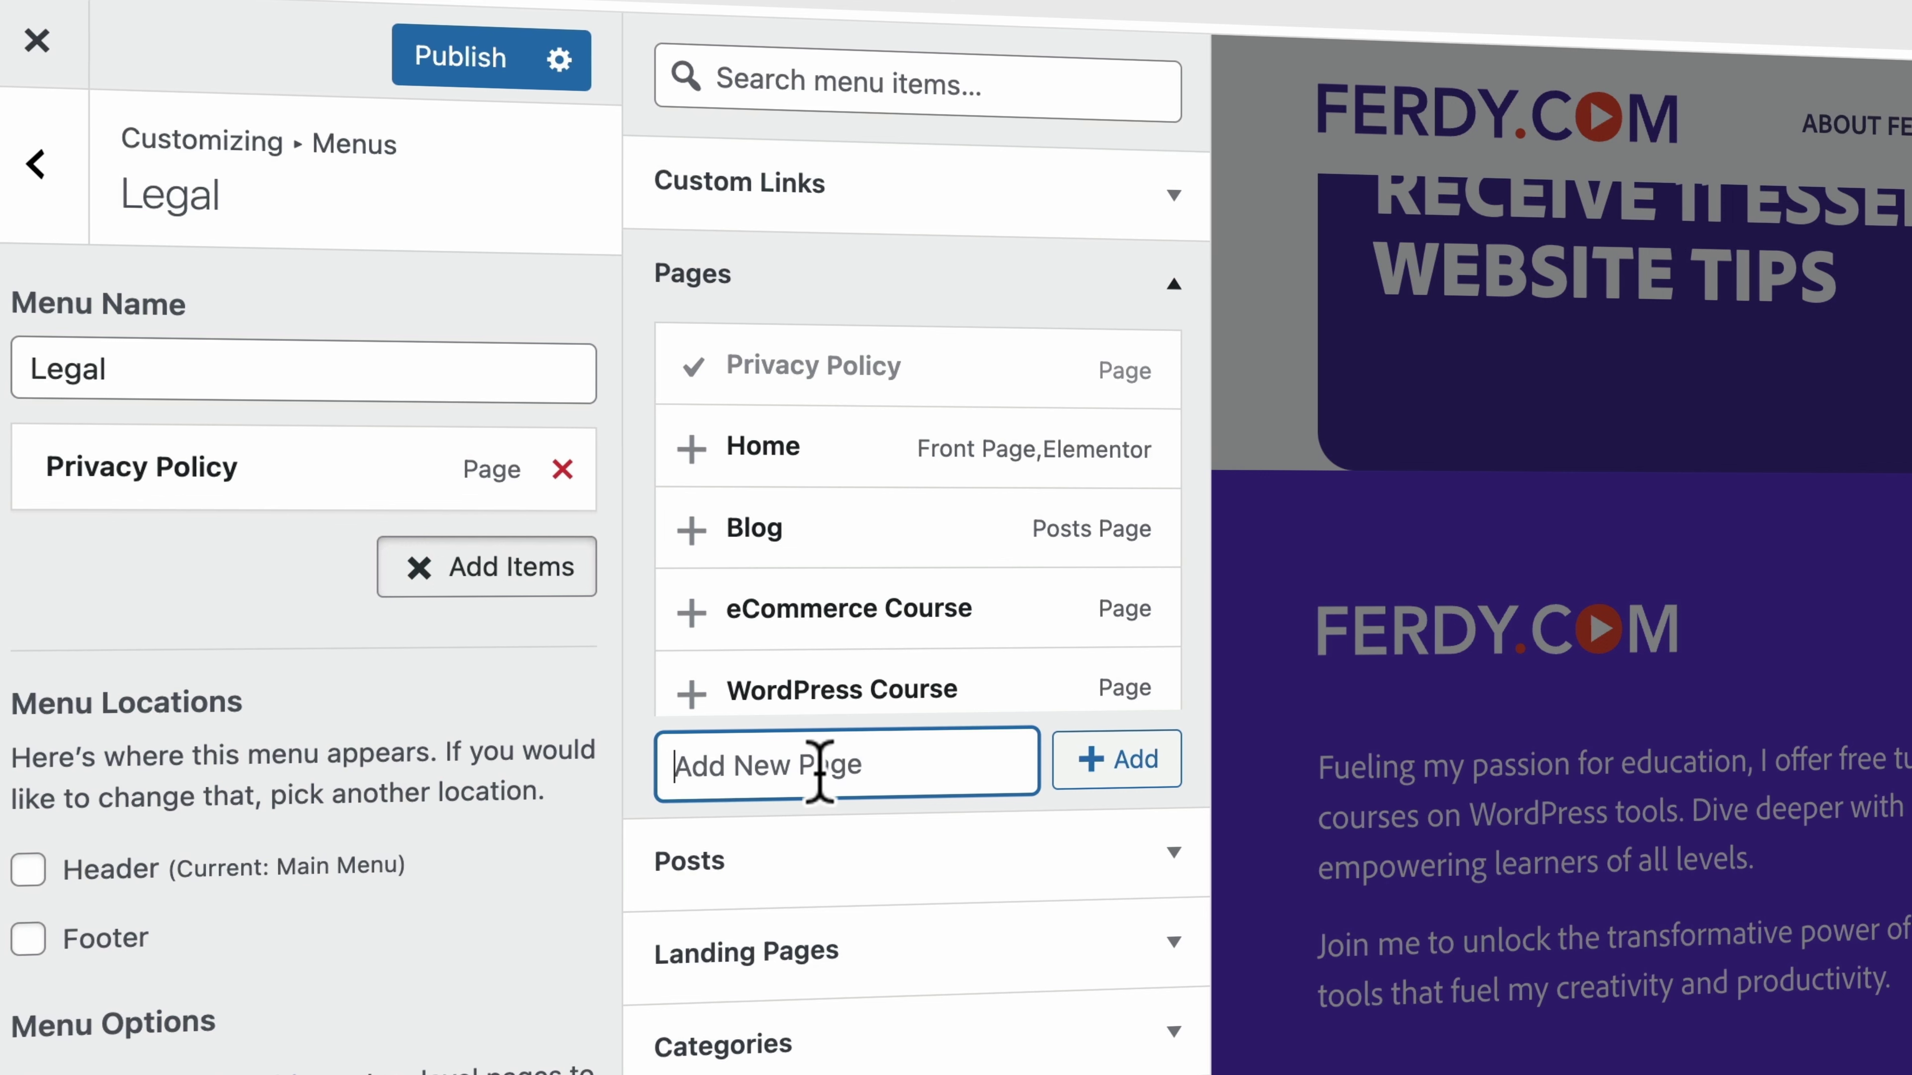
pyautogui.write('Co')
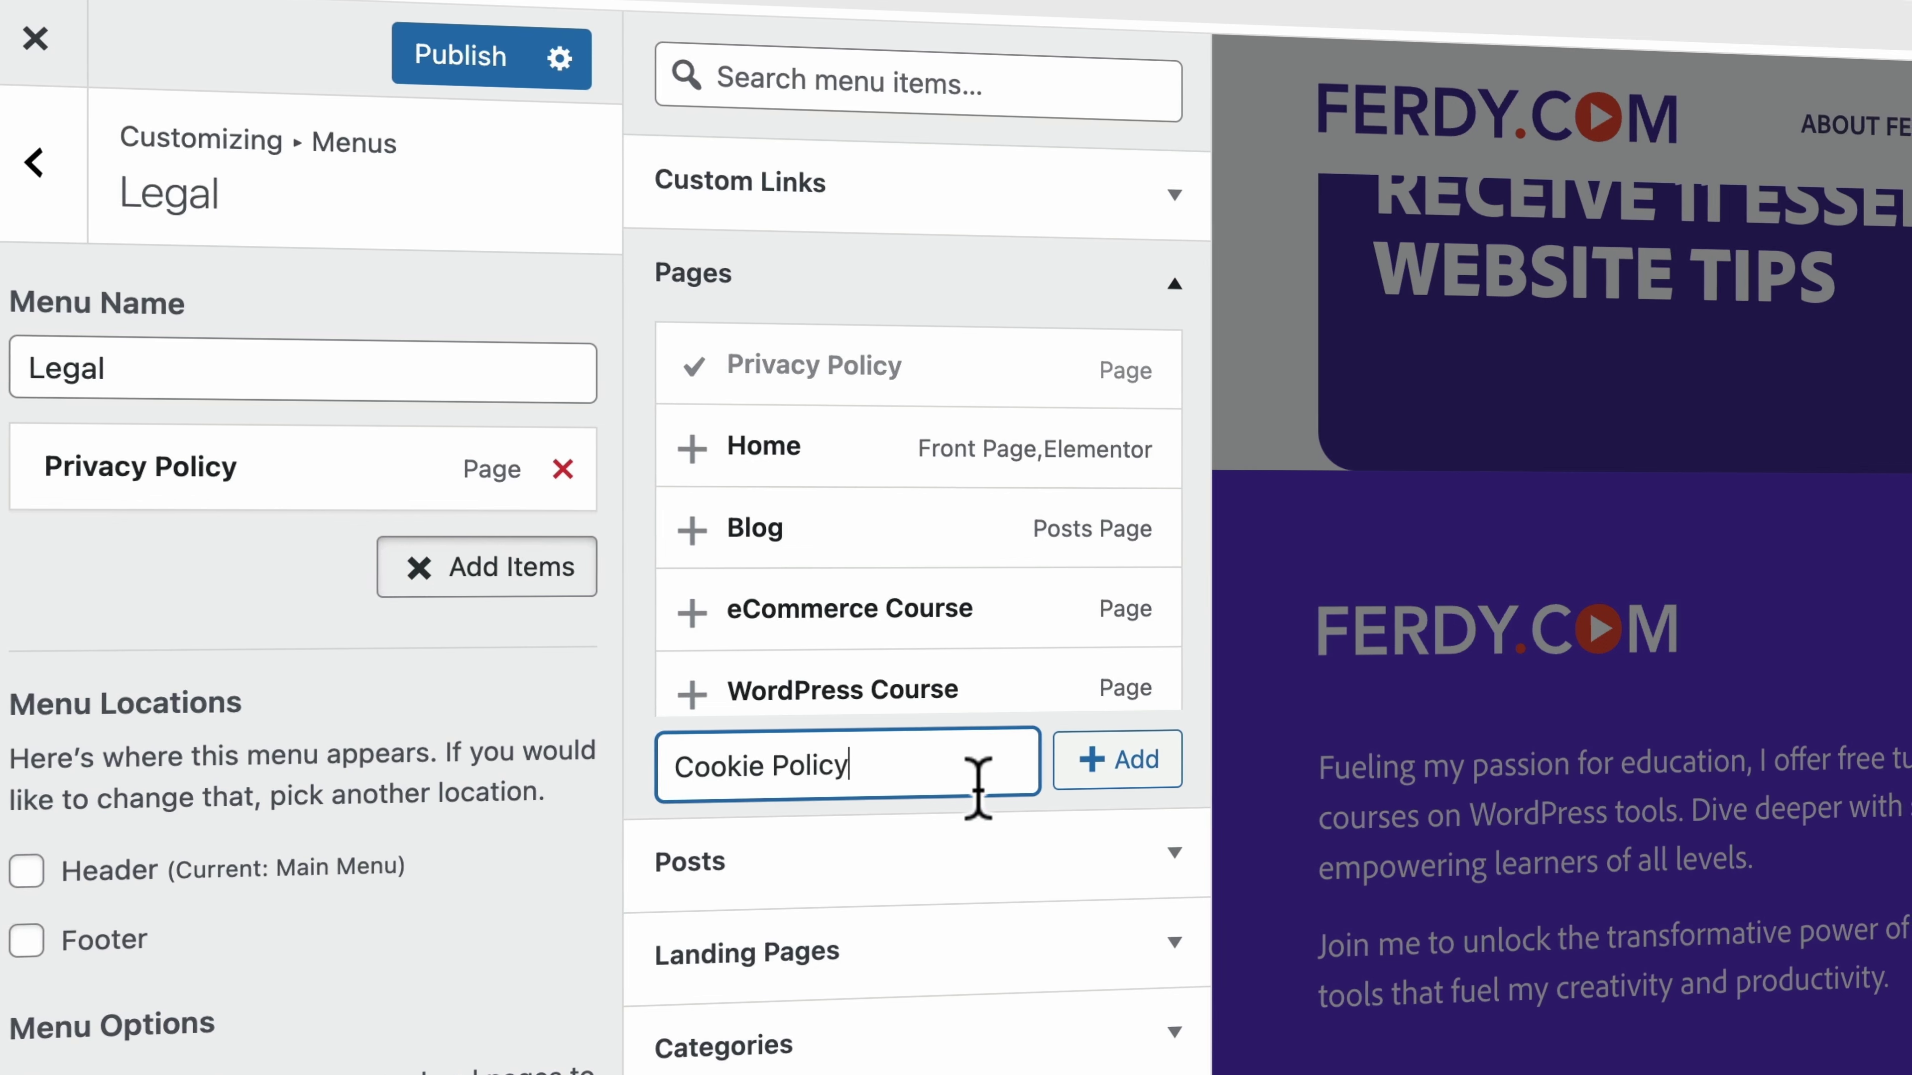
# Step: Create new Cookie Policy and GDPR pages and add them to the Legal menu
pyautogui.write('okie Policy')
pyautogui.click(1106, 762)
pyautogui.click(873, 769)
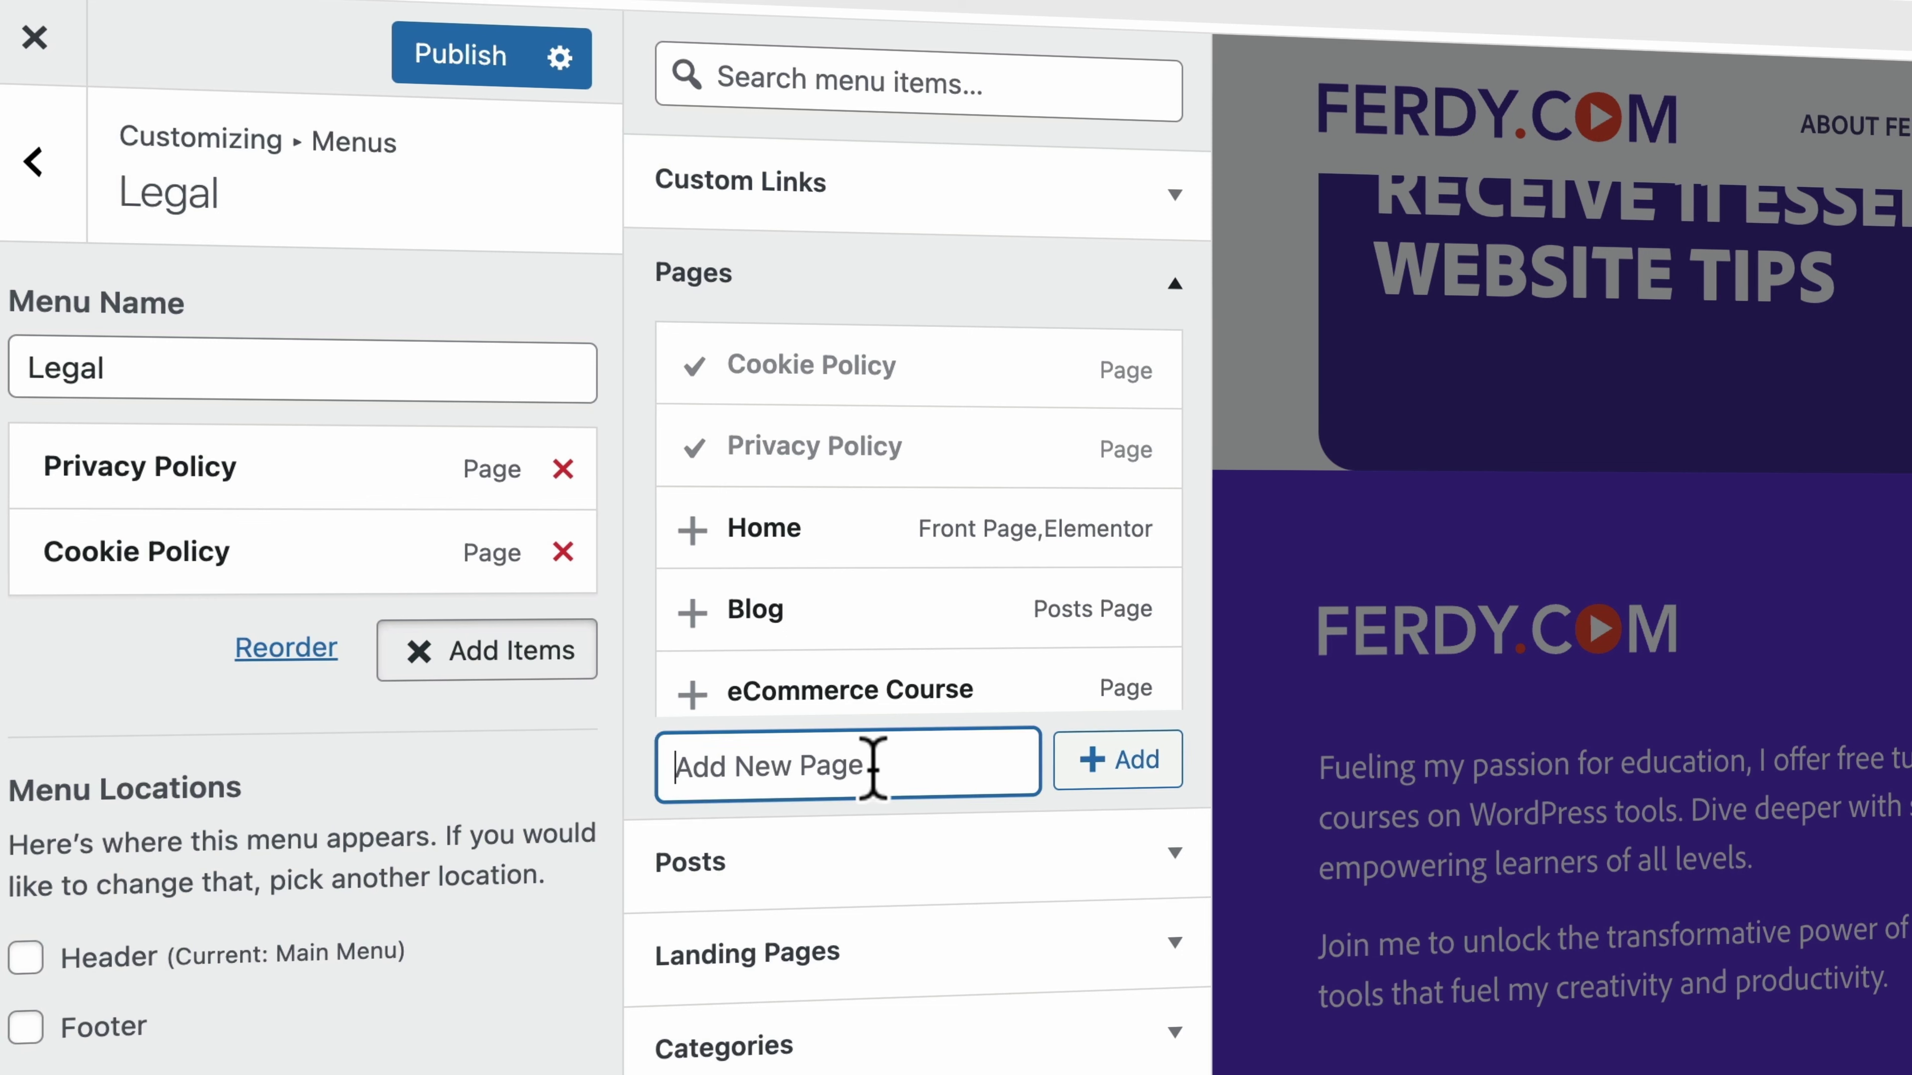
pyautogui.write('GDPR')
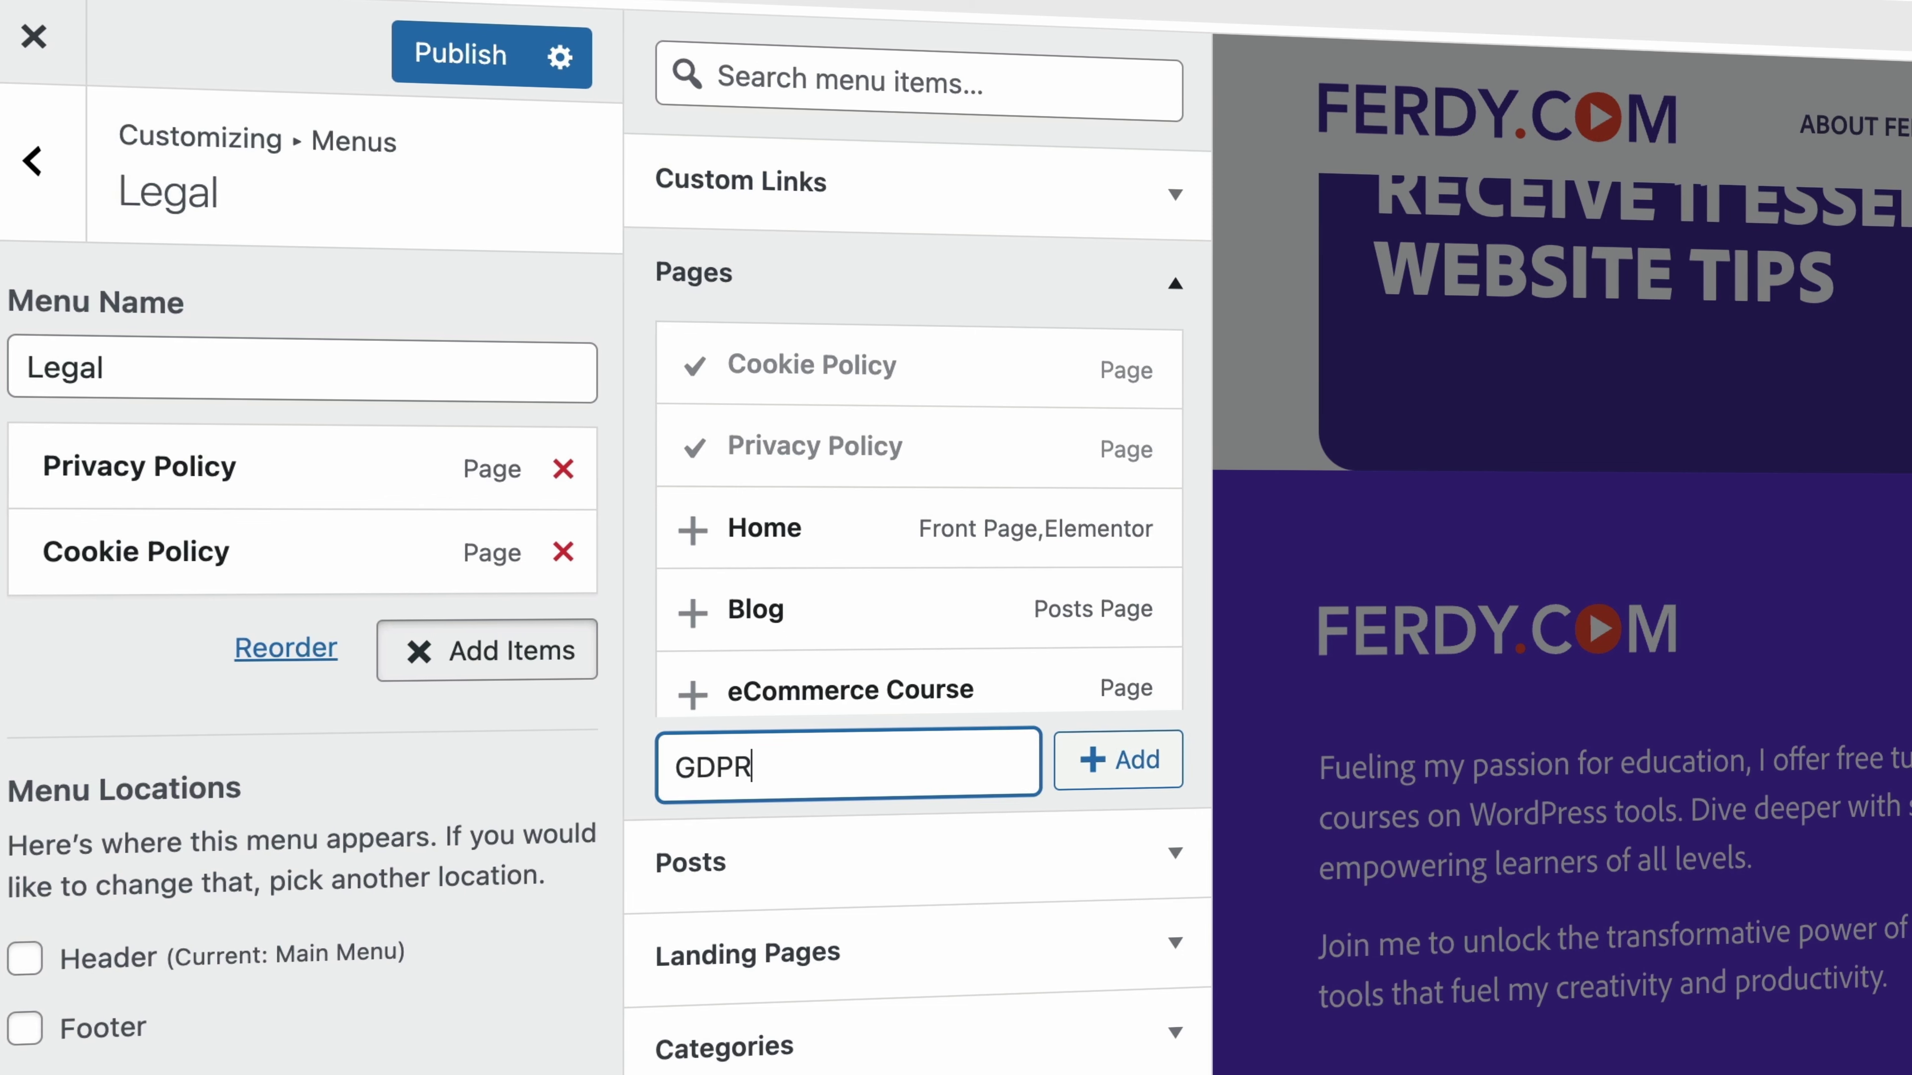
pyautogui.click(1077, 761)
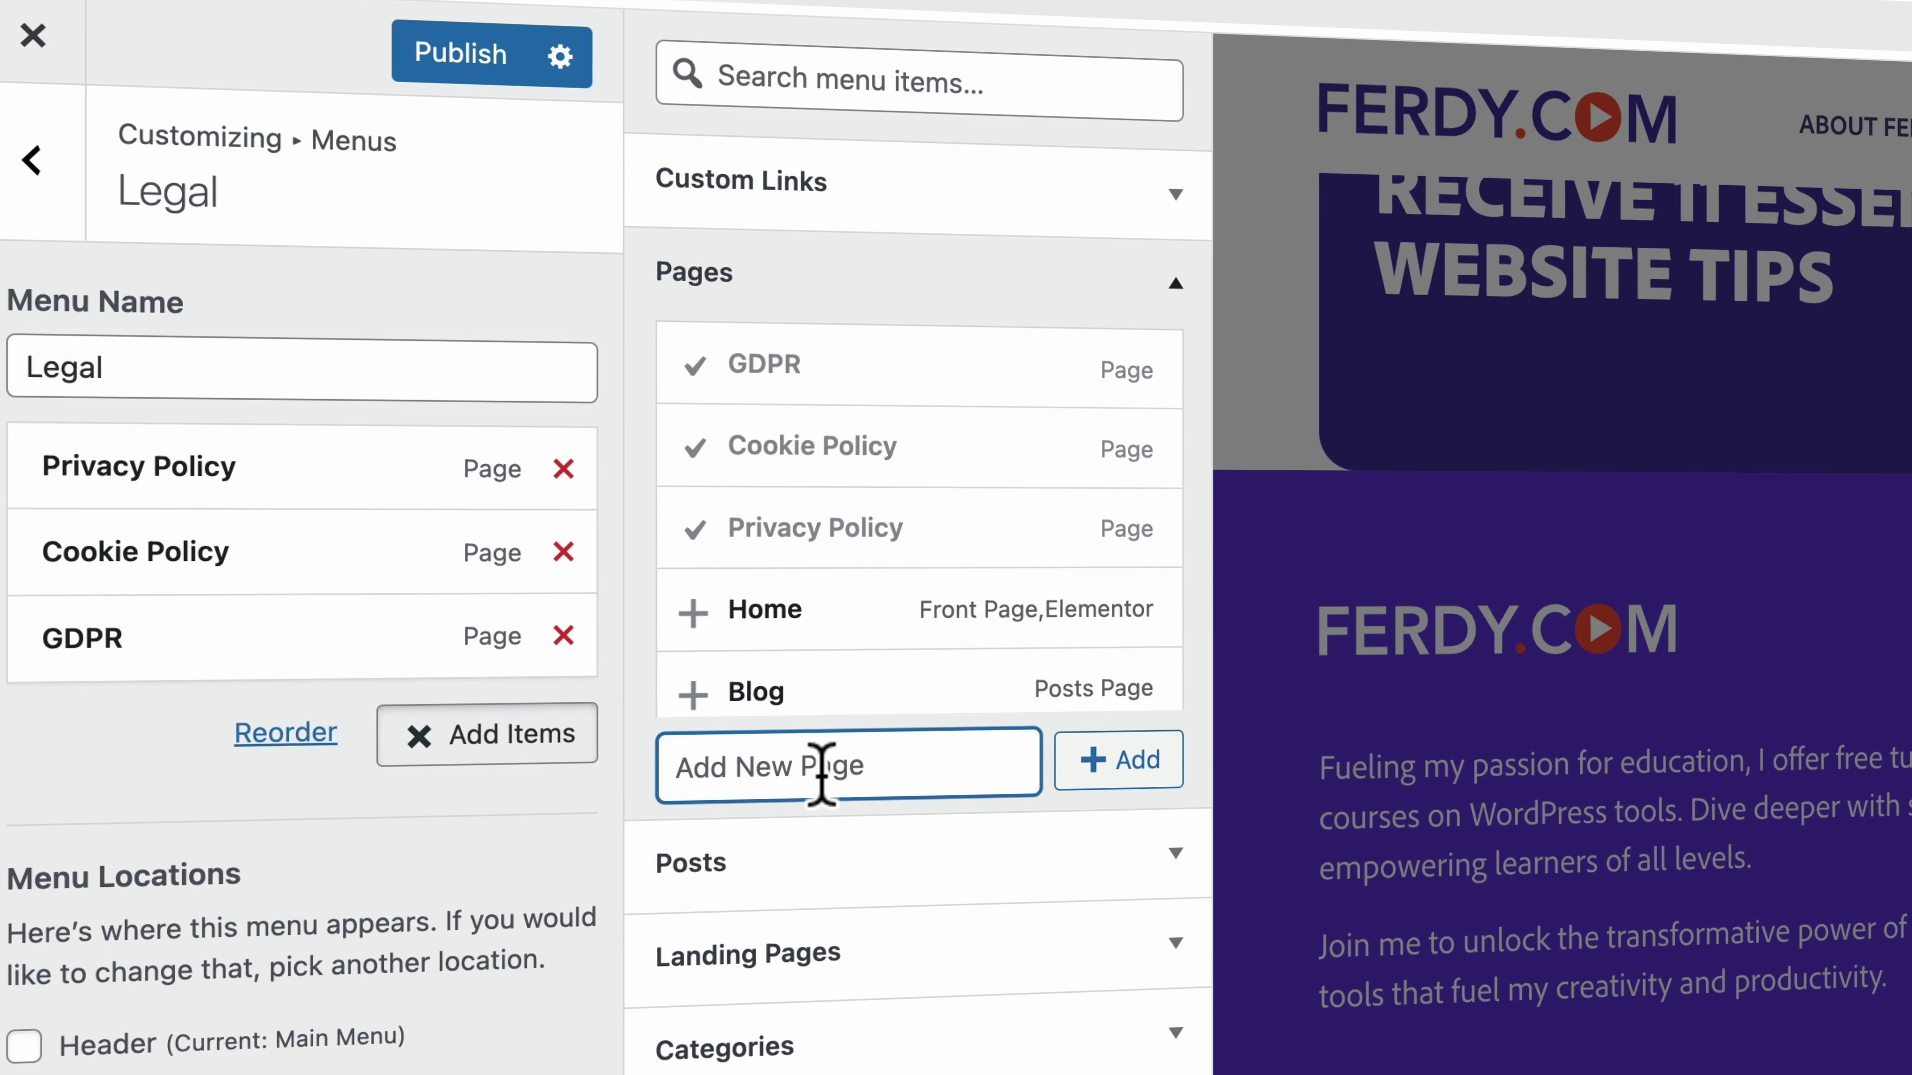
# Step: Create new DCMA and Terms & Conditions pages as items in the Legal menu
pyautogui.write('DV')
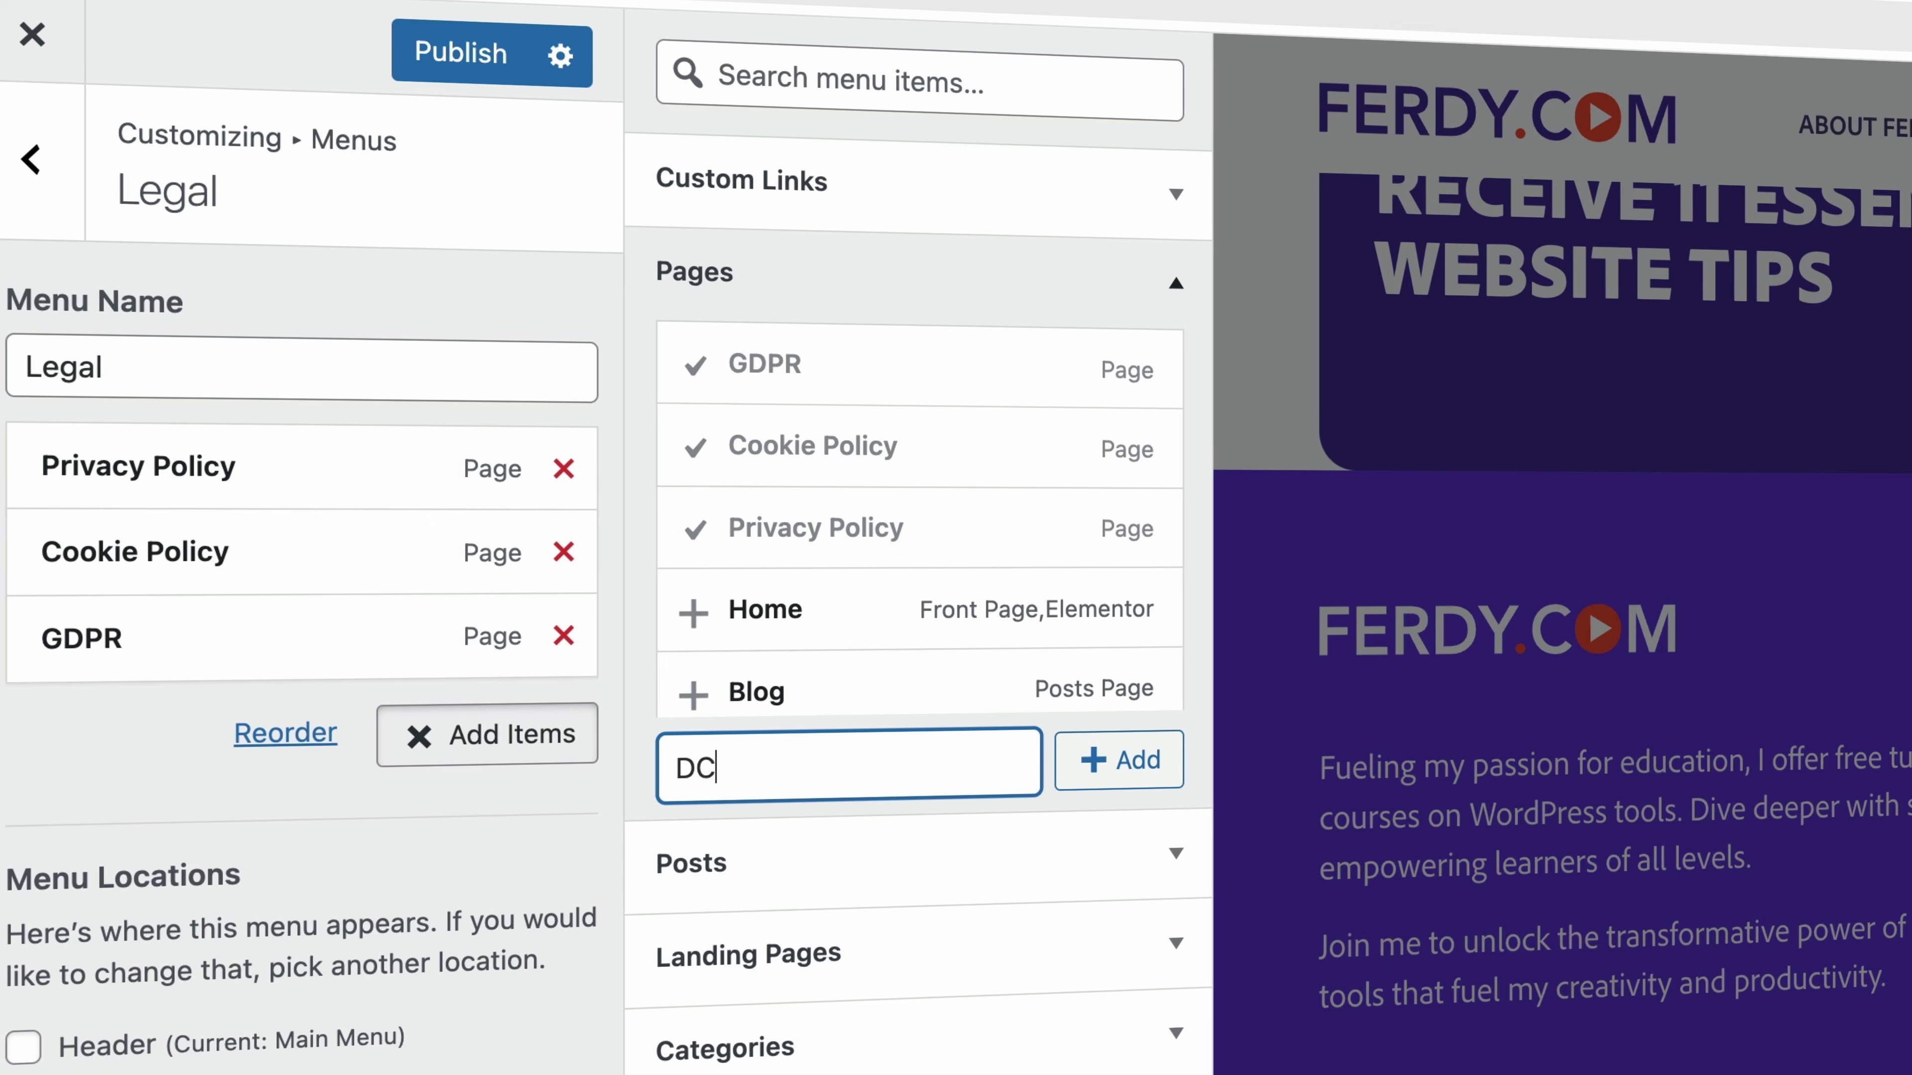
pyautogui.click(1138, 770)
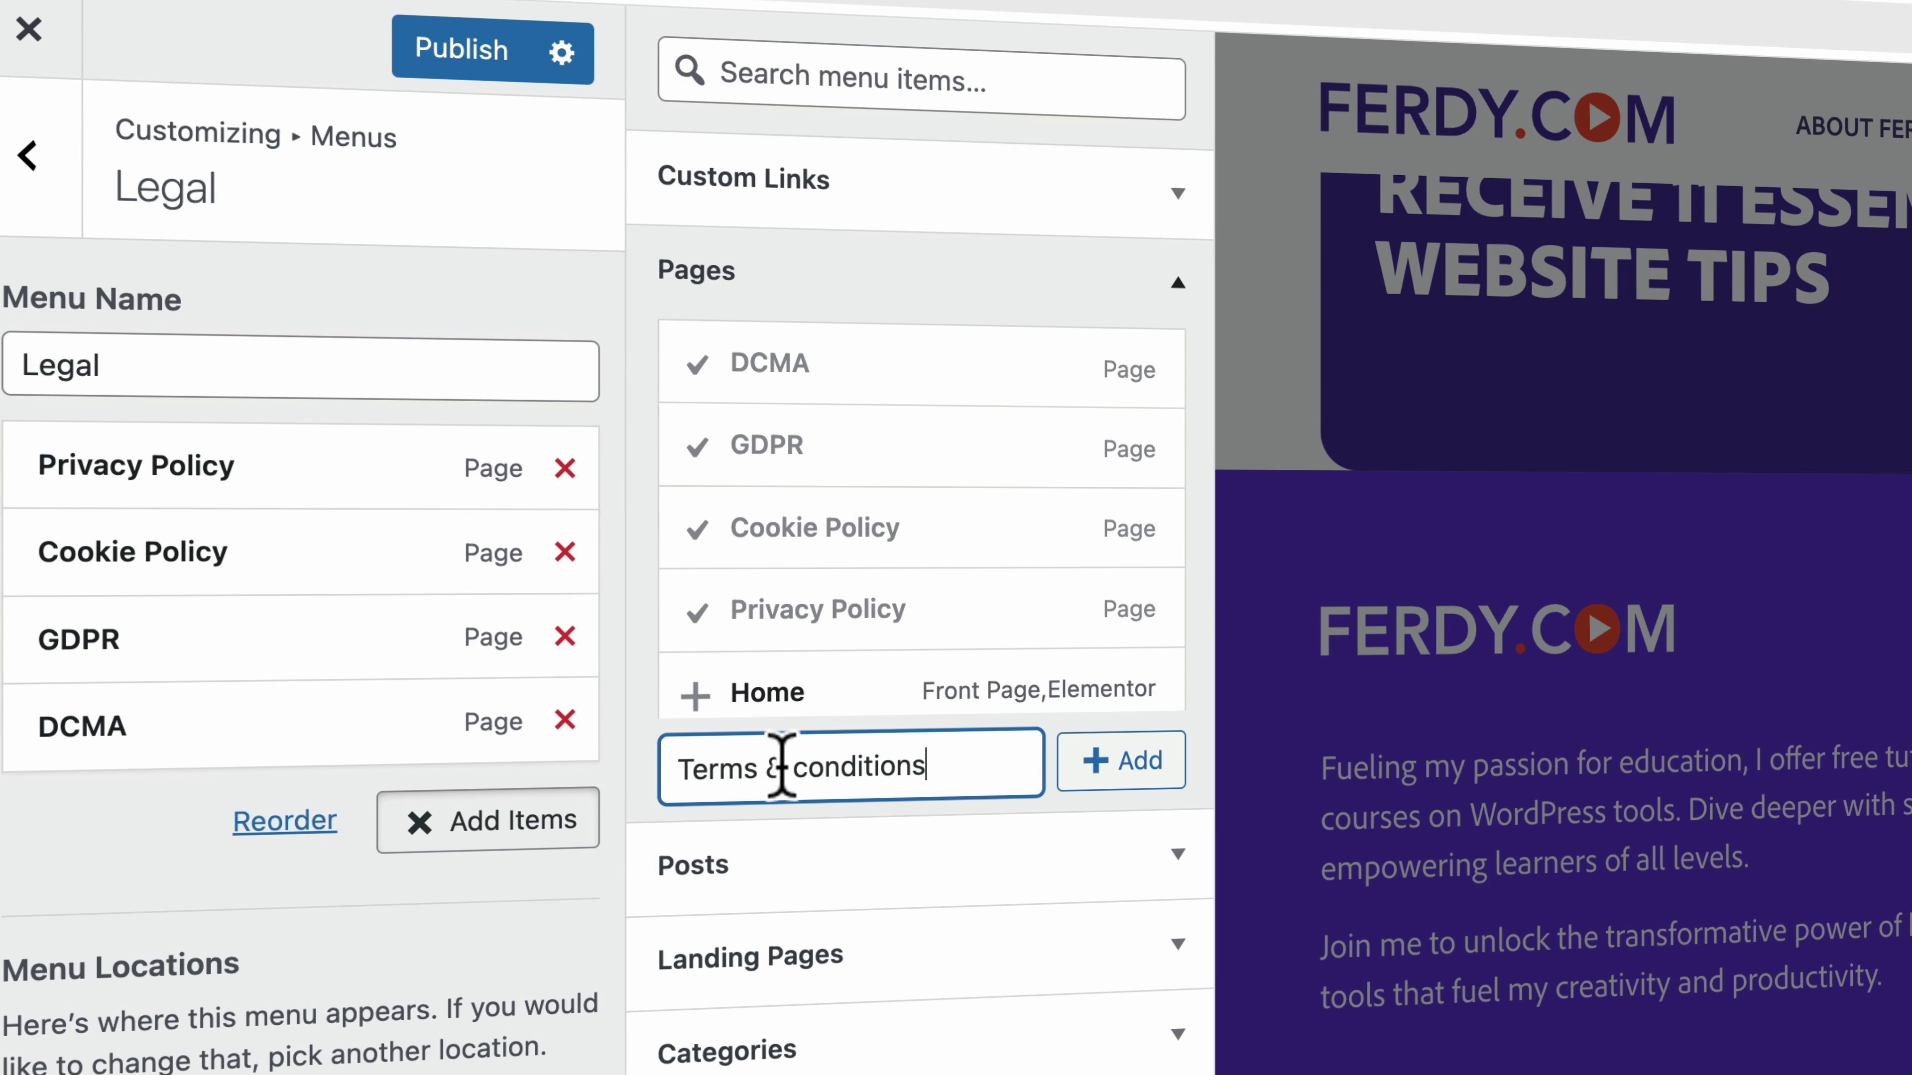
pyautogui.press('BackSpace')
pyautogui.write('C')
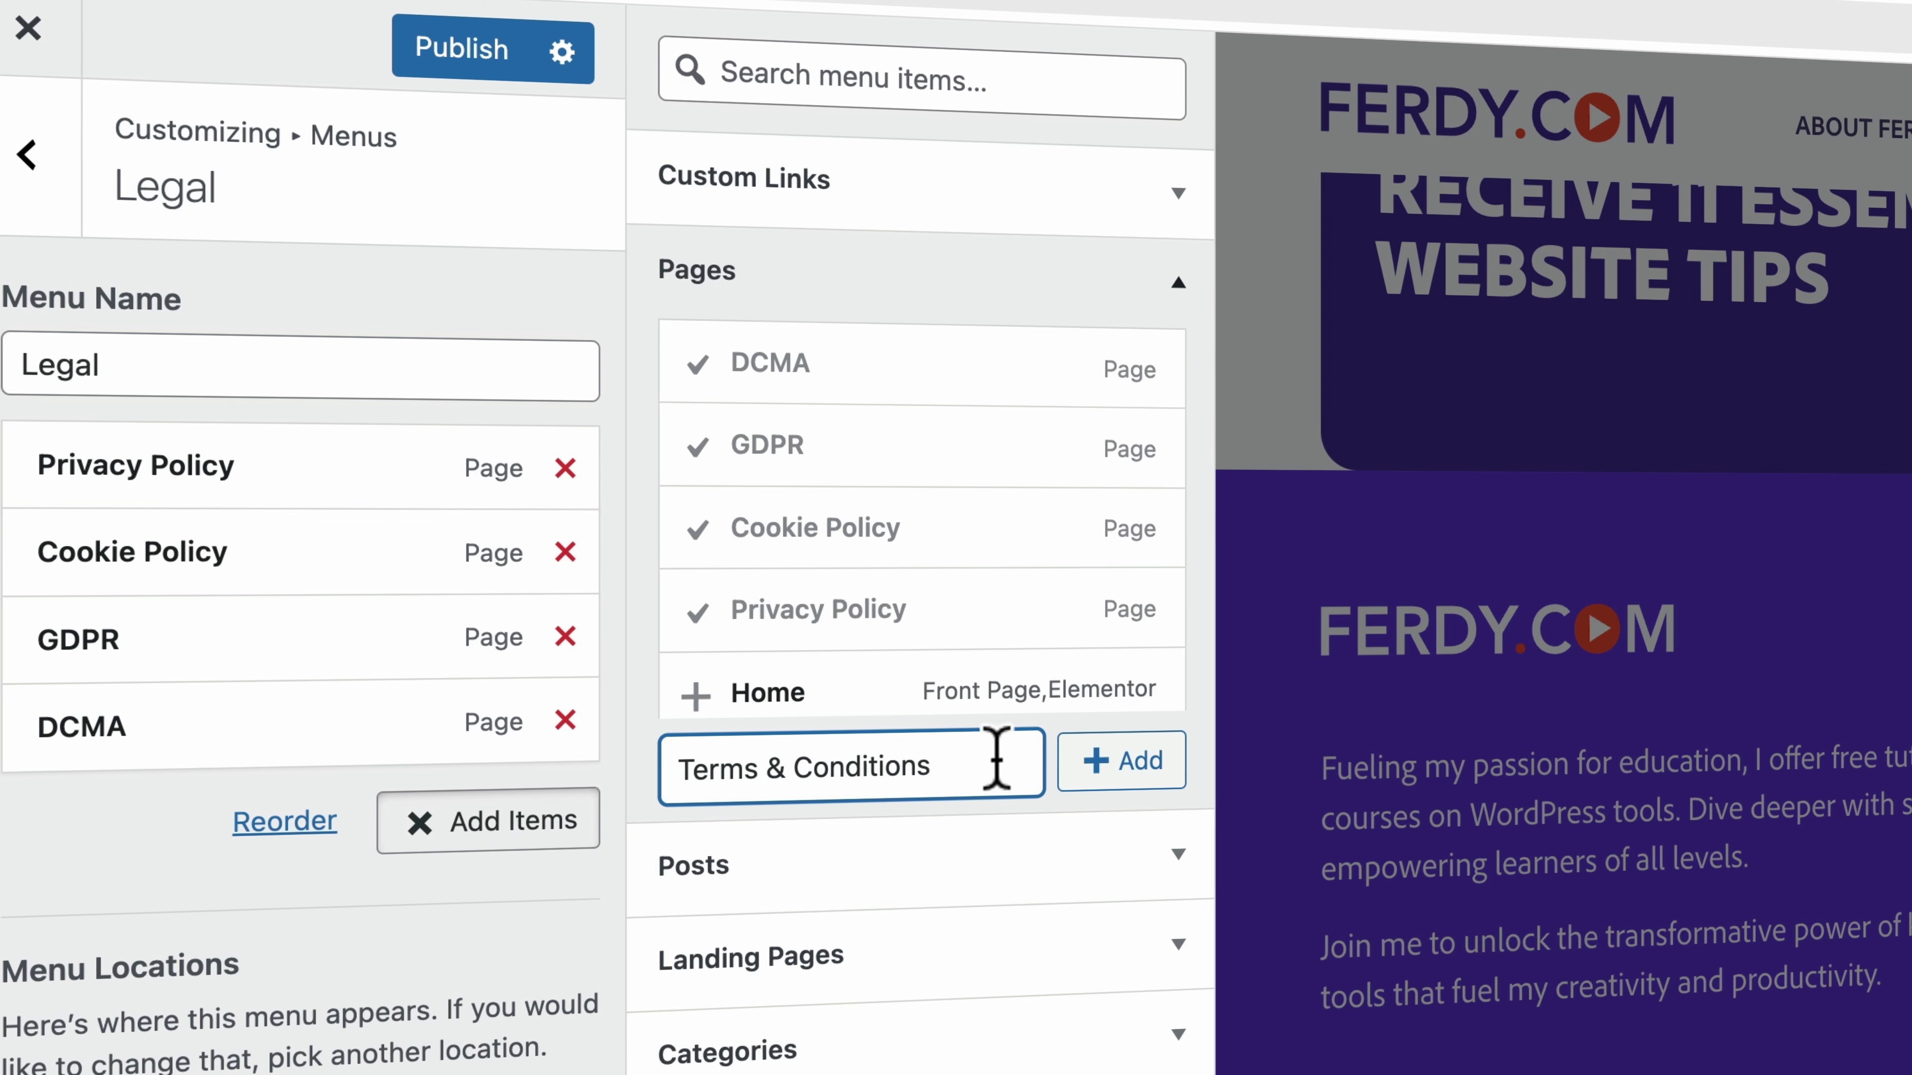
pyautogui.press('Return')
# Step: Add new Terms Of Use and Affiliate Disclaimer pages to the Legal menu, and publish the menu
pyautogui.write('Te')
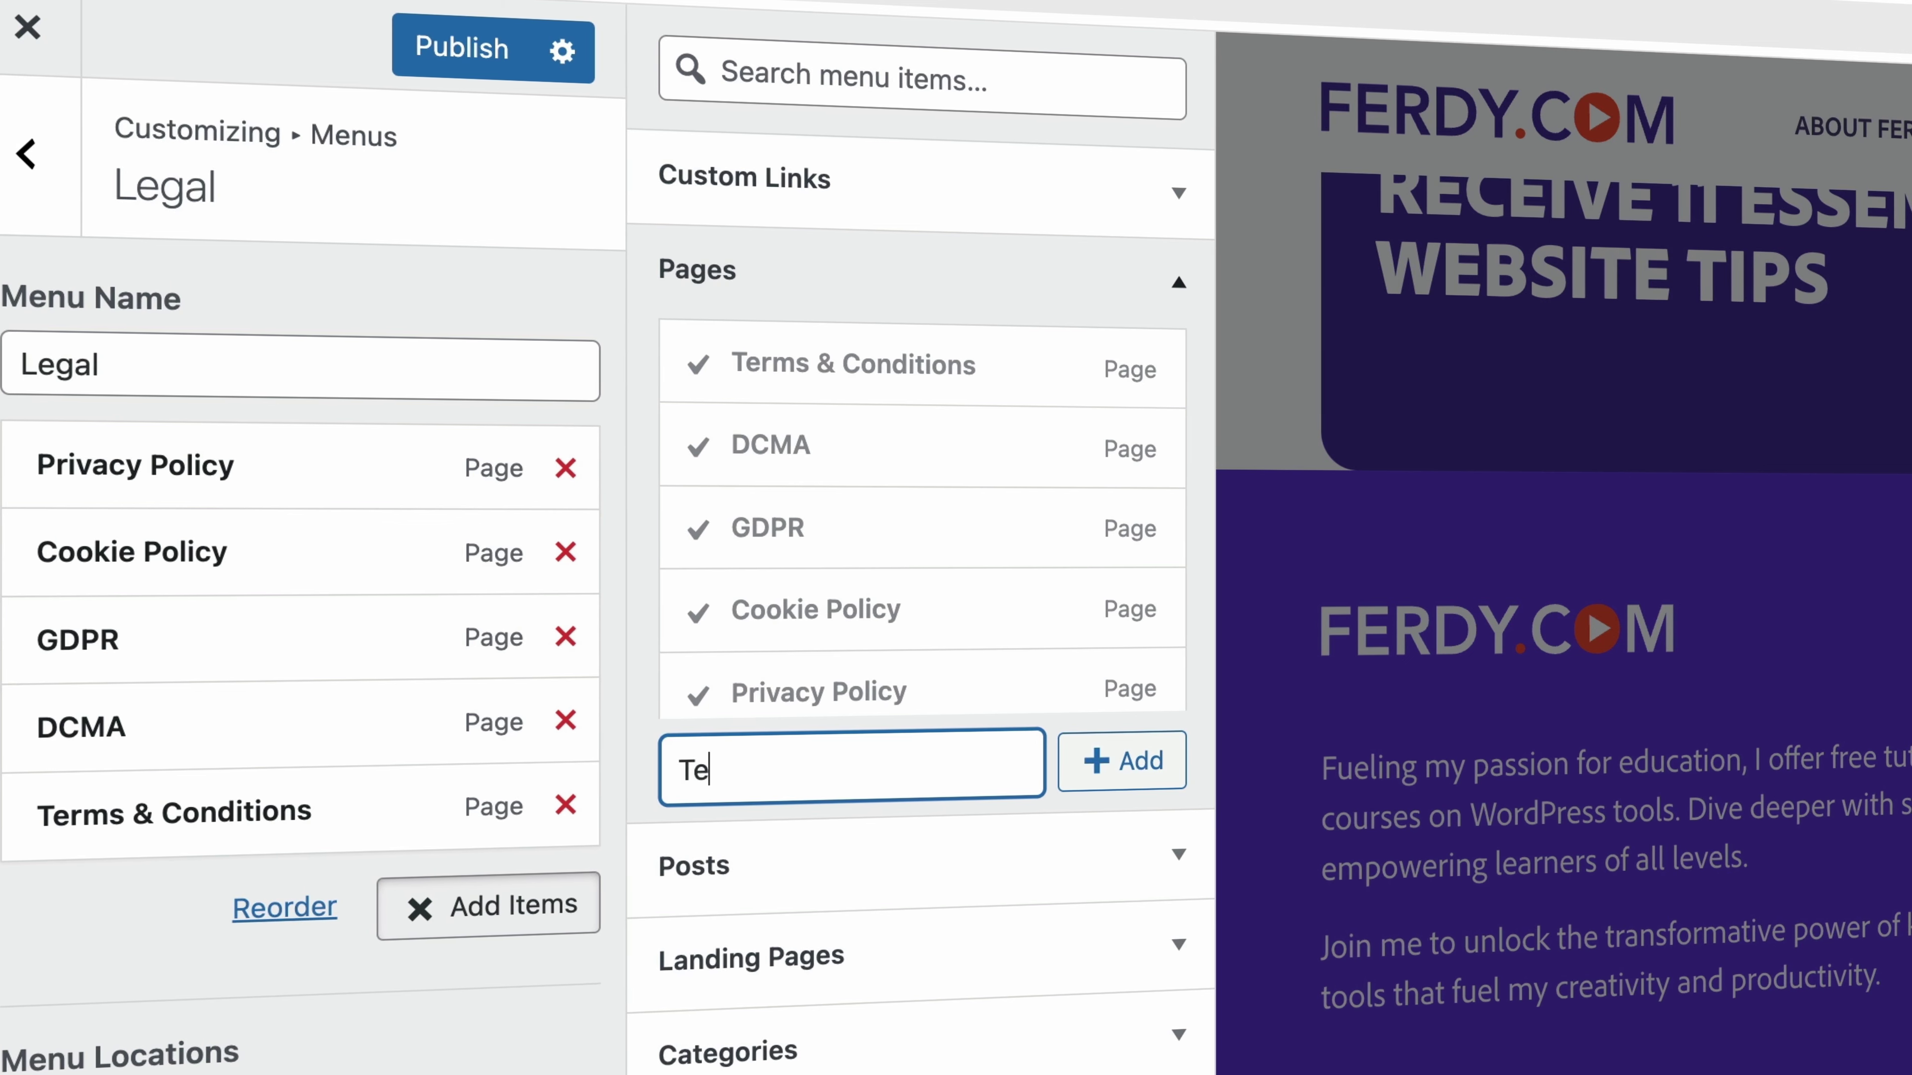
pyautogui.write('rms Of Use')
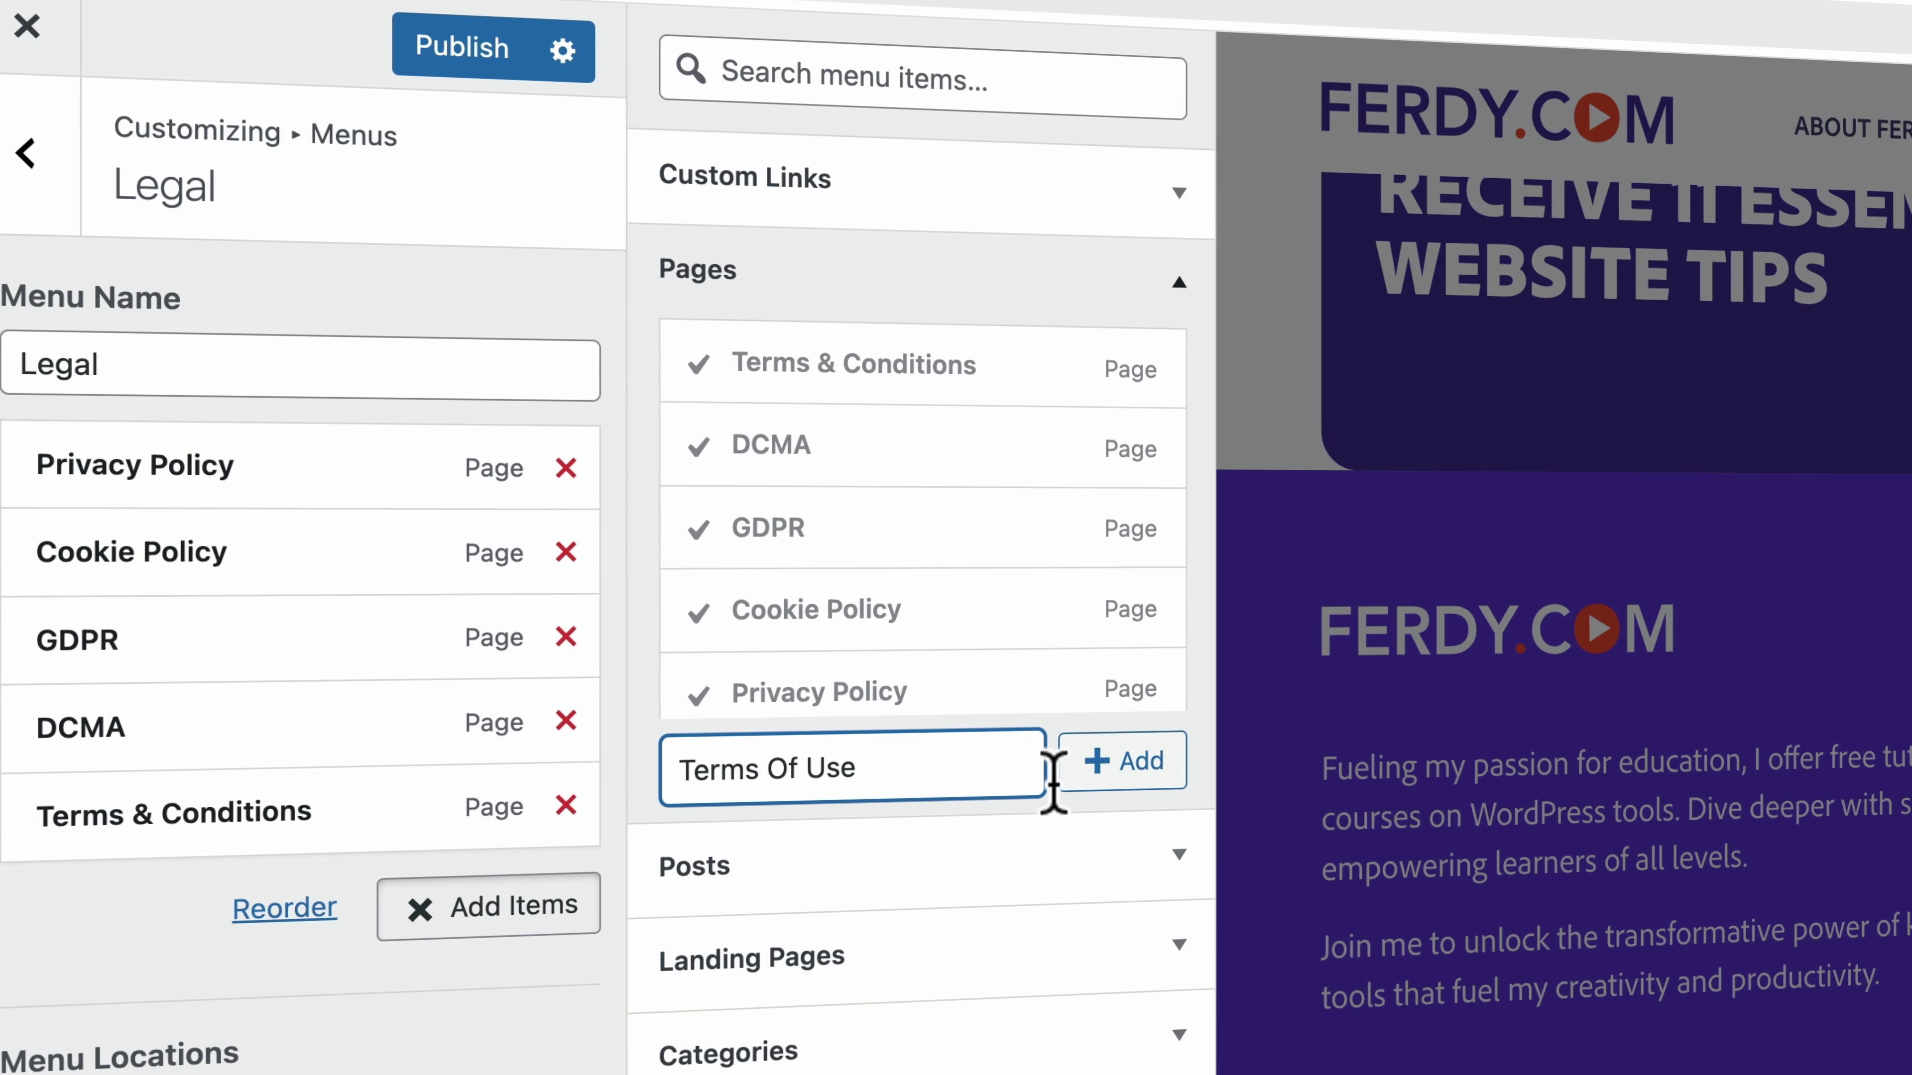
pyautogui.click(1069, 768)
pyautogui.click(858, 780)
pyautogui.write('Aff')
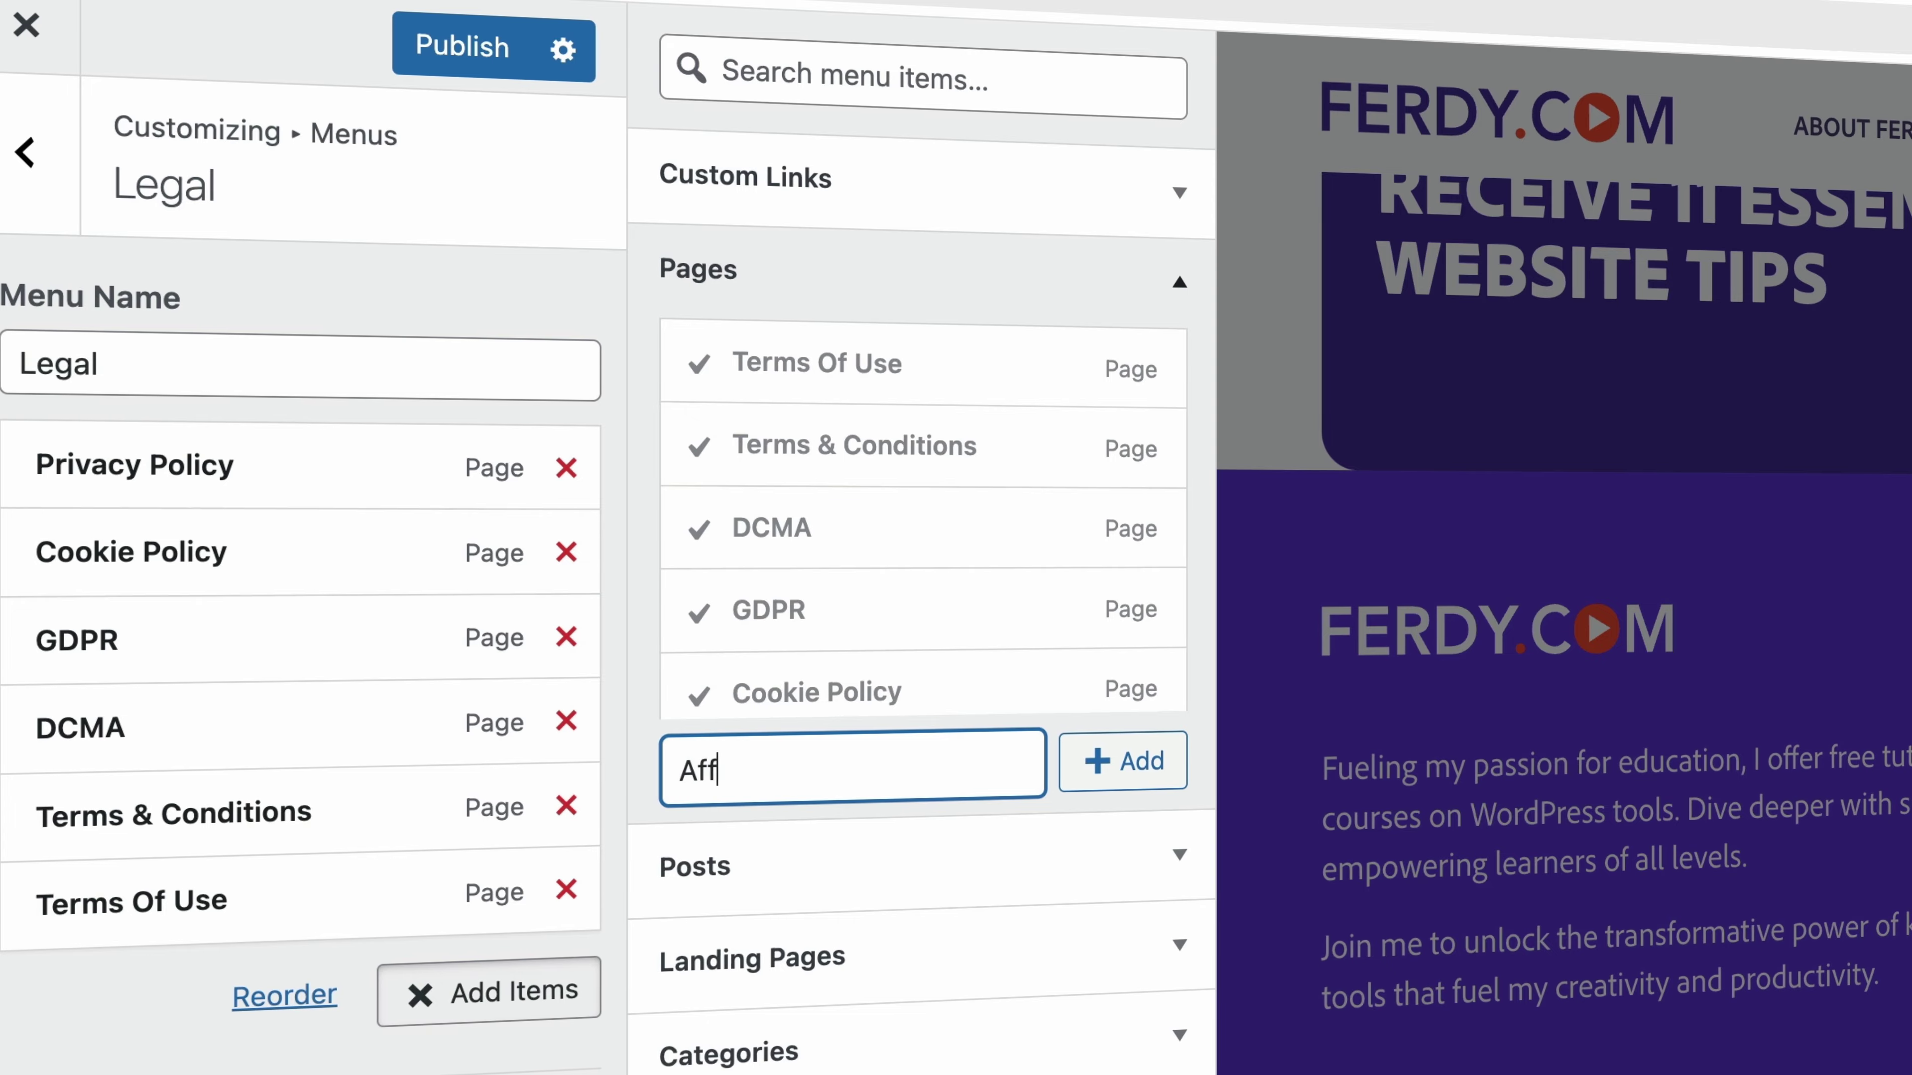
pyautogui.write('iliate Disclaimer')
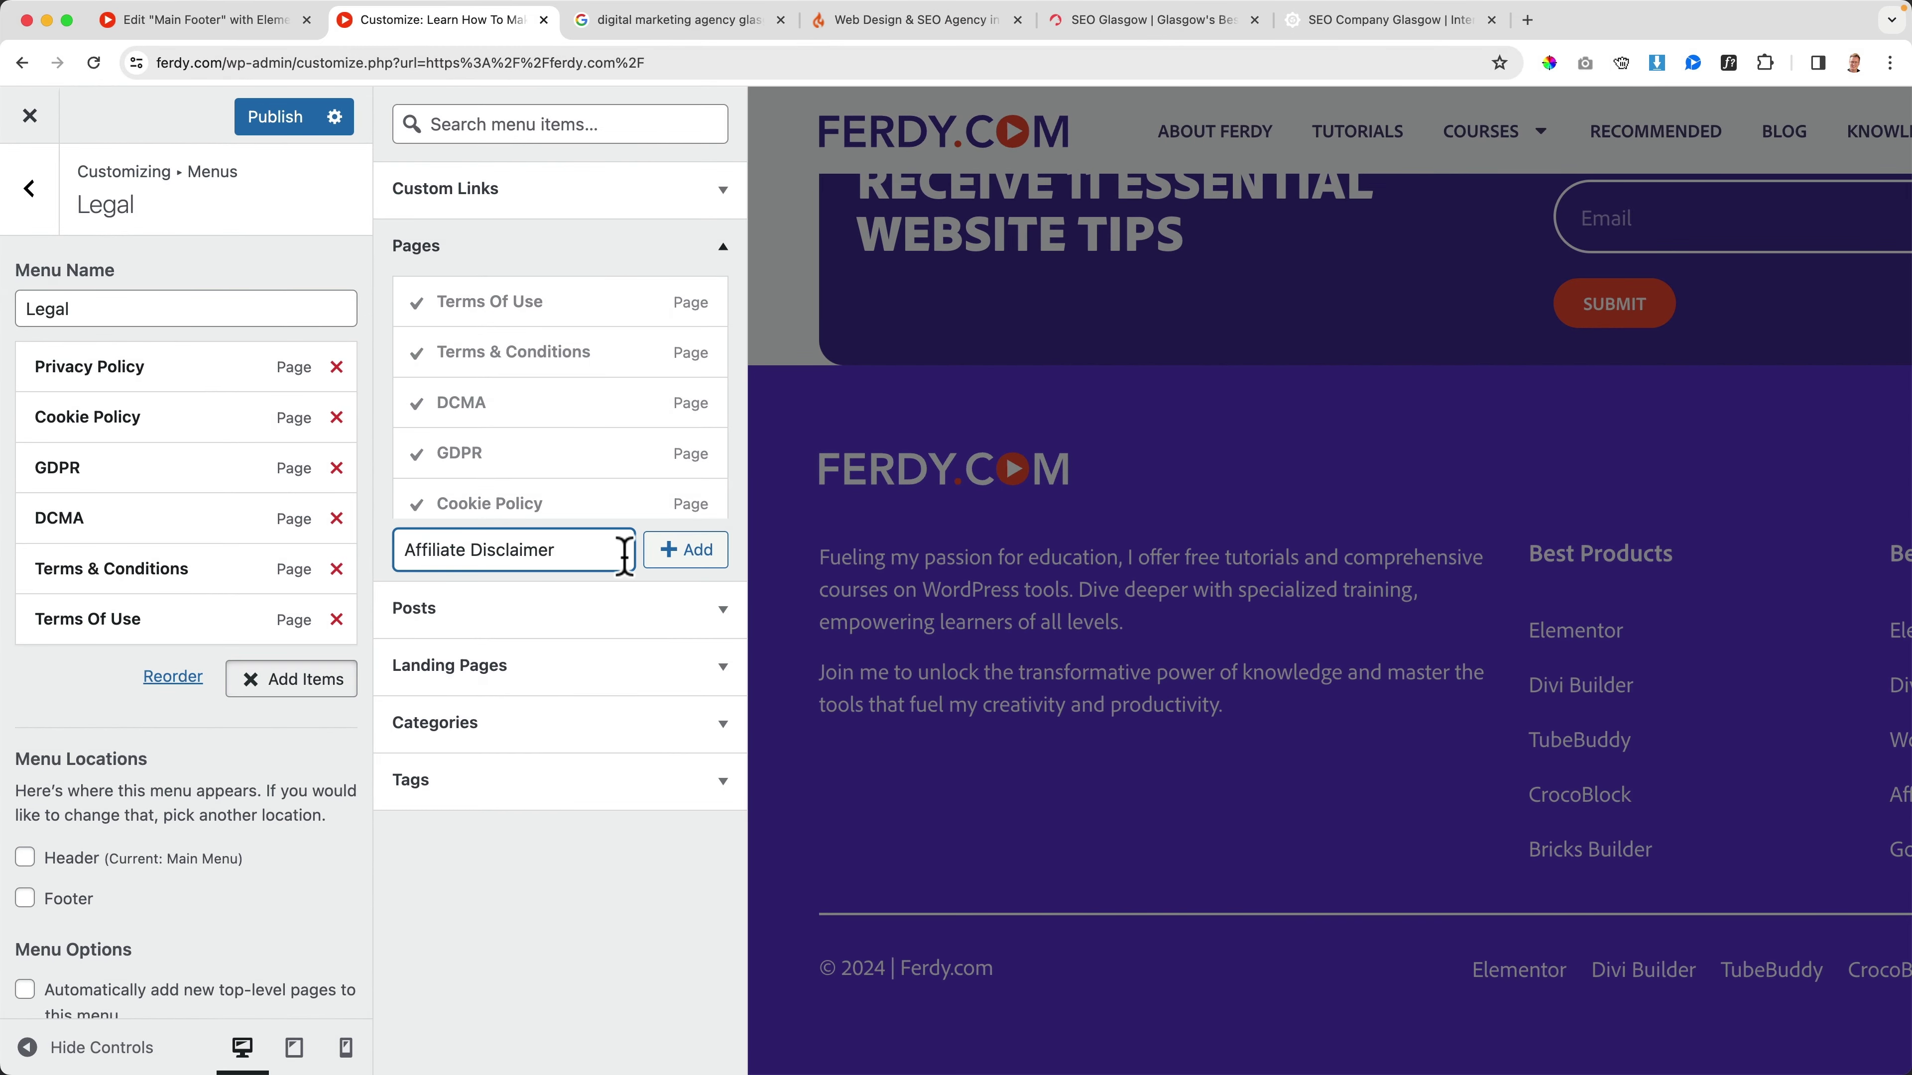
pyautogui.click(683, 550)
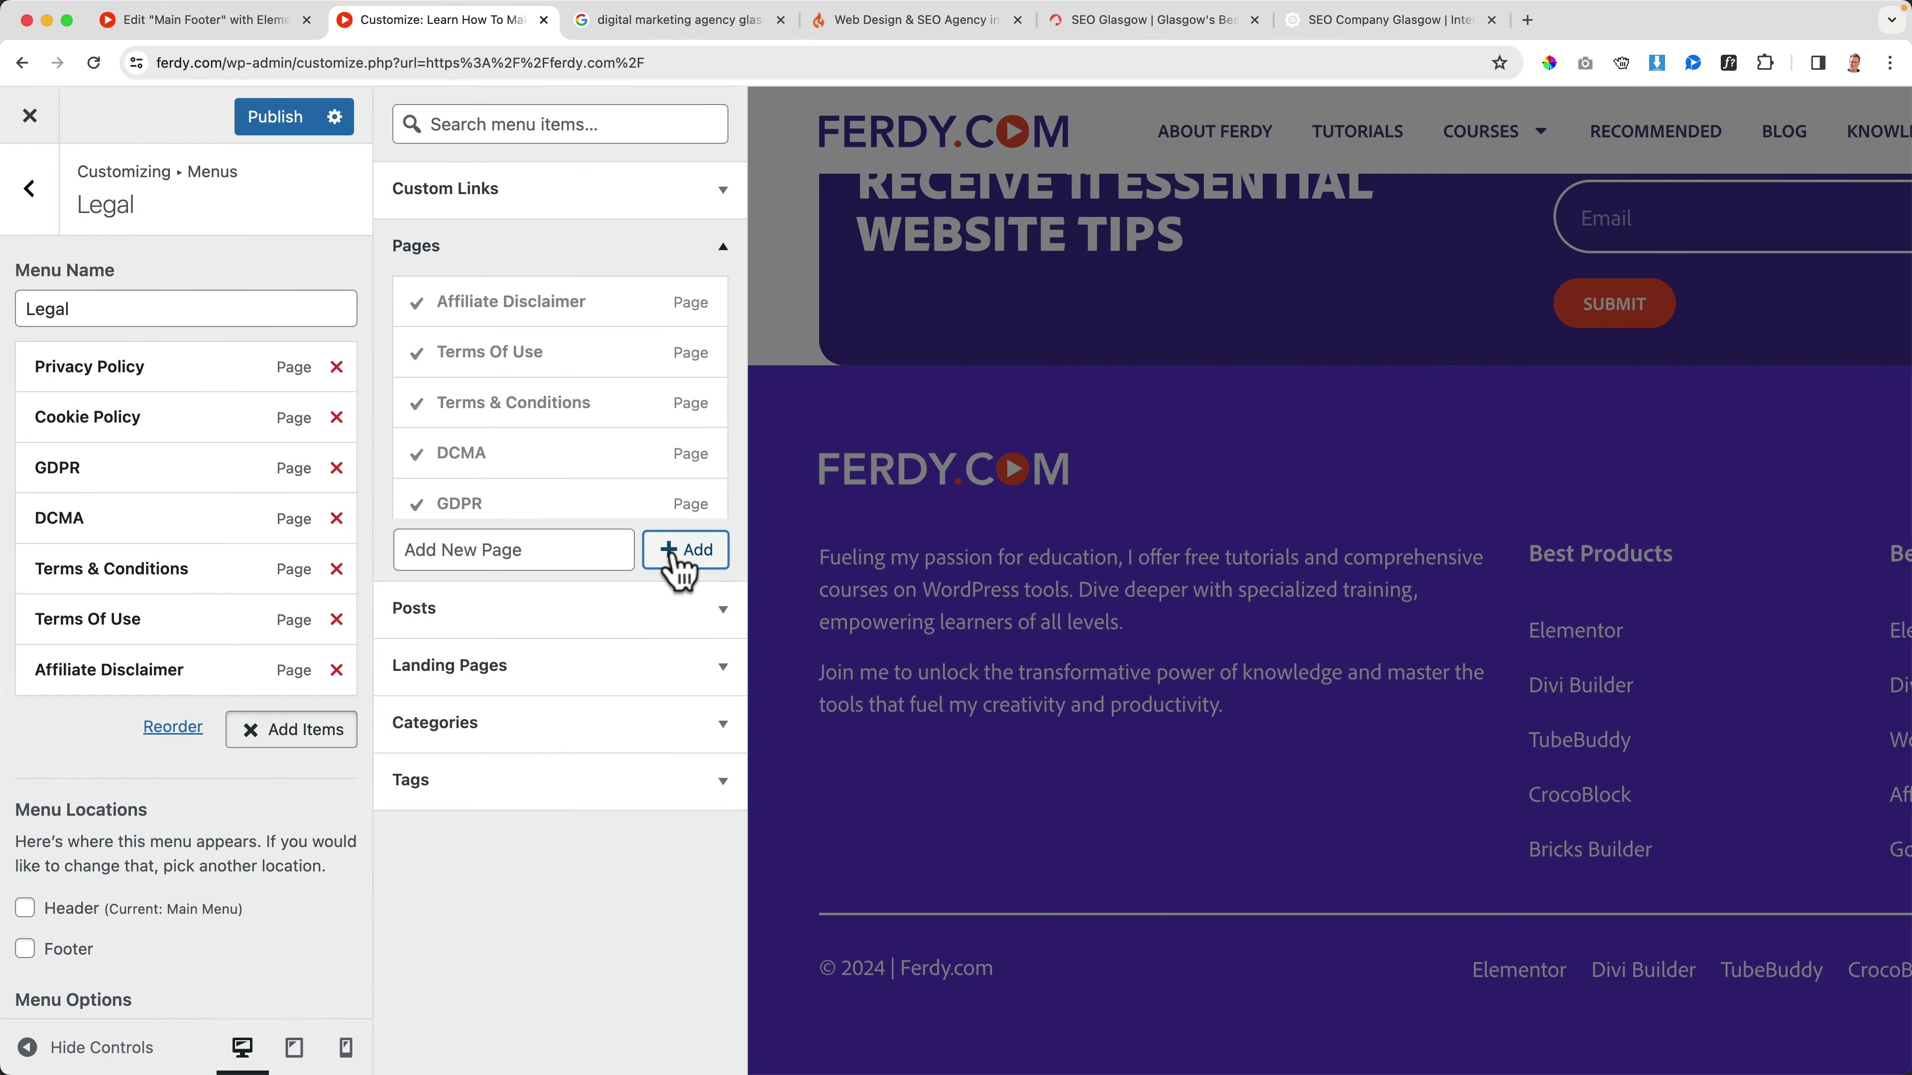
pyautogui.click(282, 117)
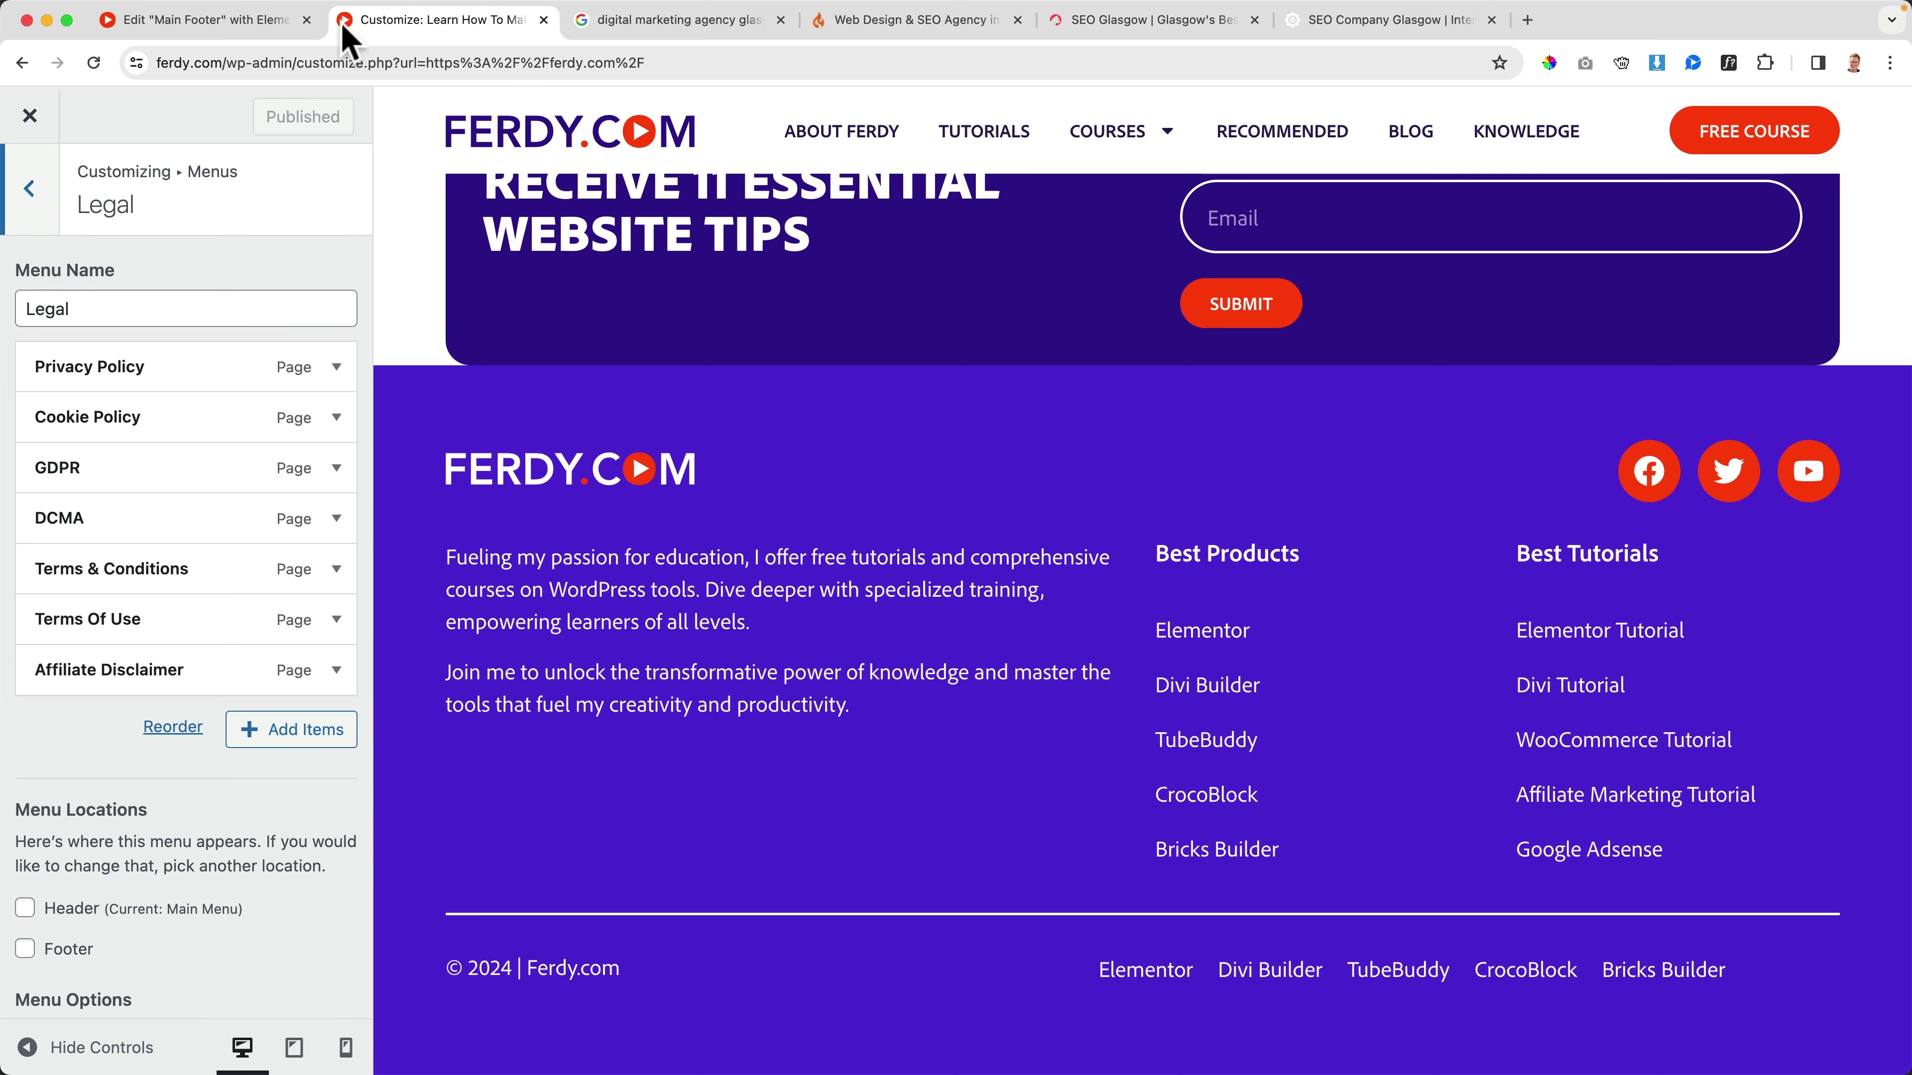
pyautogui.click(29, 115)
# Step: In the Main Footer template, assign the Legal menu to the WordPress Menu widget inside the Copyright container
pyautogui.click(210, 20)
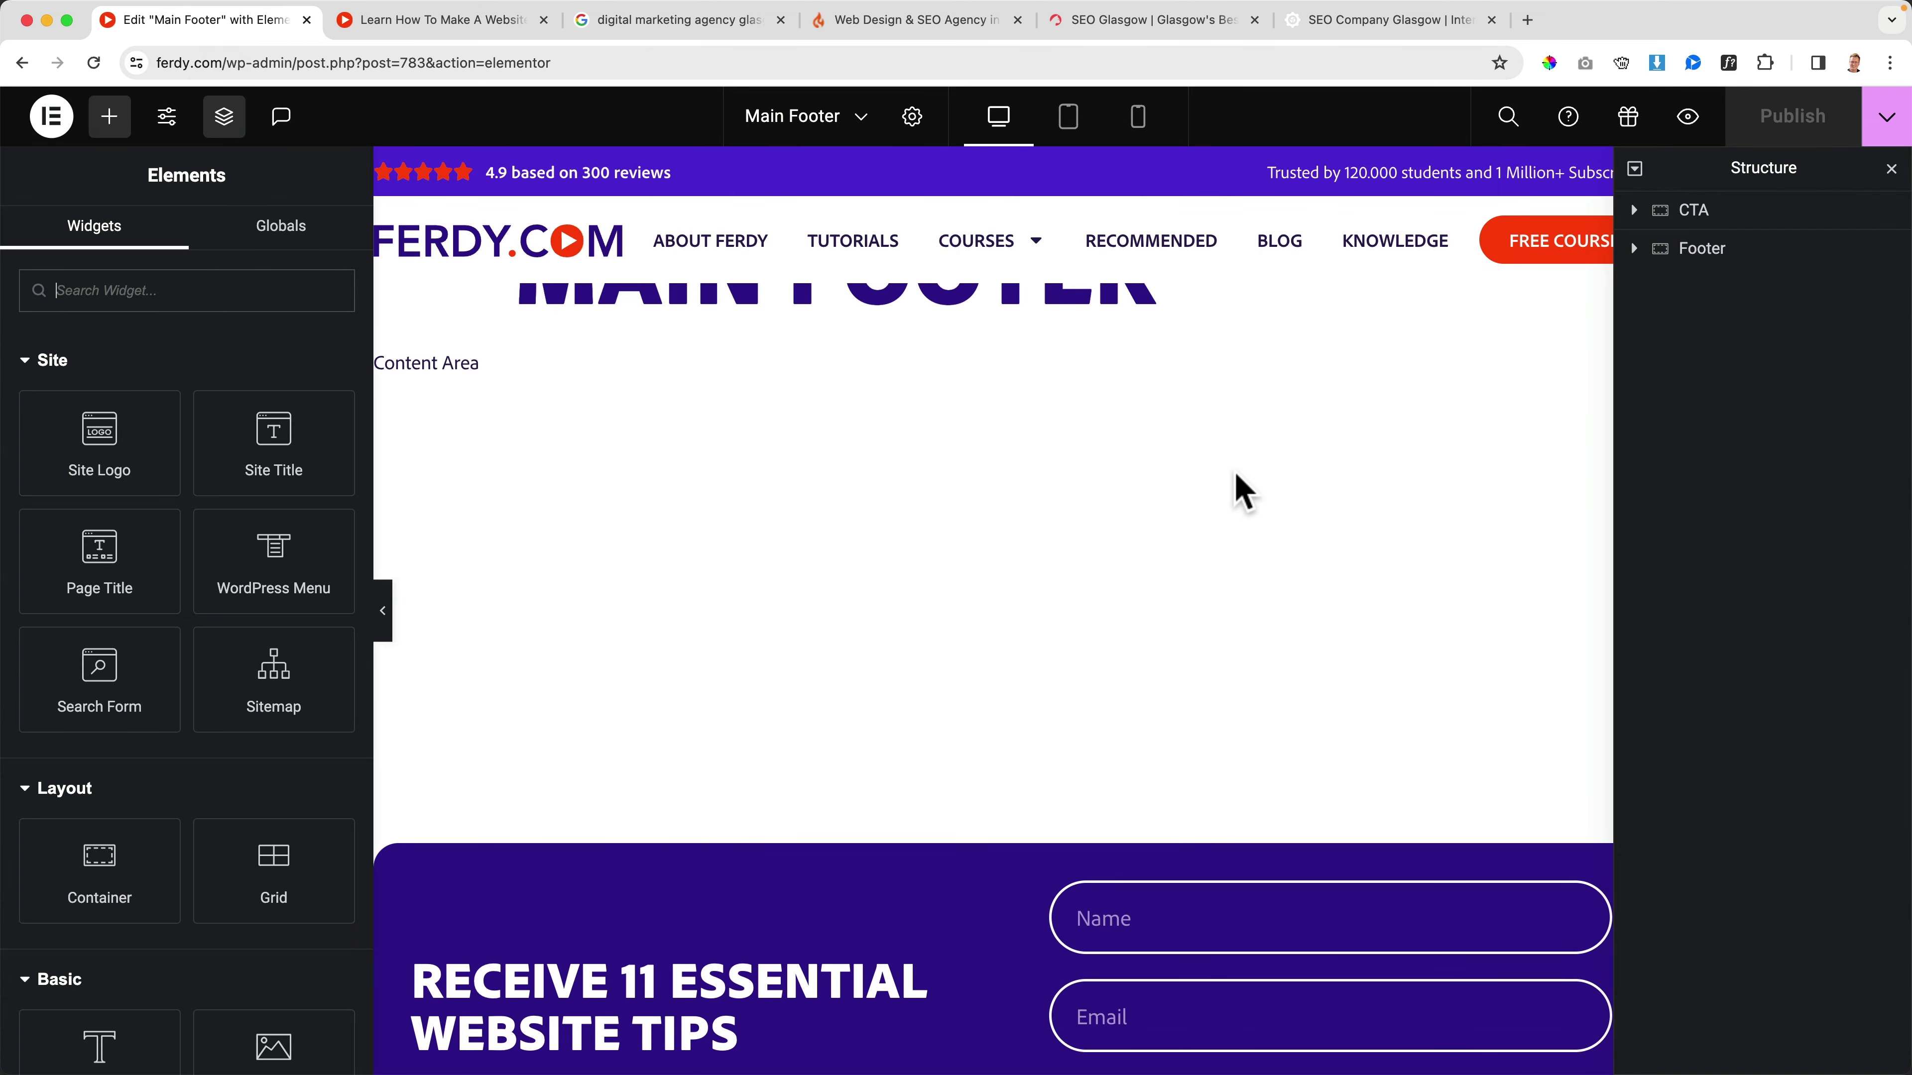
pyautogui.click(1634, 249)
pyautogui.click(1671, 479)
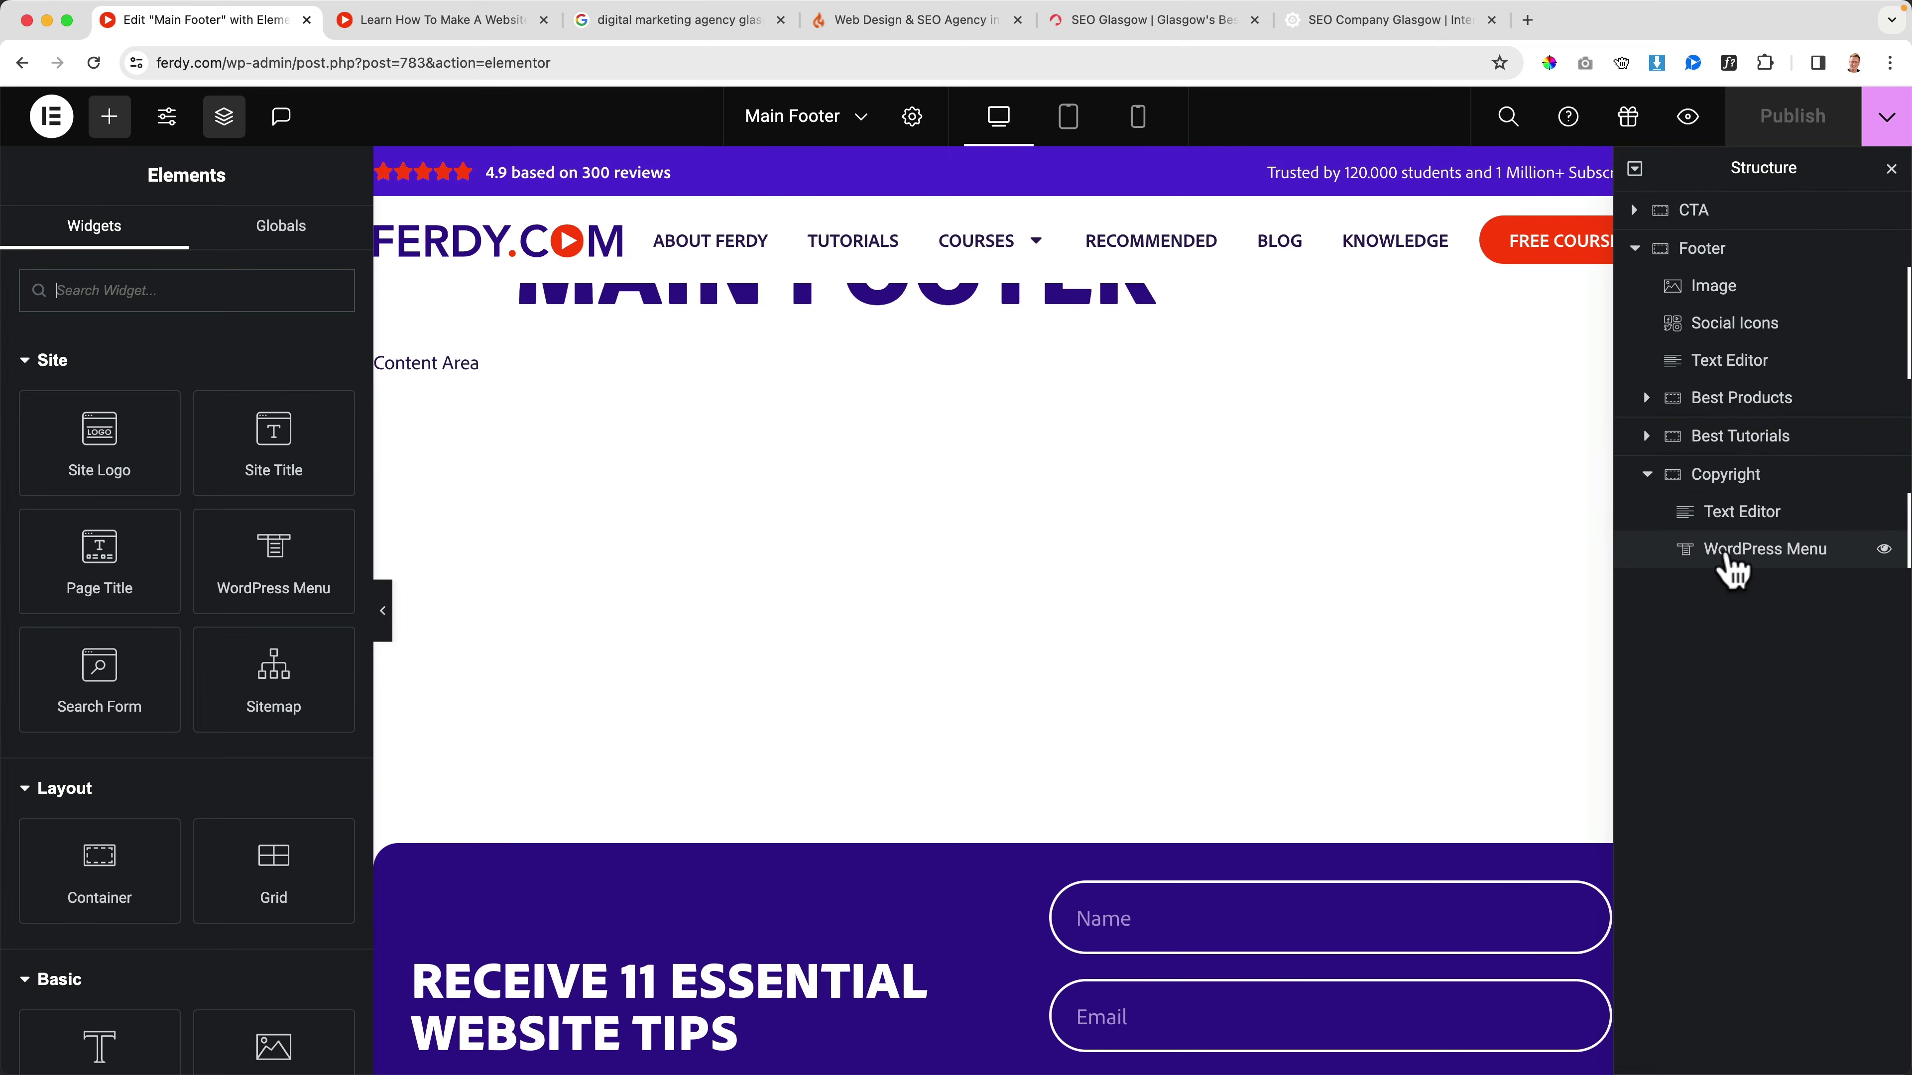
pyautogui.click(1723, 549)
pyautogui.click(211, 385)
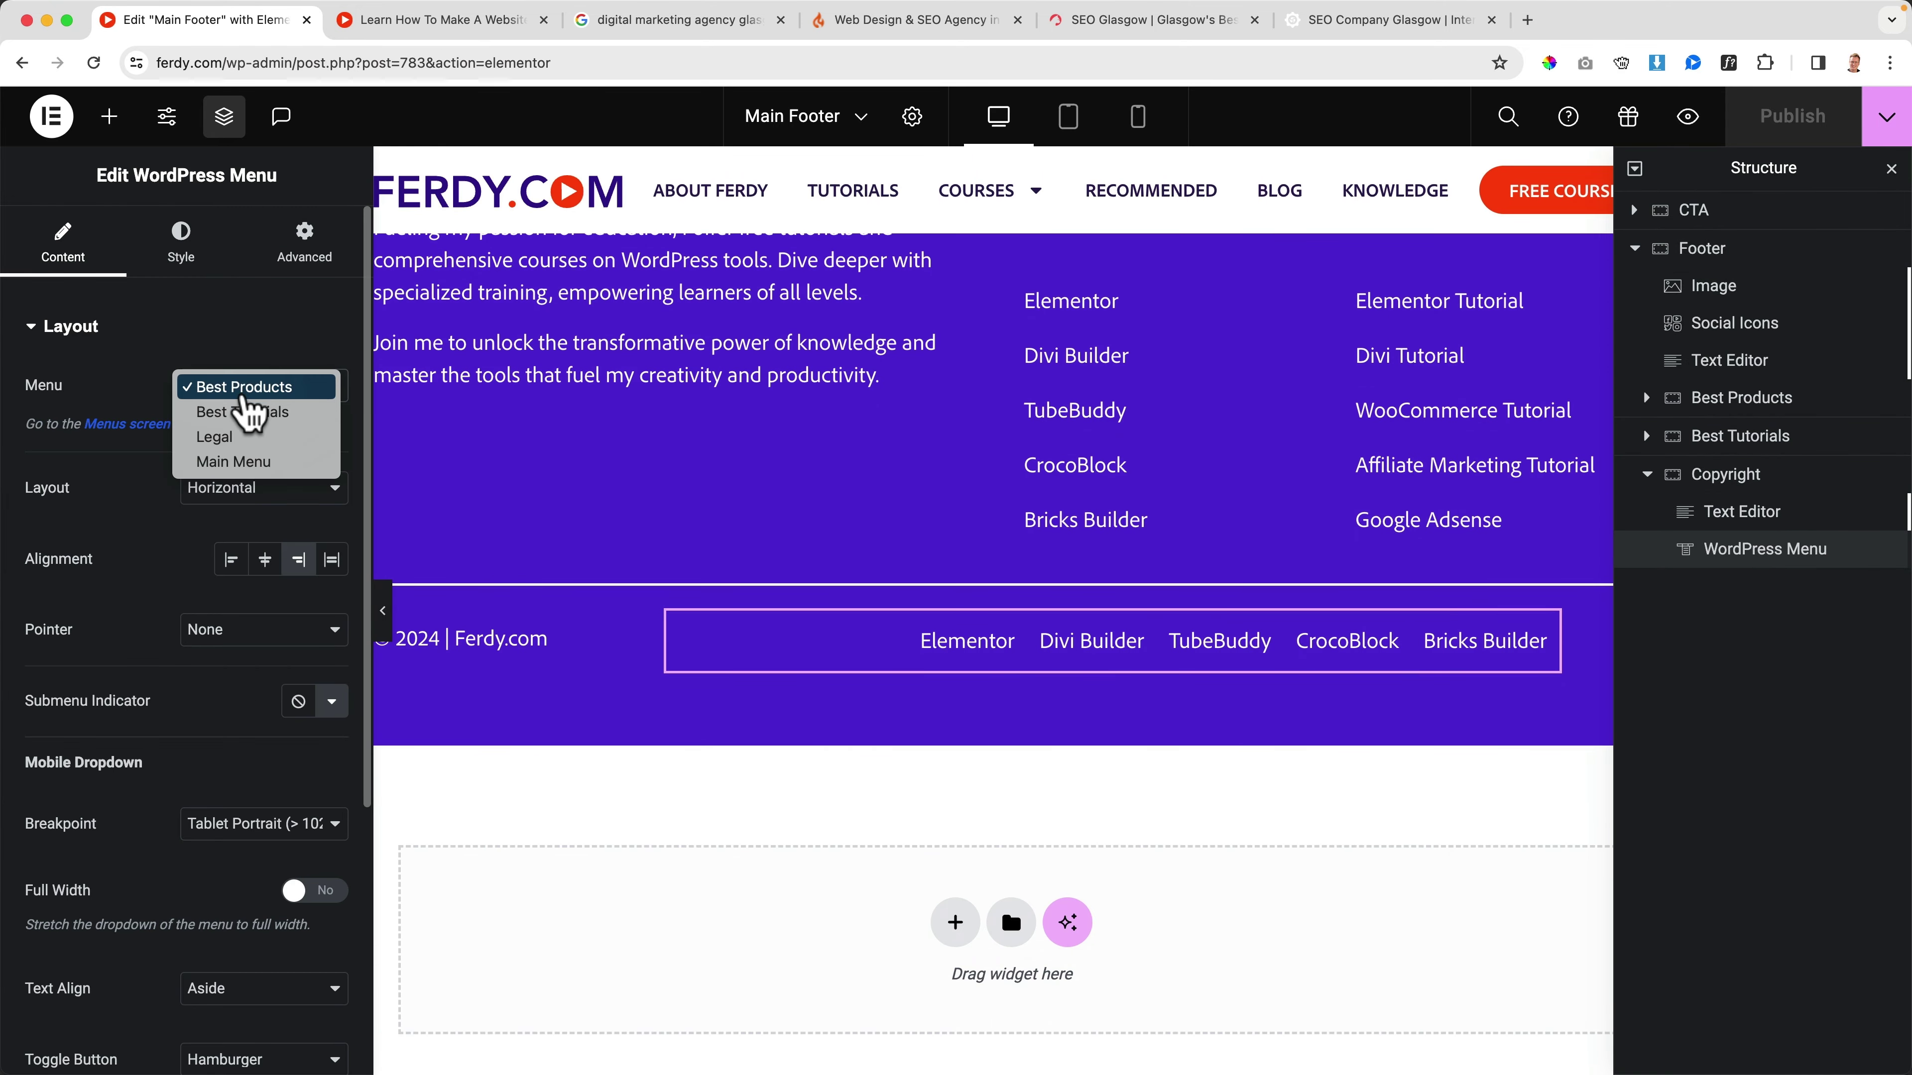
pyautogui.click(218, 429)
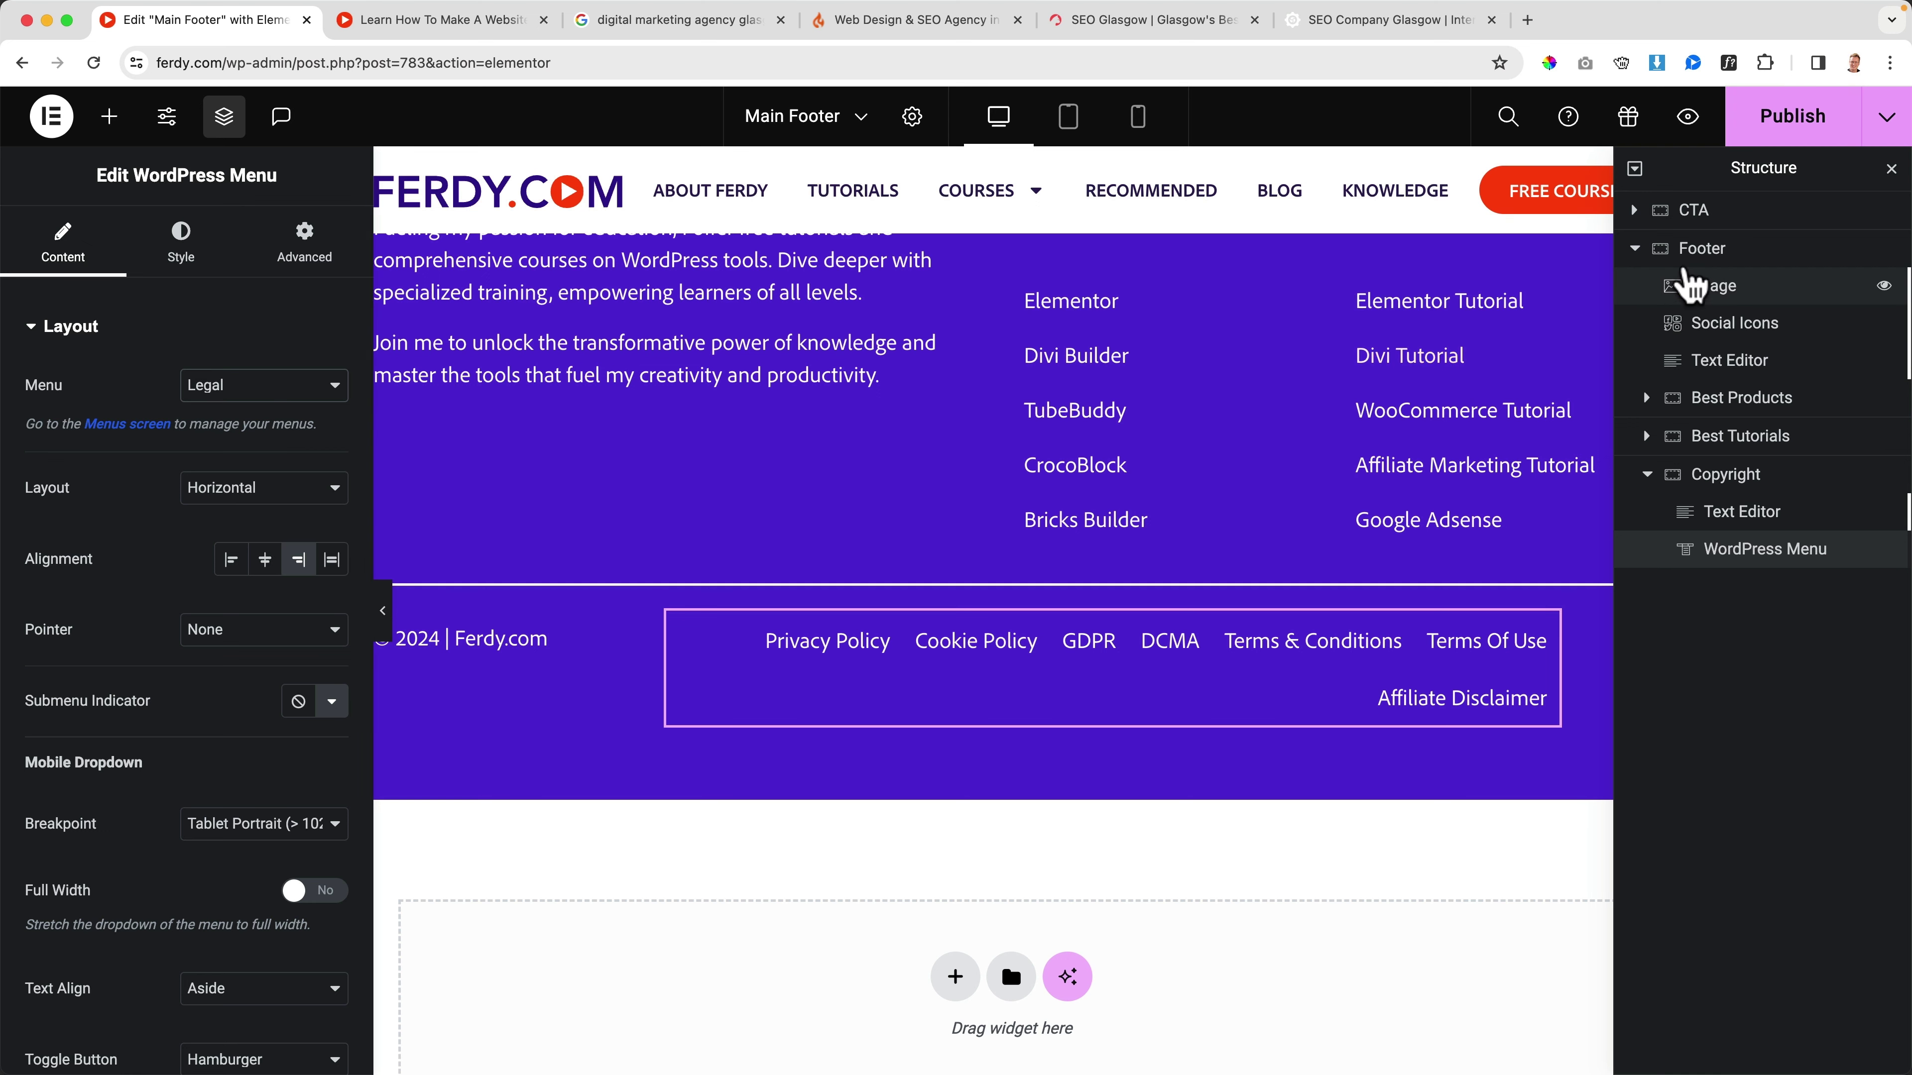
# Step: Reduce the font size of the Copyright container's menu until all legal links fit on one line
pyautogui.click(182, 248)
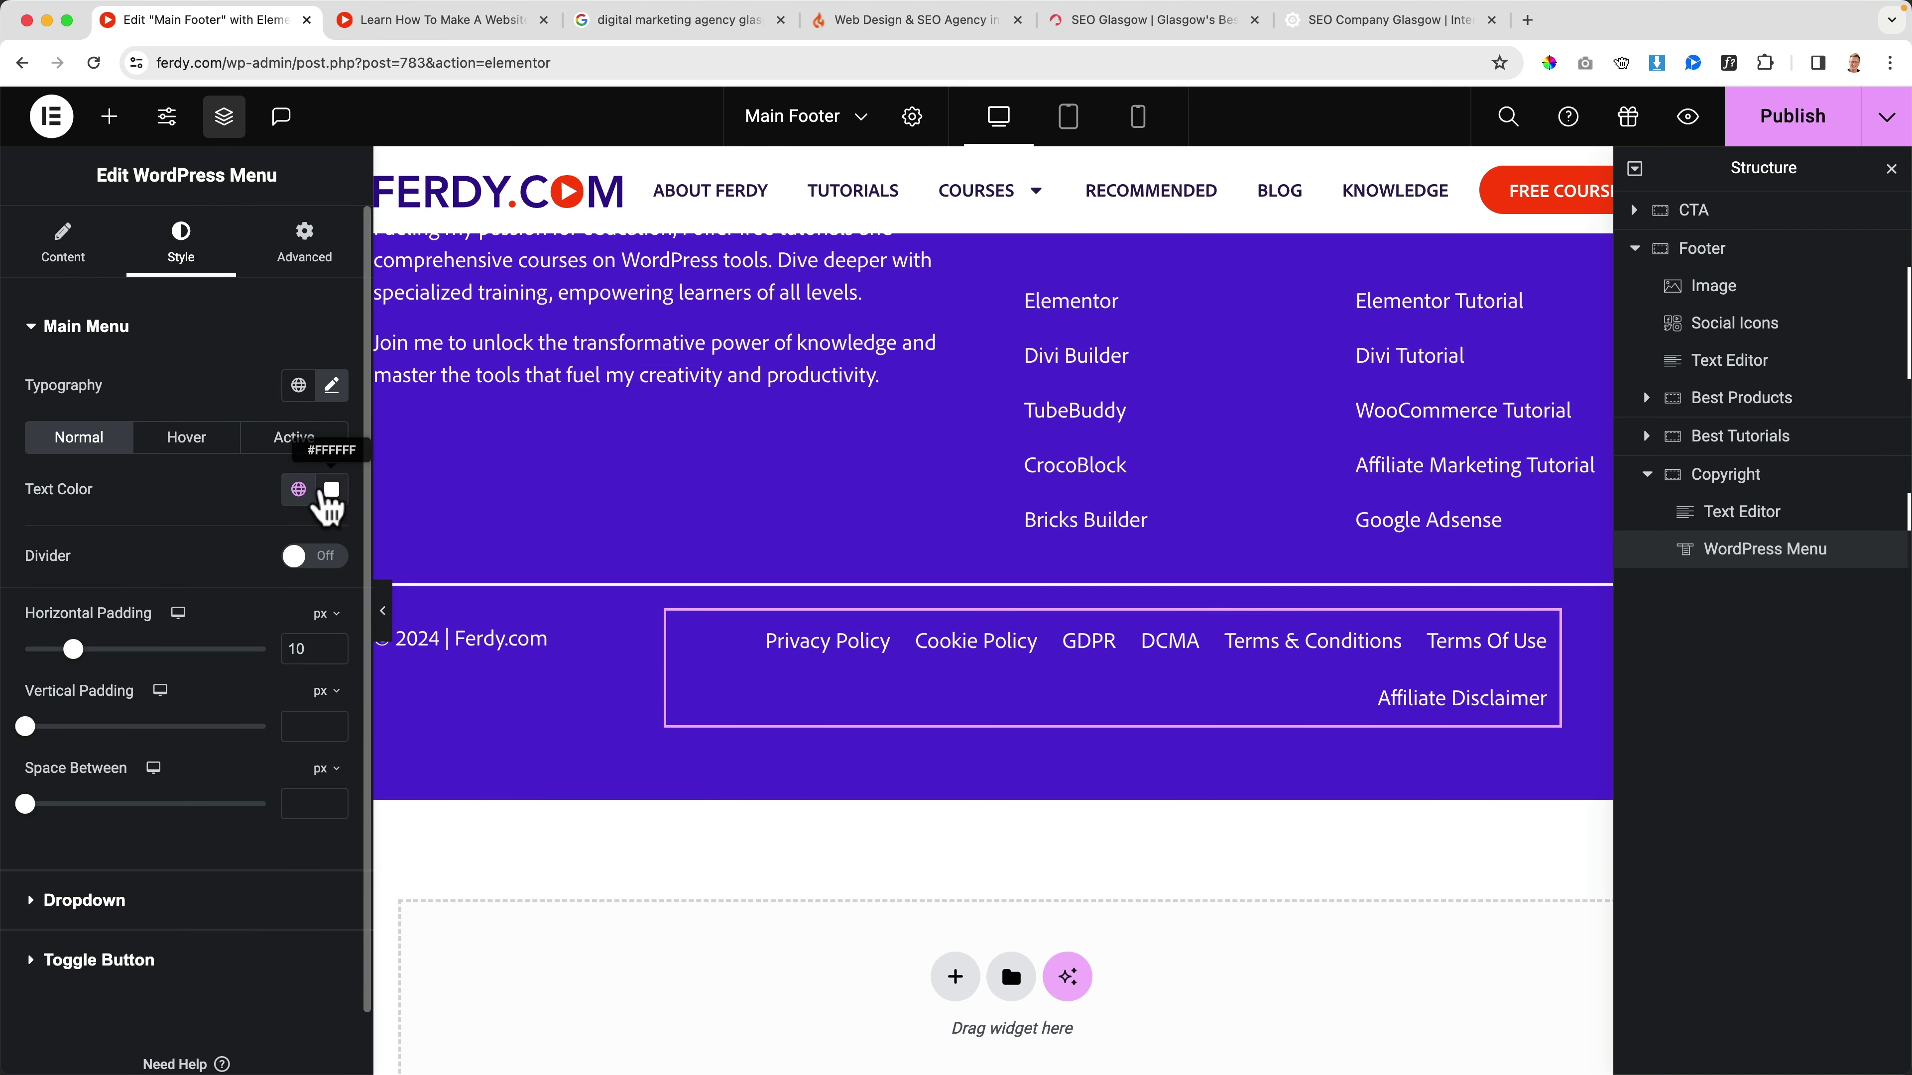
pyautogui.click(332, 385)
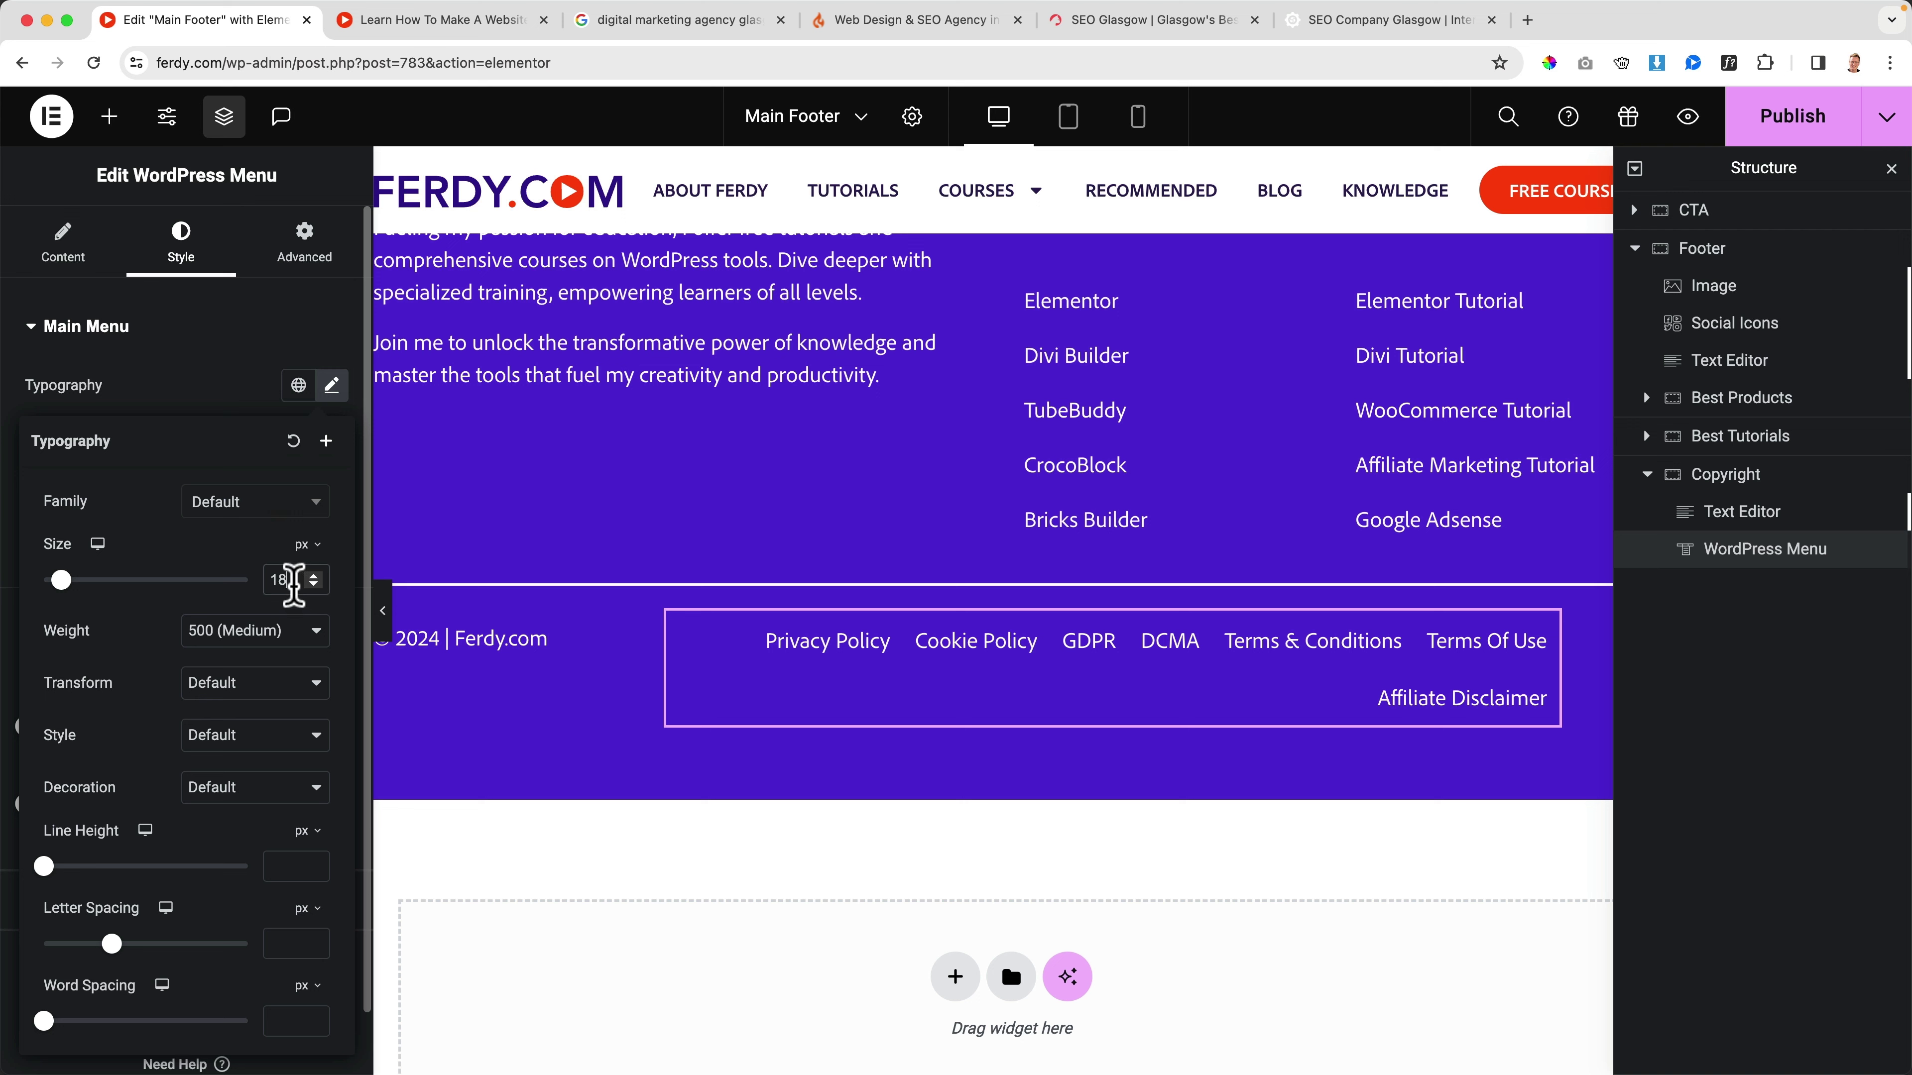
pyautogui.press('Down')
pyautogui.press('Down')
pyautogui.press('Down')
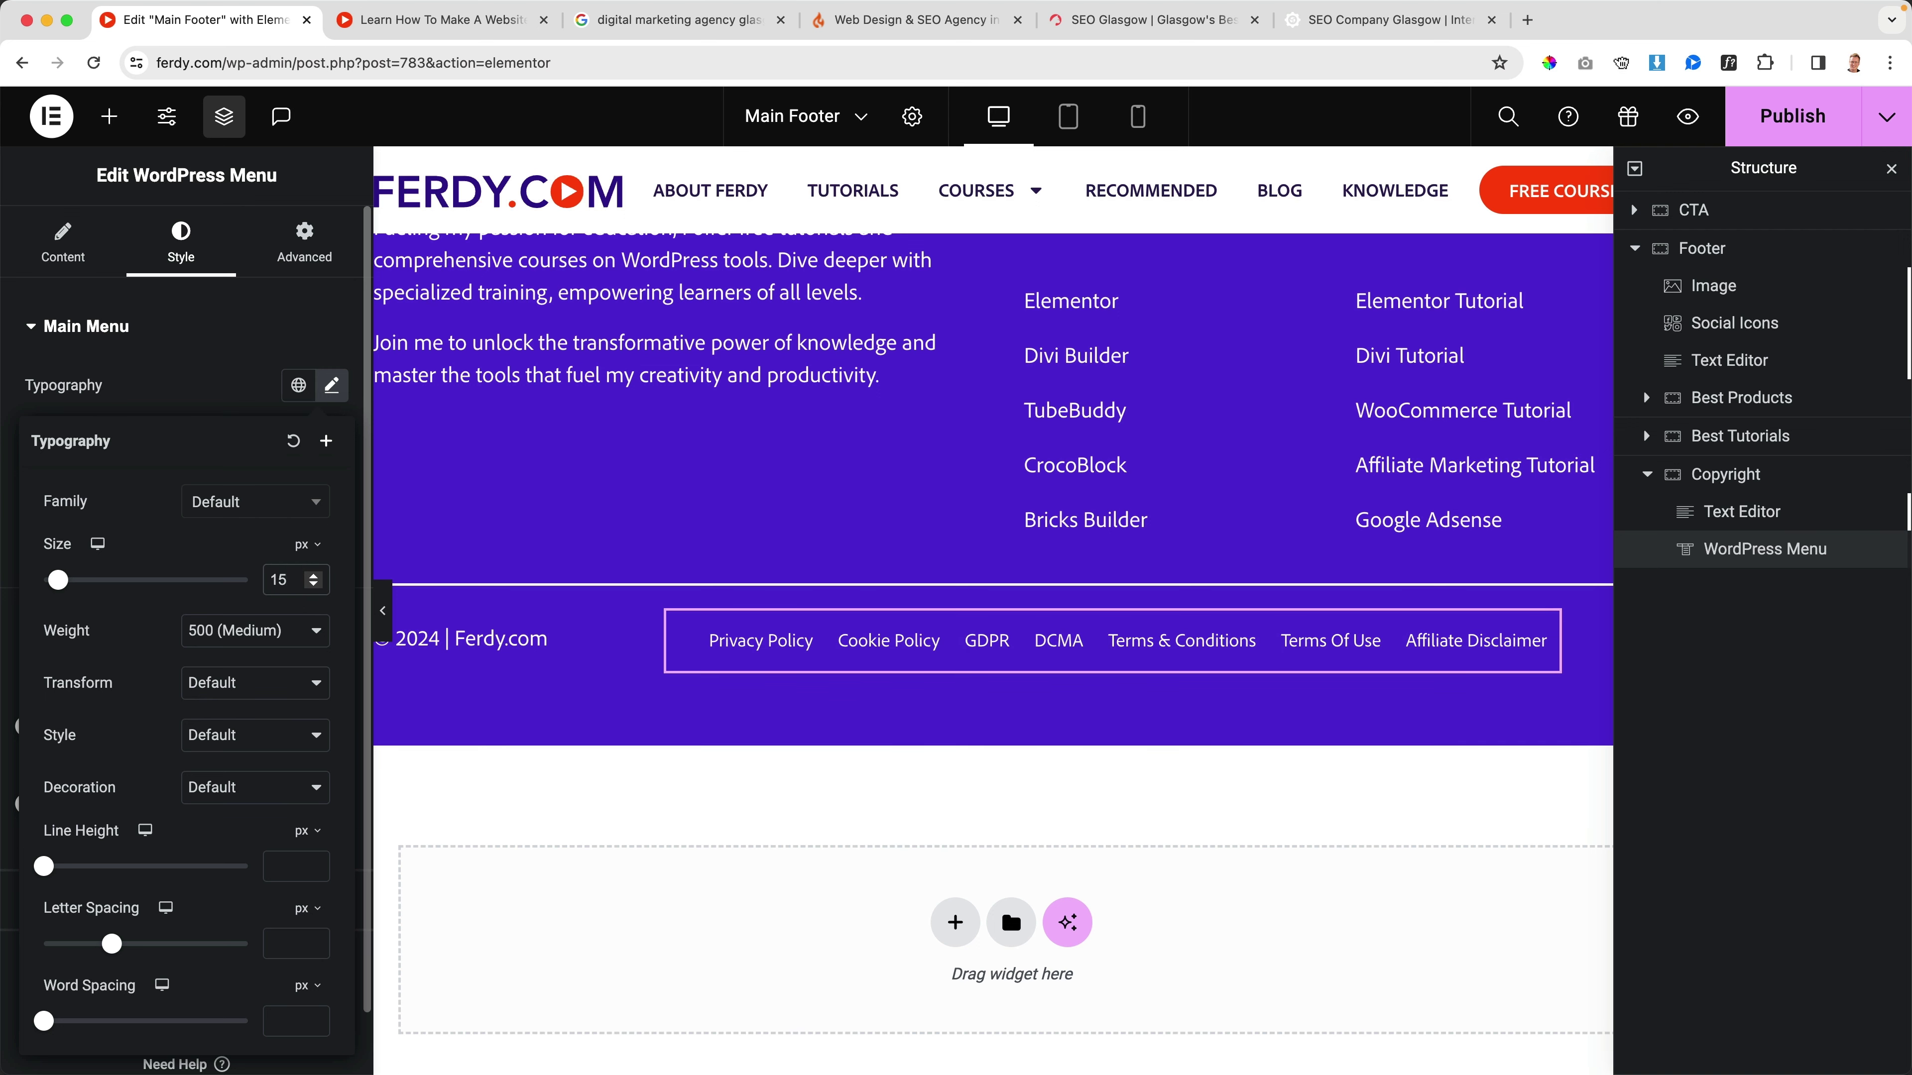
# Step: Set the copyright text's font size to 14 px
pyautogui.click(536, 650)
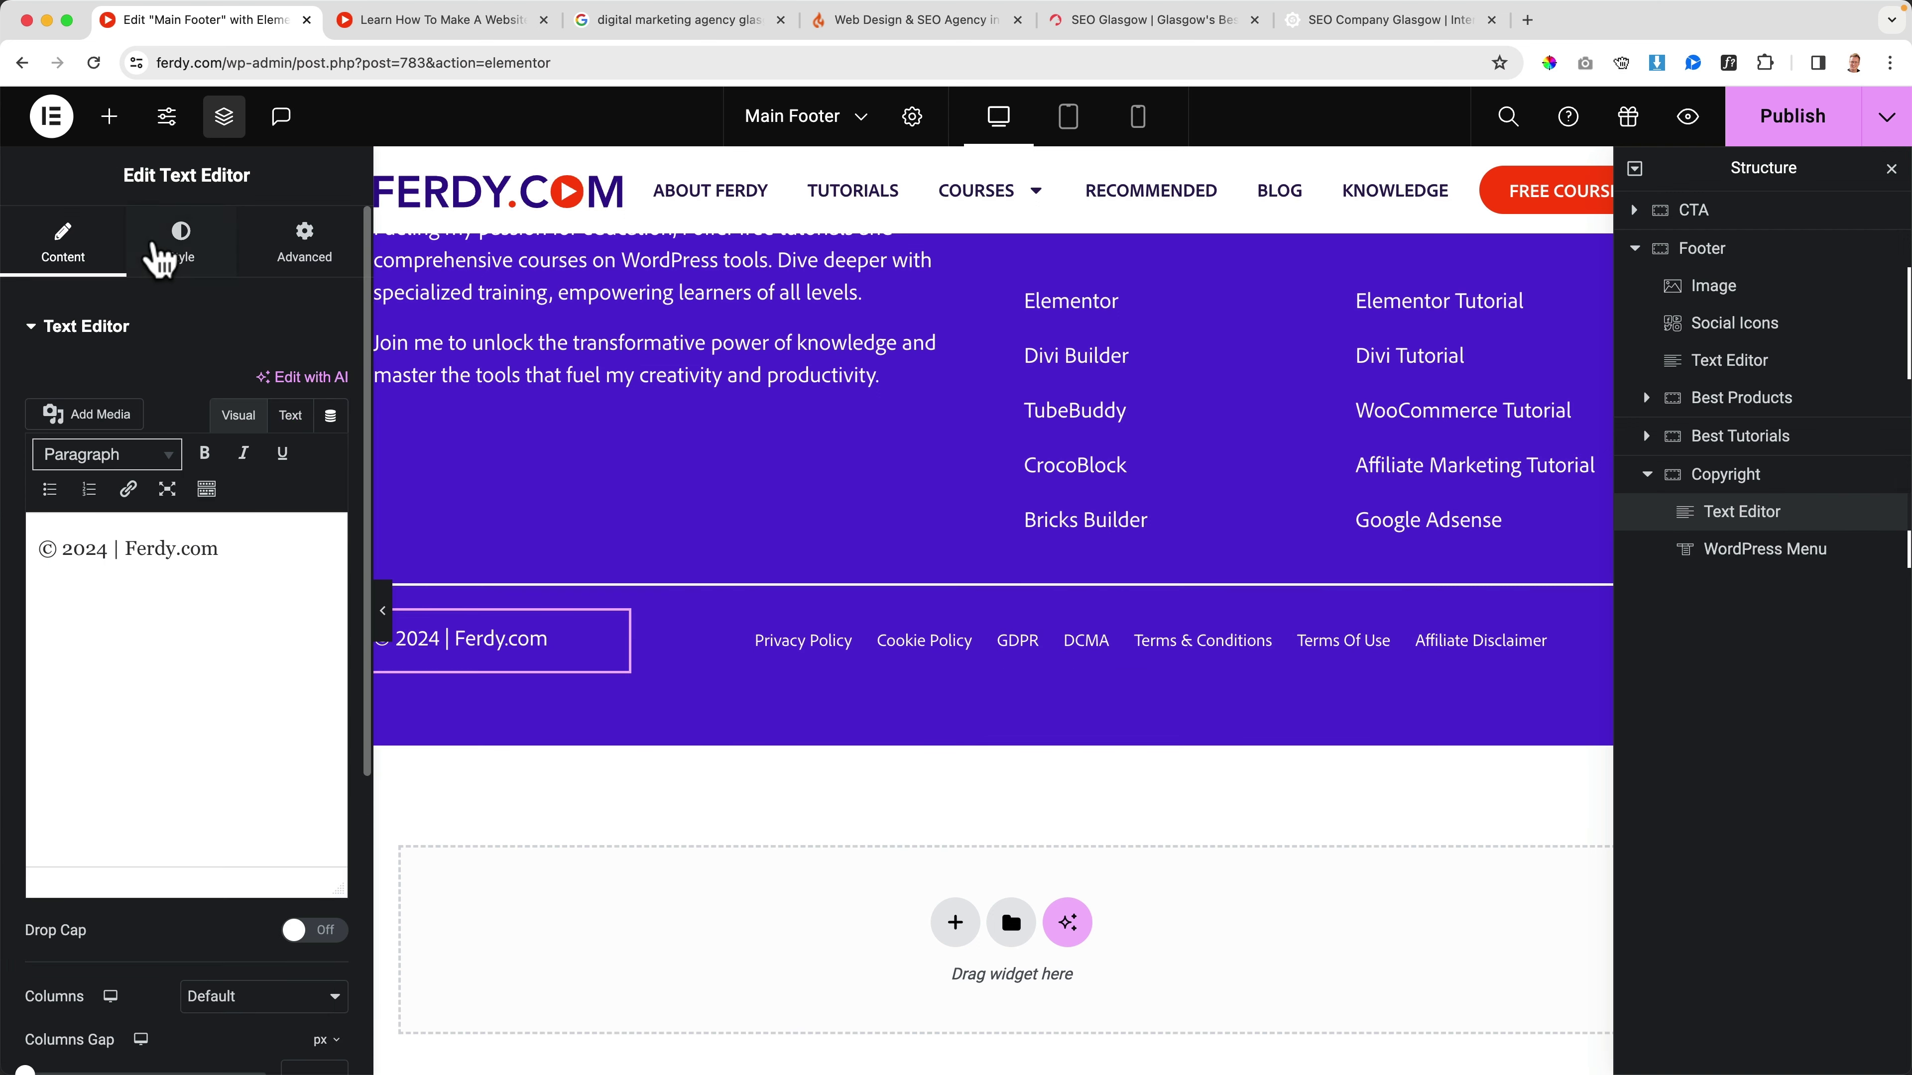
pyautogui.click(159, 256)
pyautogui.click(332, 490)
pyautogui.click(295, 684)
pyautogui.write('17')
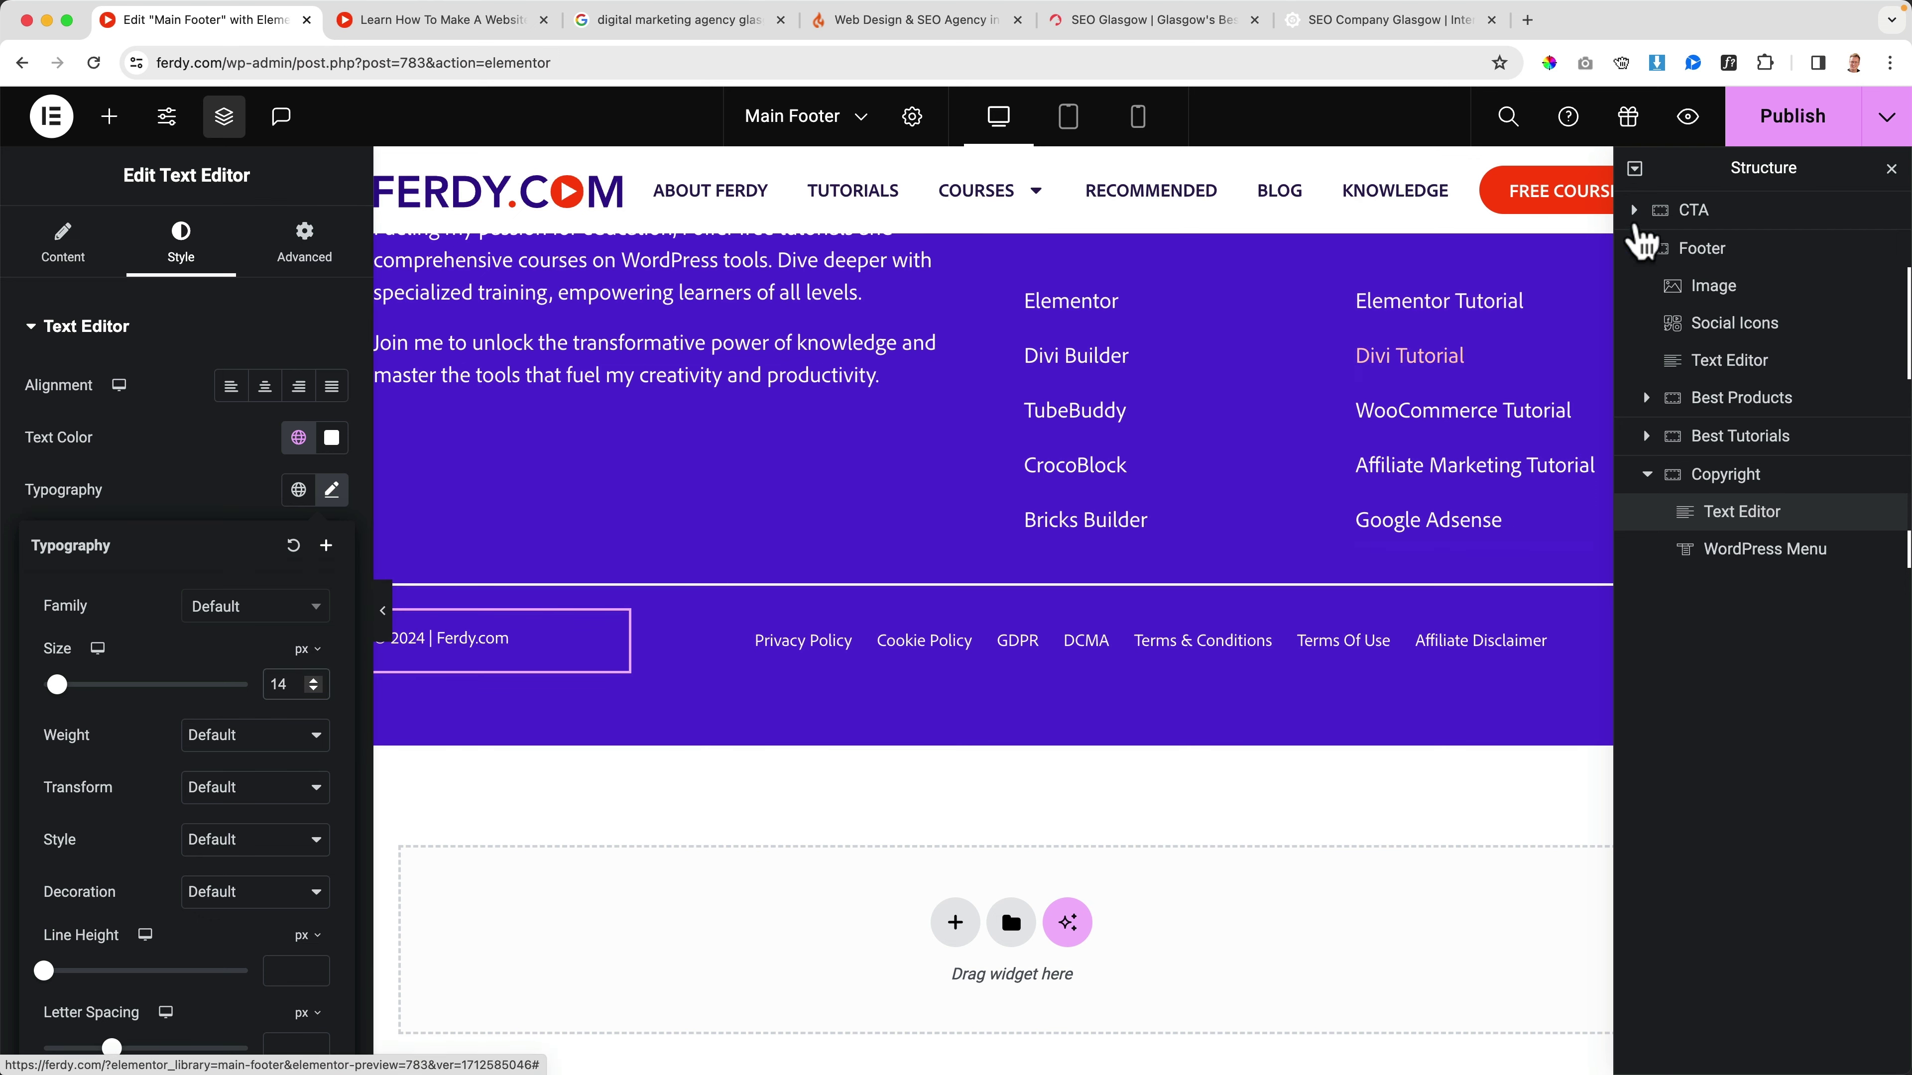
# Step: Publish the Main Footer and check the footer at the end of the live ferdy.com homepage
pyautogui.click(1792, 116)
pyautogui.click(455, 27)
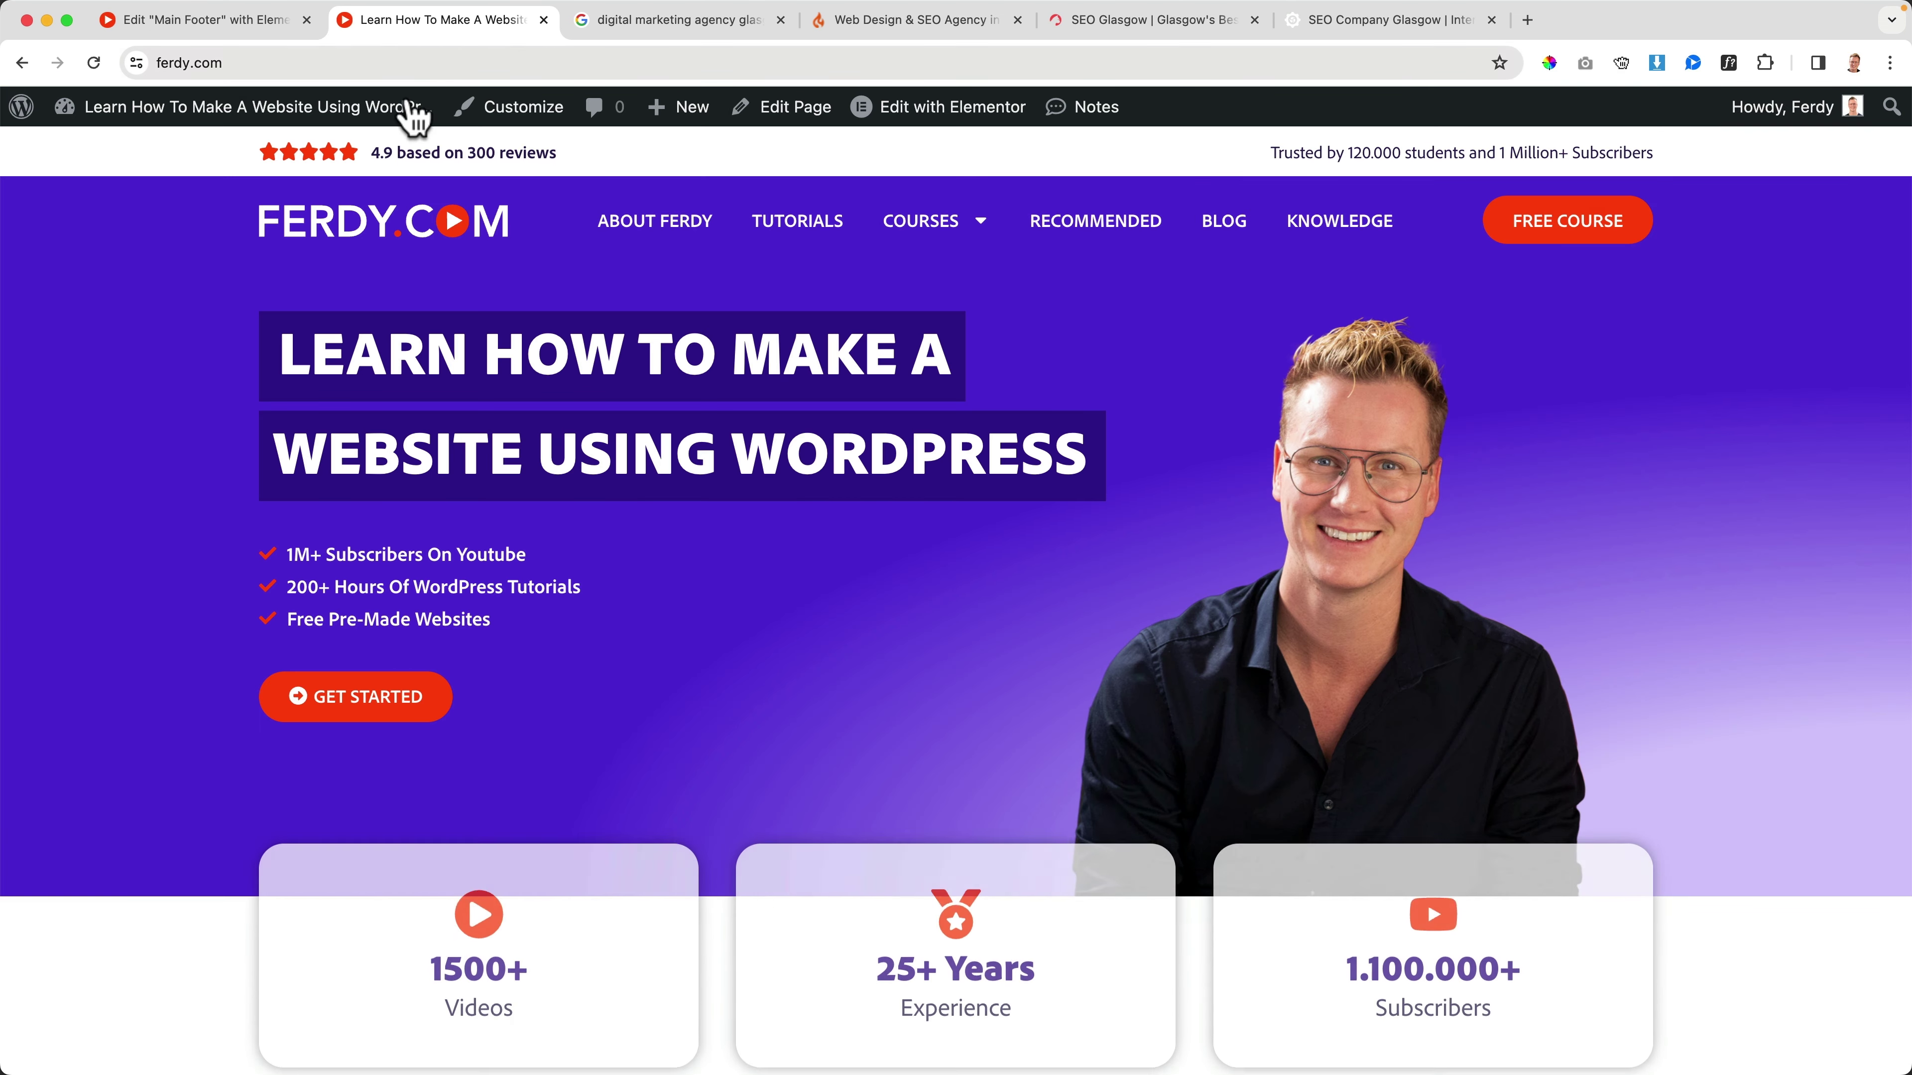
pyautogui.click(363, 235)
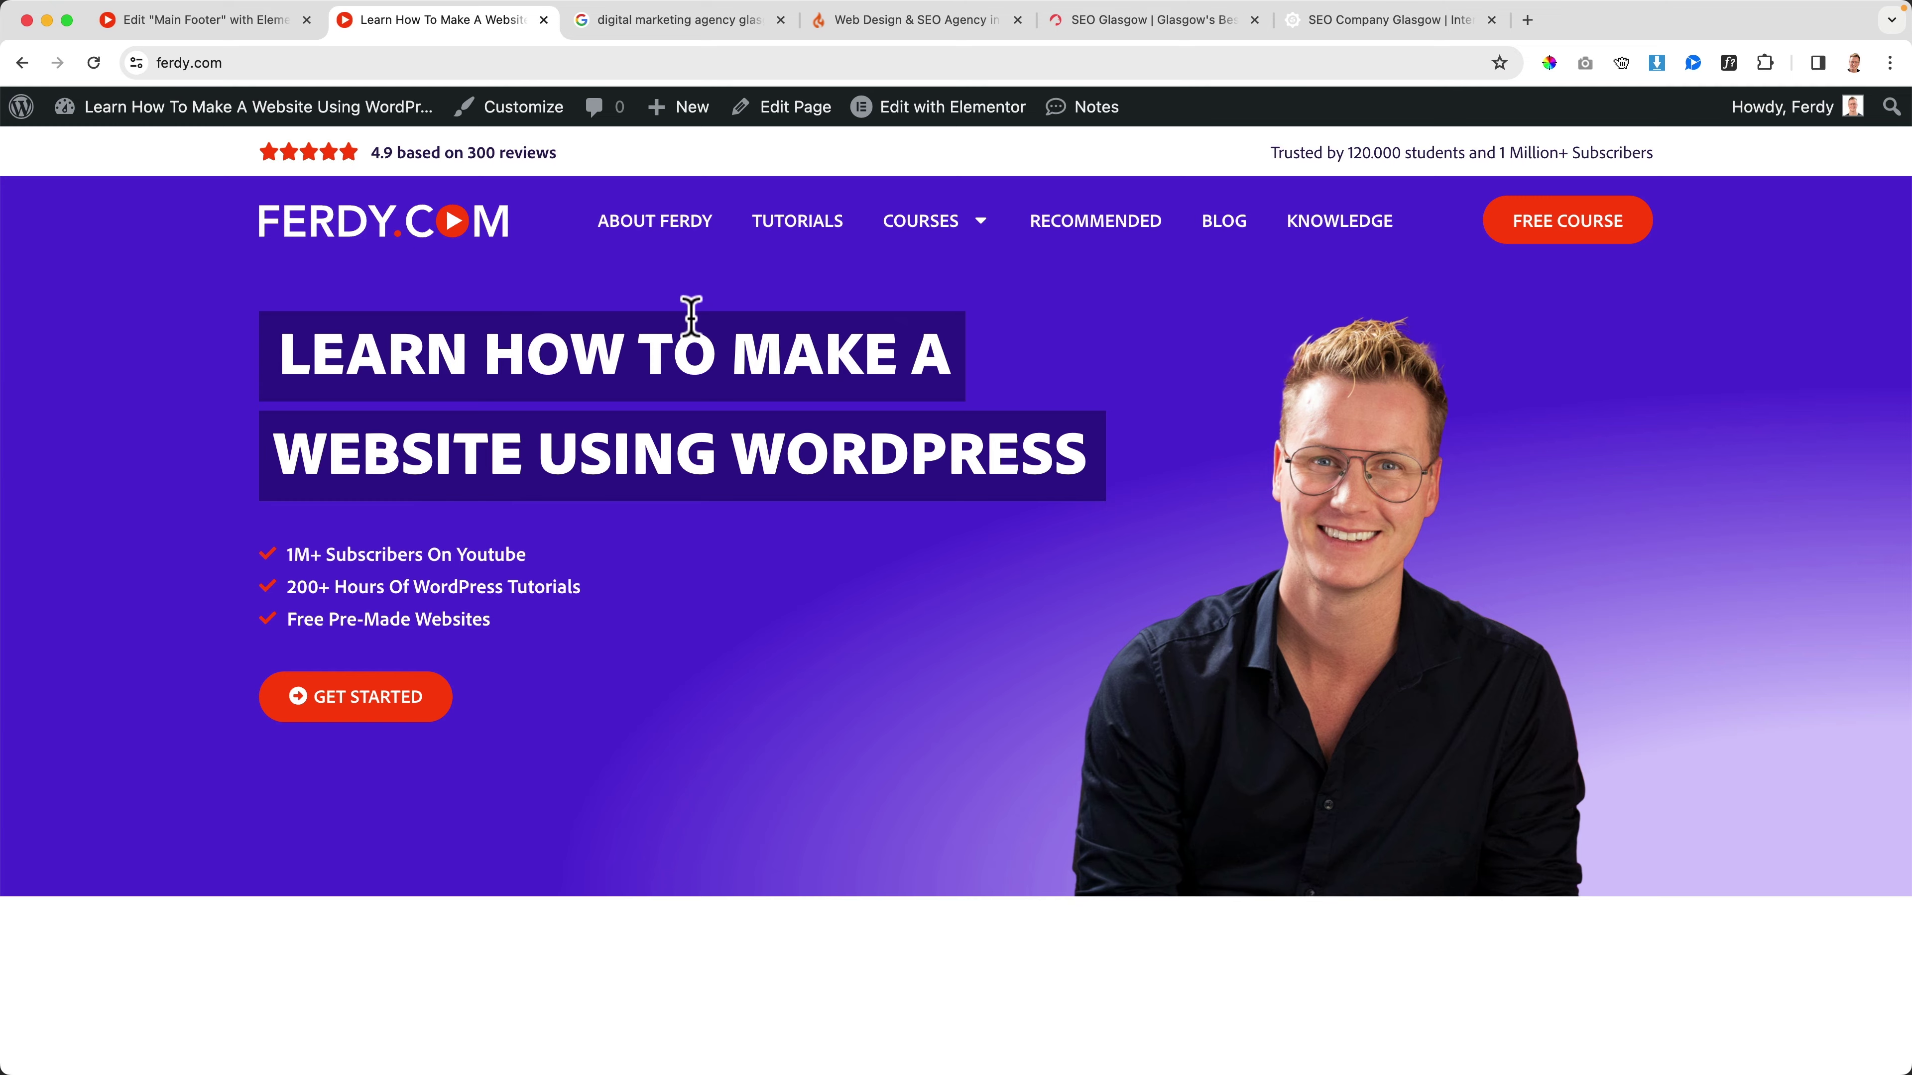
pyautogui.scroll(-20, 691, 316)
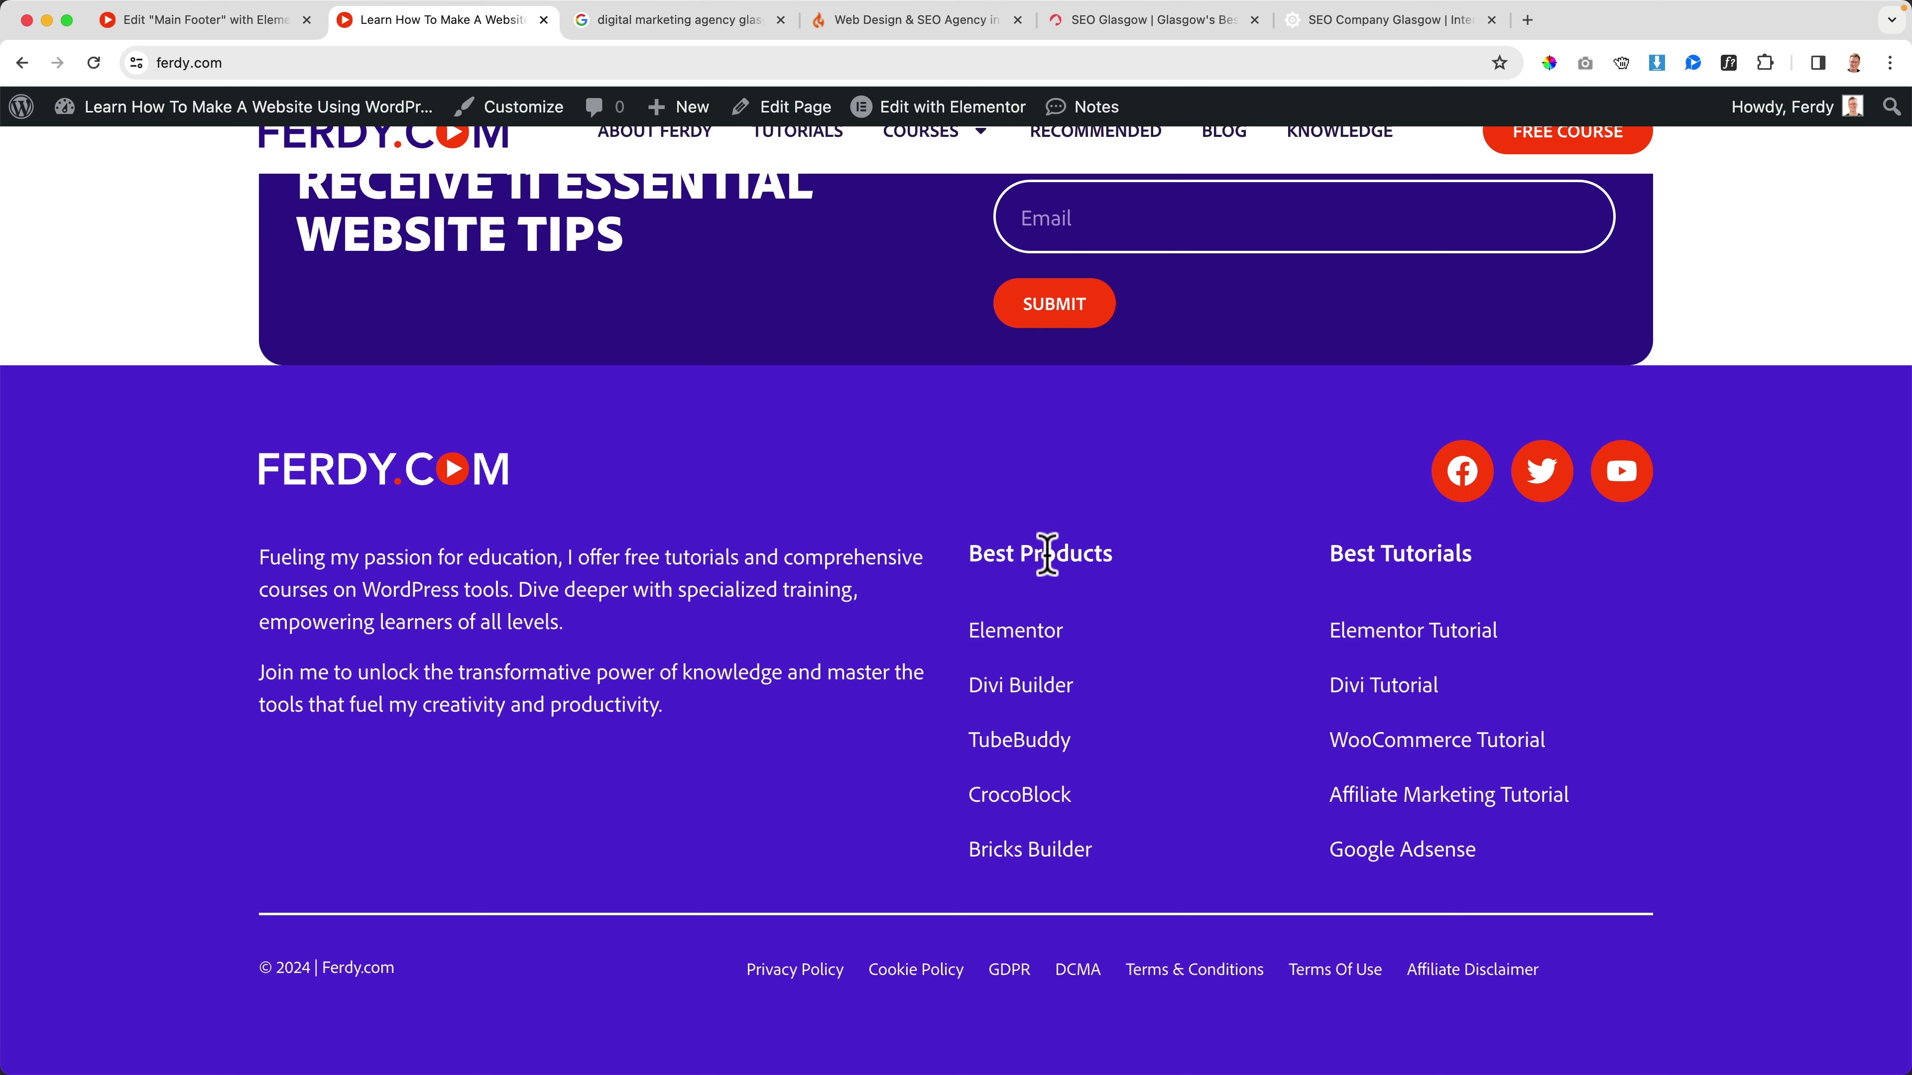
# Step: Back in the Main Footer template, set the Best Tutorials container's width to 15%
pyautogui.click(248, 21)
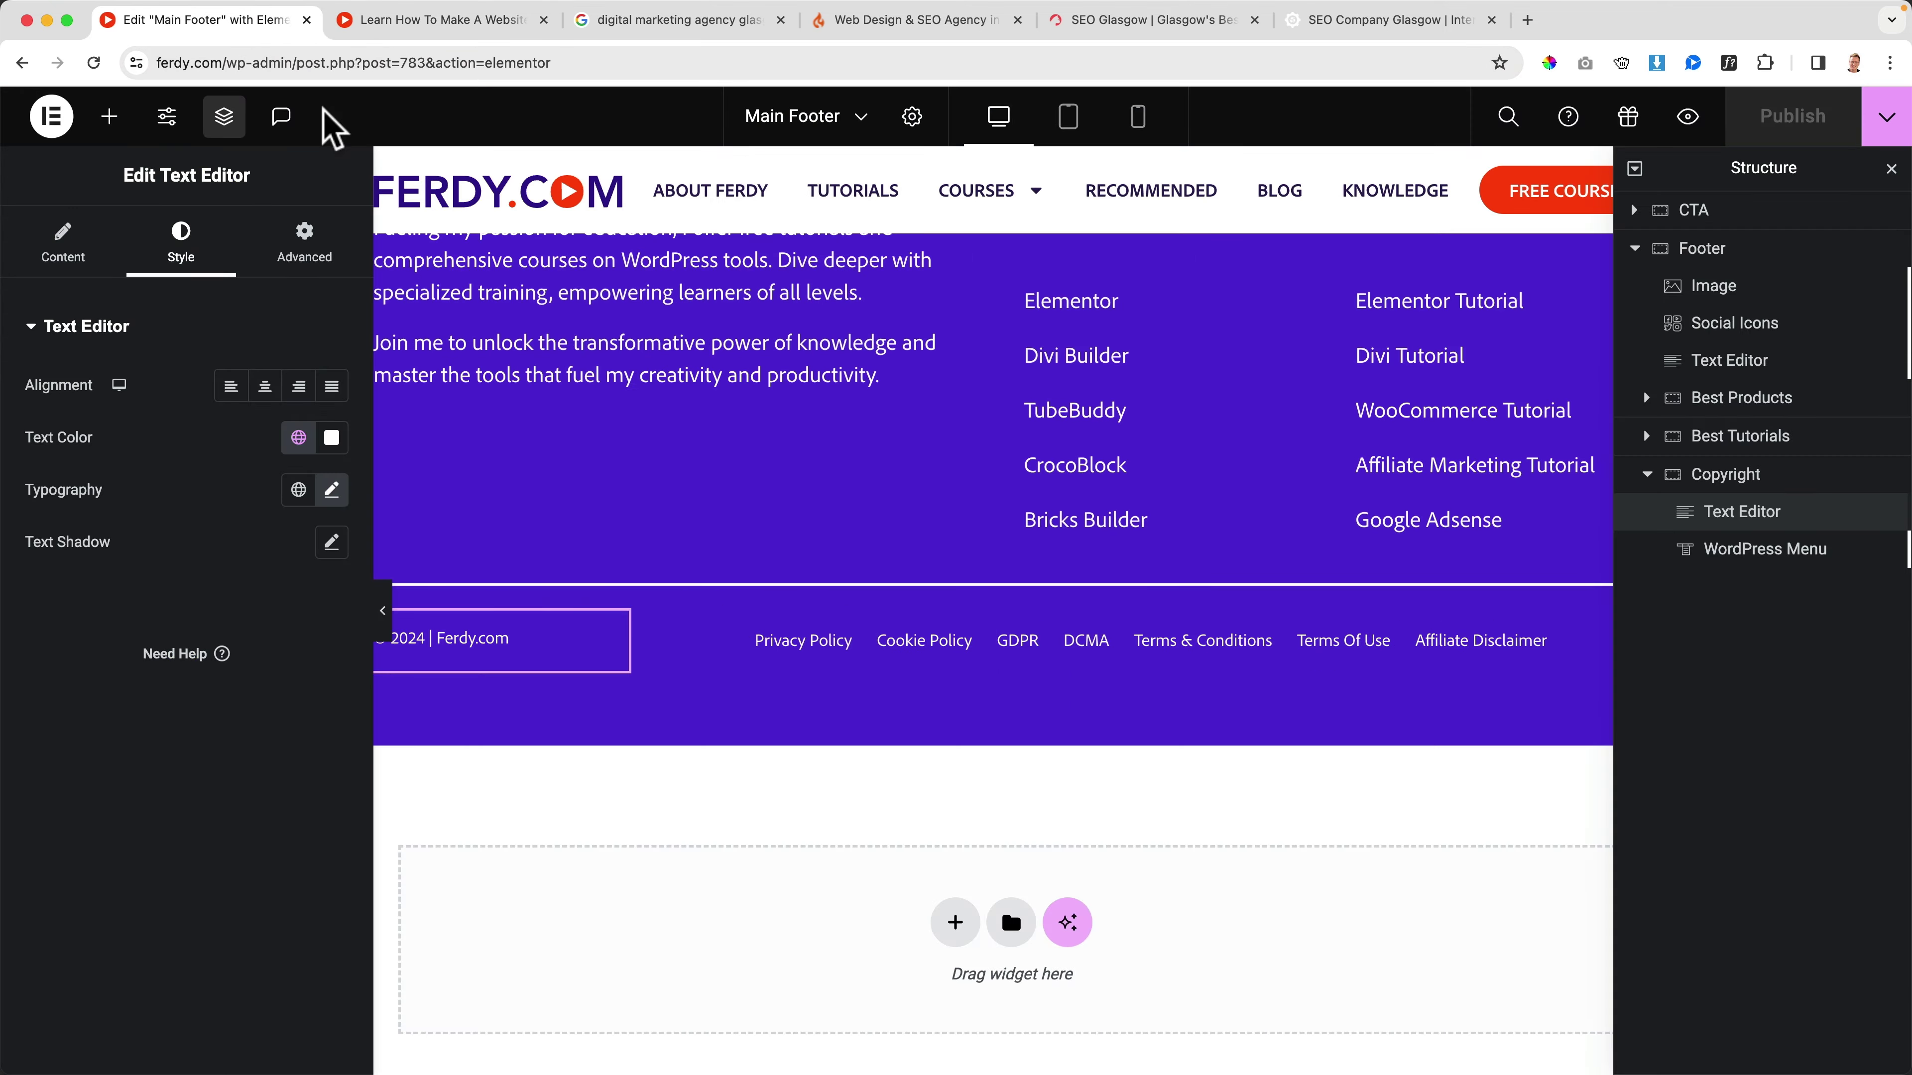
pyautogui.scroll(3, 1378, 377)
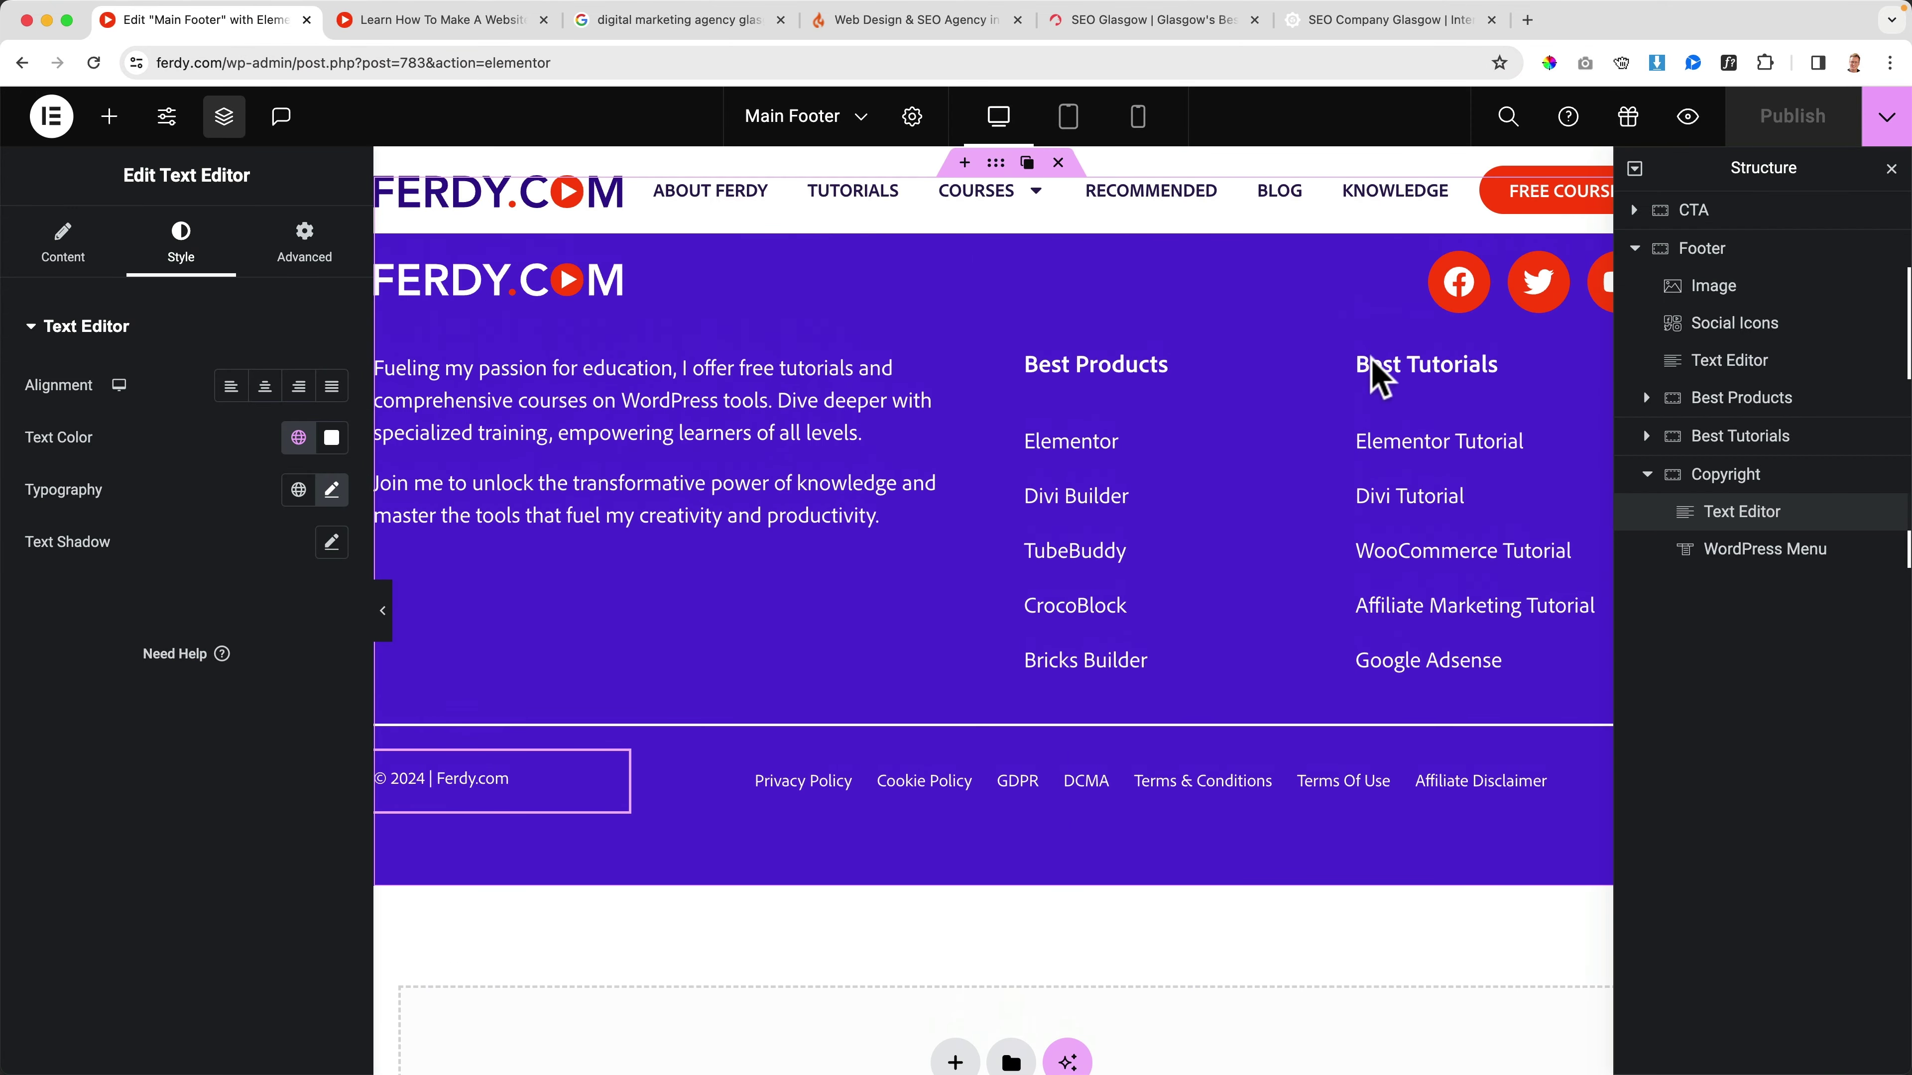
pyautogui.click(1372, 369)
pyautogui.click(304, 241)
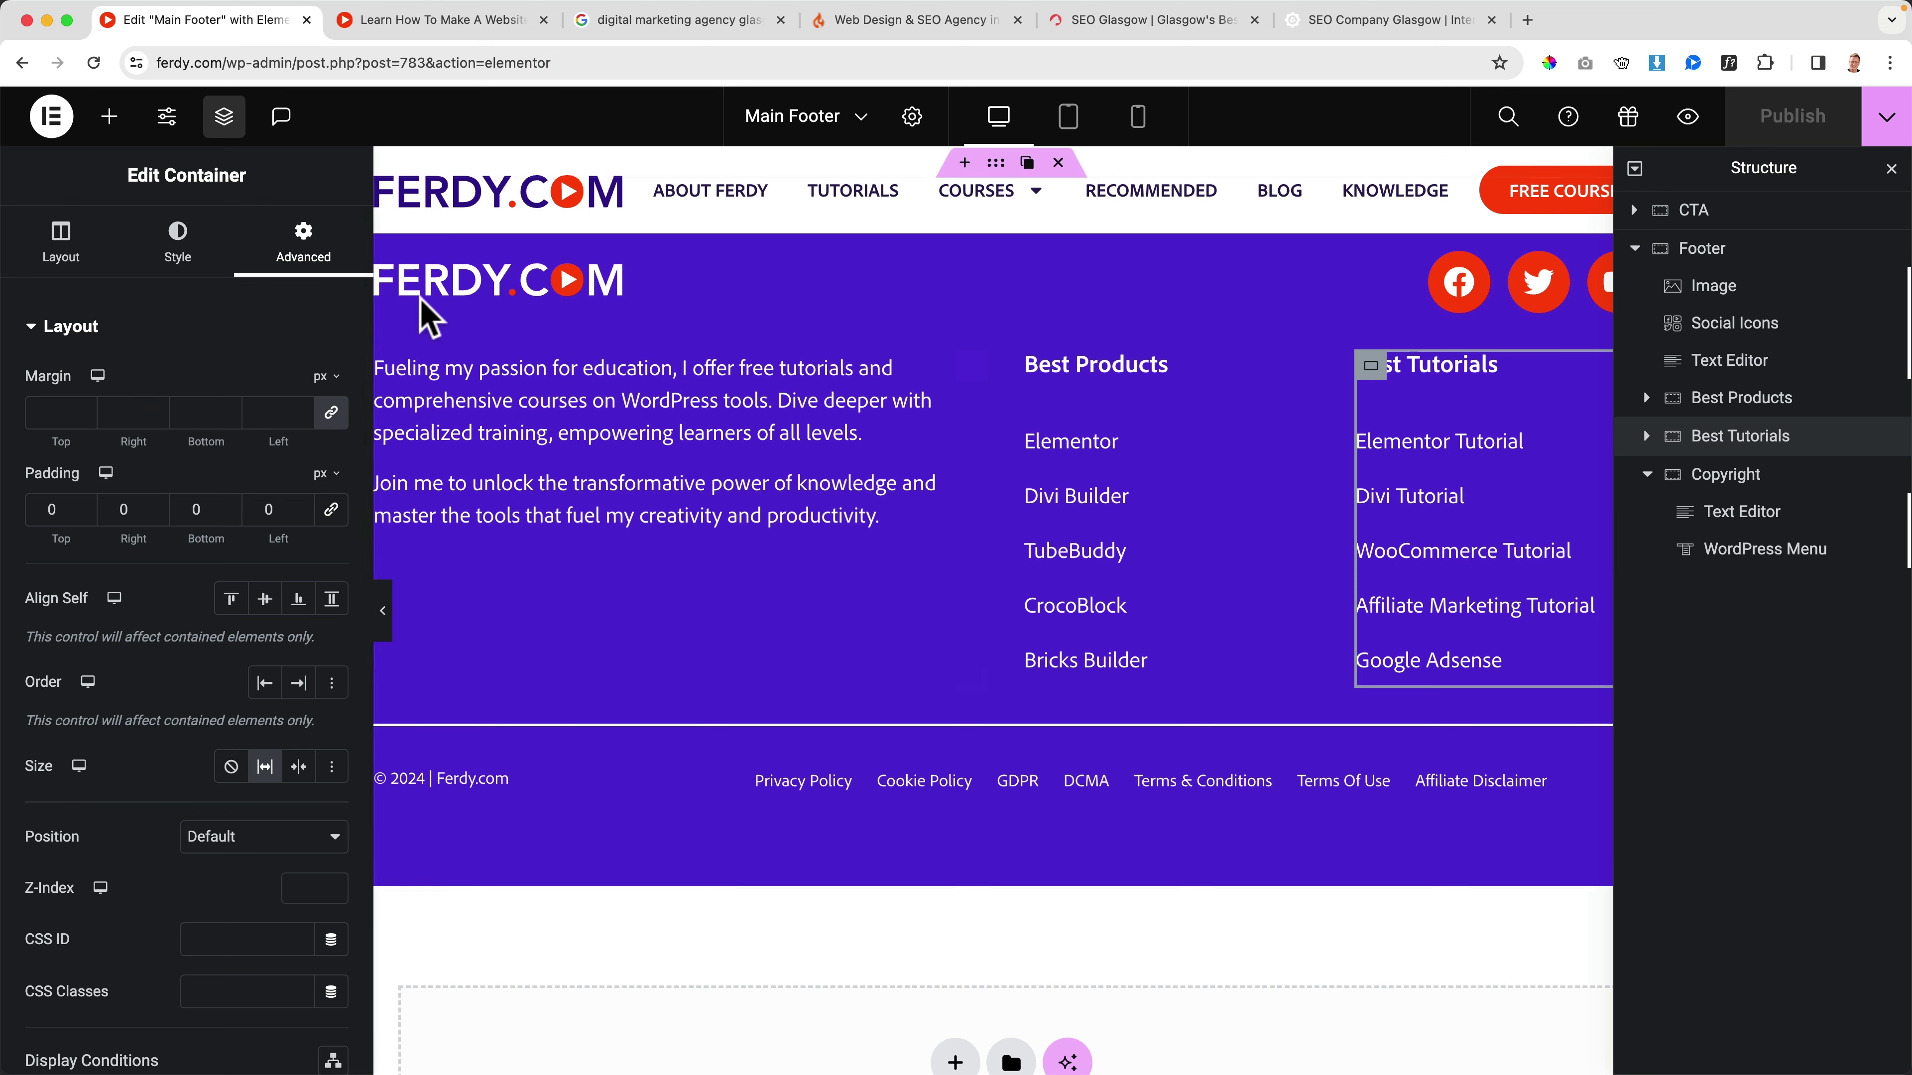
pyautogui.click(61, 244)
pyautogui.click(332, 559)
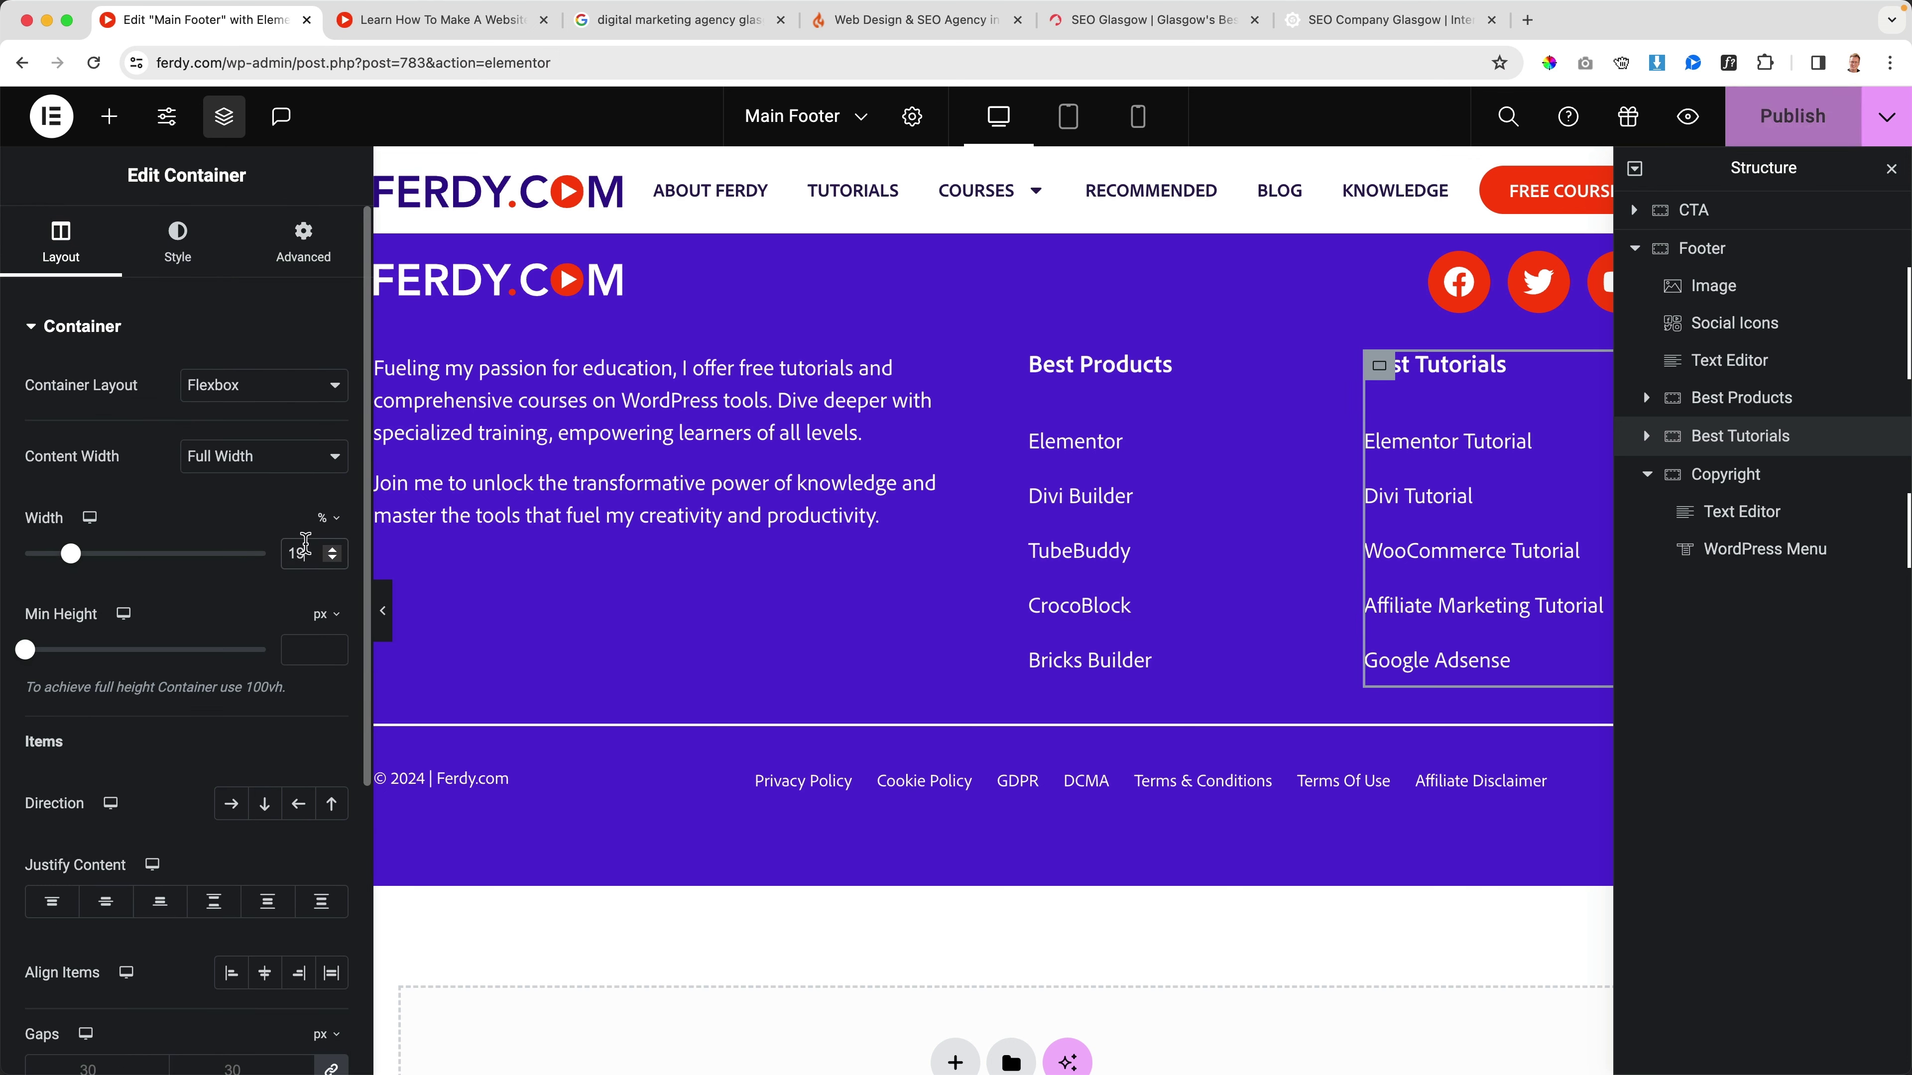
pyautogui.press('Down')
pyautogui.press('Down')
pyautogui.press('Down')
pyautogui.press('Down')
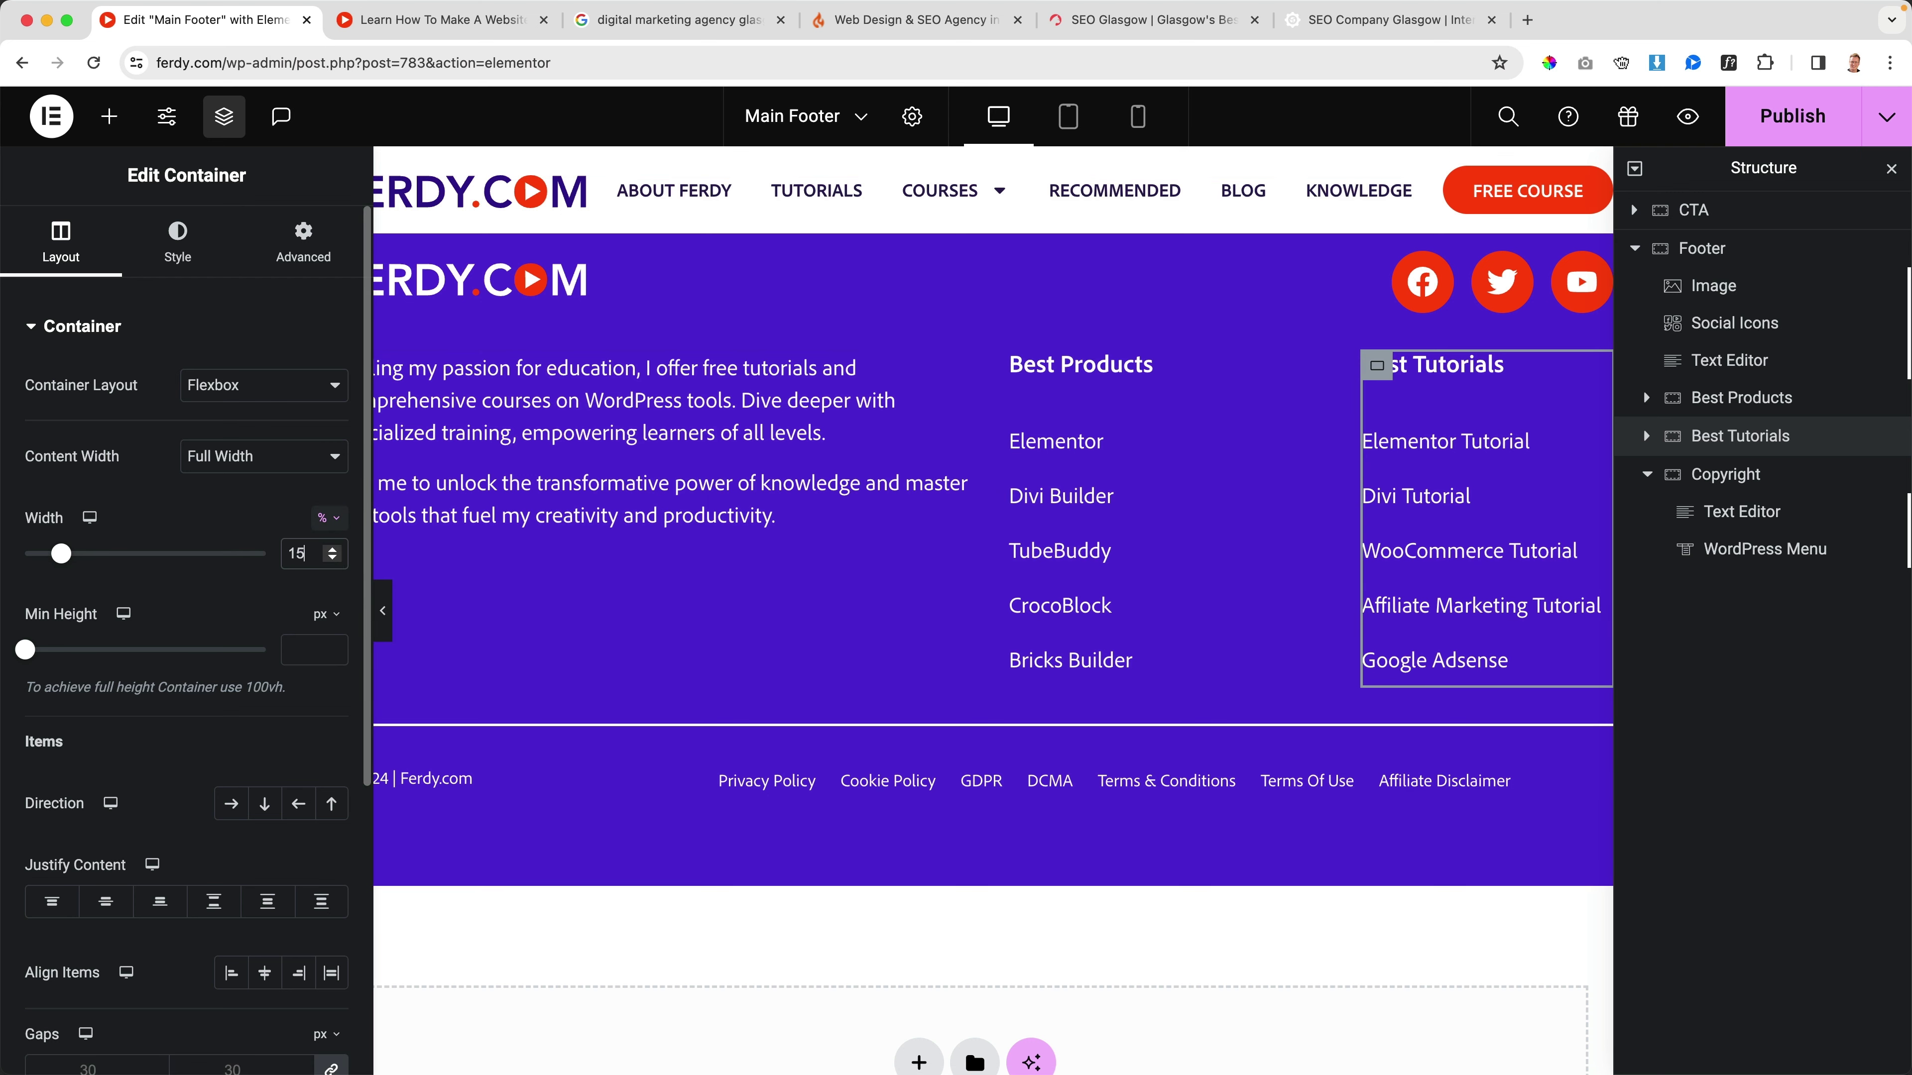
# Step: Narrow the Best Products container by setting its width to 6%
pyautogui.click(1723, 398)
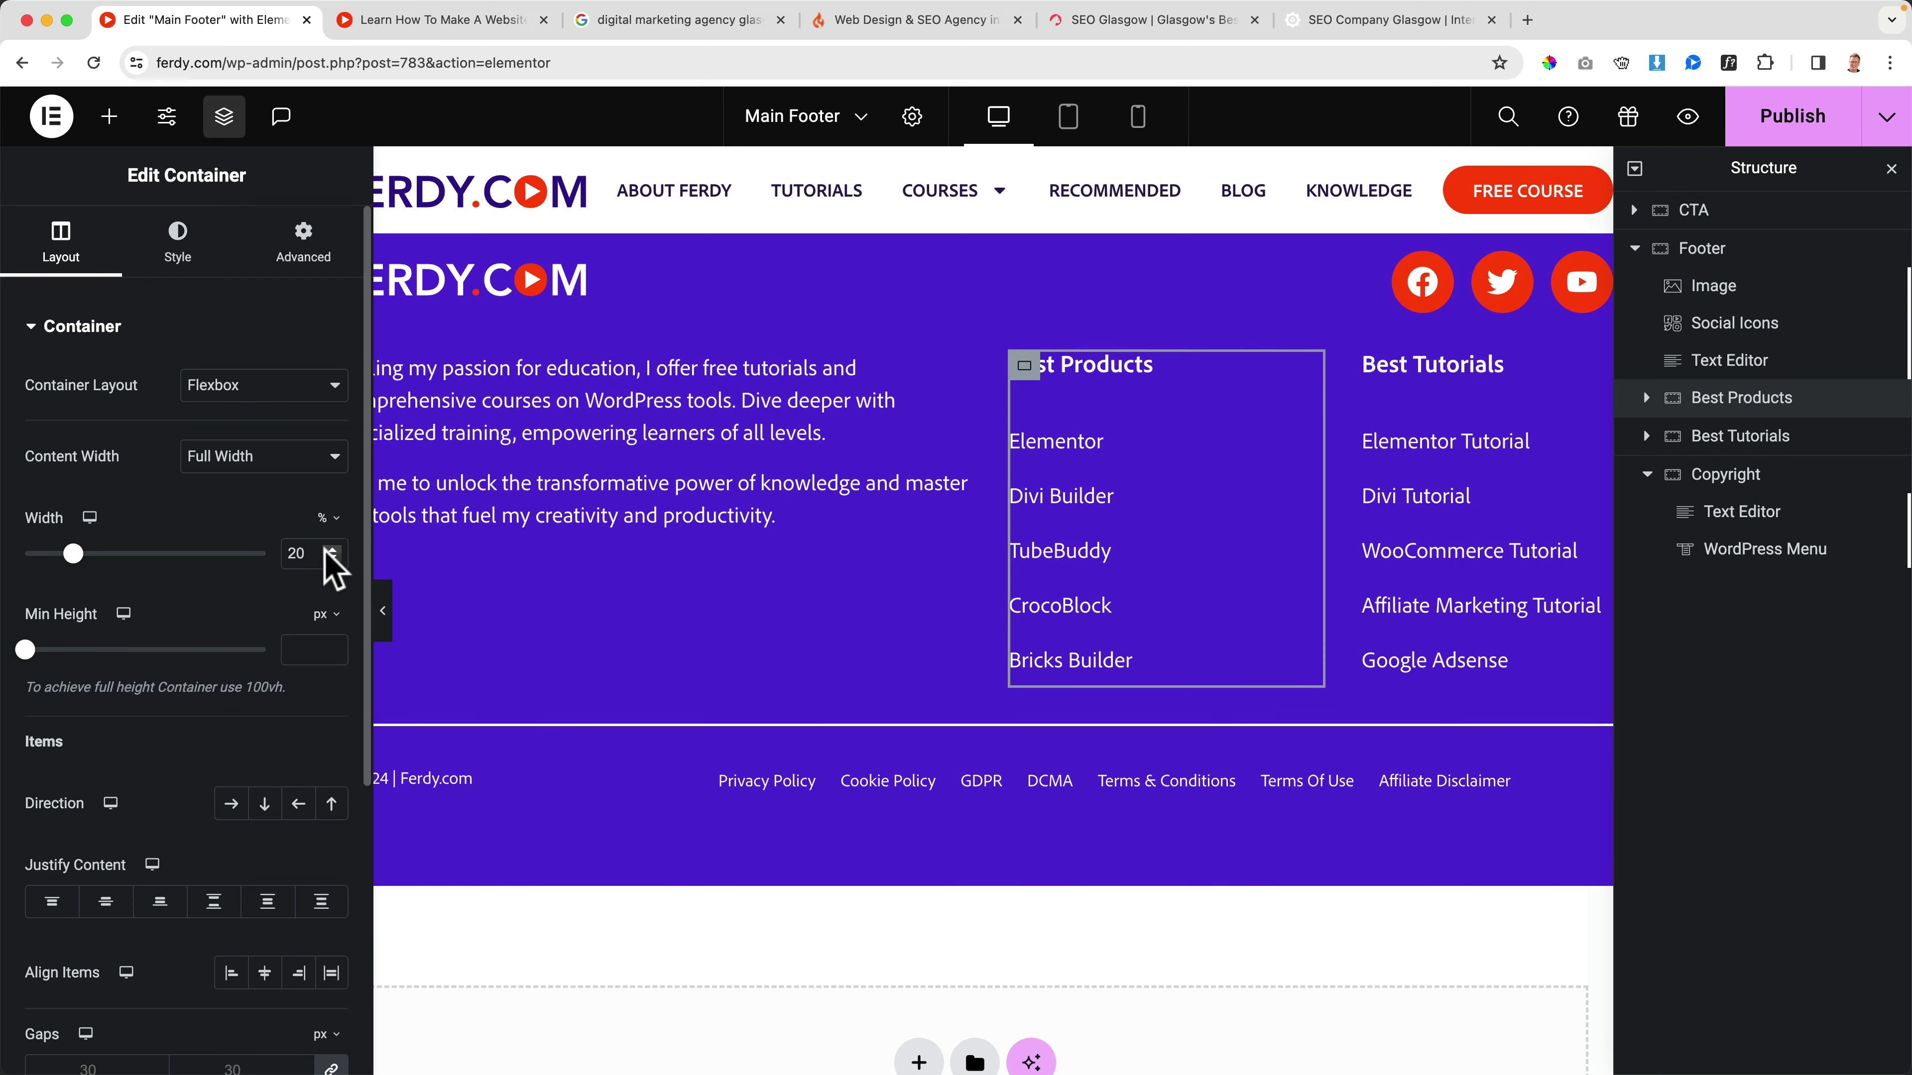
pyautogui.moveTo(325, 549); pyautogui.dragTo(254, 551)
pyautogui.write('15')
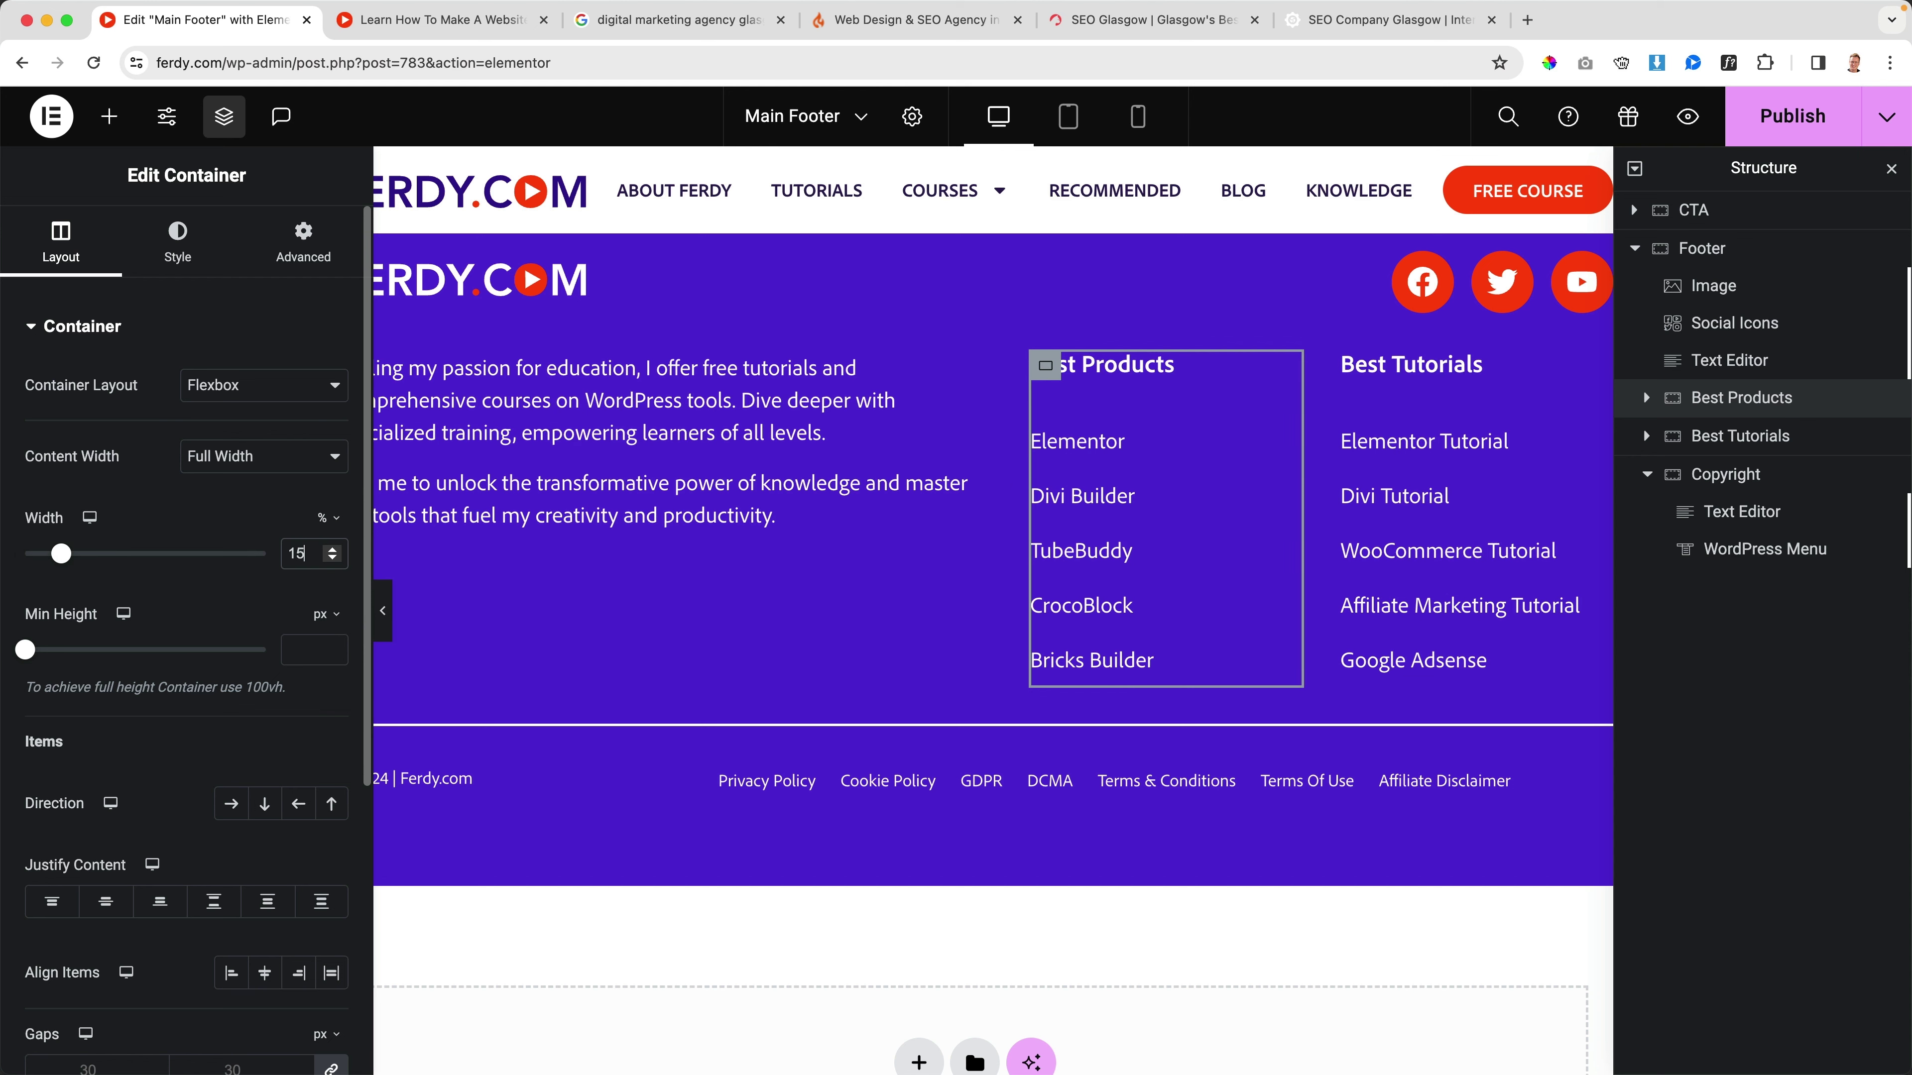
pyautogui.press('BackSpace')
pyautogui.press('BackSpace')
pyautogui.write('5')
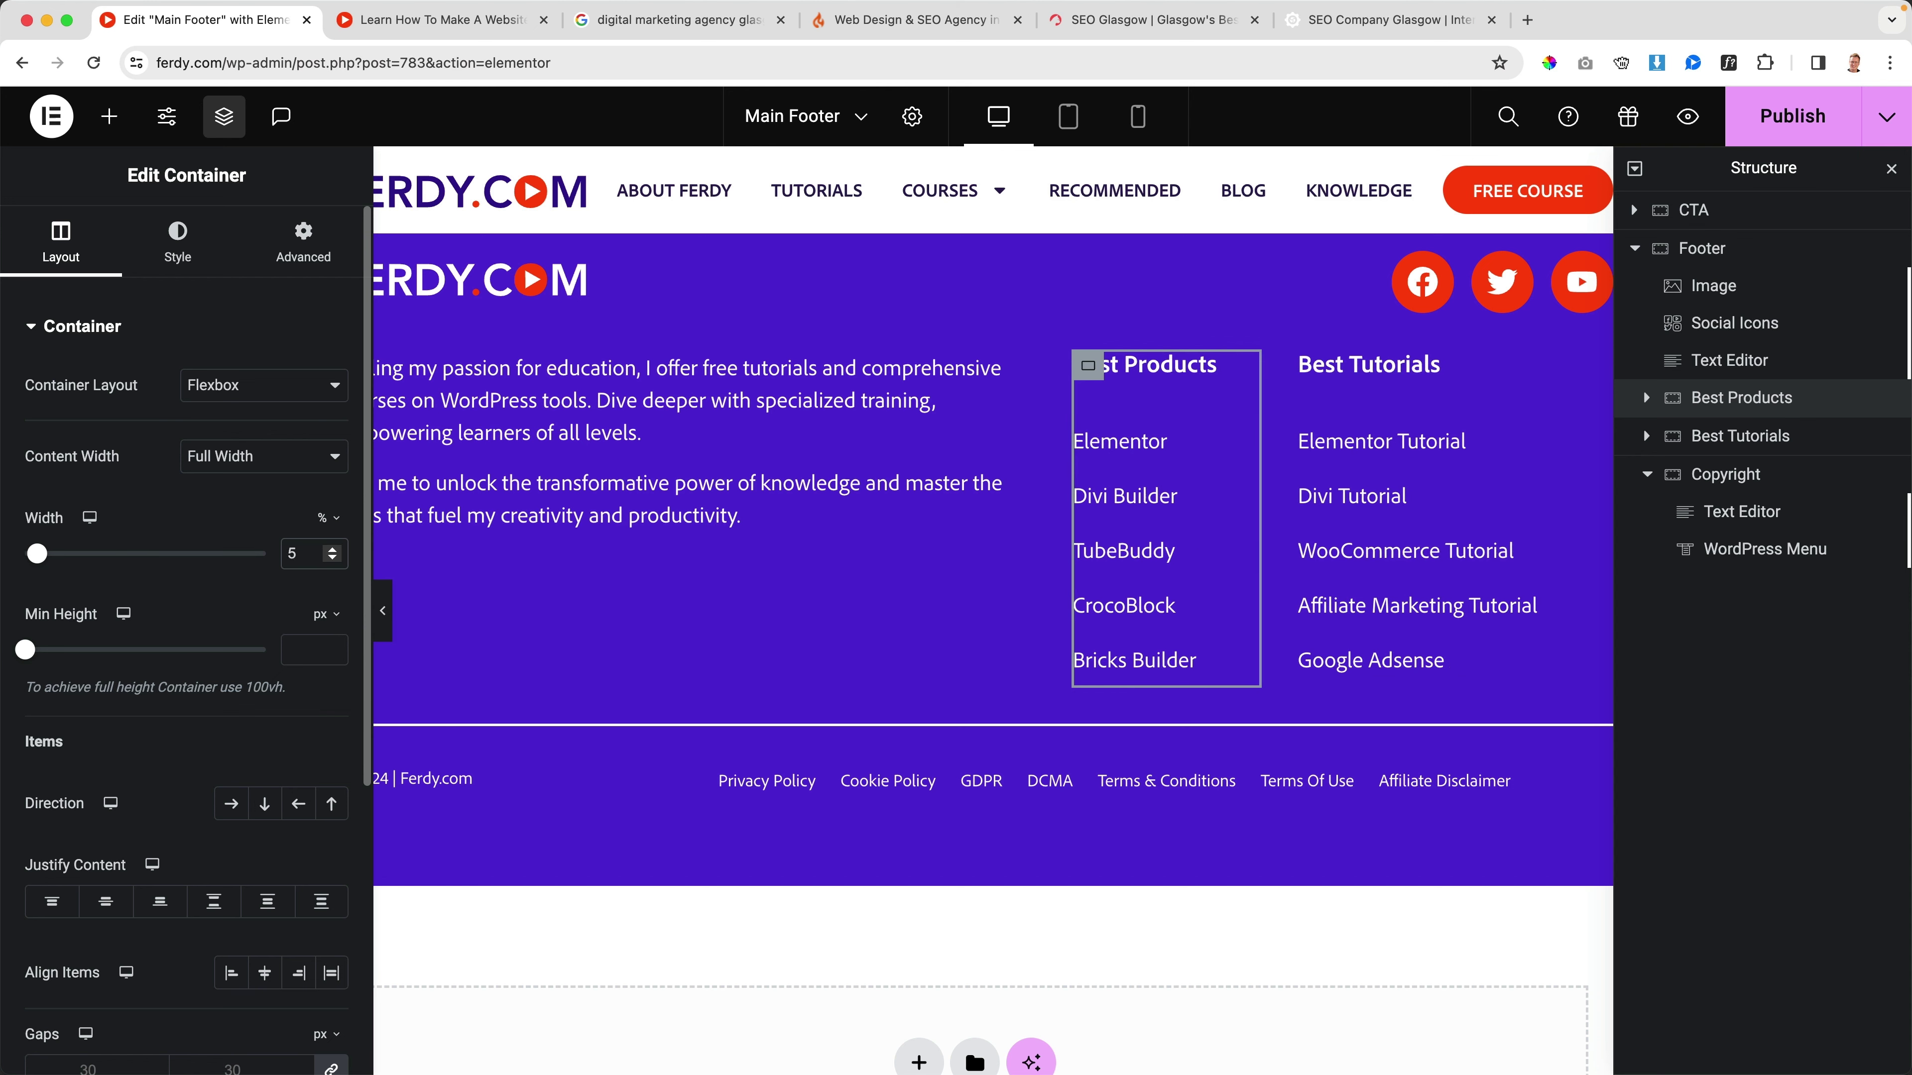
pyautogui.press('Up')
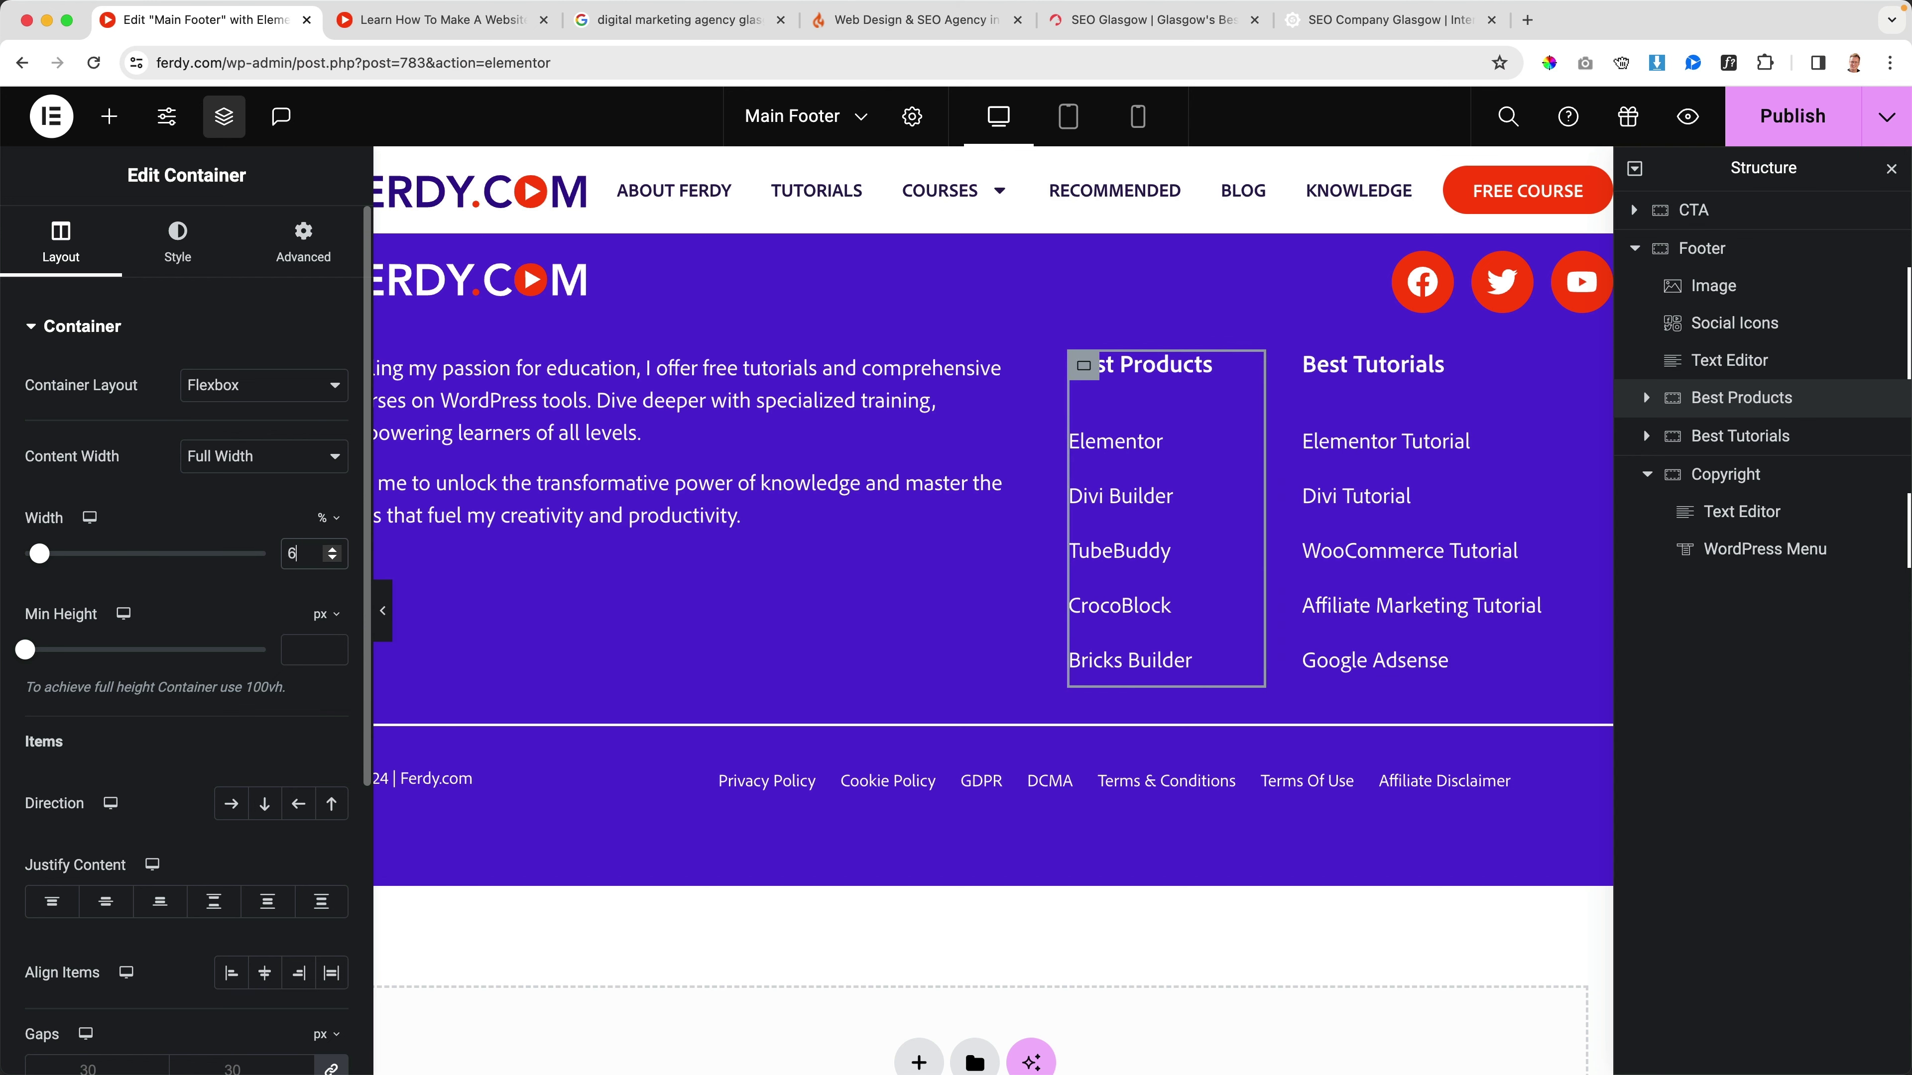
# Step: Publish the container width changes and reload the live ferdy.com page to check the footer columns
pyautogui.click(1806, 122)
pyautogui.click(436, 20)
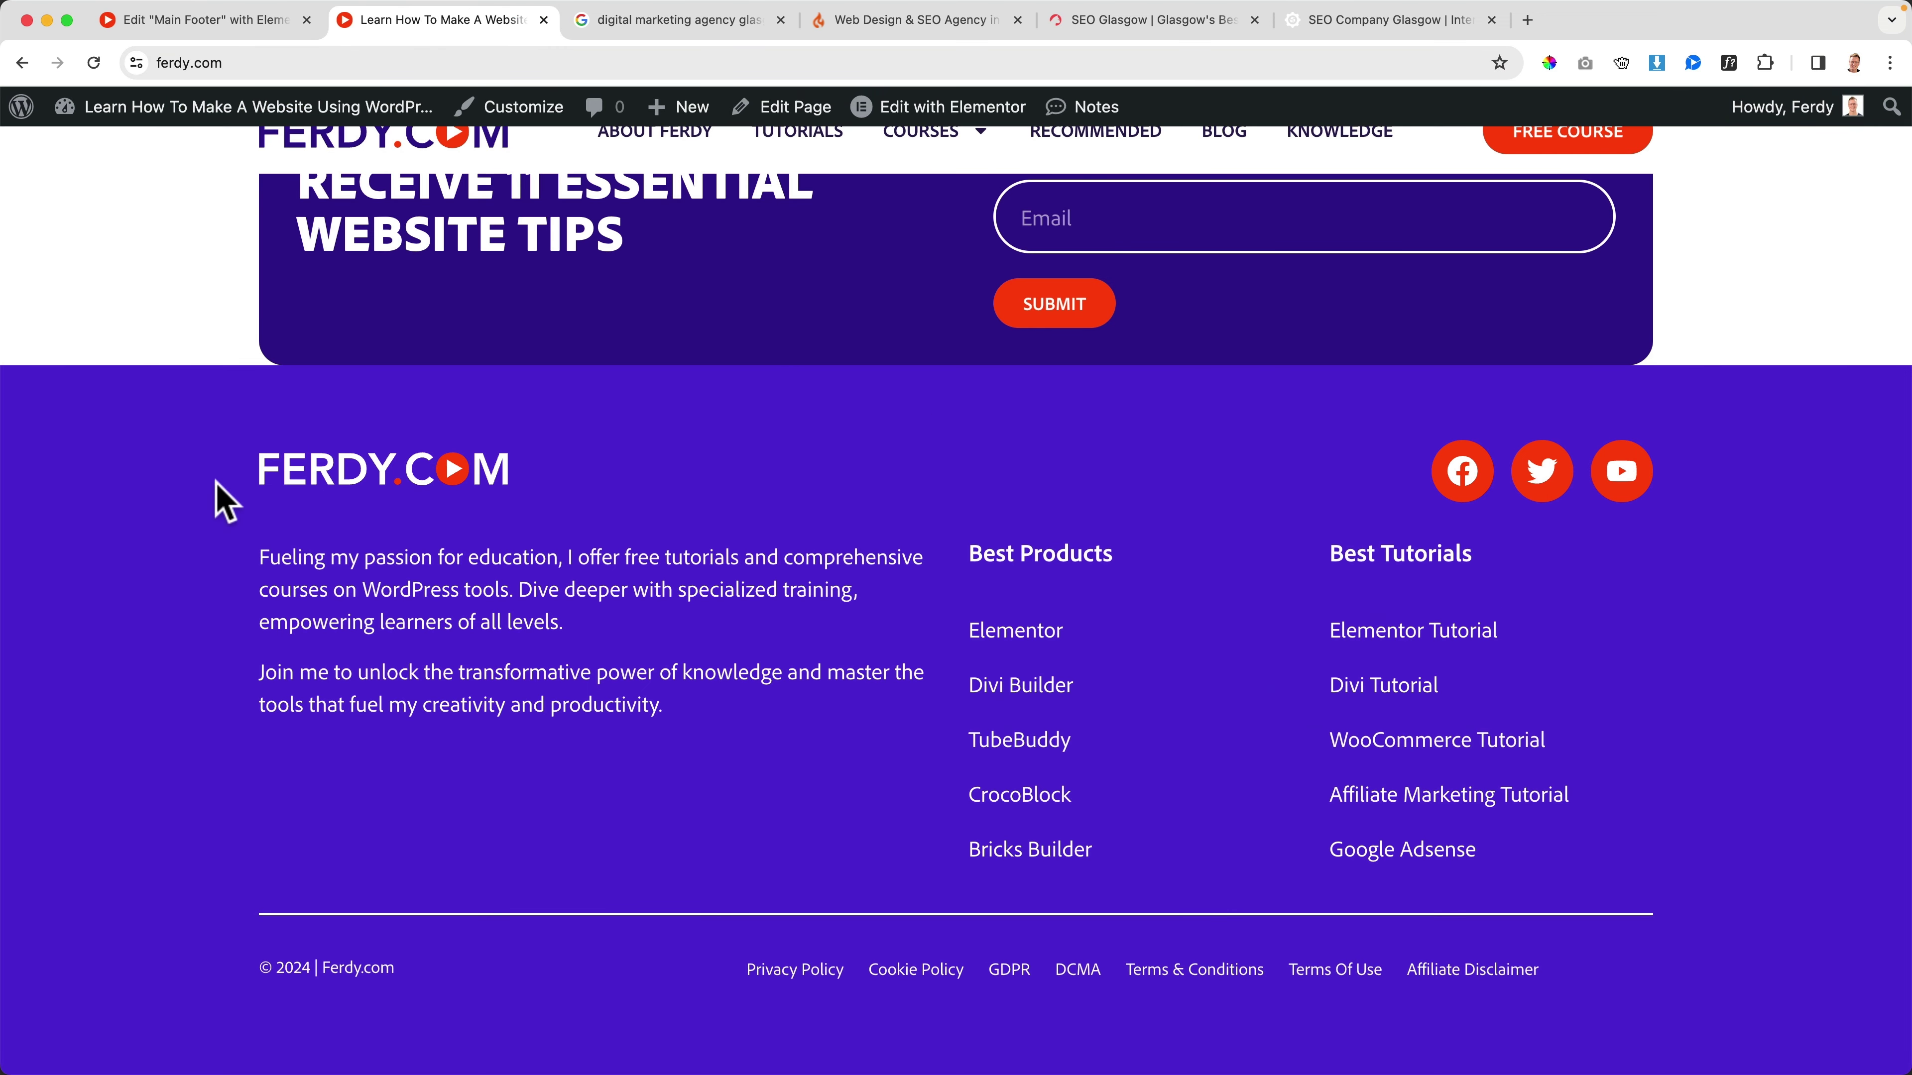
pyautogui.press('super+r')
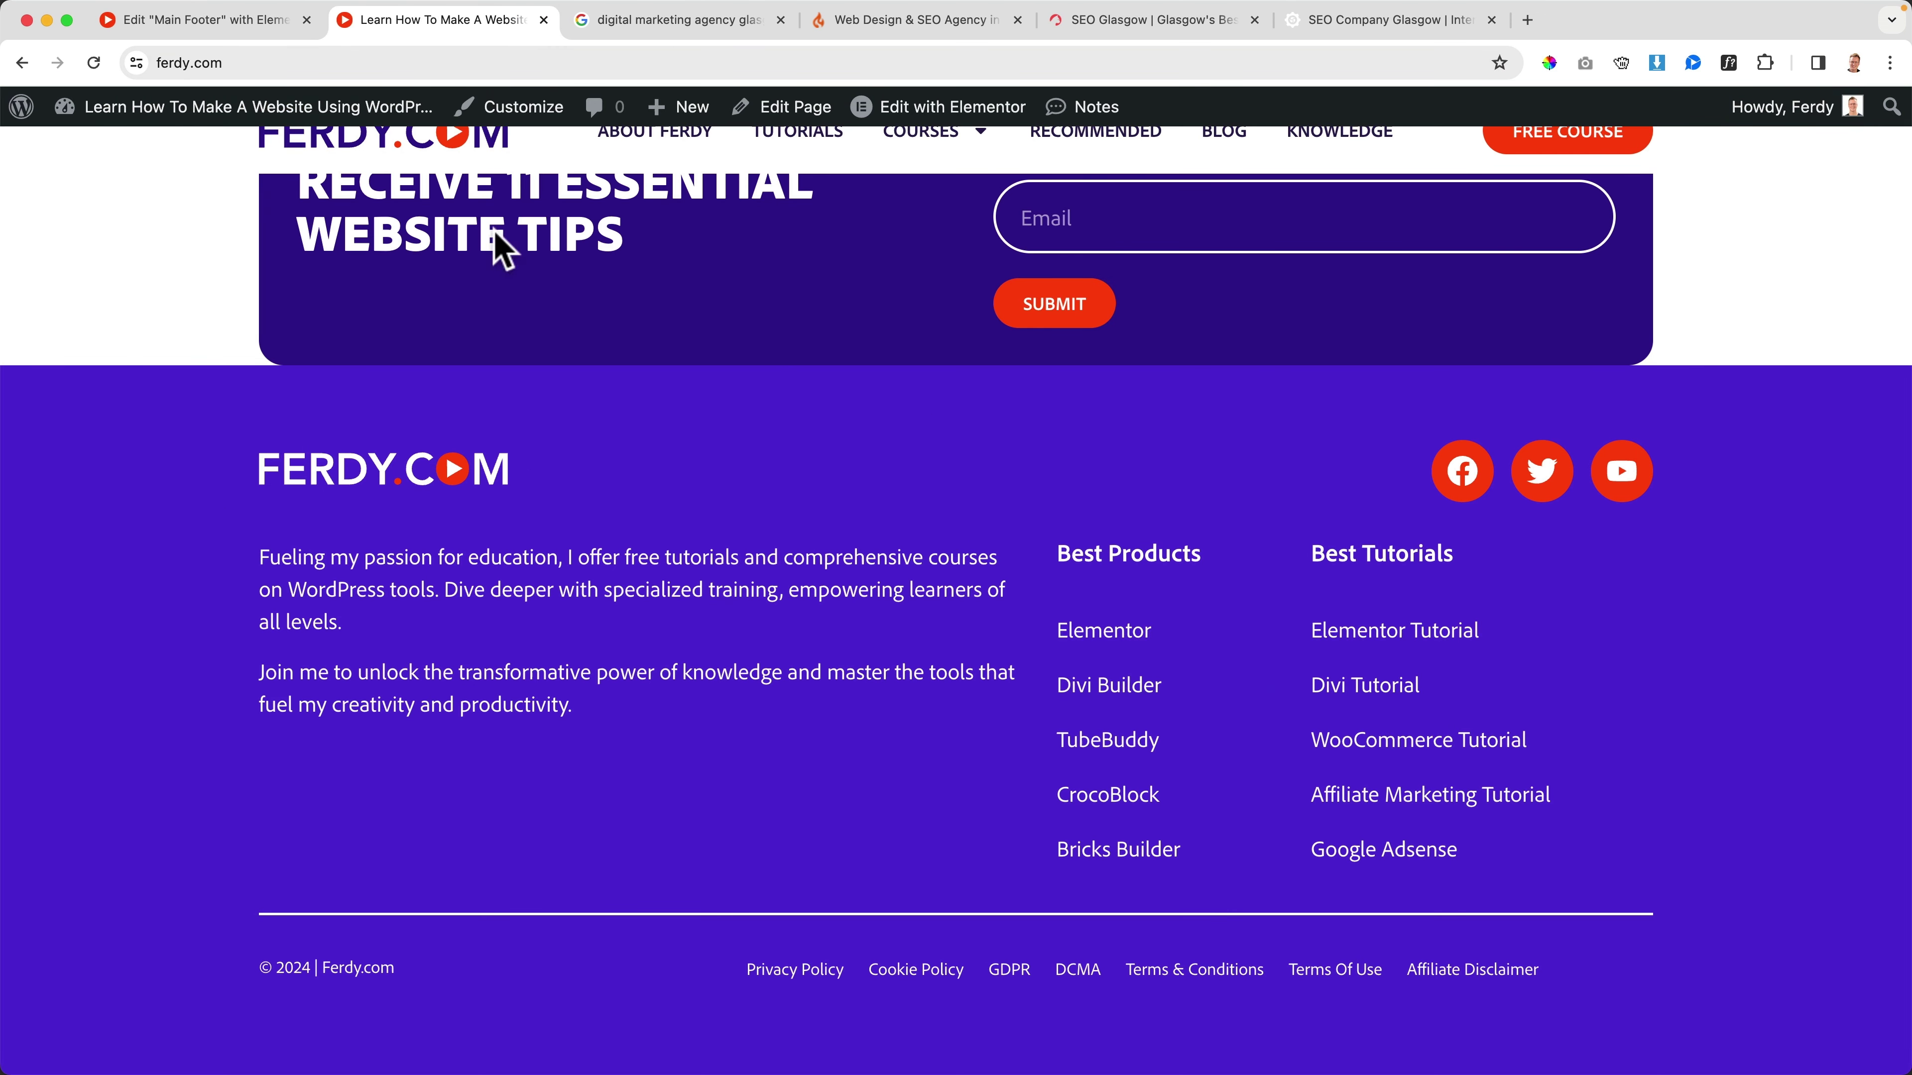
# Step: Reorder the footer columns so Best Tutorials comes before Best Products, publish the template, and check the order on the live ferdy.com page
pyautogui.click(278, 23)
pyautogui.moveTo(1720, 435)
pyautogui.mouseDown()
pyautogui.moveTo(1665, 393)
pyautogui.moveTo(1703, 426)
pyautogui.mouseUp()
pyautogui.click(1750, 143)
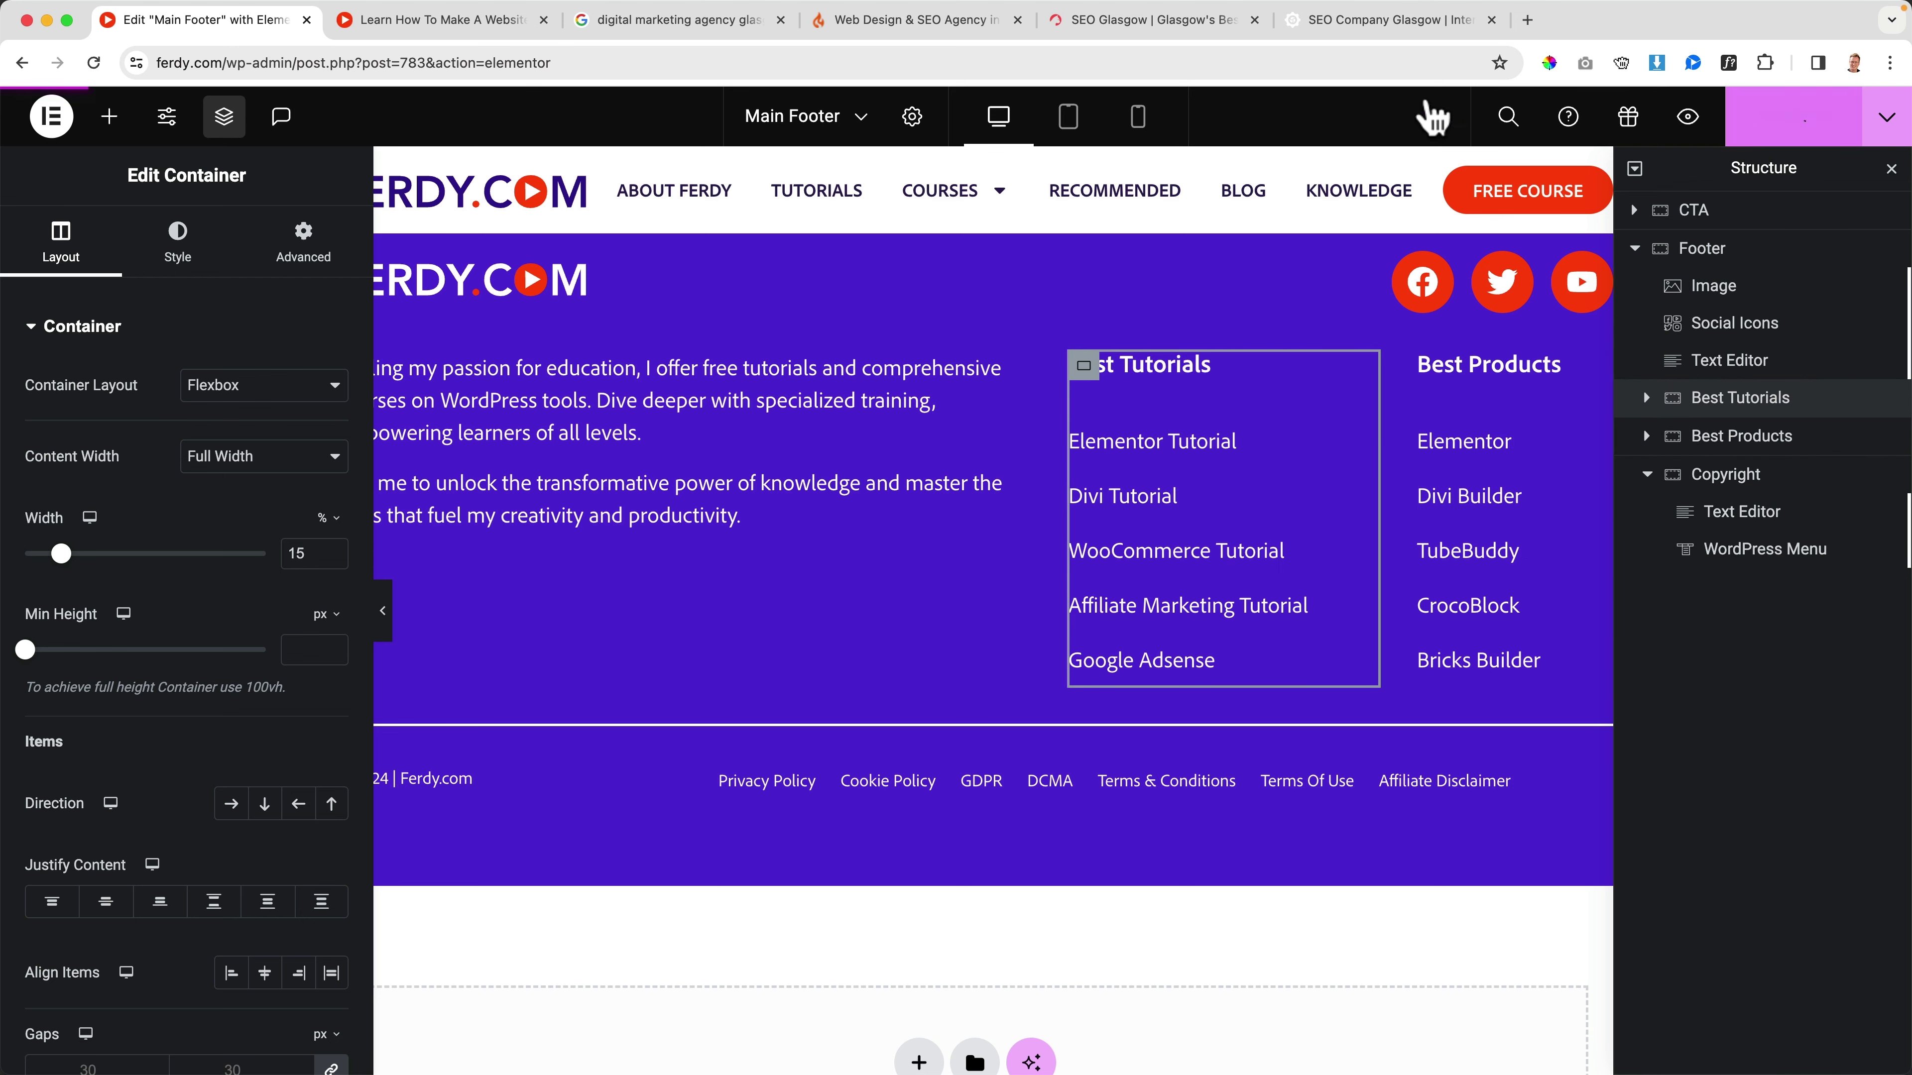
pyautogui.click(519, 21)
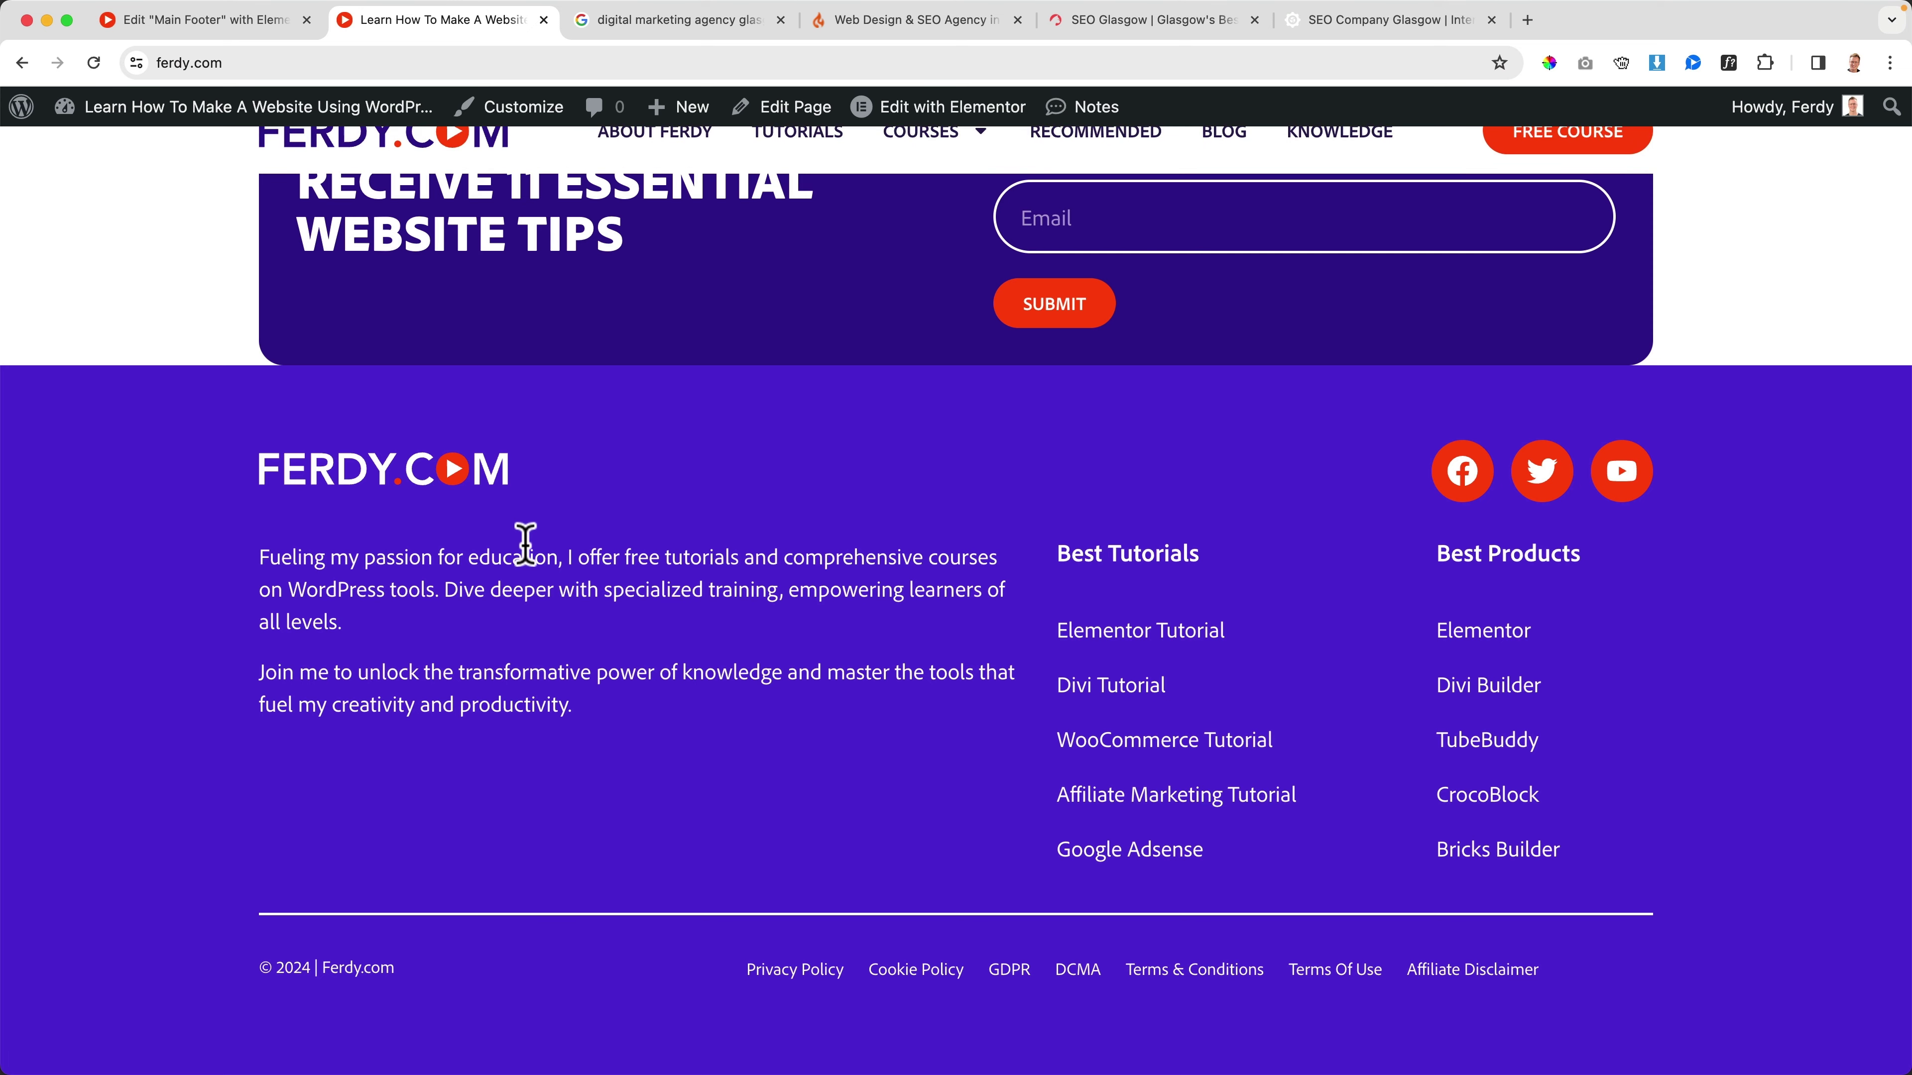
# Step: In the Main Footer template, set the footer description text's custom width to 55%
pyautogui.click(233, 23)
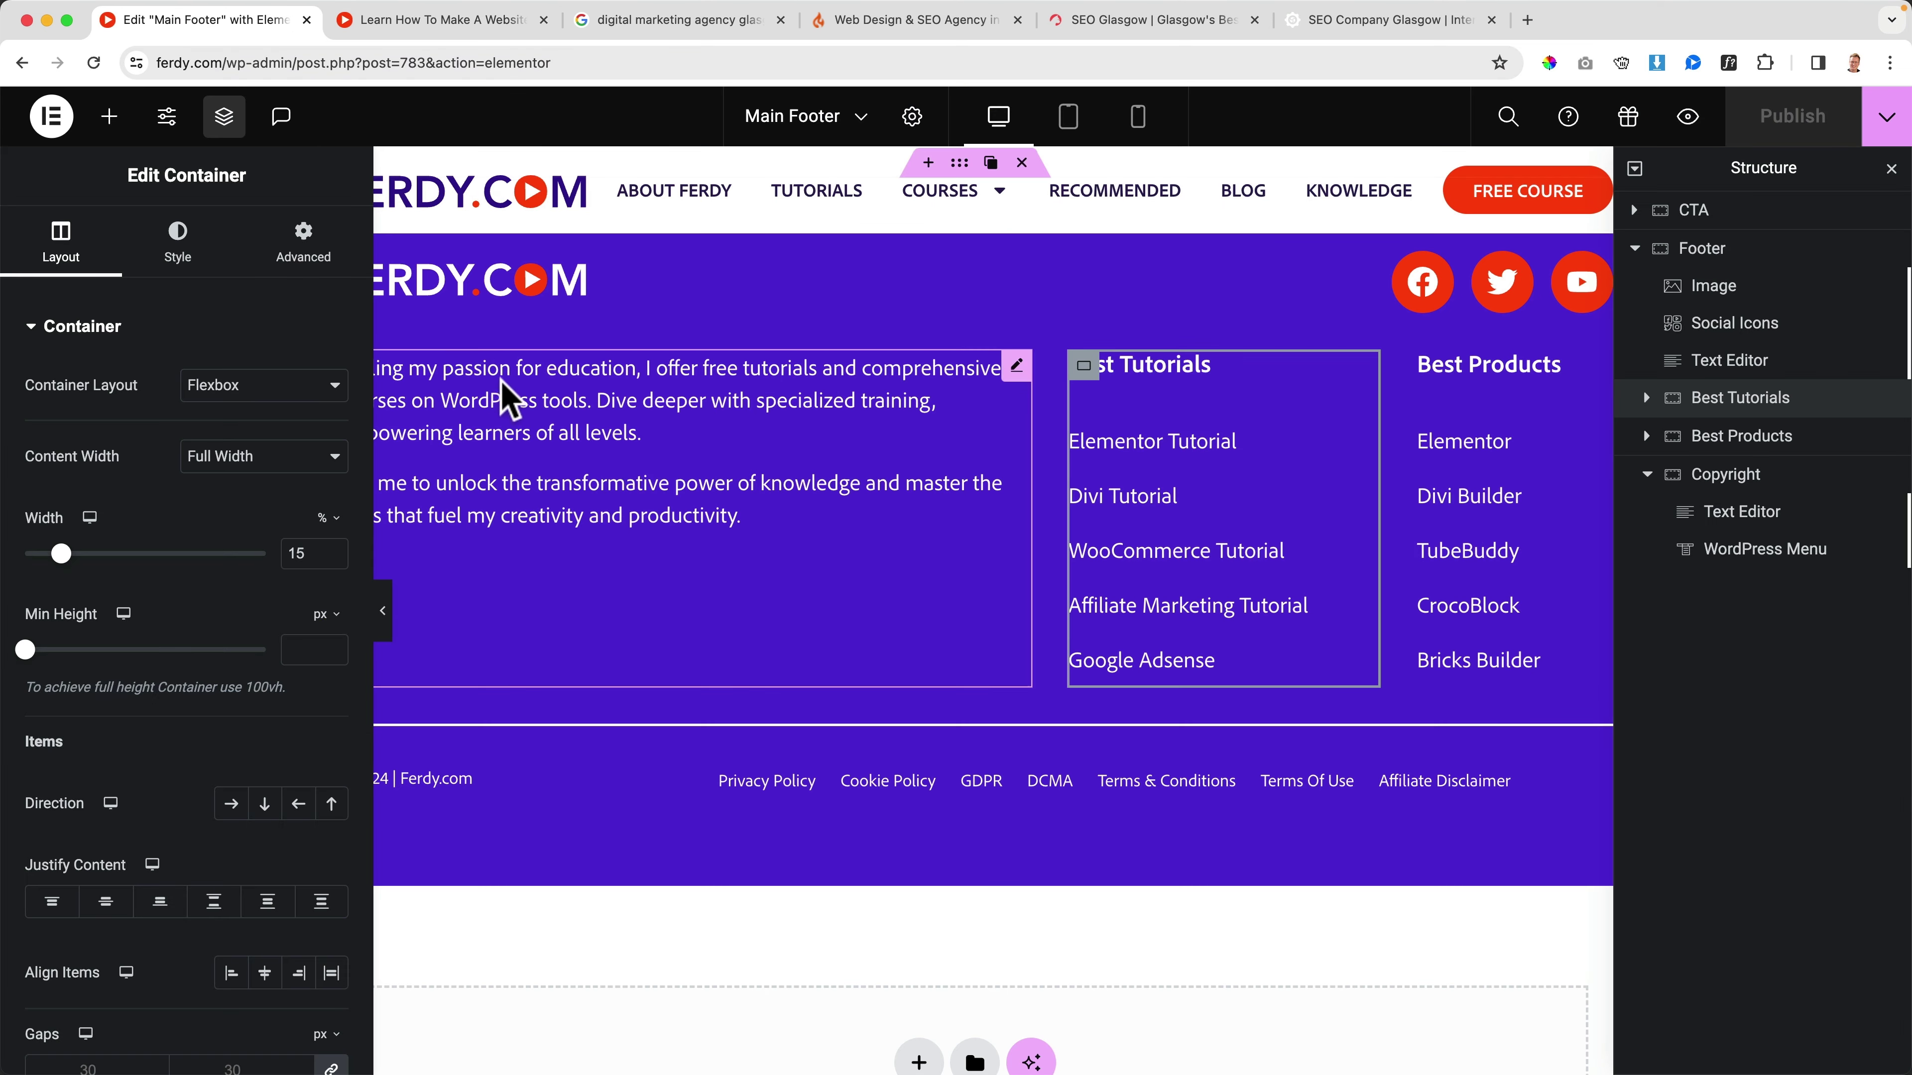
pyautogui.click(536, 434)
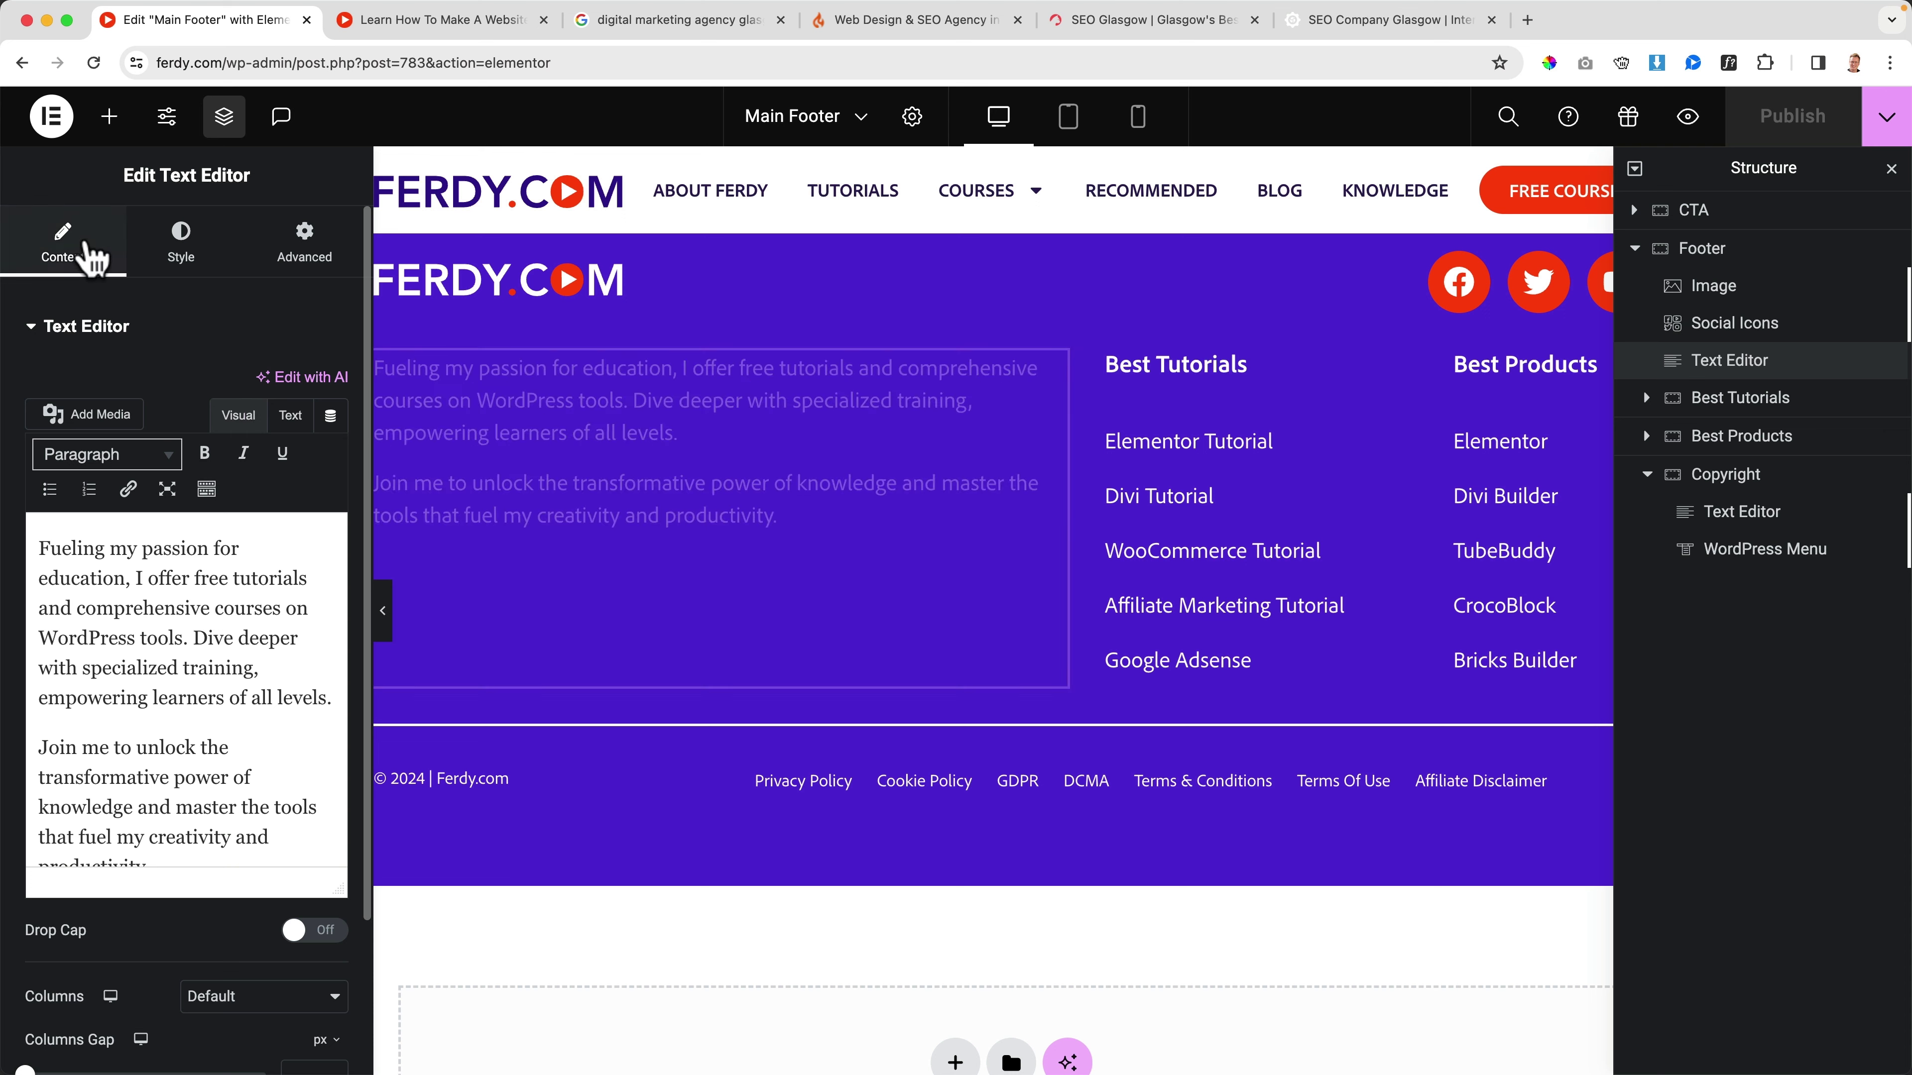
pyautogui.click(305, 241)
pyautogui.doubleClick(297, 656)
pyautogui.write('54')
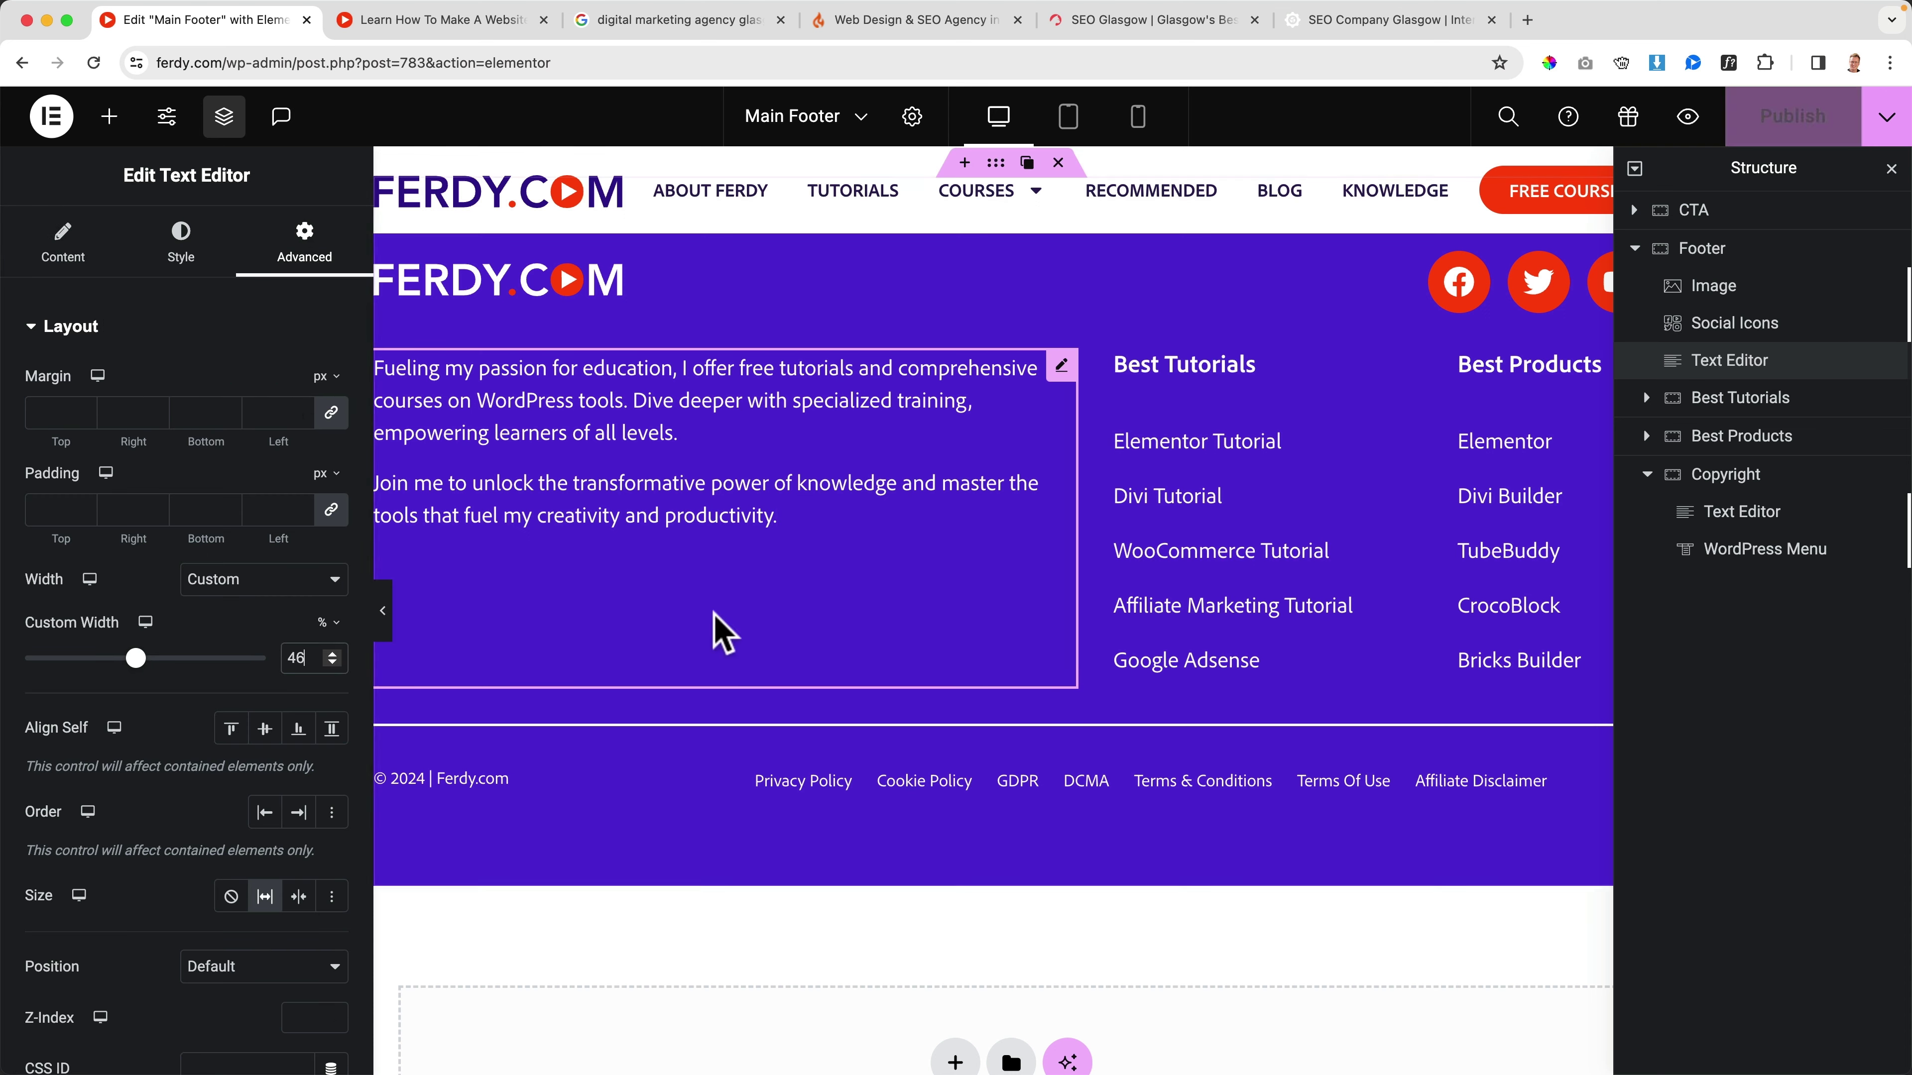
pyautogui.press('Up')
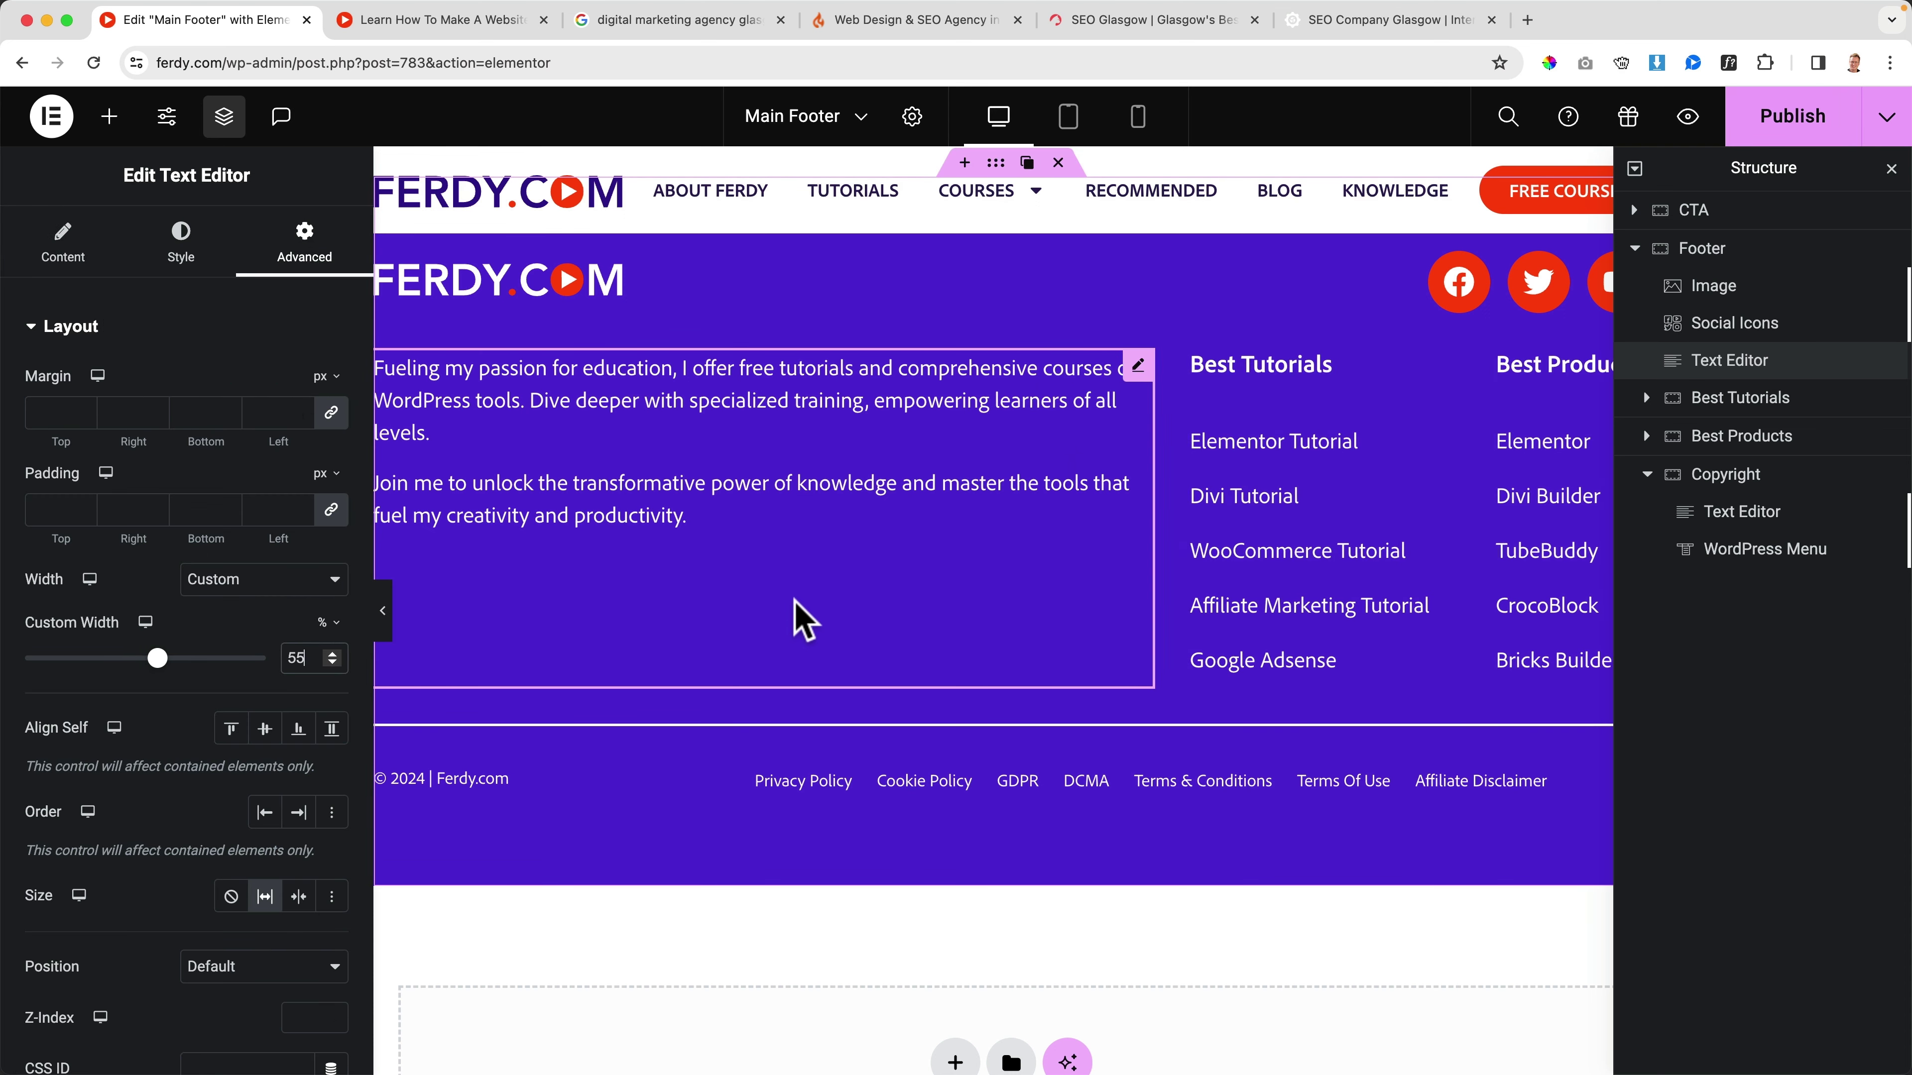
# Step: Publish the description width change and check the footer and the newsletter section above it on the live ferdy.com page
pyautogui.click(1792, 116)
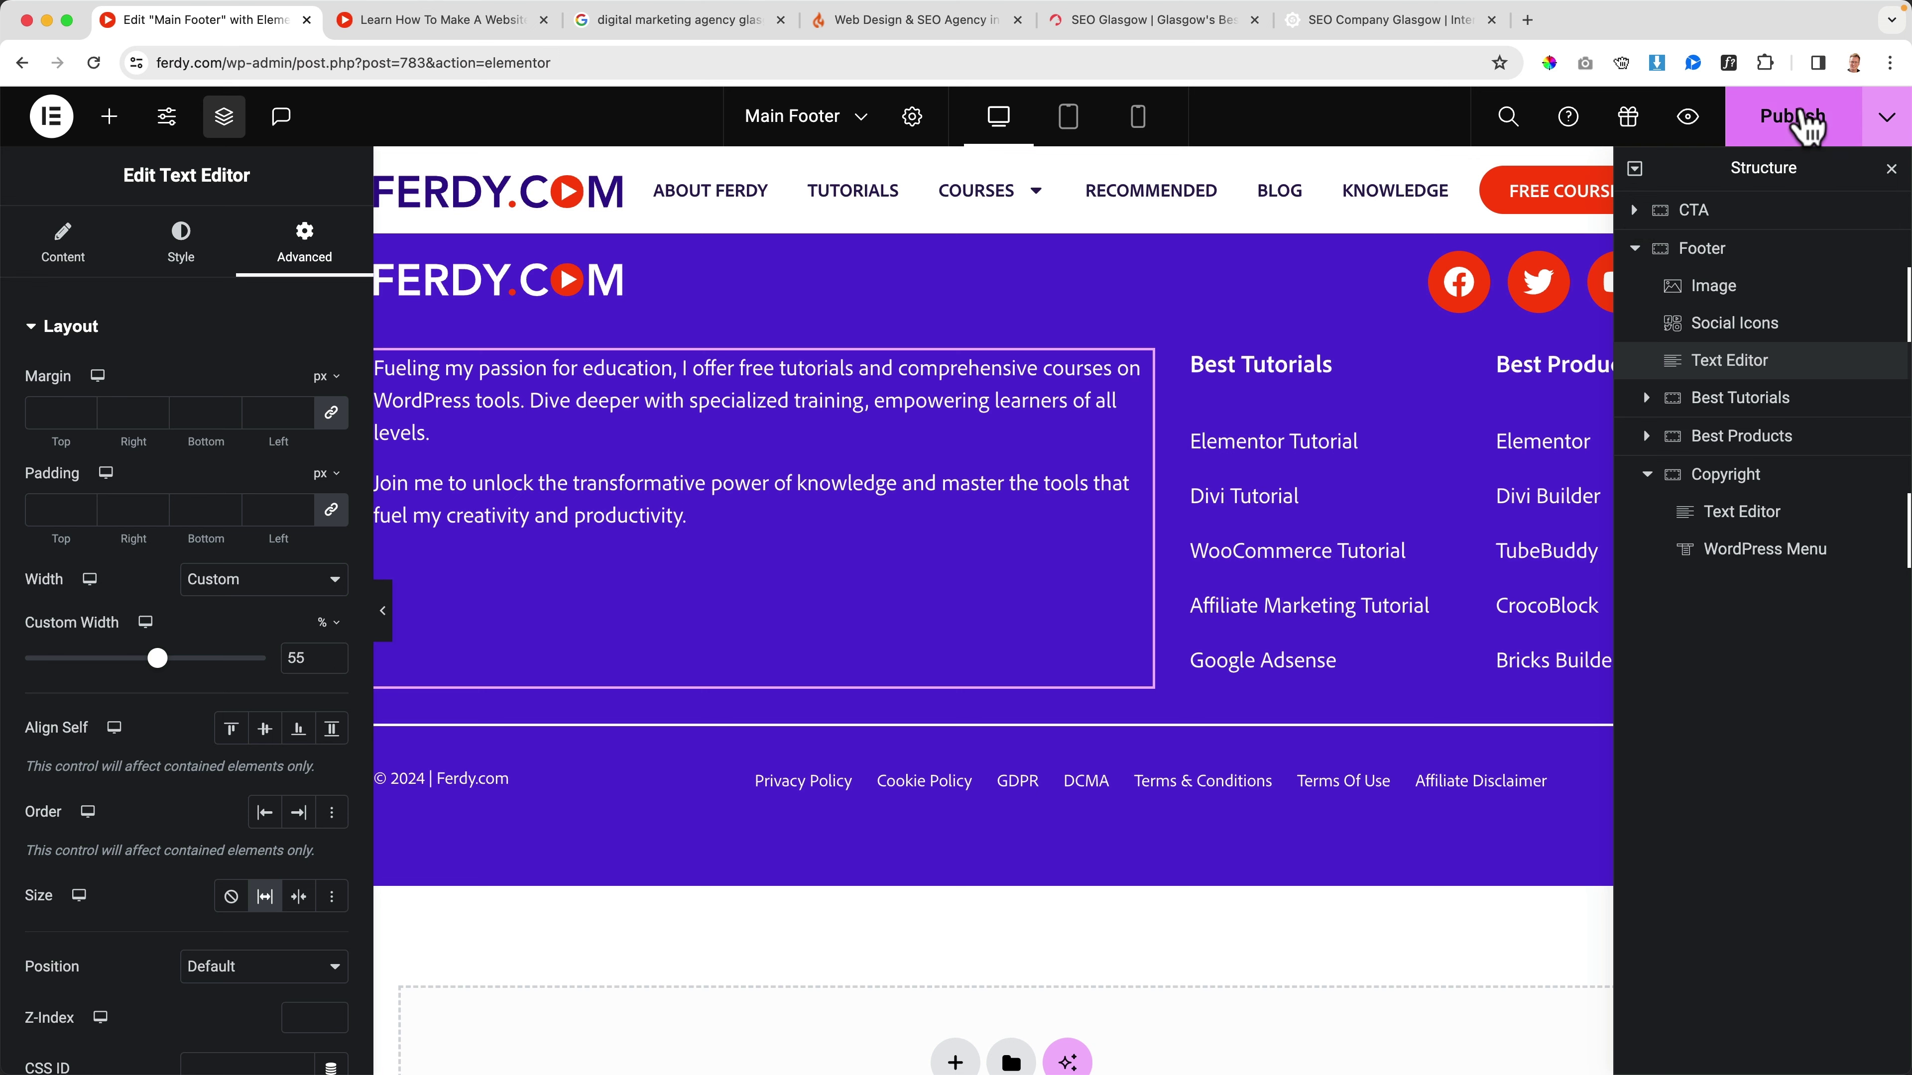
pyautogui.click(459, 20)
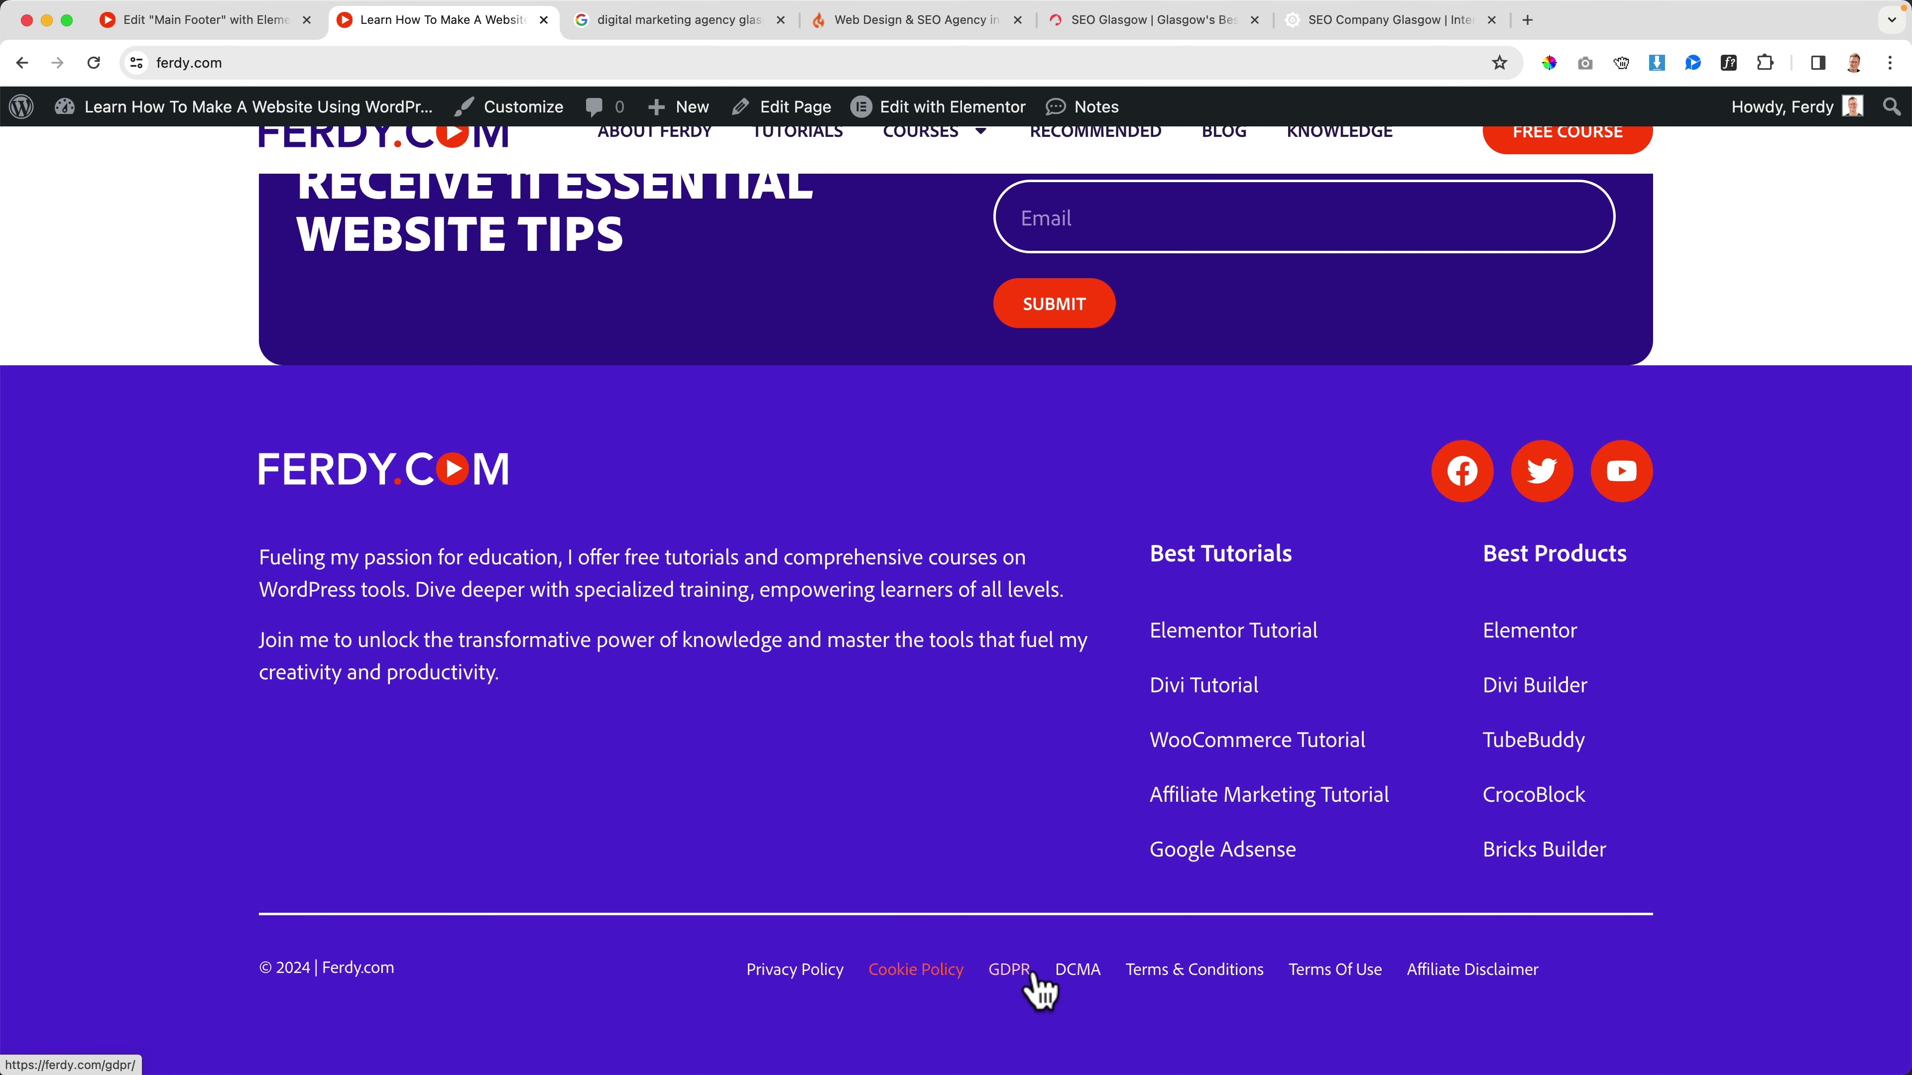
pyautogui.scroll(6, 1036, 788)
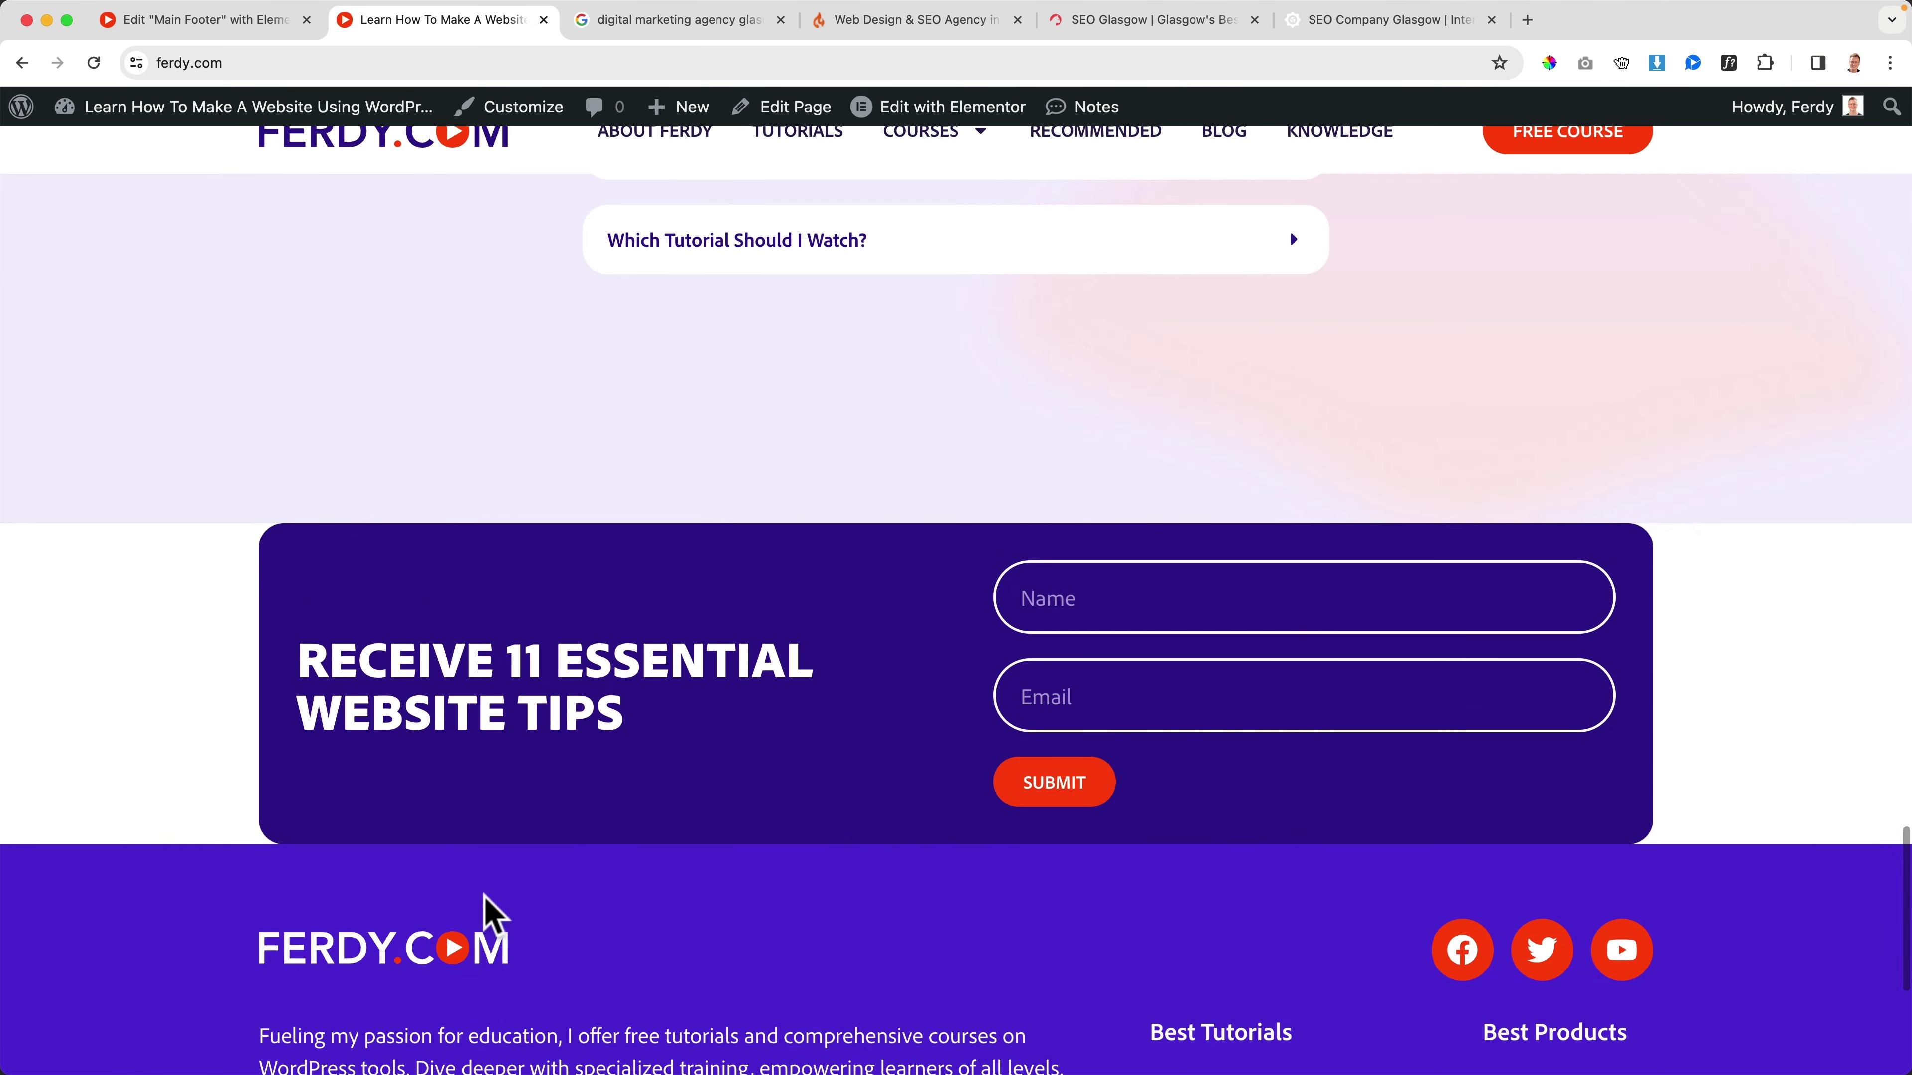
# Step: Back in the template, unlink the Footer container's padding values and set only its top padding to 160 px
pyautogui.click(226, 19)
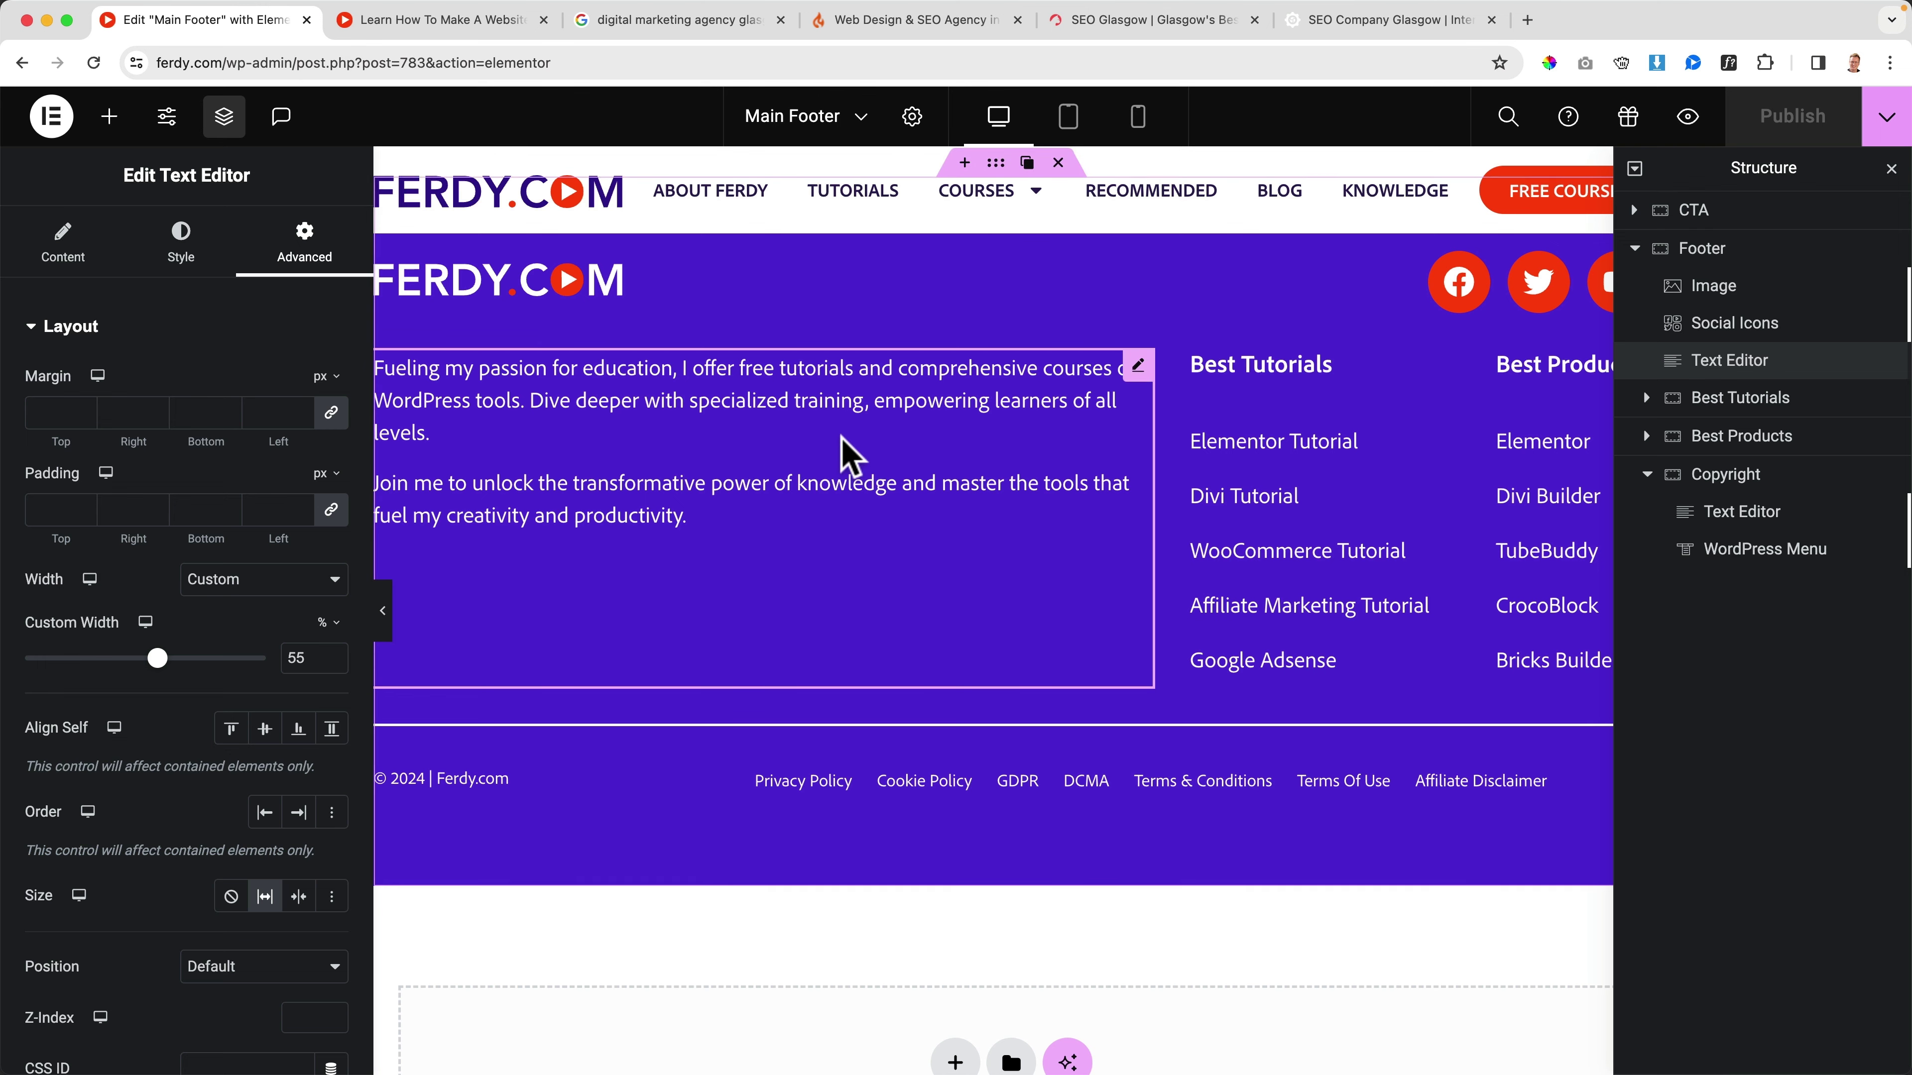
pyautogui.scroll(3, 888, 437)
pyautogui.scroll(2, 964, 392)
pyautogui.click(994, 354)
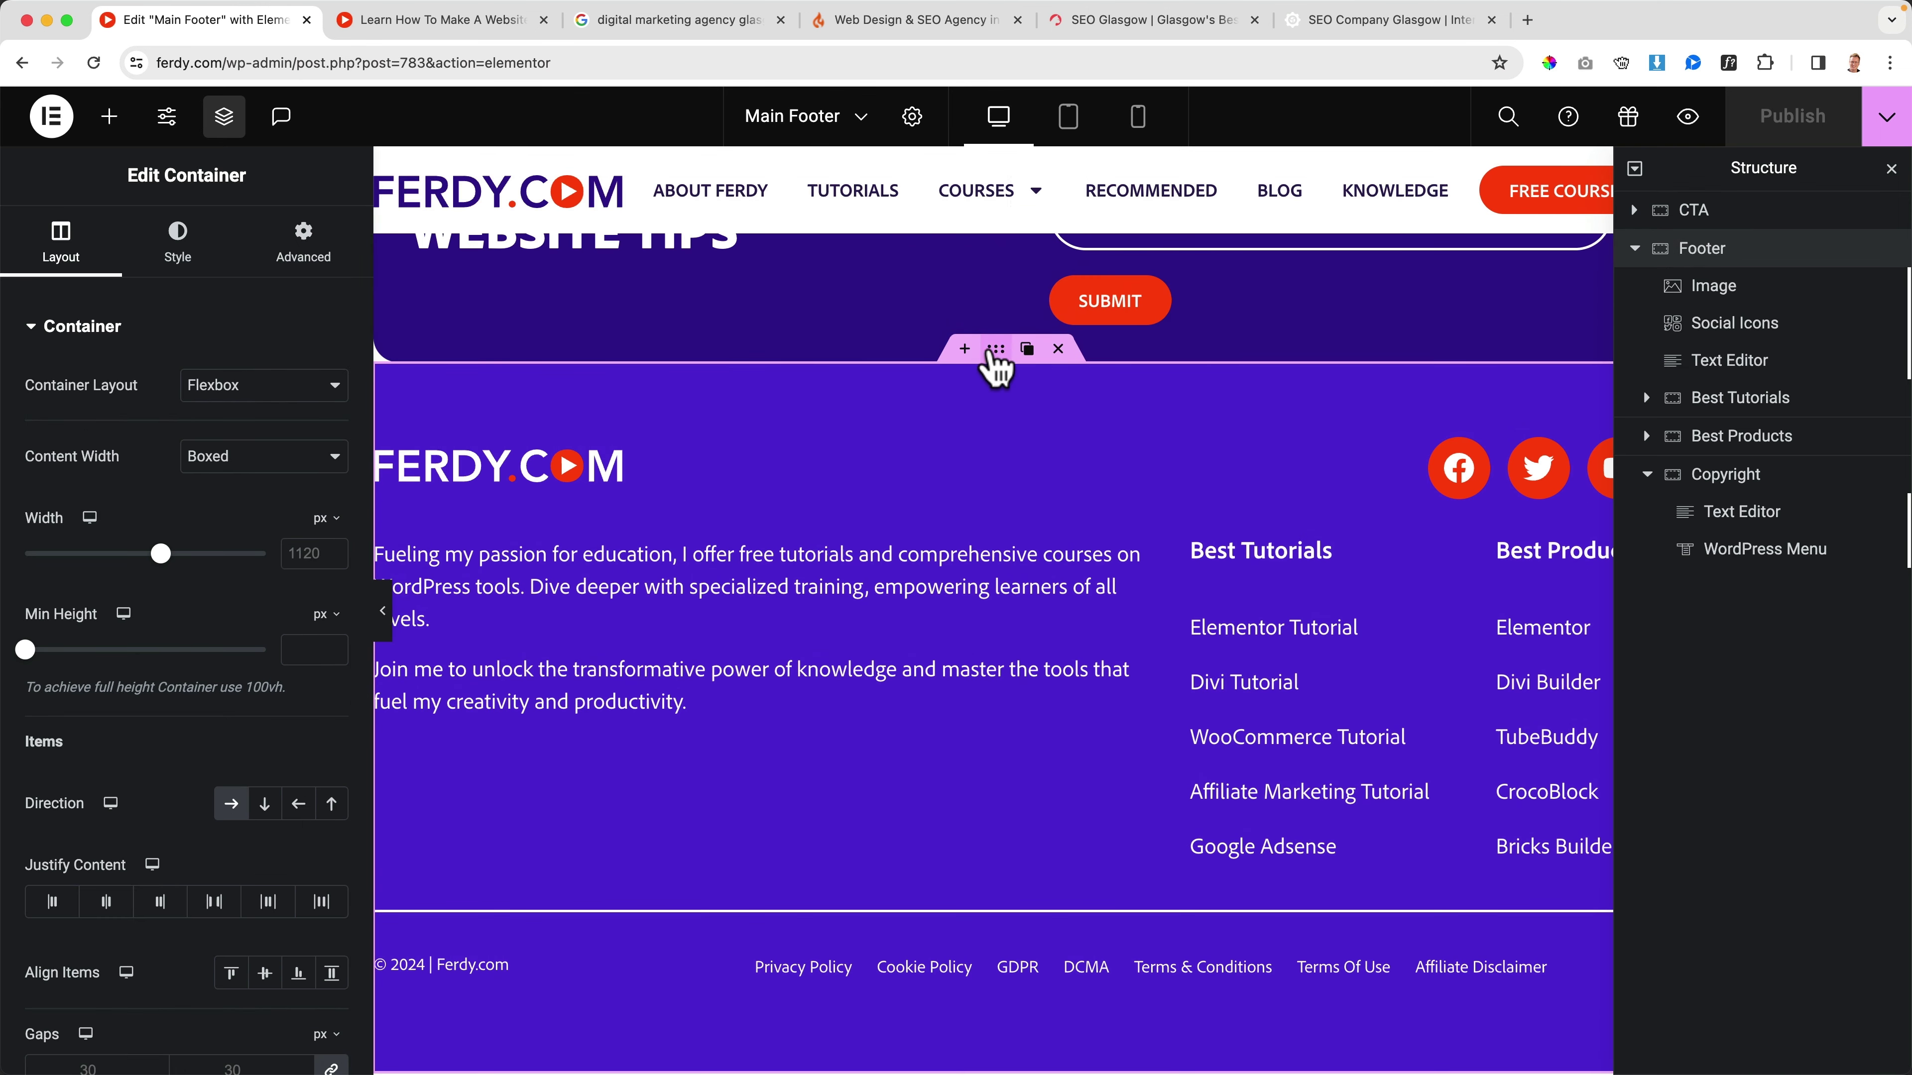
pyautogui.click(342, 257)
pyautogui.click(343, 258)
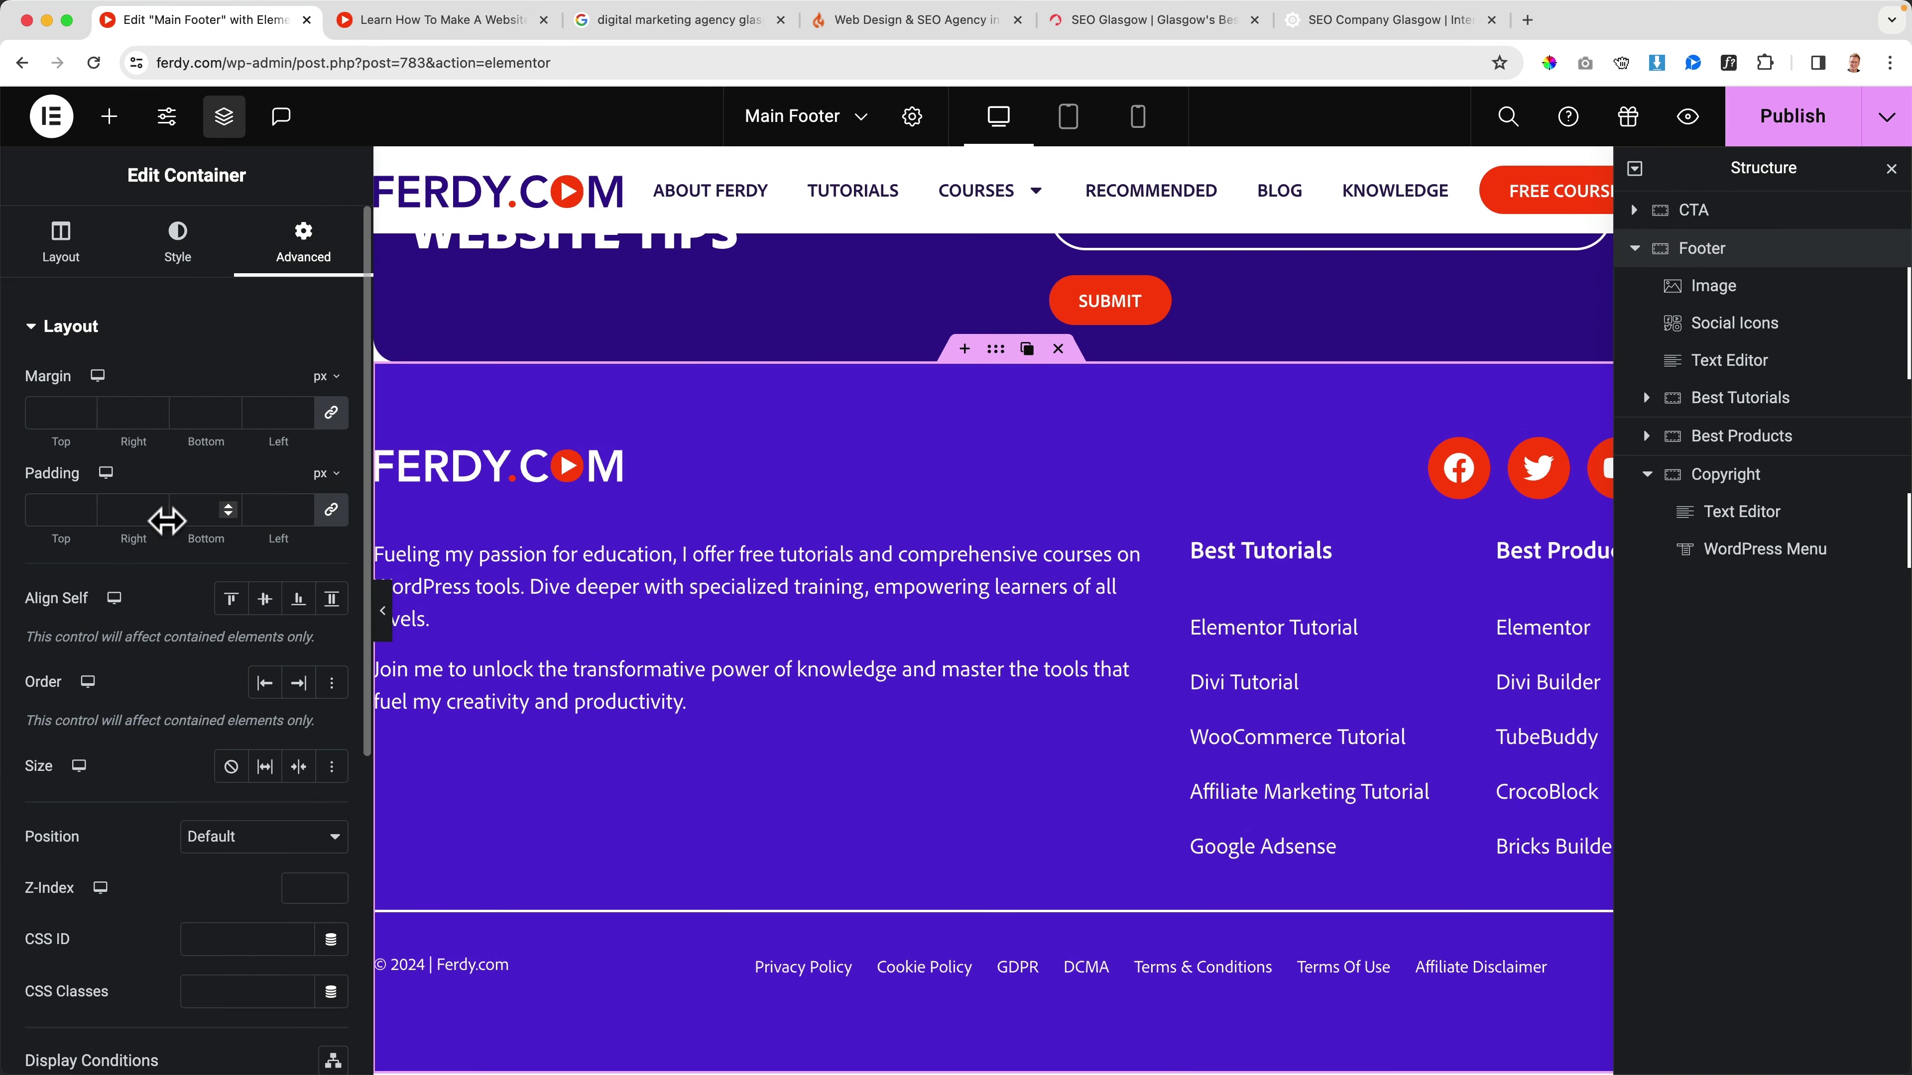
pyautogui.click(331, 510)
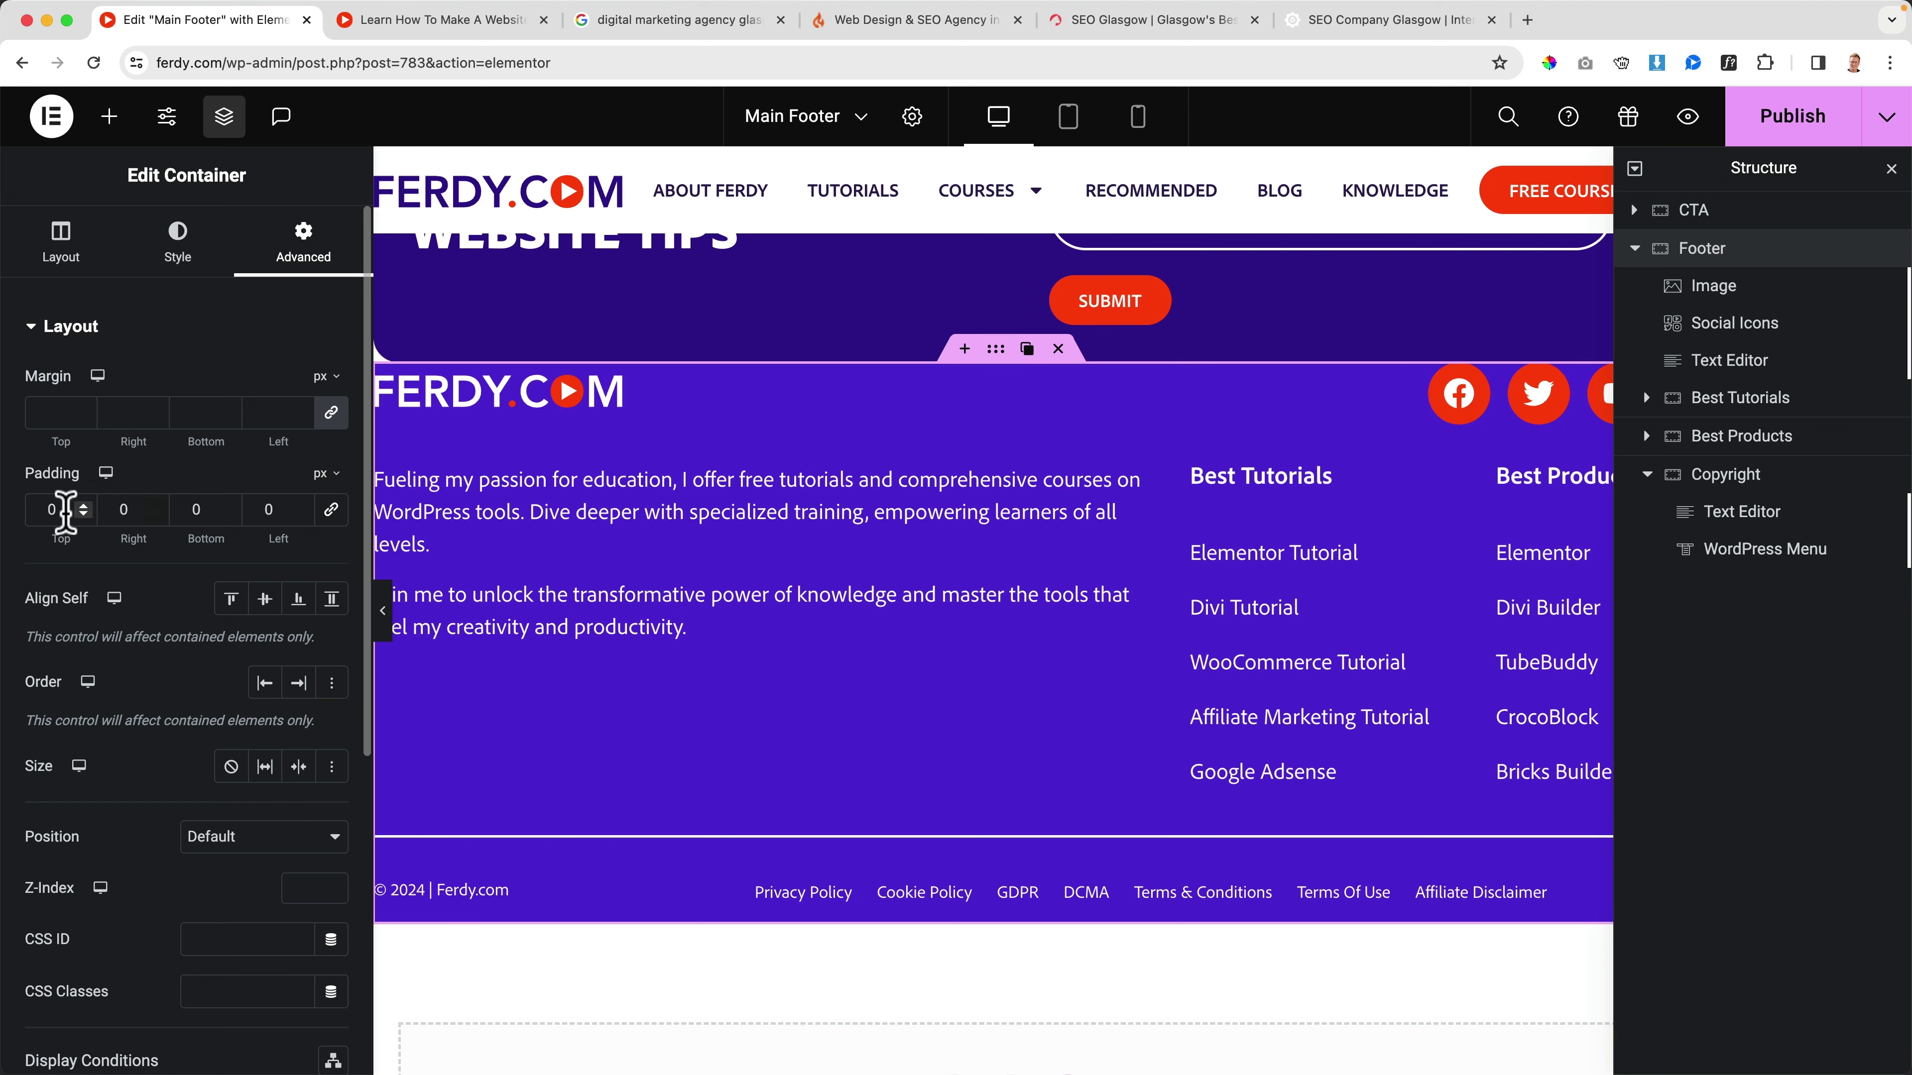
pyautogui.press('Up')
pyautogui.press('Up')
pyautogui.press('Up')
pyautogui.press('Up')
pyautogui.press('Up')
pyautogui.press('Up')
pyautogui.press('Up')
pyautogui.press('Up')
pyautogui.press('Up')
pyautogui.press('Up')
pyautogui.press('Up')
pyautogui.press('Up')
pyautogui.press('Up')
pyautogui.press('Up')
pyautogui.press('Up')
pyautogui.press('Up')
pyautogui.press('Up')
pyautogui.press('Up')
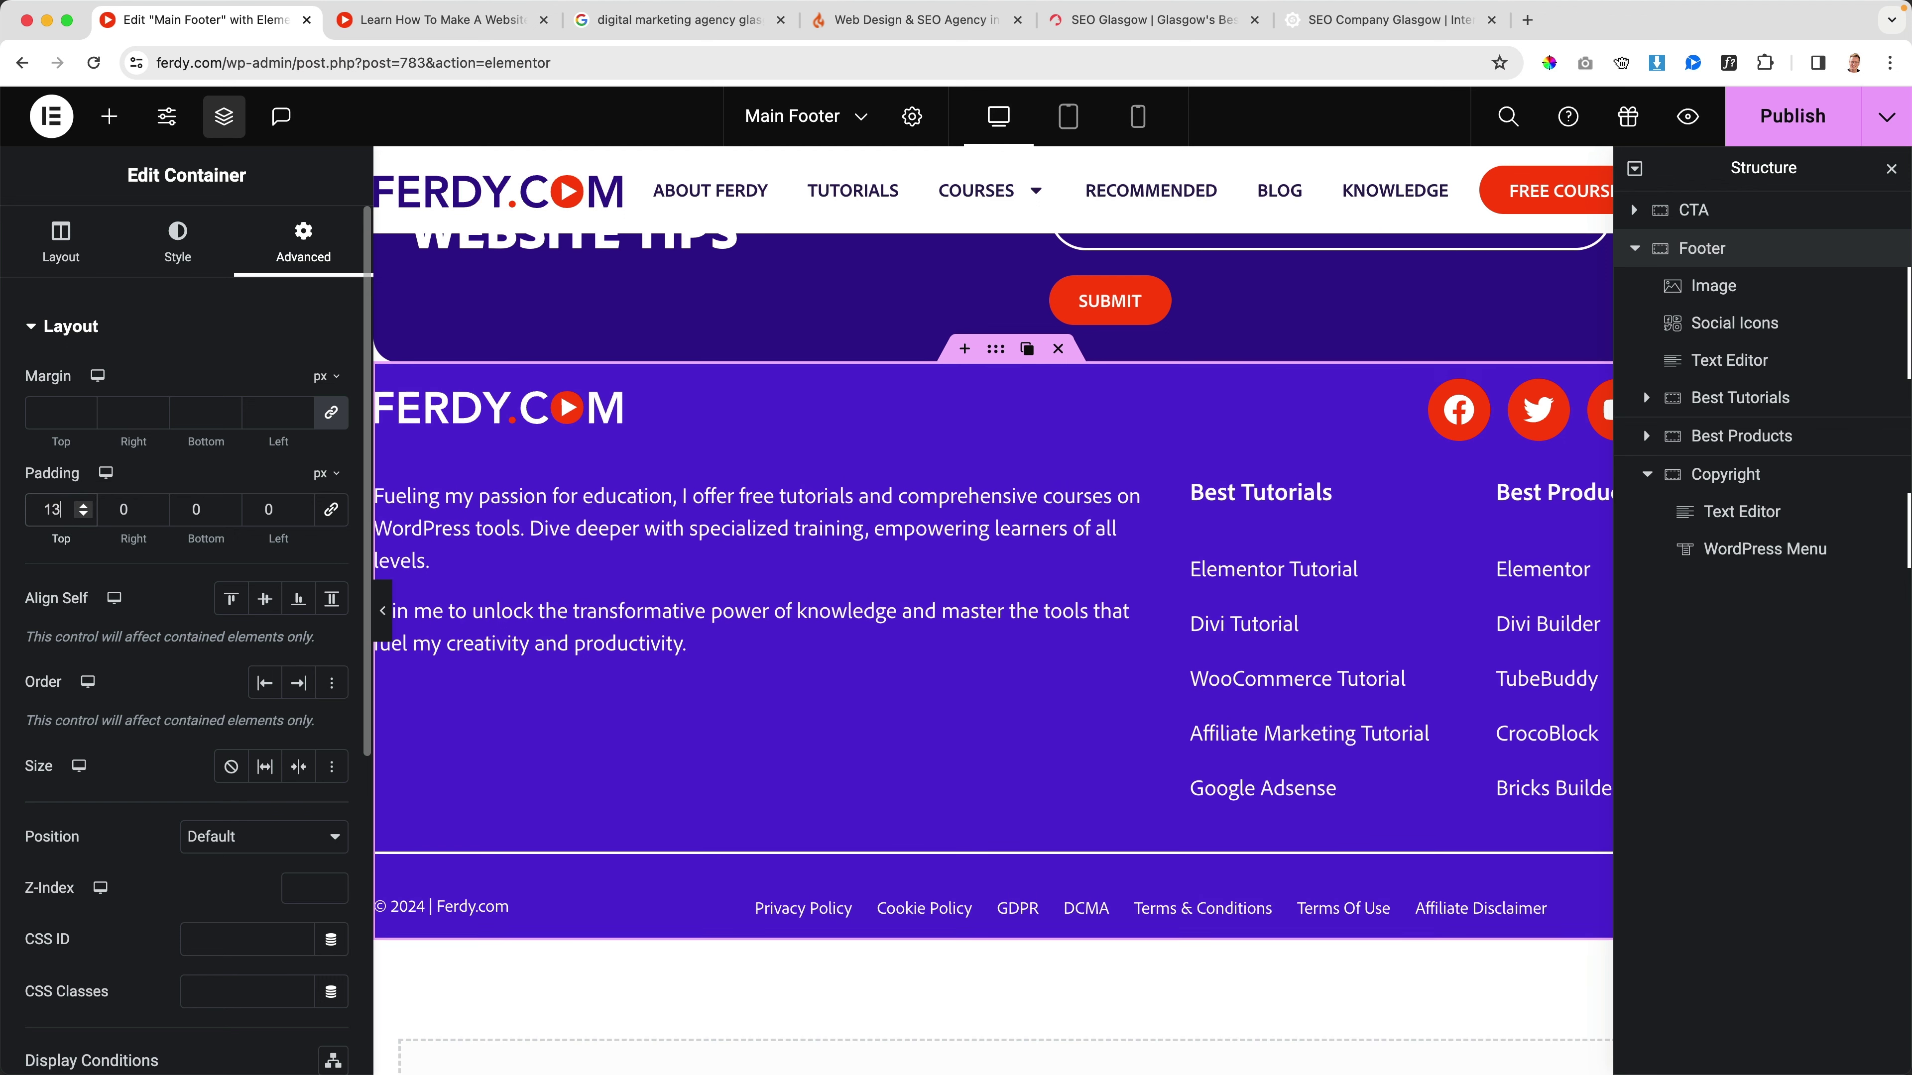
pyautogui.press('Up')
pyautogui.press('Up')
pyautogui.press('Up')
pyautogui.press('Up')
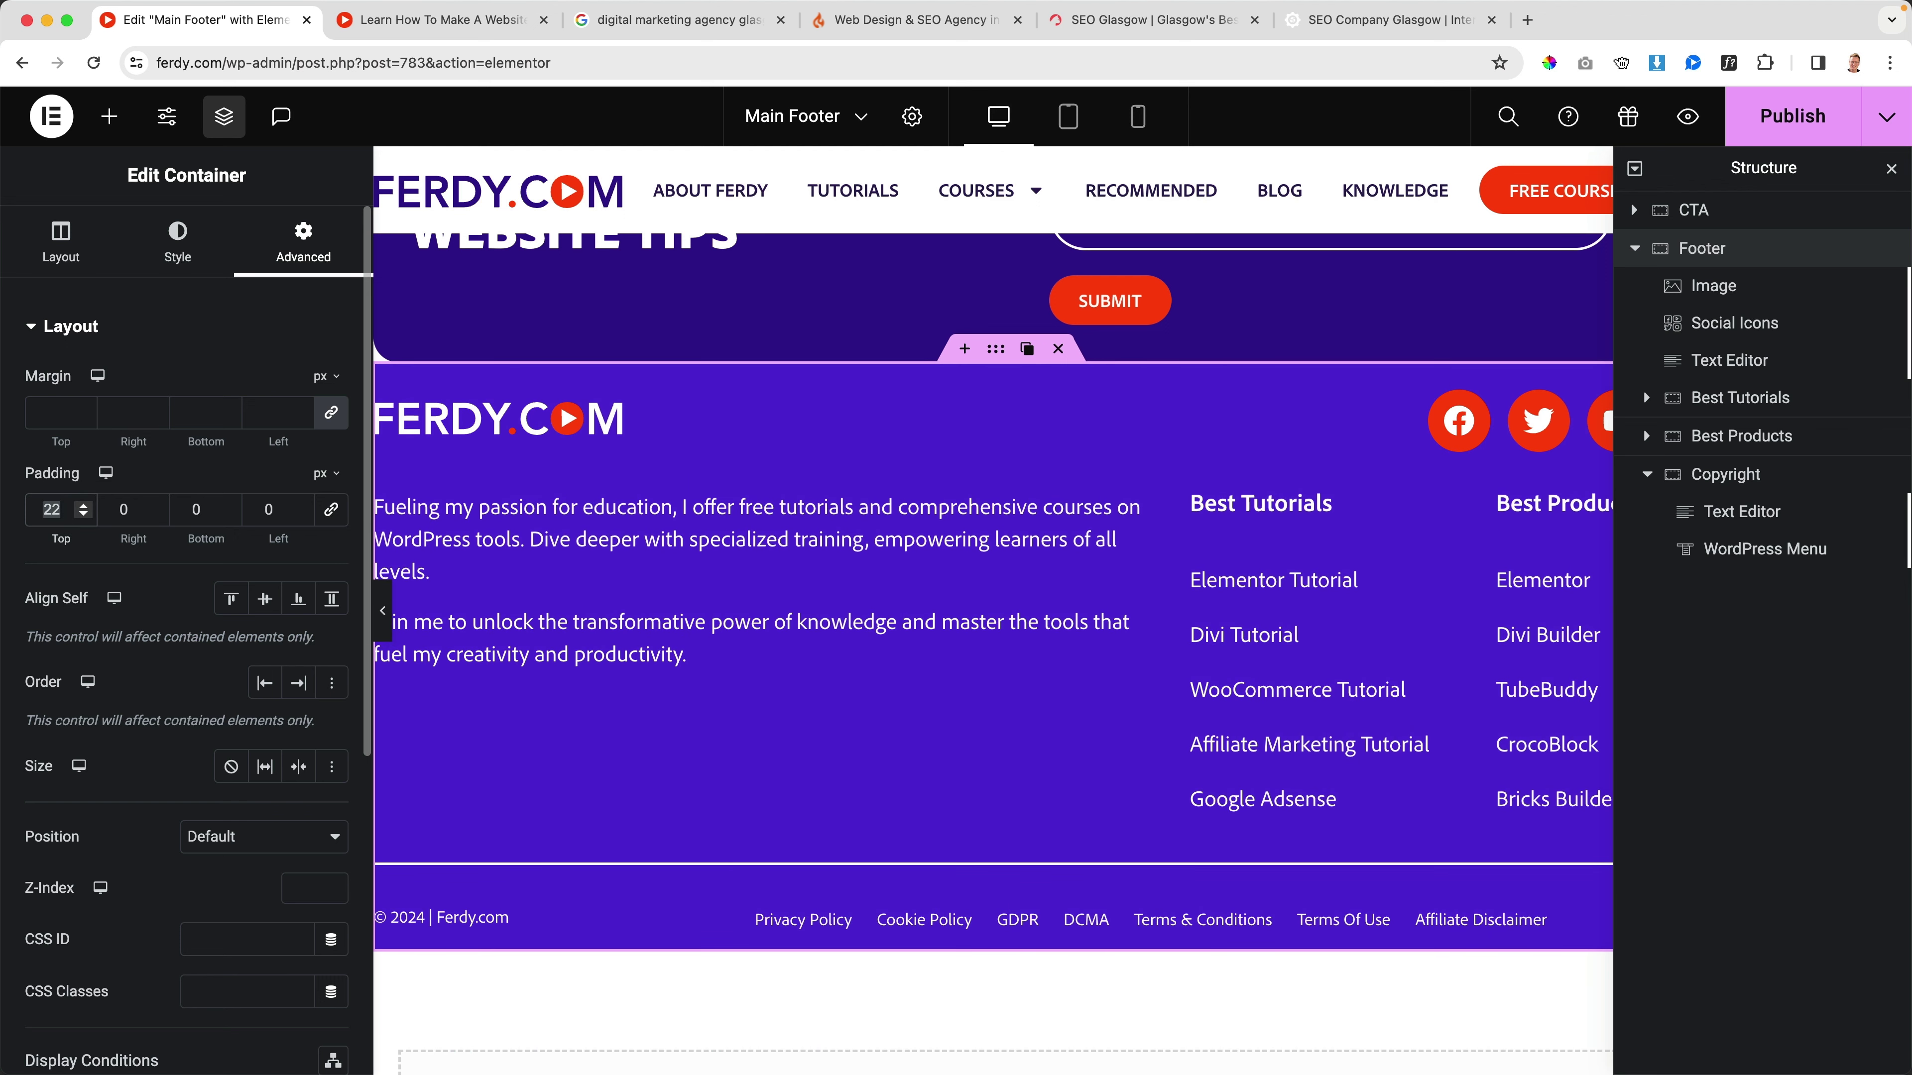
pyautogui.write('160')
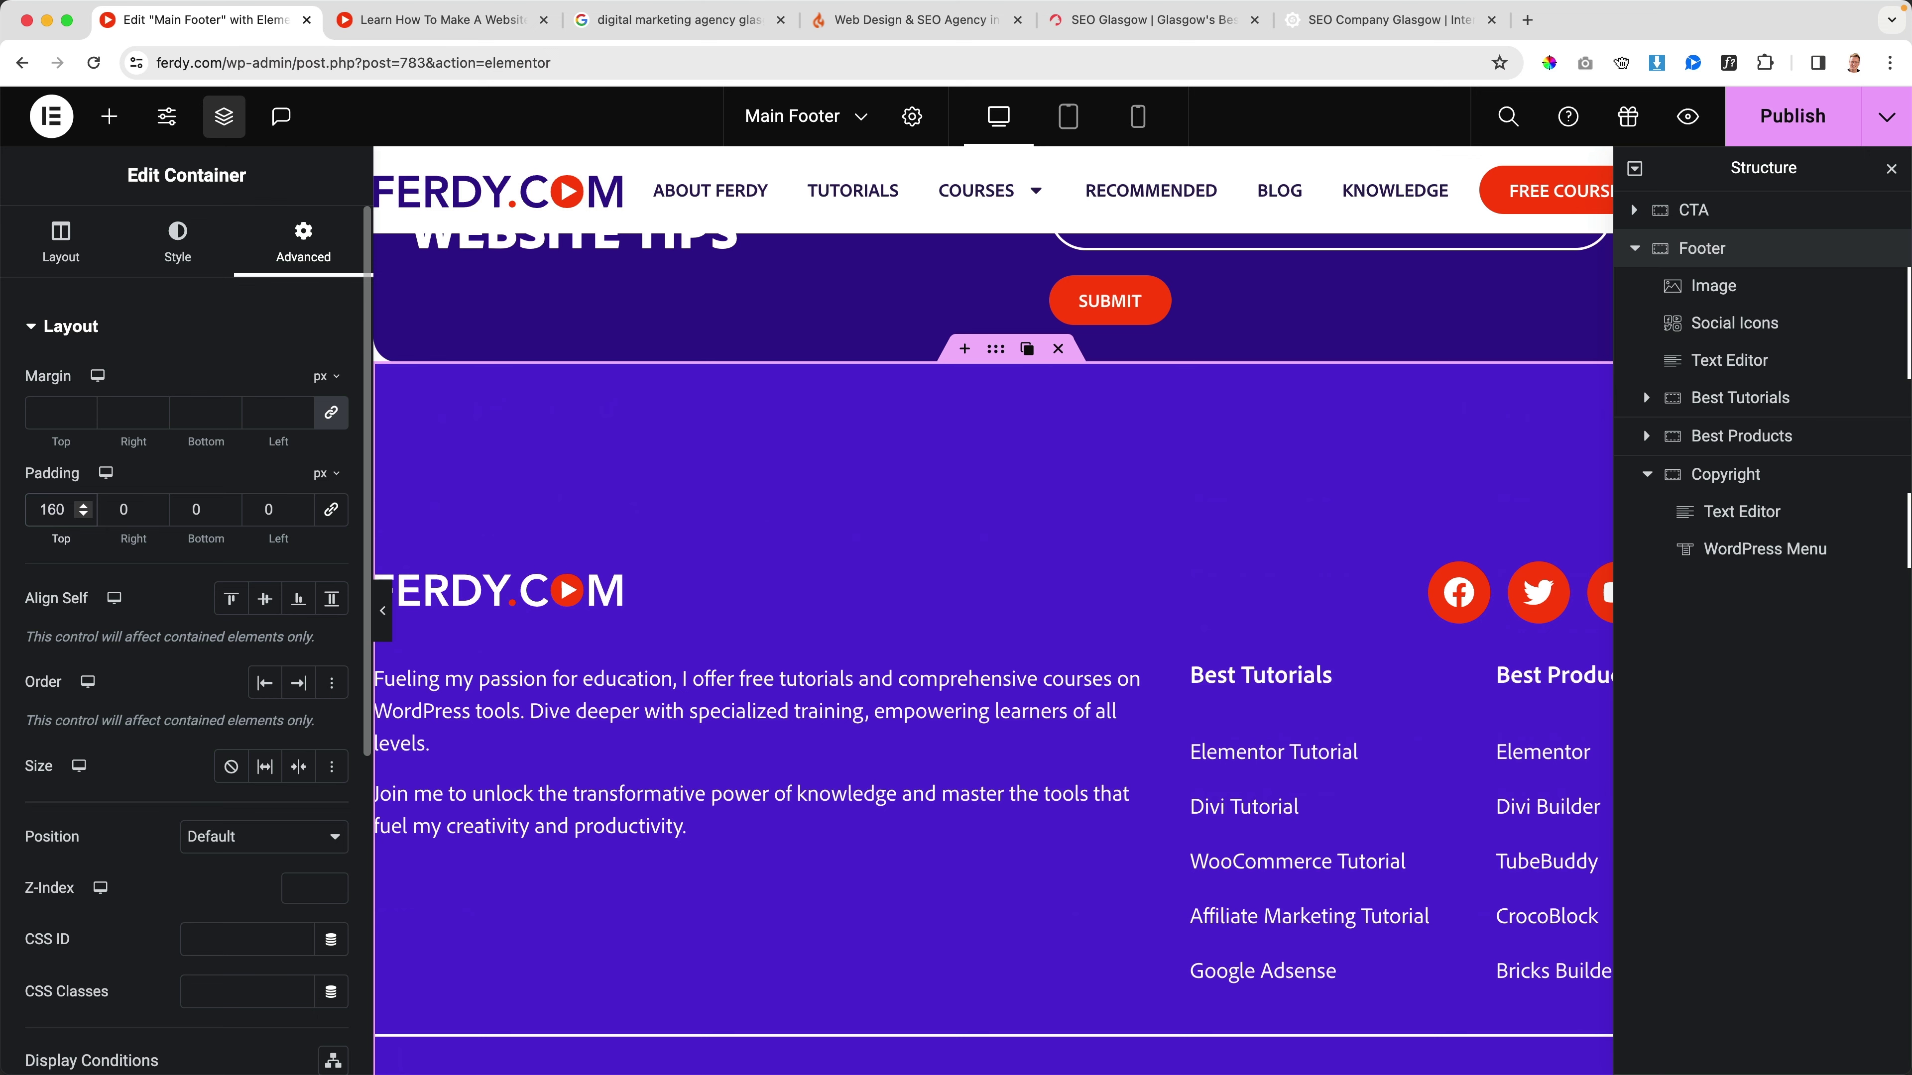
# Step: Set the CTA container's bottom margin to -125 px so that it overlaps the Footer container
pyautogui.click(1697, 211)
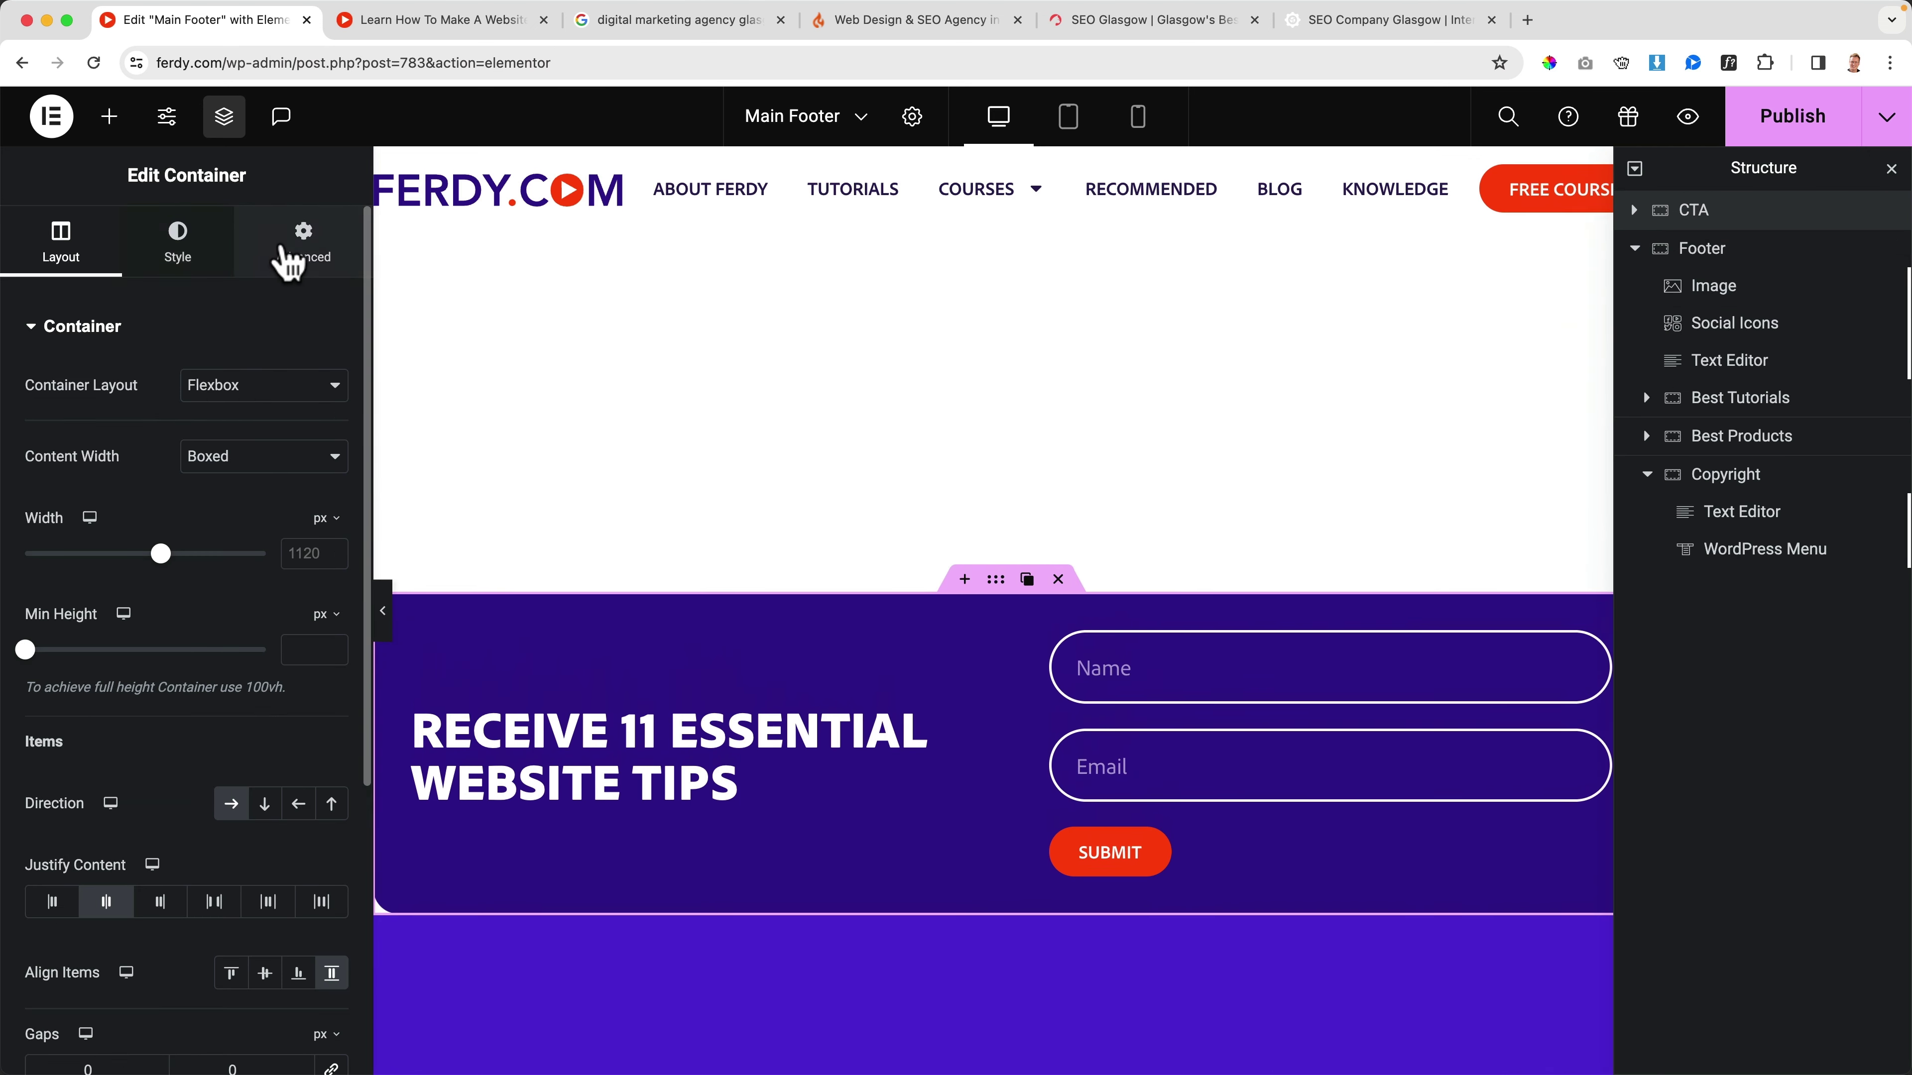
pyautogui.click(293, 262)
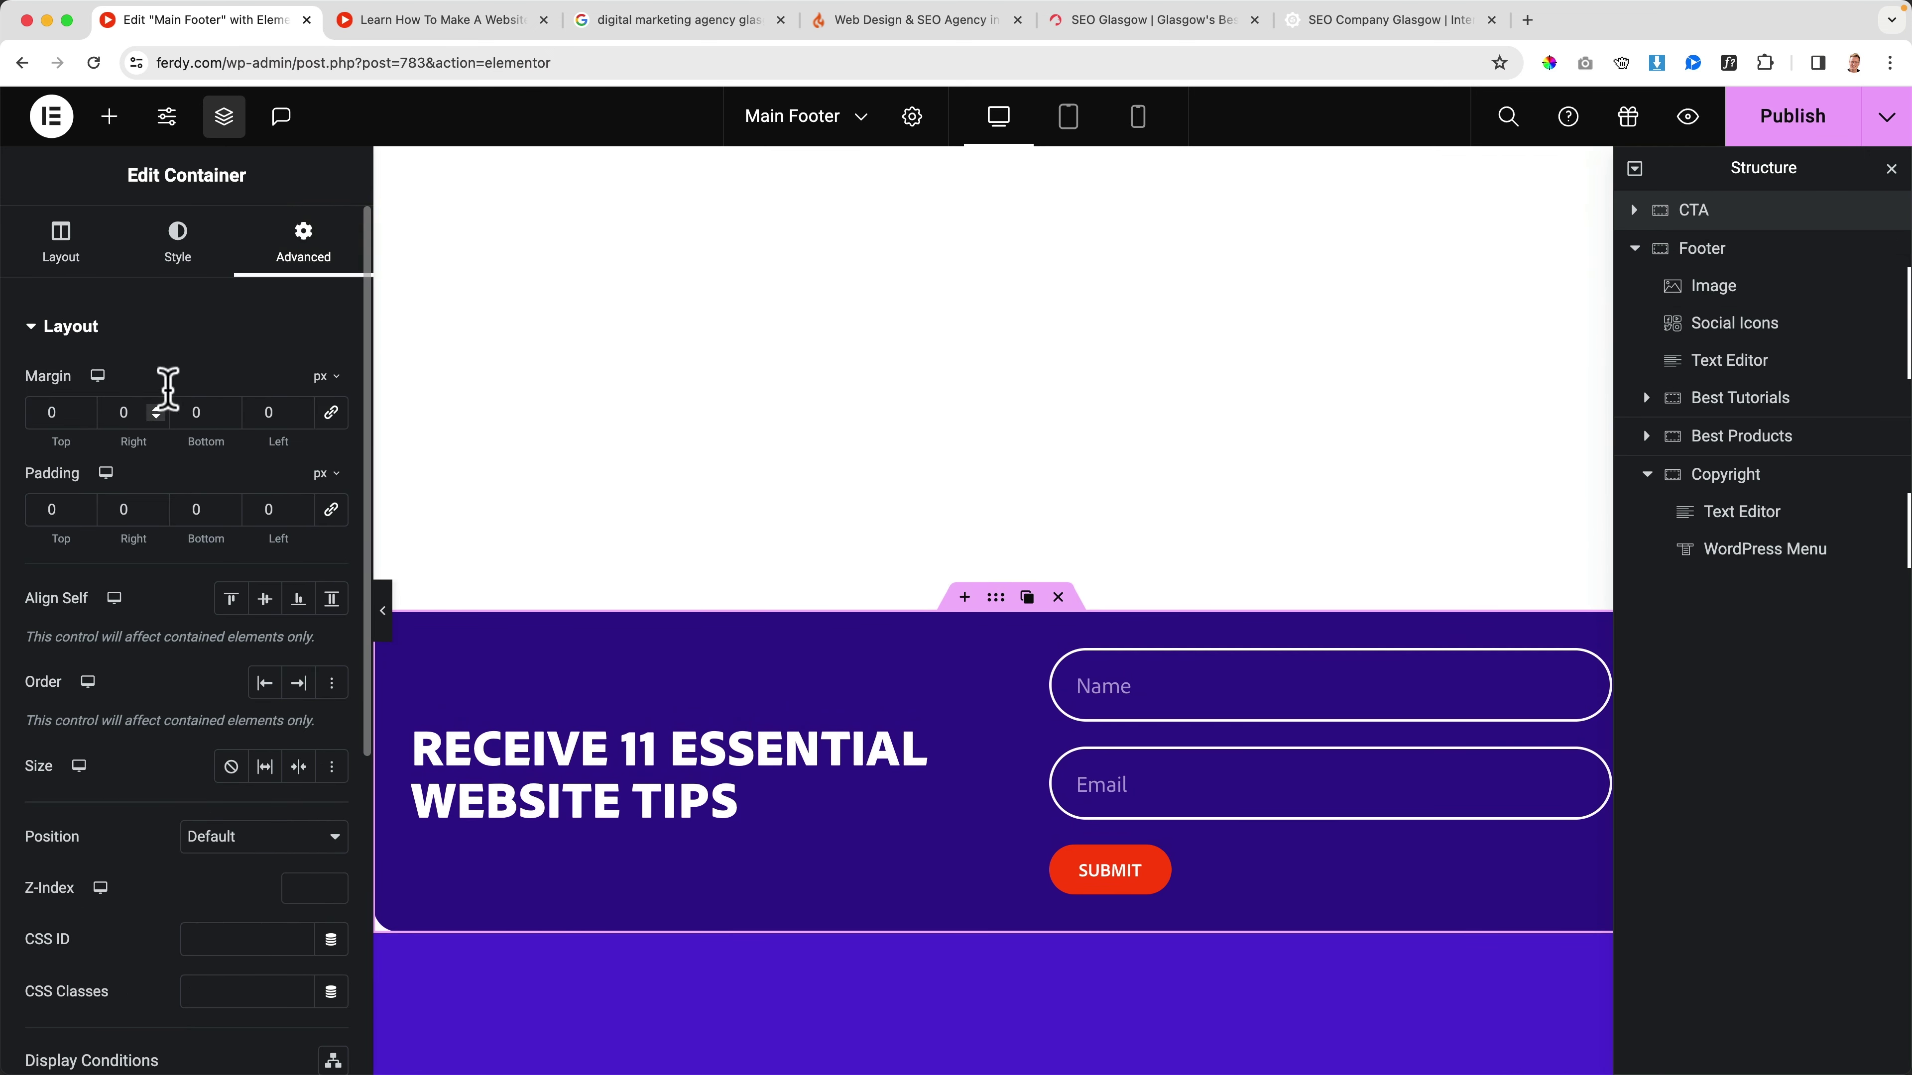
pyautogui.scroll(-5, 824, 491)
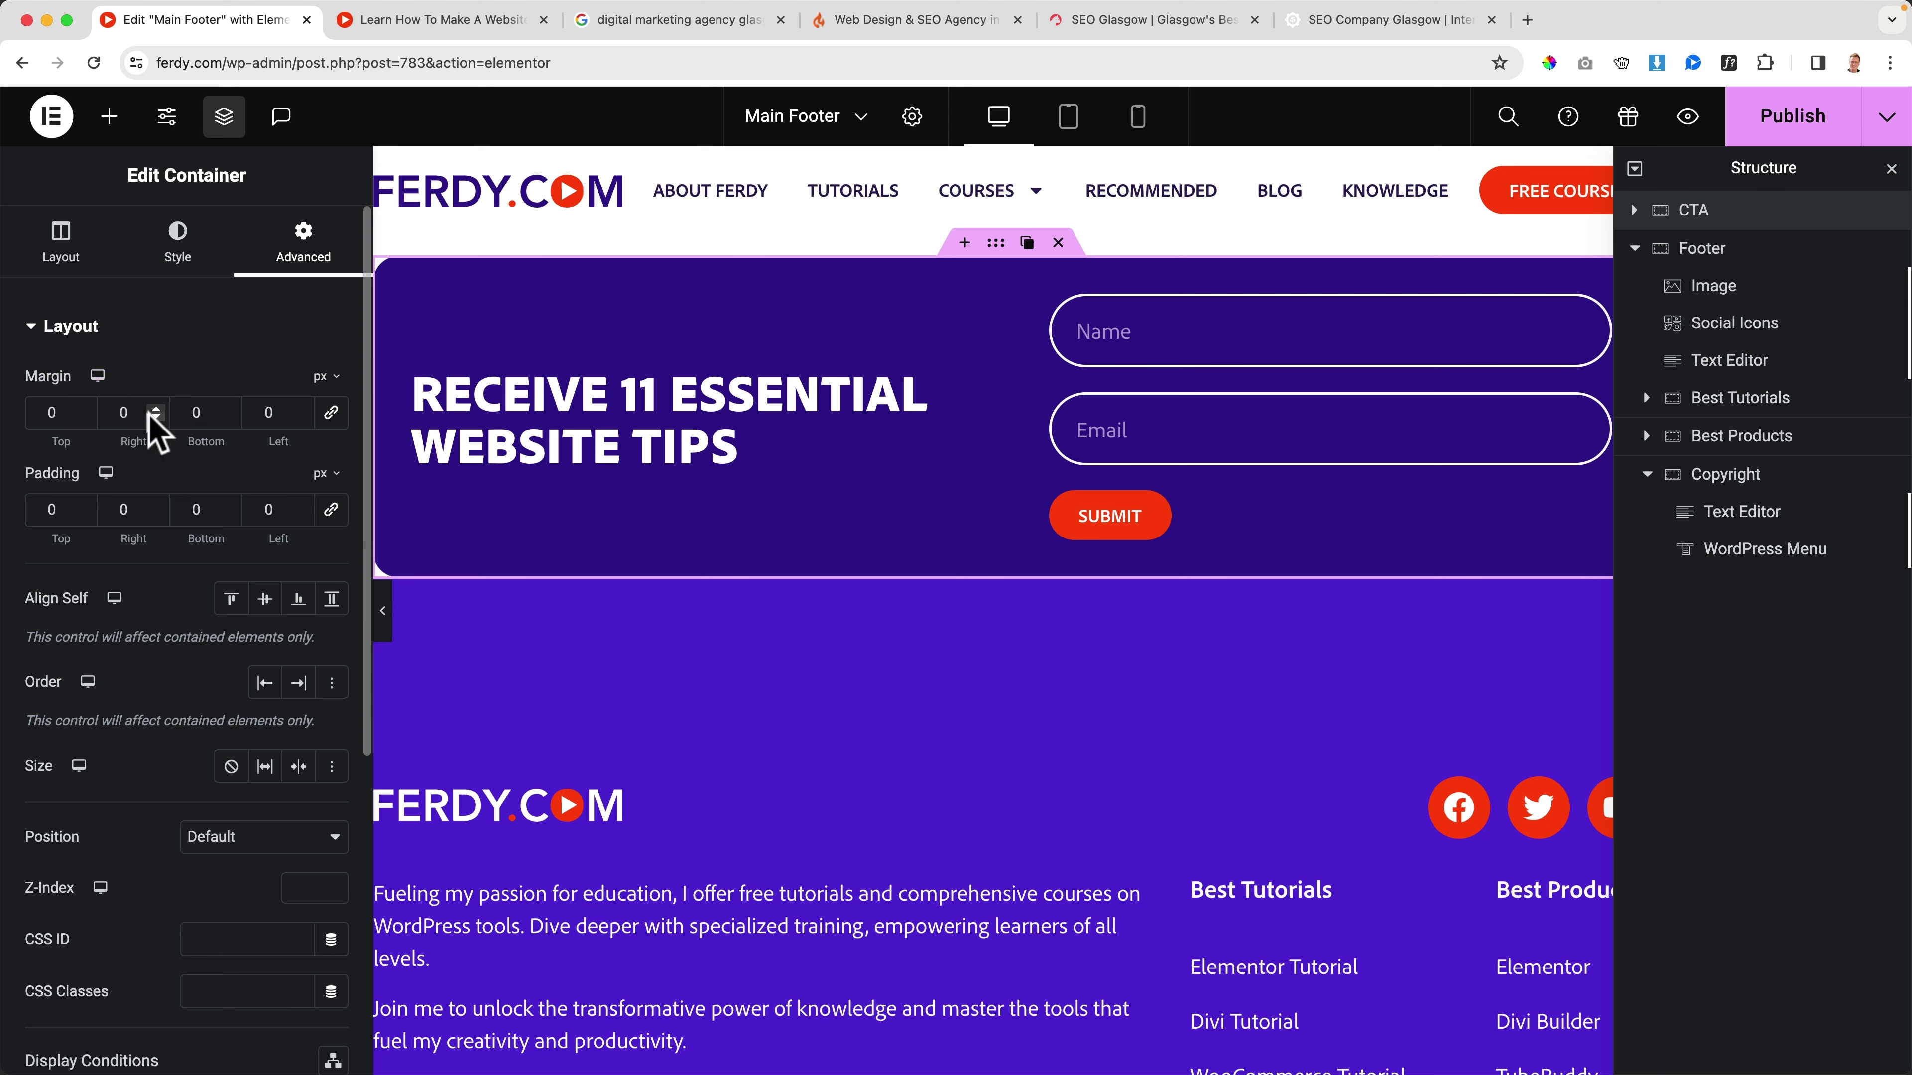
pyautogui.click(203, 413)
pyautogui.press('Down')
pyautogui.press('Down')
pyautogui.press('Down')
pyautogui.press('Down')
pyautogui.press('Down')
pyautogui.press('Down')
pyautogui.press('Down')
pyautogui.press('Down')
pyautogui.press('Down')
pyautogui.press('Down')
pyautogui.press('Down')
pyautogui.press('Down')
pyautogui.press('Down')
pyautogui.press('Down')
pyautogui.press('Down')
pyautogui.press('Down')
pyautogui.press('Down')
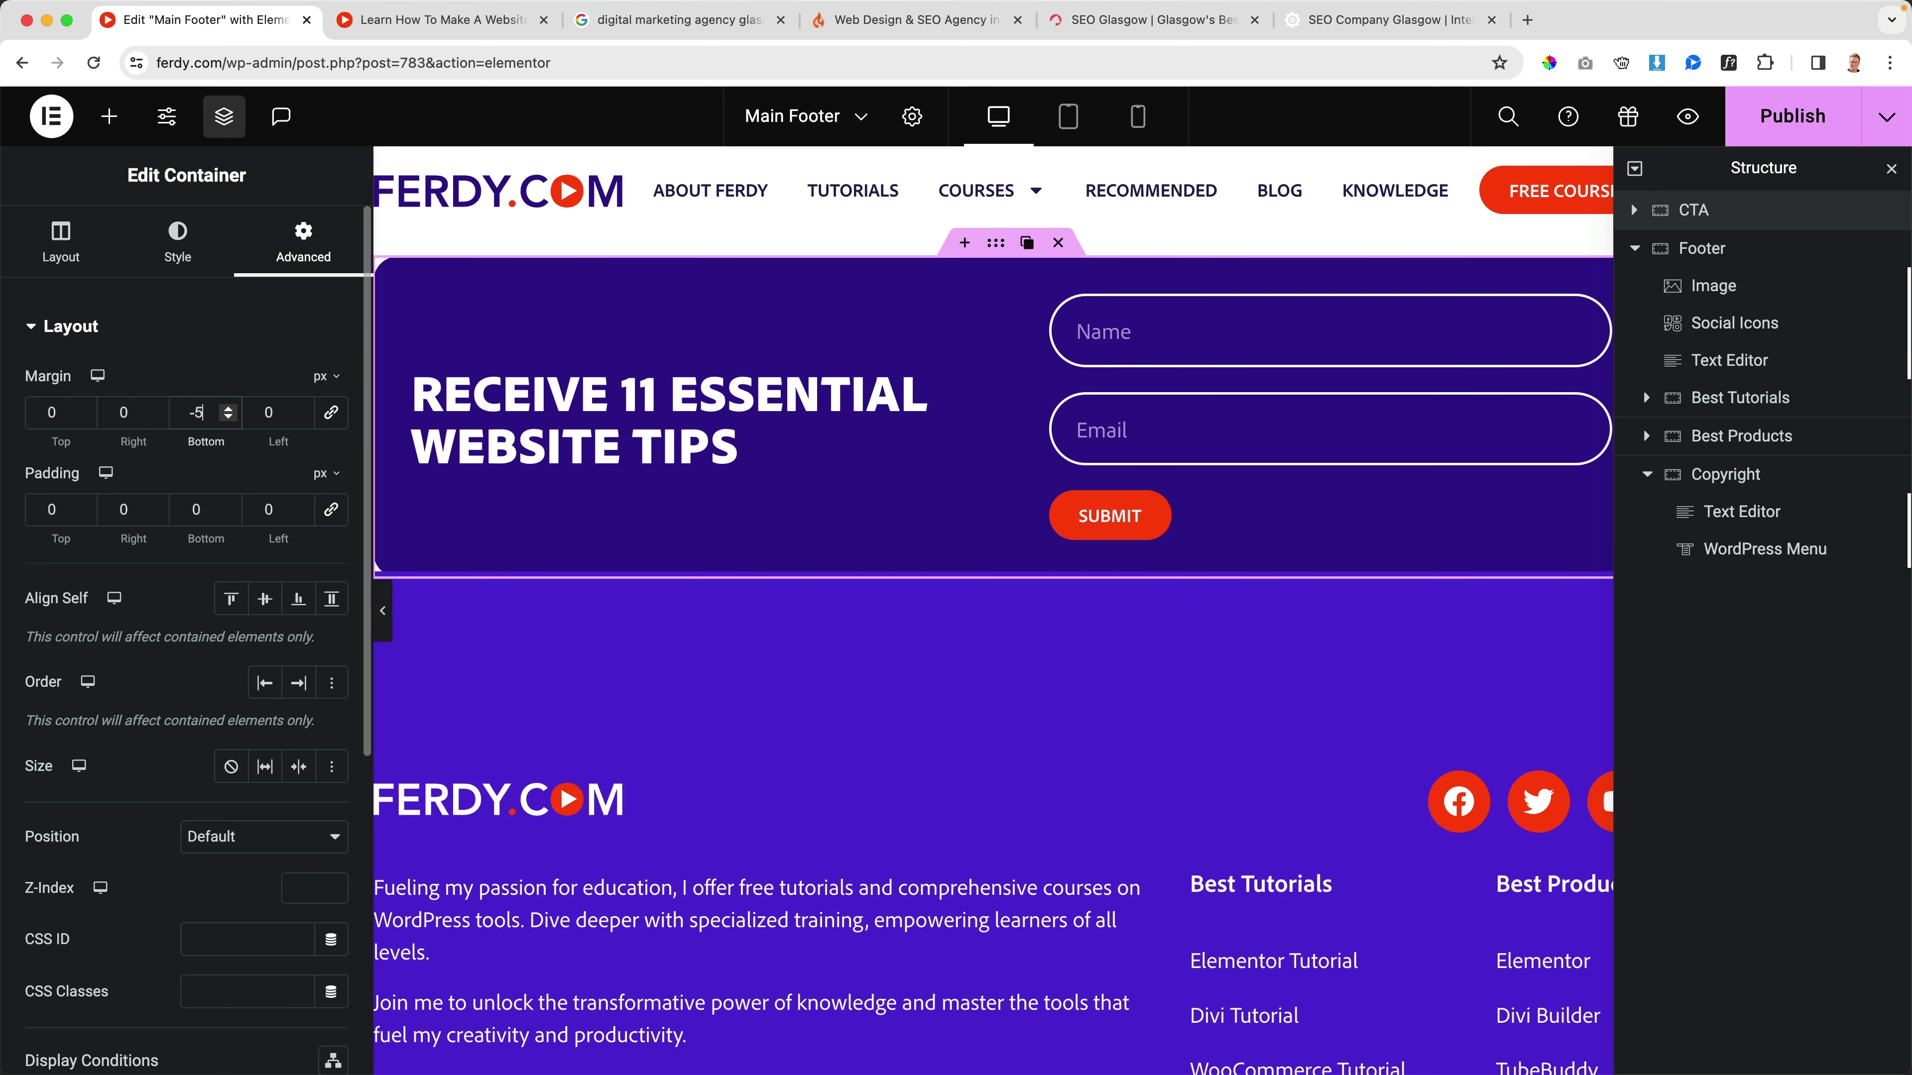
pyautogui.press('Down')
pyautogui.press('Down')
pyautogui.press('Down')
pyautogui.press('Down')
pyautogui.press('Down')
pyautogui.press('Down')
pyautogui.press('Down')
pyautogui.press('Down')
pyautogui.press('Down')
pyautogui.press('Down')
pyautogui.press('Down')
pyautogui.press('Down')
pyautogui.press('Down')
pyautogui.press('Down')
pyautogui.press('Down')
pyautogui.press('Down')
pyautogui.press('Down')
pyautogui.press('Down')
pyautogui.press('Down')
pyautogui.press('Down')
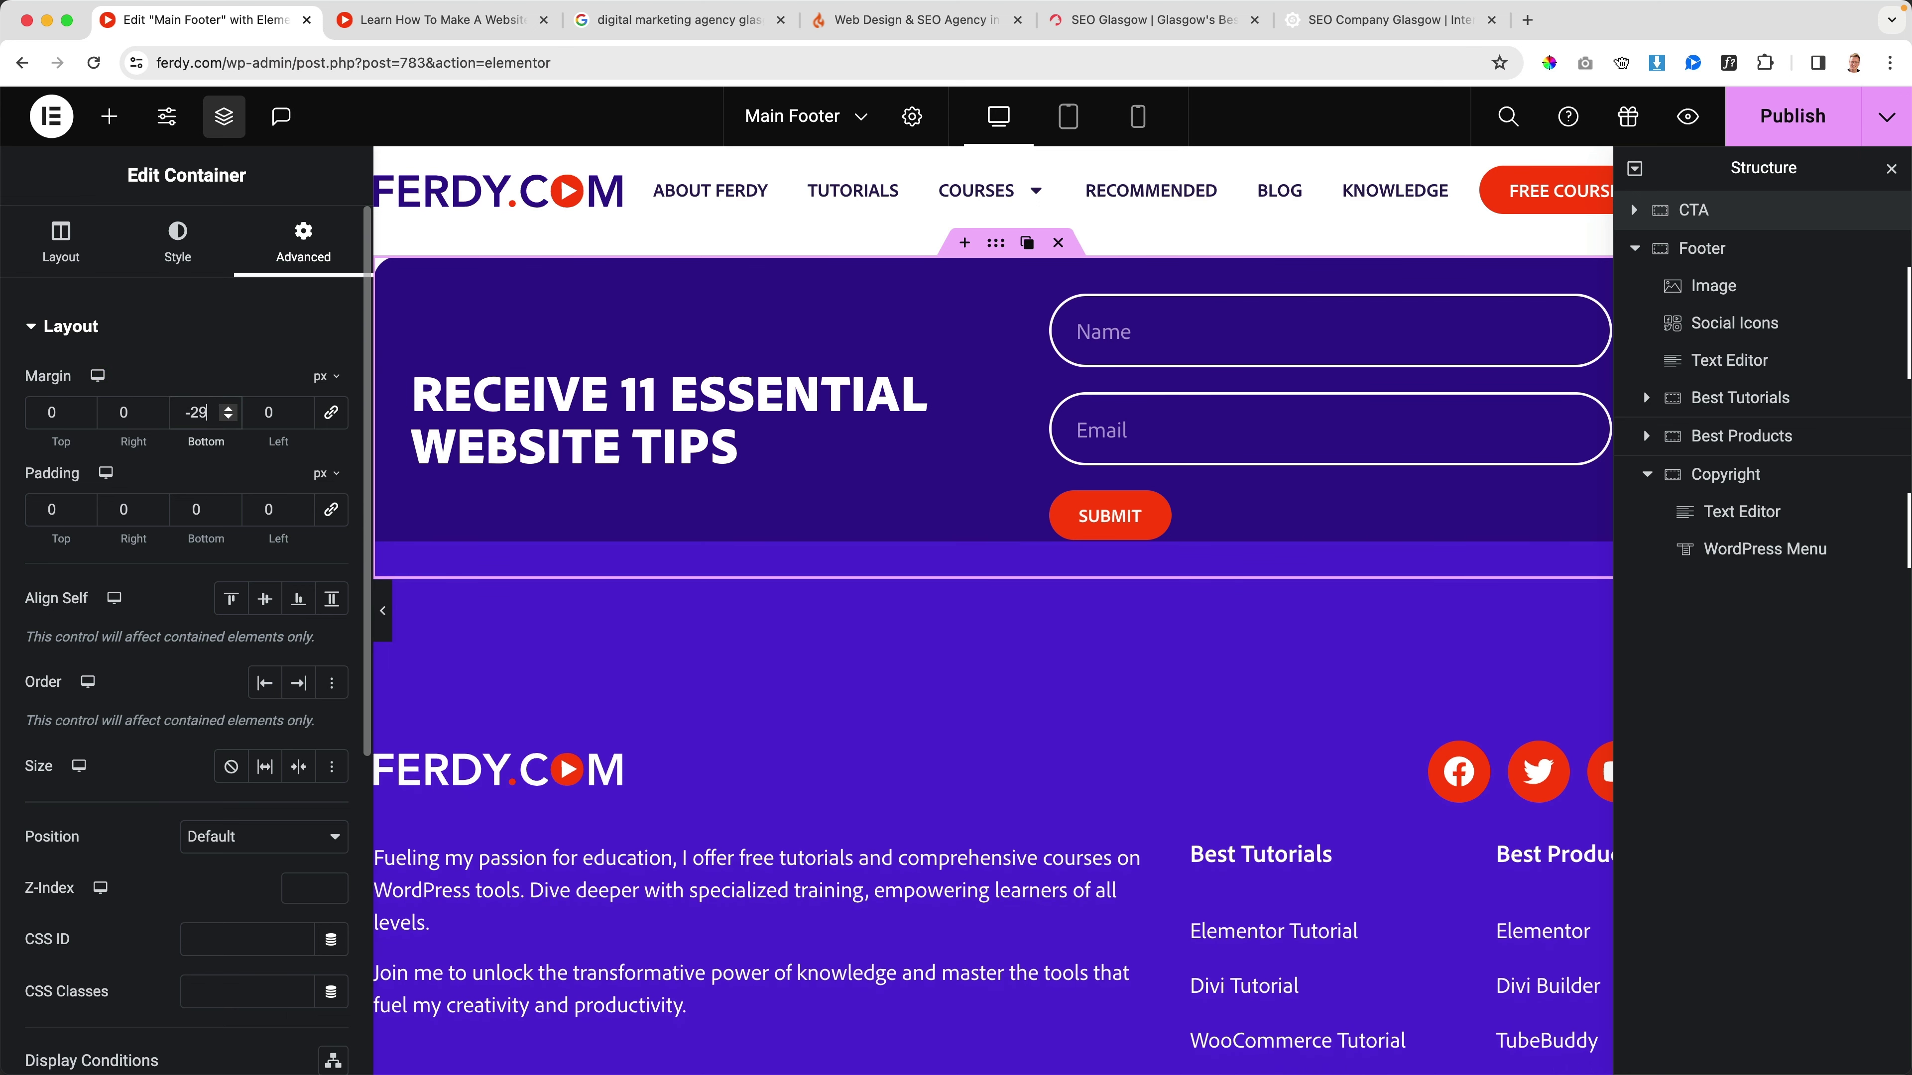
pyautogui.press('Down')
pyautogui.press('Down')
pyautogui.press('Down')
pyautogui.press('Down')
pyautogui.press('Down')
pyautogui.press('Down')
pyautogui.press('Down')
pyautogui.press('Down')
pyautogui.press('Down')
pyautogui.press('Down')
pyautogui.press('Down')
pyautogui.press('Down')
pyautogui.press('Down')
pyautogui.press('Down')
pyautogui.press('Down')
pyautogui.press('Down')
pyautogui.press('Down')
pyautogui.press('Down')
pyautogui.press('Down')
pyautogui.press('Down')
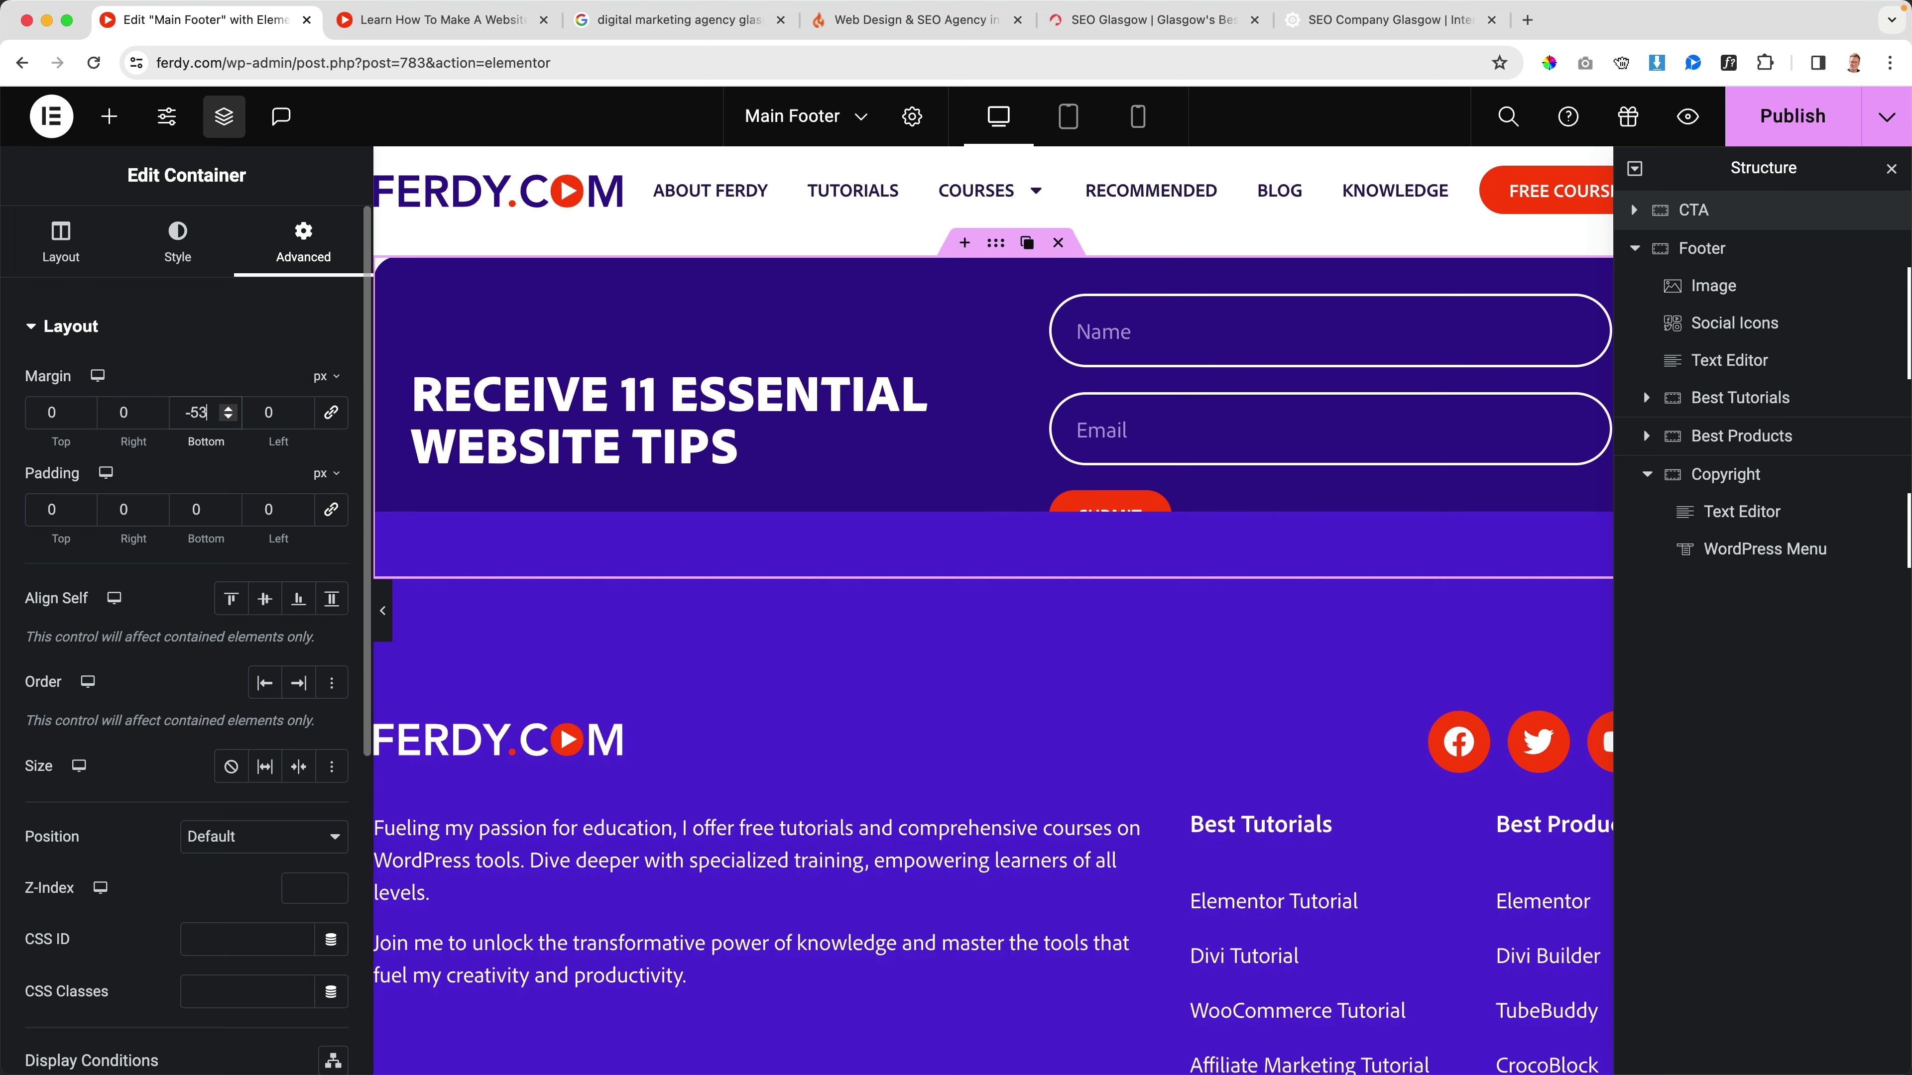
pyautogui.press('Down')
pyautogui.press('Down')
pyautogui.press('Down')
pyautogui.press('Down')
pyautogui.press('Down')
pyautogui.press('Down')
pyautogui.press('Down')
pyautogui.press('Down')
pyautogui.press('Down')
pyautogui.press('Down')
pyautogui.press('Down')
pyautogui.press('Down')
pyautogui.press('Down')
pyautogui.press('Down')
pyautogui.press('Down')
pyautogui.press('Down')
pyautogui.press('Down')
pyautogui.press('Down')
pyautogui.press('Down')
pyautogui.press('Down')
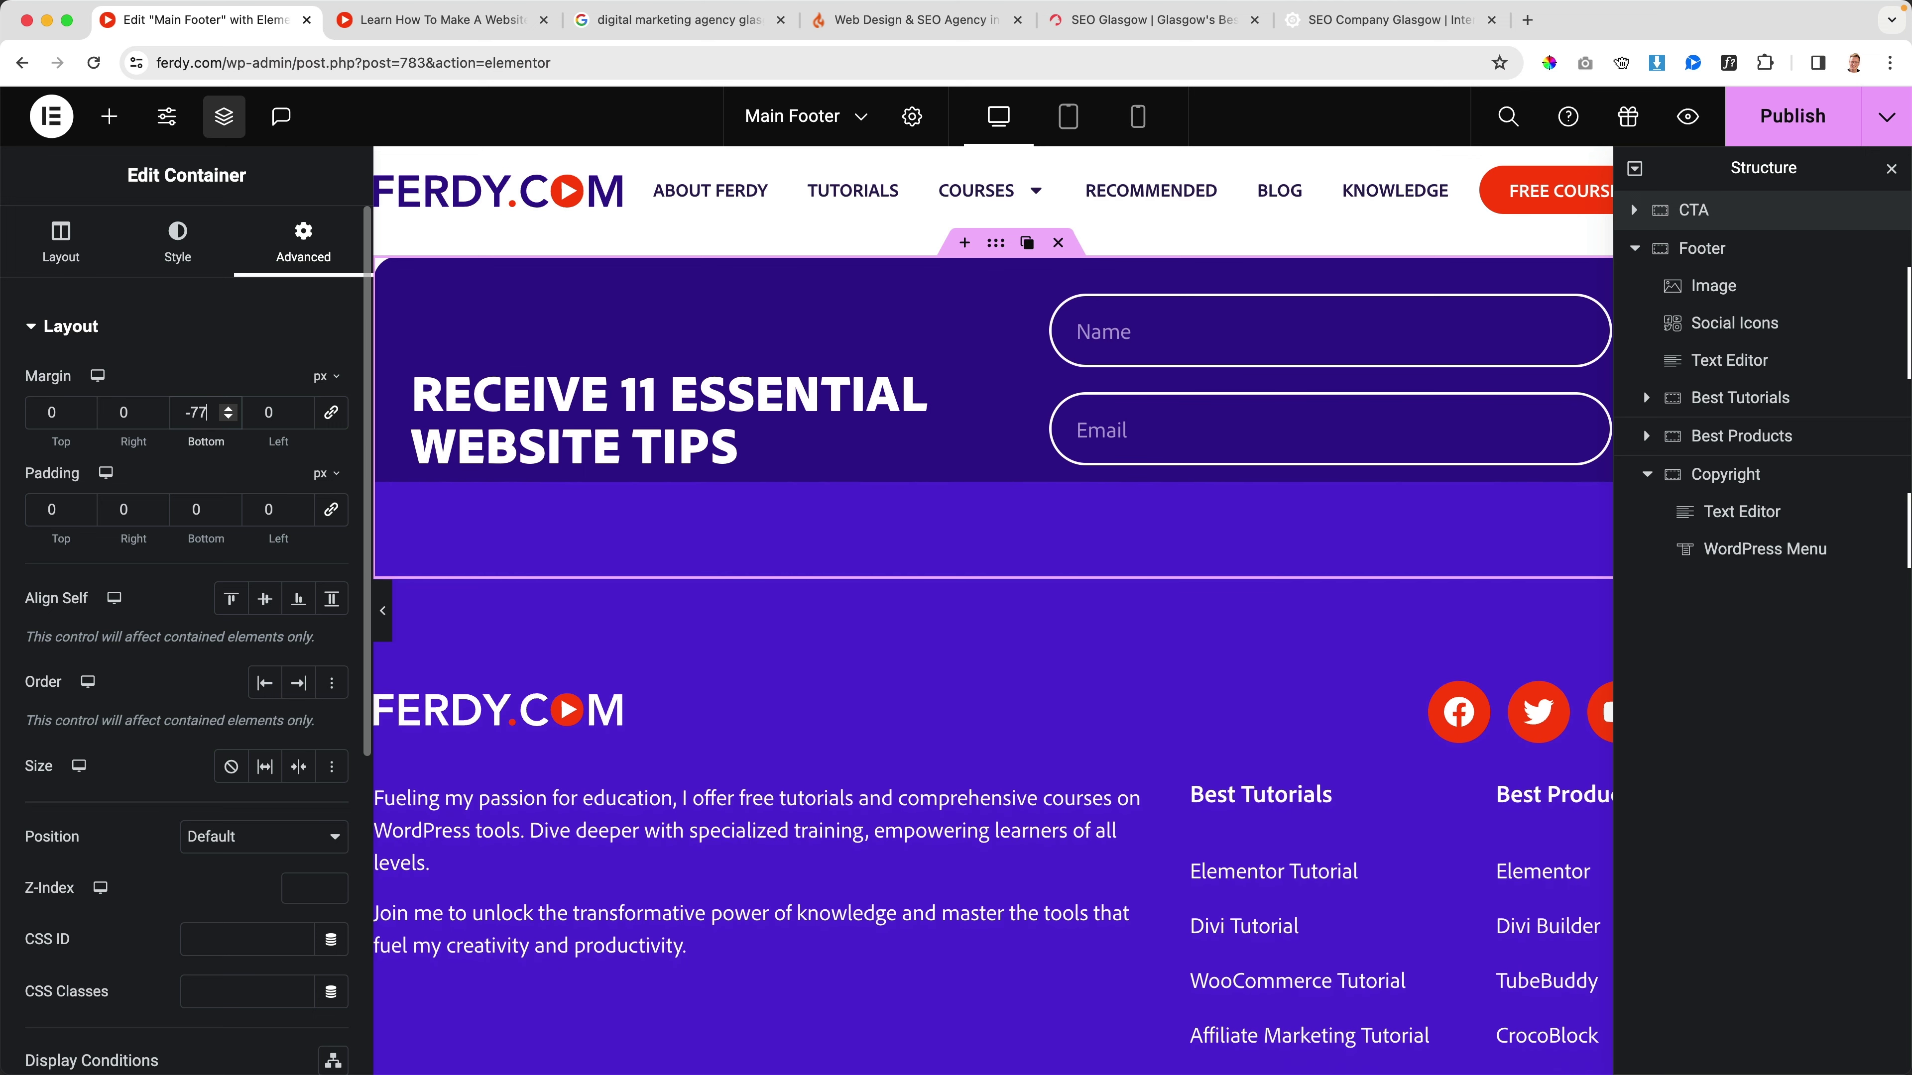
pyautogui.press('Down')
pyautogui.press('Down')
pyautogui.press('Down')
pyautogui.press('Down')
pyautogui.press('Down')
pyautogui.press('Down')
pyautogui.press('Down')
pyautogui.press('Down')
pyautogui.press('Down')
pyautogui.press('Down')
pyautogui.press('Down')
pyautogui.press('Down')
pyautogui.press('Down')
pyautogui.press('Down')
pyautogui.press('Down')
pyautogui.press('Down')
pyautogui.press('Down')
pyautogui.press('Down')
pyautogui.press('Down')
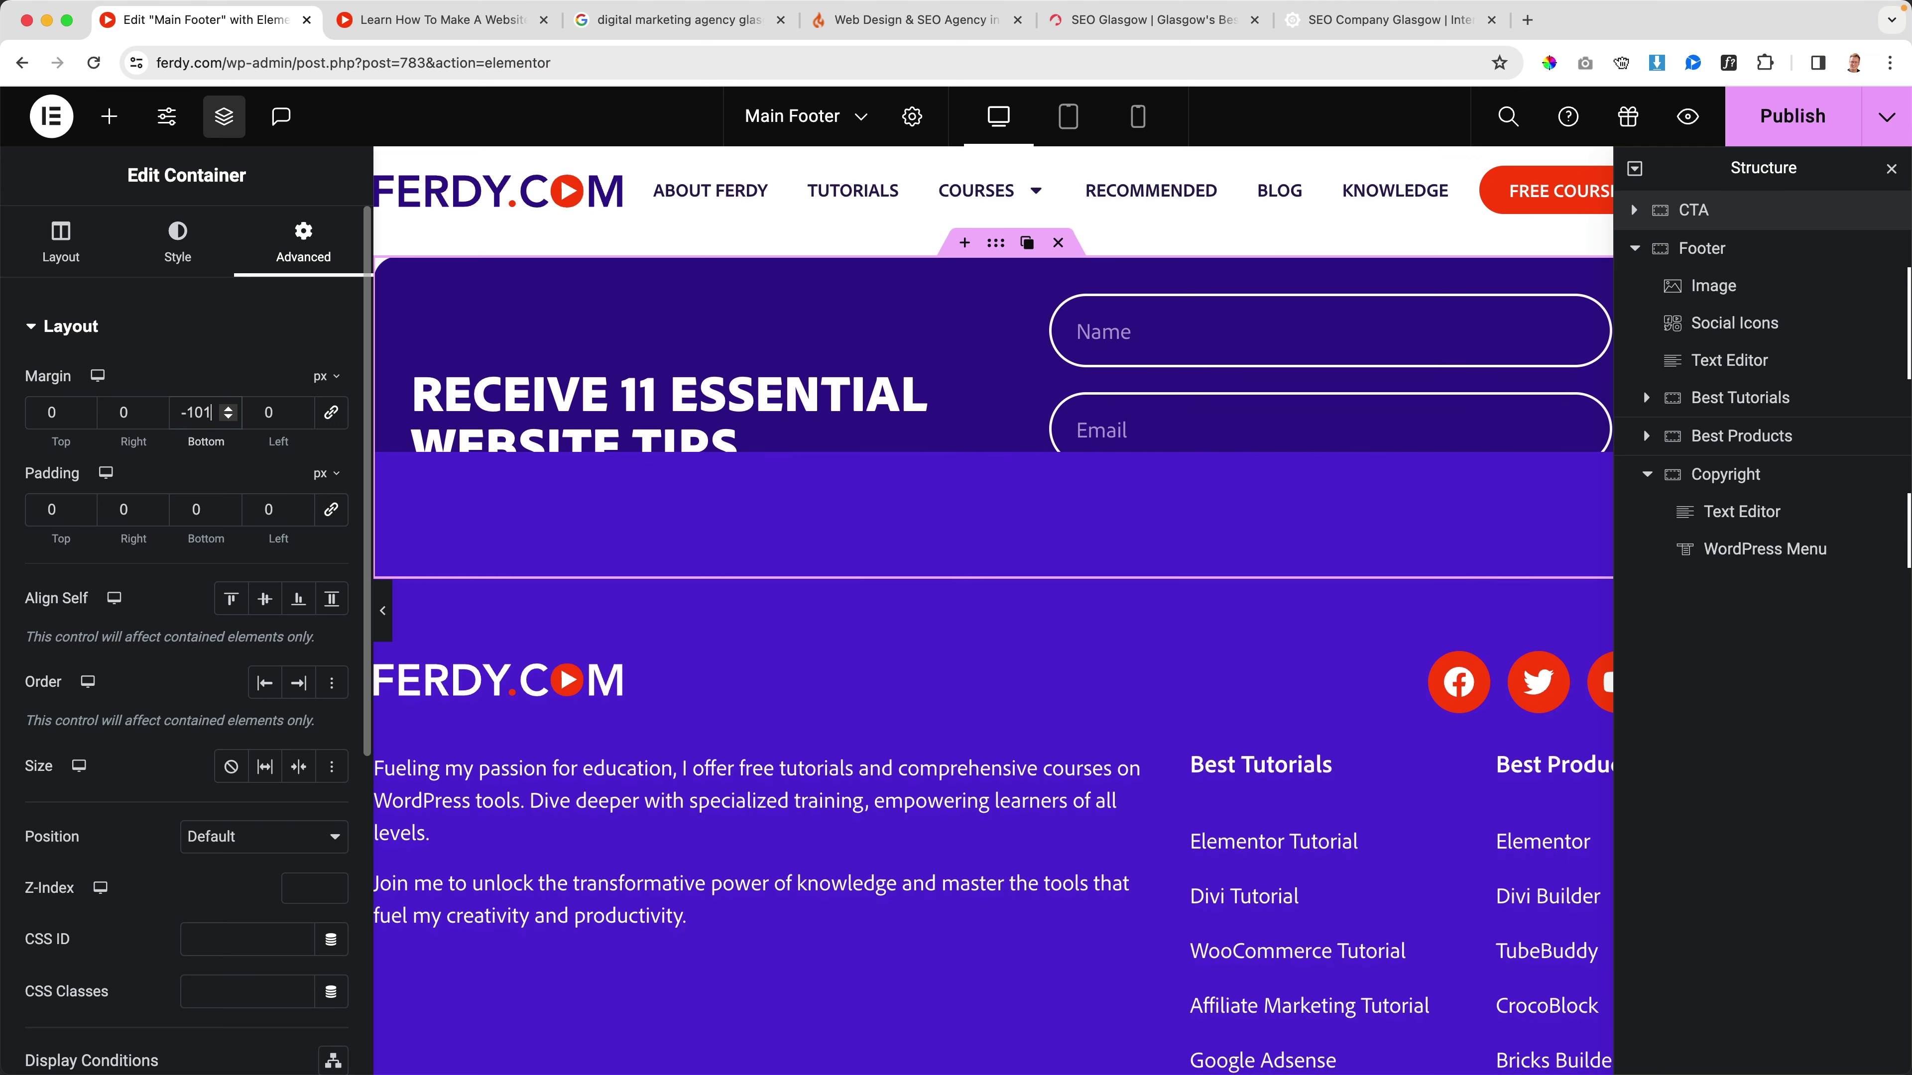
pyautogui.press('Down')
pyautogui.press('Down')
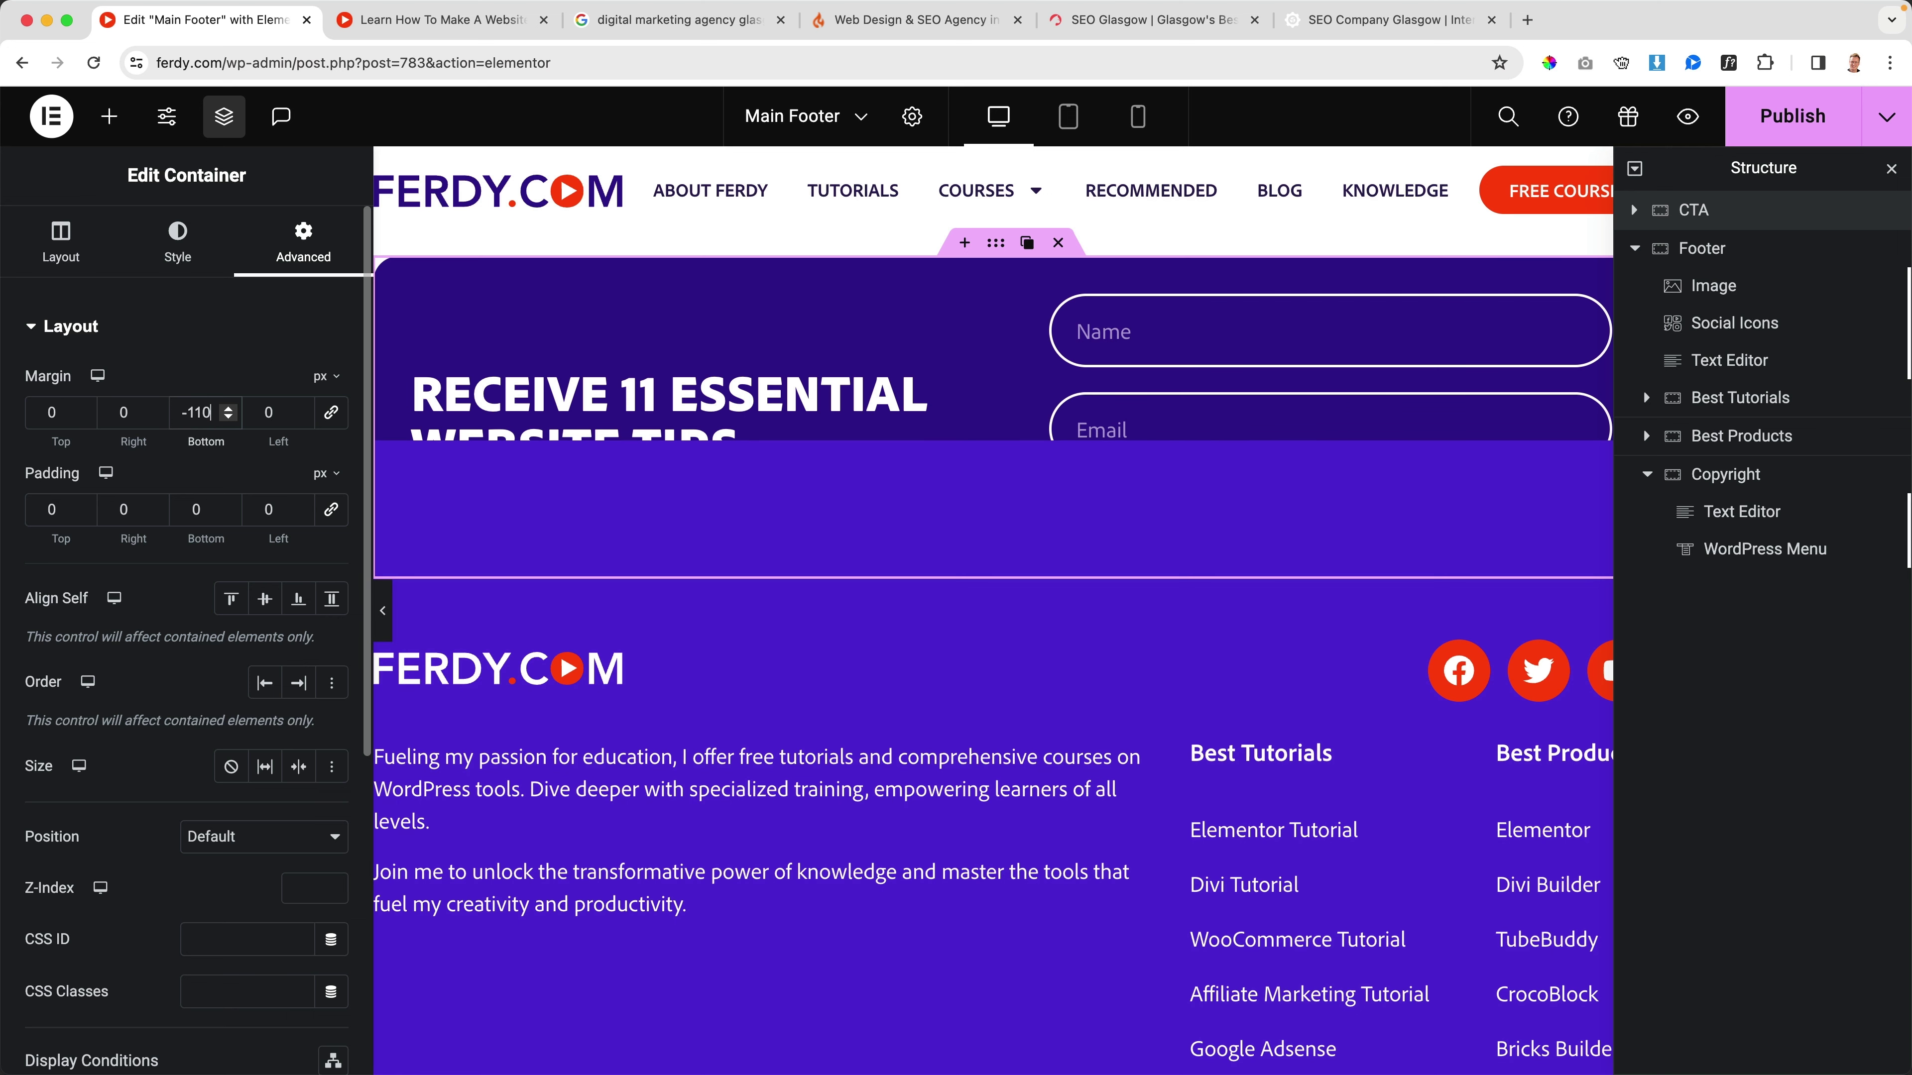
pyautogui.press('Down')
pyautogui.press('Down')
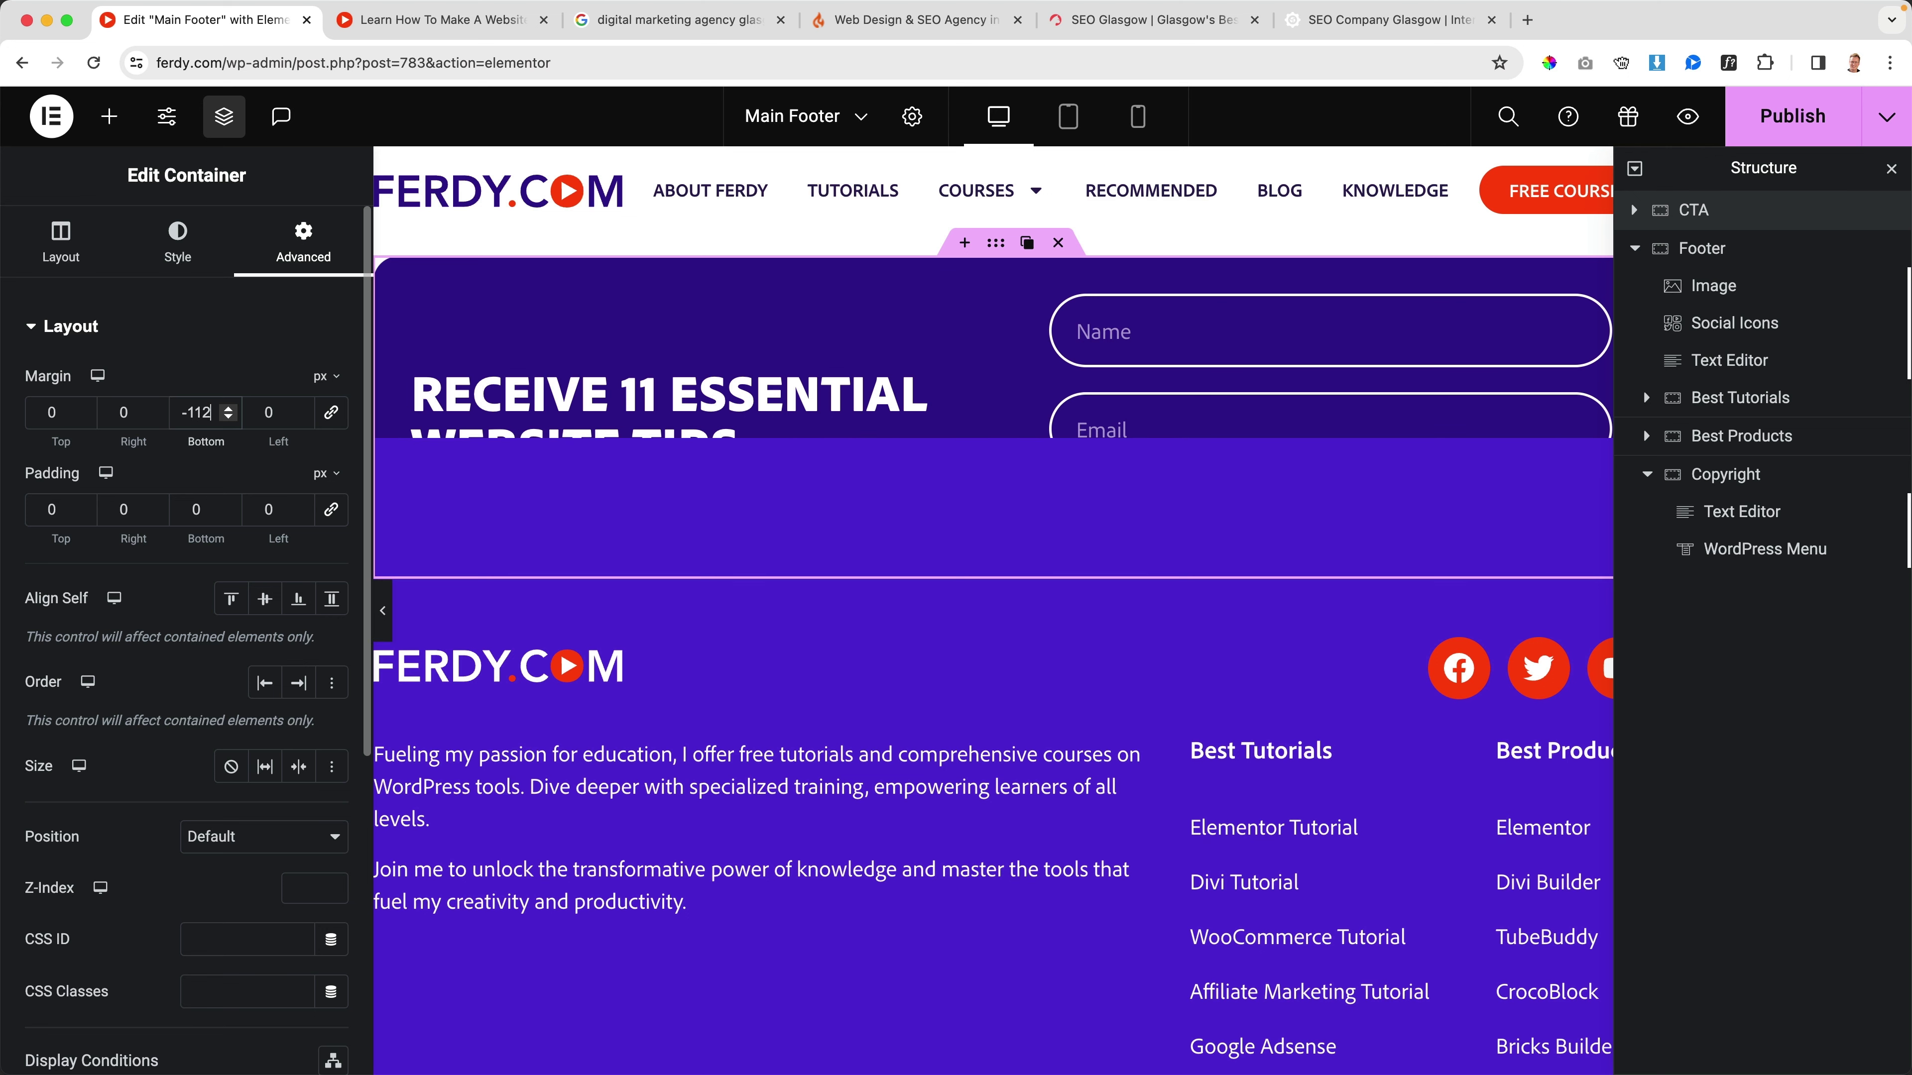
pyautogui.press('Down')
pyautogui.press('Down')
pyautogui.press('Down')
pyautogui.press('Down')
pyautogui.press('Down')
pyautogui.press('Down')
pyautogui.press('Down')
pyautogui.press('Down')
pyautogui.press('Down')
pyautogui.press('Down')
pyautogui.press('Down')
pyautogui.press('Down')
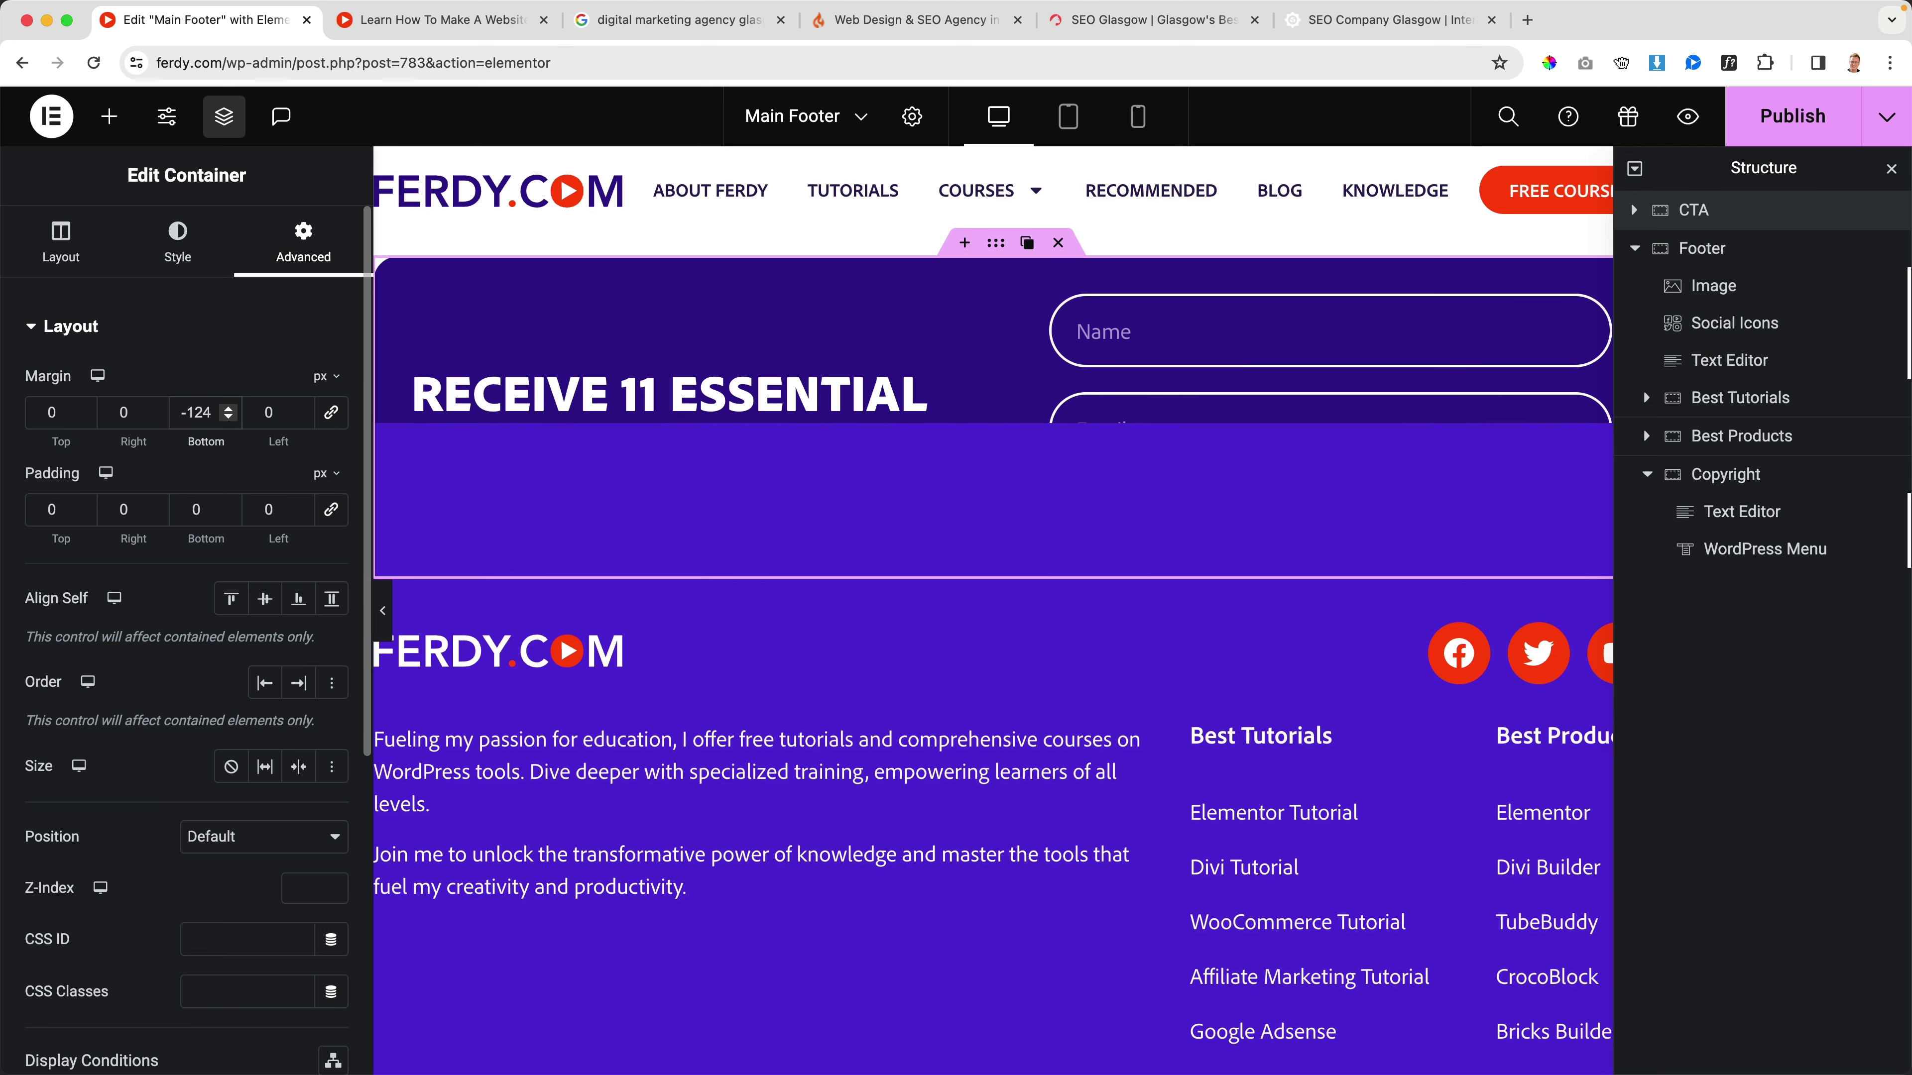
pyautogui.press('Down')
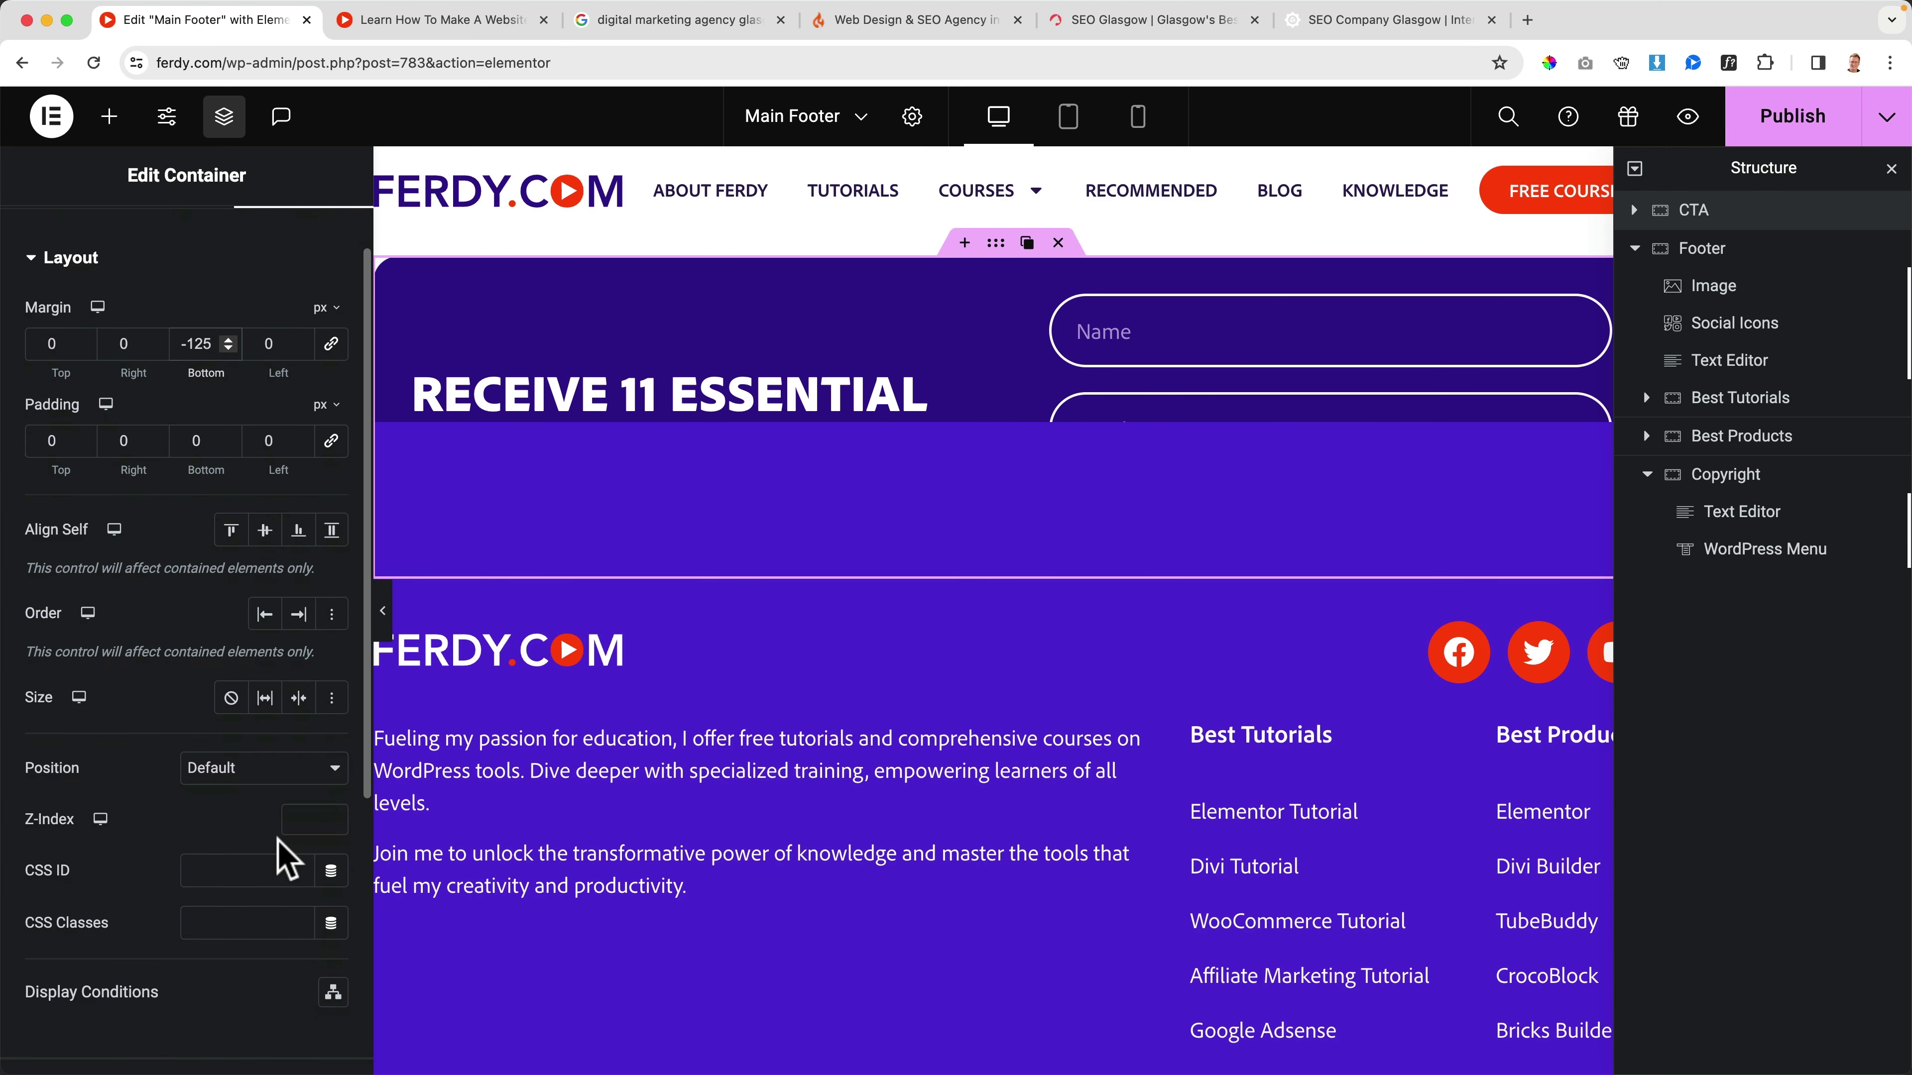
# Step: Set the CTA container's z-index to 1 so that it sits in front of the Footer container
pyautogui.scroll(-2, 286, 840)
pyautogui.click(305, 818)
pyautogui.write('1')
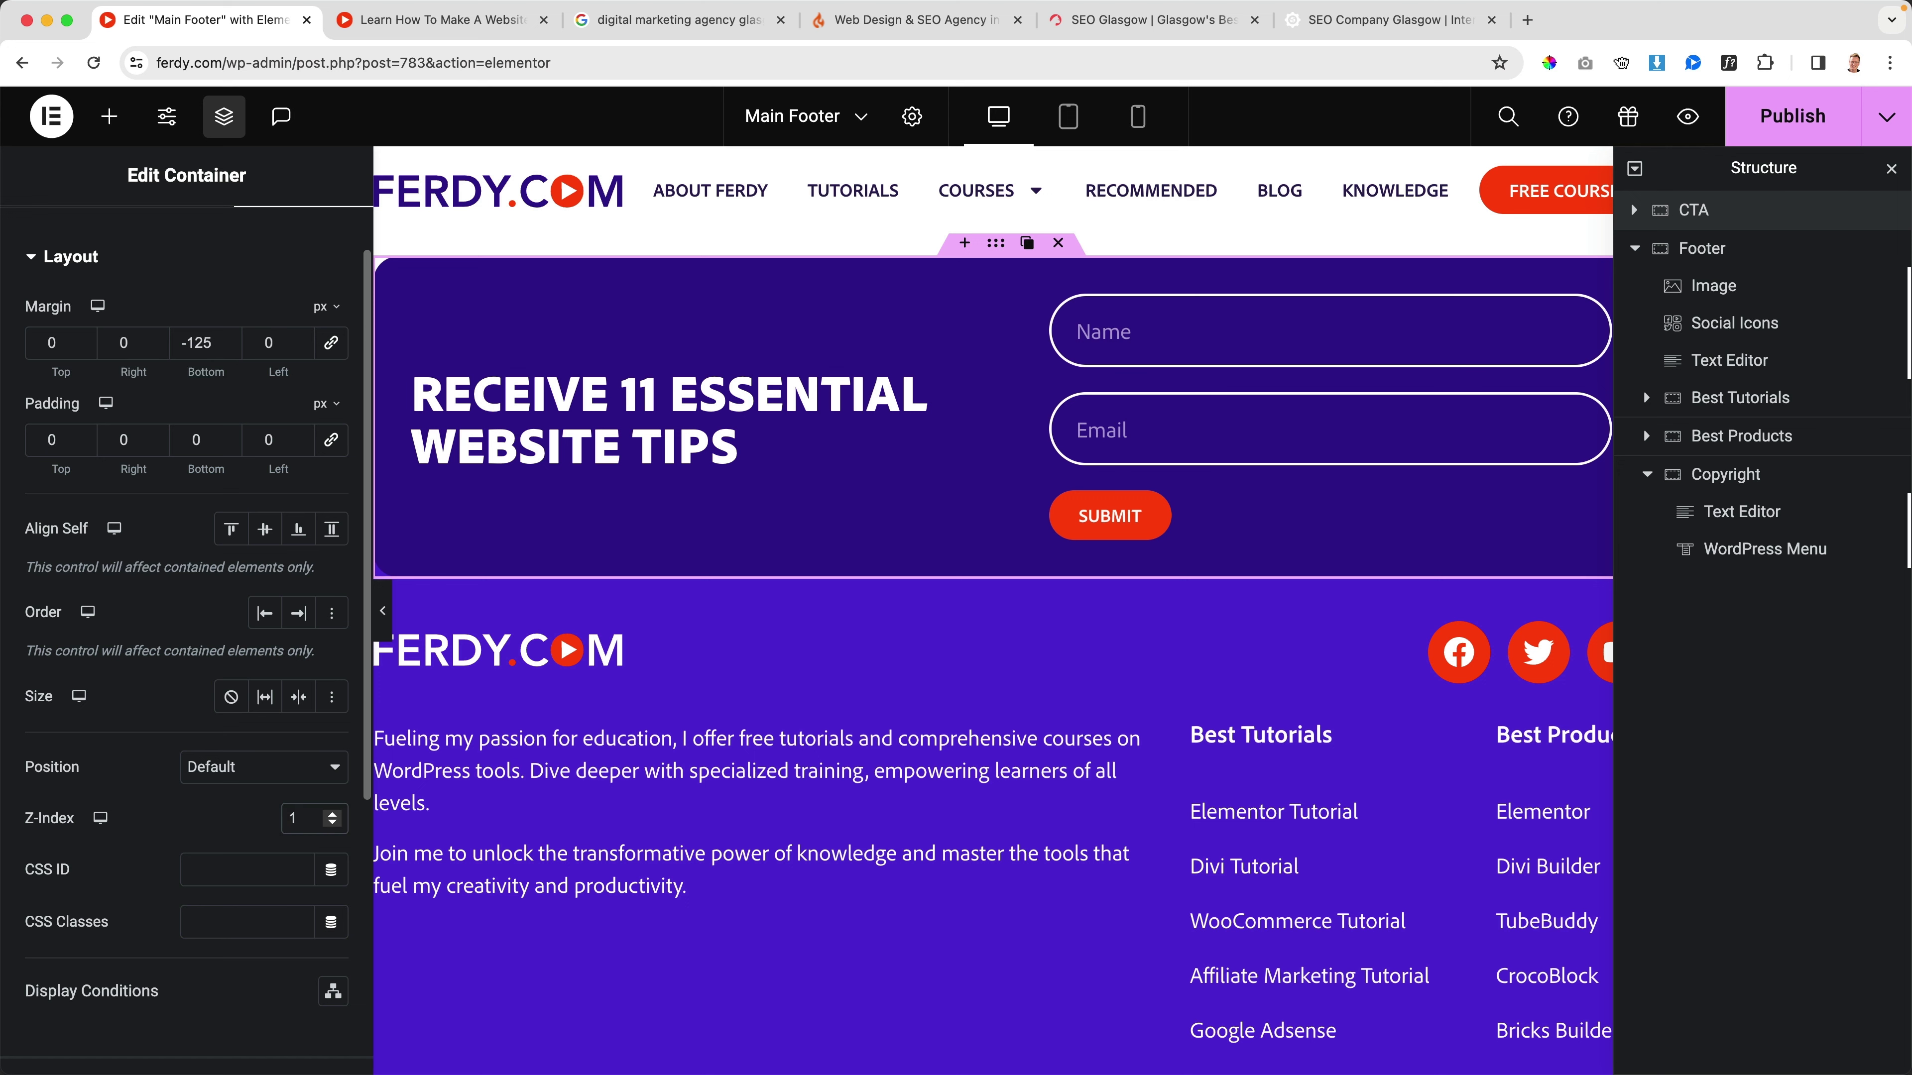
pyautogui.scroll(2, 916, 646)
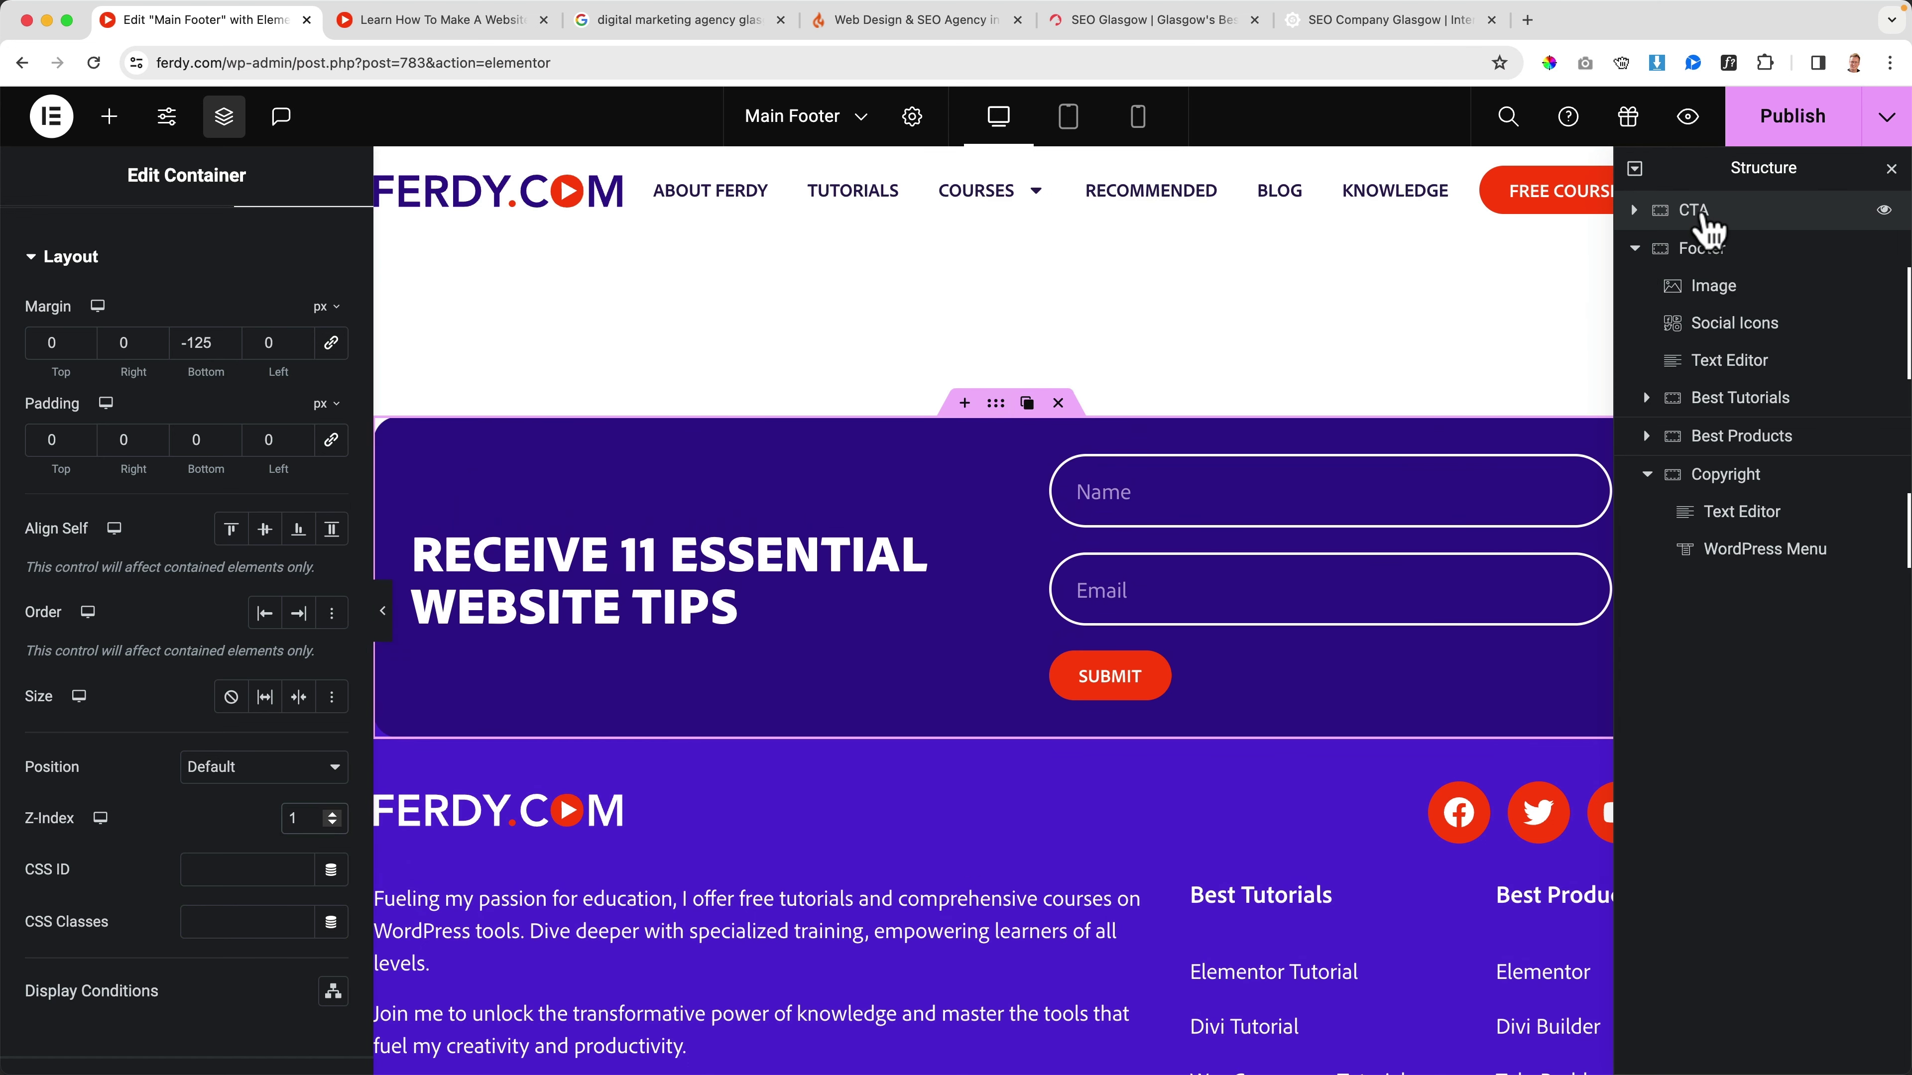
# Step: Set the CTA container's top margin to -125 px so that it overlaps the content above
pyautogui.click(54, 341)
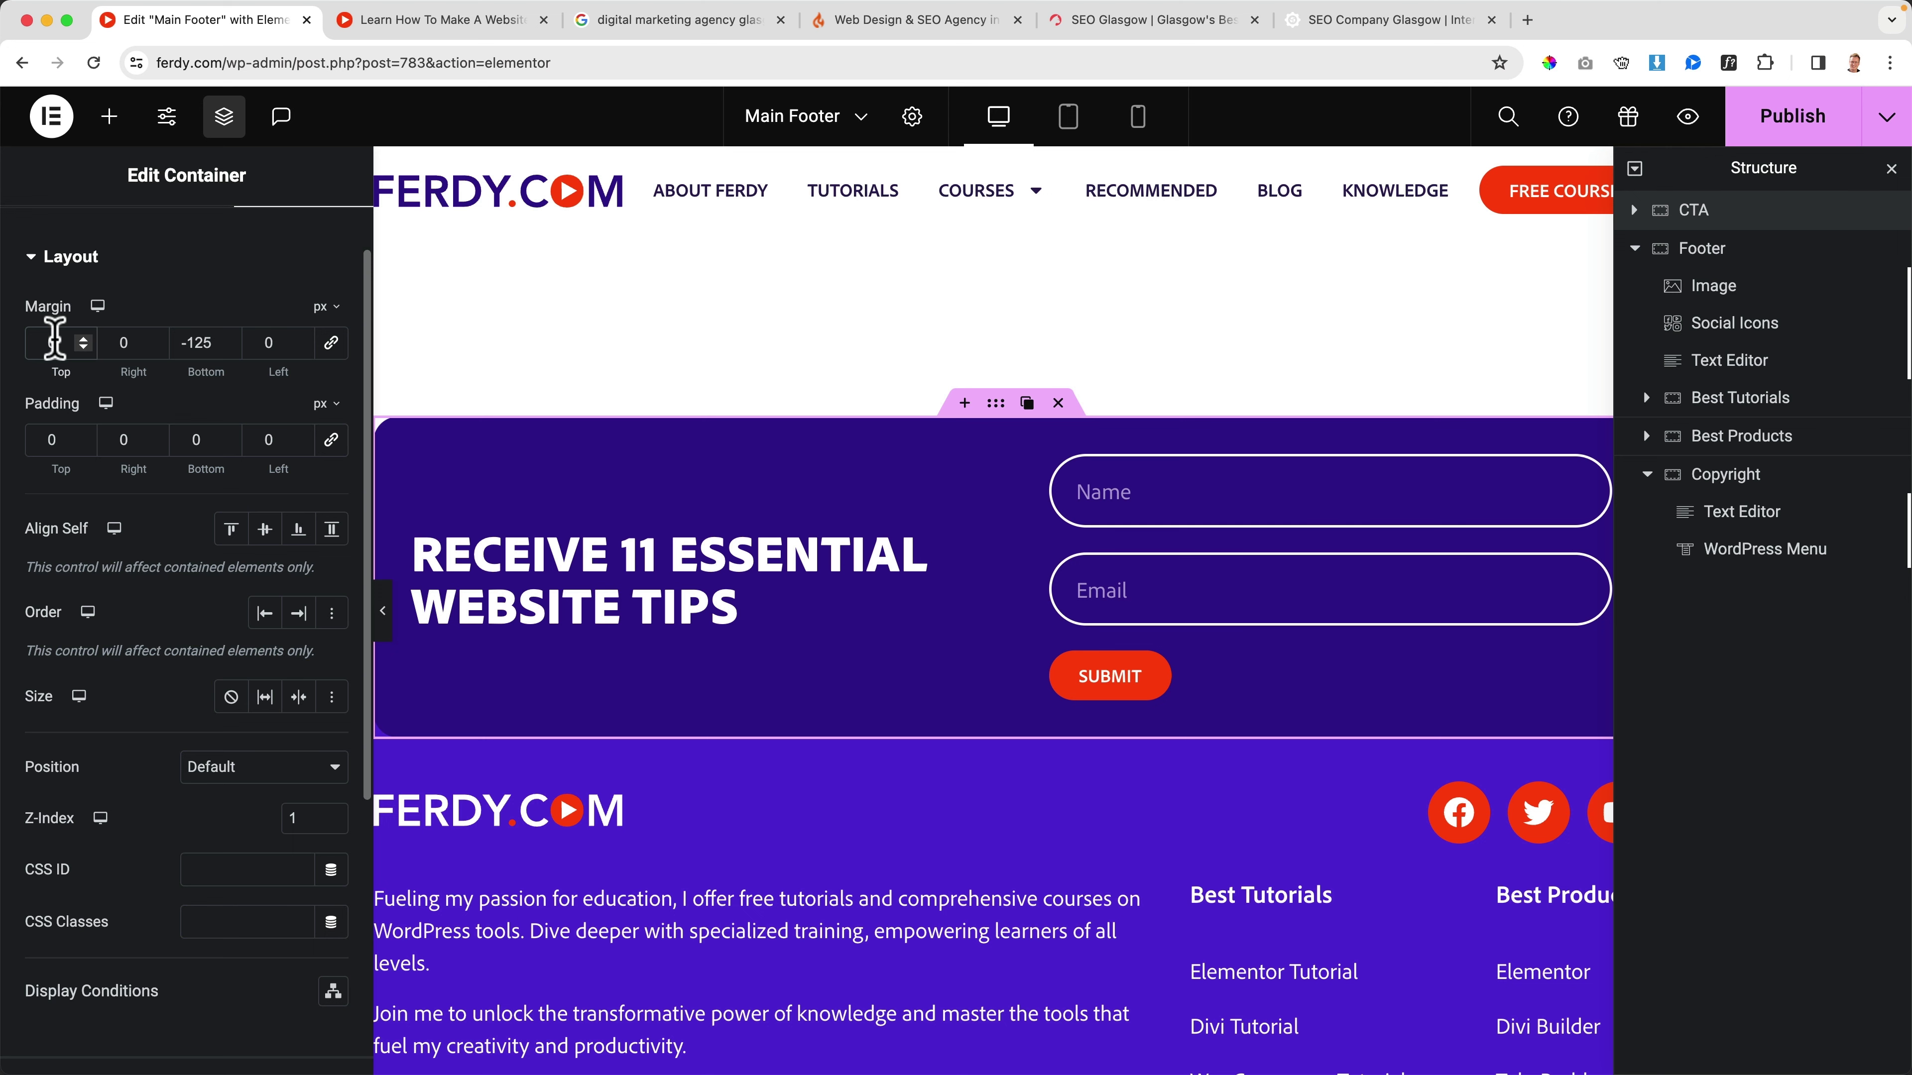
pyautogui.write('-12')
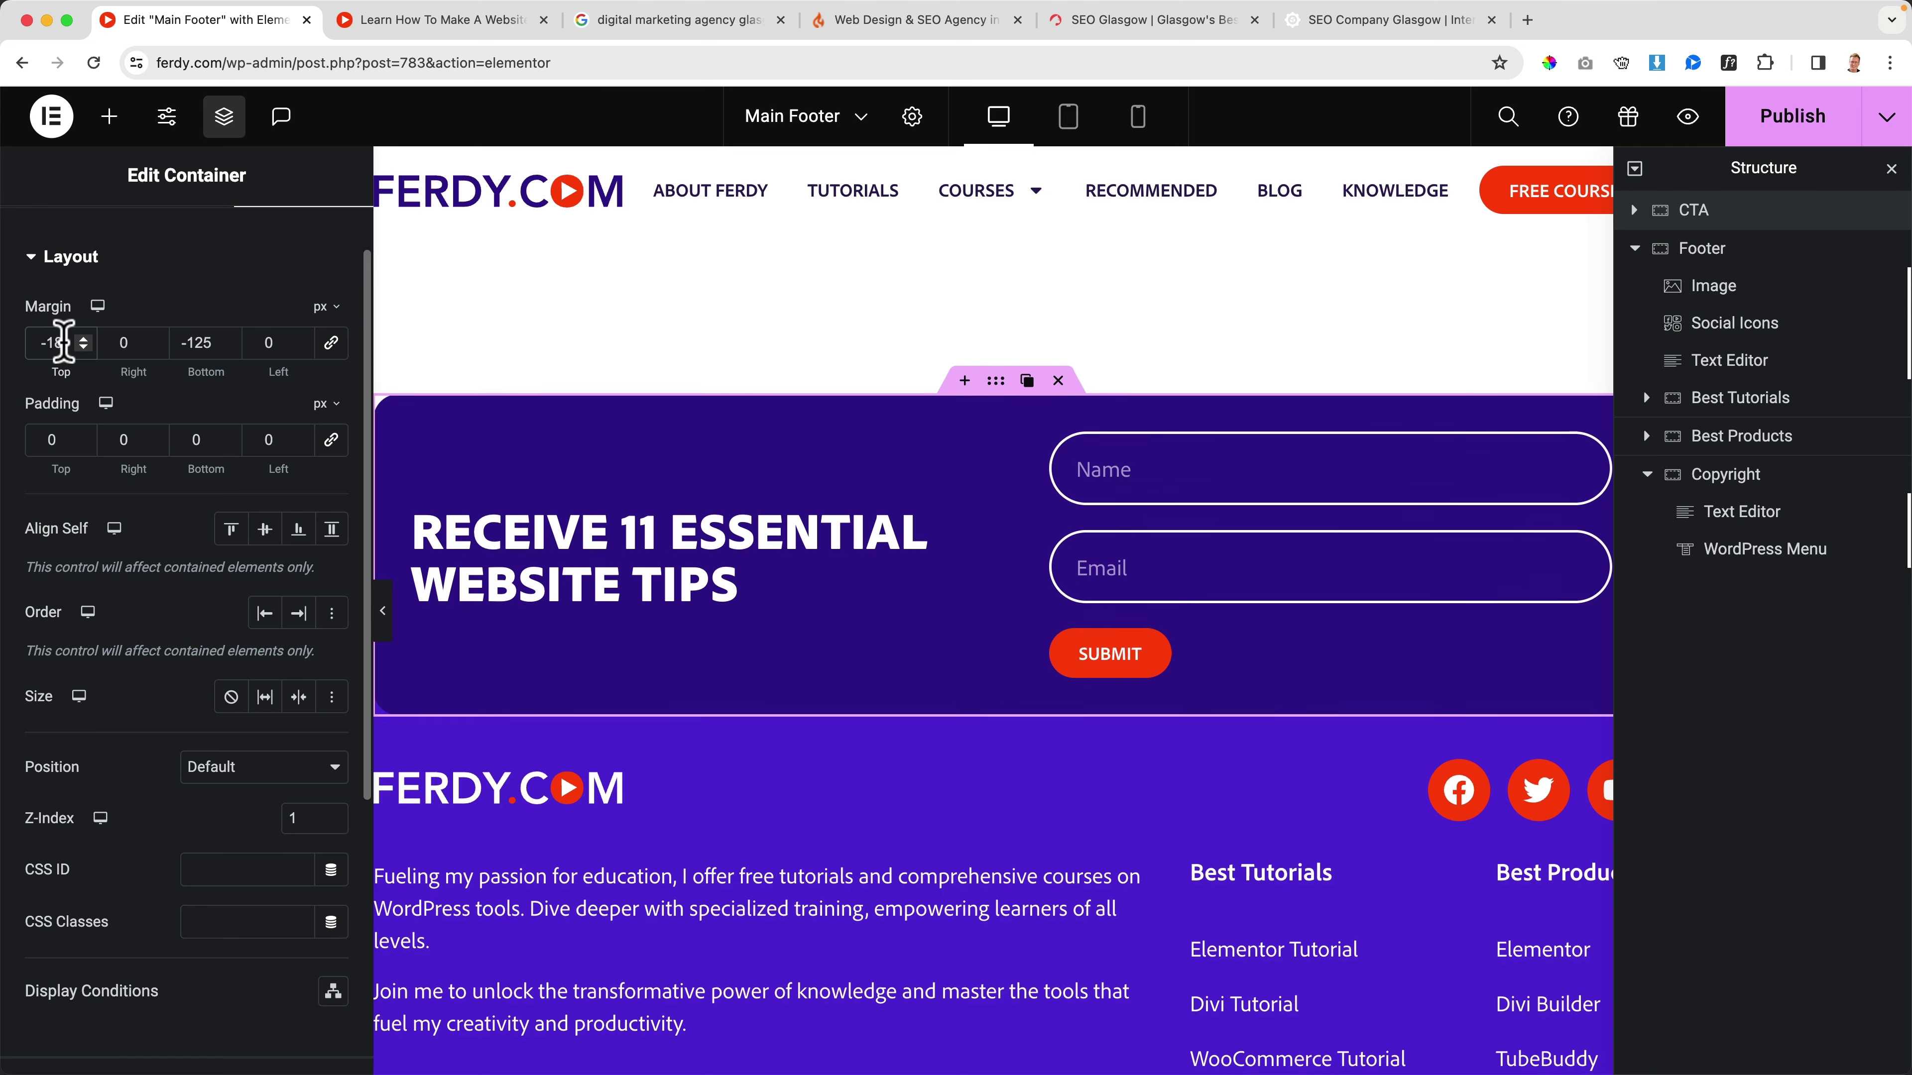
pyautogui.press('BackSpace')
pyautogui.press('BackSpace')
pyautogui.write('20')
pyautogui.press('Up')
pyautogui.press('Up')
pyautogui.press('Up')
pyautogui.press('Up')
pyautogui.press('Up')
pyautogui.press('Up')
pyautogui.press('Up')
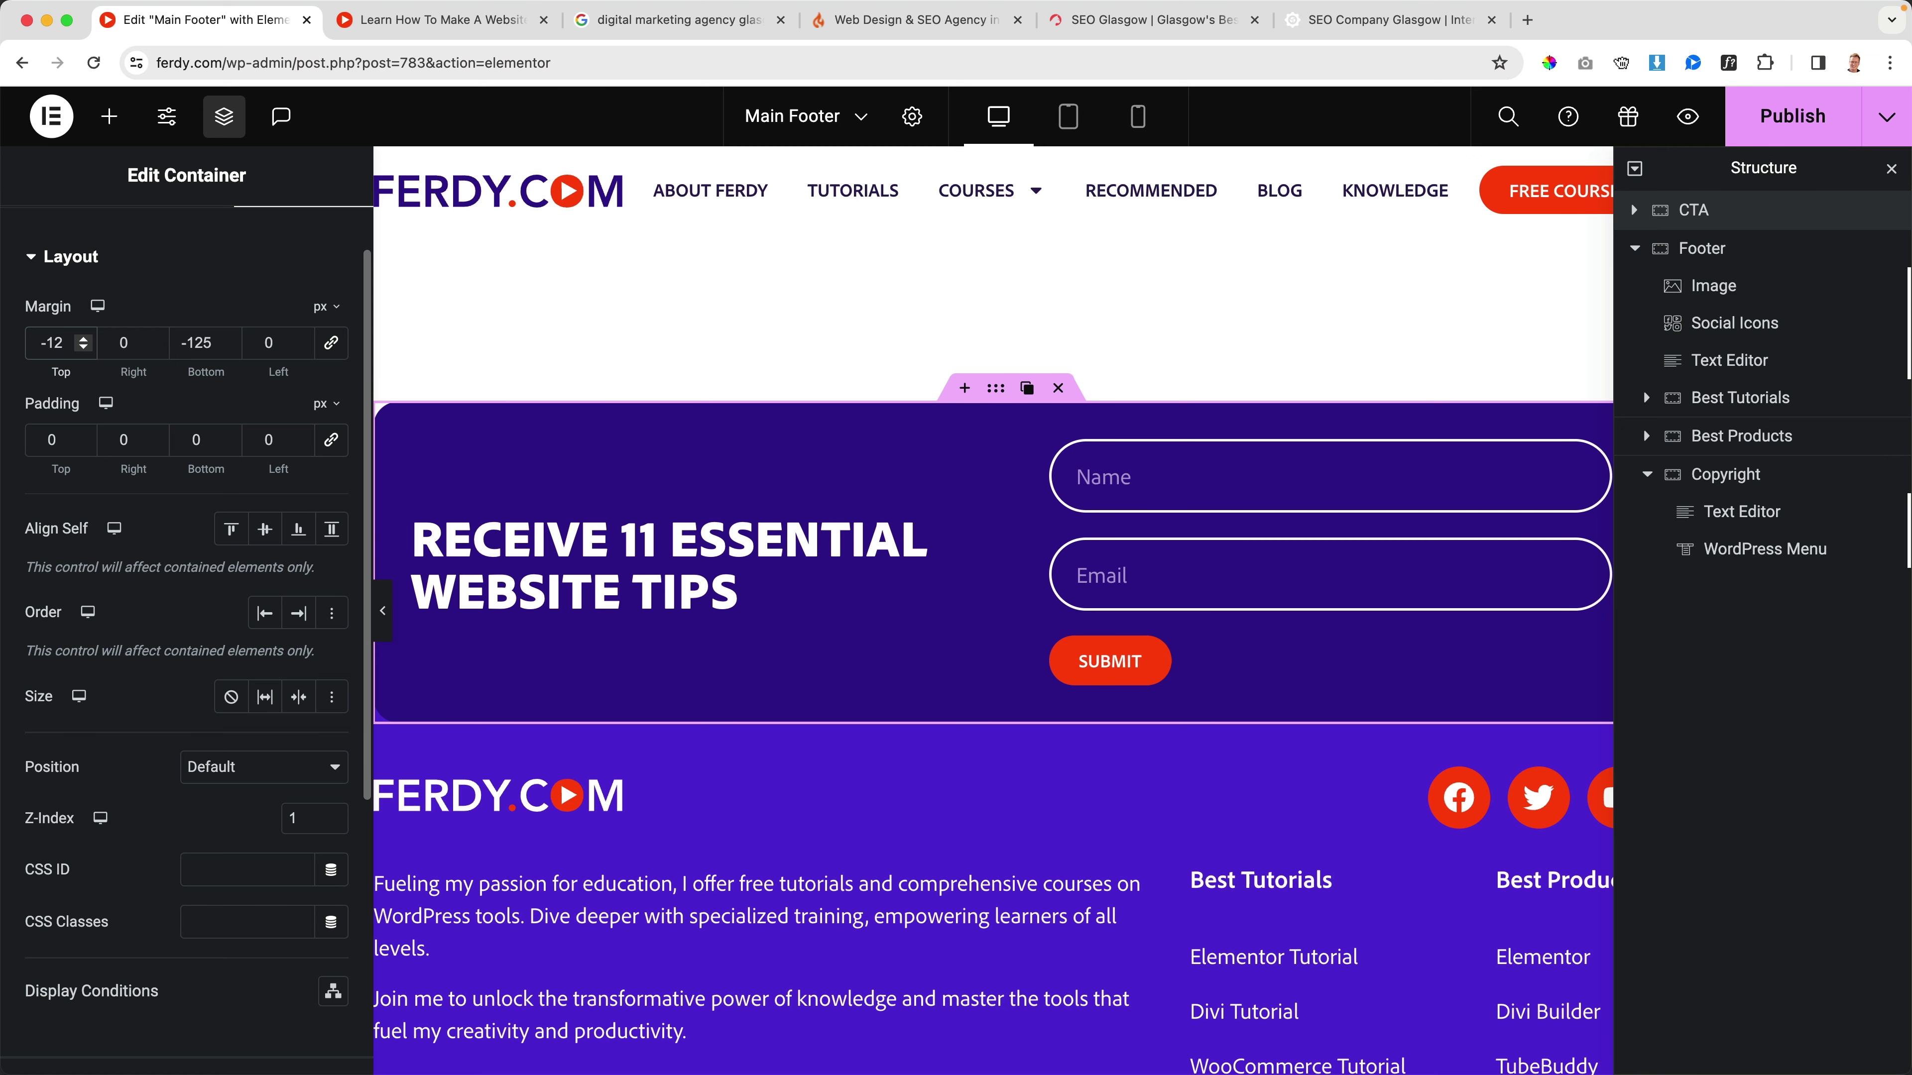
pyautogui.write('5')
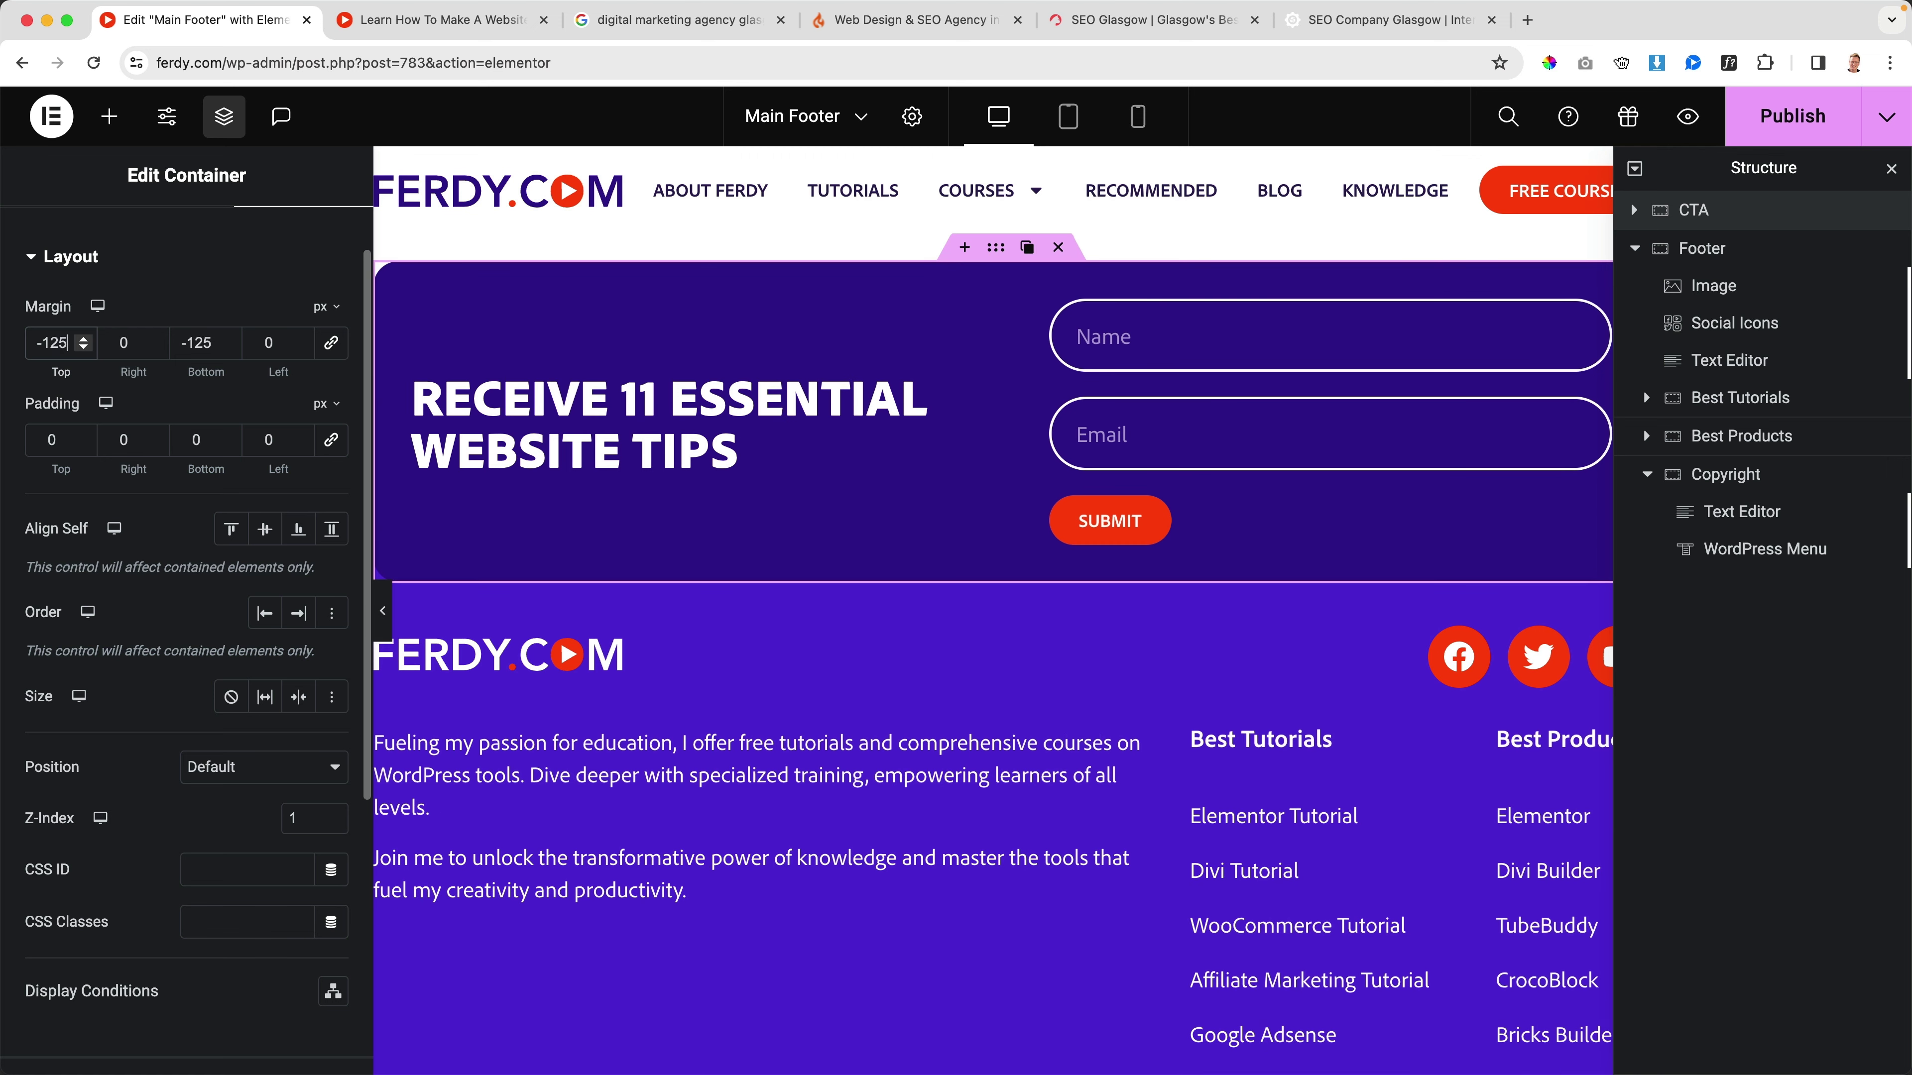
# Step: Publish the CTA container's layout changes and check the overlap on the reloaded live ferdy.com page
pyautogui.click(1790, 132)
pyautogui.click(422, 19)
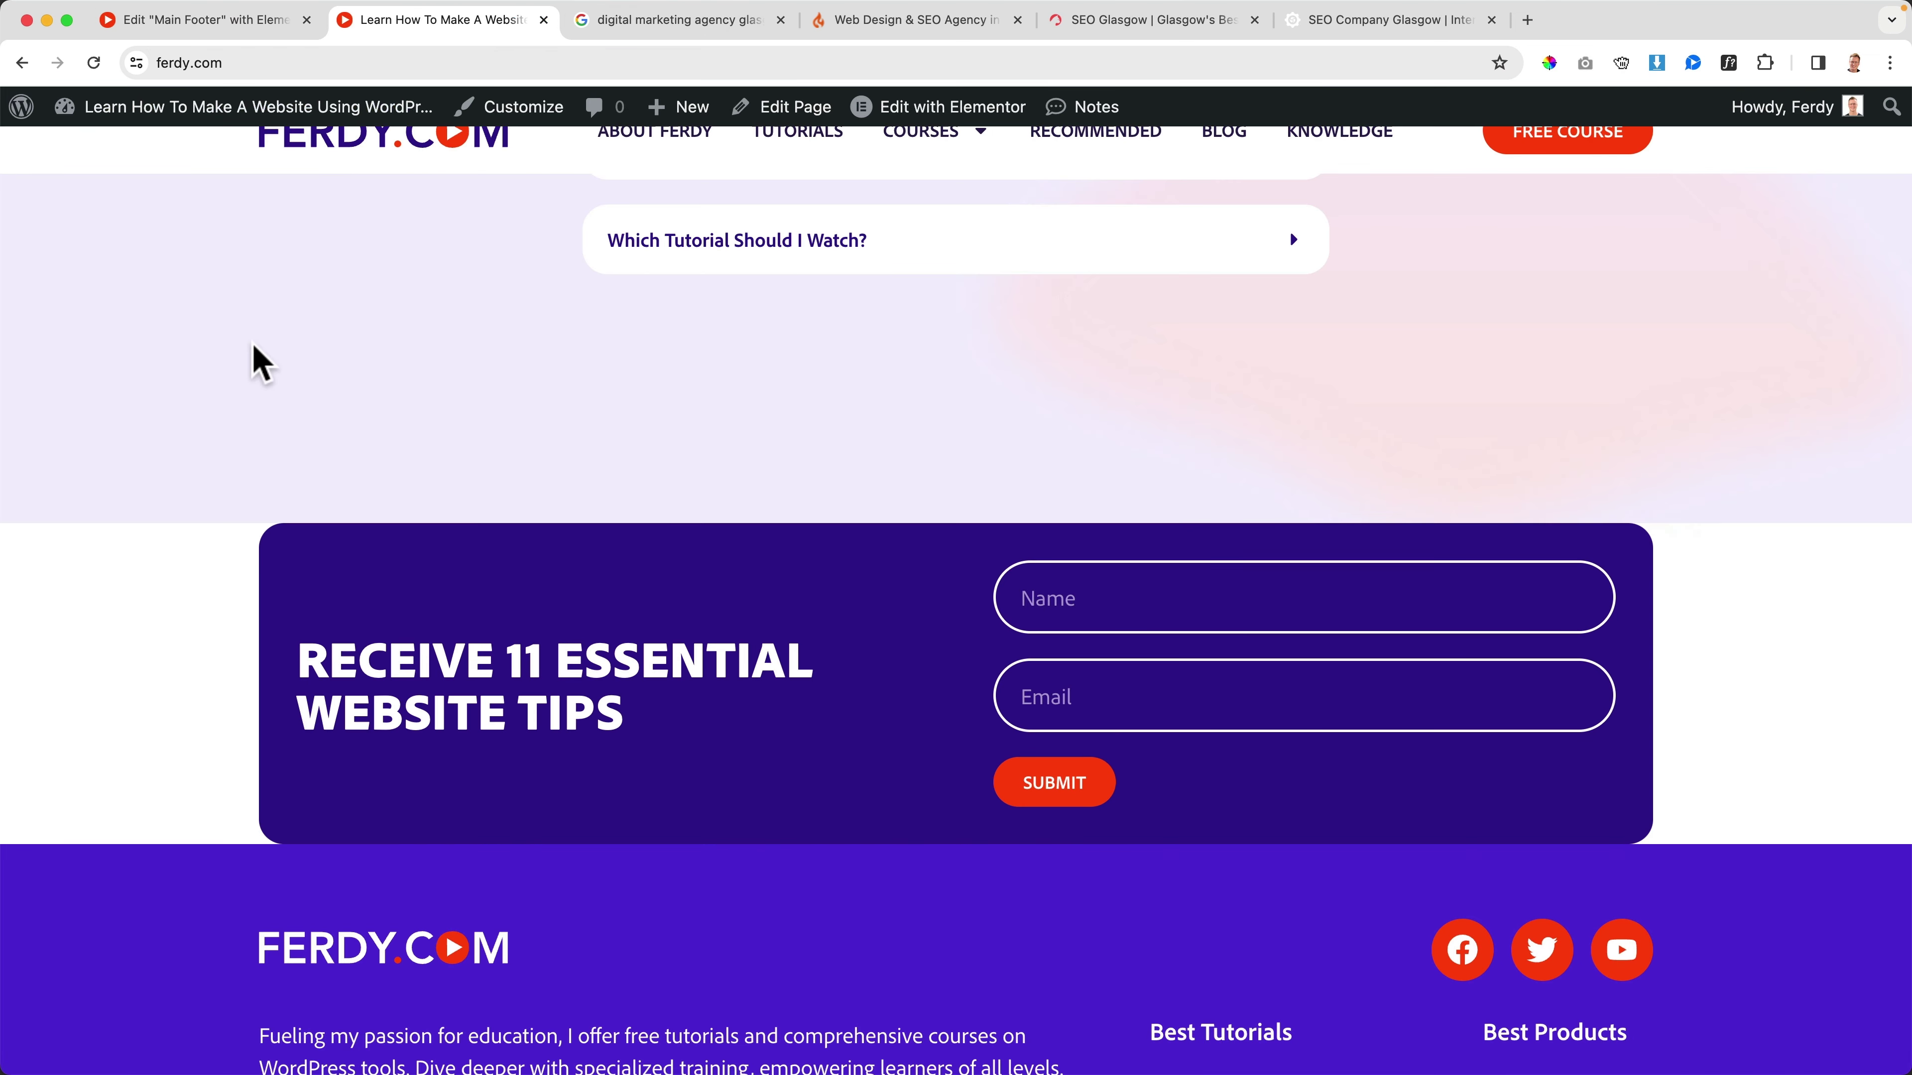
pyautogui.press('super+r')
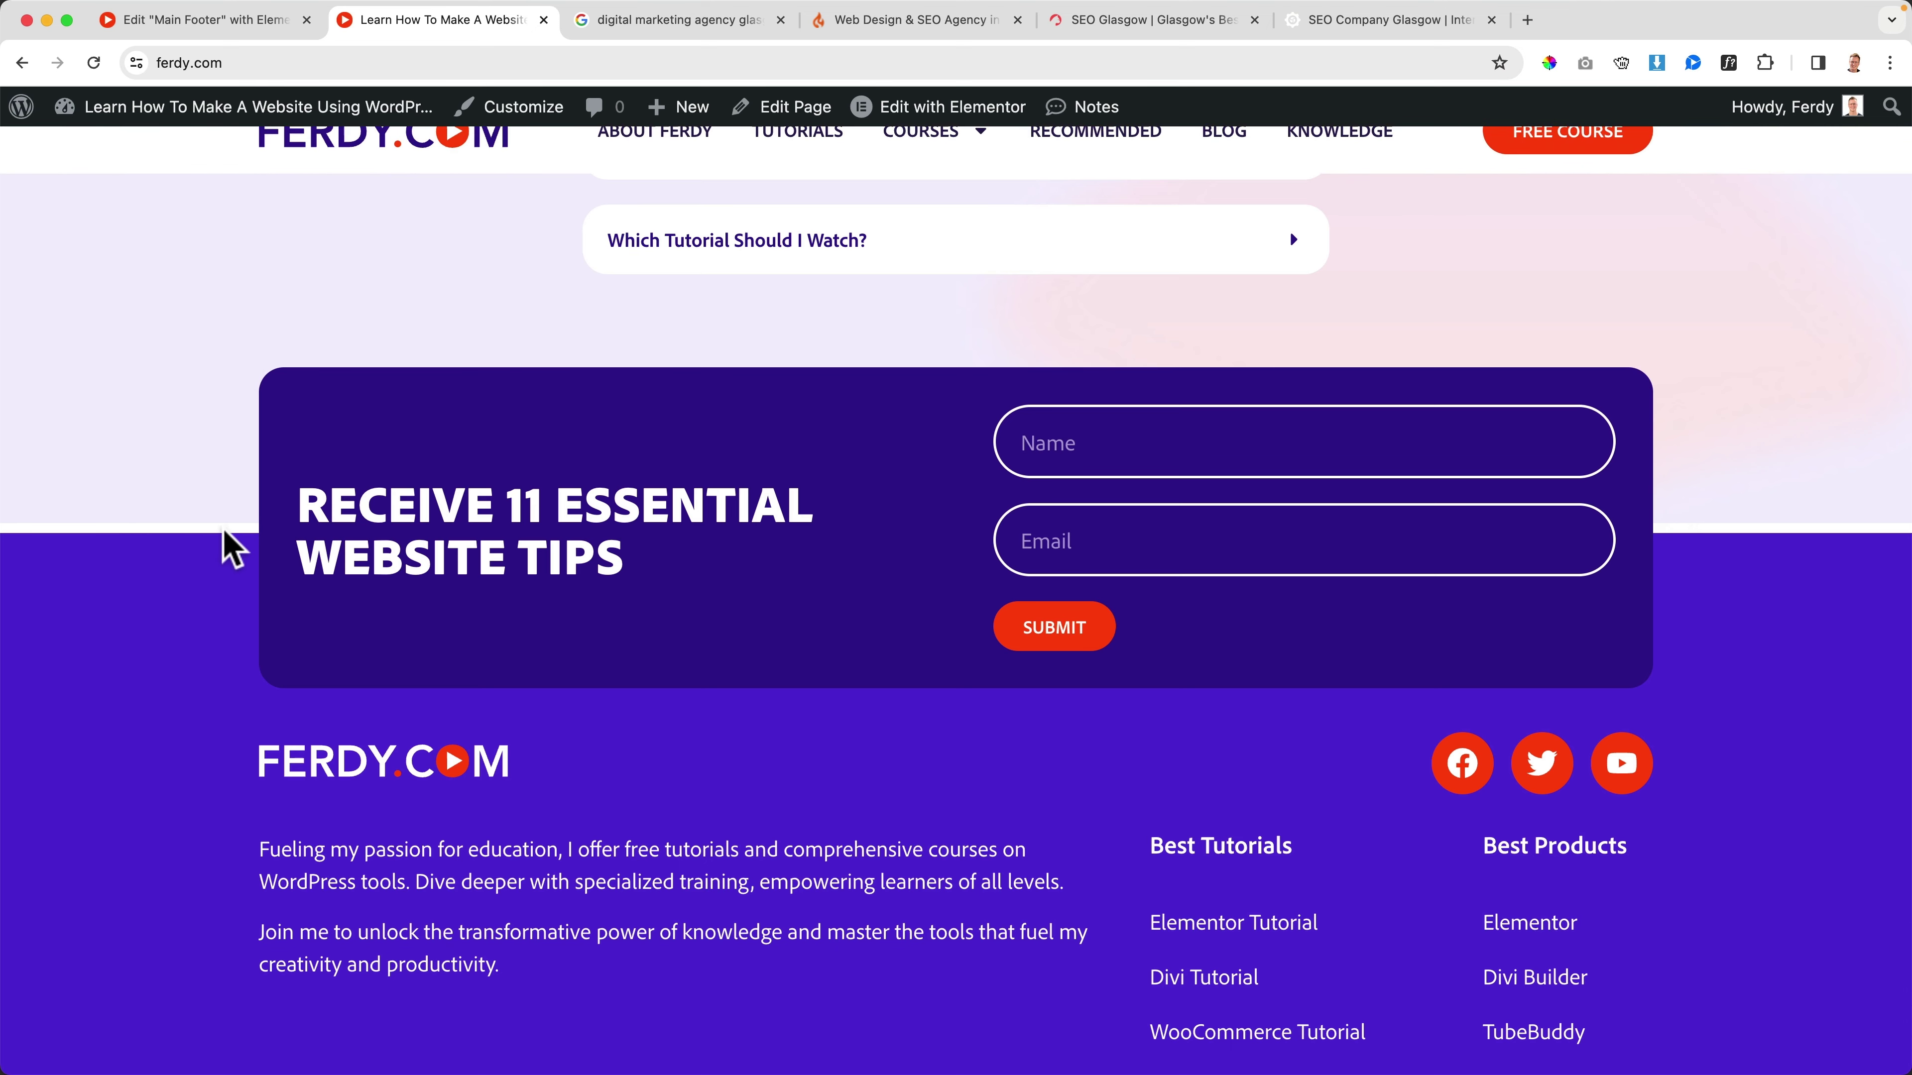
pyautogui.click(201, 21)
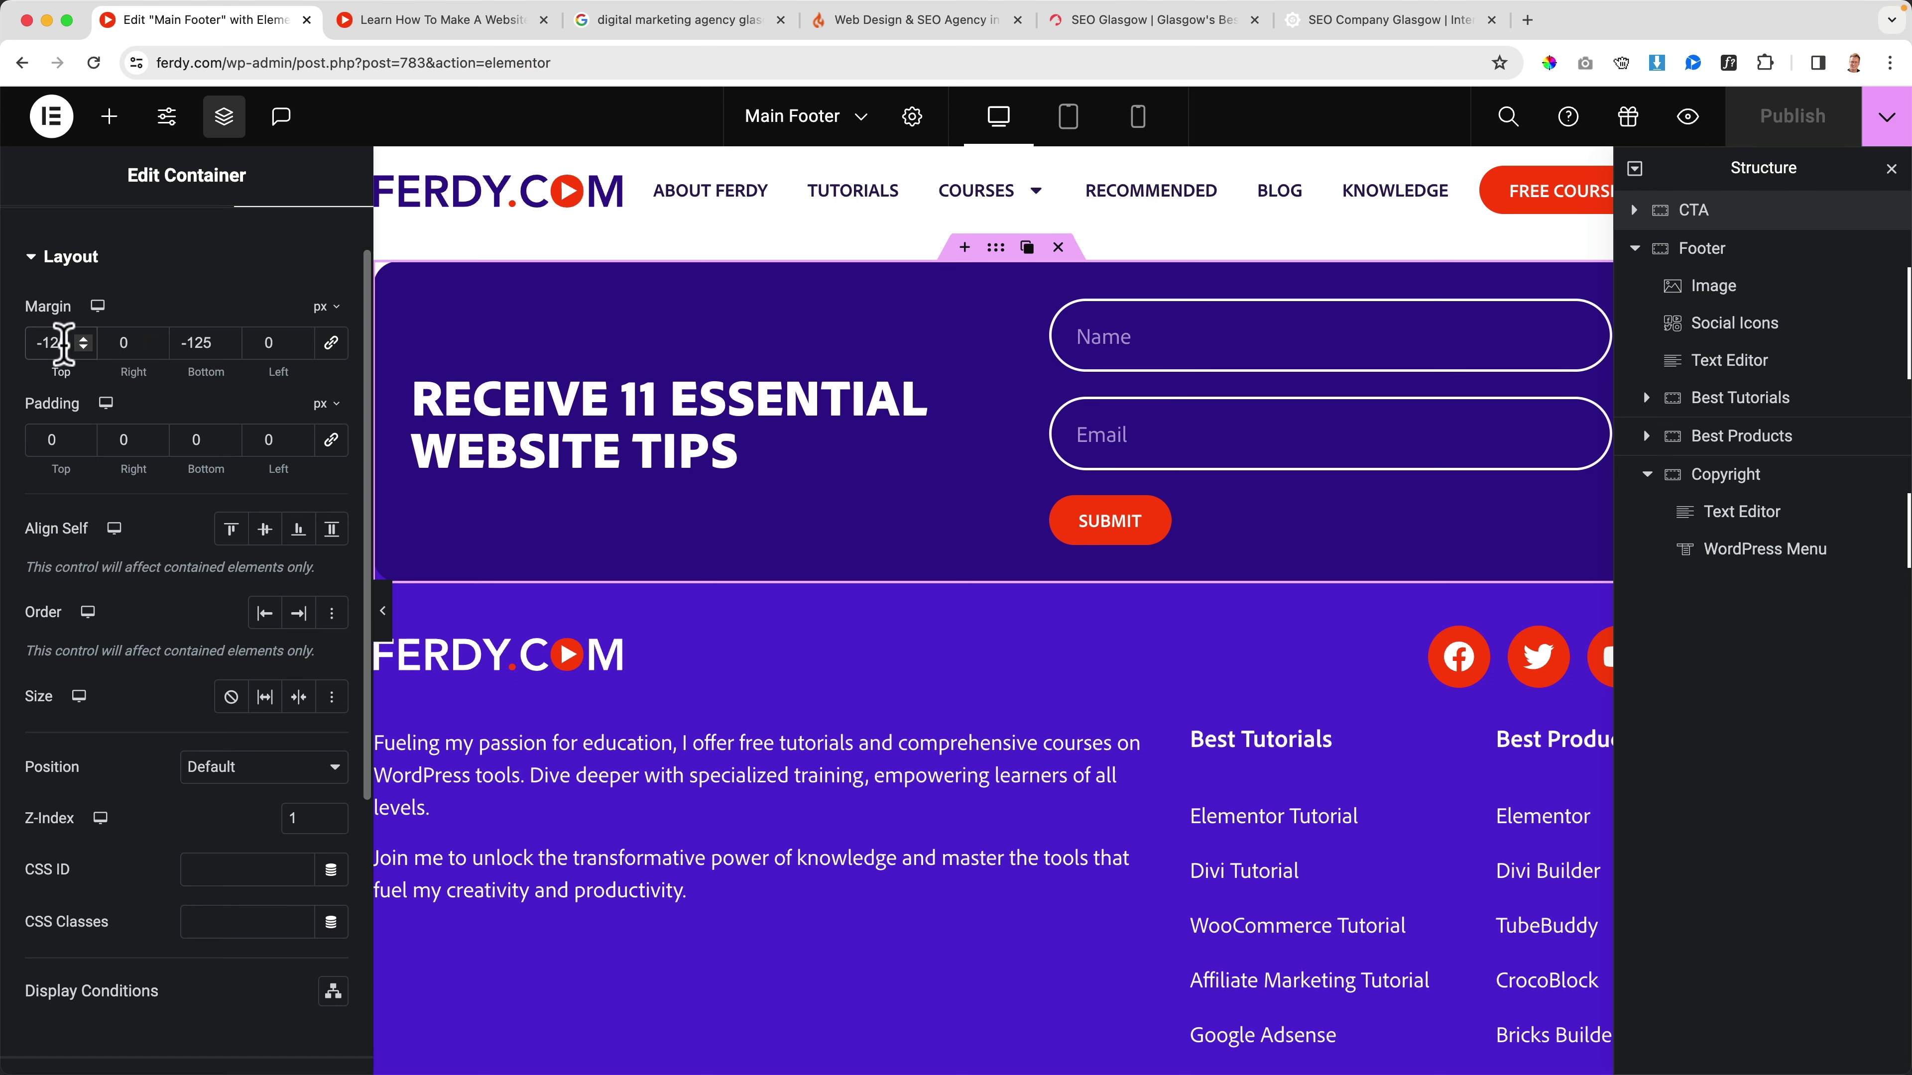
pyautogui.press('Down')
pyautogui.press('Down')
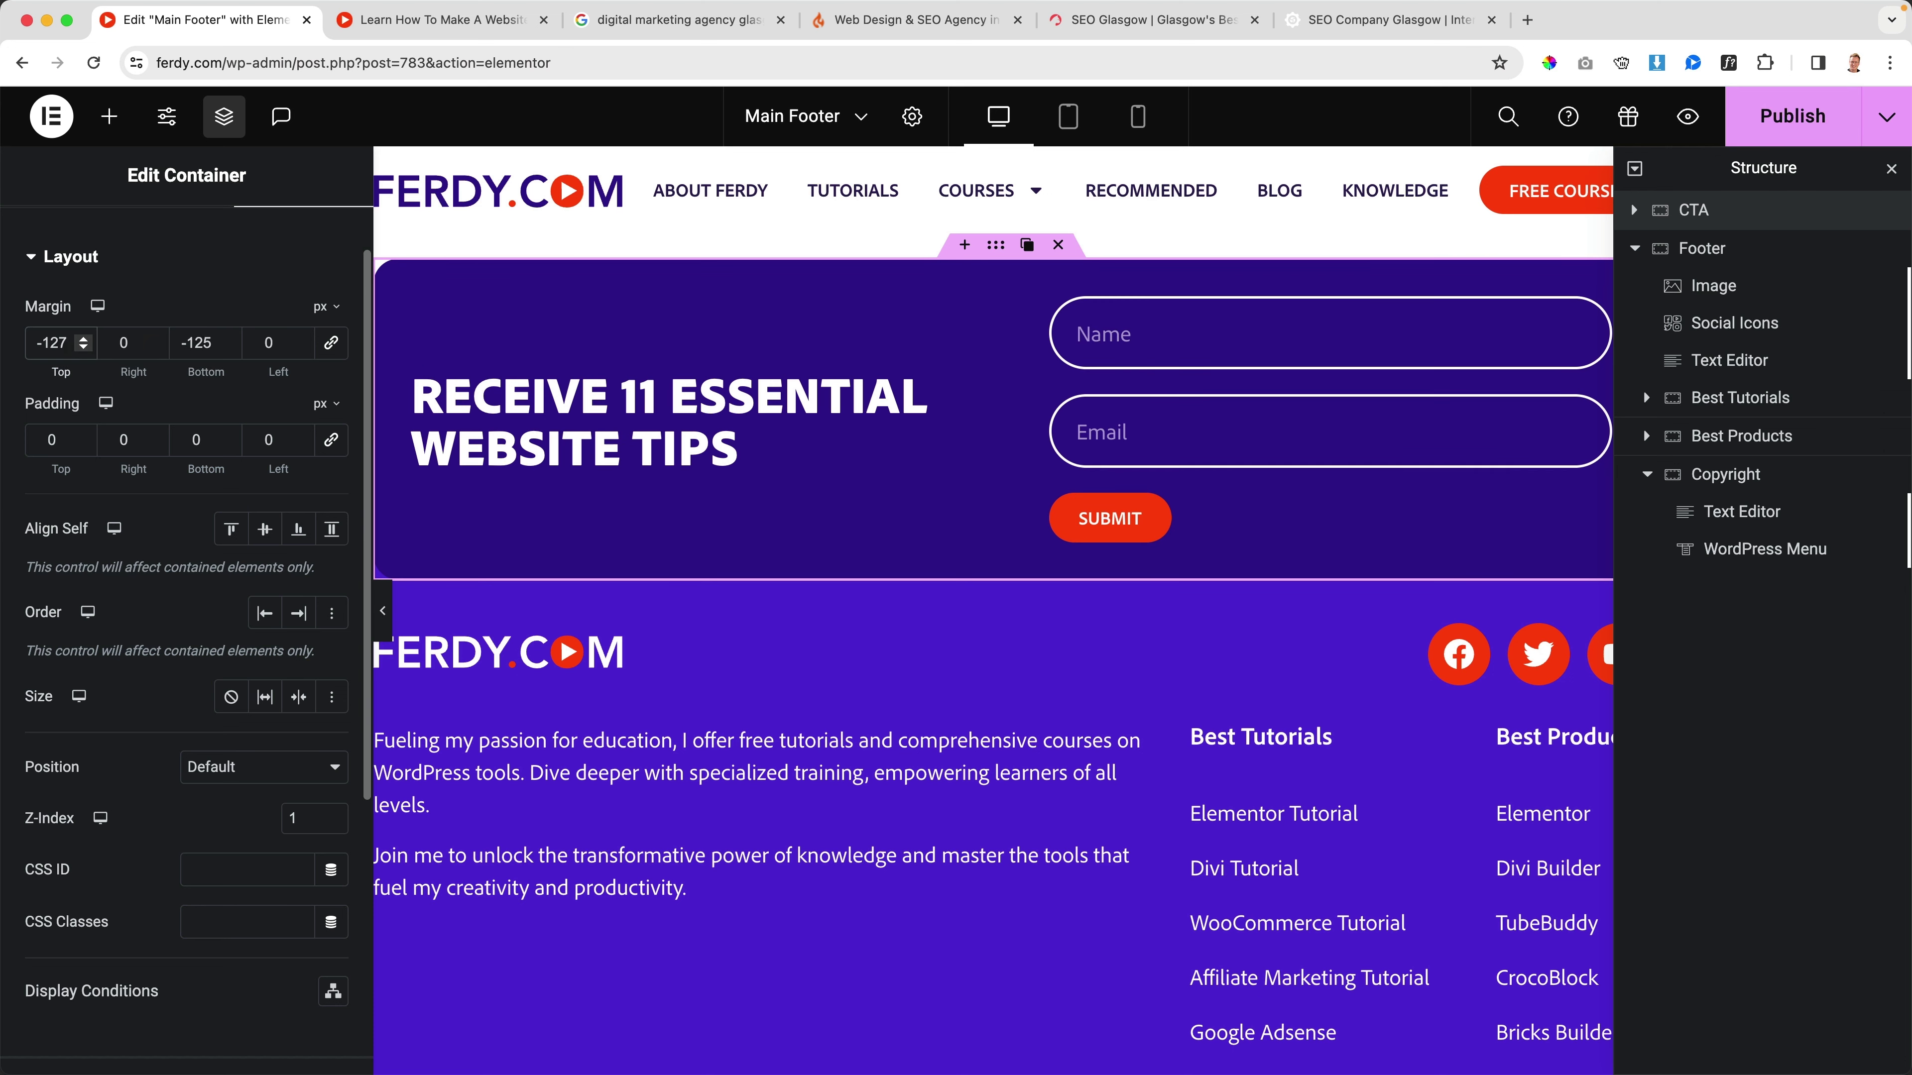
pyautogui.press('Up')
pyautogui.press('Up')
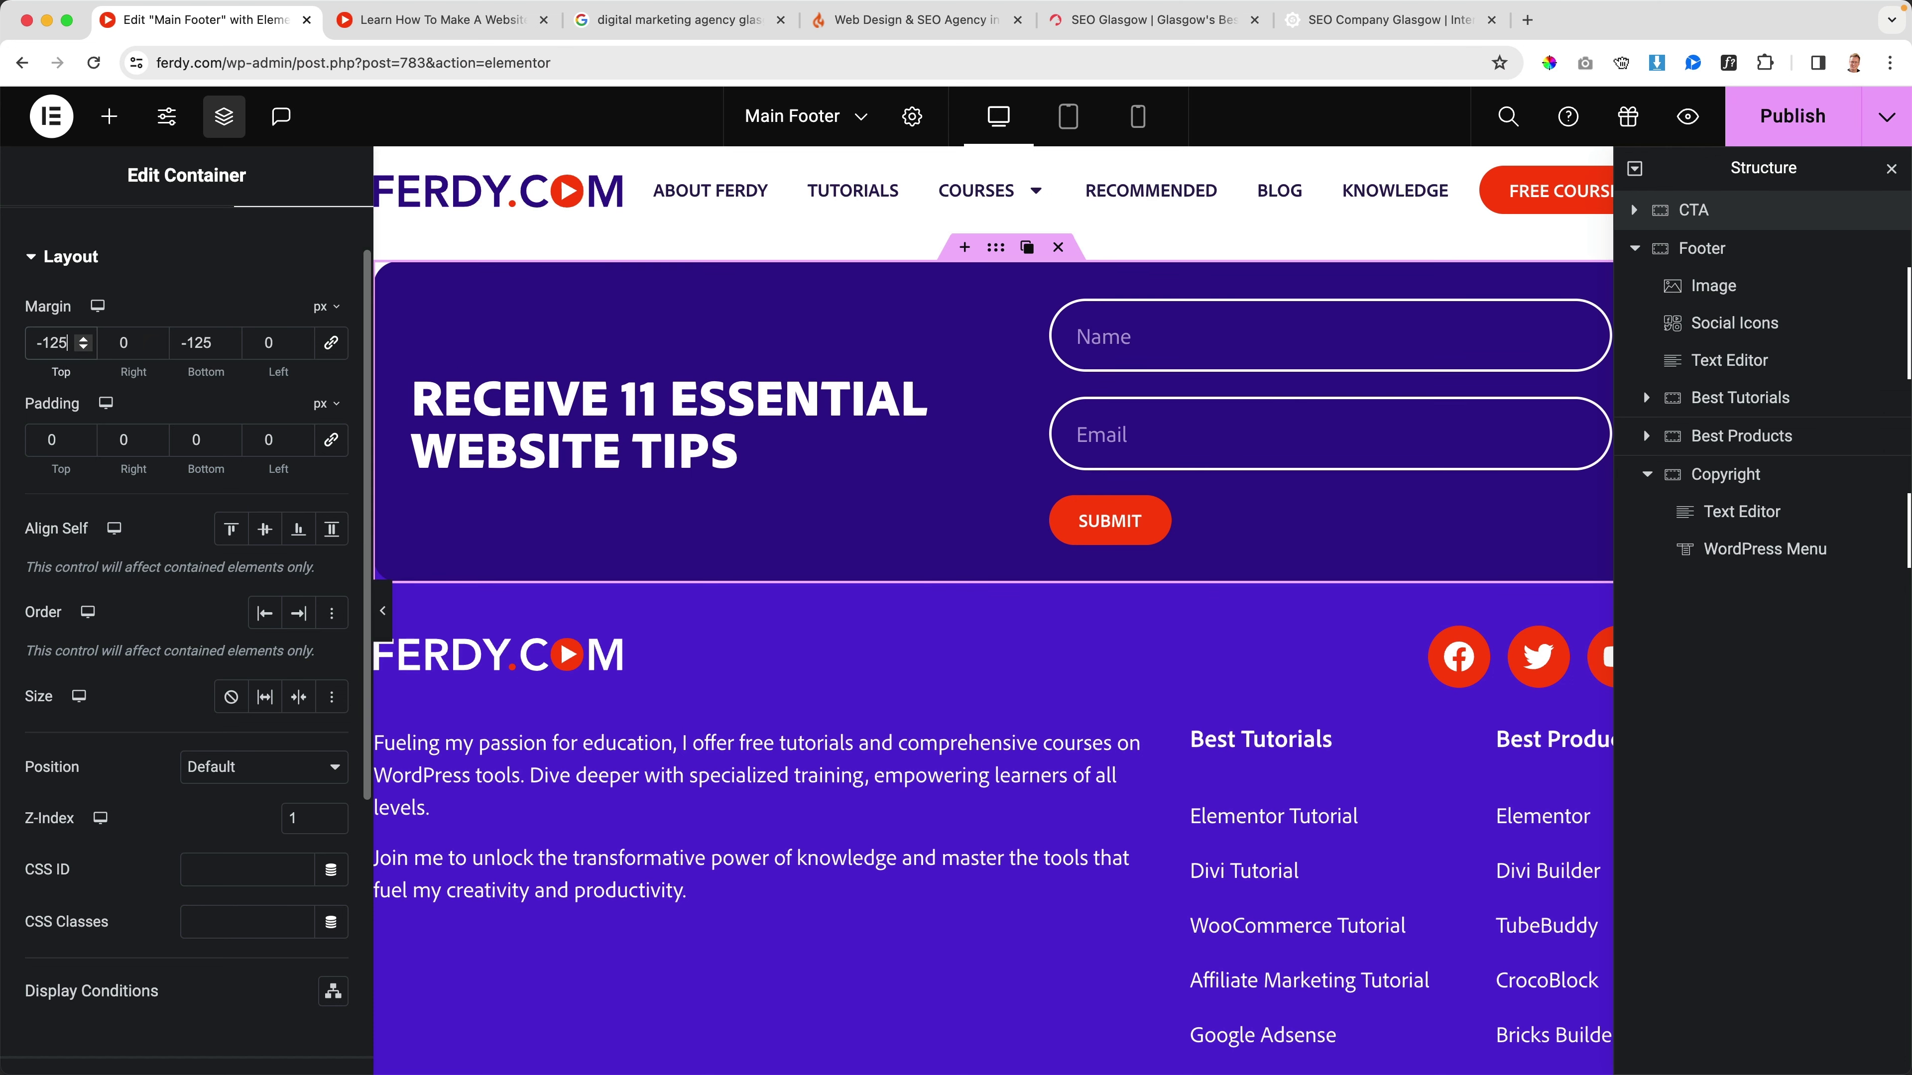
# Step: Set the Footer container's top padding to 150 px
pyautogui.click(1703, 255)
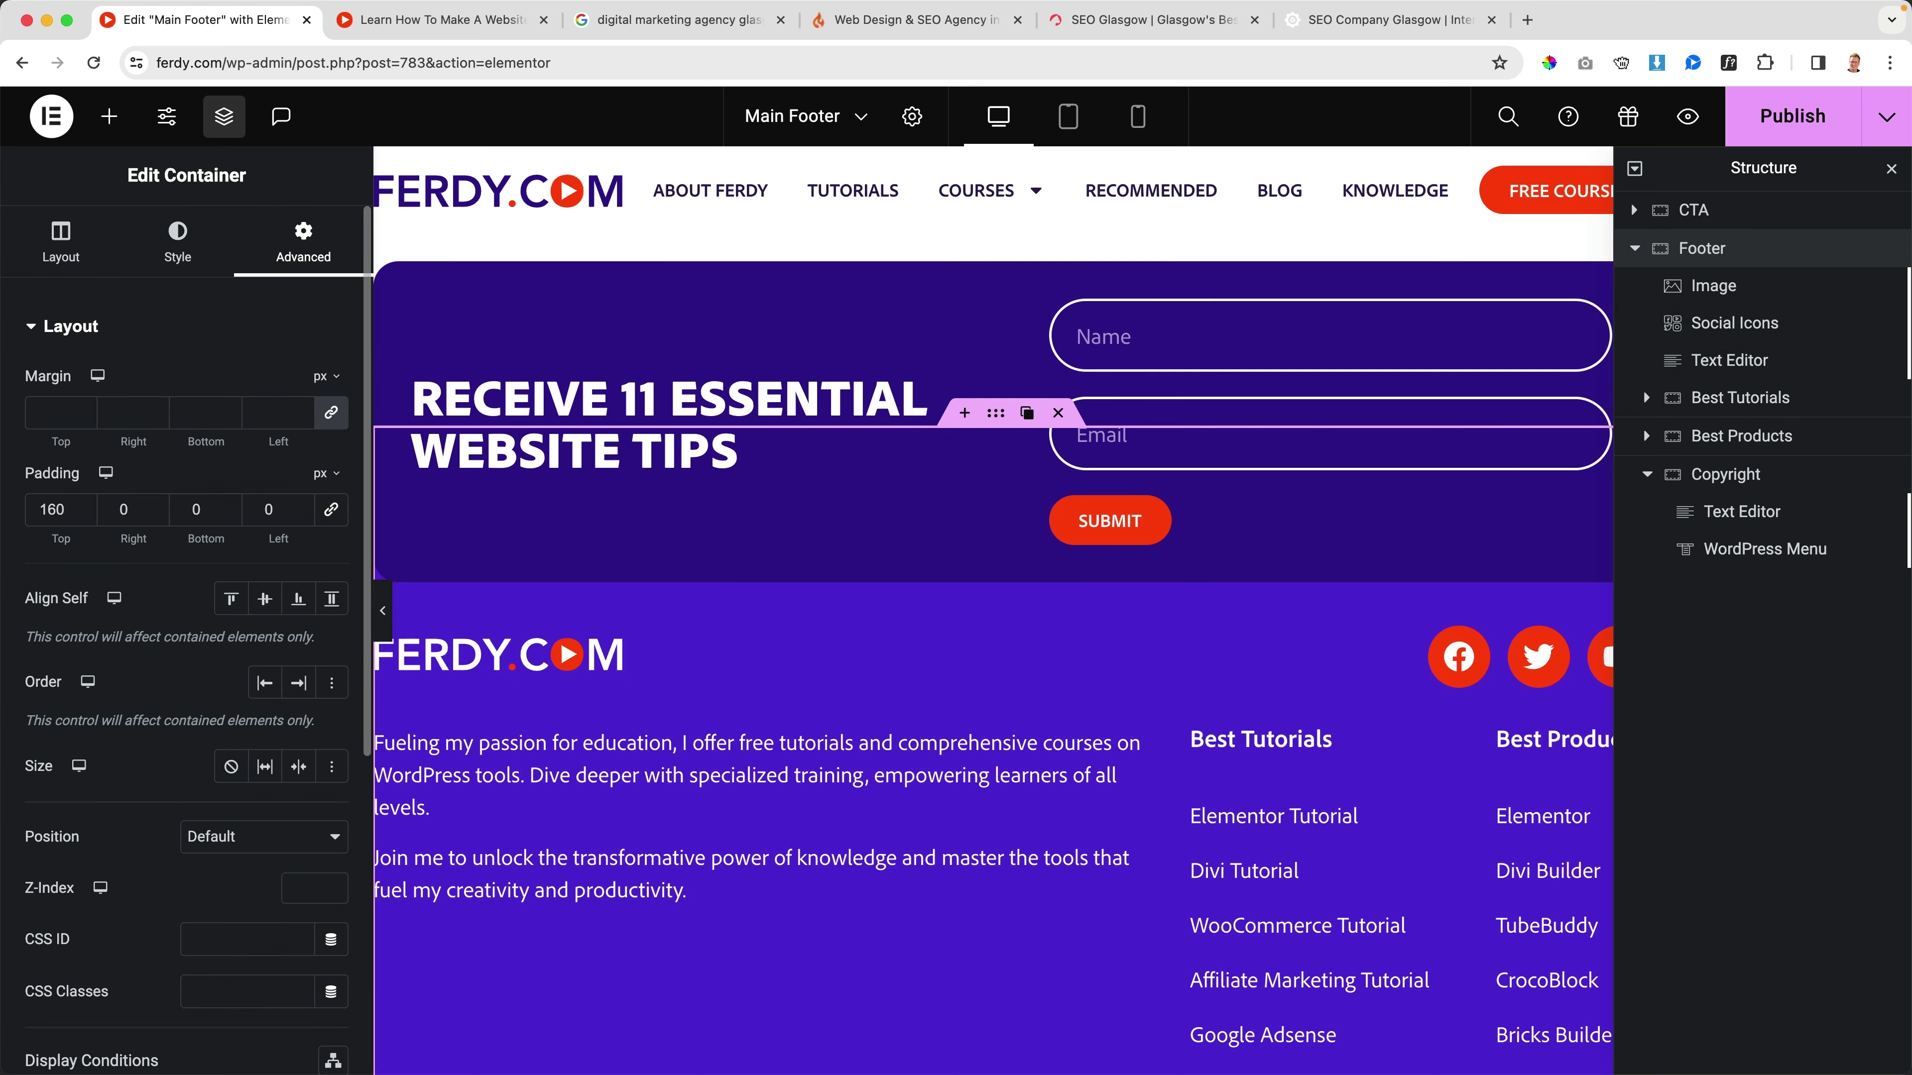
pyautogui.click(52, 510)
pyautogui.press('Up')
pyautogui.press('Up')
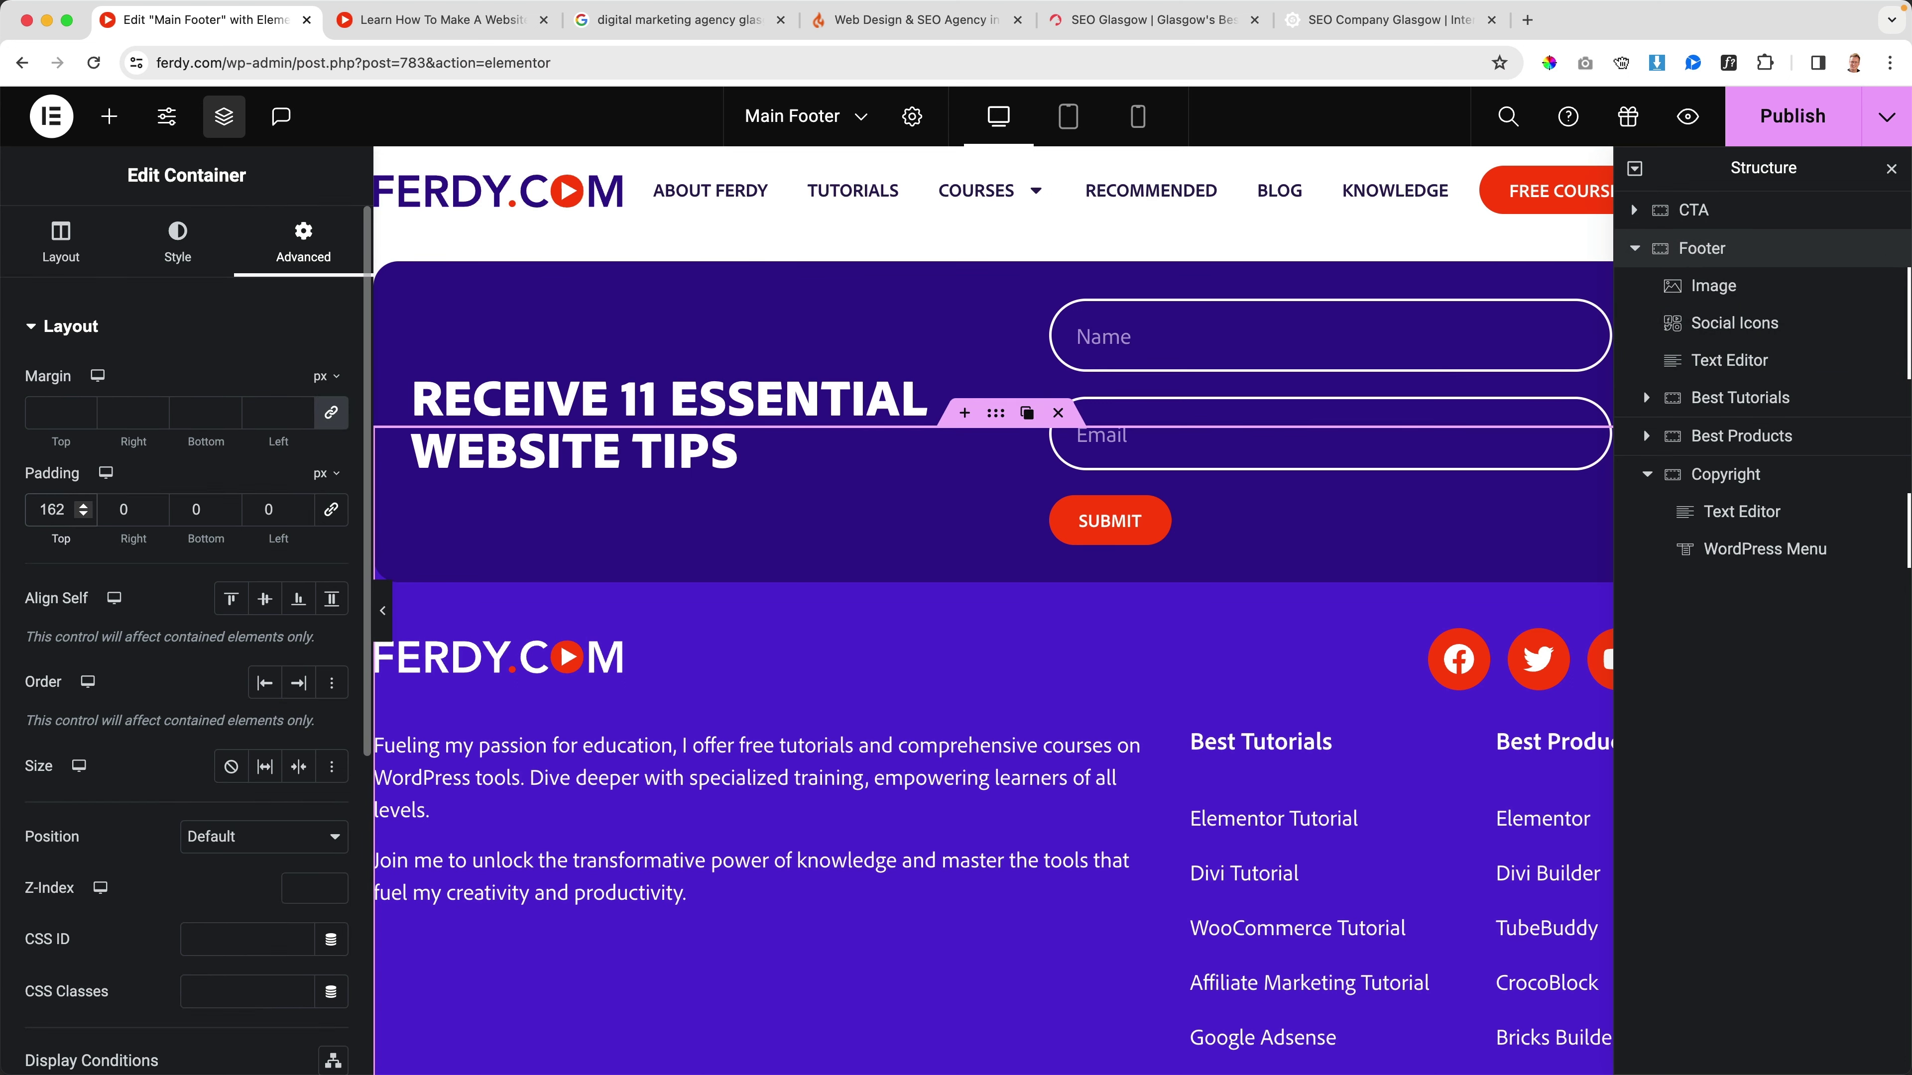
pyautogui.press('Down')
pyautogui.press('Down')
pyautogui.press('Down')
pyautogui.press('Down')
pyautogui.press('Down')
pyautogui.press('Down')
pyautogui.press('Down')
pyautogui.press('Down')
pyautogui.press('Down')
pyautogui.press('Down')
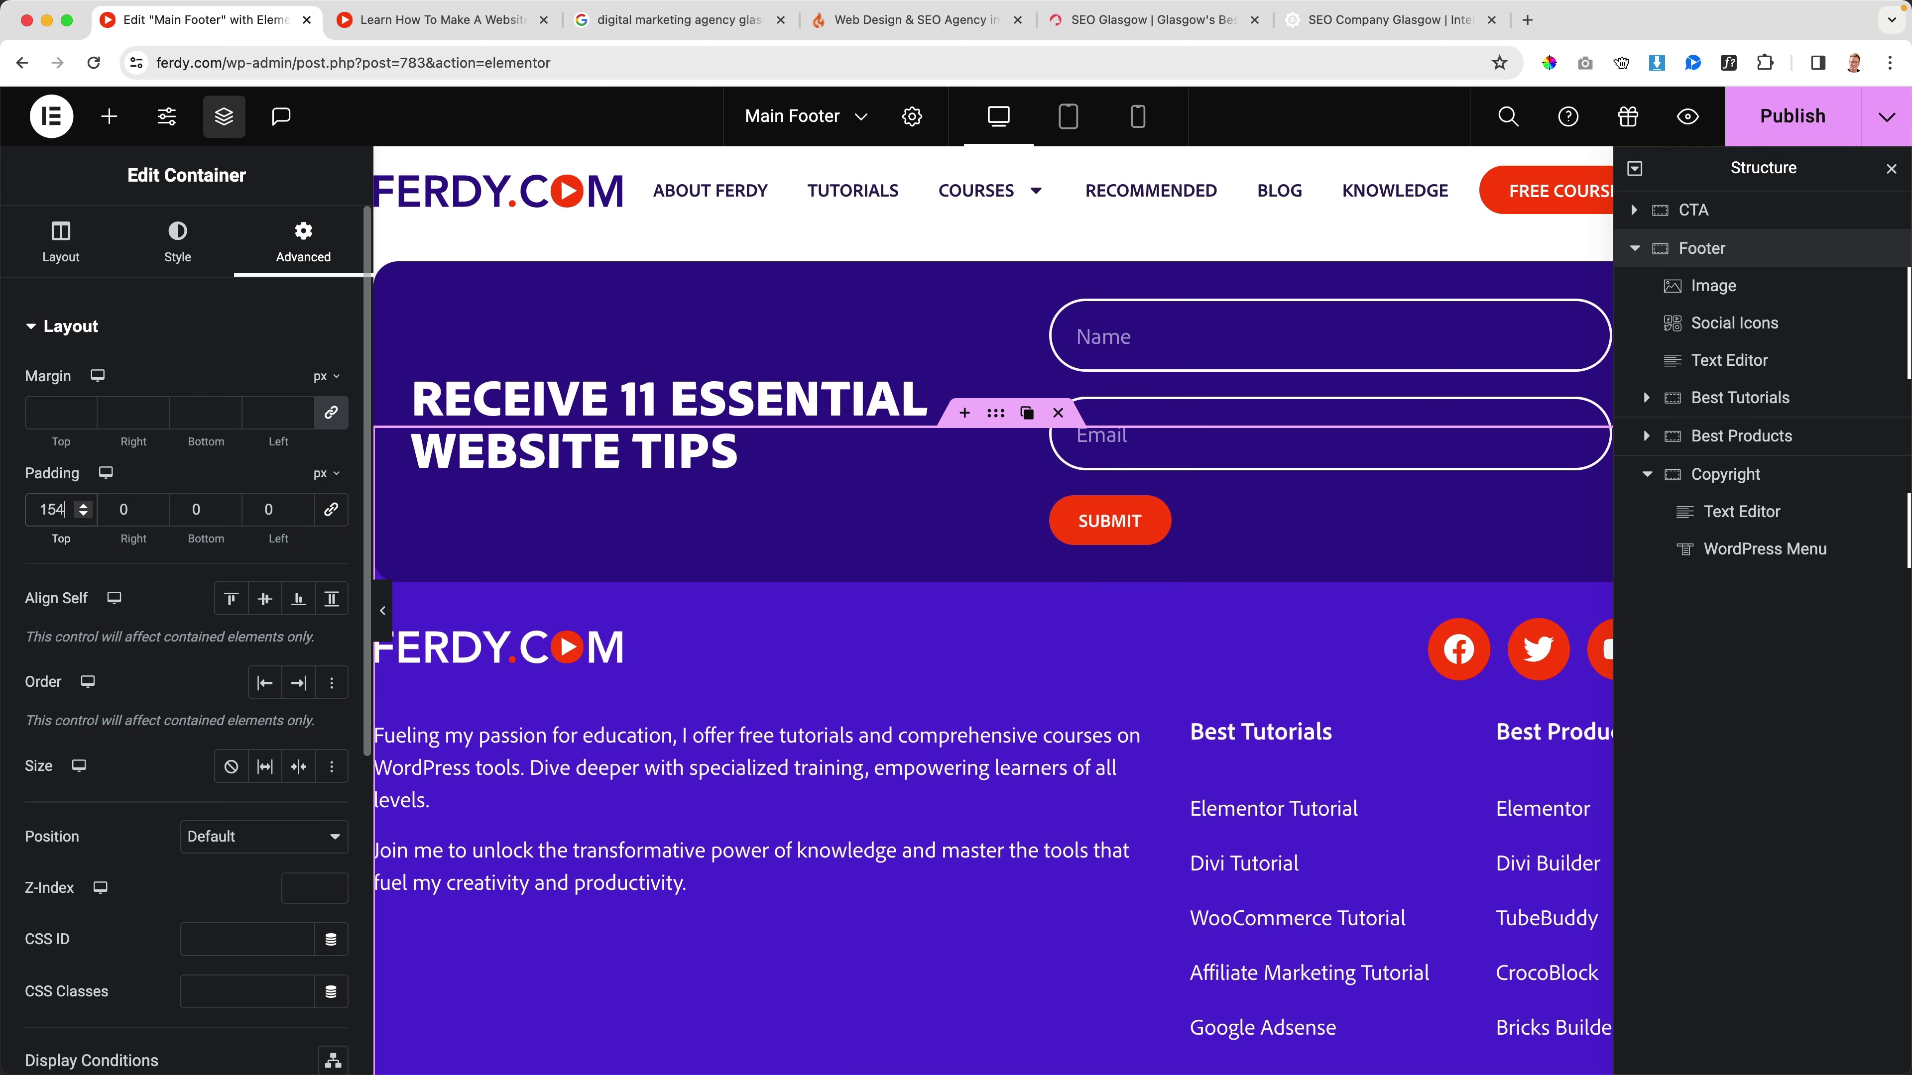
pyautogui.press('Down')
pyautogui.press('Down')
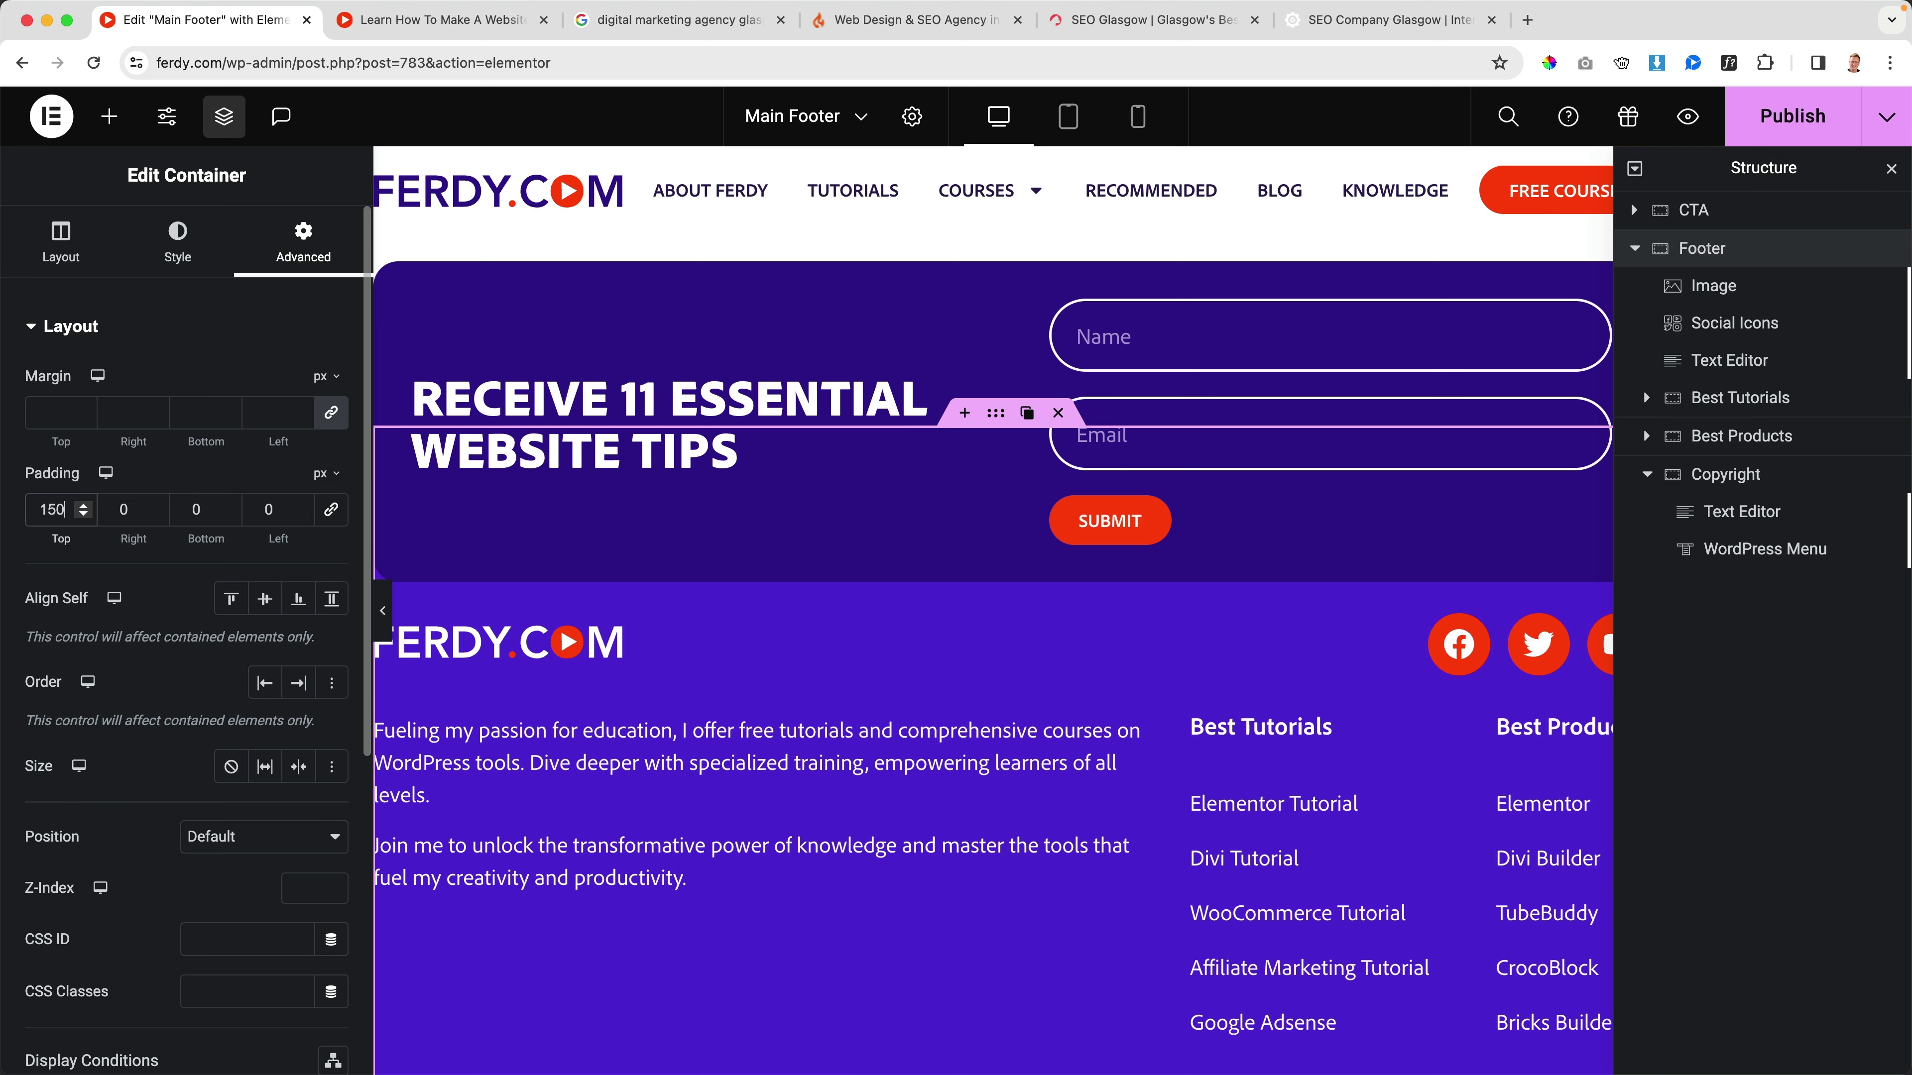
# Step: Publish the footer padding change and check the spacing below the CTA on the reloaded live page
pyautogui.click(1773, 136)
pyautogui.click(463, 22)
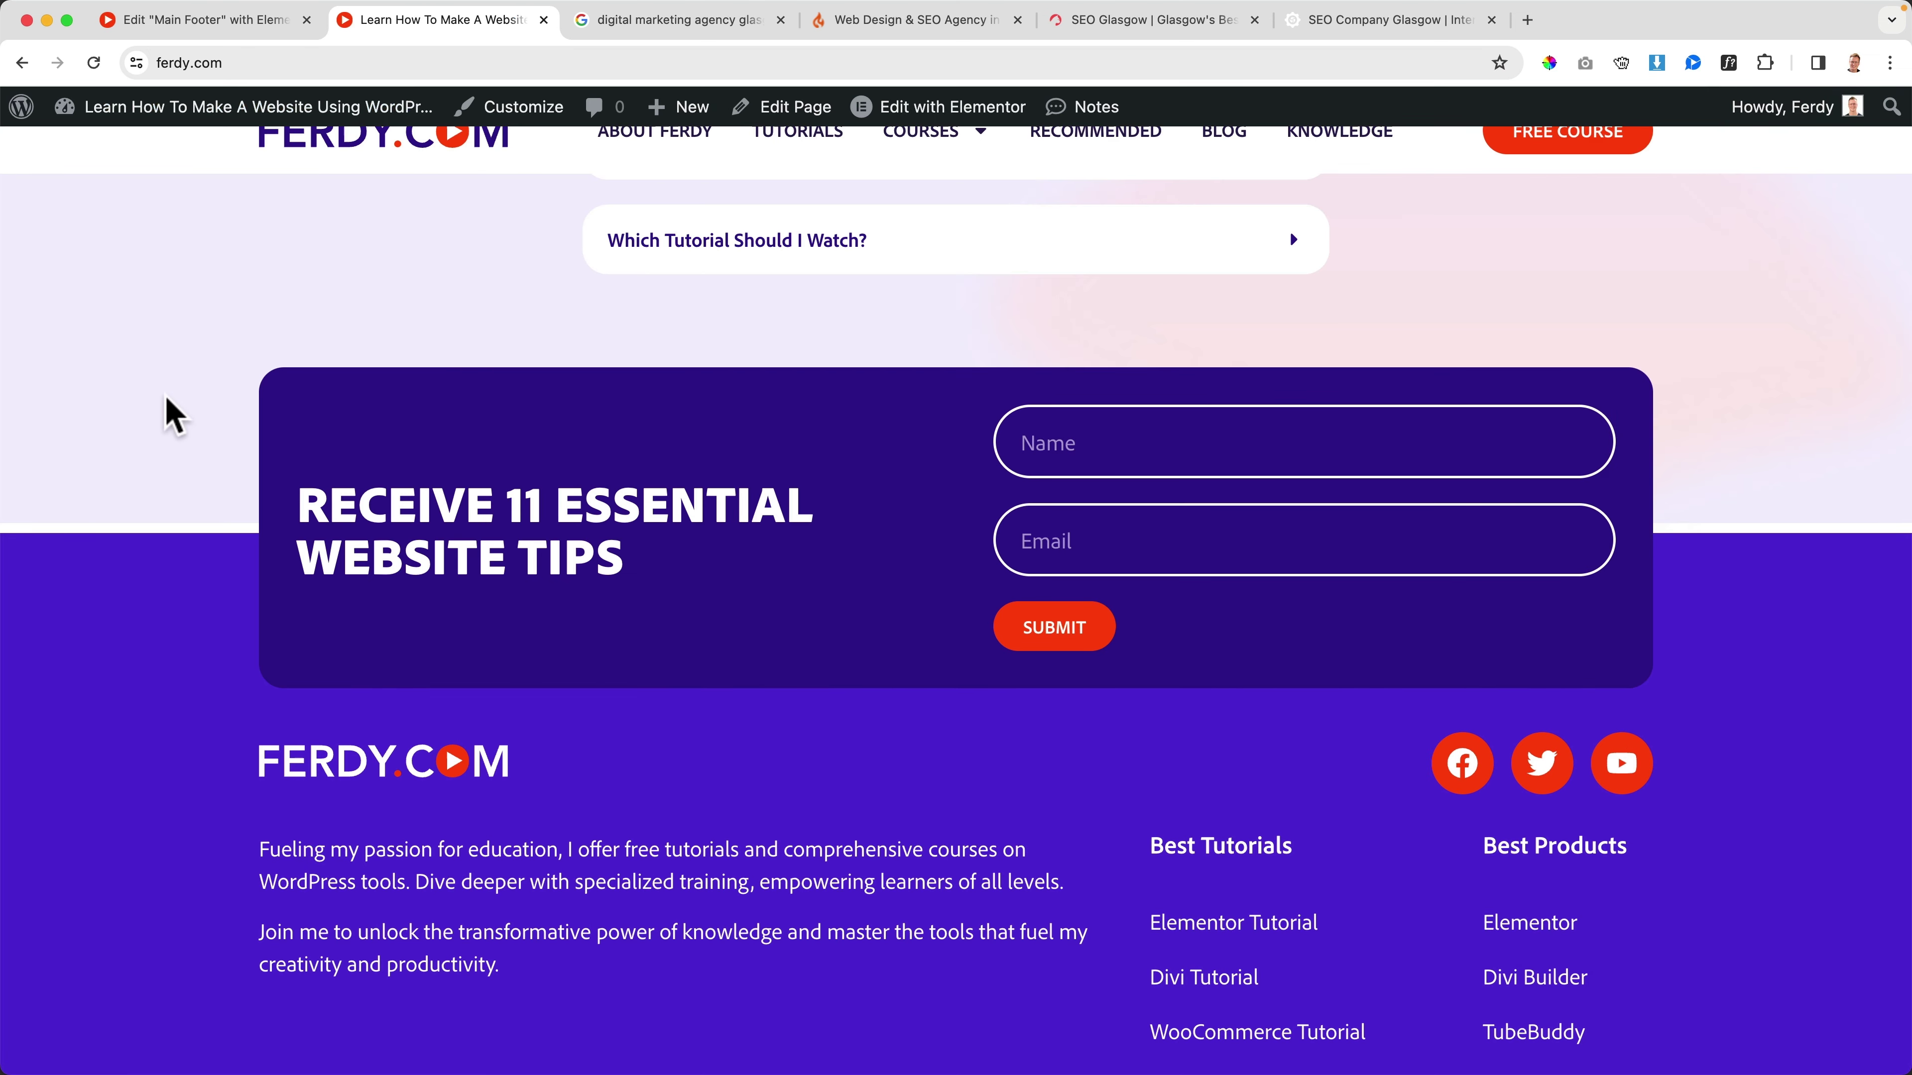
pyautogui.press('super+r')
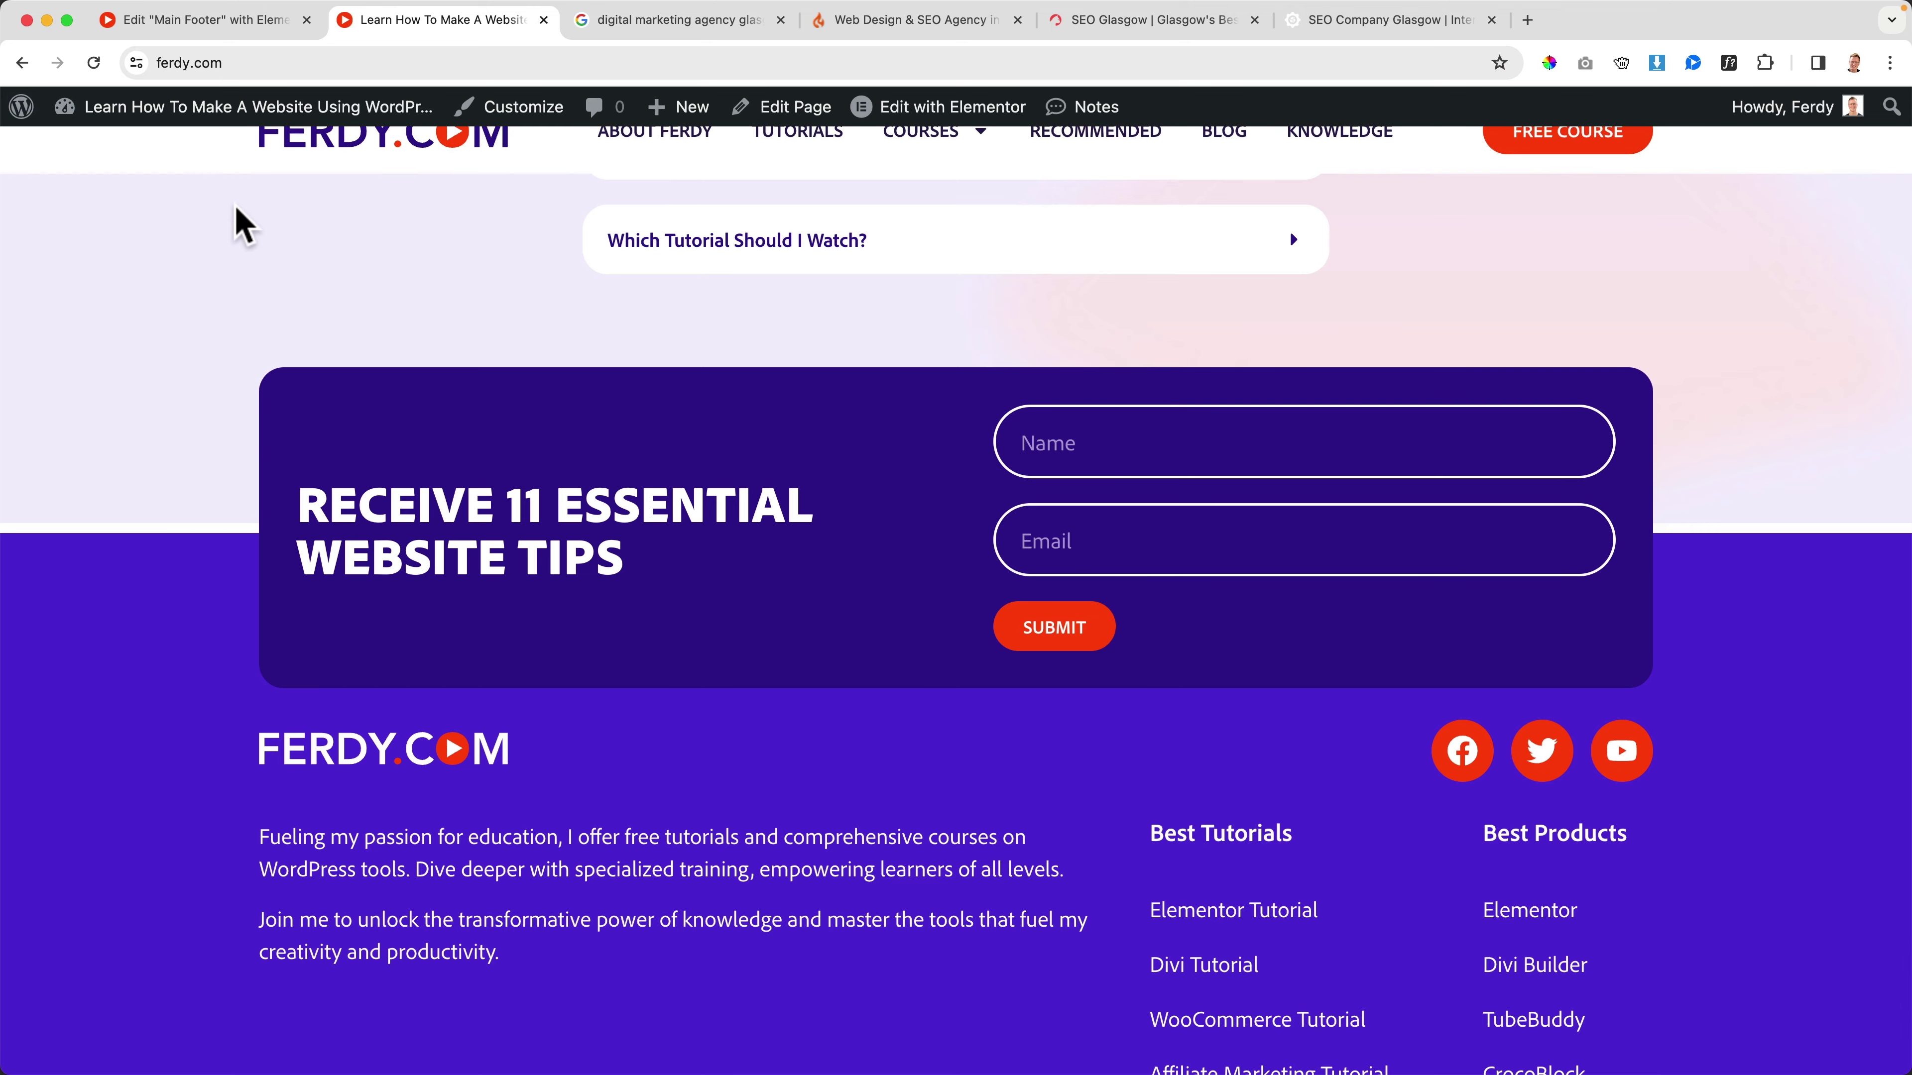
# Step: Back in the Main Footer template, restore the Footer container's top padding to 160 px
pyautogui.click(194, 31)
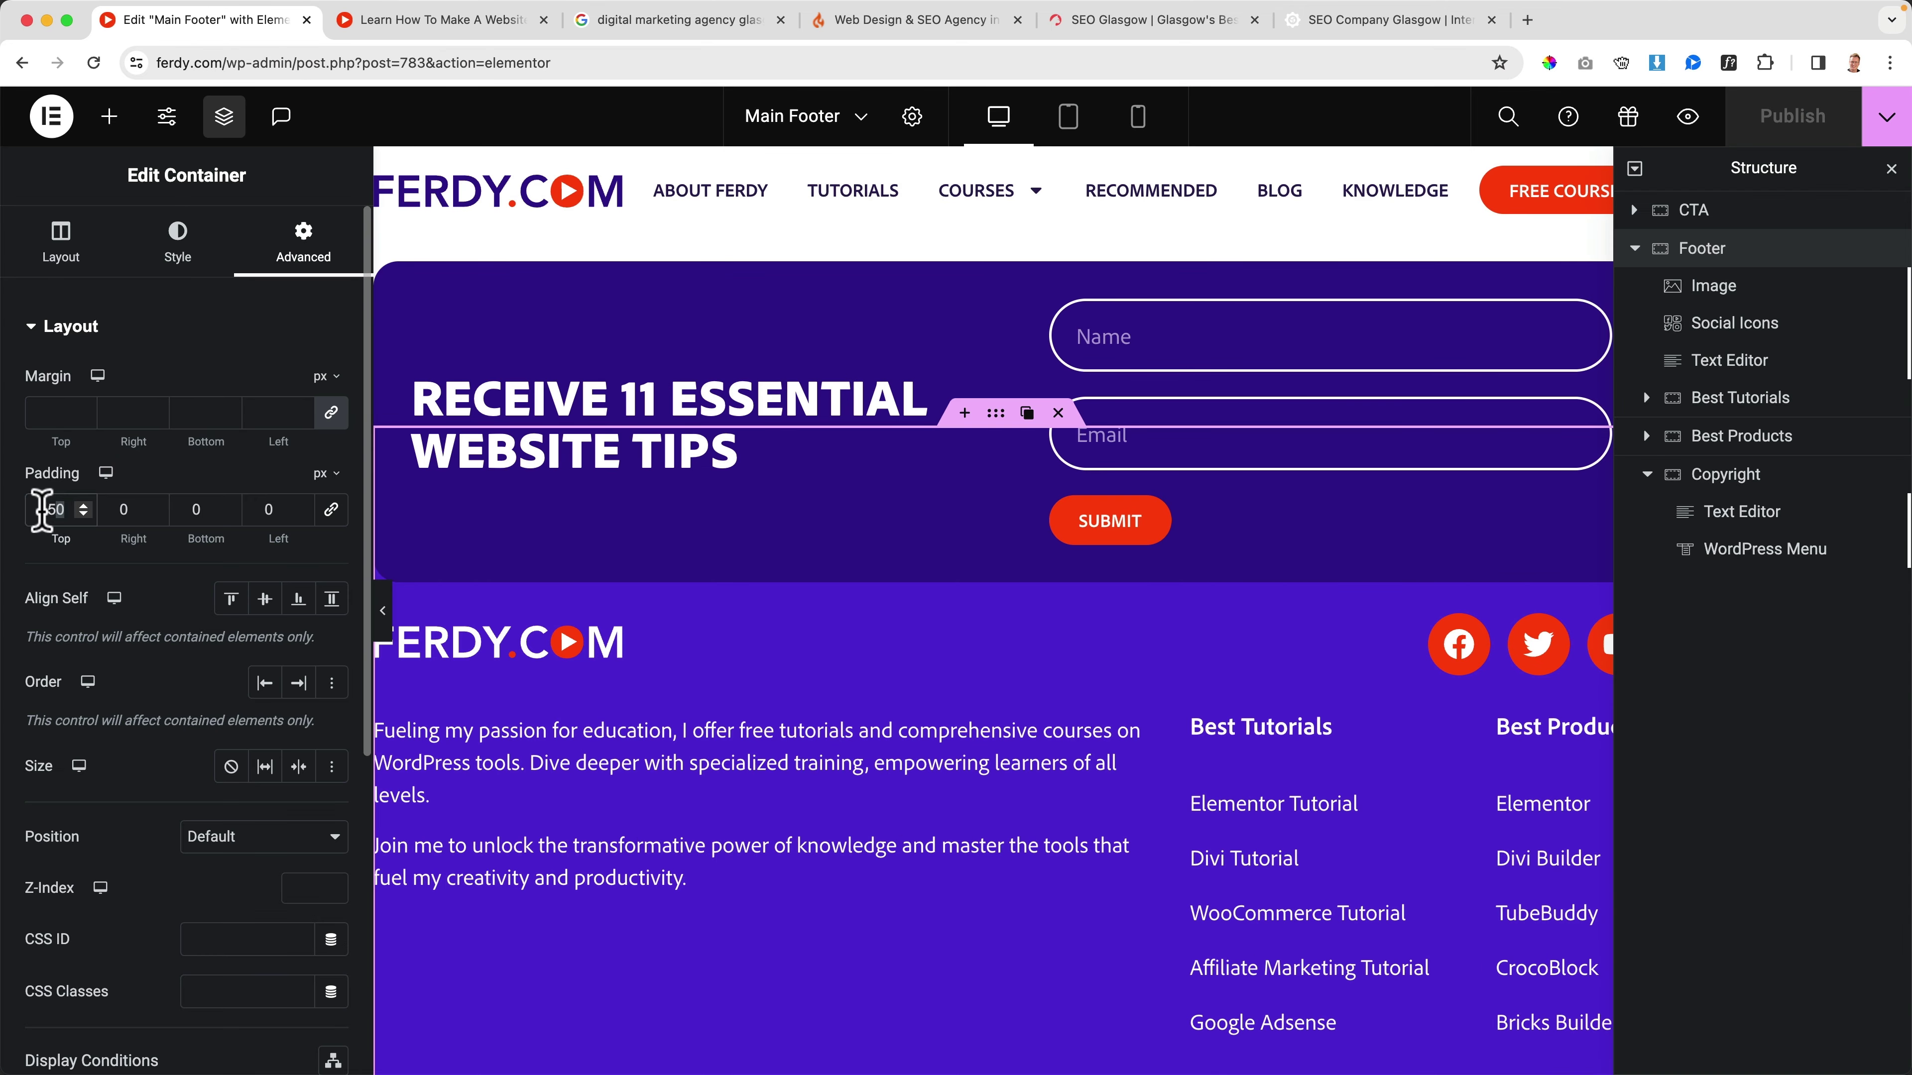
pyautogui.write('160')
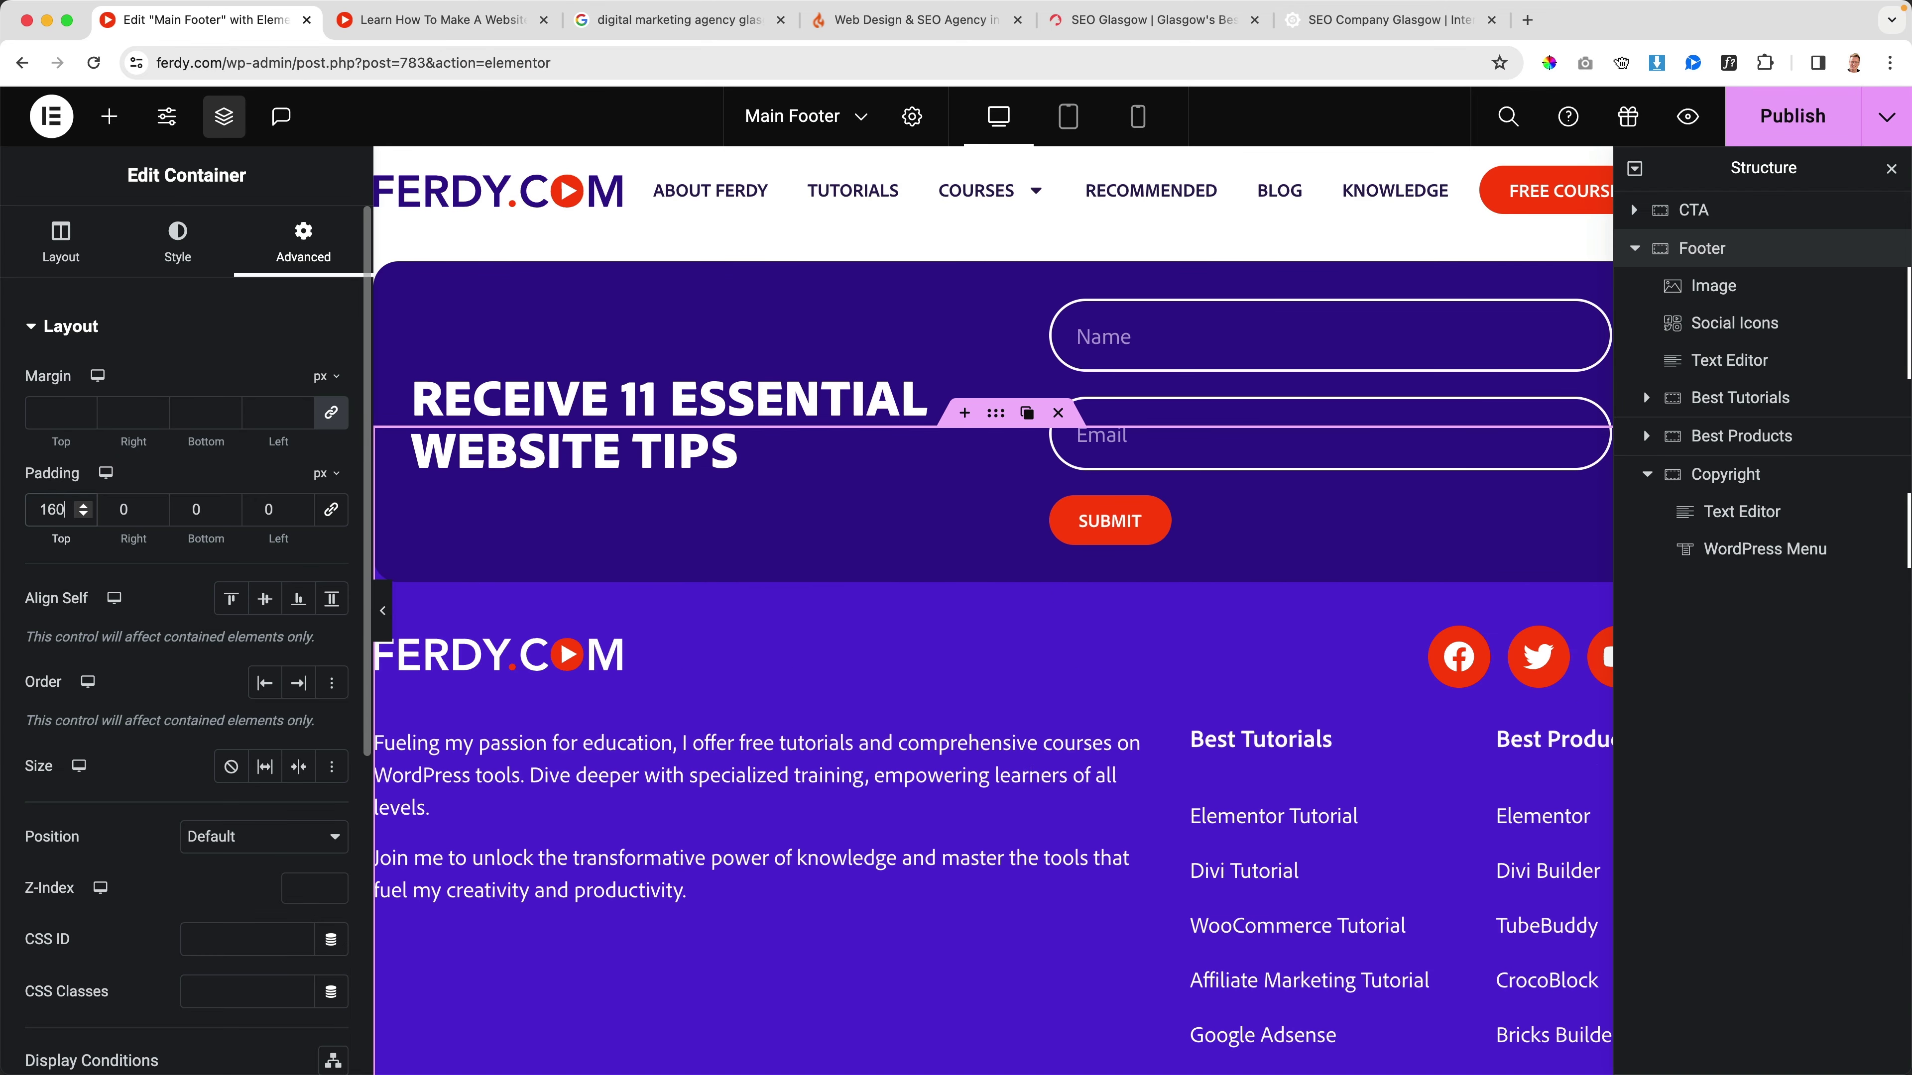
# Step: Try an unlinked top margin of -10 px on the Footer container against the live page, and clear its margin values
pyautogui.click(331, 413)
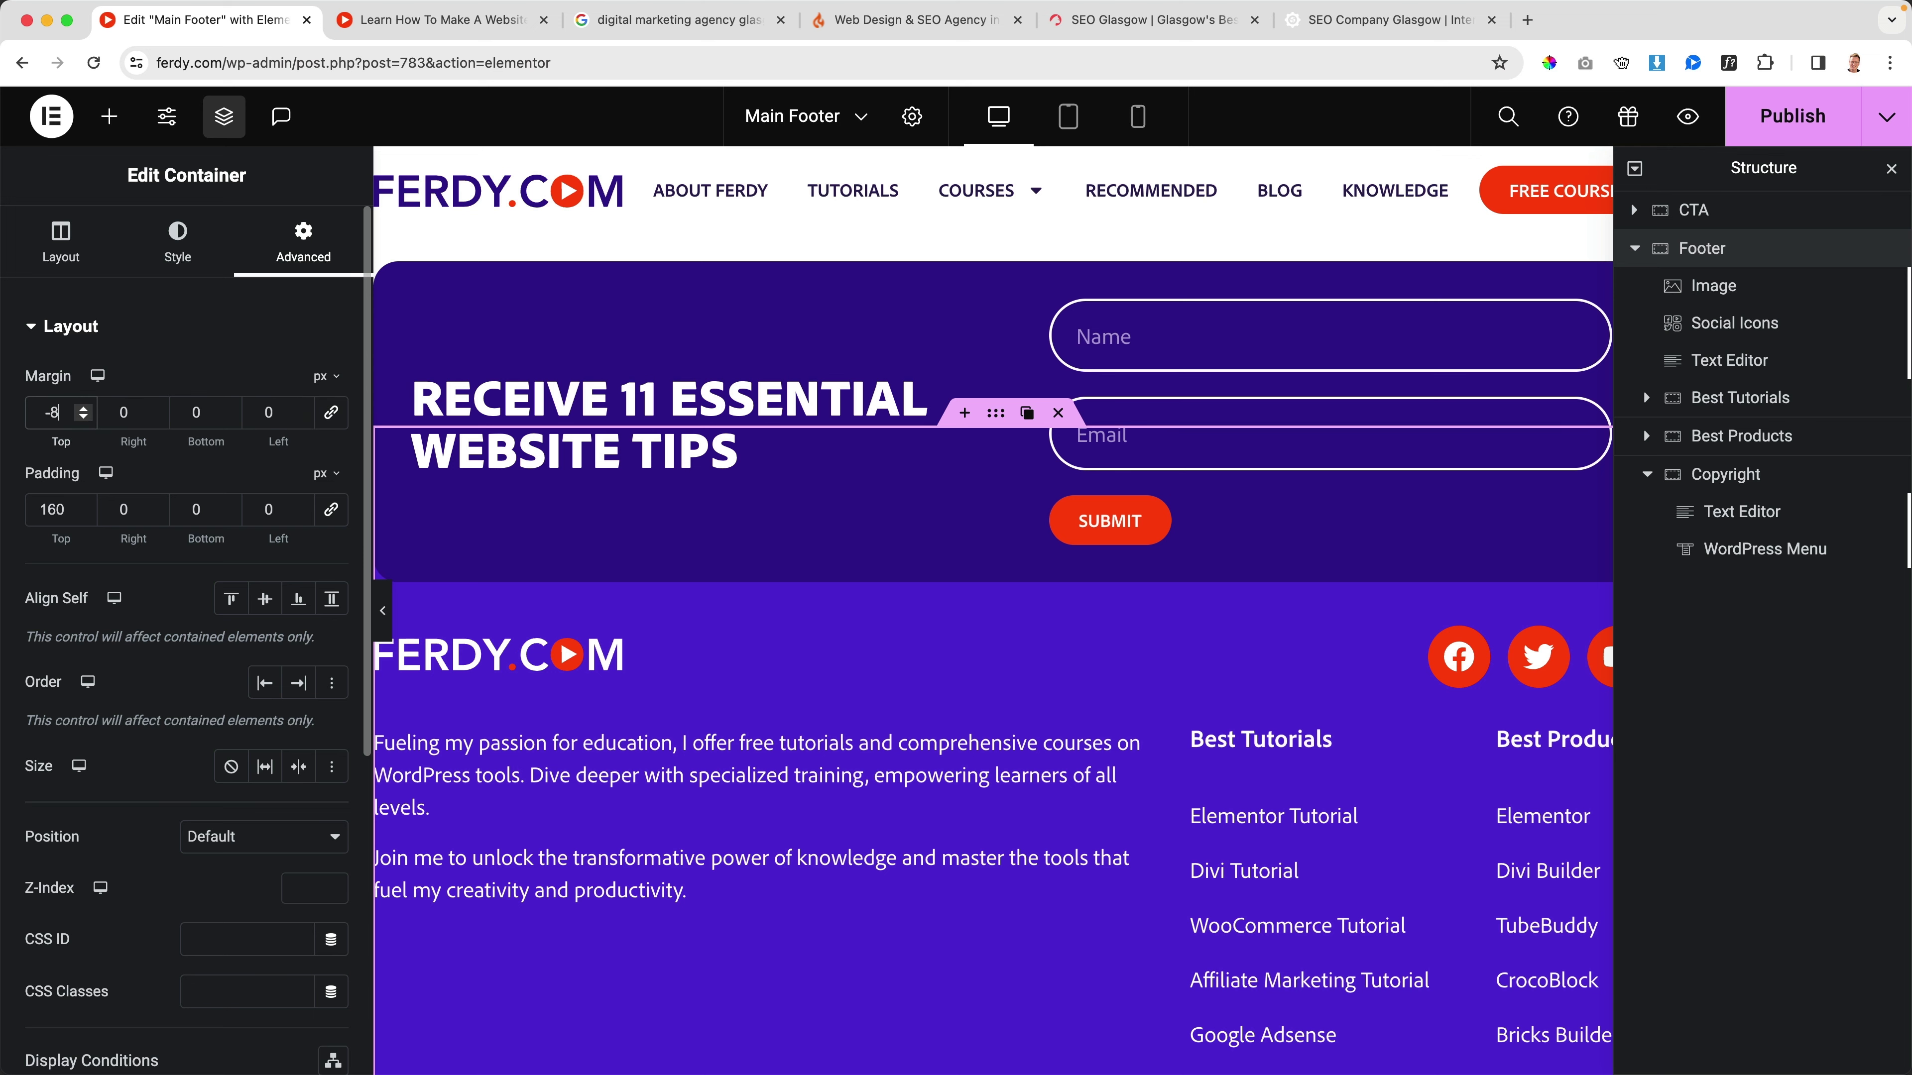
pyautogui.press('Down')
pyautogui.press('Down')
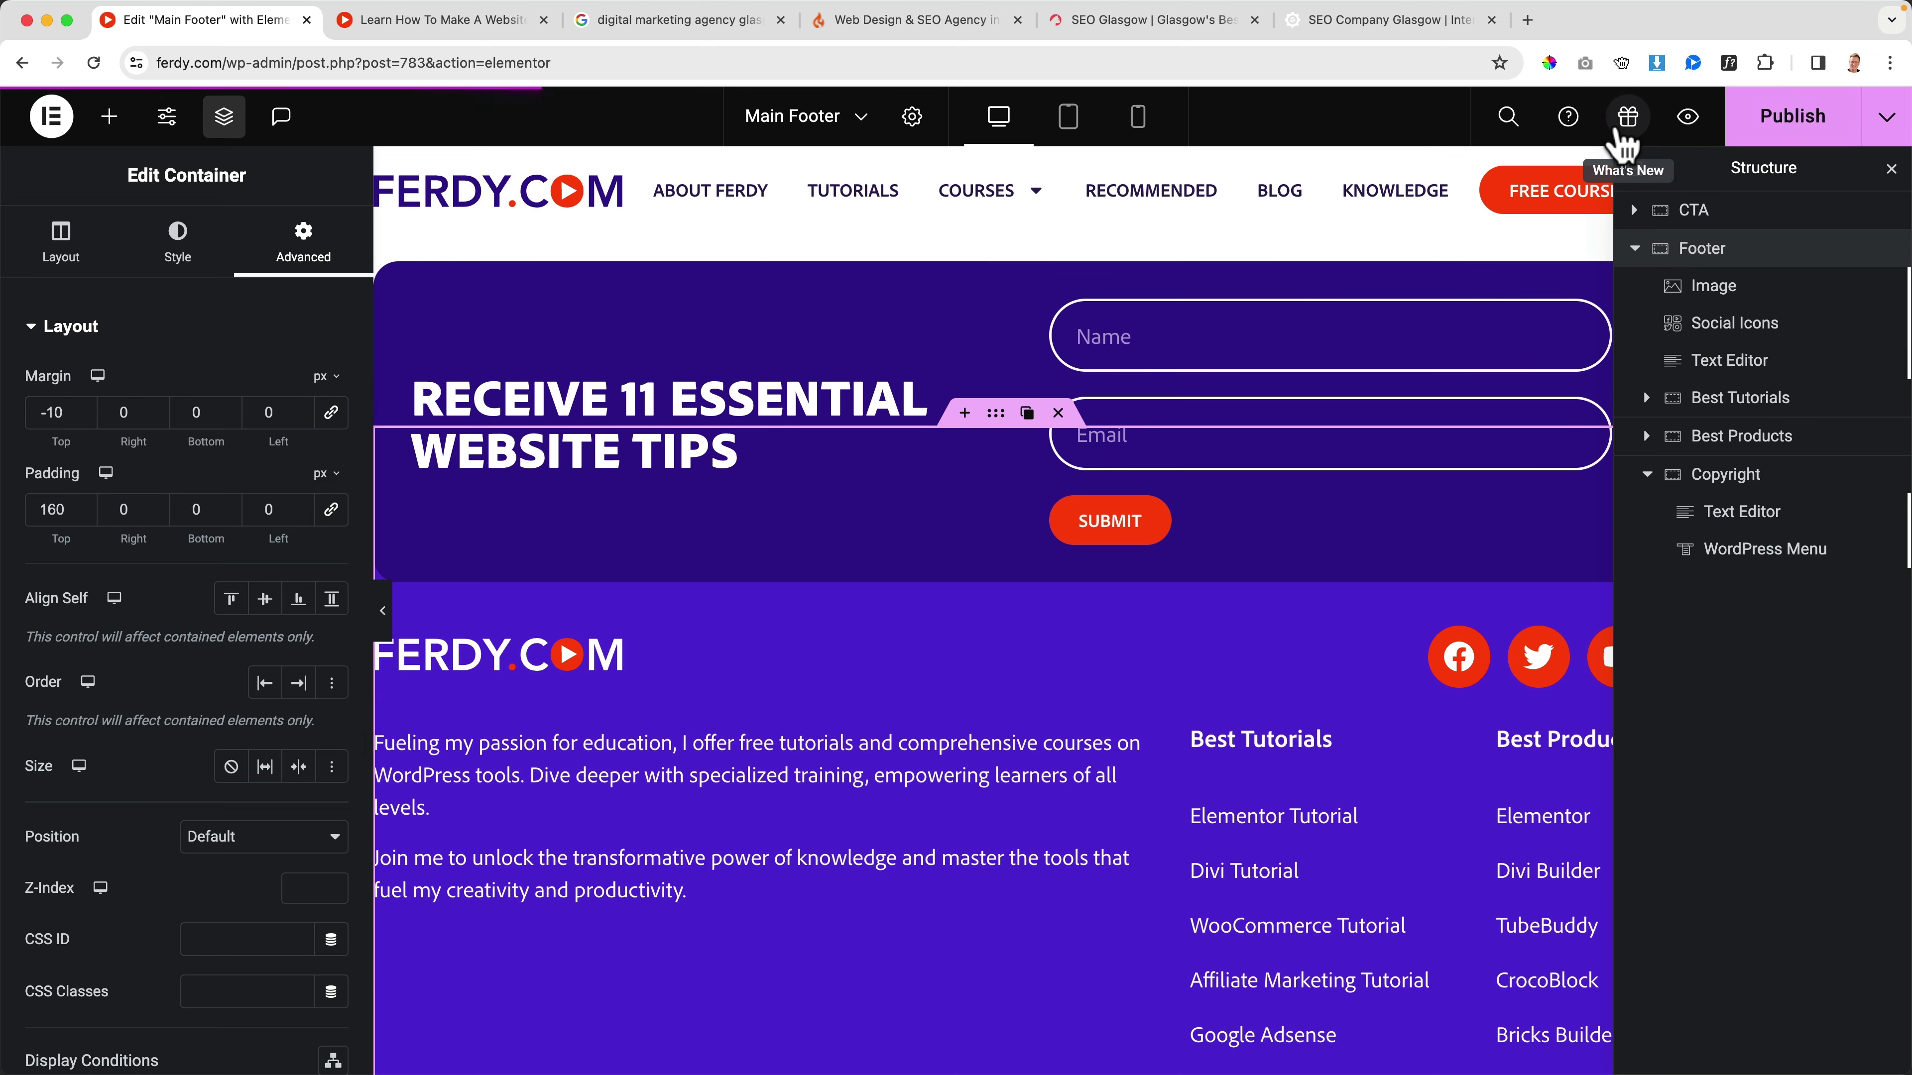
pyautogui.click(415, 21)
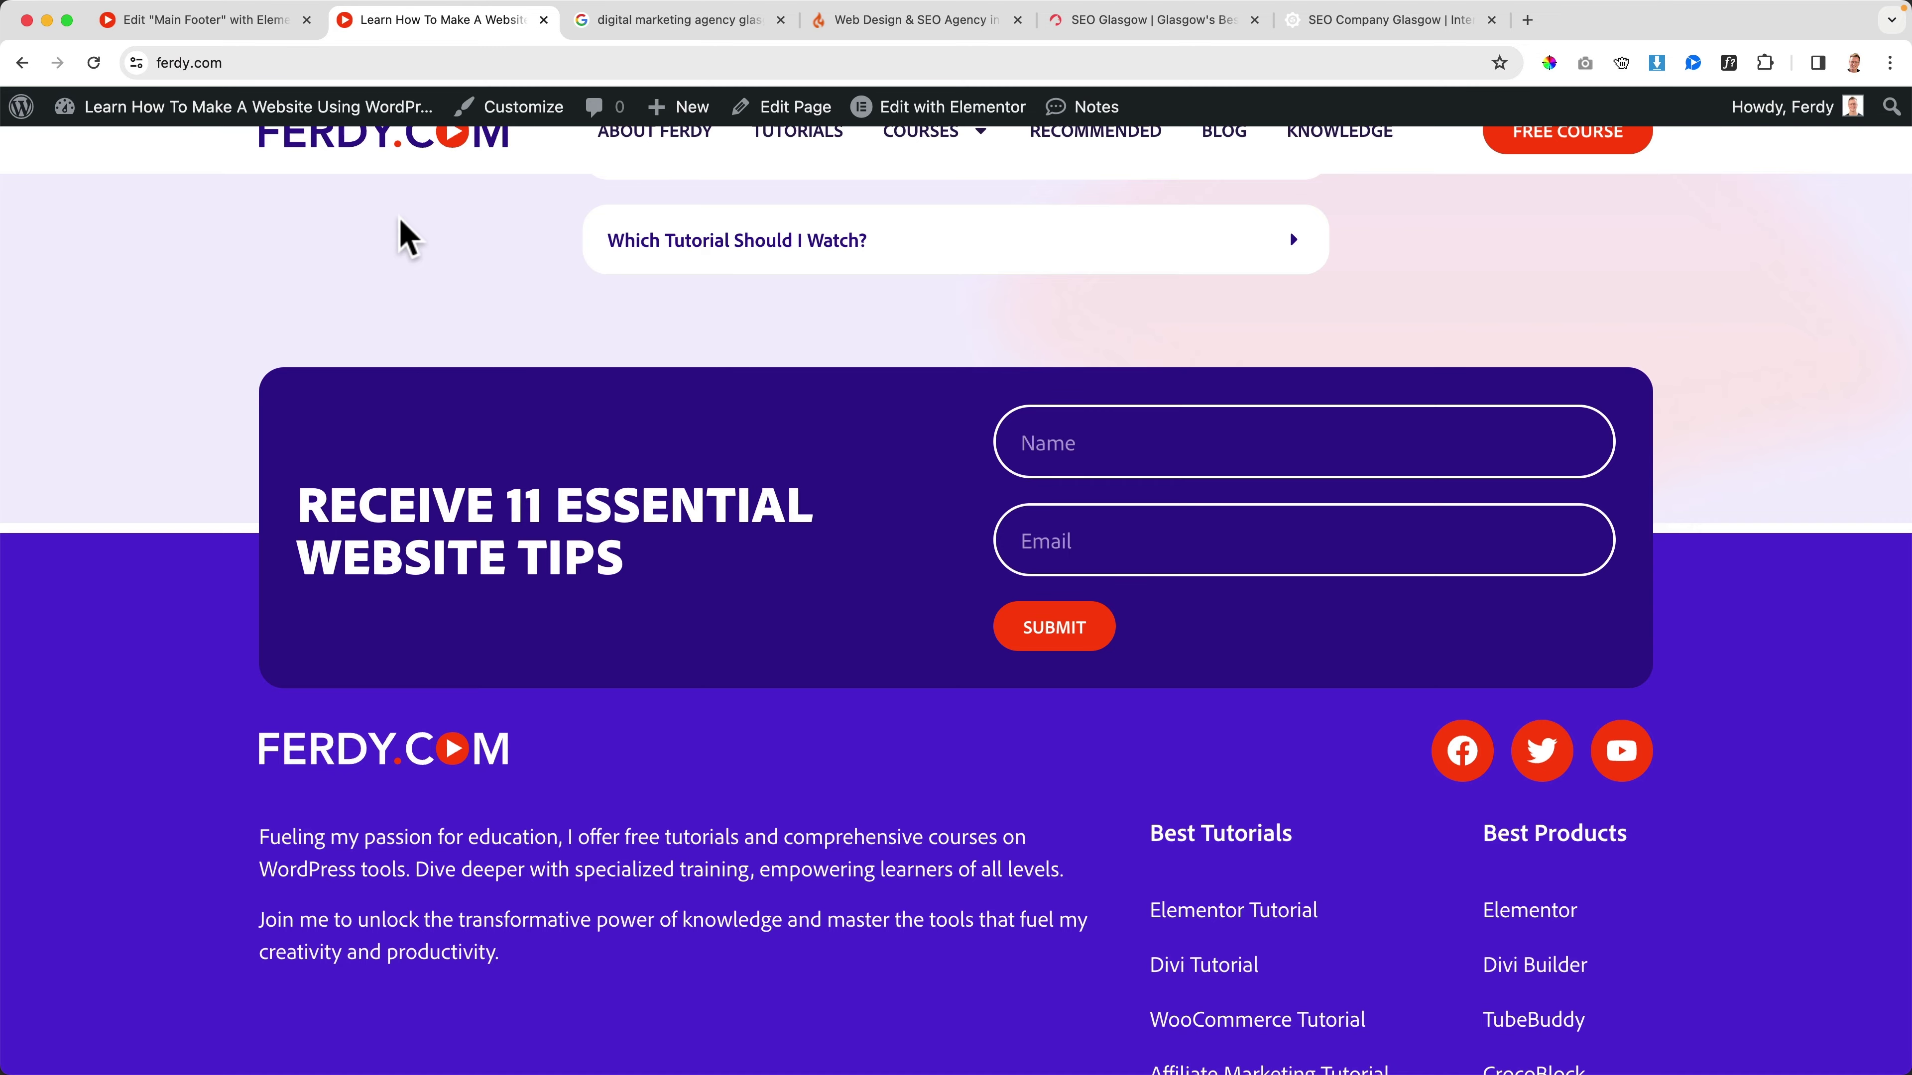
pyautogui.click(203, 20)
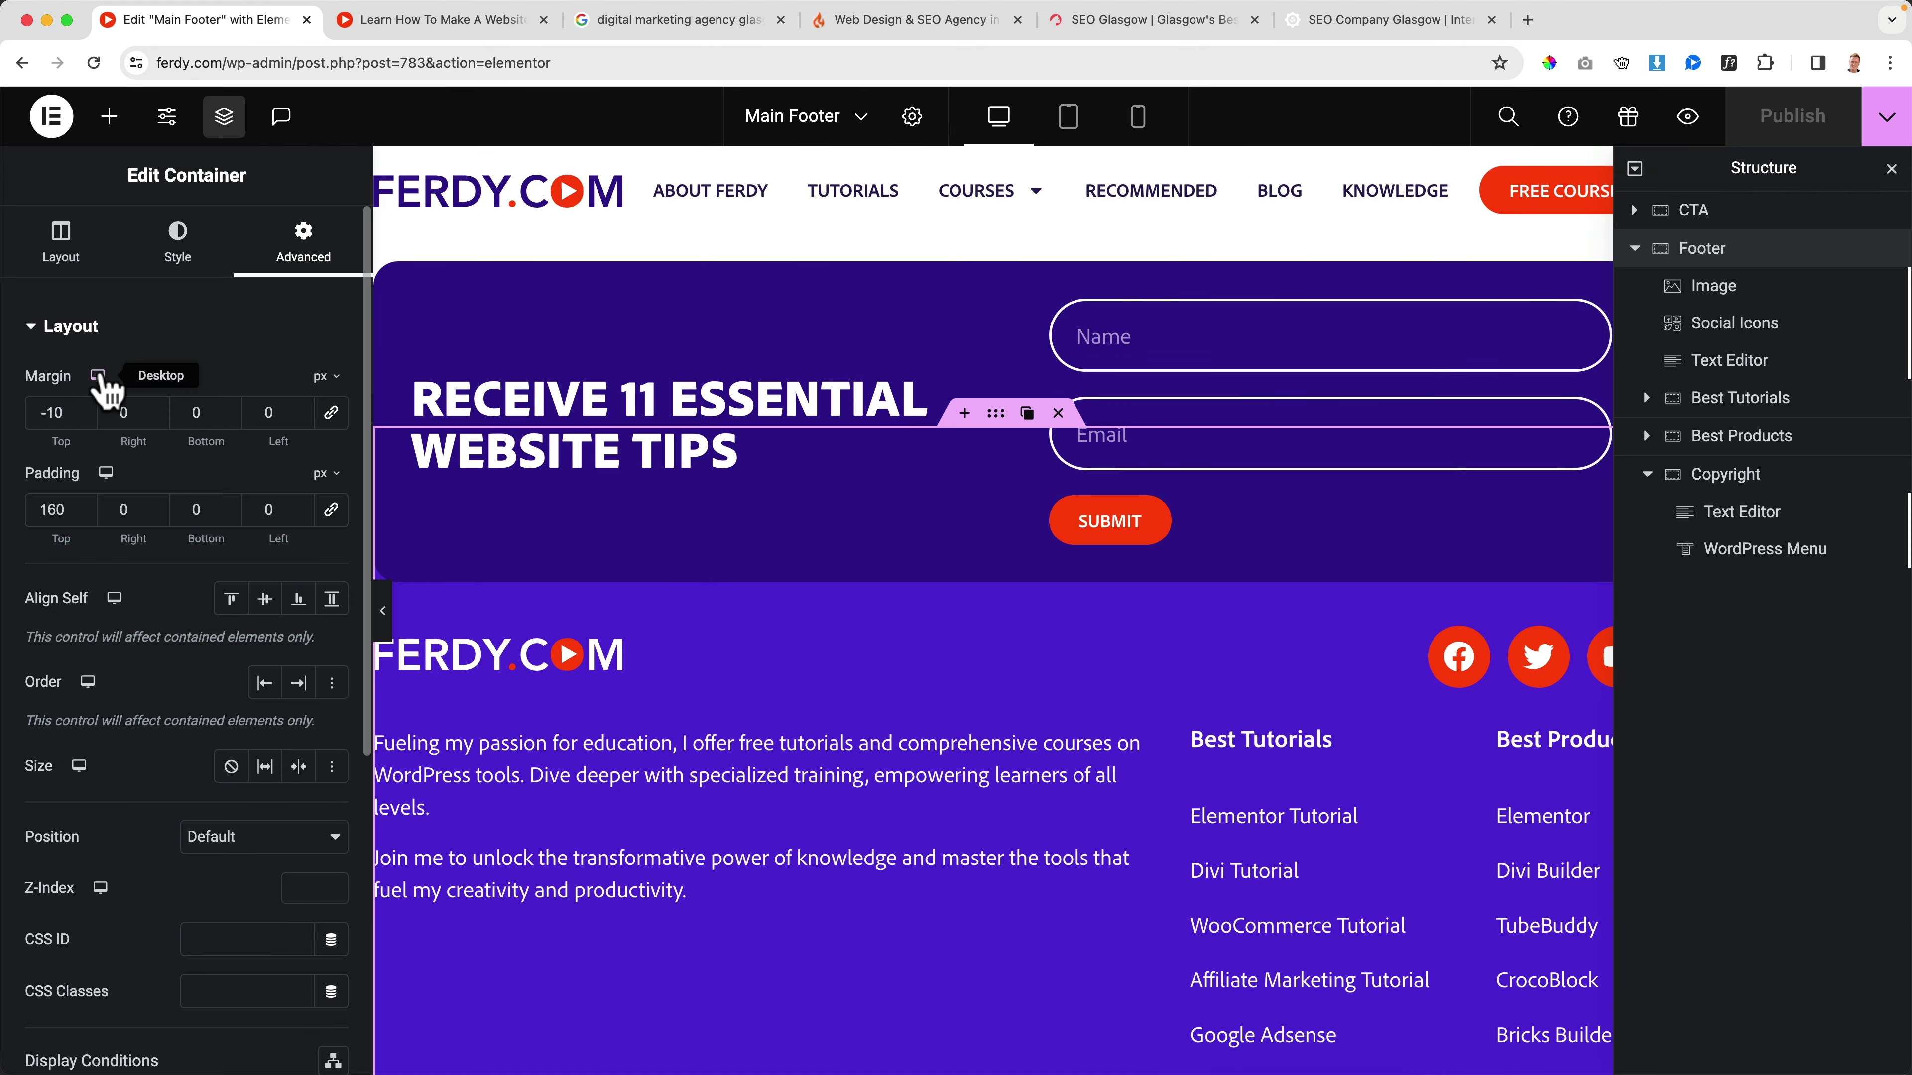
pyautogui.write('0')
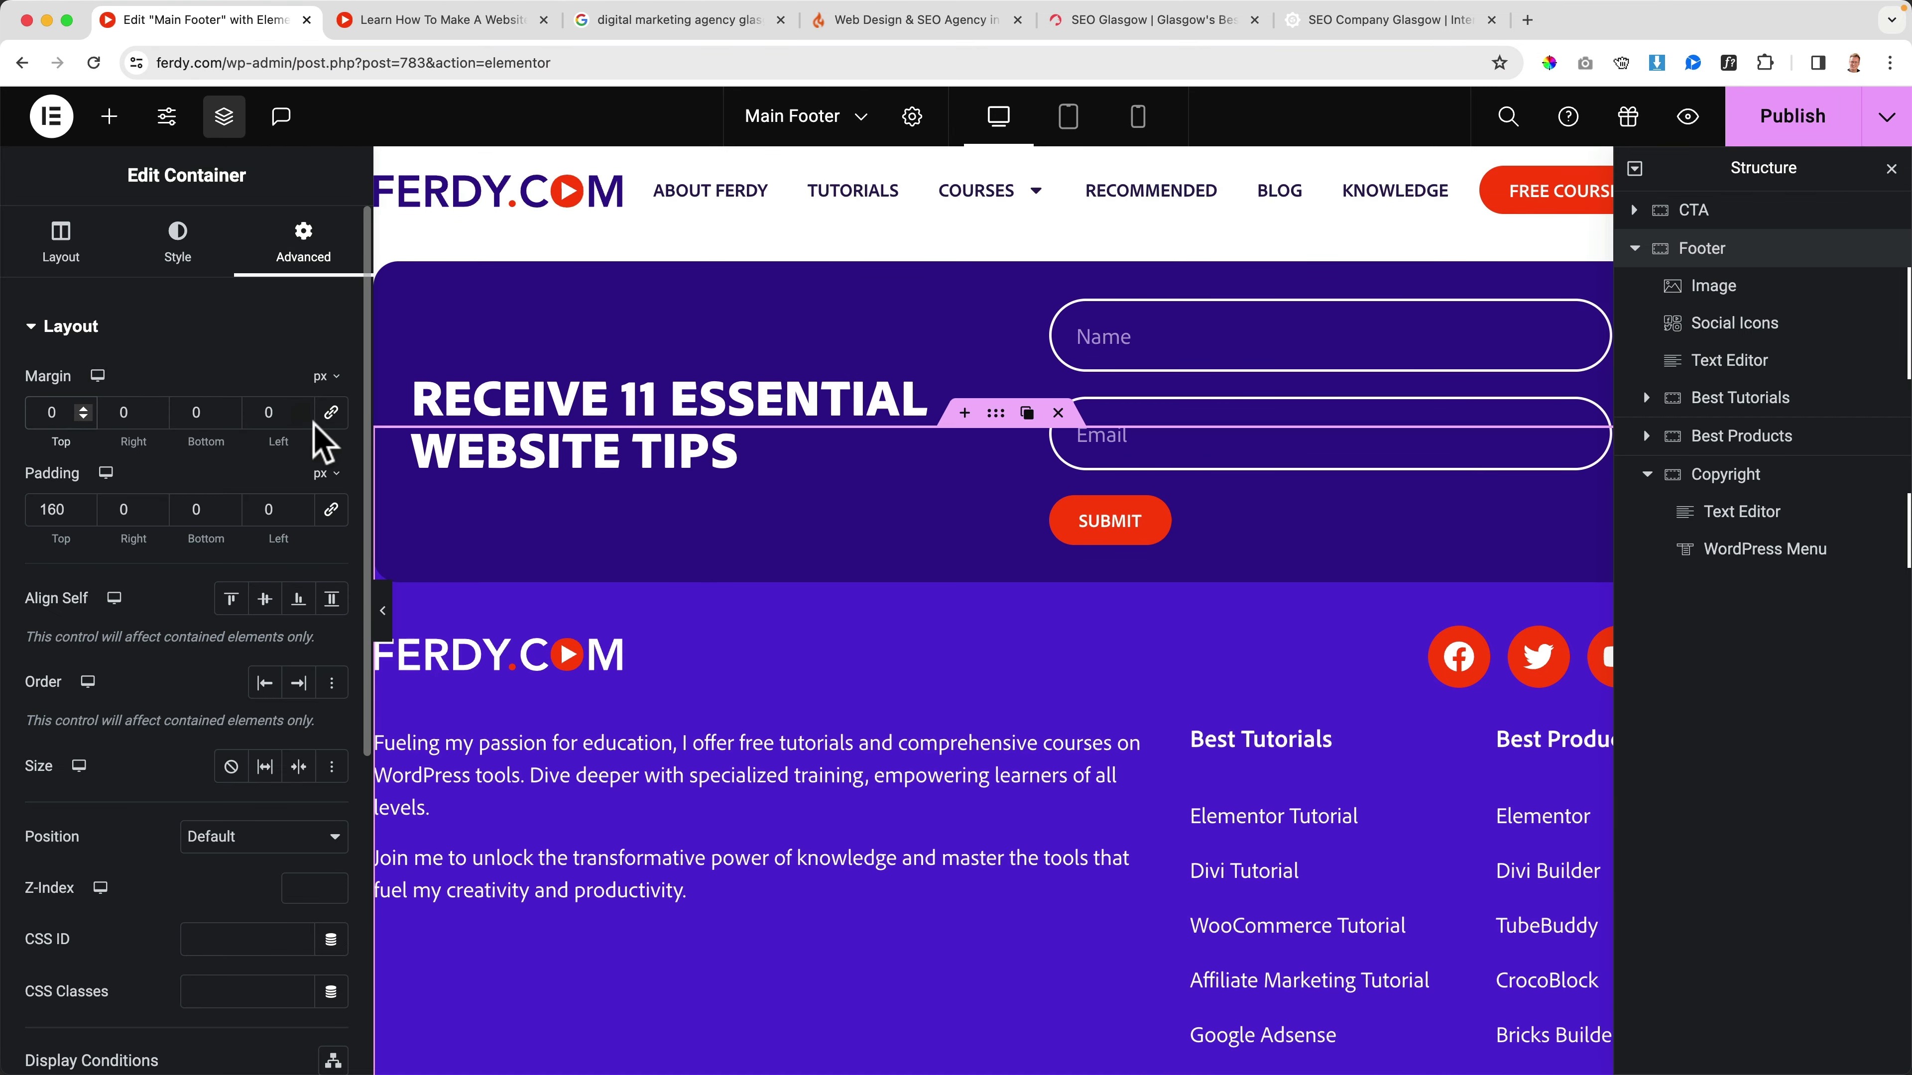
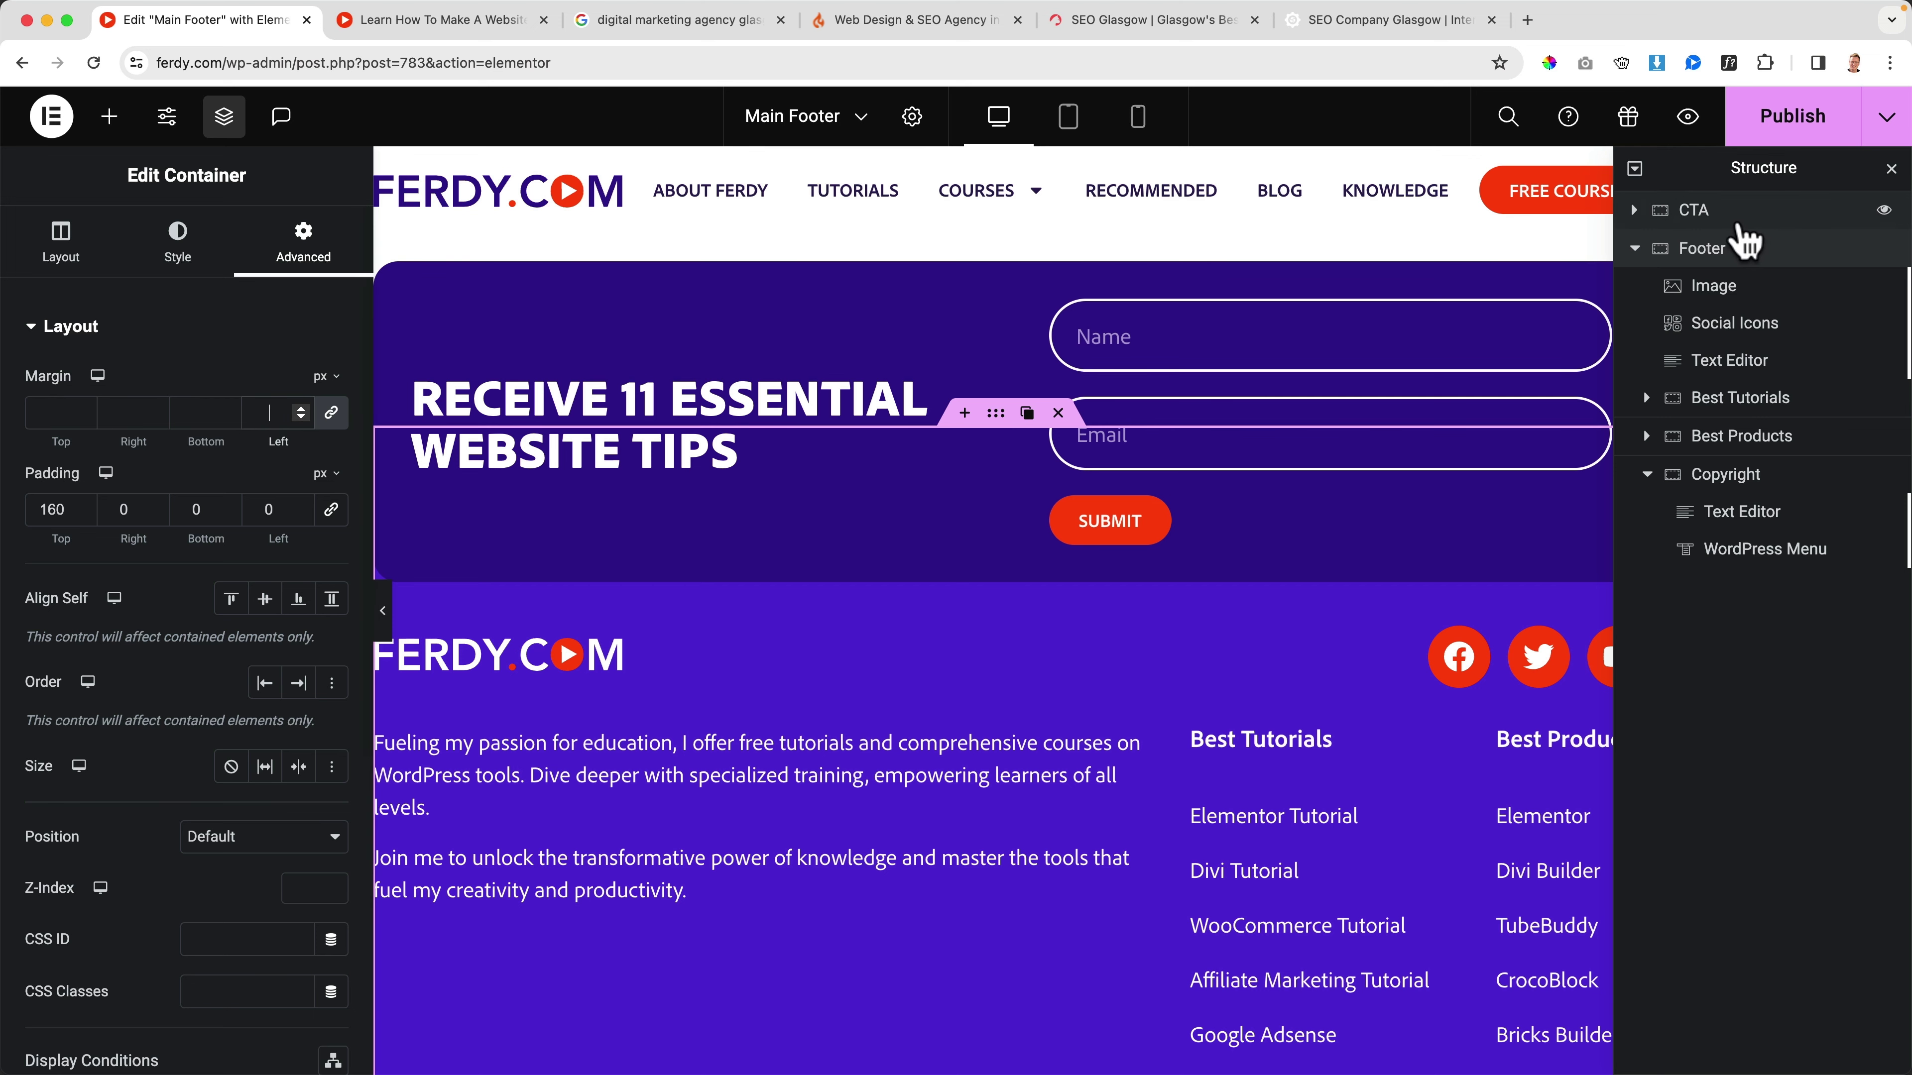
# Step: Set the CTA container's top margin to -140 px to close the gap between the page content and the footer
pyautogui.click(1724, 214)
pyautogui.click(62, 412)
pyautogui.press('Down')
pyautogui.press('Down')
pyautogui.press('Down')
pyautogui.press('Down')
pyautogui.press('Down')
pyautogui.press('Down')
pyautogui.press('Down')
pyautogui.press('Down')
pyautogui.press('Down')
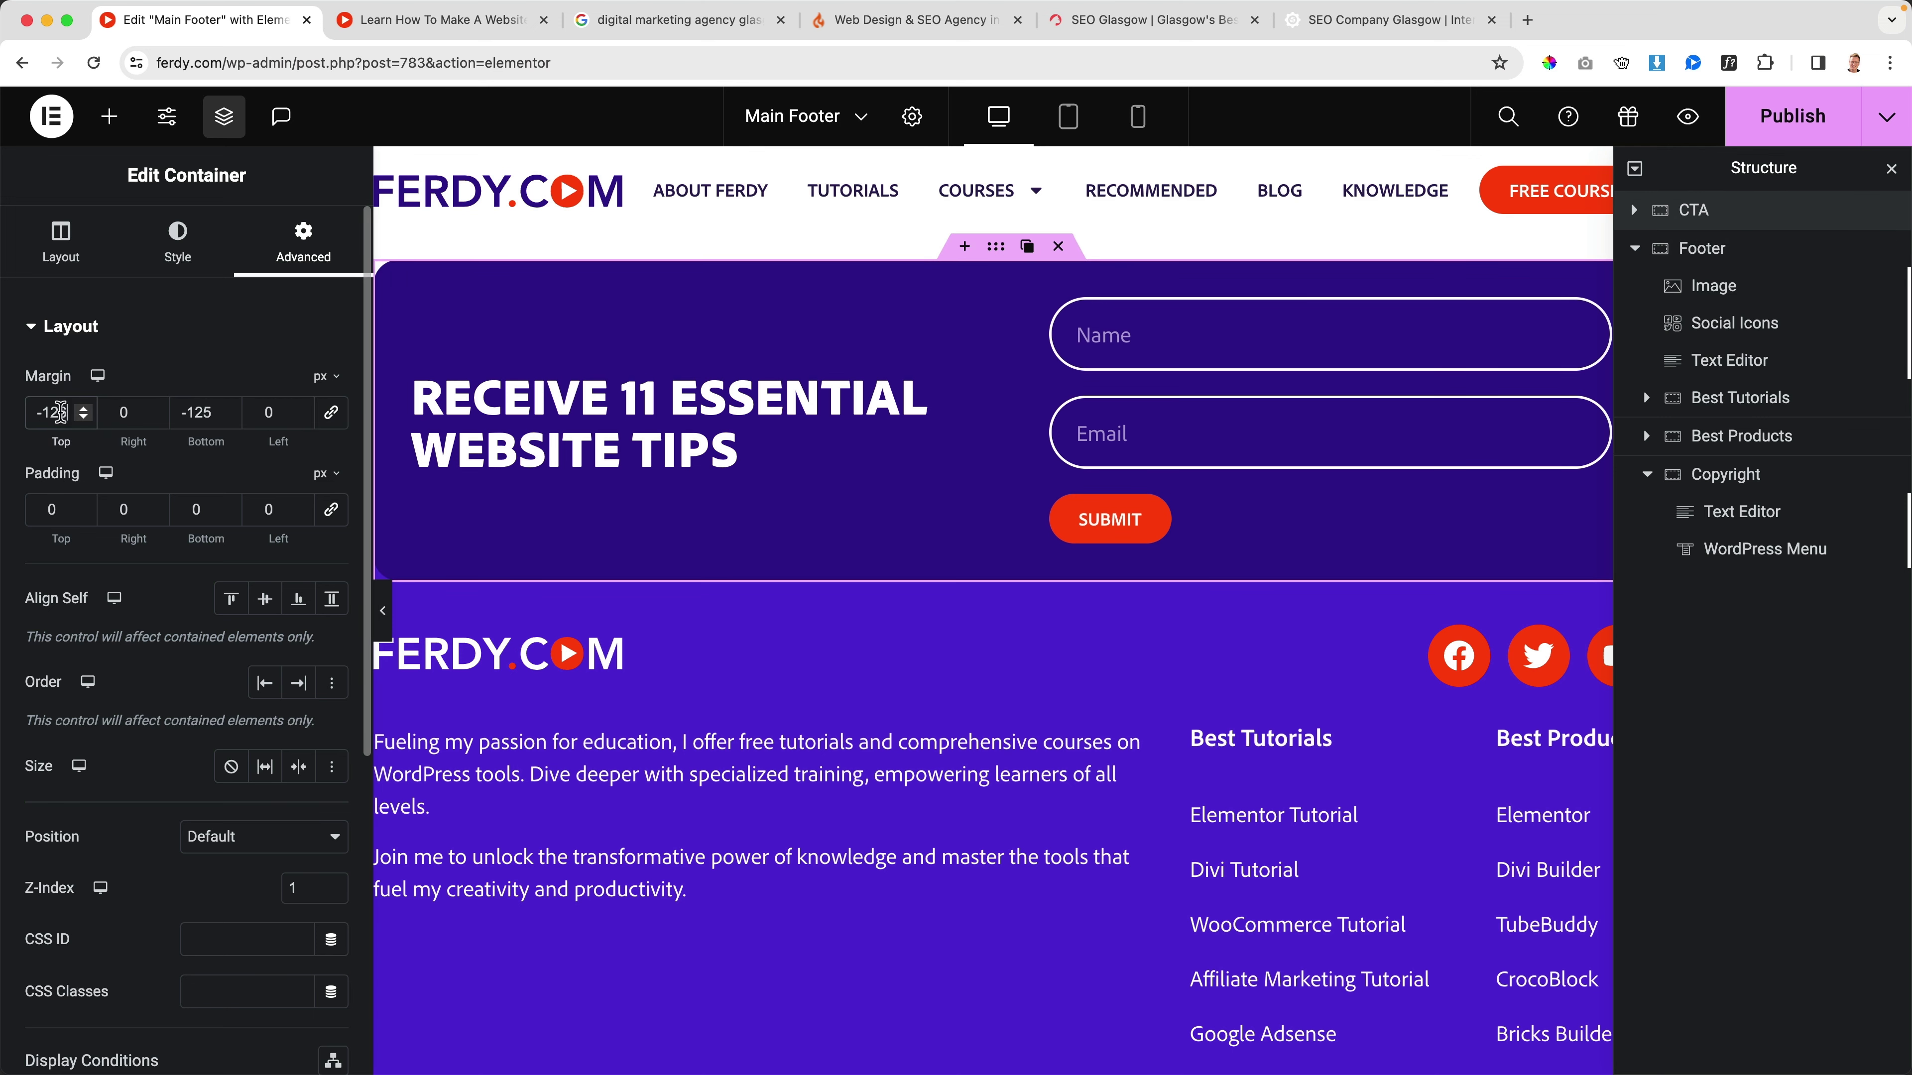
pyautogui.press('Down')
pyautogui.press('Down')
pyautogui.press('Down')
pyautogui.press('Down')
pyautogui.press('Down')
pyautogui.press('Down')
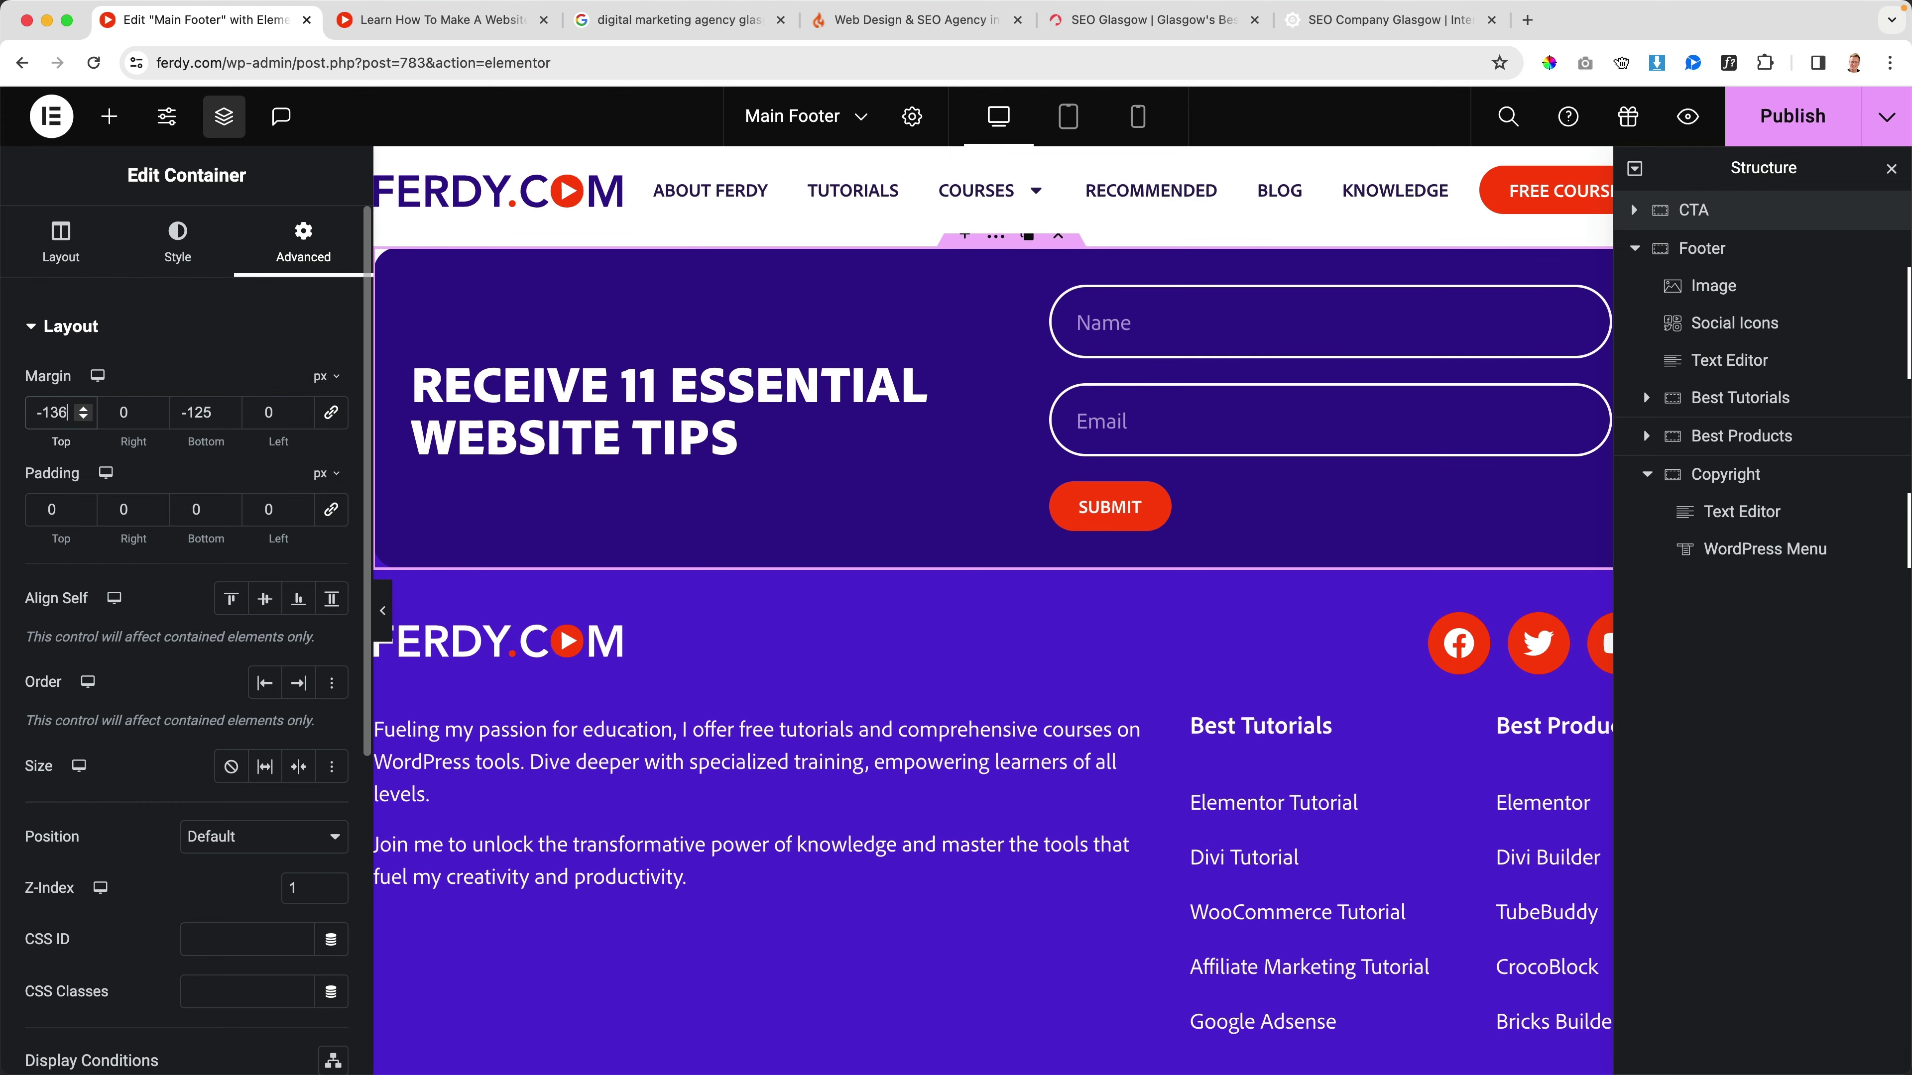
# Step: Publish the CTA top margin change and check the CTA overlap and the whole footer on the reloaded live page
pyautogui.click(1790, 116)
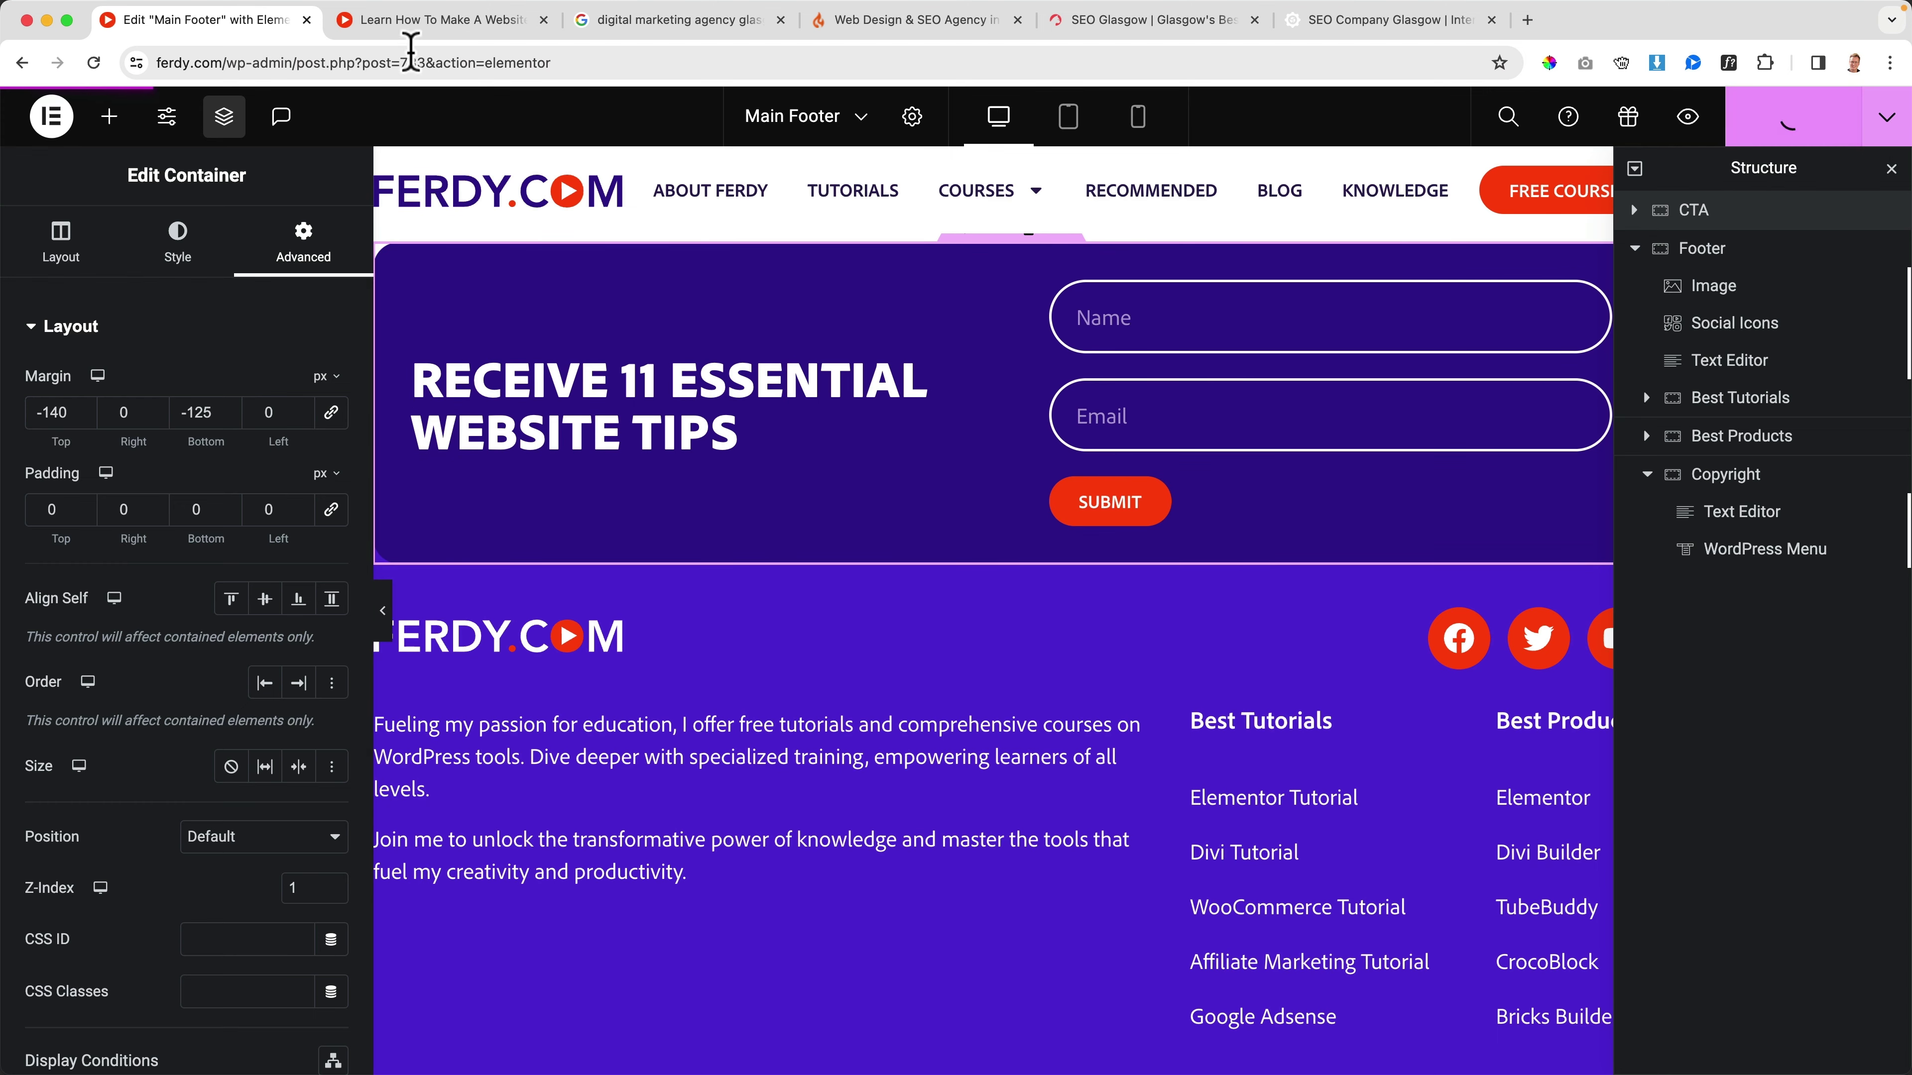
pyautogui.click(440, 19)
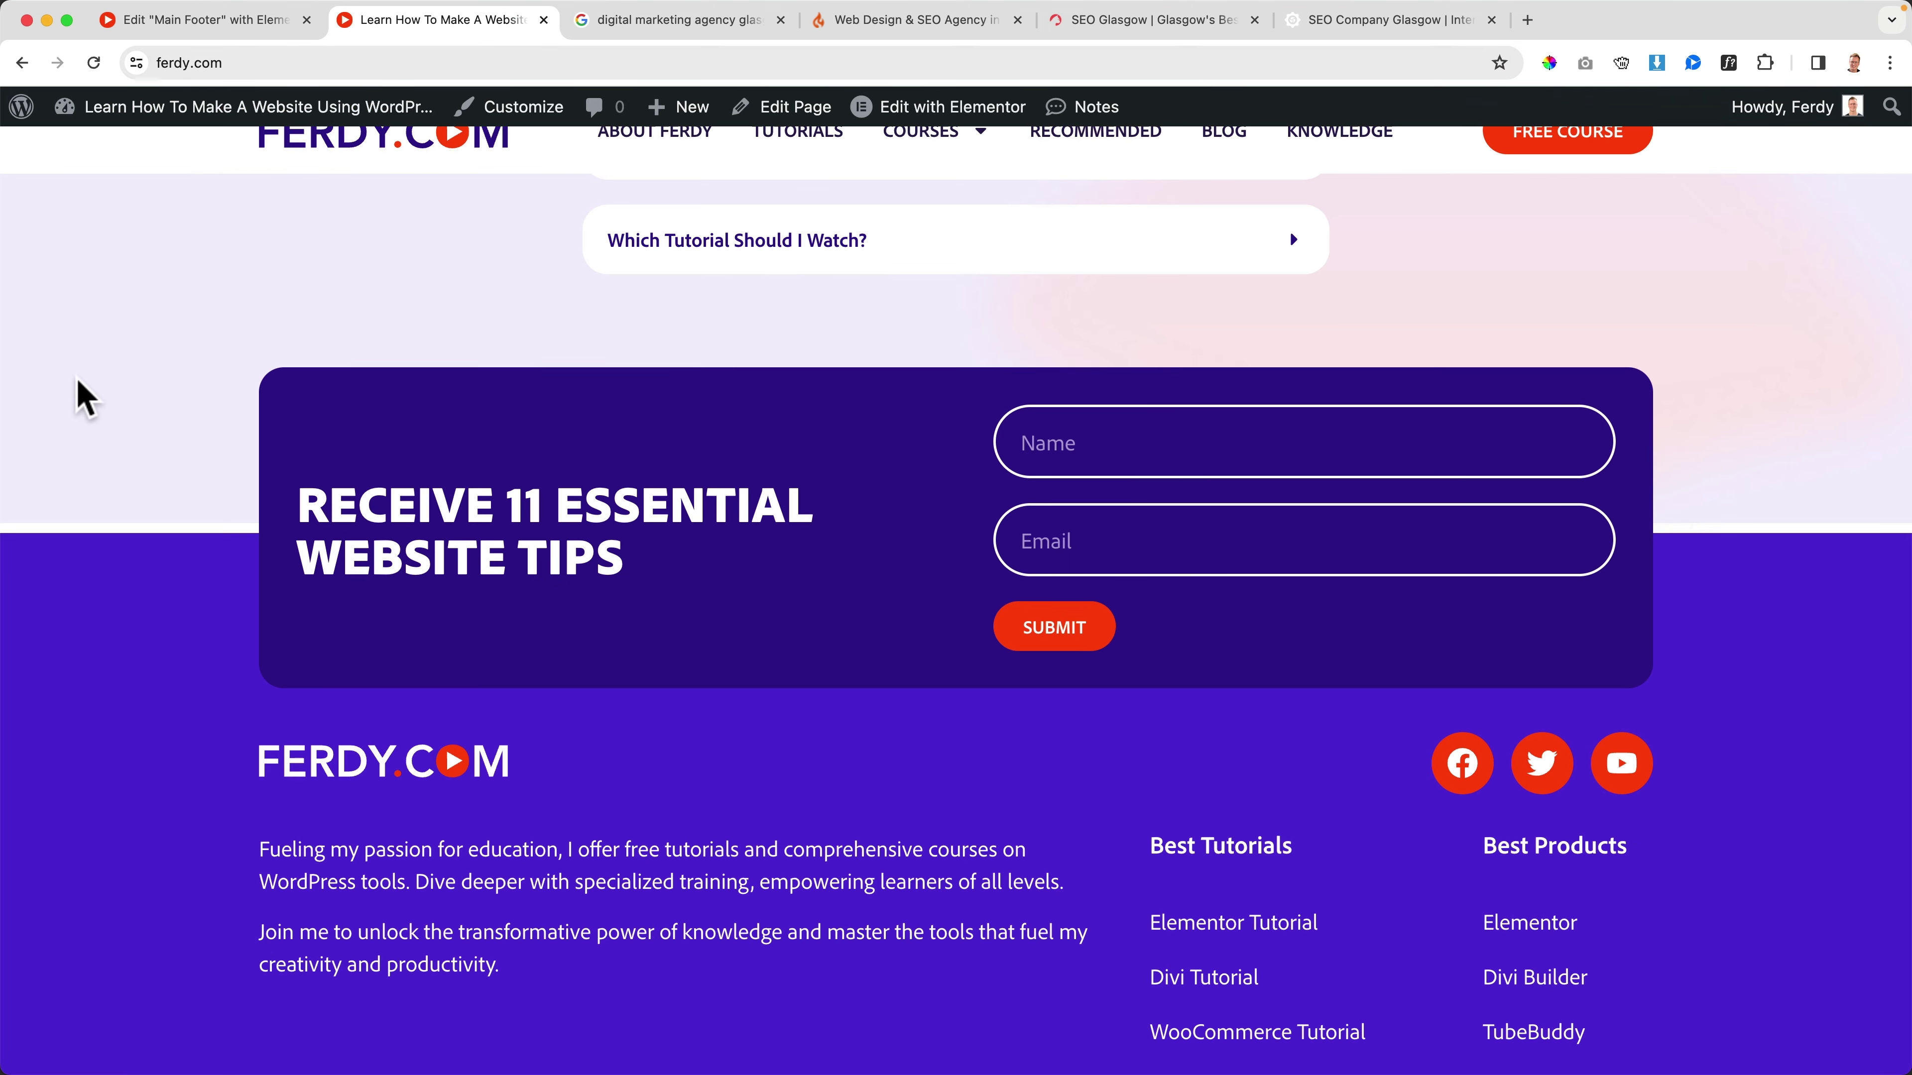
pyautogui.press('super+r')
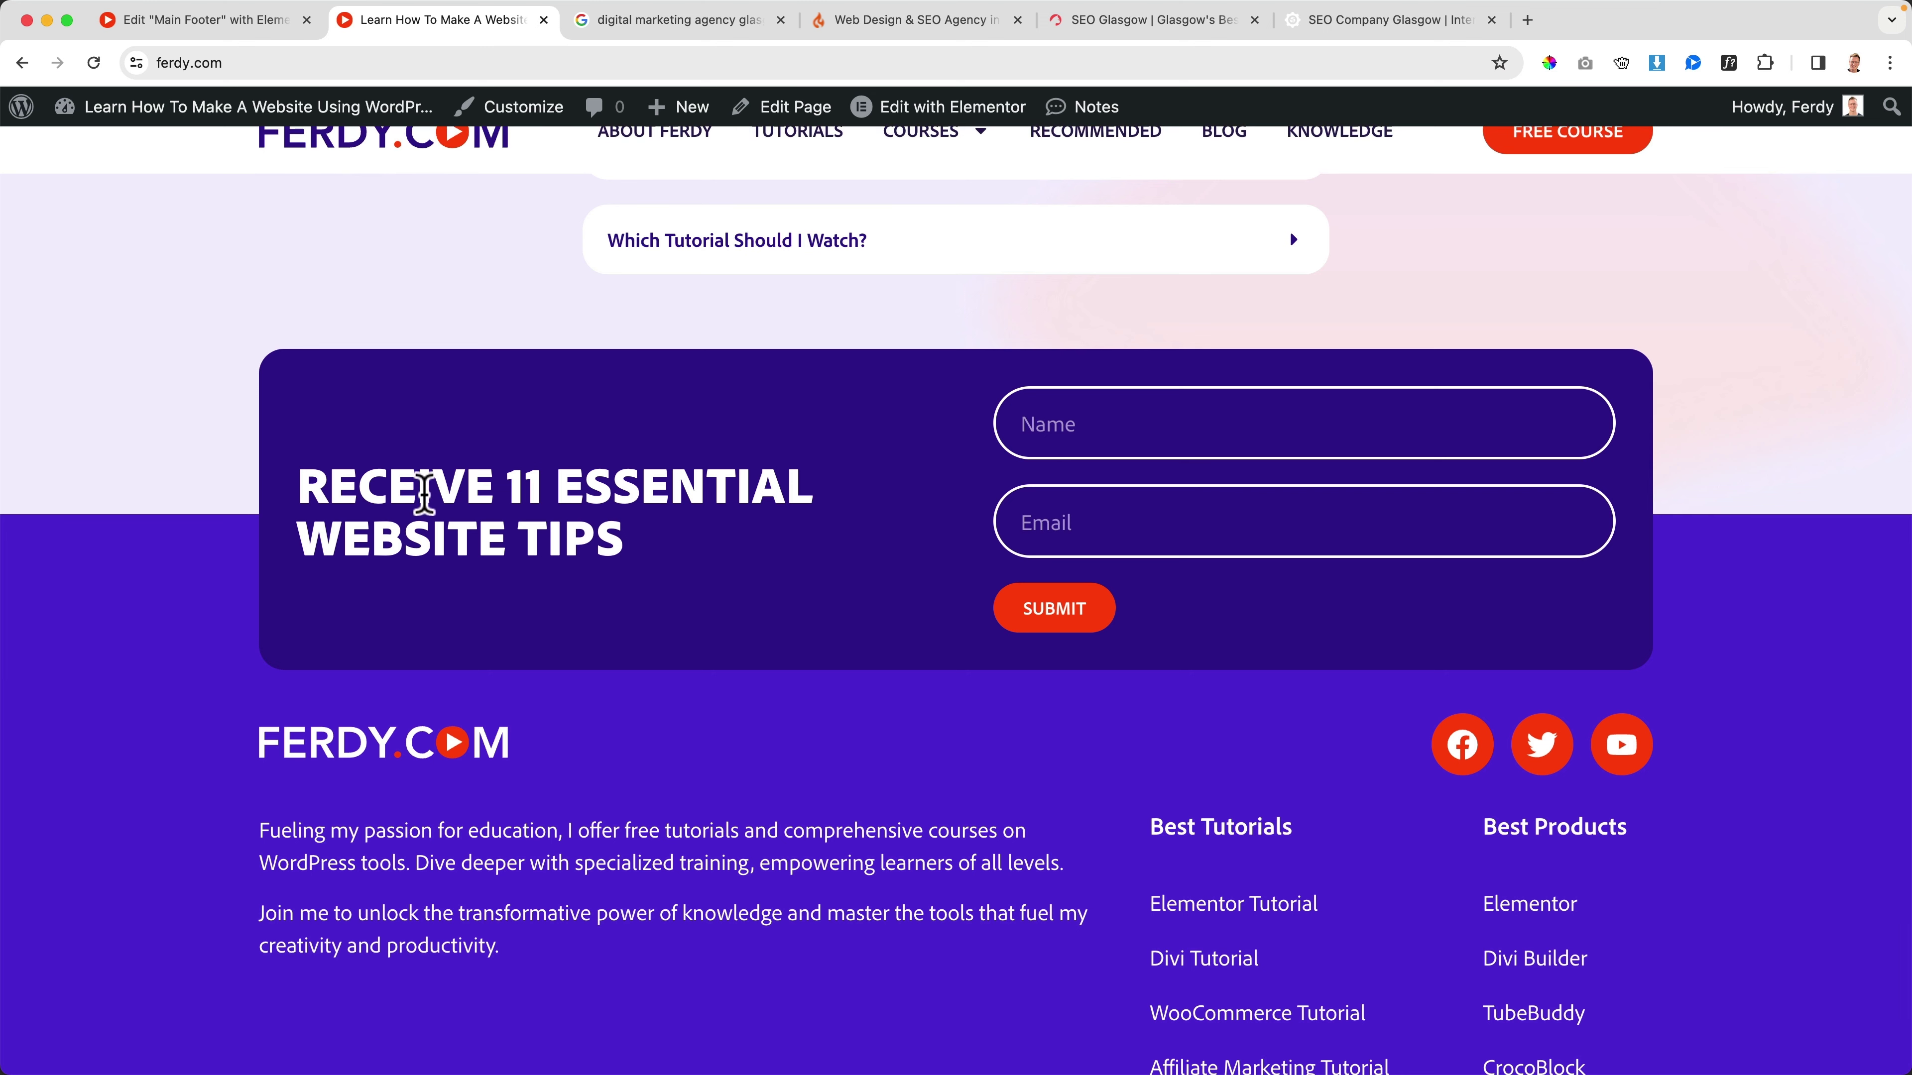
pyautogui.scroll(-2, 588, 568)
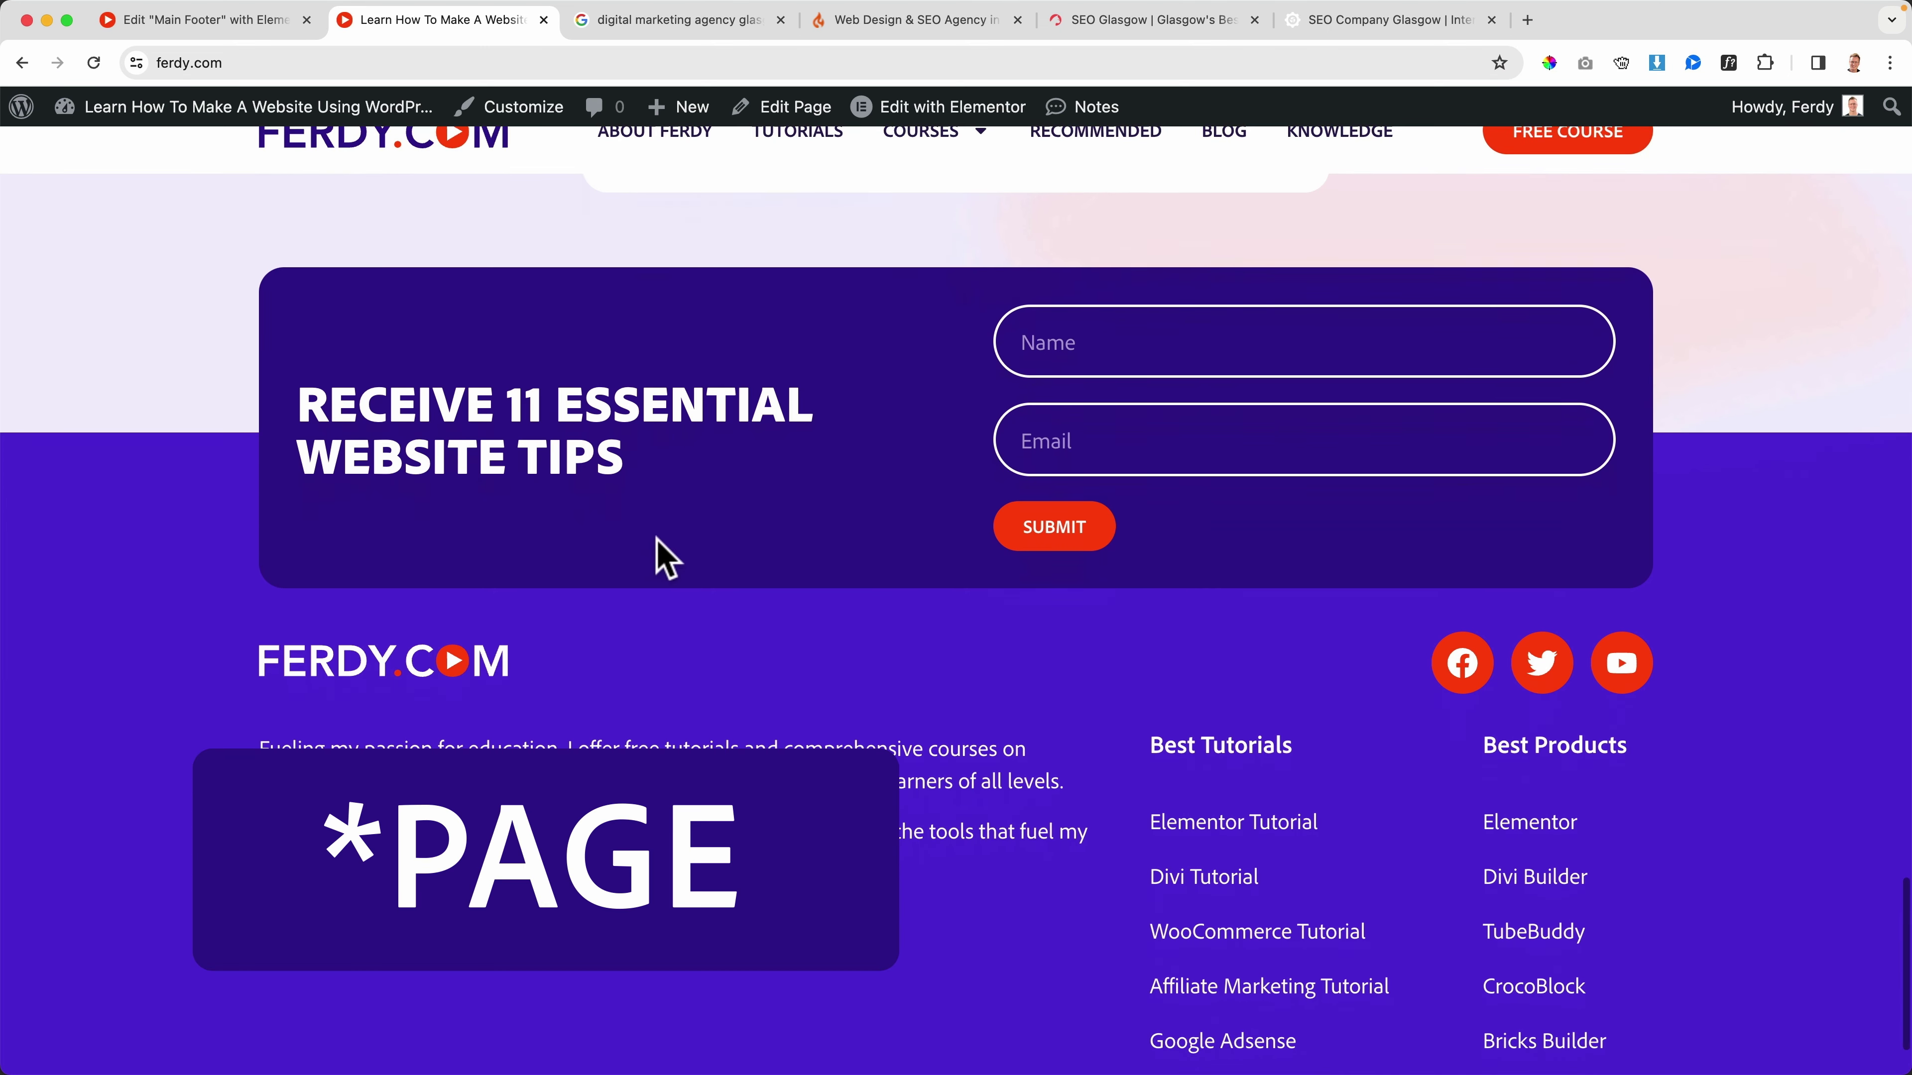
pyautogui.scroll(5, 662, 555)
pyautogui.scroll(-4, 470, 692)
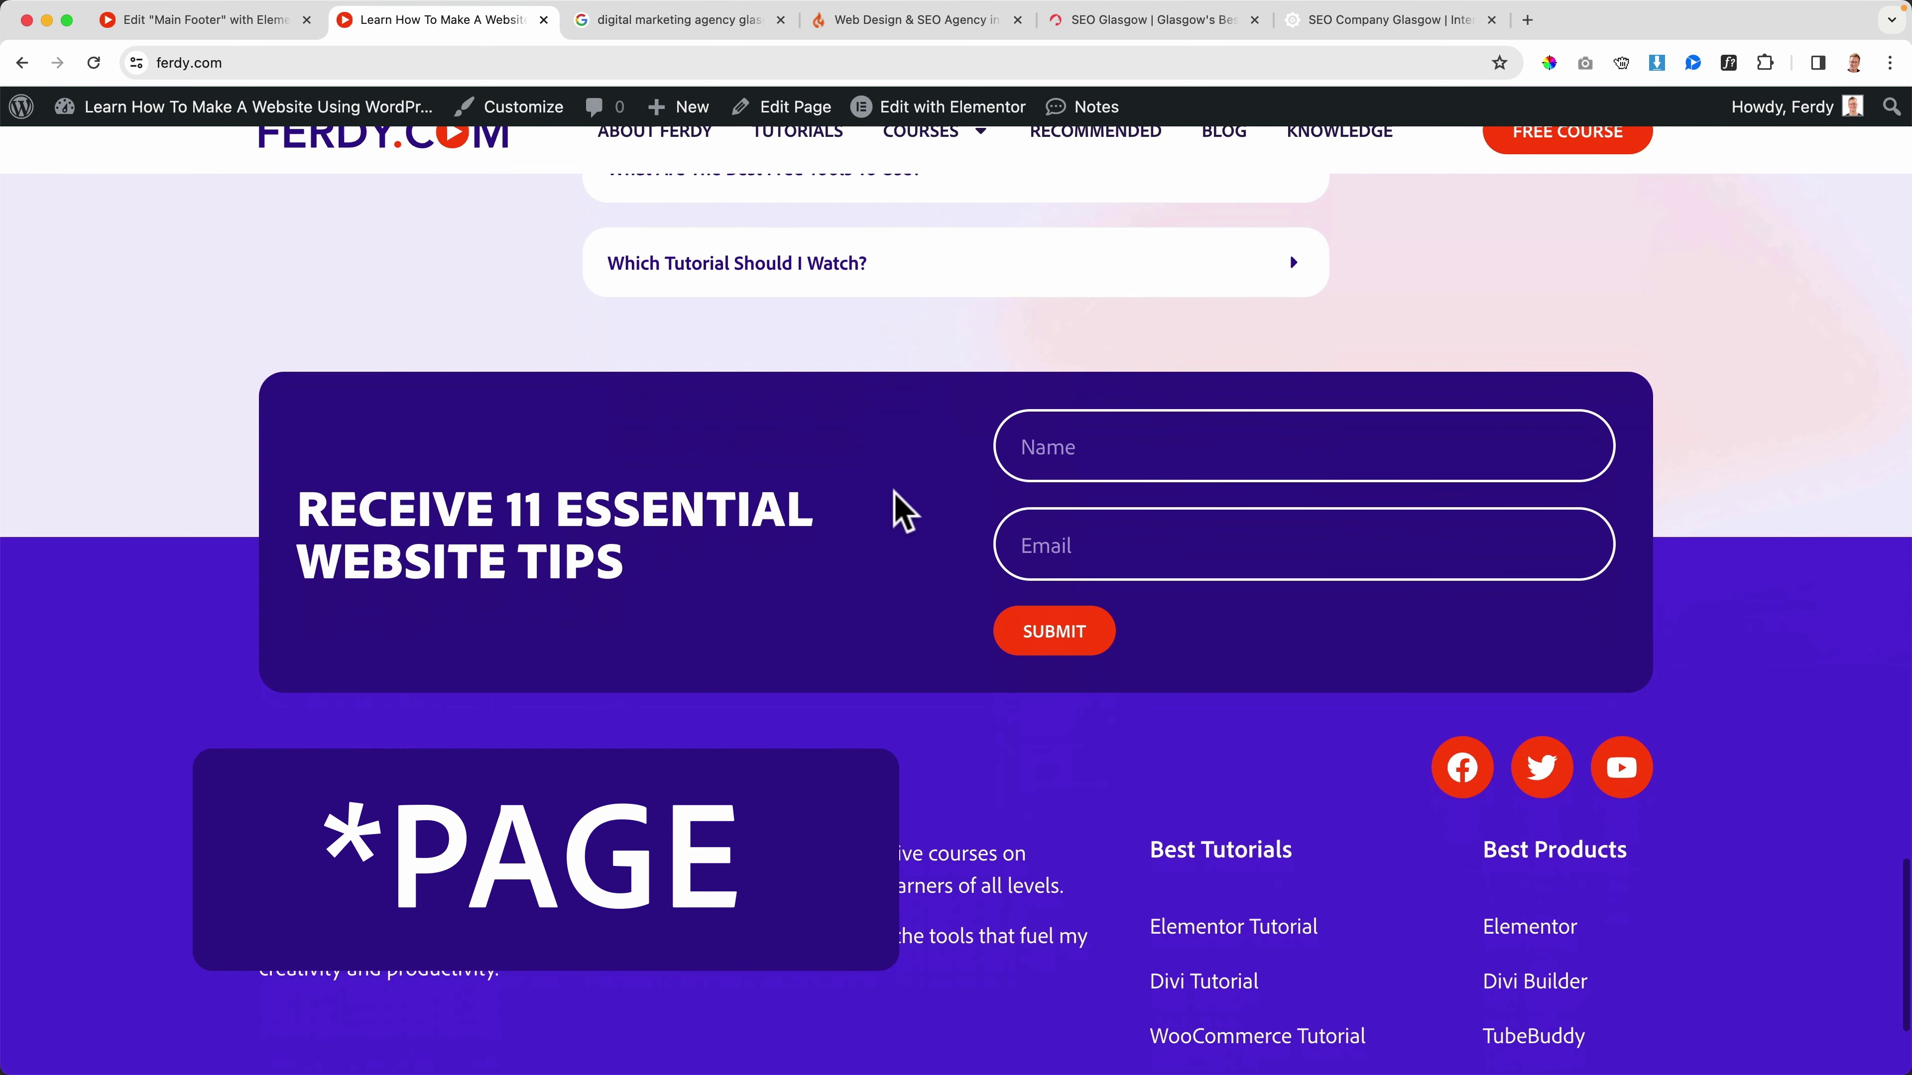
pyautogui.scroll(7, 664, 332)
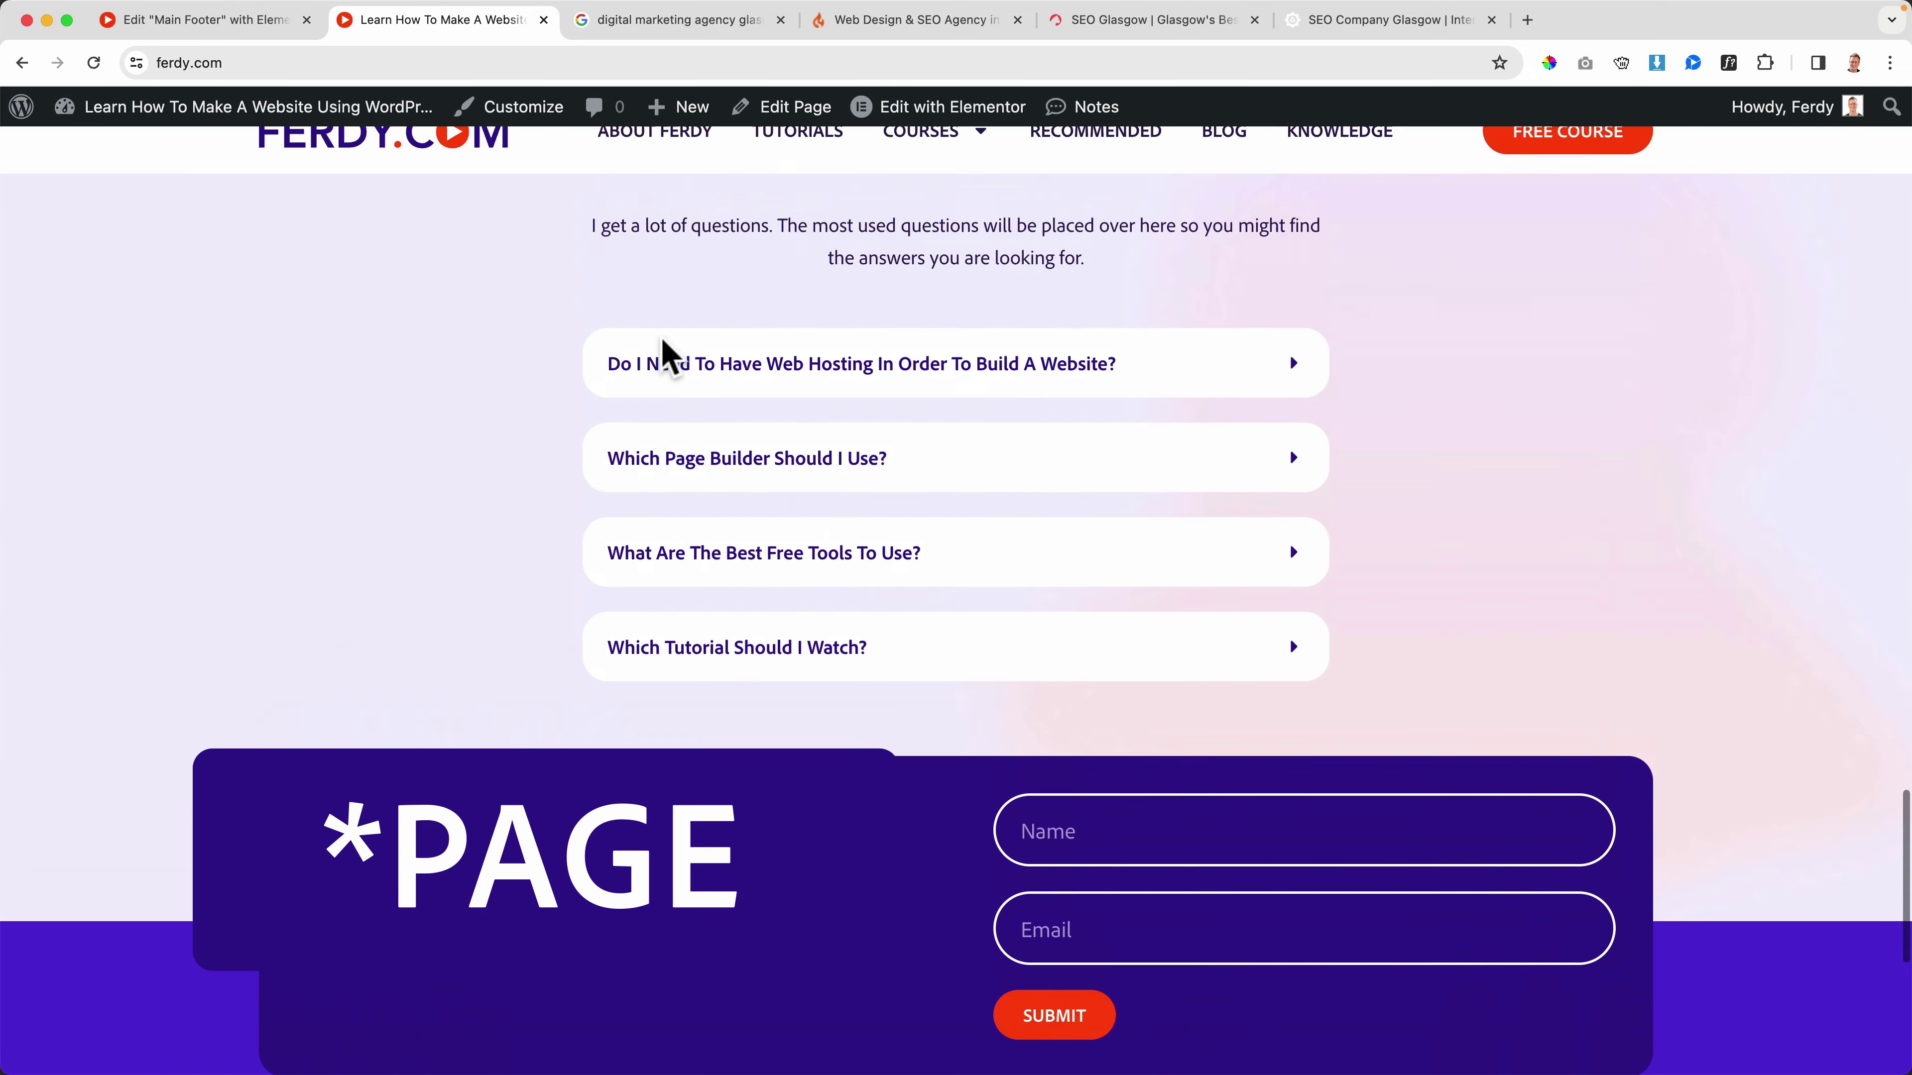
pyautogui.scroll(3, 802, 354)
pyautogui.scroll(-7, 803, 354)
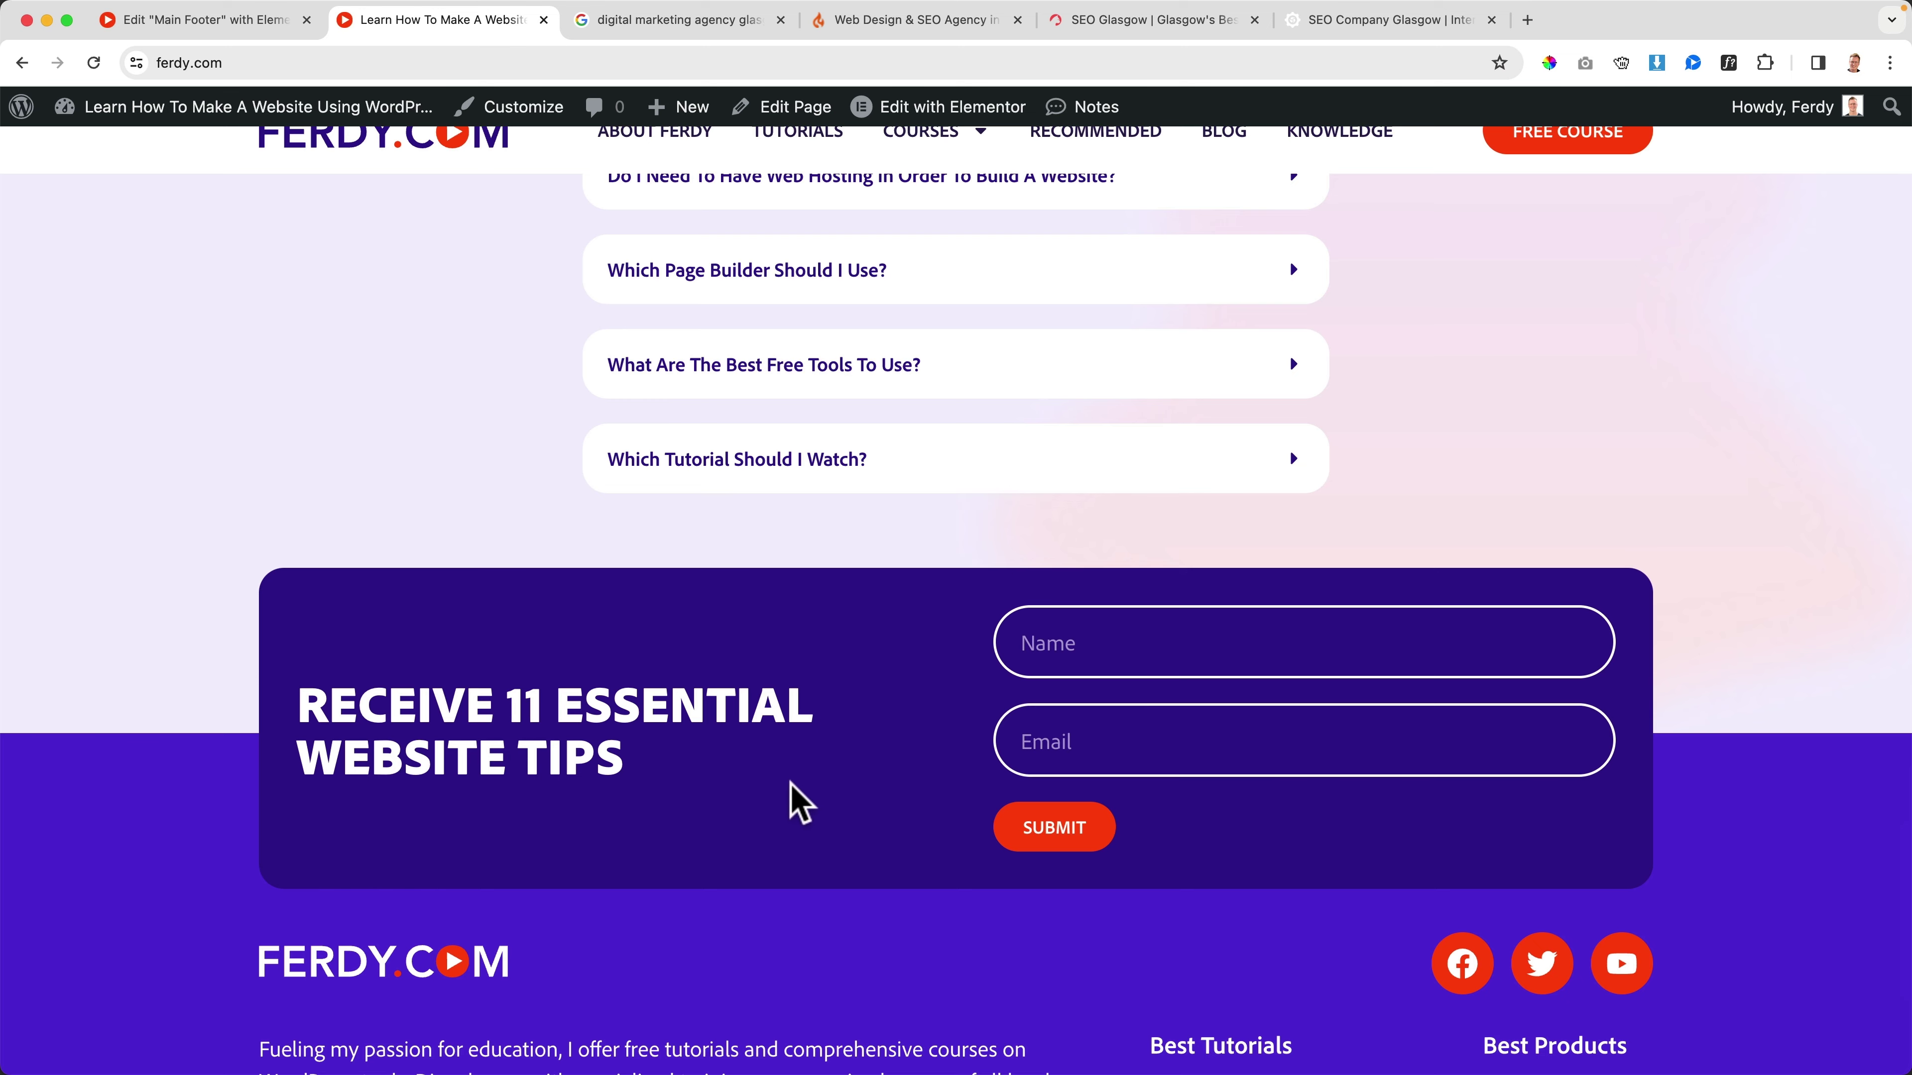
pyautogui.scroll(-6, 753, 723)
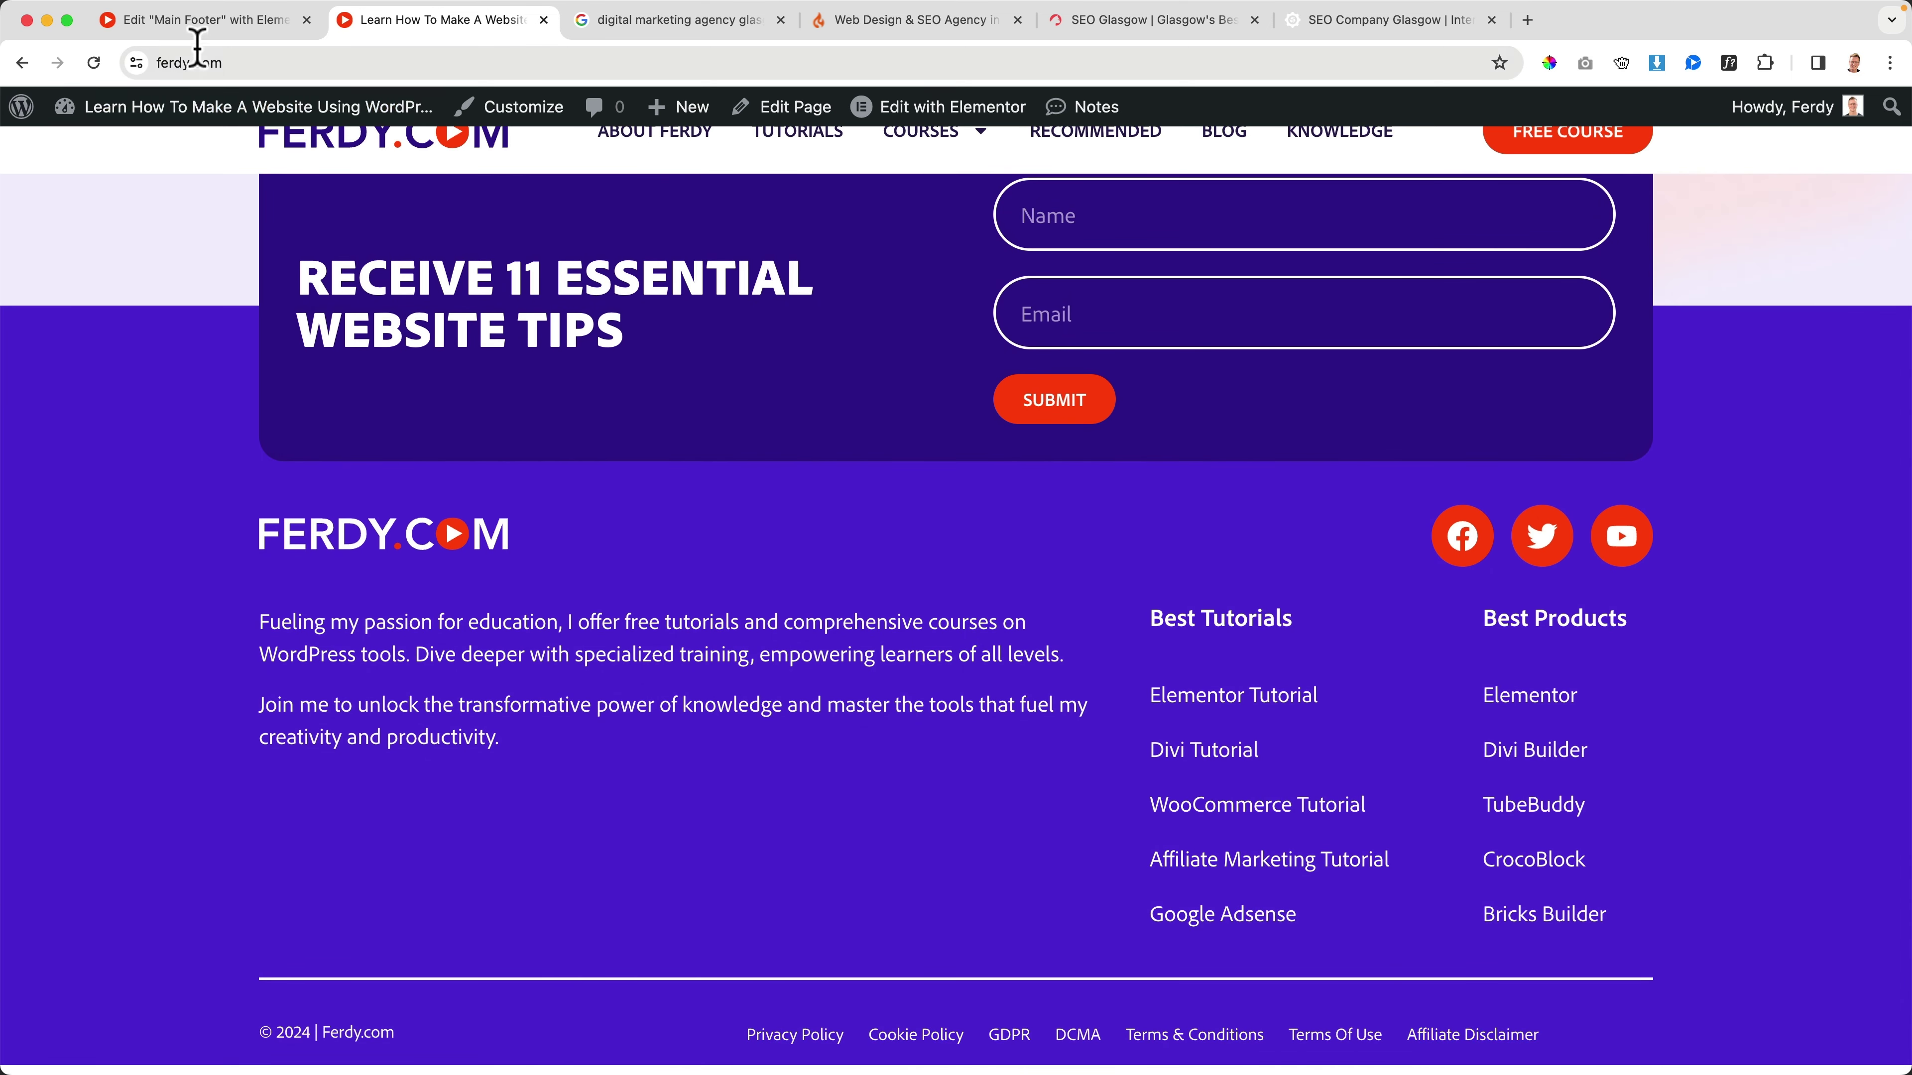
# Step: Return to the Main Footer template and switch the Footer container's background type to gradient
pyautogui.click(200, 21)
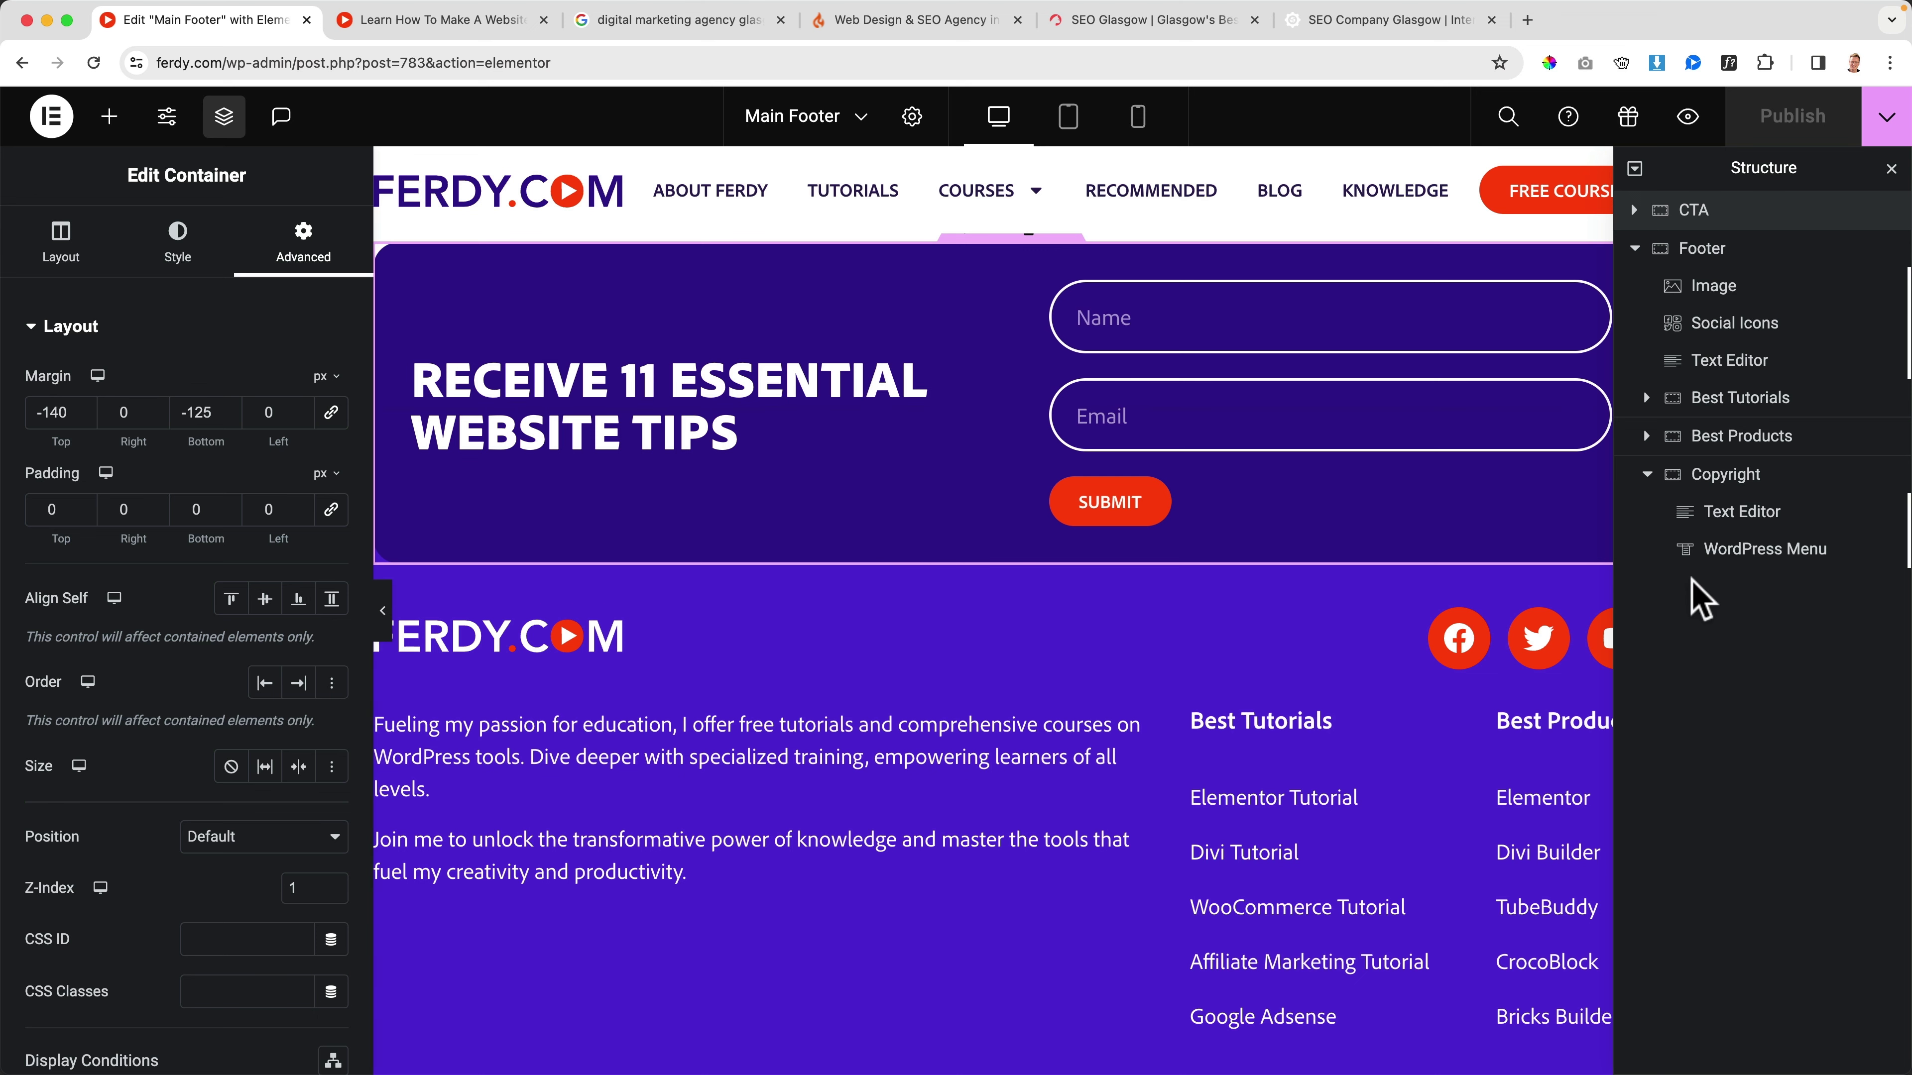
pyautogui.click(1731, 476)
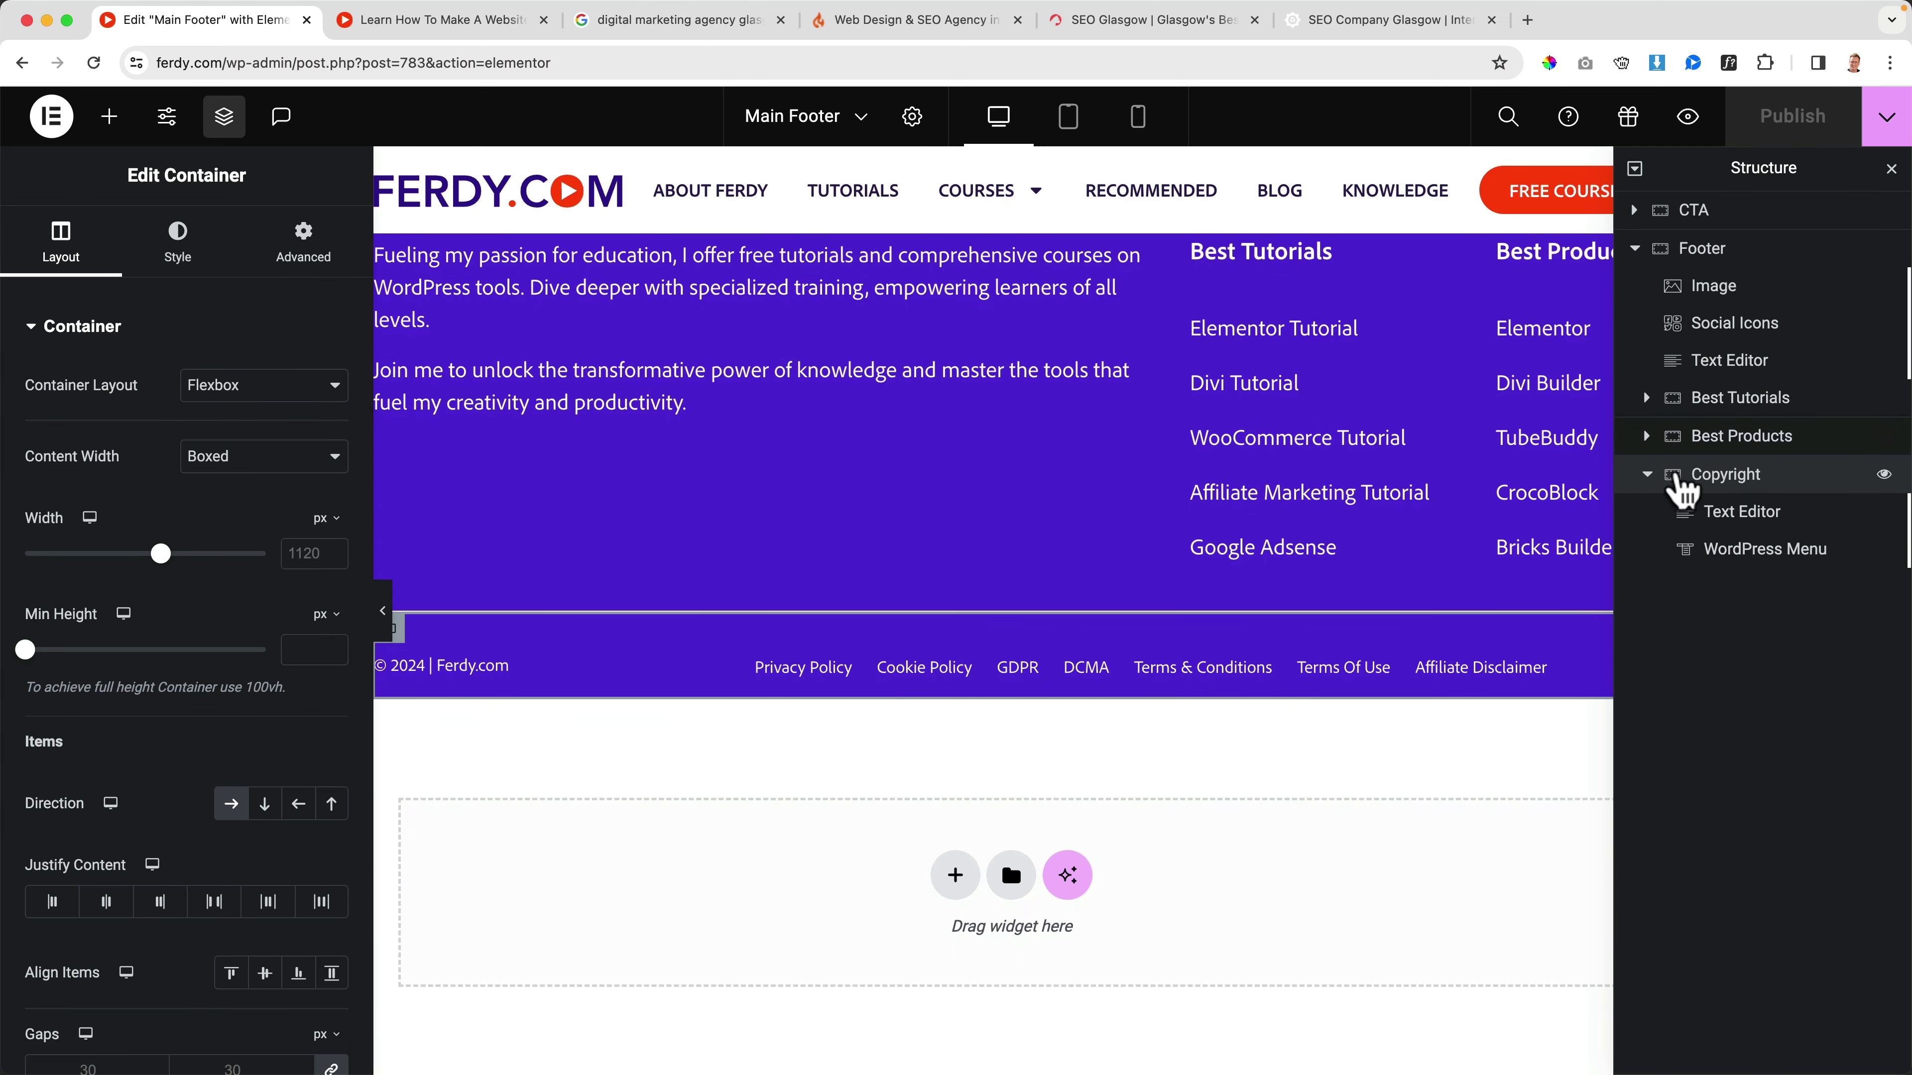
pyautogui.click(1637, 249)
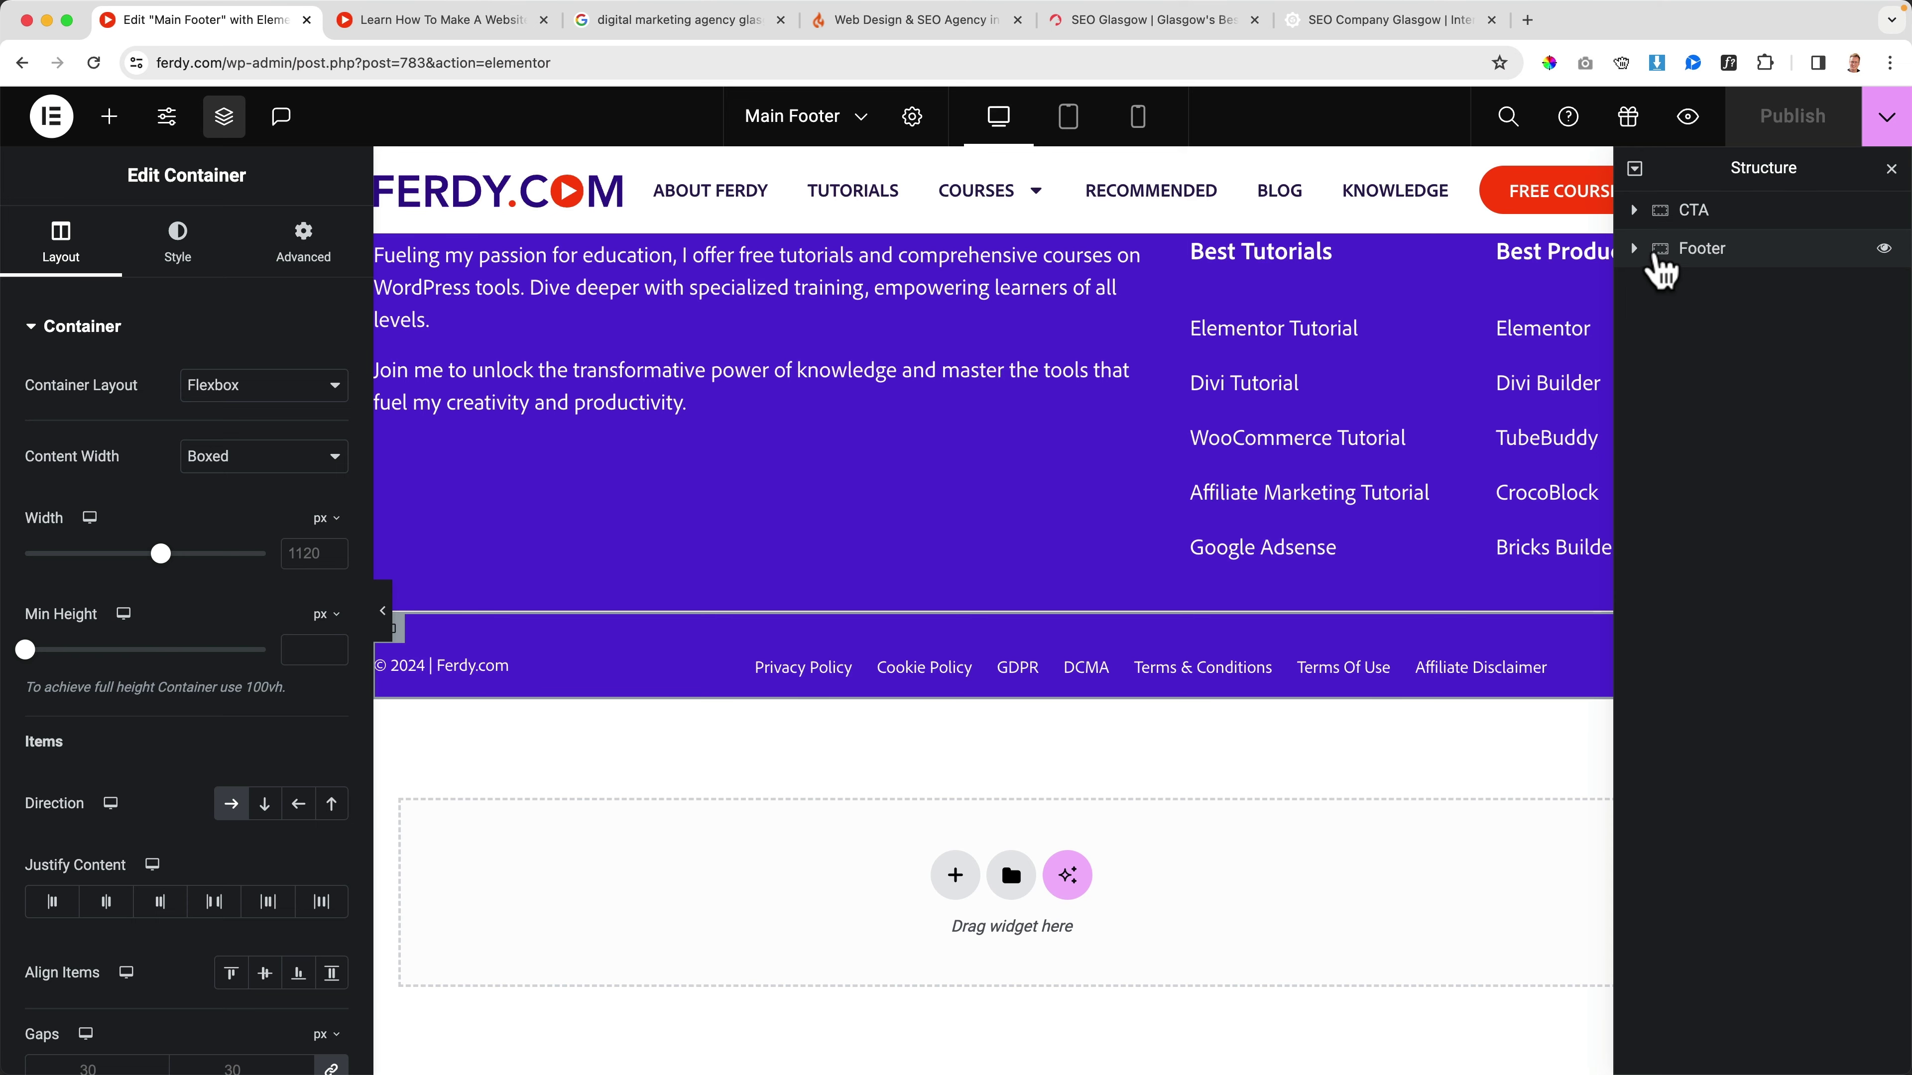
pyautogui.click(1660, 255)
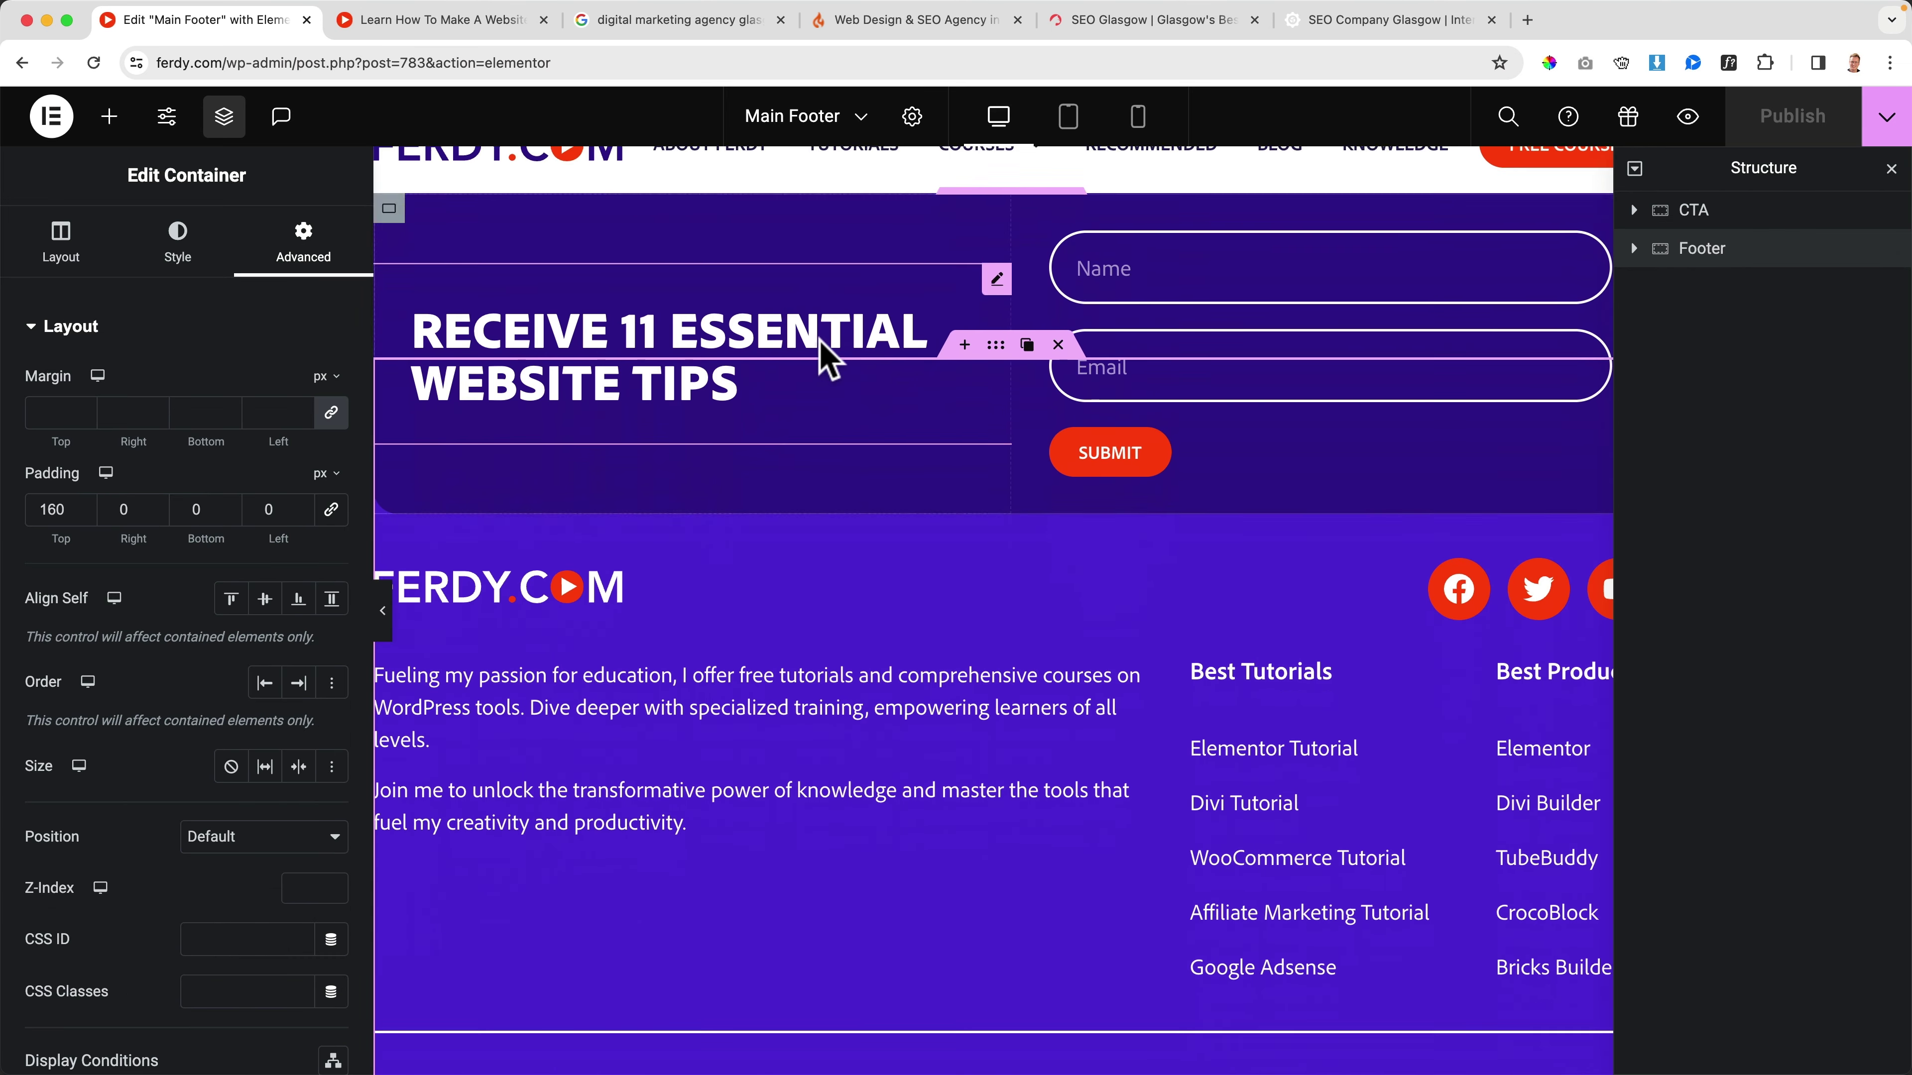
pyautogui.click(175, 245)
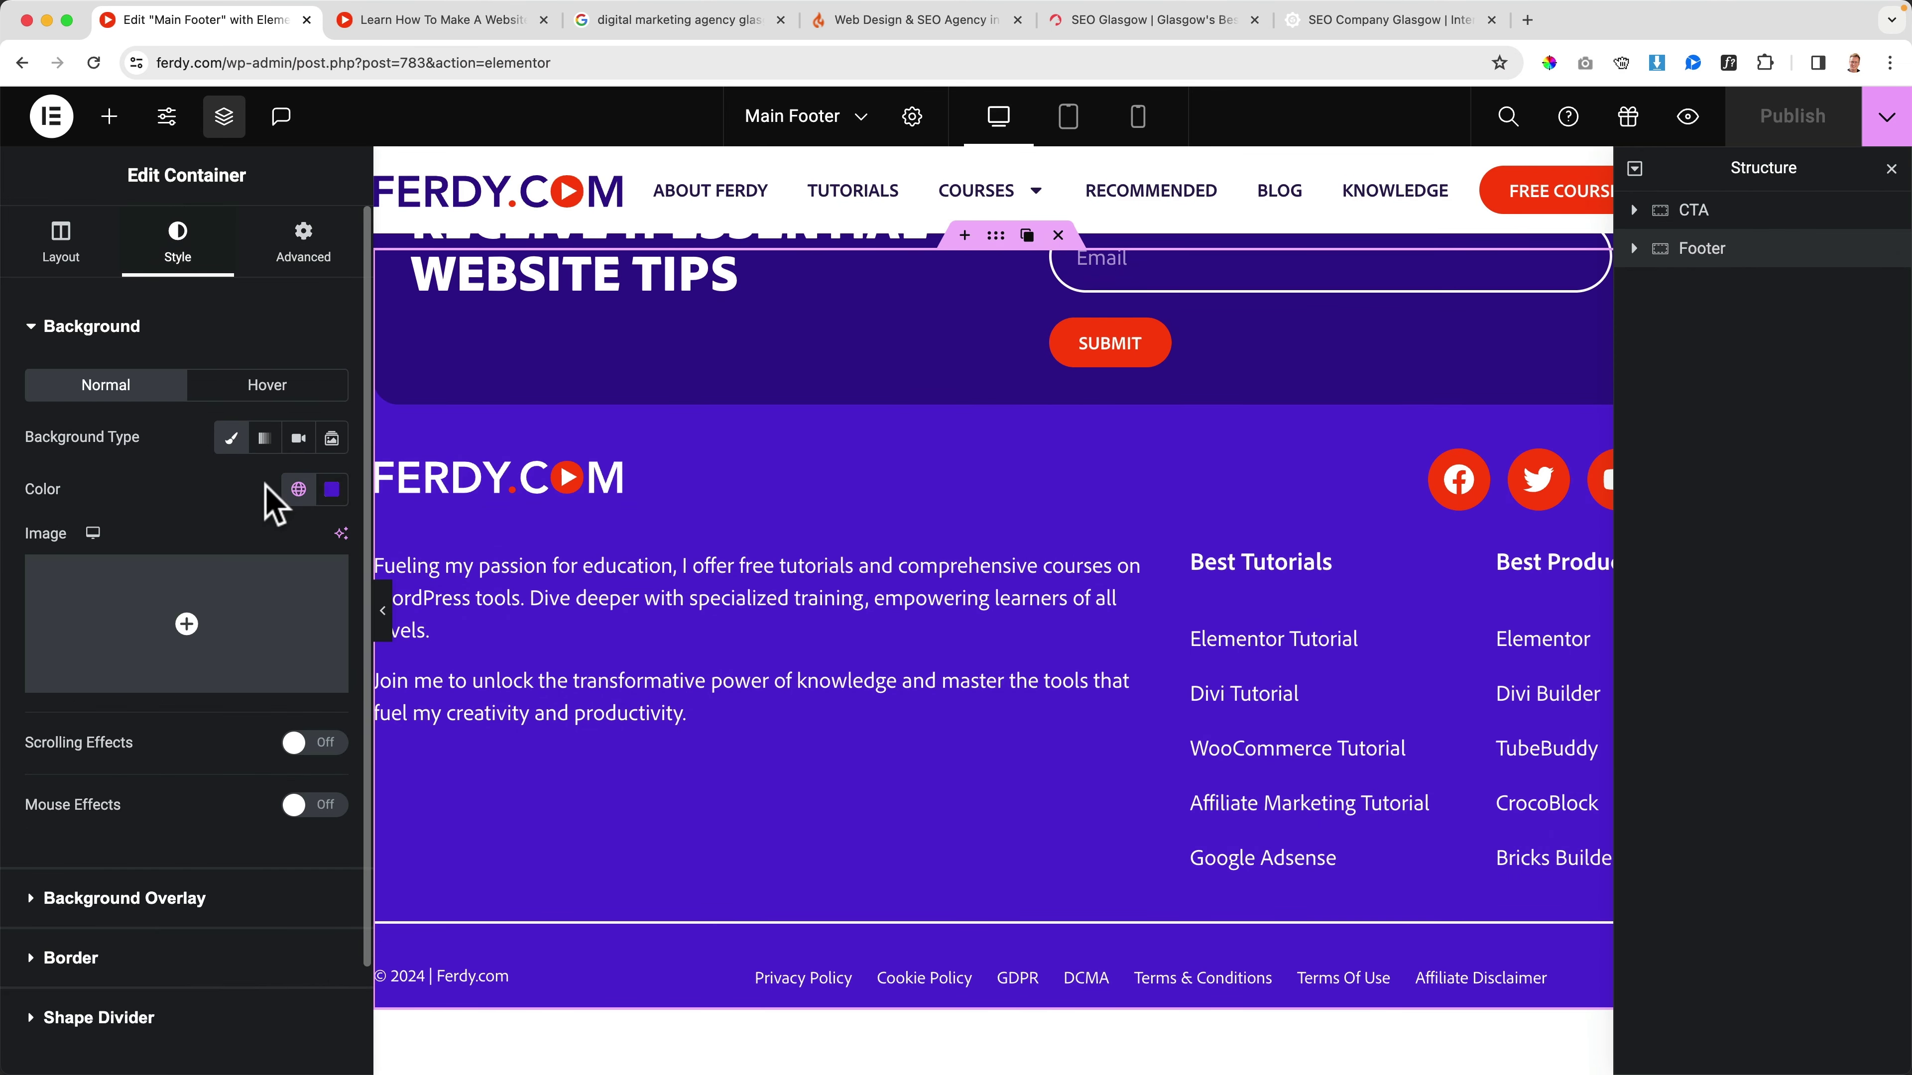
pyautogui.click(264, 439)
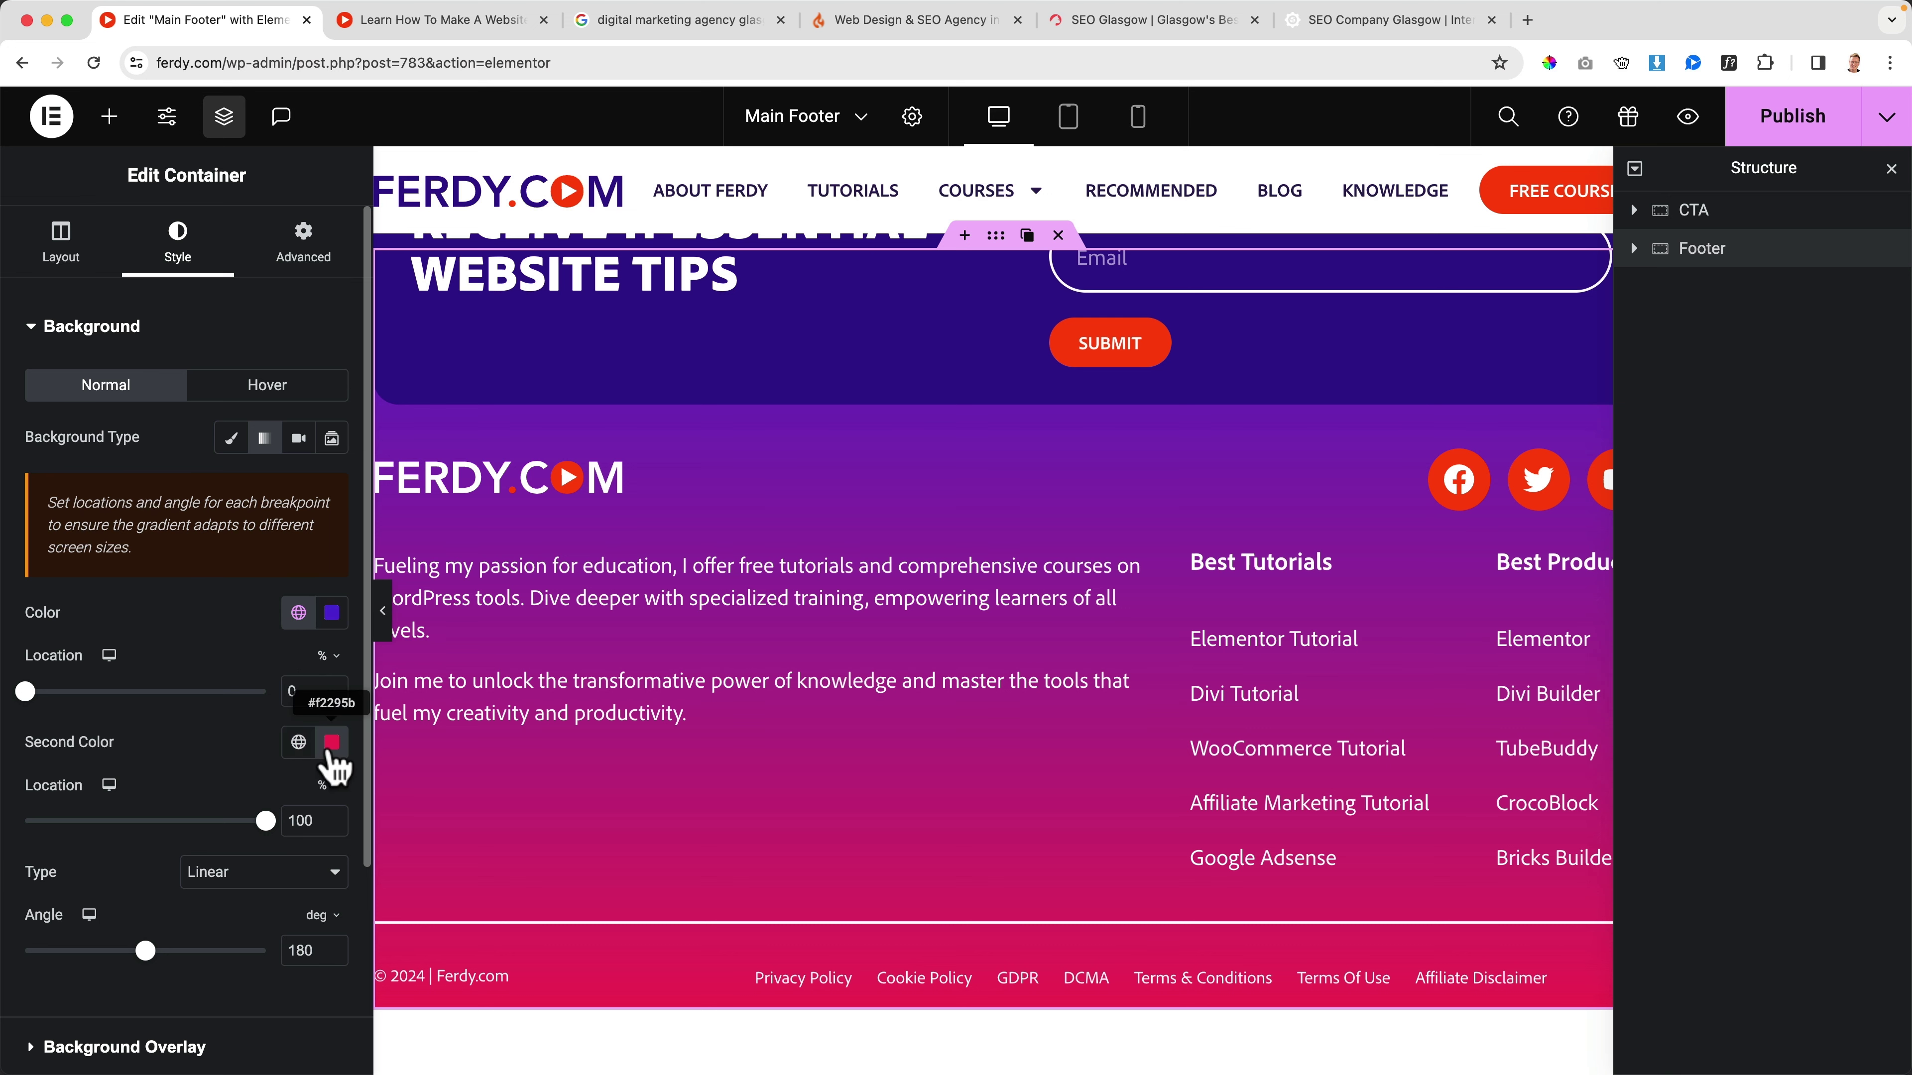
pyautogui.click(331, 743)
pyautogui.click(119, 644)
# Step: Make the Footer container's background gradient Radial and position it at Bottom Right
pyautogui.scroll(-2, 158, 844)
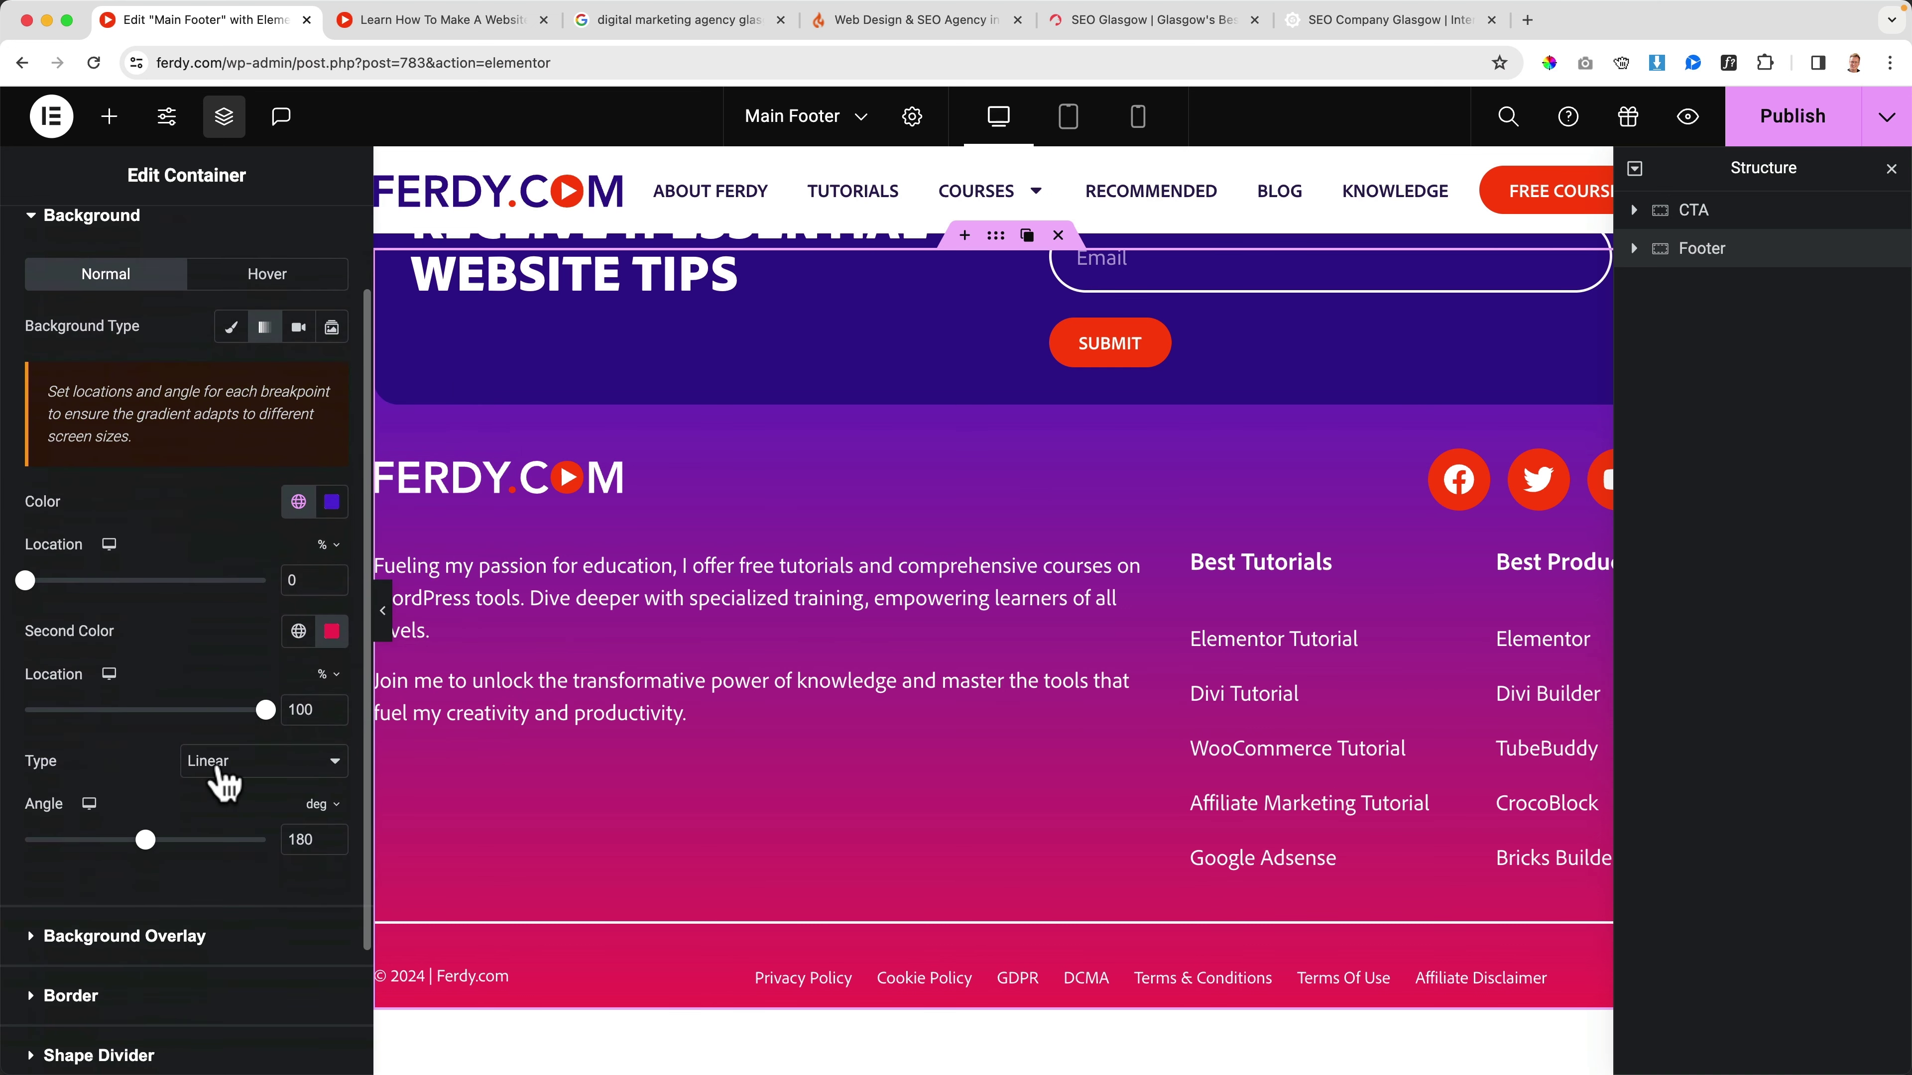
pyautogui.click(222, 761)
pyautogui.click(222, 795)
pyautogui.scroll(-1, 247, 764)
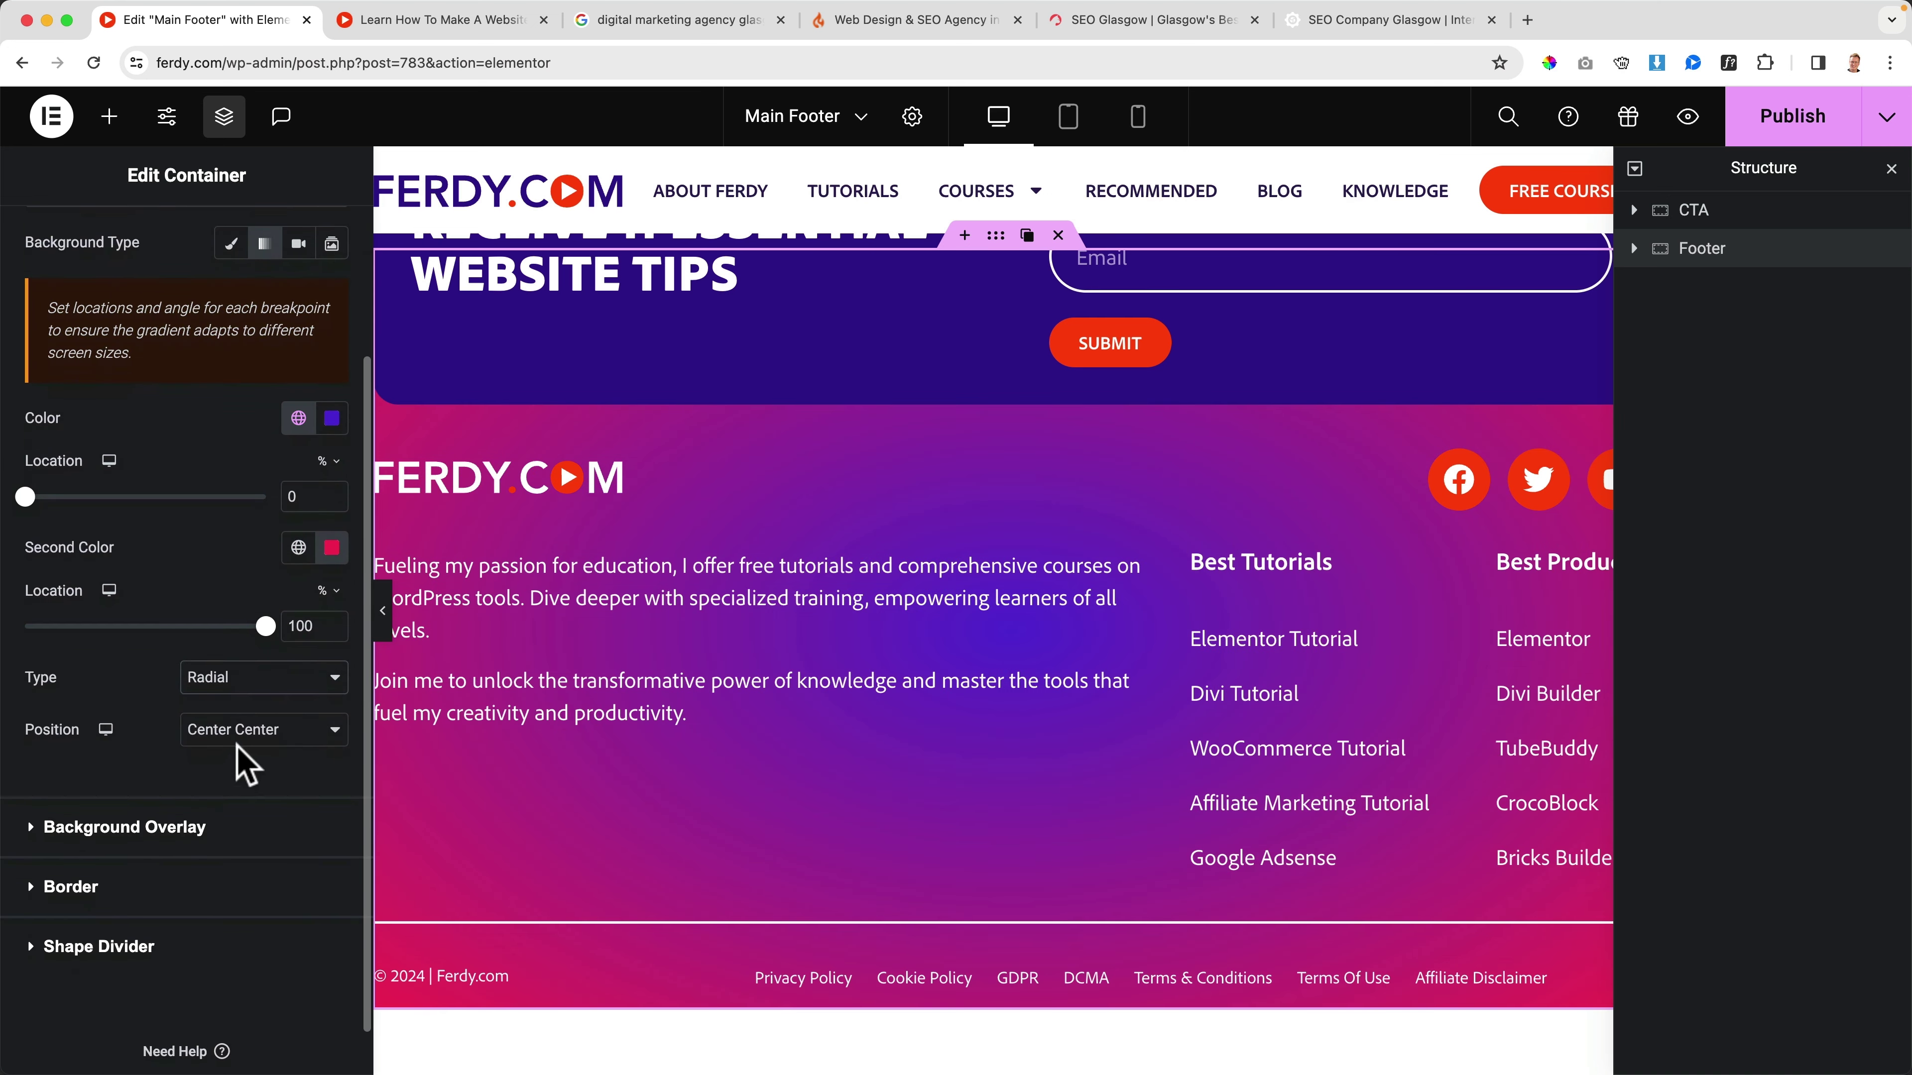
pyautogui.click(237, 742)
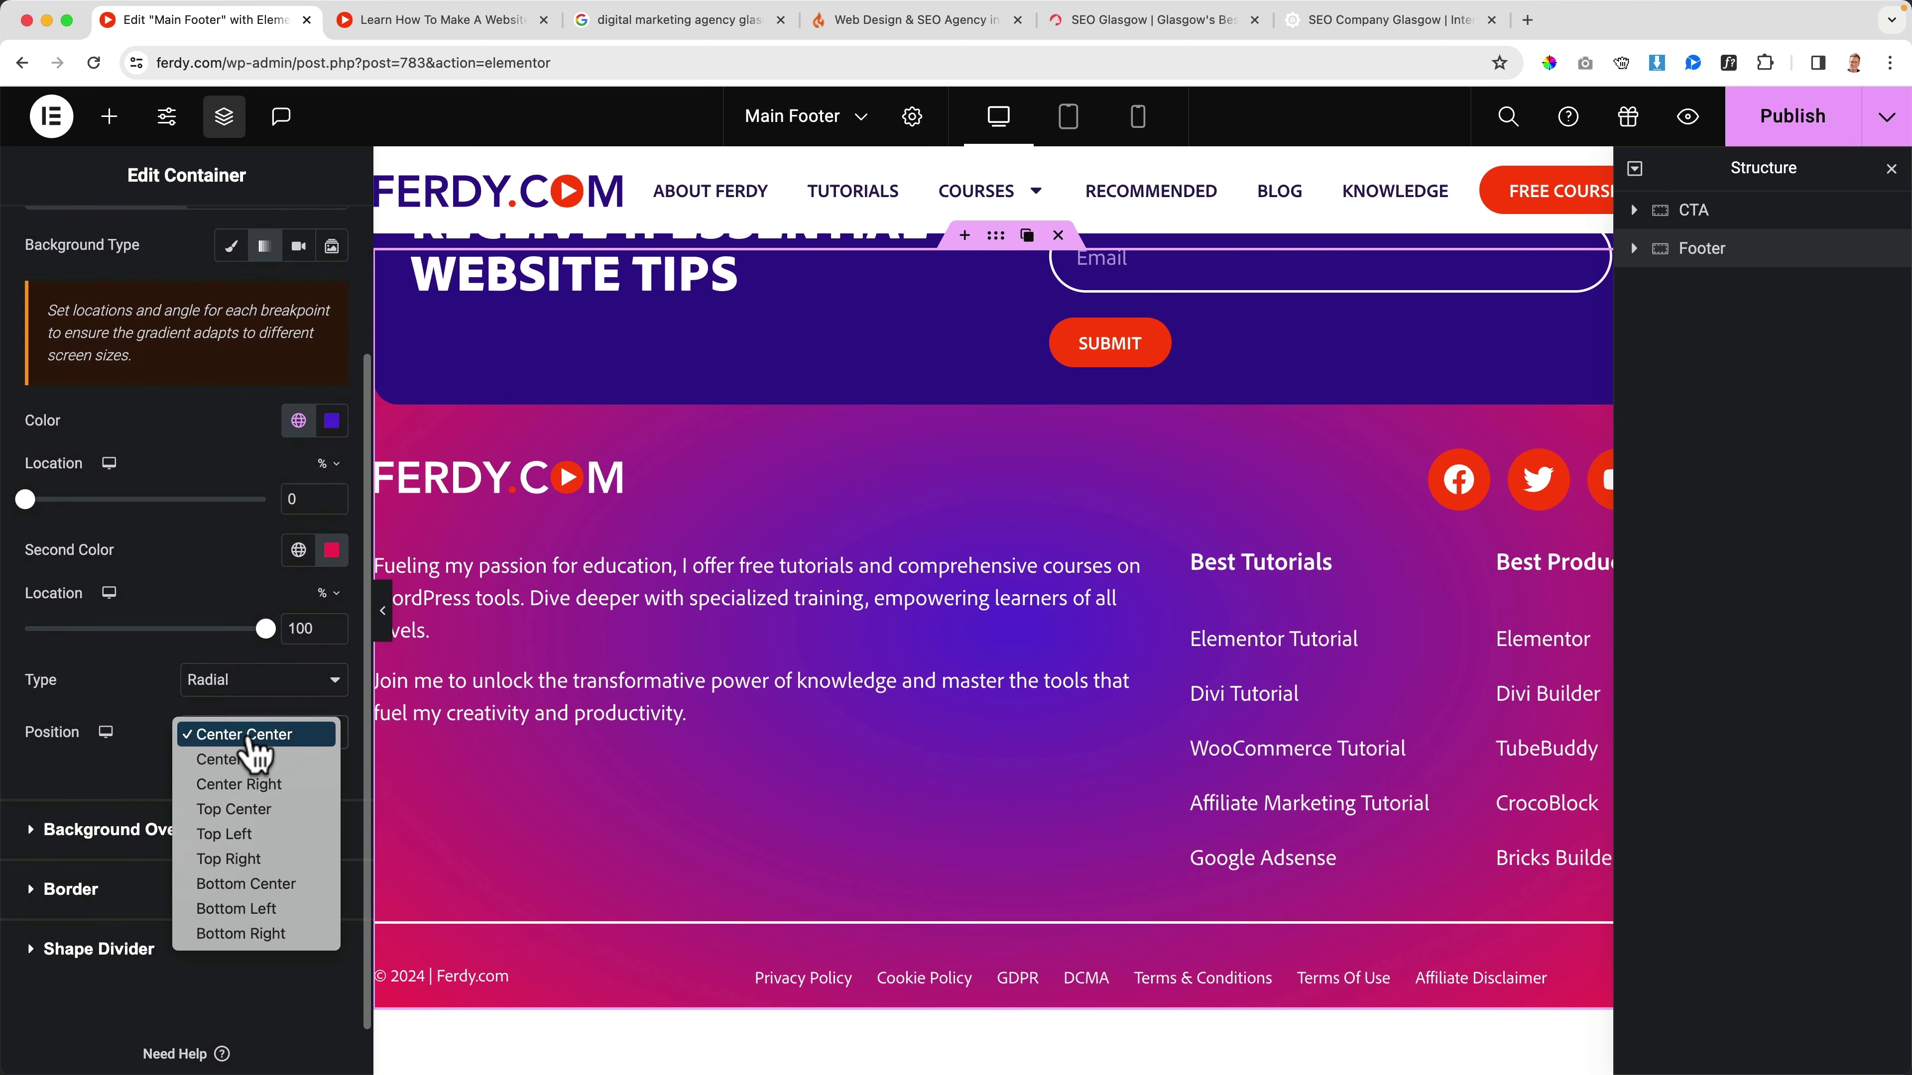
pyautogui.click(241, 933)
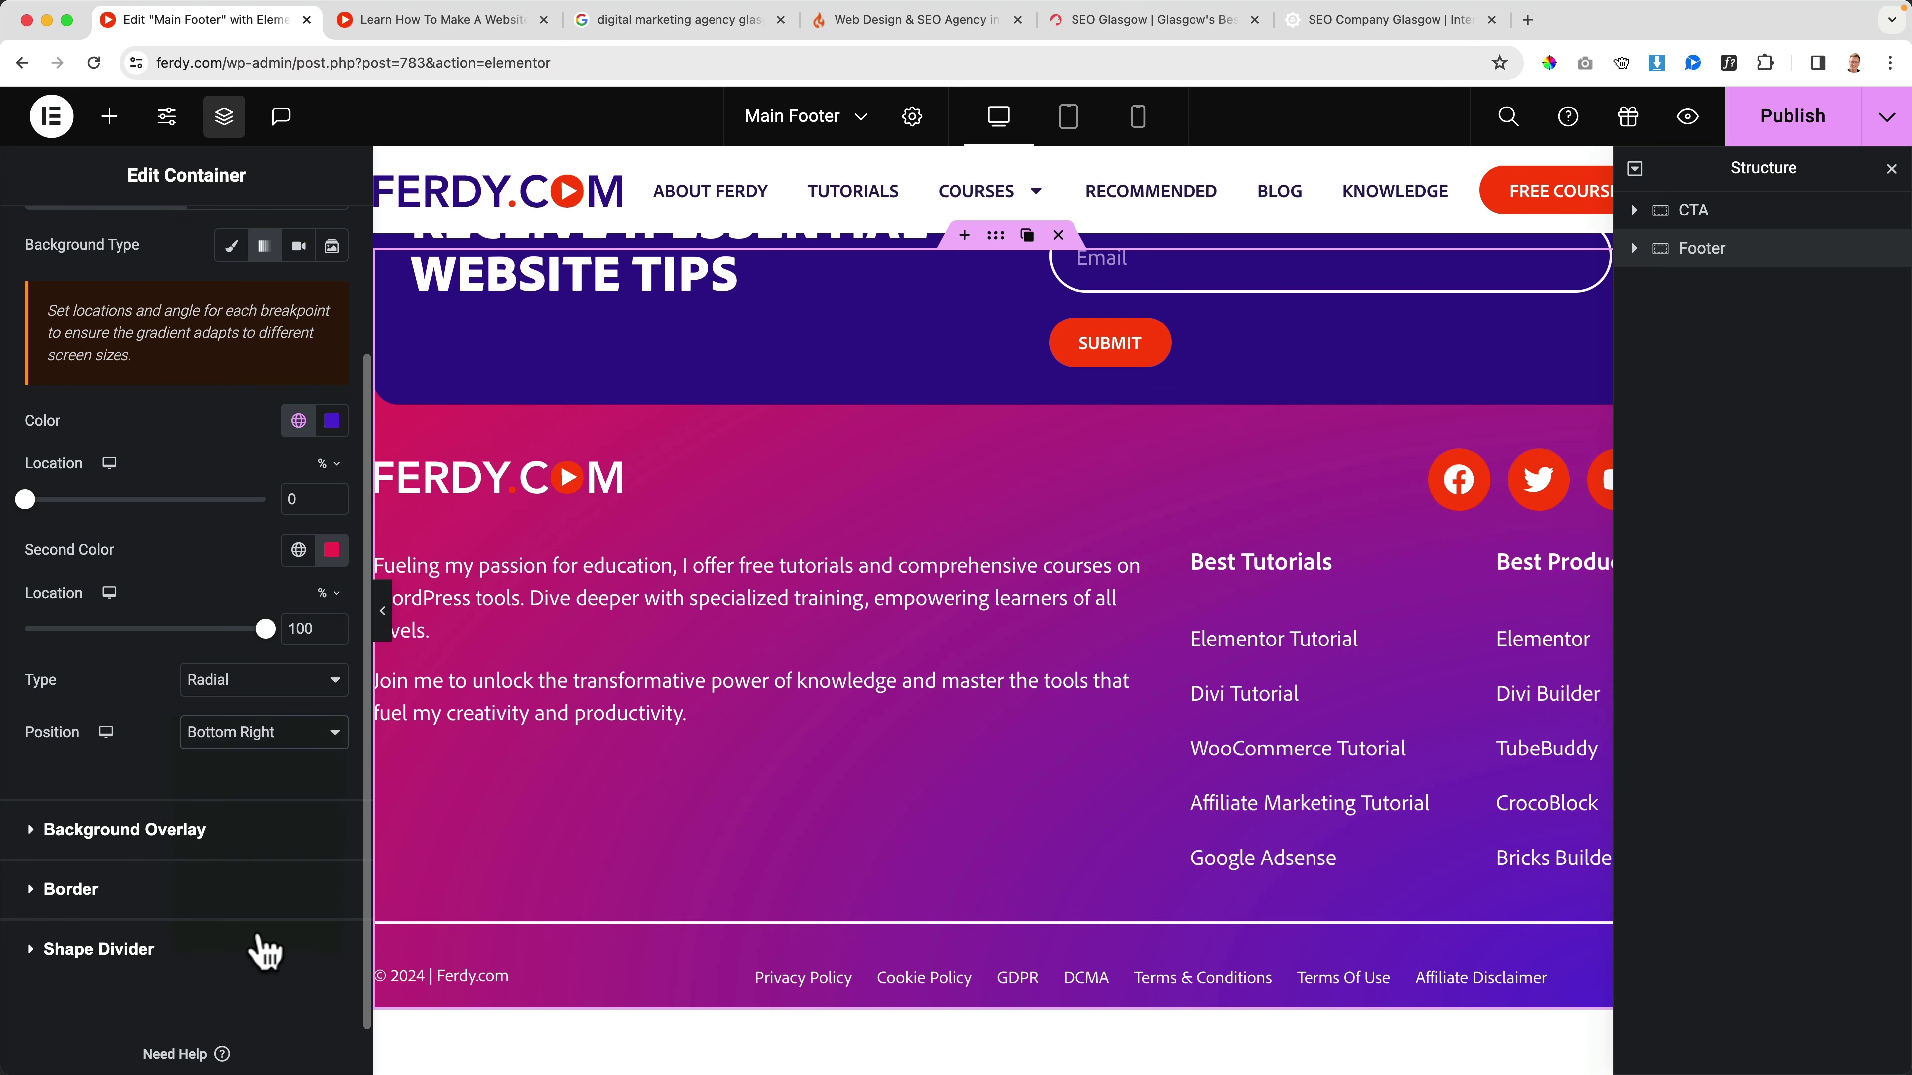
# Step: Set the gradient's second color to the global Light Purple and its first color to a pale lavender, about #D7C8FF
pyautogui.click(298, 550)
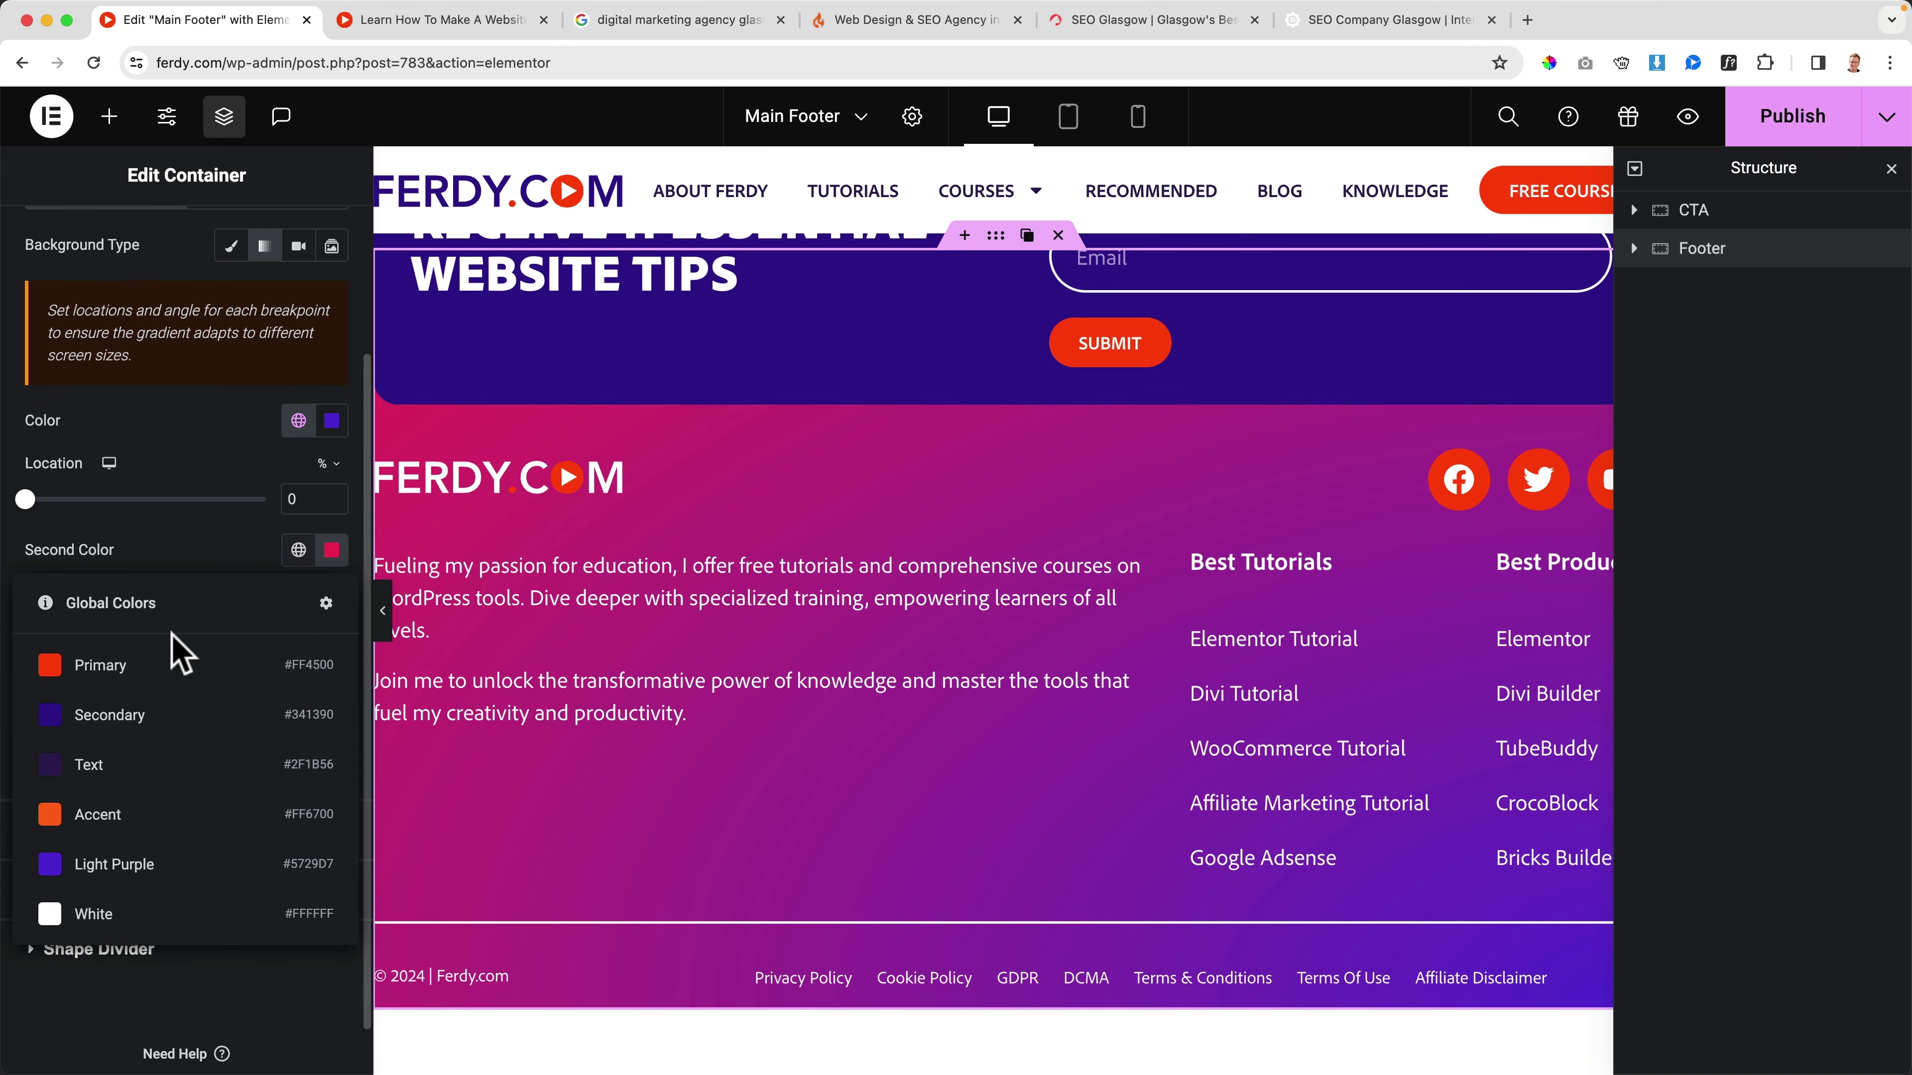
pyautogui.click(132, 864)
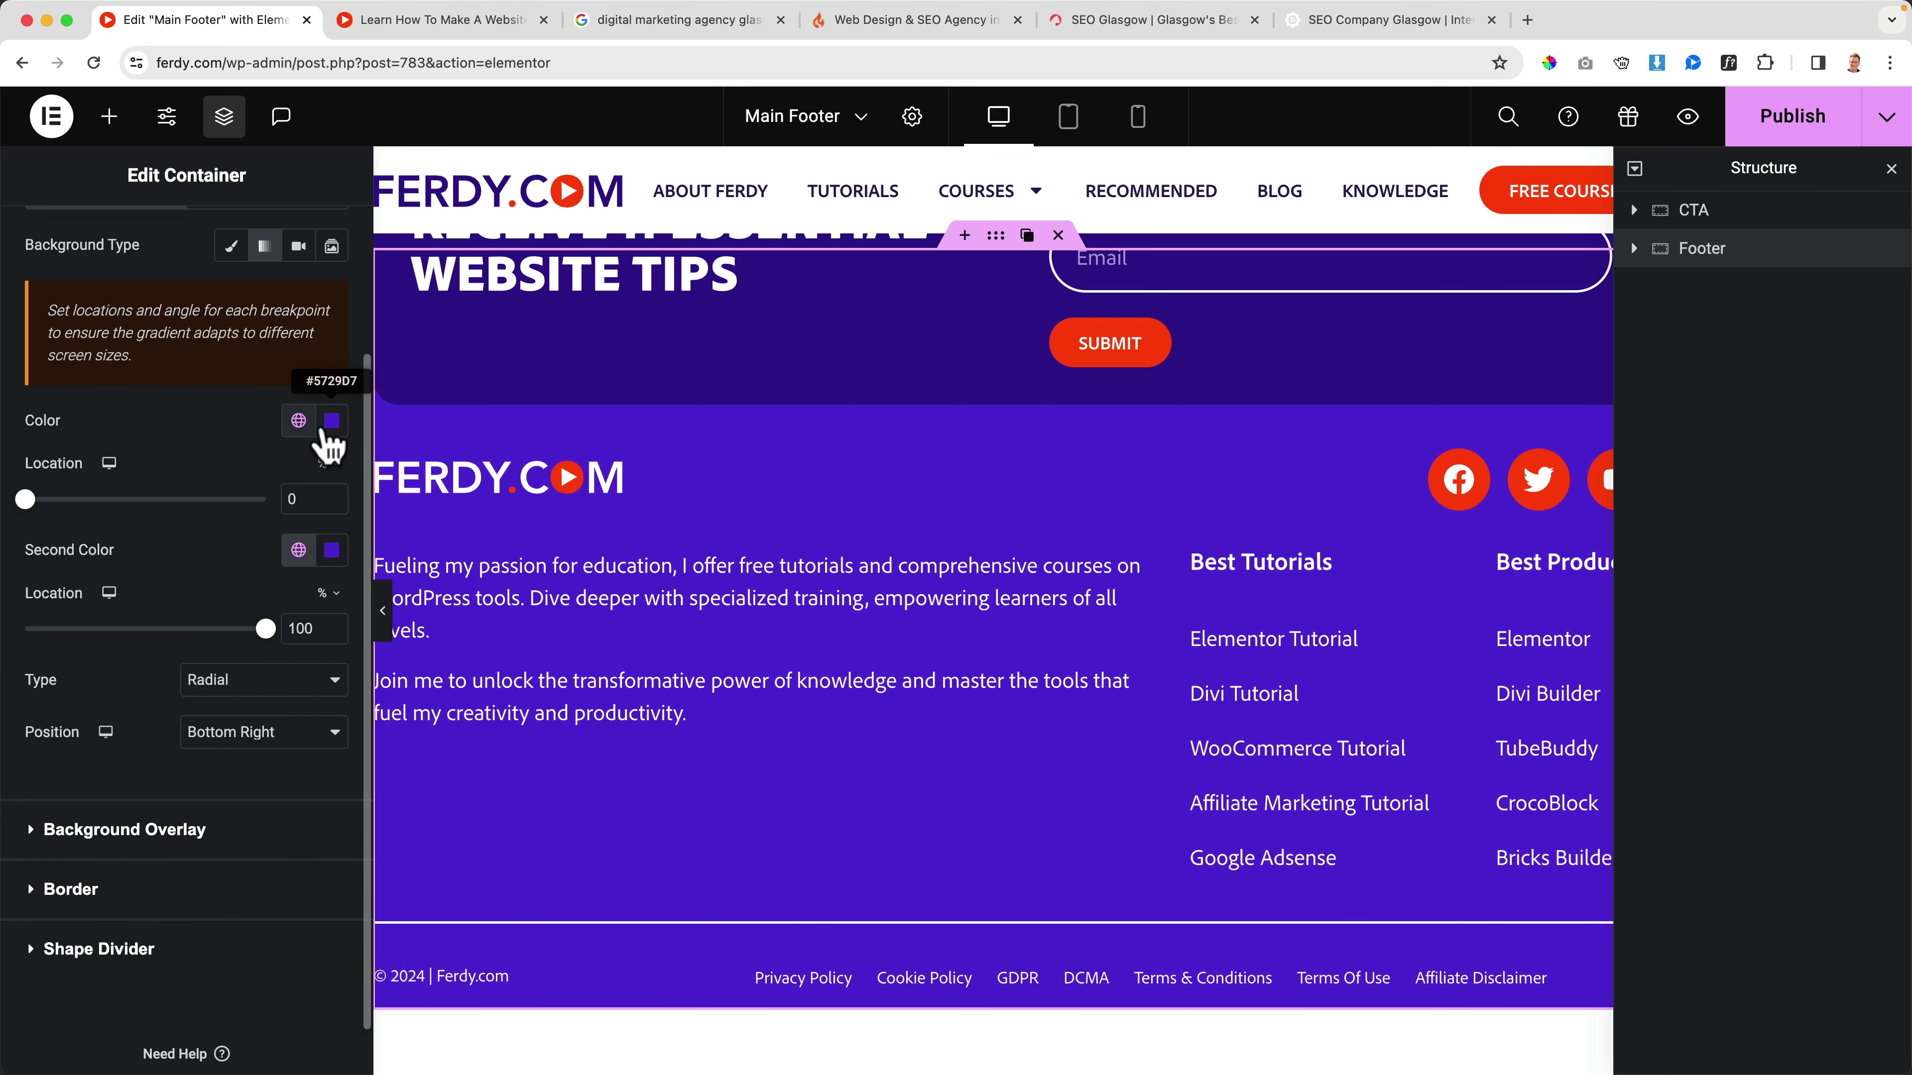
pyautogui.click(331, 420)
pyautogui.moveTo(264, 558); pyautogui.dragTo(250, 519)
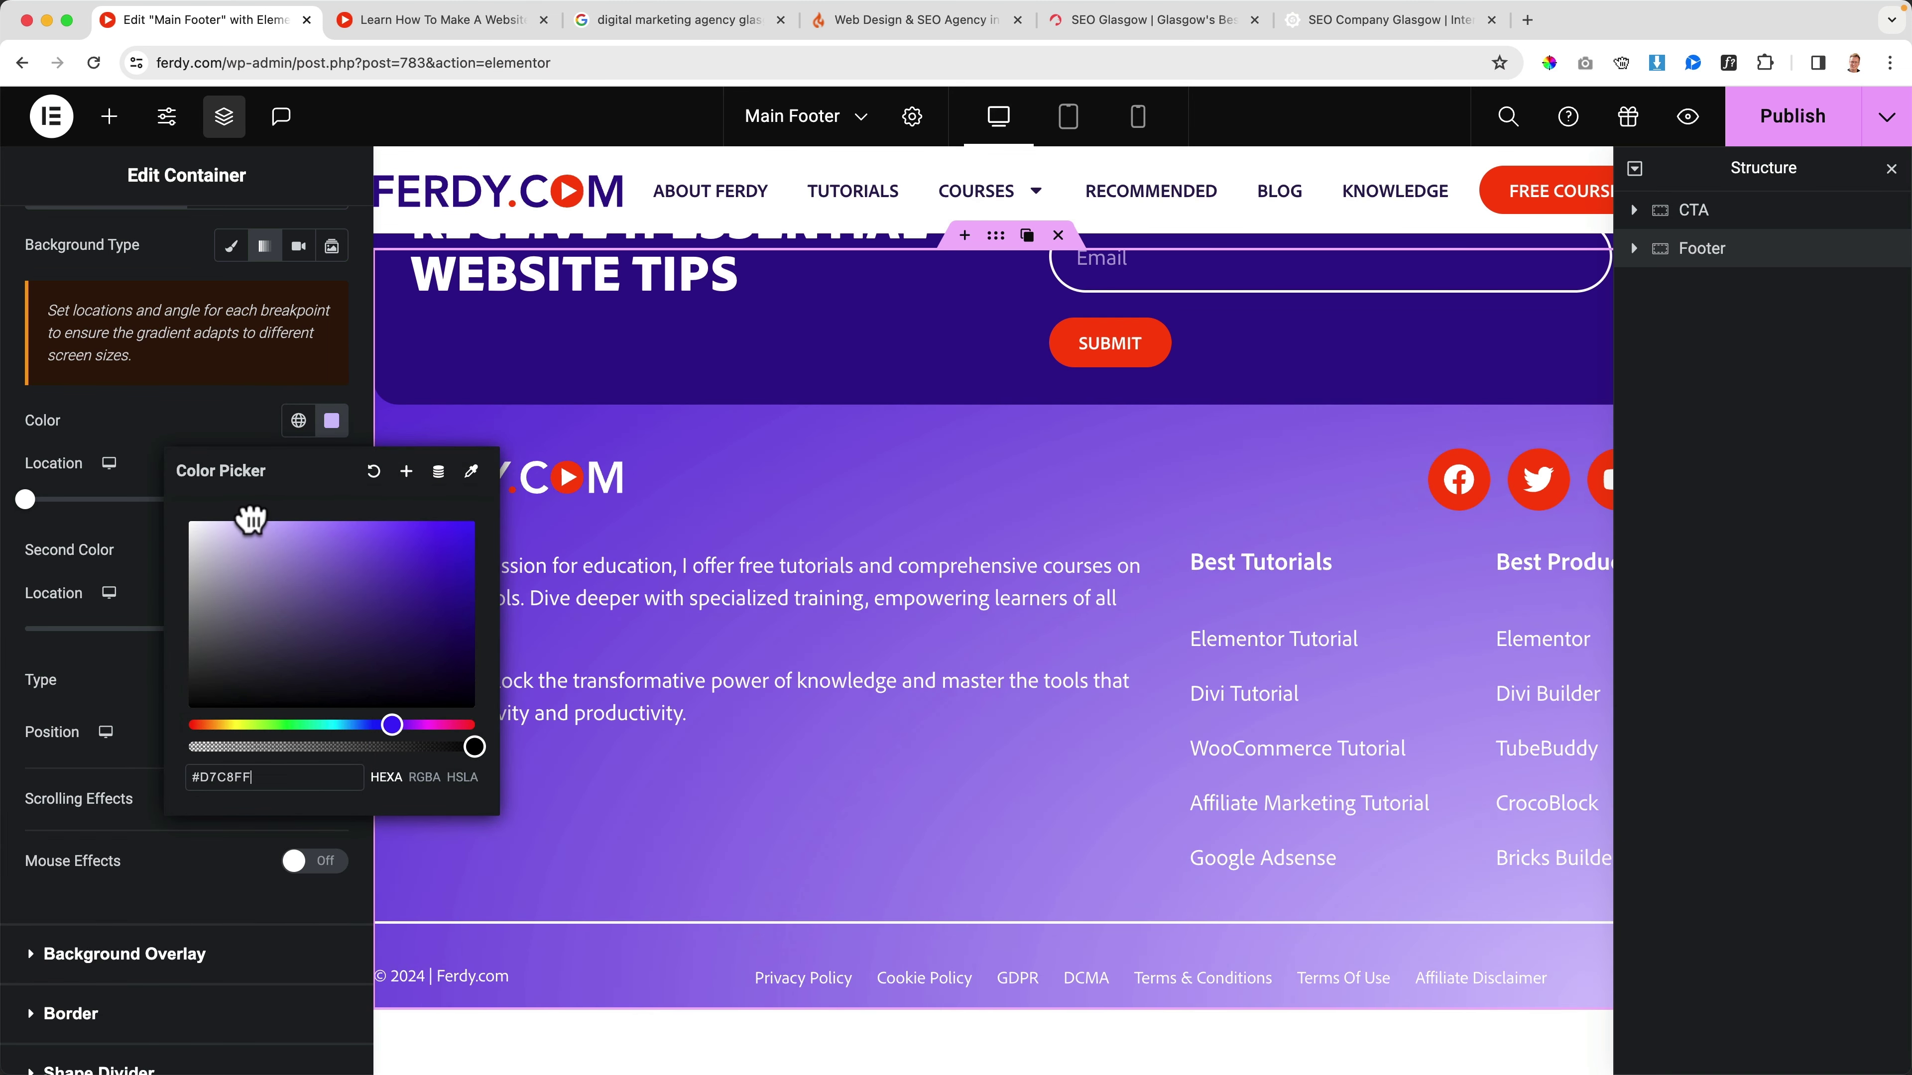
pyautogui.click(139, 478)
# Step: Set the gradient's first color location to 6% and the second to 26%, and publish the footer
pyautogui.moveTo(25, 499)
pyautogui.mouseDown()
pyautogui.moveTo(113, 503)
pyautogui.moveTo(25, 499)
pyautogui.mouseUp()
pyautogui.moveTo(266, 629); pyautogui.dragTo(109, 631)
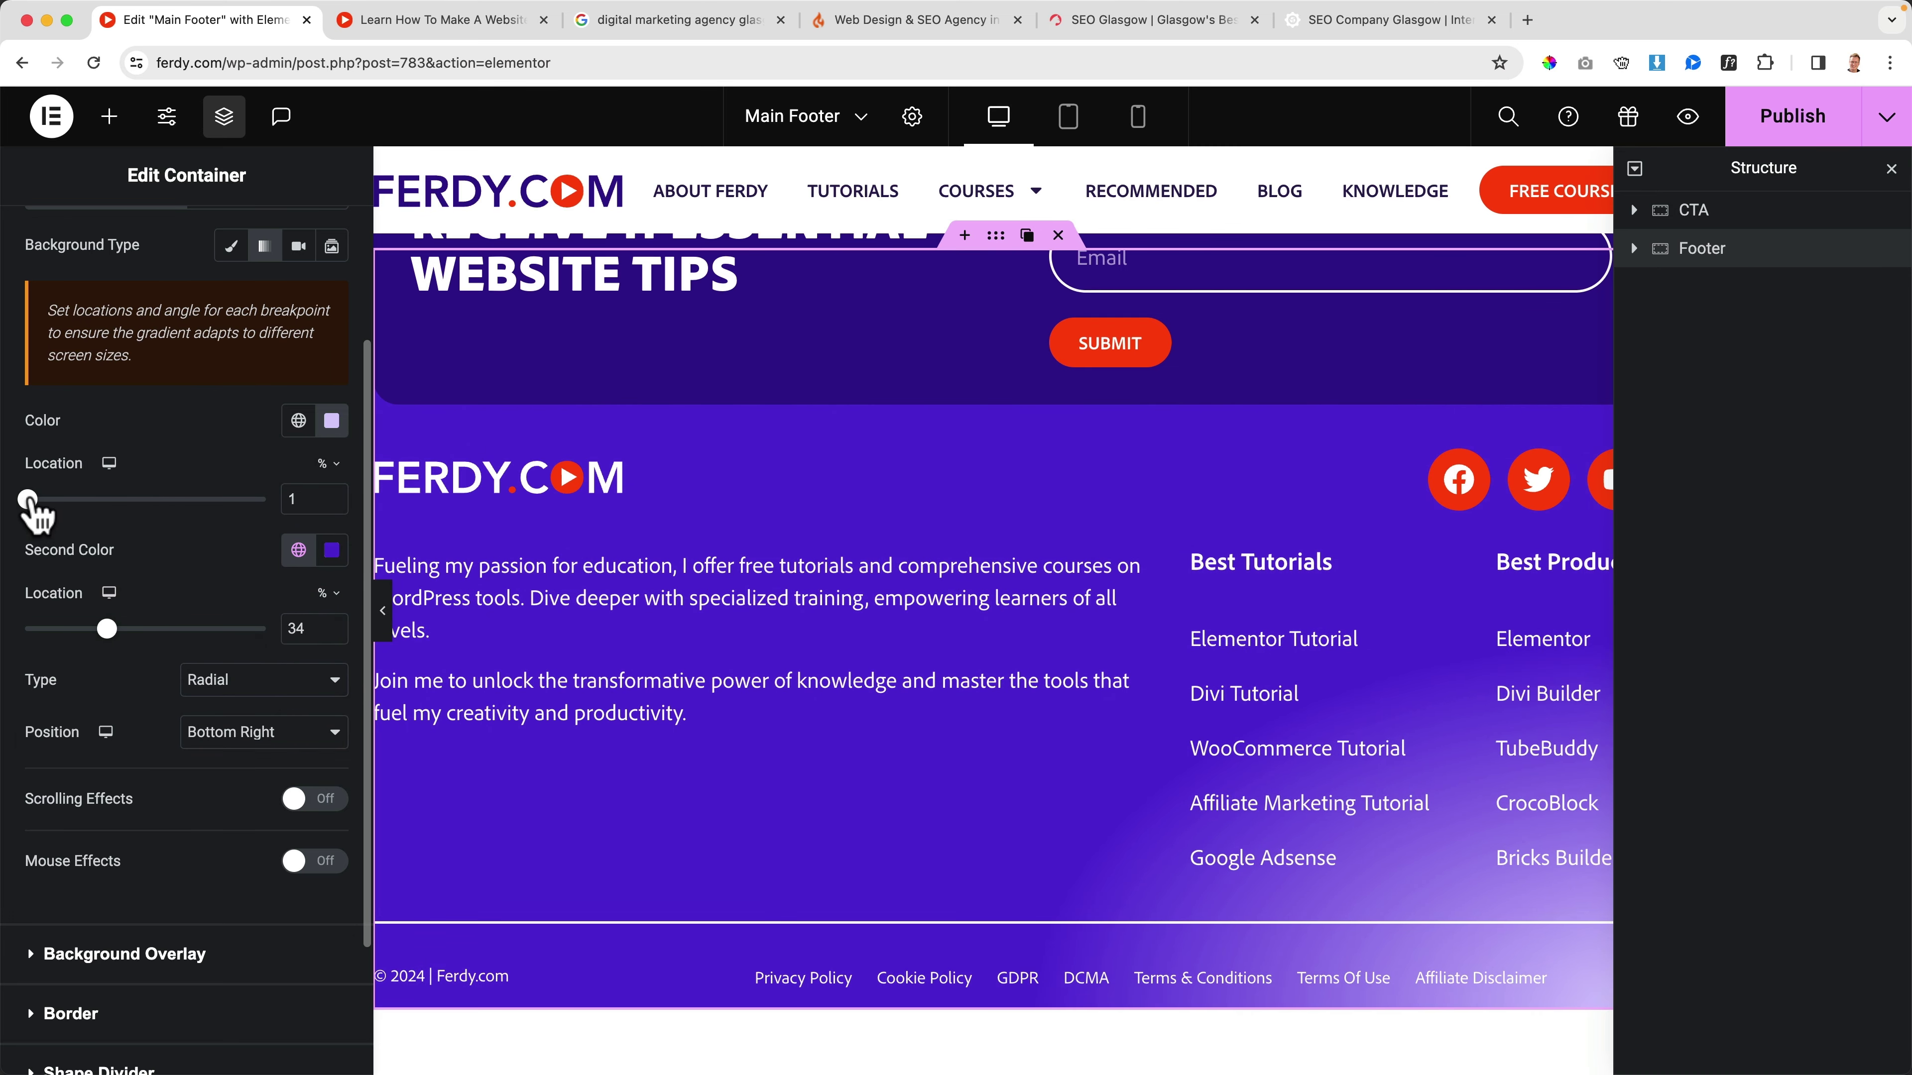
pyautogui.moveTo(29, 500); pyautogui.dragTo(41, 500)
pyautogui.moveTo(109, 631); pyautogui.dragTo(88, 631)
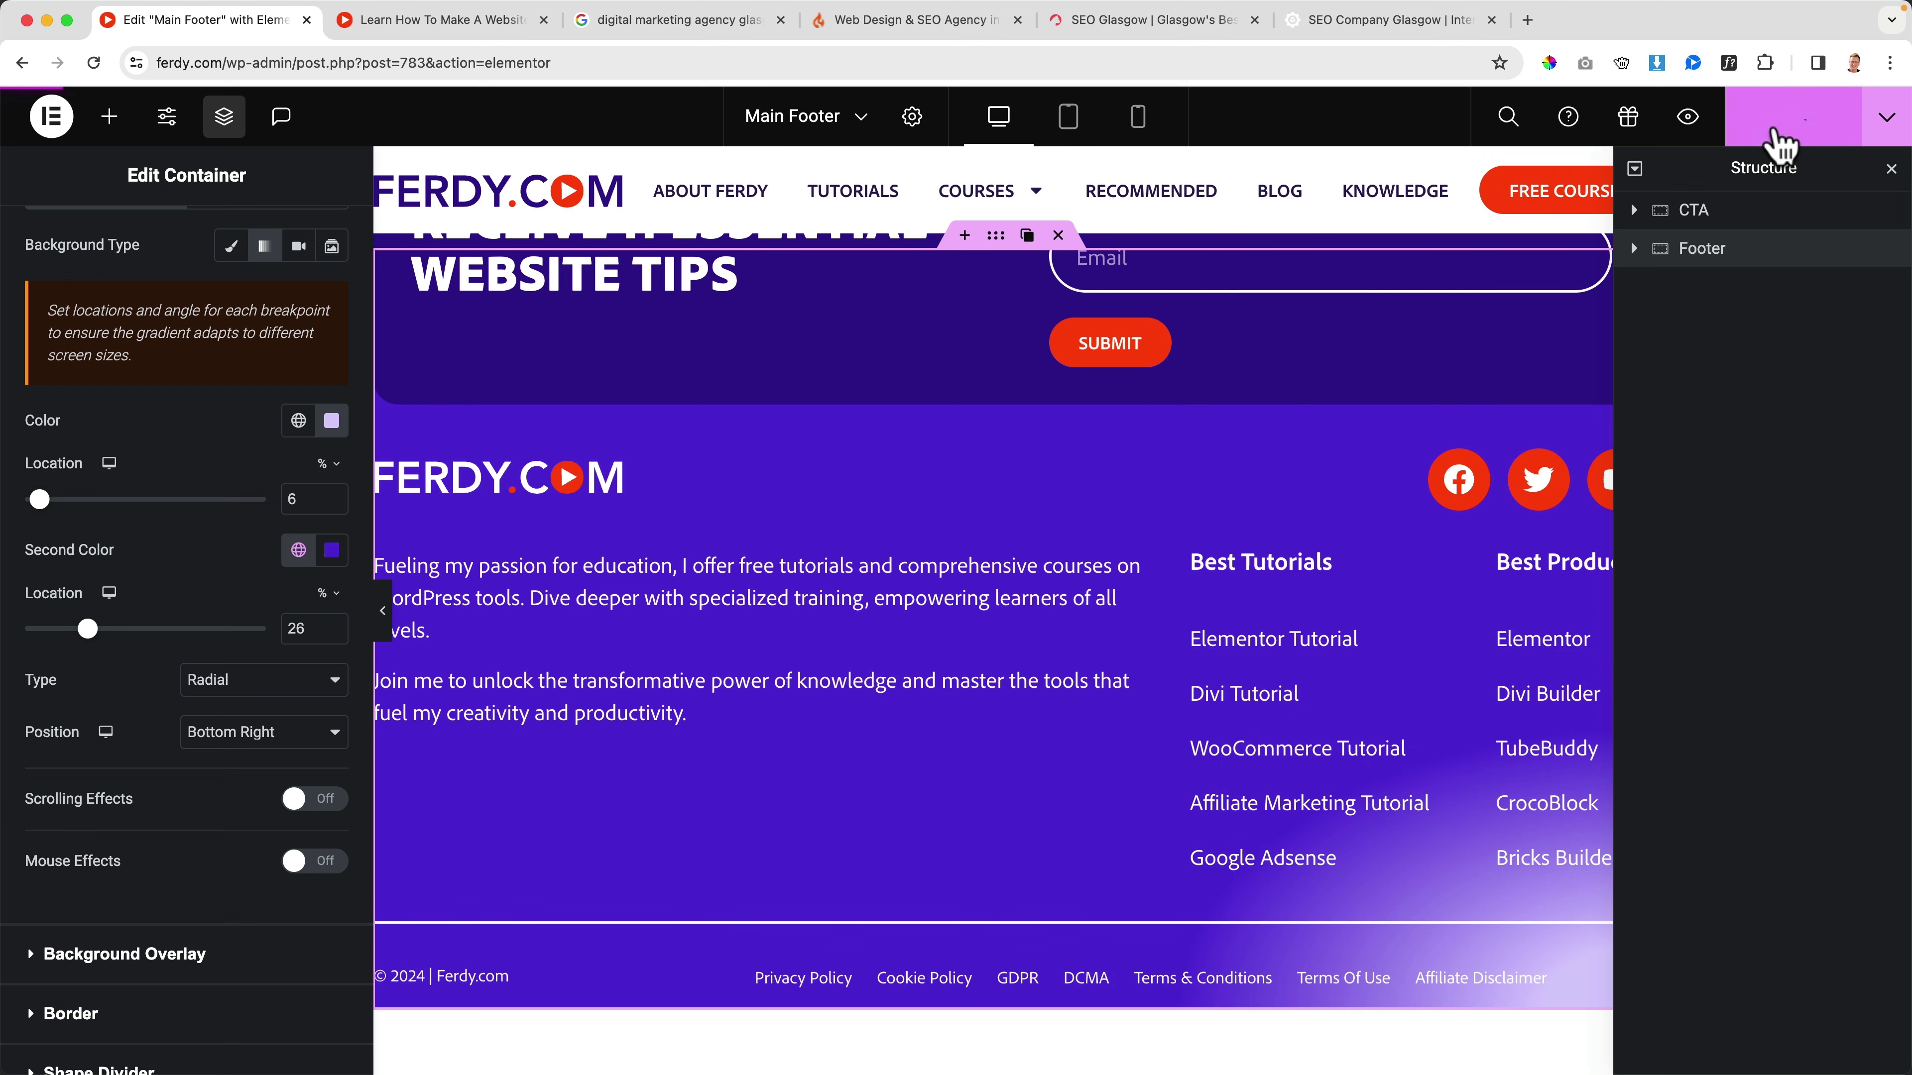
# Step: Check the footer's new radial gradient on the live page
pyautogui.click(436, 23)
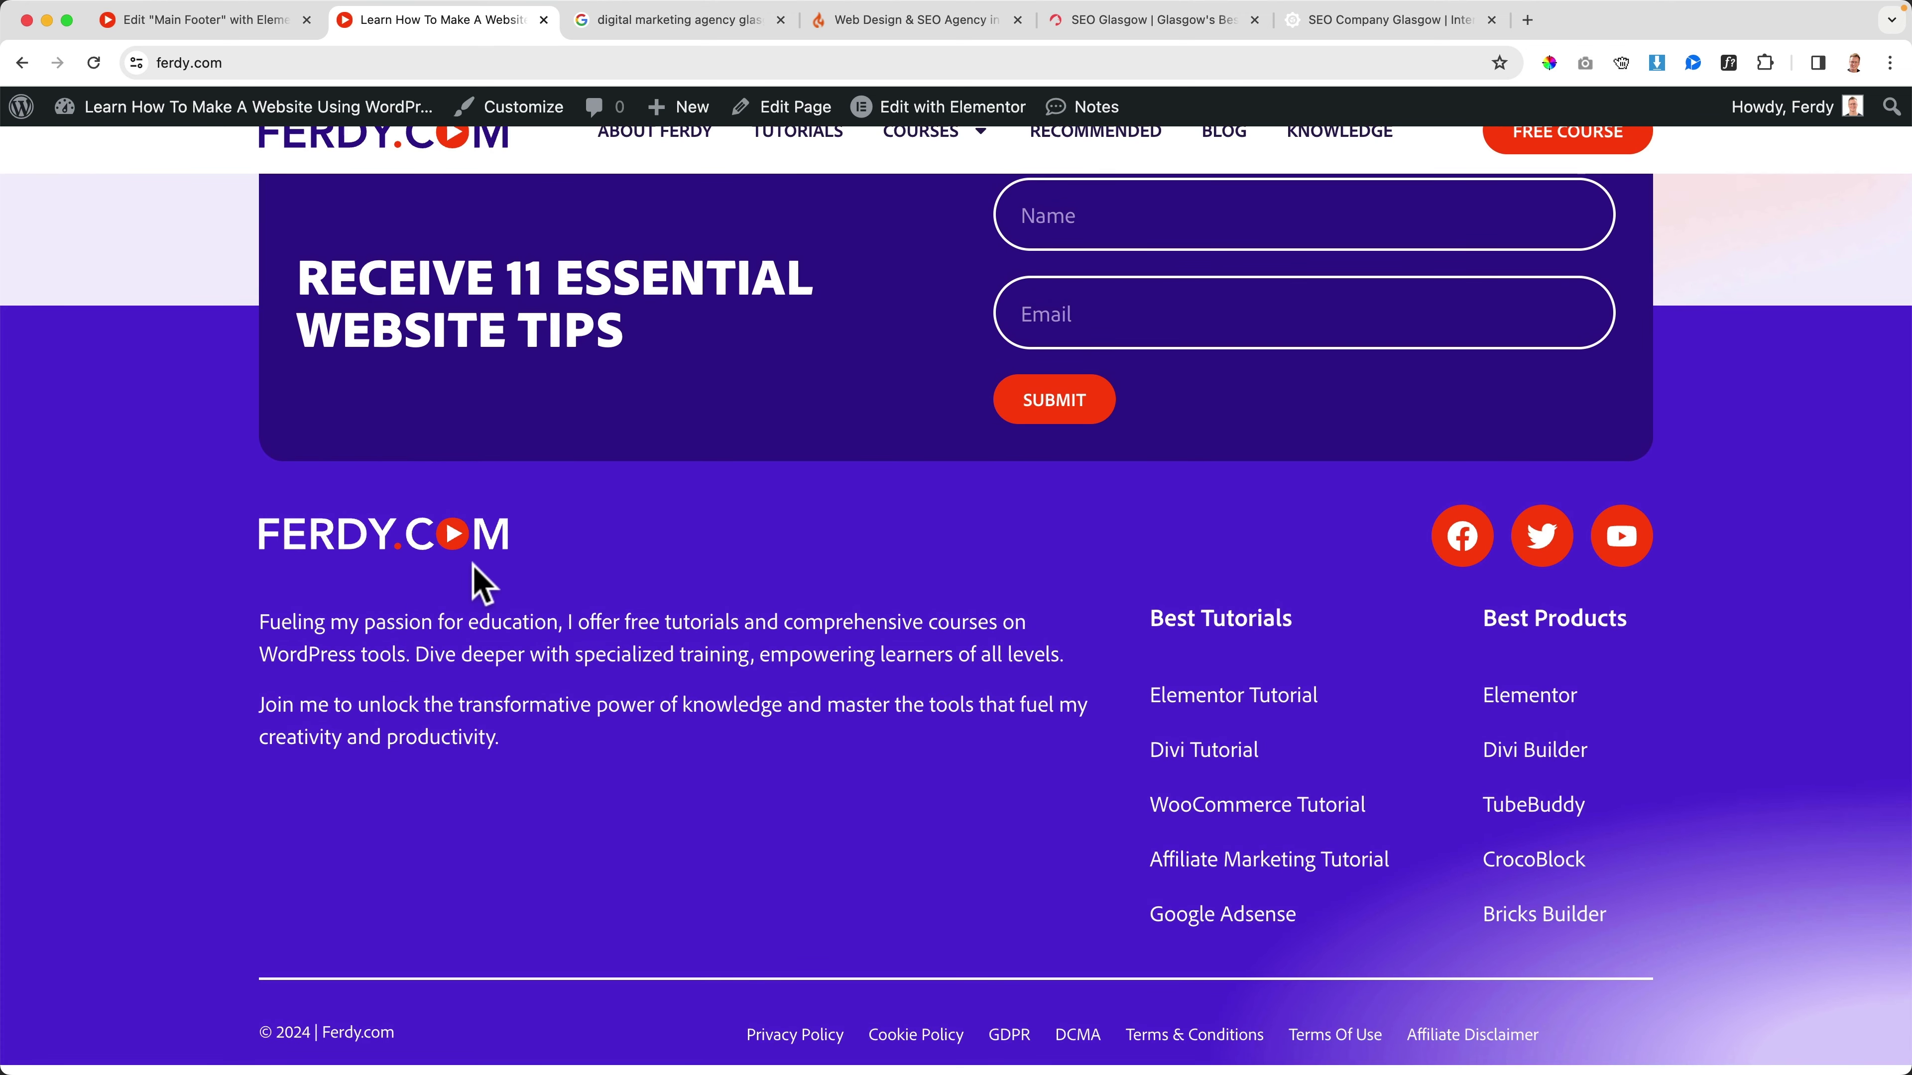
pyautogui.click(224, 11)
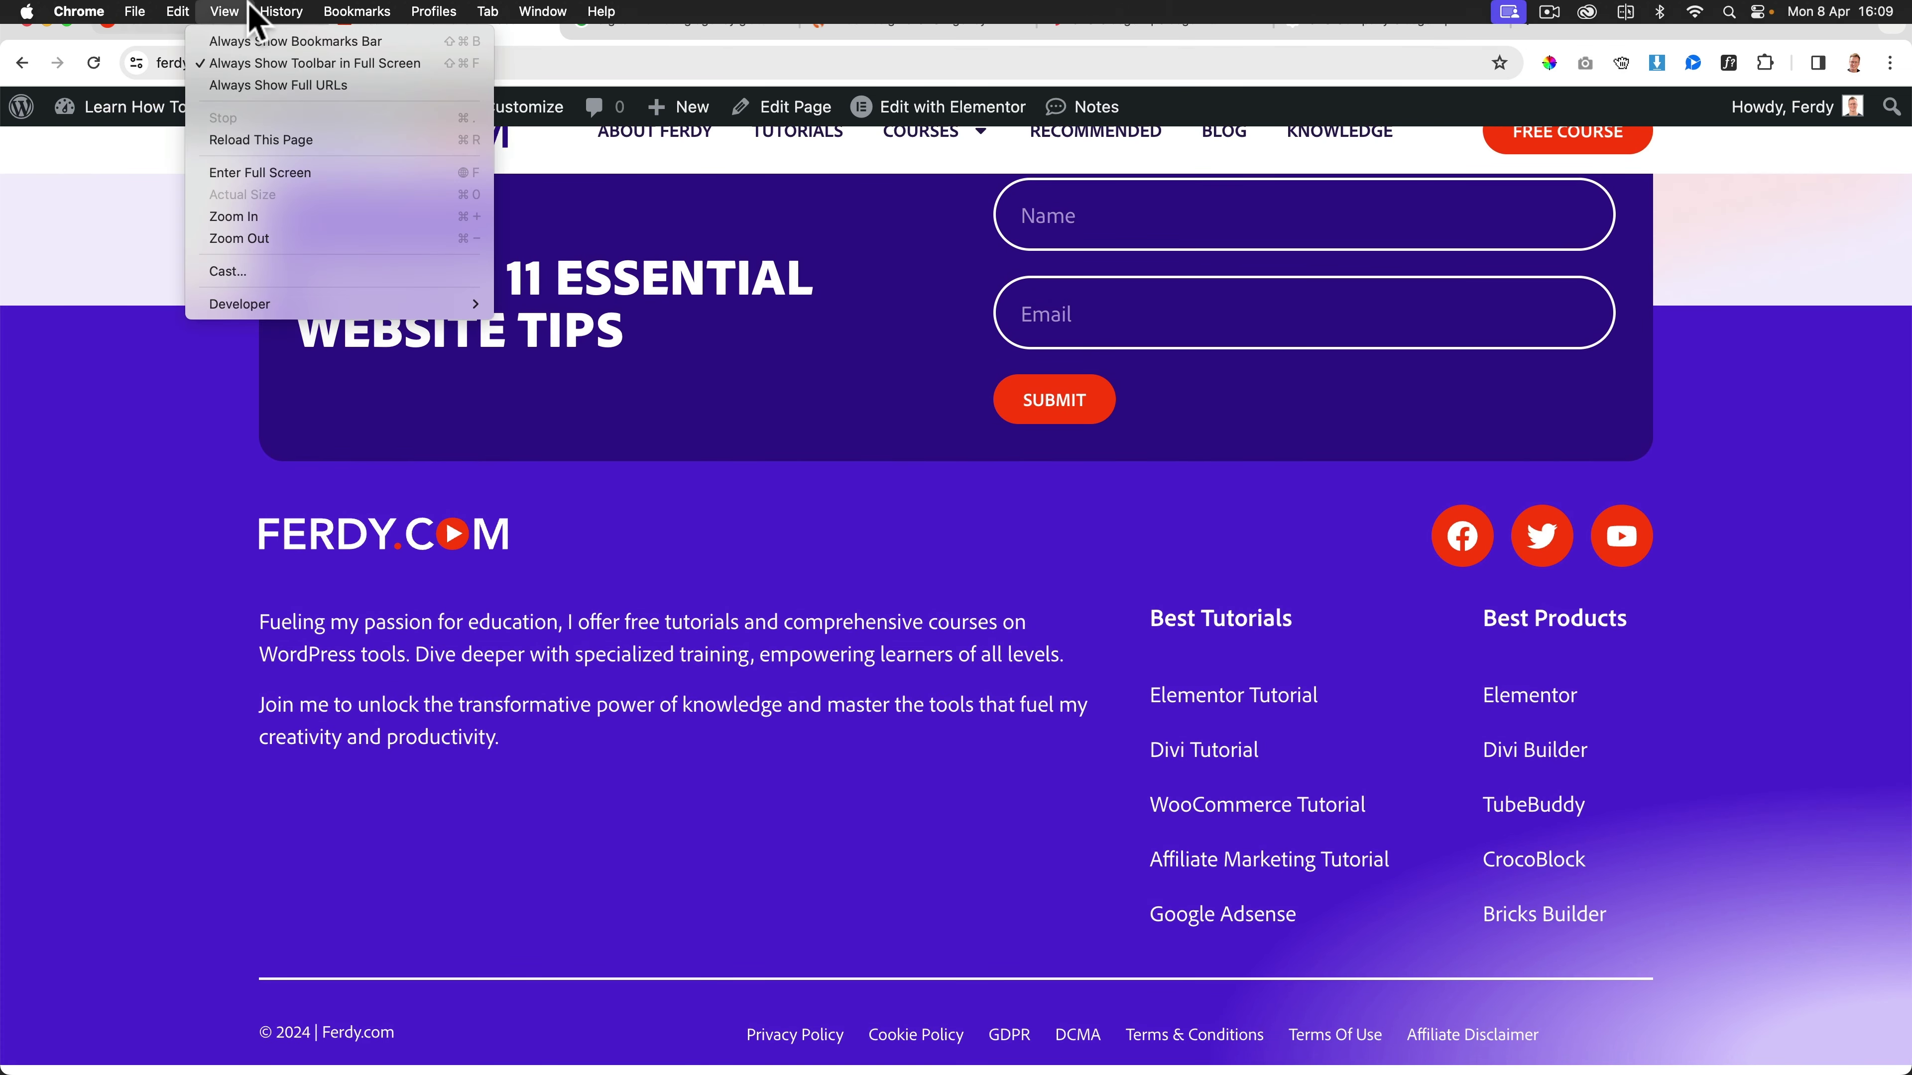
pyautogui.click(147, 441)
# Step: In the Main Footer template's tablet preview, set the Best Tutorials menu's mobile dropdown breakpoint to None
pyautogui.click(203, 21)
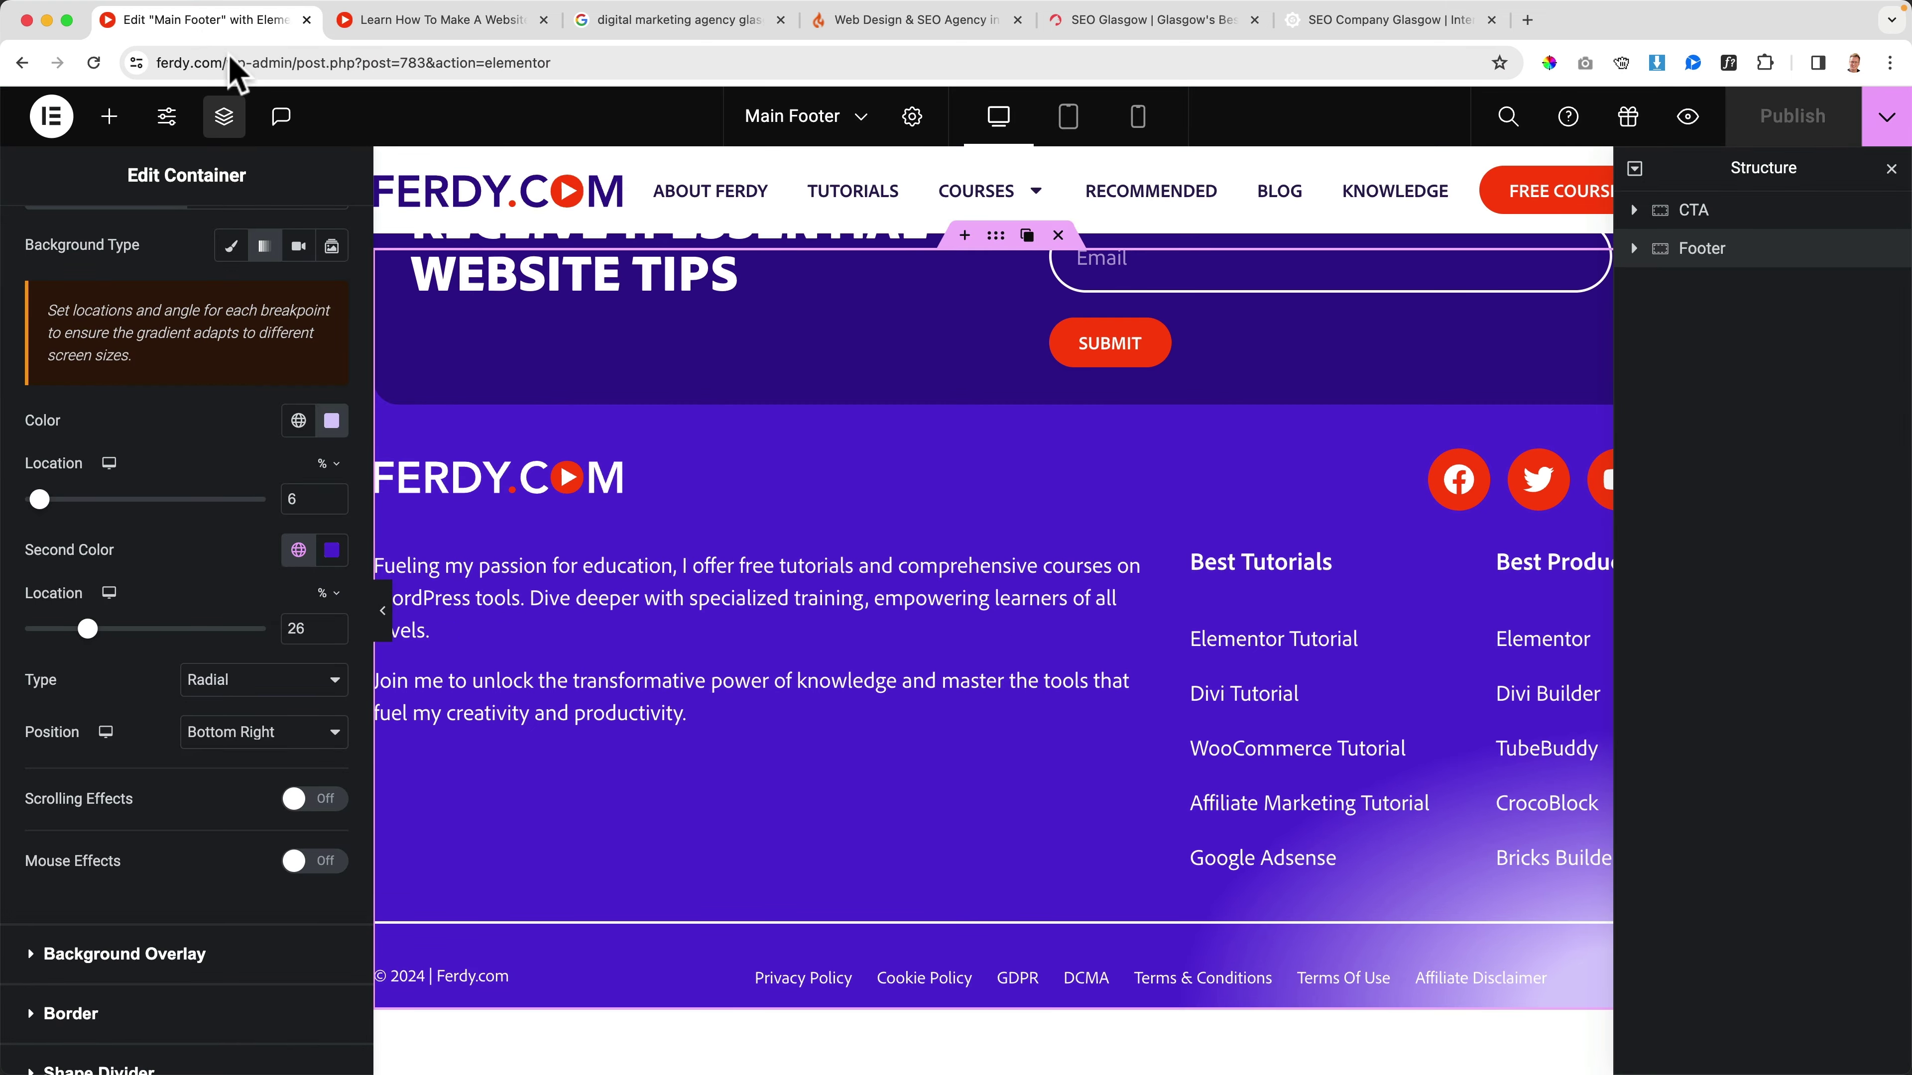
pyautogui.click(1073, 122)
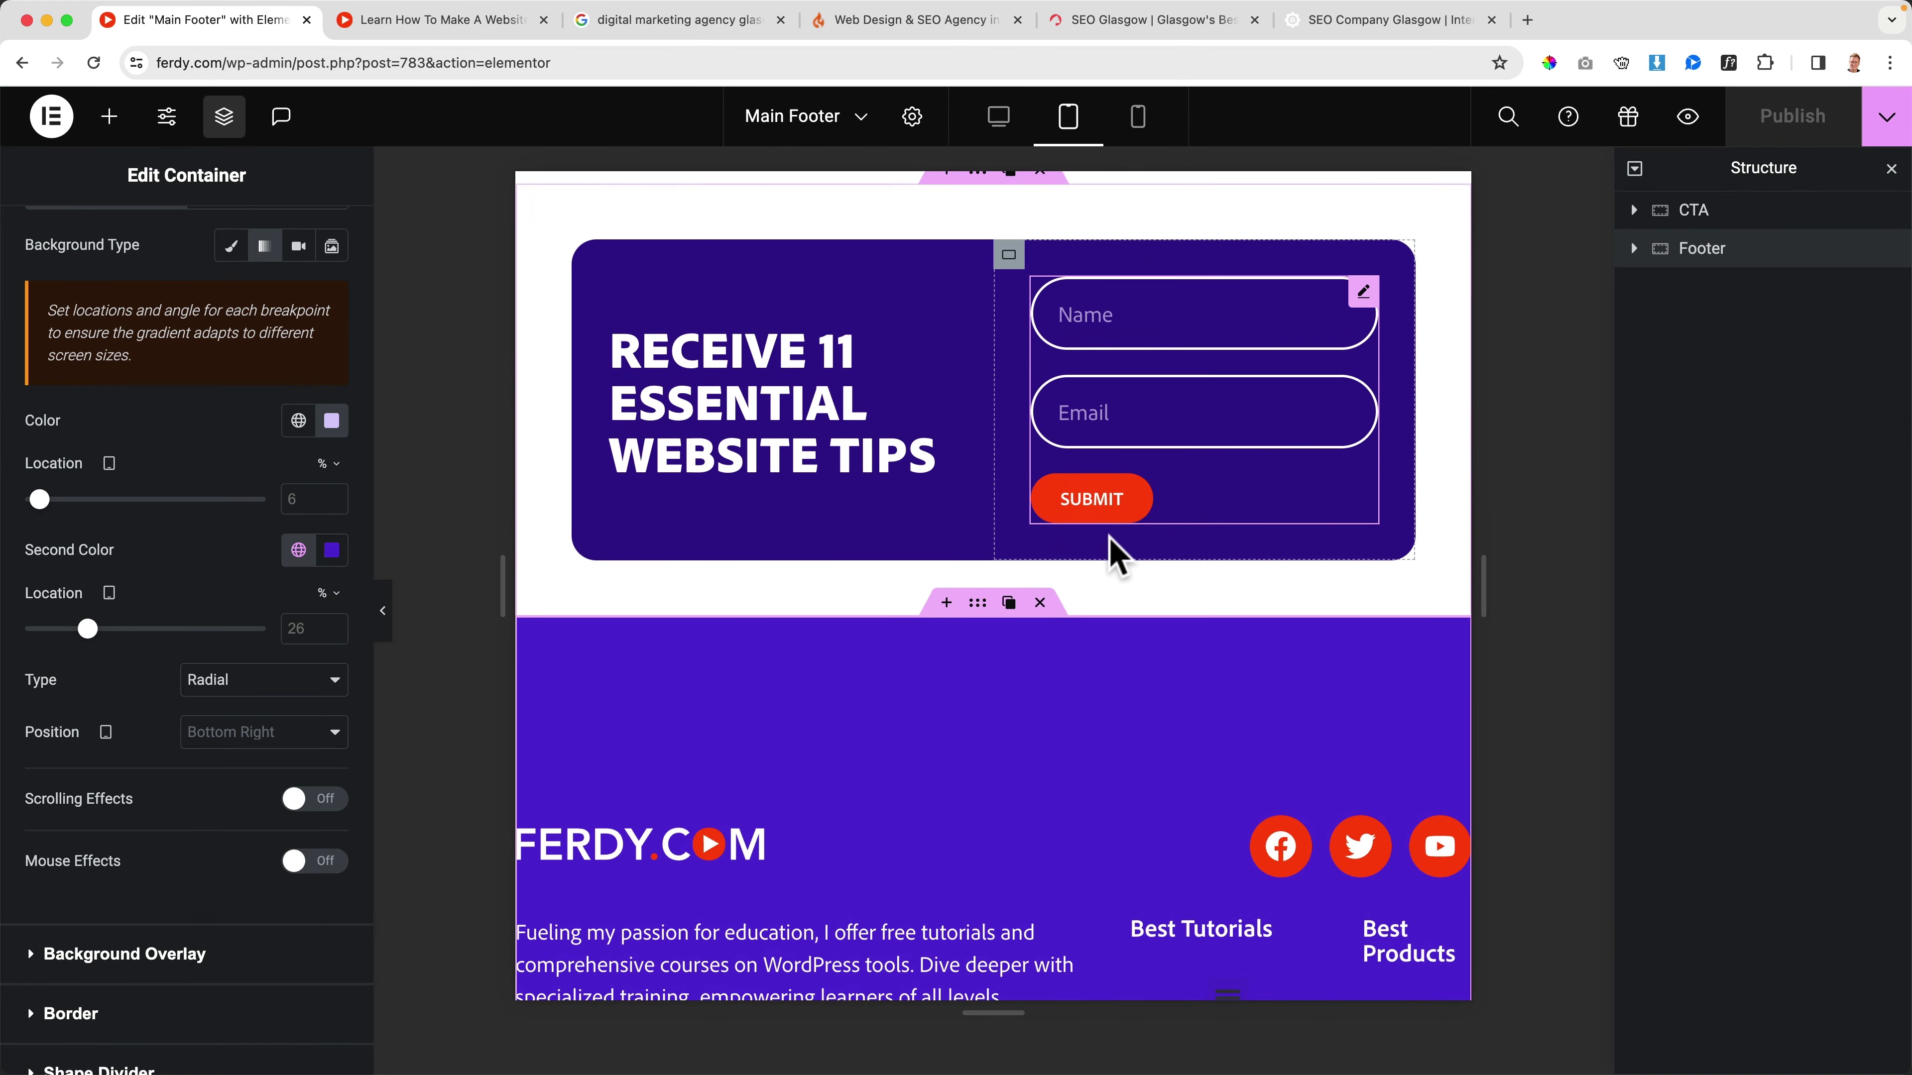
pyautogui.scroll(-5, 1117, 557)
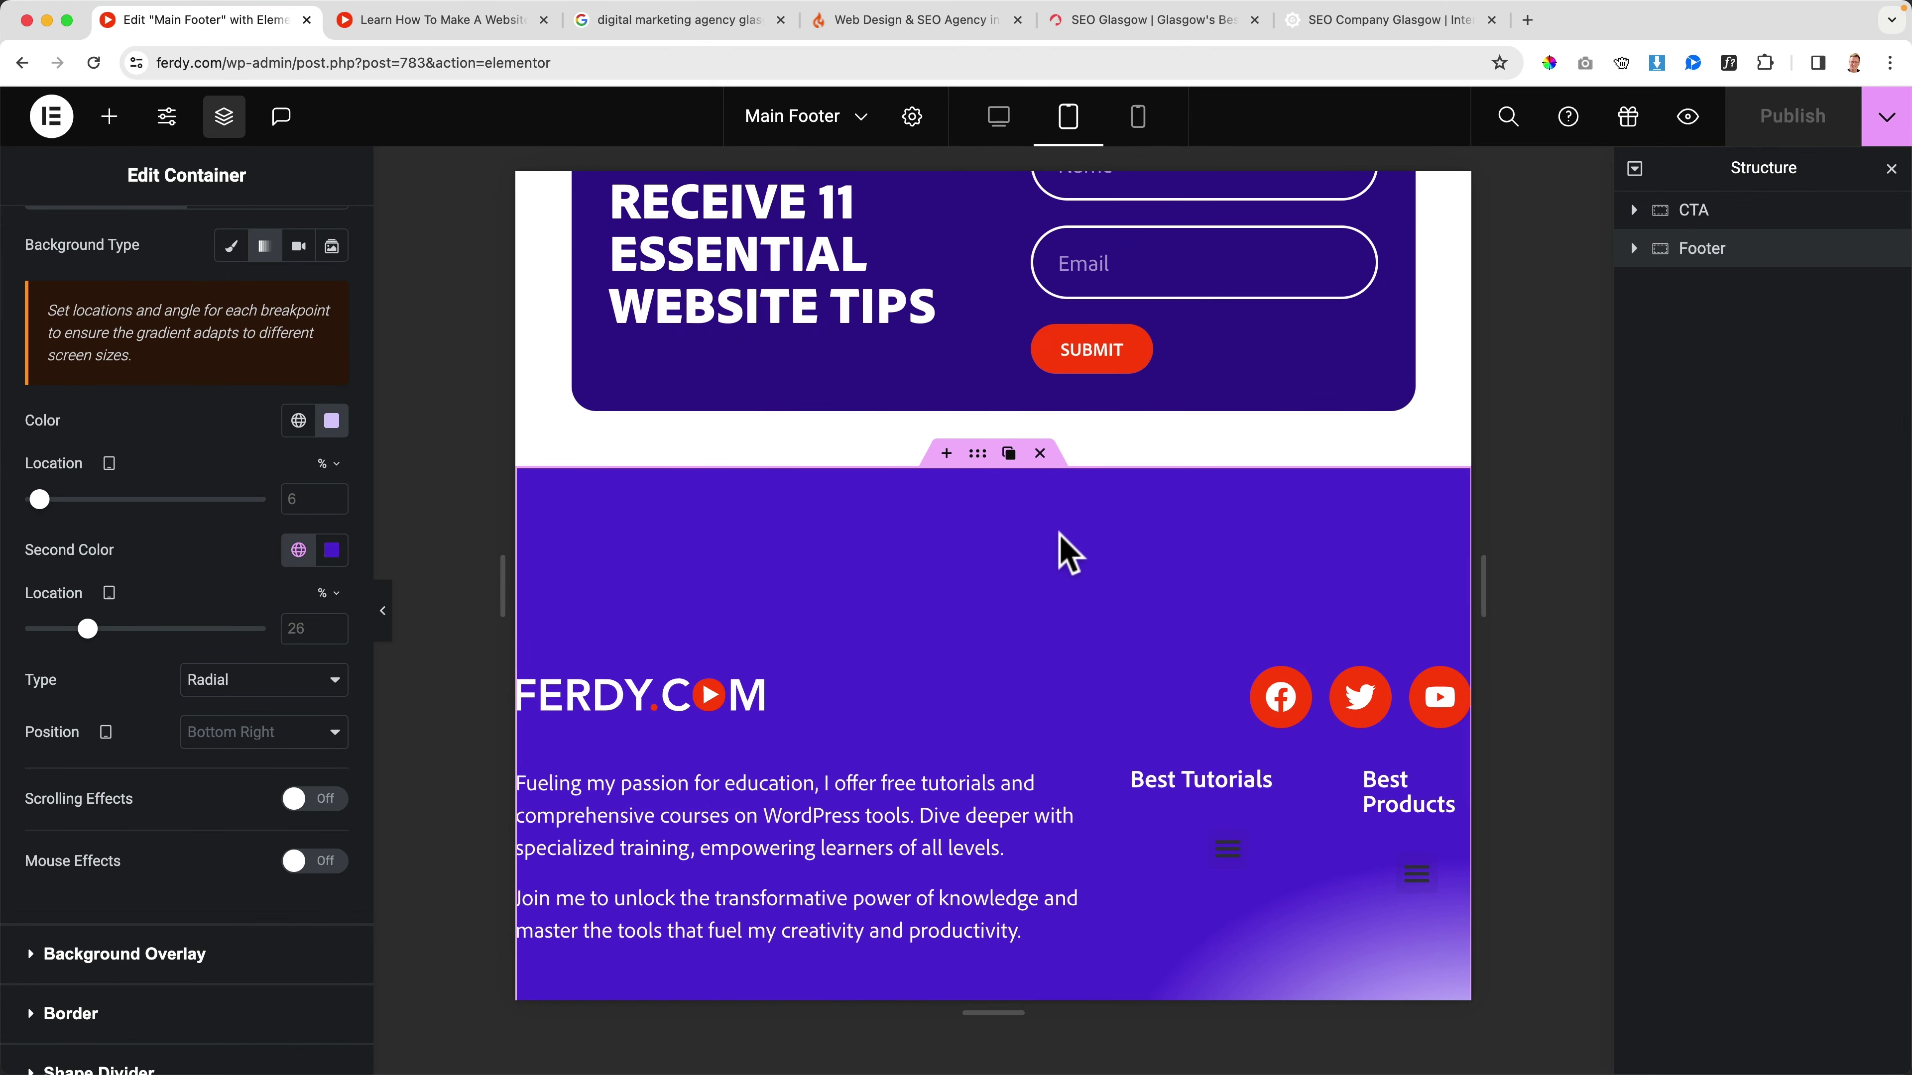
pyautogui.scroll(-3, 1059, 536)
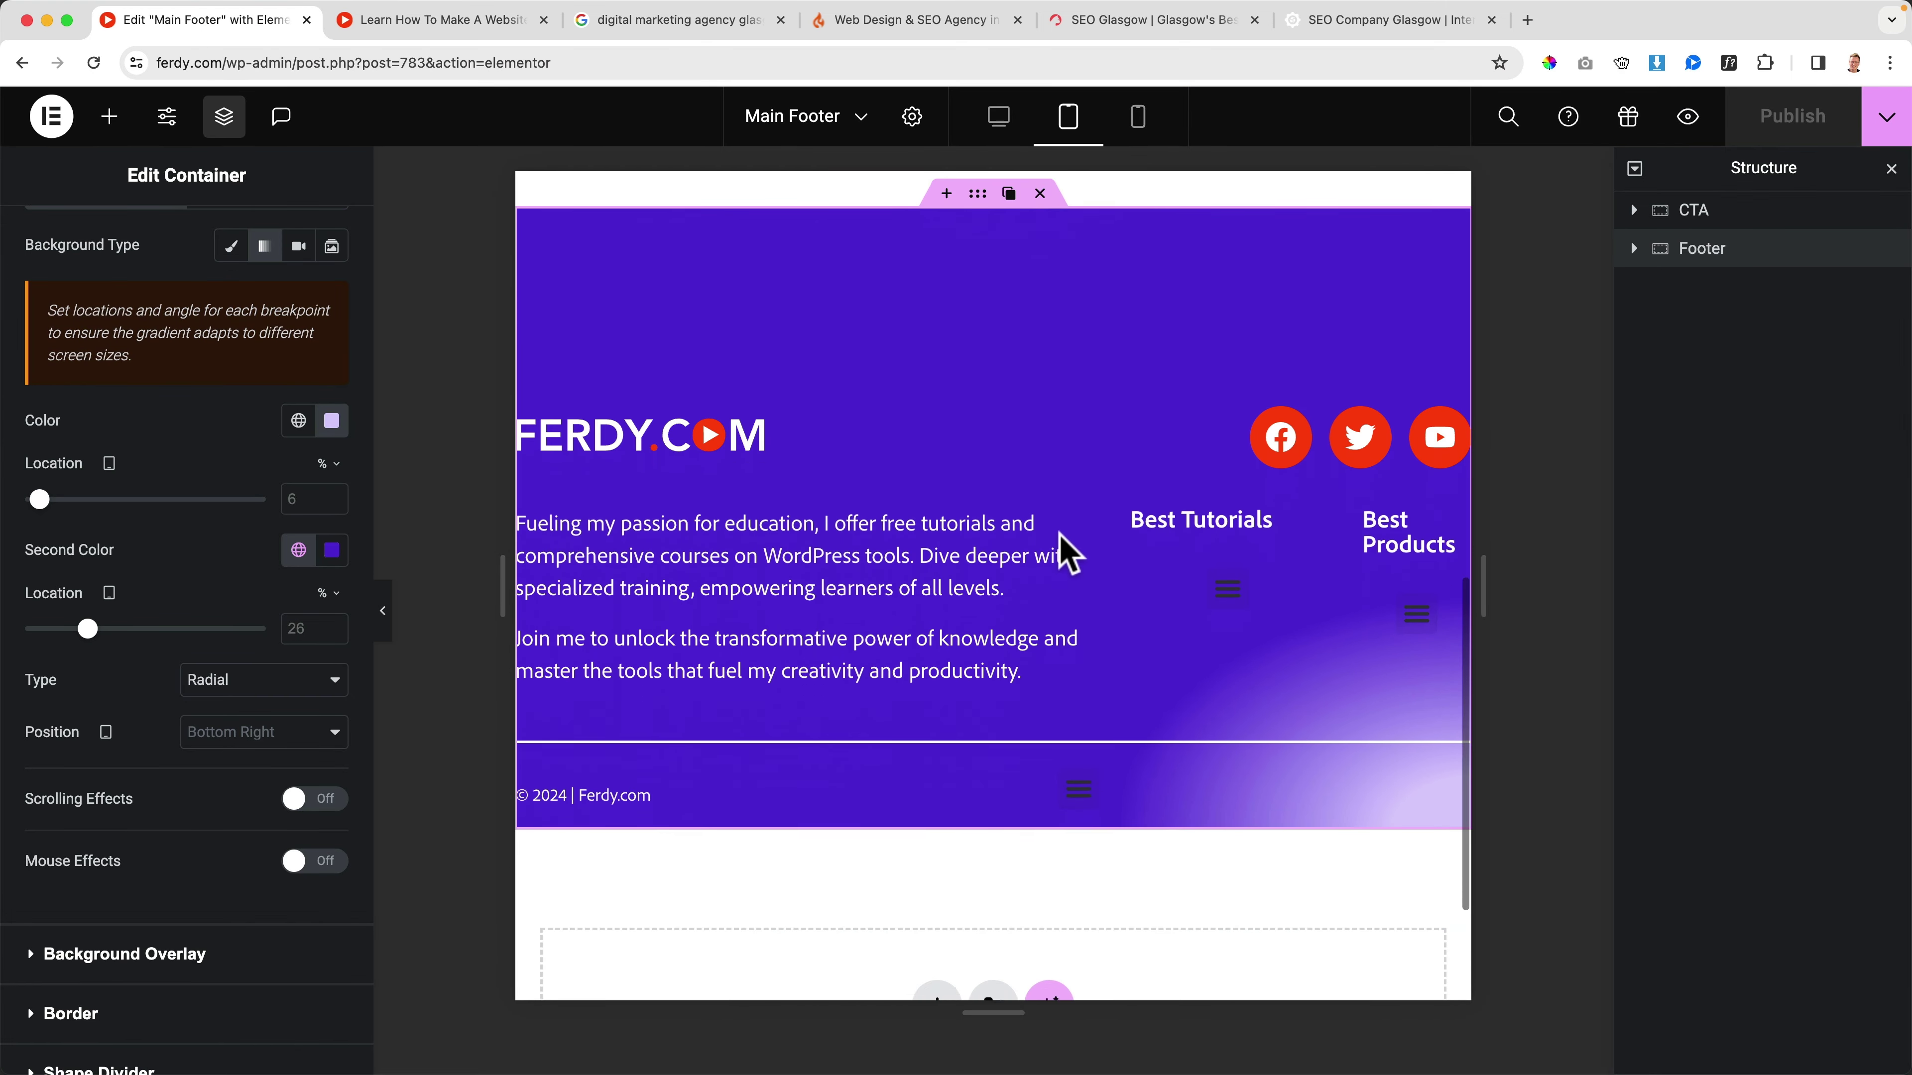
pyautogui.click(1229, 594)
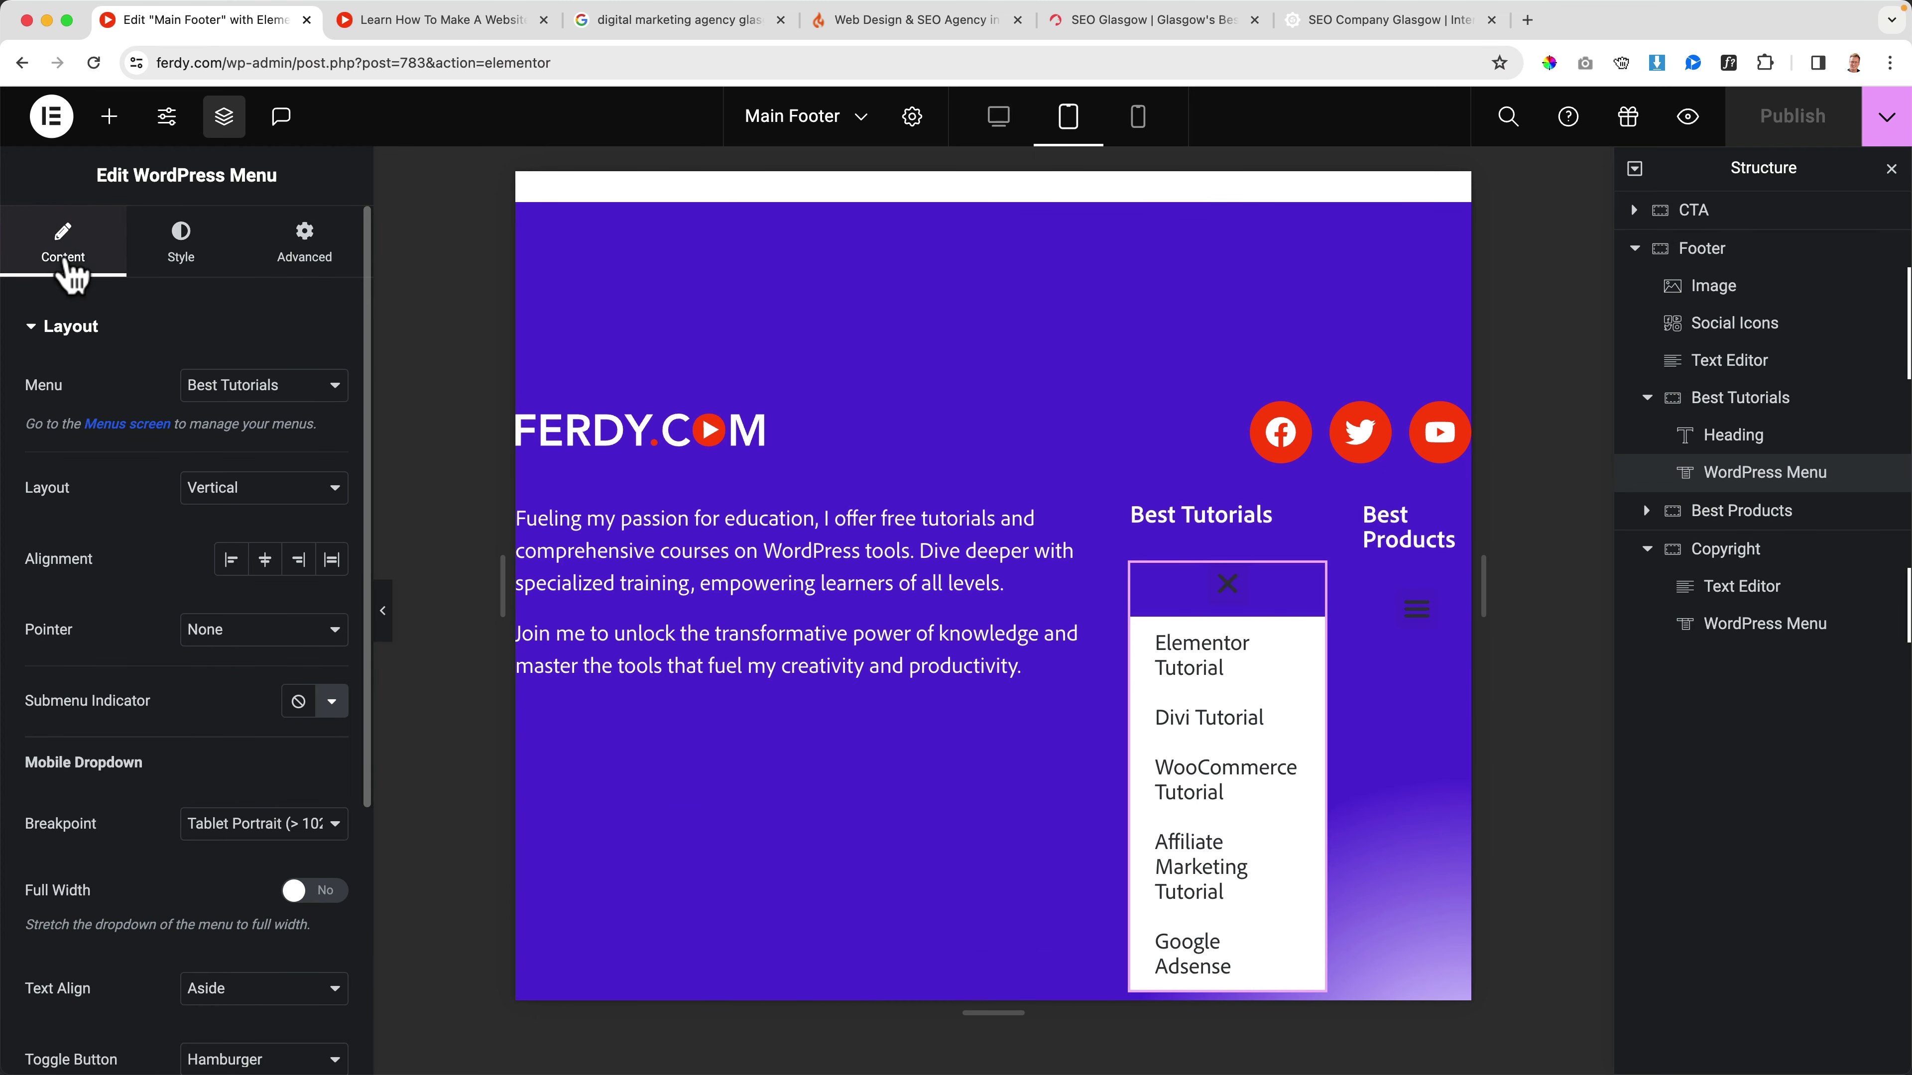
pyautogui.scroll(-2, 156, 712)
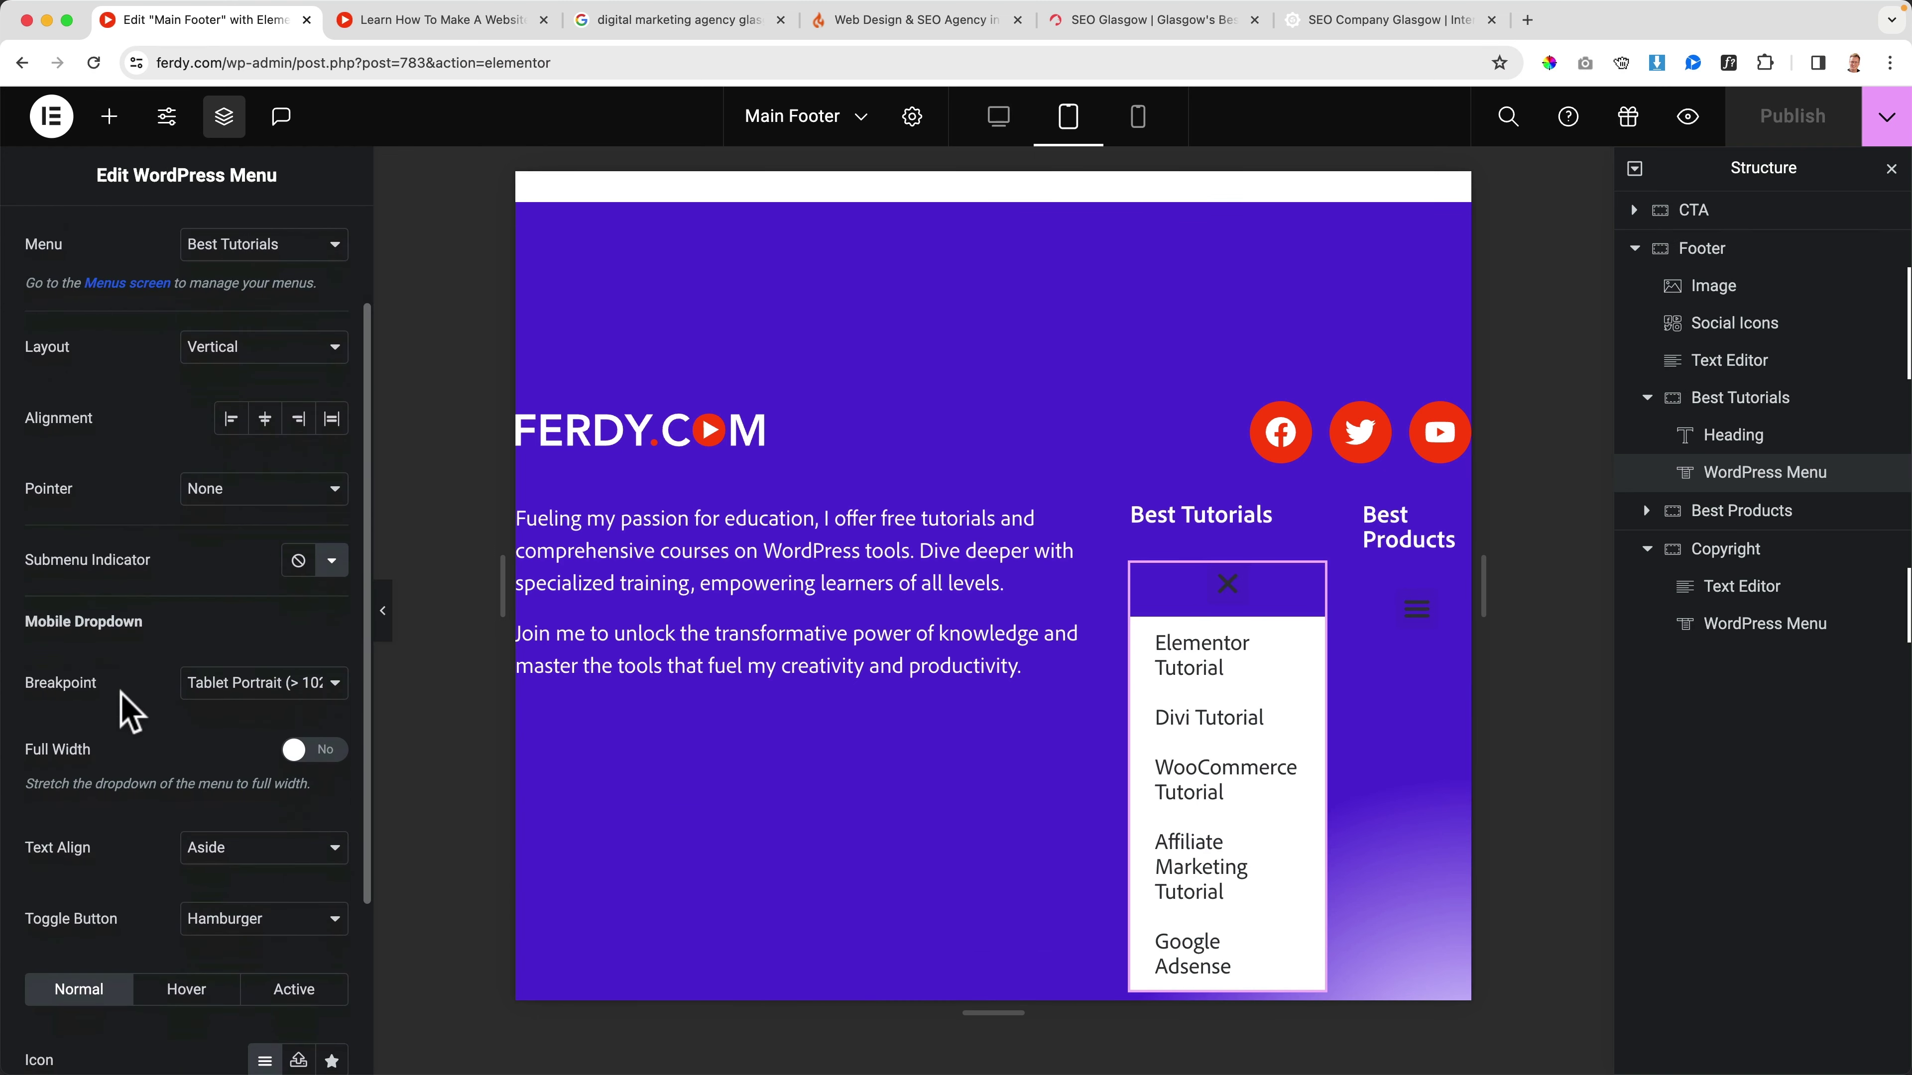
pyautogui.click(267, 696)
pyautogui.click(247, 710)
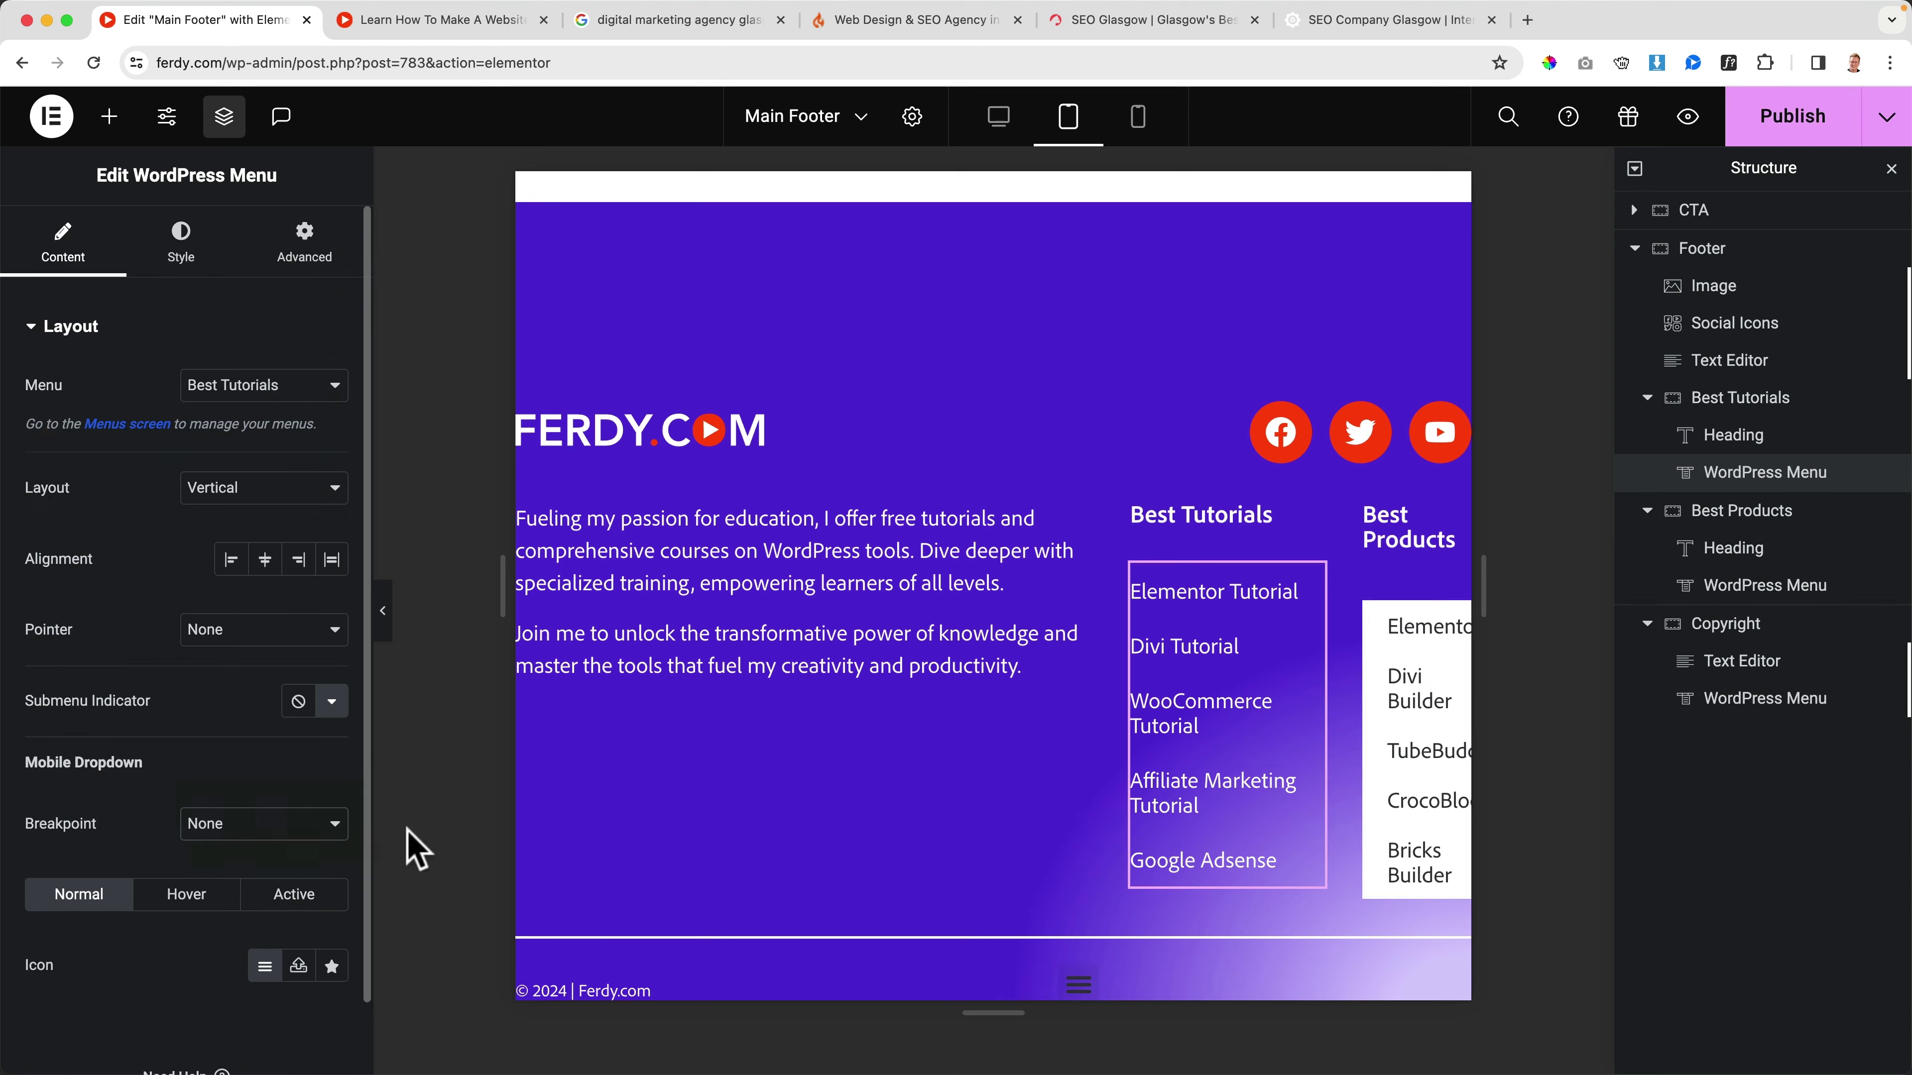
# Step: Set the Best Products menu's mobile dropdown breakpoint to None
pyautogui.click(1453, 623)
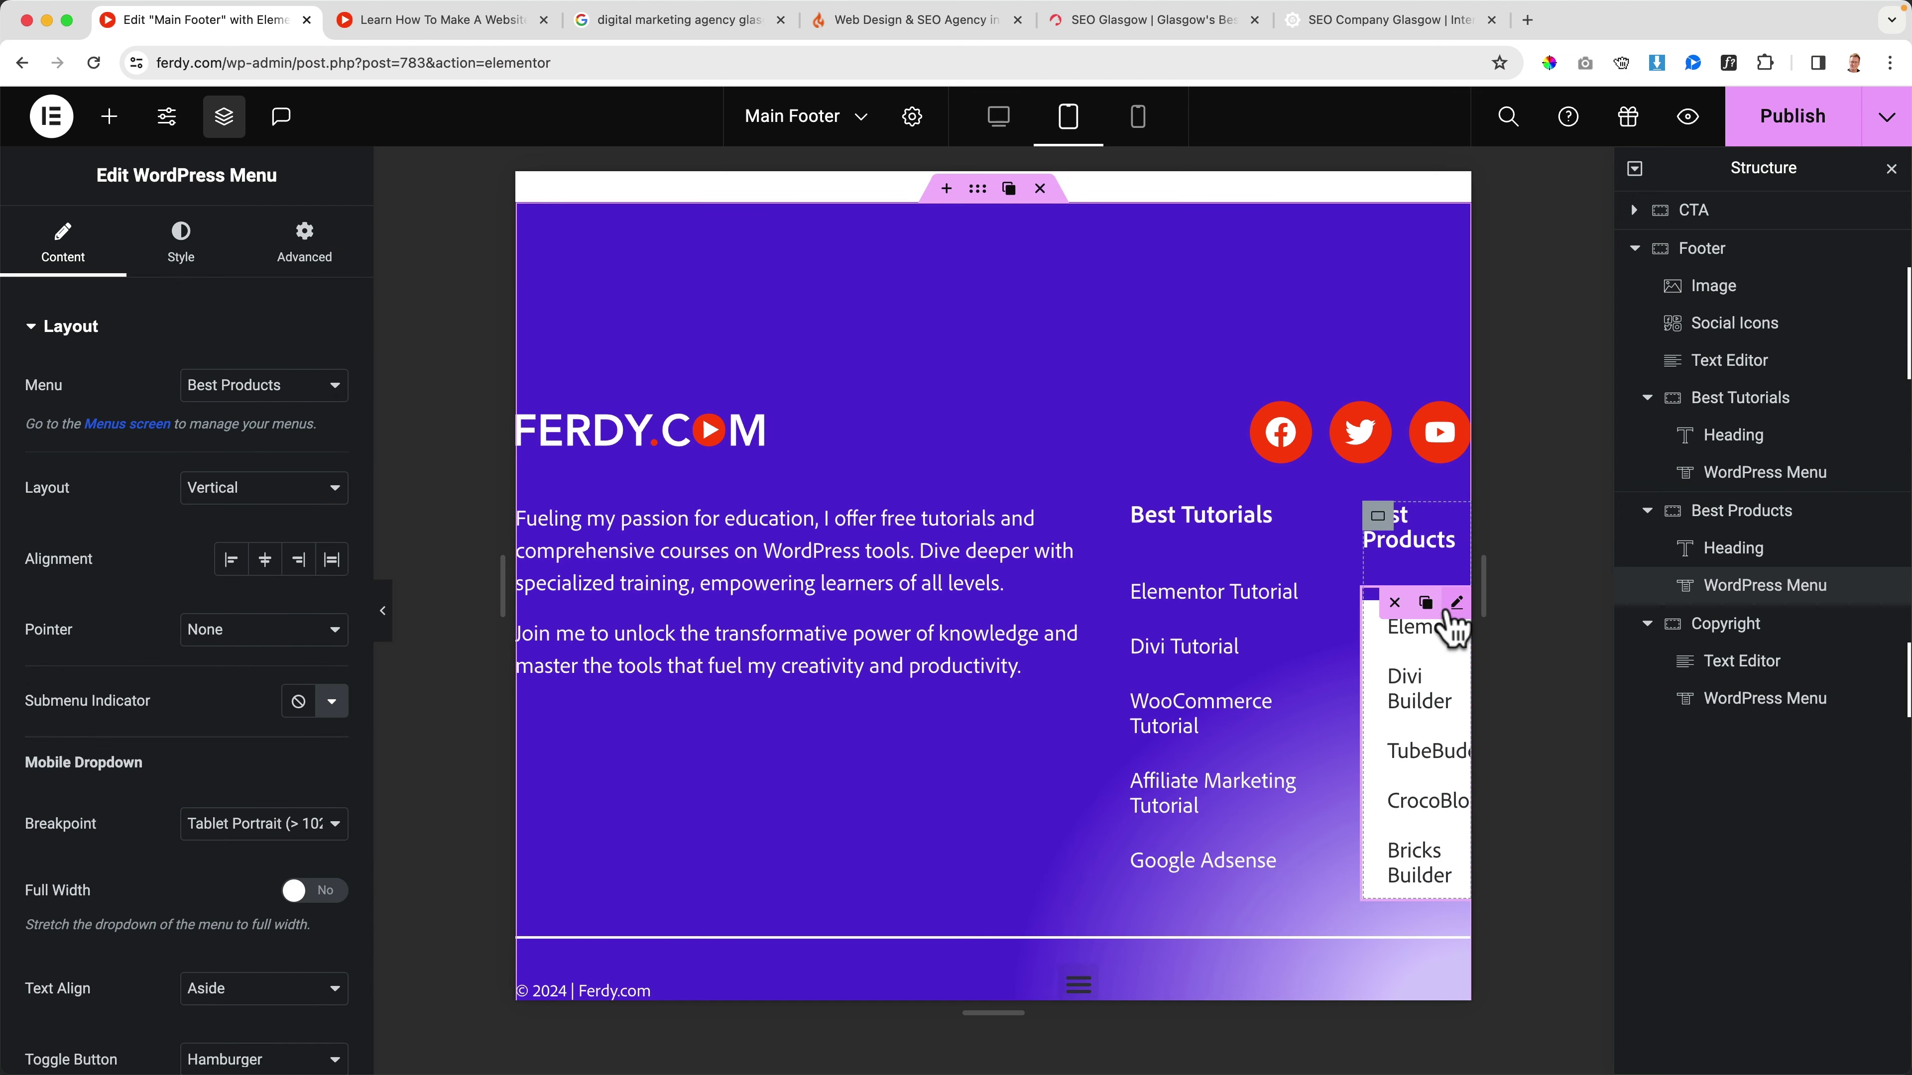
pyautogui.click(244, 829)
pyautogui.click(245, 855)
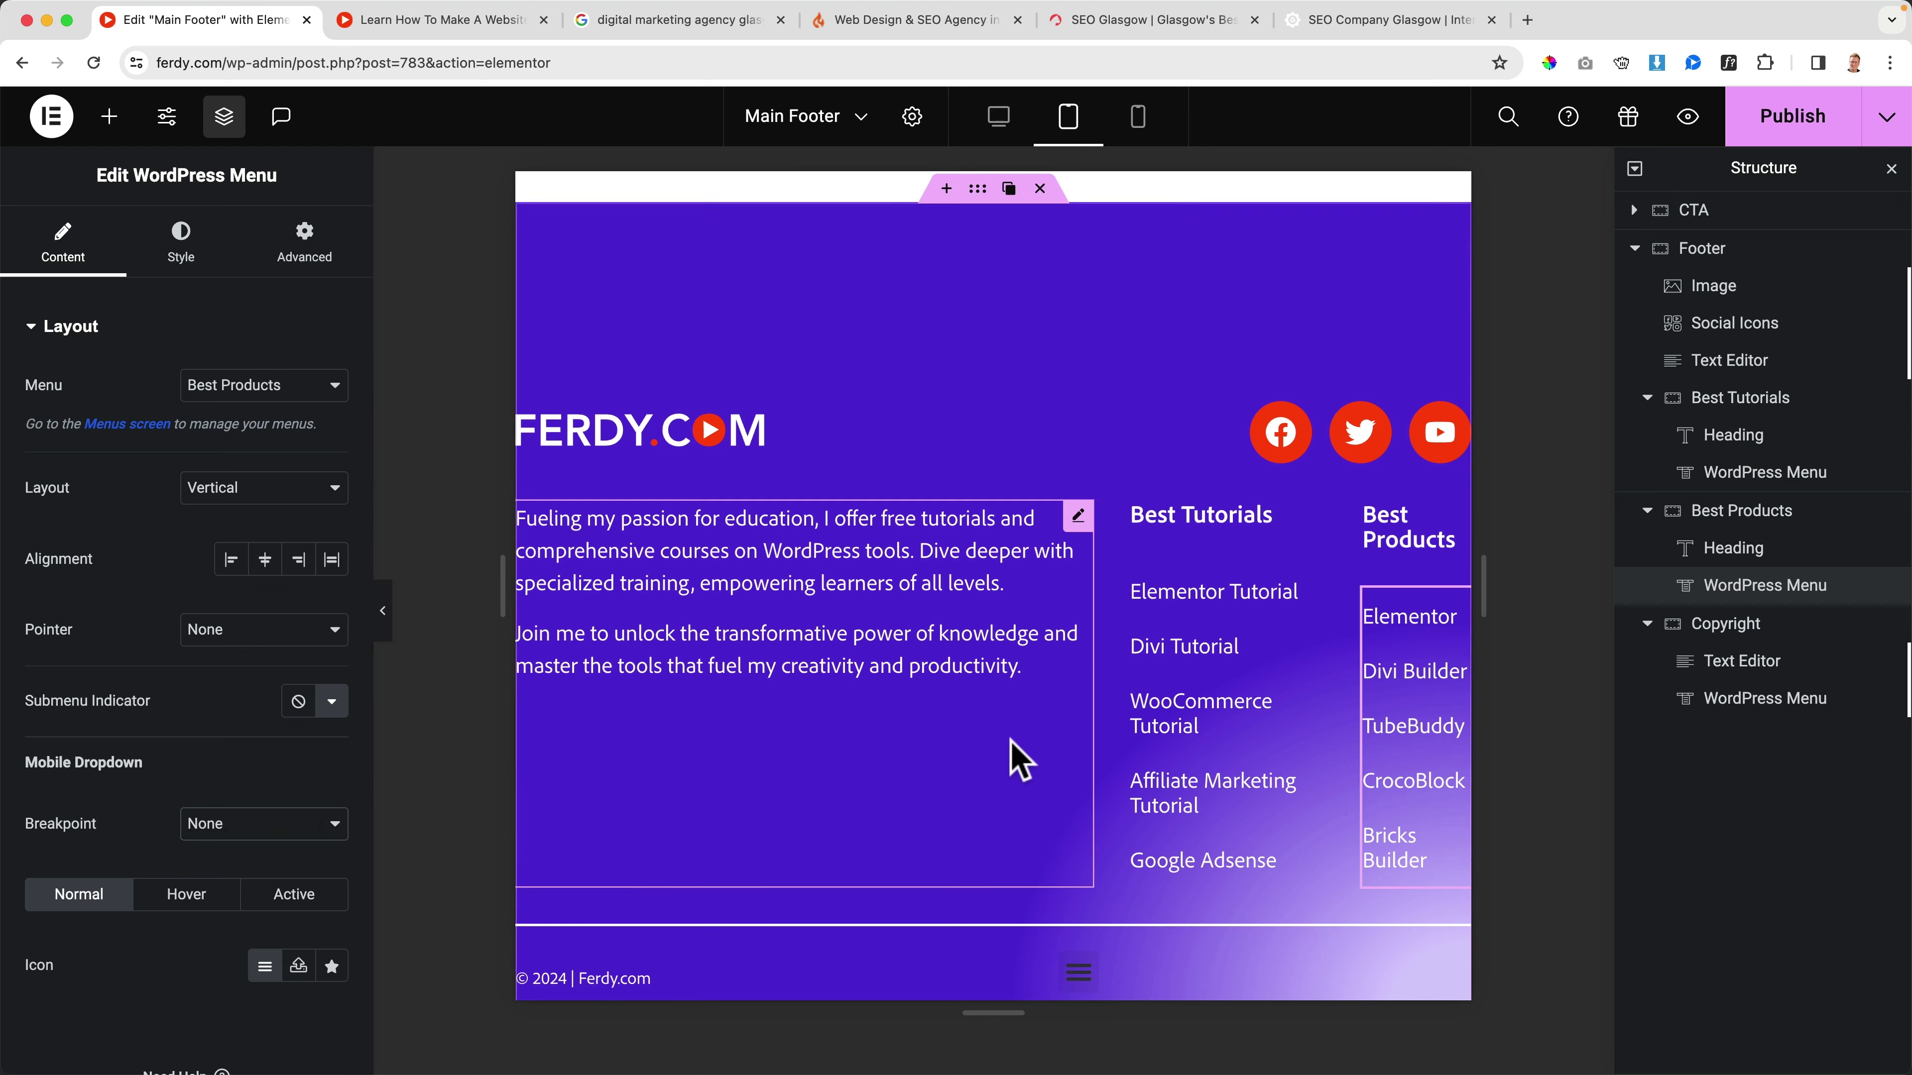
# Step: Set the Legal menu's mobile dropdown breakpoint to None in the Copyright container and publish the footer
pyautogui.scroll(-5, 1017, 761)
pyautogui.click(1084, 678)
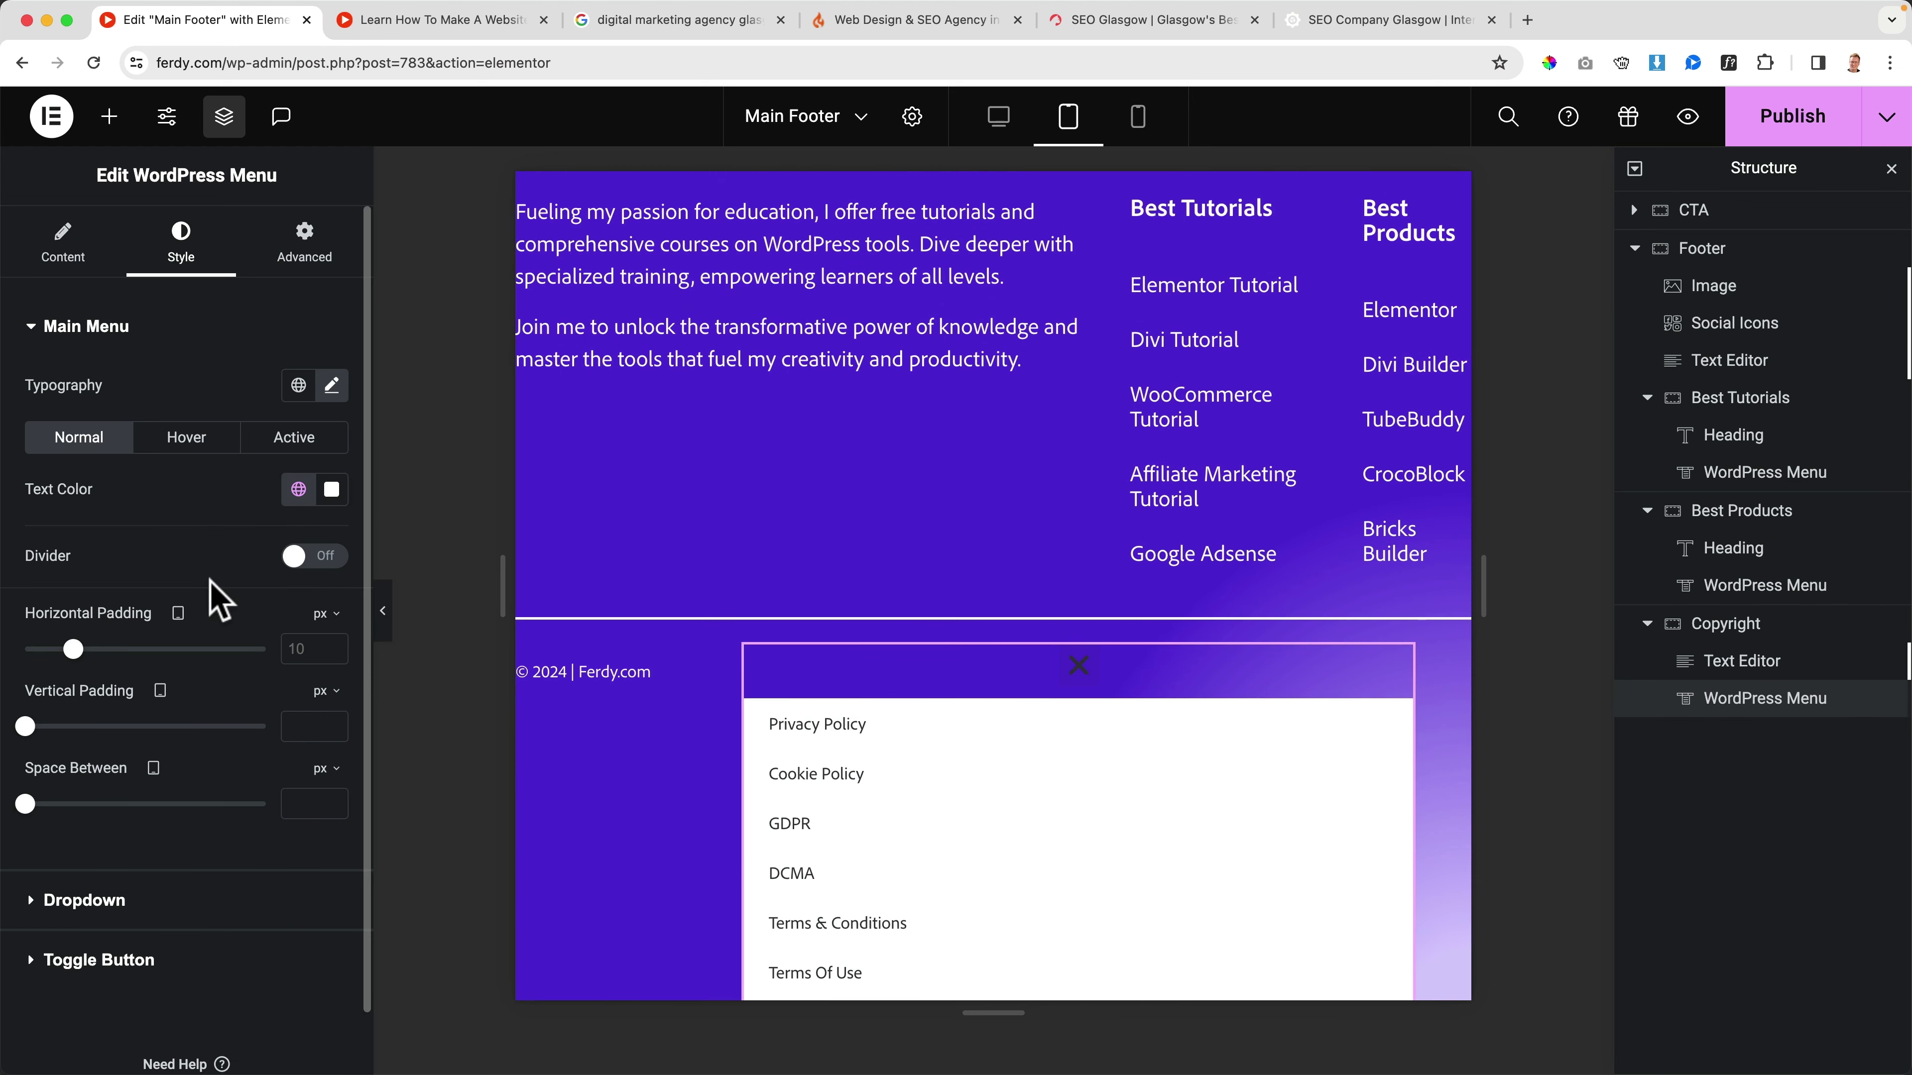
pyautogui.click(71, 249)
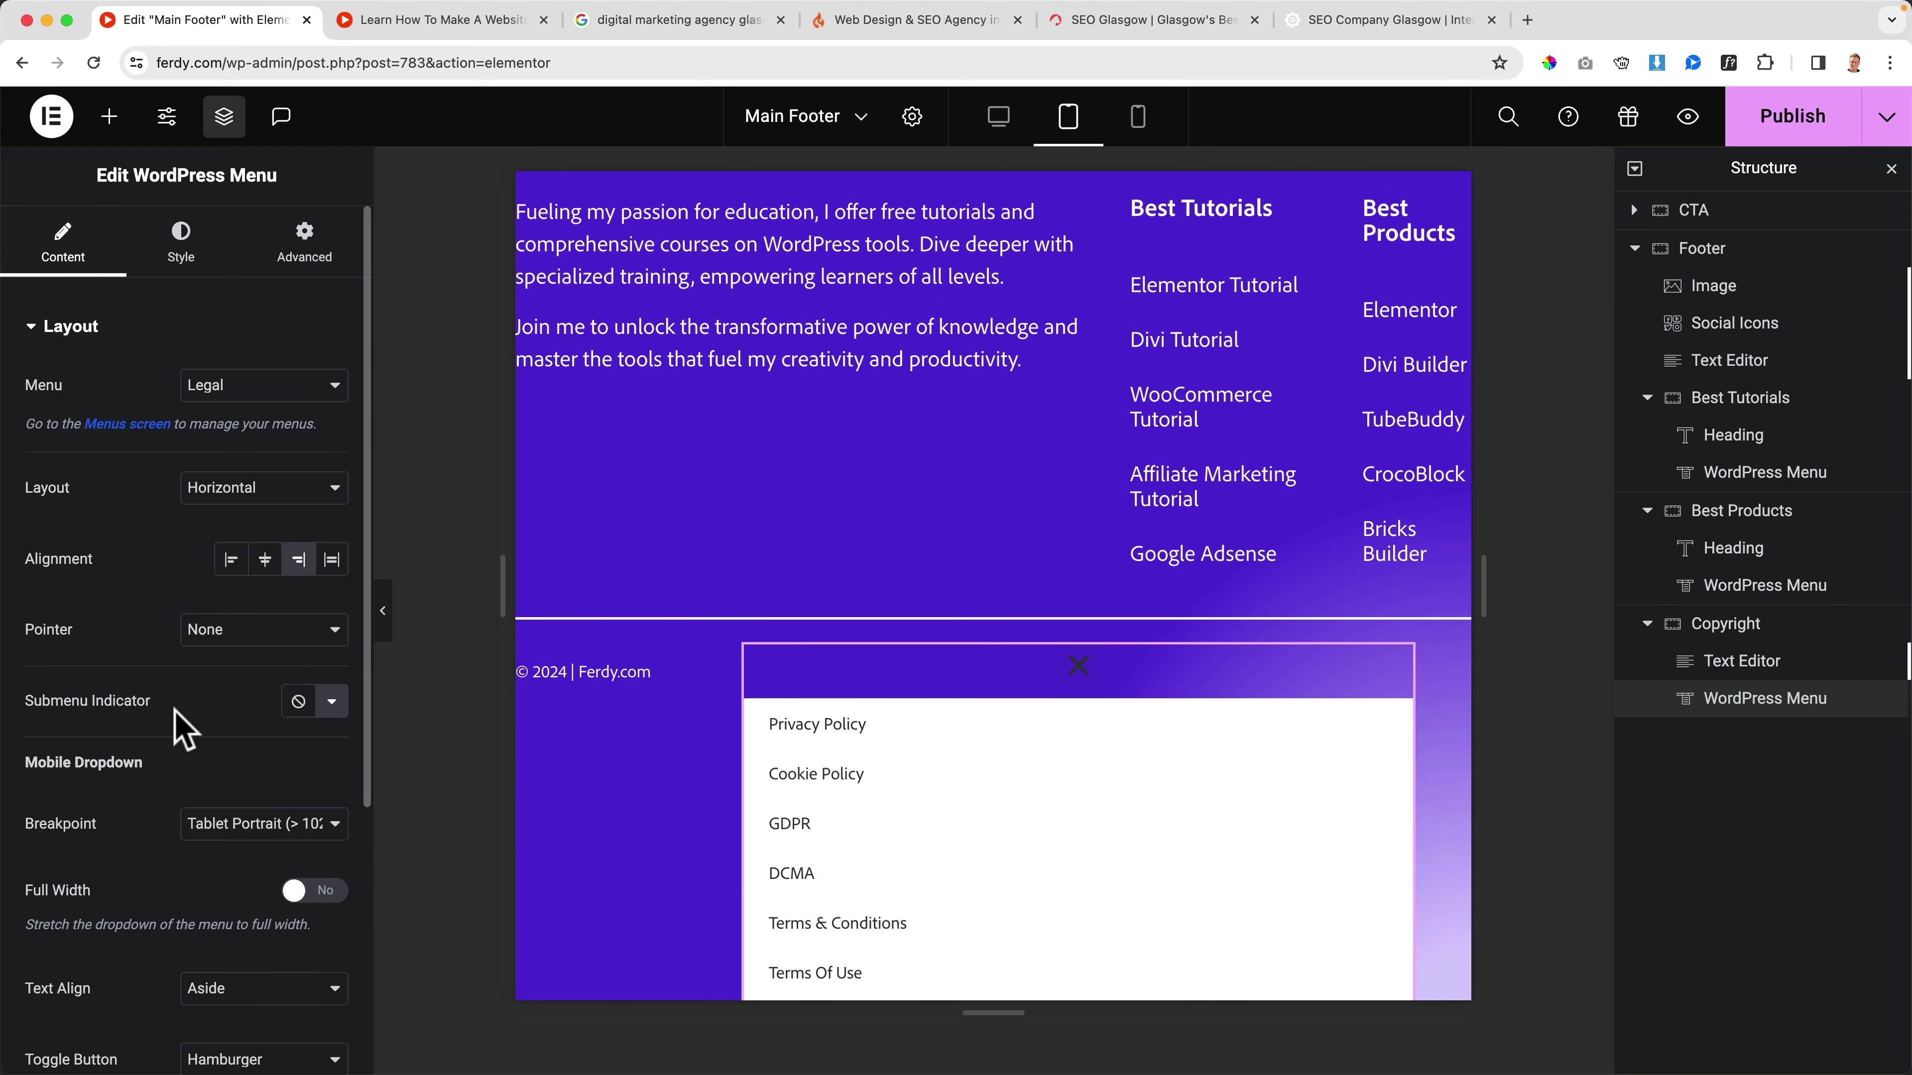
pyautogui.click(278, 828)
pyautogui.click(218, 735)
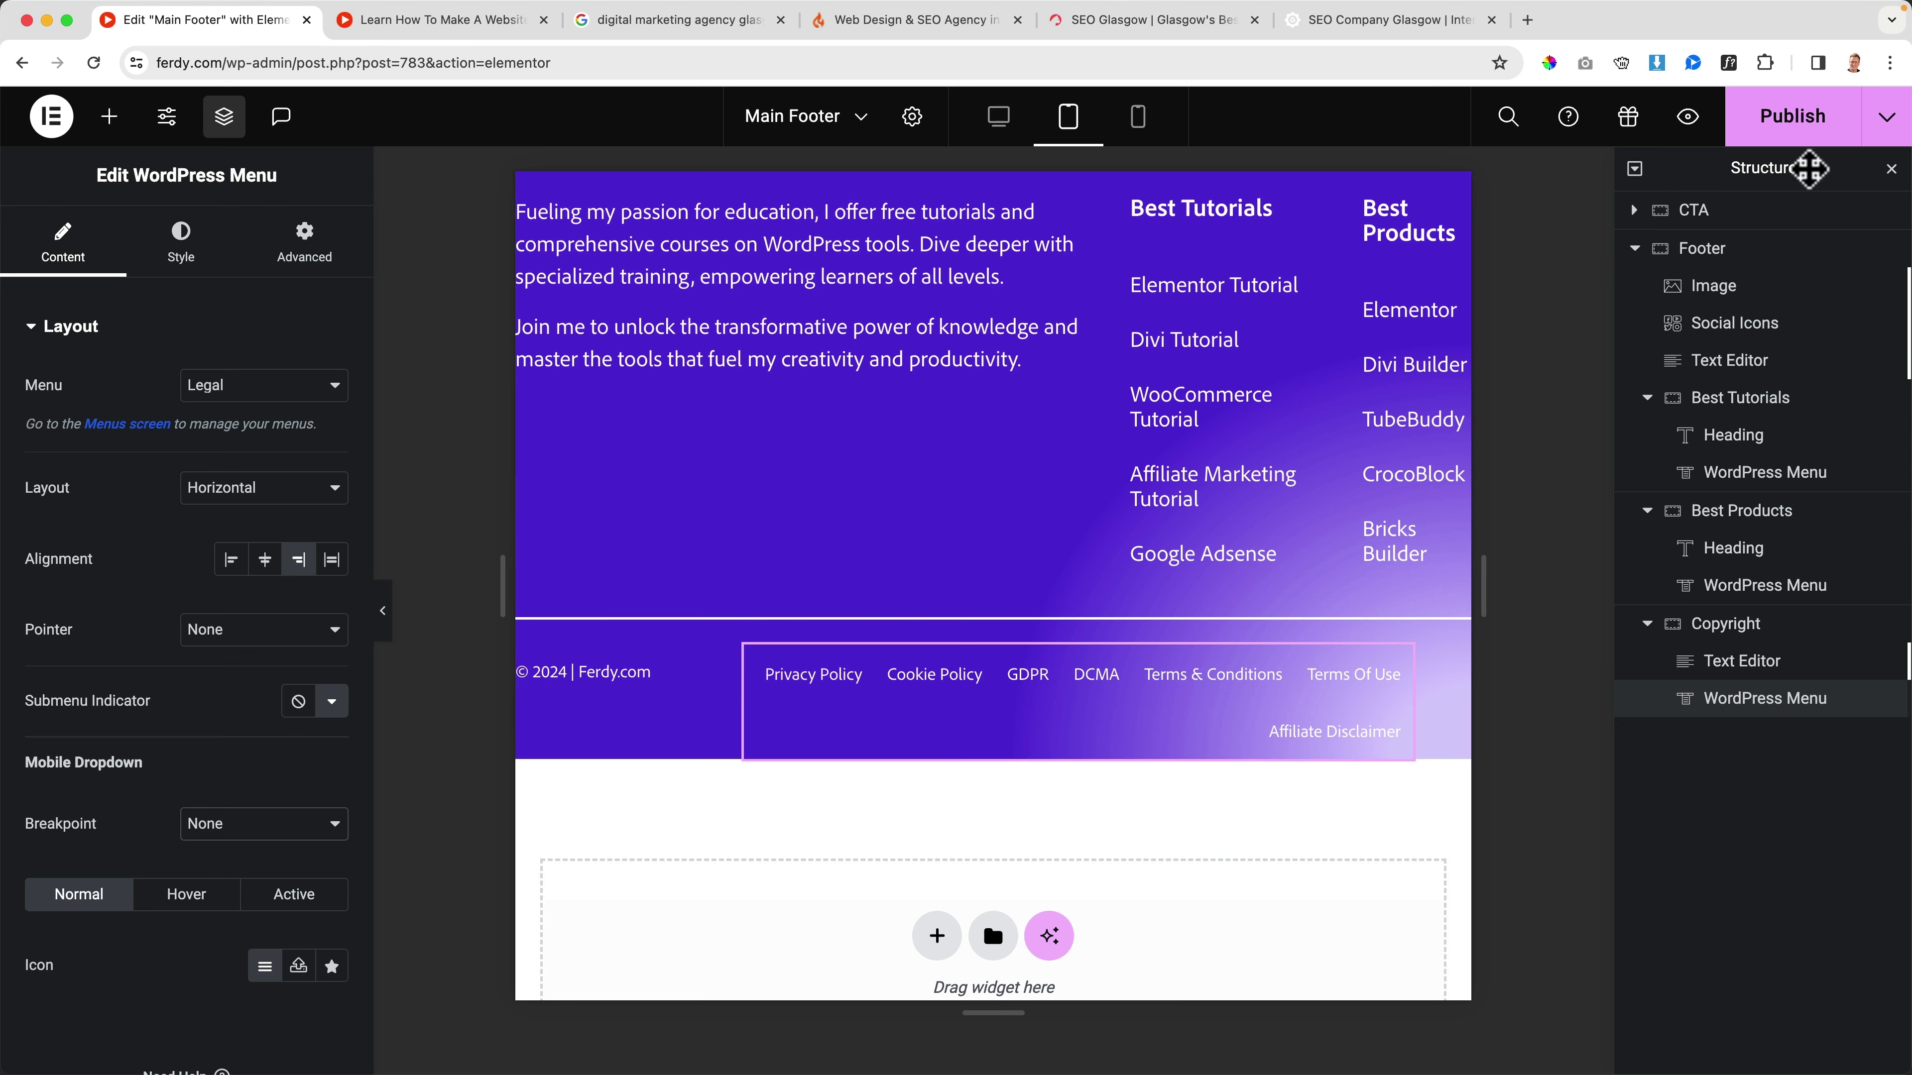
pyautogui.click(1793, 116)
# Step: Lower the CTA container's tablet bottom margin past -149 px so the CTA box overlaps the top of the footer
pyautogui.scroll(6, 1029, 427)
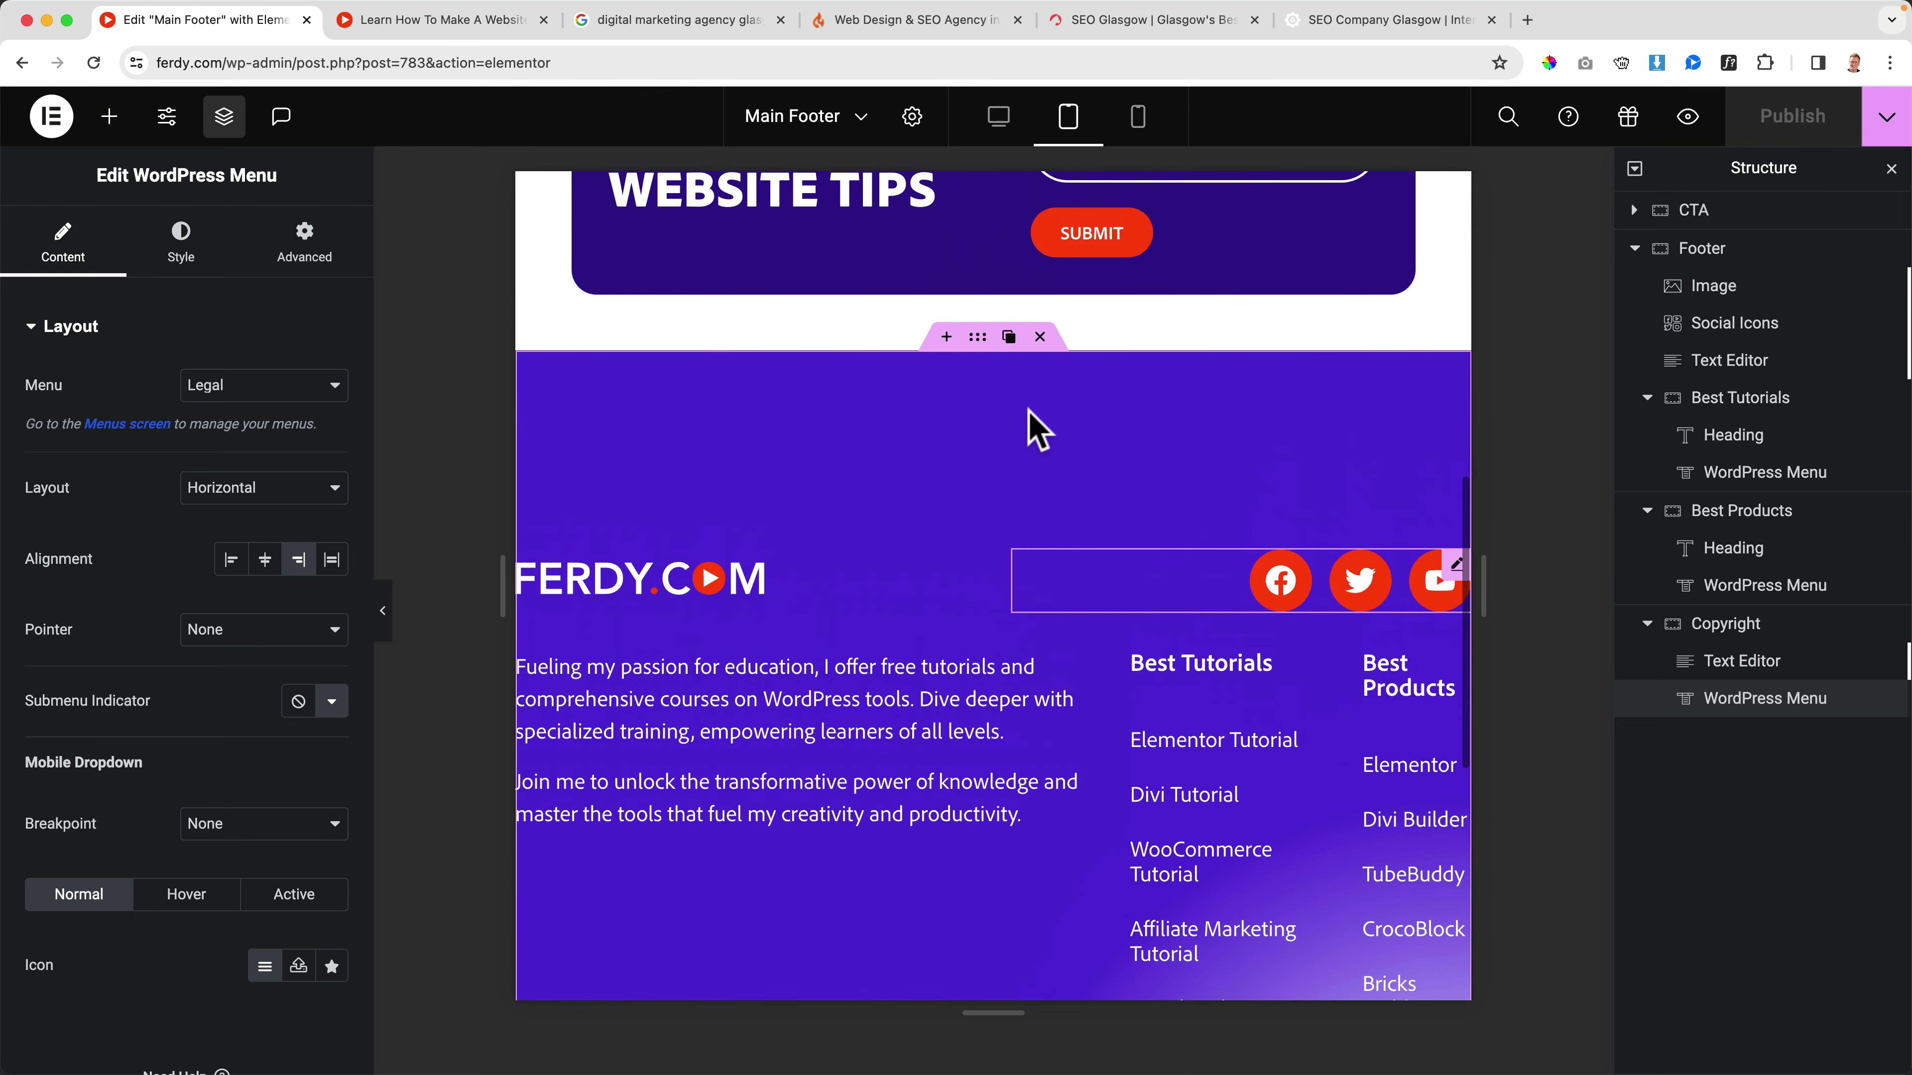
pyautogui.scroll(3, 1035, 430)
pyautogui.scroll(-4, 1035, 429)
pyautogui.scroll(4, 1035, 430)
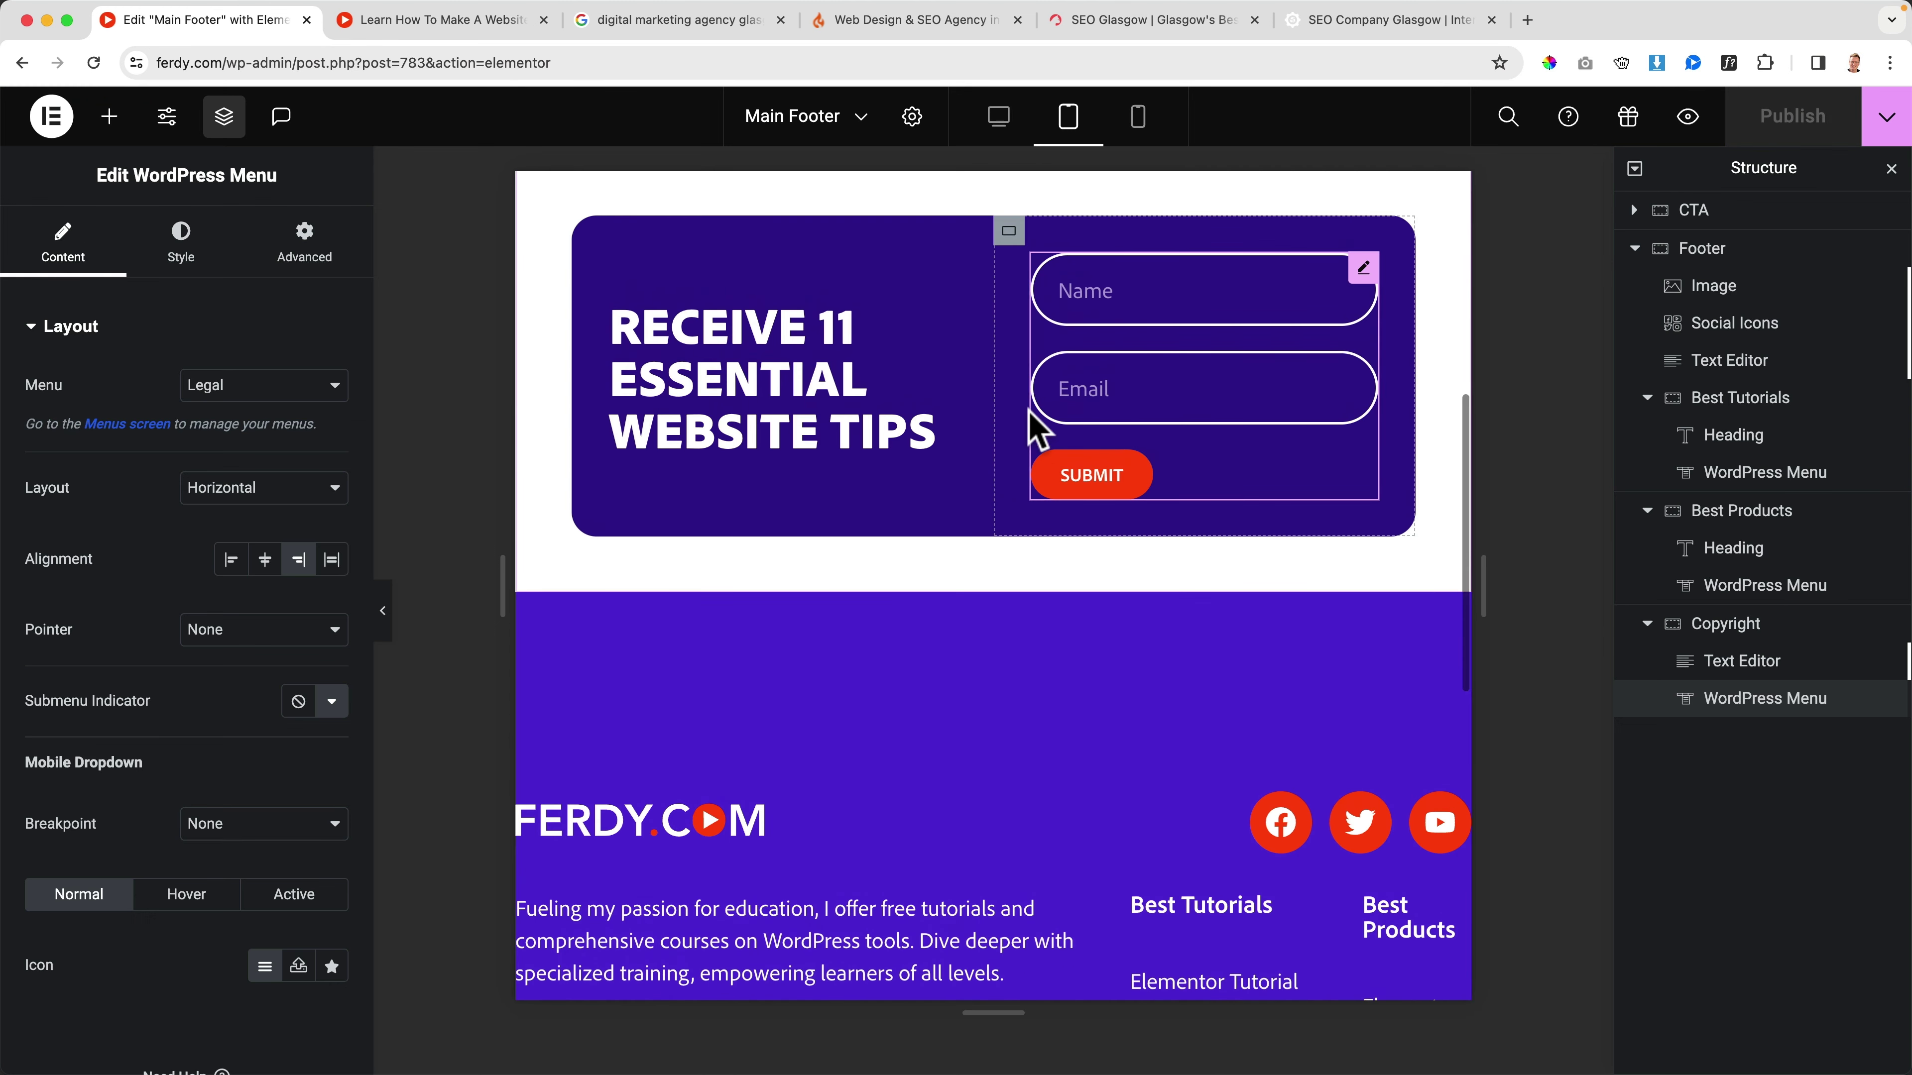
pyautogui.scroll(3, 1037, 429)
pyautogui.click(1715, 213)
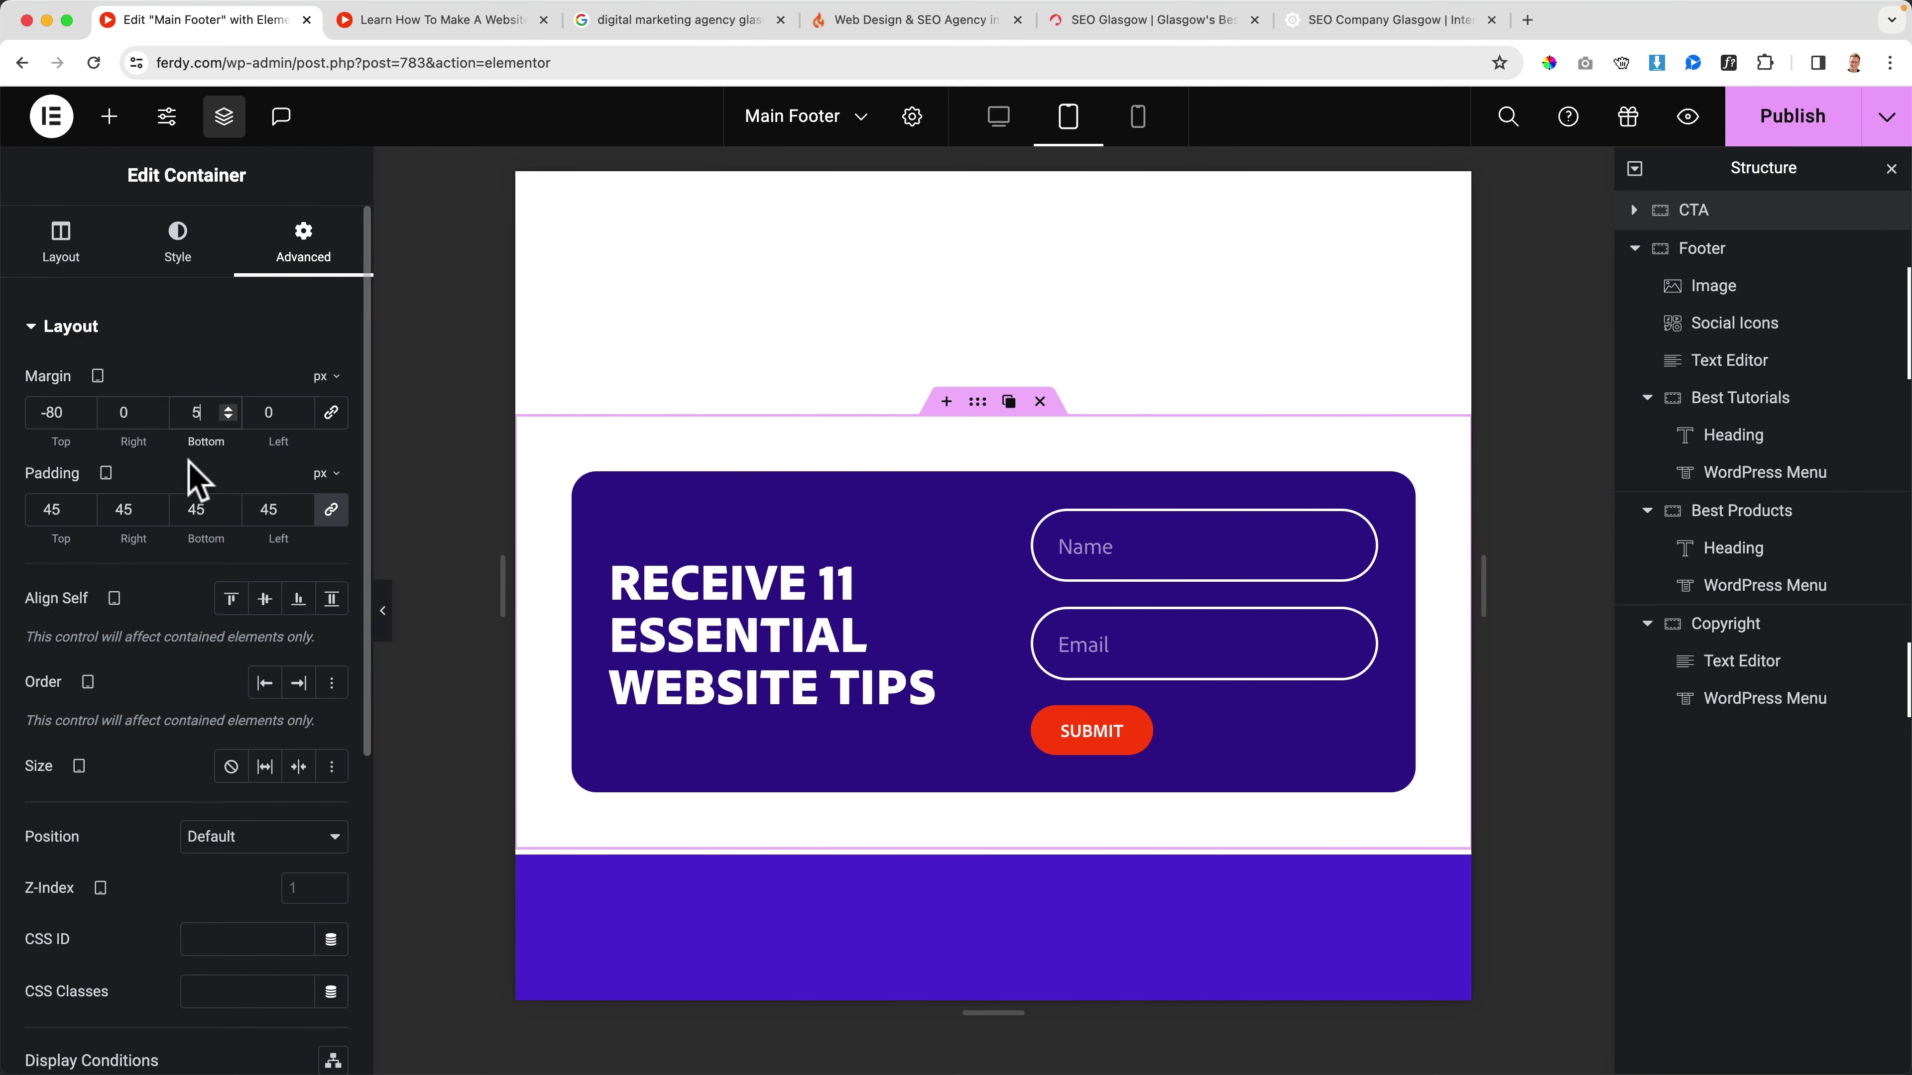
pyautogui.press('BackSpace')
pyautogui.write('-1')
pyautogui.press('Down')
pyautogui.press('Down')
pyautogui.press('Down')
pyautogui.press('Down')
pyautogui.press('Down')
pyautogui.press('Down')
pyautogui.press('Down')
pyautogui.press('Down')
pyautogui.press('Down')
pyautogui.press('Down')
pyautogui.press('Down')
pyautogui.press('Down')
pyautogui.press('Down')
pyautogui.press('Down')
pyautogui.press('Down')
pyautogui.press('Down')
pyautogui.press('Down')
pyautogui.press('Down')
pyautogui.press('Down')
pyautogui.press('Down')
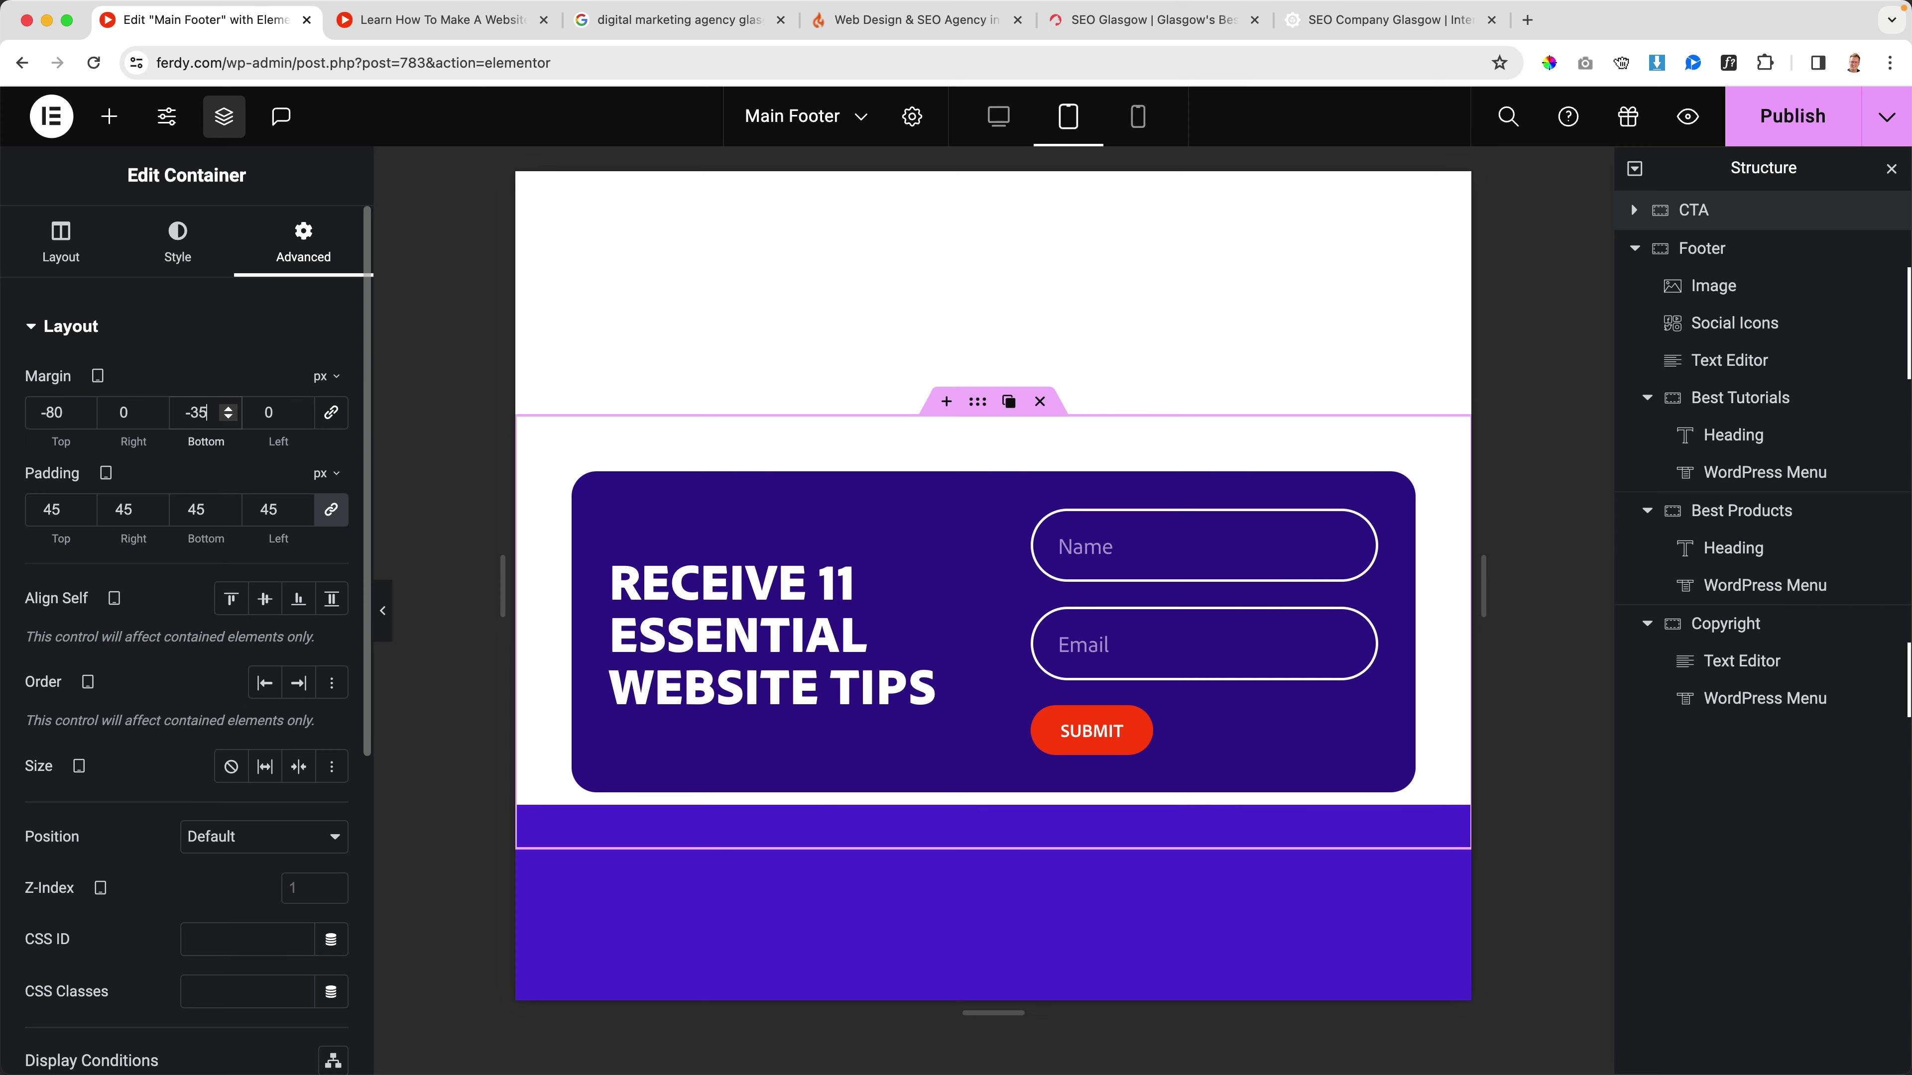
pyautogui.press('Down')
pyautogui.press('Down')
pyautogui.press('Down')
pyautogui.press('Down')
pyautogui.press('Down')
pyautogui.press('Down')
pyautogui.press('Down')
pyautogui.press('Down')
pyautogui.press('Down')
pyautogui.press('Down')
pyautogui.press('Down')
pyautogui.press('Down')
pyautogui.press('Down')
pyautogui.press('Down')
pyautogui.press('Down')
pyautogui.press('Down')
pyautogui.press('Down')
pyautogui.press('Down')
pyautogui.press('Down')
pyautogui.press('Down')
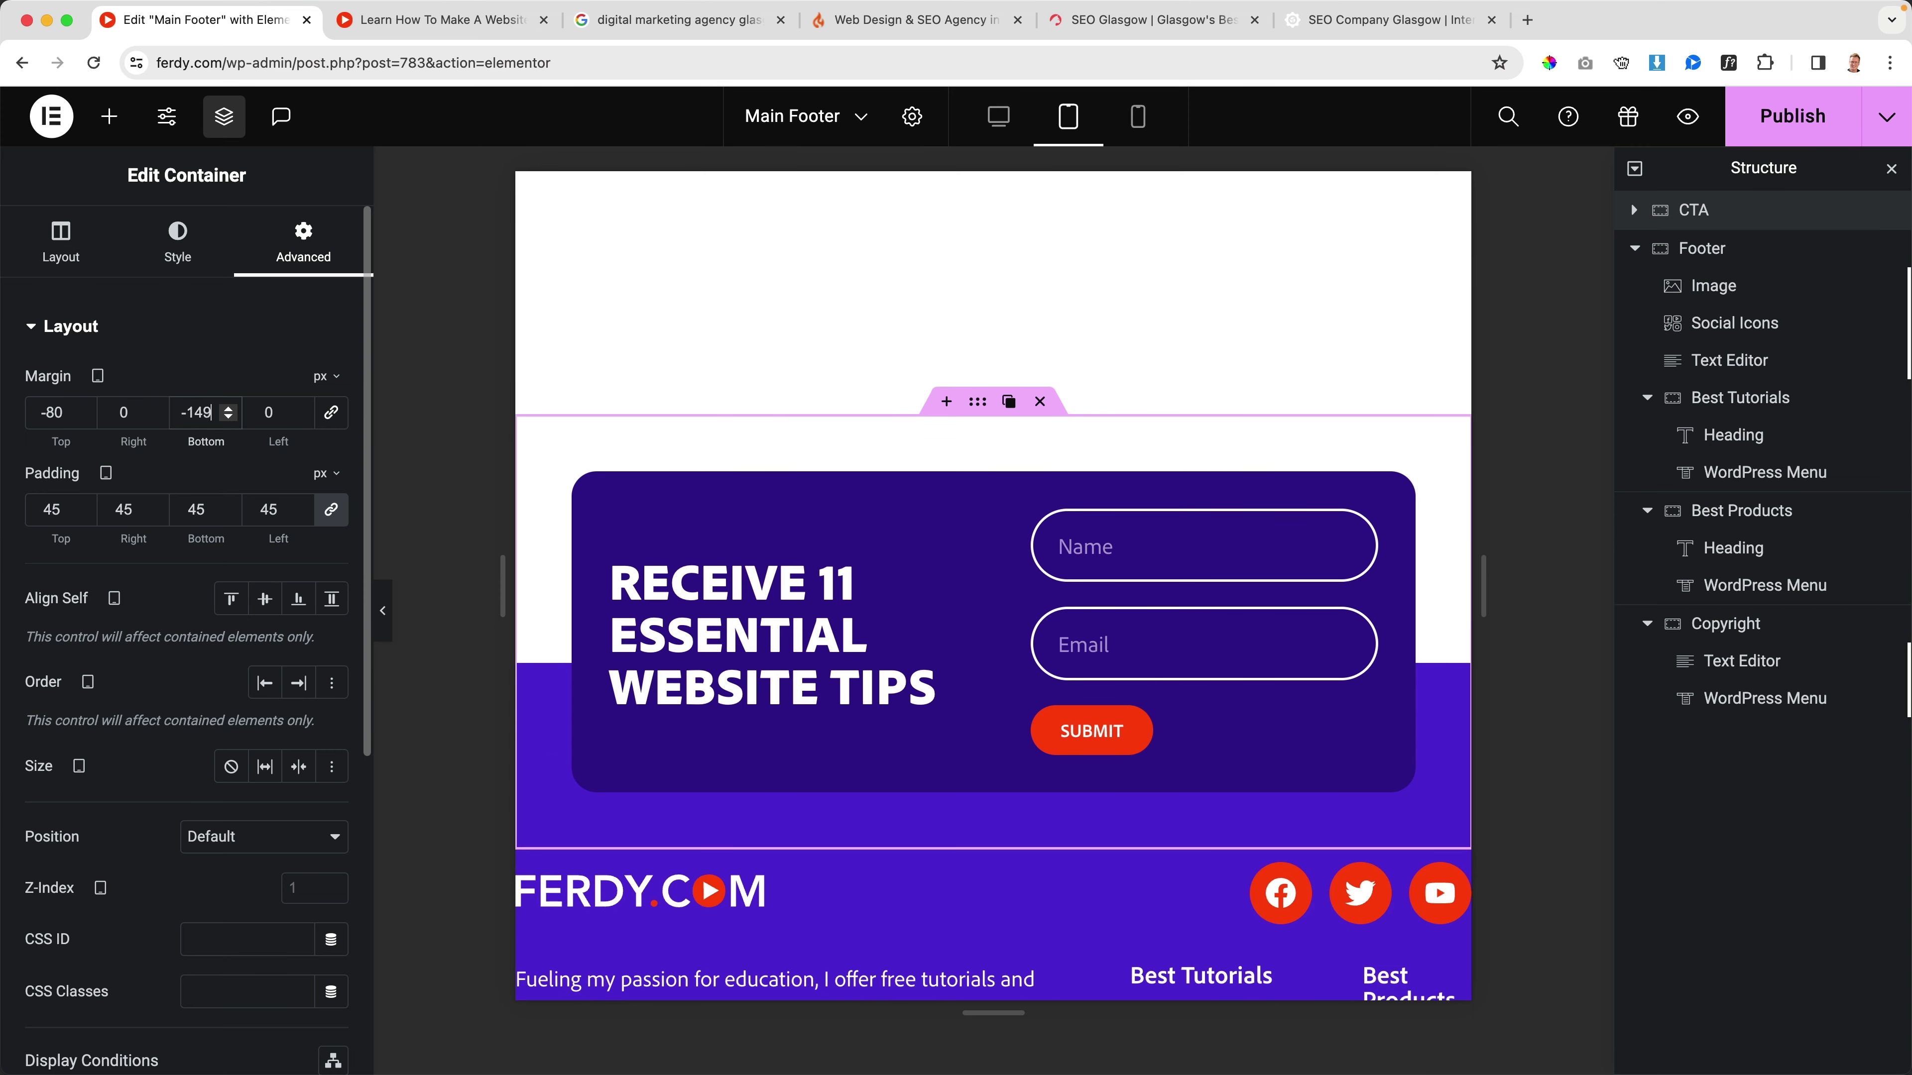
# Step: Set the Footer container's tablet padding to 45 px on all sides
pyautogui.click(1633, 248)
pyautogui.click(1703, 249)
pyautogui.click(308, 245)
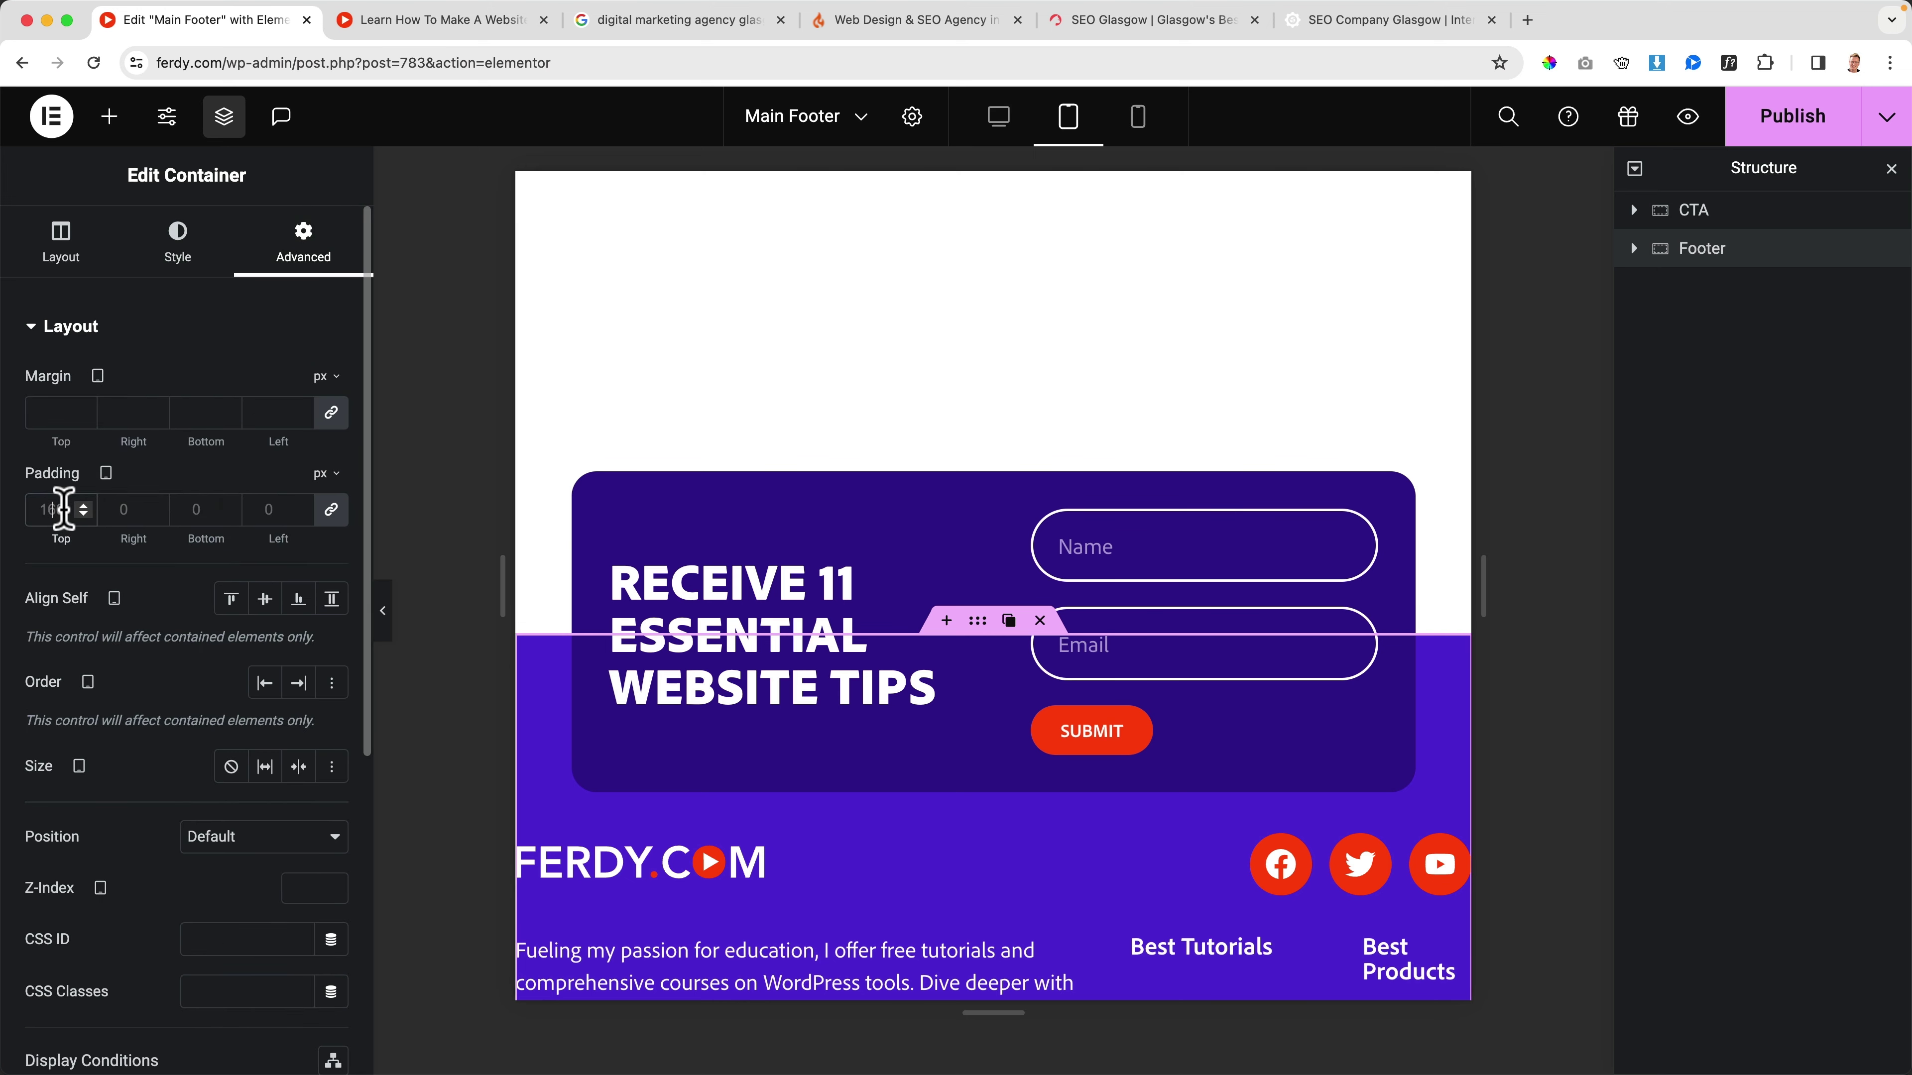
pyautogui.write('45')
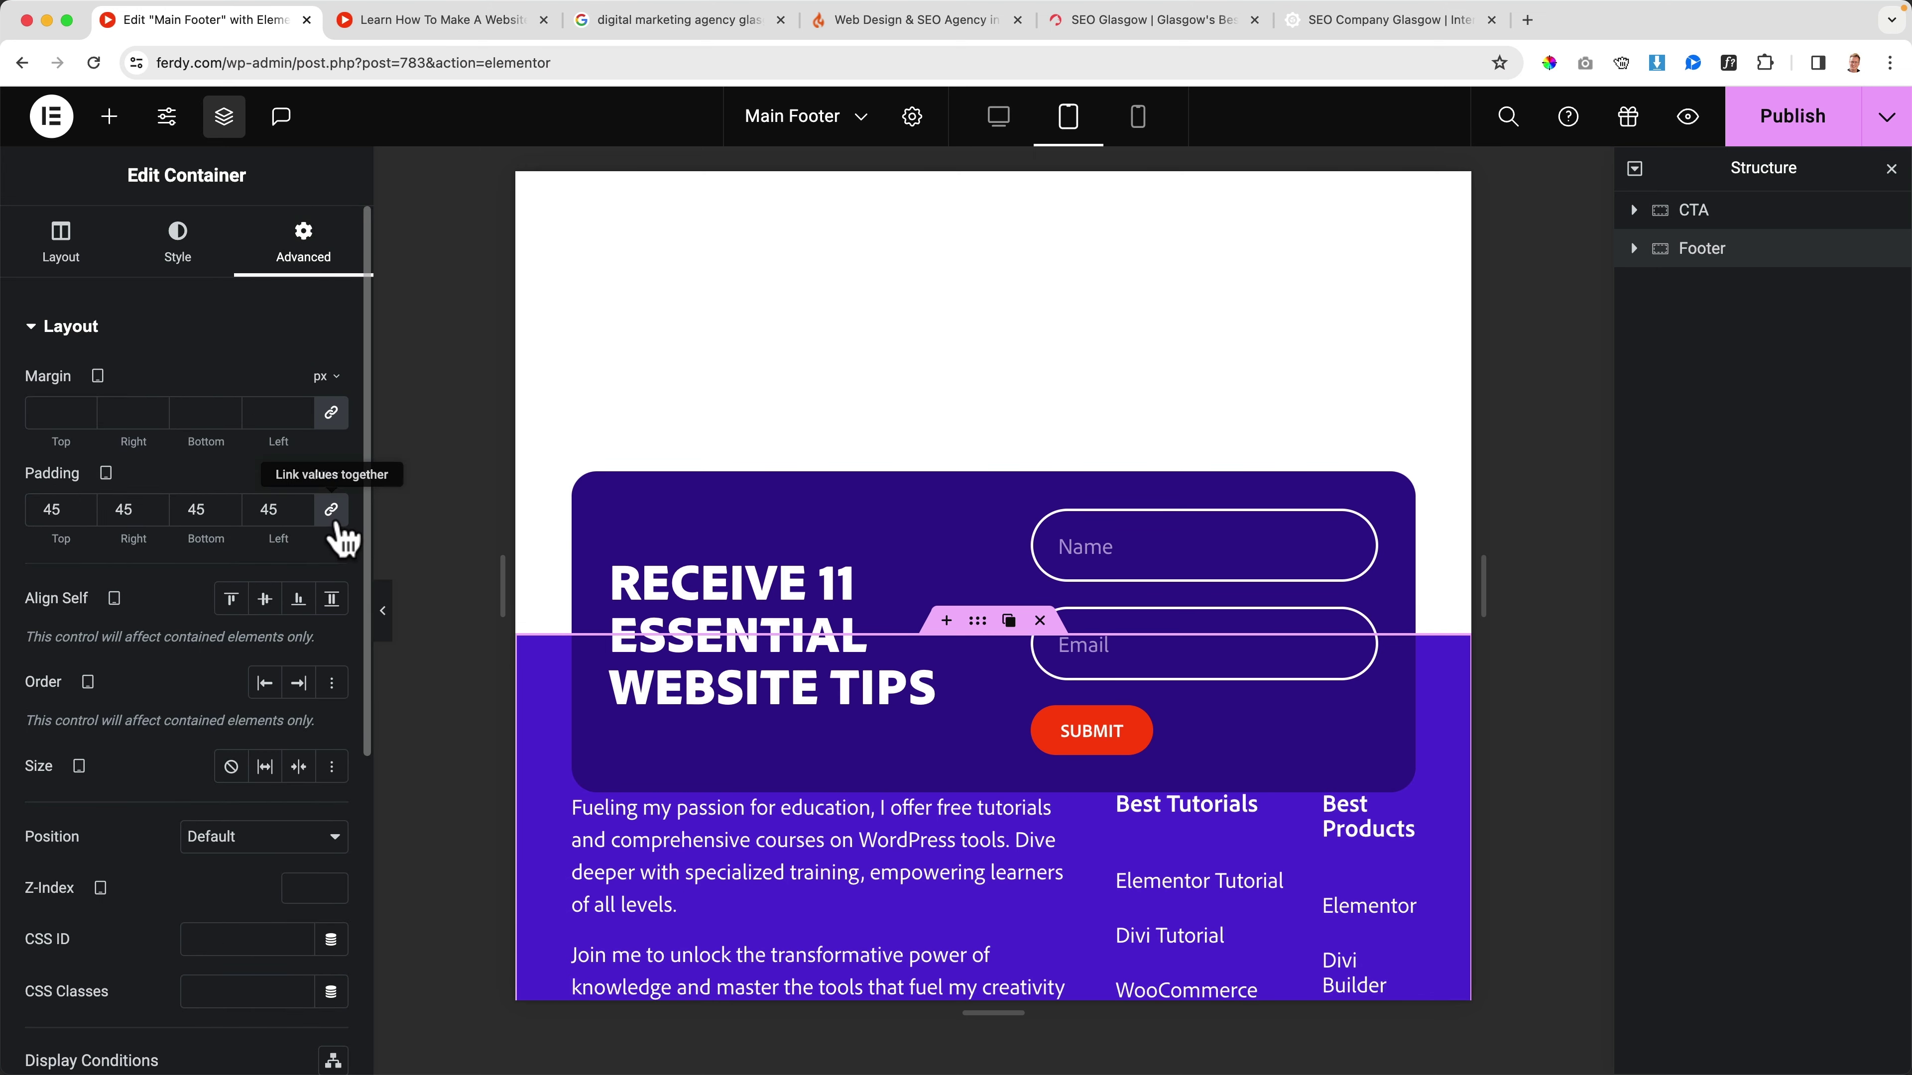
# Step: Unlink the Footer container's padding values and raise only its tablet top padding to 156 px
pyautogui.press('Up')
pyautogui.press('Up')
pyautogui.press('Up')
pyautogui.press('Up')
pyautogui.press('Up')
pyautogui.press('Up')
pyautogui.press('Up')
pyautogui.press('Up')
pyautogui.press('Up')
pyautogui.press('Up')
pyautogui.press('Up')
pyautogui.press('Up')
pyautogui.press('Up')
pyautogui.press('Up')
pyautogui.press('Up')
pyautogui.press('Up')
pyautogui.press('Up')
pyautogui.press('Up')
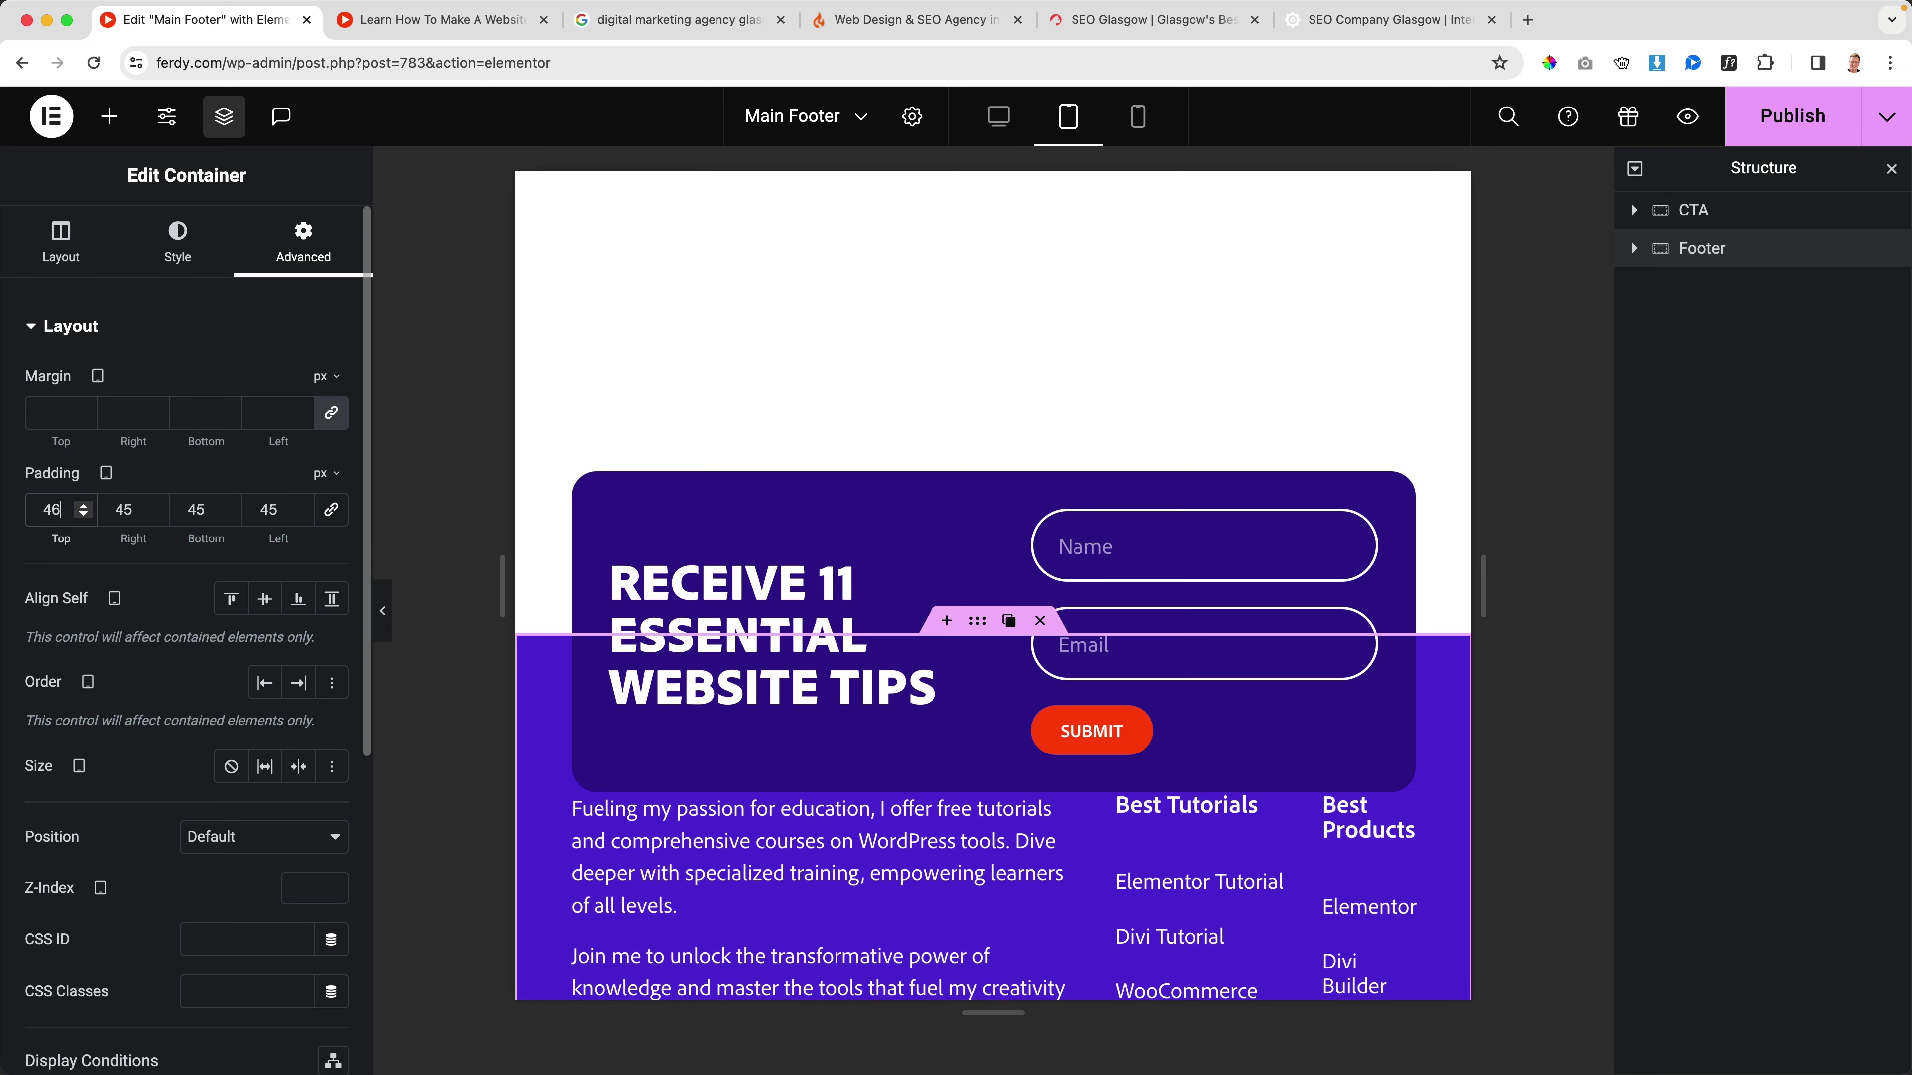
pyautogui.press('Up')
pyautogui.press('Up')
pyautogui.press('Up')
pyautogui.press('Up')
pyautogui.press('Up')
pyautogui.press('Up')
pyautogui.press('Up')
pyautogui.press('Up')
pyautogui.press('Up')
pyautogui.press('Up')
pyautogui.press('Up')
pyautogui.press('Up')
pyautogui.press('Up')
pyautogui.press('Up')
pyautogui.press('Up')
pyautogui.press('Up')
pyautogui.press('Up')
pyautogui.press('Up')
pyautogui.press('Up')
pyautogui.press('Up')
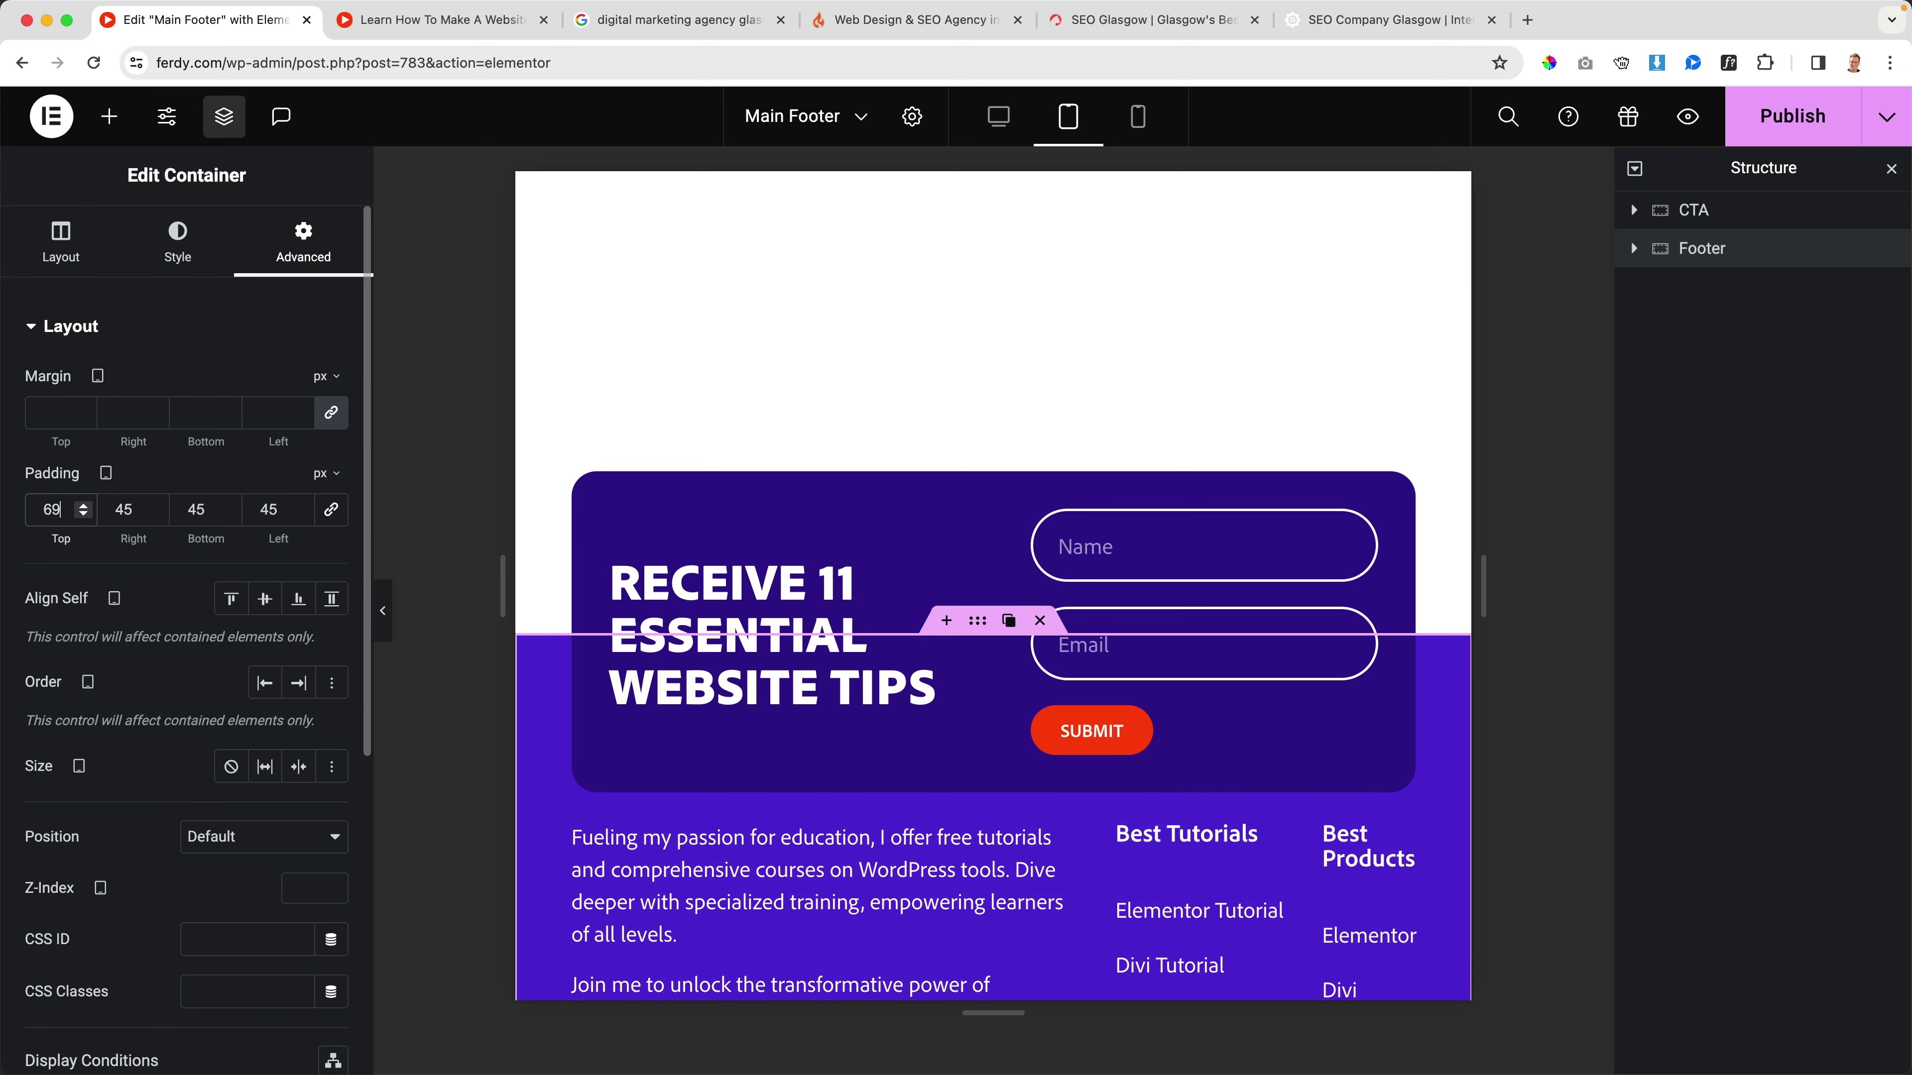
pyautogui.press('Up')
pyautogui.press('Up')
pyautogui.press('Up')
pyautogui.press('Up')
pyautogui.press('Up')
pyautogui.press('Up')
pyautogui.press('Up')
pyautogui.press('Up')
pyautogui.press('Up')
pyautogui.press('Up')
pyautogui.press('Up')
pyautogui.press('Up')
pyautogui.press('Up')
pyautogui.press('Up')
pyautogui.press('Up')
pyautogui.press('Up')
pyautogui.press('Up')
pyautogui.press('Up')
pyautogui.press('Up')
pyautogui.press('Up')
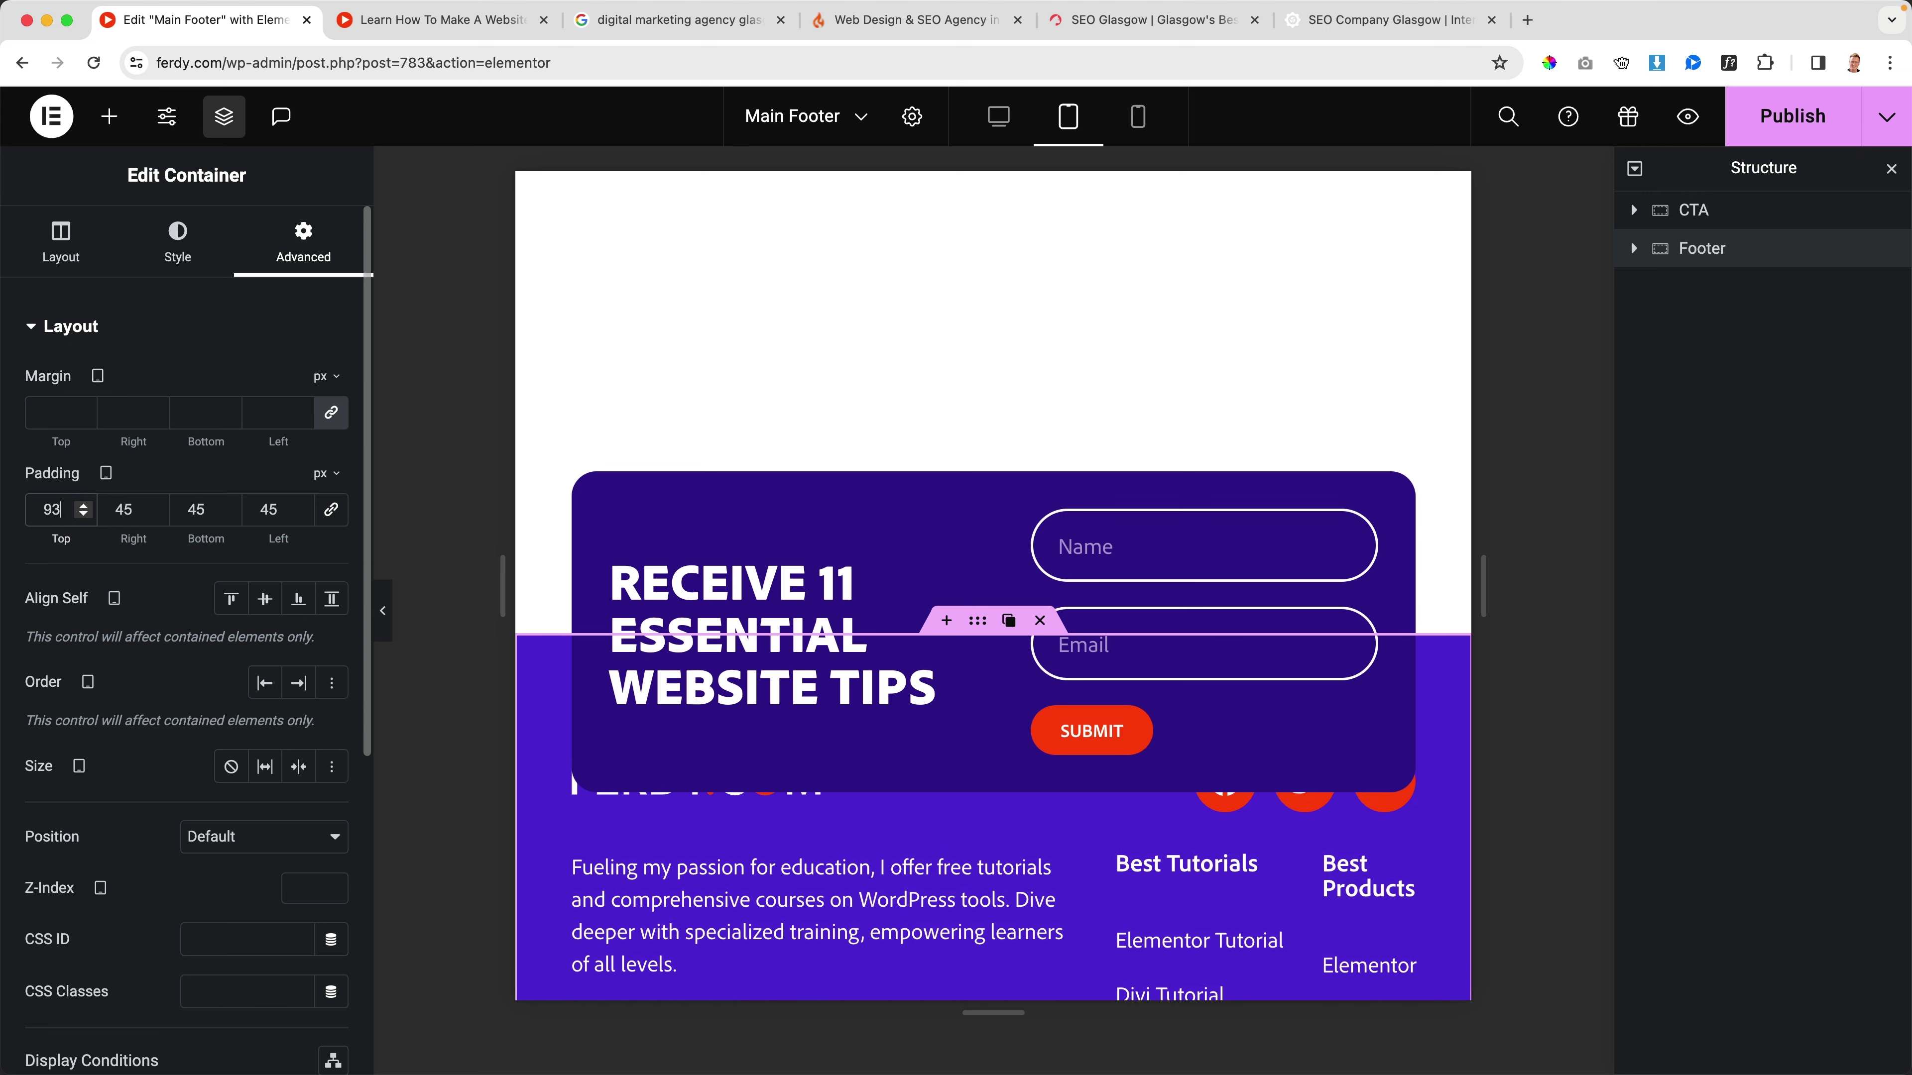
pyautogui.press('Up')
pyautogui.press('Up')
pyautogui.press('Up')
pyautogui.press('Up')
pyautogui.press('Up')
pyautogui.press('Up')
pyautogui.press('Up')
pyautogui.press('Up')
pyautogui.press('Up')
pyautogui.press('Up')
pyautogui.press('Up')
pyautogui.press('Up')
pyautogui.press('Up')
pyautogui.press('Up')
pyautogui.press('Up')
pyautogui.press('Up')
pyautogui.press('Up')
pyautogui.press('Up')
pyautogui.press('Up')
pyautogui.press('Up')
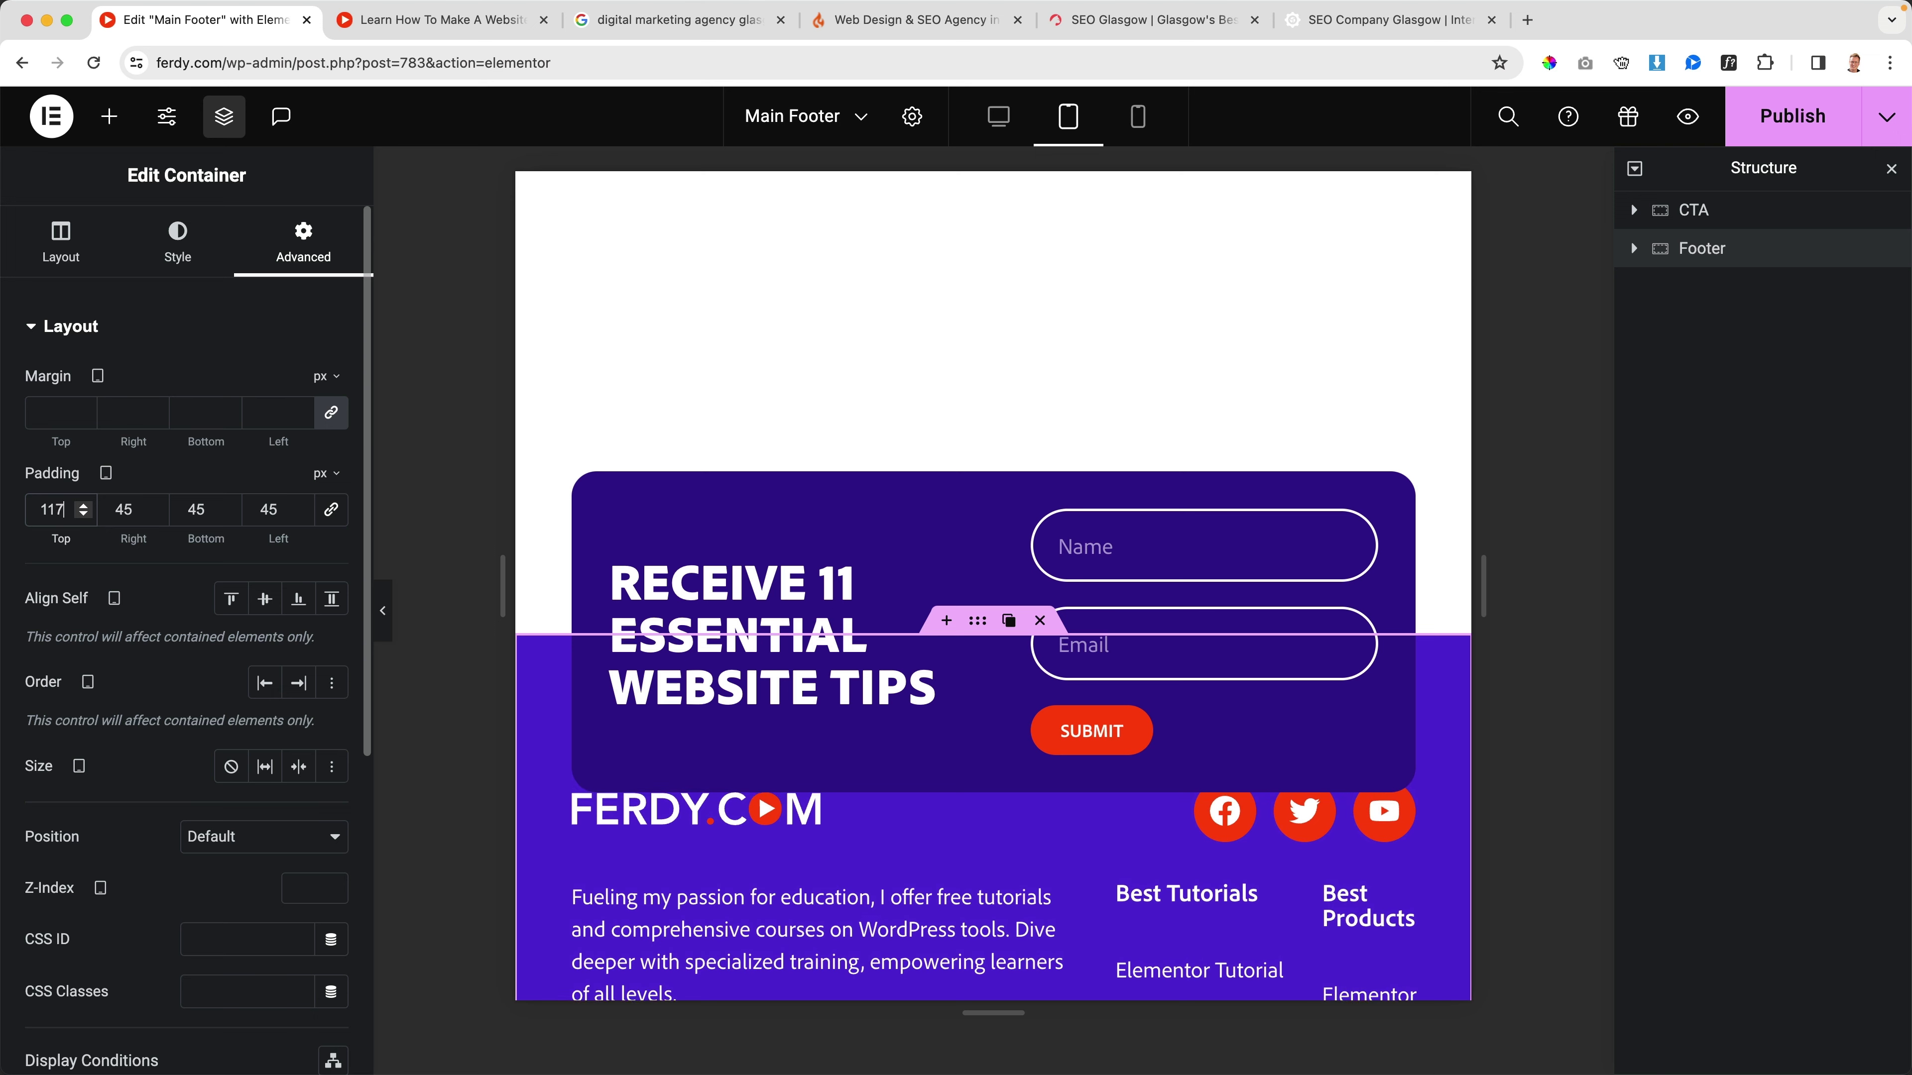
pyautogui.press('Up')
pyautogui.press('Up')
pyautogui.press('Up')
pyautogui.press('Up')
pyautogui.press('Up')
pyautogui.press('Up')
pyautogui.press('Up')
pyautogui.press('Up')
pyautogui.press('Up')
pyautogui.press('Up')
pyautogui.press('Up')
pyautogui.press('Up')
pyautogui.press('Up')
pyautogui.press('Up')
pyautogui.press('Up')
pyautogui.press('Up')
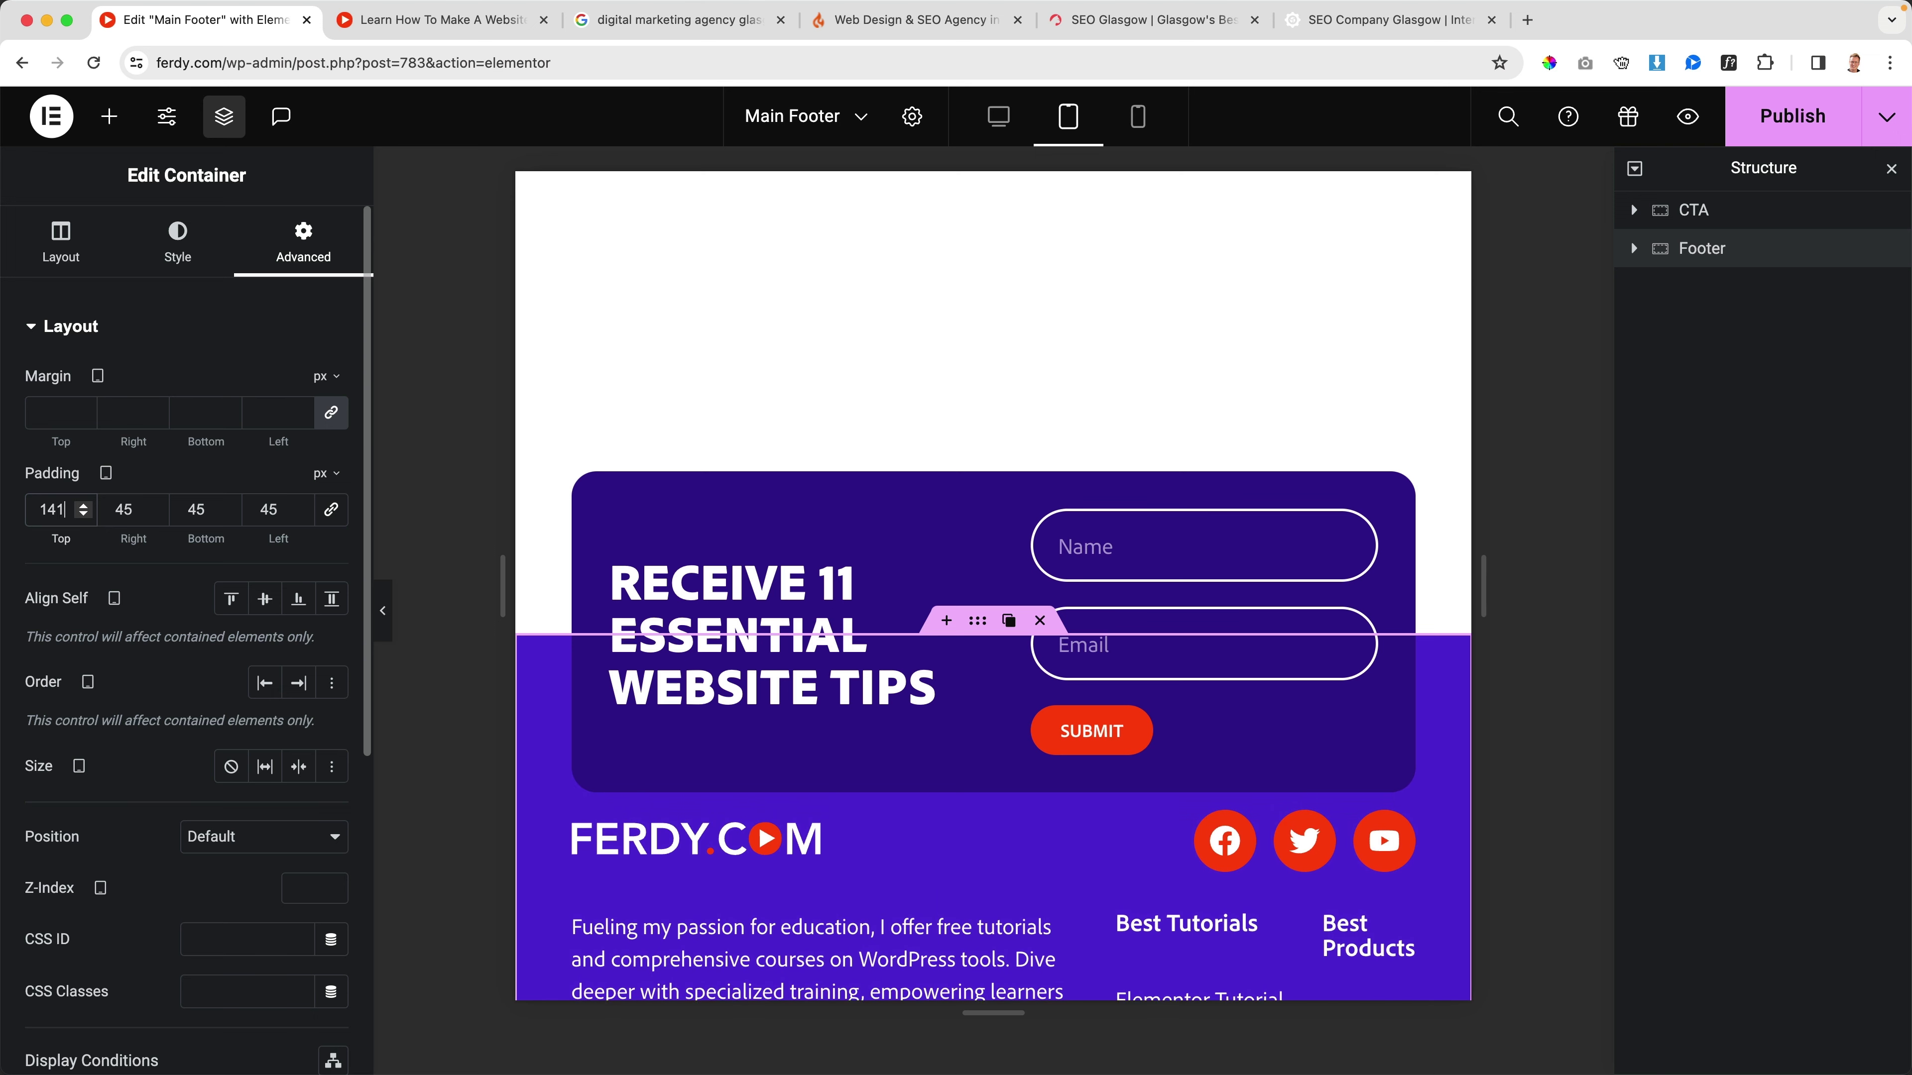
pyautogui.press('Up')
pyautogui.press('Up')
pyautogui.press('Up')
pyautogui.press('Up')
pyautogui.press('Up')
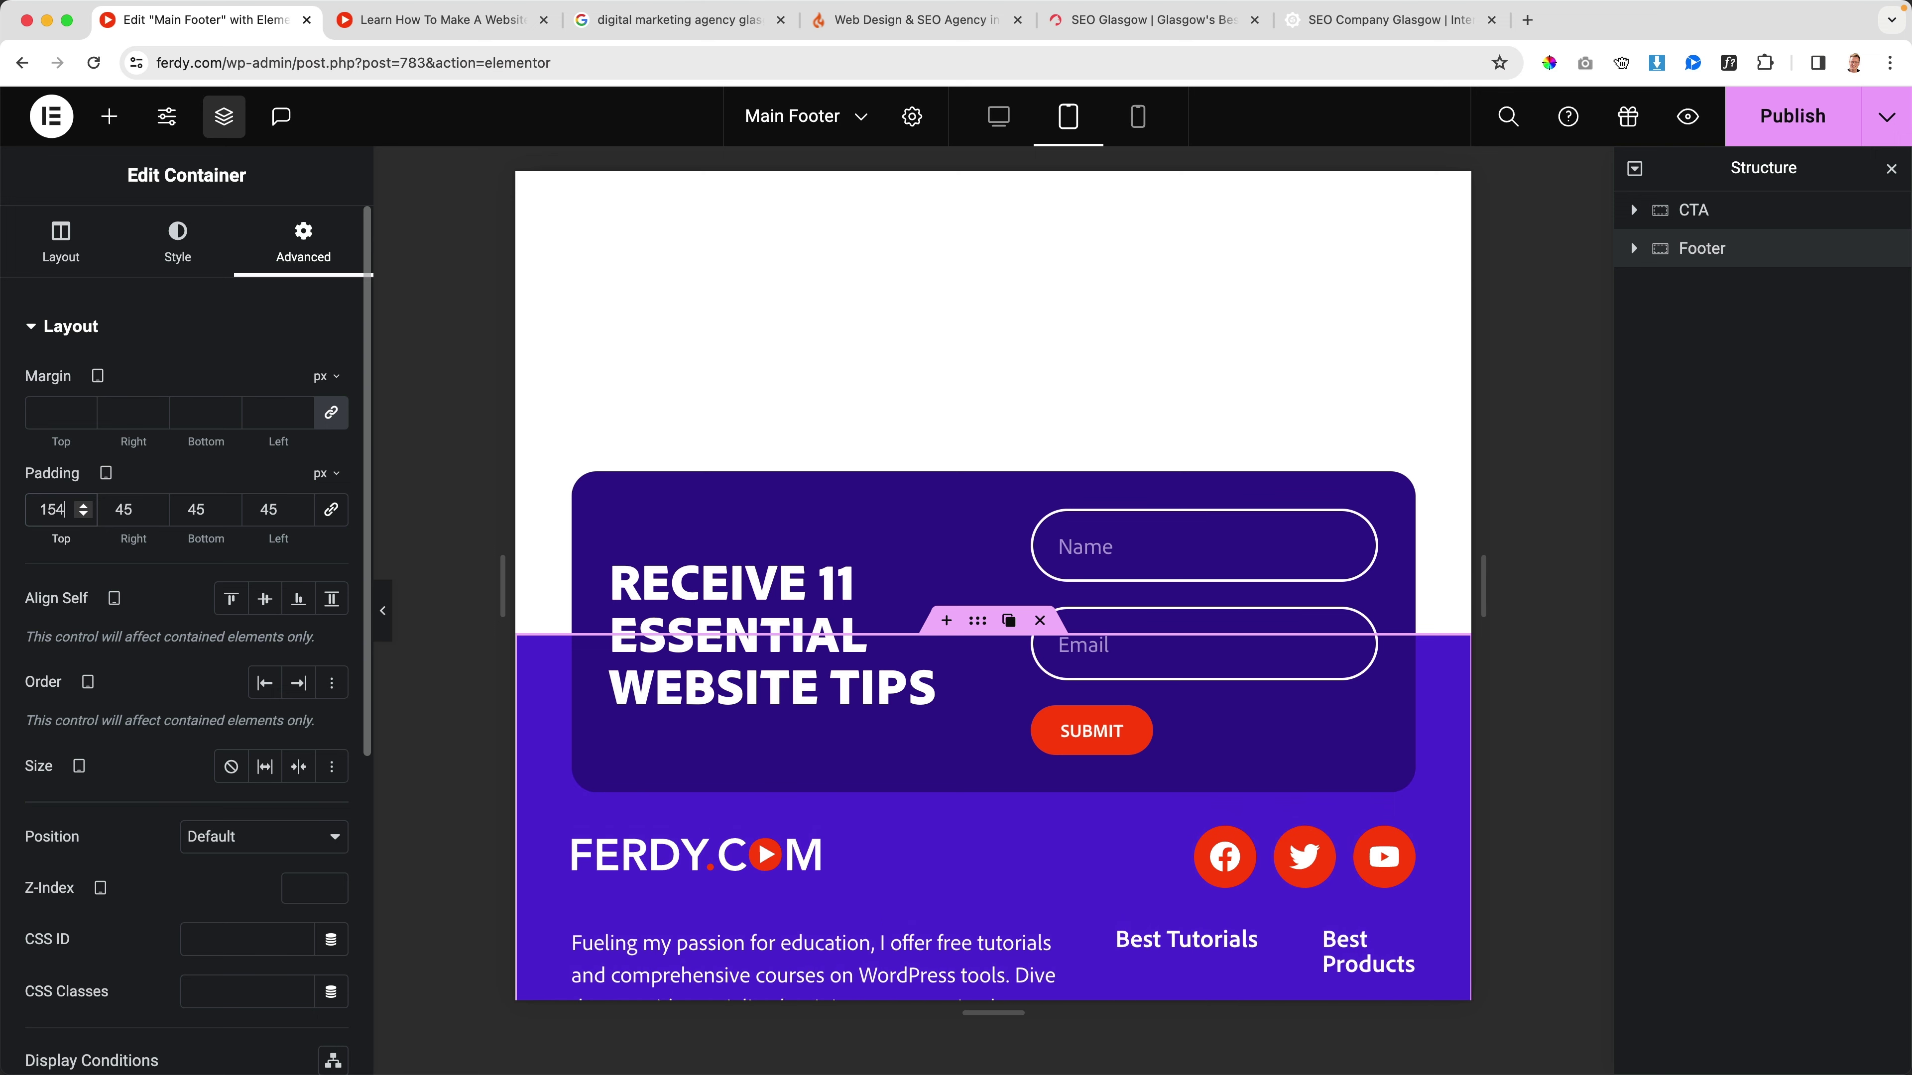
# Step: Switch the custom width of the footer's introductory text to percent and reduce it to 40% for tablet
pyautogui.scroll(-6, 918, 717)
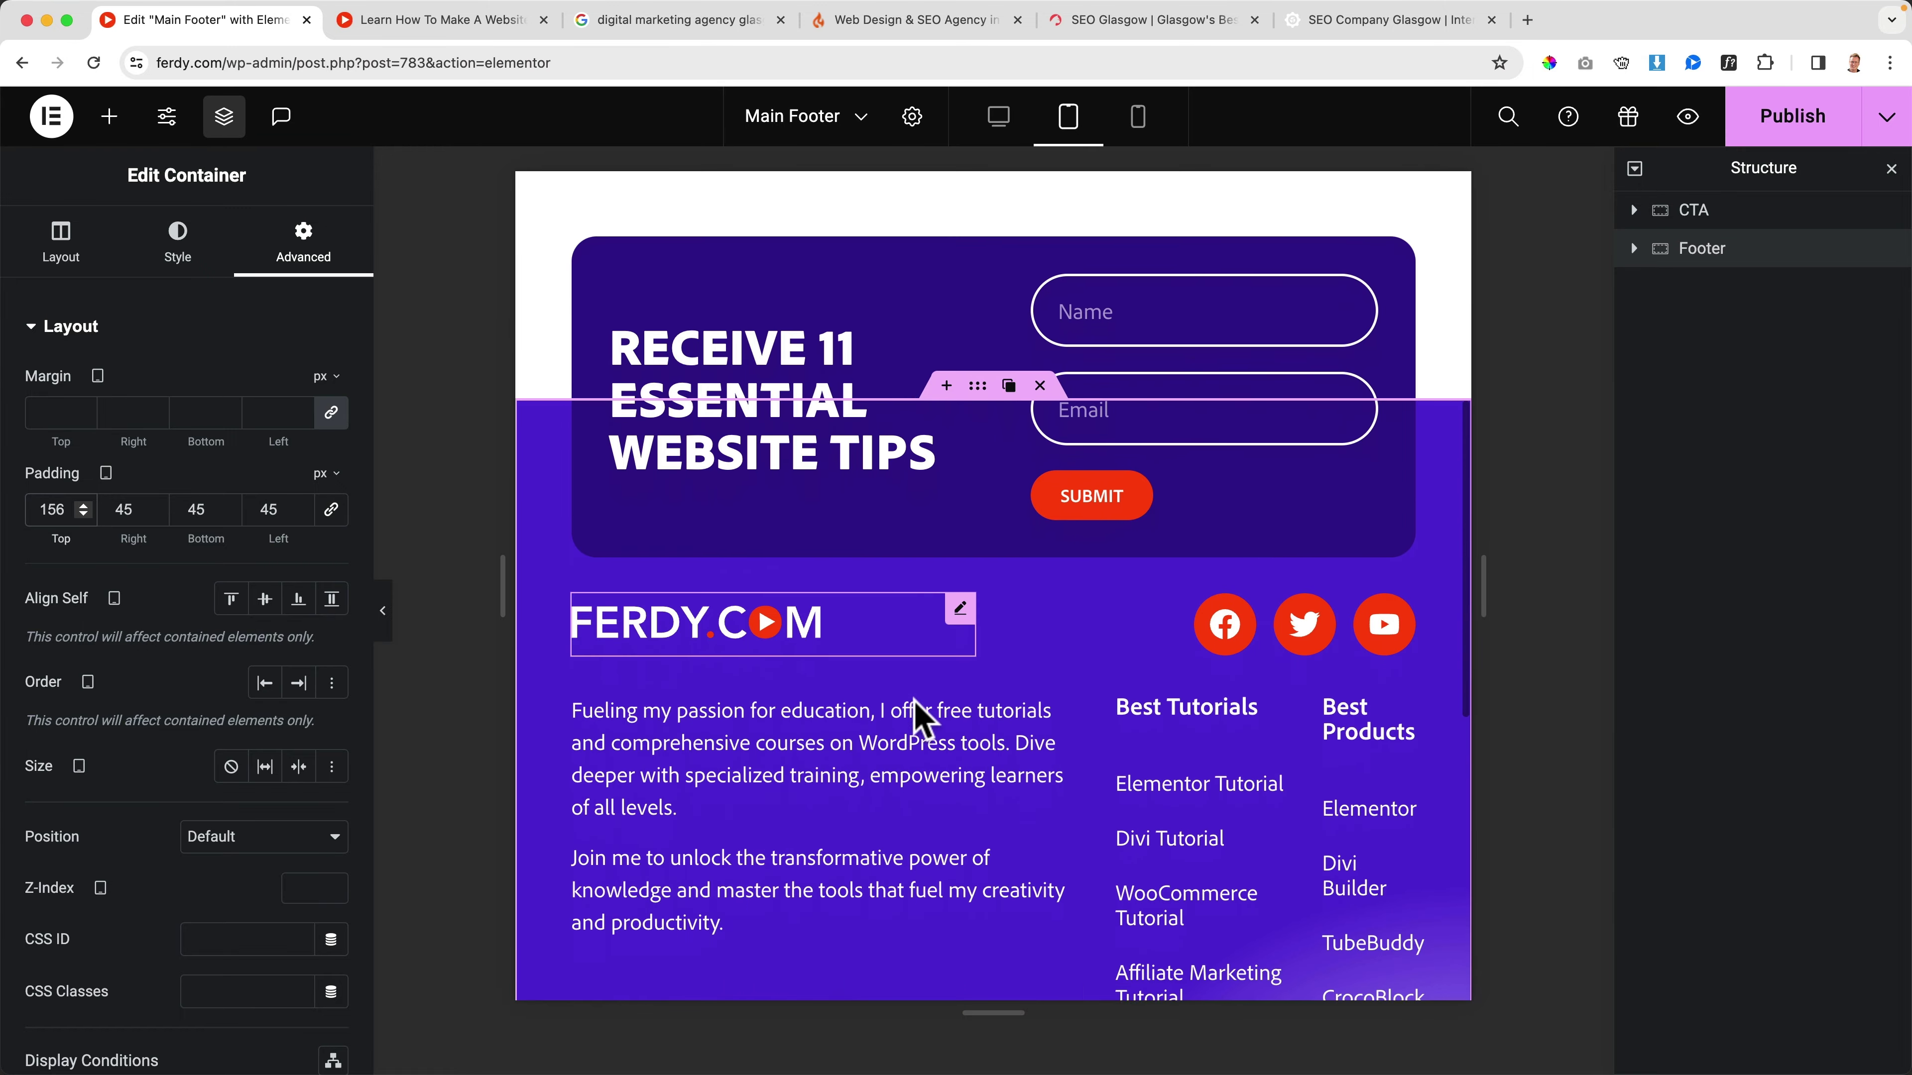
pyautogui.scroll(-1, 909, 667)
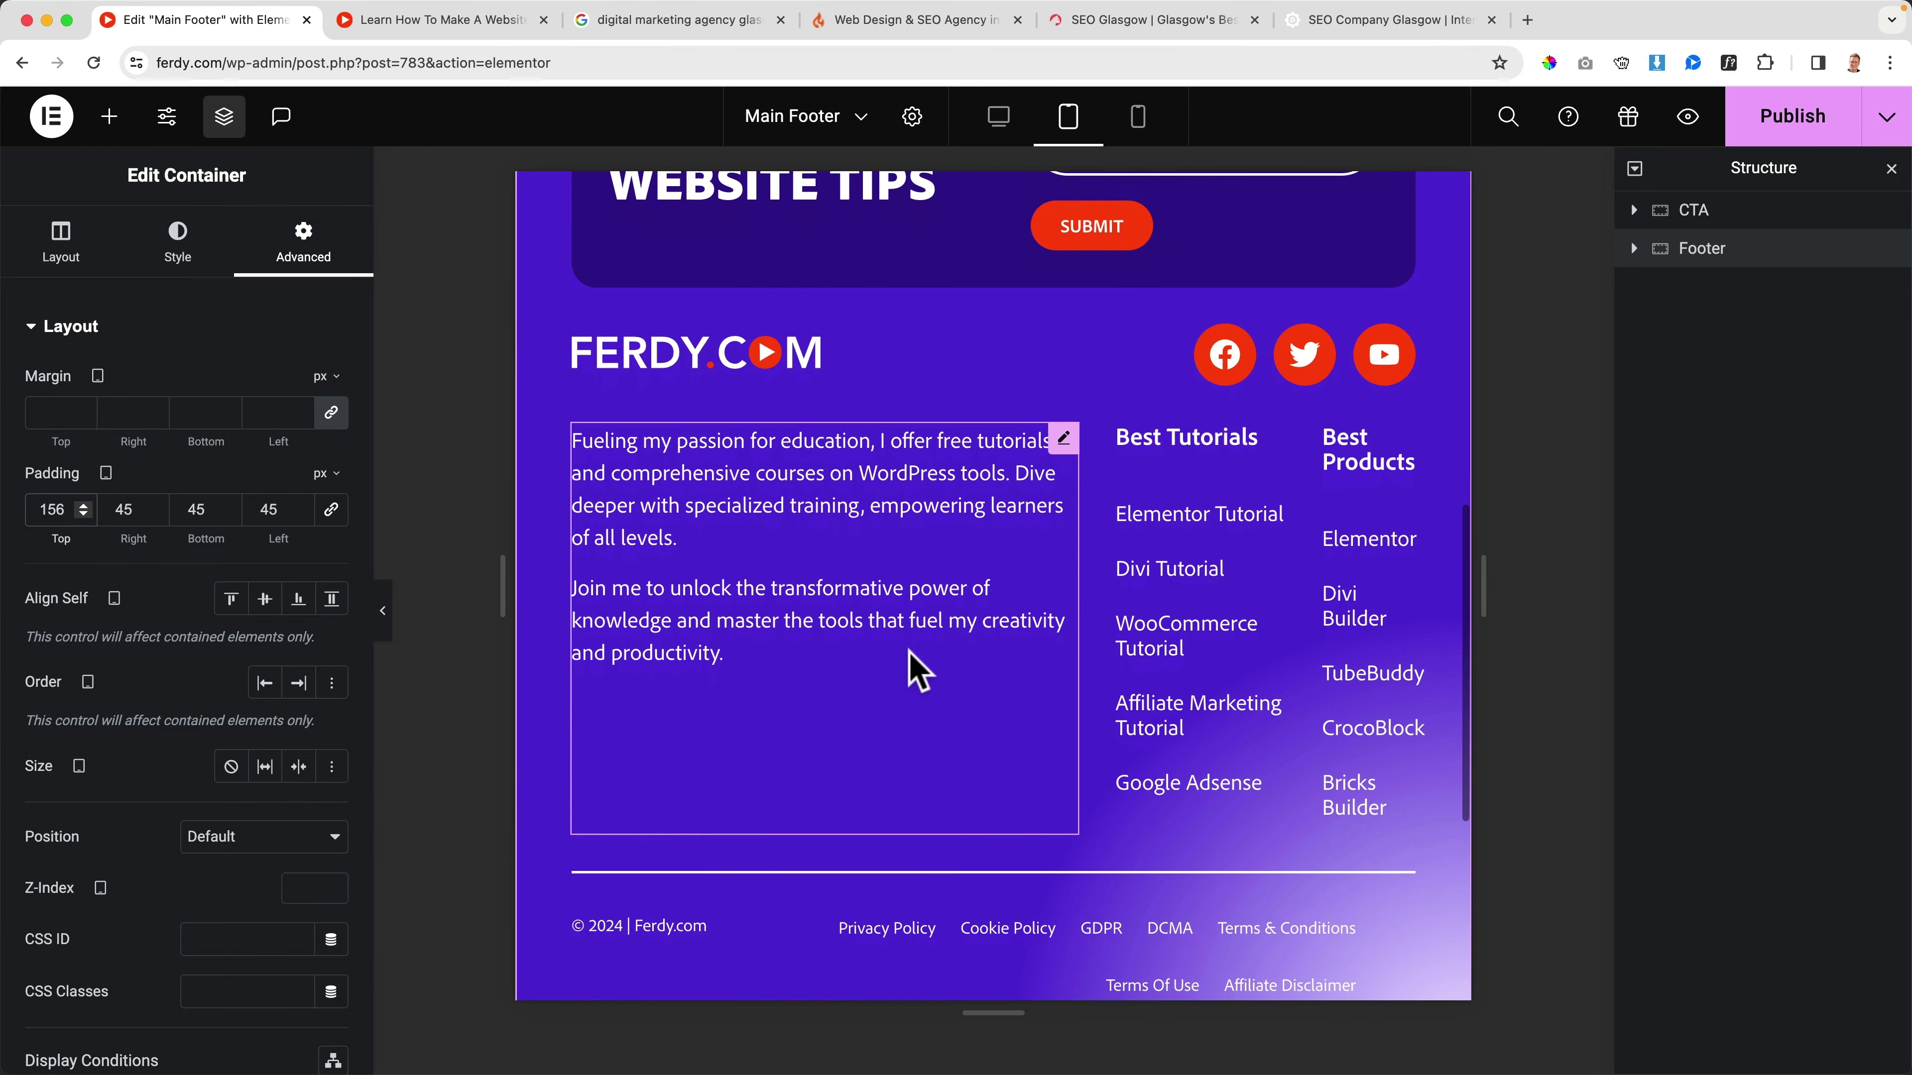
pyautogui.click(839, 494)
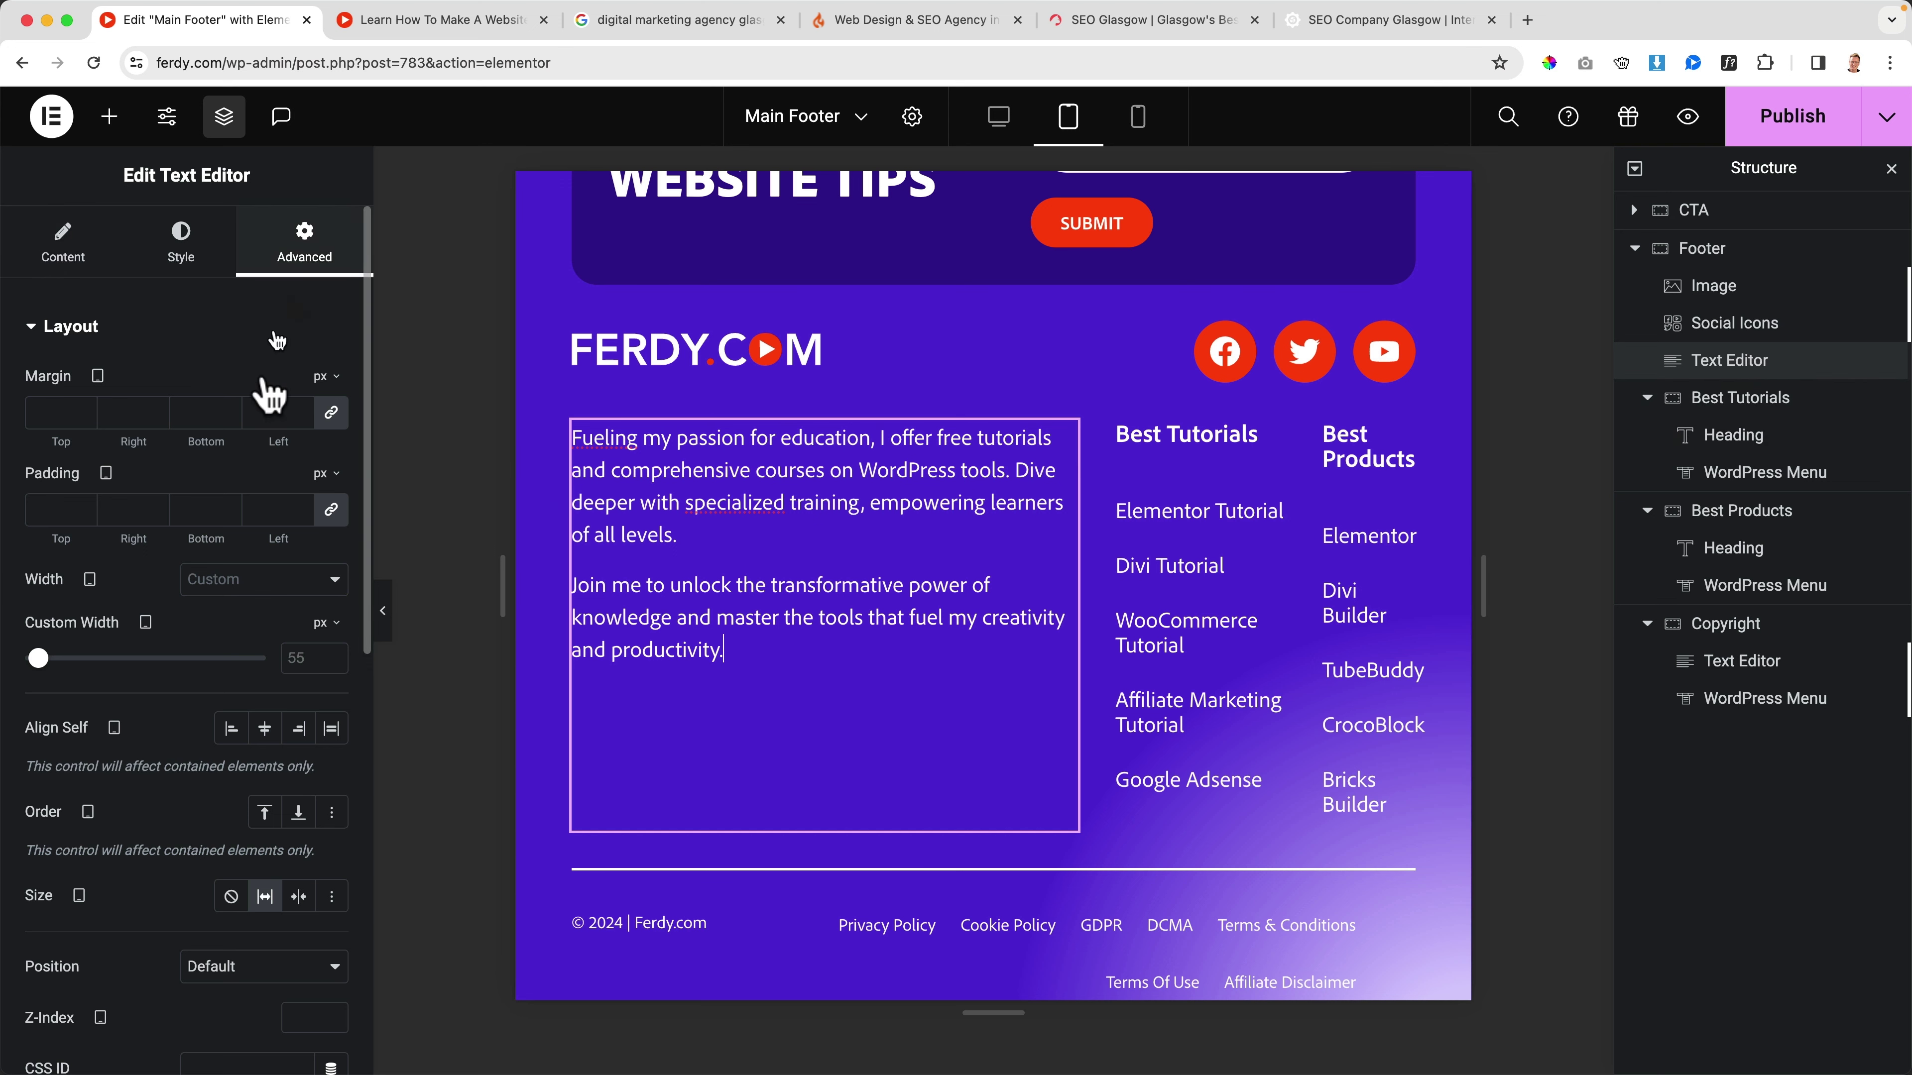
pyautogui.click(324, 623)
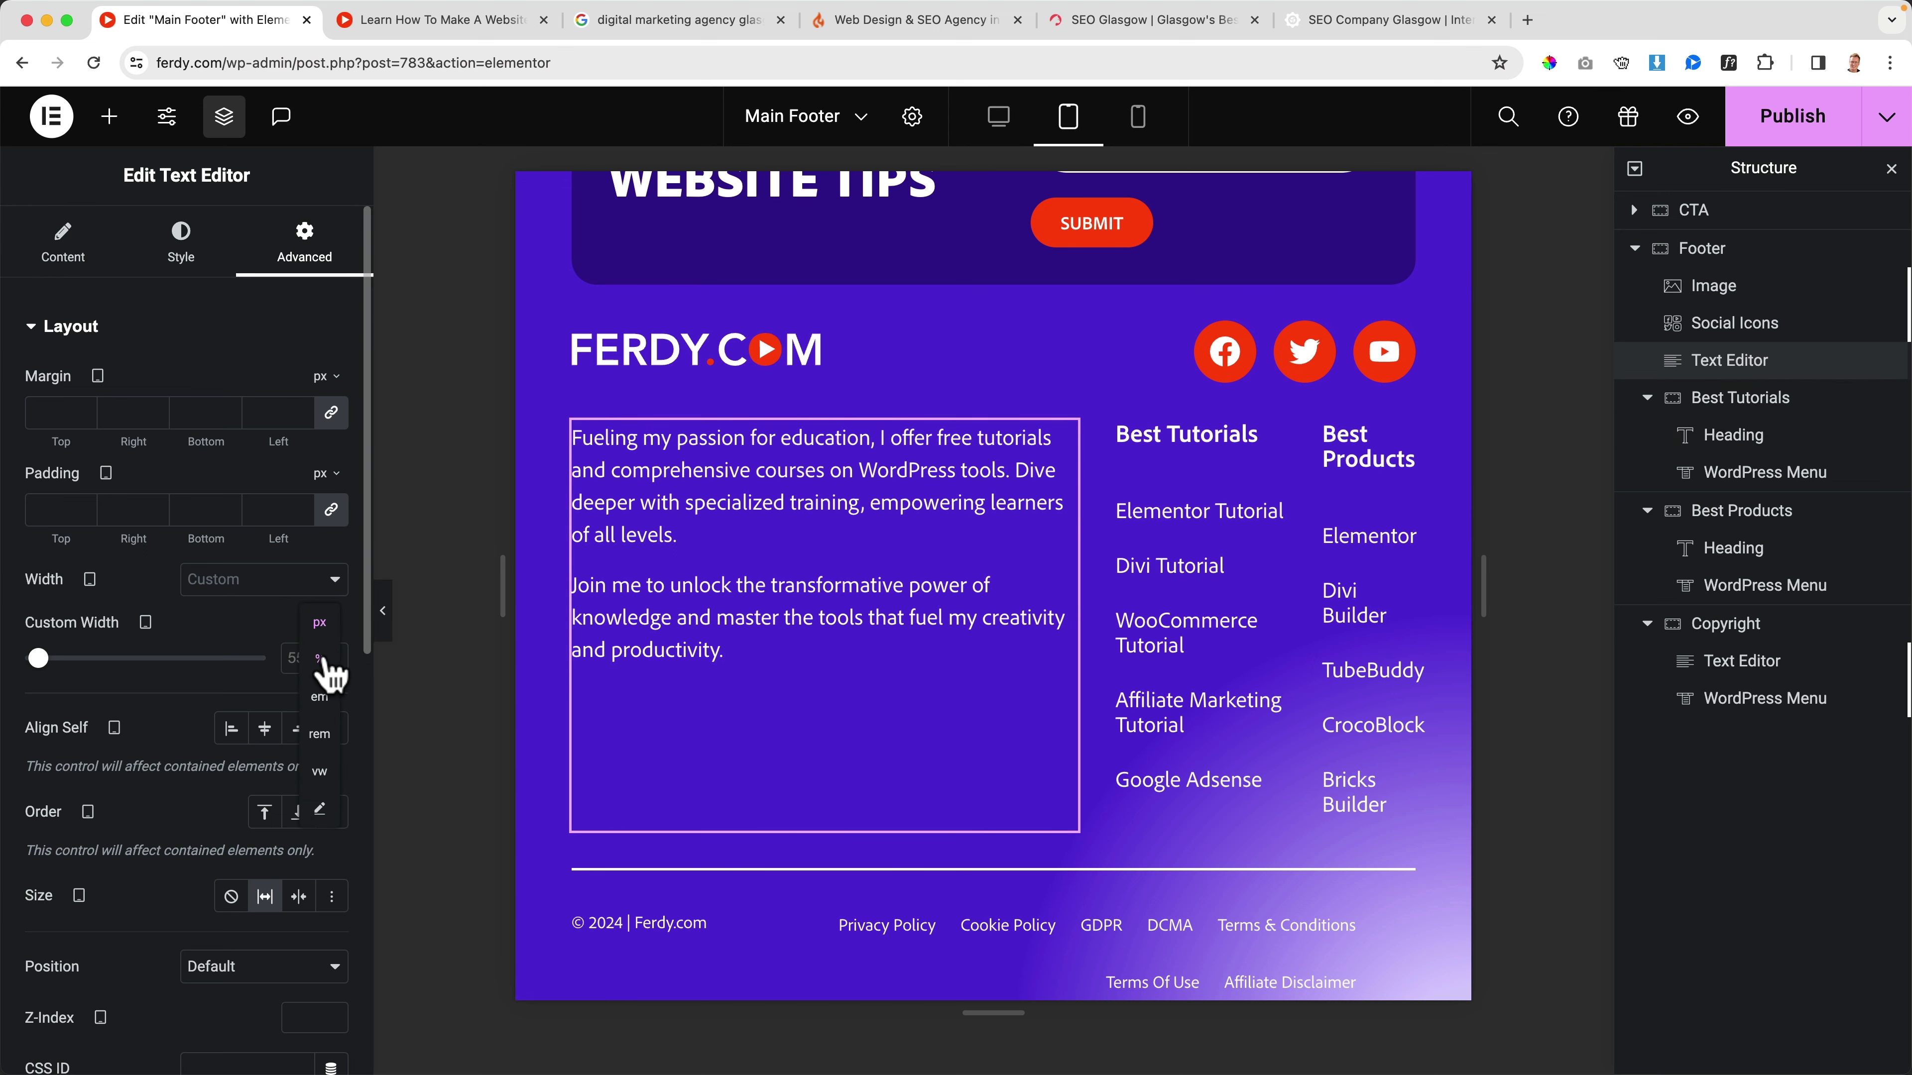
pyautogui.click(309, 658)
pyautogui.write('50')
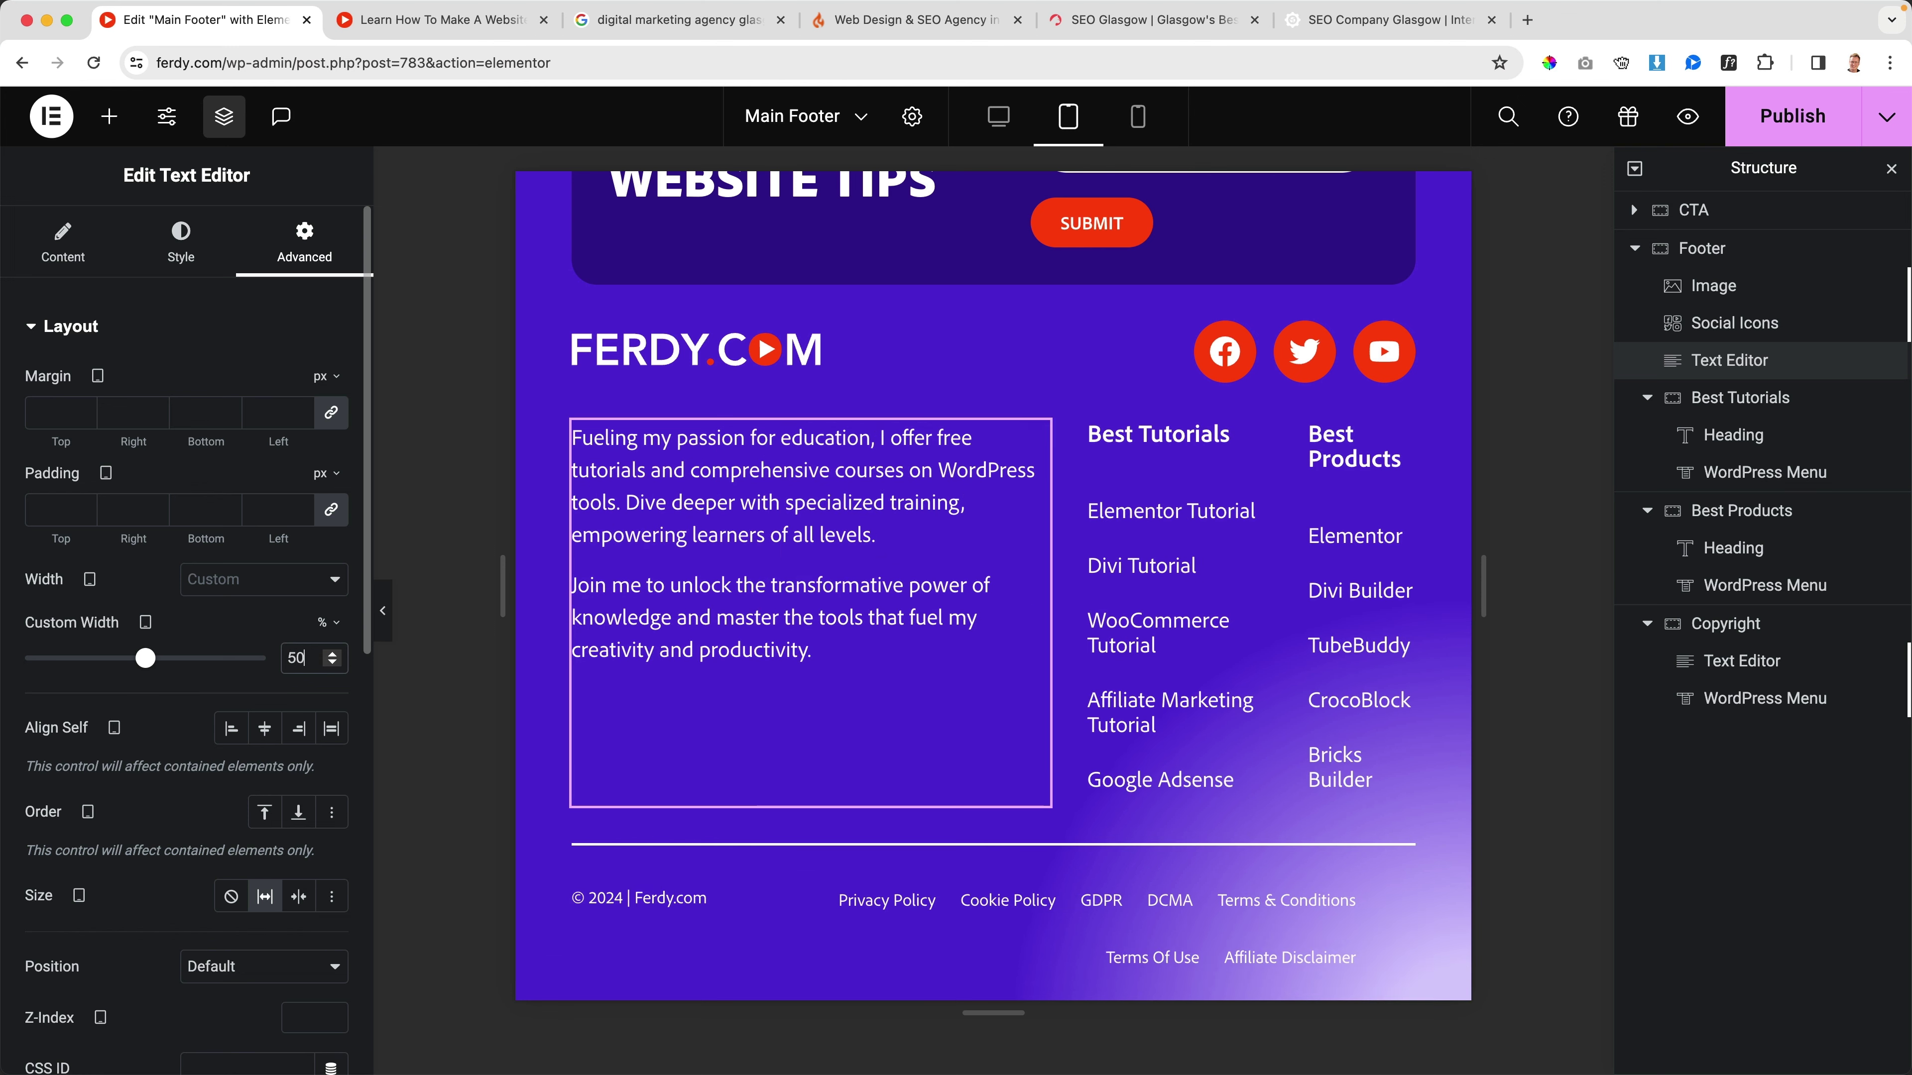
pyautogui.press('Down')
pyautogui.press('Down')
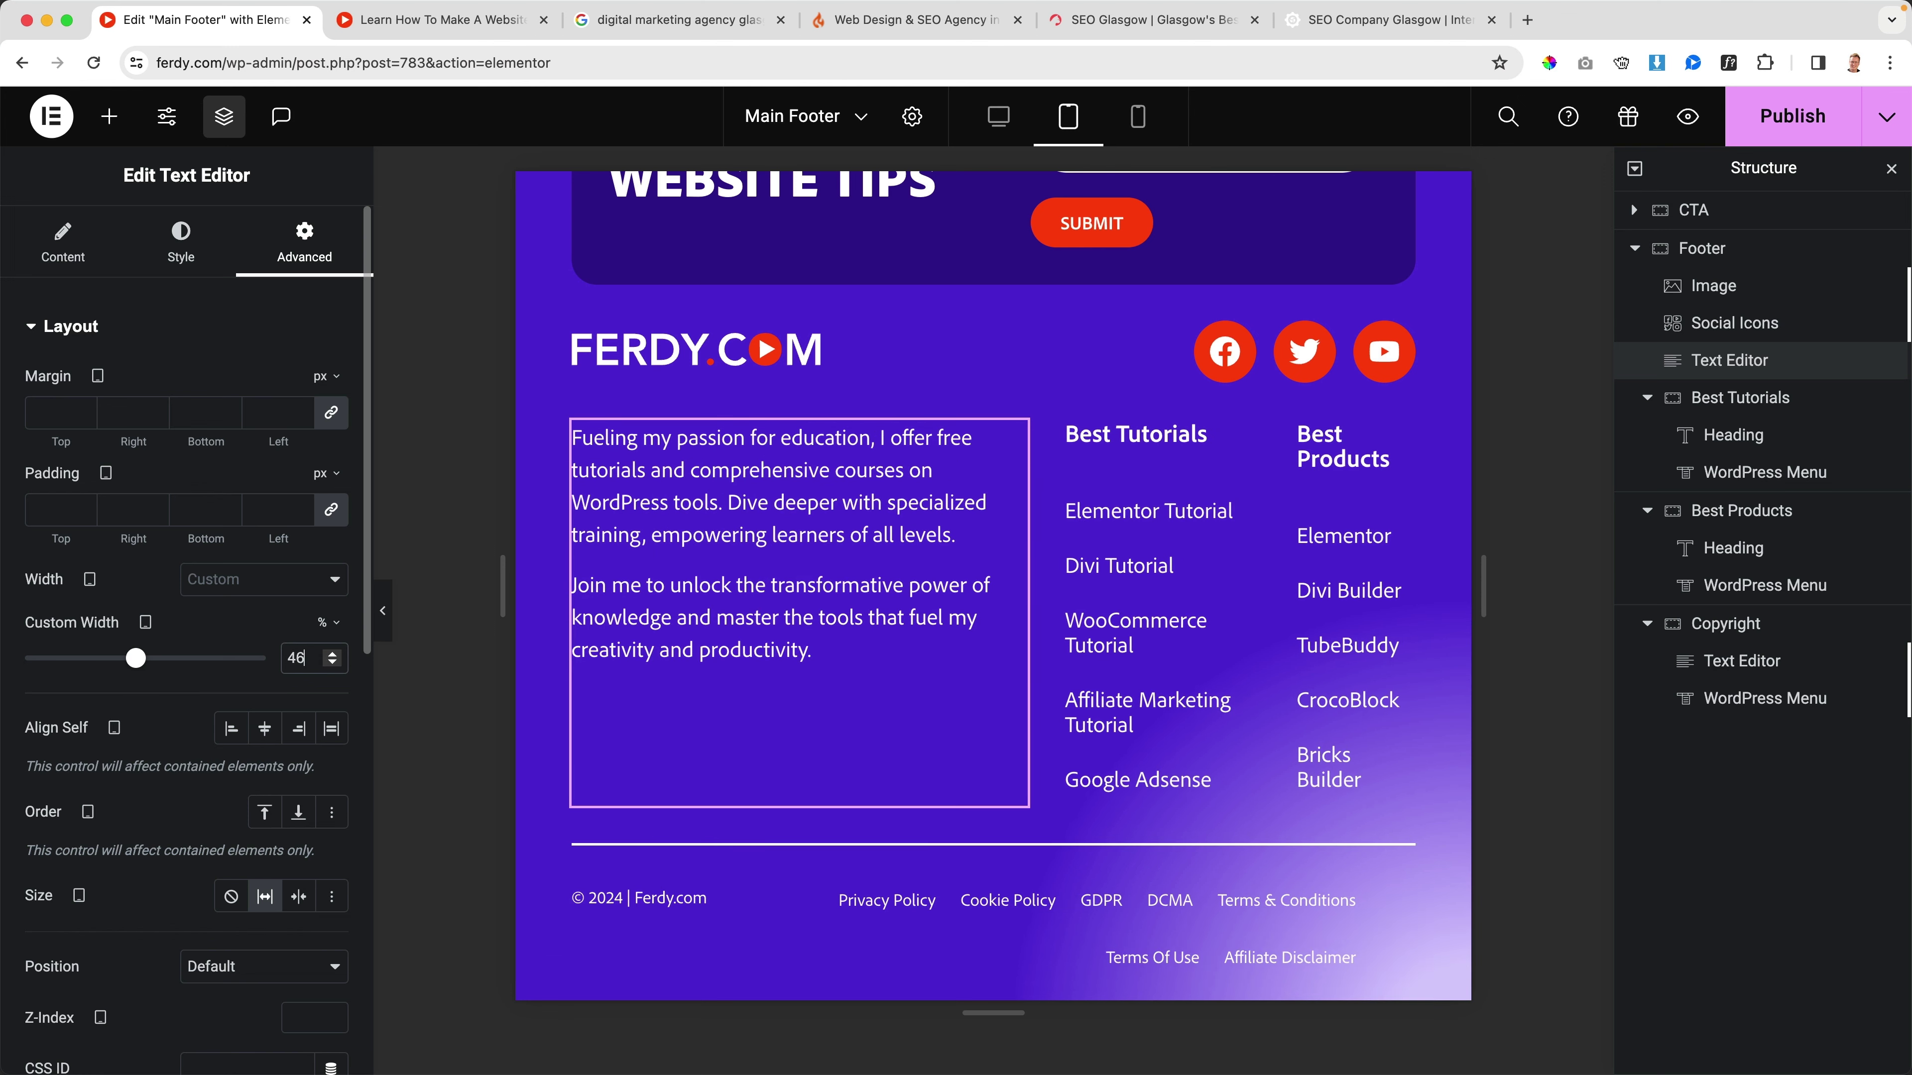
pyautogui.press('Down')
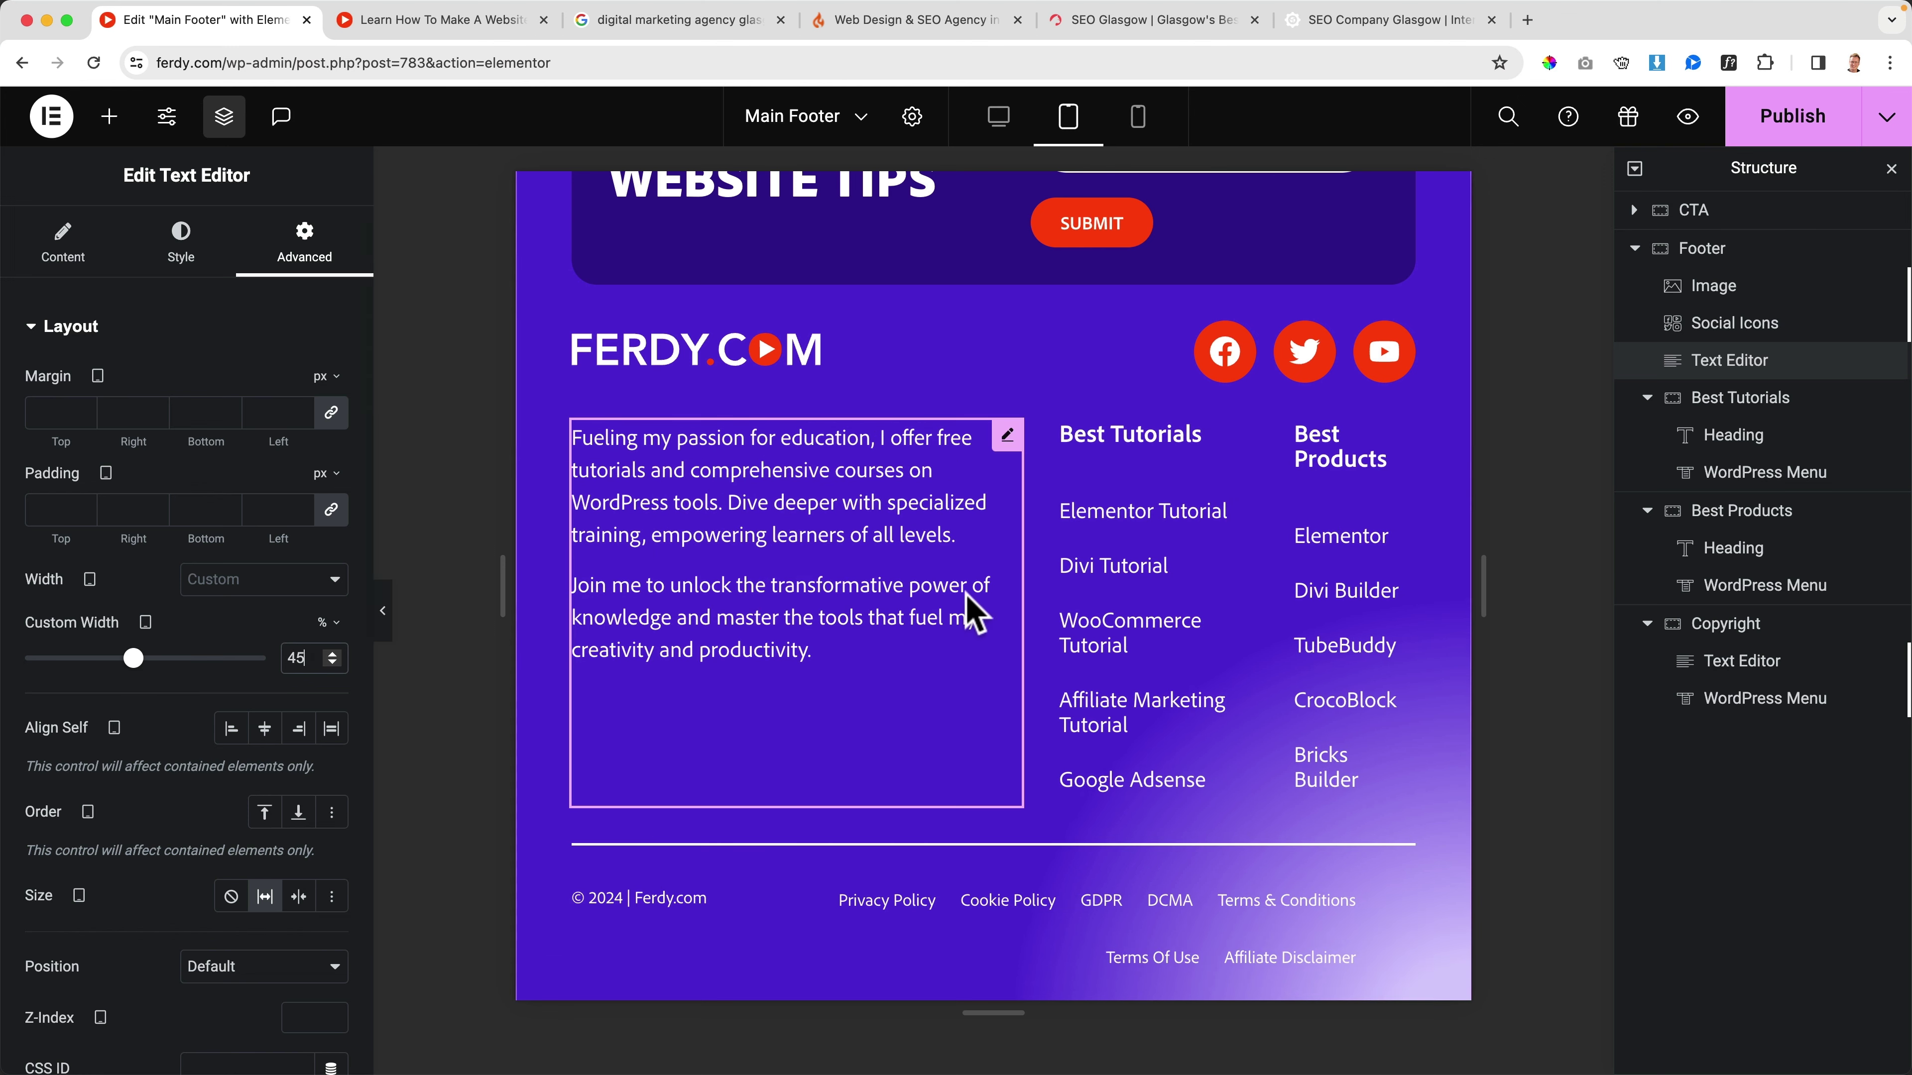
pyautogui.press('Down')
pyautogui.press('Down')
pyautogui.press('Down')
pyautogui.press('Down')
pyautogui.press('Down')
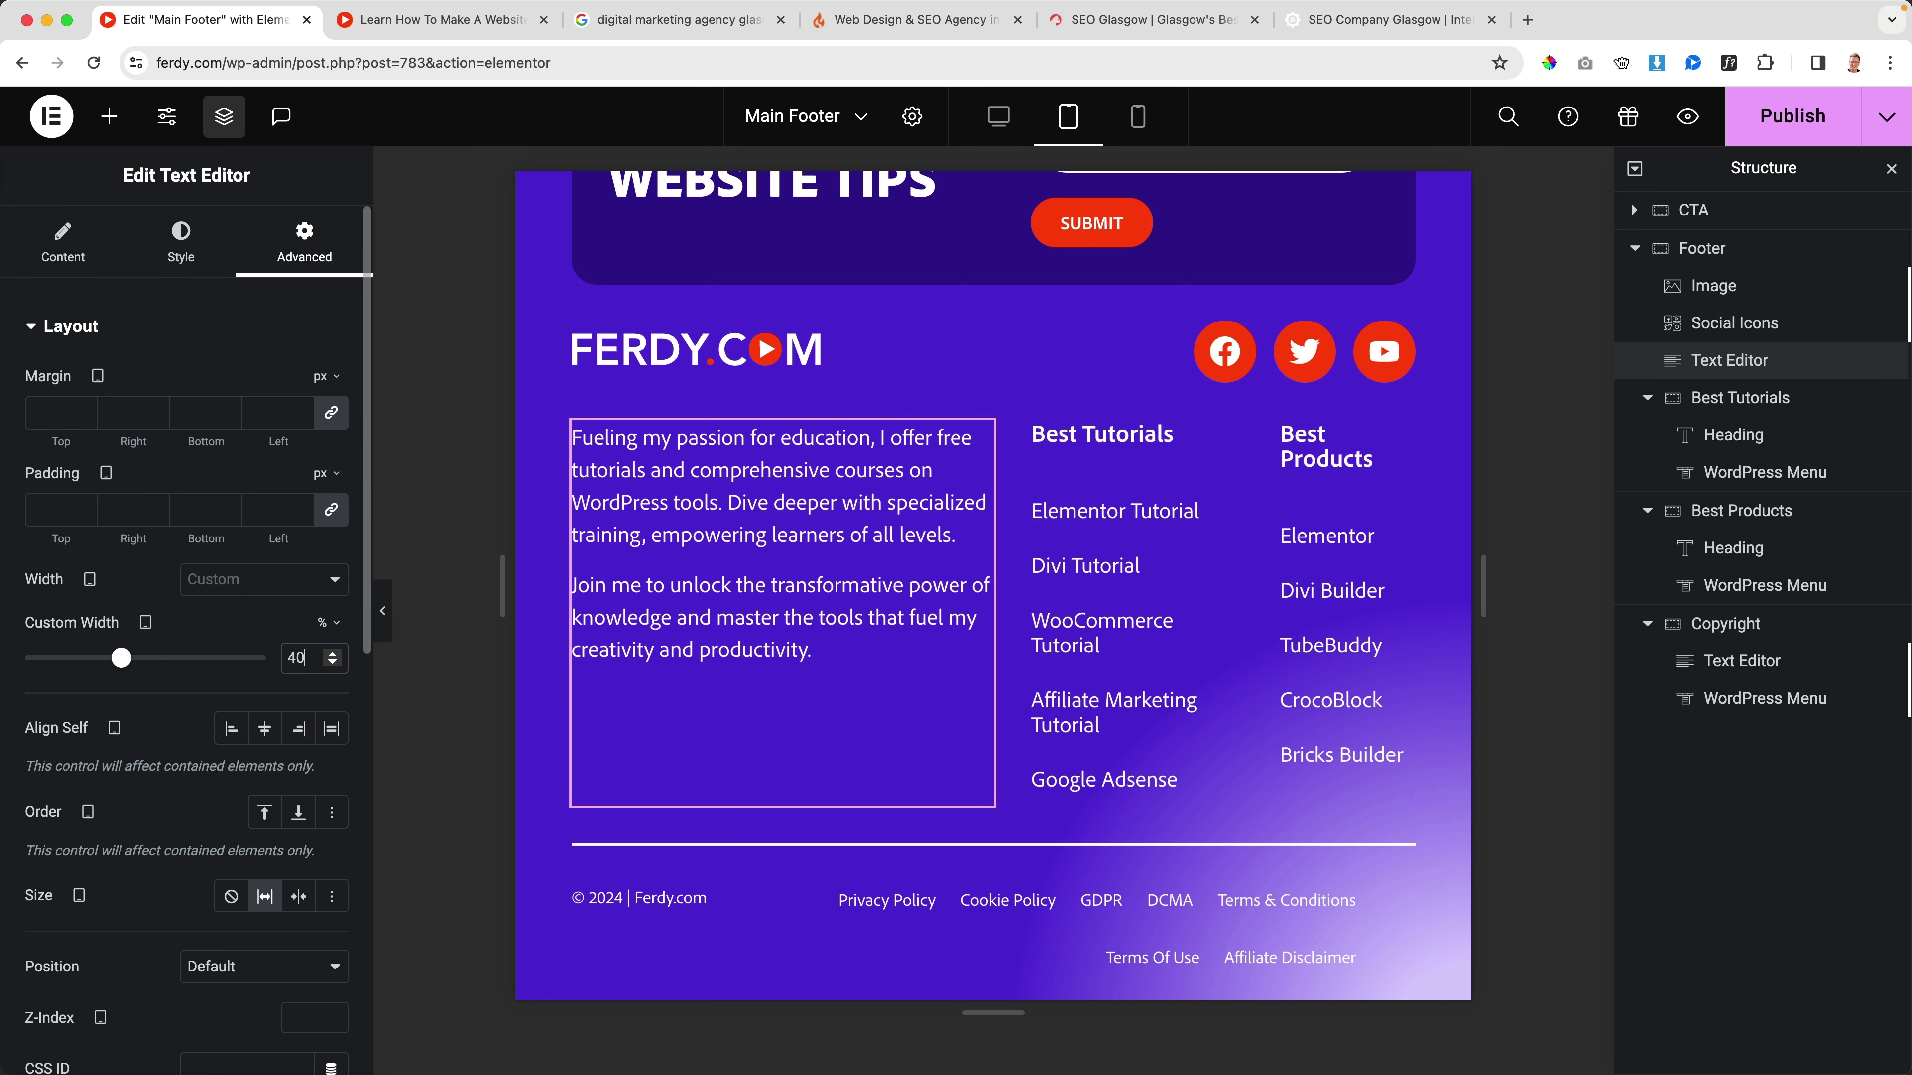
# Step: Set the Best Tutorials container's tablet width to 11%, using percent as the unit
pyautogui.click(1046, 437)
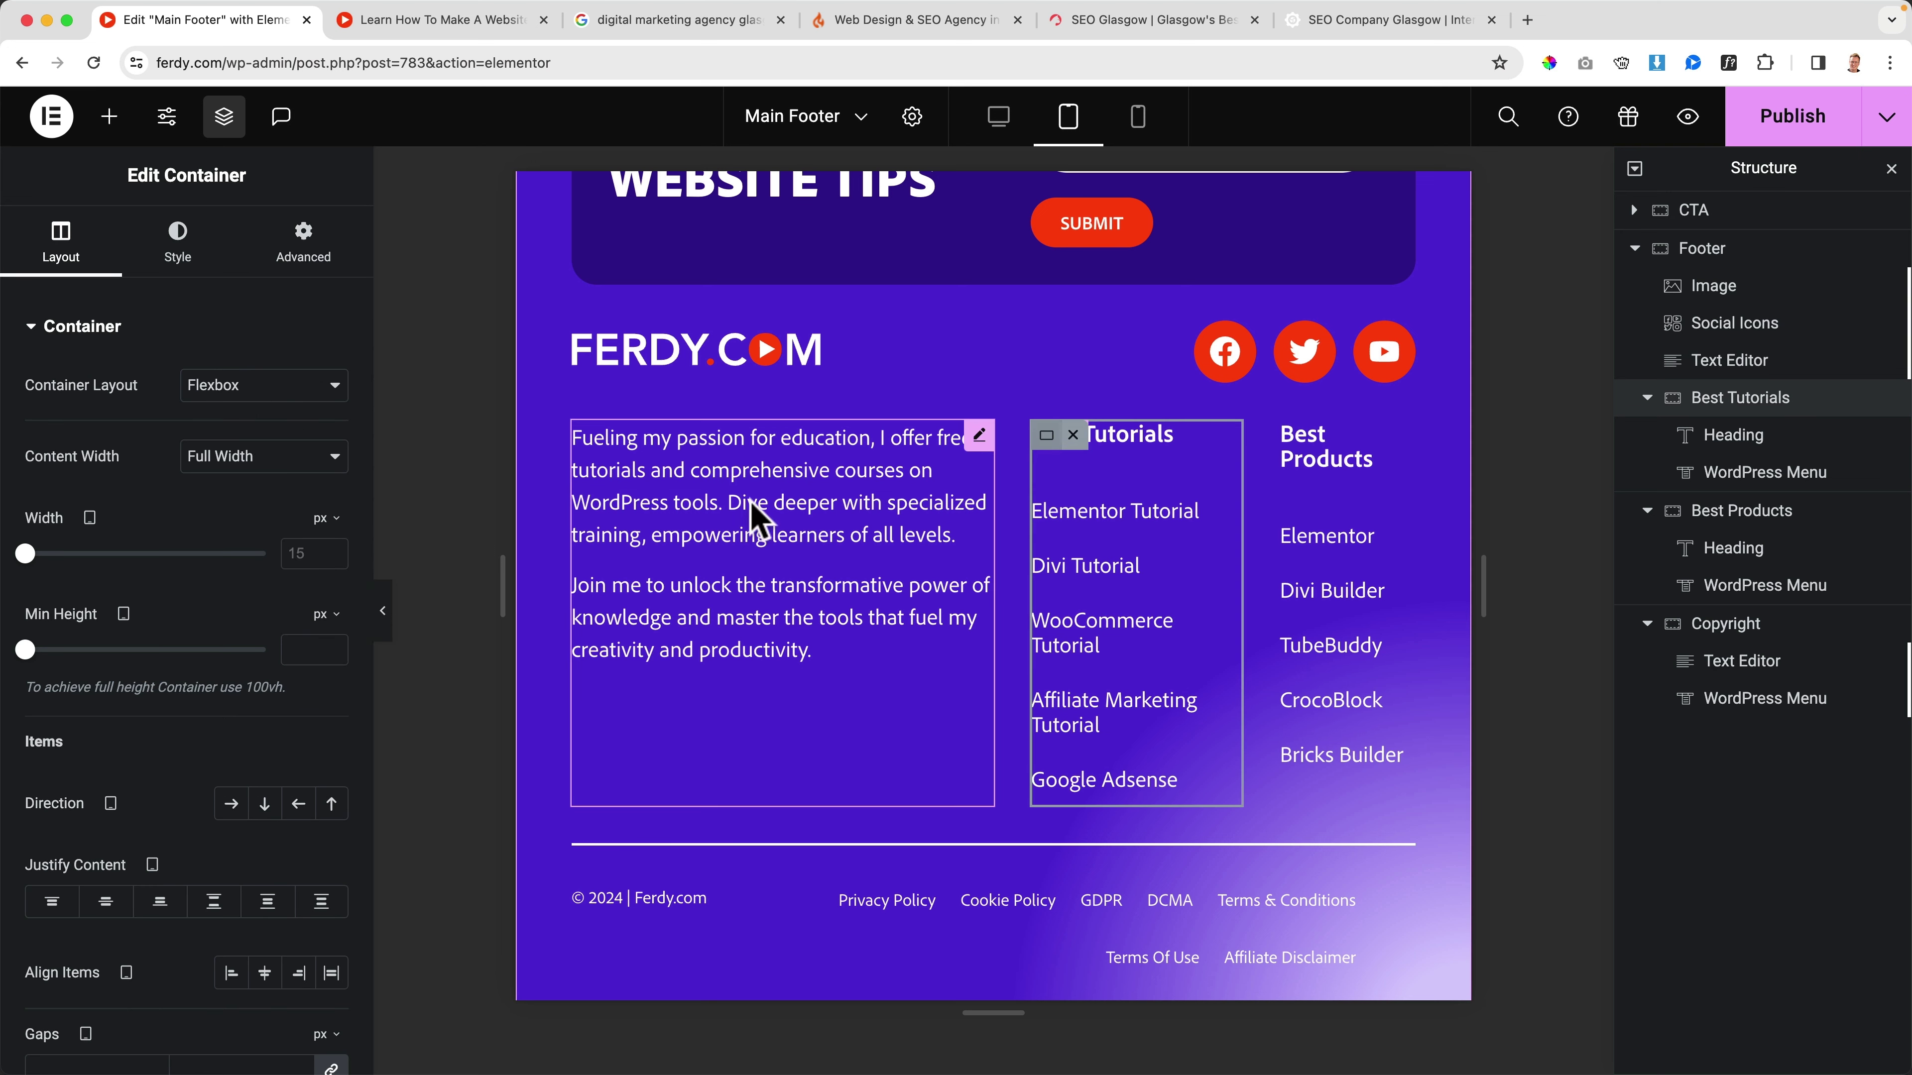
pyautogui.click(301, 252)
pyautogui.click(88, 271)
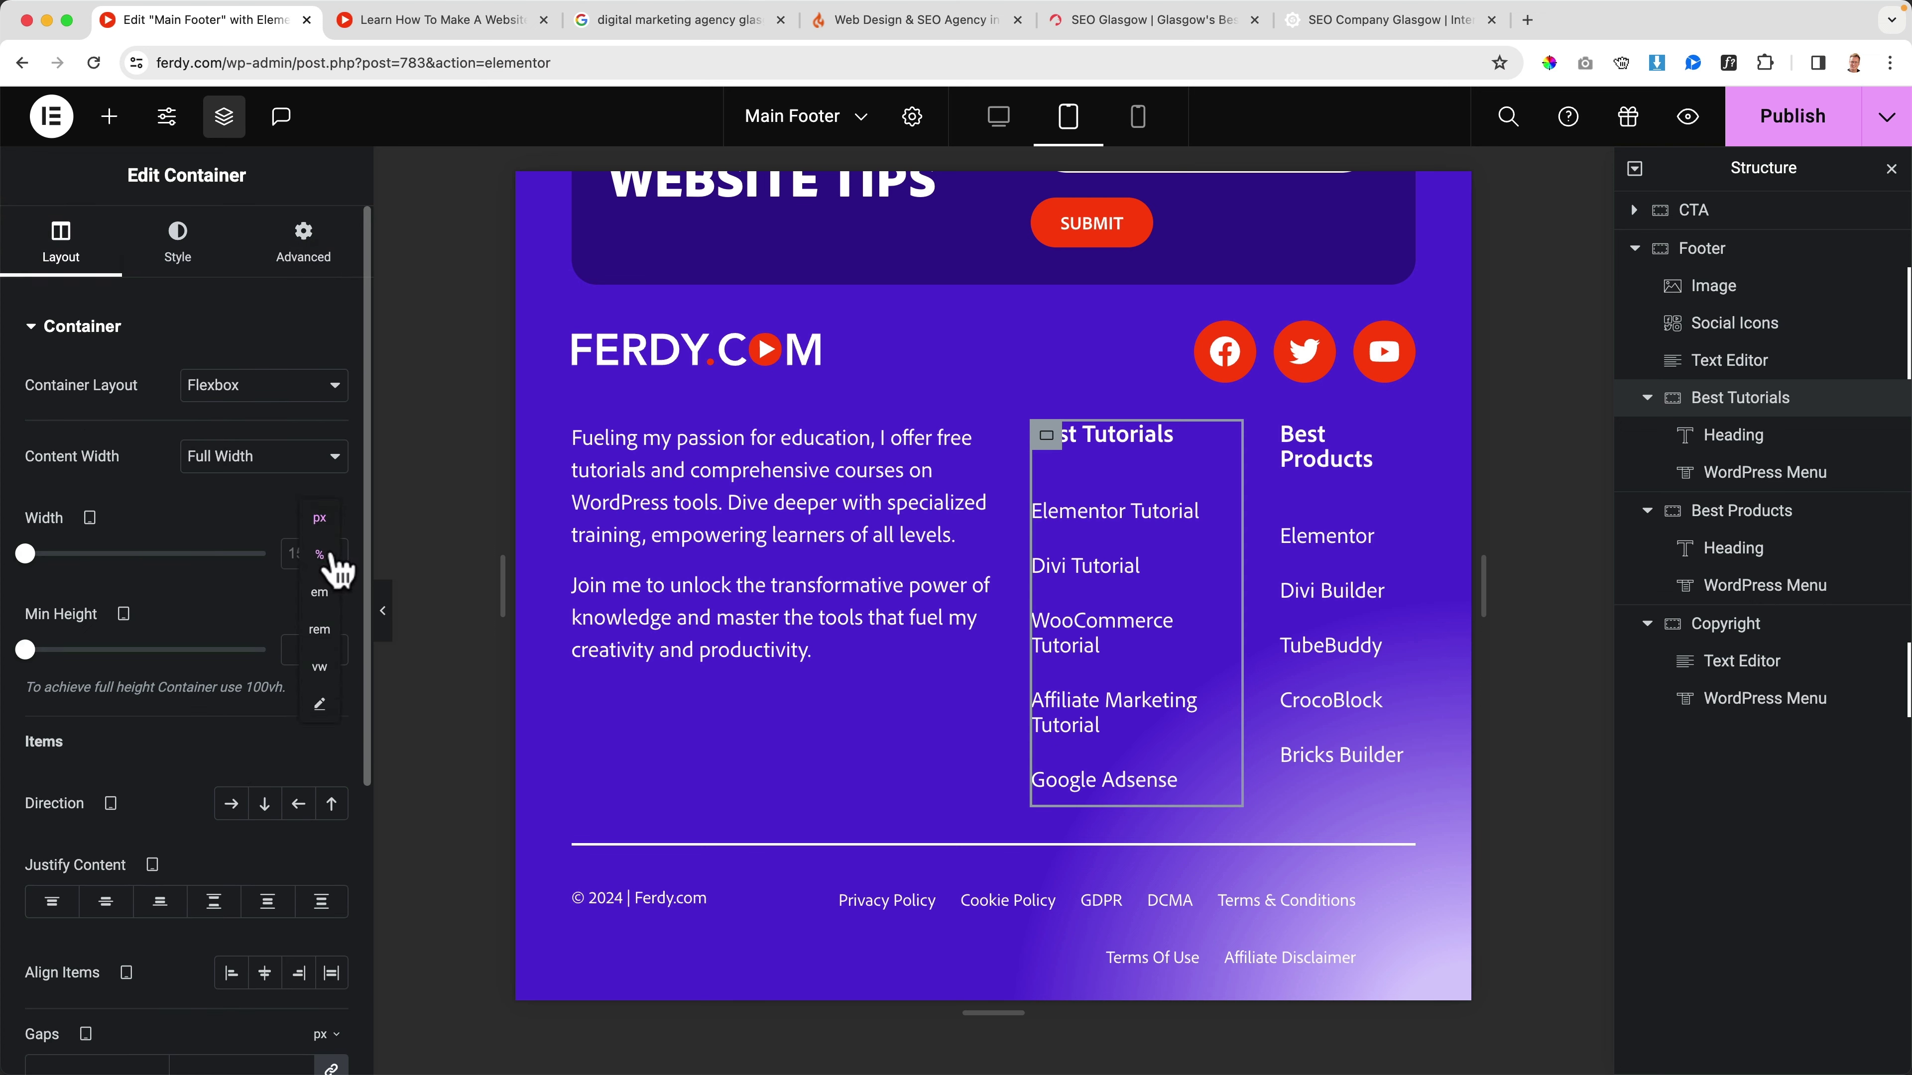
pyautogui.click(328, 557)
pyautogui.doubleClick(307, 550)
pyautogui.write('3')
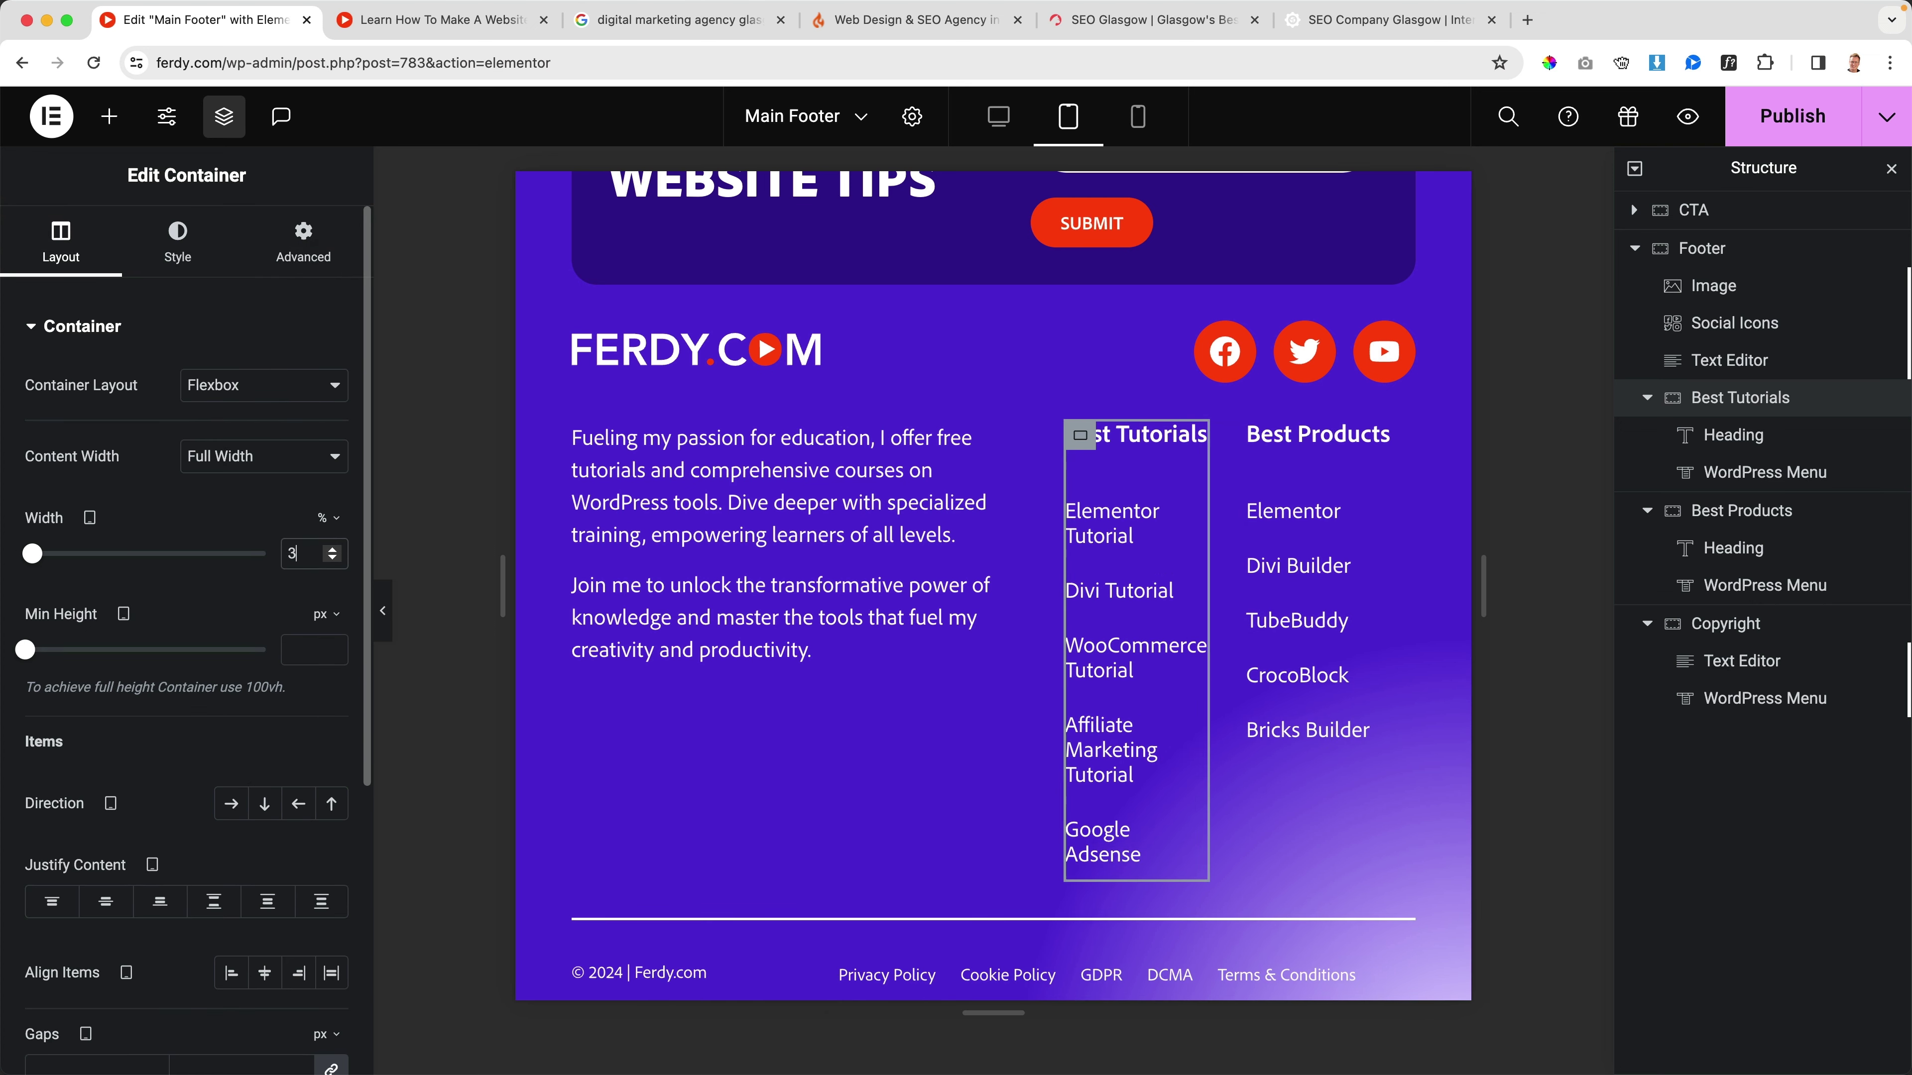
pyautogui.press('Up')
pyautogui.press('Up')
pyautogui.press('Up')
pyautogui.press('Up')
pyautogui.press('Up')
pyautogui.press('Up')
pyautogui.press('Up')
pyautogui.press('Up')
pyautogui.press('Up')
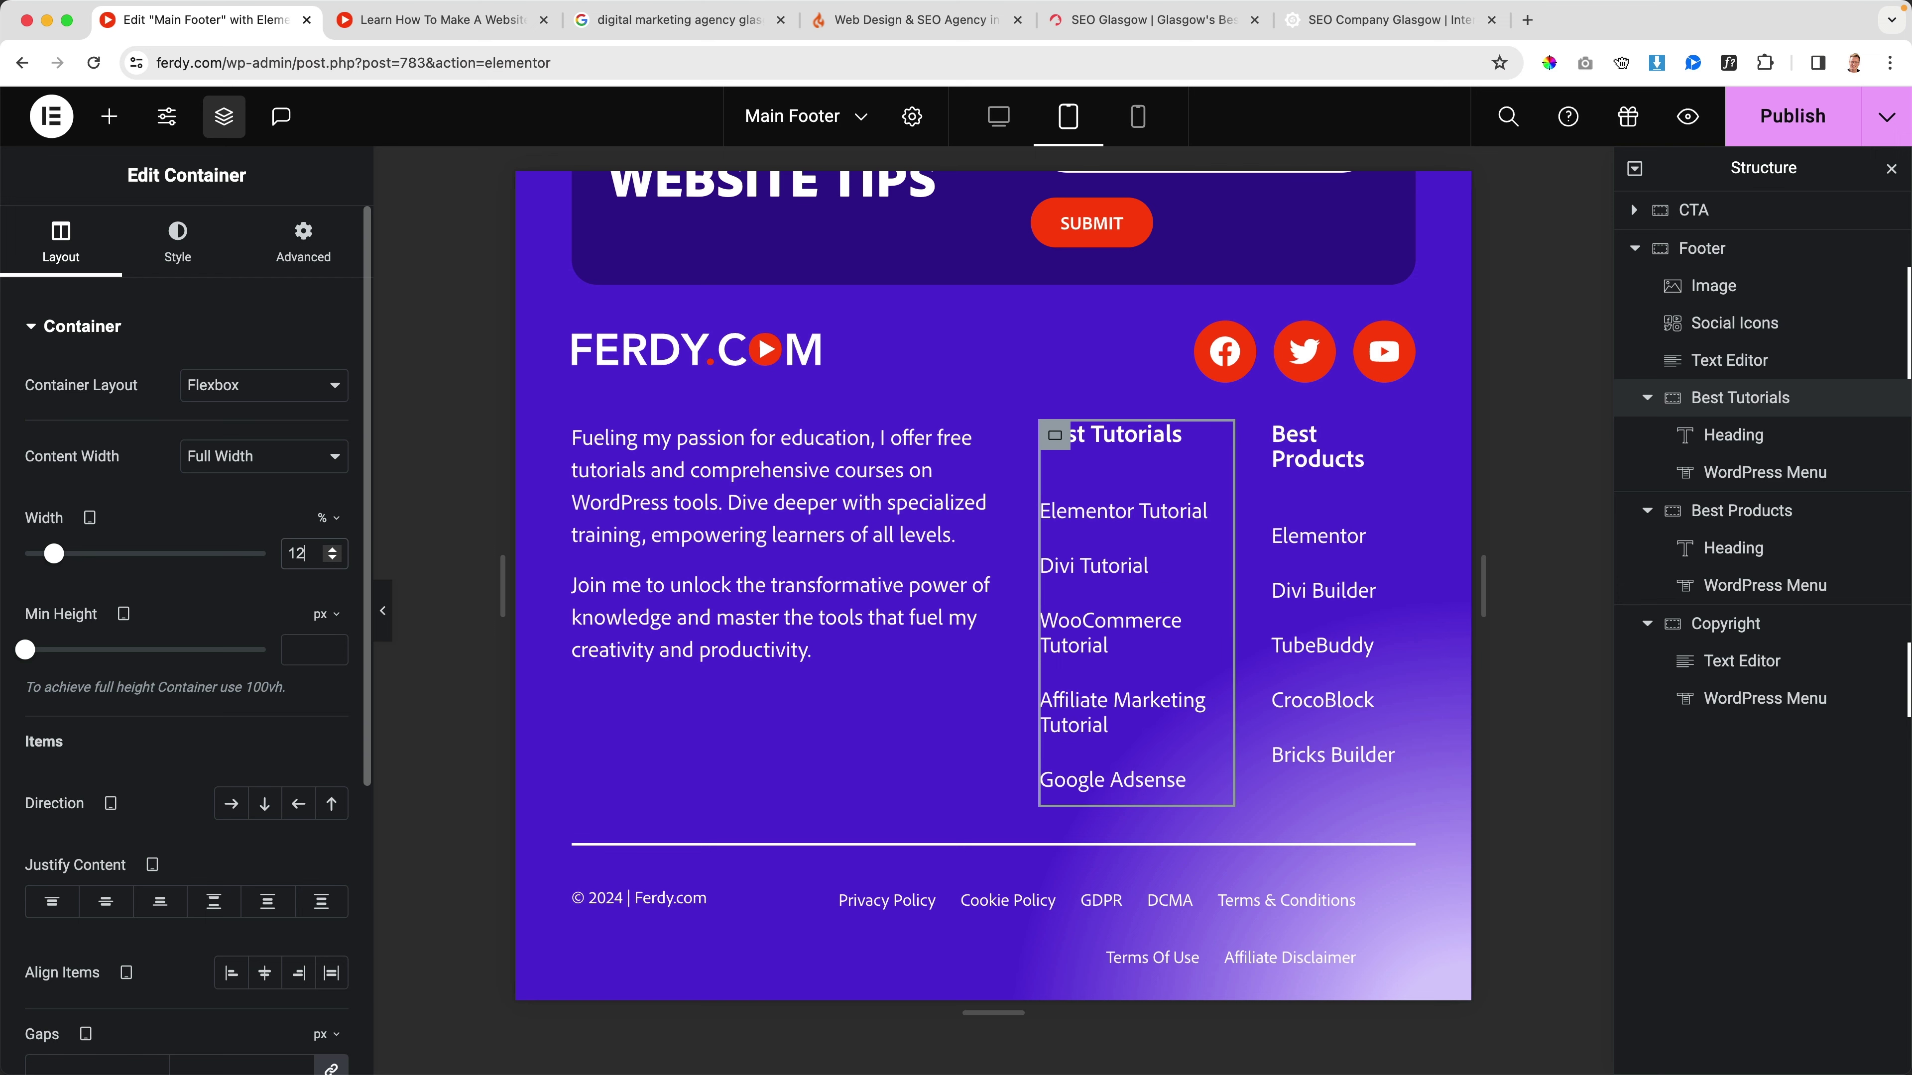
pyautogui.press('Down')
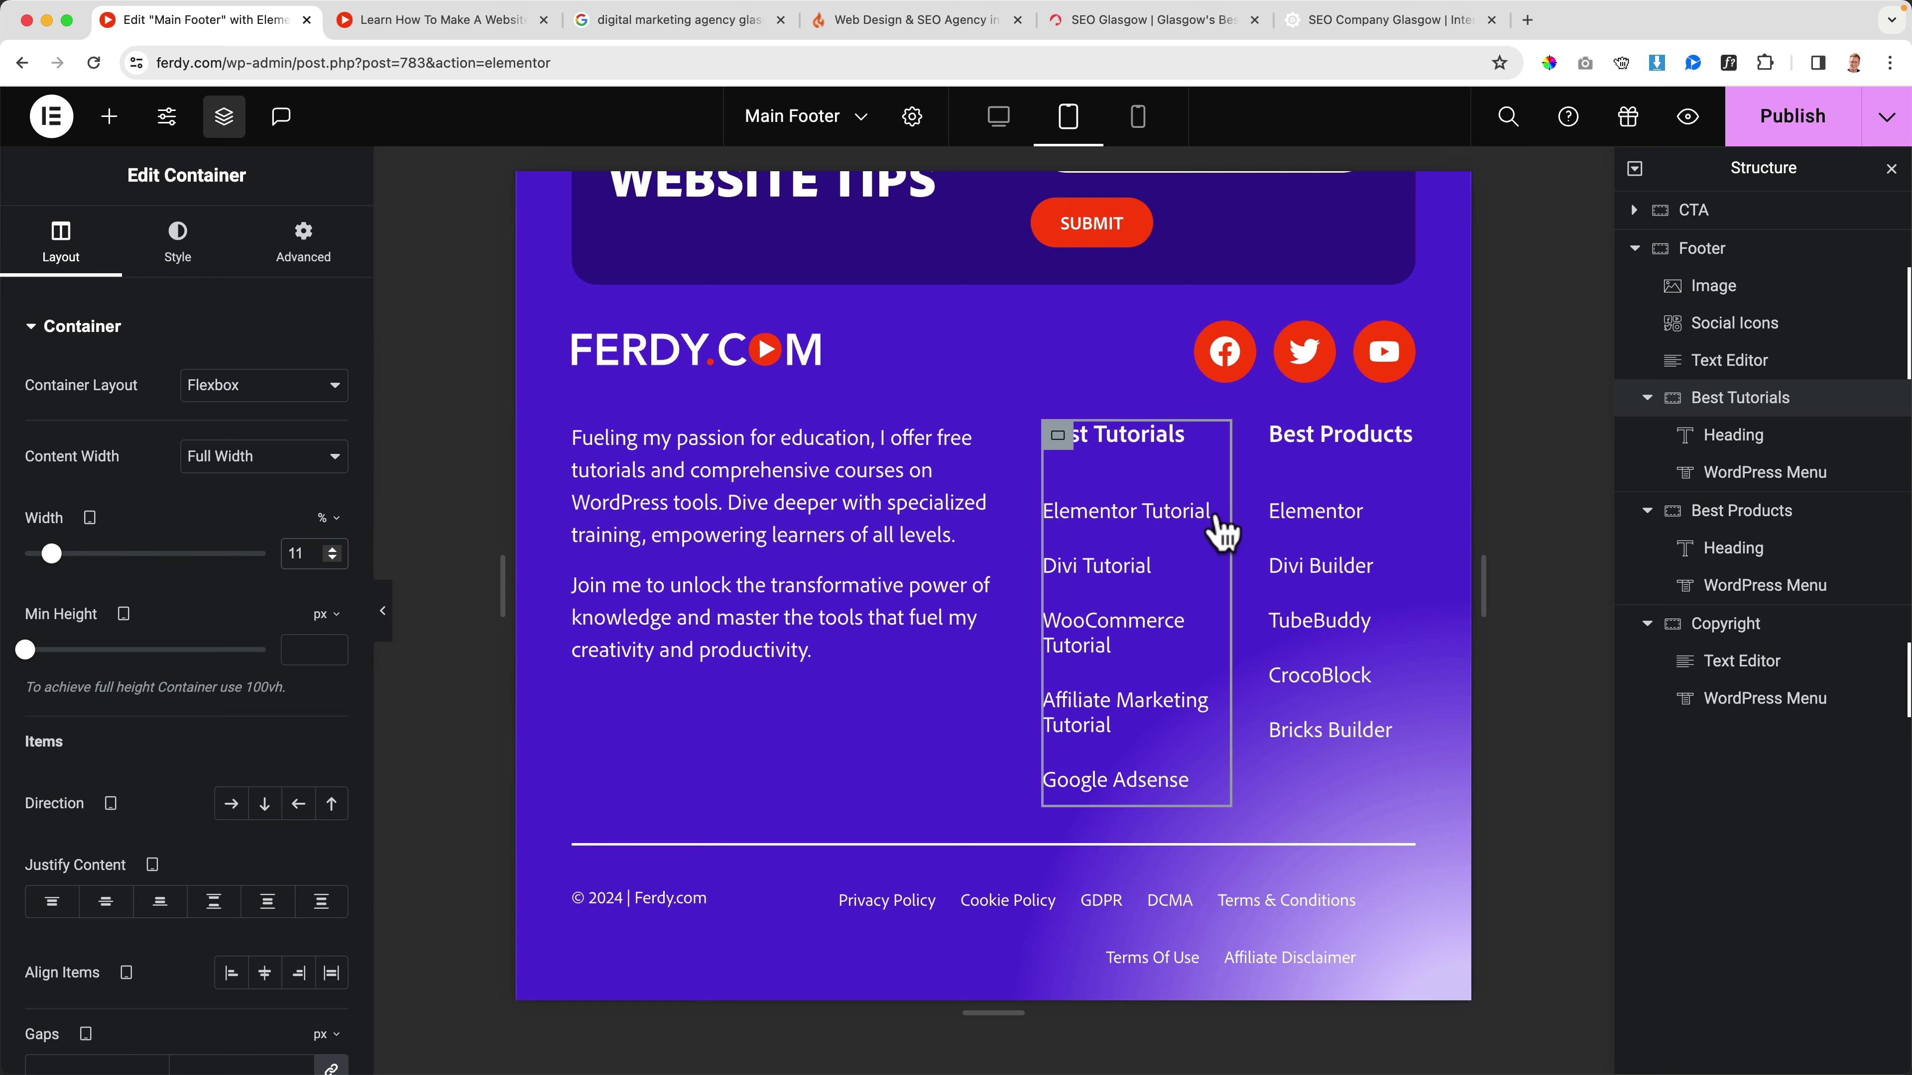
# Step: Set the Best Products container's tablet width to 11%, using percent as the unit
pyautogui.click(1627, 514)
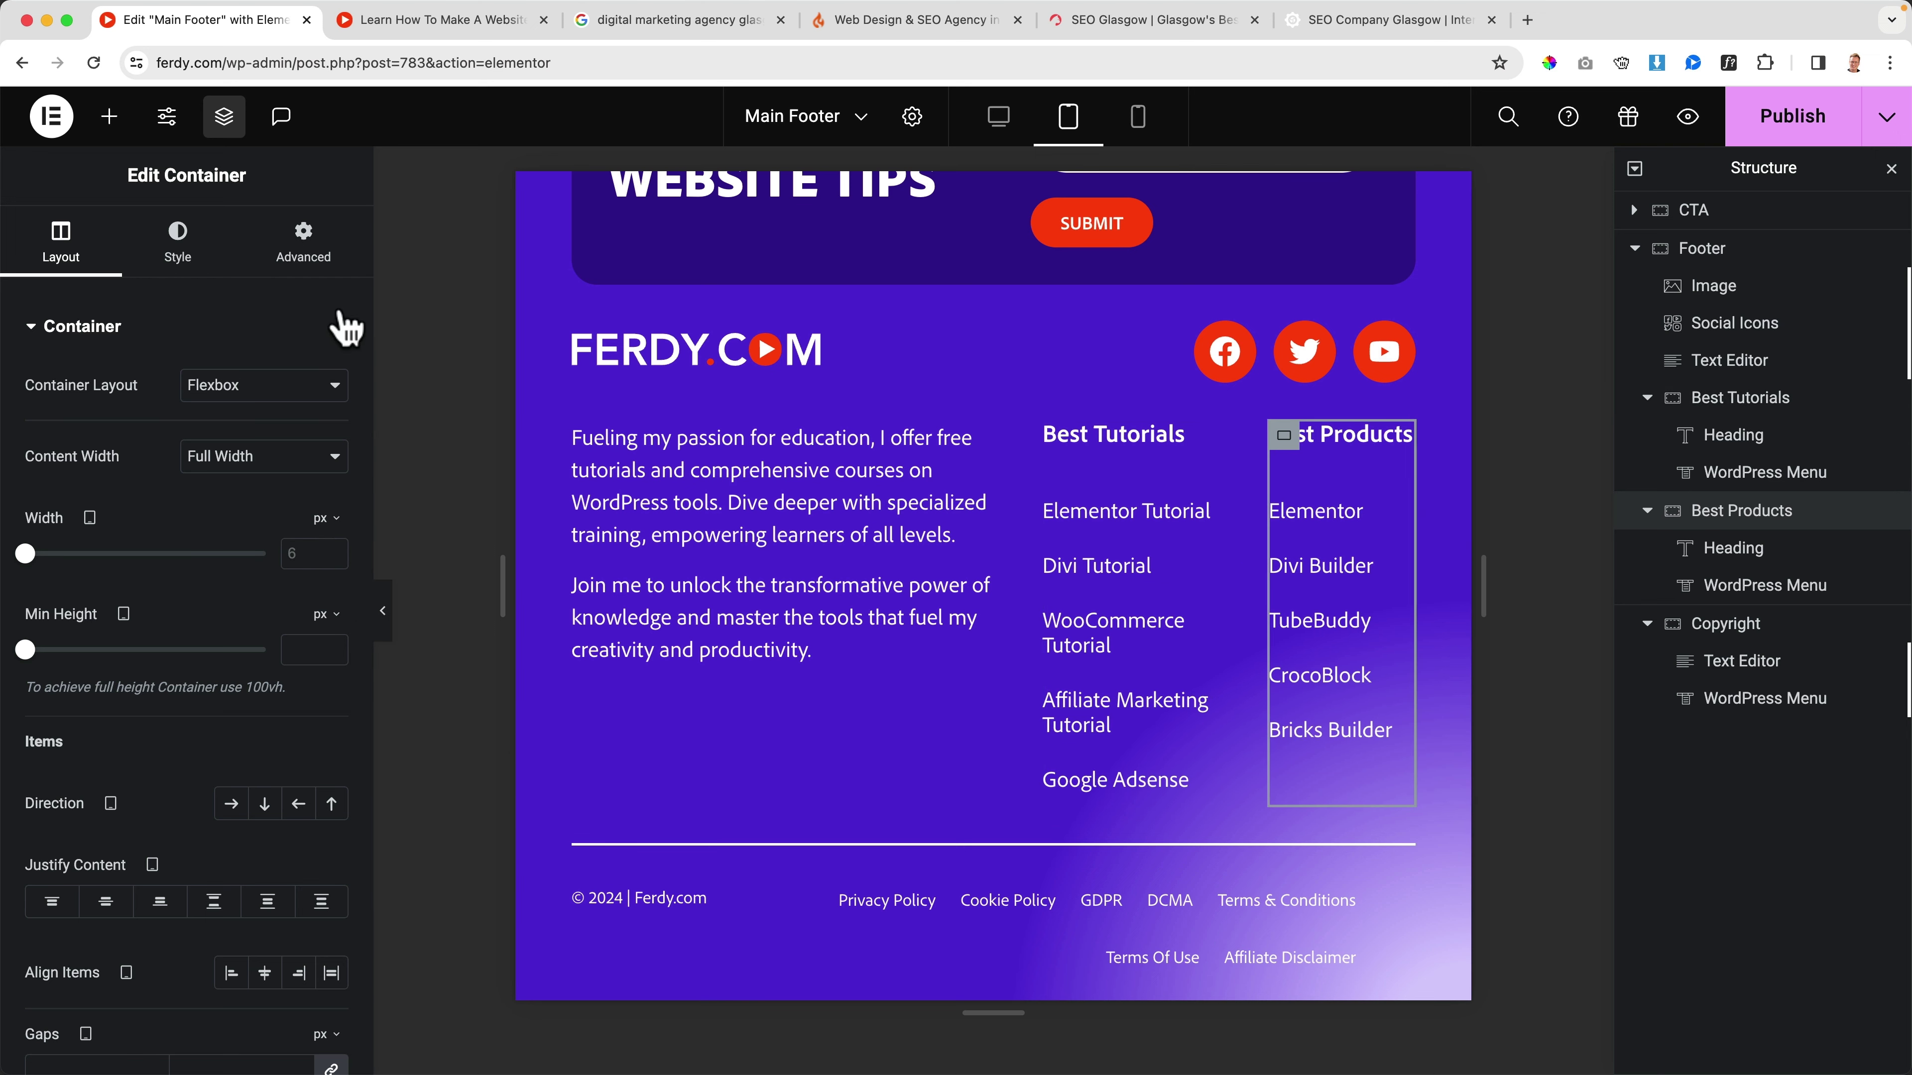
pyautogui.click(301, 248)
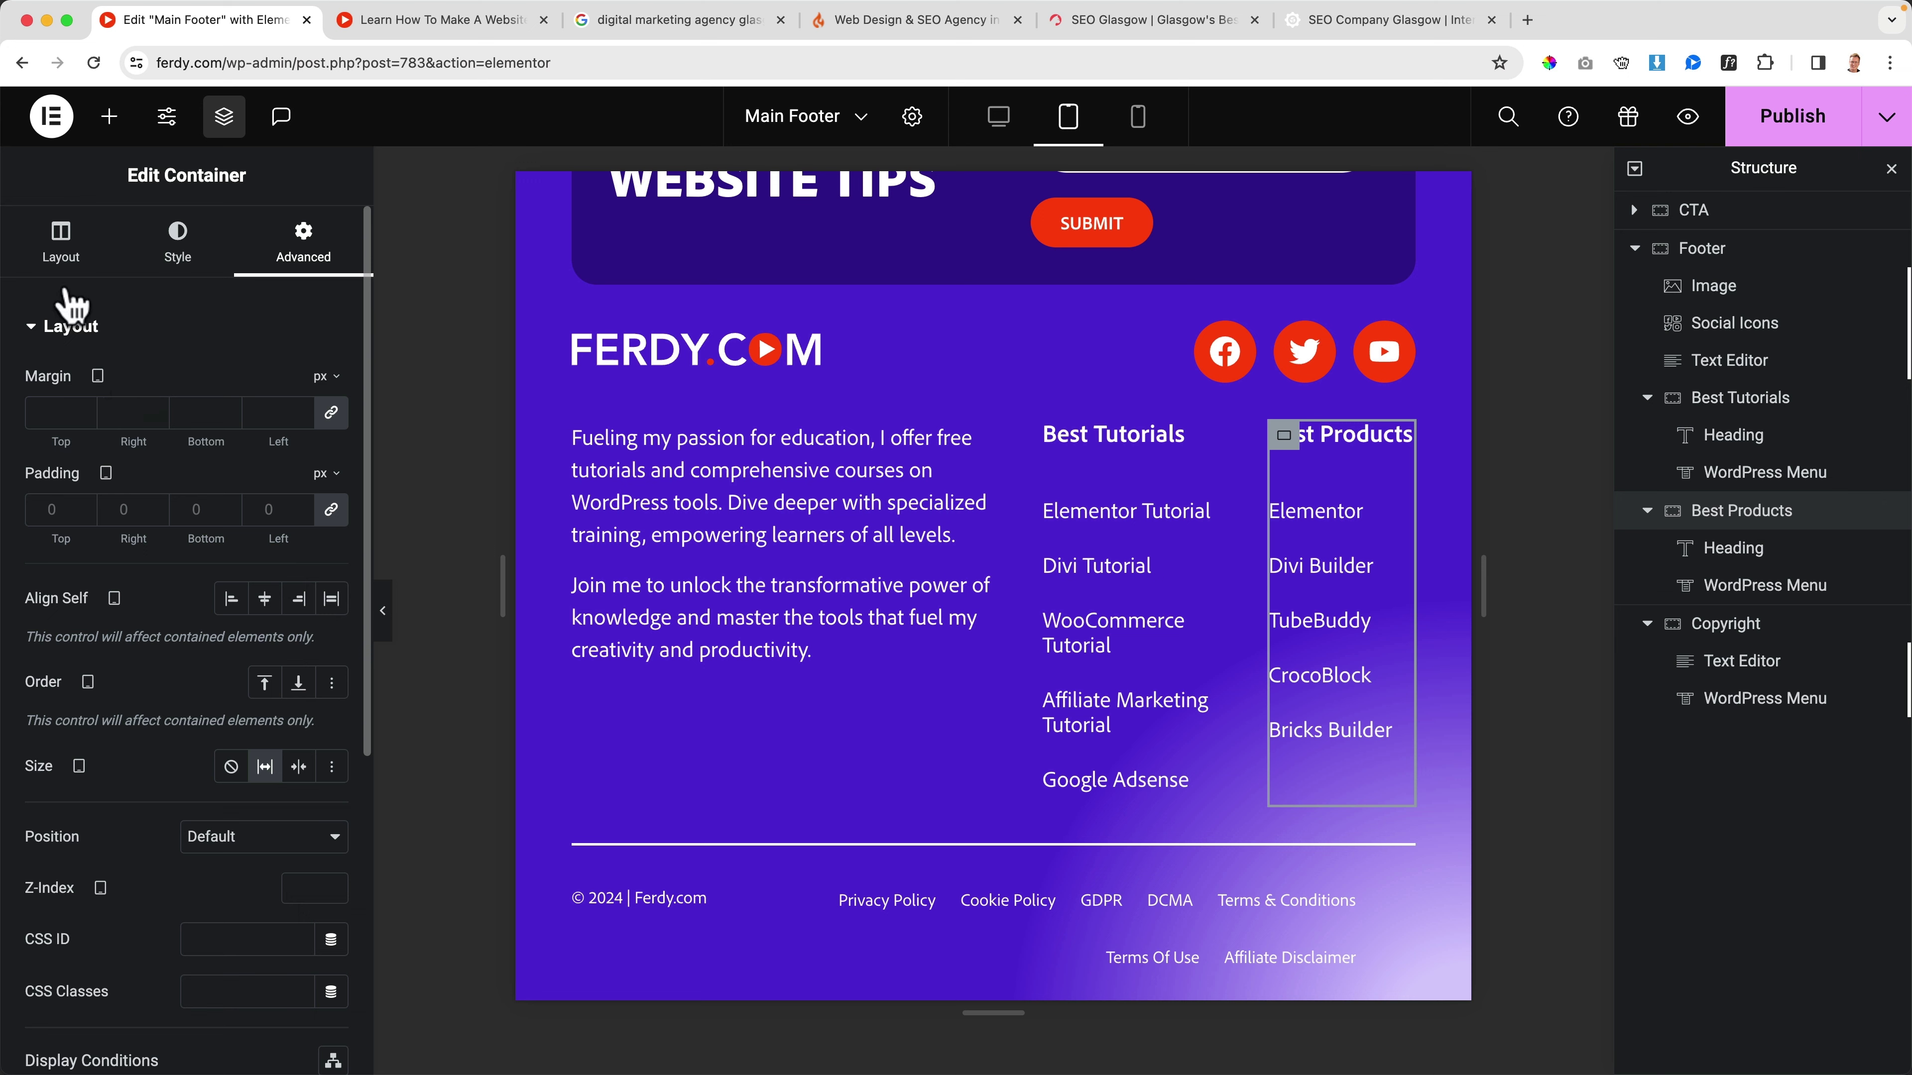
pyautogui.click(60, 245)
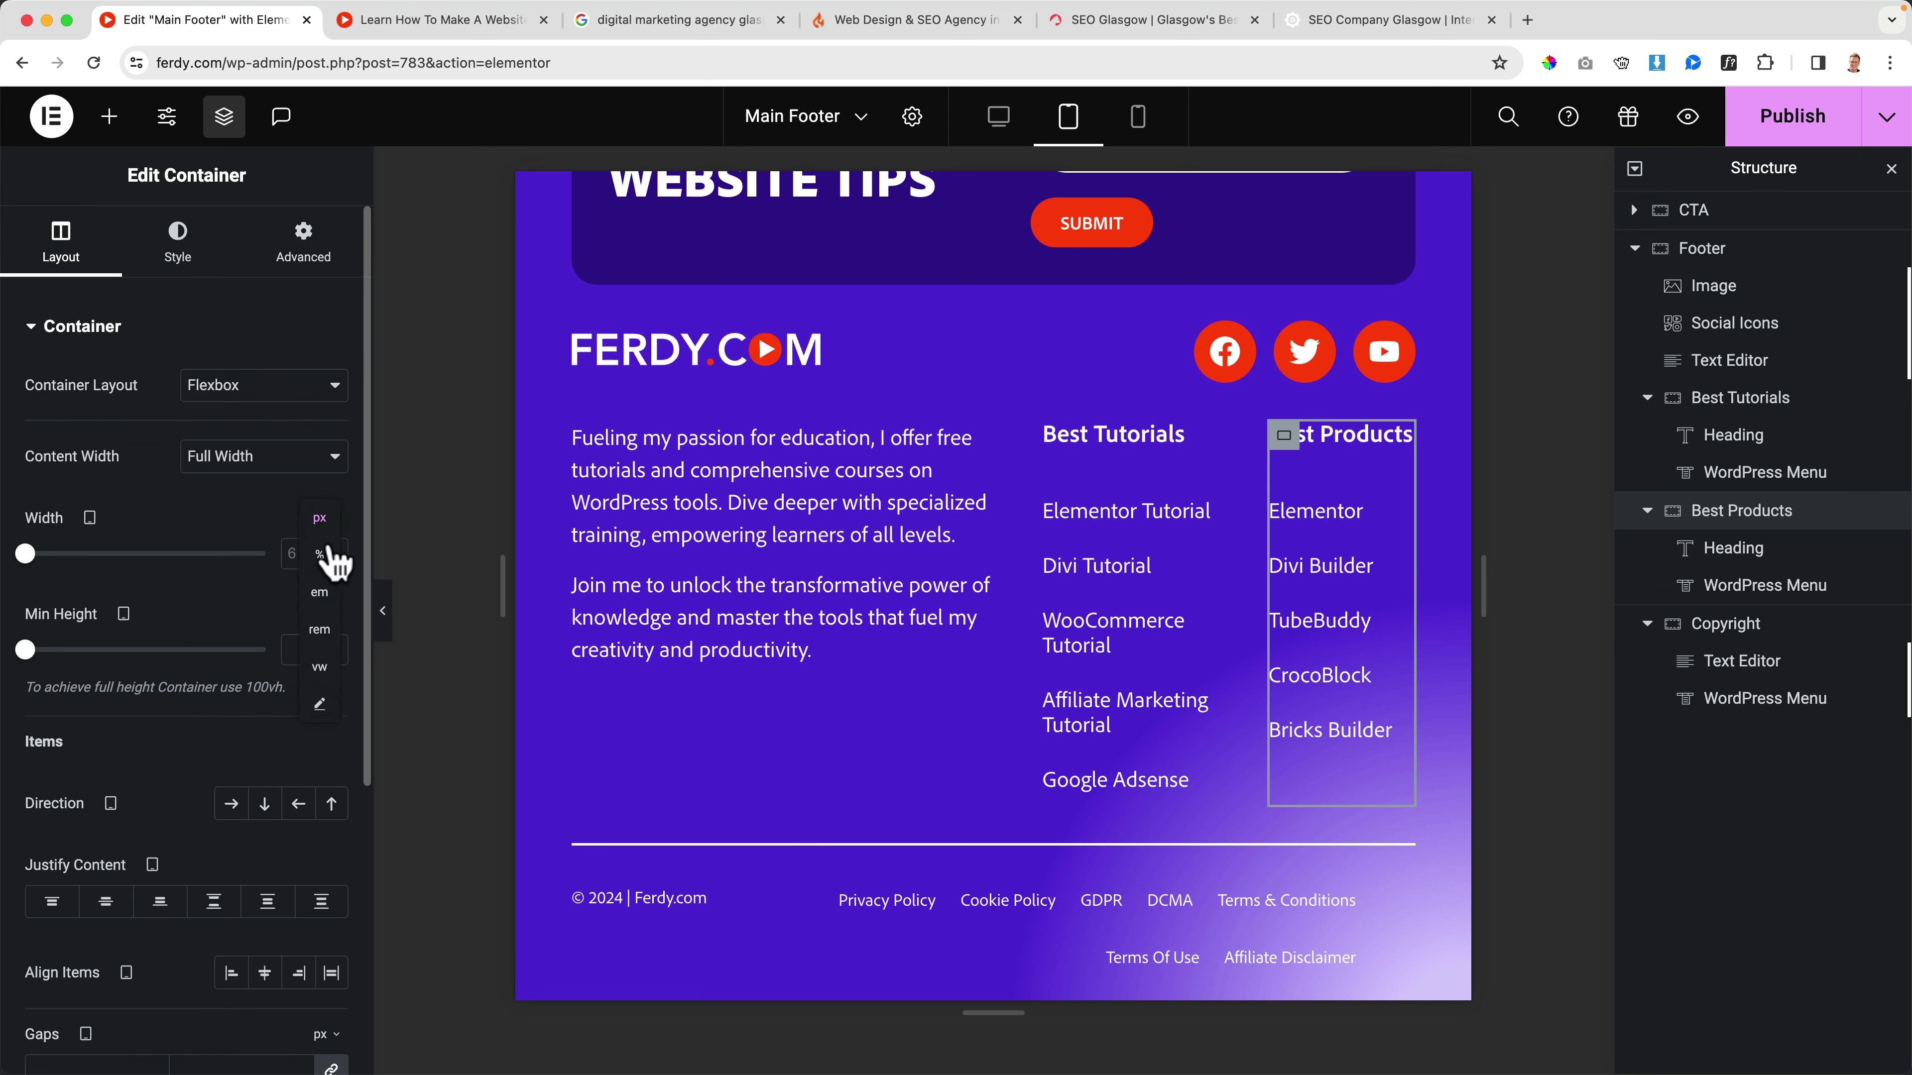
pyautogui.click(326, 555)
pyautogui.click(305, 553)
pyautogui.write('11')
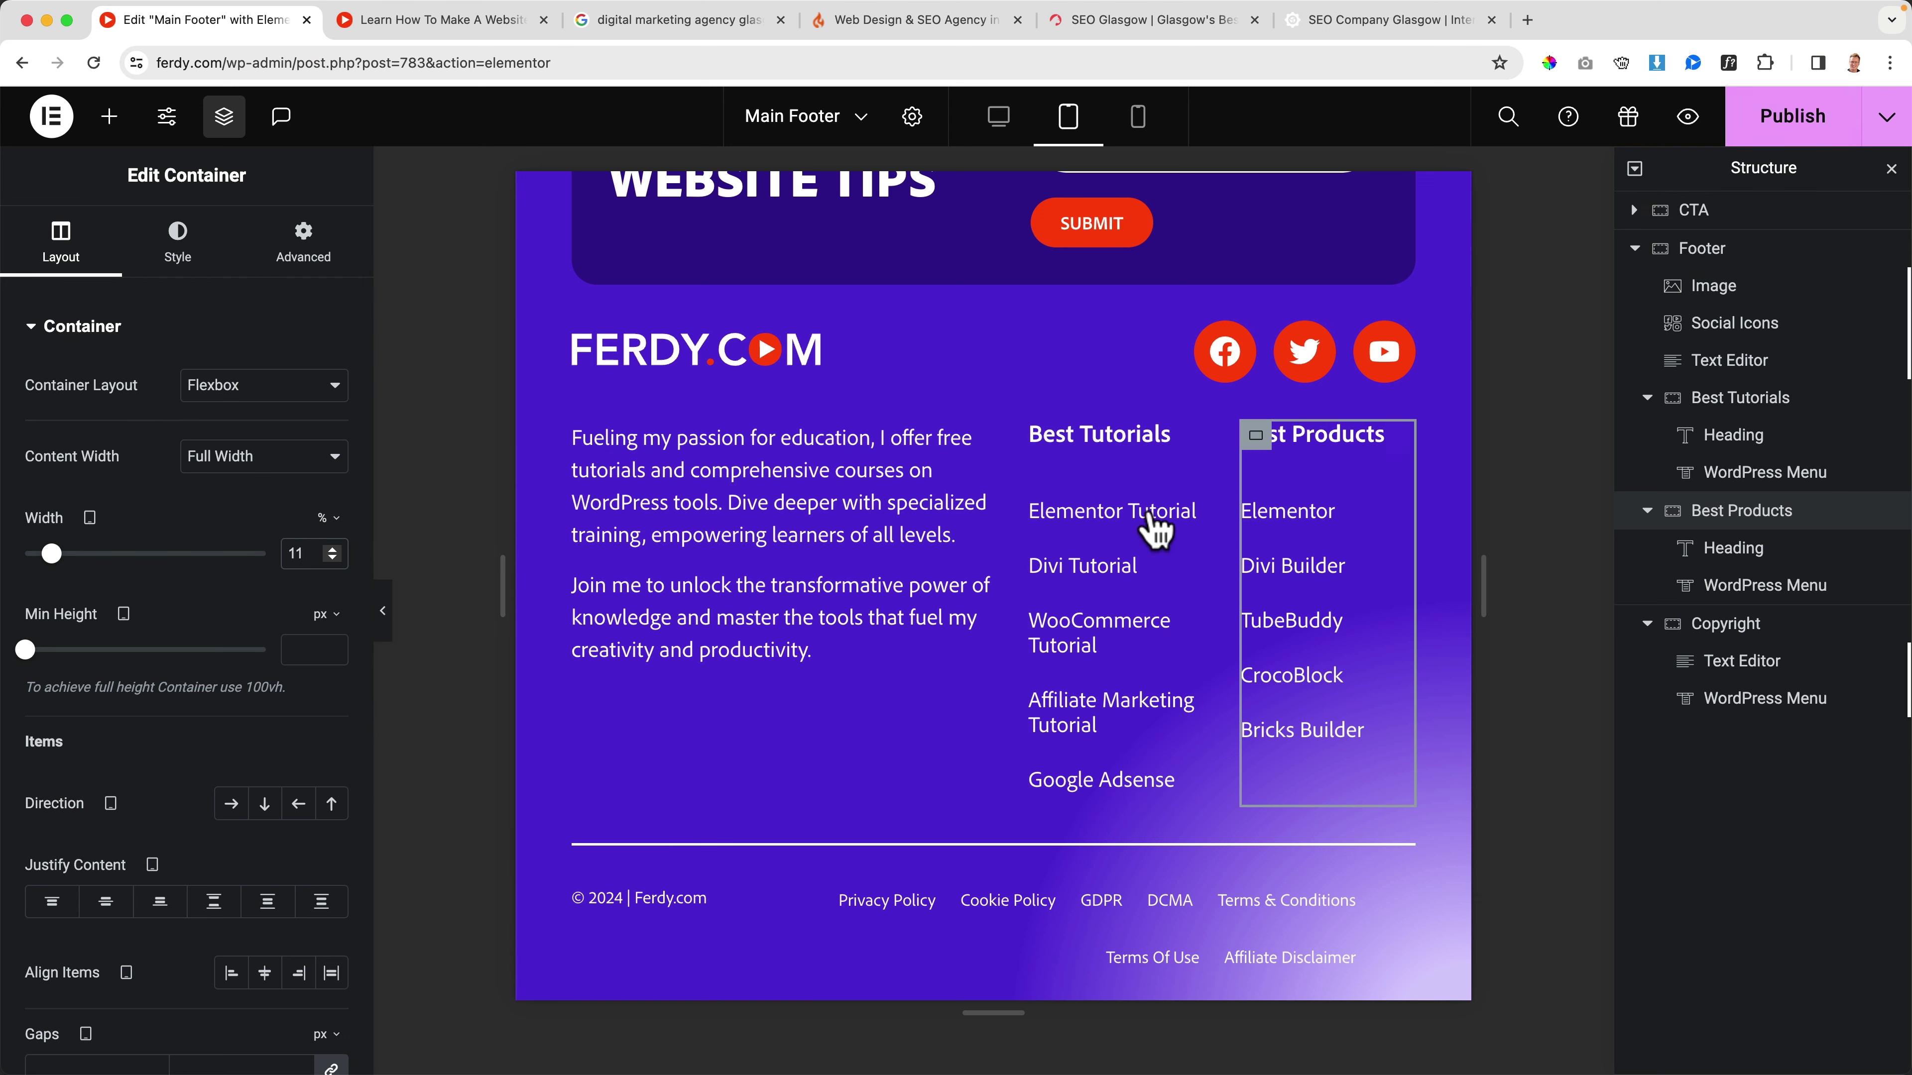
# Step: Switch the custom width of the Copyright container's legal menu to percent and set it to 77% for tablet
pyautogui.scroll(-2, 1130, 549)
pyautogui.scroll(-1, 1099, 580)
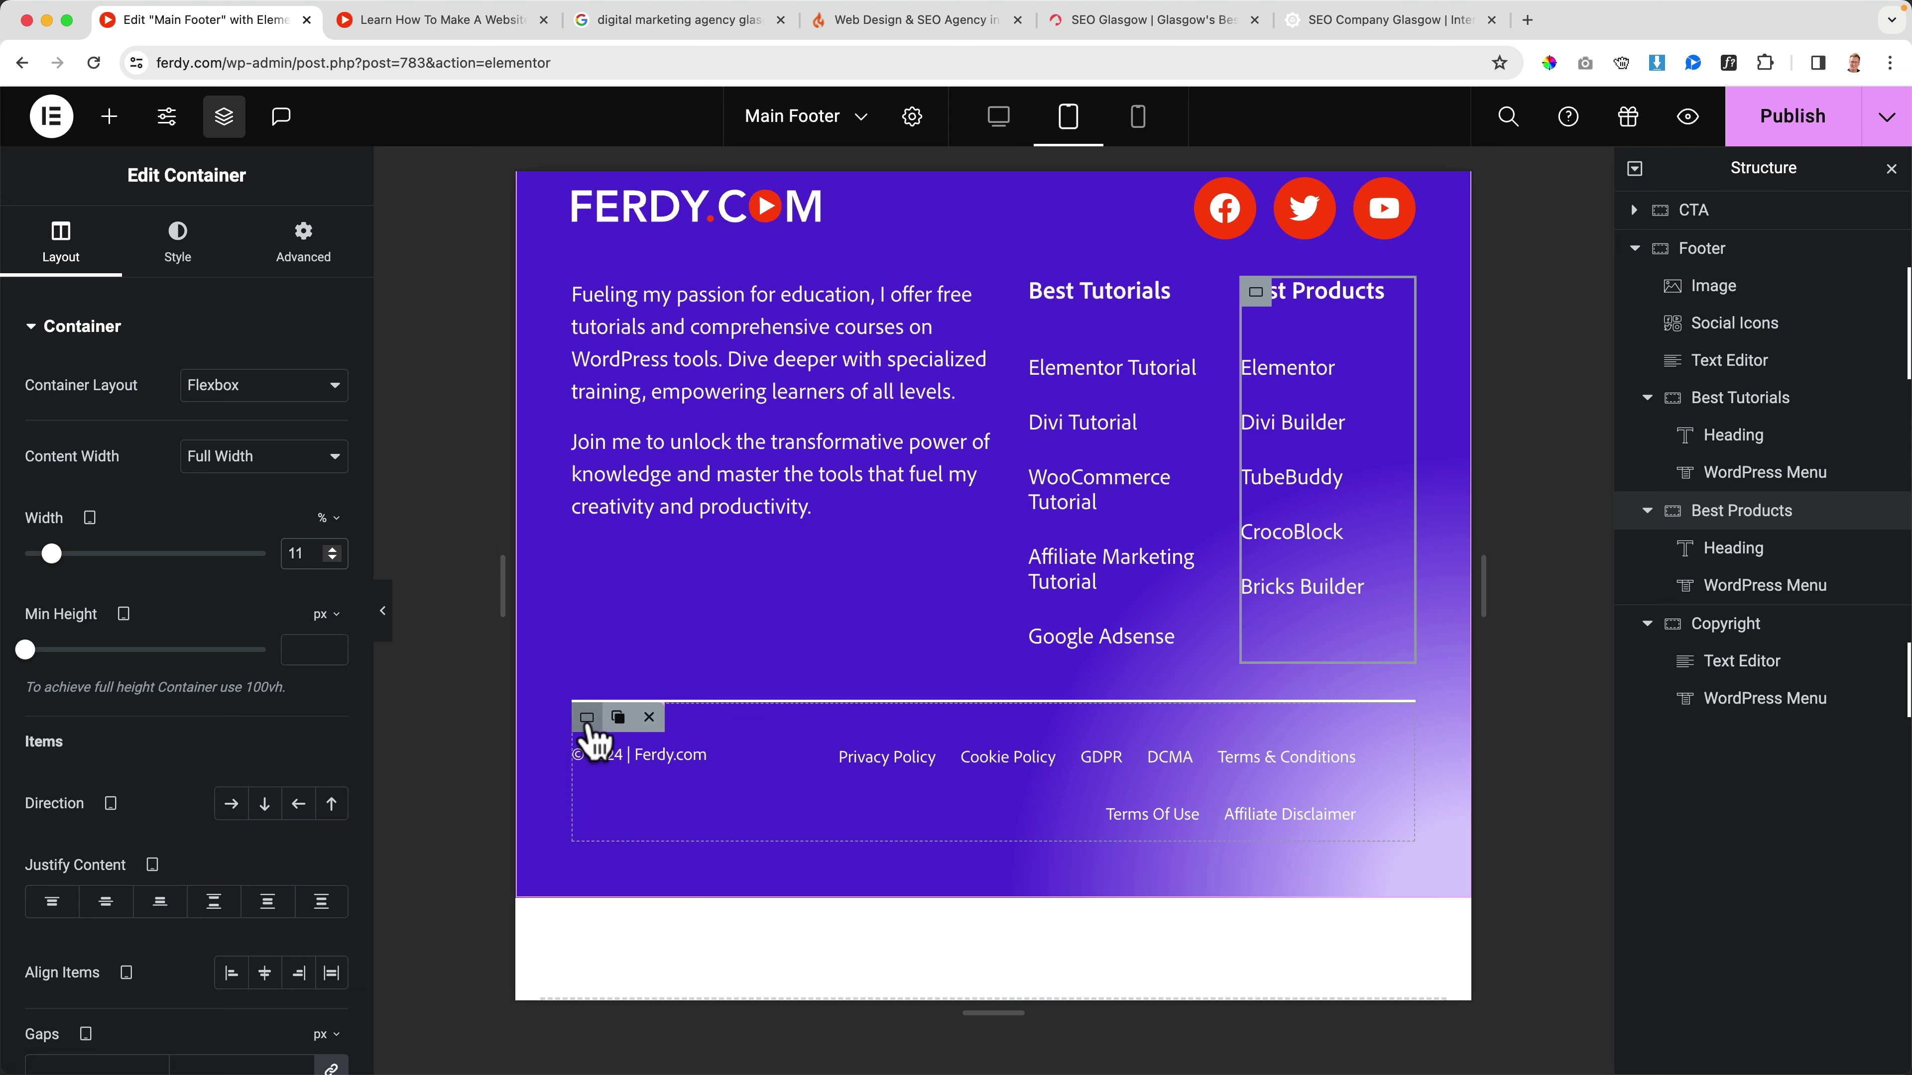
pyautogui.click(638, 756)
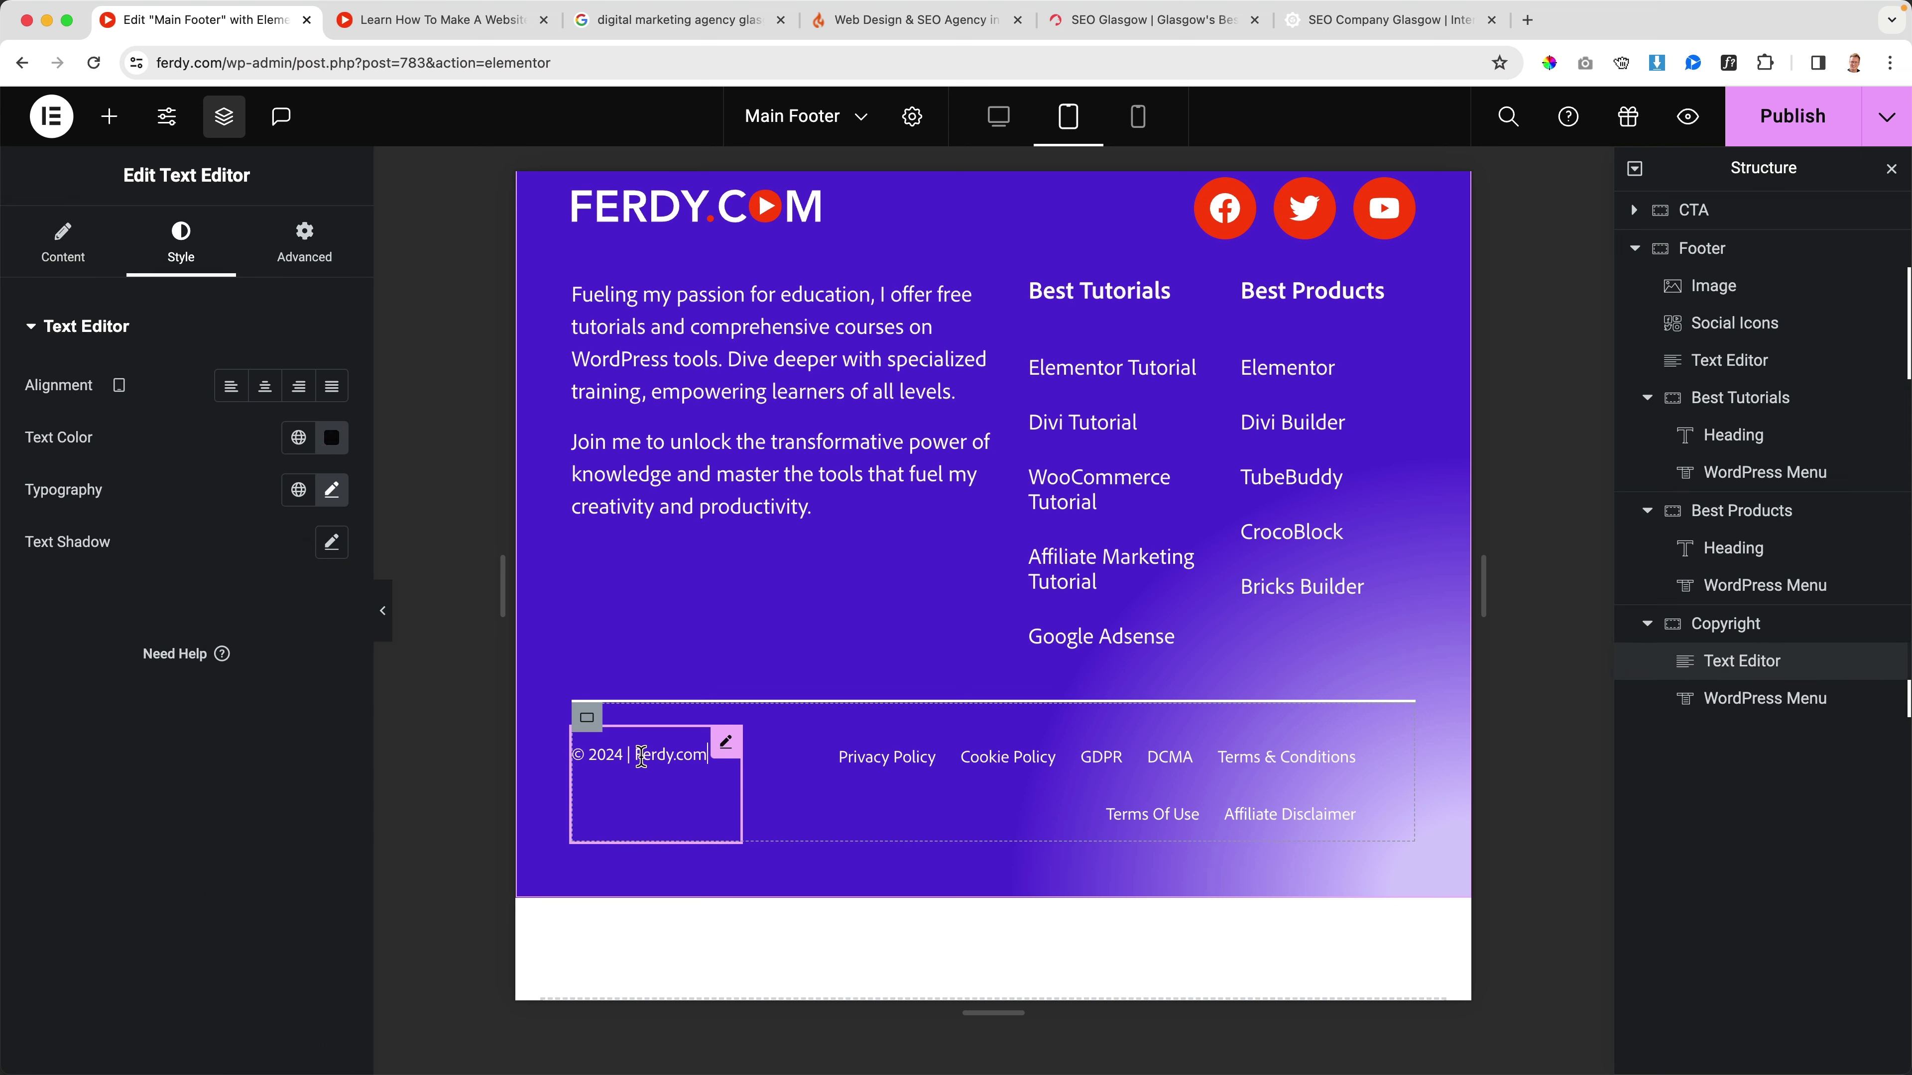
pyautogui.click(320, 271)
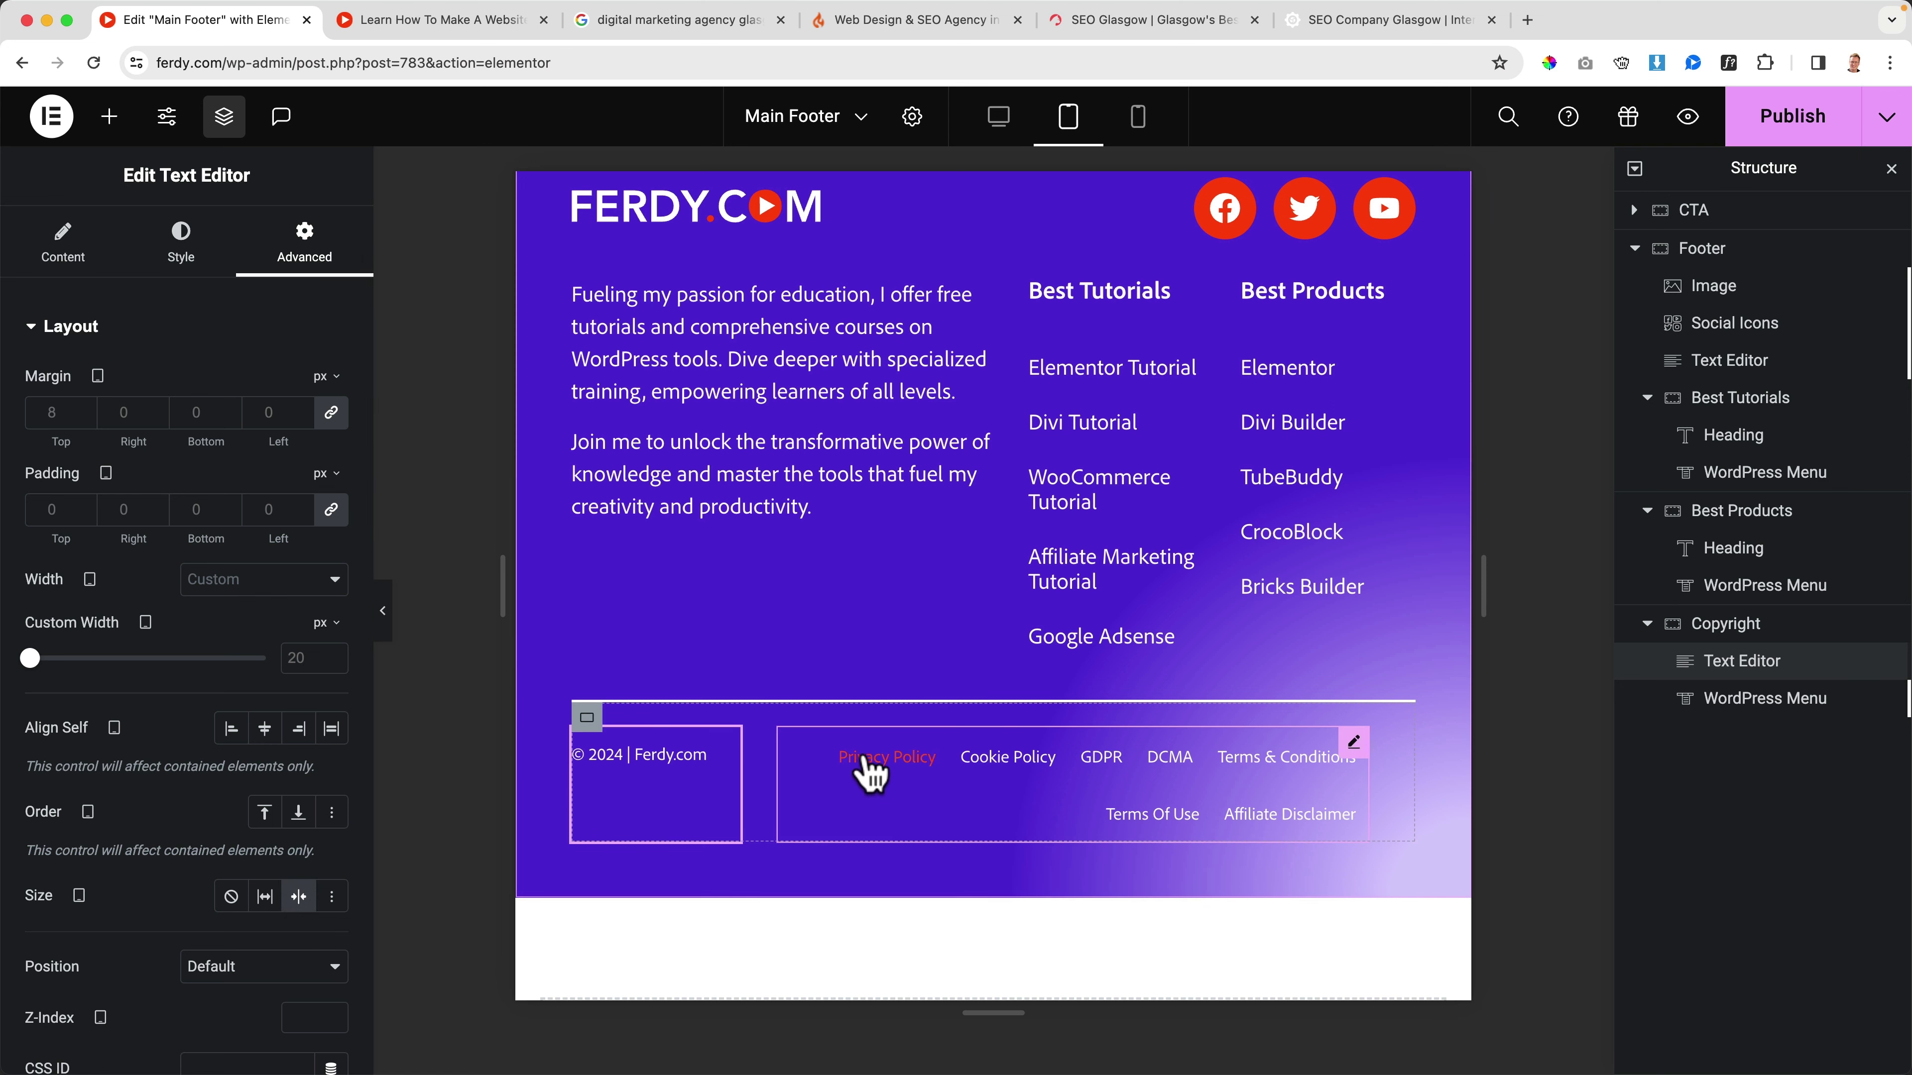
pyautogui.click(1332, 742)
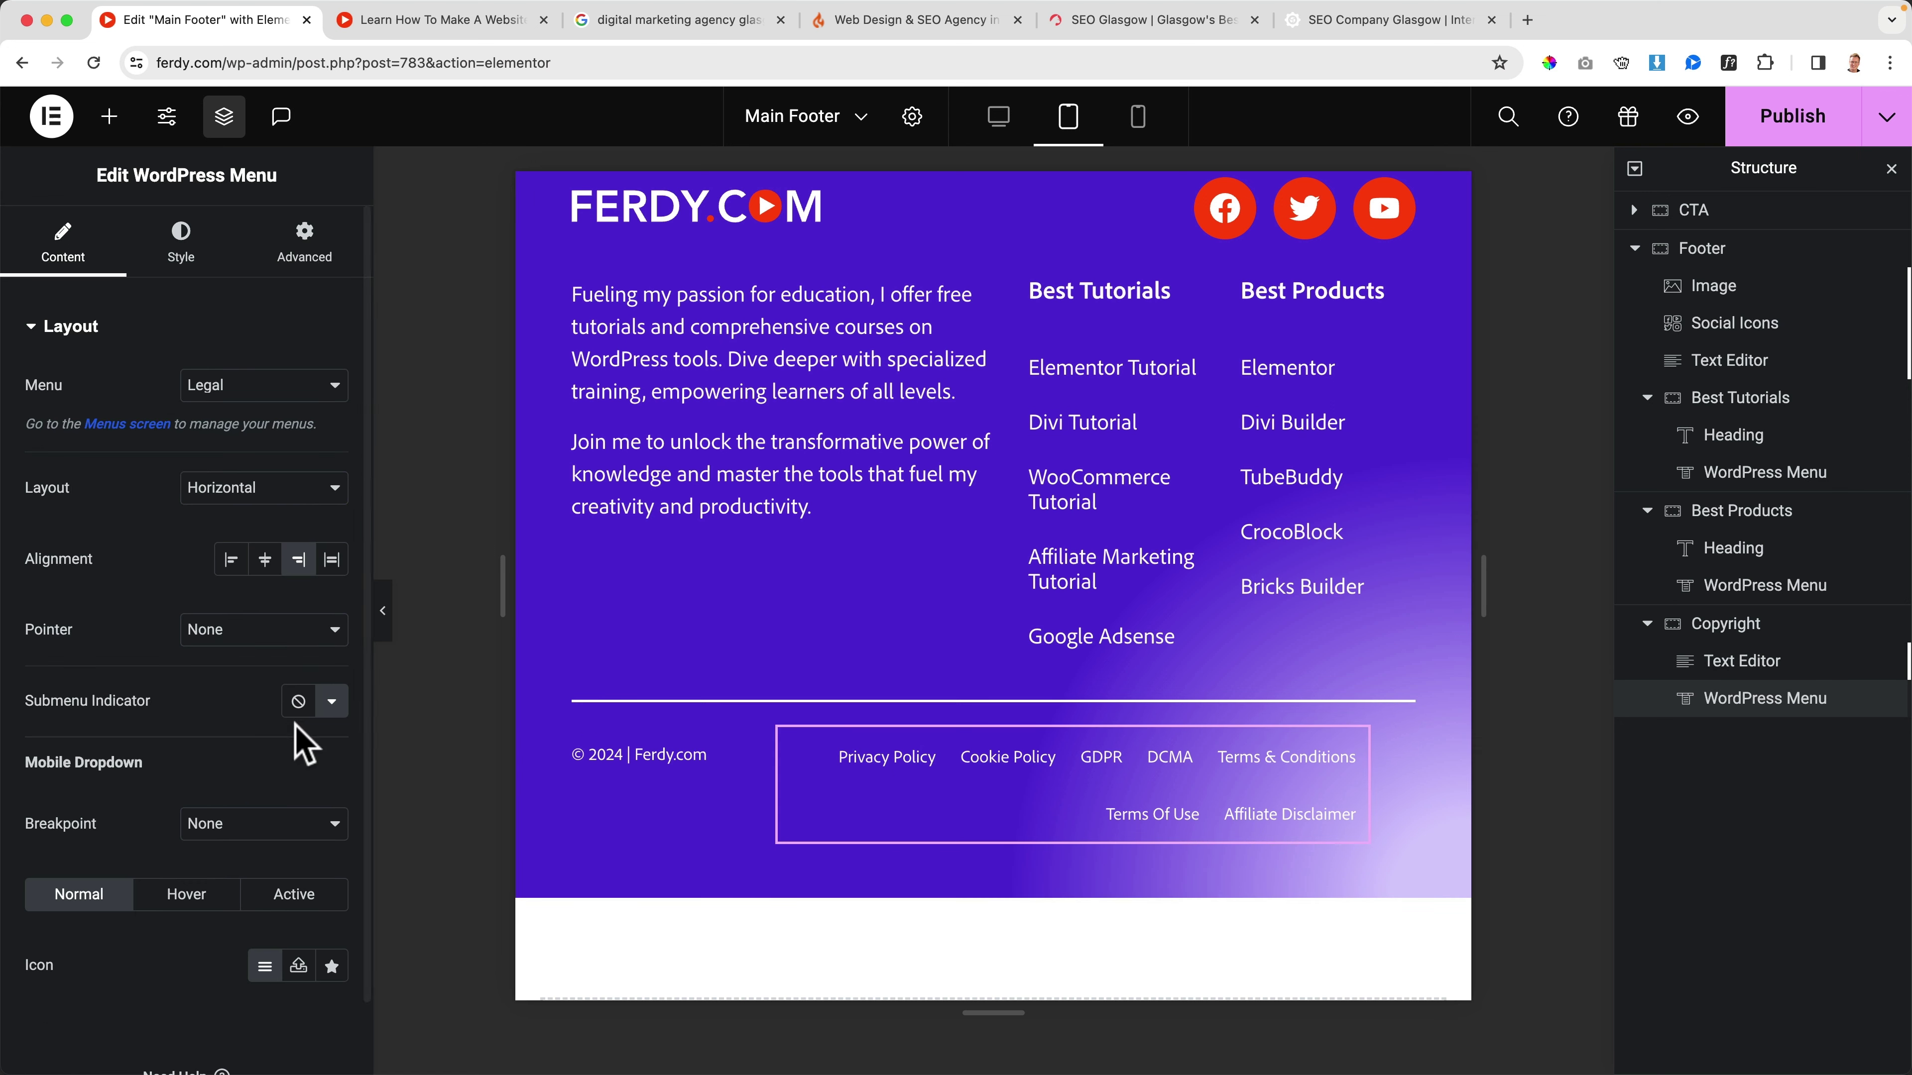
pyautogui.click(283, 270)
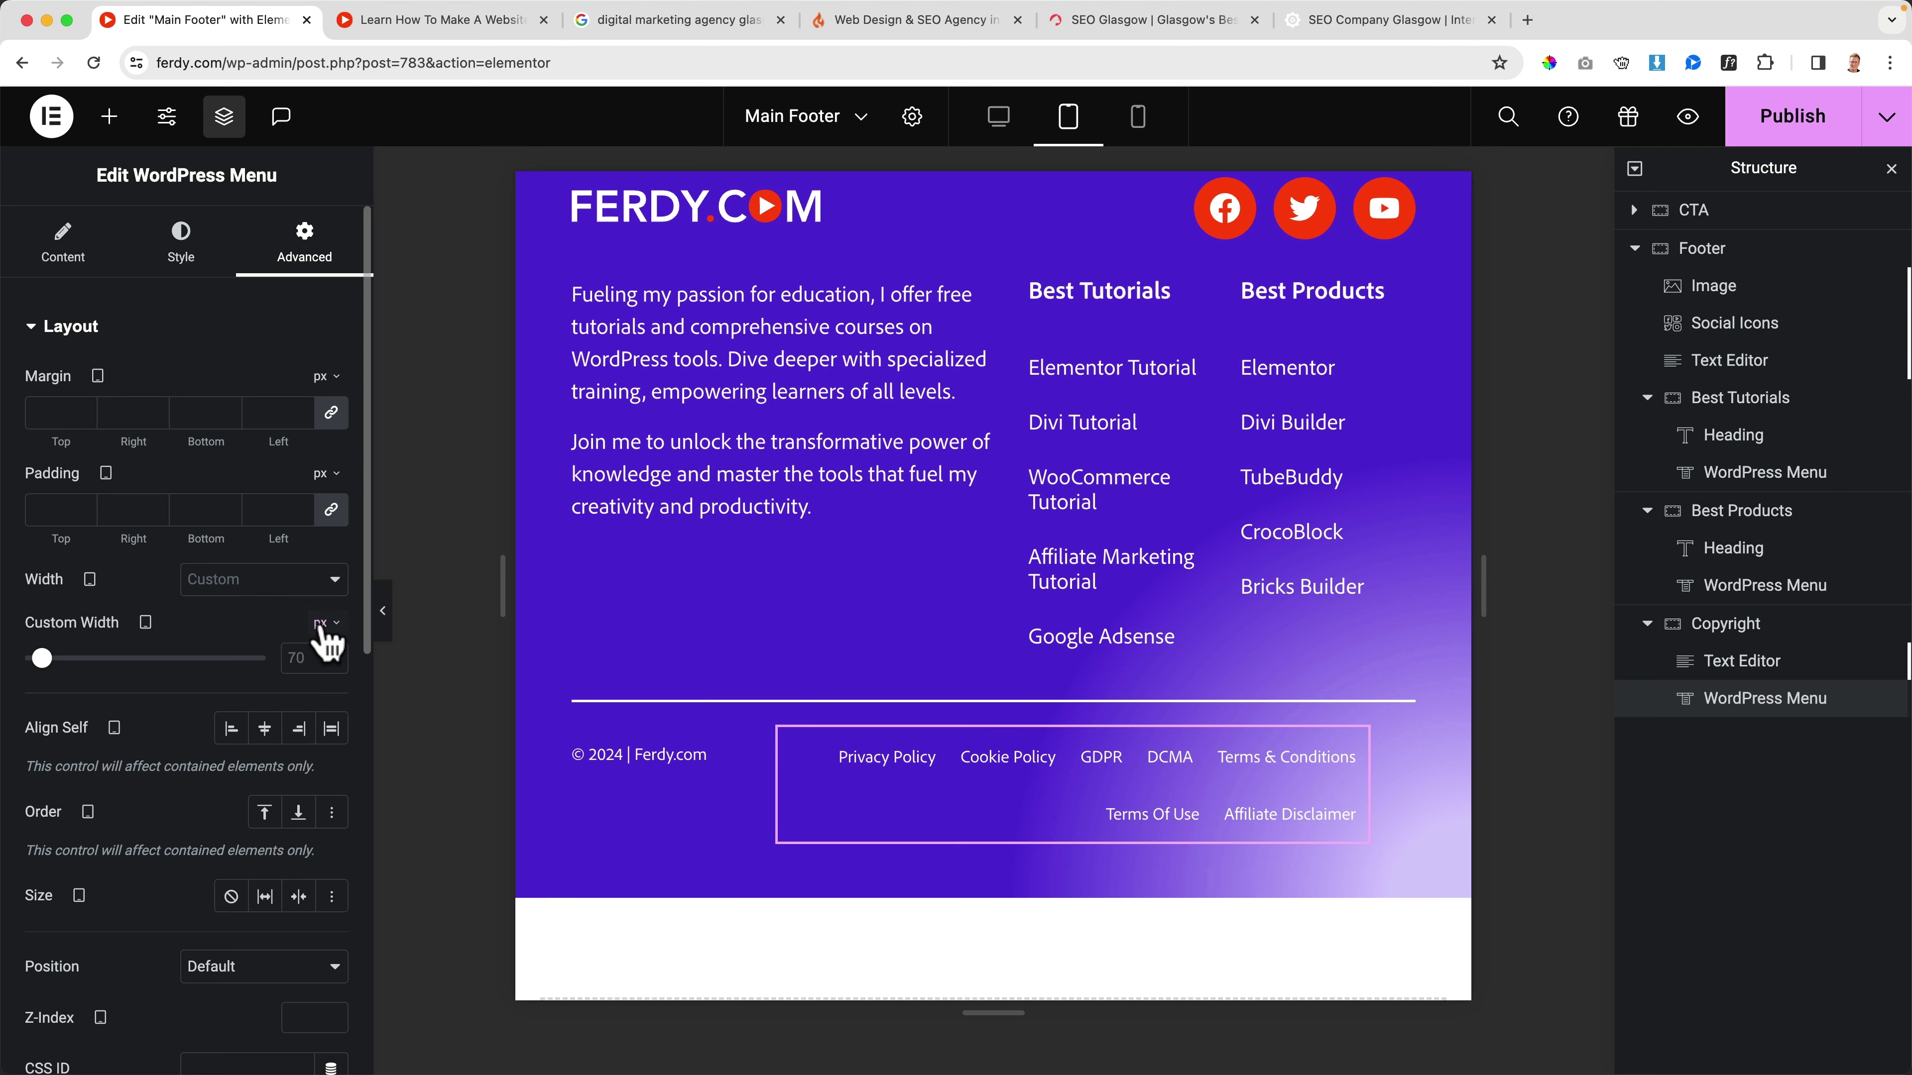
pyautogui.doubleClick(301, 657)
pyautogui.write('17')
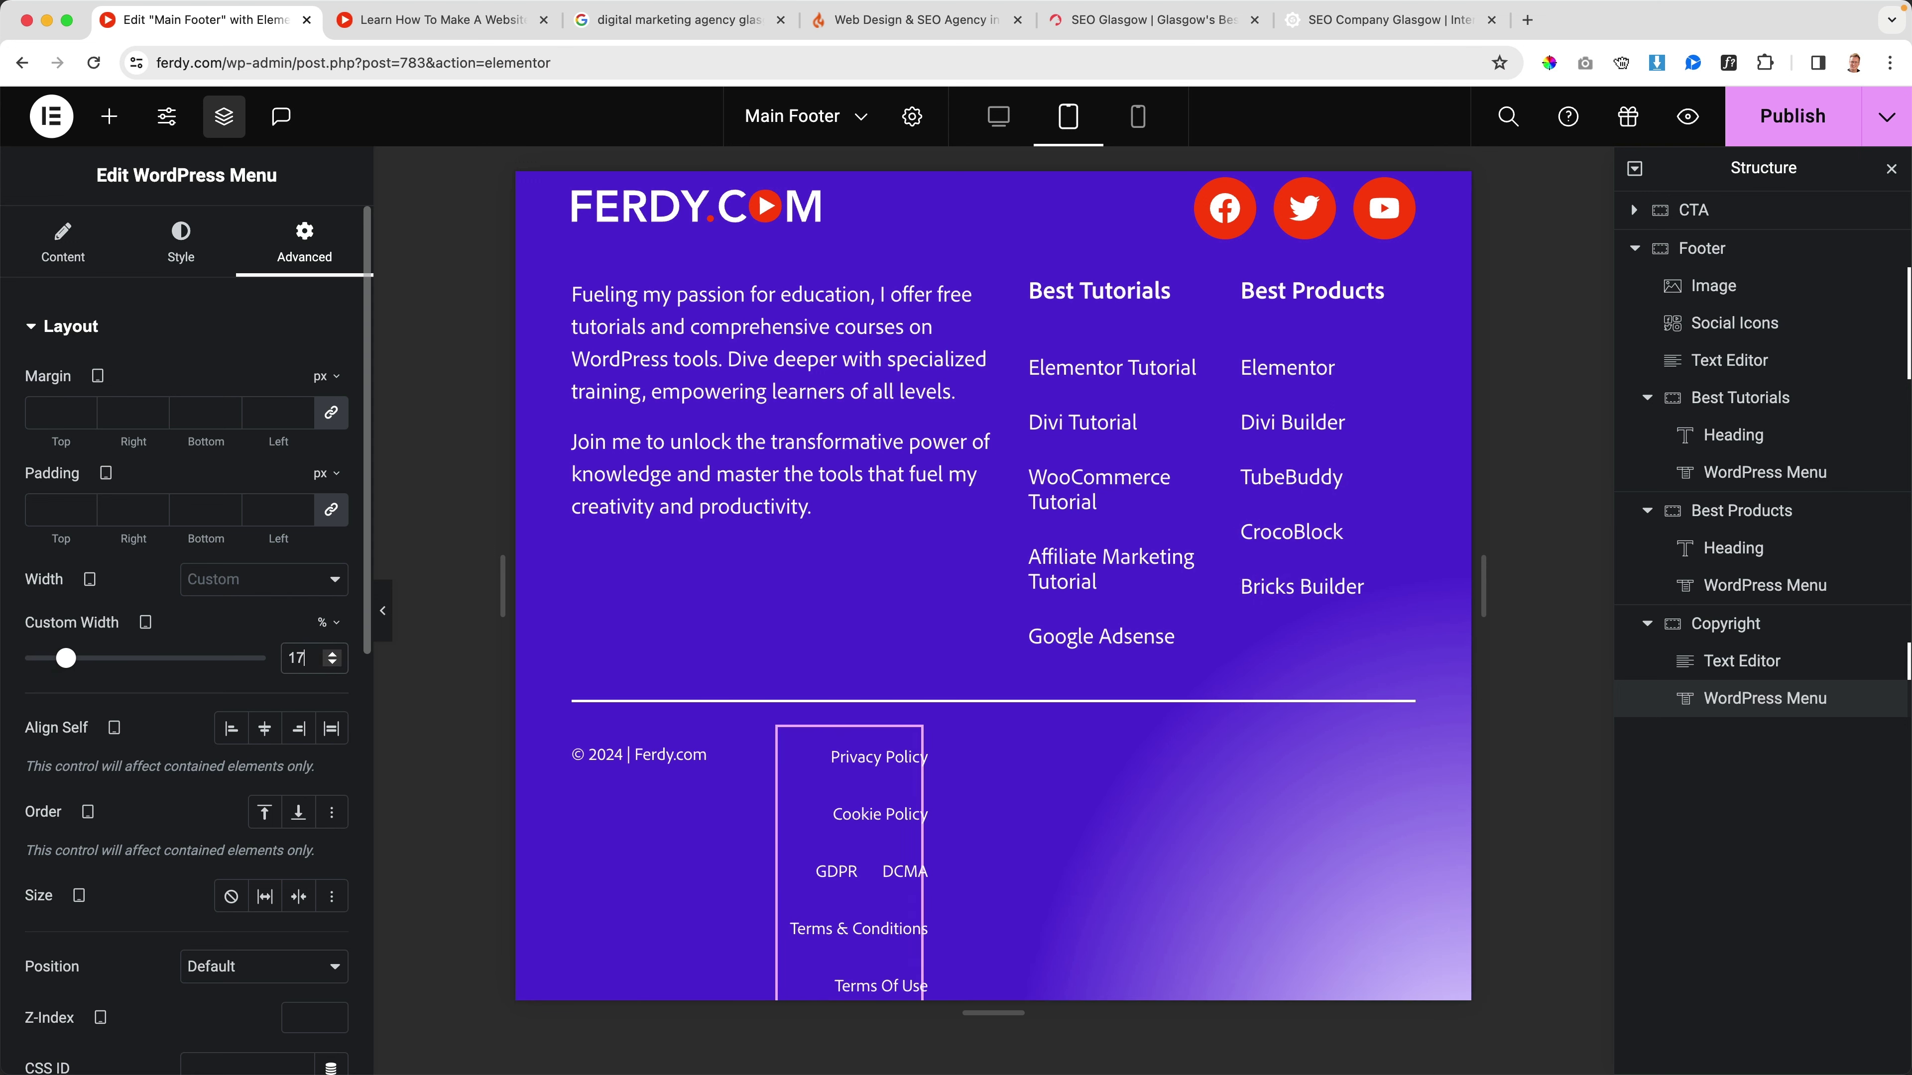
pyautogui.press('Up')
pyautogui.press('Up')
pyautogui.press('Up')
pyautogui.press('Up')
pyautogui.press('Up')
pyautogui.press('Up')
pyautogui.press('Up')
pyautogui.press('Up')
pyautogui.press('Up')
pyautogui.press('Up')
pyautogui.press('Up')
pyautogui.press('Up')
pyautogui.press('Up')
pyautogui.press('Up')
pyautogui.press('Up')
pyautogui.press('Up')
pyautogui.press('Up')
pyautogui.press('Up')
pyautogui.press('Up')
pyautogui.press('Up')
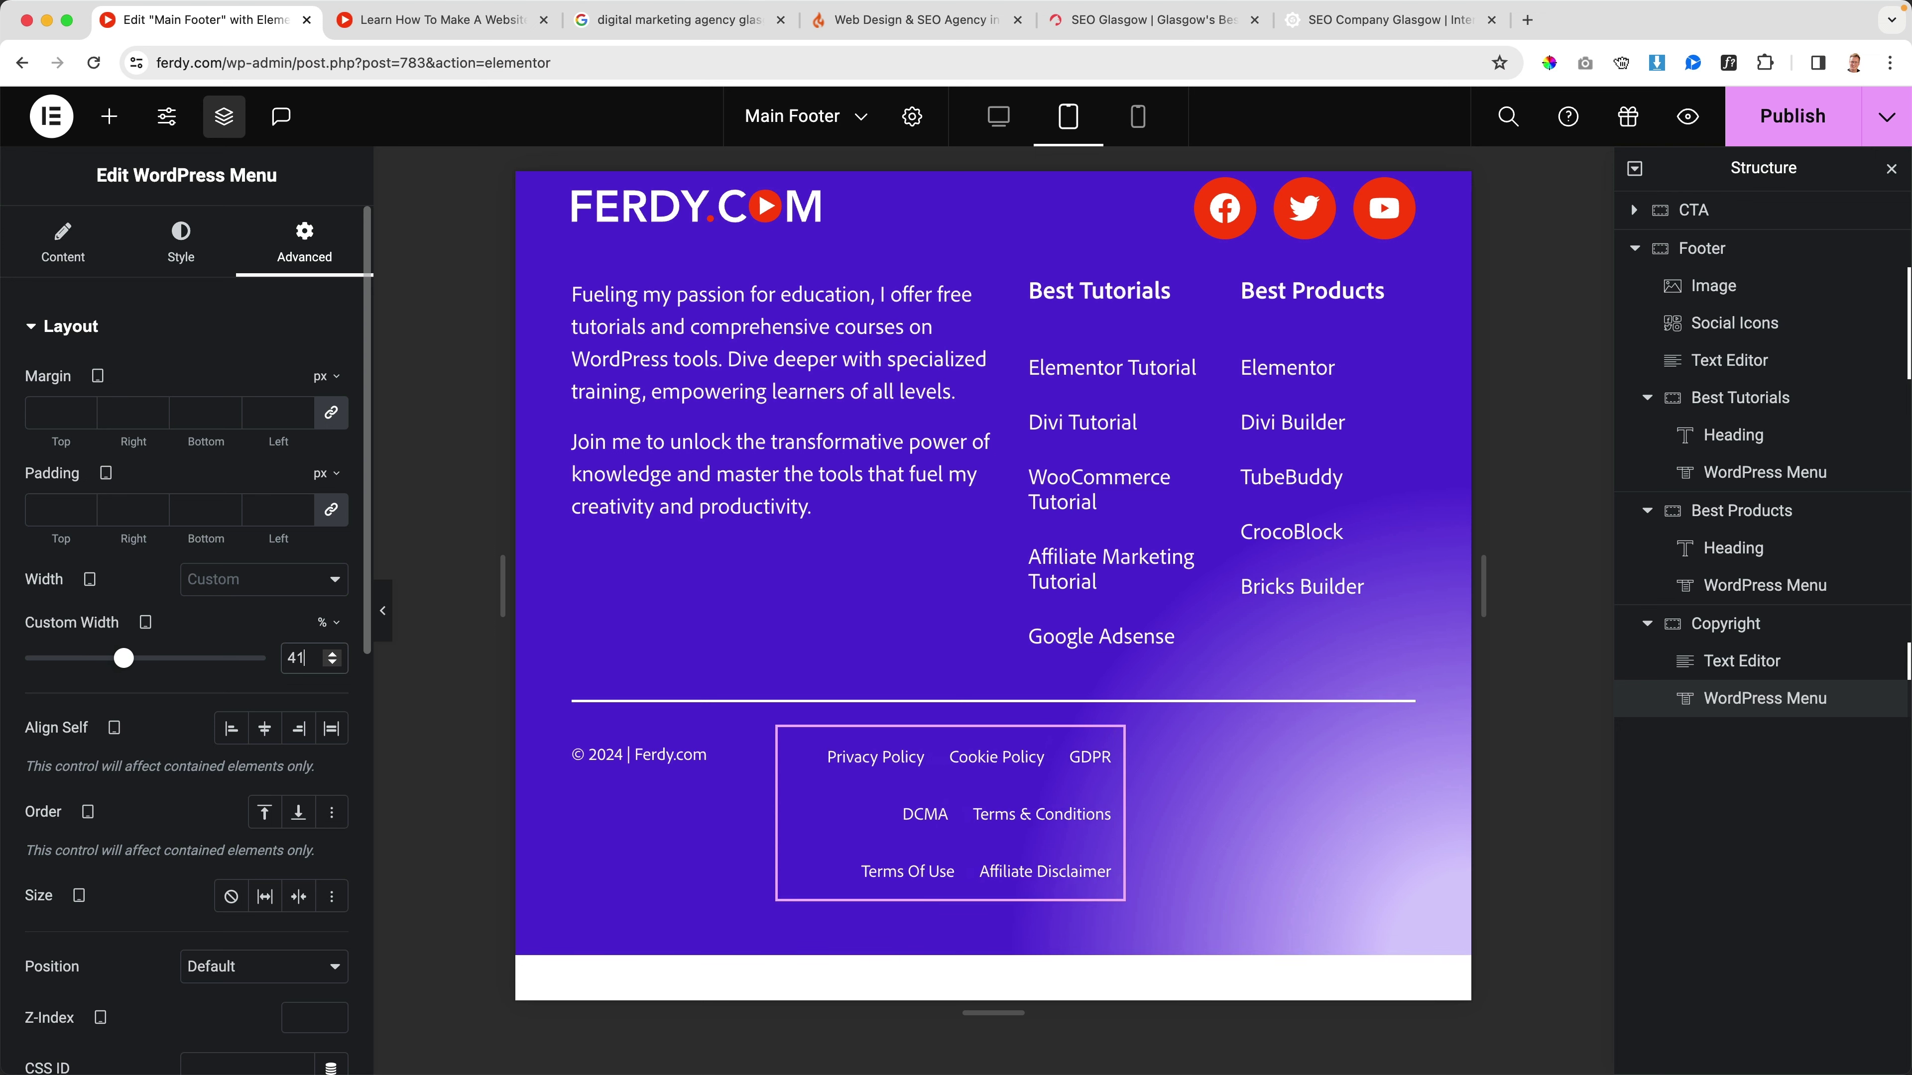
pyautogui.press('Up')
pyautogui.press('Up')
pyautogui.press('Up')
pyautogui.press('Up')
pyautogui.press('Up')
pyautogui.press('Up')
pyautogui.press('Up')
pyautogui.press('Up')
pyautogui.press('Up')
pyautogui.press('Up')
pyautogui.press('Up')
pyautogui.press('Up')
pyautogui.press('Up')
pyautogui.press('Up')
pyautogui.press('Up')
pyautogui.press('Up')
pyautogui.press('Up')
pyautogui.press('Up')
pyautogui.press('Up')
pyautogui.press('Up')
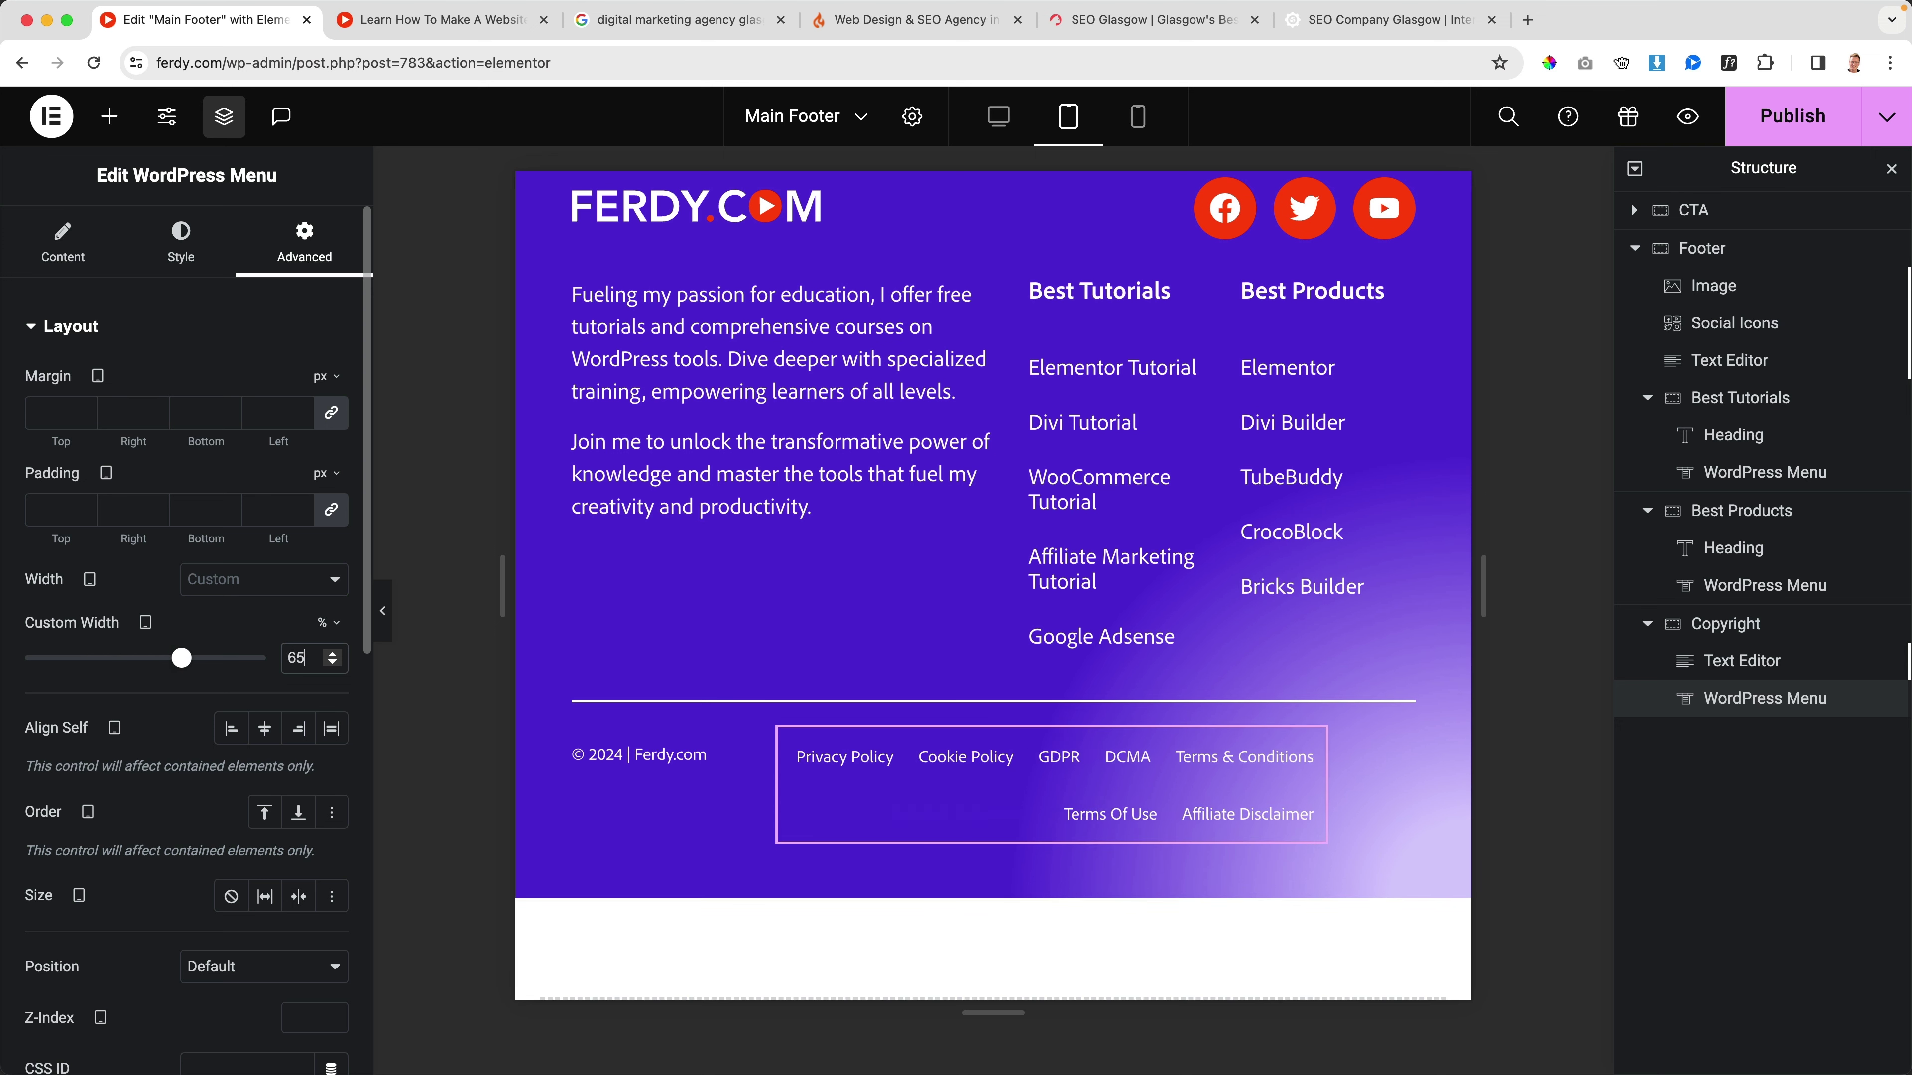
pyautogui.press('Up')
pyautogui.press('Up')
pyautogui.press('Up')
pyautogui.press('Up')
pyautogui.press('Up')
pyautogui.press('Up')
pyautogui.press('Up')
pyautogui.press('Up')
pyautogui.press('Up')
pyautogui.press('Up')
pyautogui.press('Up')
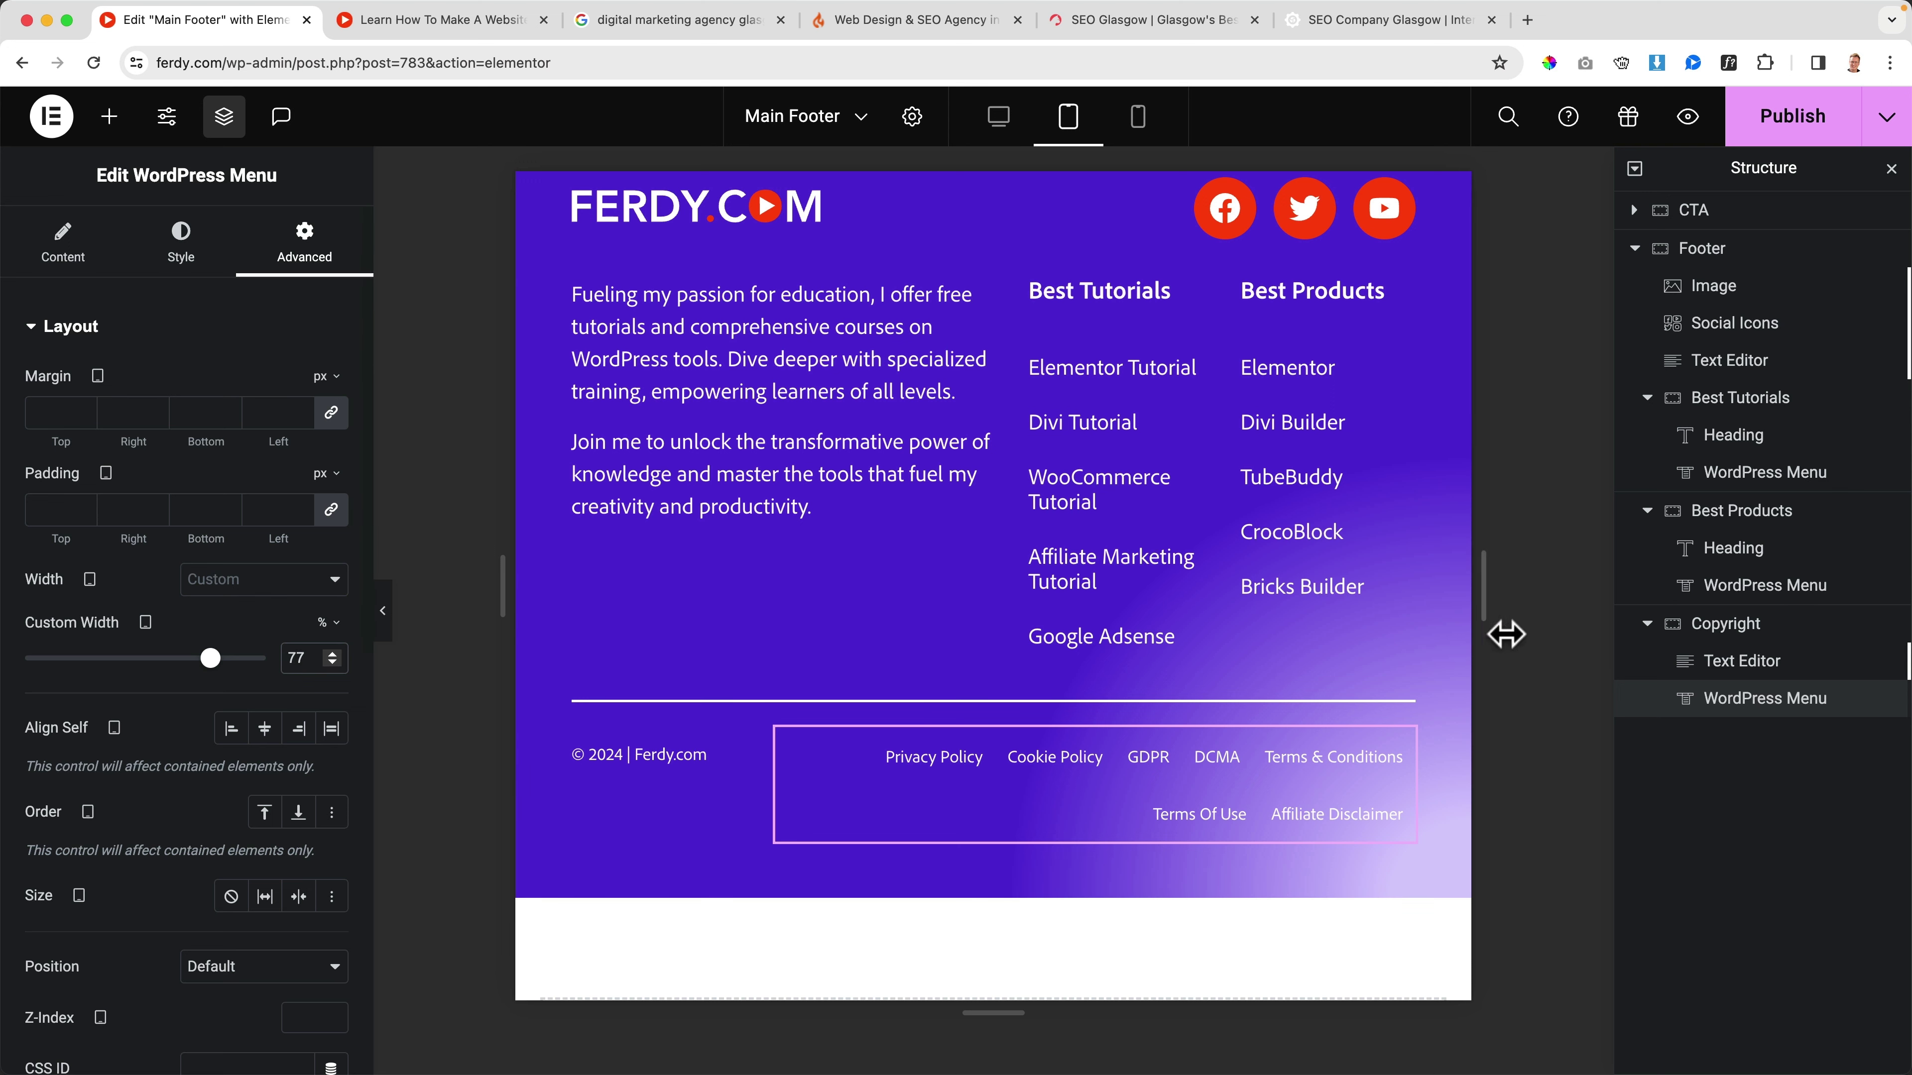
# Step: Change the Copyright container's tablet direction to a vertical column and set its copyright text to Full Width (100%)
pyautogui.click(1754, 625)
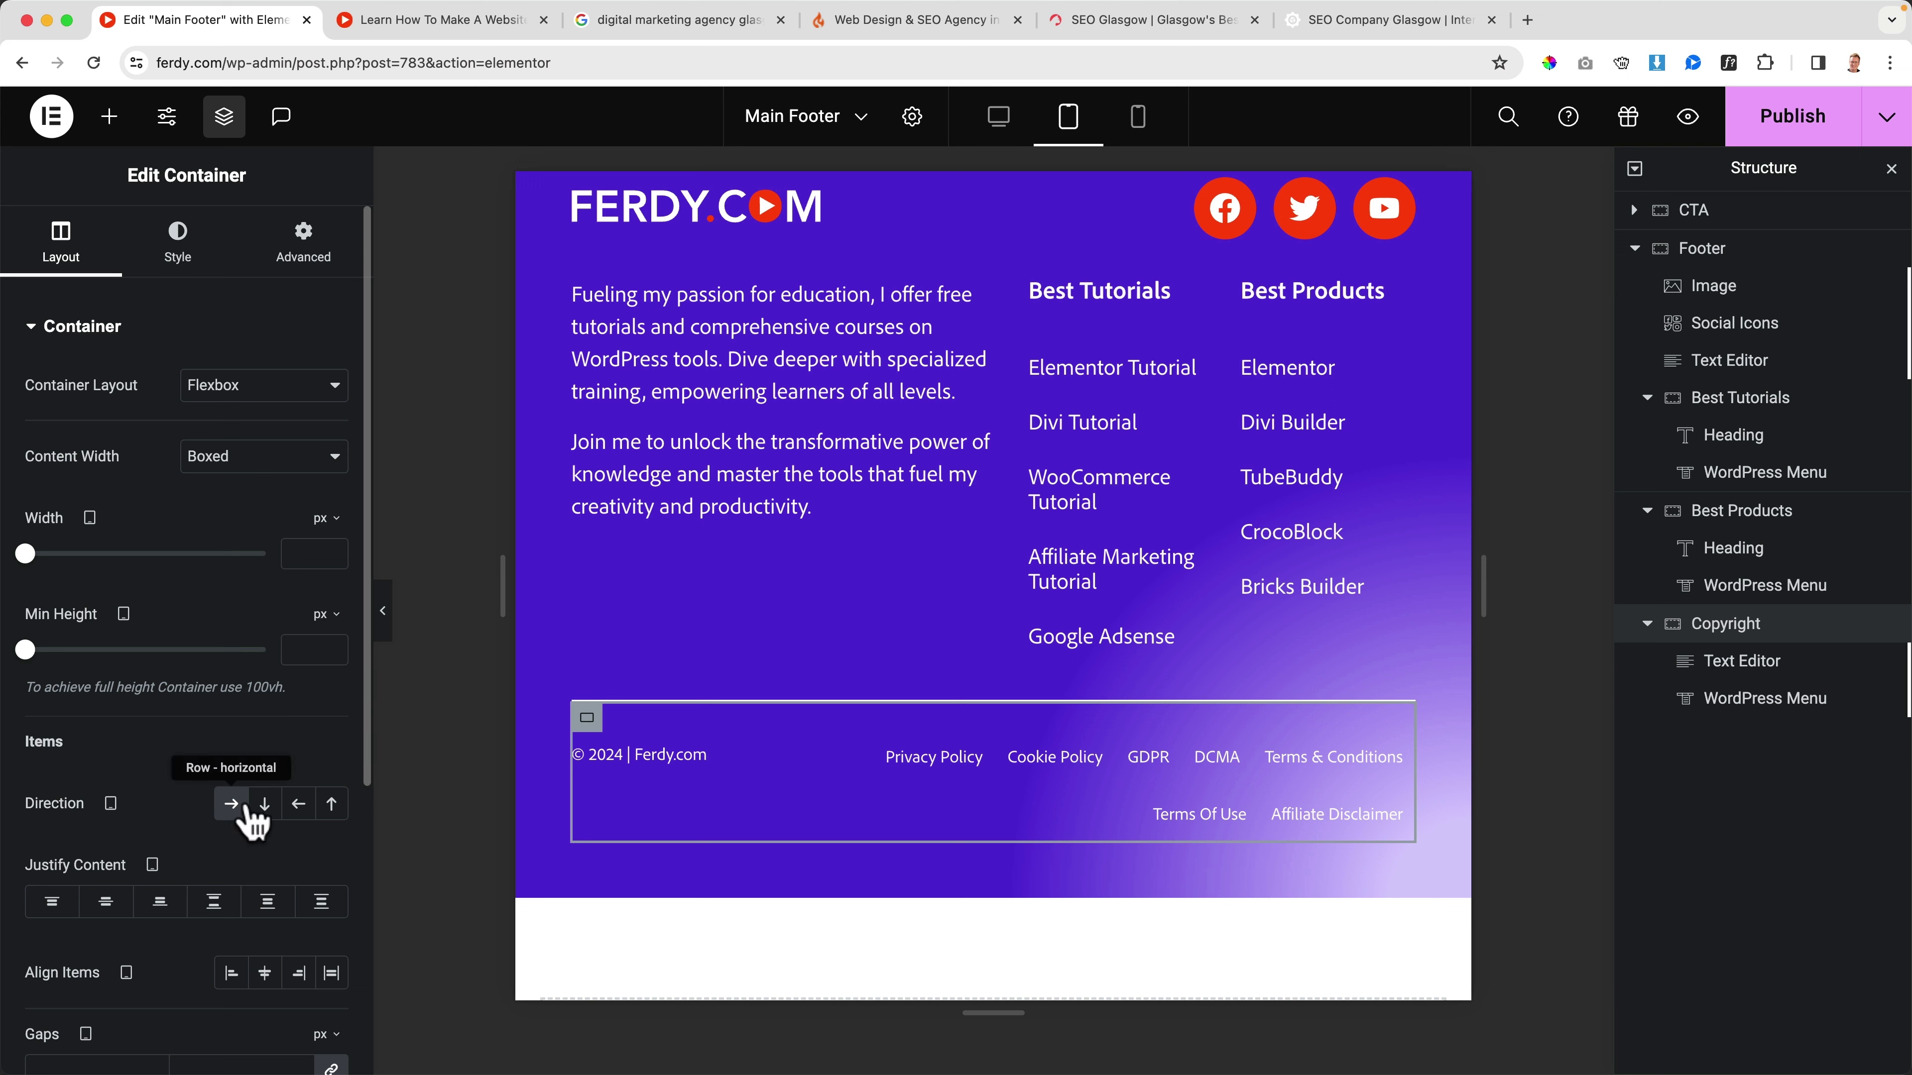
pyautogui.click(264, 804)
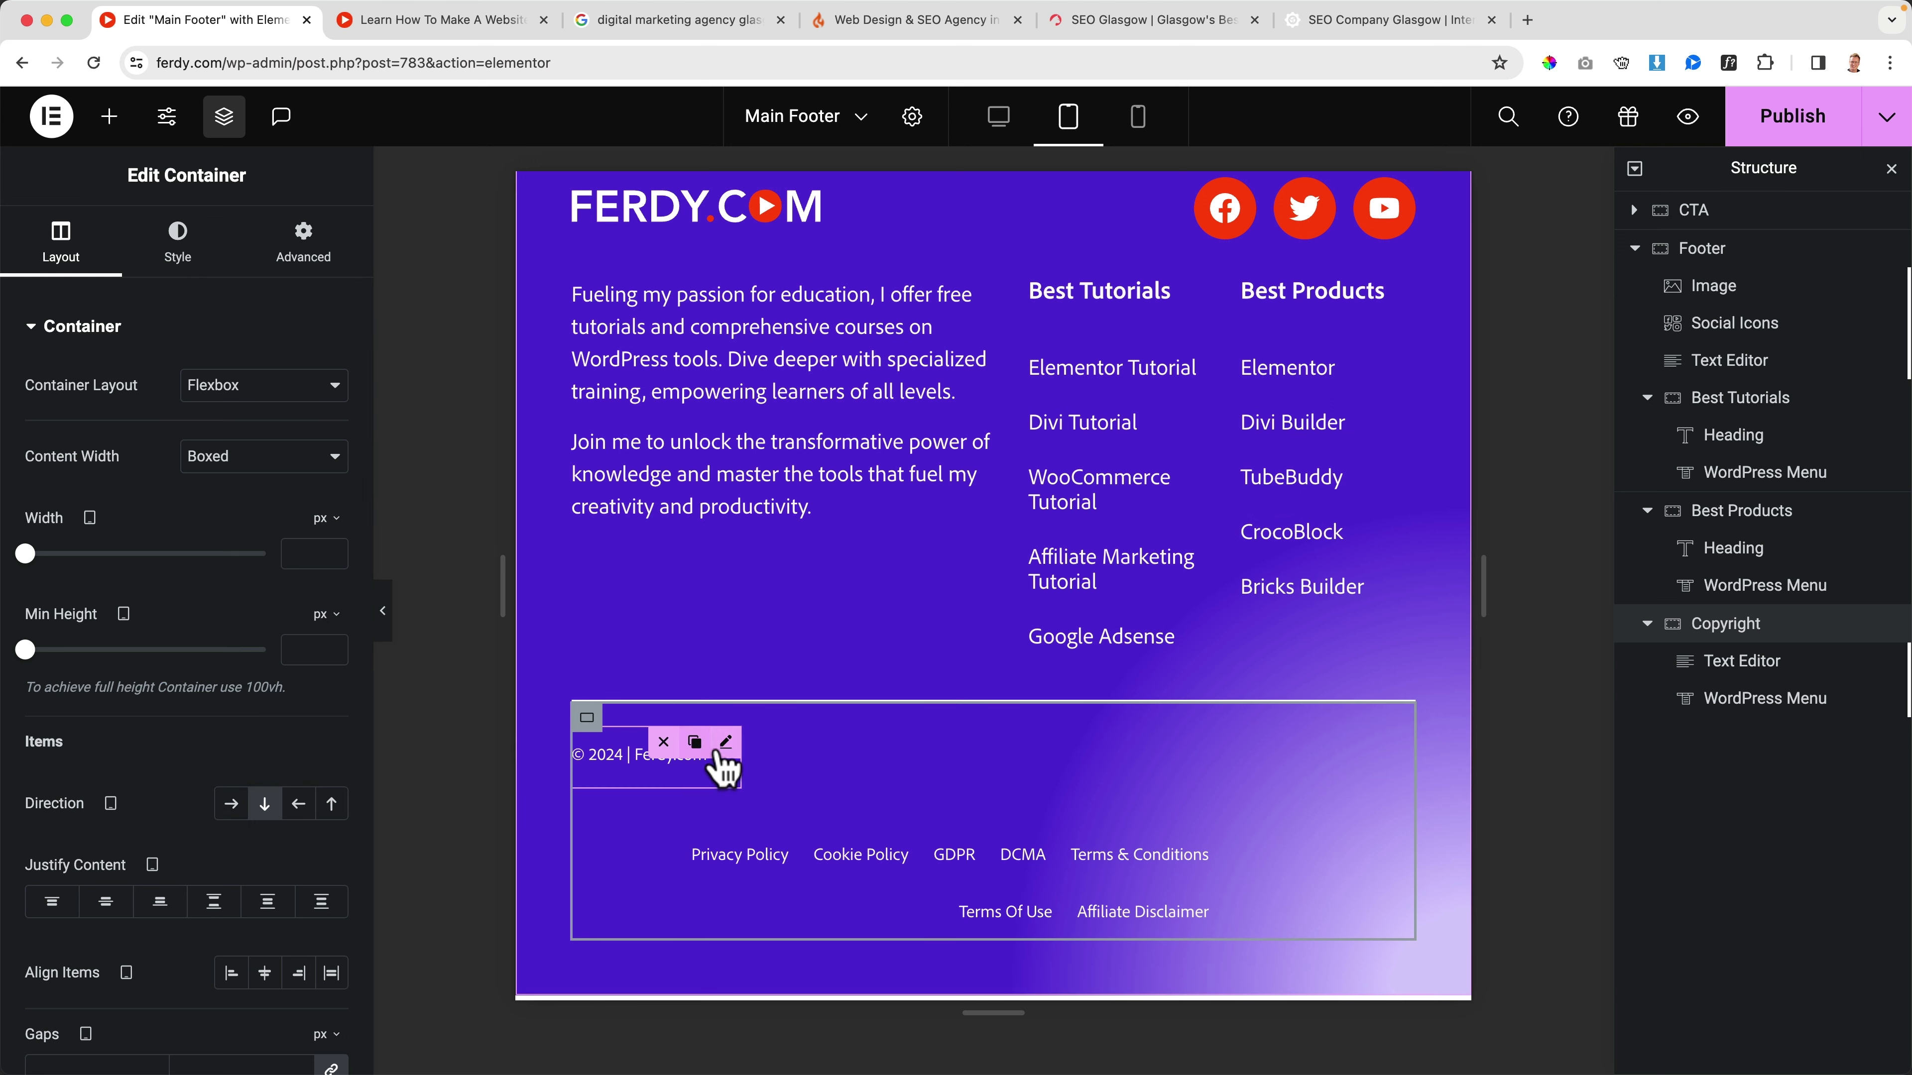
pyautogui.click(724, 759)
pyautogui.click(277, 581)
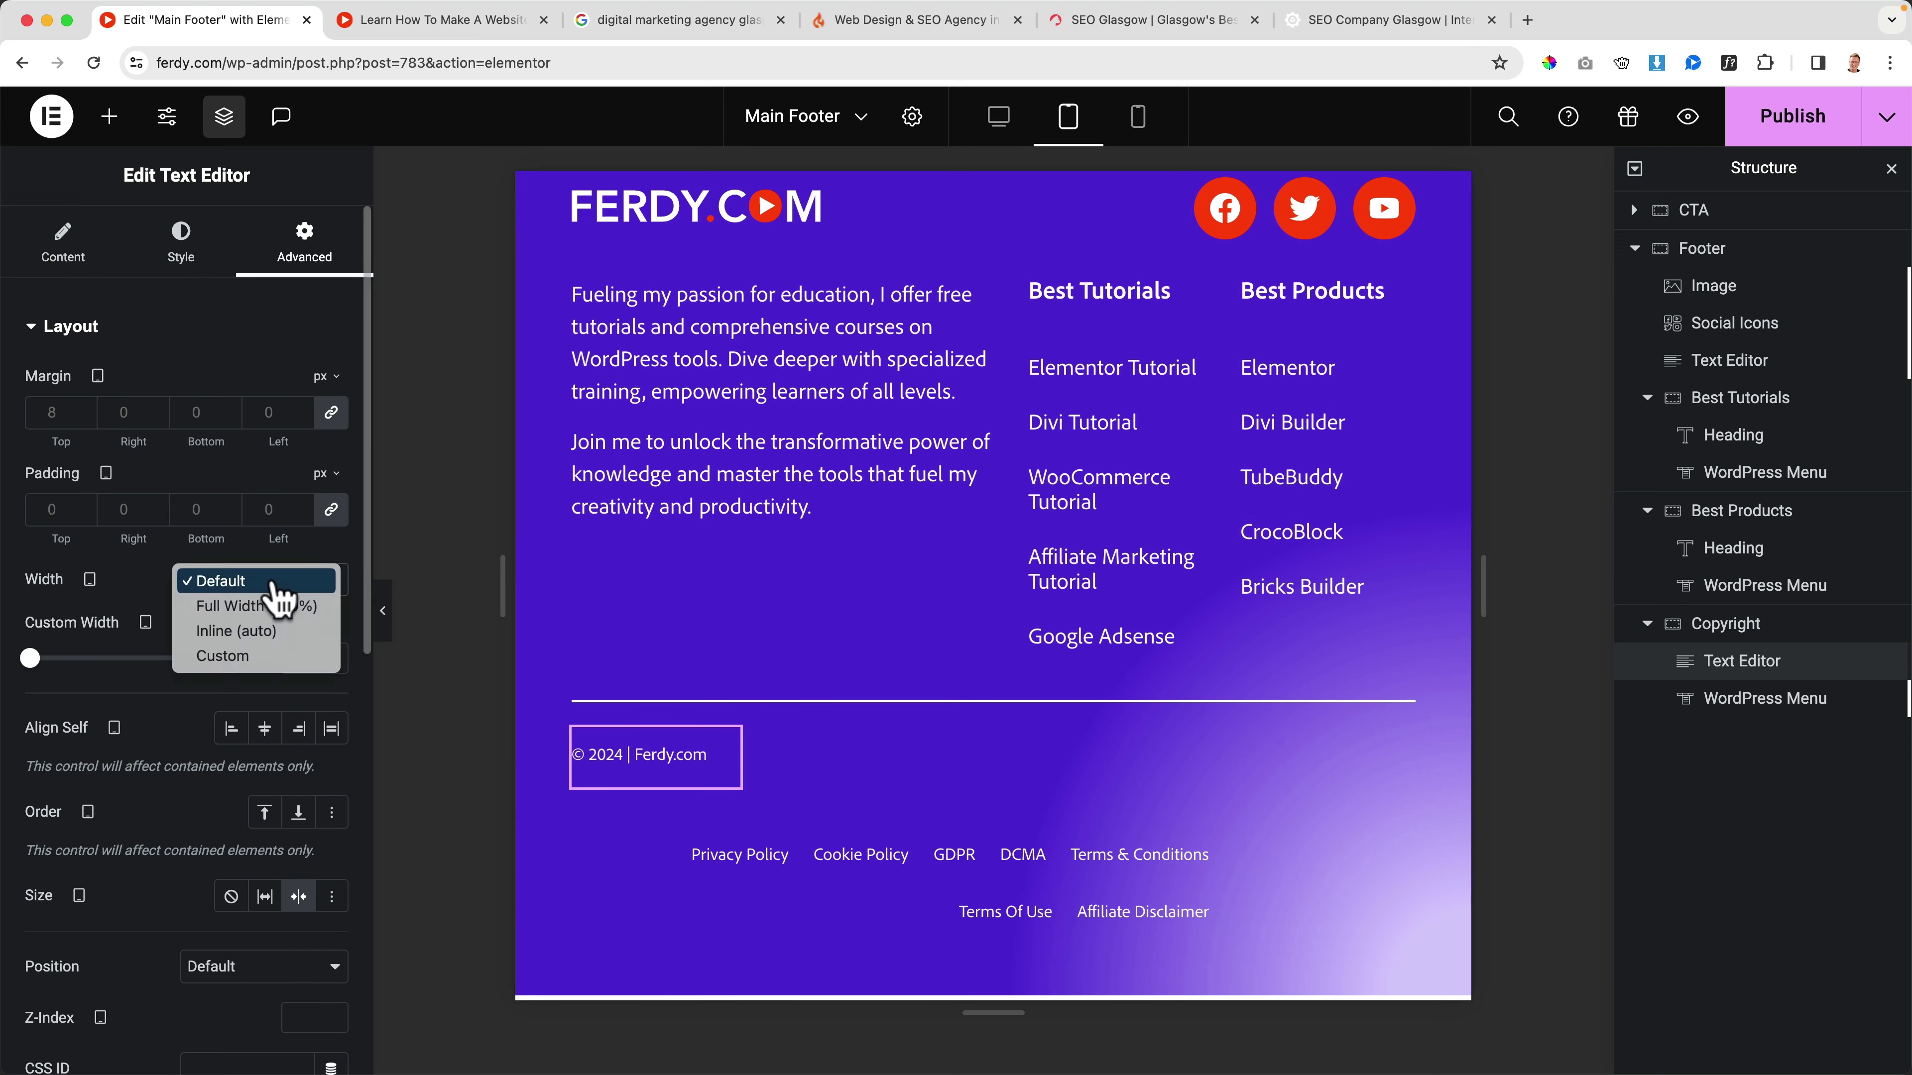
pyautogui.click(263, 616)
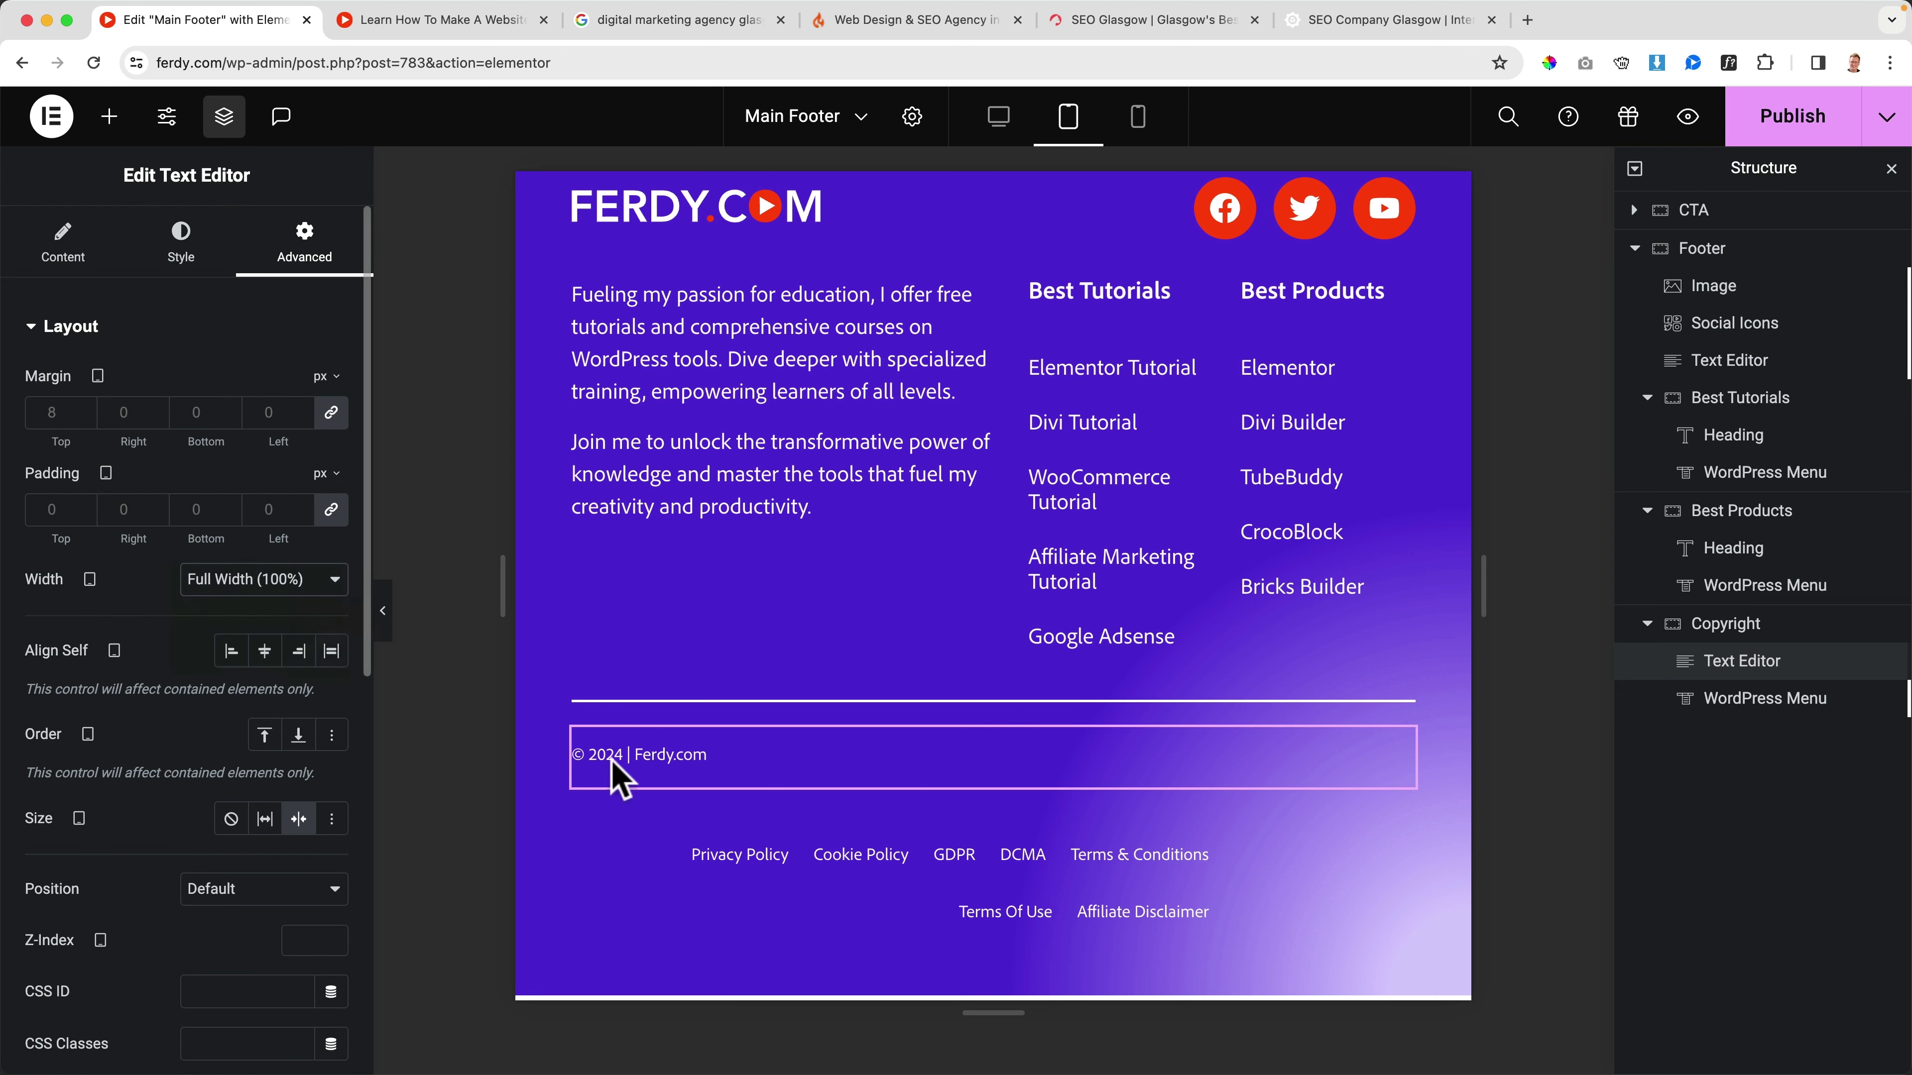
# Step: Set the width of the legal links menu to Full Width (100%) for tablet
pyautogui.click(1210, 856)
pyautogui.click(248, 581)
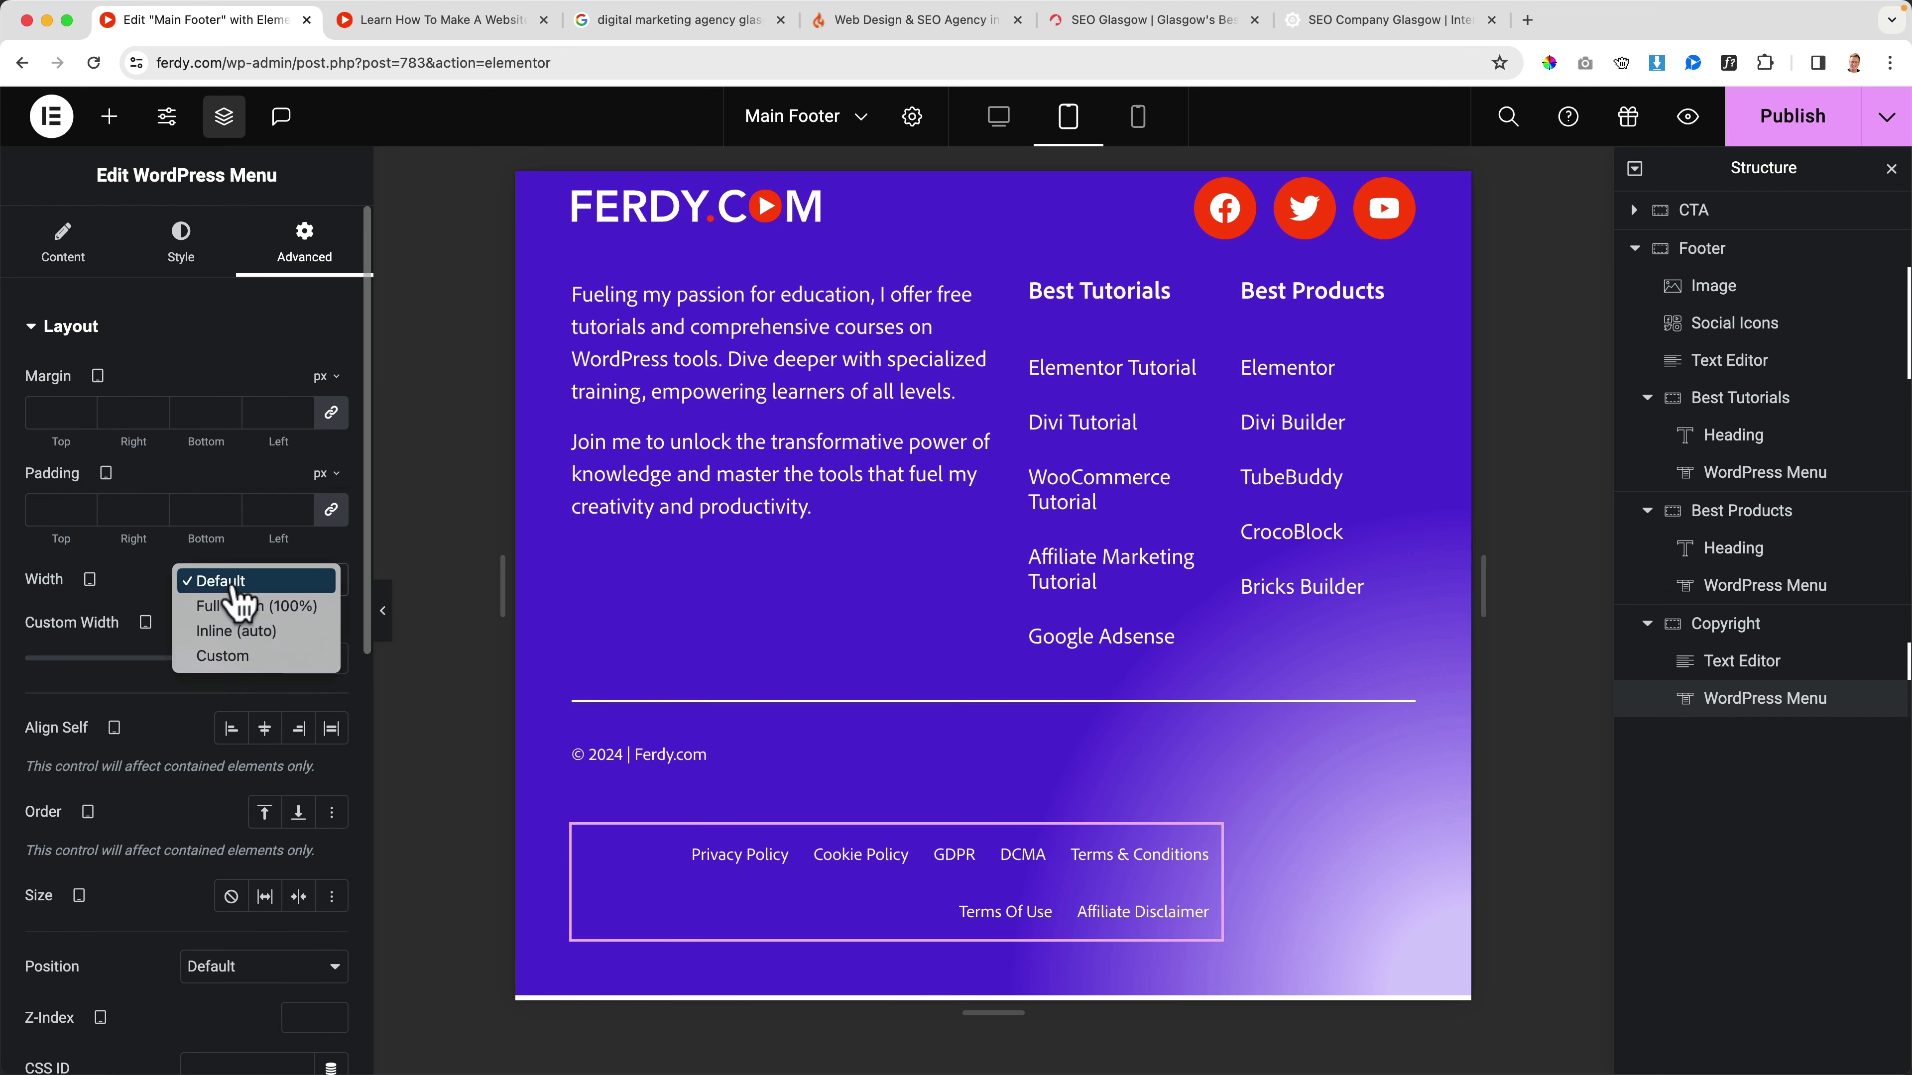
pyautogui.click(252, 611)
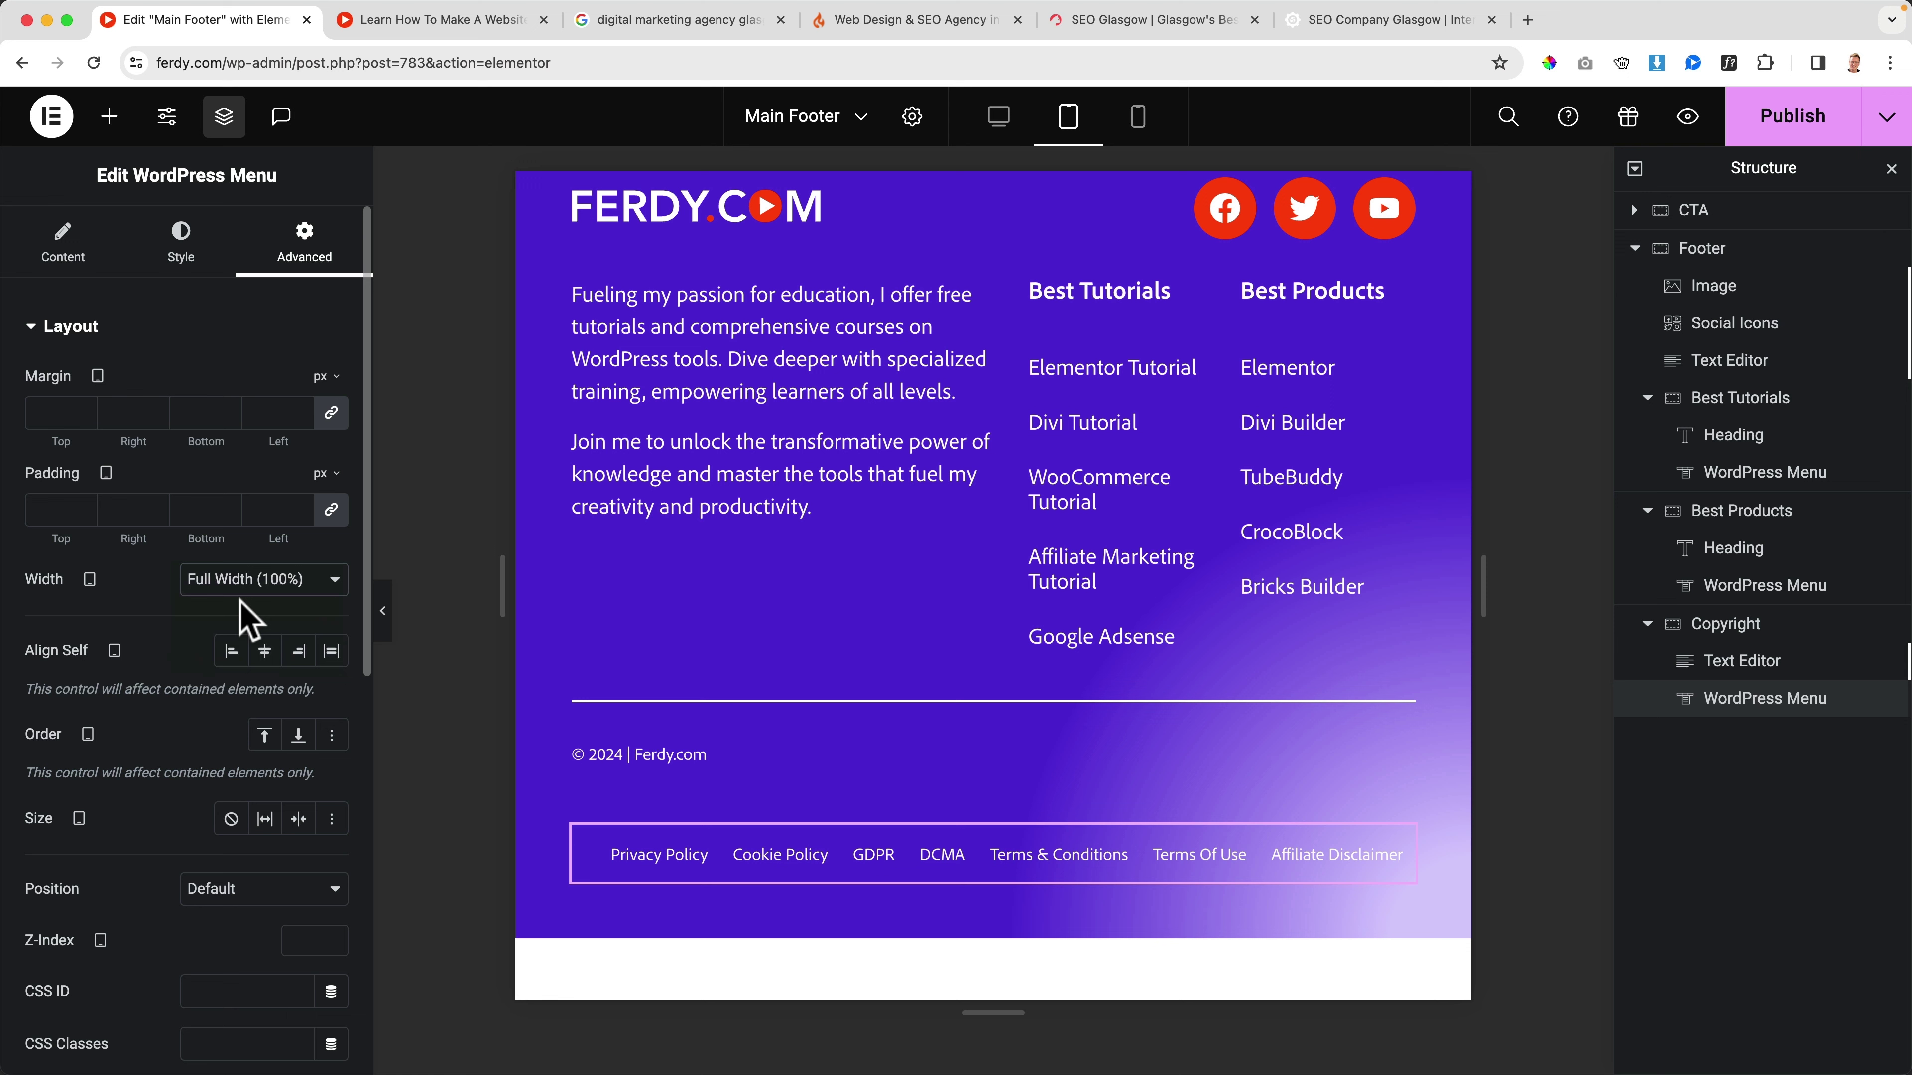
# Step: Centre-align the copyright text for tablet and set its order to the end, below the legal menu
pyautogui.click(790, 762)
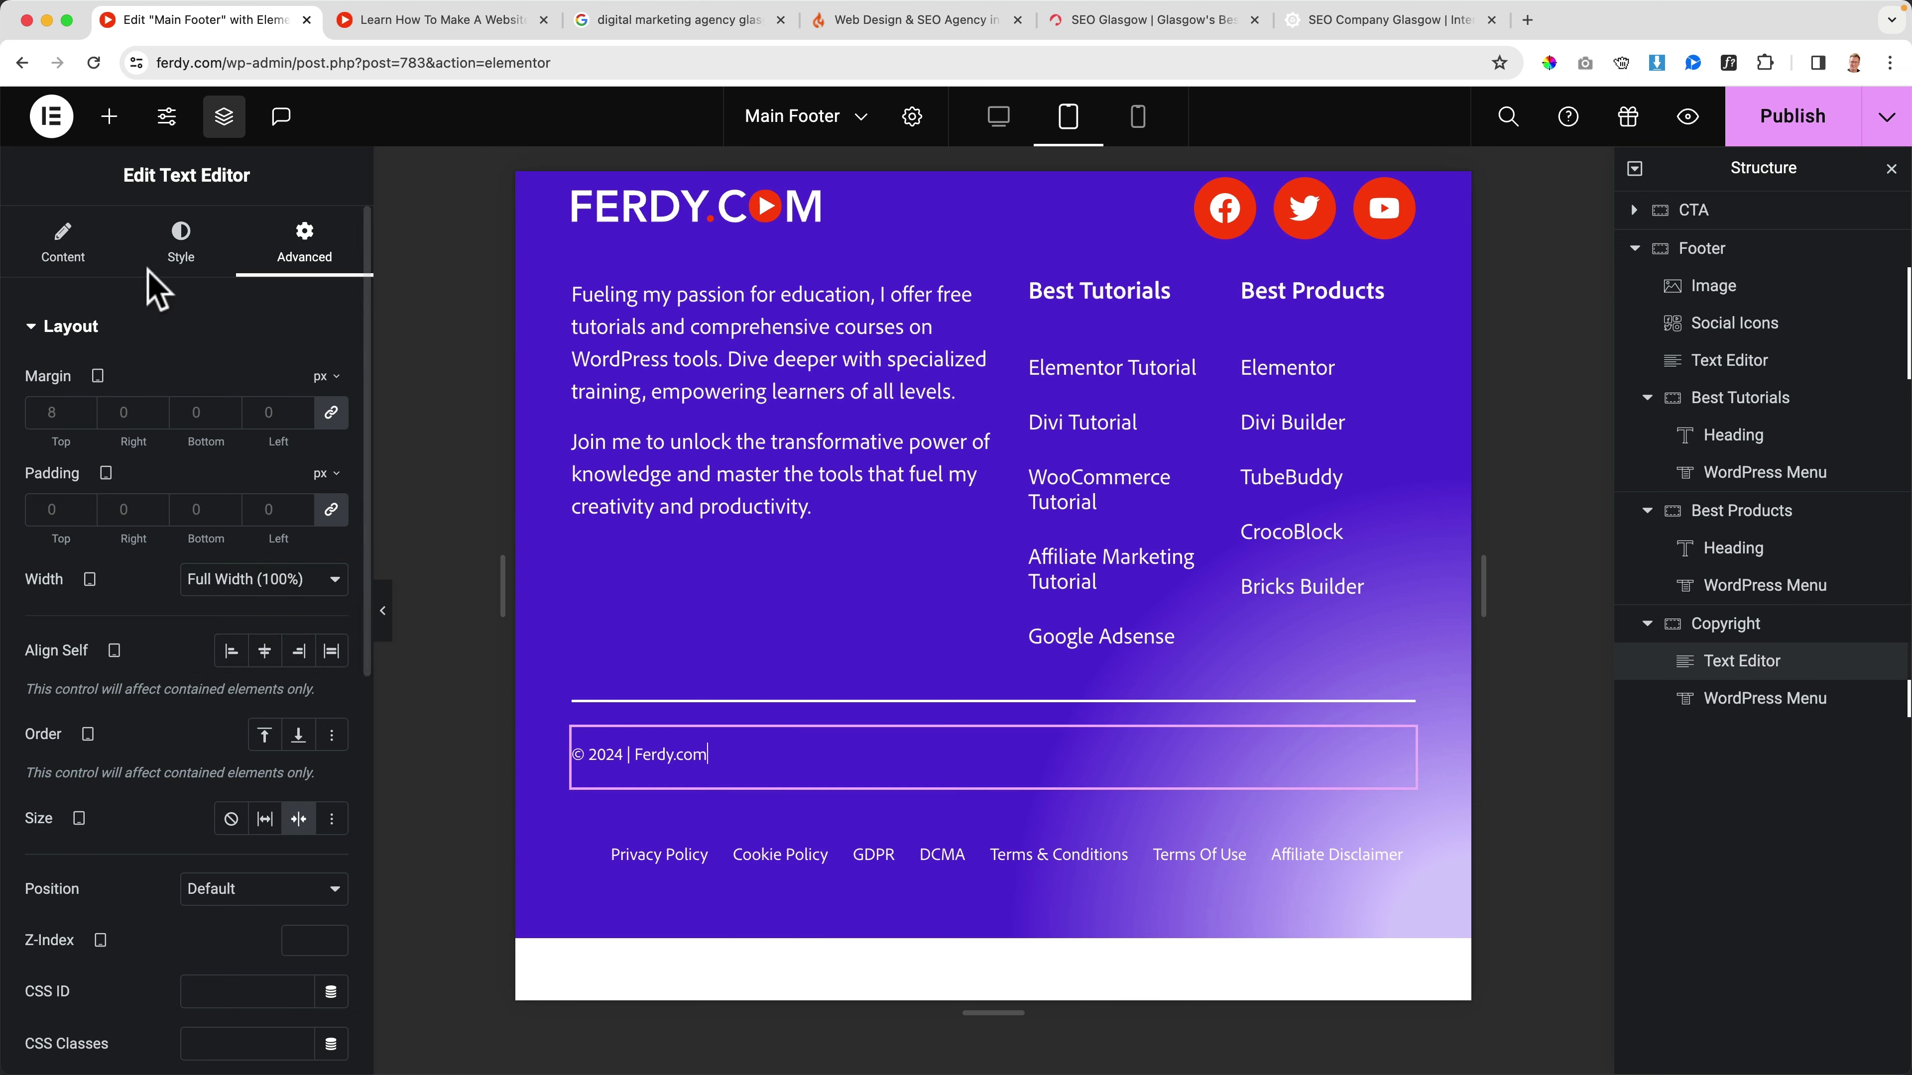
pyautogui.click(184, 245)
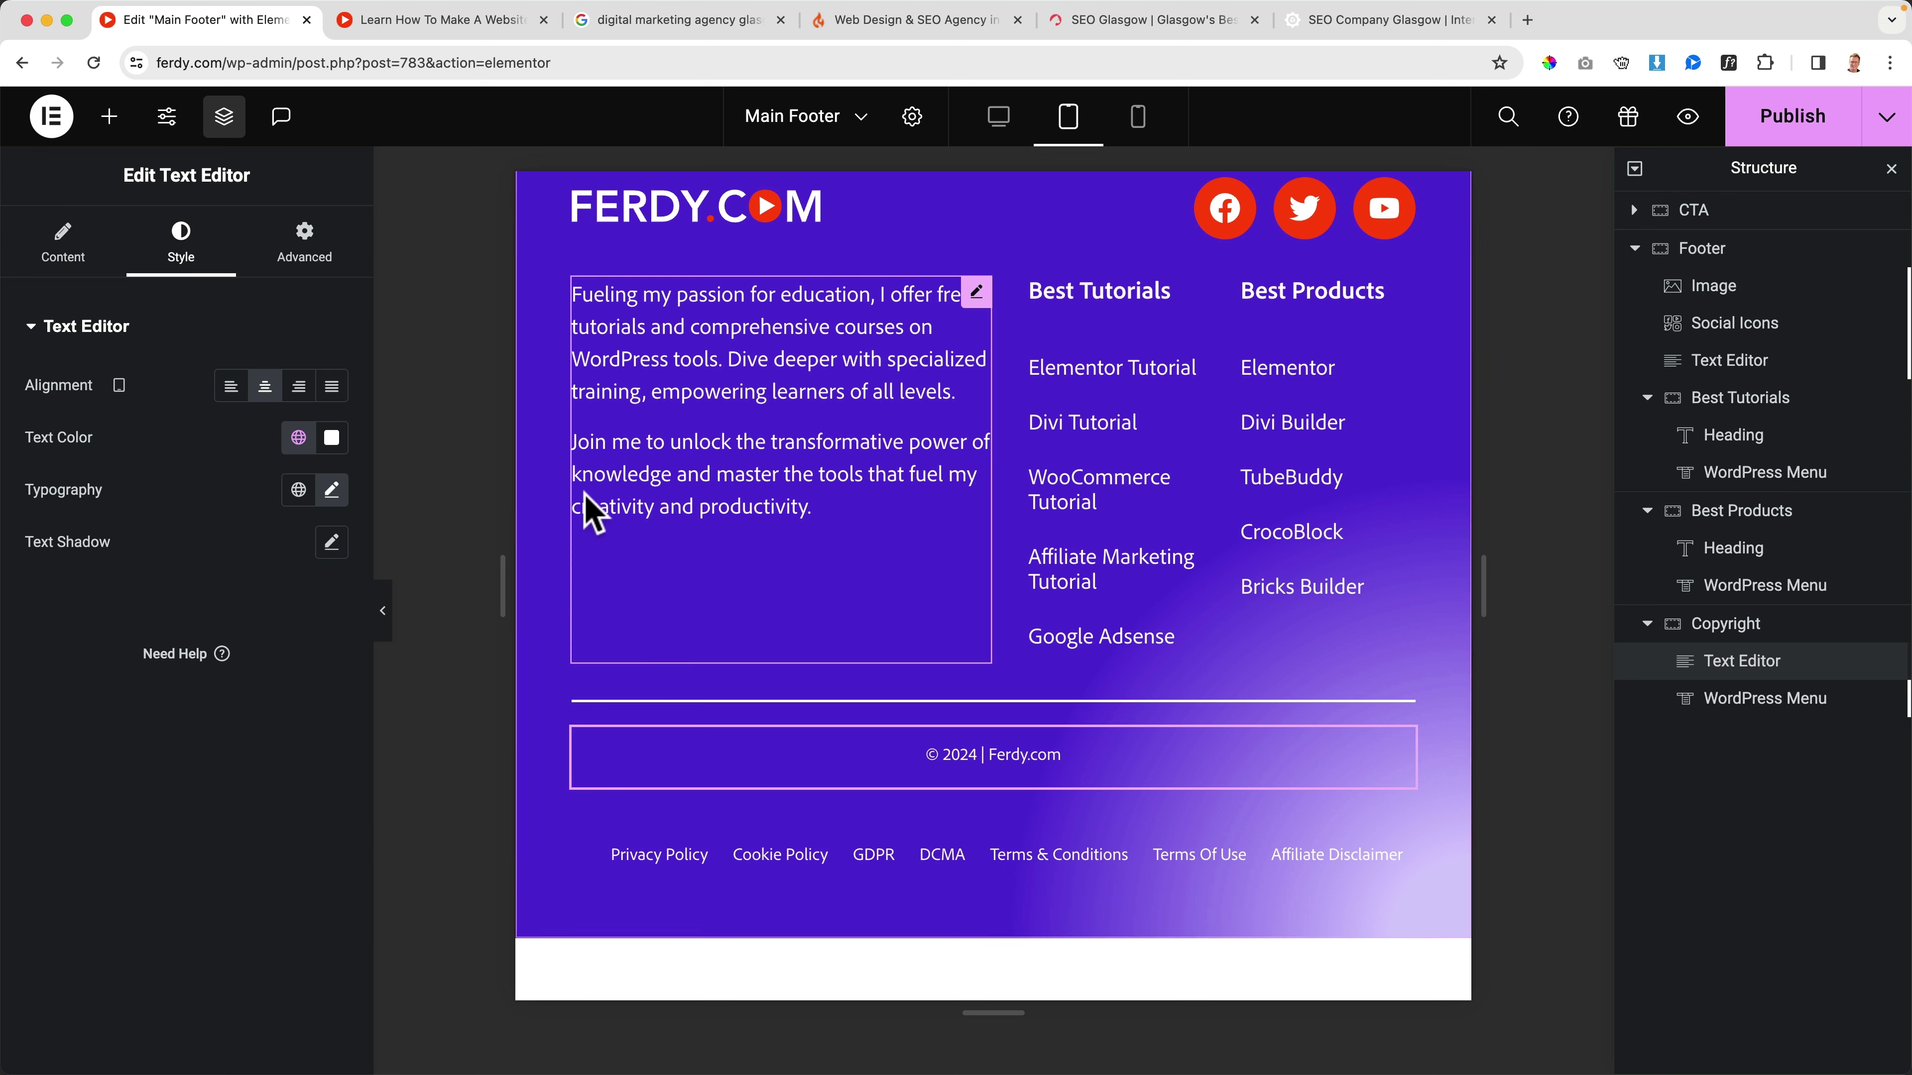
pyautogui.click(310, 248)
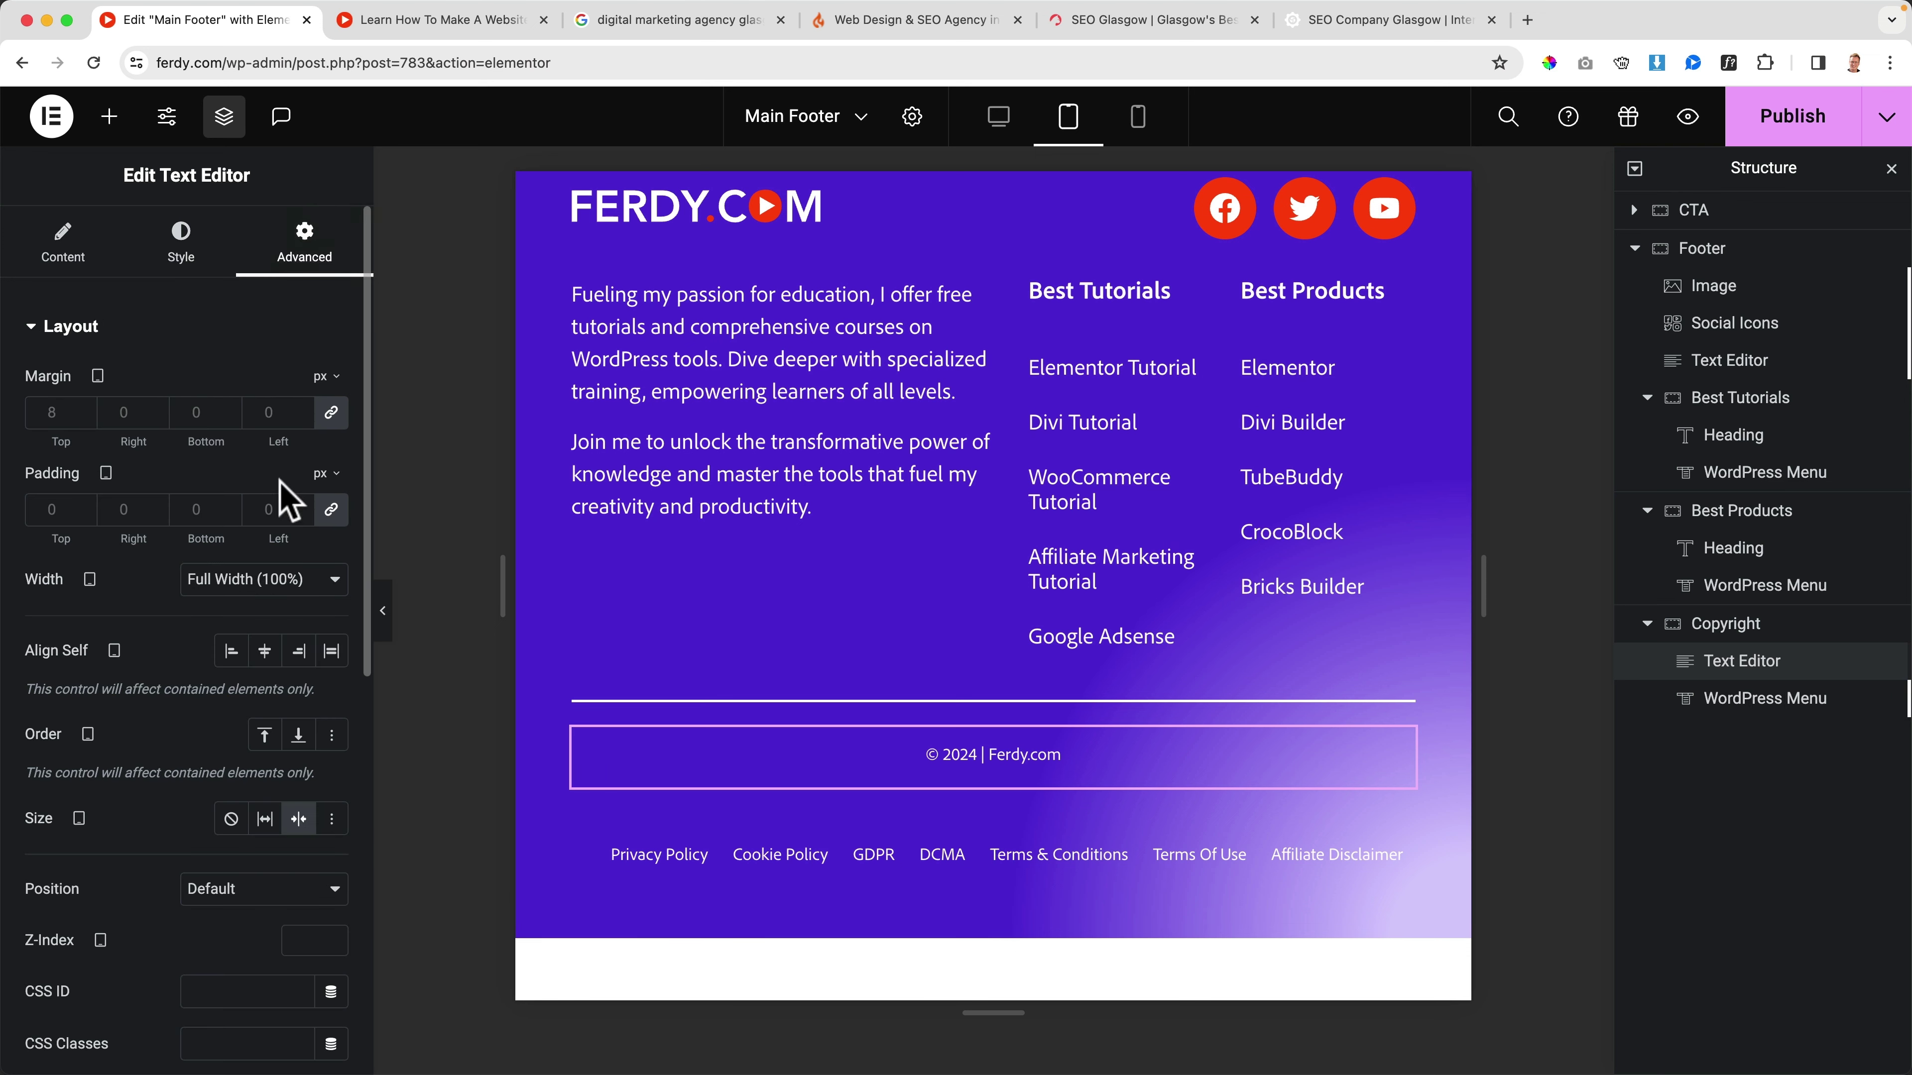
pyautogui.click(299, 735)
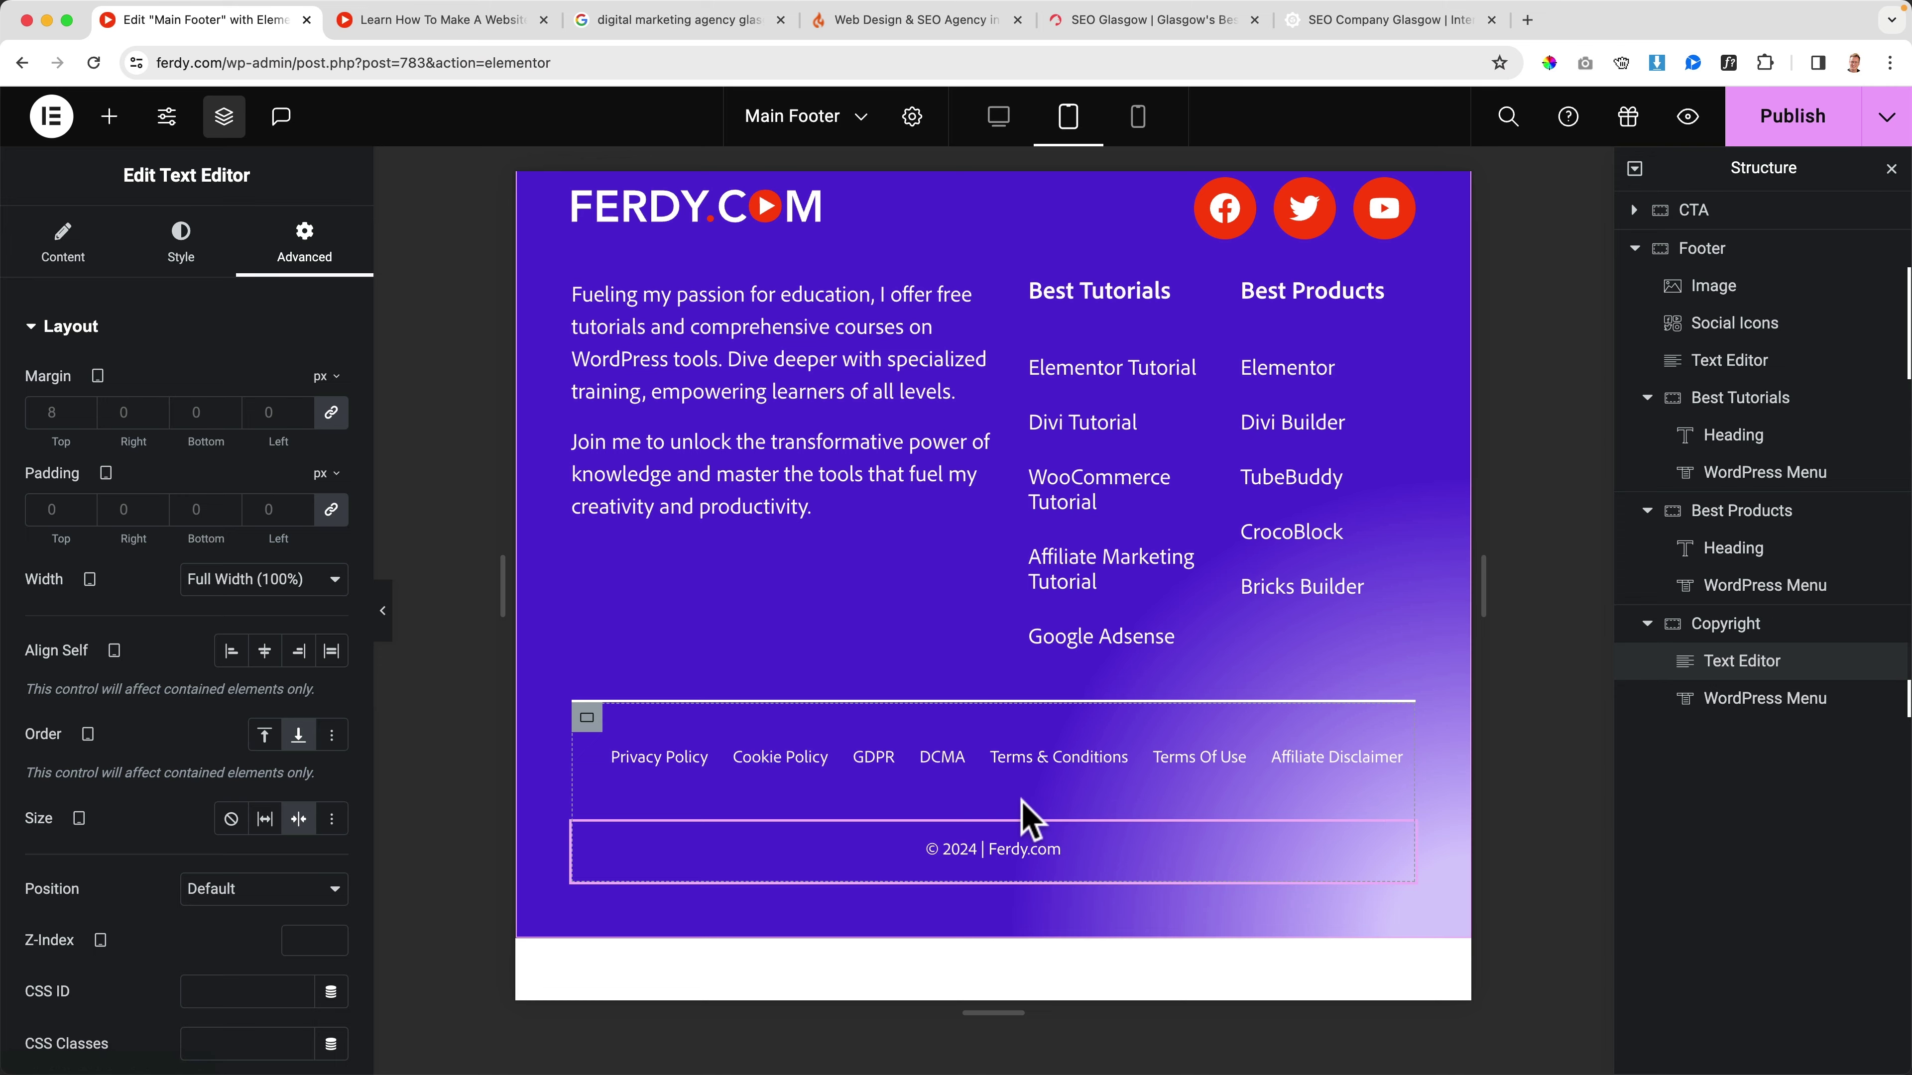
# Step: Switch to the mobile preview and set the Footer container's padding to 30 px on all four sides
pyautogui.click(1139, 116)
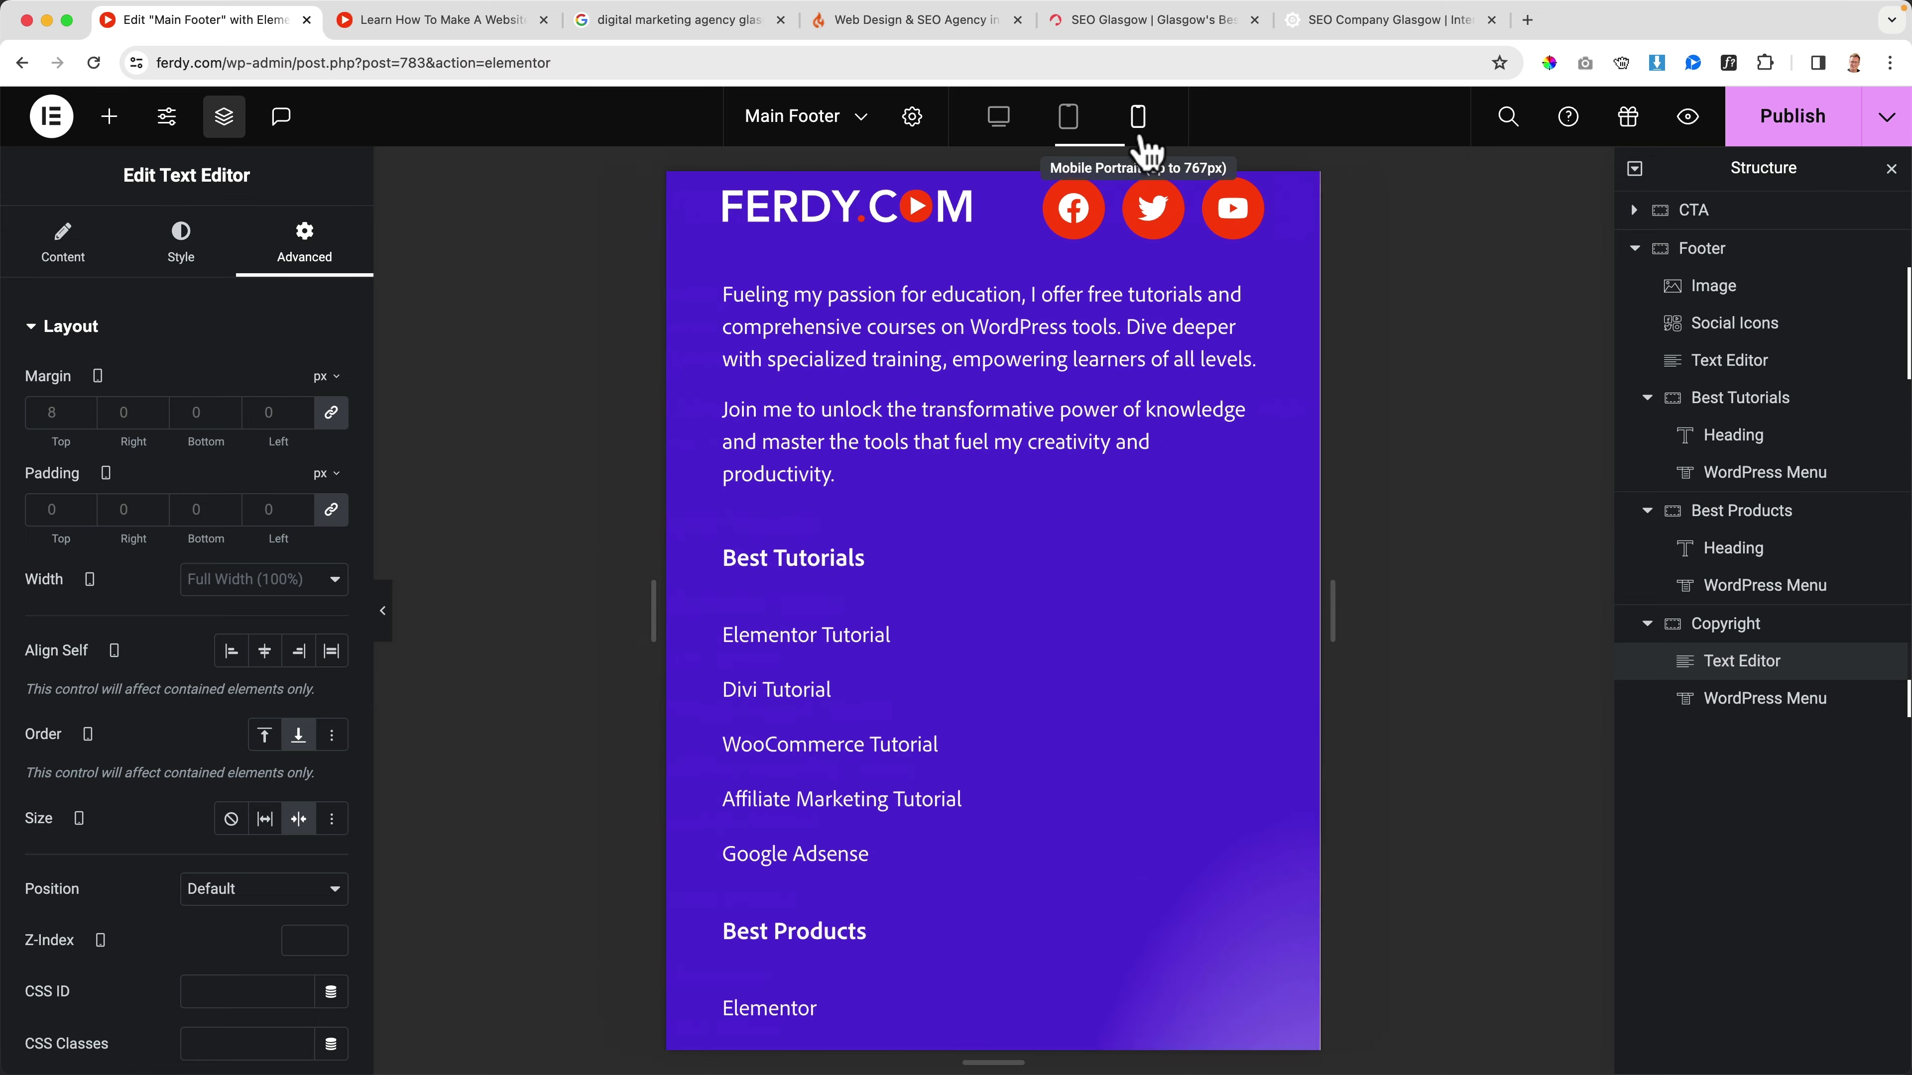
pyautogui.scroll(-10, 1057, 558)
pyautogui.scroll(15, 1057, 557)
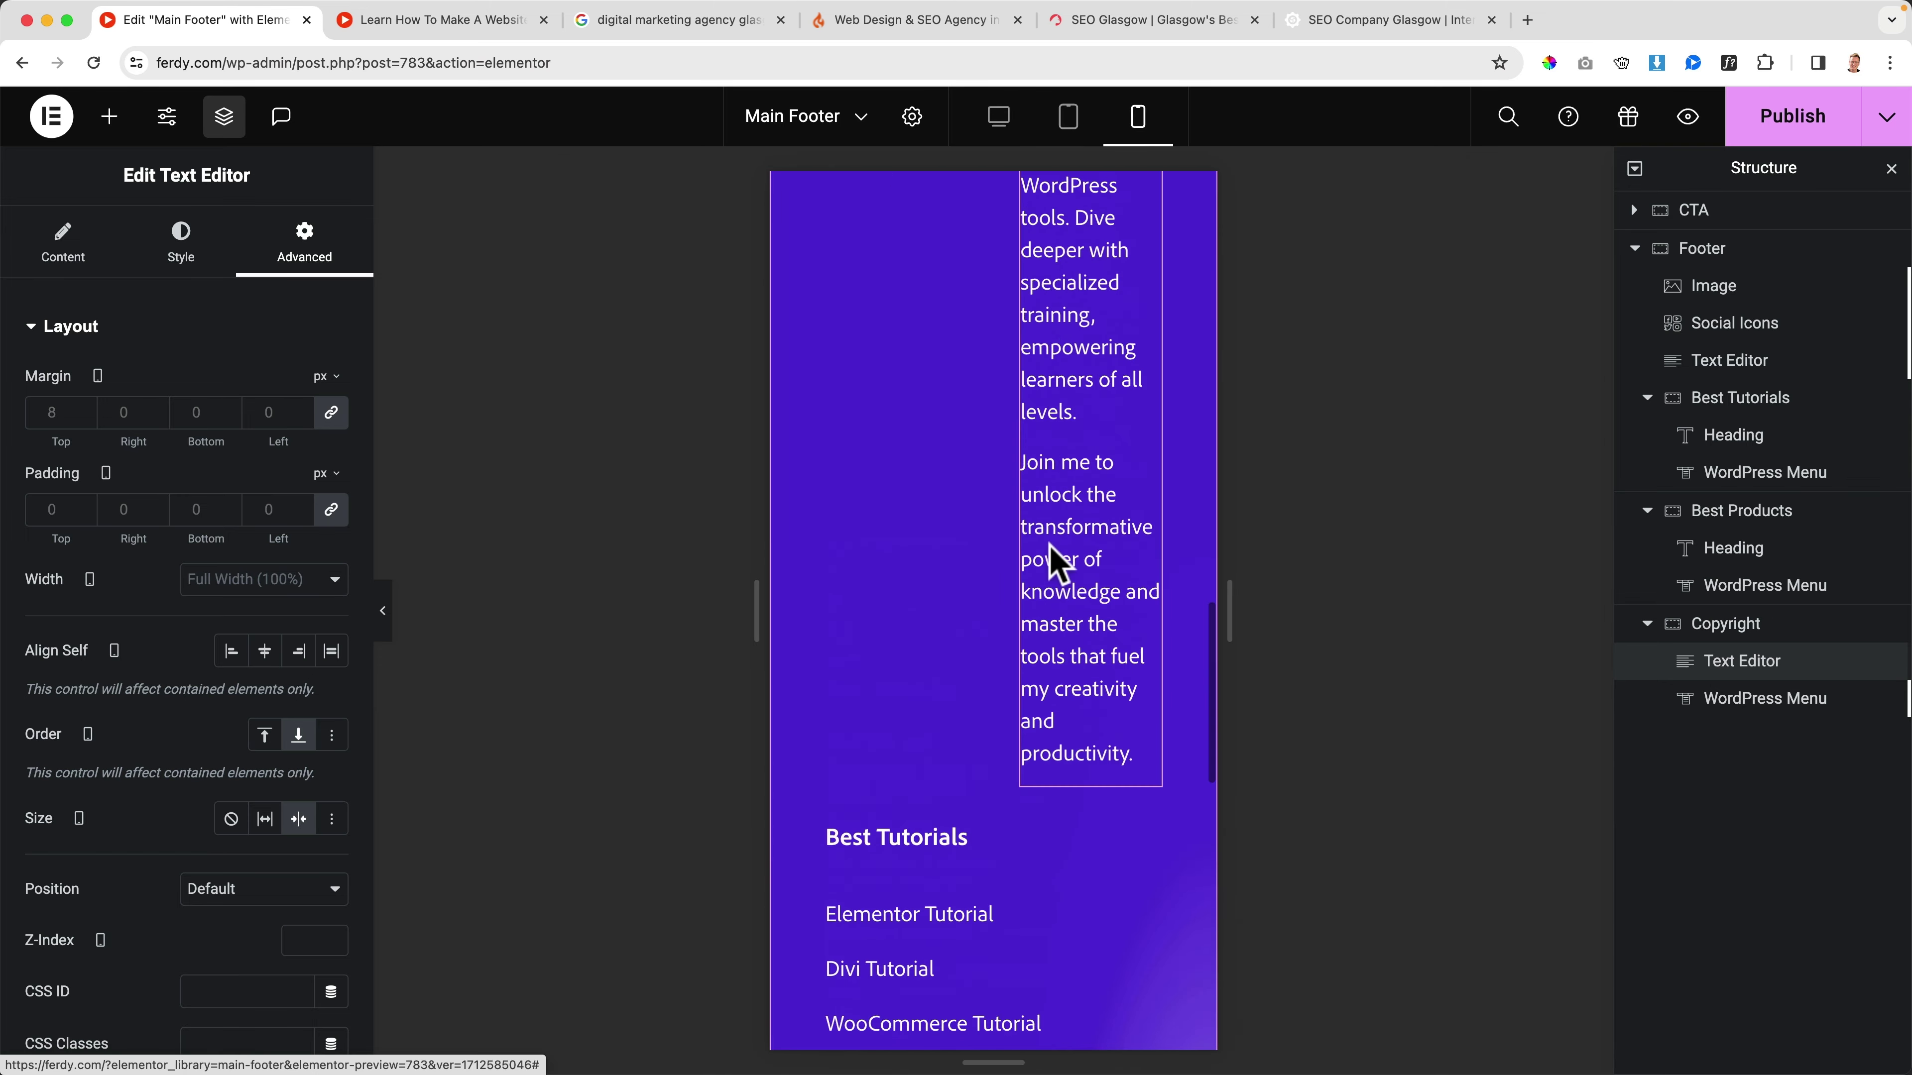
pyautogui.scroll(8, 1054, 556)
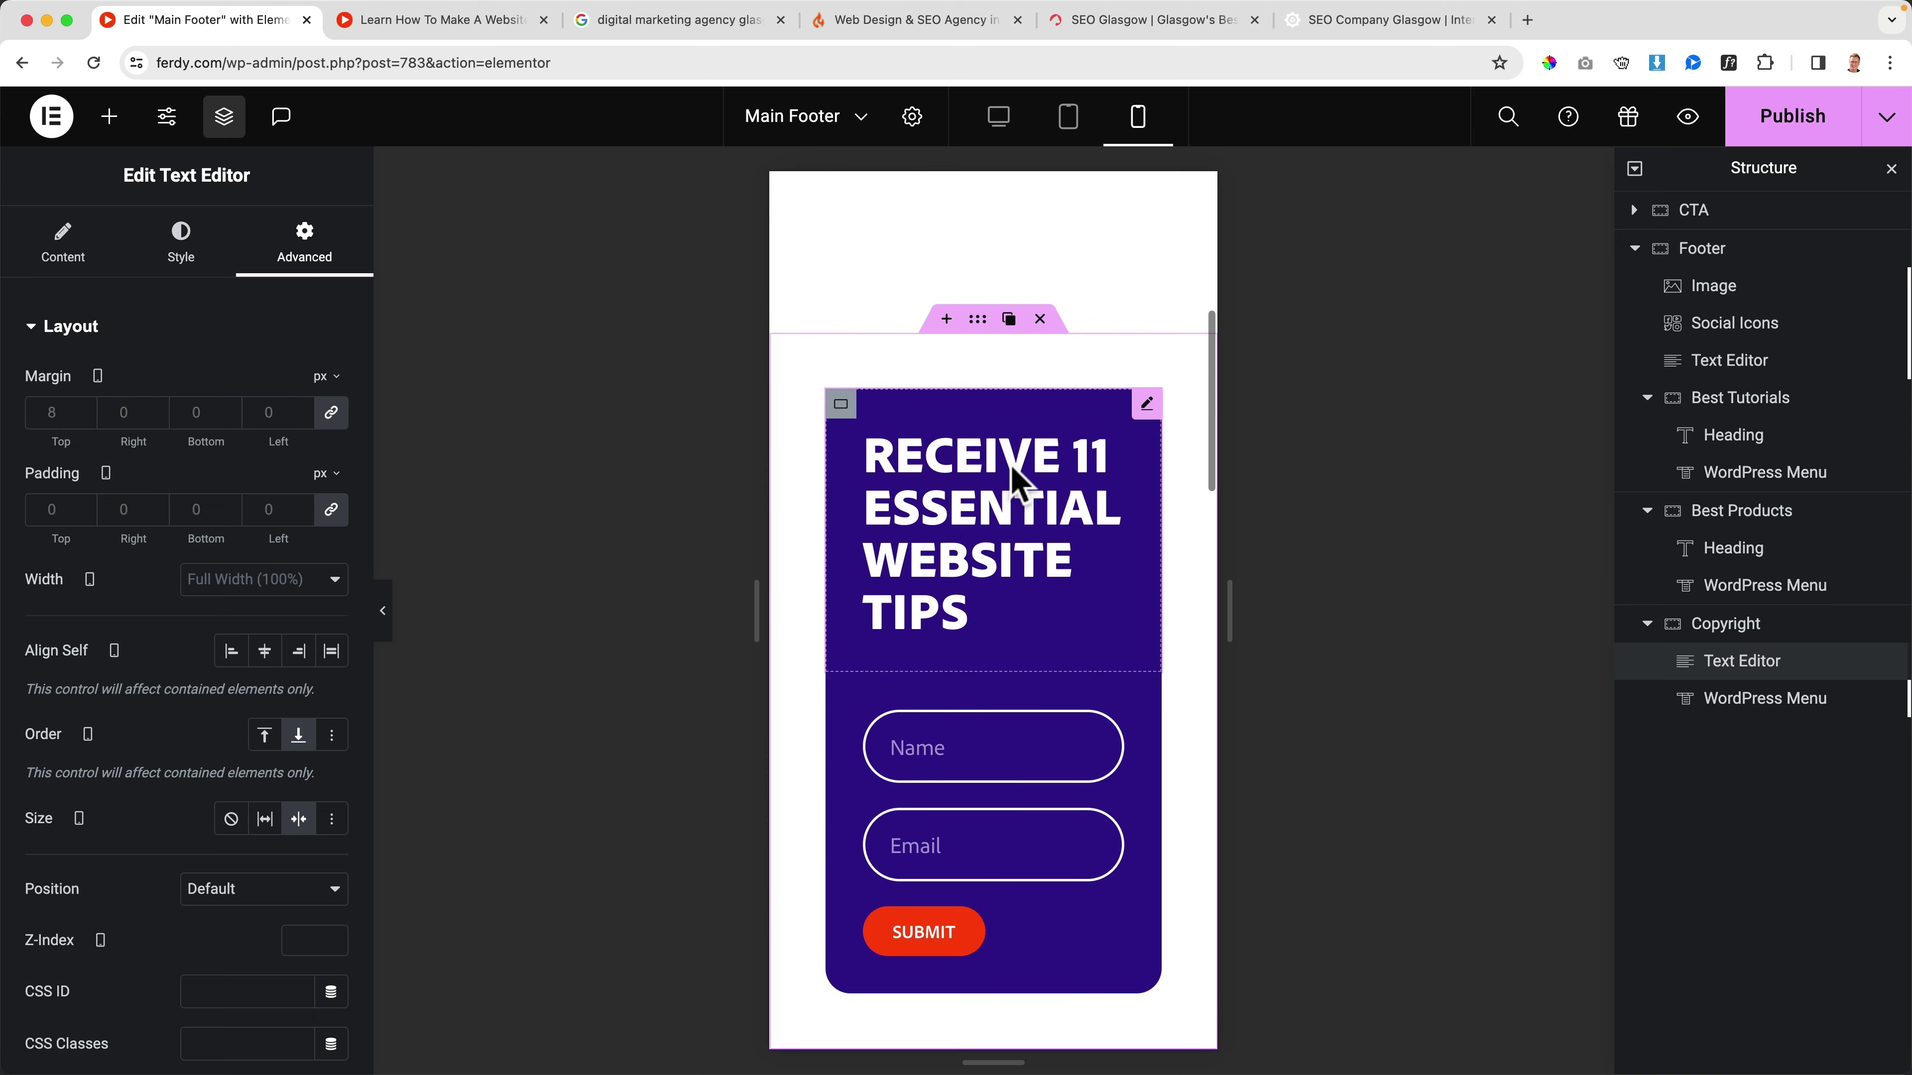
pyautogui.click(980, 332)
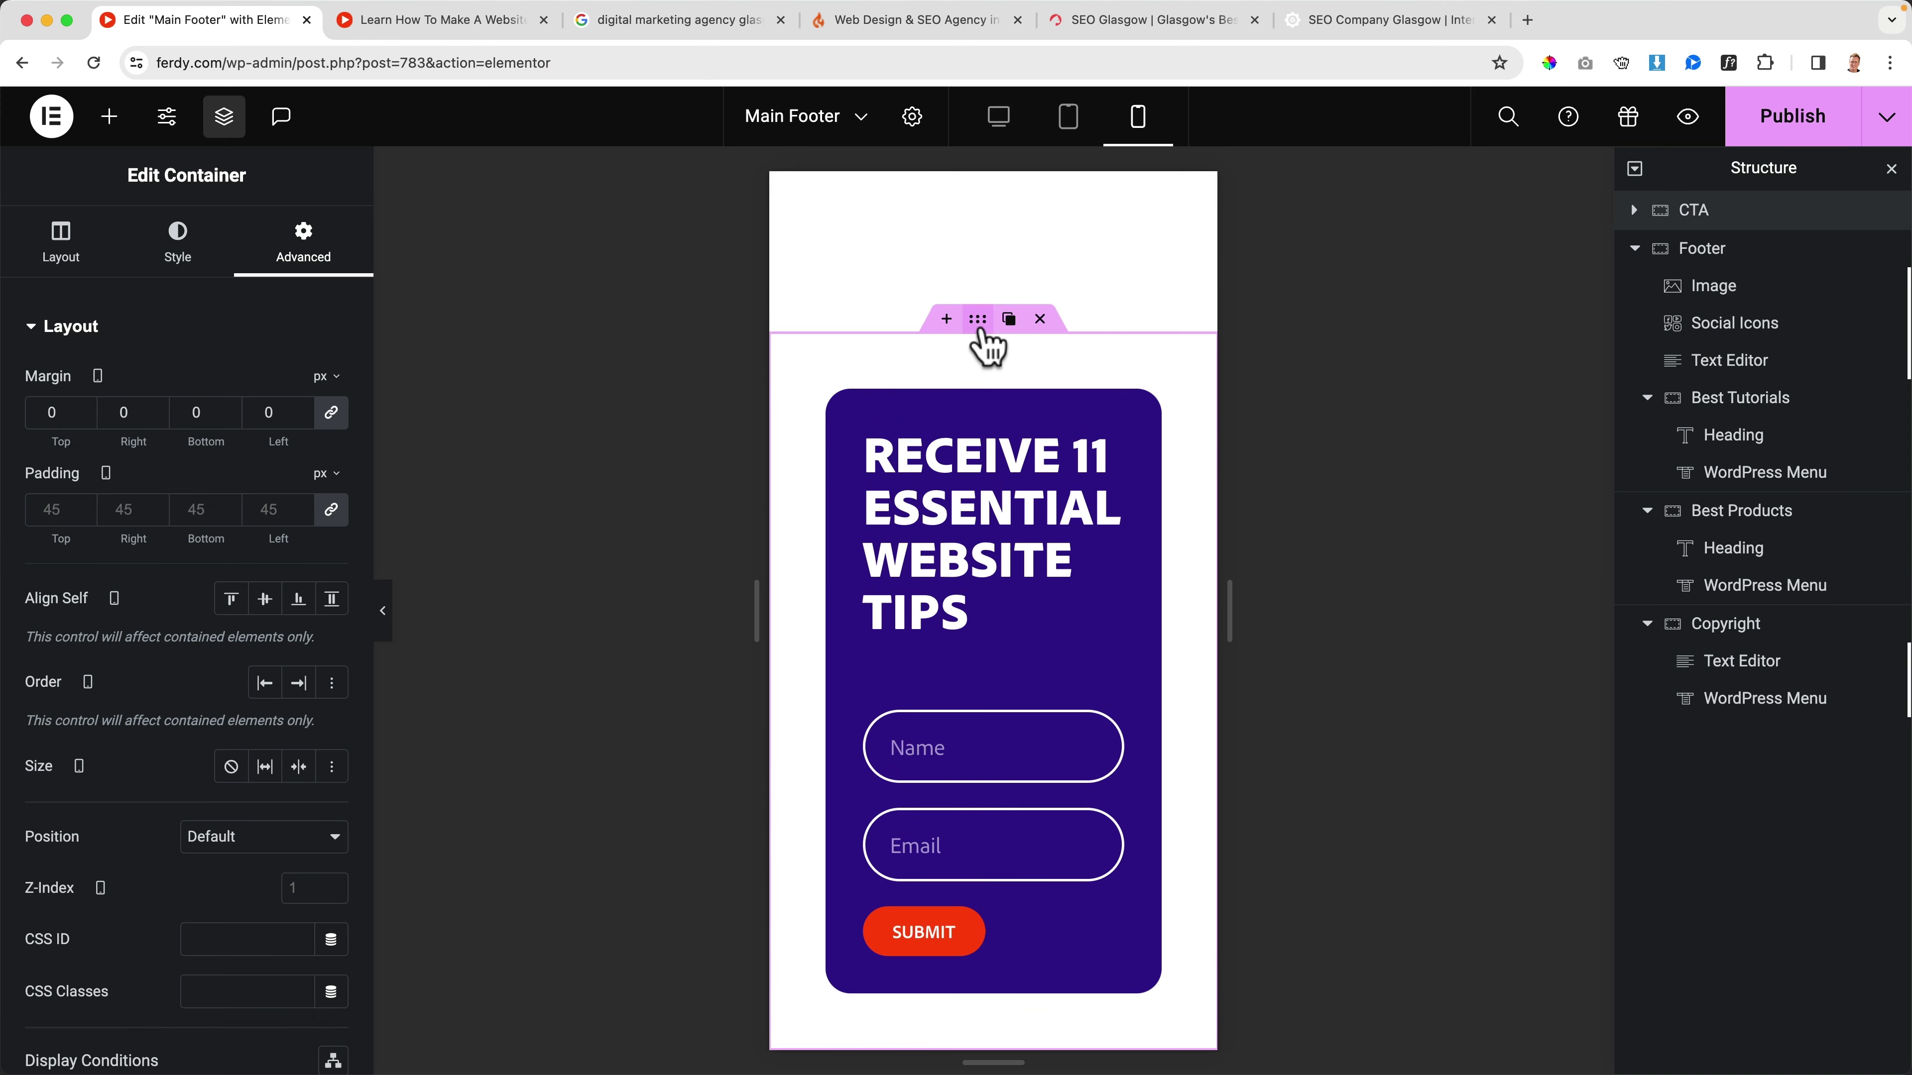
pyautogui.scroll(-9, 994, 470)
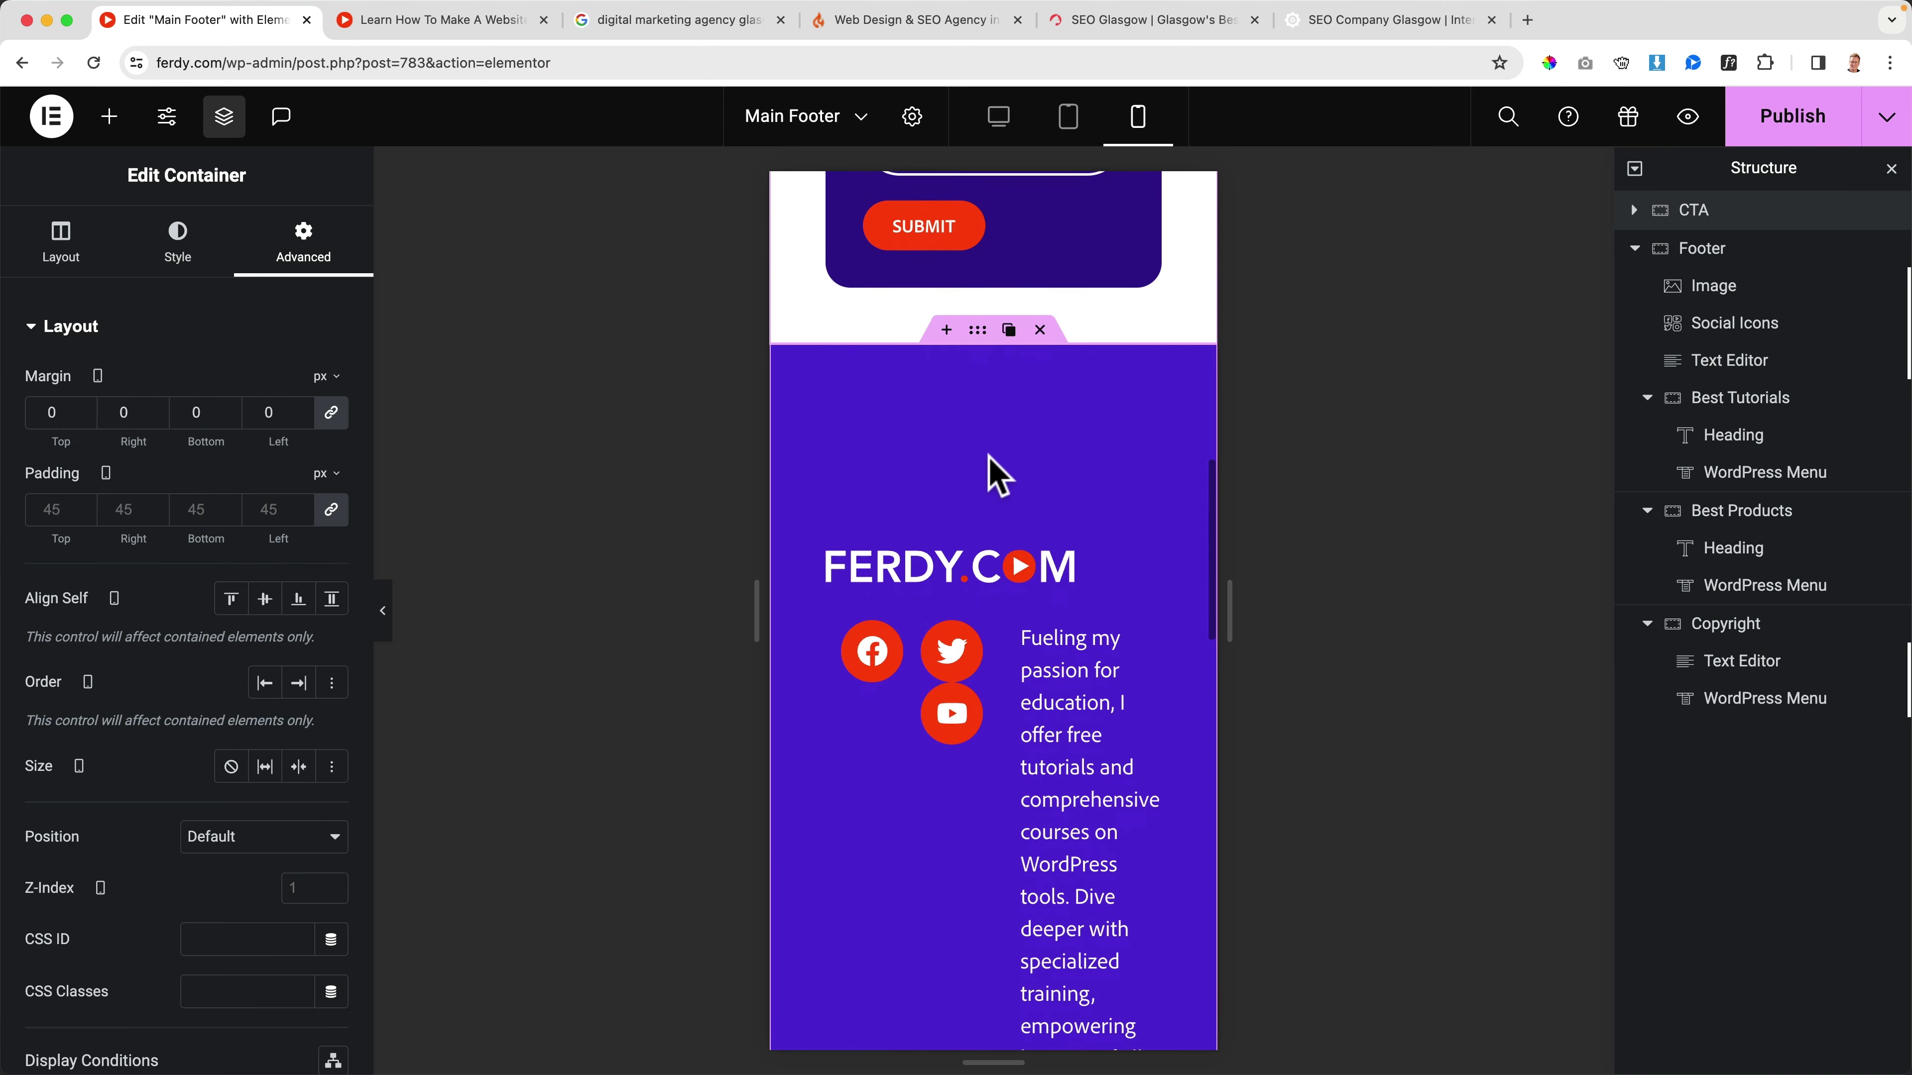
pyautogui.scroll(-1, 994, 460)
pyautogui.click(983, 310)
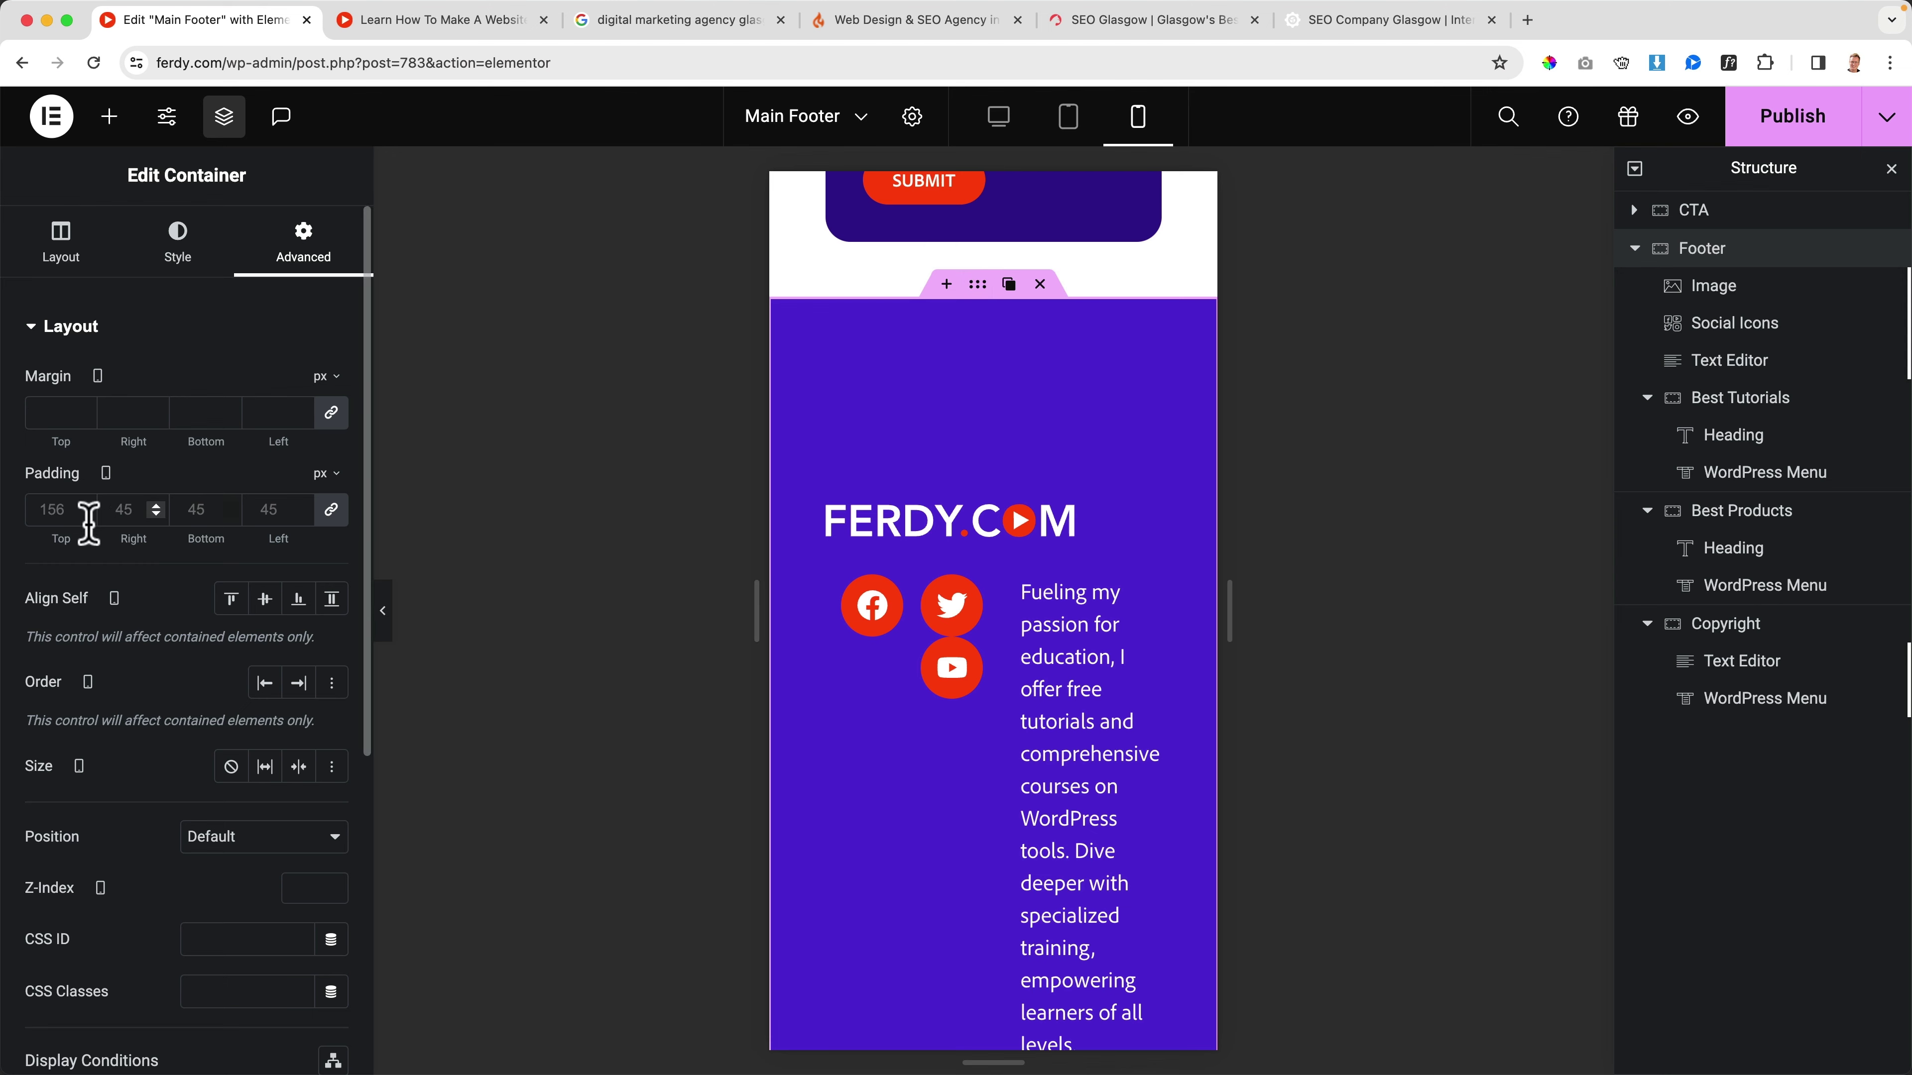
pyautogui.click(60, 512)
pyautogui.write('30')
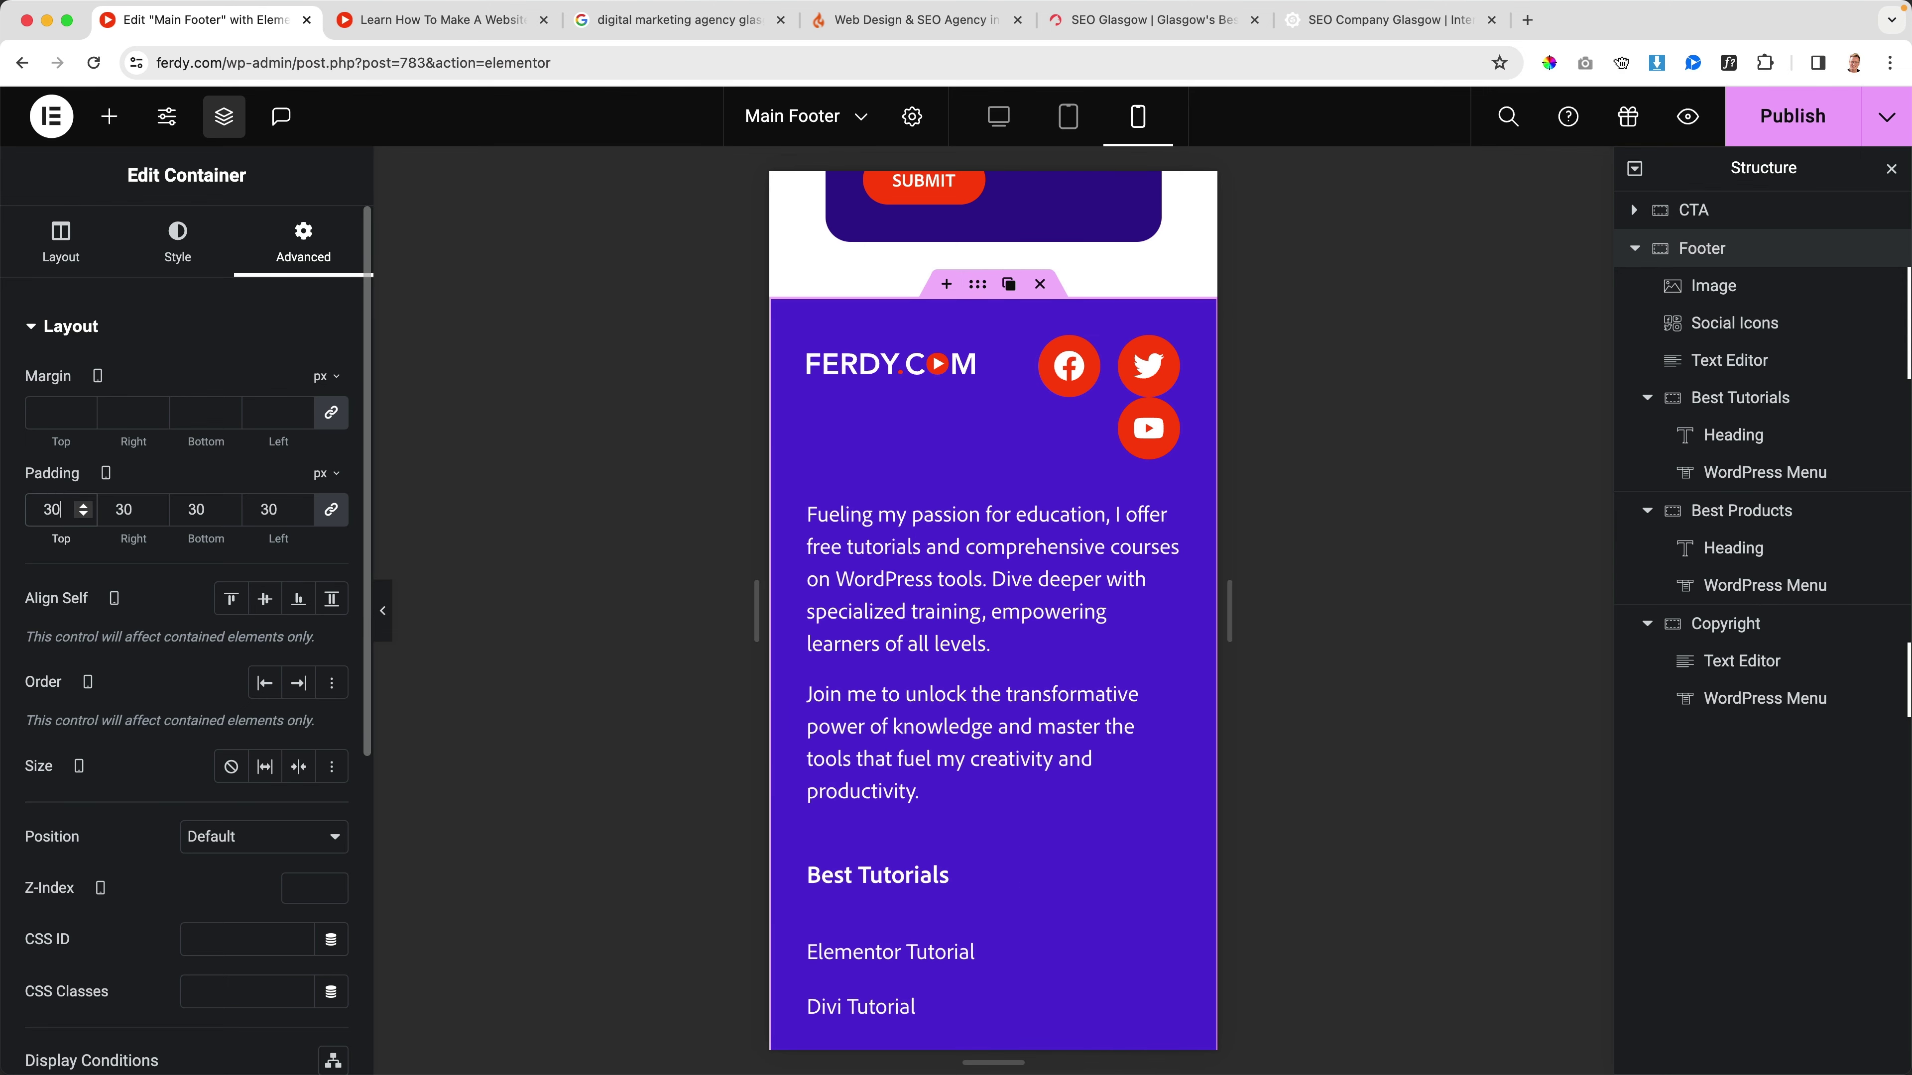
# Step: Set the footer logo image's custom width to 100% for mobile, using percent as the unit
pyautogui.click(1161, 374)
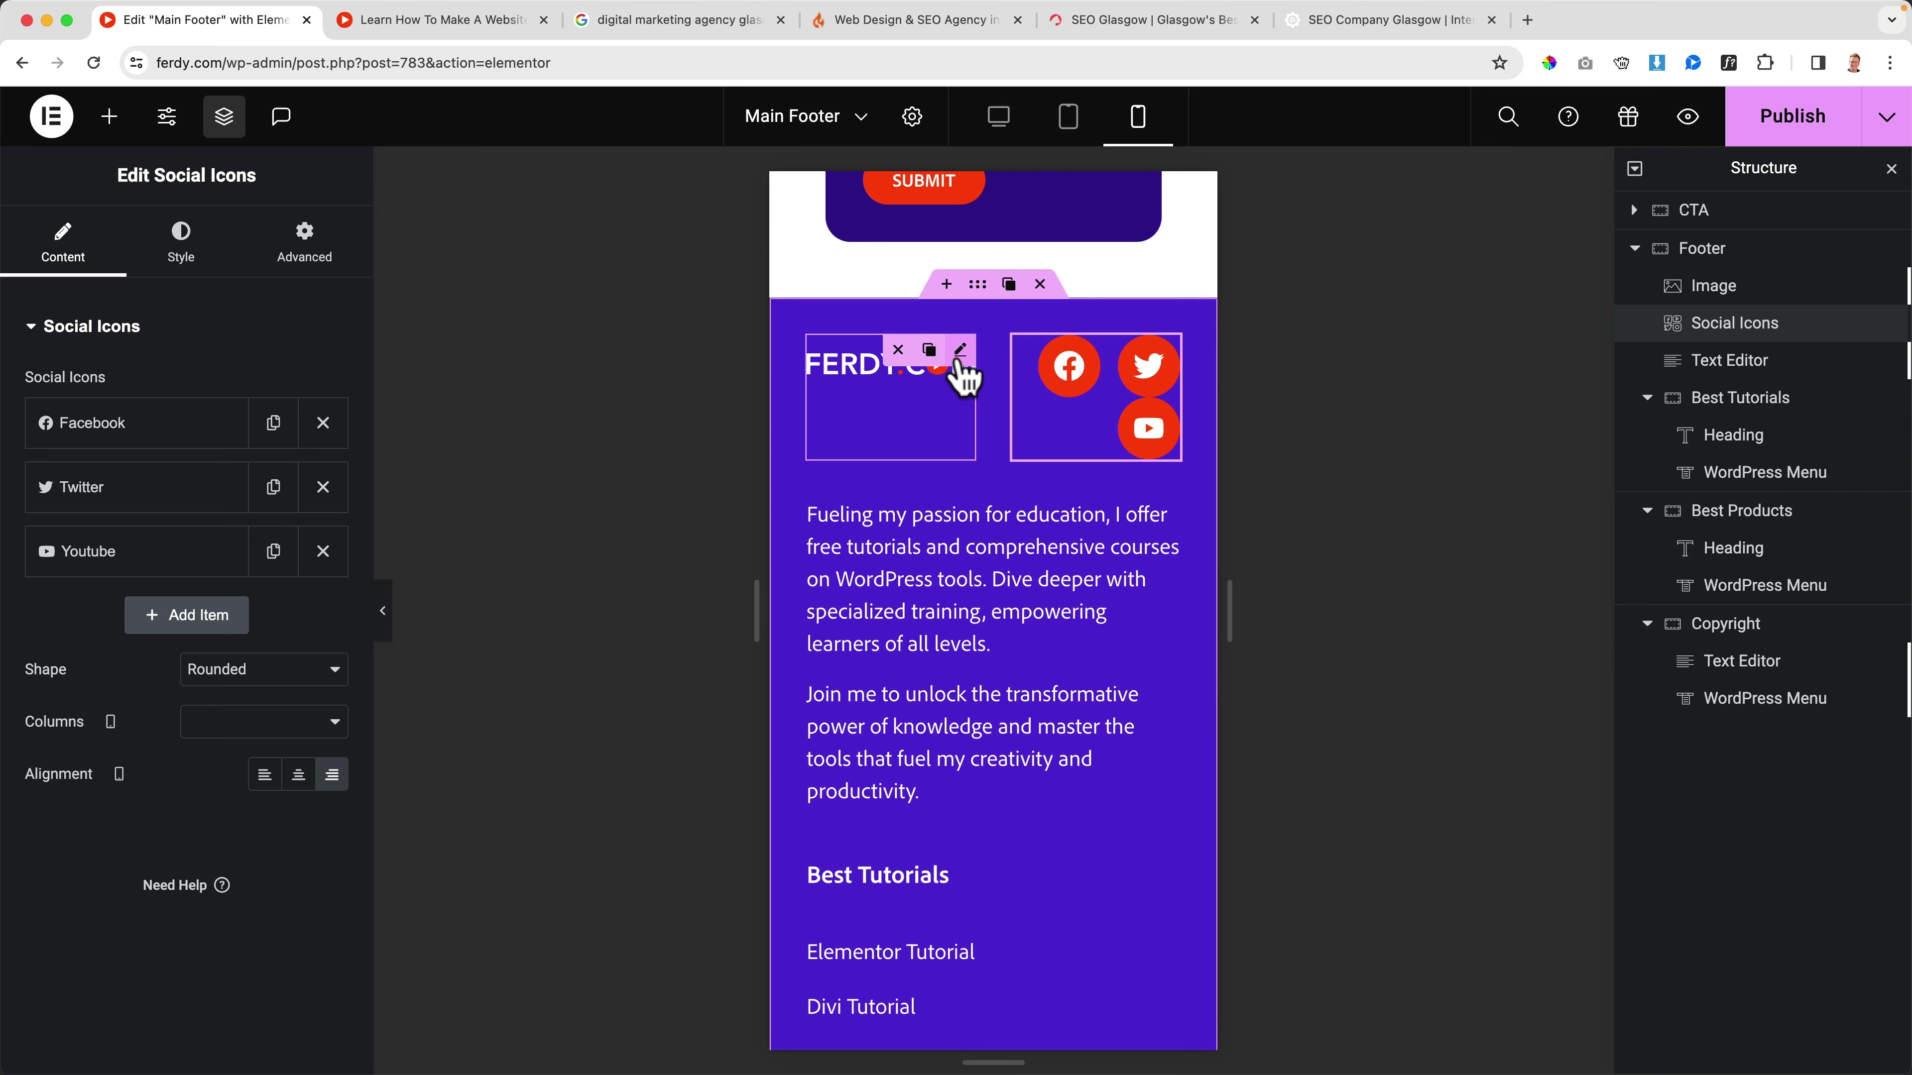
pyautogui.click(959, 360)
pyautogui.click(311, 248)
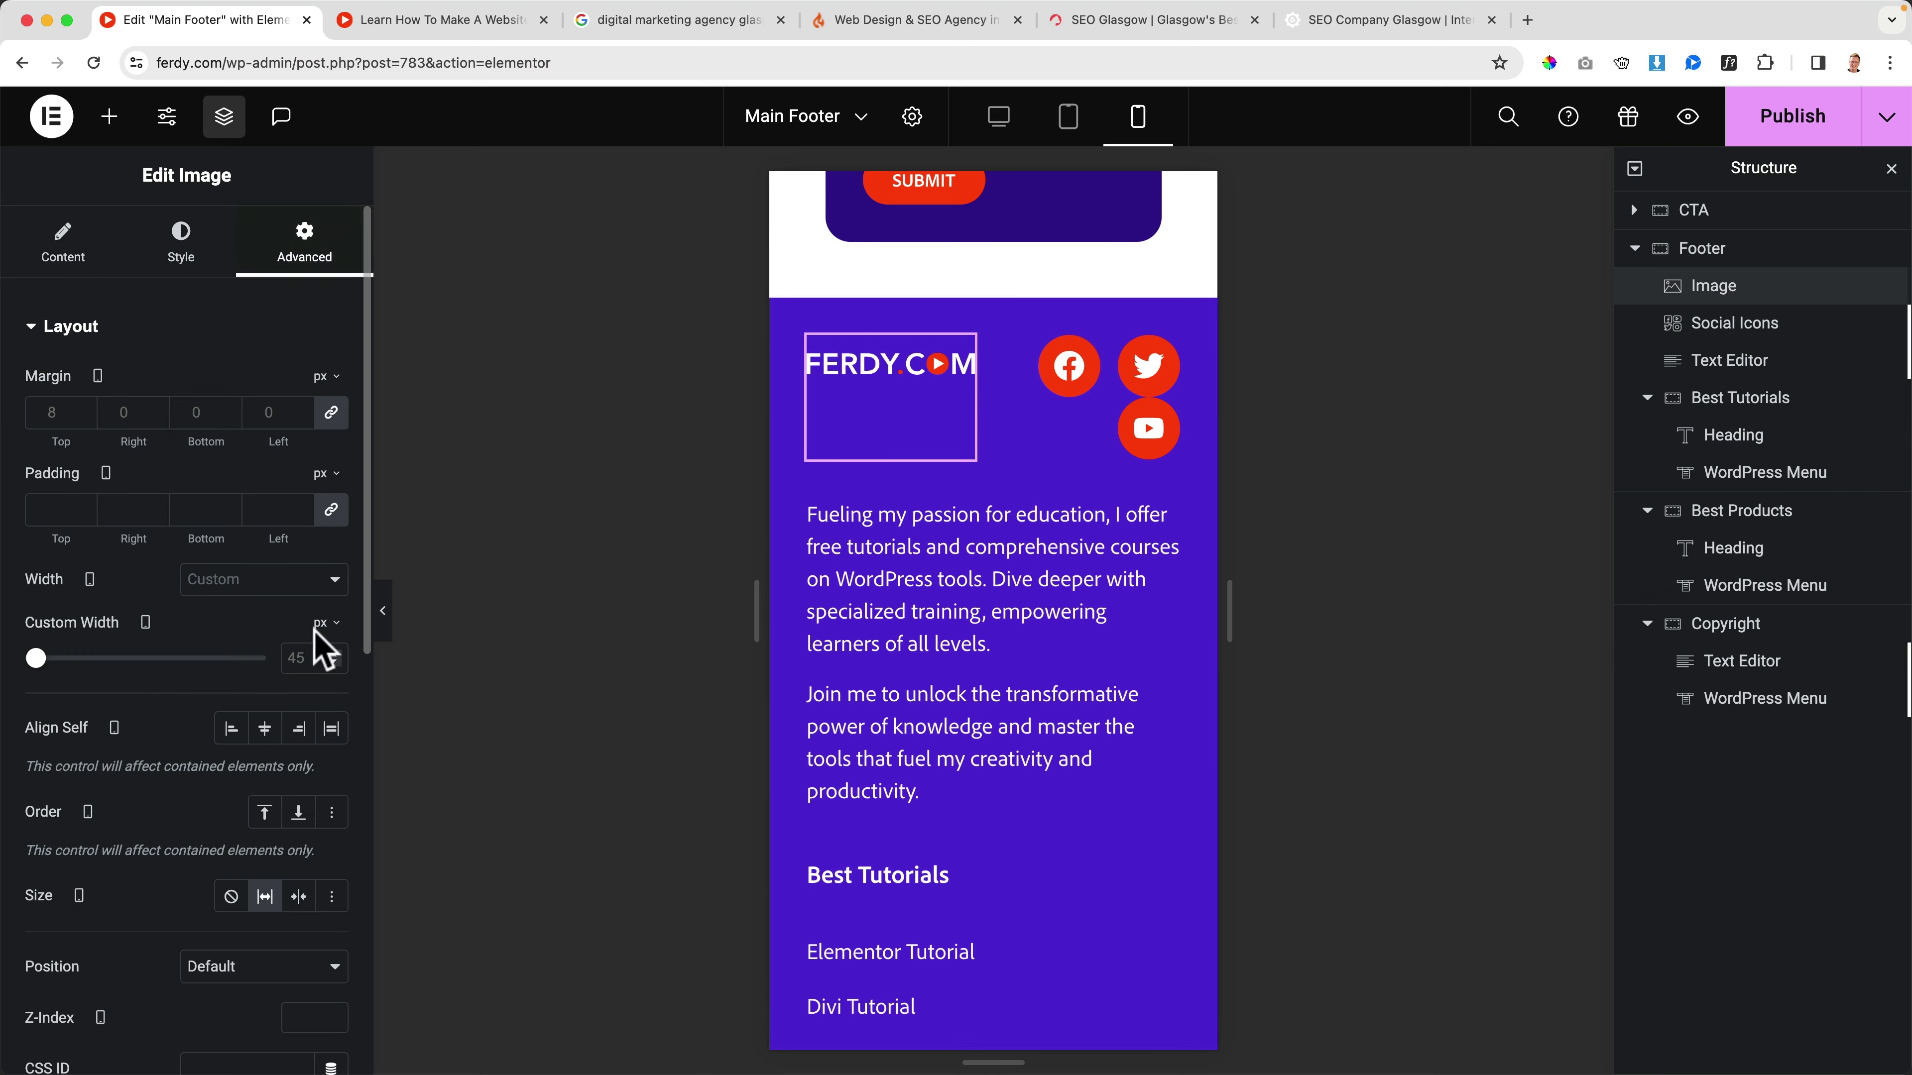
pyautogui.doubleClick(301, 660)
pyautogui.write('100')
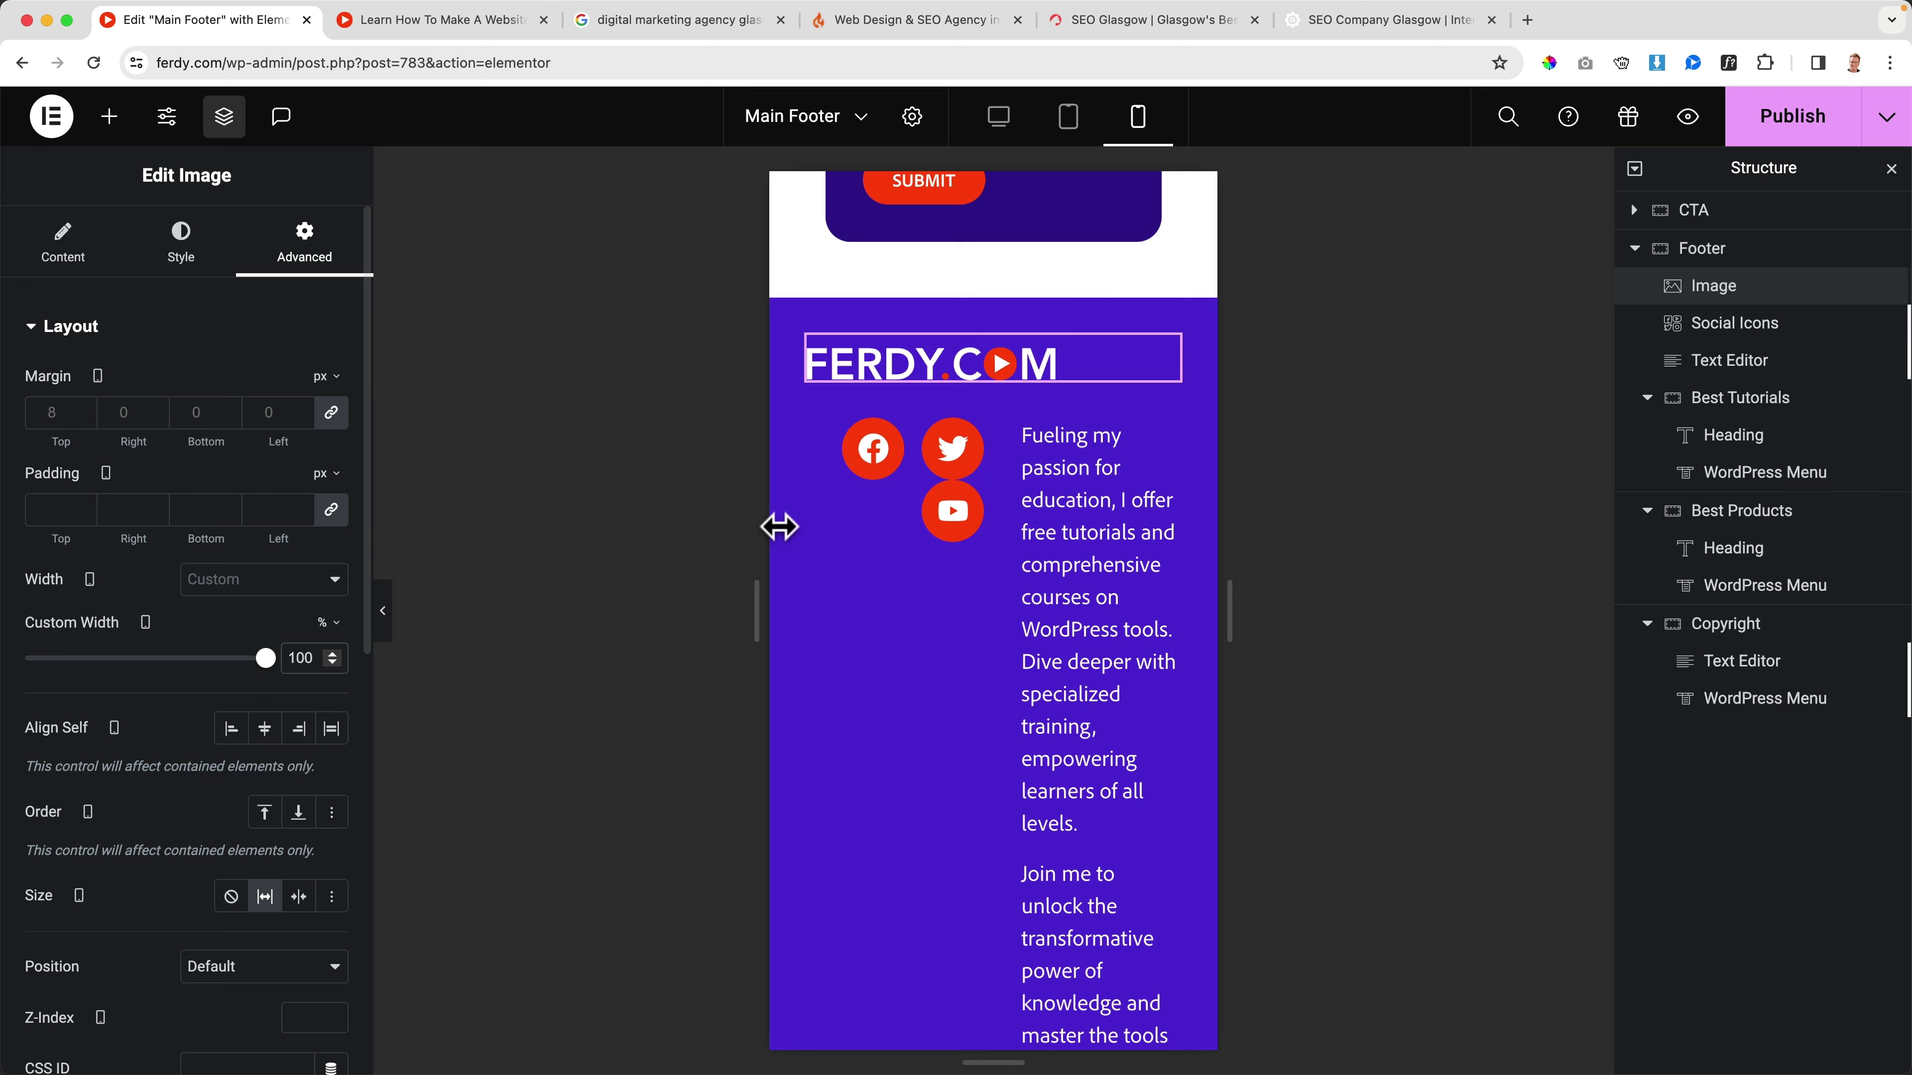
# Step: Set the social icons' custom width to 100% and centre-align the icons for mobile
pyautogui.click(967, 442)
pyautogui.click(293, 262)
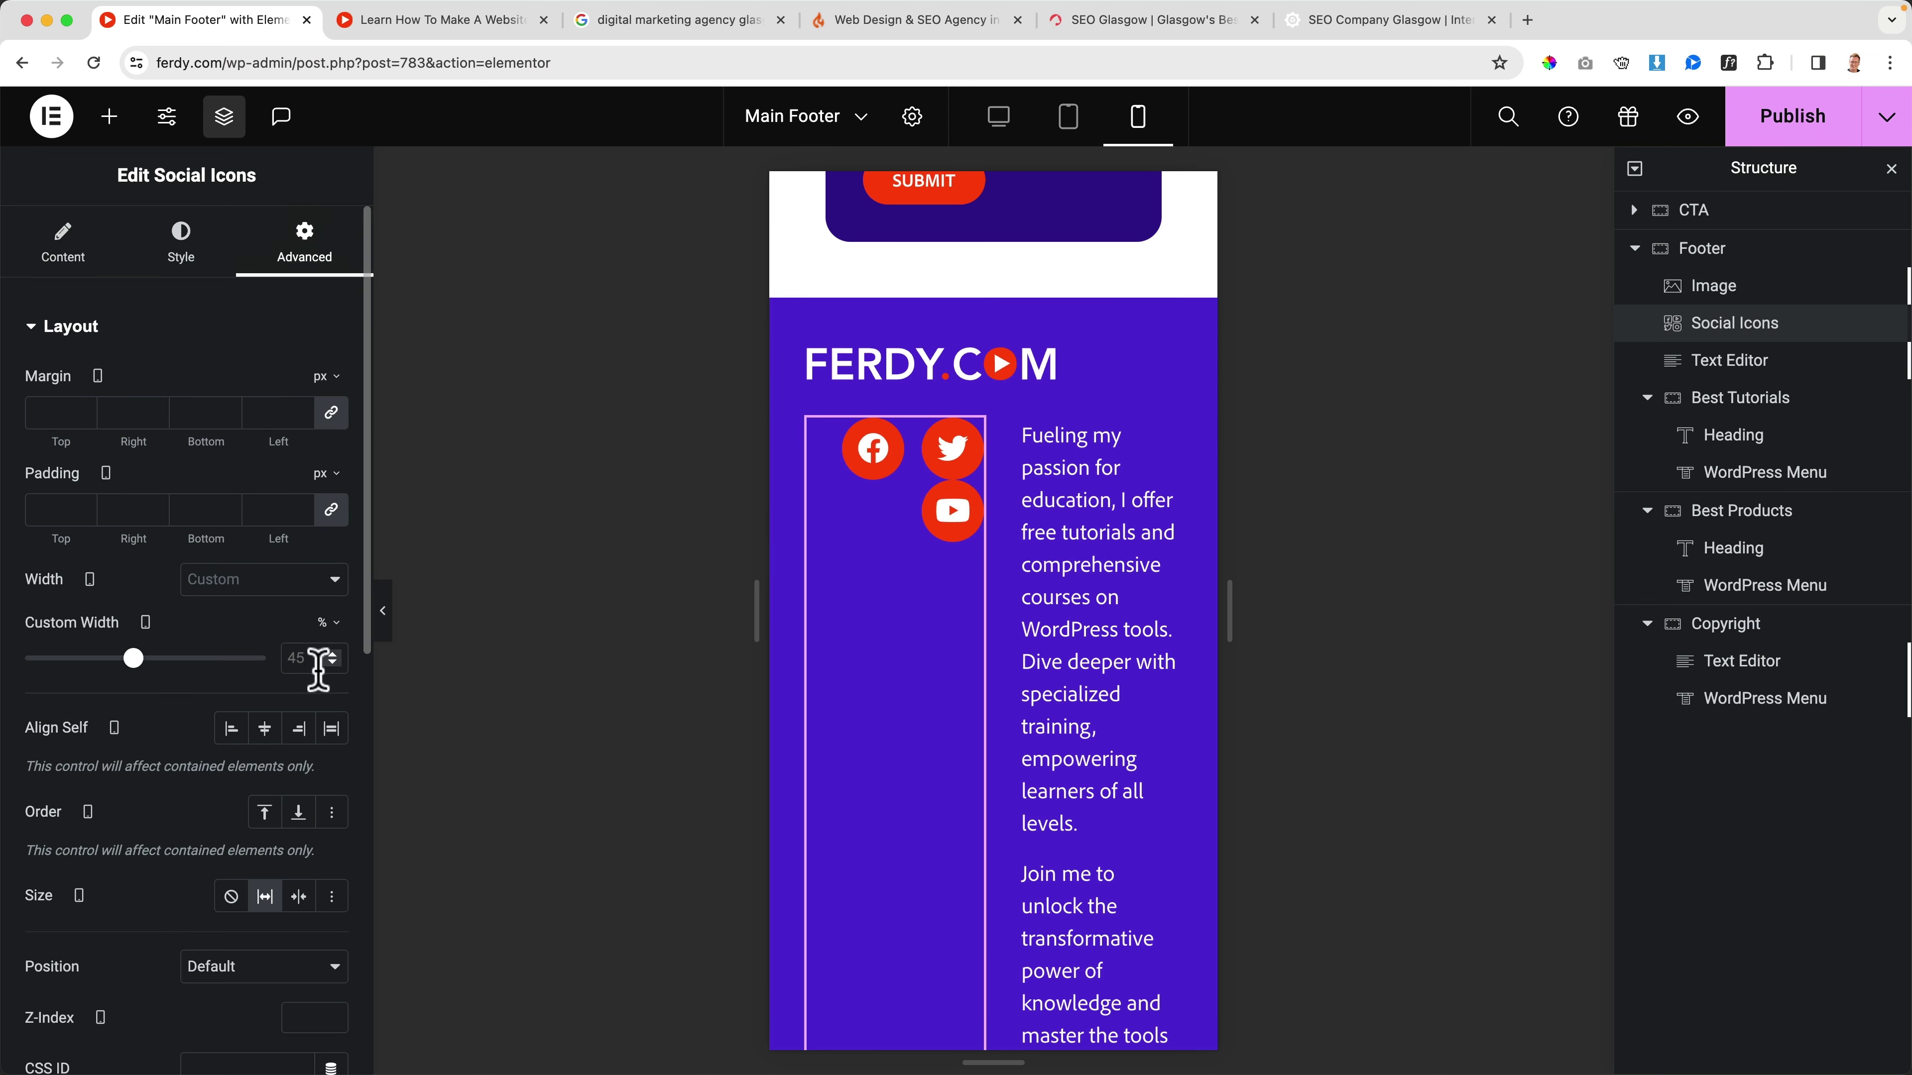
pyautogui.write('100')
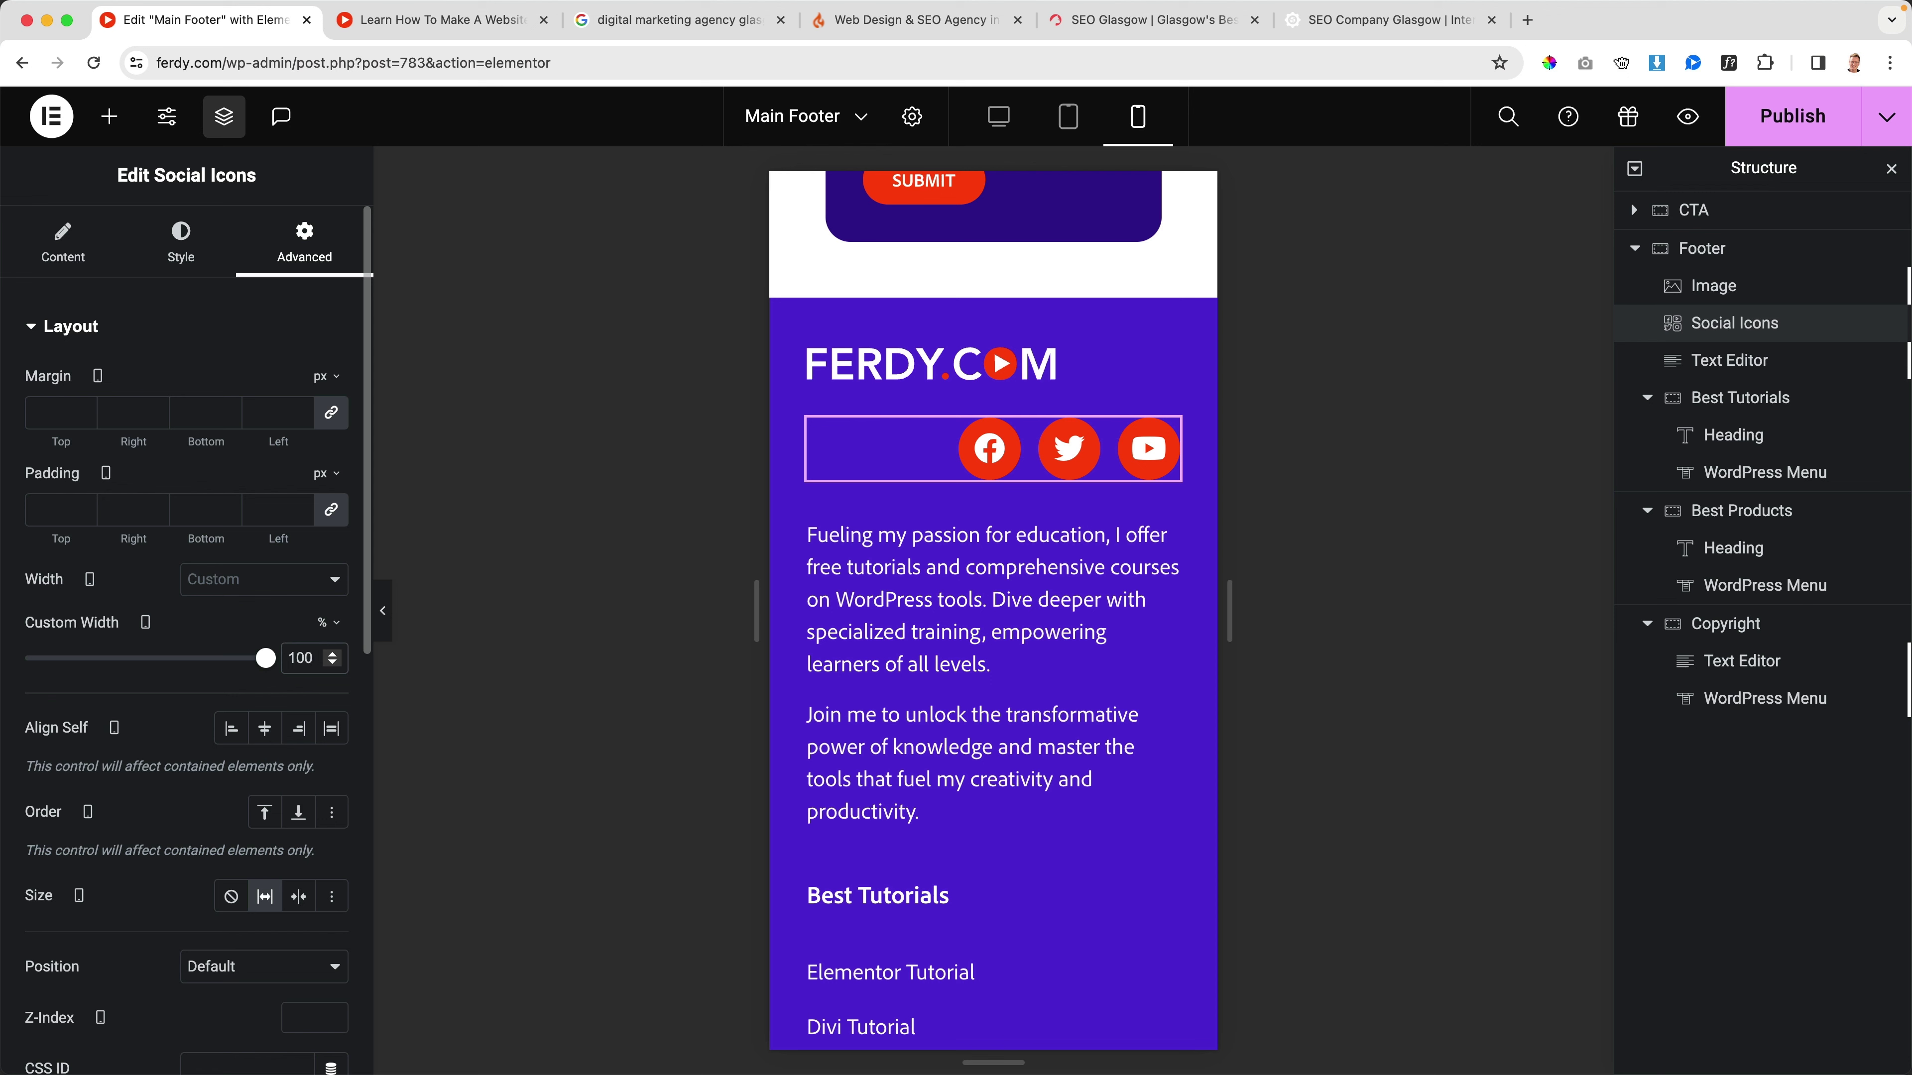
pyautogui.click(179, 256)
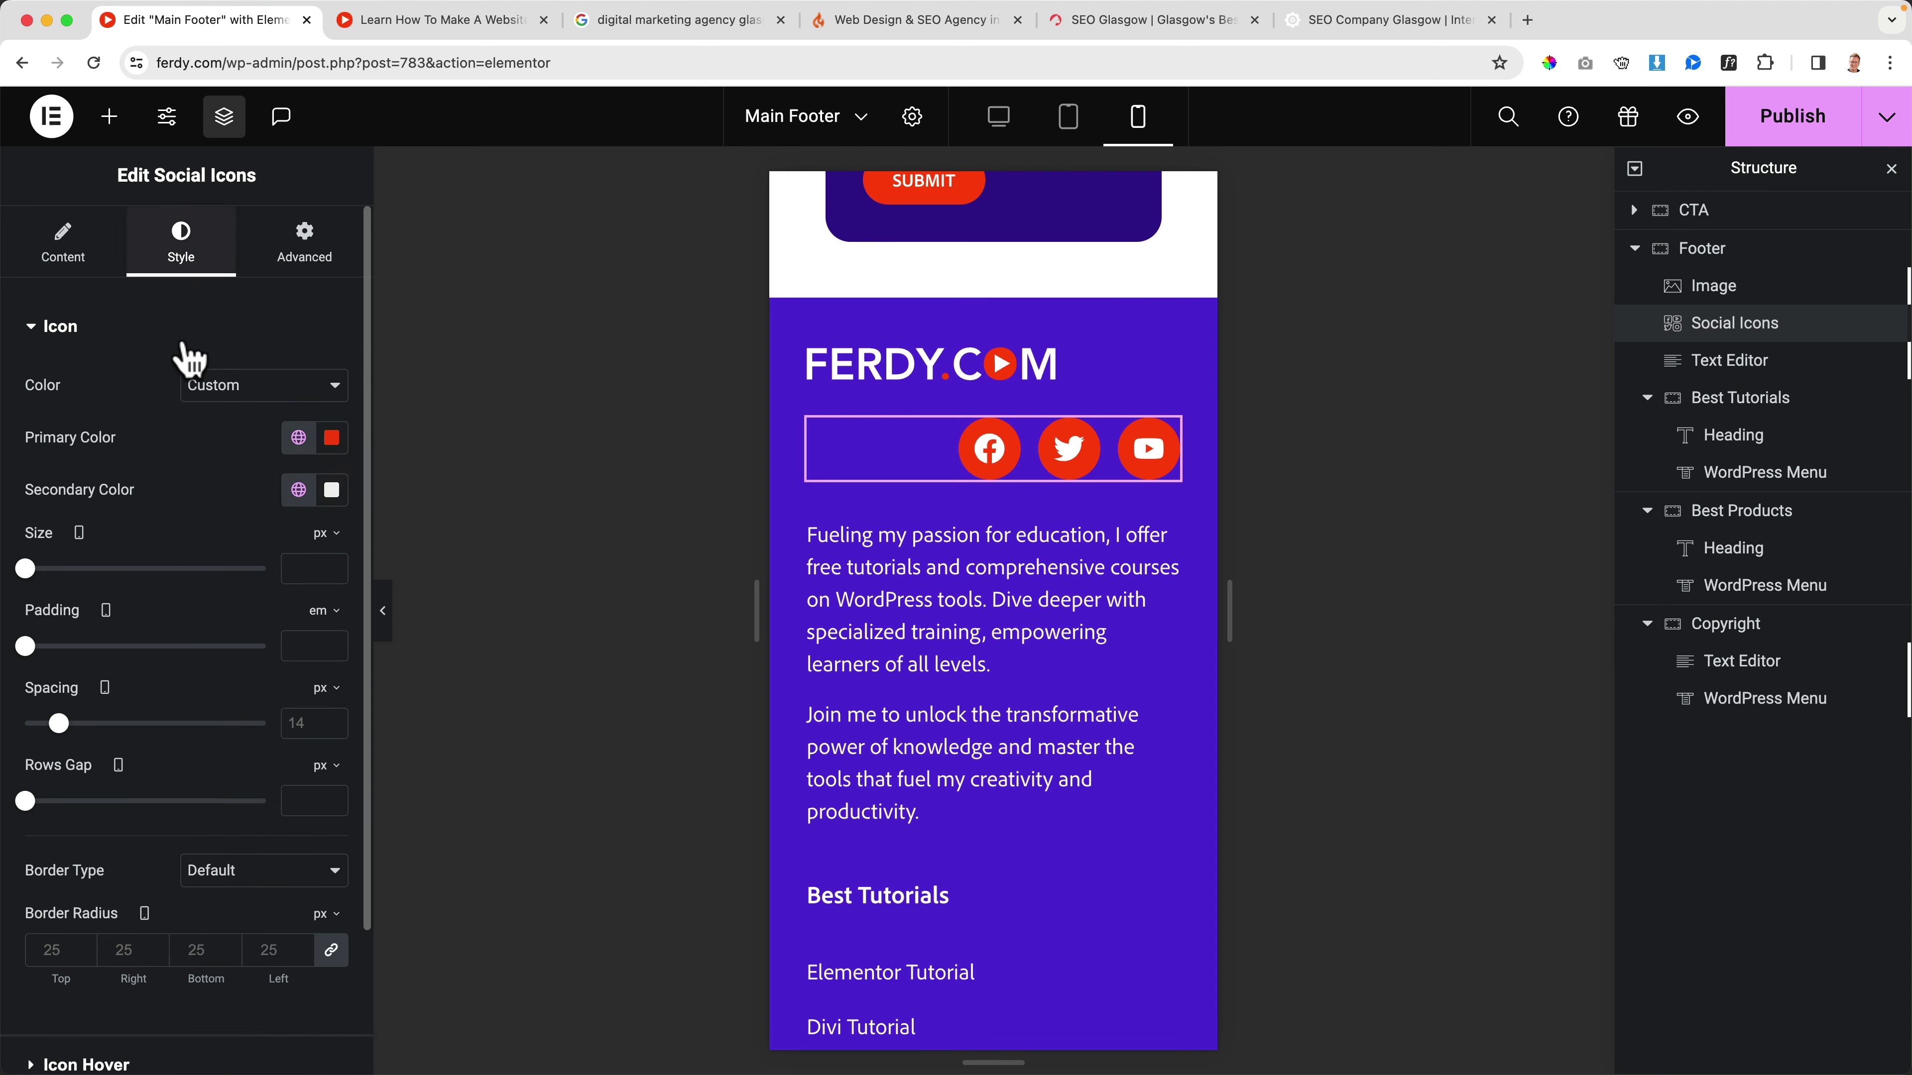
pyautogui.click(87, 254)
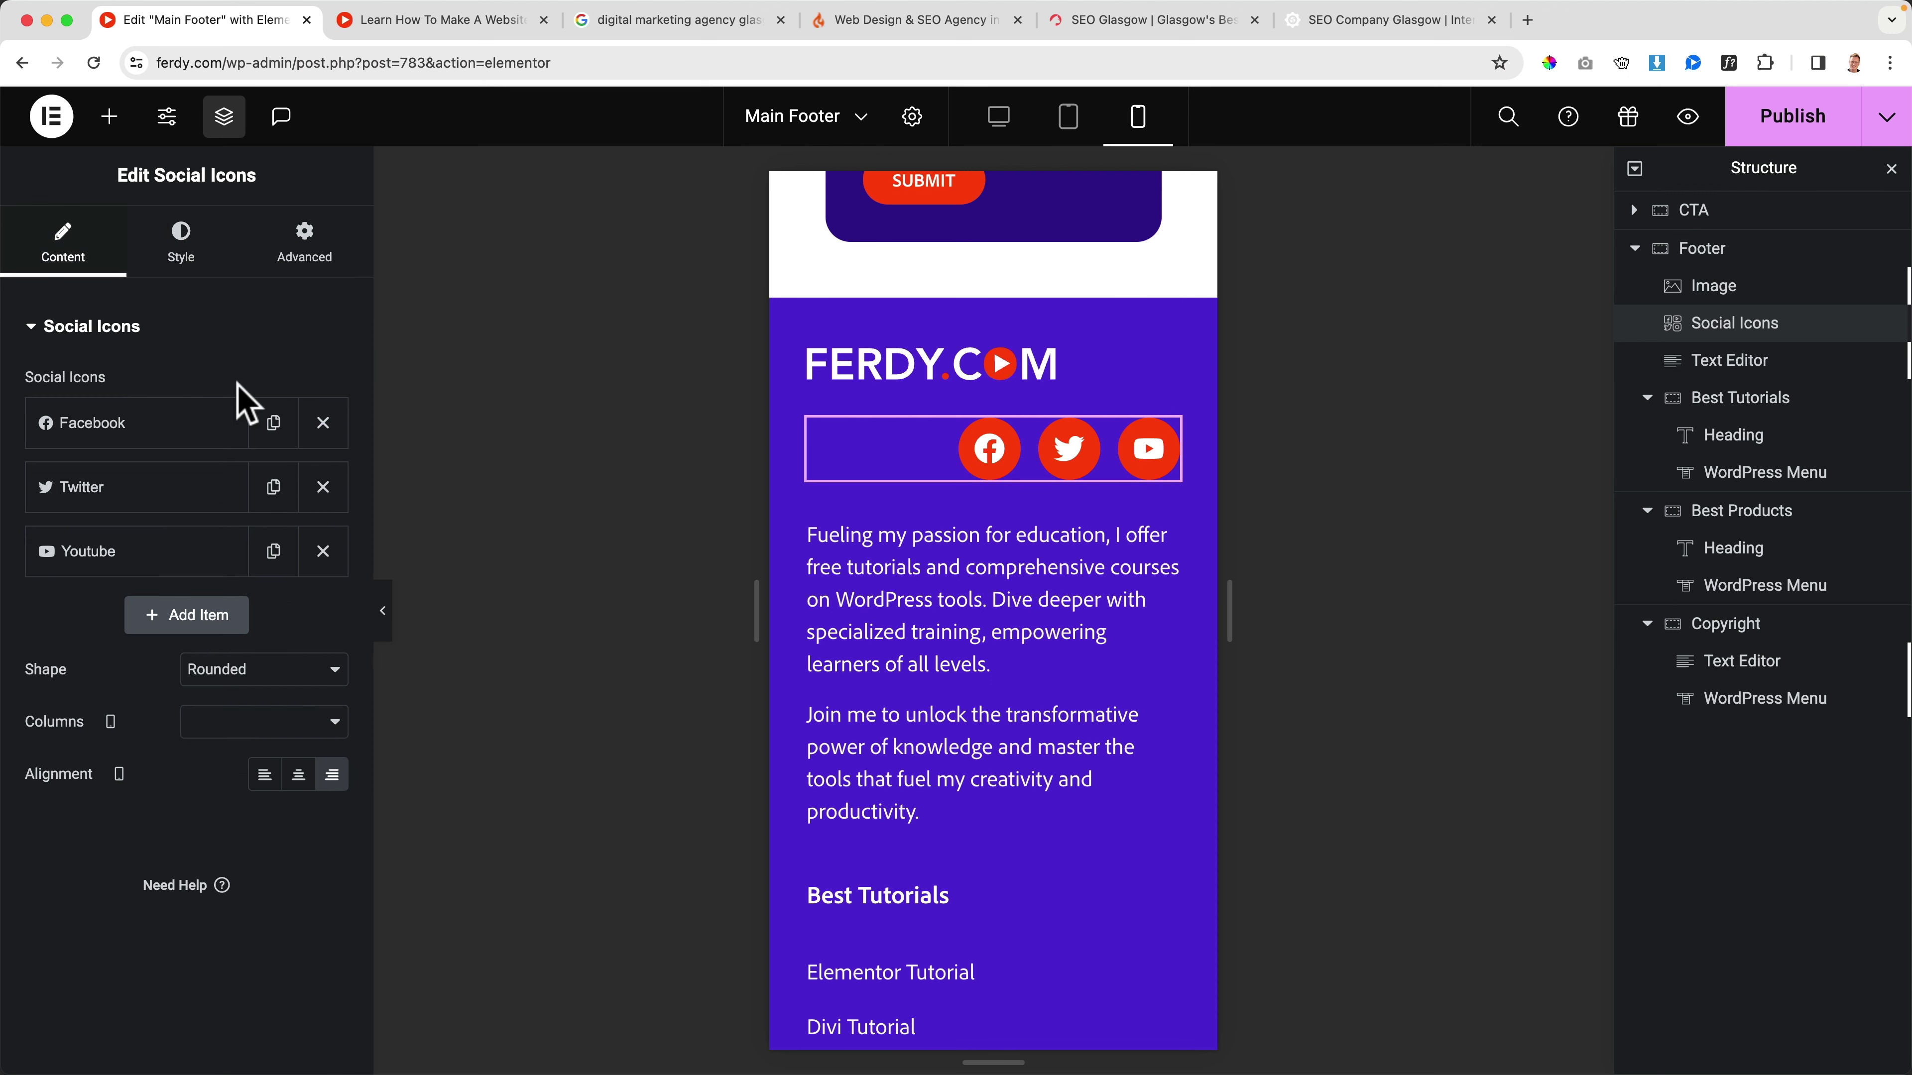
pyautogui.click(299, 776)
# Step: Centre-align the footer logo image for the mobile view
pyautogui.click(970, 369)
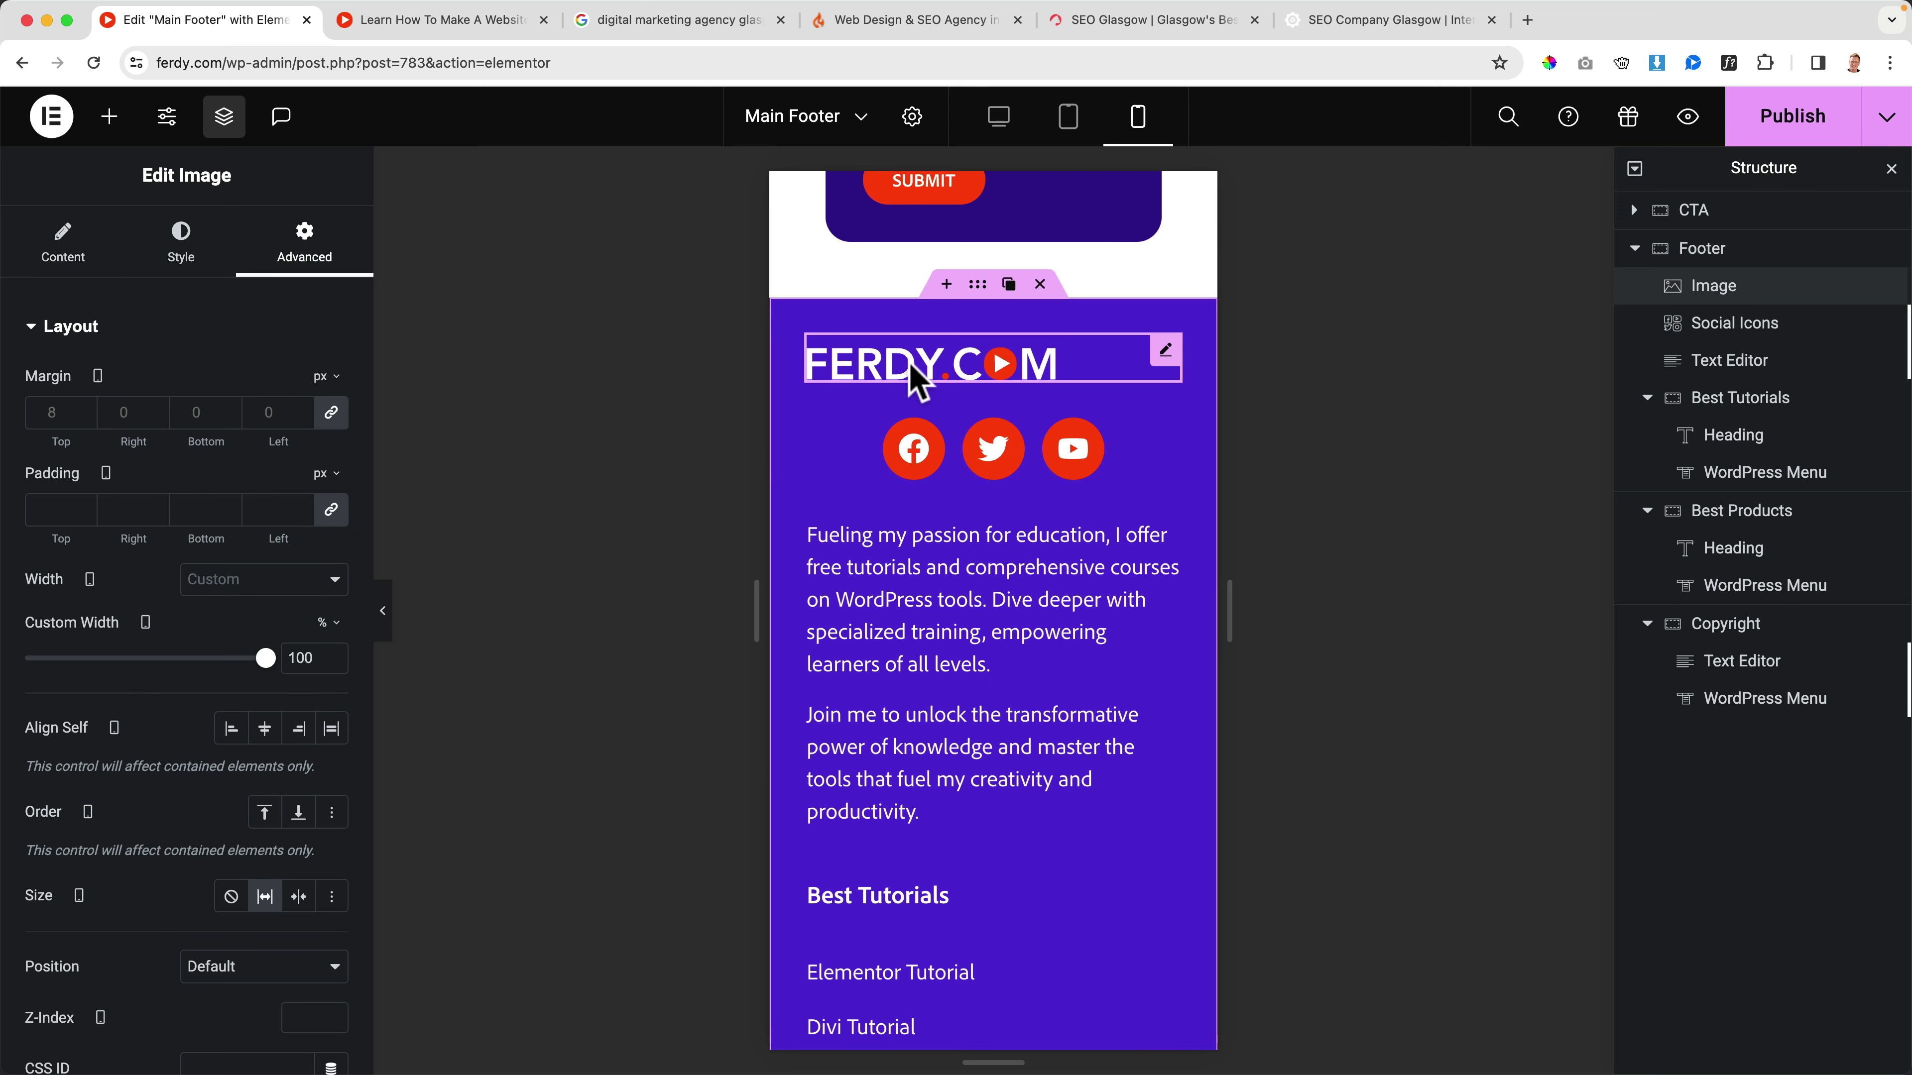
pyautogui.click(85, 256)
pyautogui.click(158, 260)
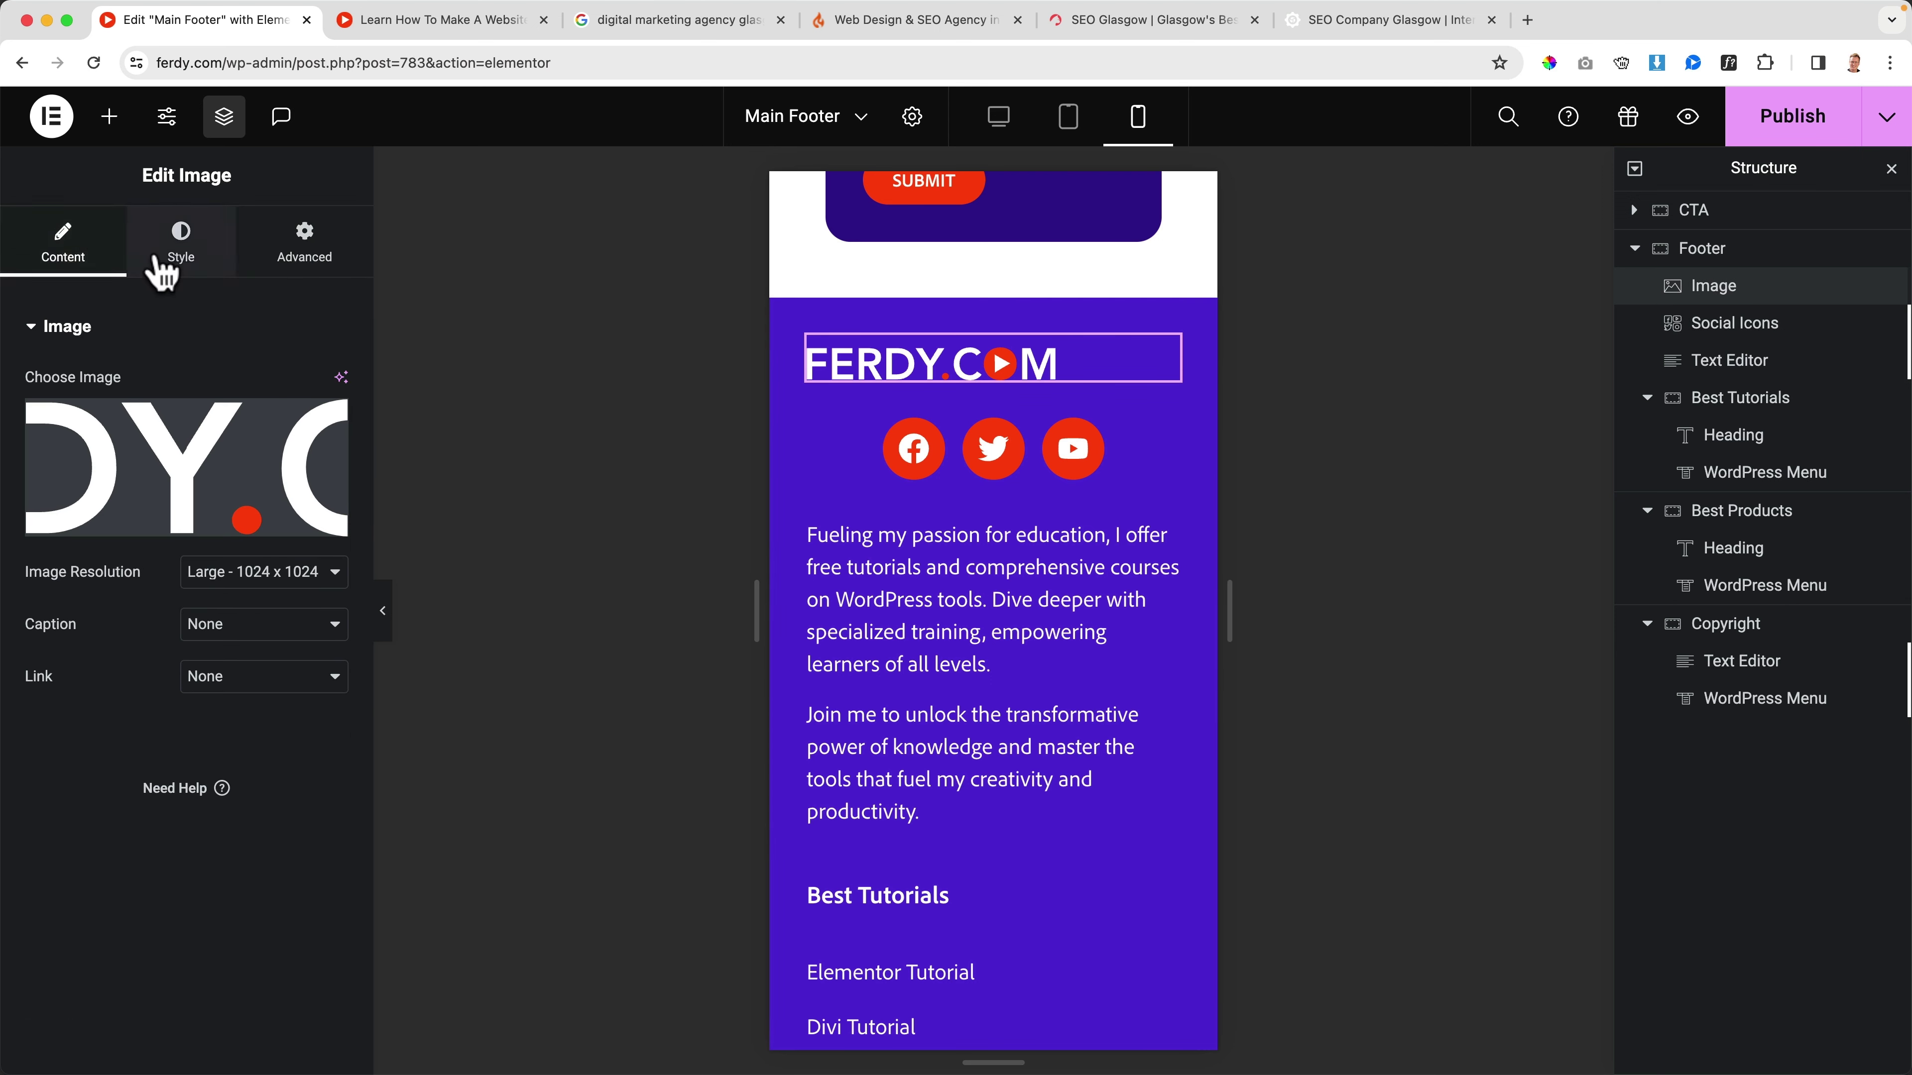
pyautogui.click(298, 387)
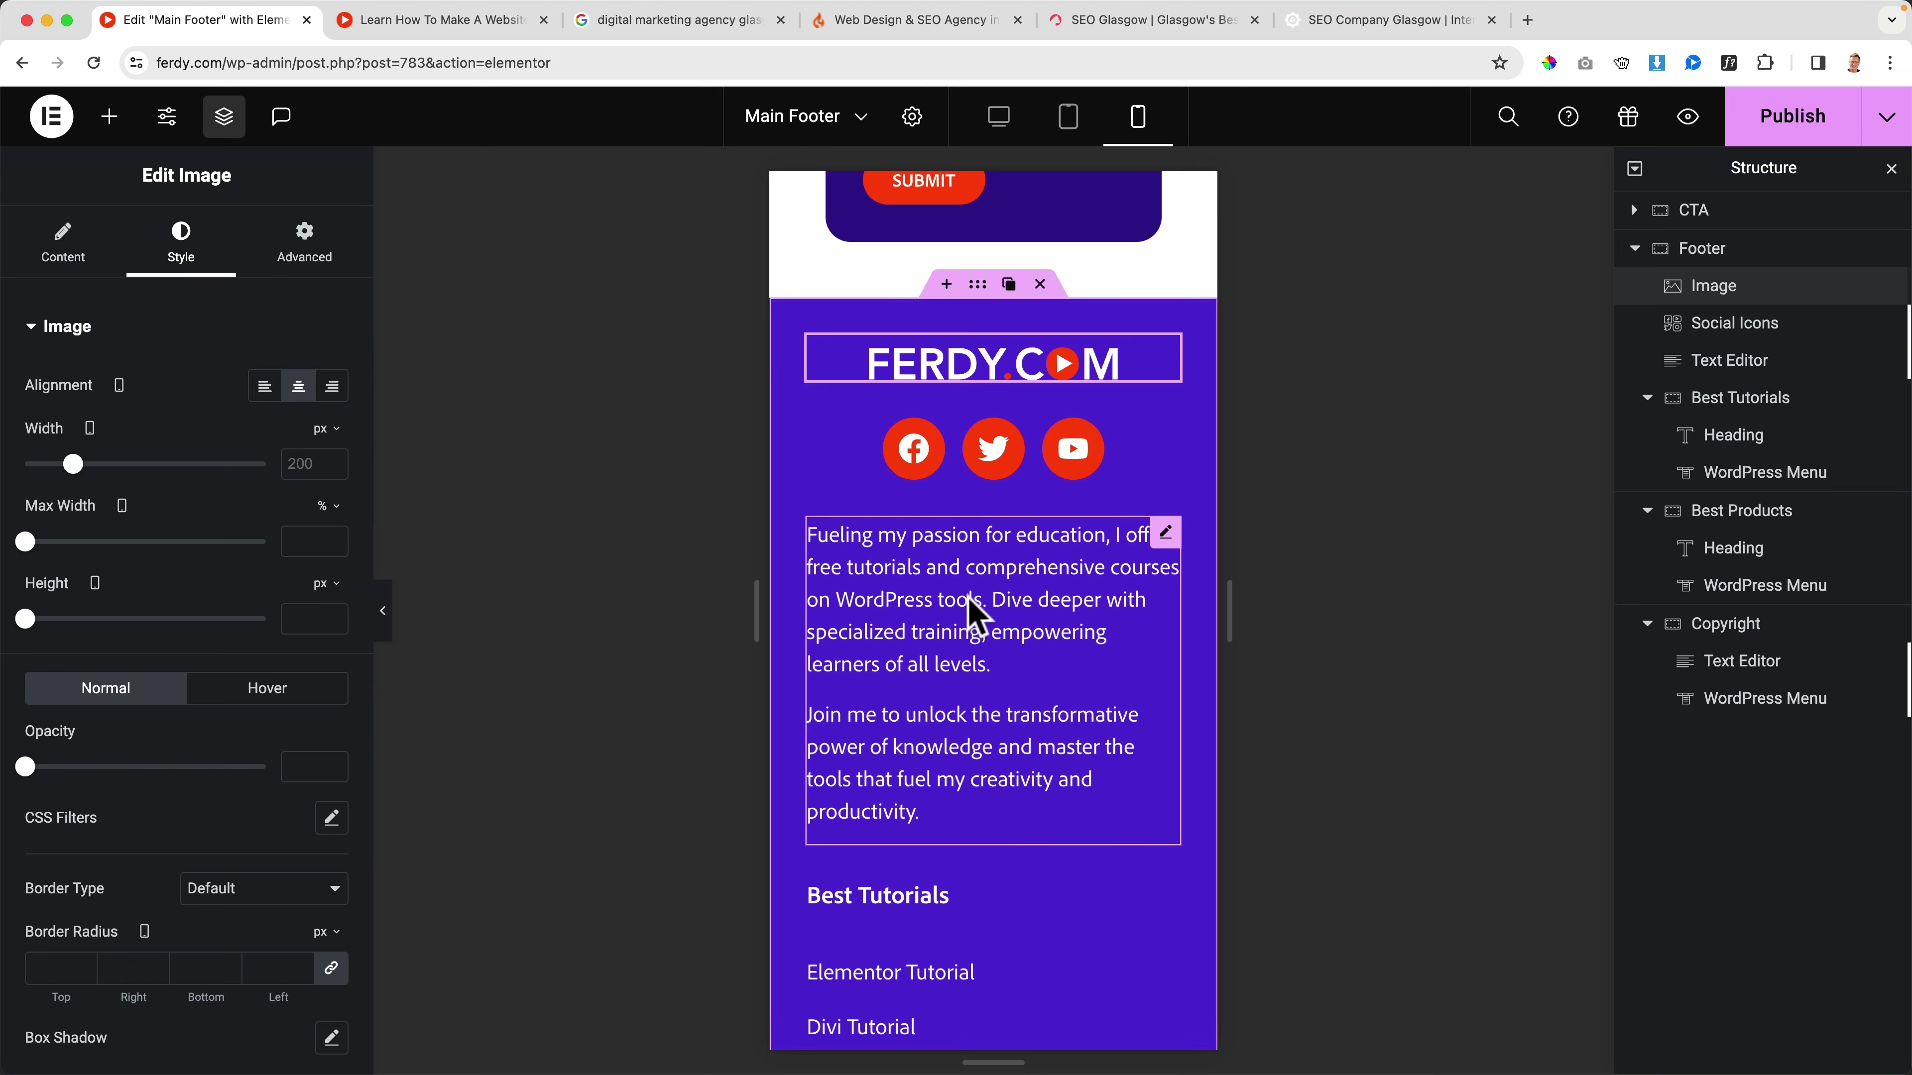
# Step: Try centring the legal menu below the divider line, and settle on left (start) alignment for its links
pyautogui.scroll(-5, 968, 598)
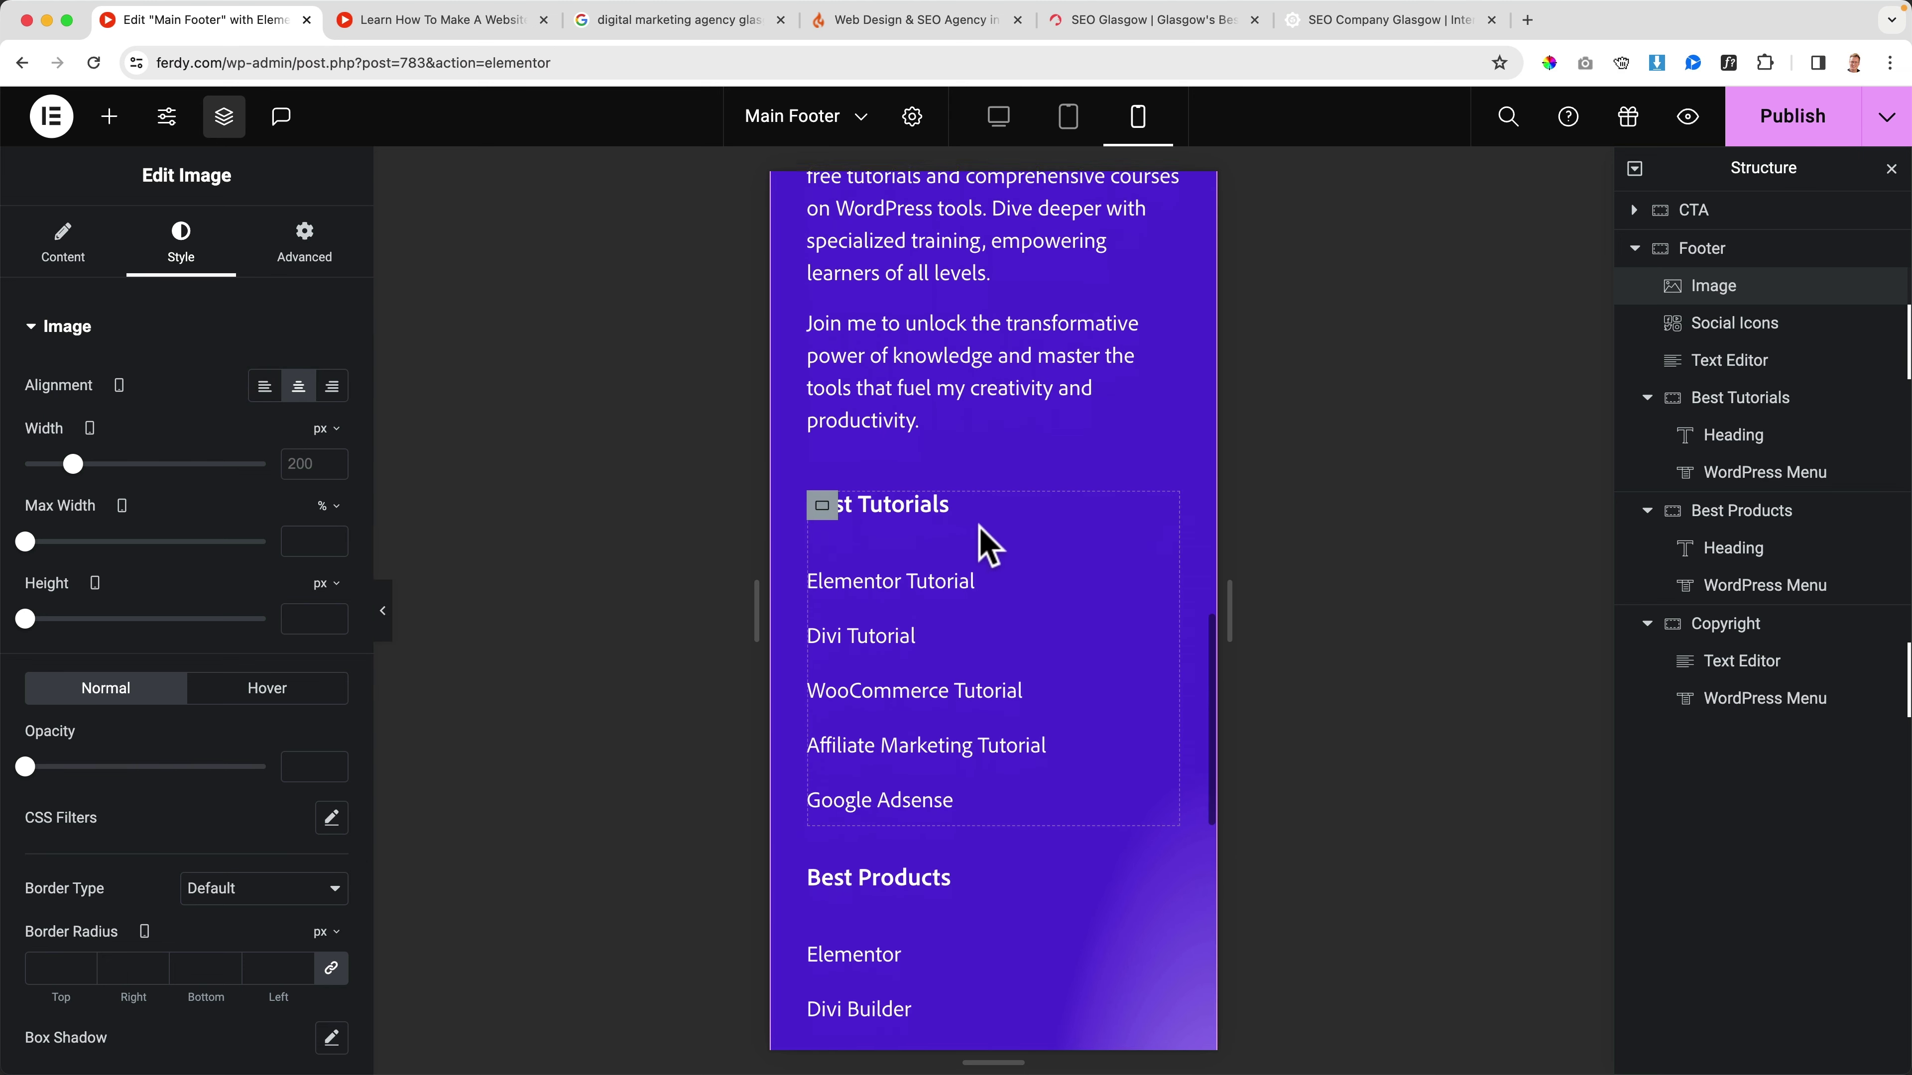
pyautogui.scroll(-9, 987, 546)
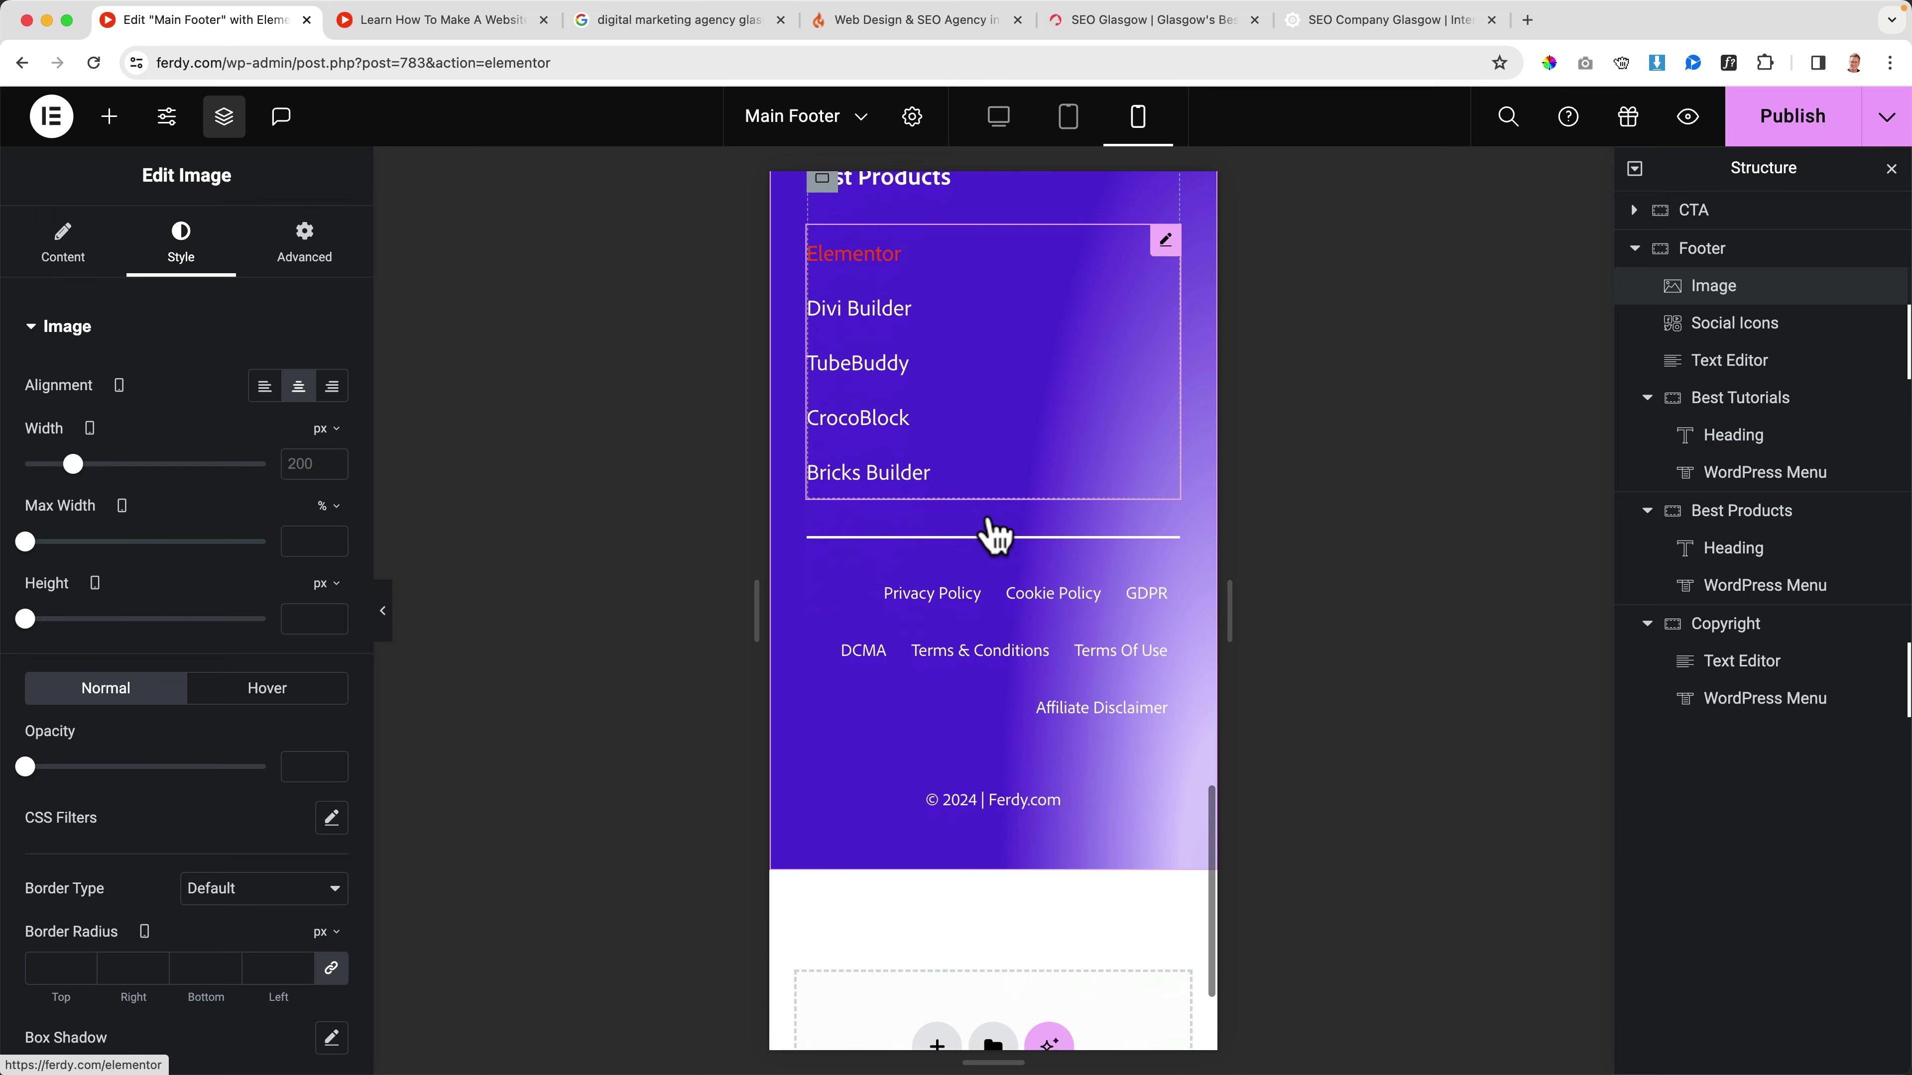
pyautogui.scroll(-1, 996, 537)
pyautogui.click(1165, 526)
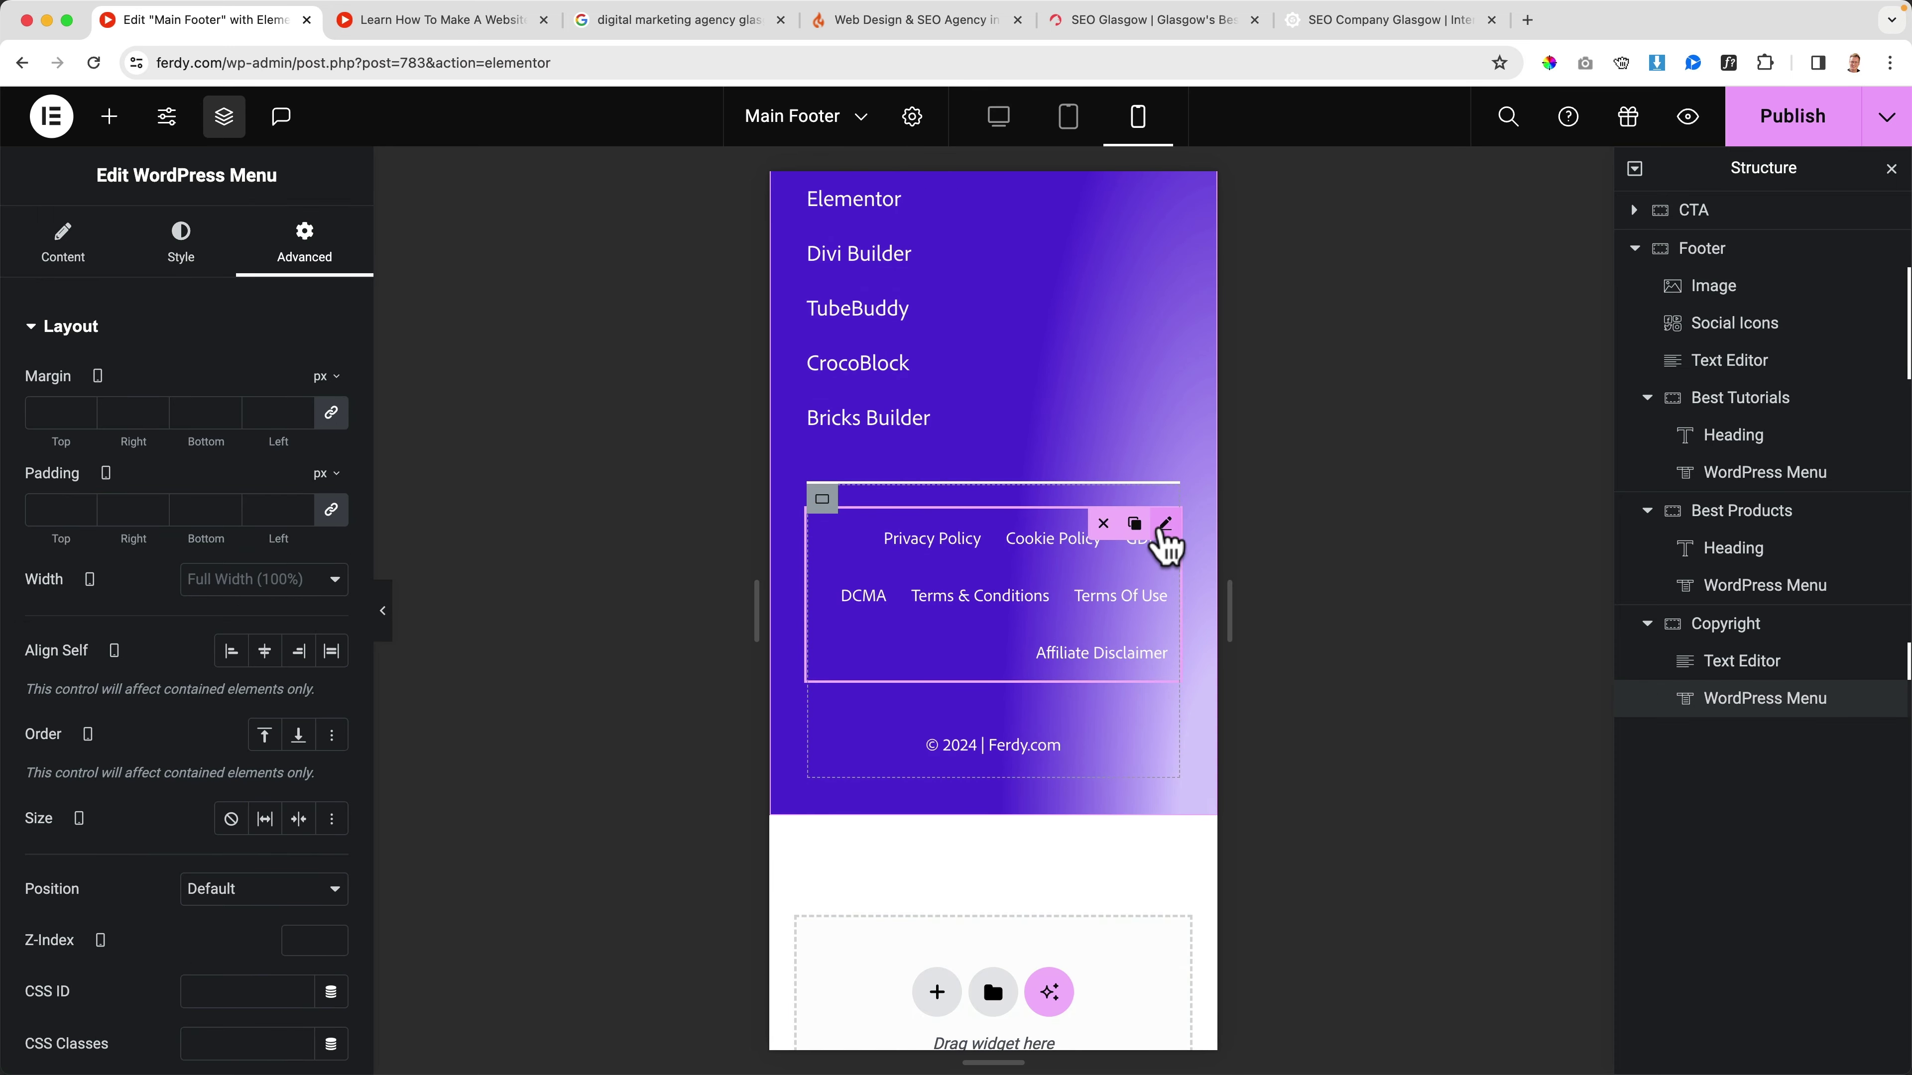
pyautogui.click(75, 256)
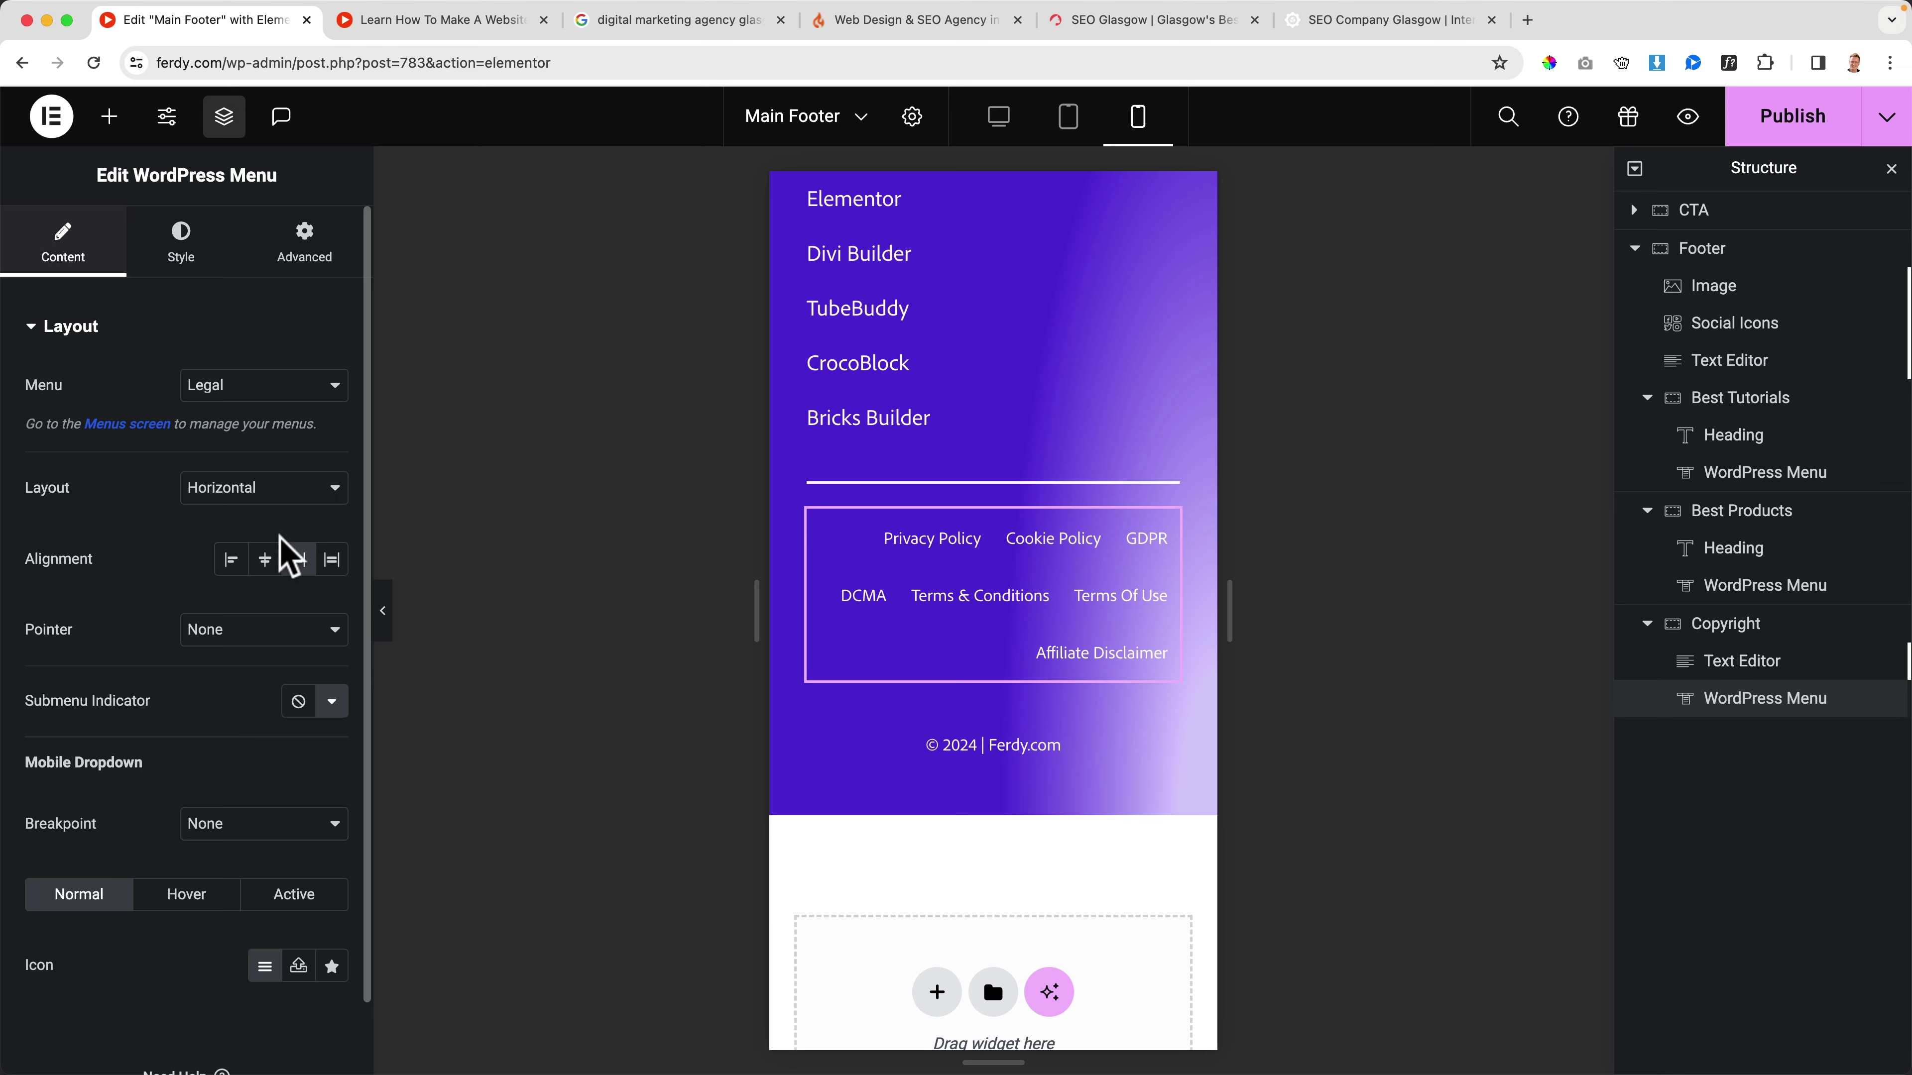
pyautogui.click(266, 561)
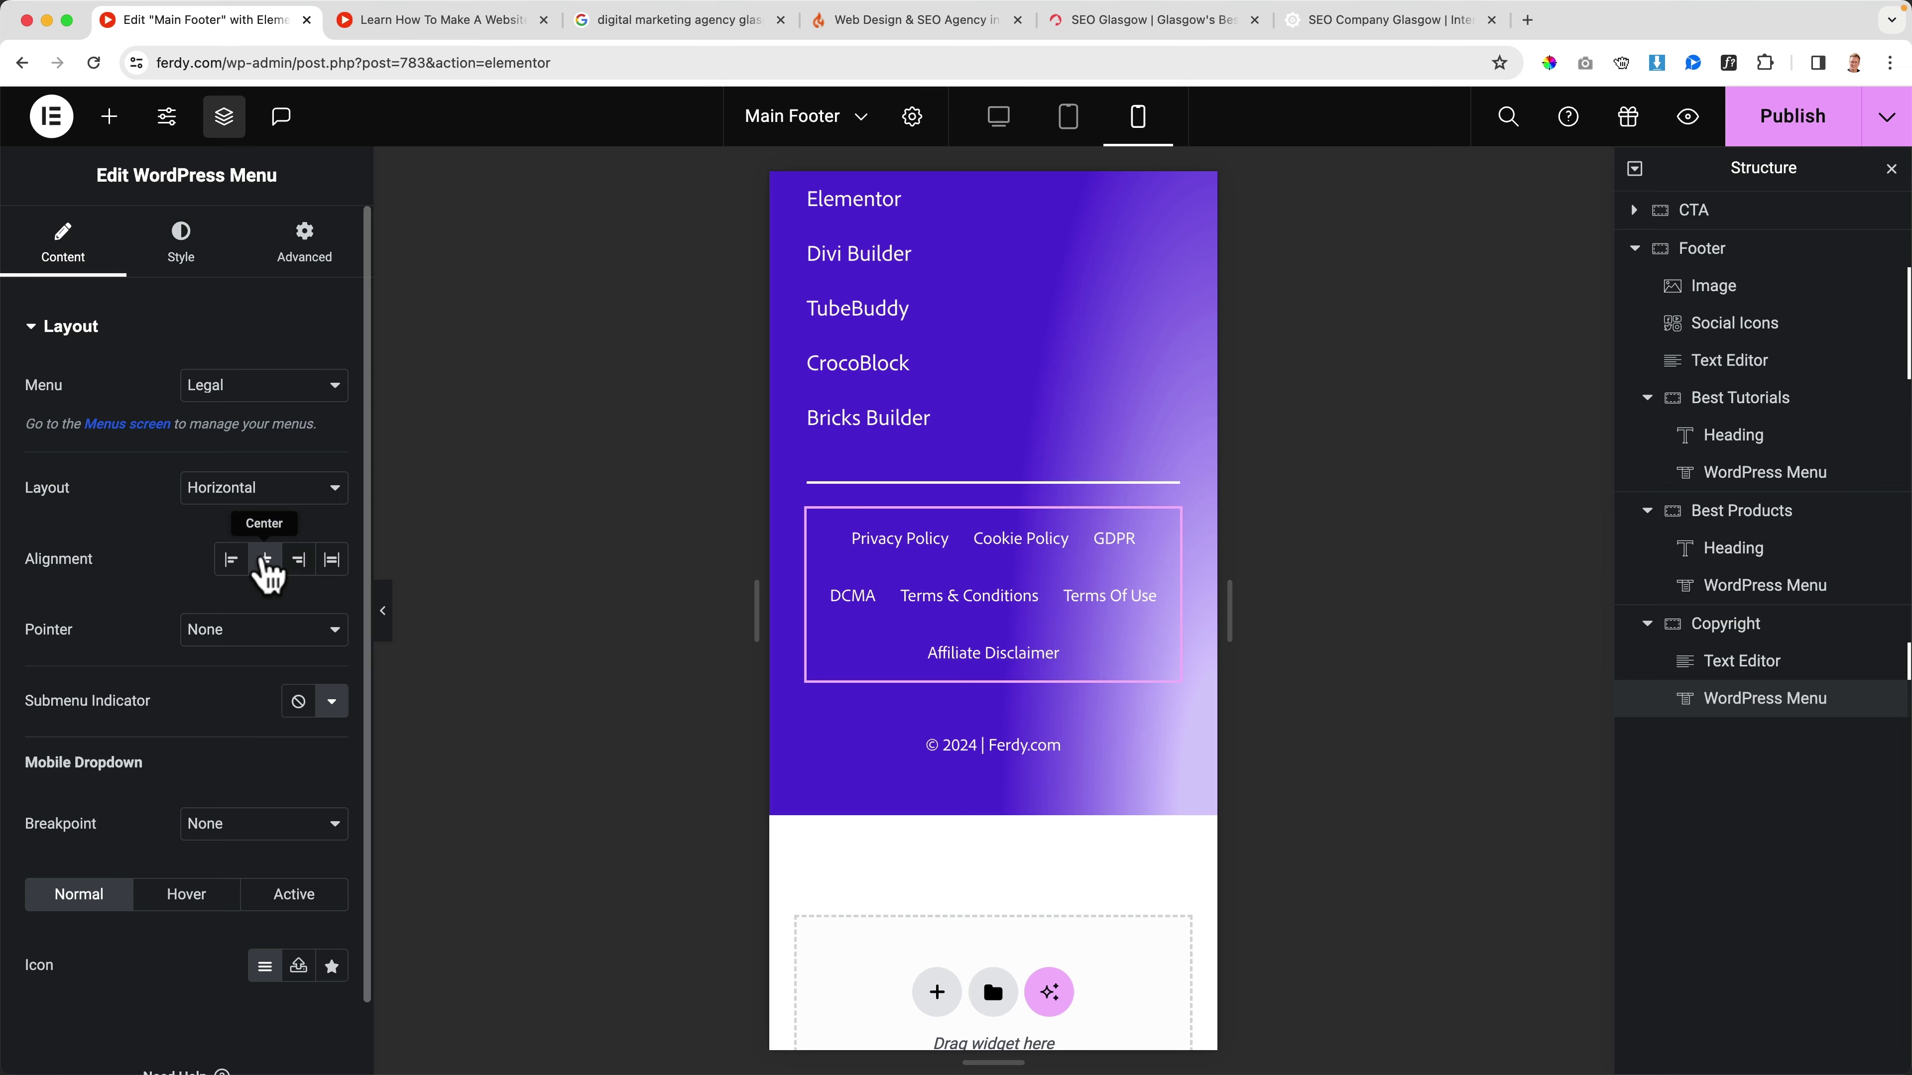
pyautogui.click(232, 561)
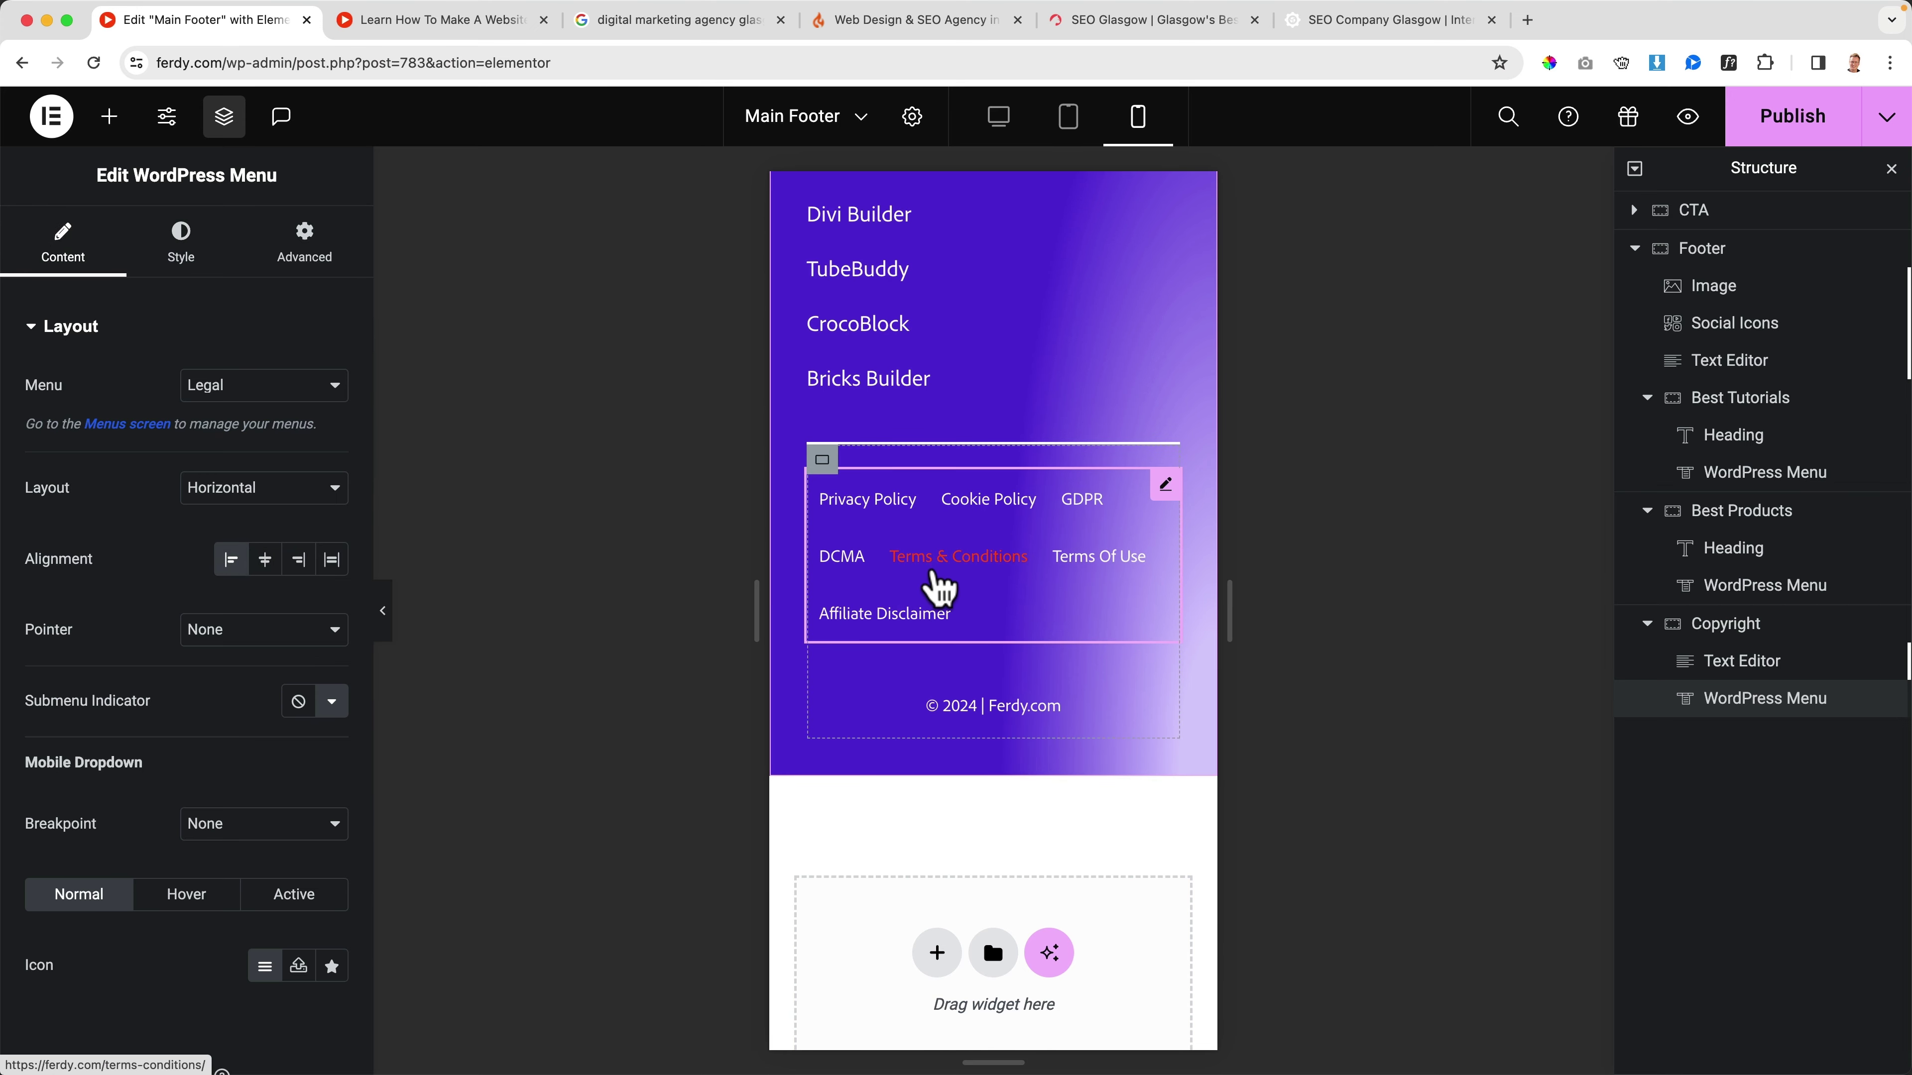
# Step: Publish the updated footer and reload the live homepage at ferdy.com
pyautogui.scroll(-2, 1011, 589)
pyautogui.scroll(10, 1011, 589)
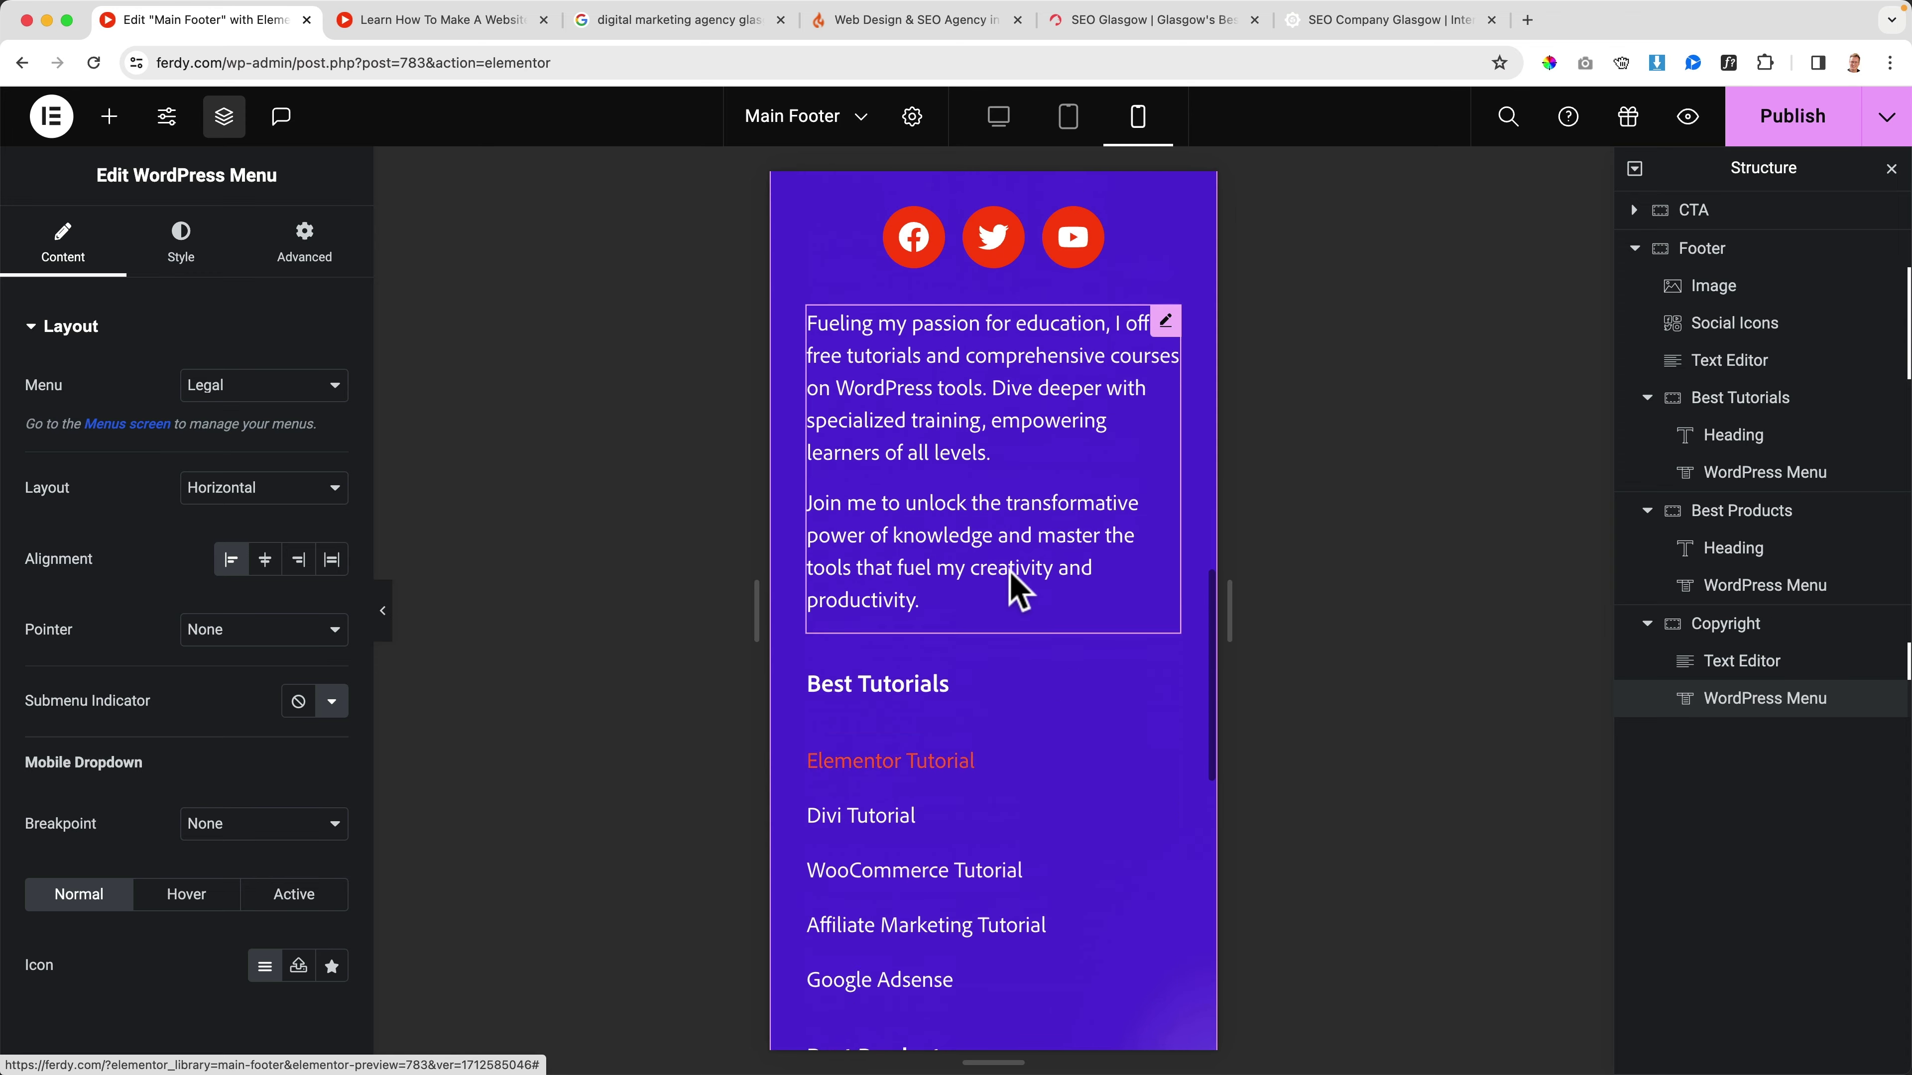
pyautogui.scroll(3, 1011, 574)
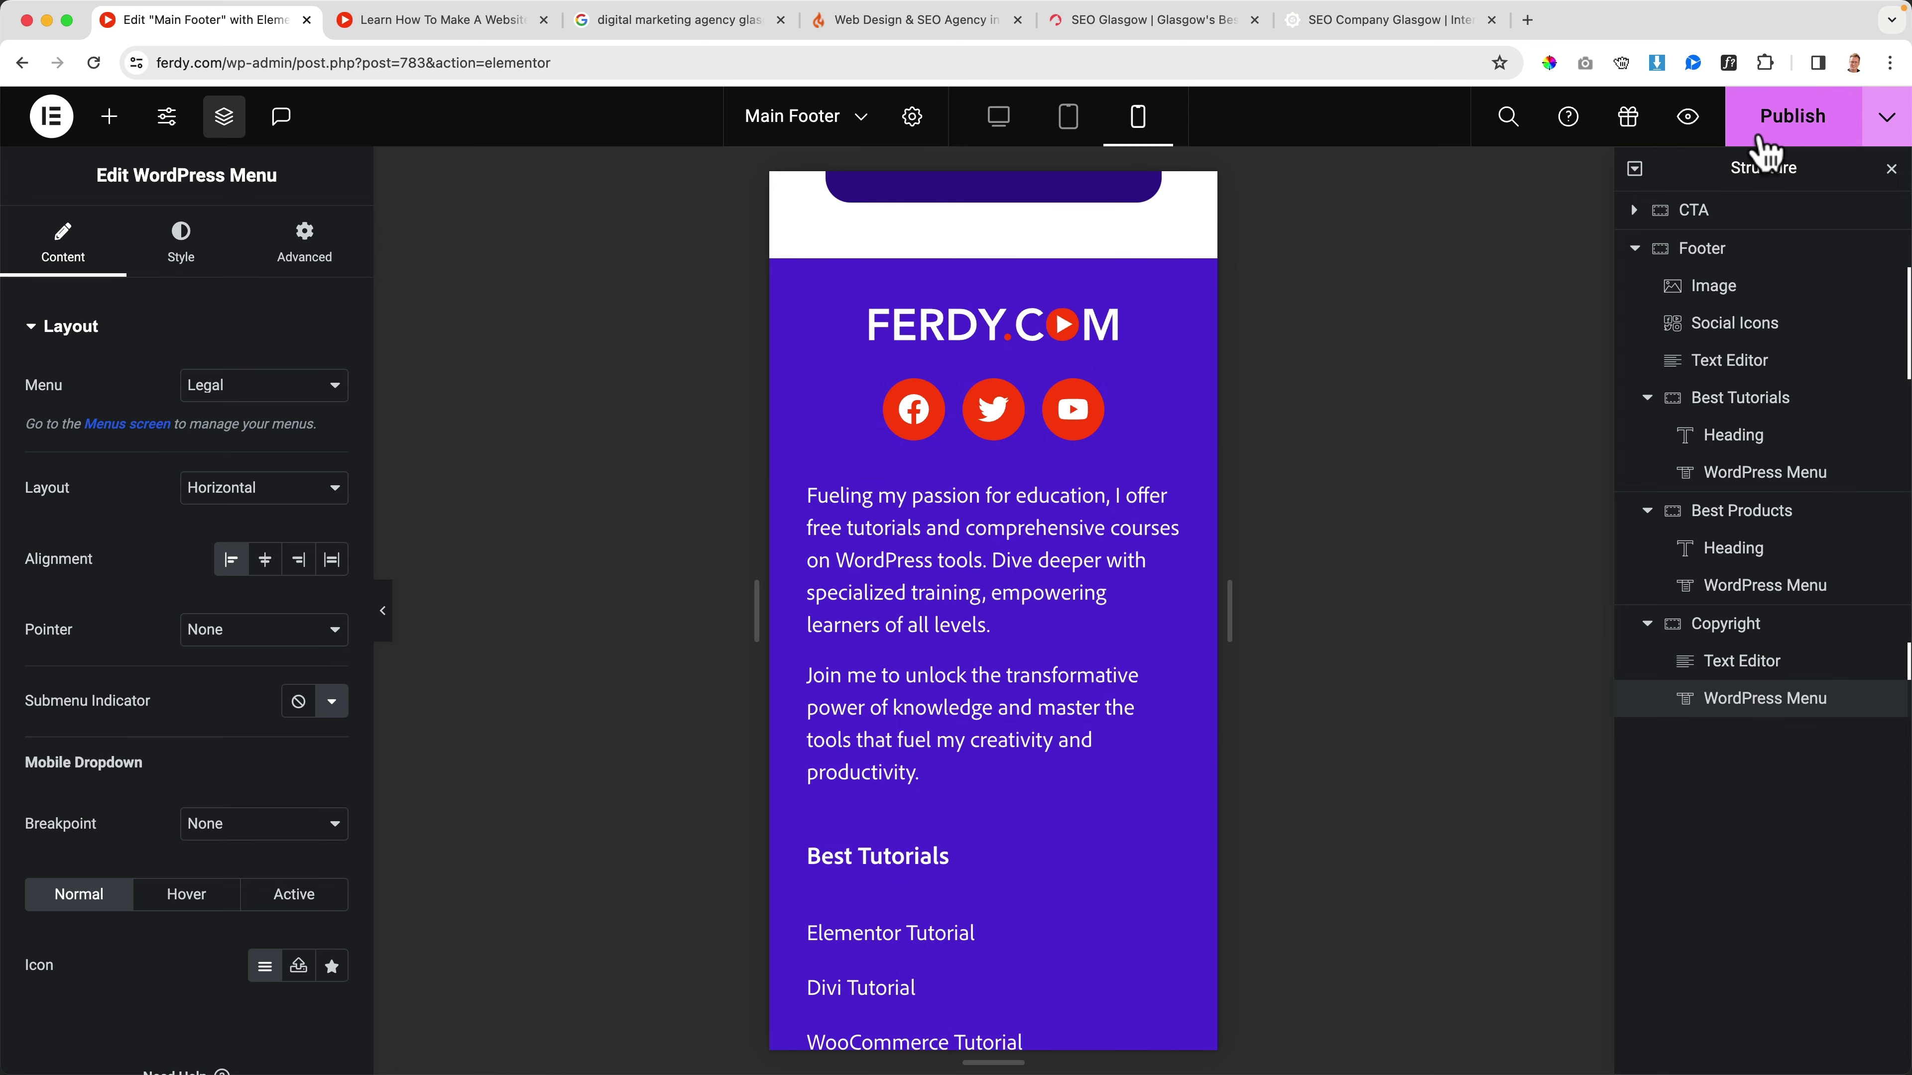
pyautogui.click(369, 20)
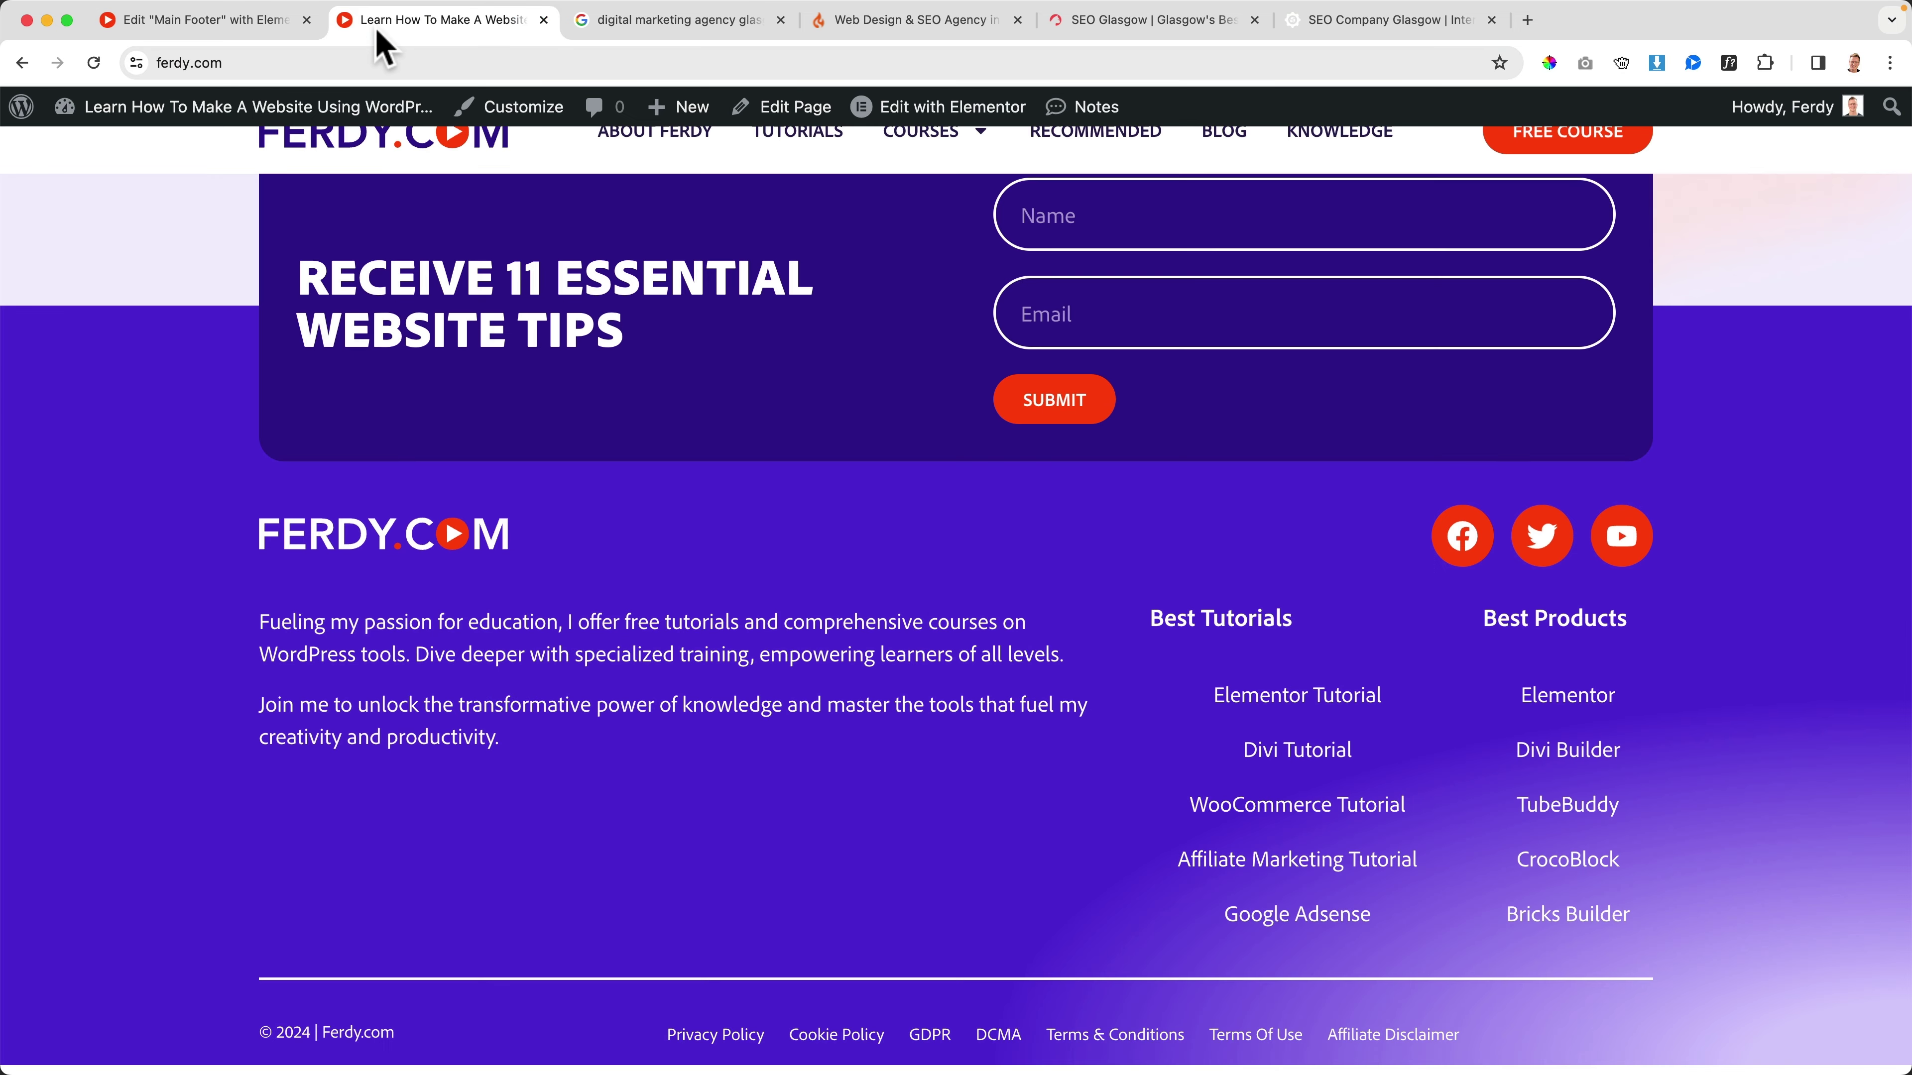
pyautogui.press('super+r')
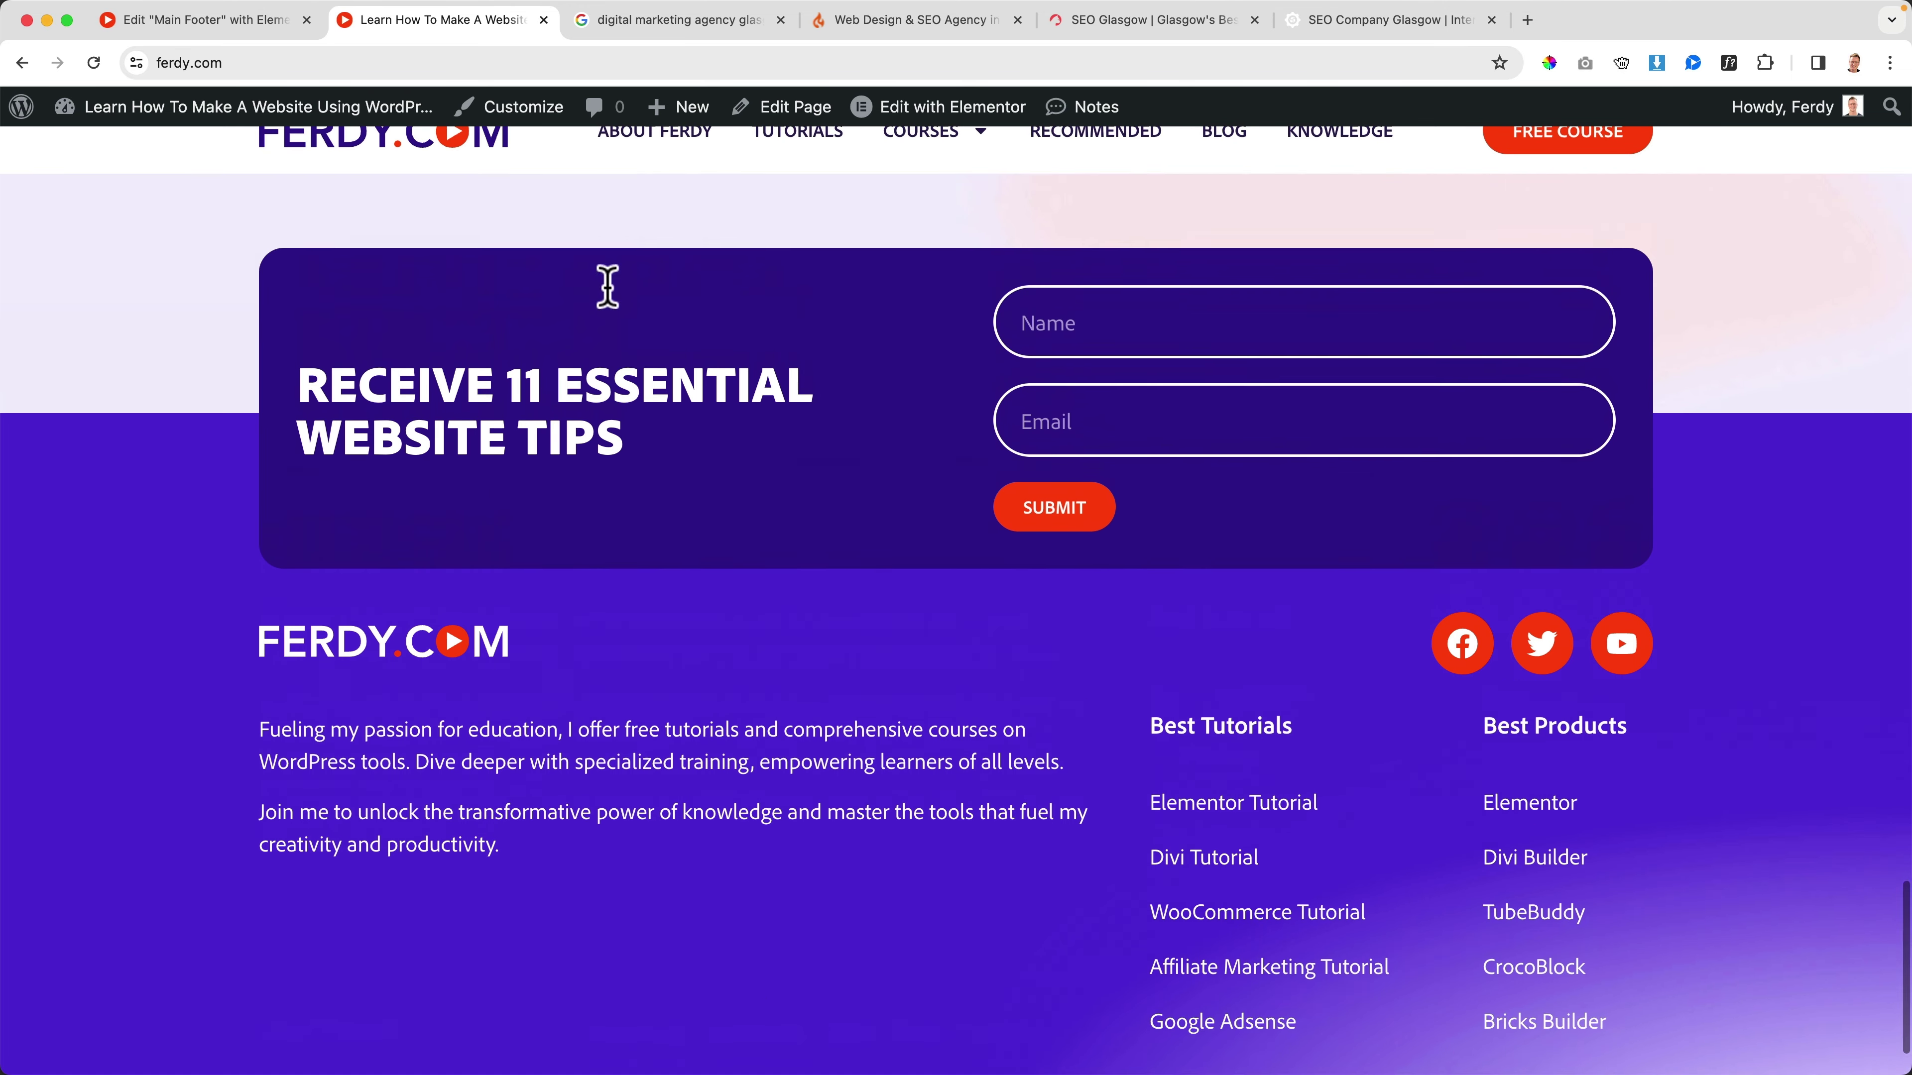
# Step: Check the published footer and newsletter CTA on the live About page and on the homepage
pyautogui.scroll(4, 606, 290)
pyautogui.click(644, 143)
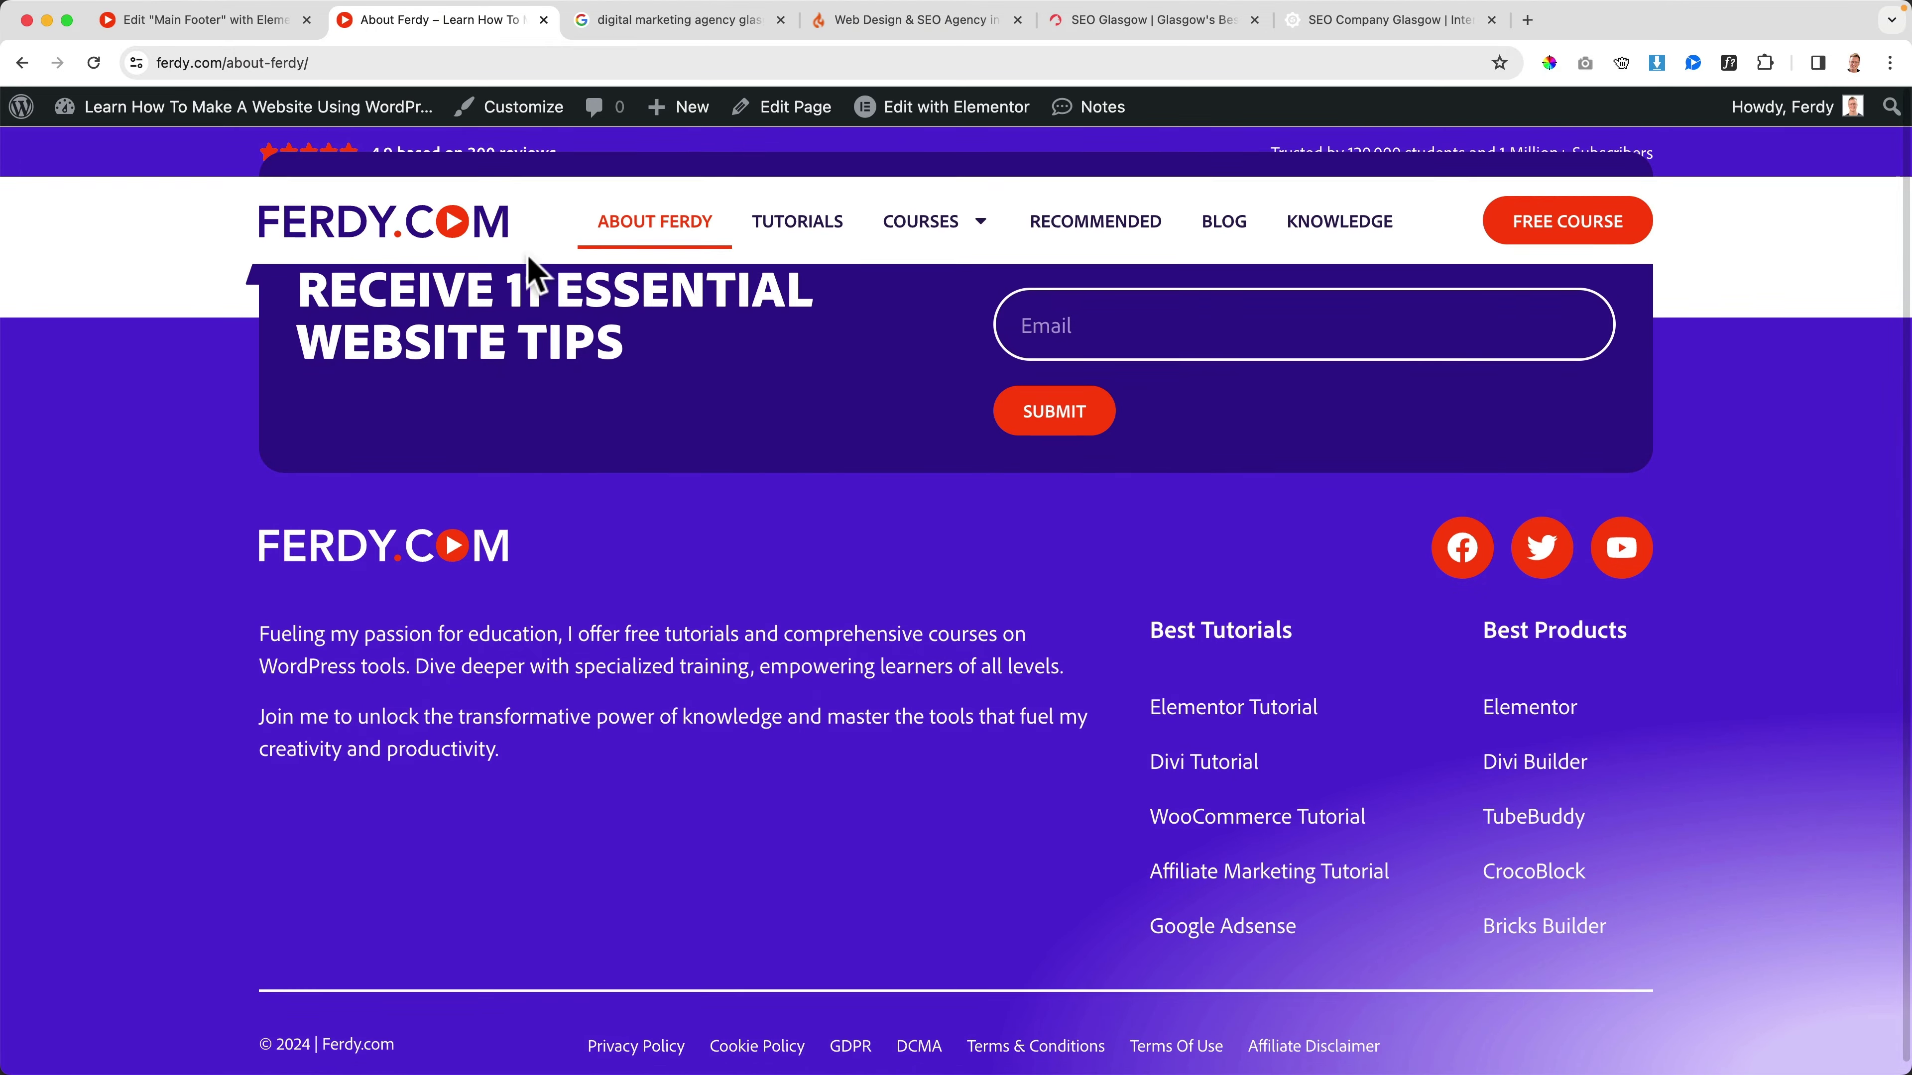
pyautogui.click(440, 245)
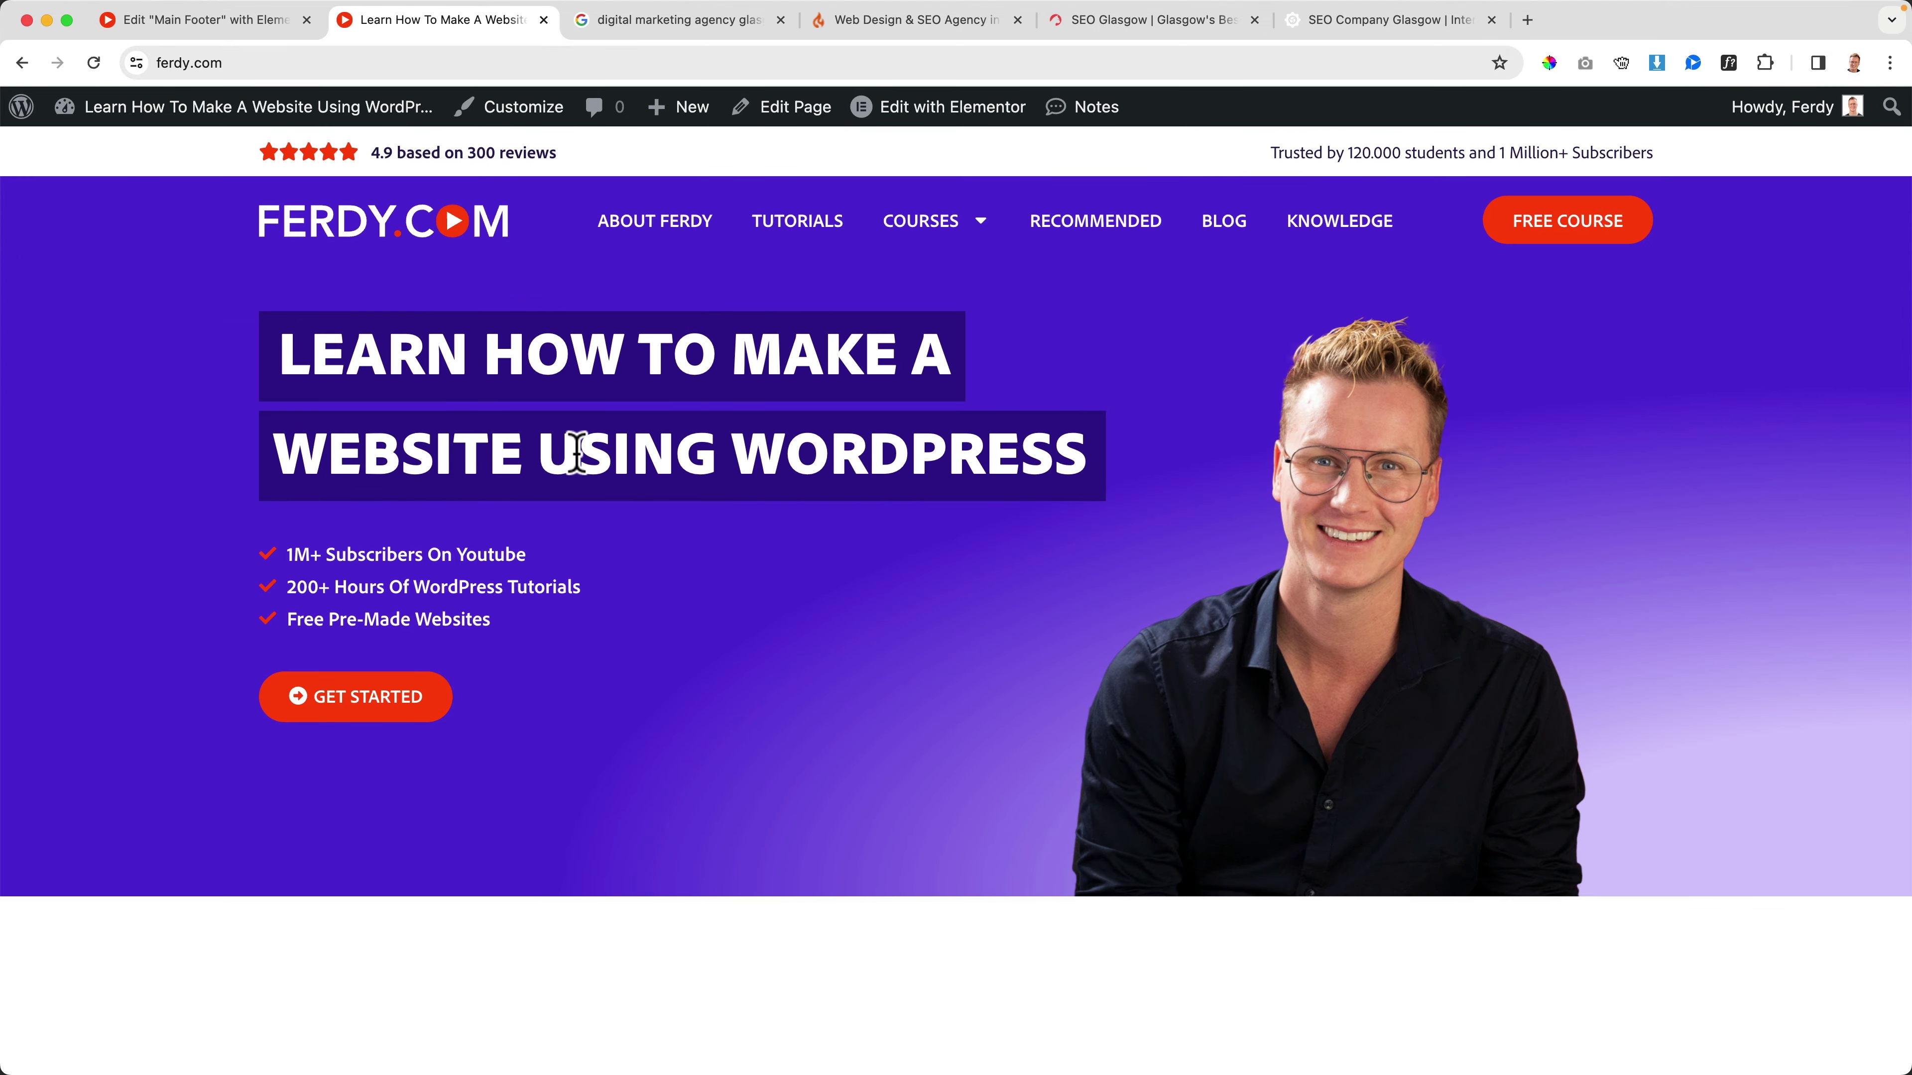
pyautogui.scroll(-20, 729, 561)
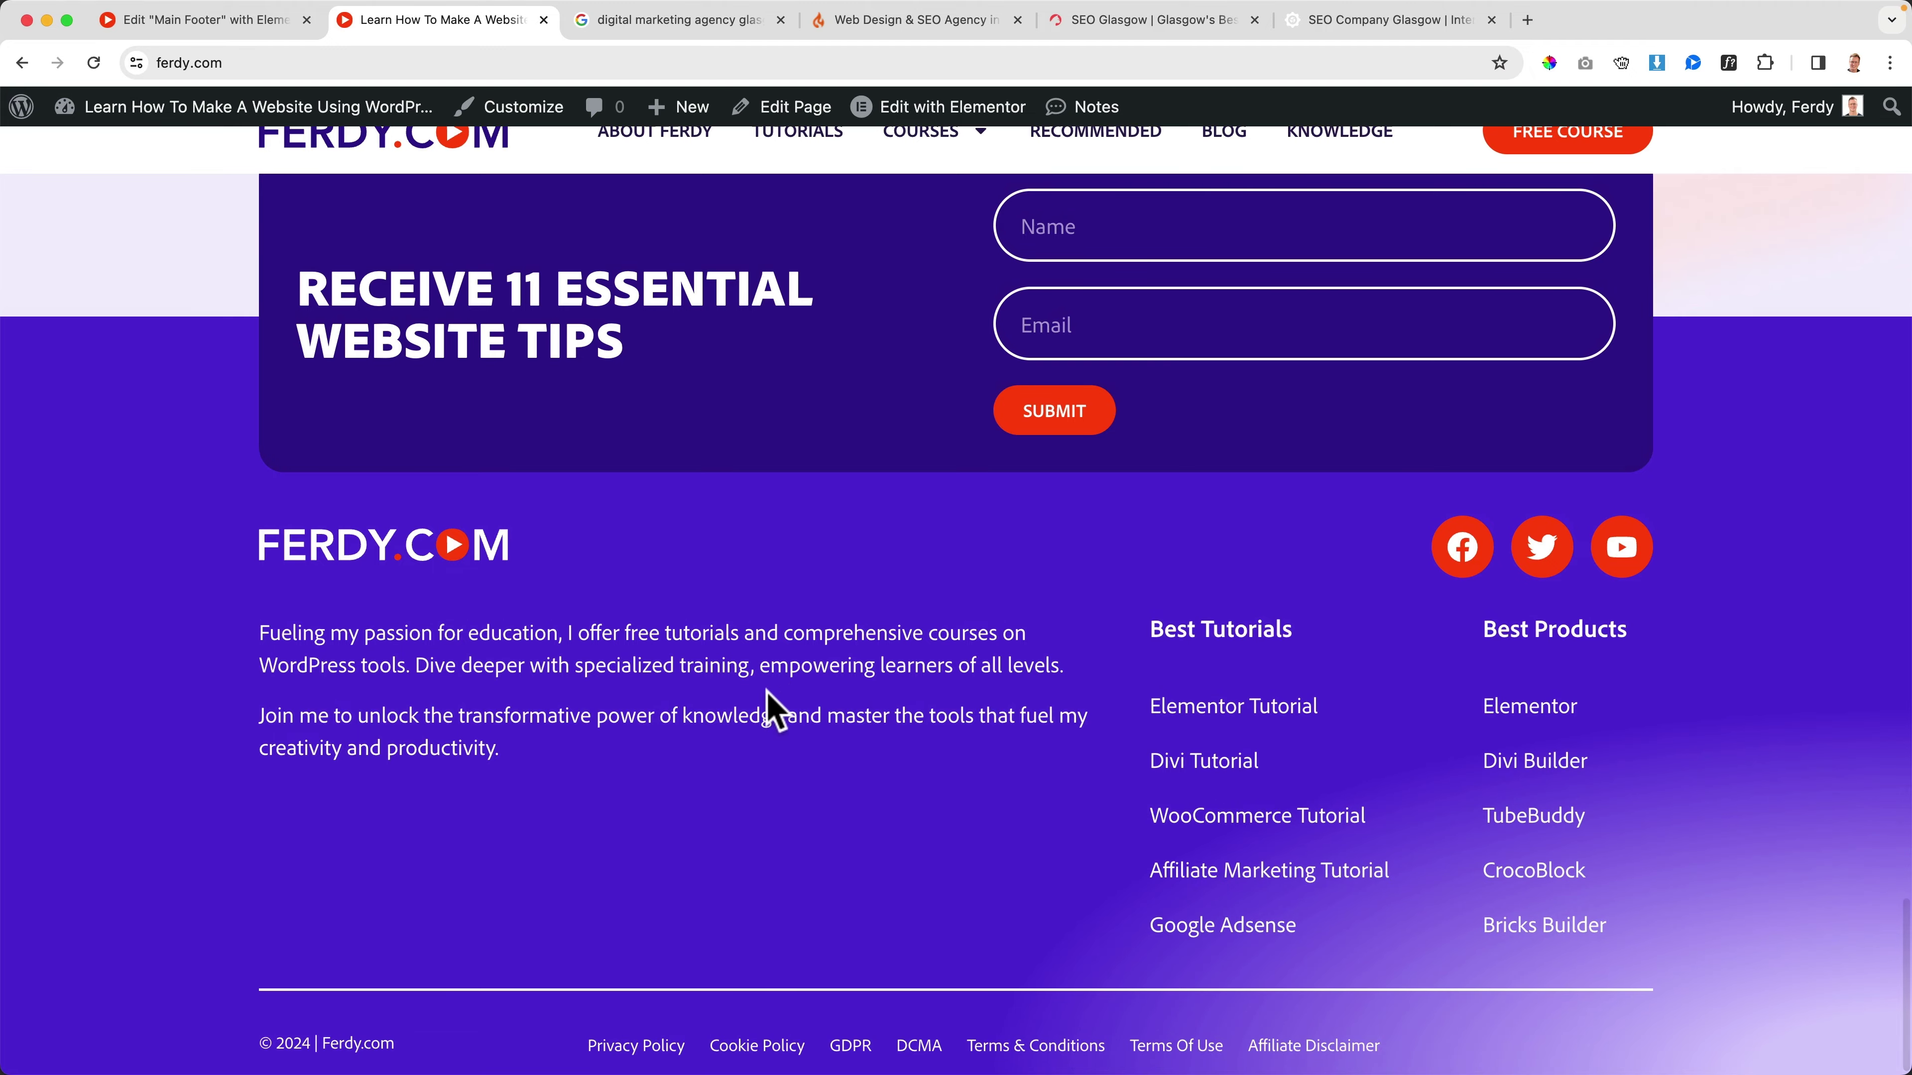
pyautogui.scroll(20, 763, 691)
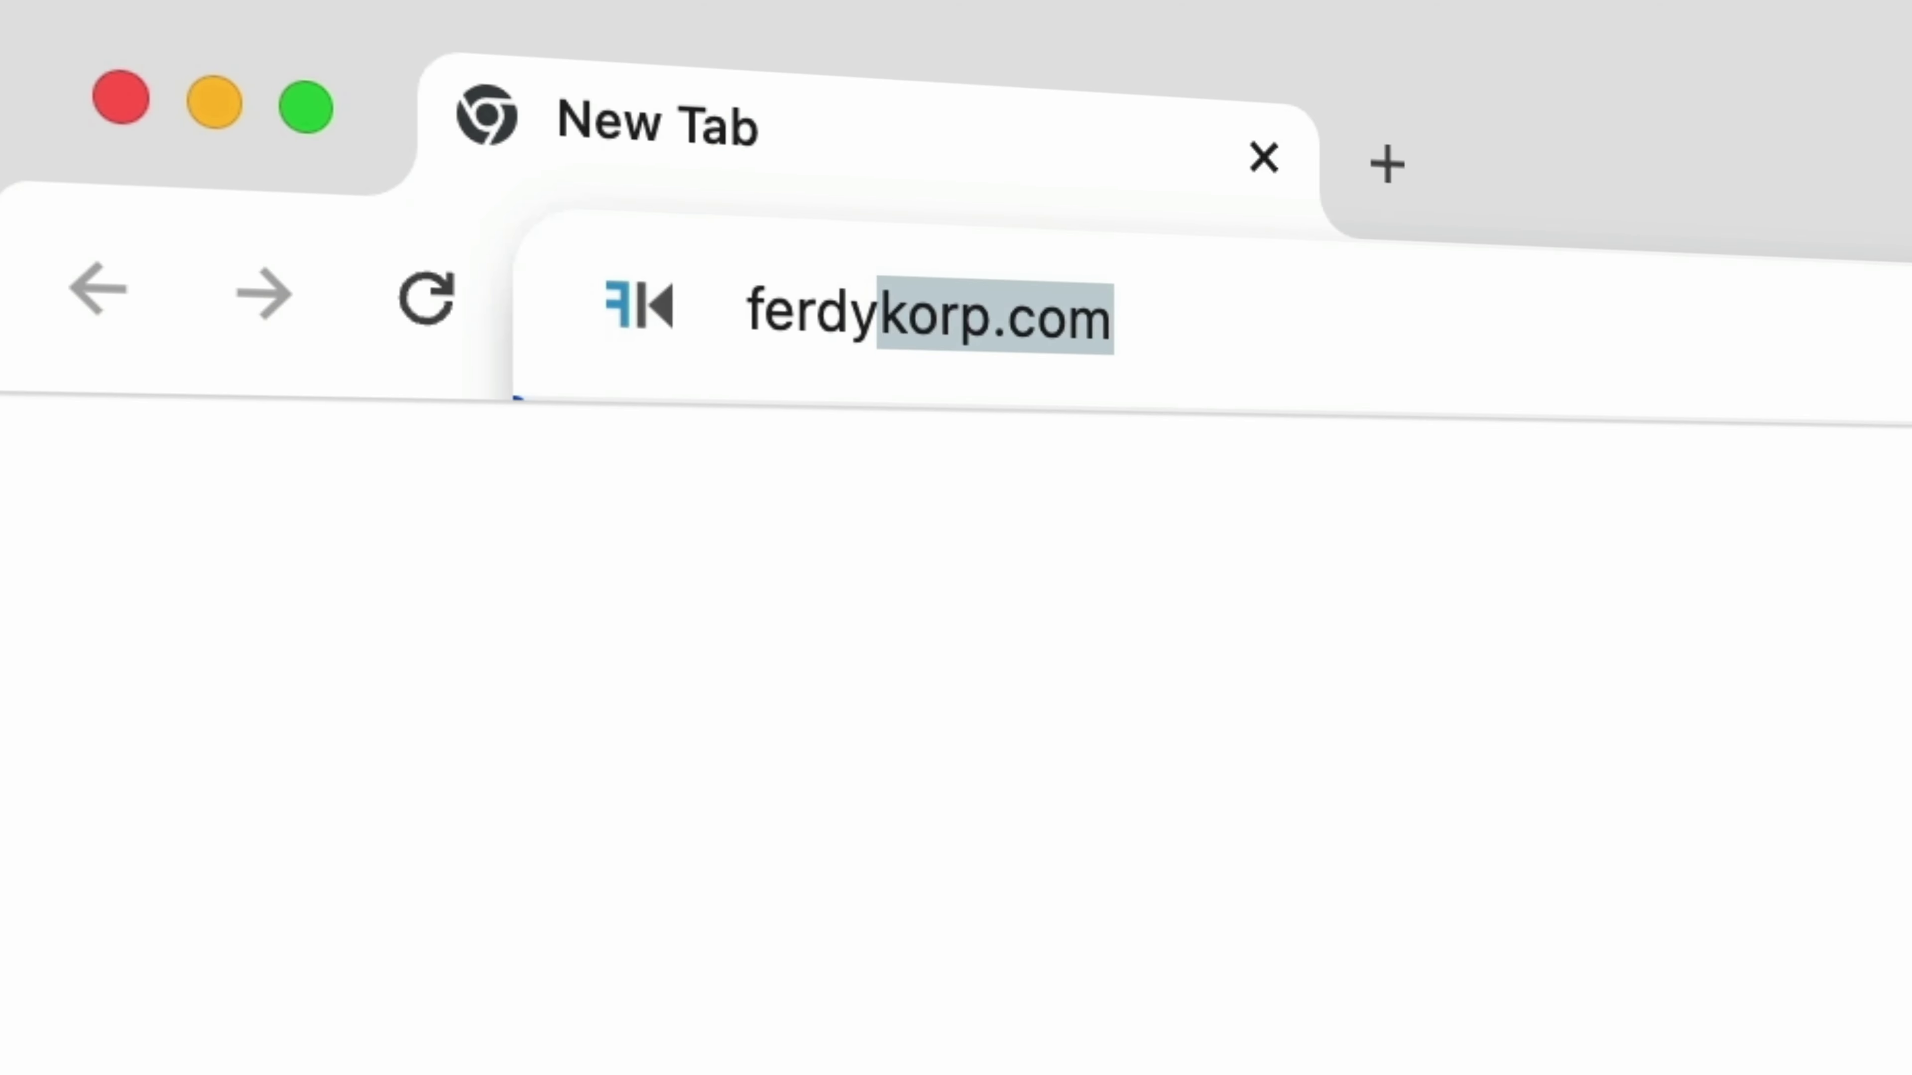
# Step: Open ferdy.com/elementorpro in a new browser tab and look through the tutorial page's description and its related Elementor Pro videos
pyautogui.write('.com/tutorial/e')
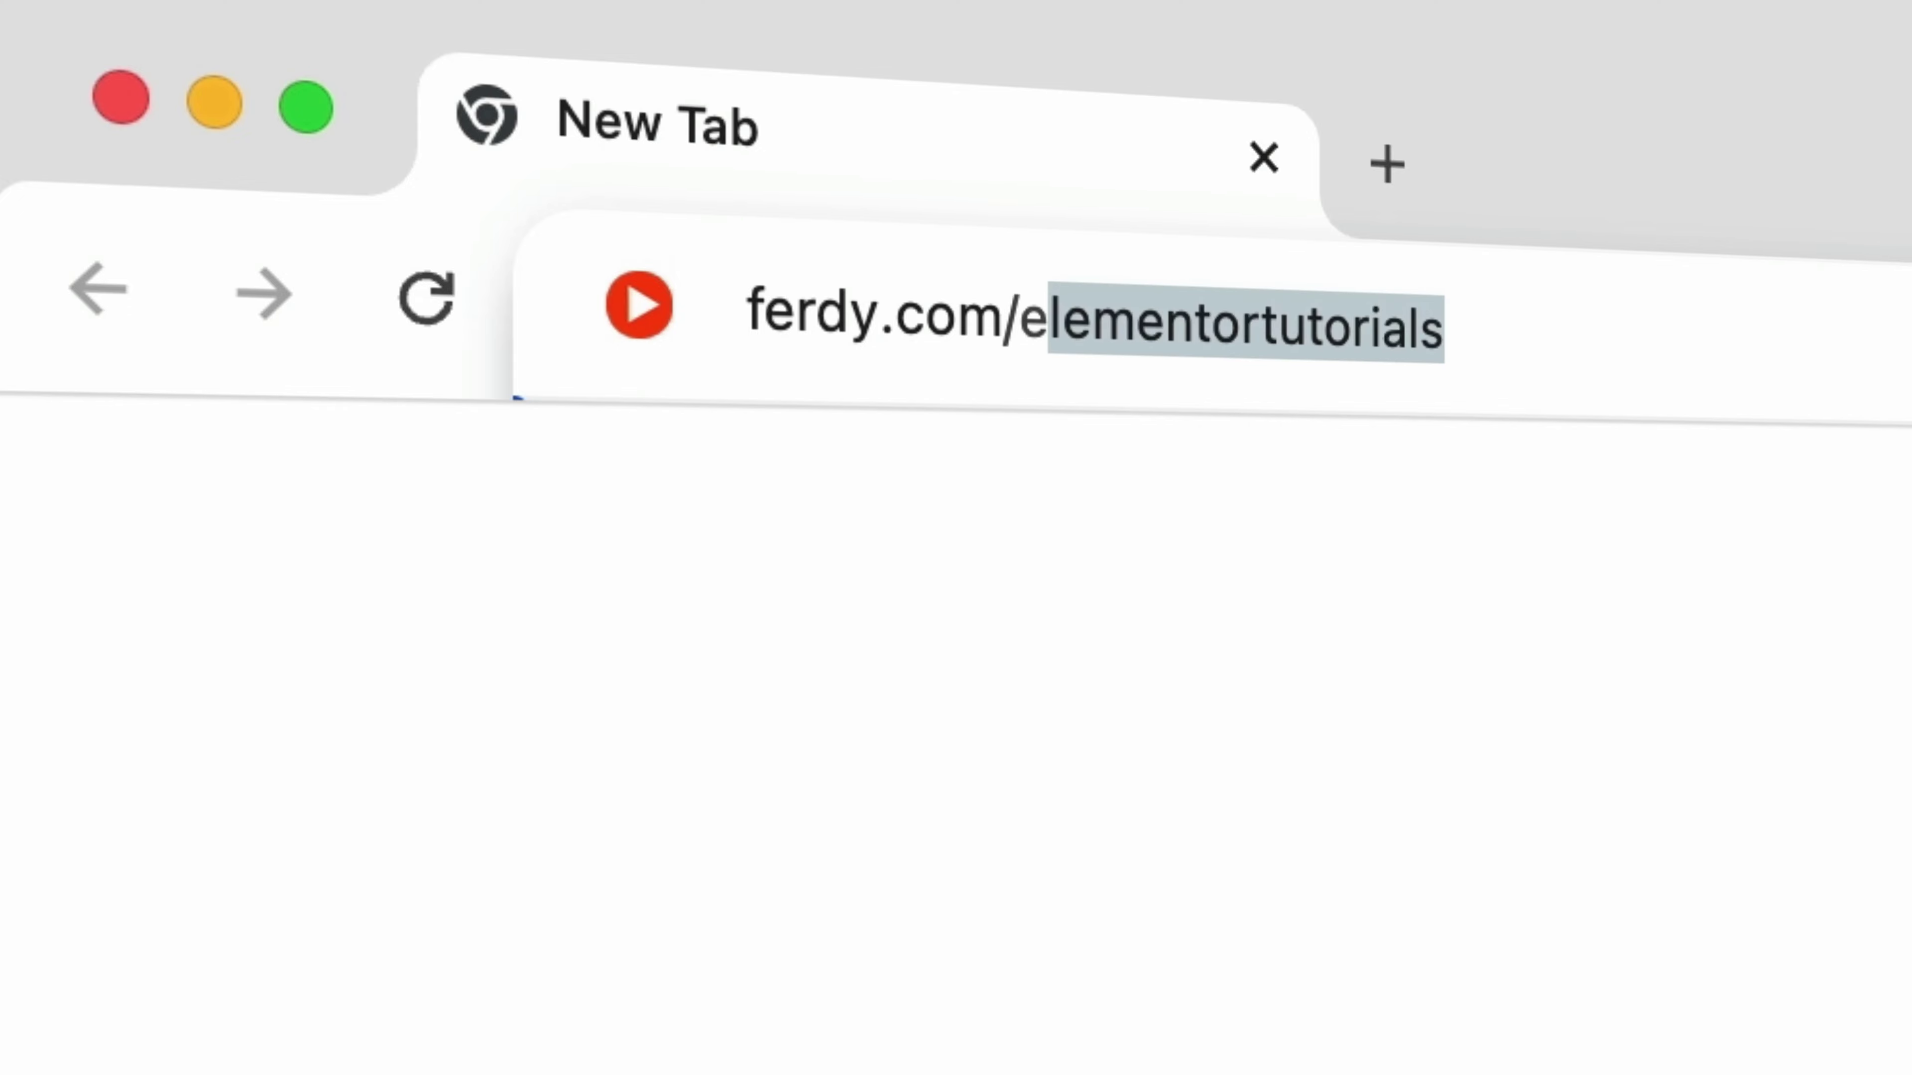
pyautogui.write('lementor-p')
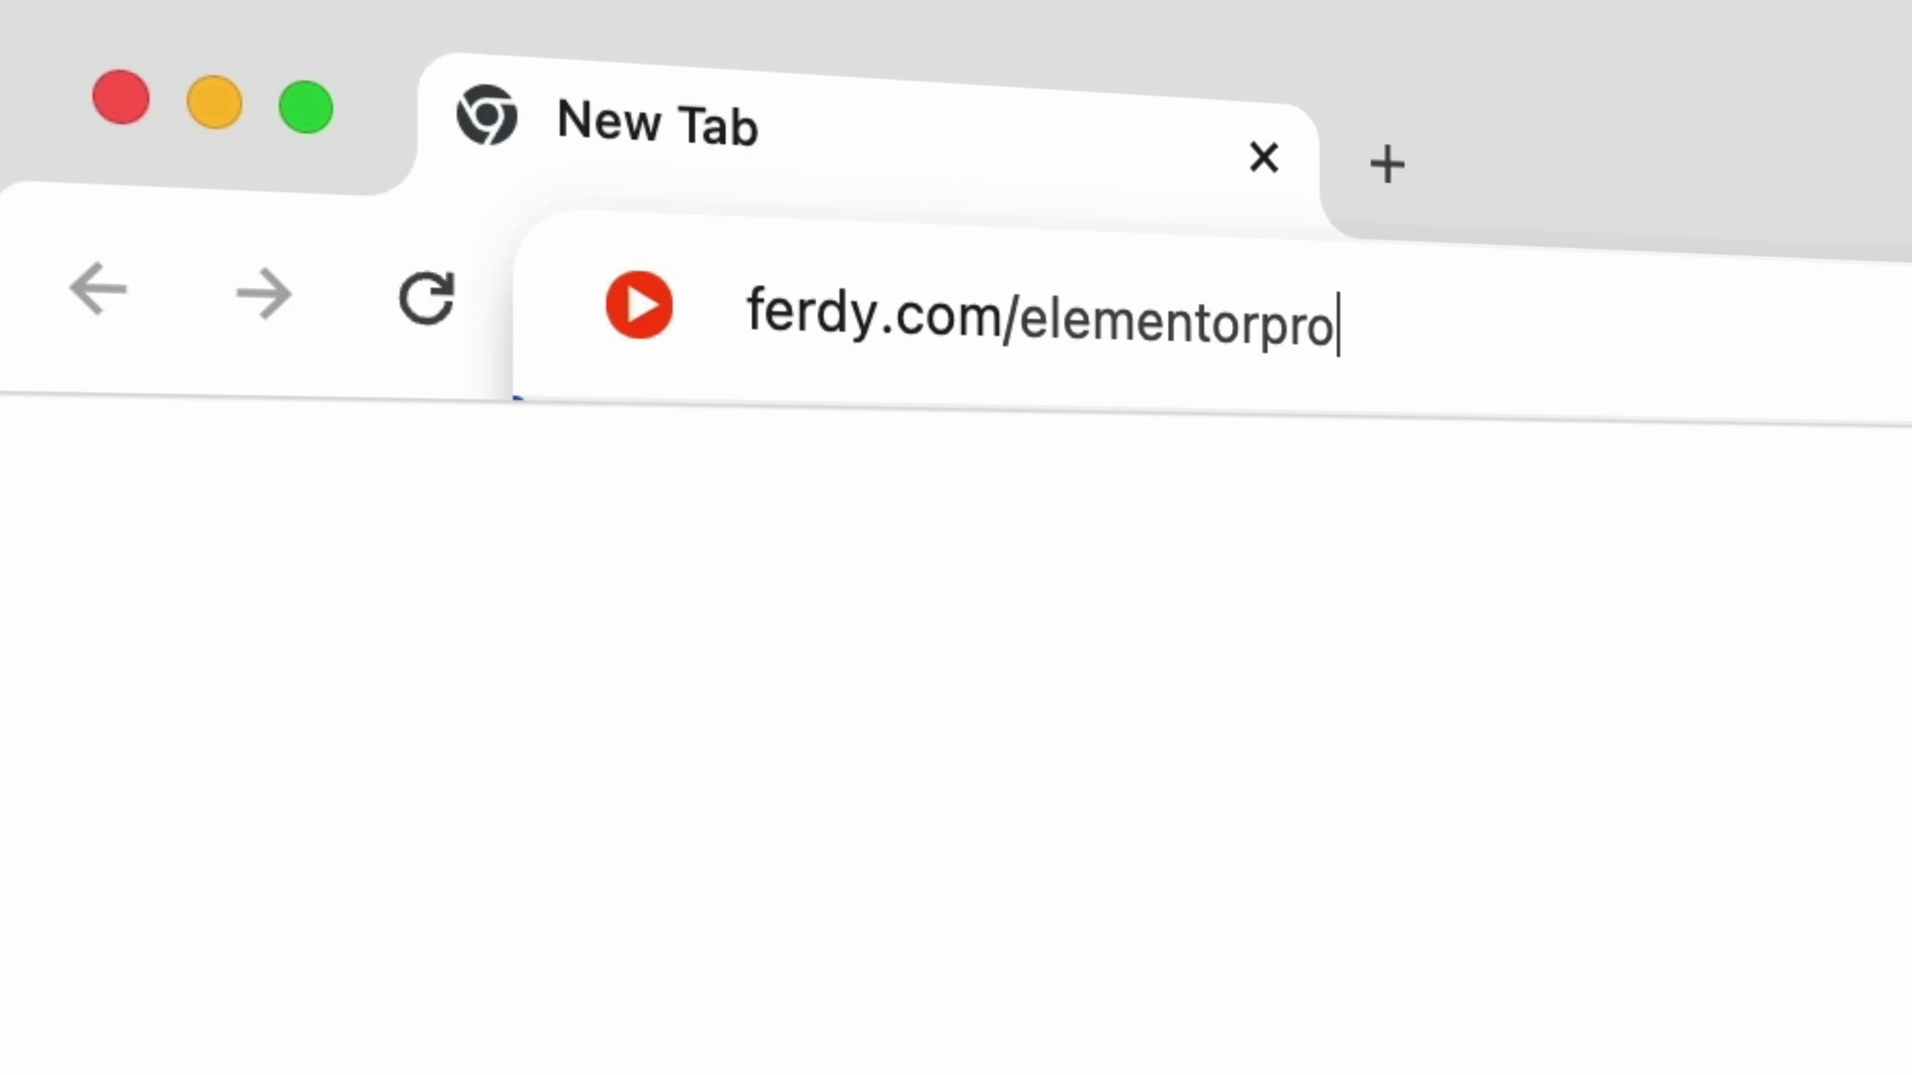
pyautogui.write('ro')
pyautogui.press('Return')
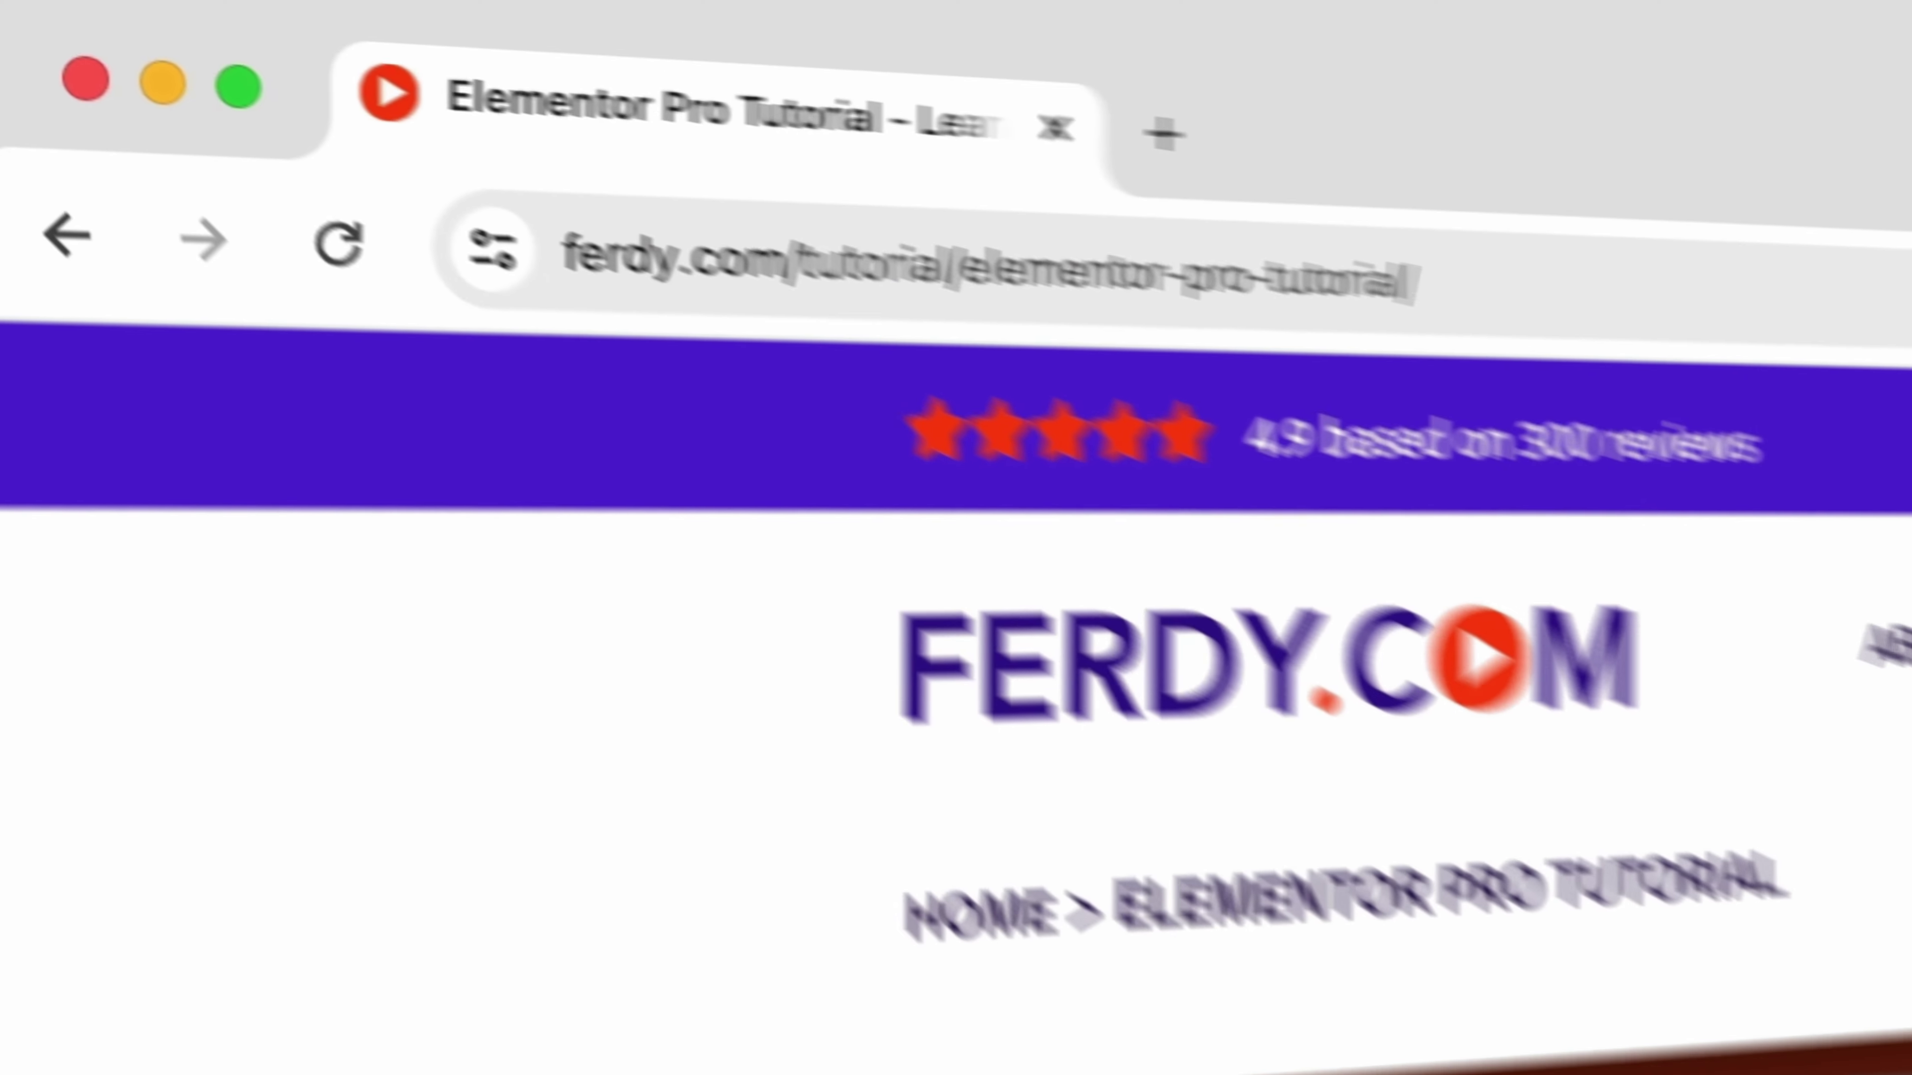
pyautogui.scroll(-5, 1645, 397)
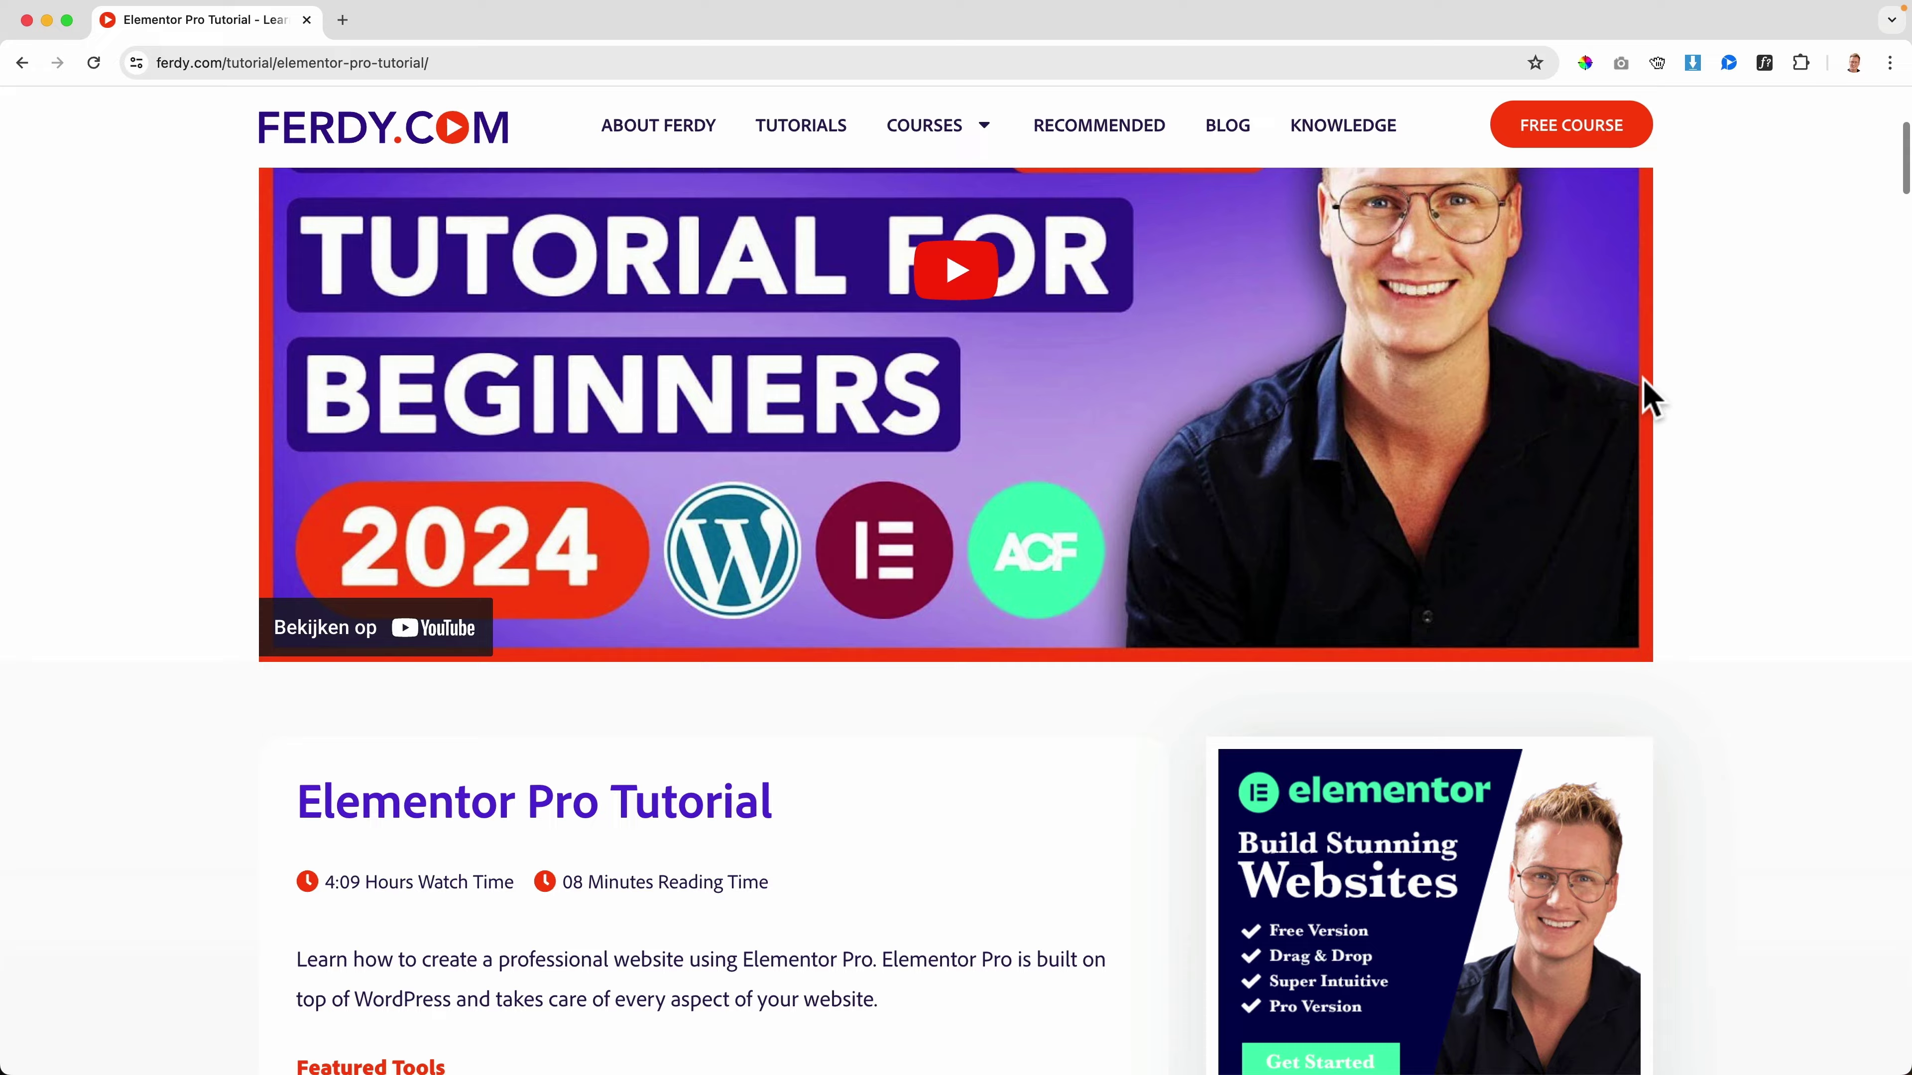
pyautogui.scroll(-10, 1645, 398)
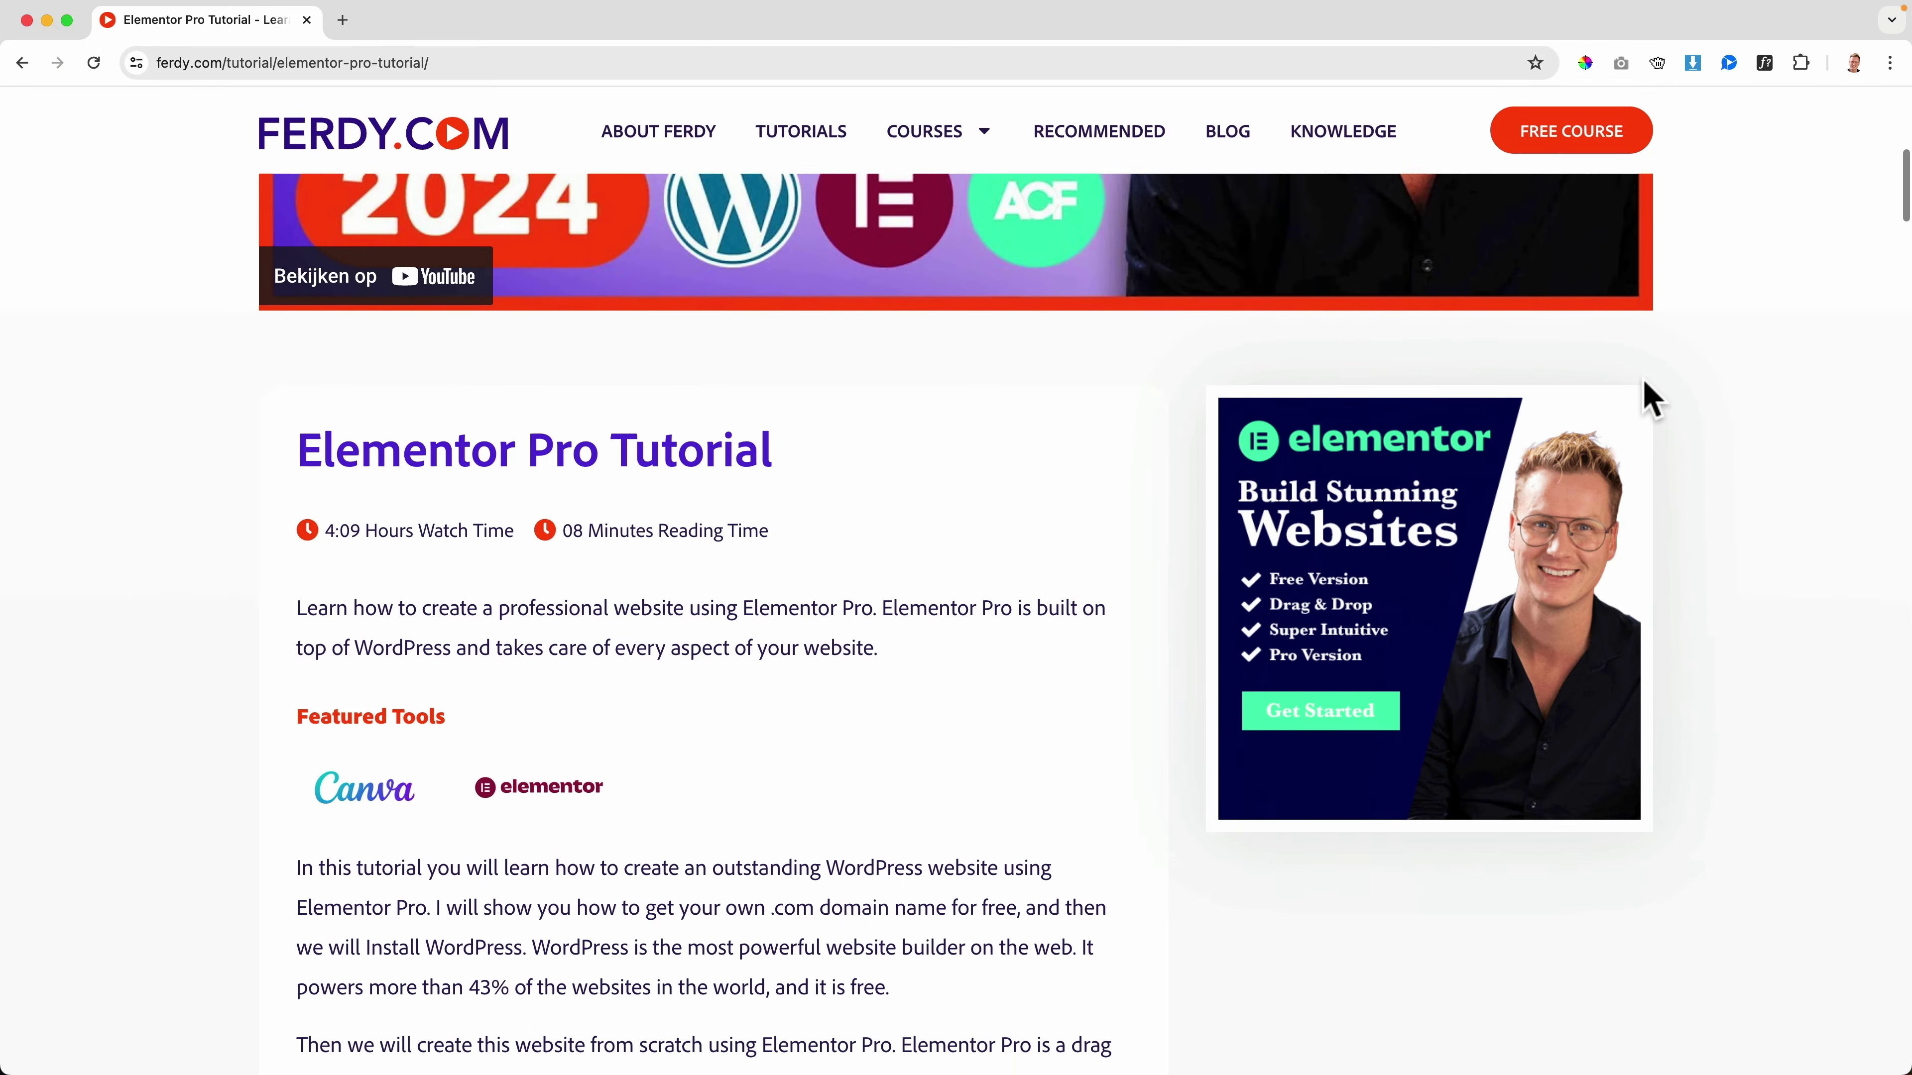
pyautogui.scroll(-10, 1645, 398)
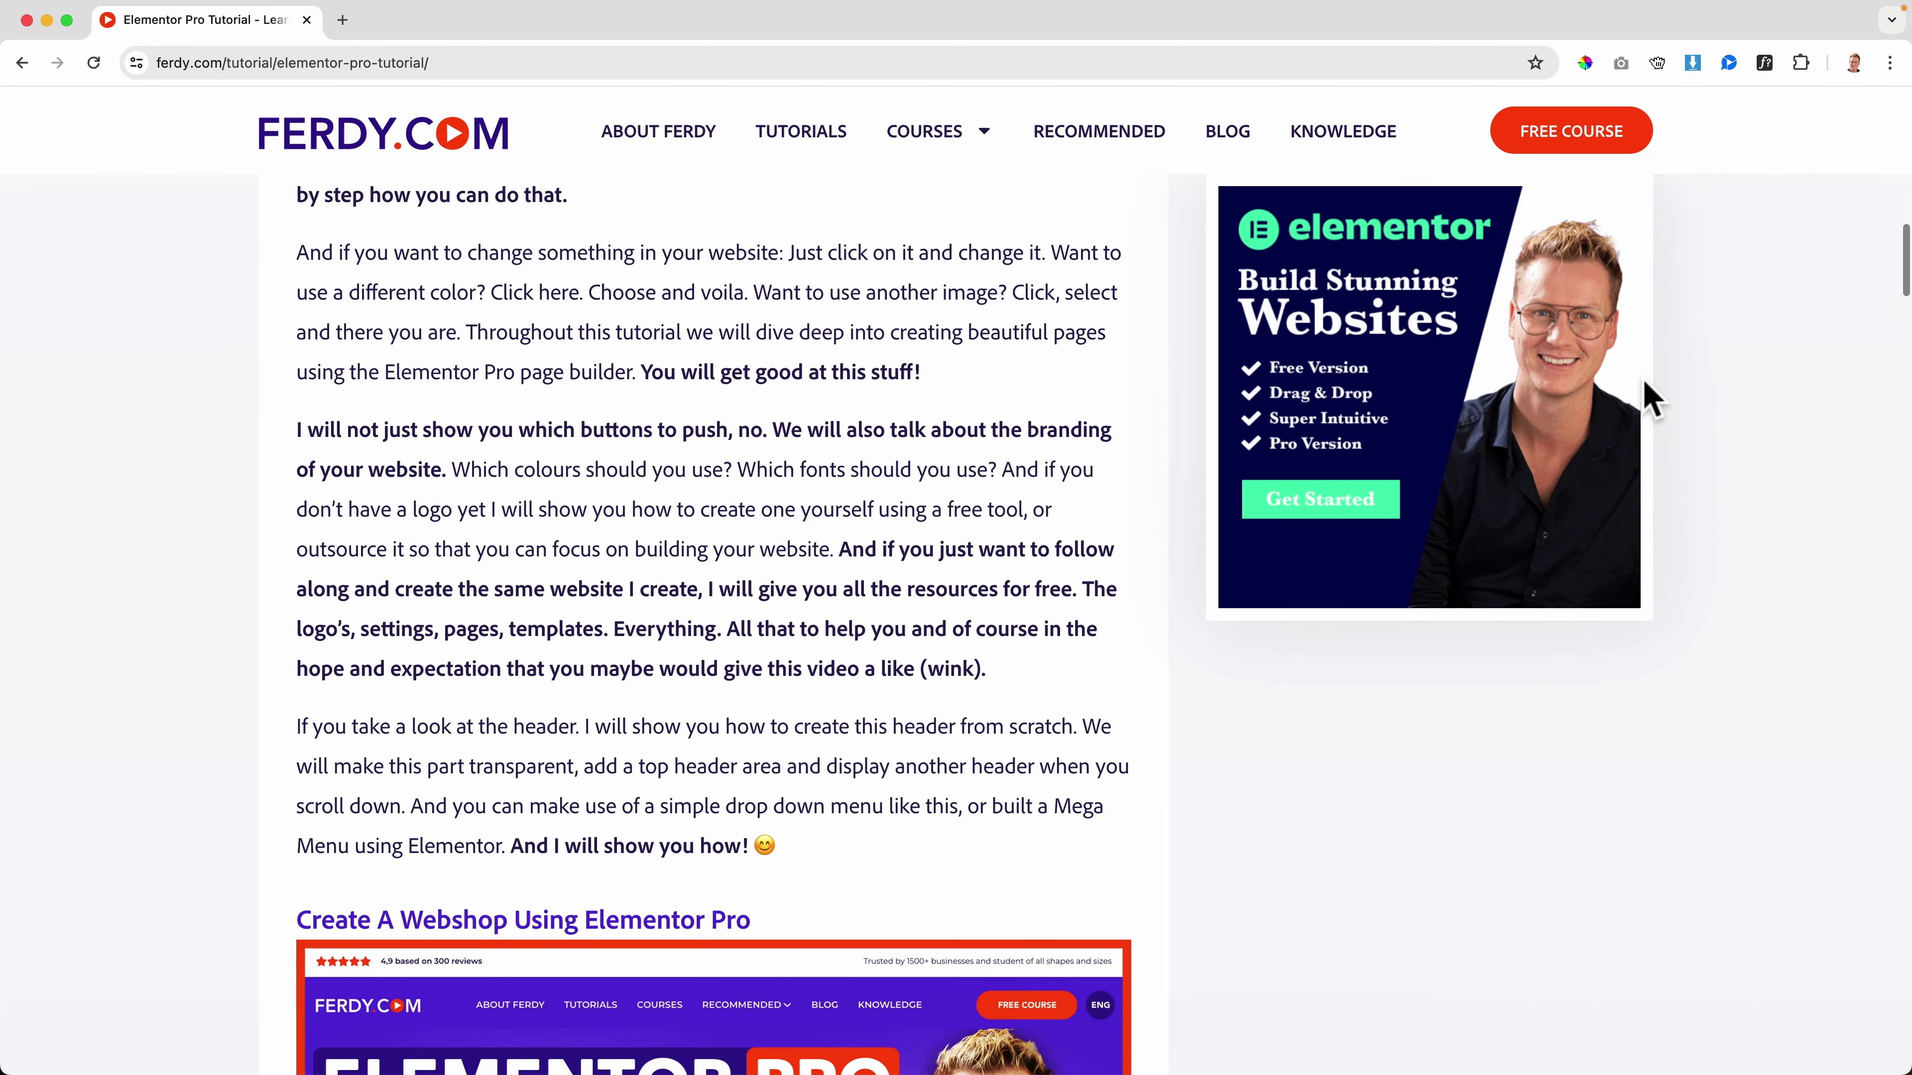
pyautogui.scroll(-10, 1648, 398)
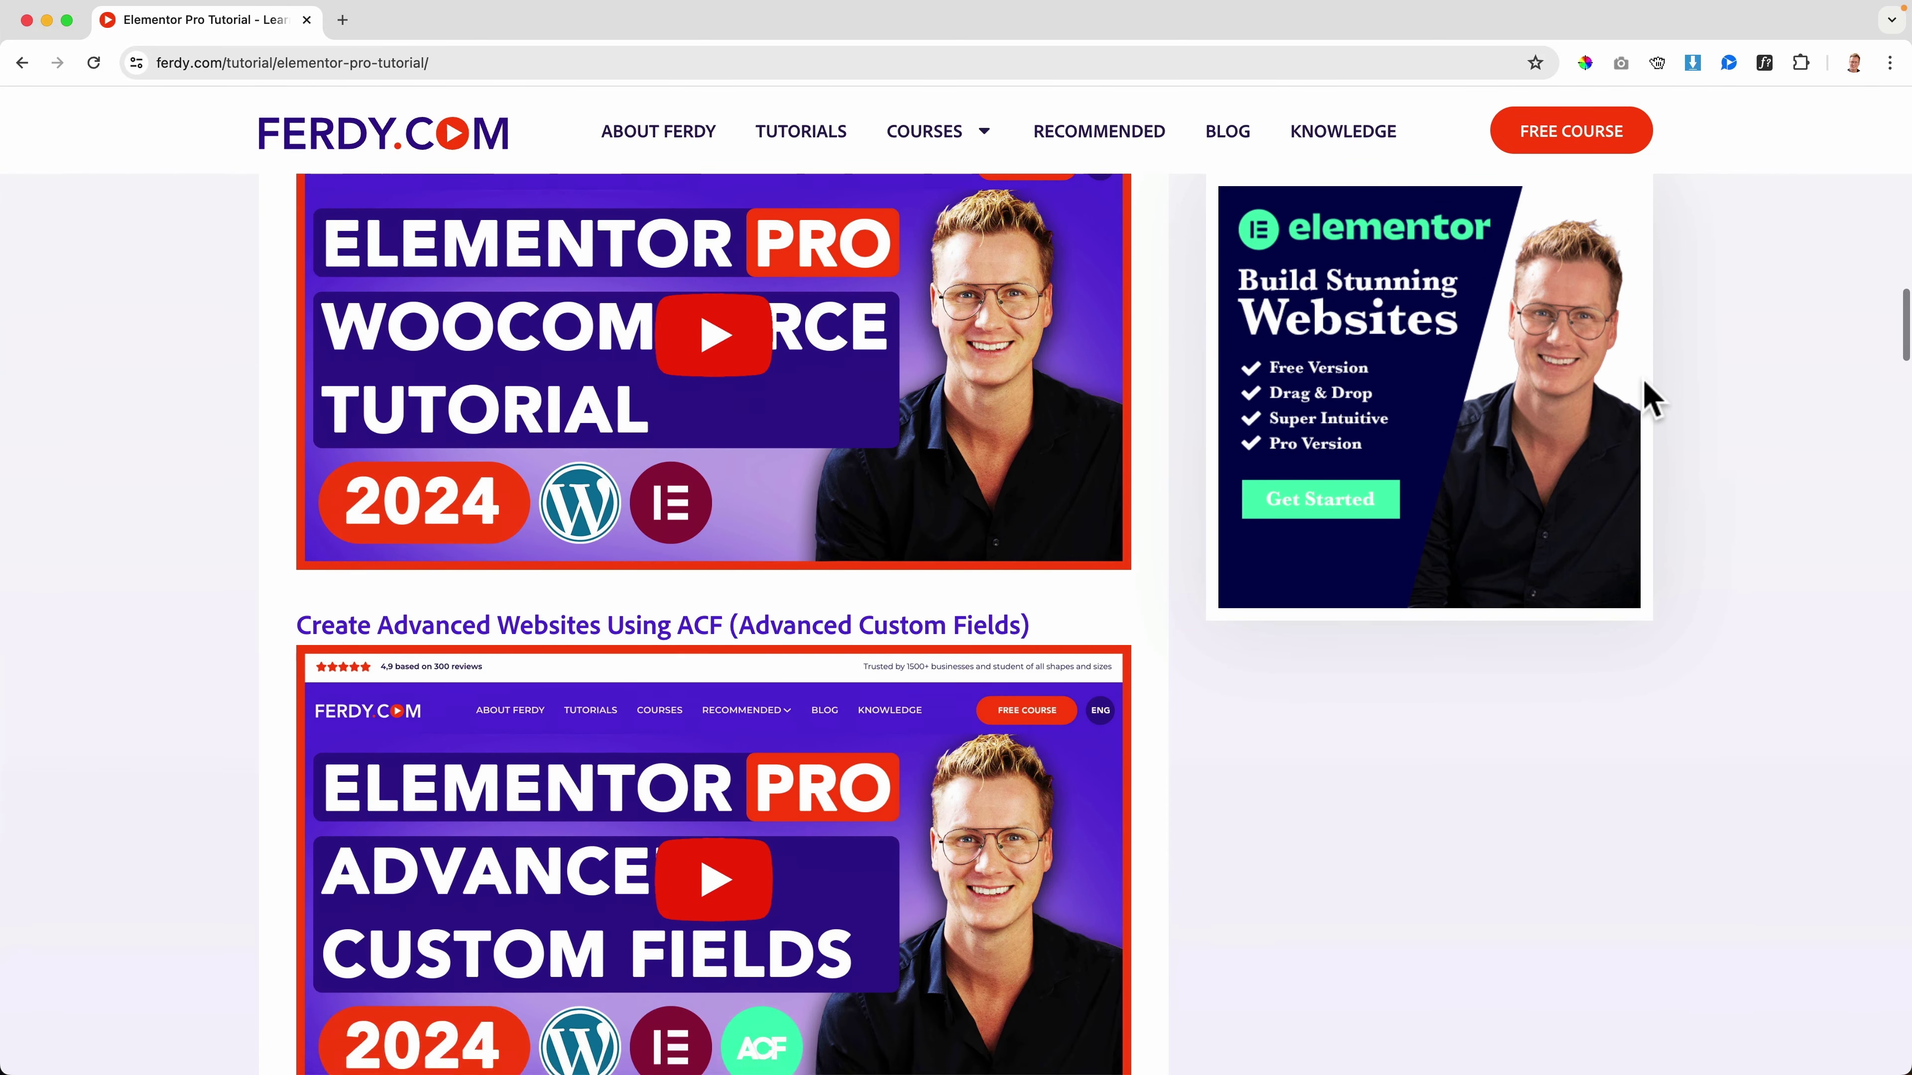
pyautogui.scroll(-6, 1648, 397)
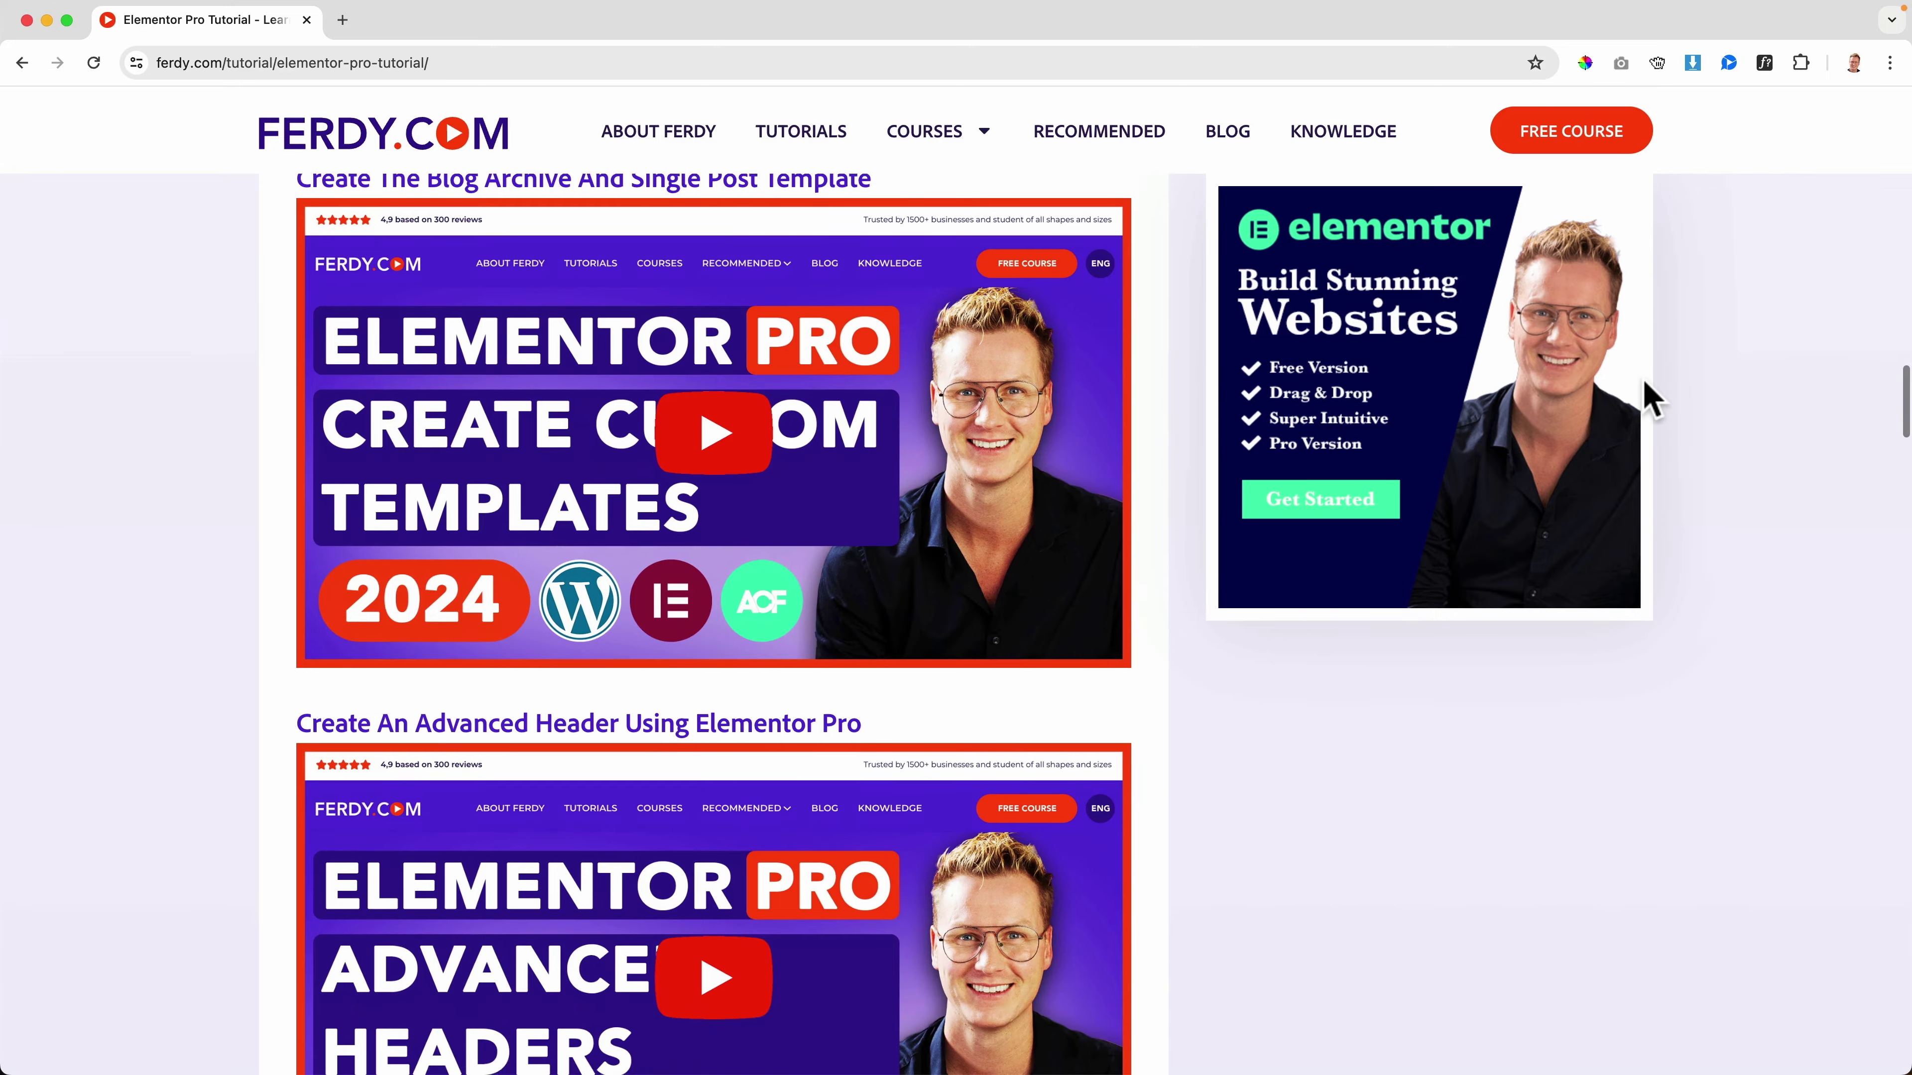